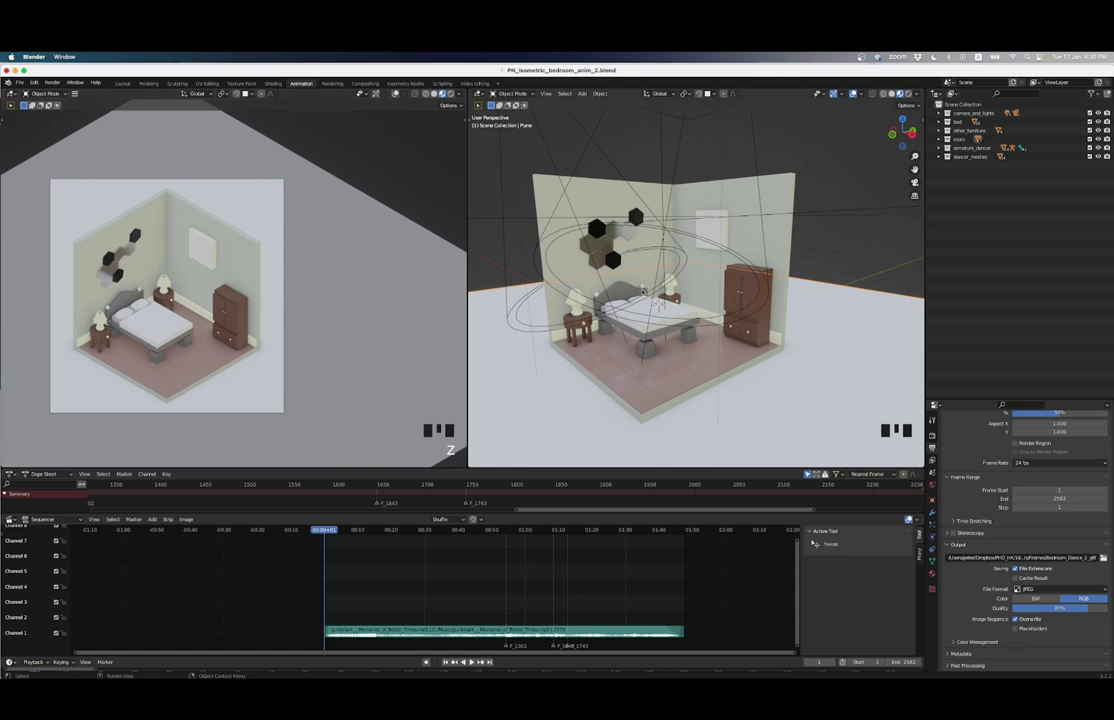
Step: Look around the bedroom scene, scrub through the animation, and return to the first frame
middle_drag(644, 285, 658, 296)
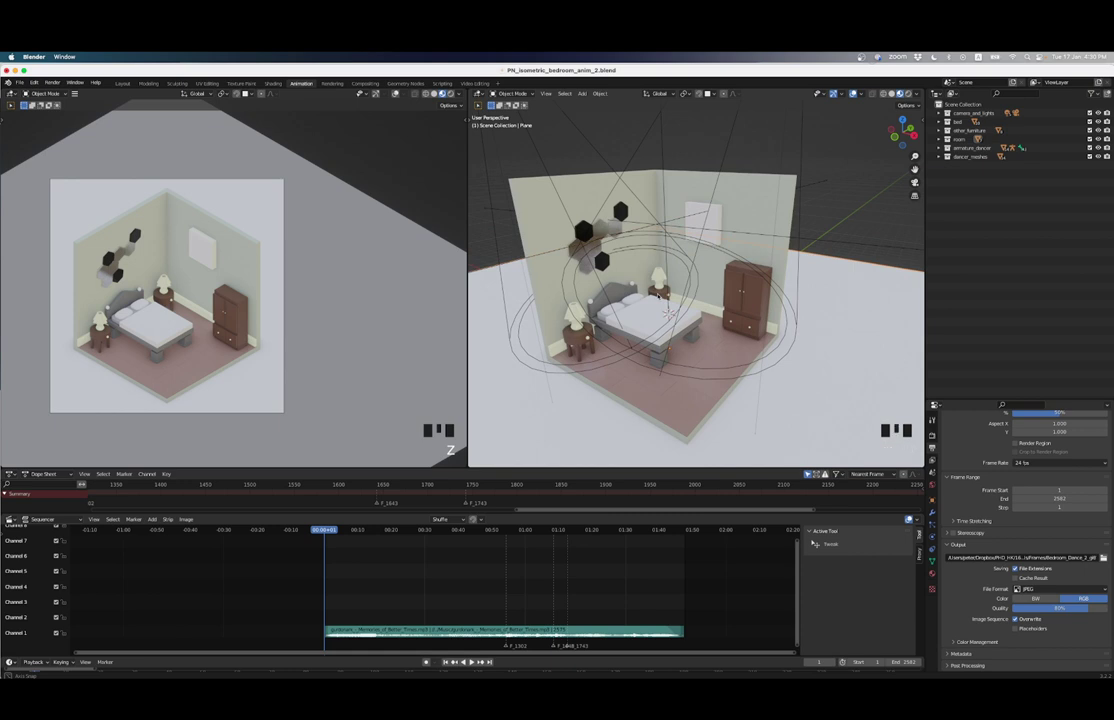
middle_drag(669, 313, 651, 292)
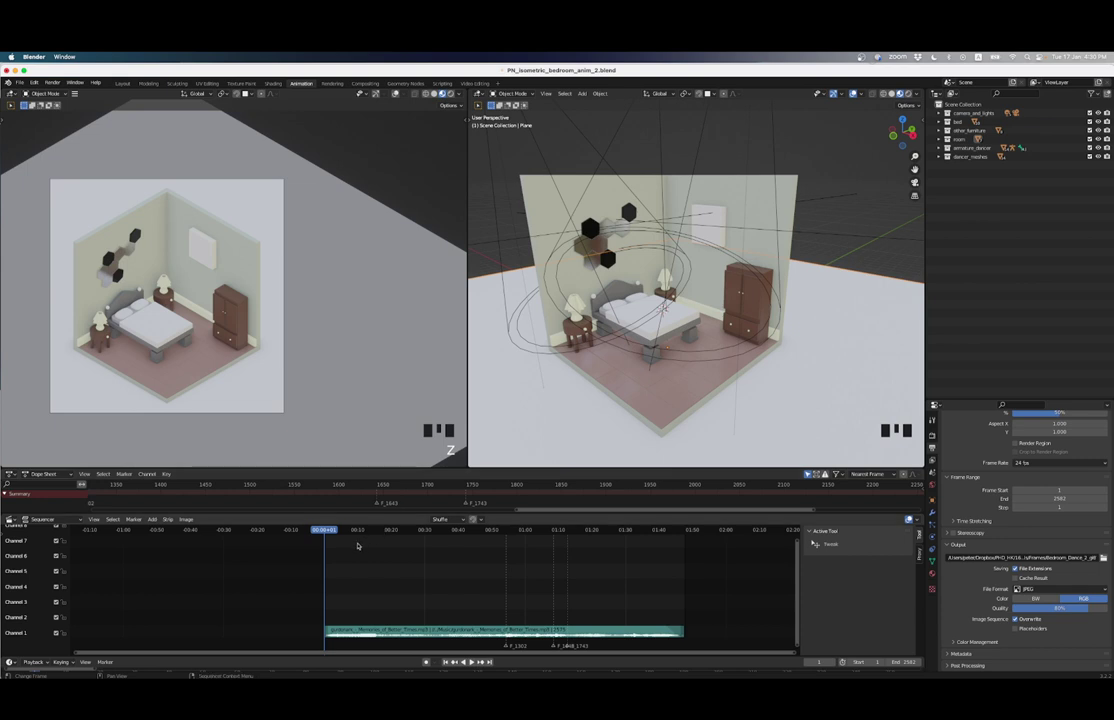
drag(324, 535, 641, 540)
key(shift+Left)
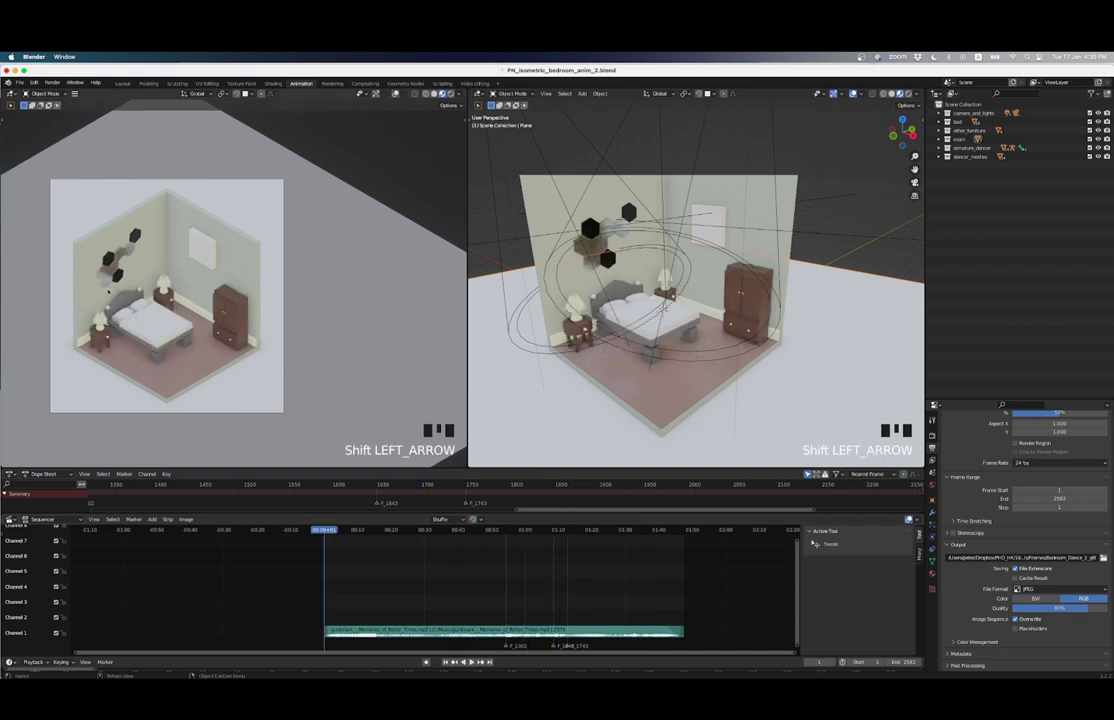
Step: Switch the camera view to Rendered shading and play the animation, skipping ahead to the dance section
key(z)
click(202, 243)
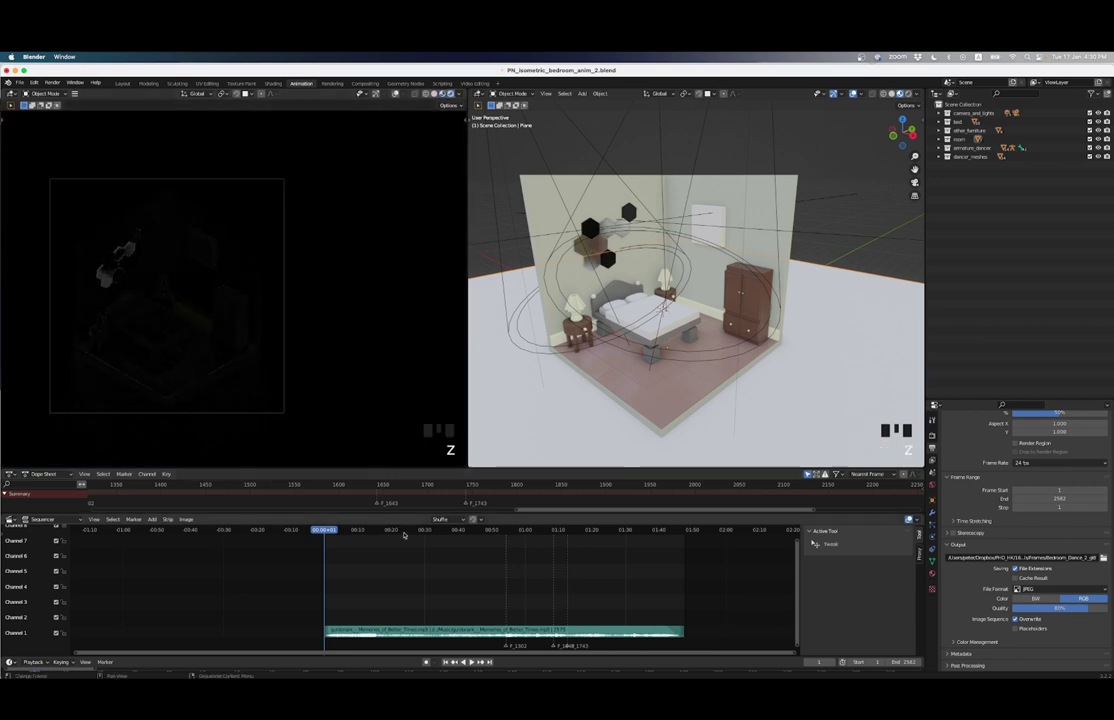
key(space)
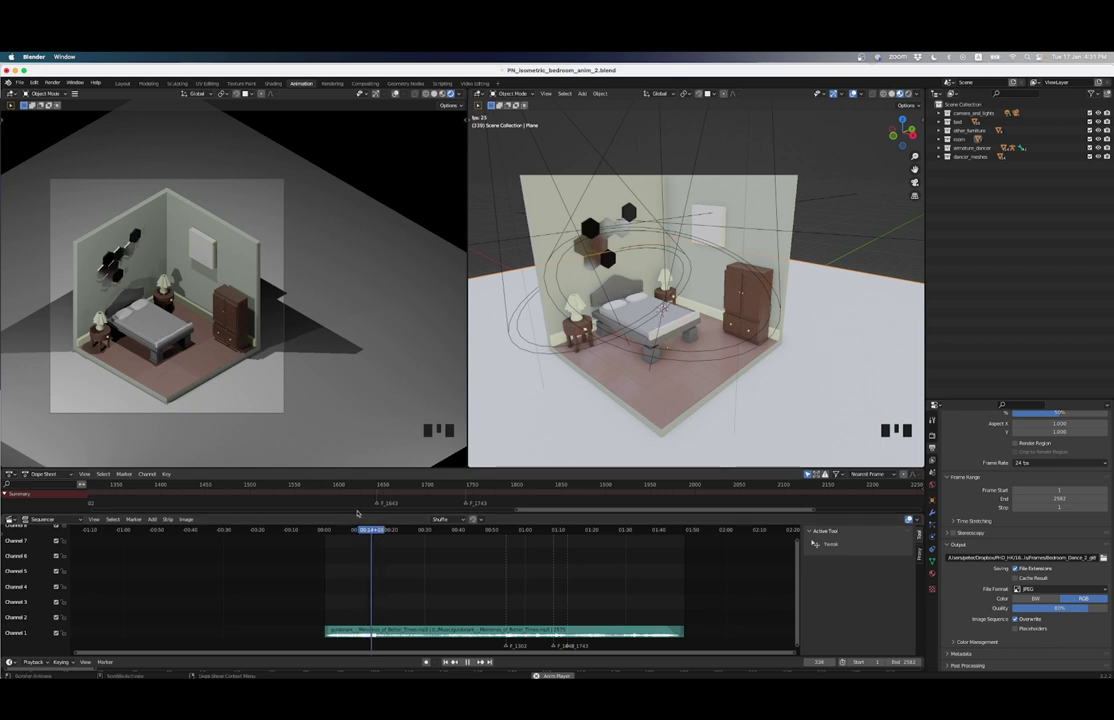
drag(372, 529, 527, 531)
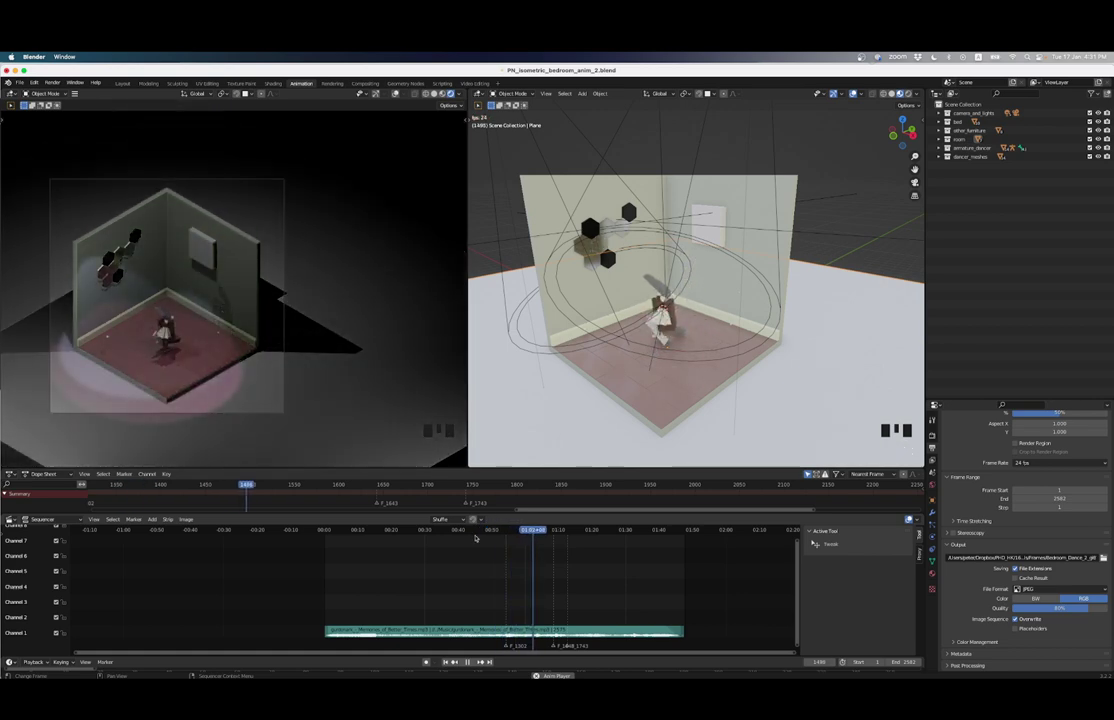
Step: Examine the dancing figure up close during playback, and stop the animation back at the first frame
scroll(766, 364, up, 4)
scroll(766, 364, down, 3)
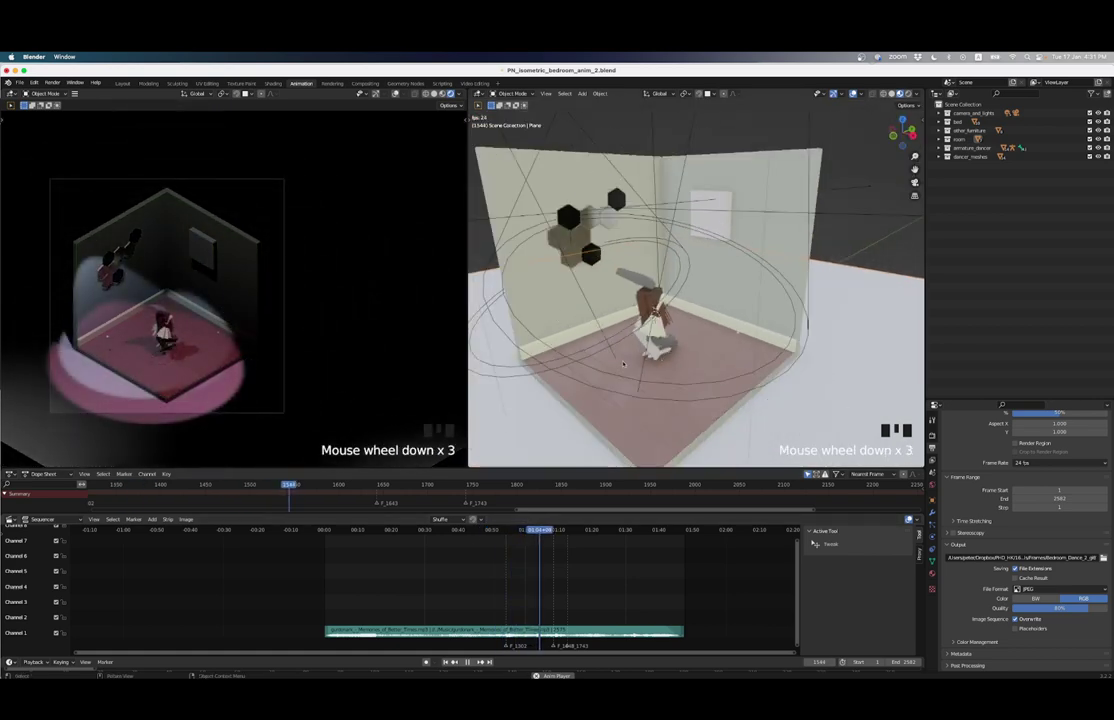
middle_drag(766, 364, 665, 350)
scroll(700, 366, up, 2)
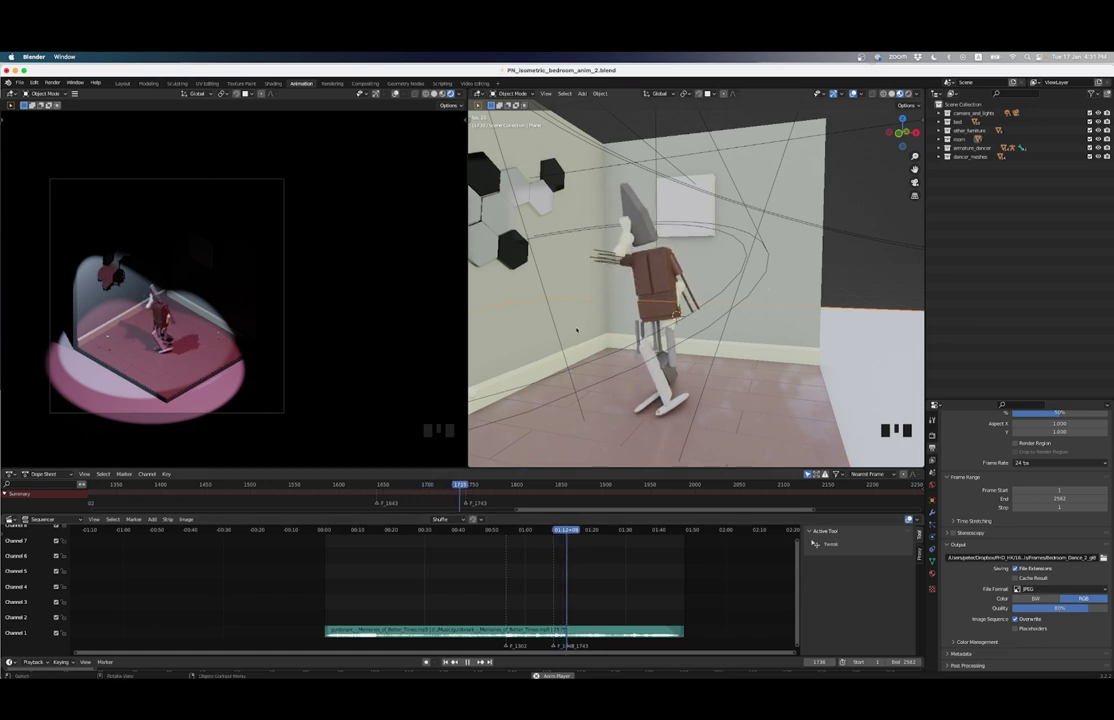
middle_drag(581, 341, 553, 342)
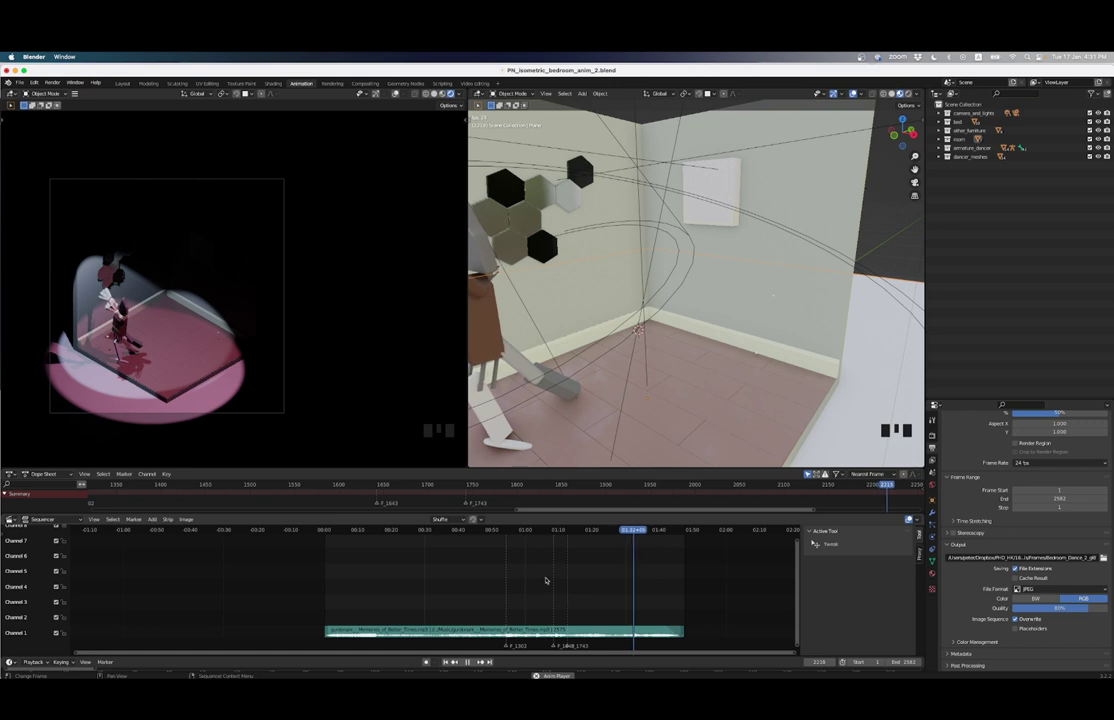
key(space)
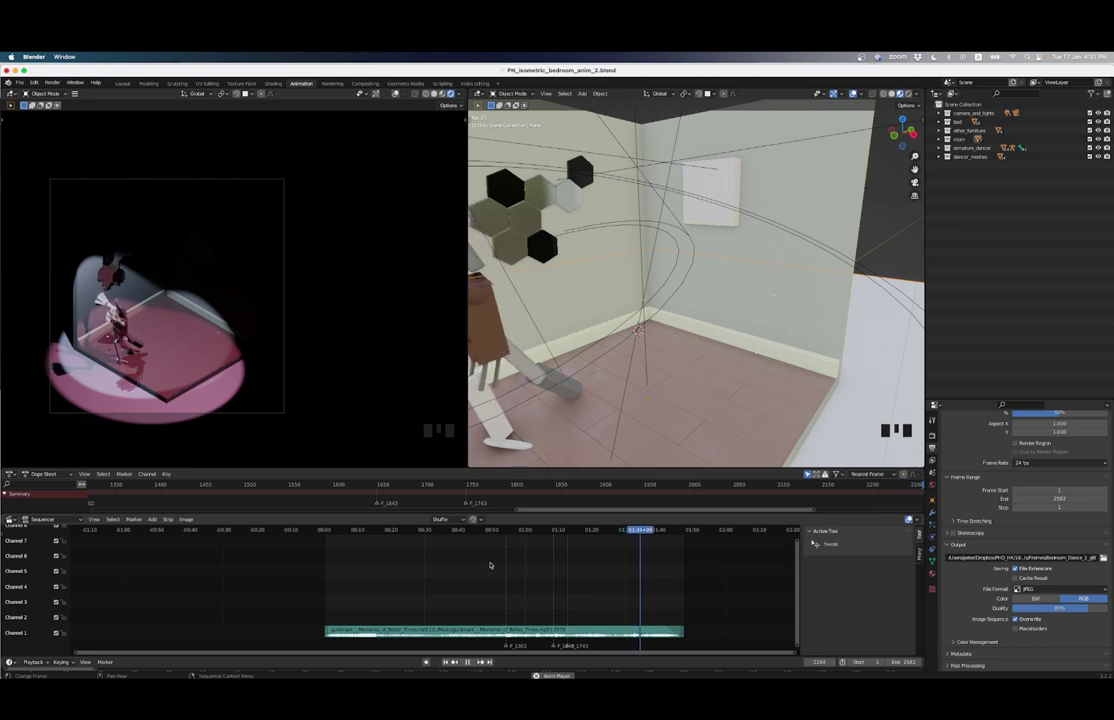
key(shift+Left)
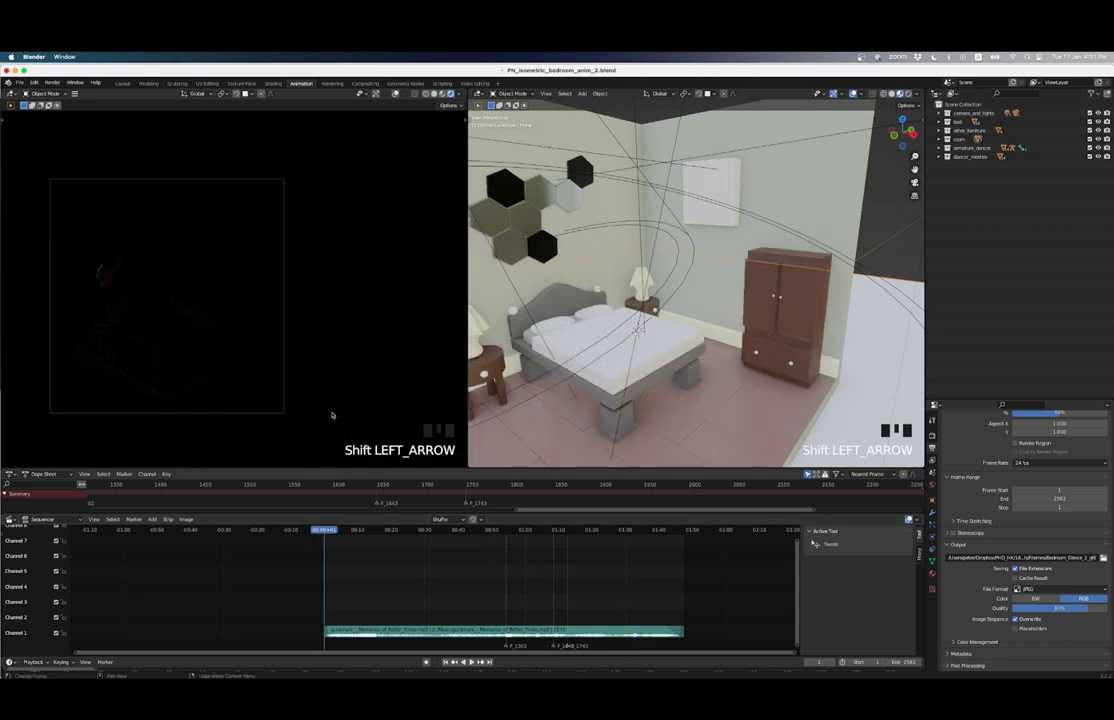
Step: Set the camera view to Material Preview shading and scrub the animation to frame 1749, where the dancer is in the room
key(z)
click(127, 318)
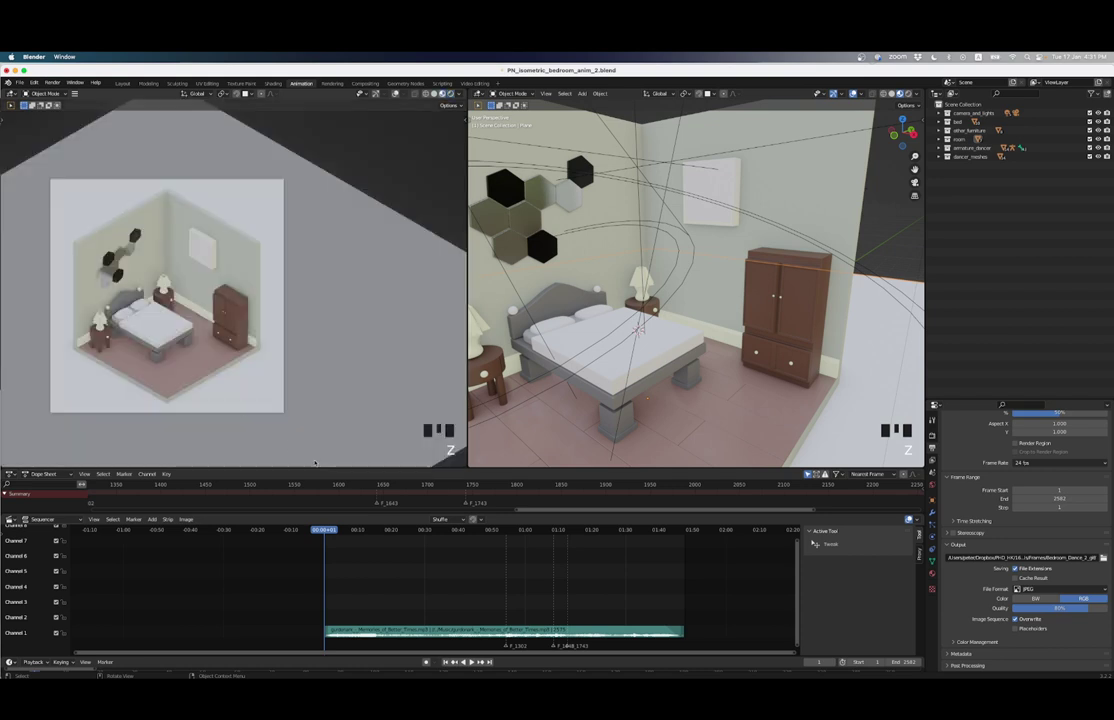
drag(328, 533, 569, 584)
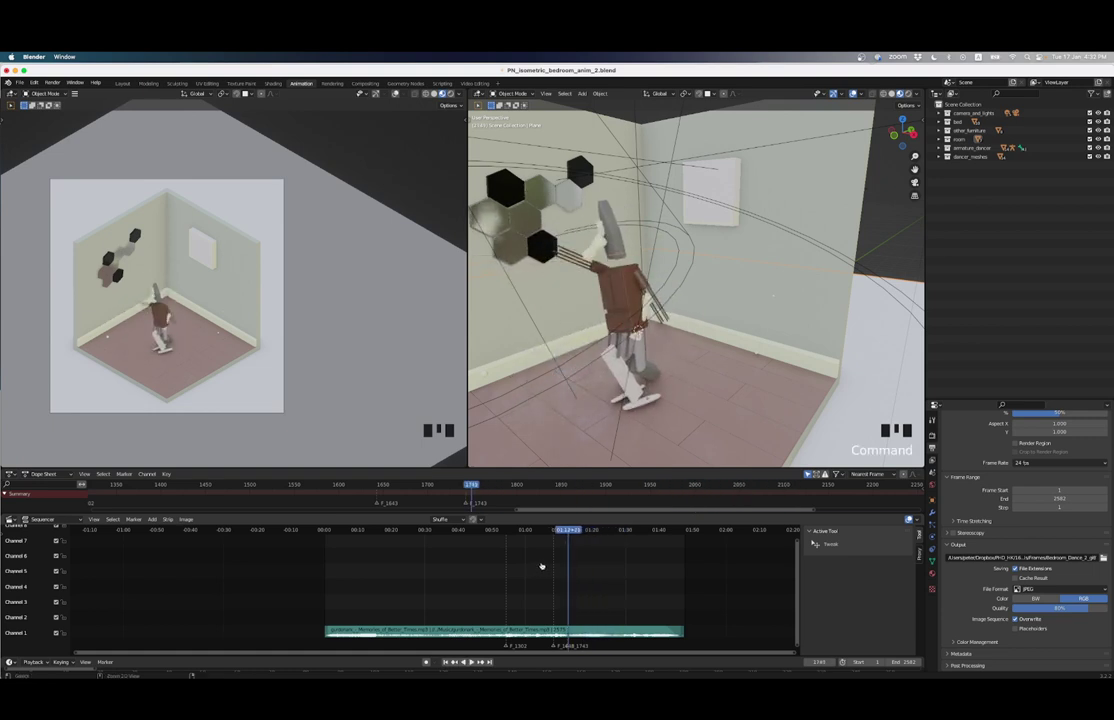
Step: Switch to Chrome, search dig.ccMixter for the song title "Memories of Better Times" copied from the TextEdit note, and check its download and attribution details
key(super+Tab)
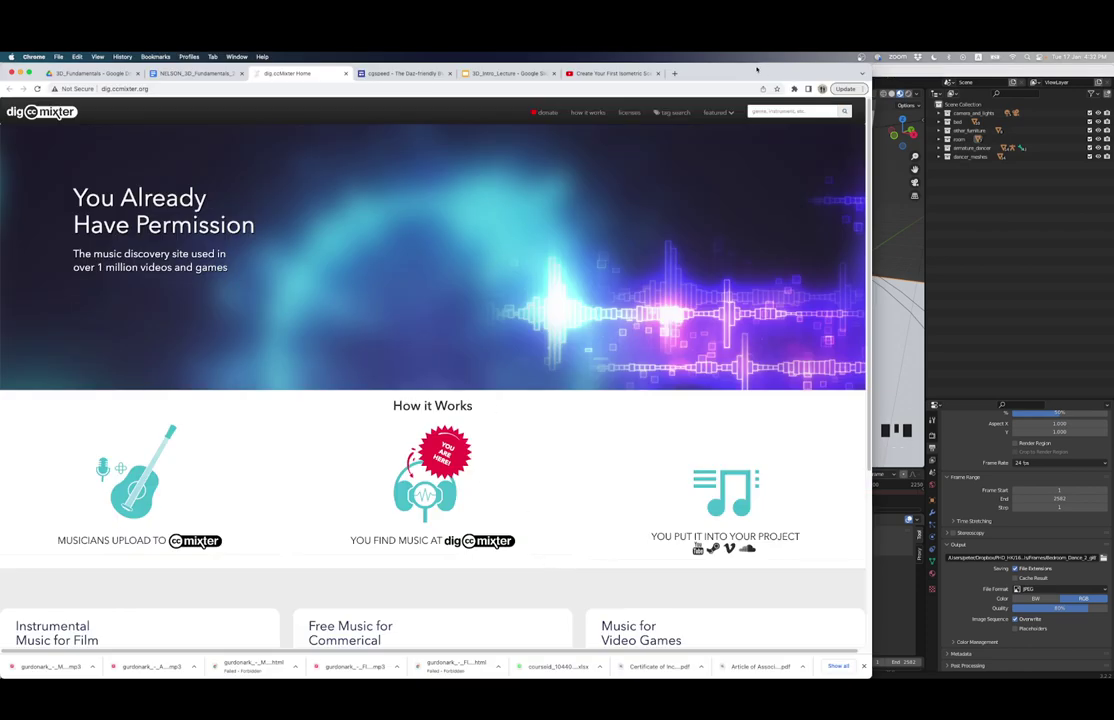
click(207, 90)
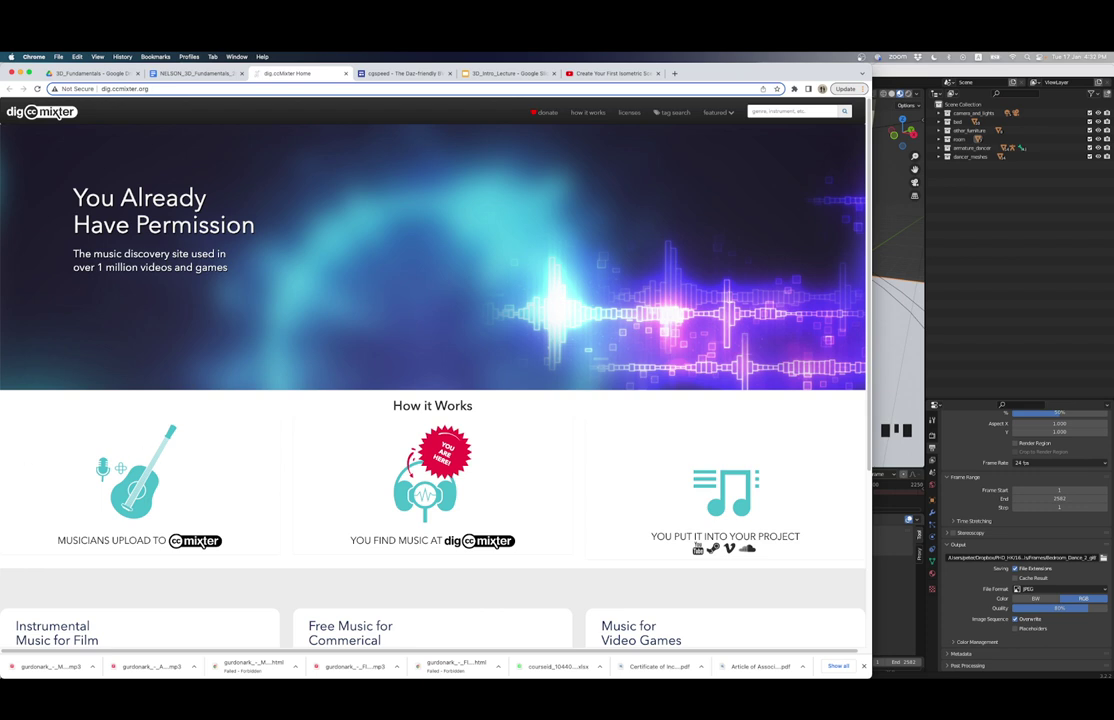
key(super+Tab)
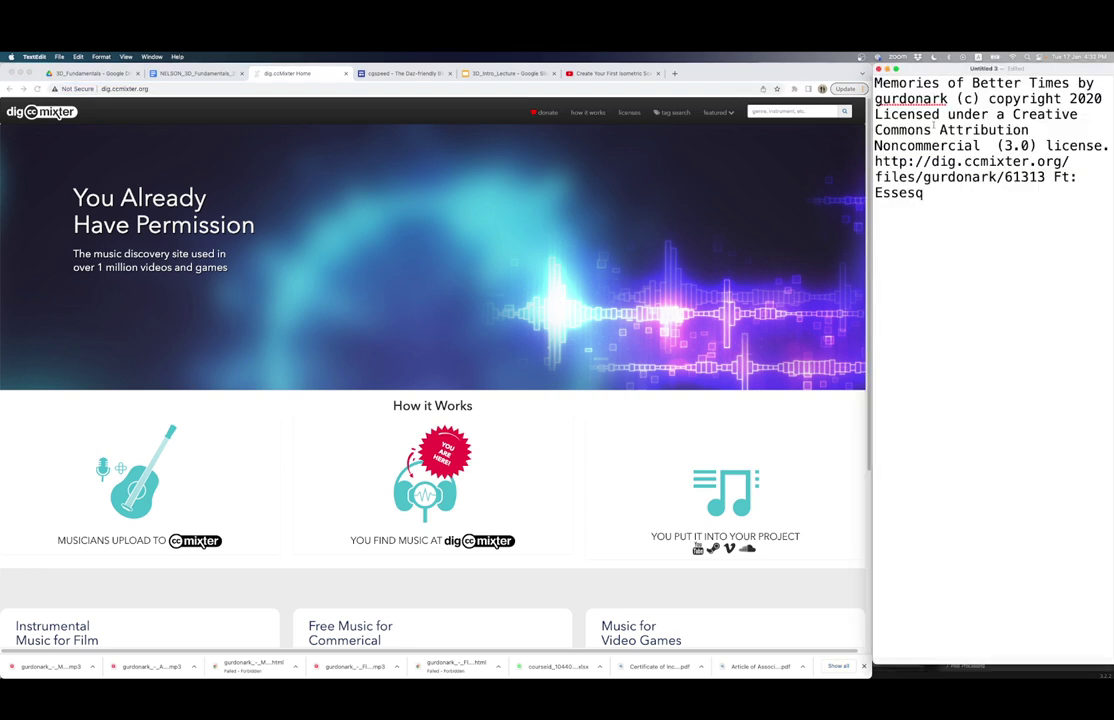
drag(1077, 83, 869, 88)
key(super+c)
click(765, 111)
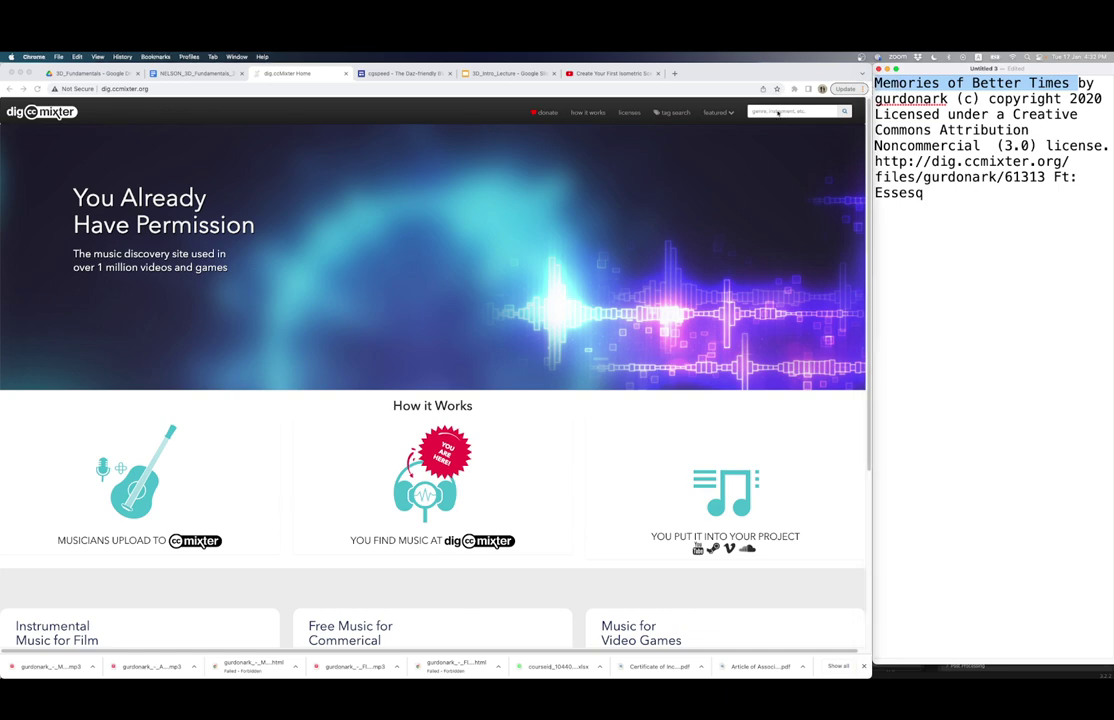
key(super+v)
click(846, 113)
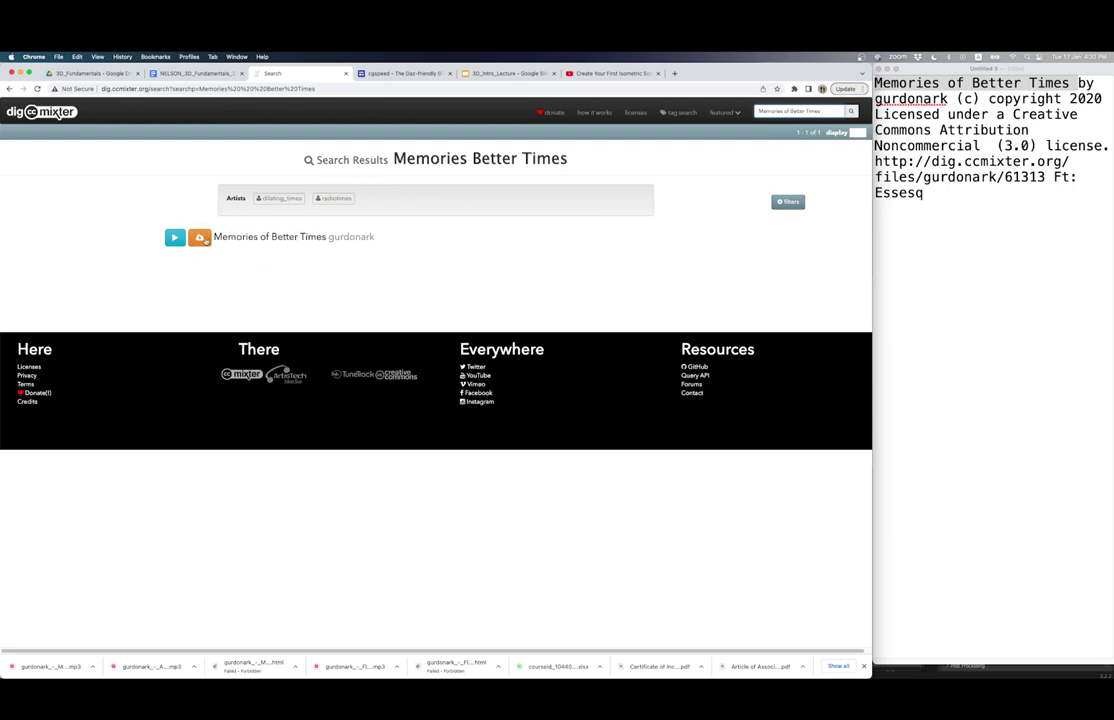
click(200, 238)
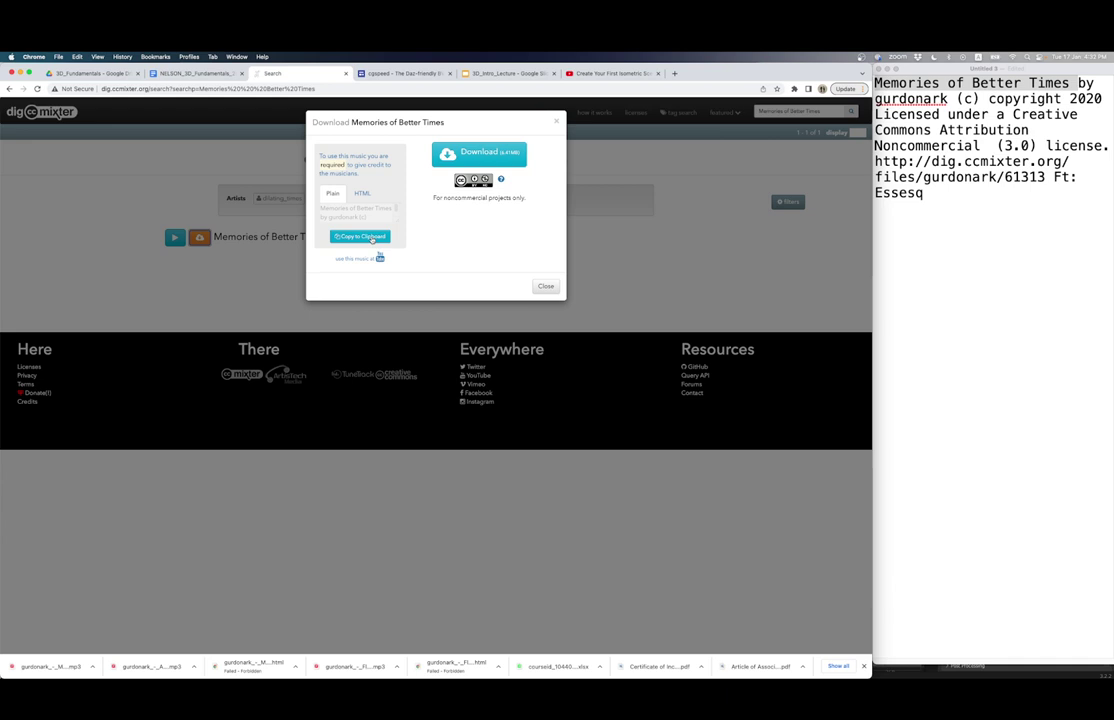
click(546, 287)
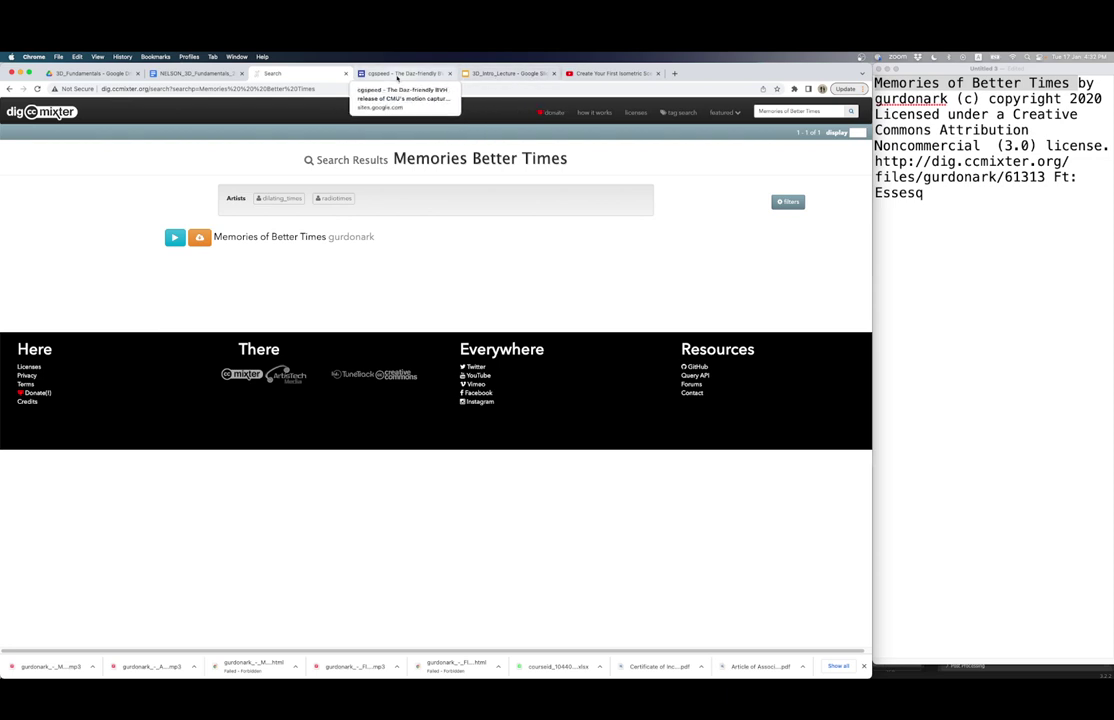
Step: Review cgspeed's BVH motion capture page, and check the modern dance entries in cmu-mocap-index-text.rtf in Finder
click(397, 74)
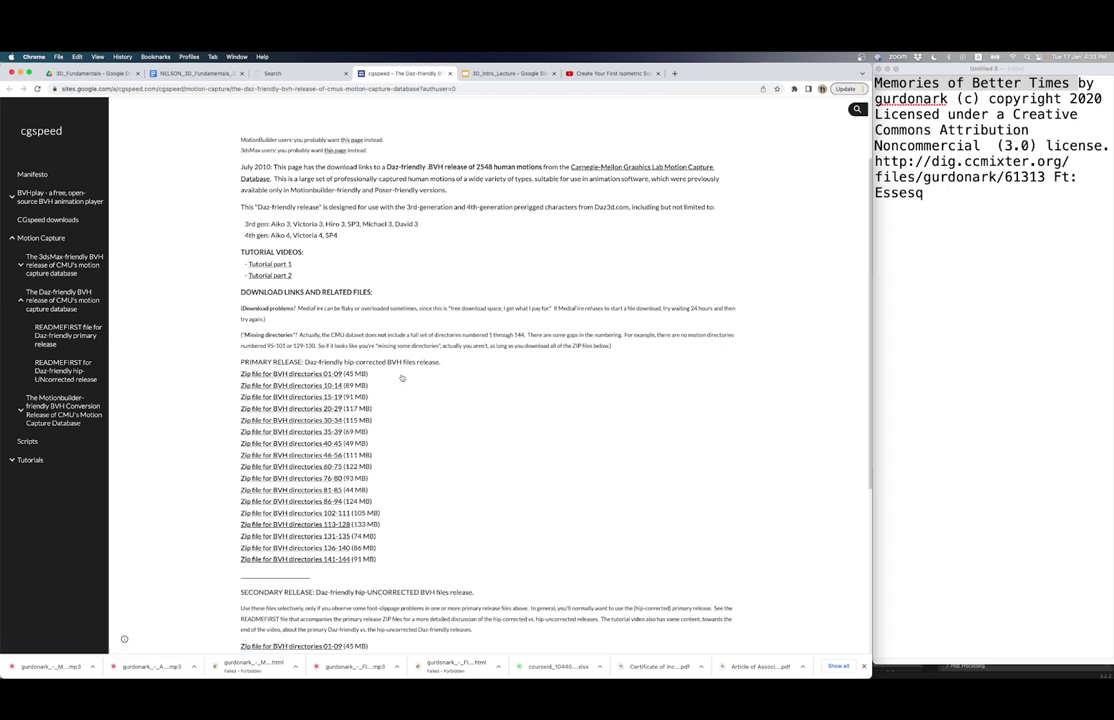
key(super+Tab)
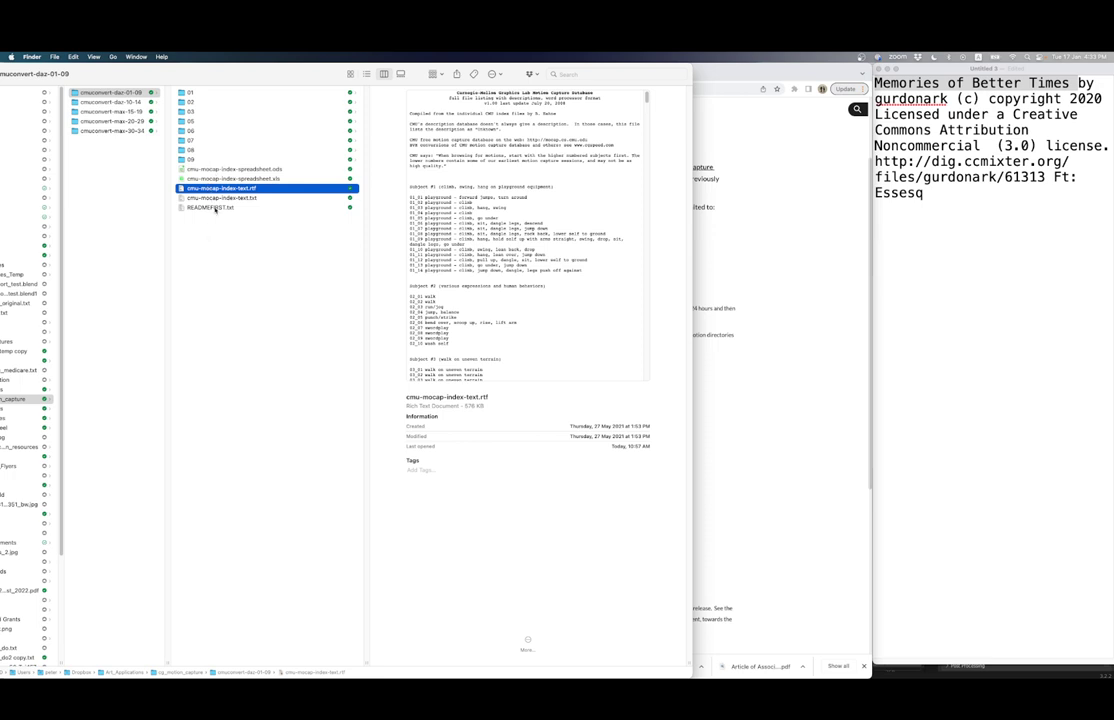
key(space)
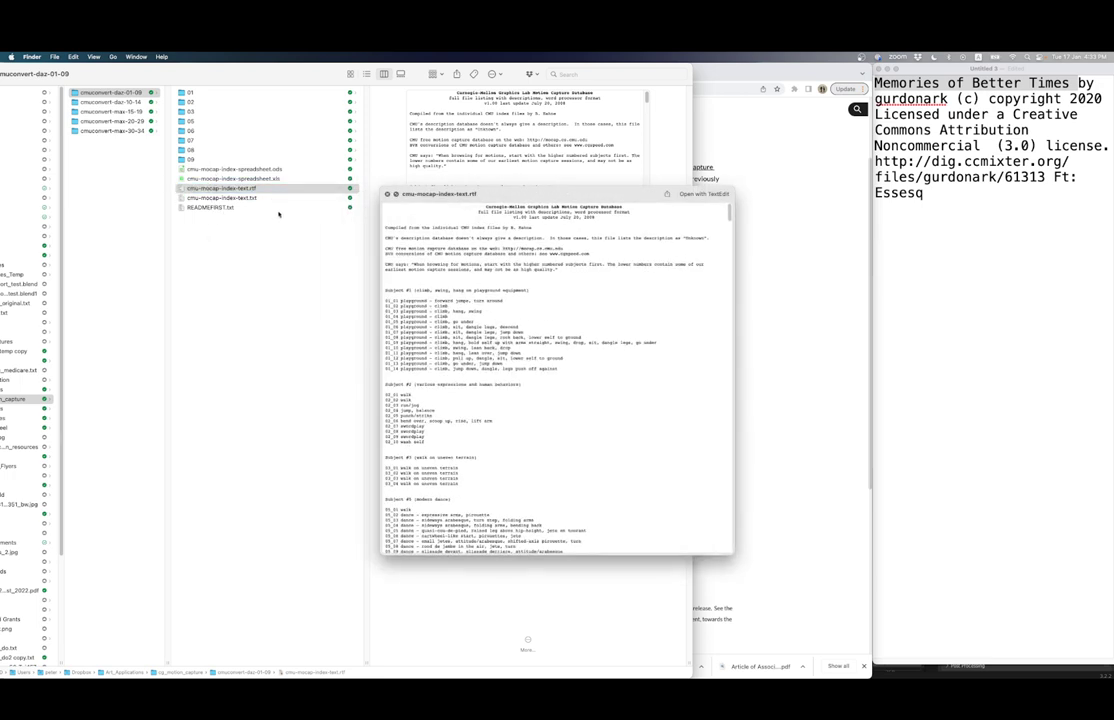
scroll(475, 385, down, 5)
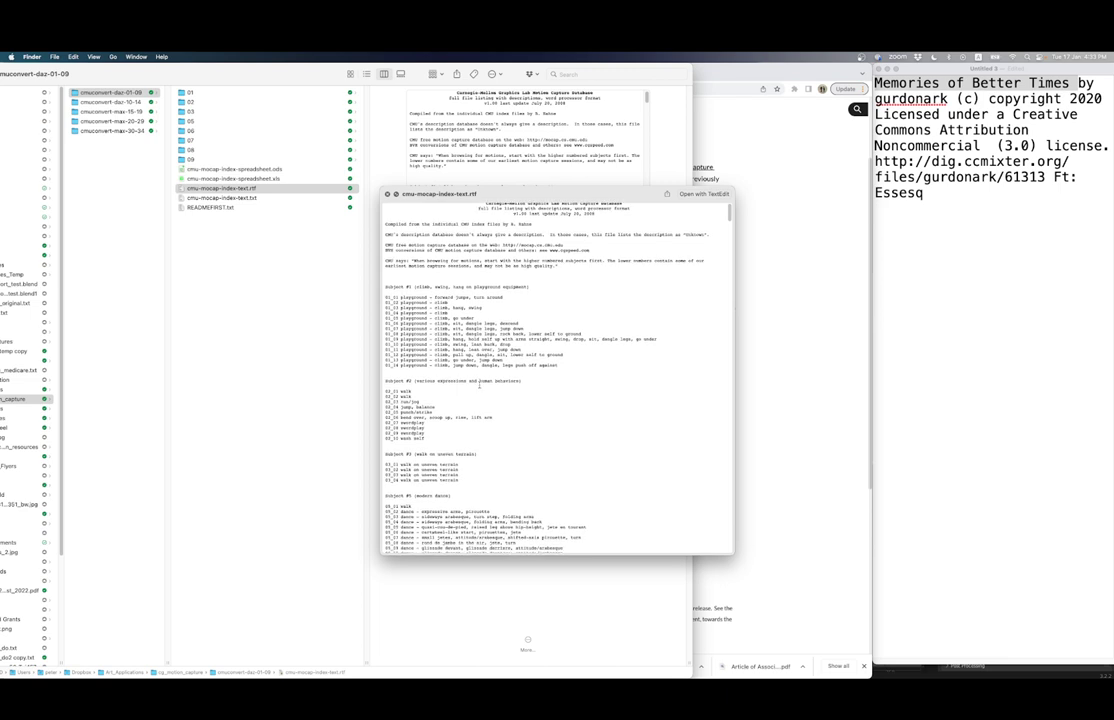
scroll(479, 389, down, 2)
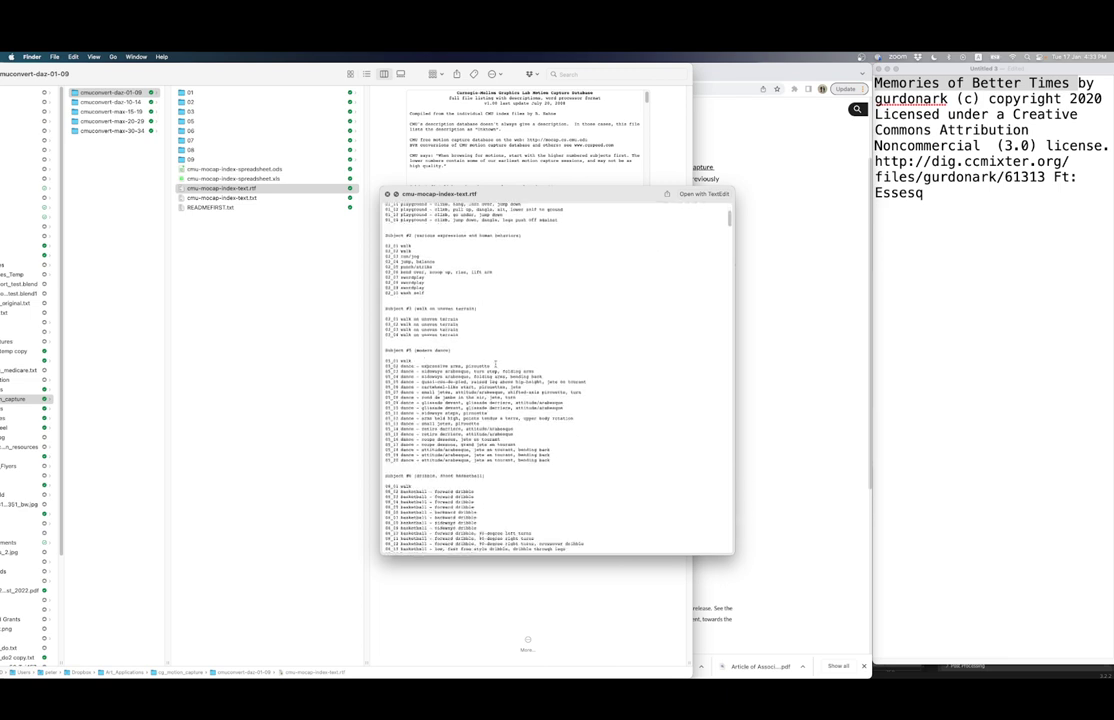
drag(492, 366, 386, 366)
key(space)
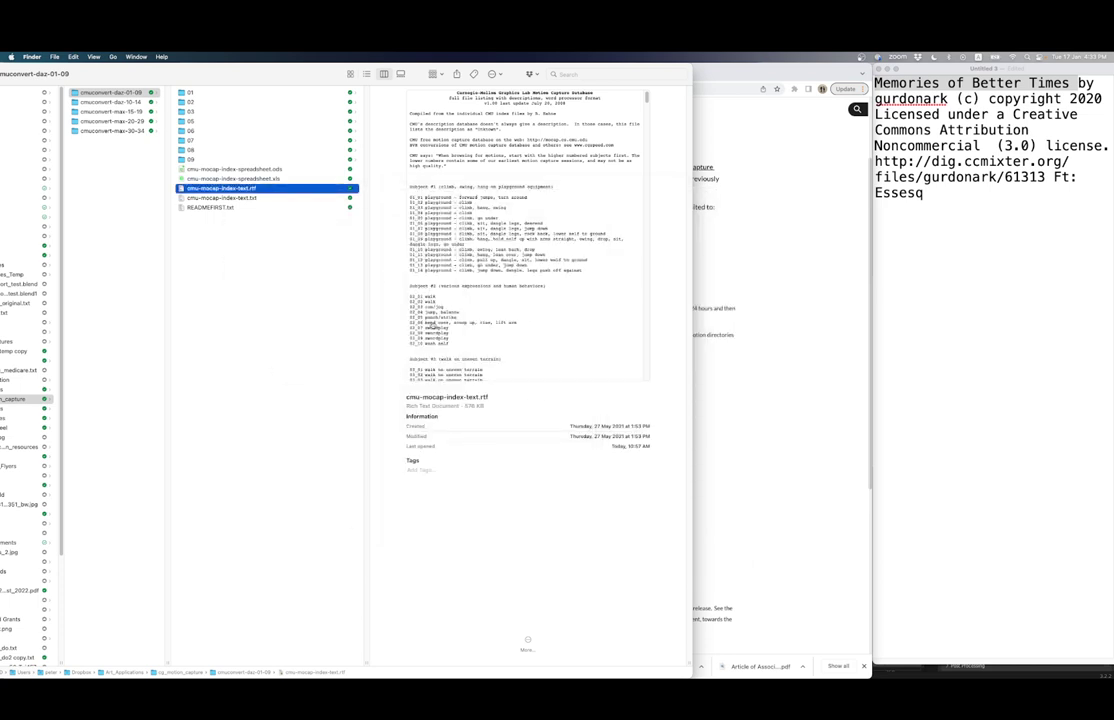
Step: Switch to Blender, open the recent file PN_isometric_bedroom_pre_anim_1.blend without saving changes, and close the extra Render Result window
key(super+Tab)
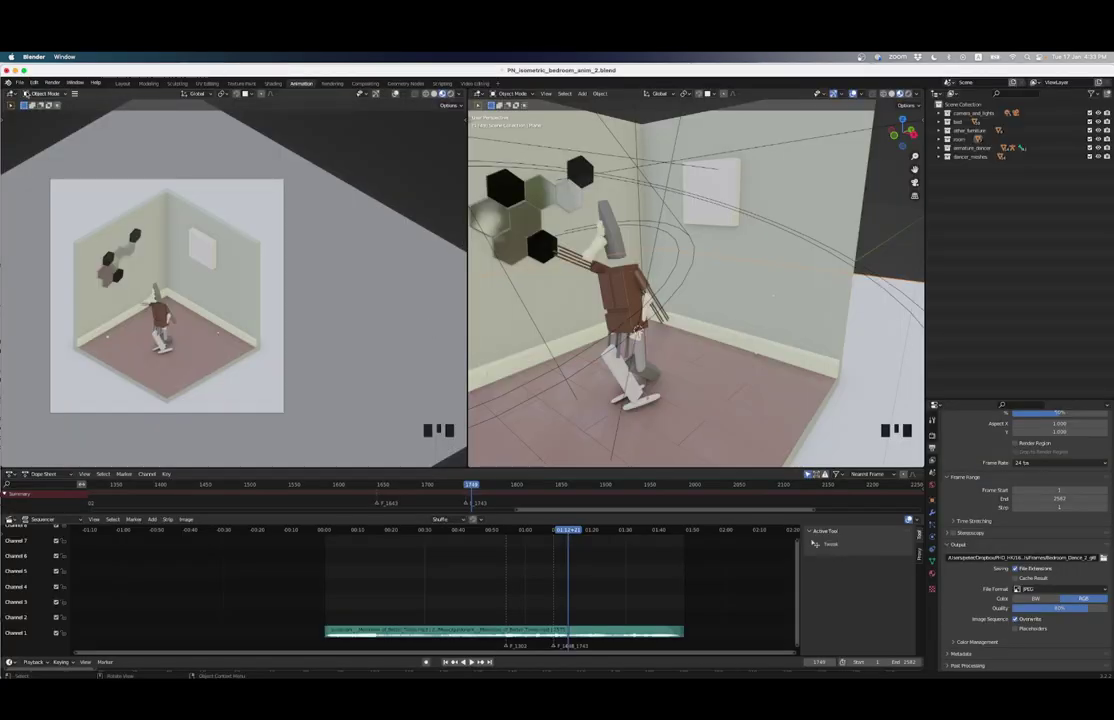
click(19, 82)
mouse_move(42, 108)
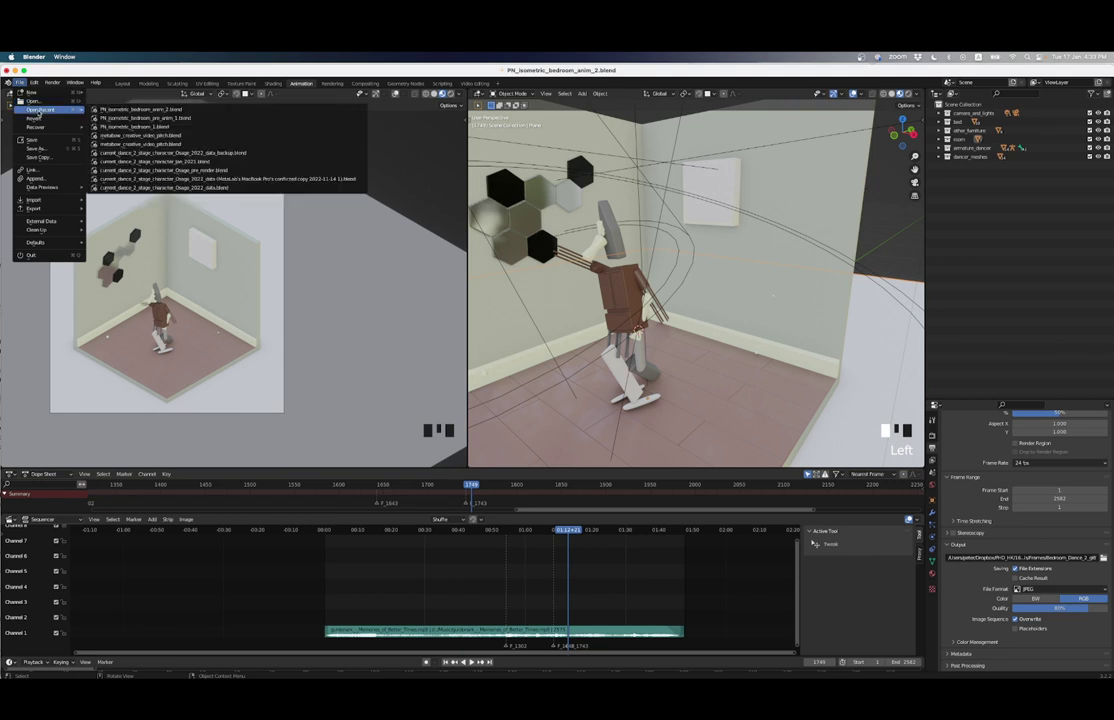
click(129, 118)
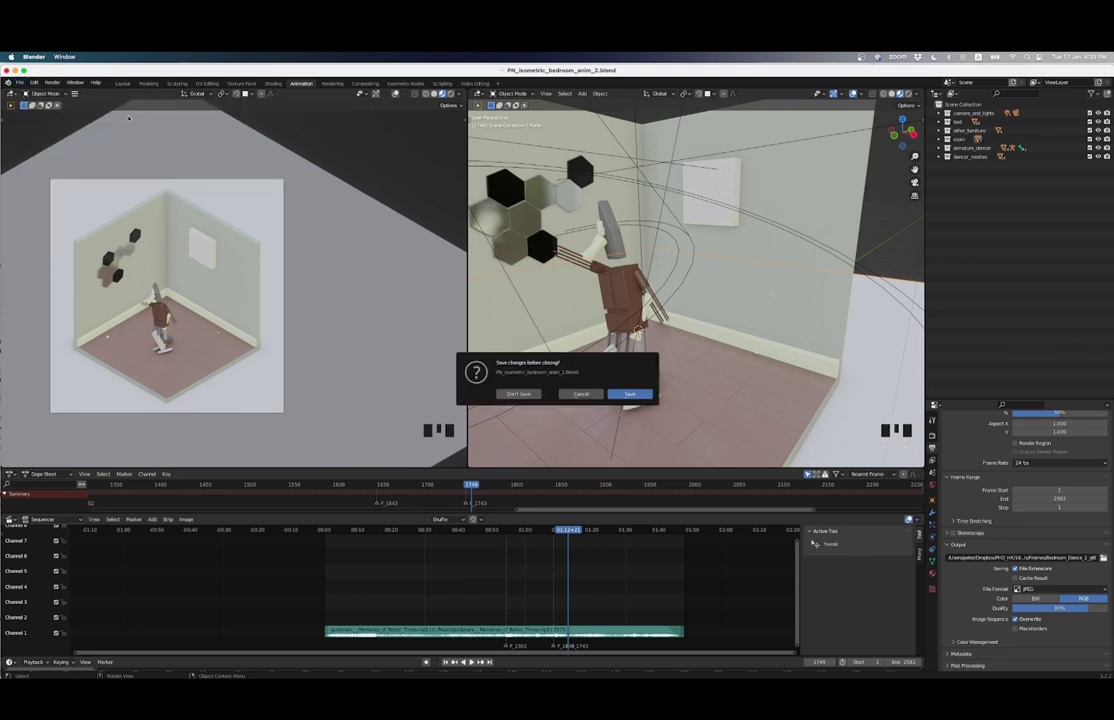
click(517, 394)
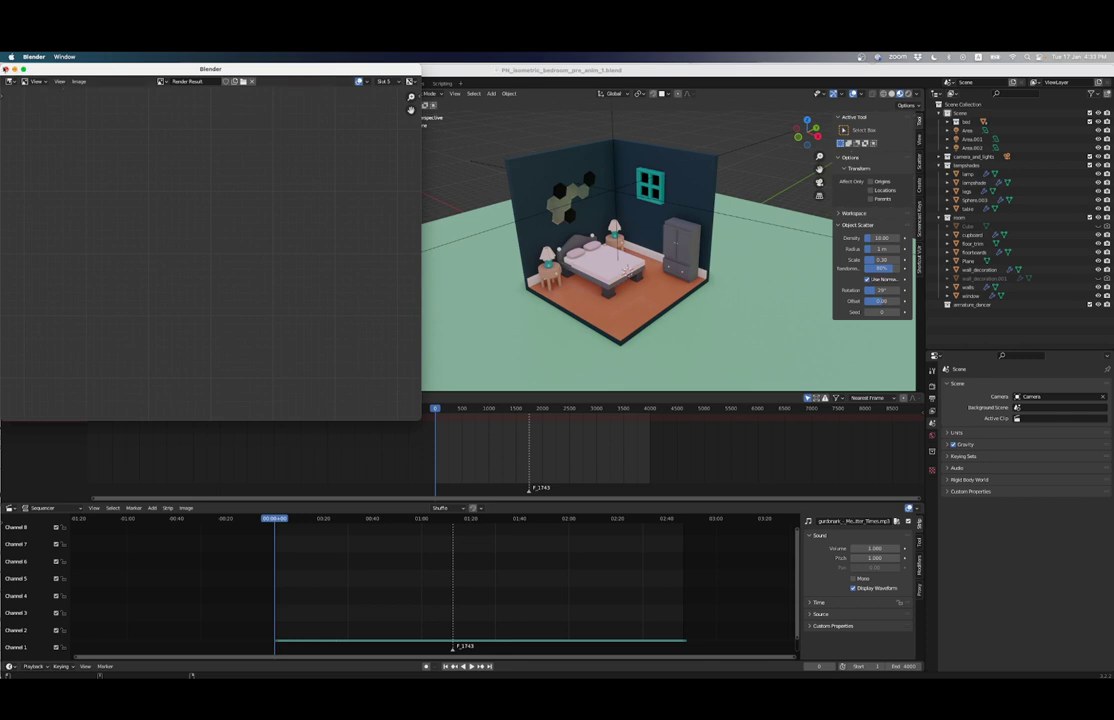
click(6, 68)
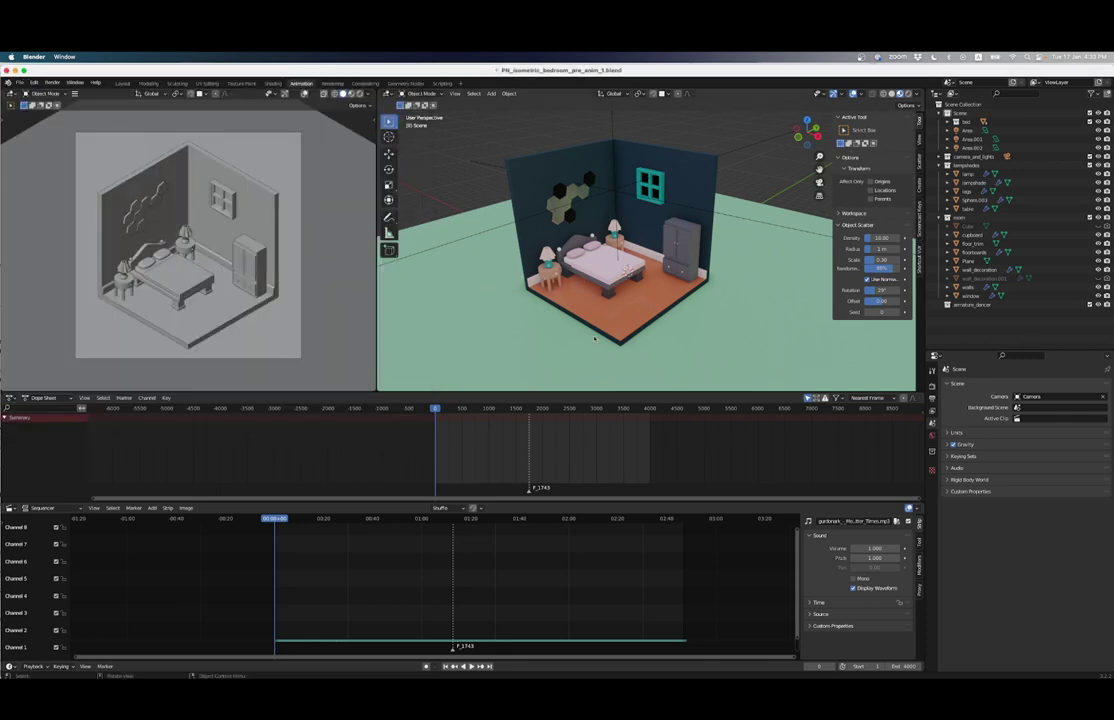
middle_drag(560, 295, 584, 306)
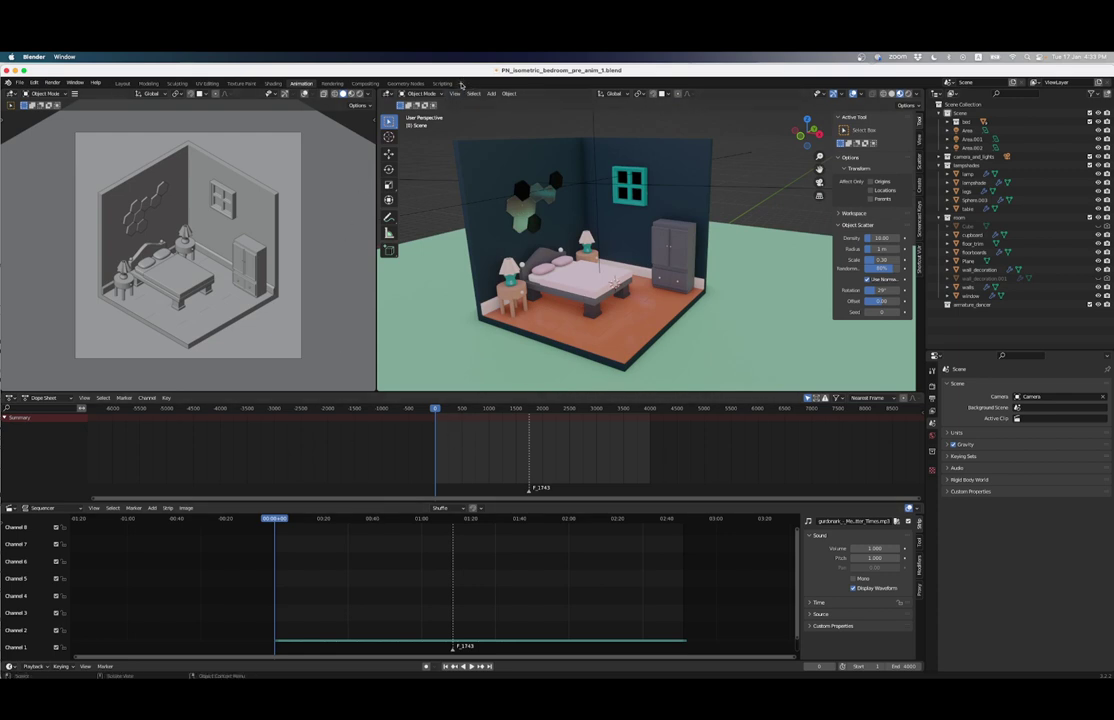
Step: Add the Video Editing workspace to the file and bring the music strip into view in its sequencer
click(458, 84)
mouse_move(455, 134)
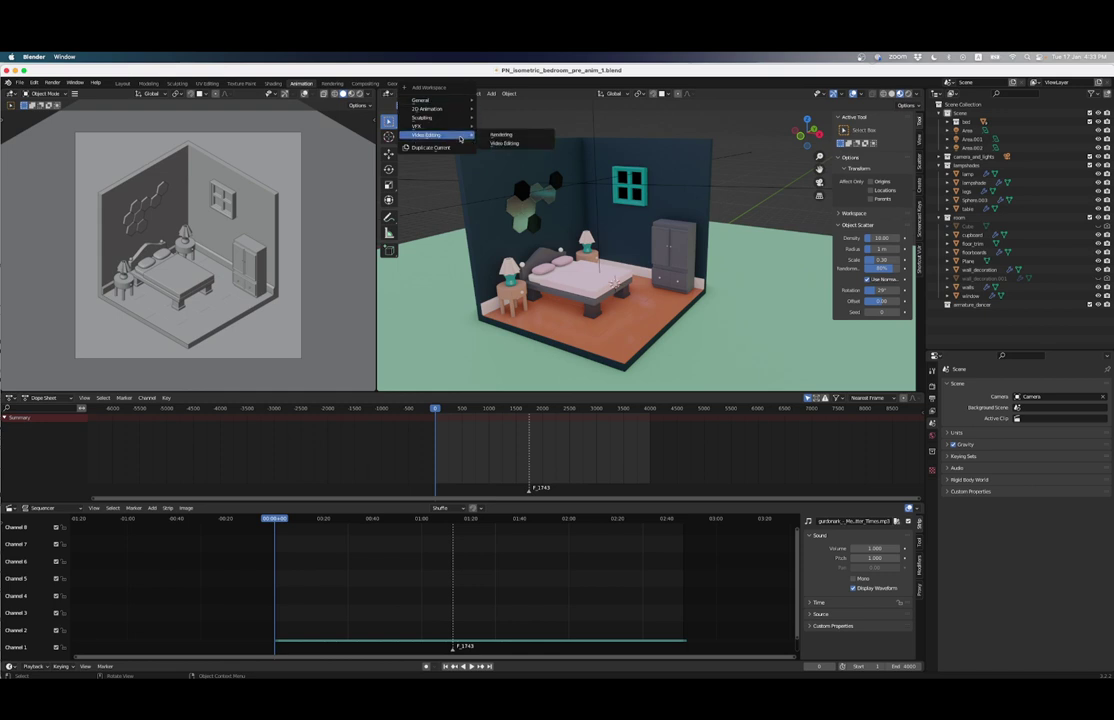
click(505, 144)
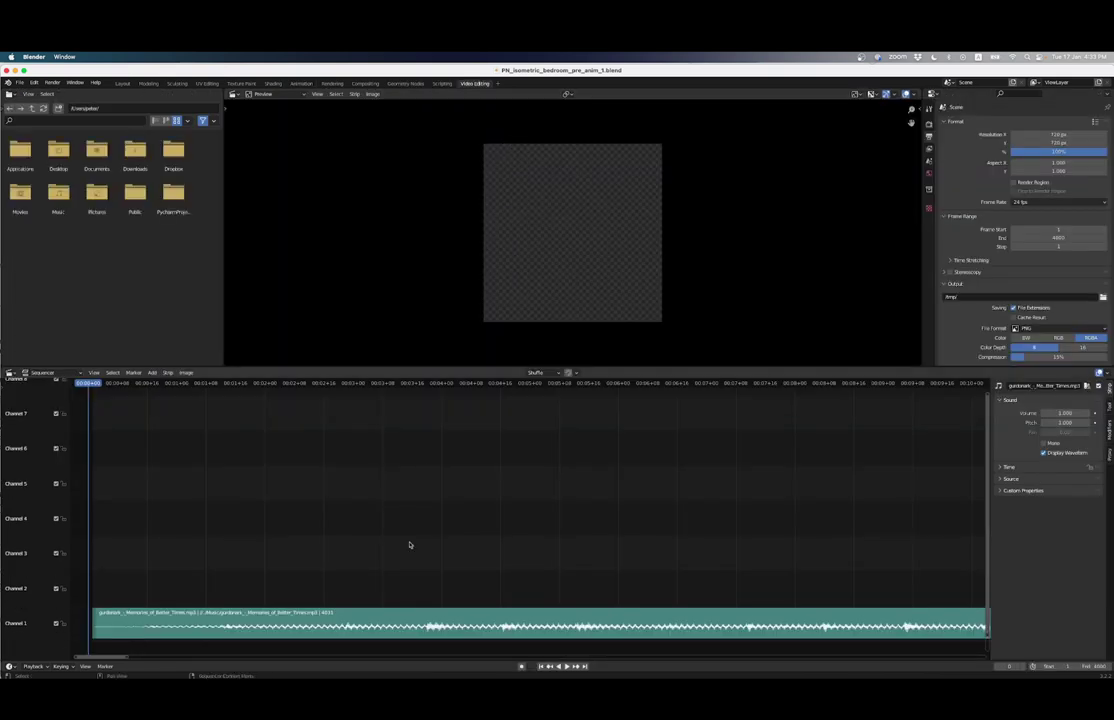
scroll(400, 545, up, 5)
scroll(570, 591, down, 3)
ctrl+scroll(520, 554, right, 2)
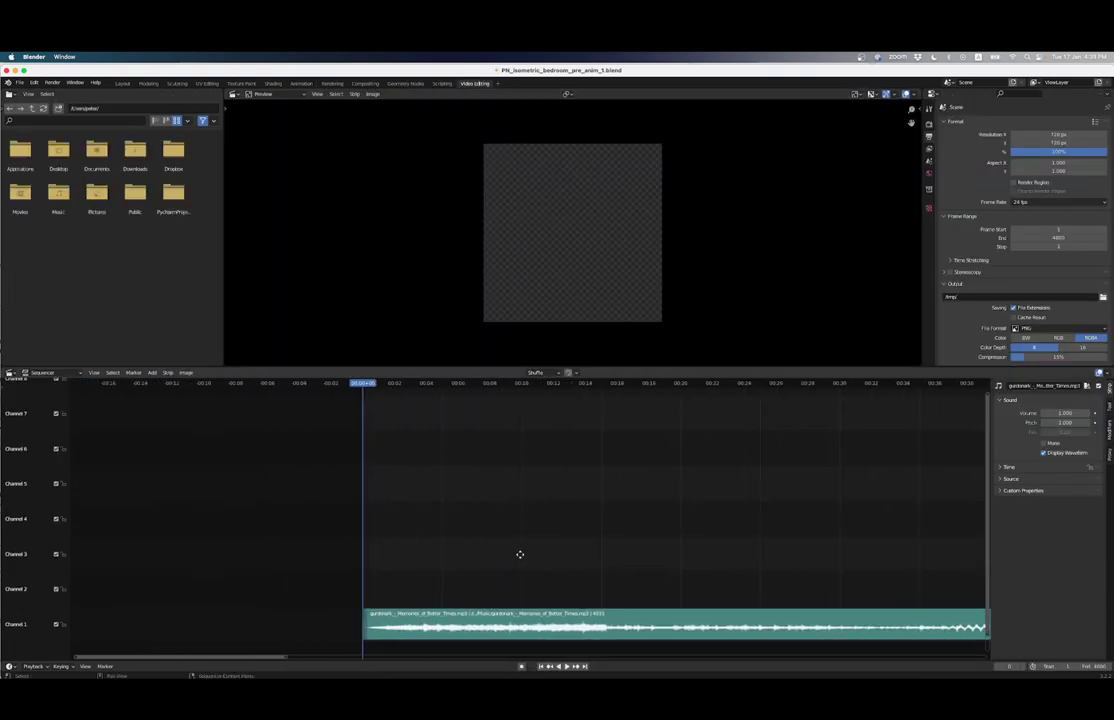
Step: Delete the existing music strip and add Memories_of_Better_Times.mp3 from the Music folder as a sound strip in channel 1
key(x)
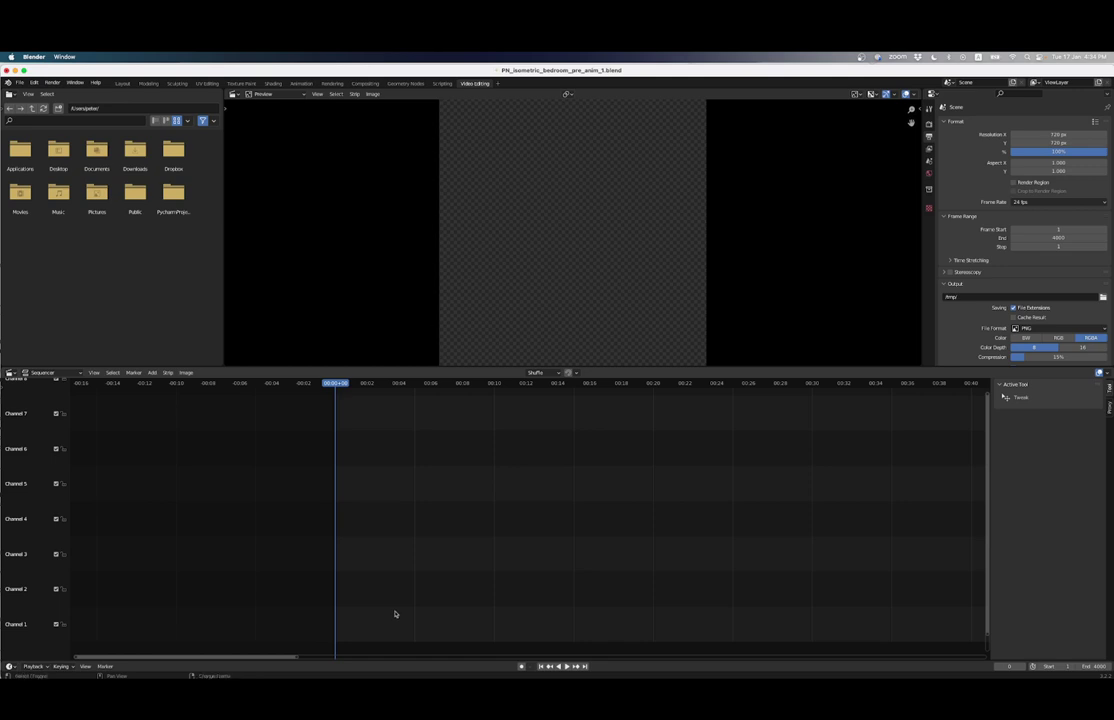
key(shift+a)
key(n)
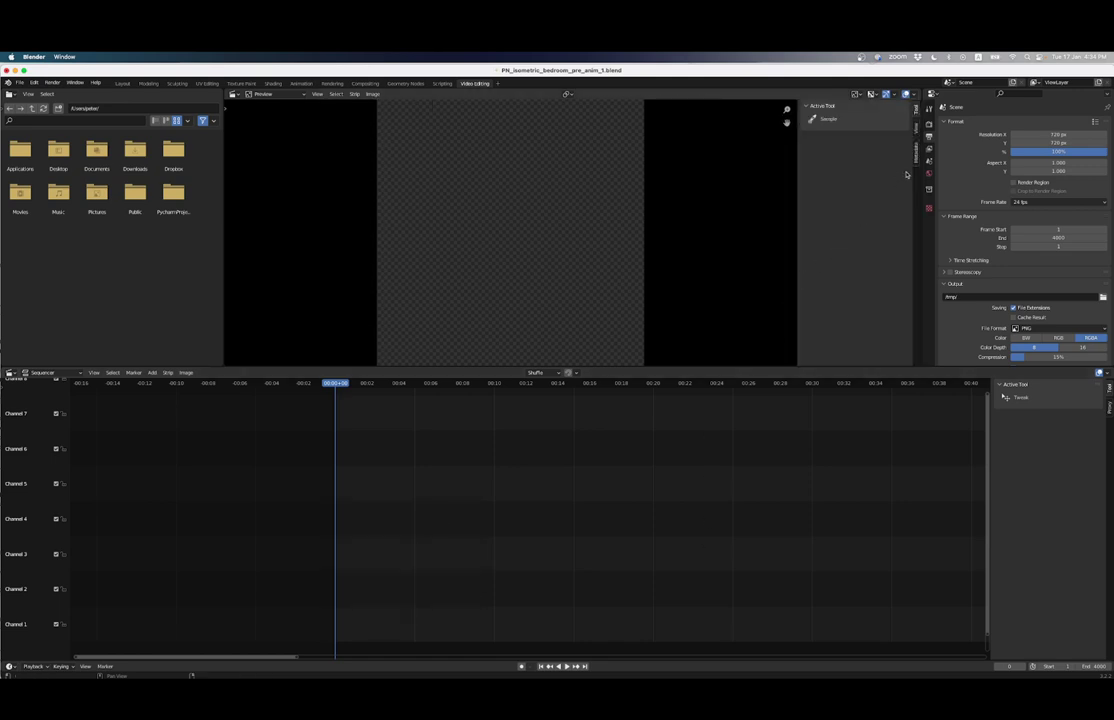
key(n)
key(shift+a)
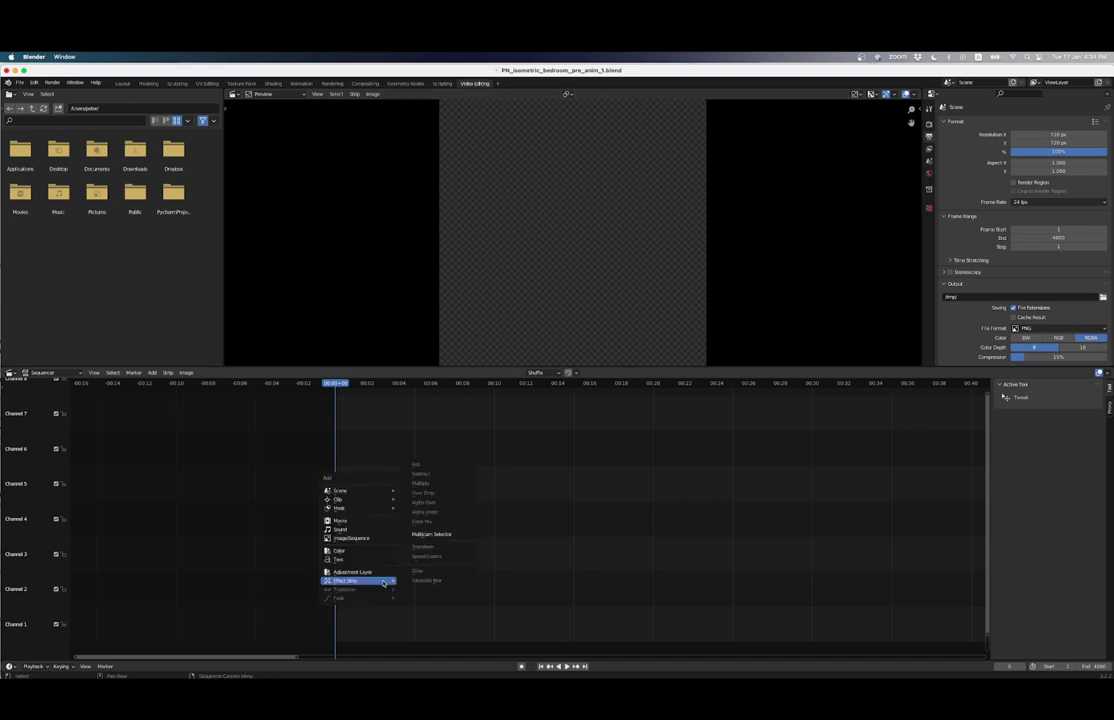
click(360, 529)
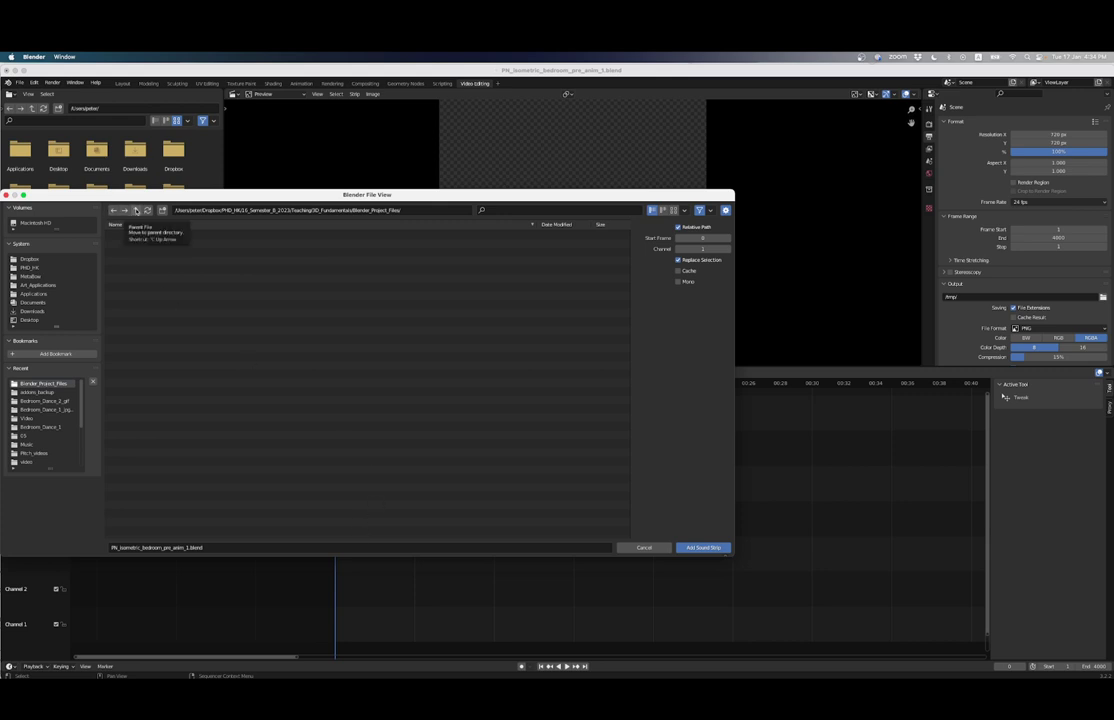
click(137, 211)
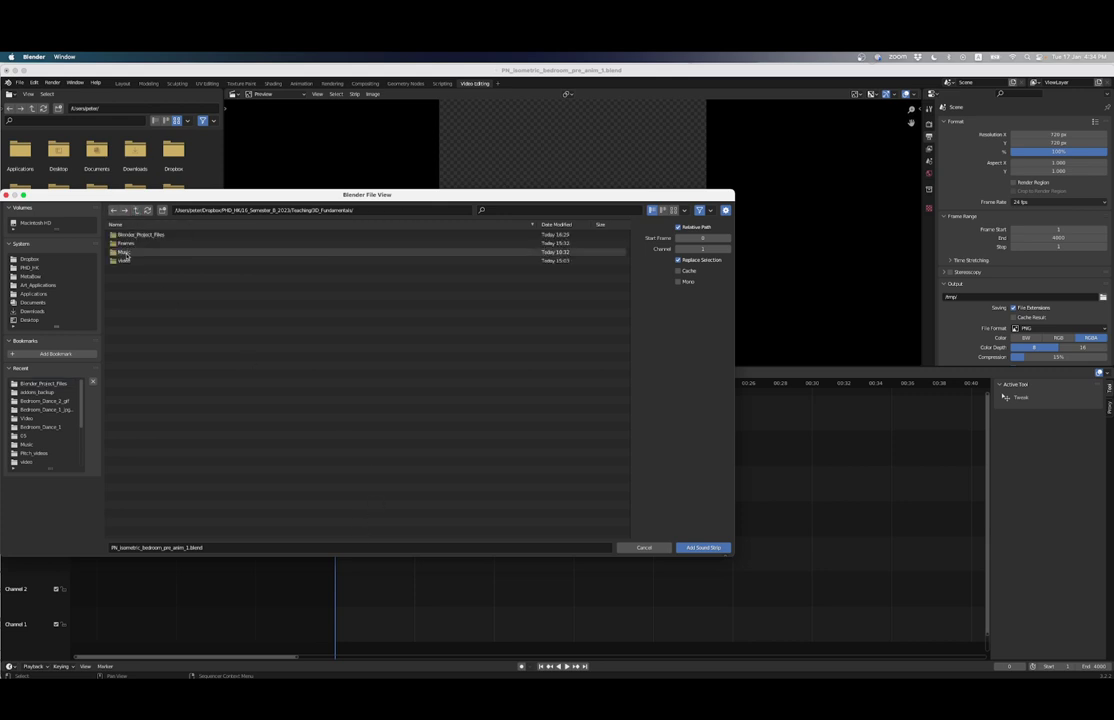
double_click(142, 252)
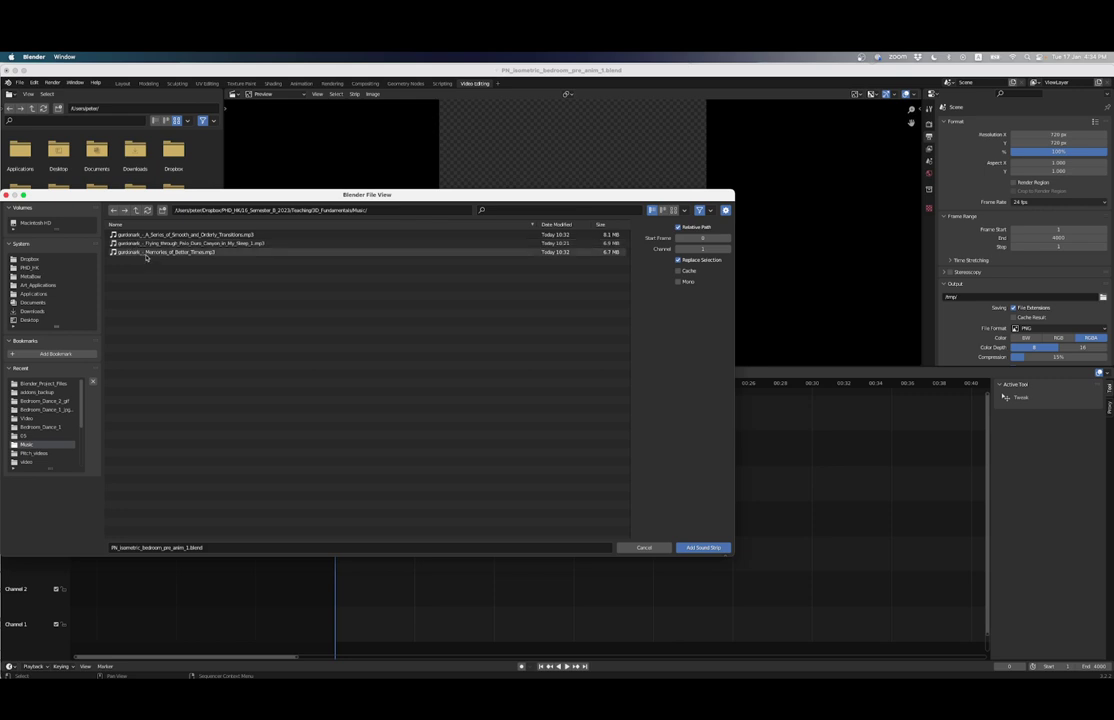
click(144, 253)
click(691, 548)
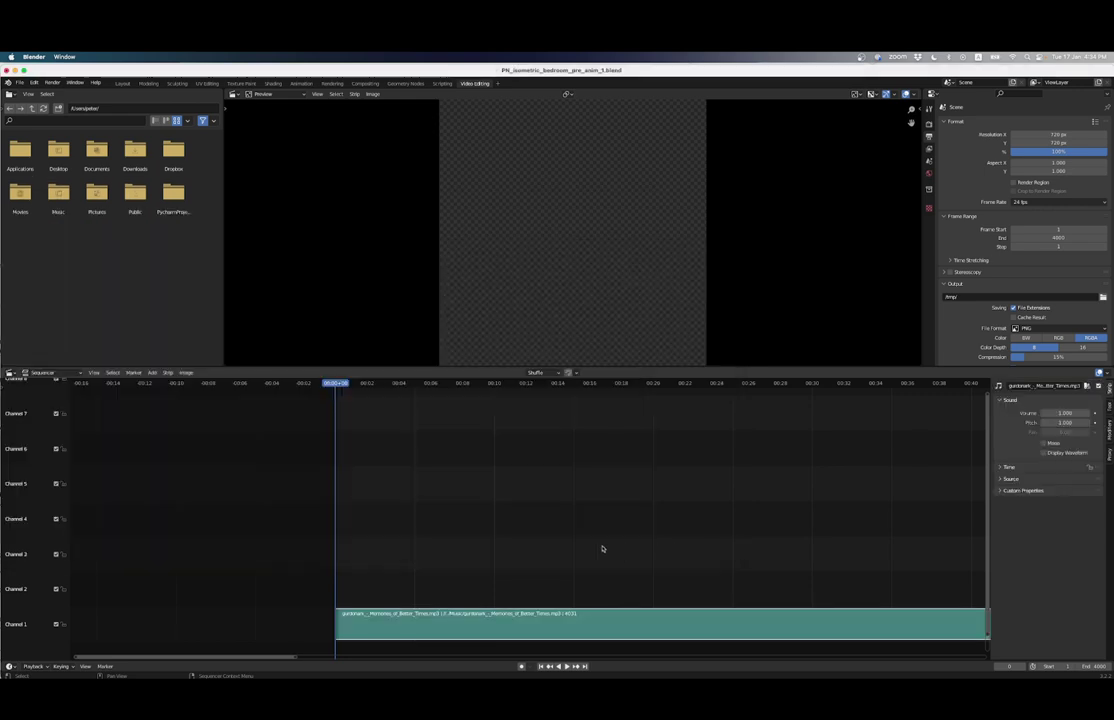
Step: Turn on the waveform display for the new sound strip in its sound properties
middle_drag(602, 549, 507, 521)
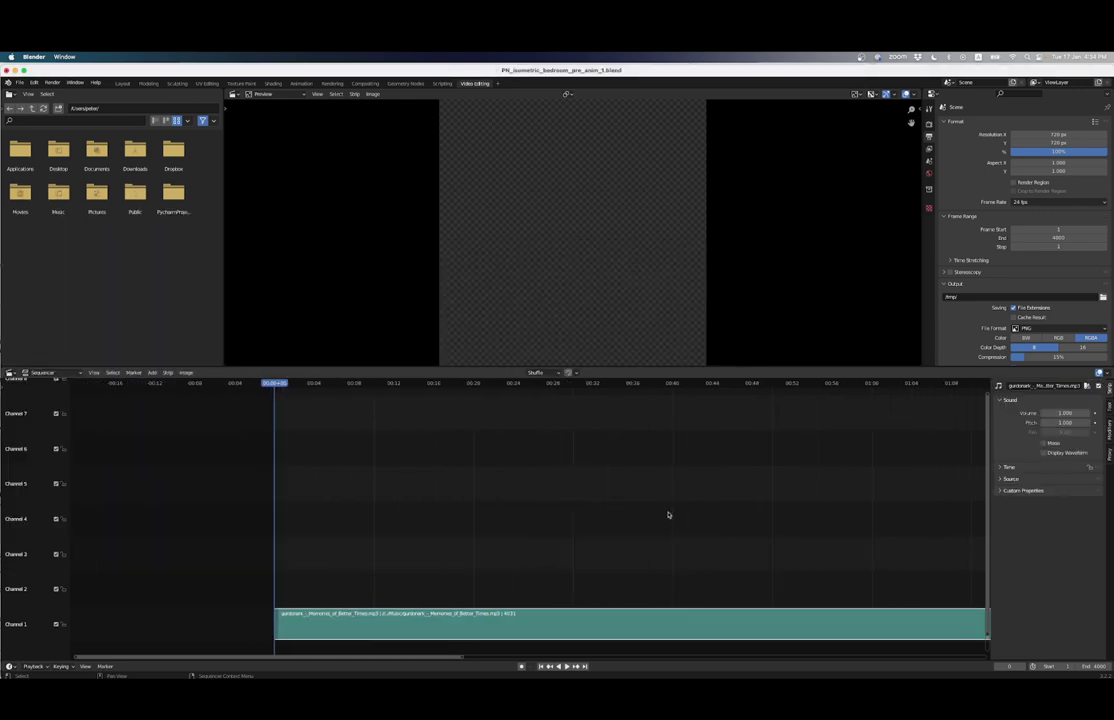
key(n)
key(n)
key(n)
key(n)
key(n)
key(n)
click(1043, 453)
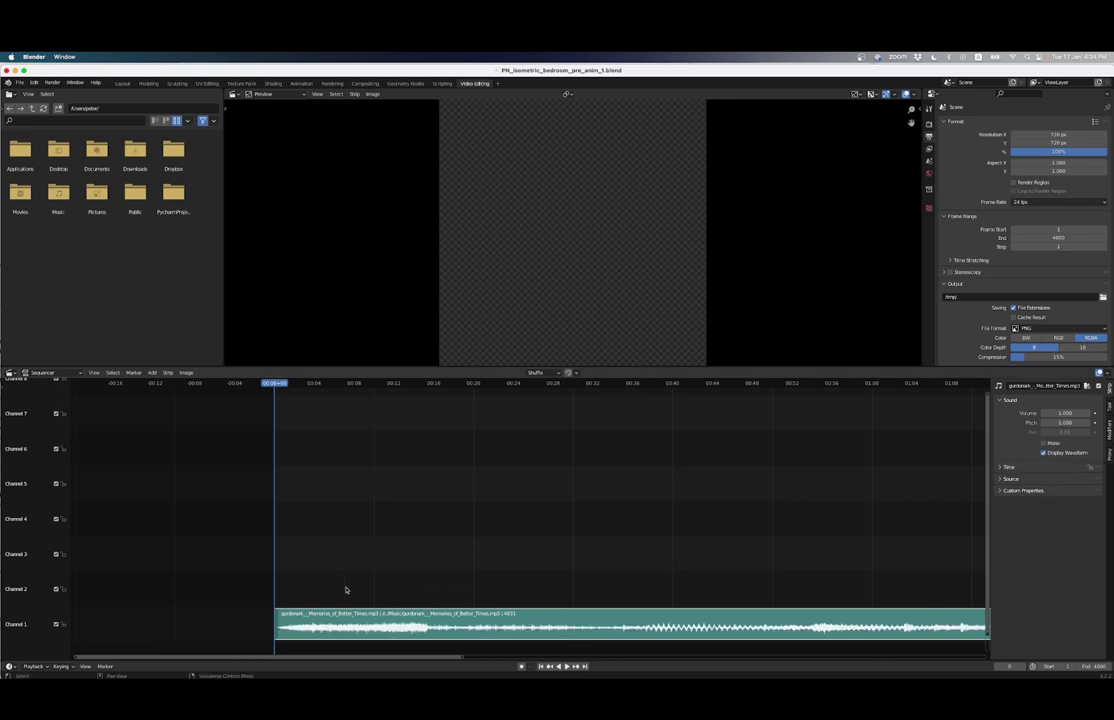
Step: Play the opening seconds of the music strip in the sequencer and stop the playback
scroll(346, 580, up, 2)
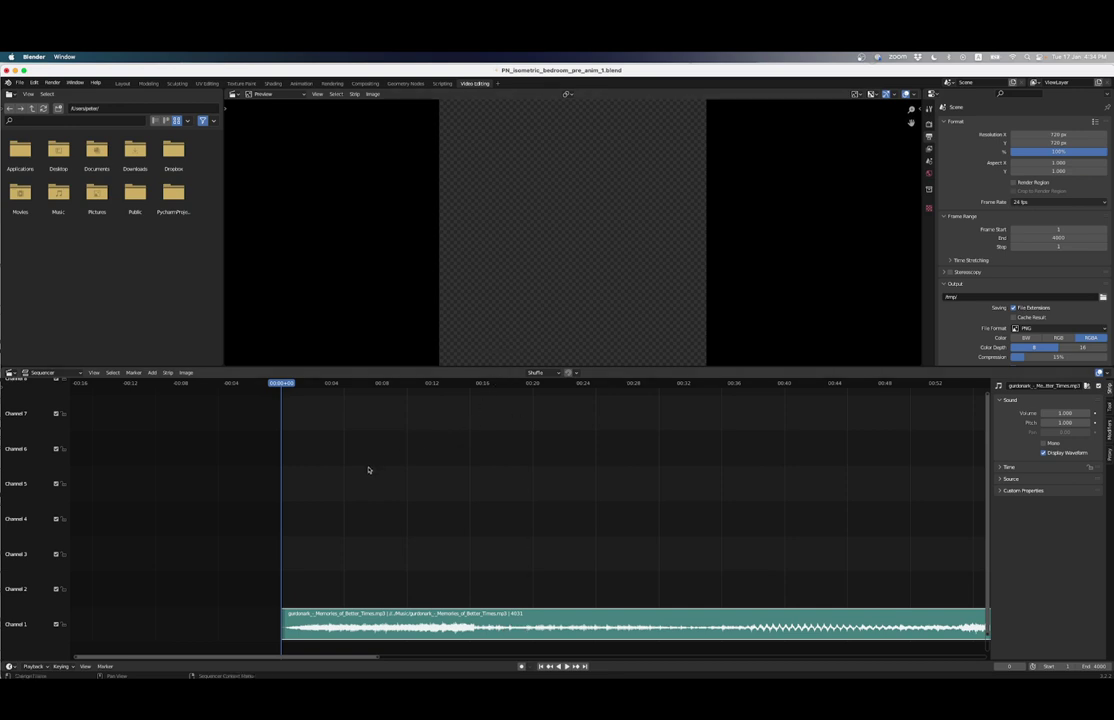
scroll(376, 462, up, 1)
scroll(390, 462, left, 2)
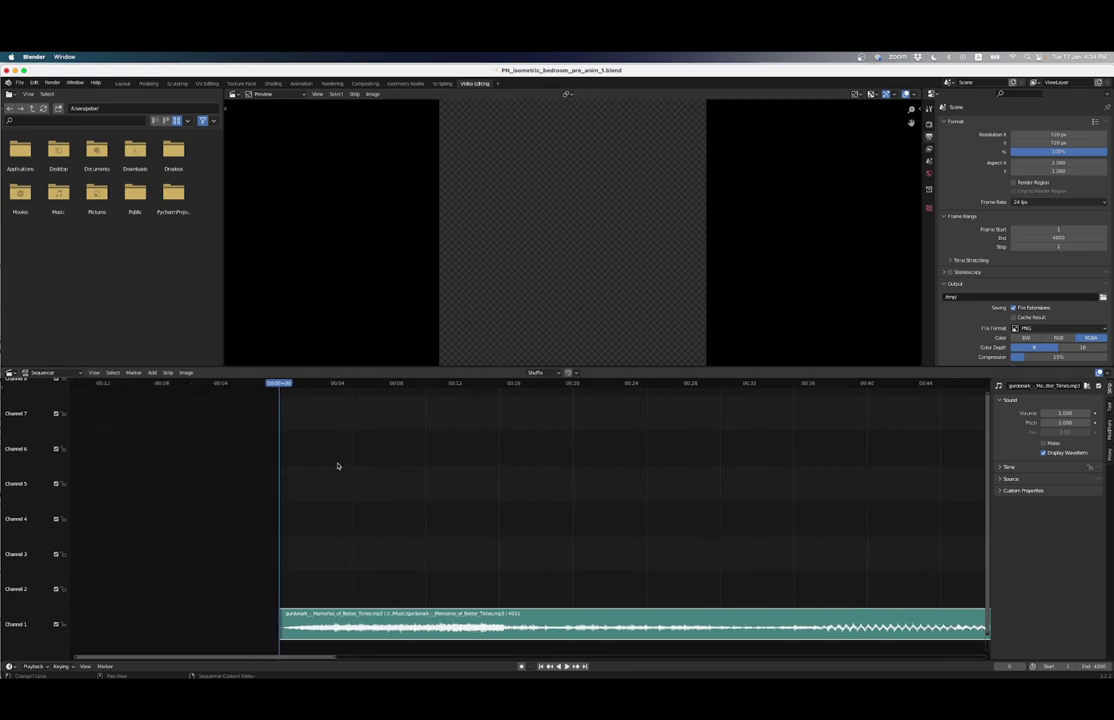
key(space)
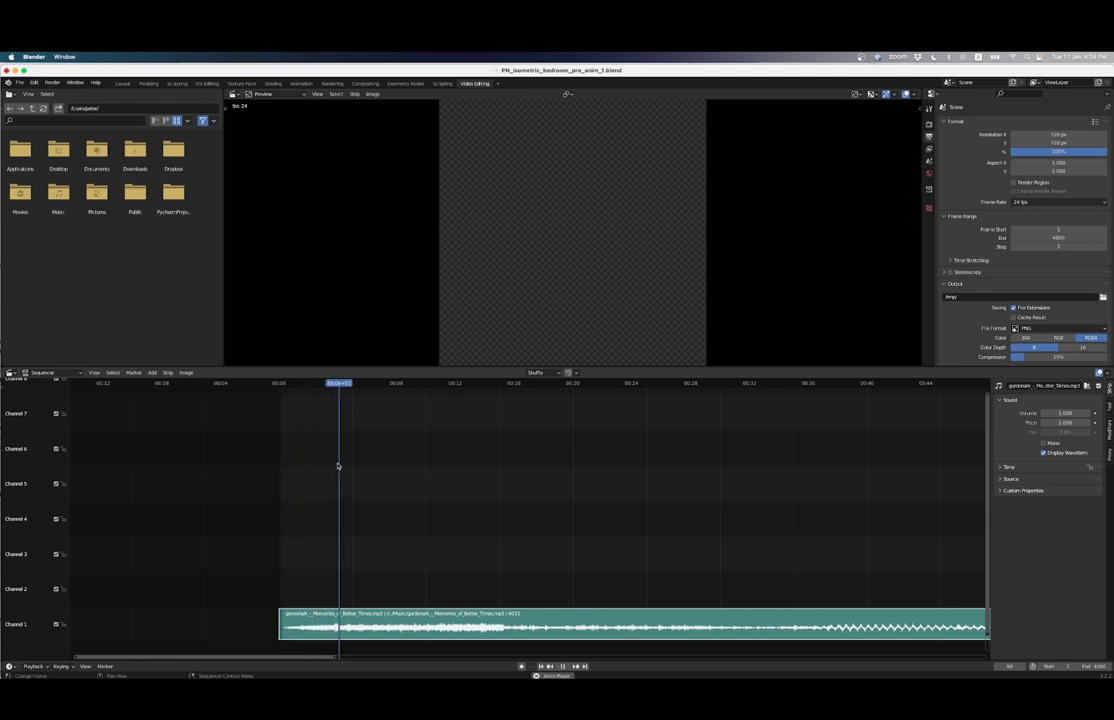
key(space)
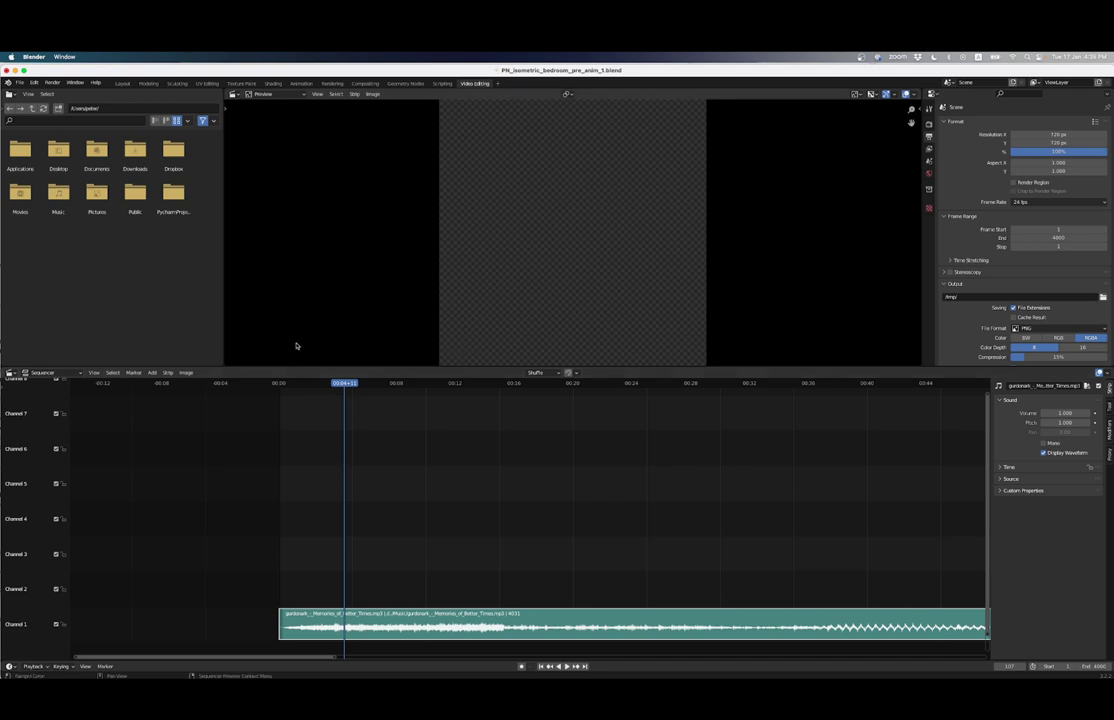
Step: Go to the Animation workspace, briefly play the scene with its music, and return to the first frame
click(301, 83)
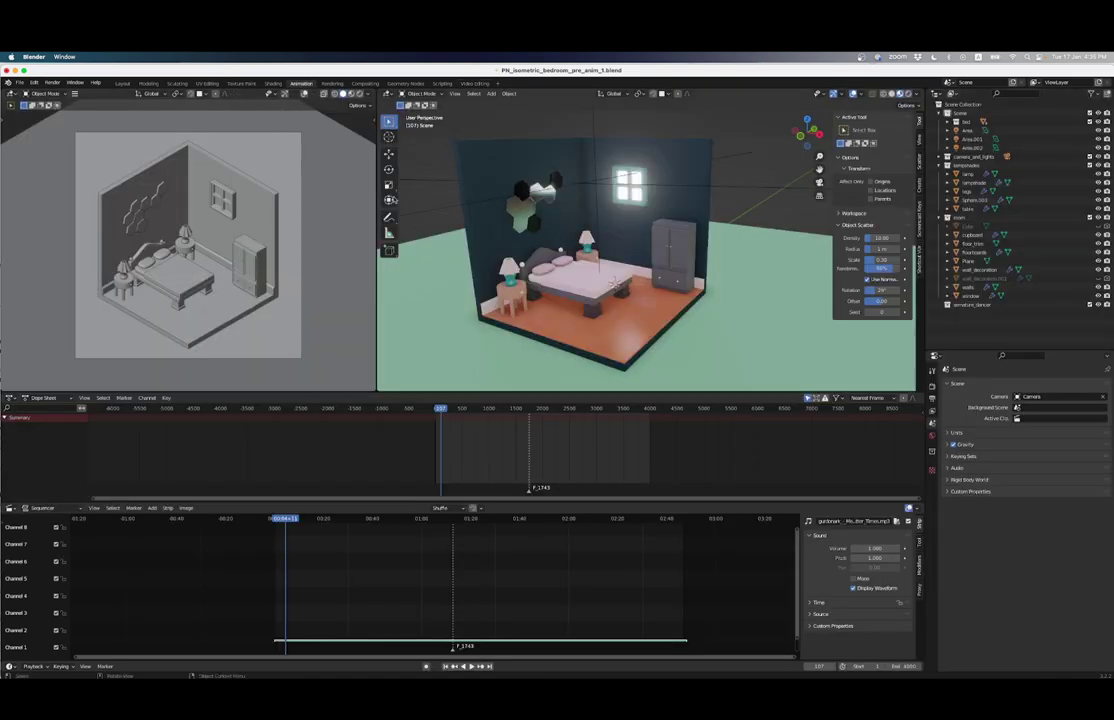
key(space)
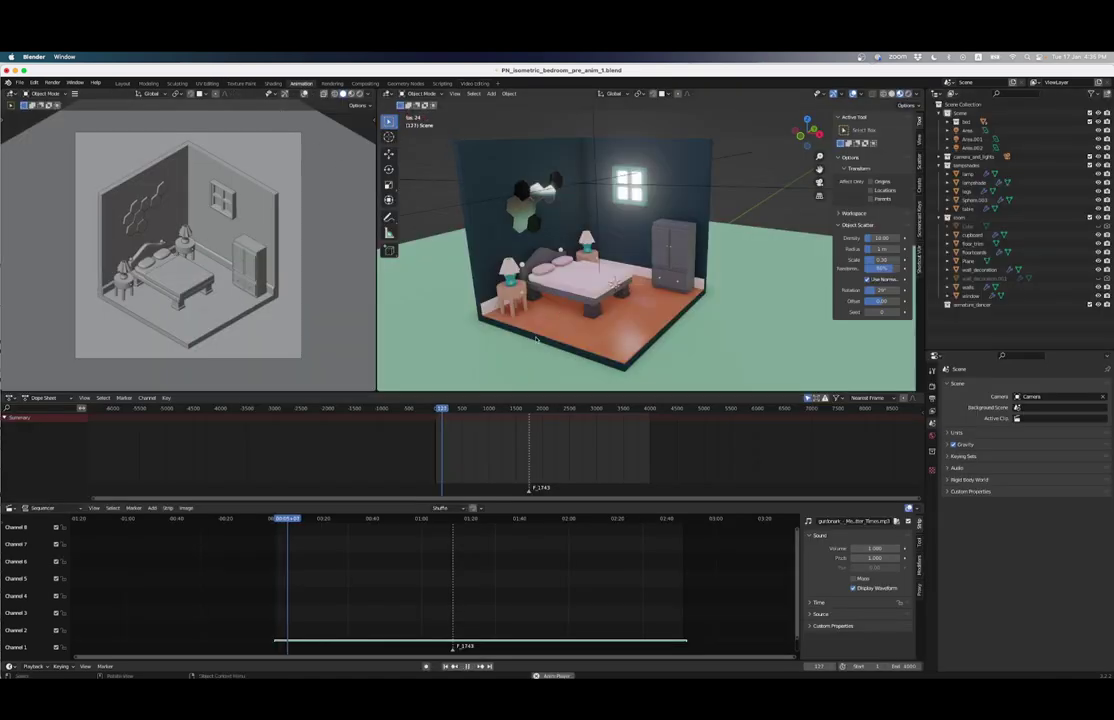
key(space)
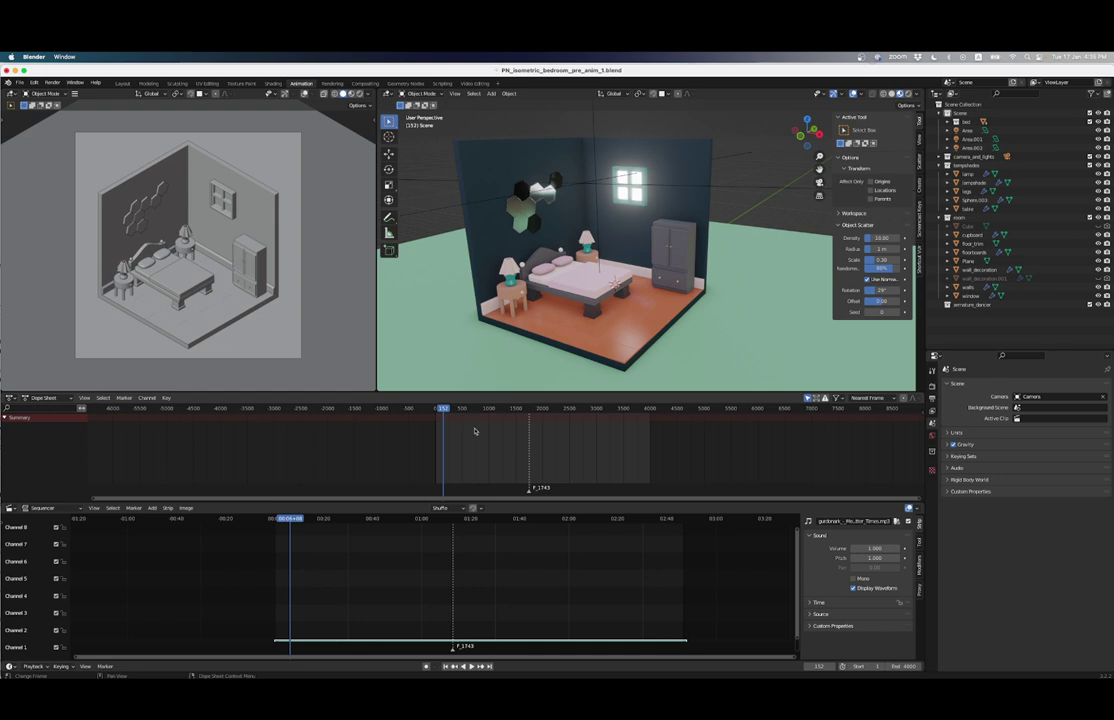
key(shift+Left)
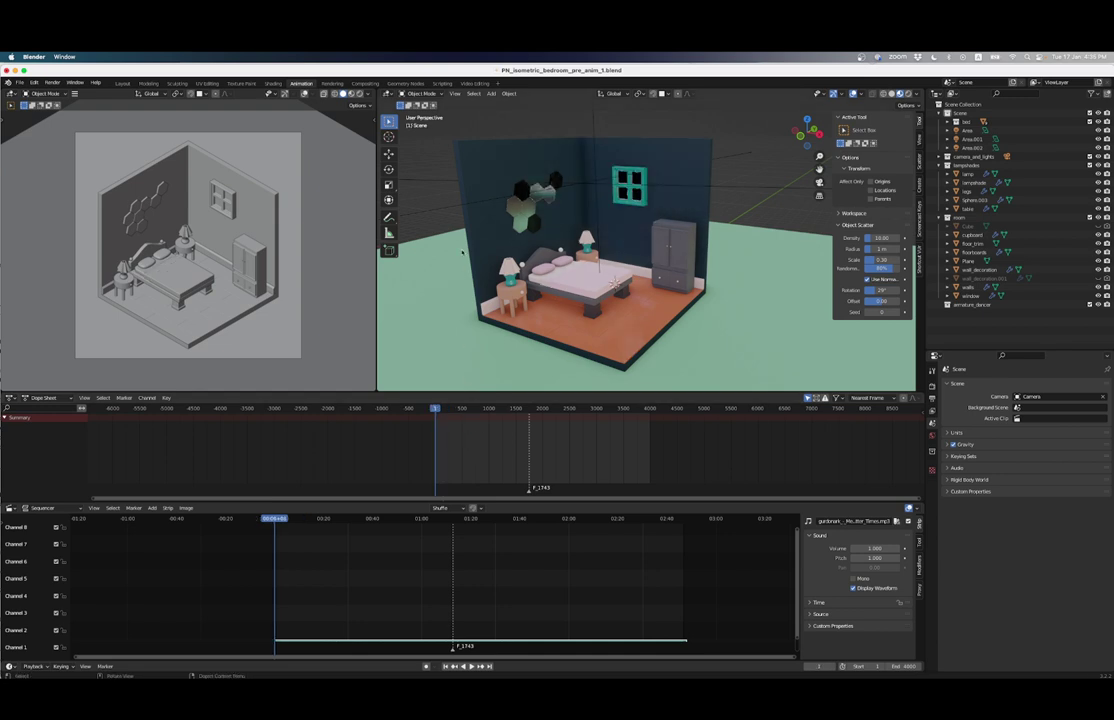
Step: Import the motion capture file 05_02.bvh from folder 05 of the CMU 01-09 set in Art_Applications/cg_motion_capture
middle_drag(556, 278, 490, 283)
click(20, 83)
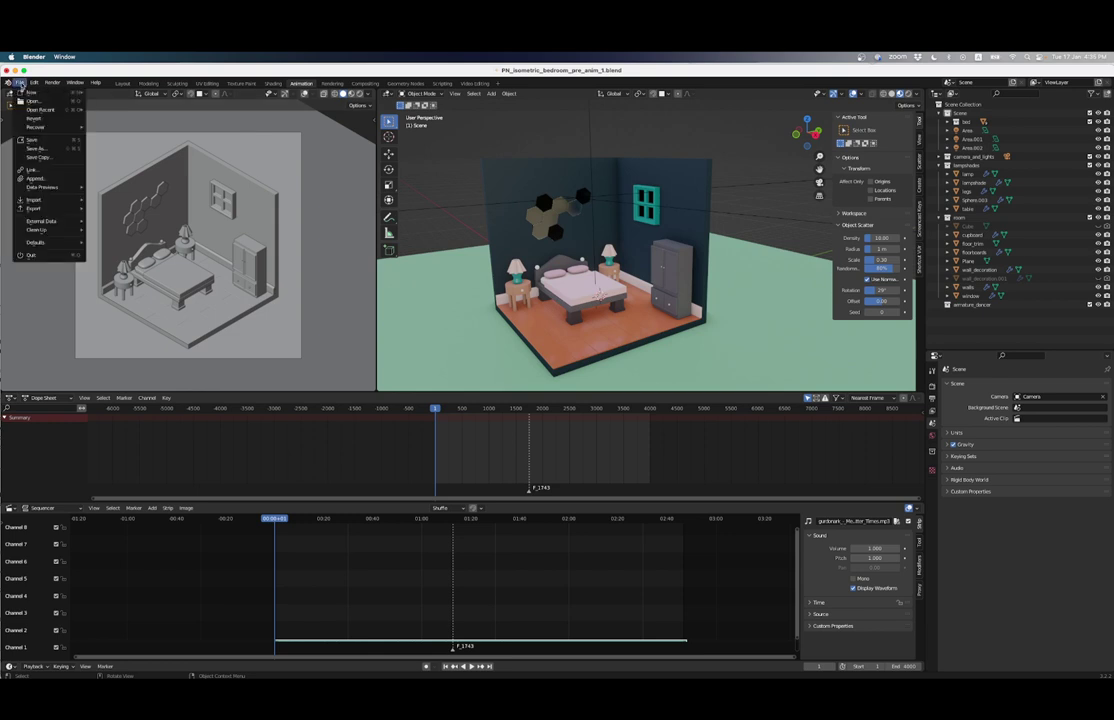
mouse_move(46, 200)
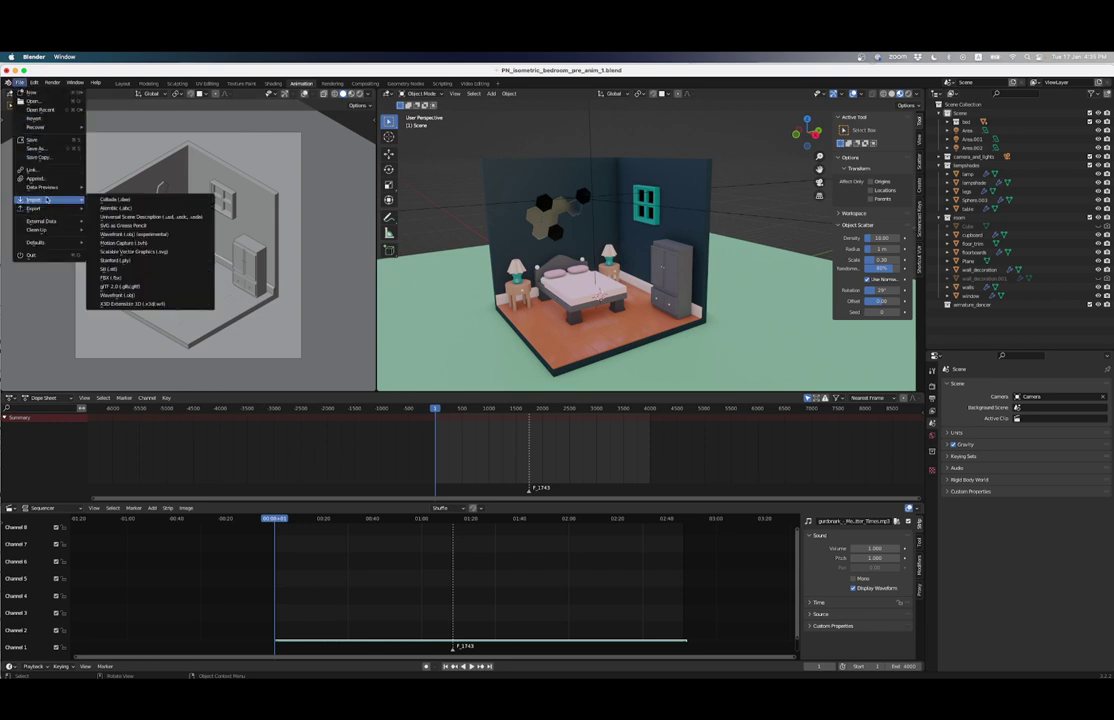
click(150, 243)
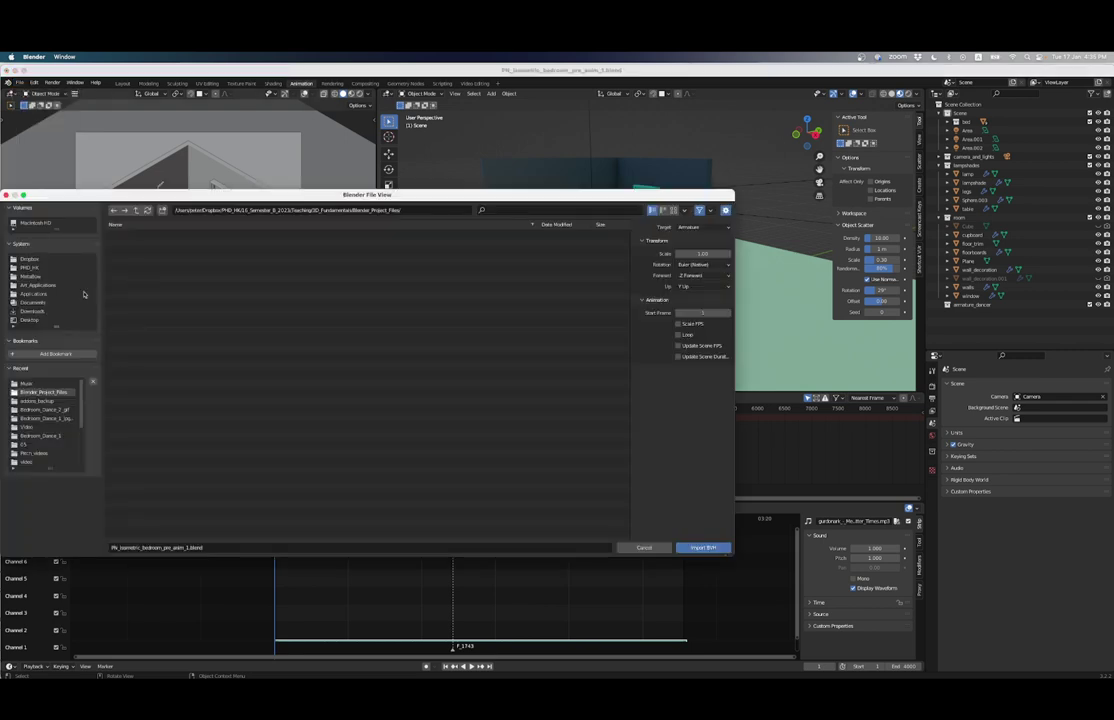
click(52, 286)
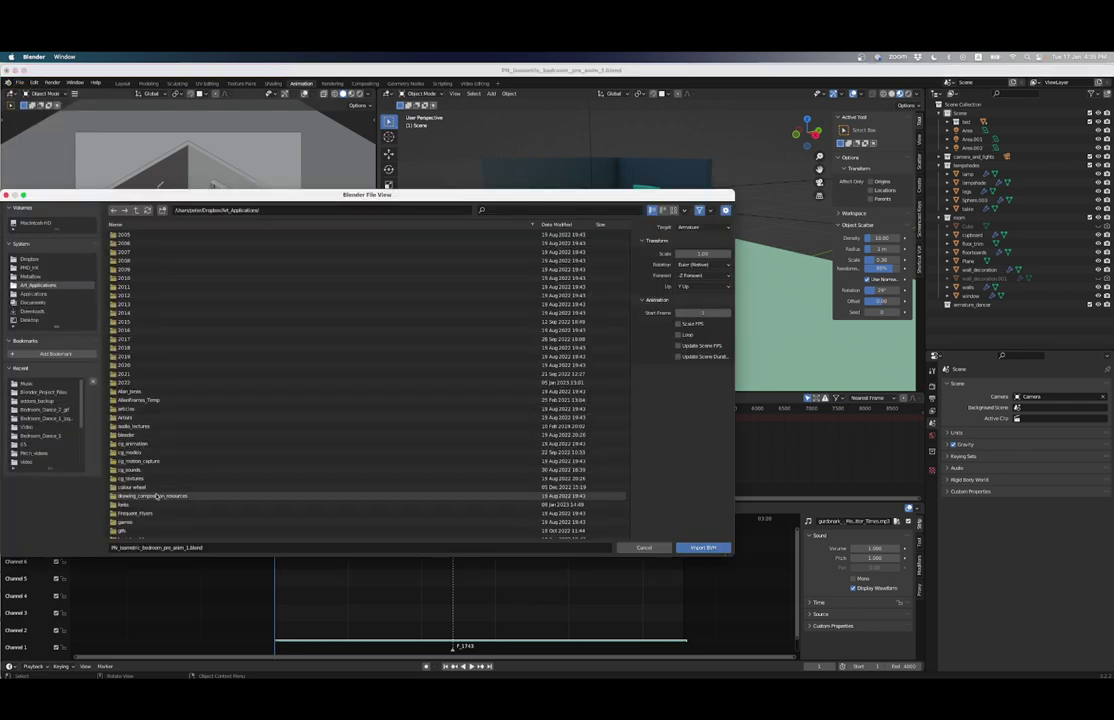
scroll(136, 452, down, 3)
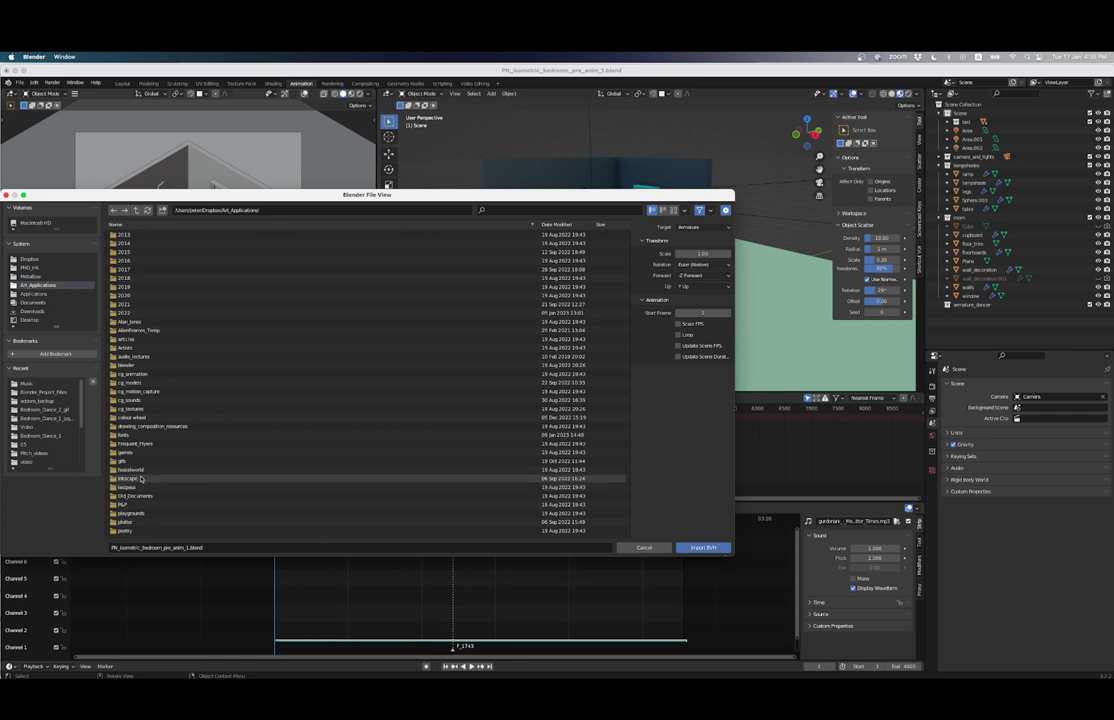
scroll(141, 479, down, 2)
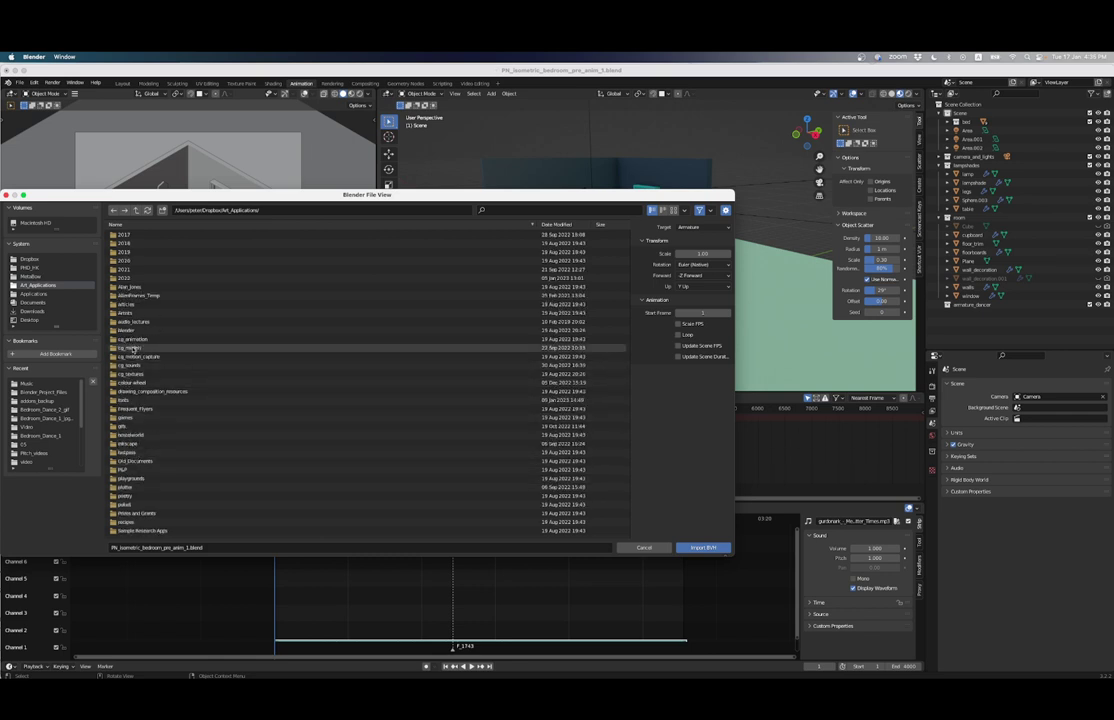
double_click(135, 357)
double_click(136, 235)
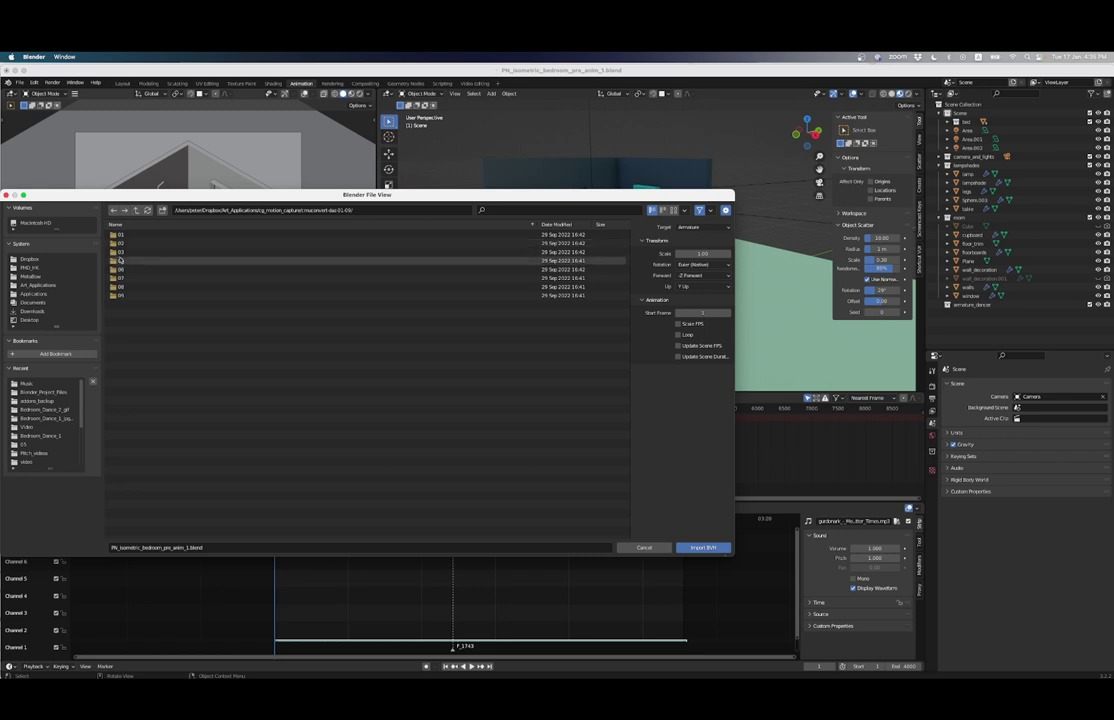
double_click(120, 260)
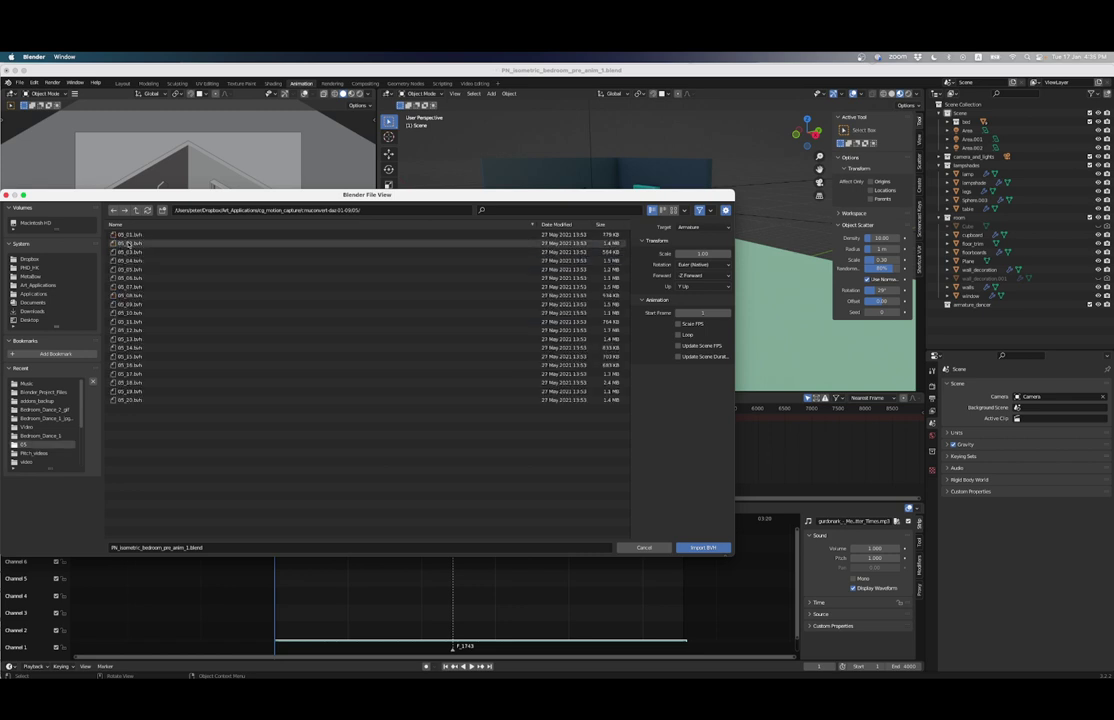
click(128, 243)
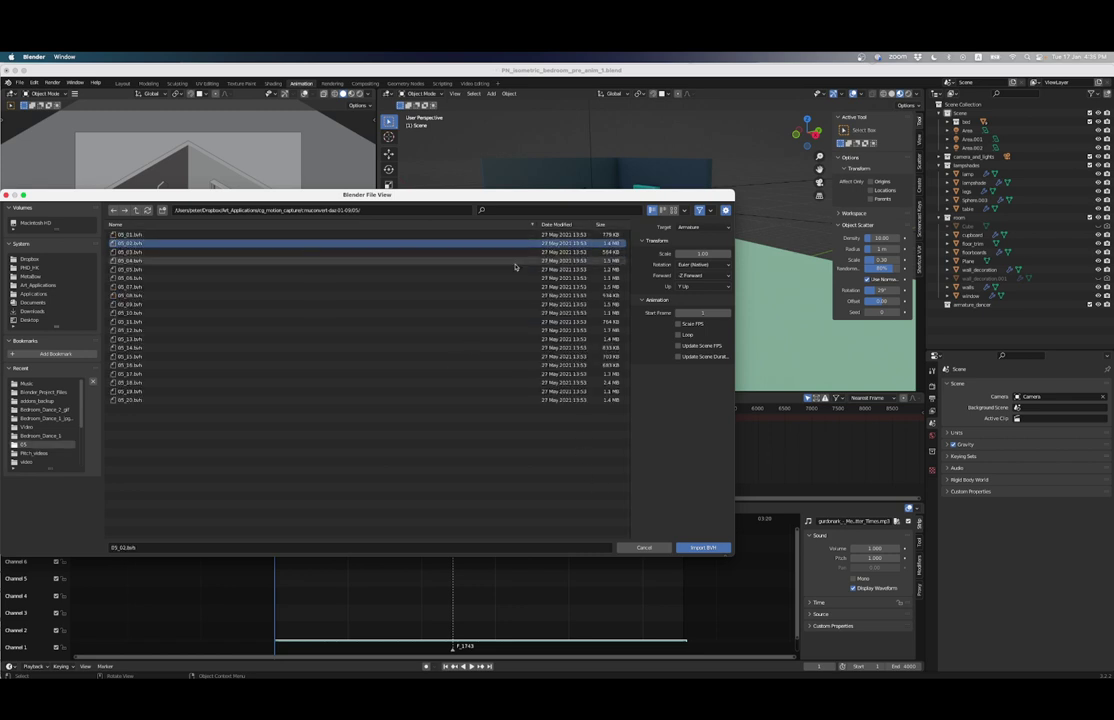
click(703, 547)
Step: Play the imported 05_02 armature's motion in the 3D view and scrub ahead to frame 725
scroll(620, 297, down, 8)
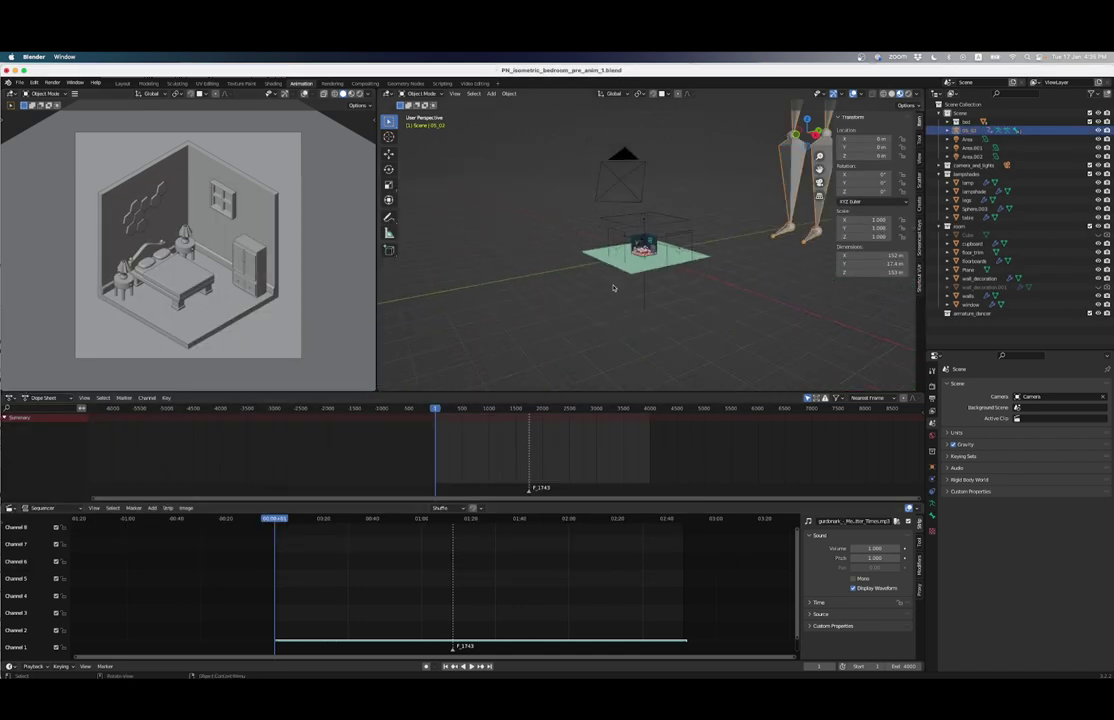
scroll(714, 224, up, 5)
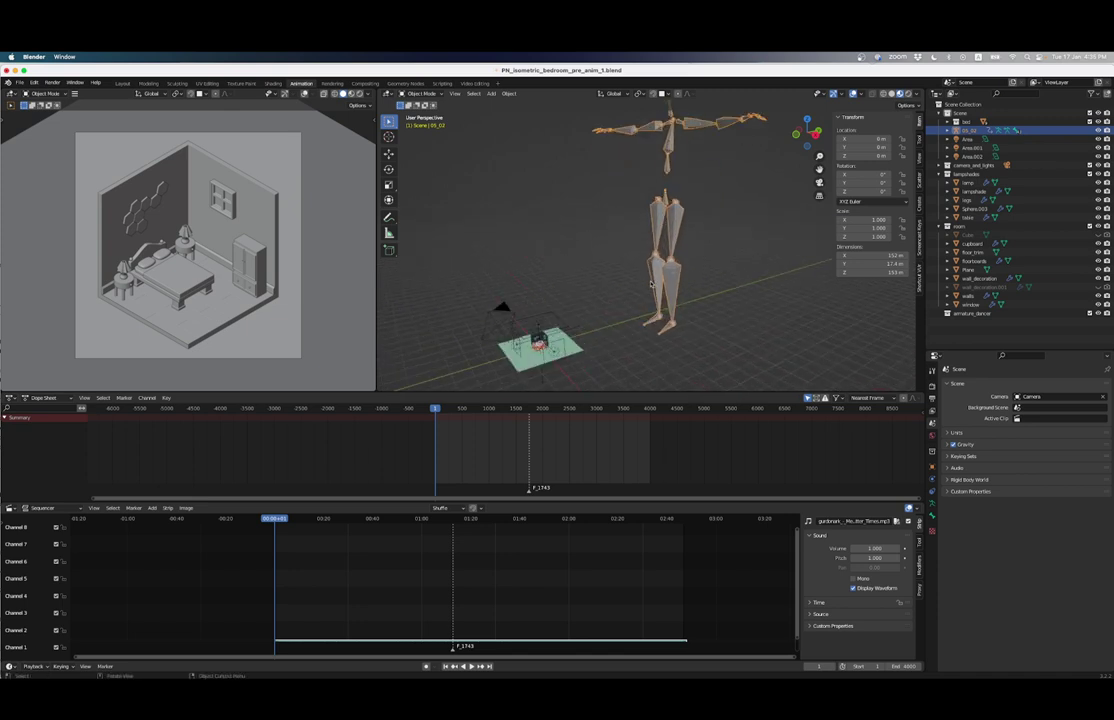
key(space)
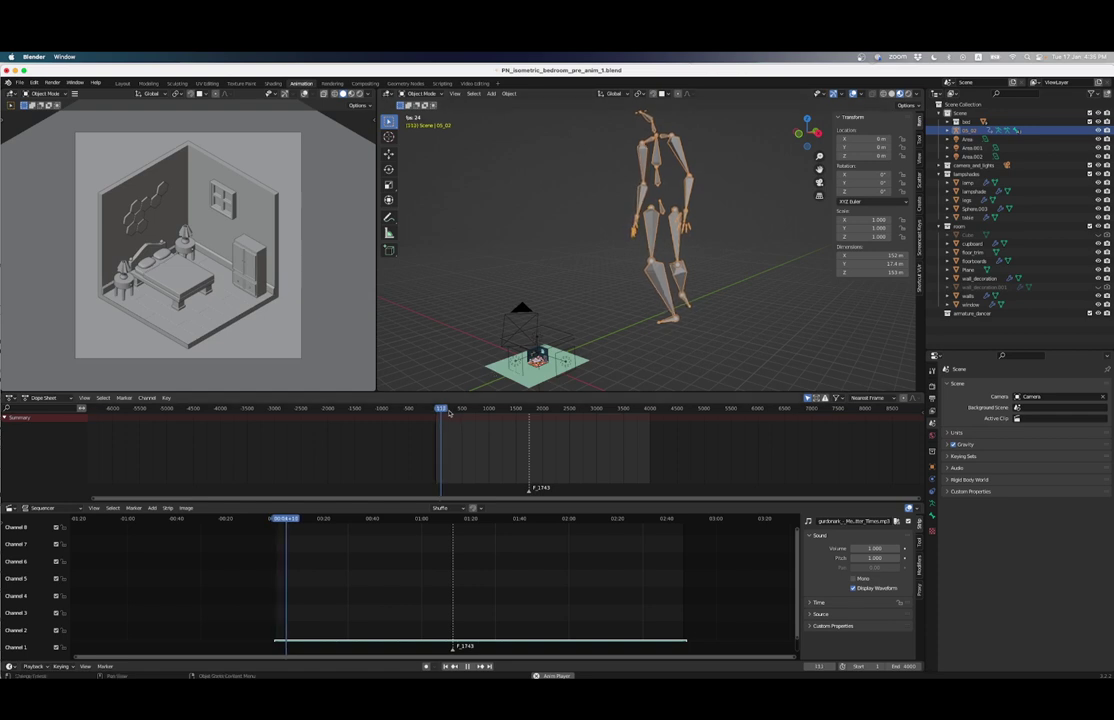
click(453, 409)
mouse_move(453, 410)
mouse_down()
mouse_move(497, 408)
mouse_move(475, 408)
mouse_up()
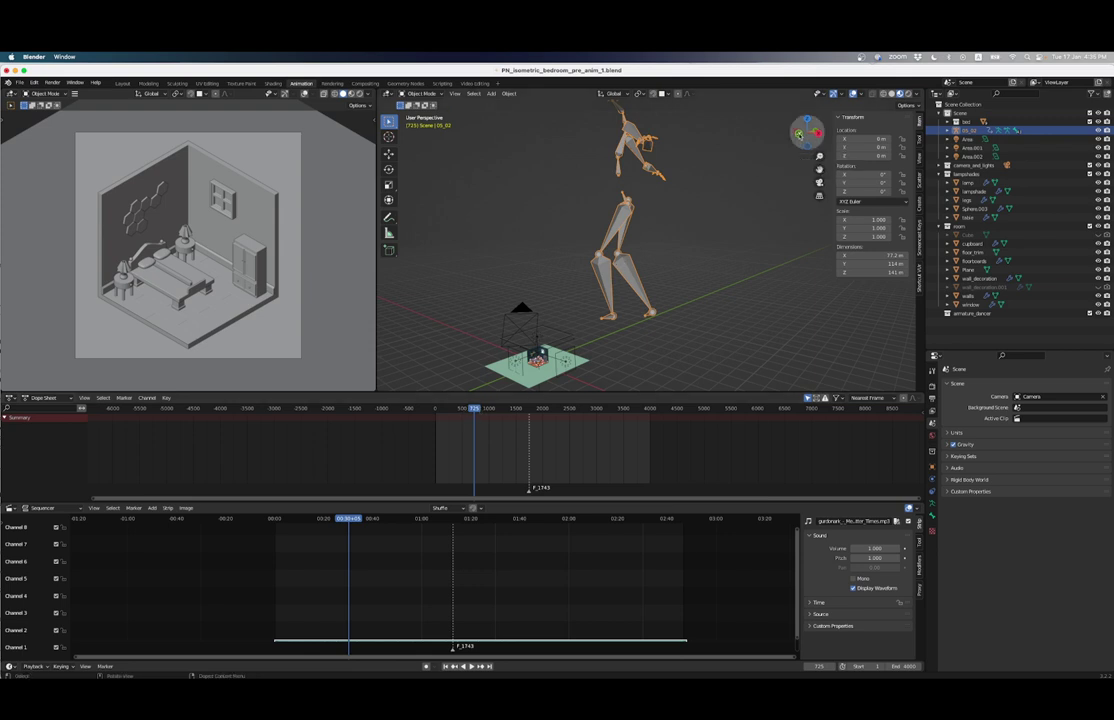
Step: In front view, scale the 05_02 armature down uniformly to about 0.39
click(806, 132)
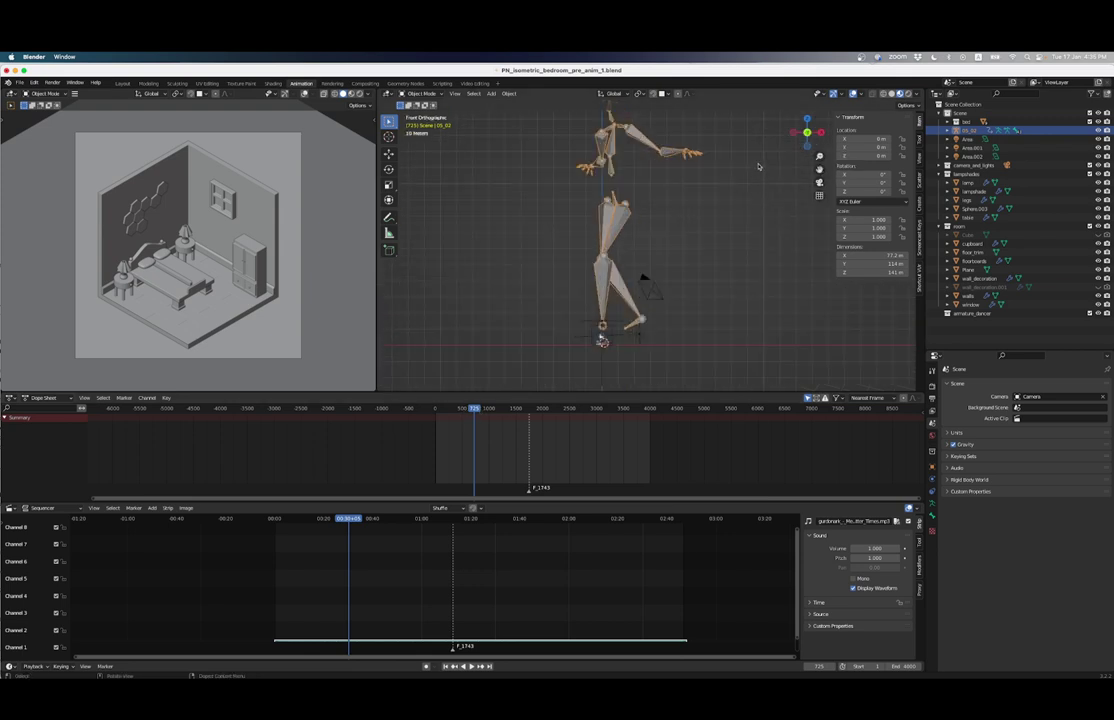
key(s)
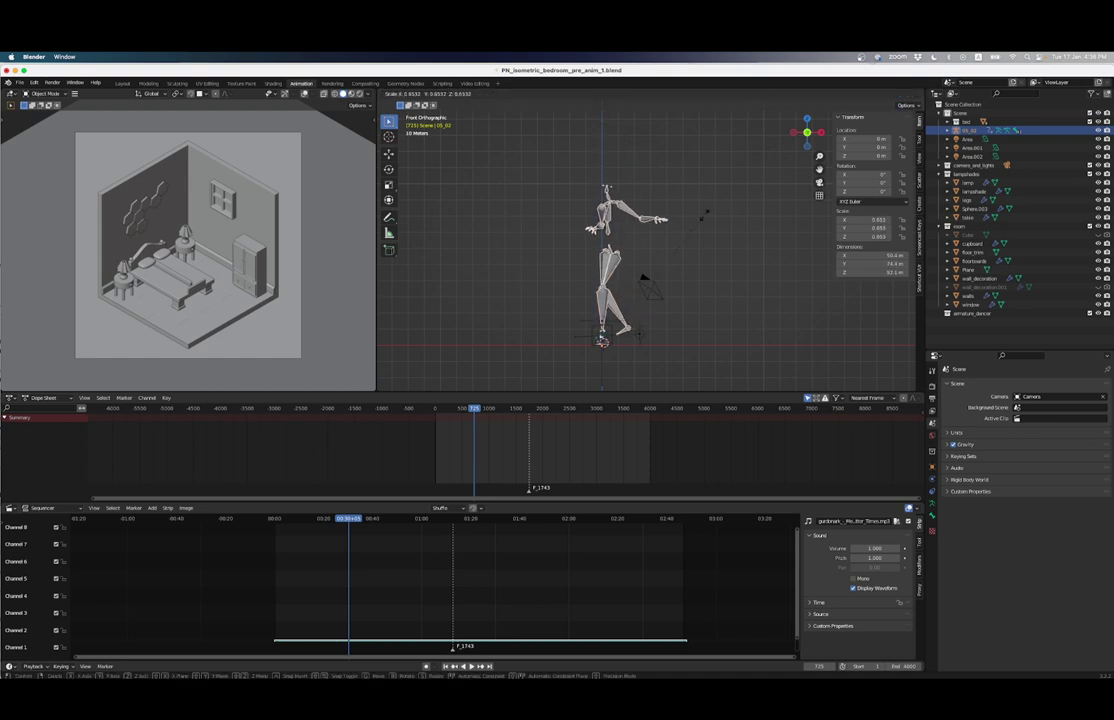
click(778, 273)
Step: Start the Shortcut VUr display and scale the 05_02 armature down further, uniformly
click(919, 271)
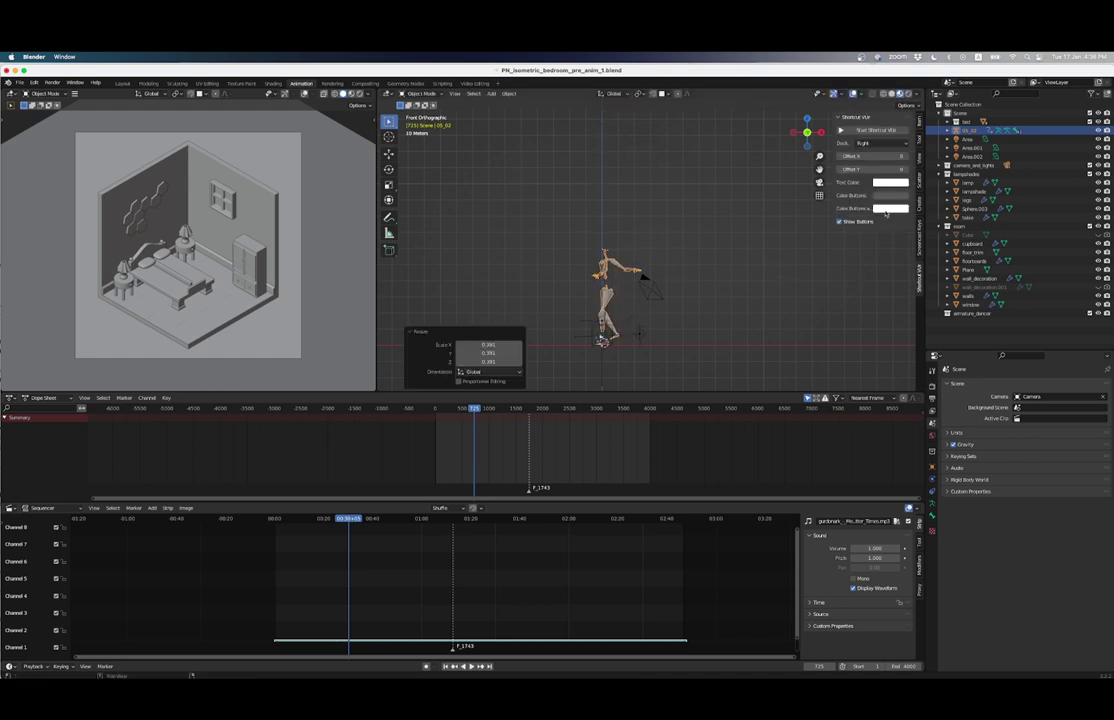
click(847, 130)
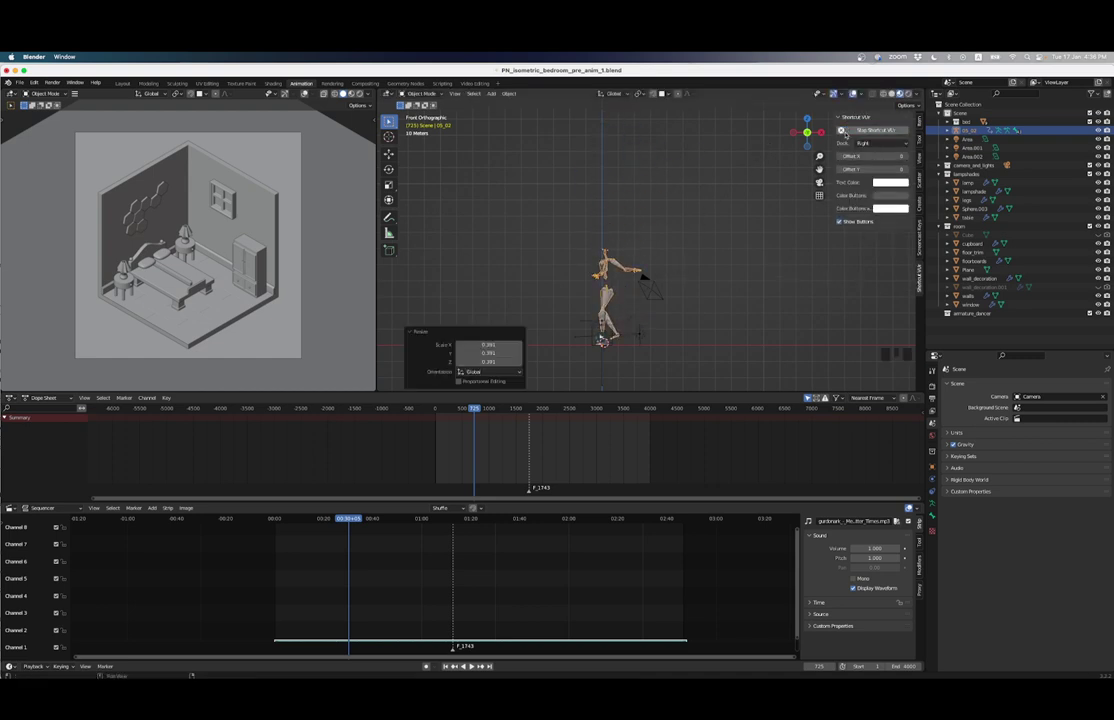
key(s)
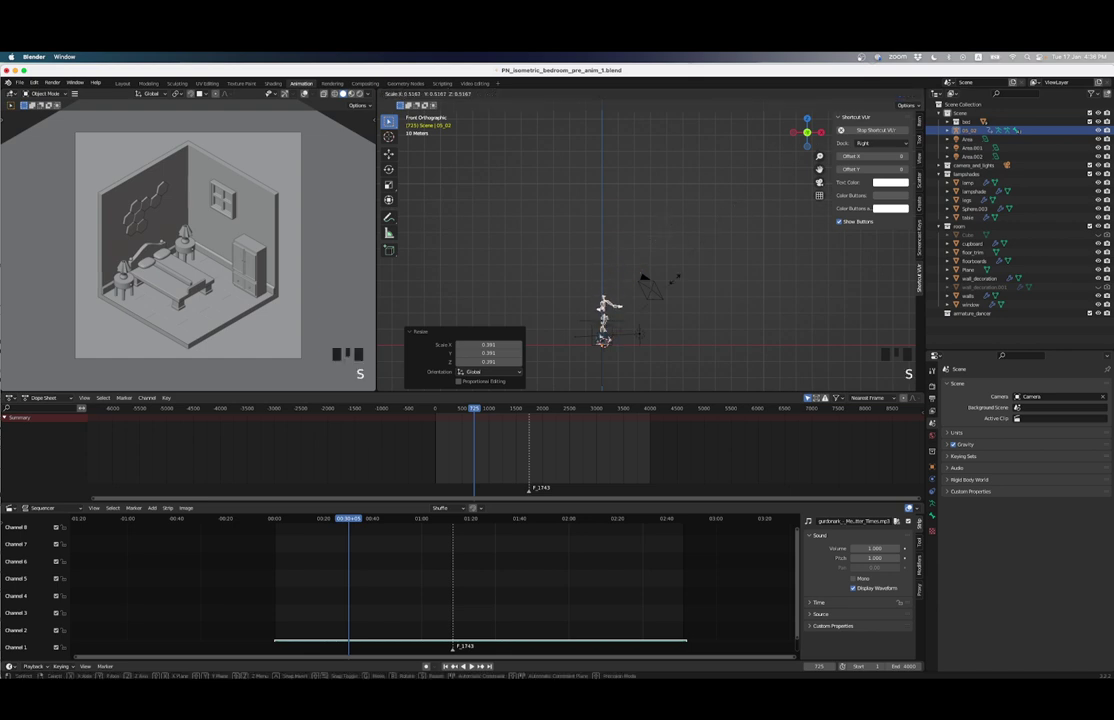
click(642, 279)
Step: Scale the 05_02 armature down uniformly once more so it fits inside the bedroom
scroll(634, 322, up, 3)
shift+middle_drag(634, 322, 745, 196)
scroll(686, 172, up, 3)
scroll(684, 198, up, 3)
key(s)
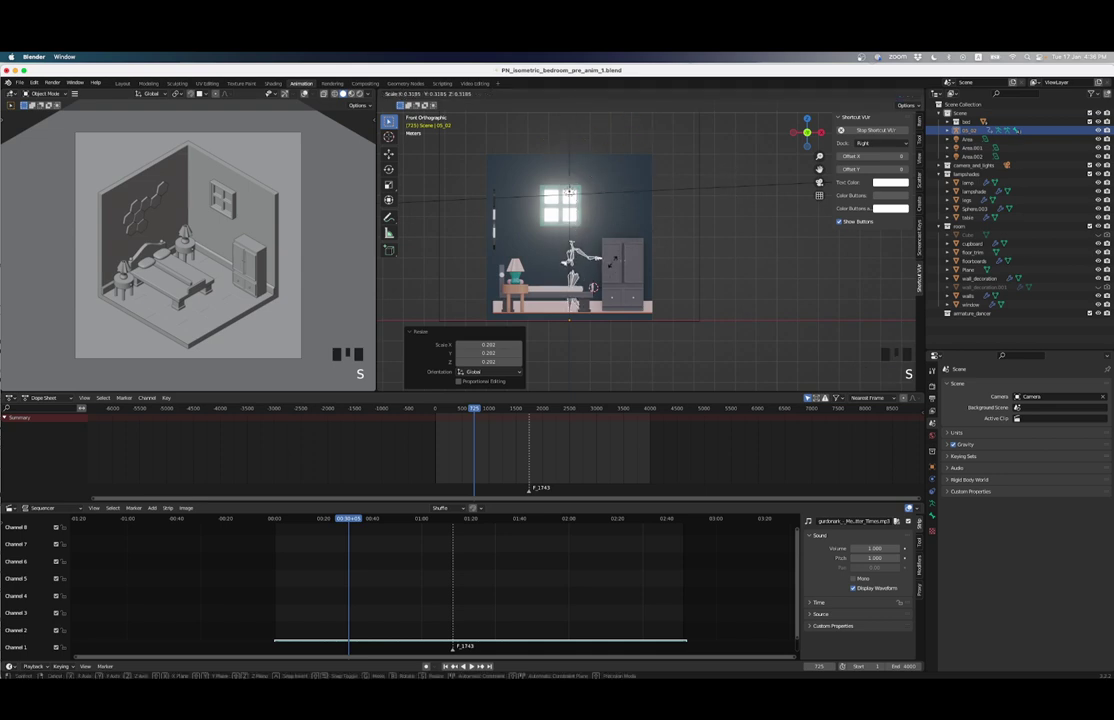
click(569, 191)
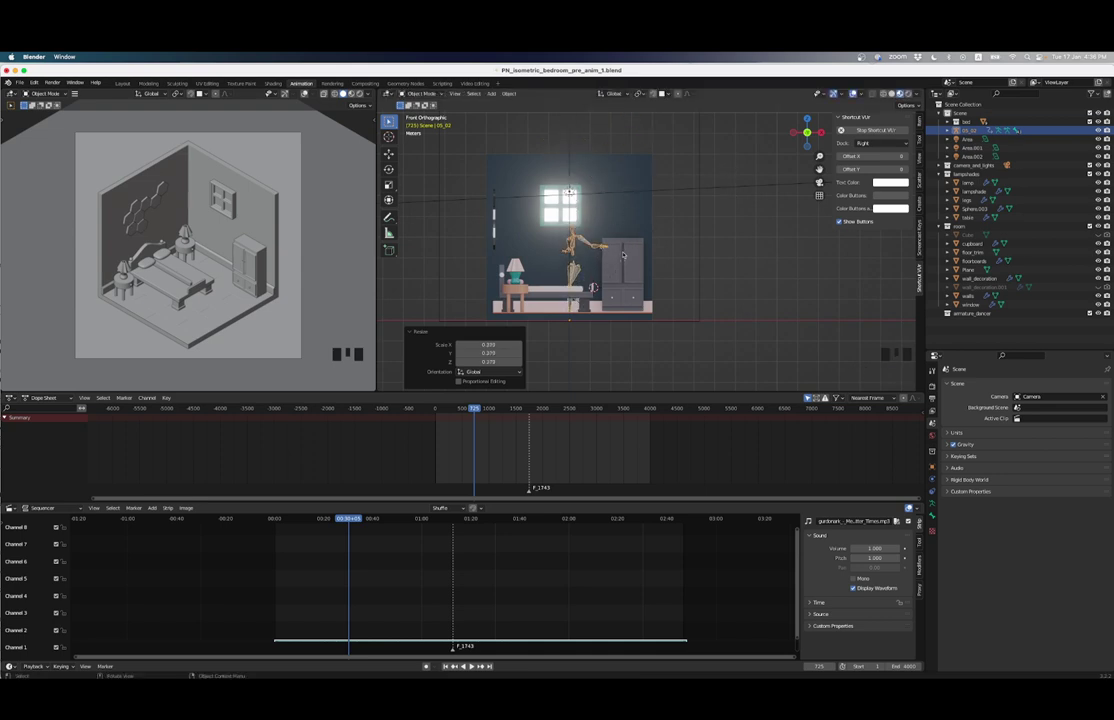
Step: Move the 05_02 armature about 2.9 m along negative Y, toward the open front of the room
middle_drag(569, 191, 600, 220)
scroll(535, 268, down, 6)
scroll(548, 258, up, 6)
key(g)
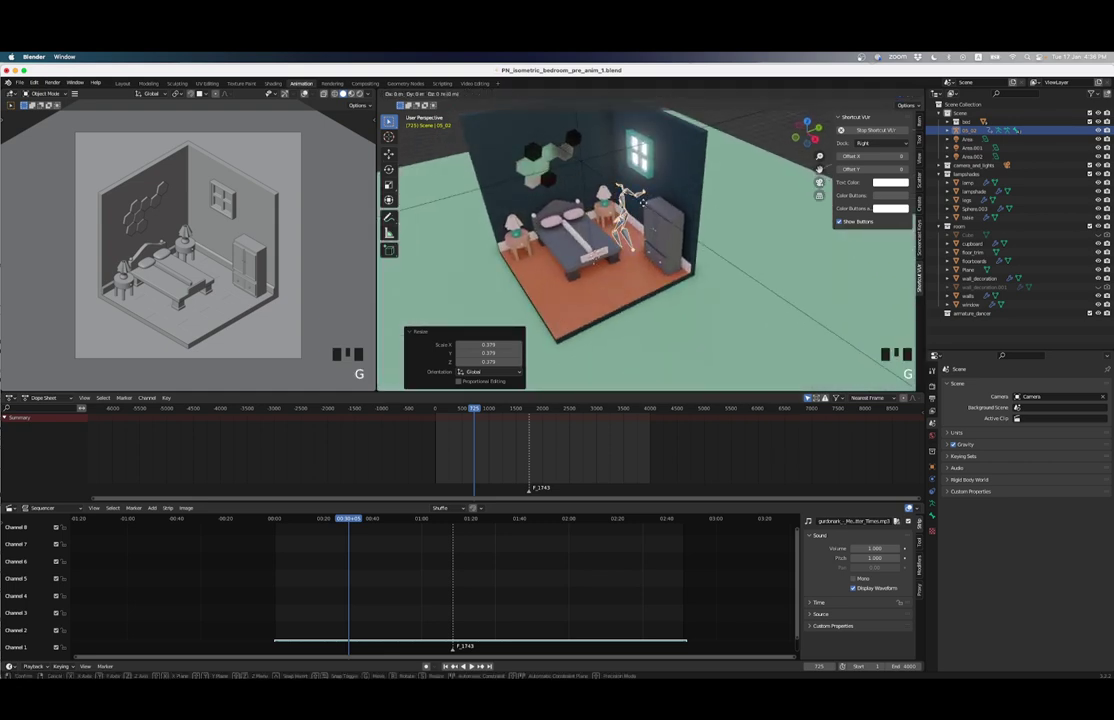
click(513, 191)
middle_drag(513, 191, 679, 193)
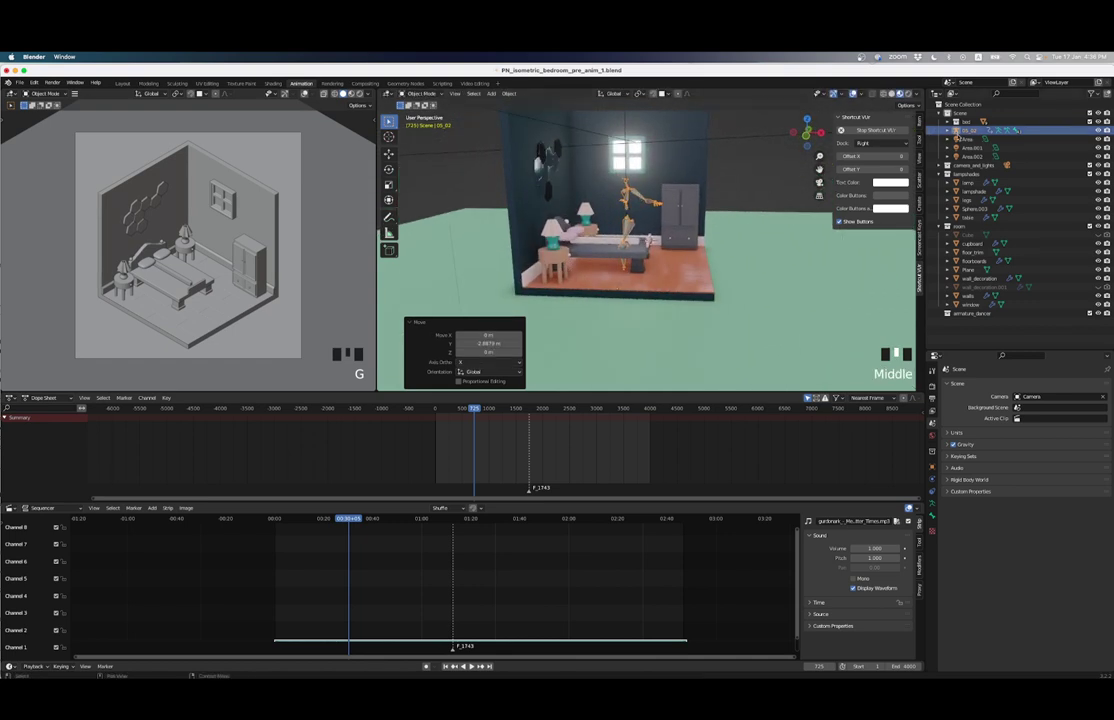
Step: Collapse the Scene, lampshades and room collections in the outliner
click(941, 113)
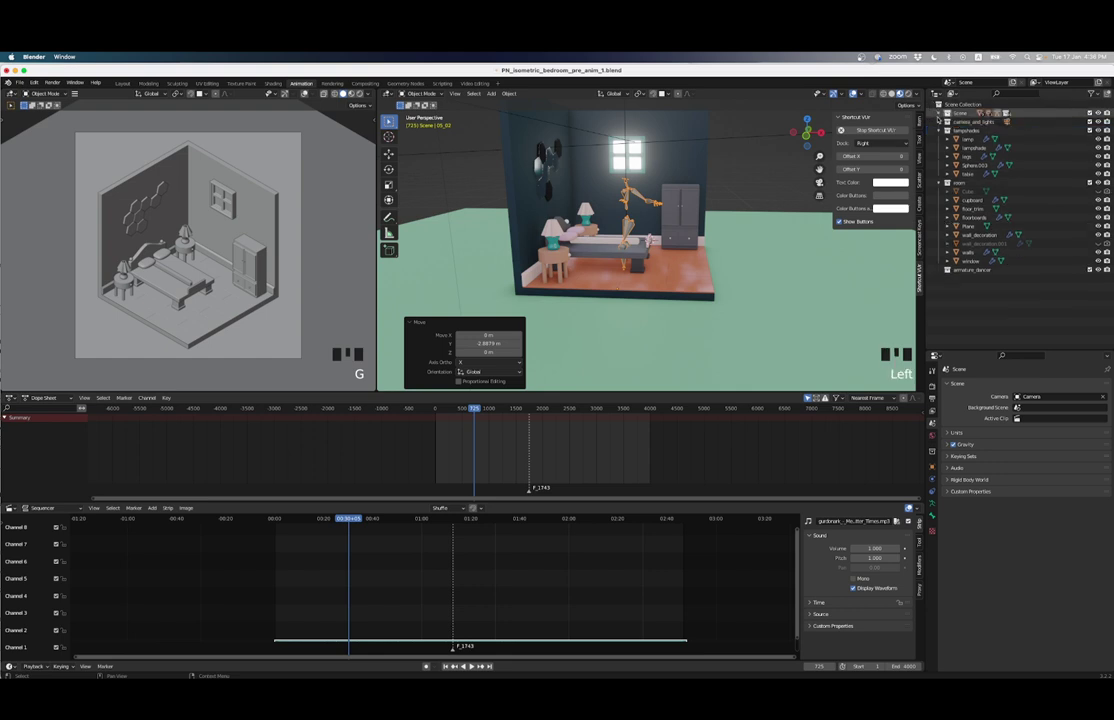
click(941, 130)
click(941, 139)
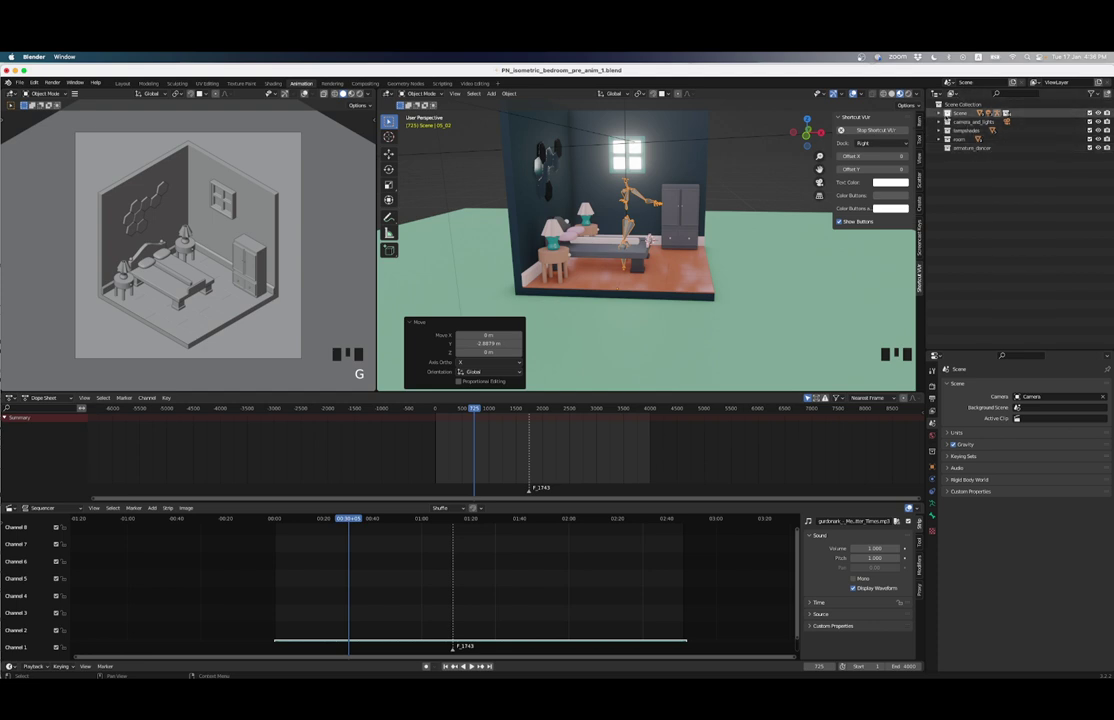
Step: Move the 05_02 armature out of the Scene collection into a new collection named dance_motion, and exclude that collection from the view layer
click(938, 113)
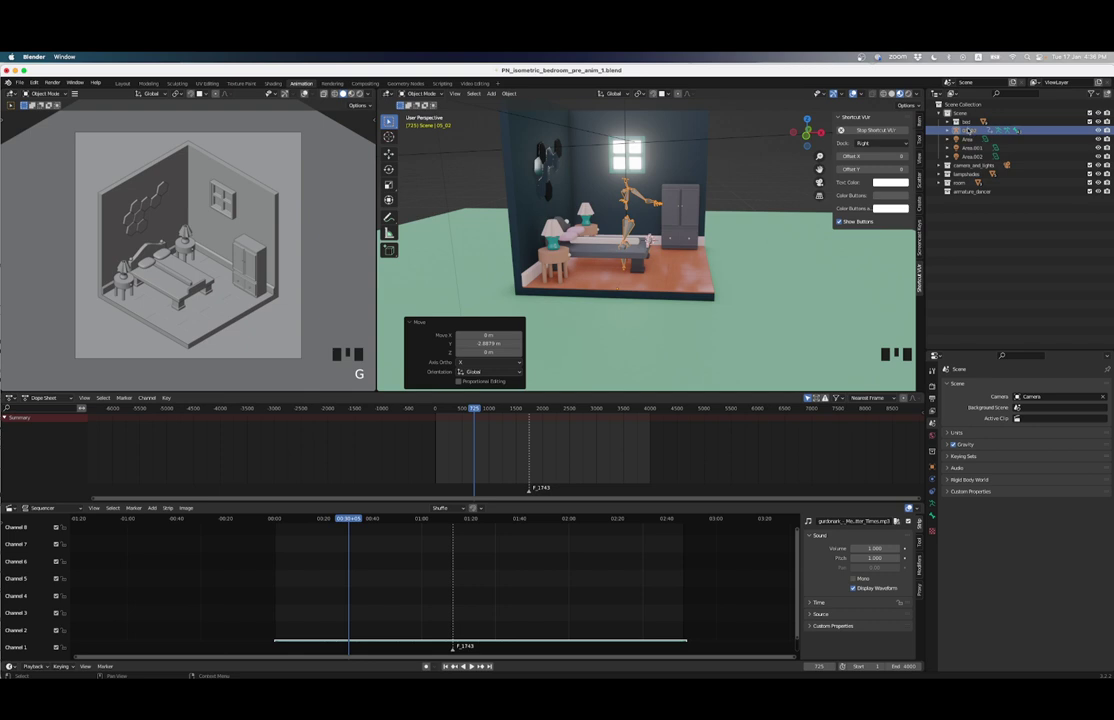
click(966, 122)
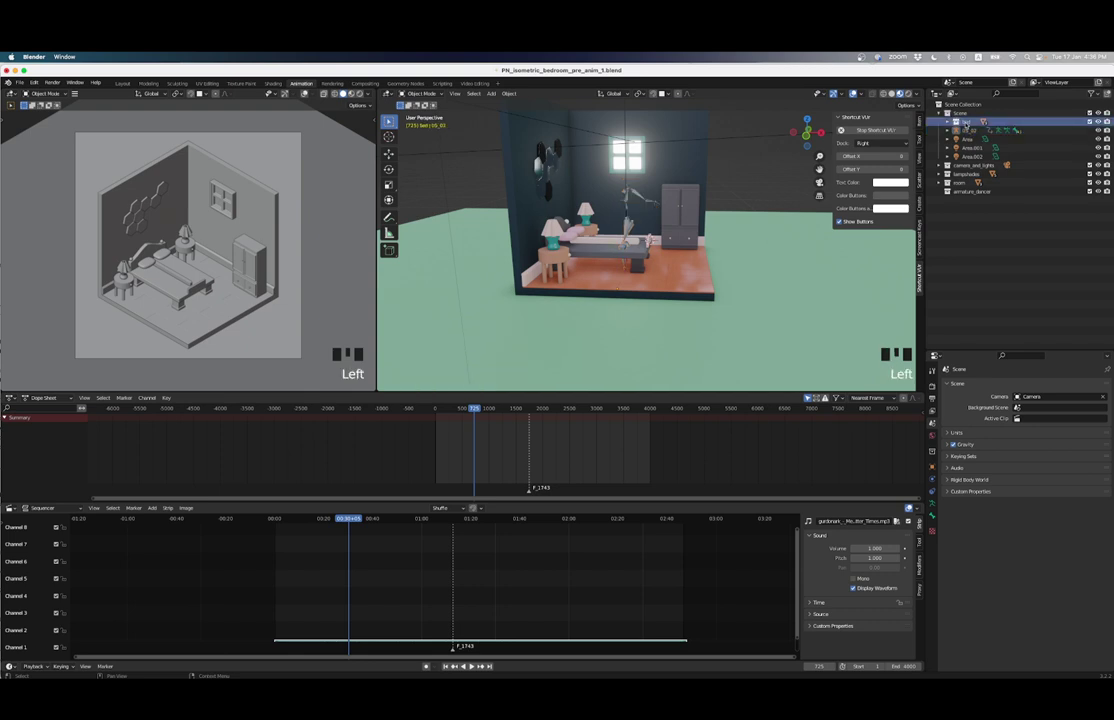
click(965, 131)
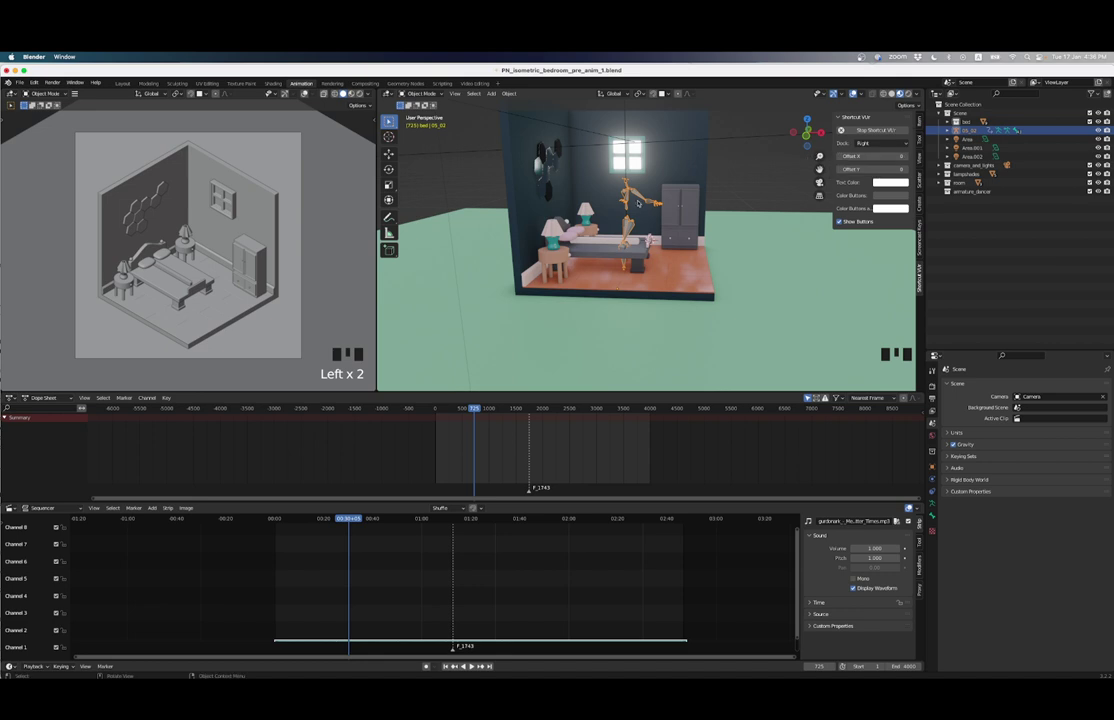
key(m)
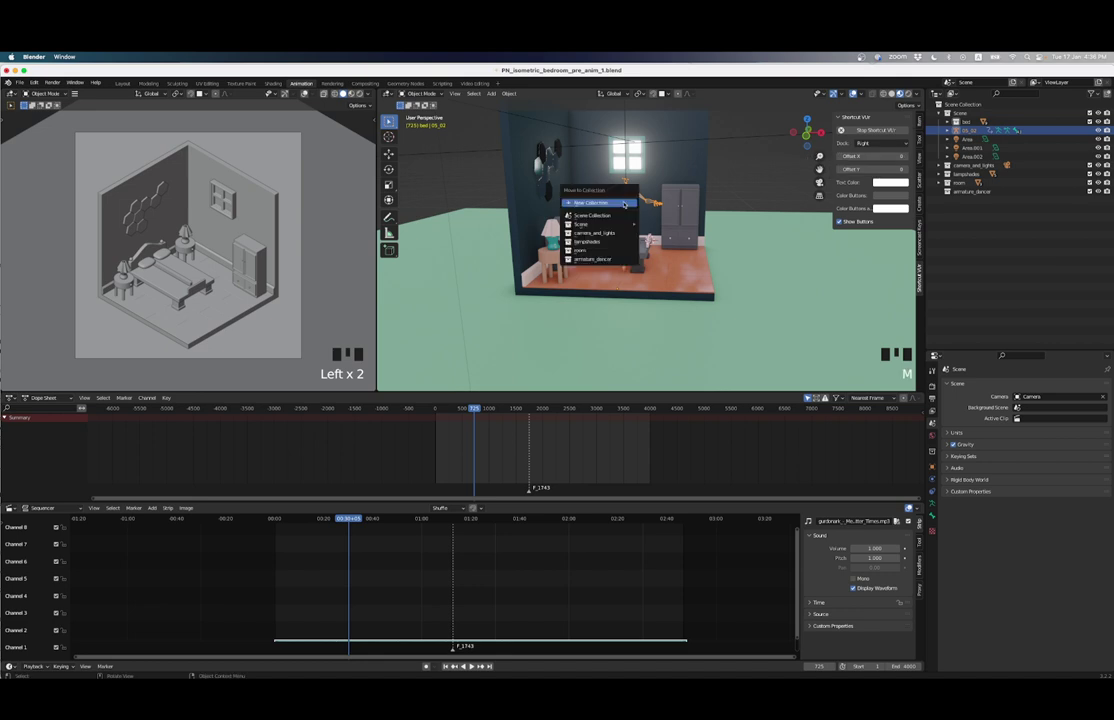
click(621, 204)
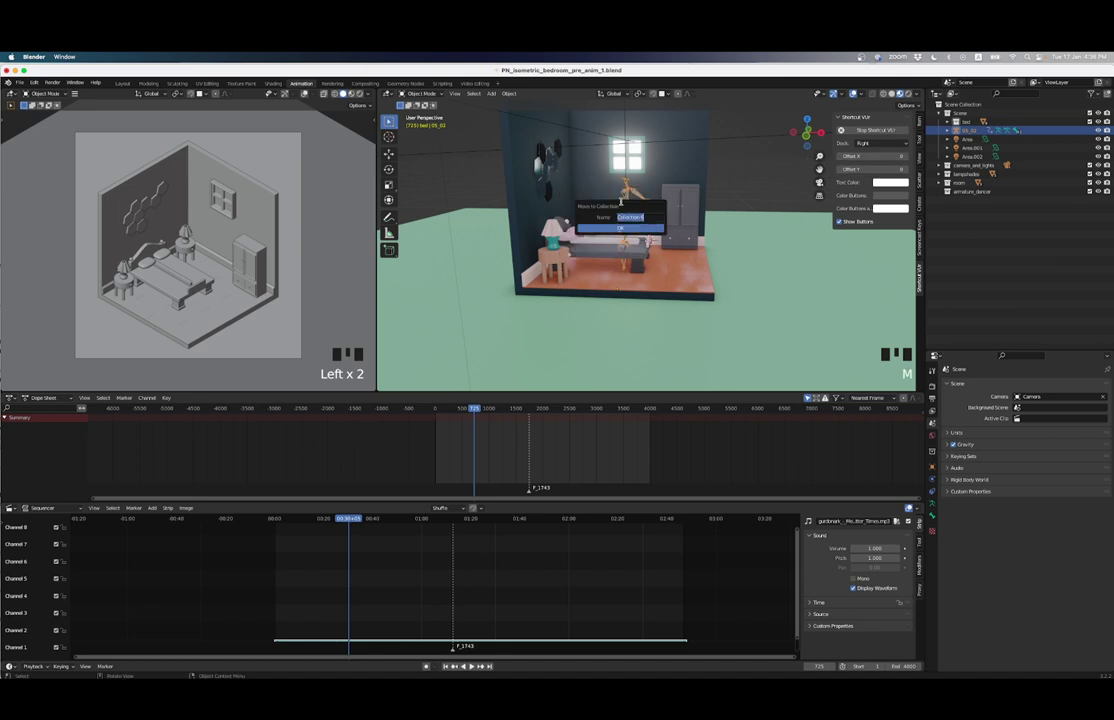
text(dance_motion)
click(621, 228)
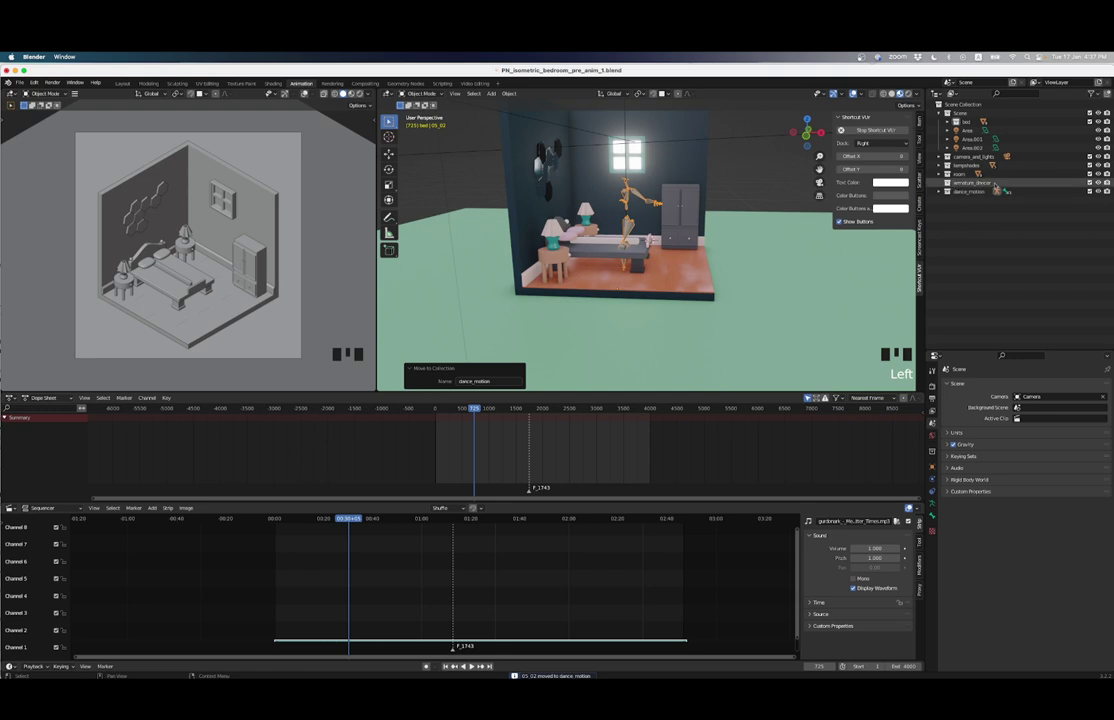
click(946, 191)
click(1091, 192)
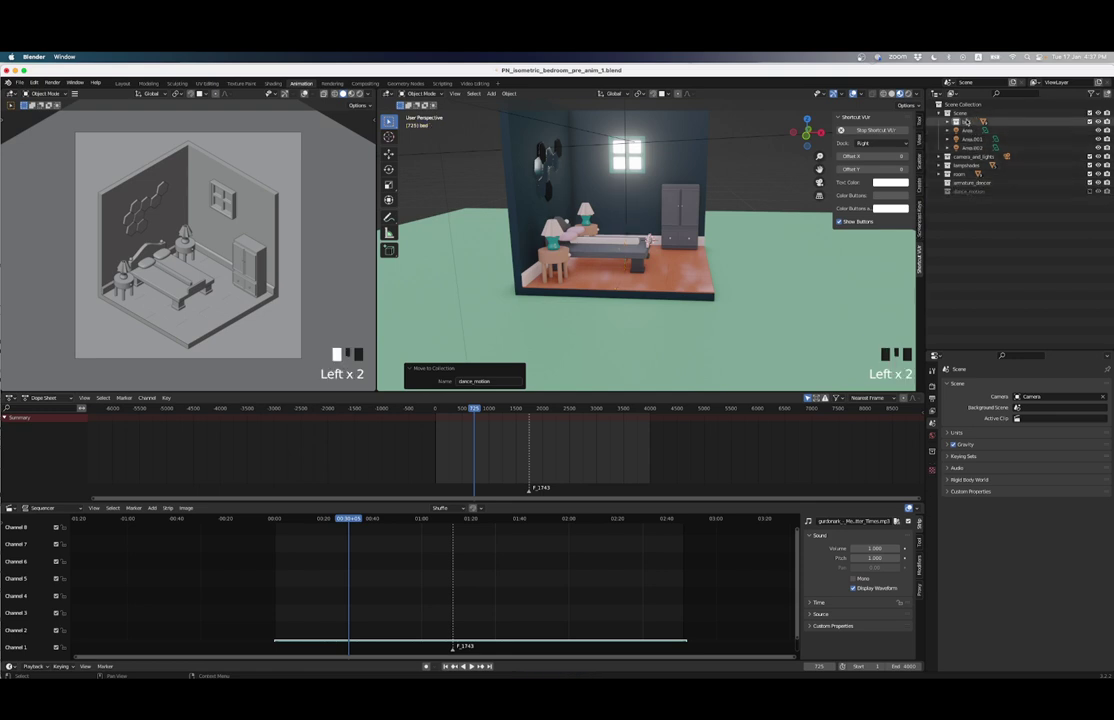
Step: Move the bed collection out of Scene to the top level of the Scene Collection
click(966, 122)
drag(966, 125, 969, 112)
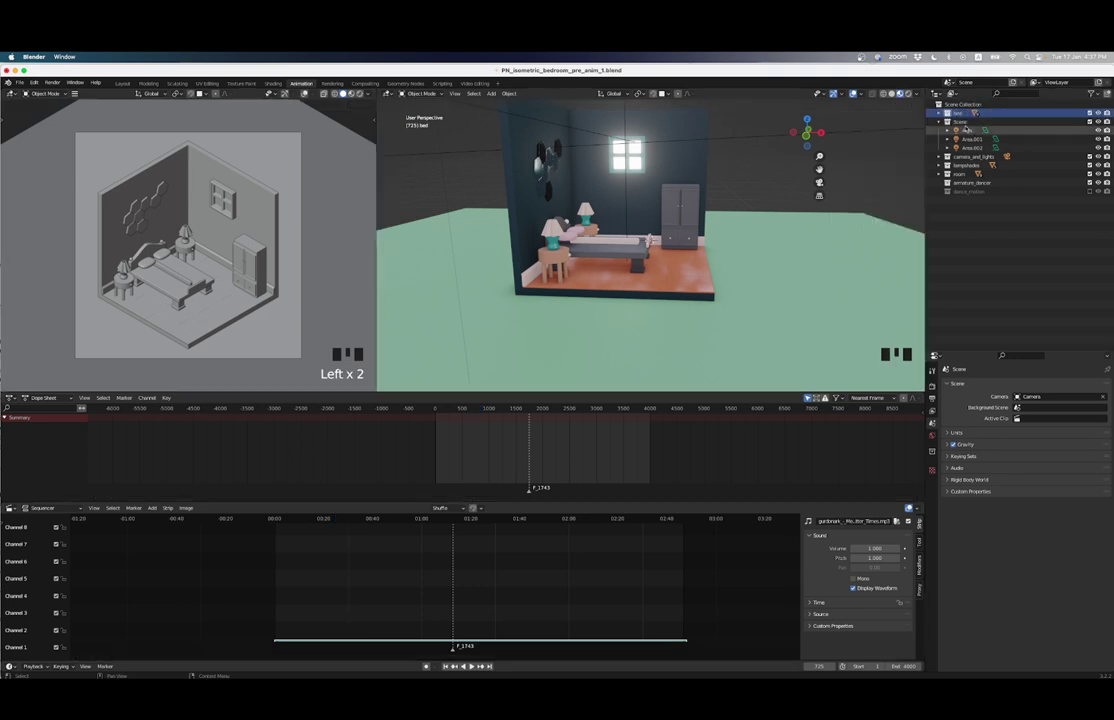
drag(966, 130, 962, 122)
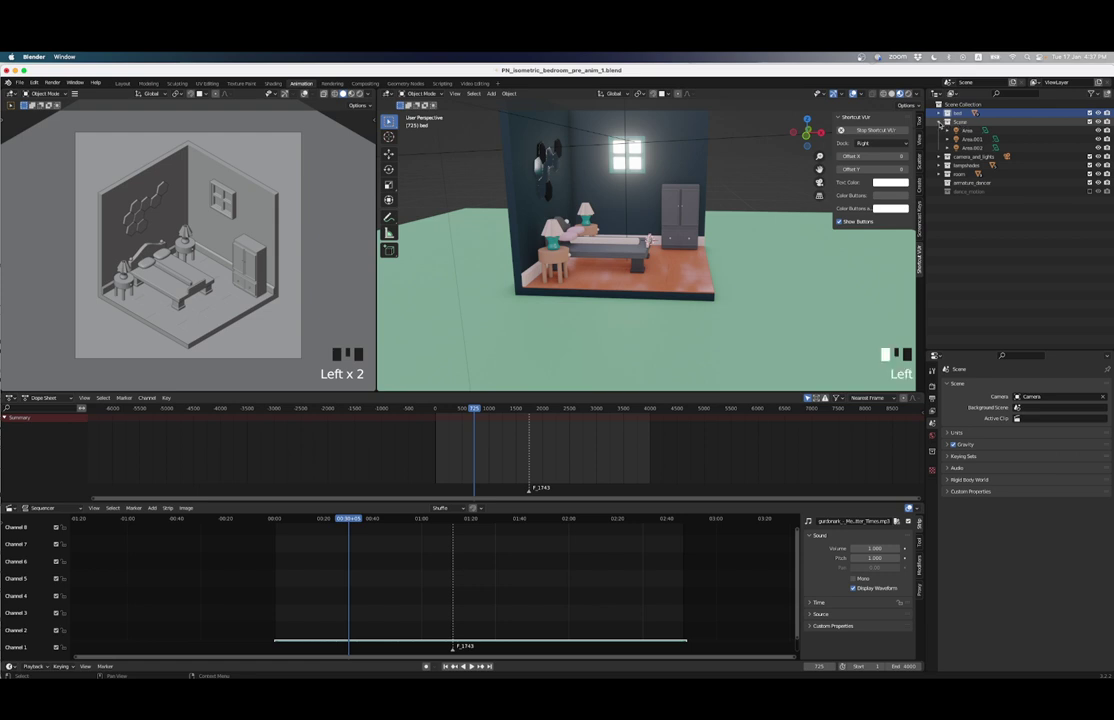
Step: Move Area, Area.001 and Area.002 into the camera_and_lights collection and delete the emptied Scene collection
click(940, 121)
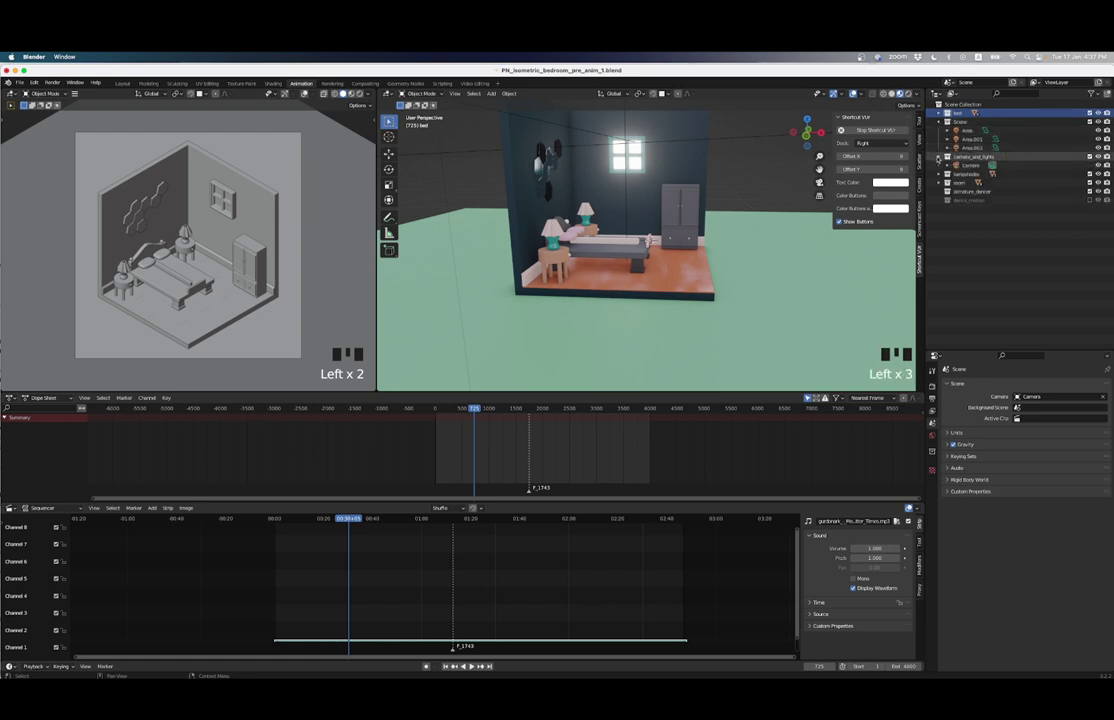
click(966, 130)
shift+click(970, 148)
shift+click(970, 148)
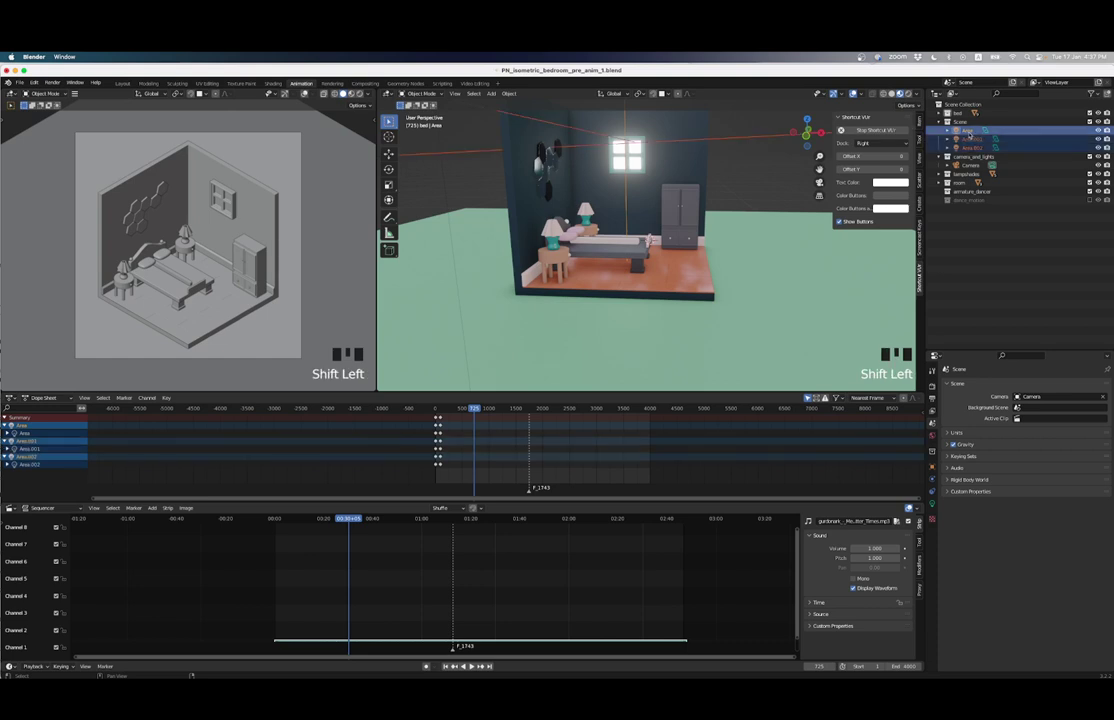
drag(970, 148, 968, 156)
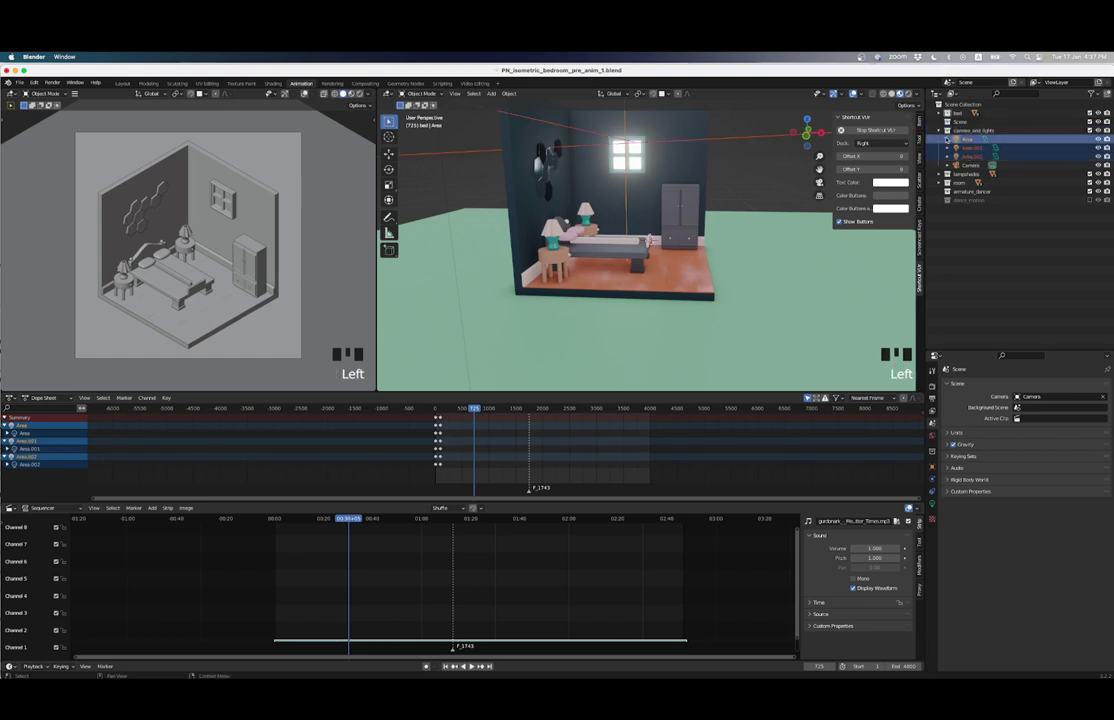
click(960, 122)
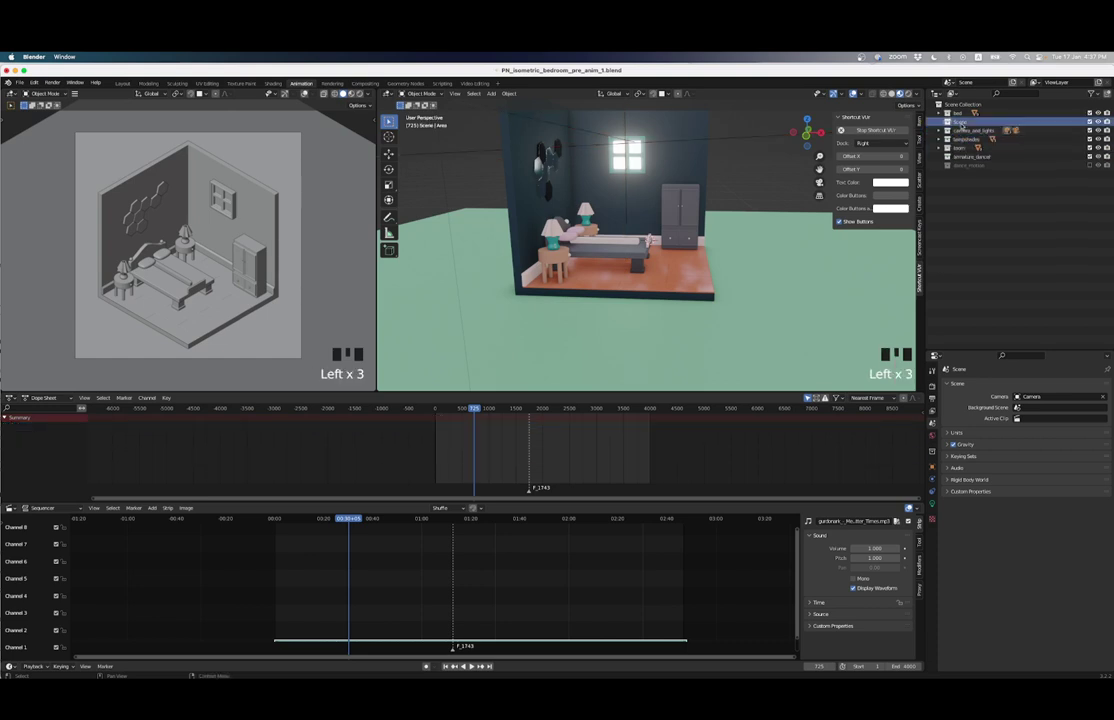
key(x)
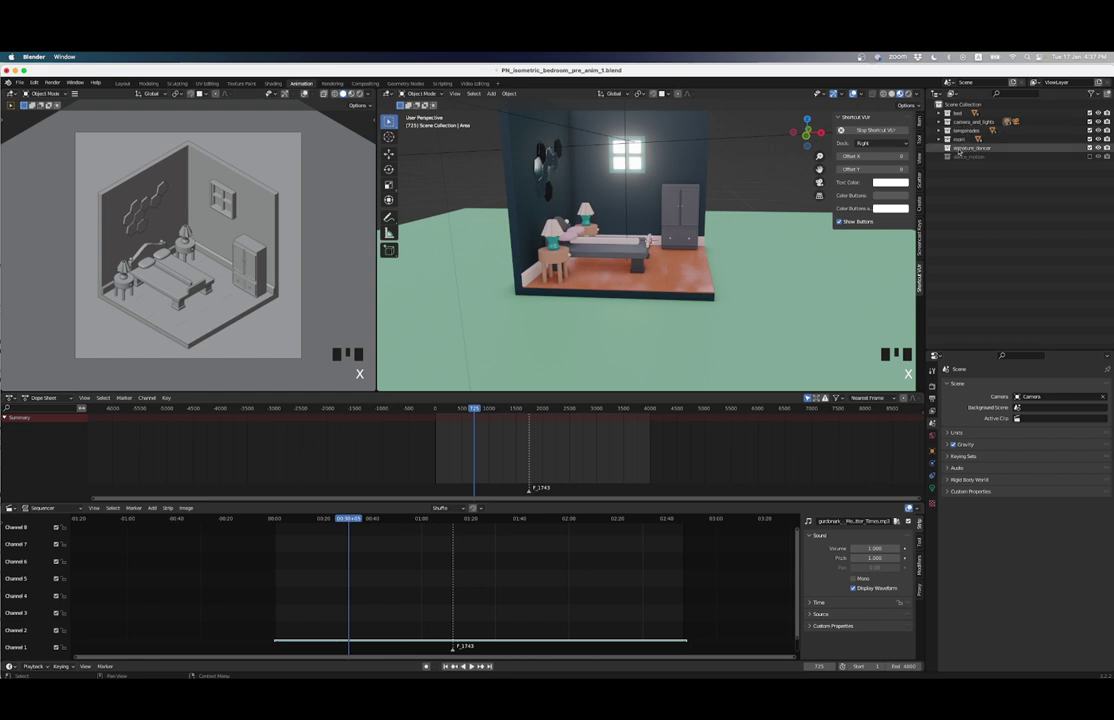
Step: Scrub the animation back toward its beginning and return to frame 1
middle_drag(600, 250, 617, 280)
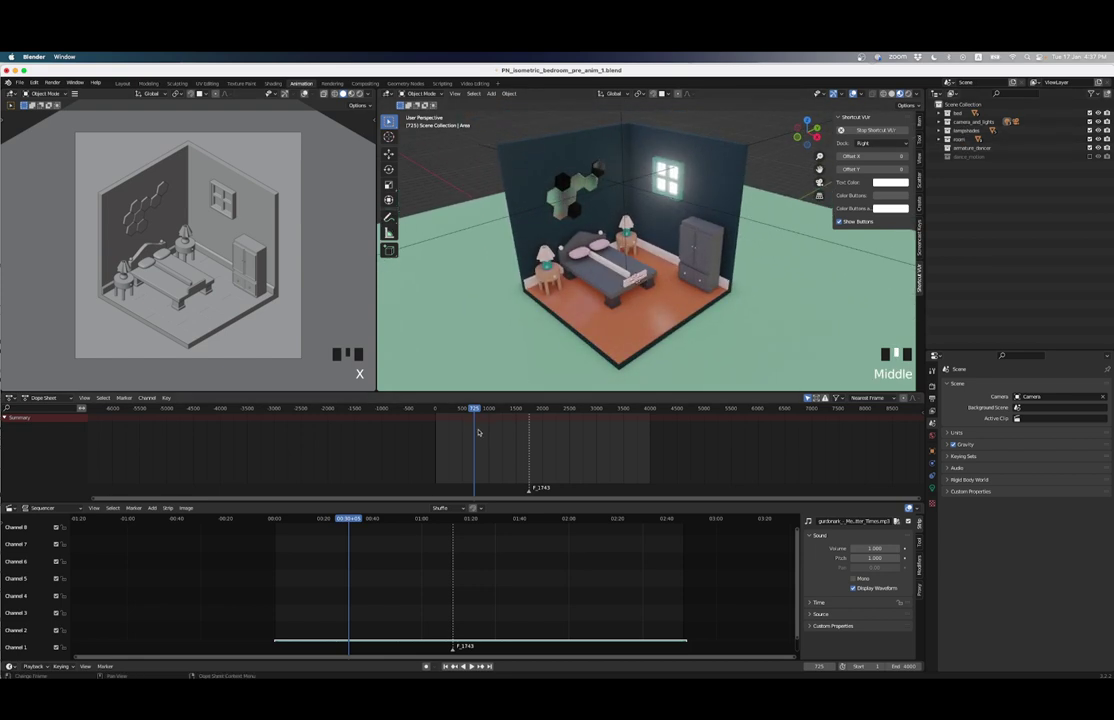
drag(470, 416, 442, 410)
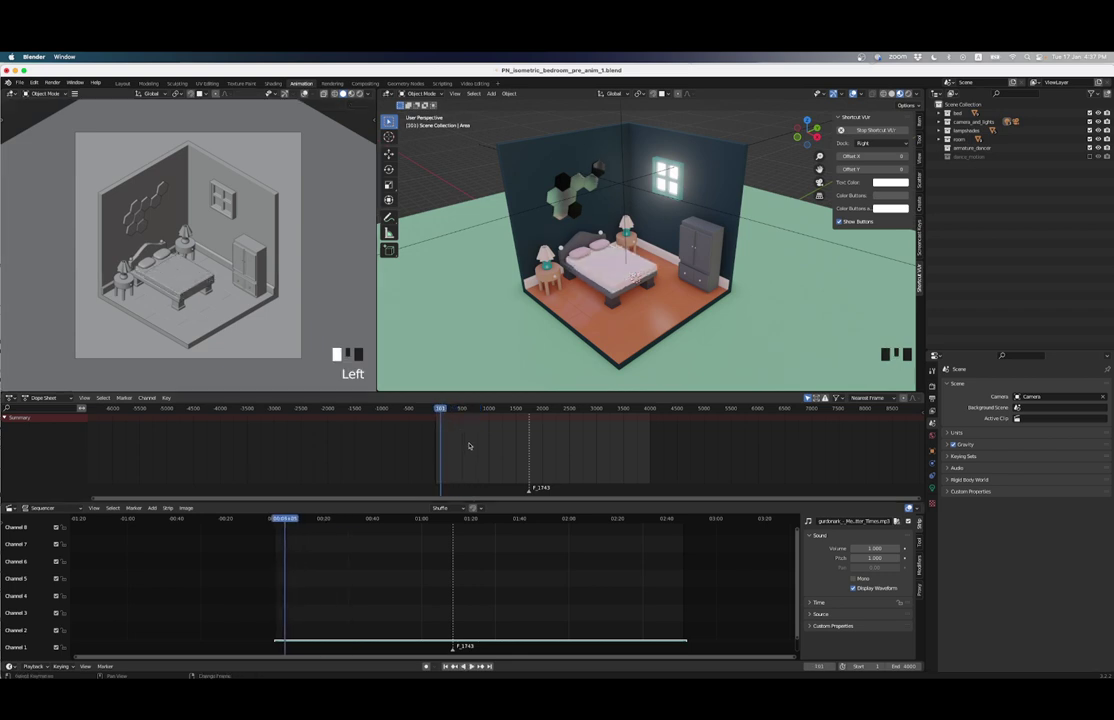
key(shift+Left)
shift+middle_drag(608, 290, 616, 277)
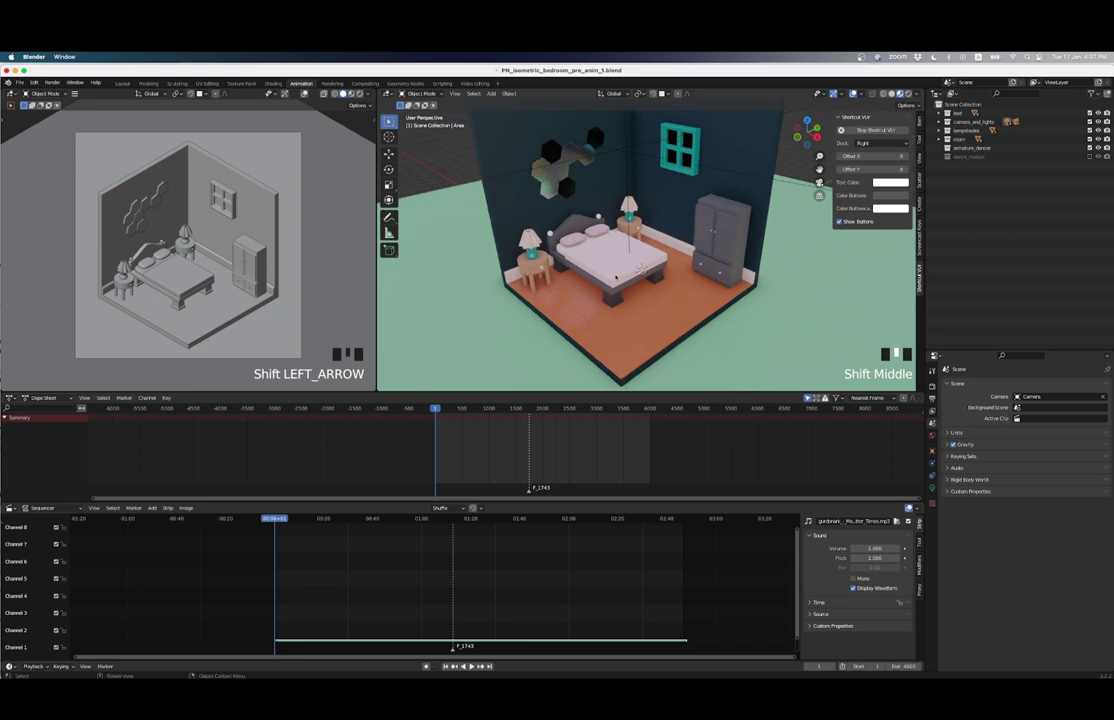
Step: Select the blanket on the bed and clear all its scale keyframes
click(625, 268)
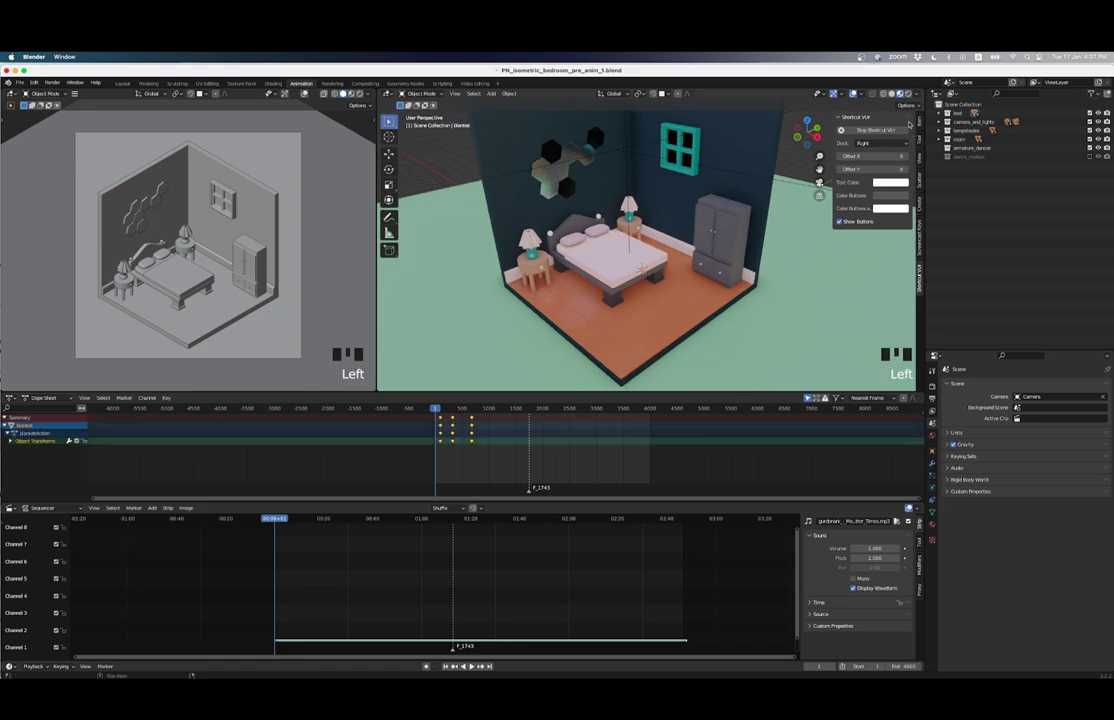
click(919, 121)
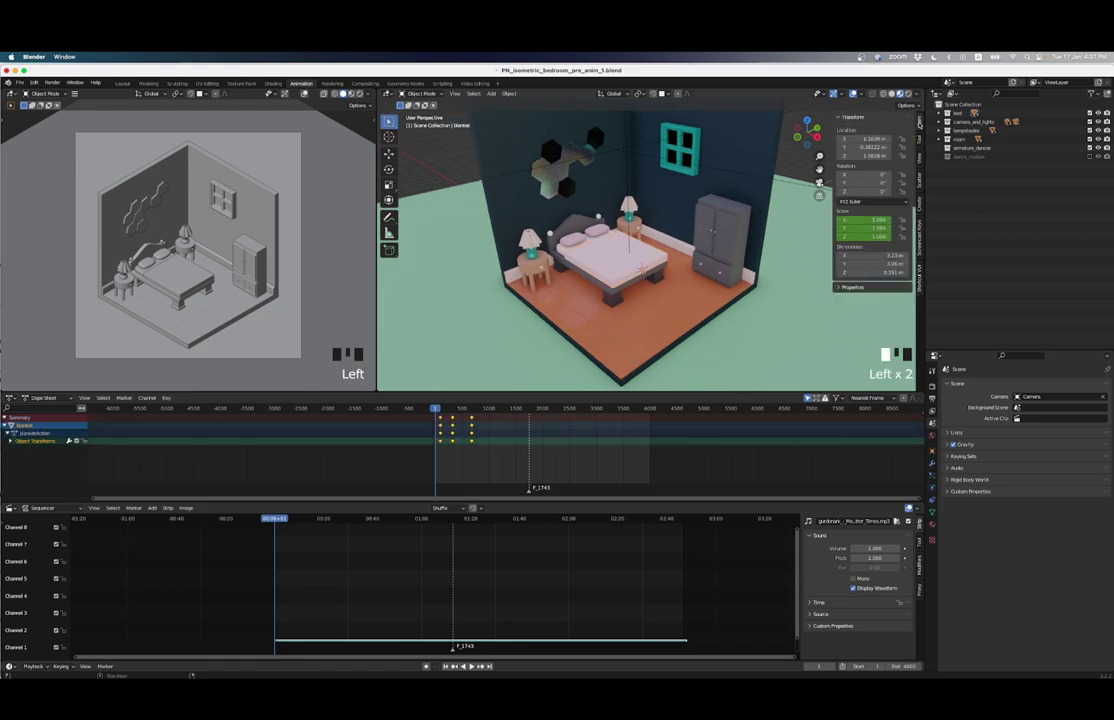
right_click(859, 228)
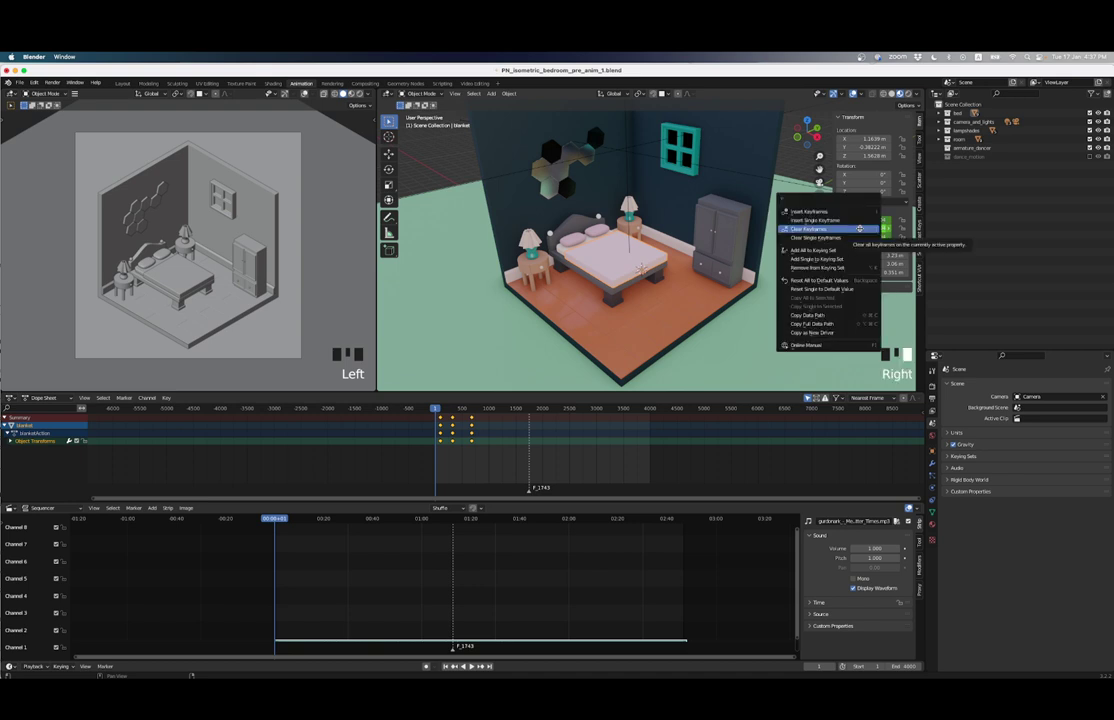
click(859, 228)
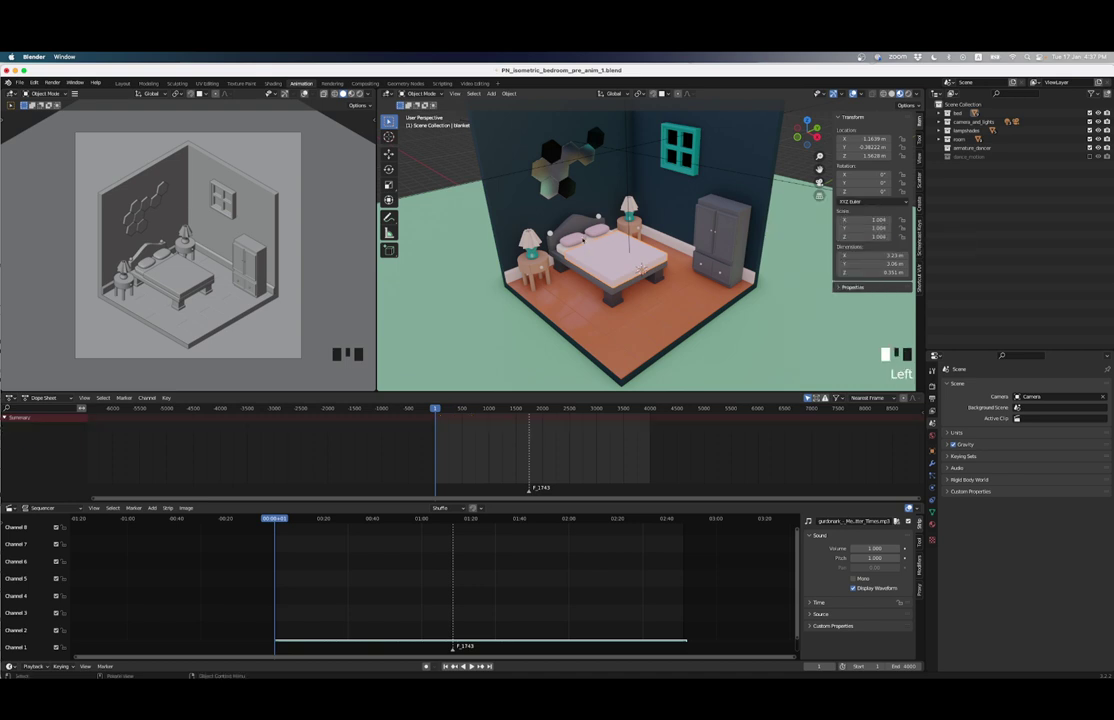
Step: Select the bed_base object and clear all its scale keyframes
click(563, 230)
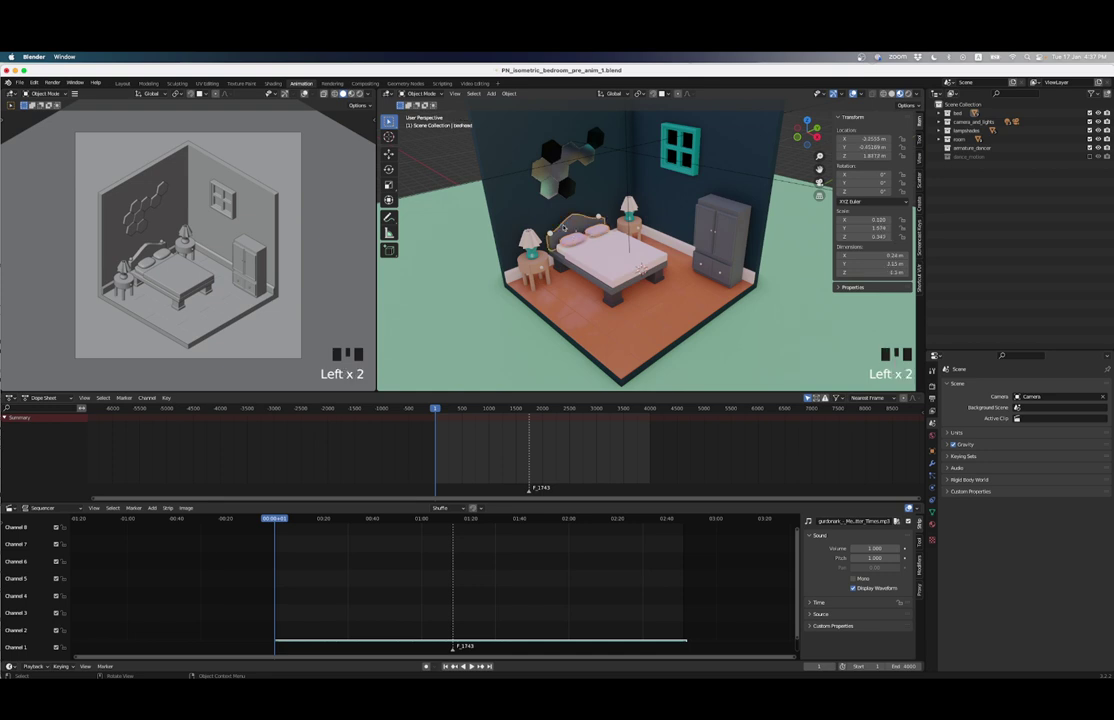
click(559, 257)
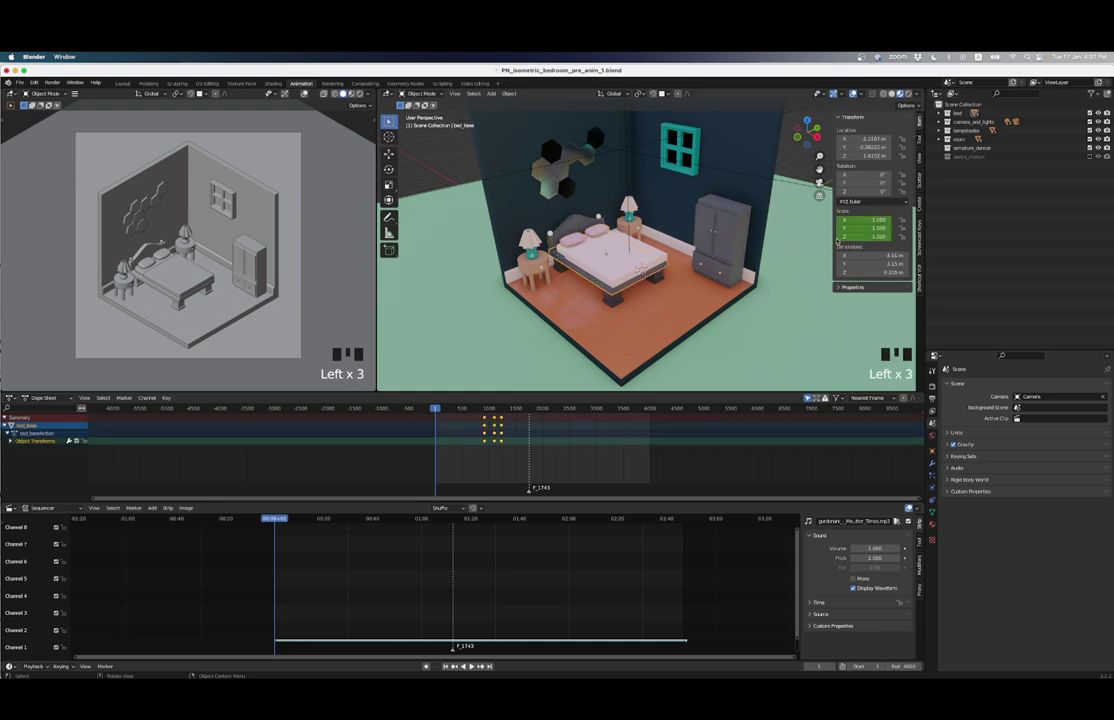
right_drag(838, 241, 836, 240)
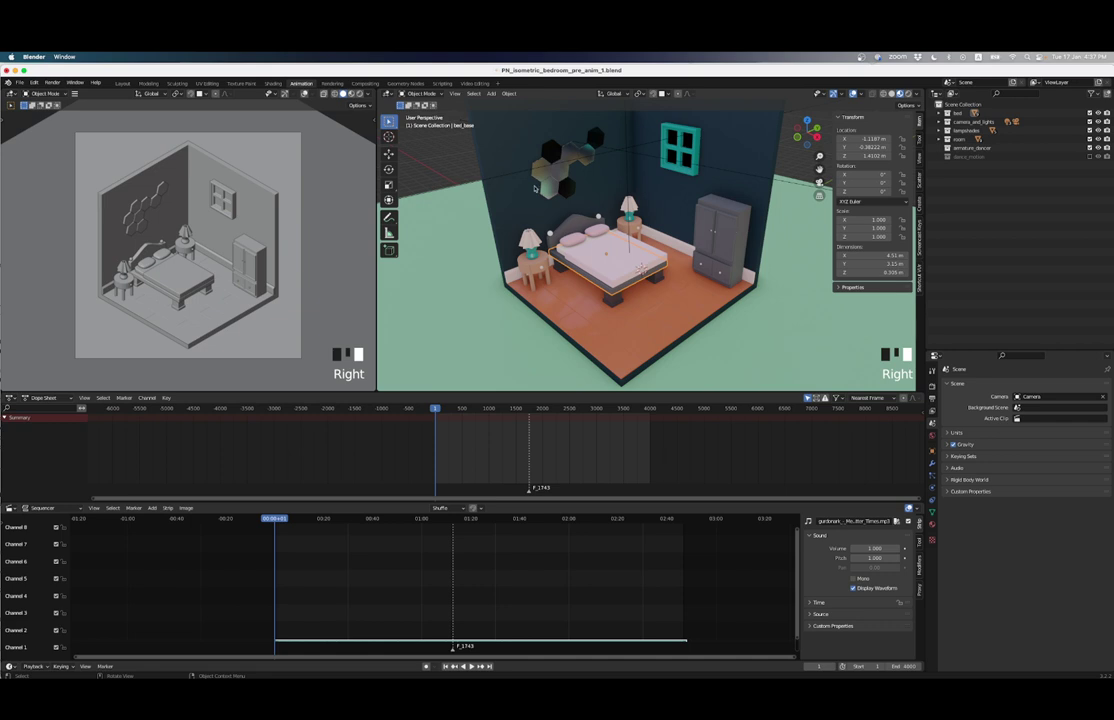
Step: Select the window on the wall and examine its keyframes in the Dope Sheet
click(684, 166)
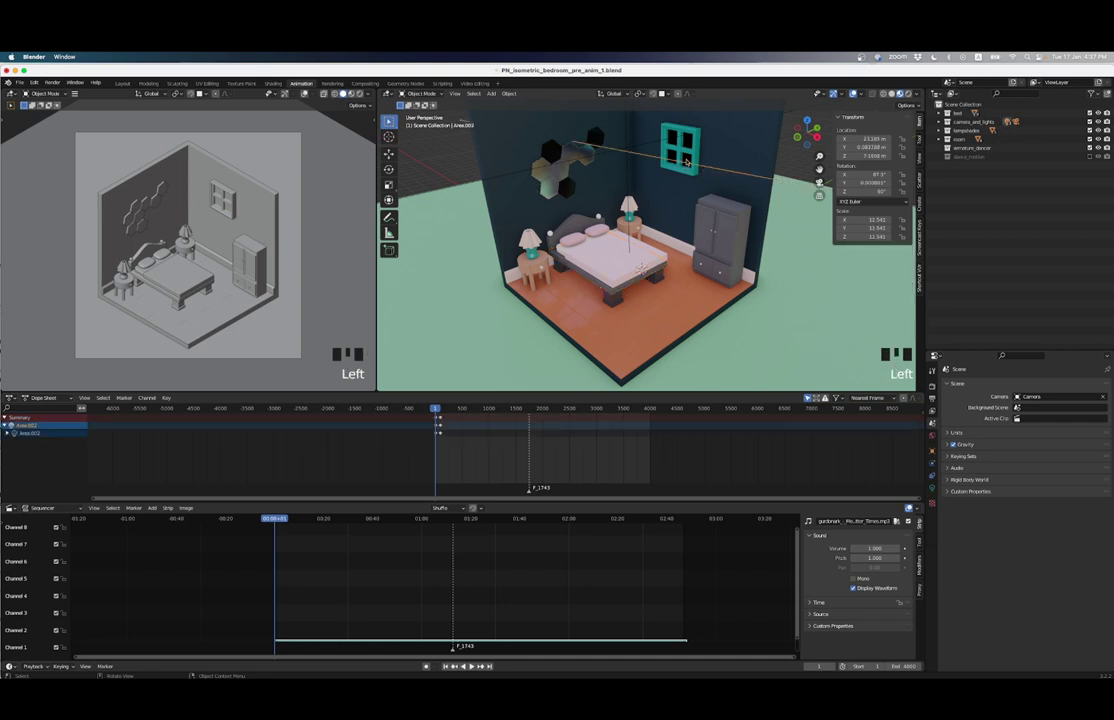
click(688, 150)
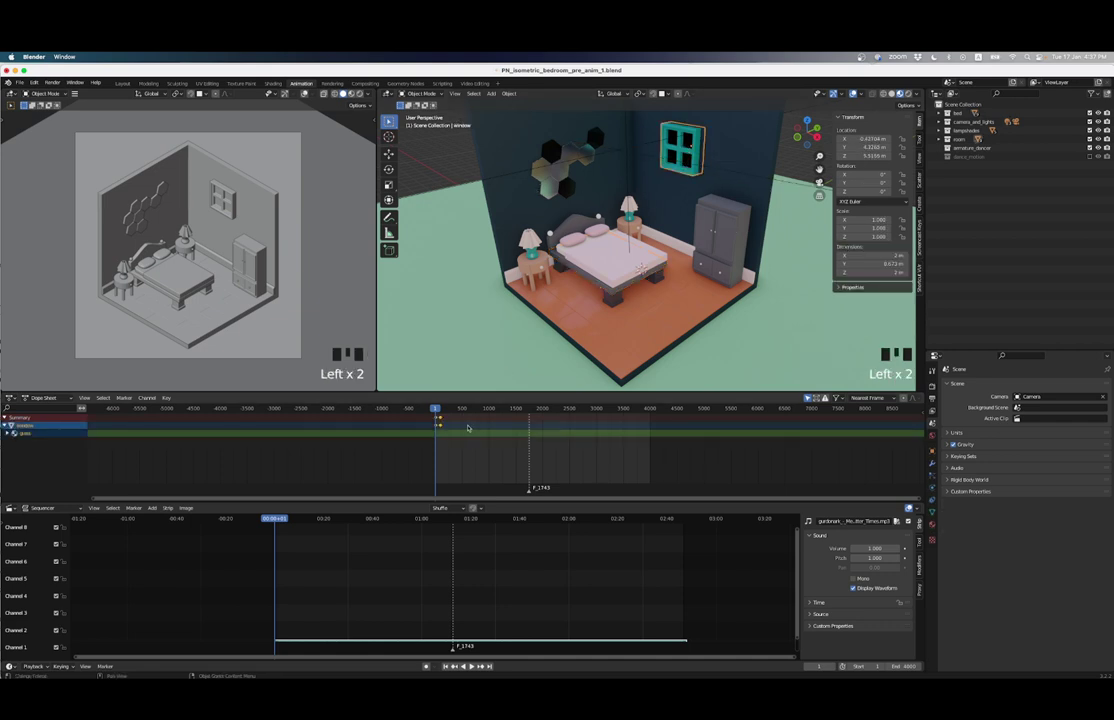
scroll(450, 447, up, 3)
middle_drag(496, 447, 536, 447)
scroll(510, 445, up, 4)
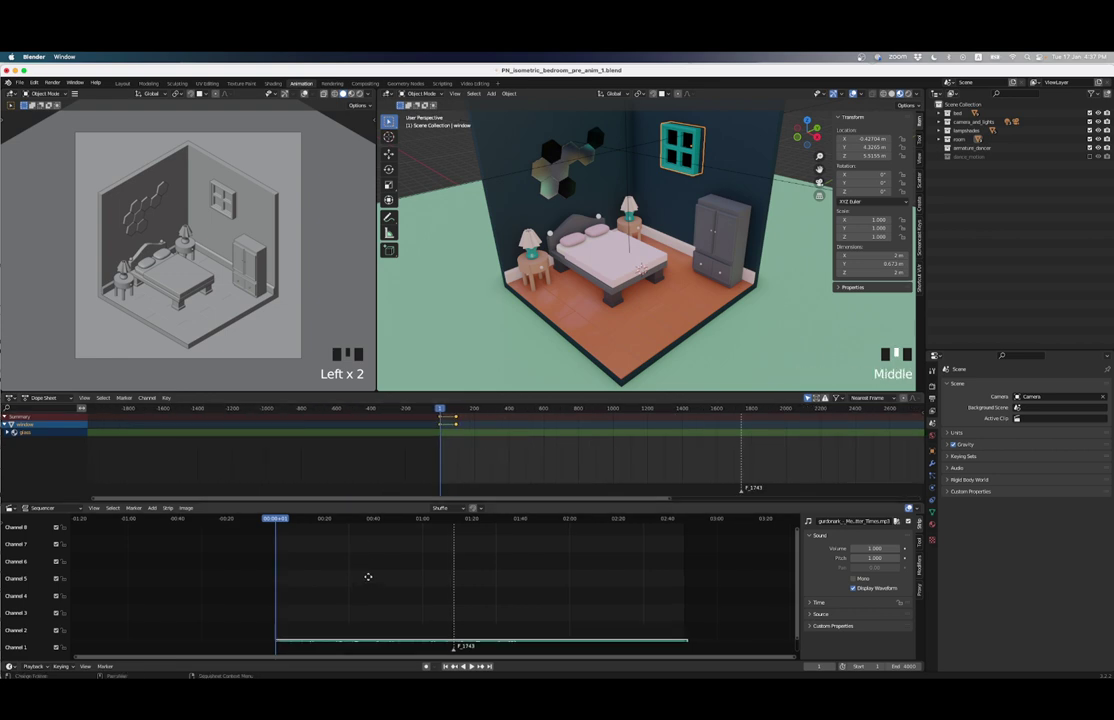
Step: Join the Dope Sheet and Sequencer areas into one shorter Dope Sheet editor
middle_drag(368, 578, 394, 528)
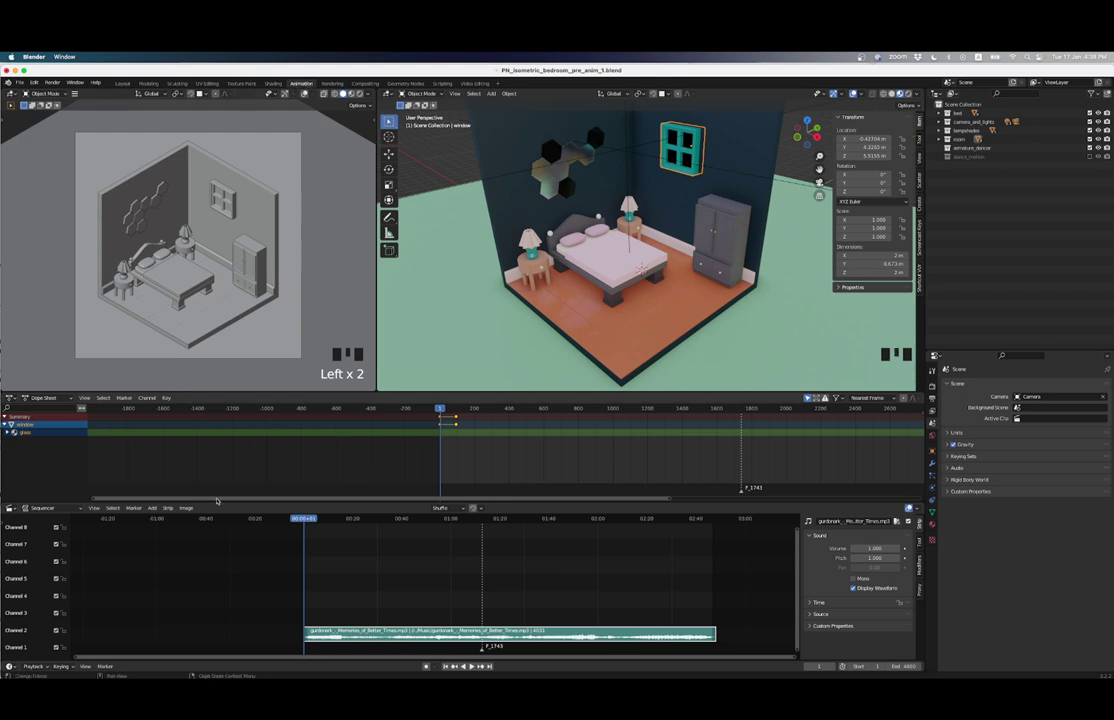
drag(215, 500, 251, 510)
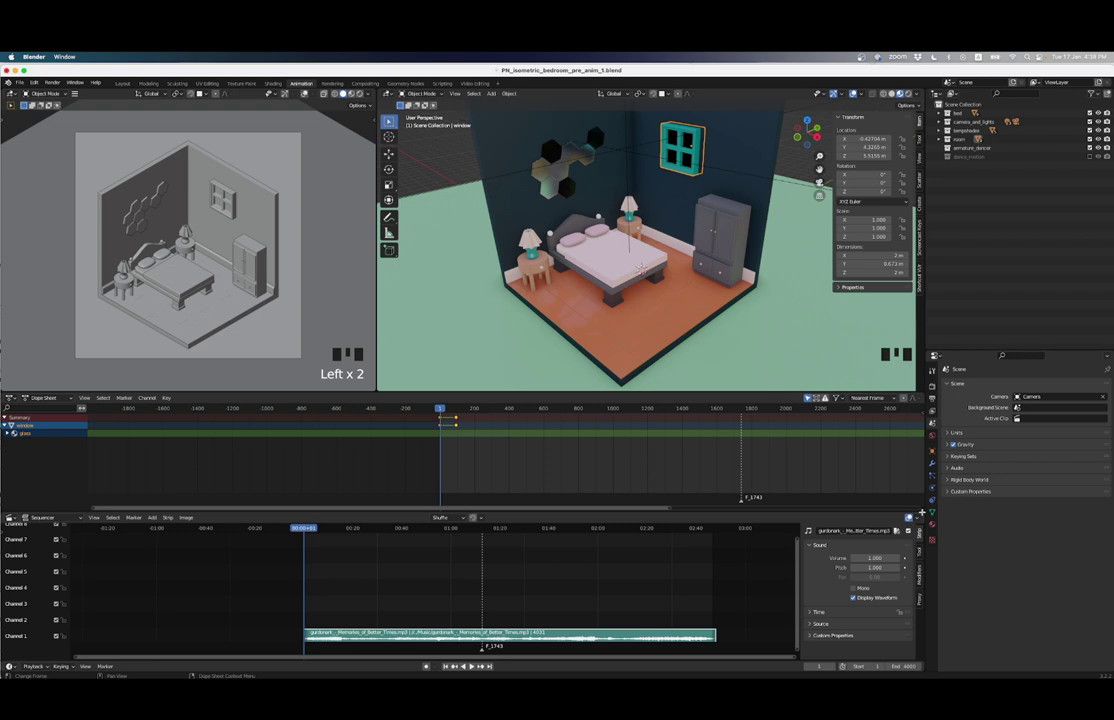
click(353, 447)
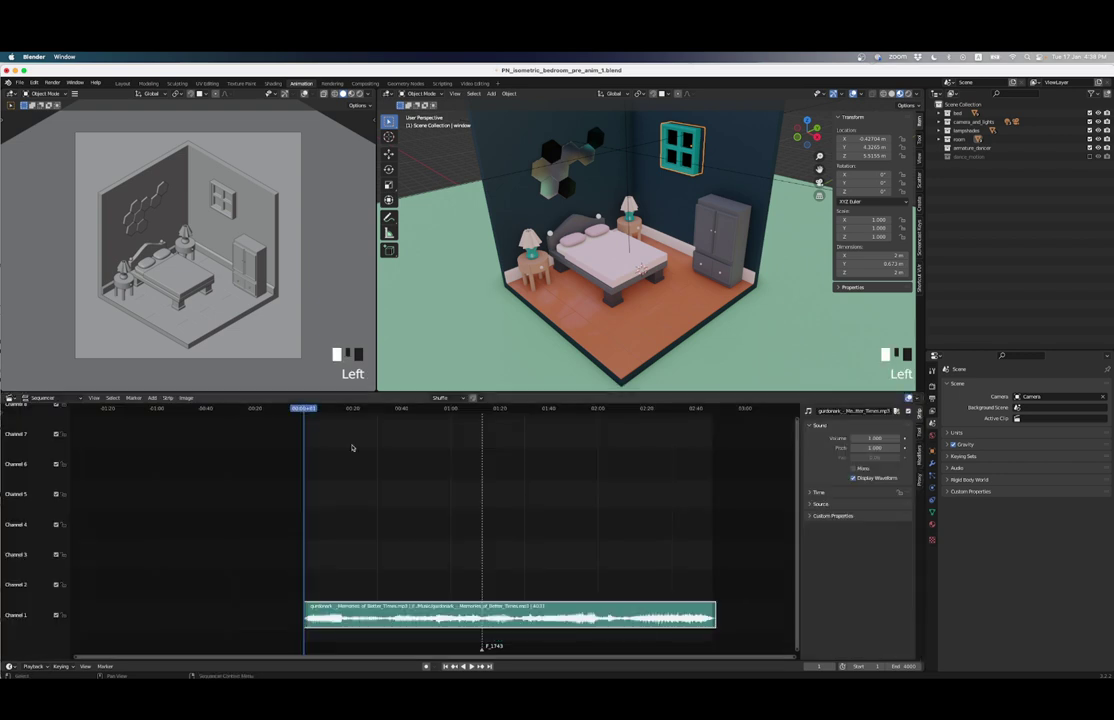
click(11, 398)
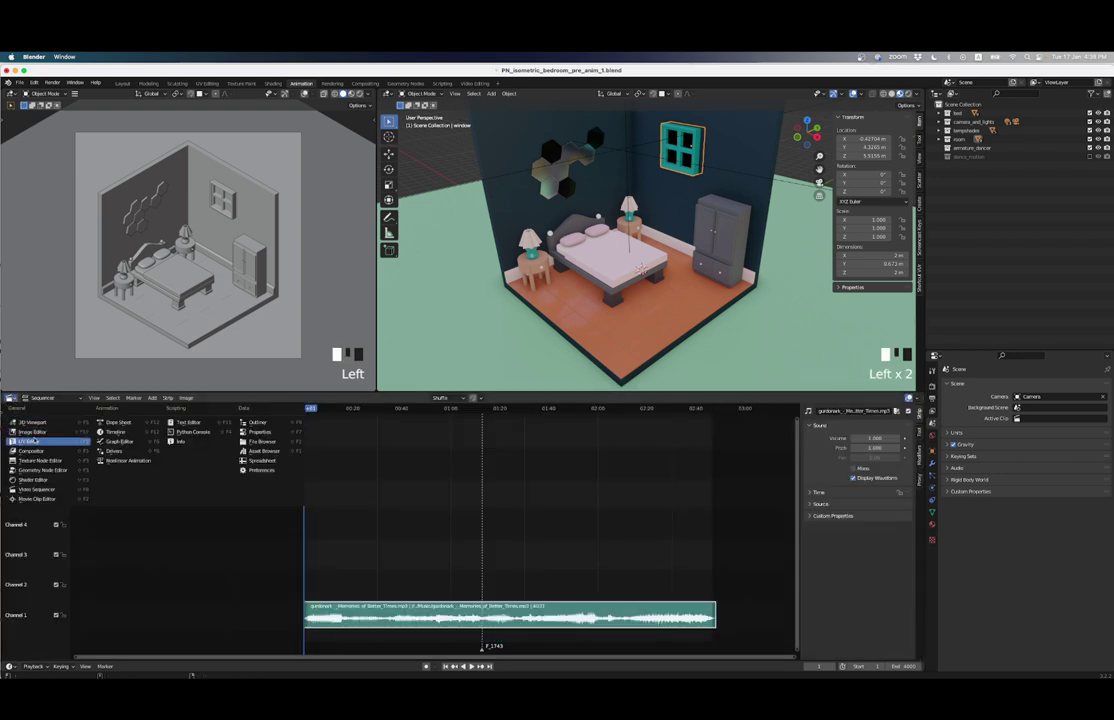
click(117, 422)
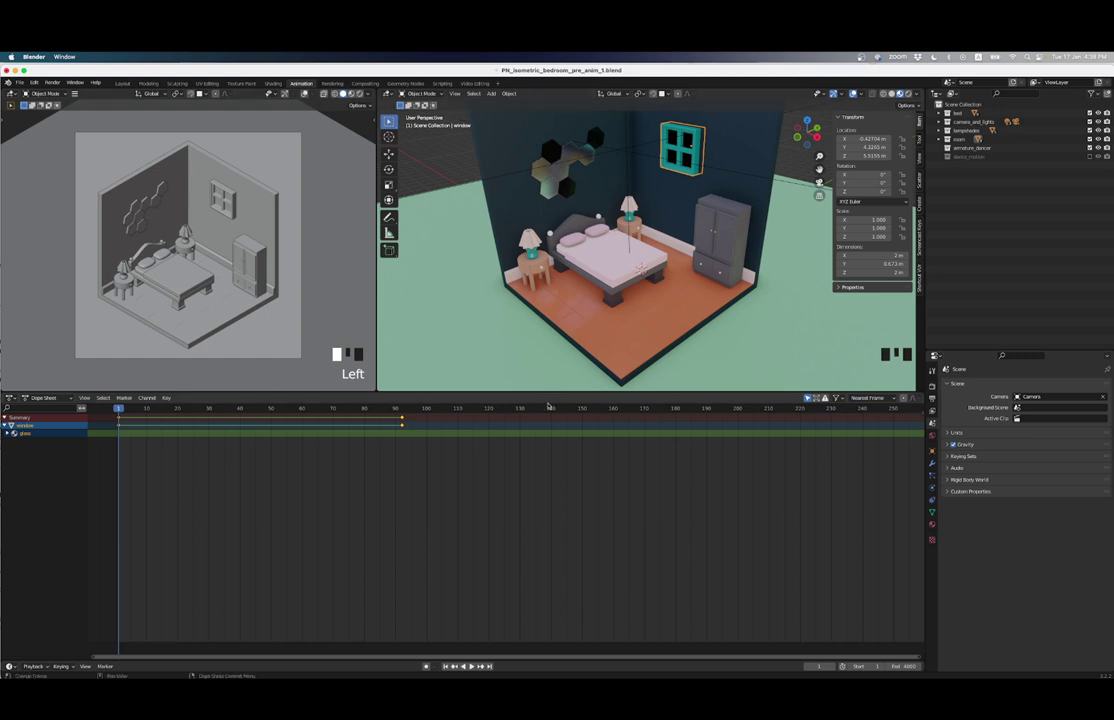
drag(550, 392, 550, 488)
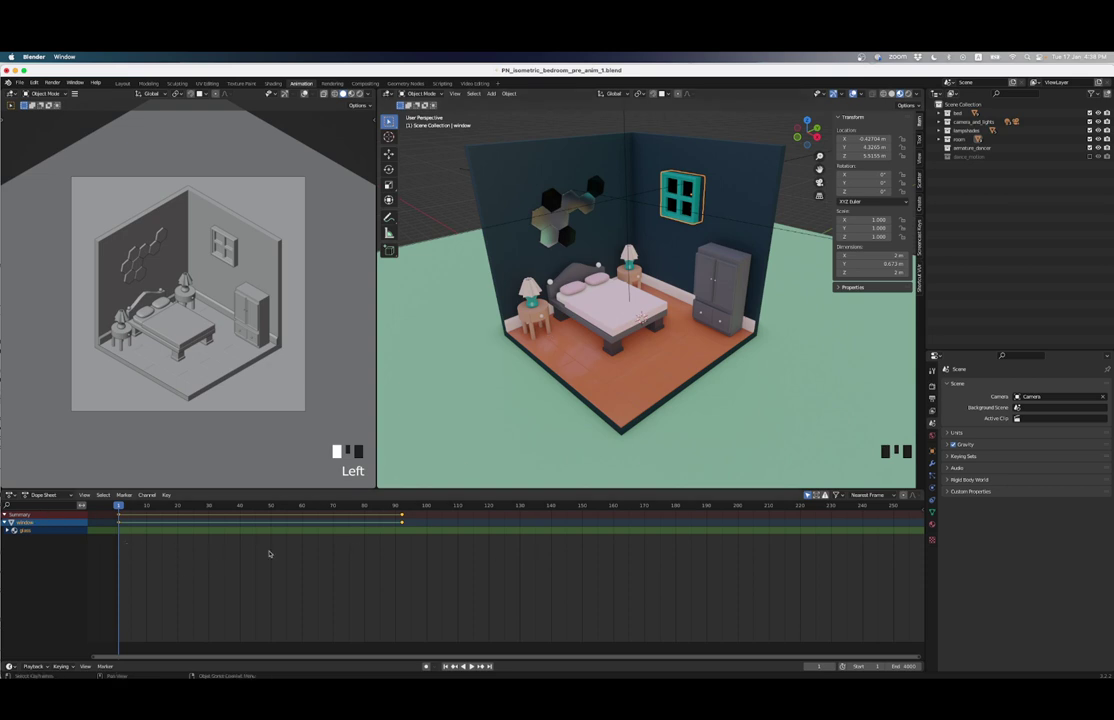
scroll(269, 554, down, 5)
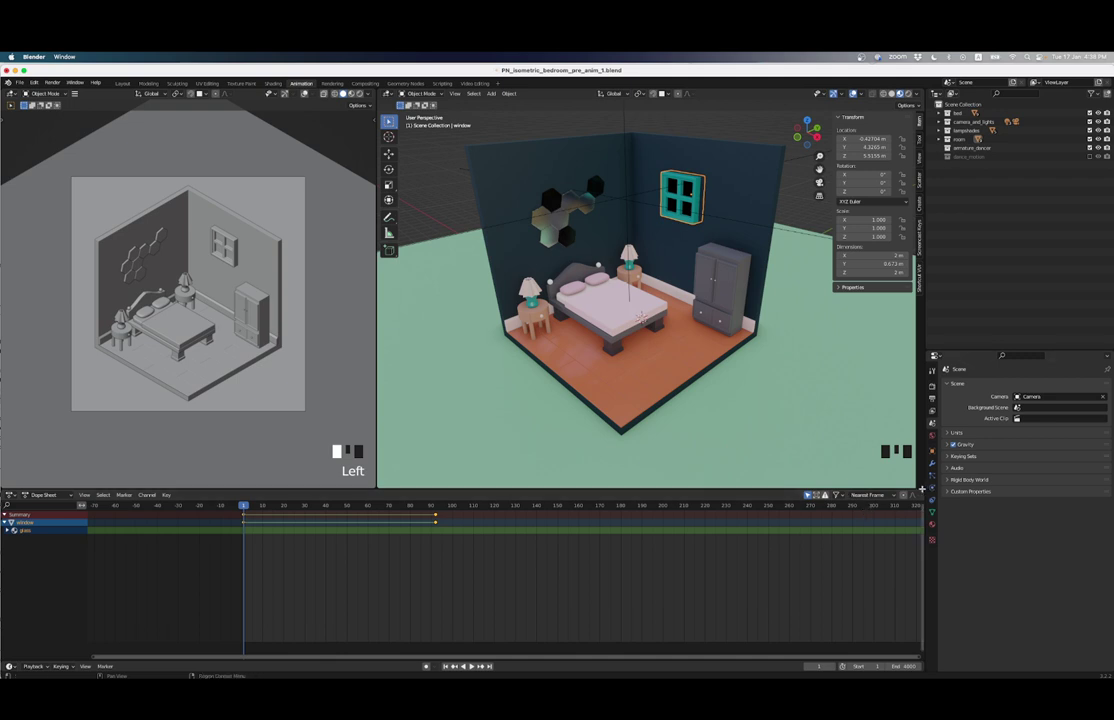
Step: Split the Dope Sheet area into two stacked editors and balance their heights
drag(921, 489, 790, 527)
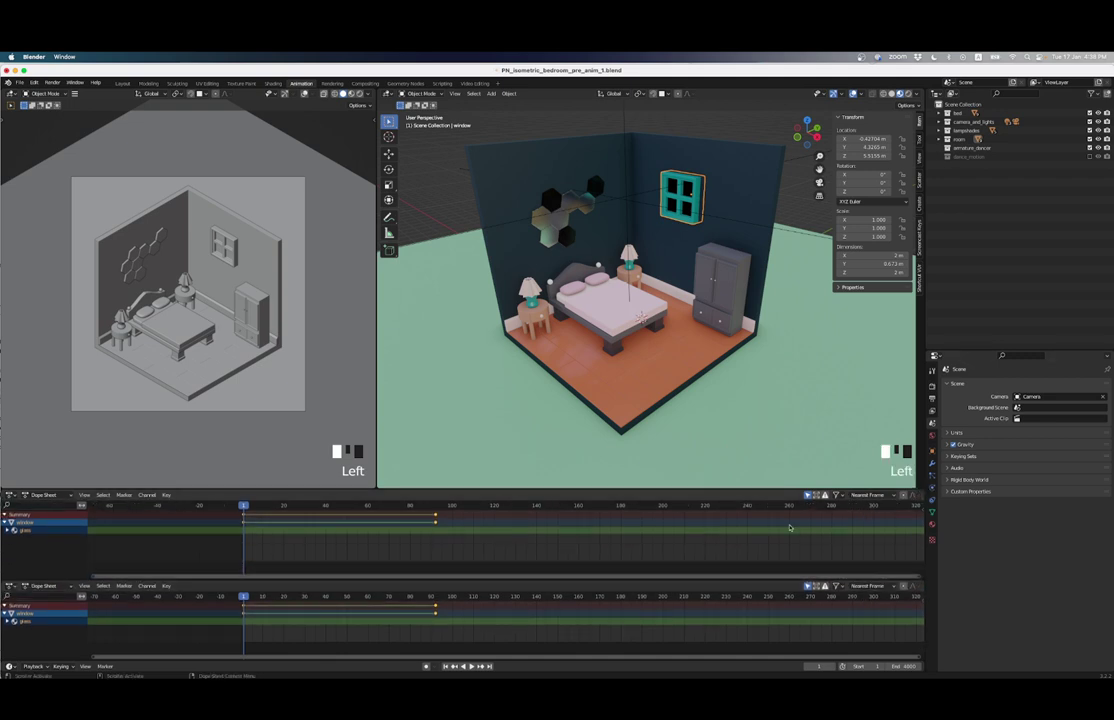
drag(687, 489, 687, 430)
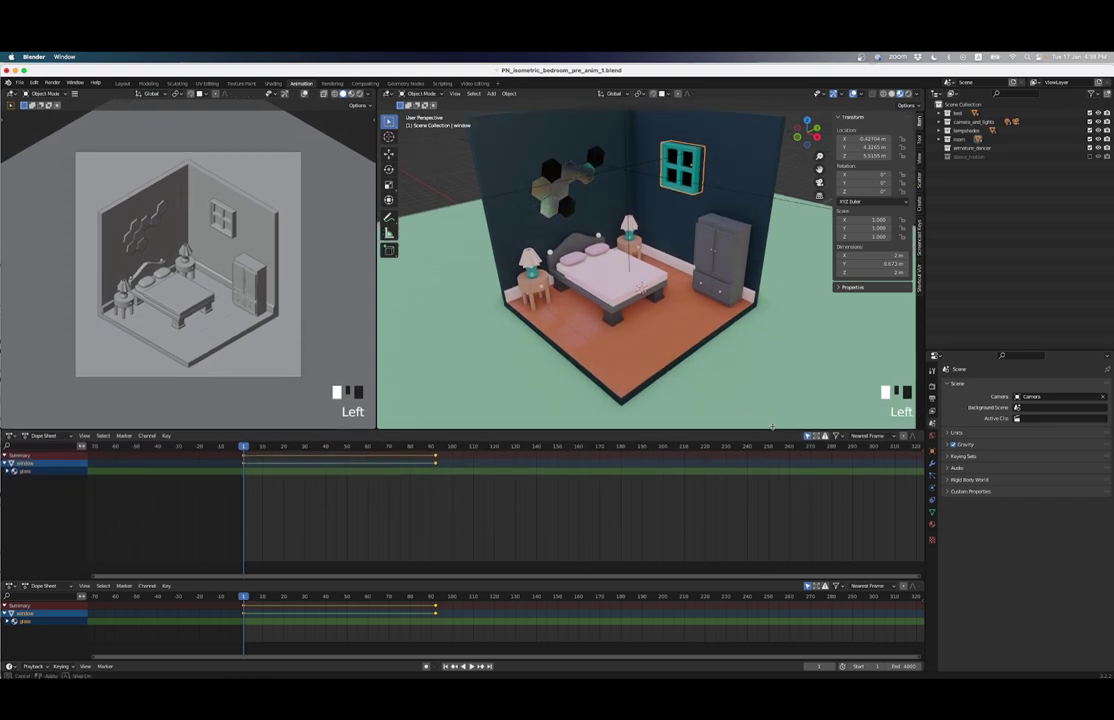
drag(495, 579, 490, 531)
click(45, 538)
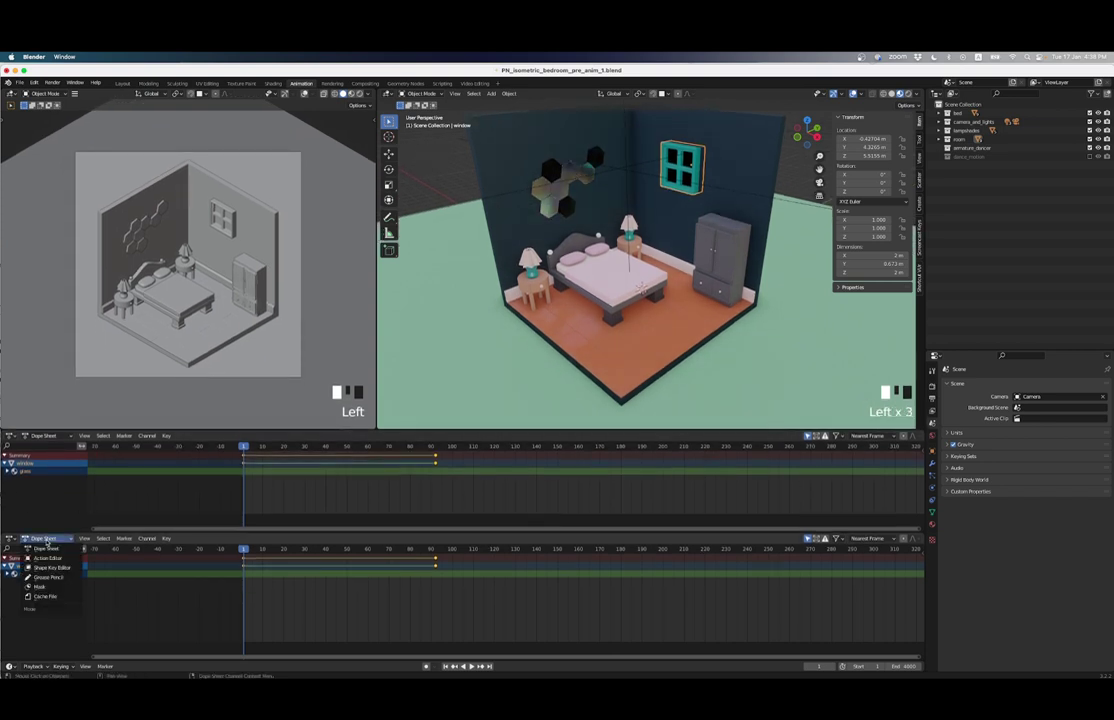
key(Escape)
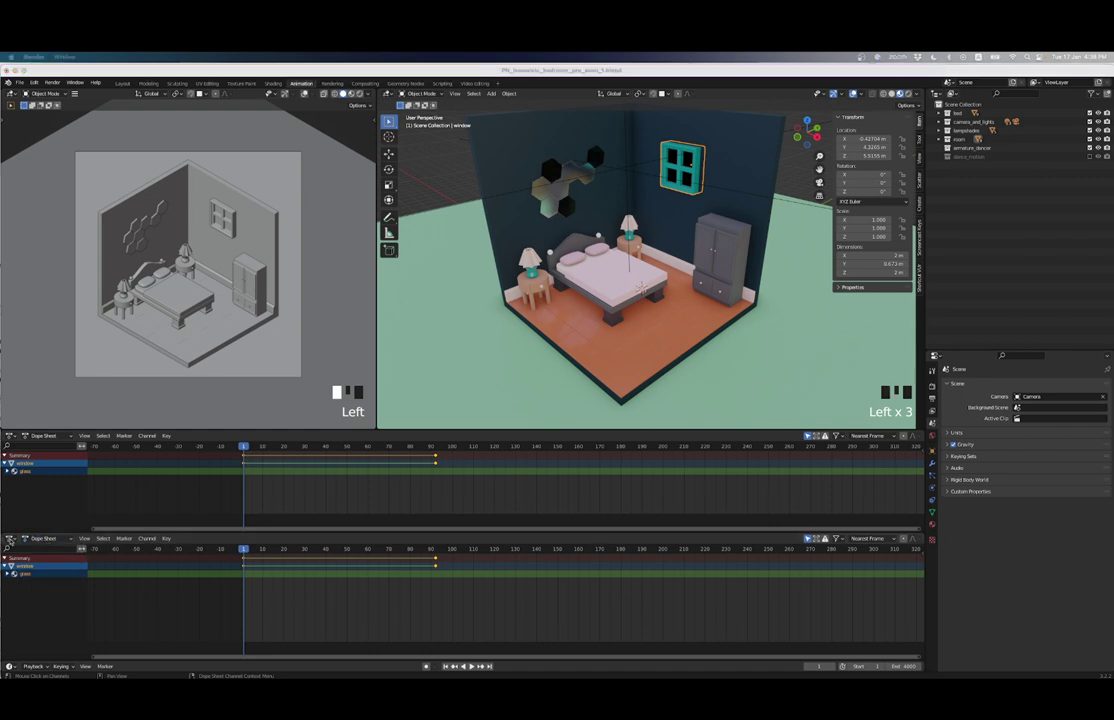
Step: Switch the lower Dope Sheet to the Video Sequencer and frame the music strip
click(10, 539)
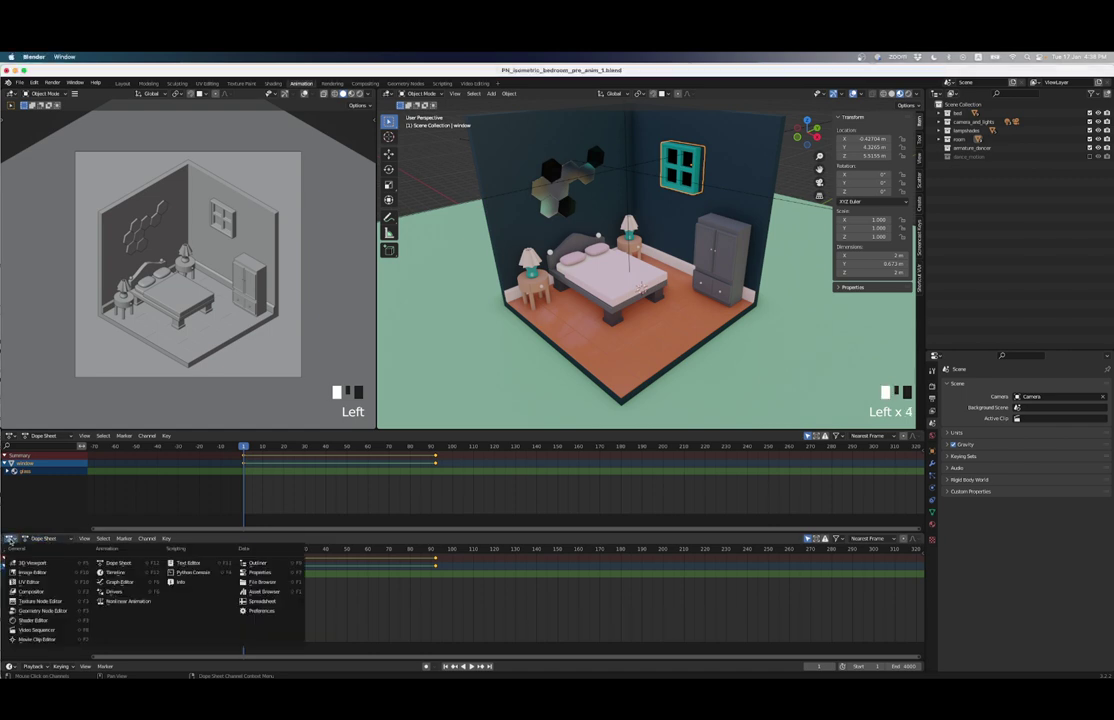
click(44, 631)
scroll(394, 610, up, 3)
scroll(382, 600, down, 4)
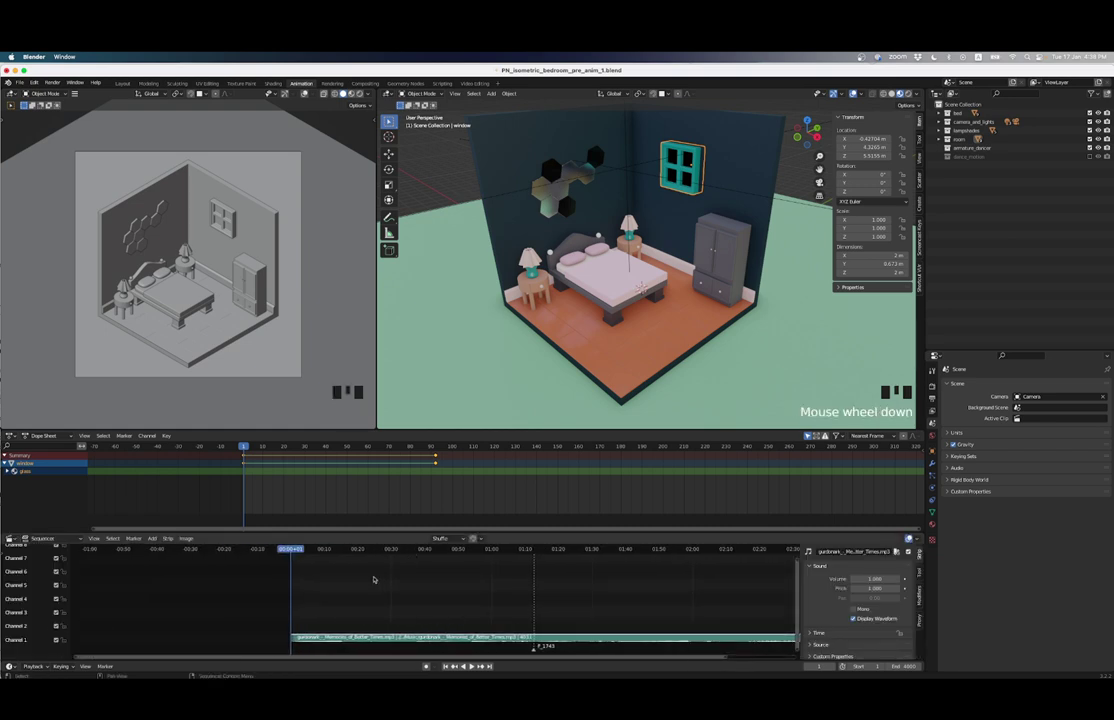
scroll(350, 592, up, 6)
scroll(346, 583, down, 4)
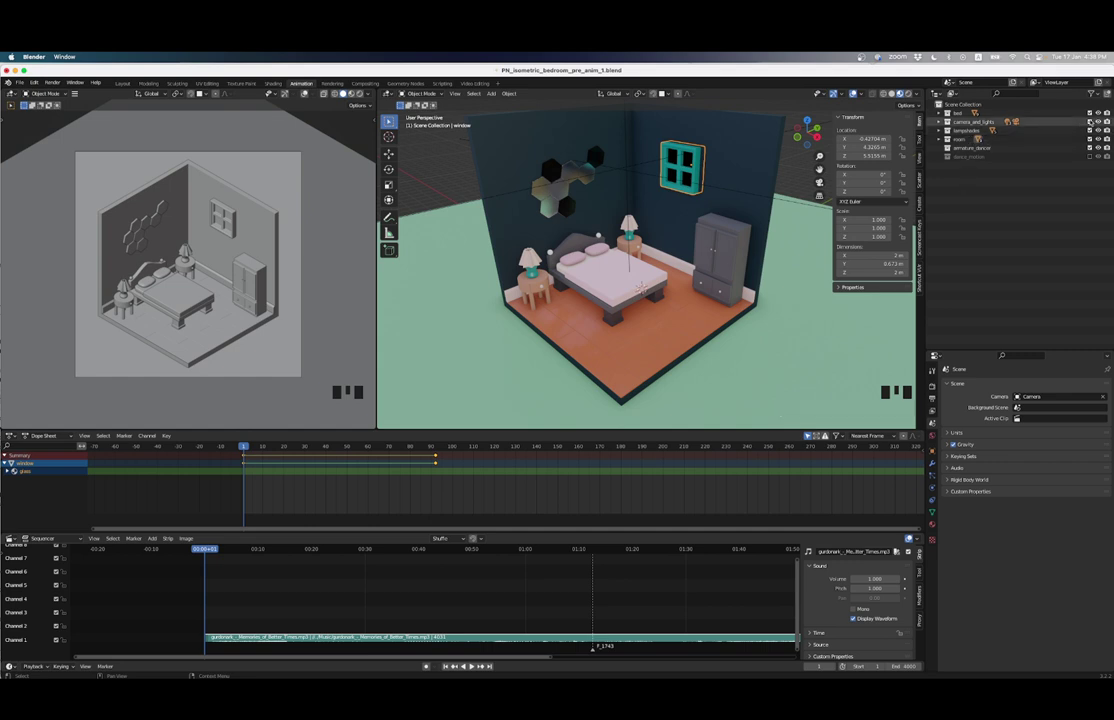
Step: Expand the camera_and_lights collection and select Area, Area.001 and Area.002 in turn to examine their keyframes
click(943, 121)
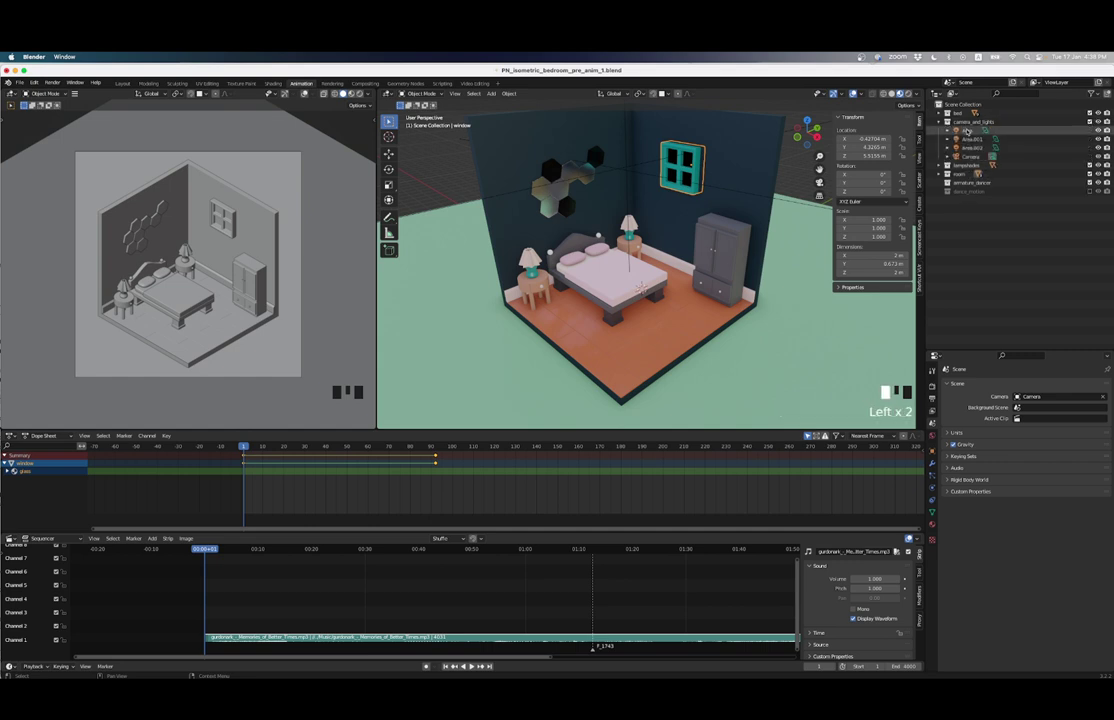
click(966, 130)
click(966, 139)
click(970, 147)
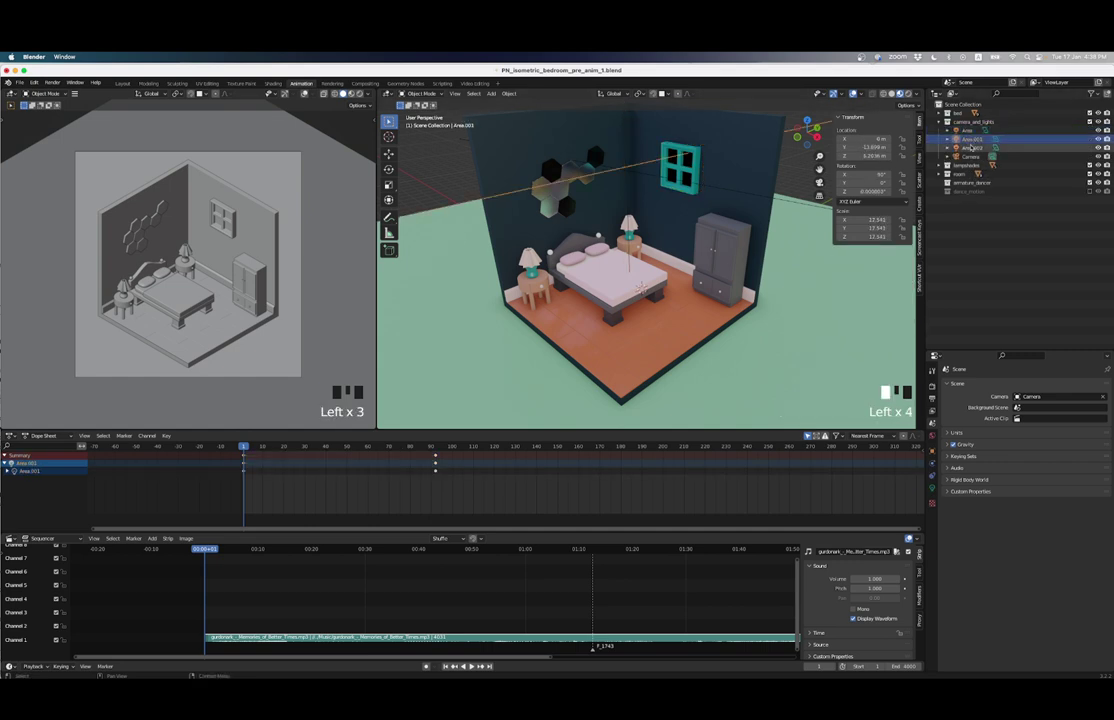
Step: Set the camera viewport to Rendered shading
key(z)
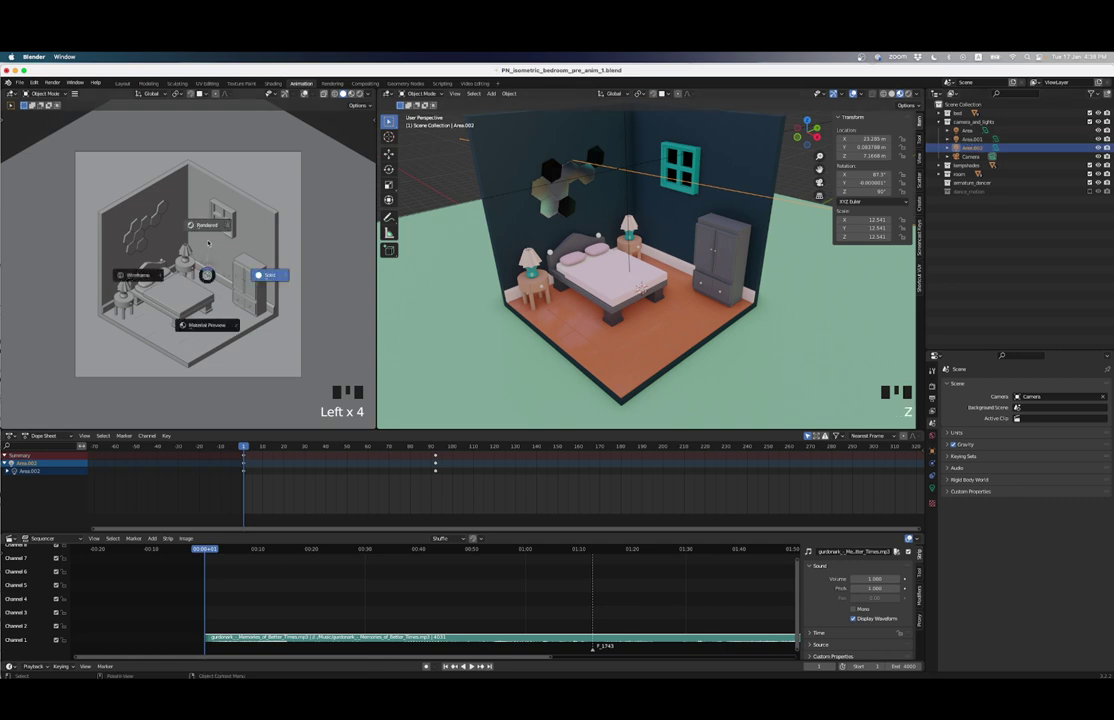
click(206, 226)
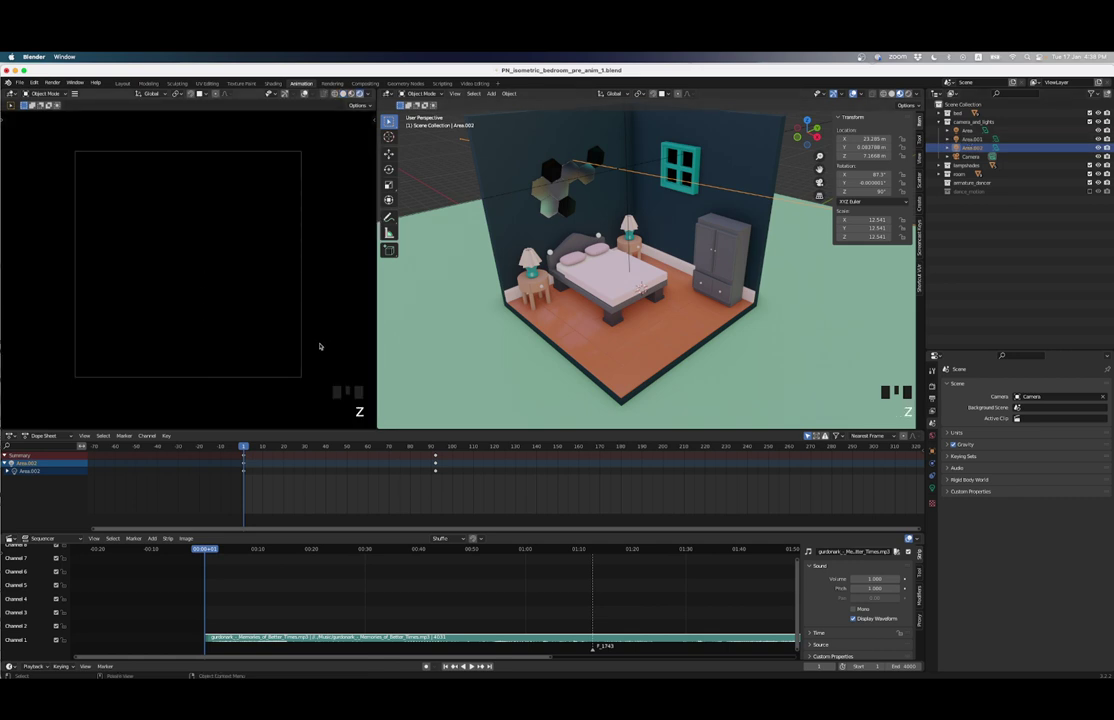
scroll(303, 586, down, 8)
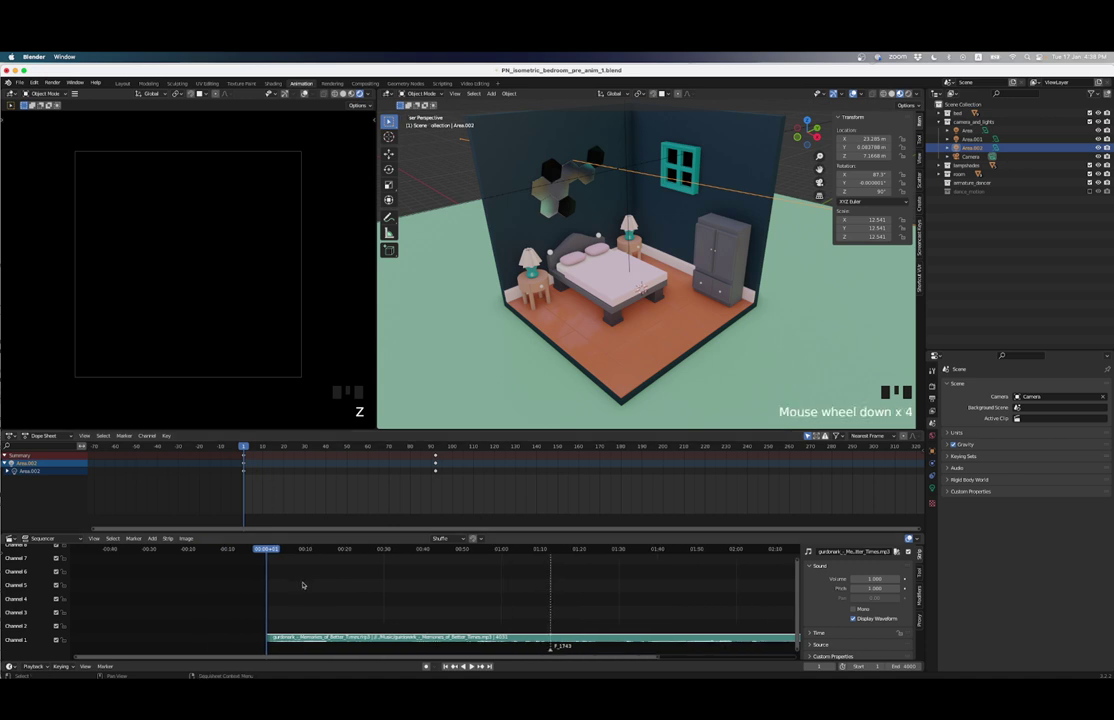
scroll(324, 491, up, 4)
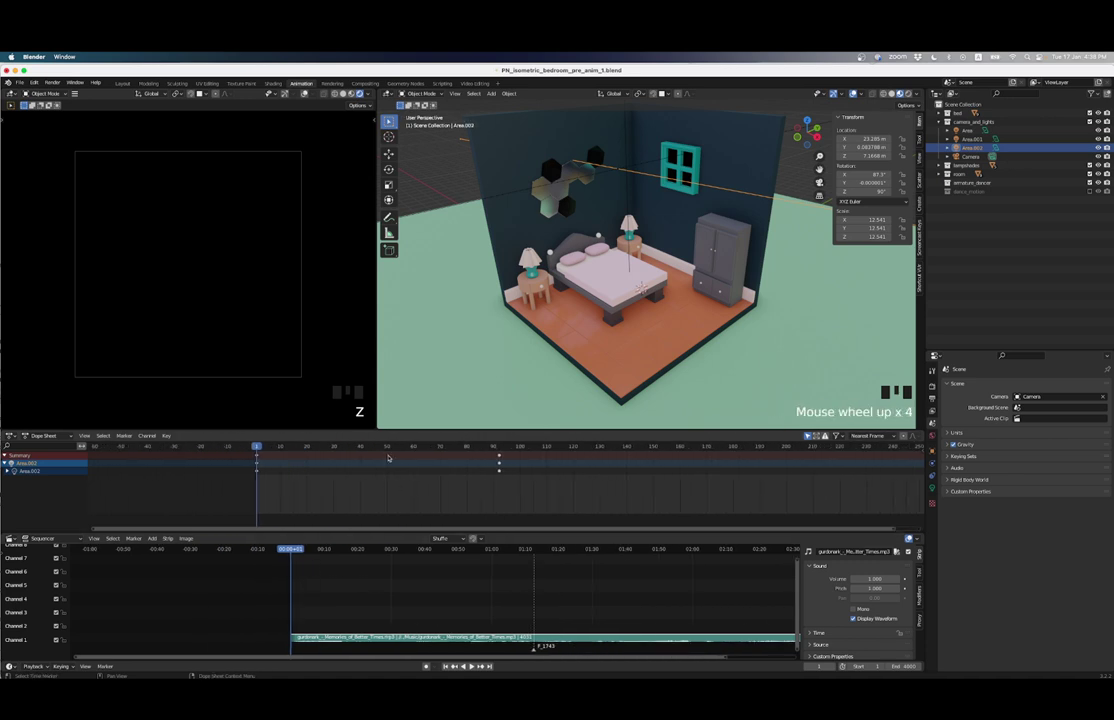
Step: Jump to the Area.002 light's keyframe at frame 92 and clear all keyframes on its Power
click(932, 488)
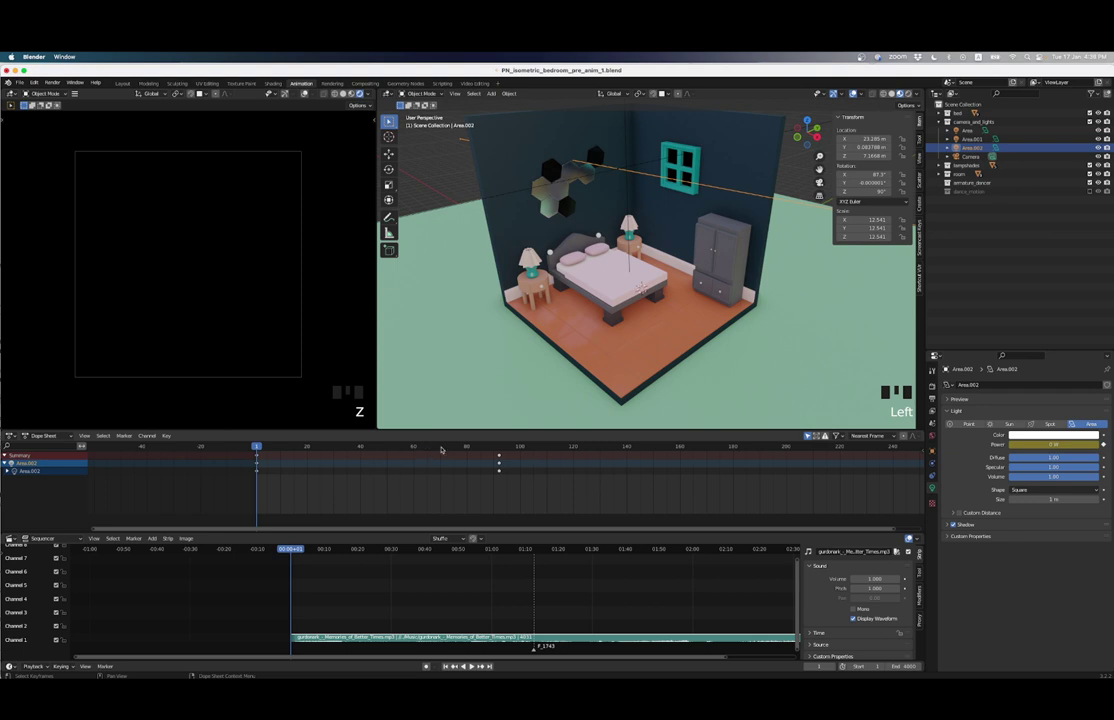
key(Up)
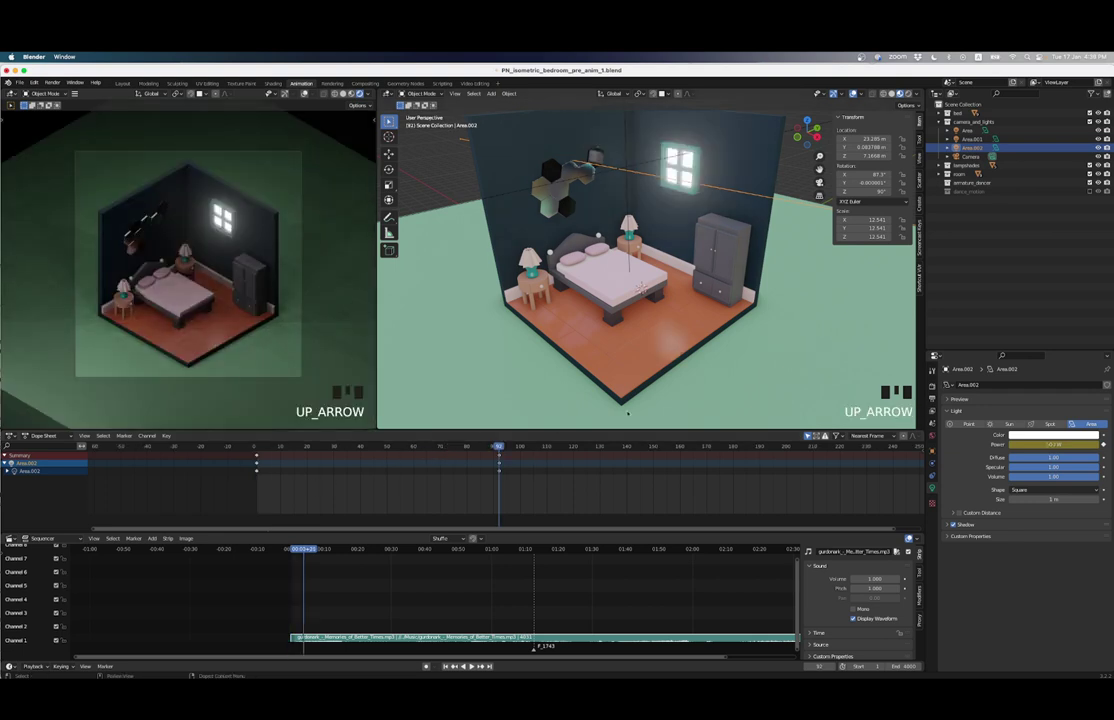
right_click(1021, 441)
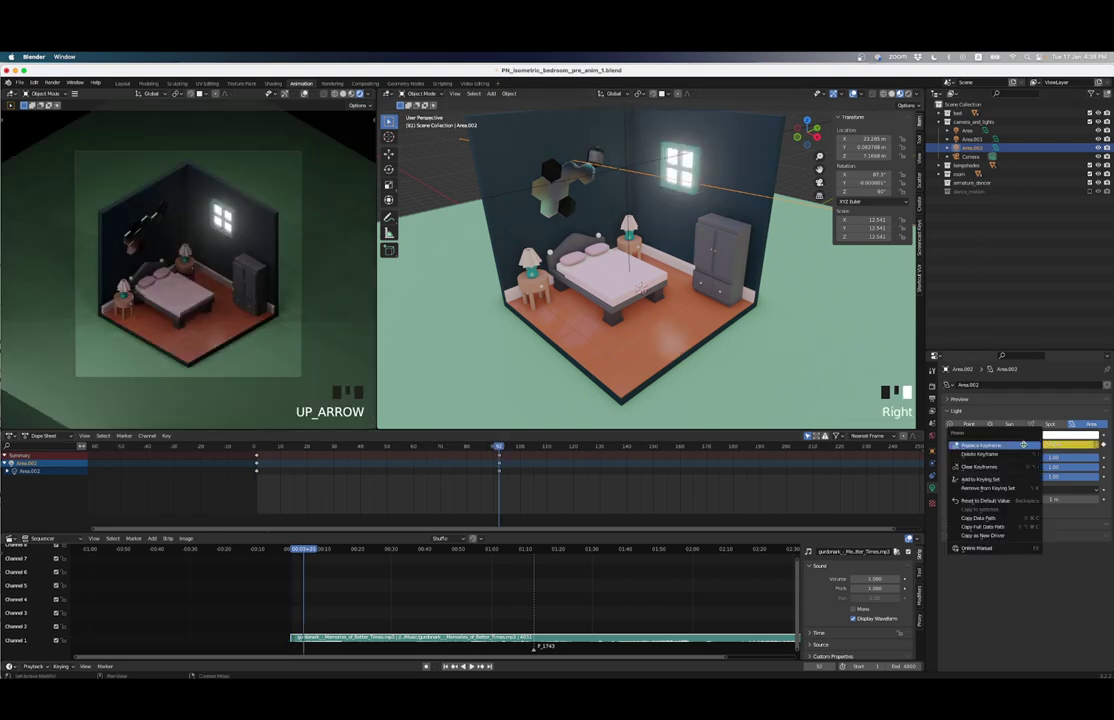
click(1000, 497)
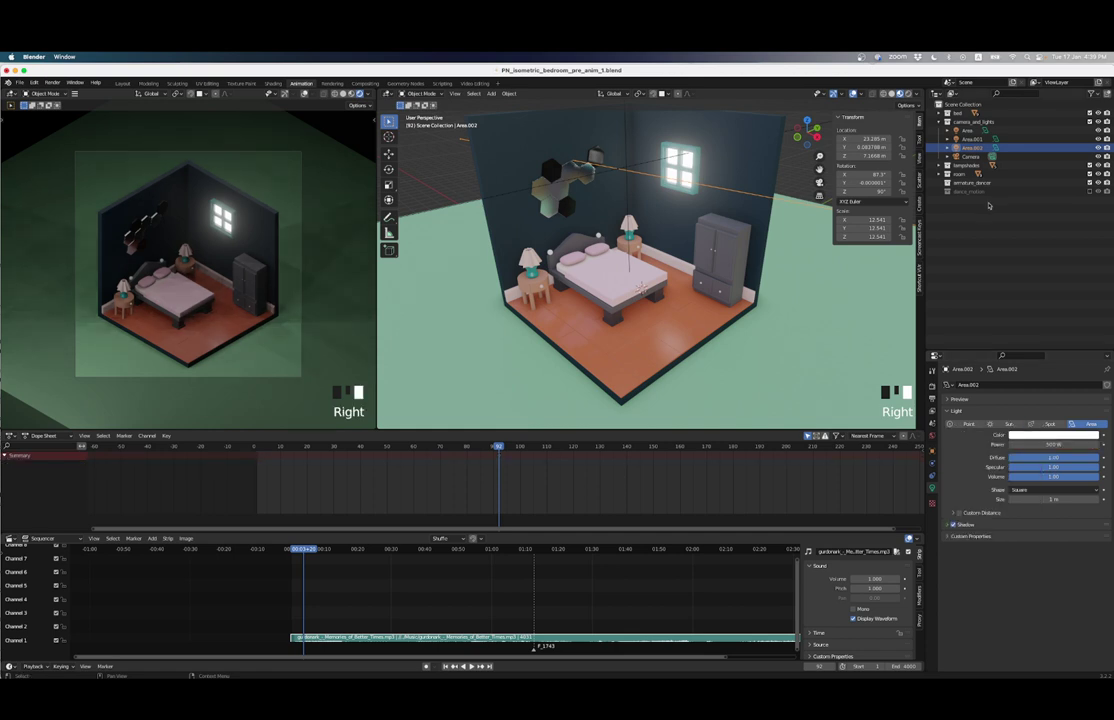
click(970, 148)
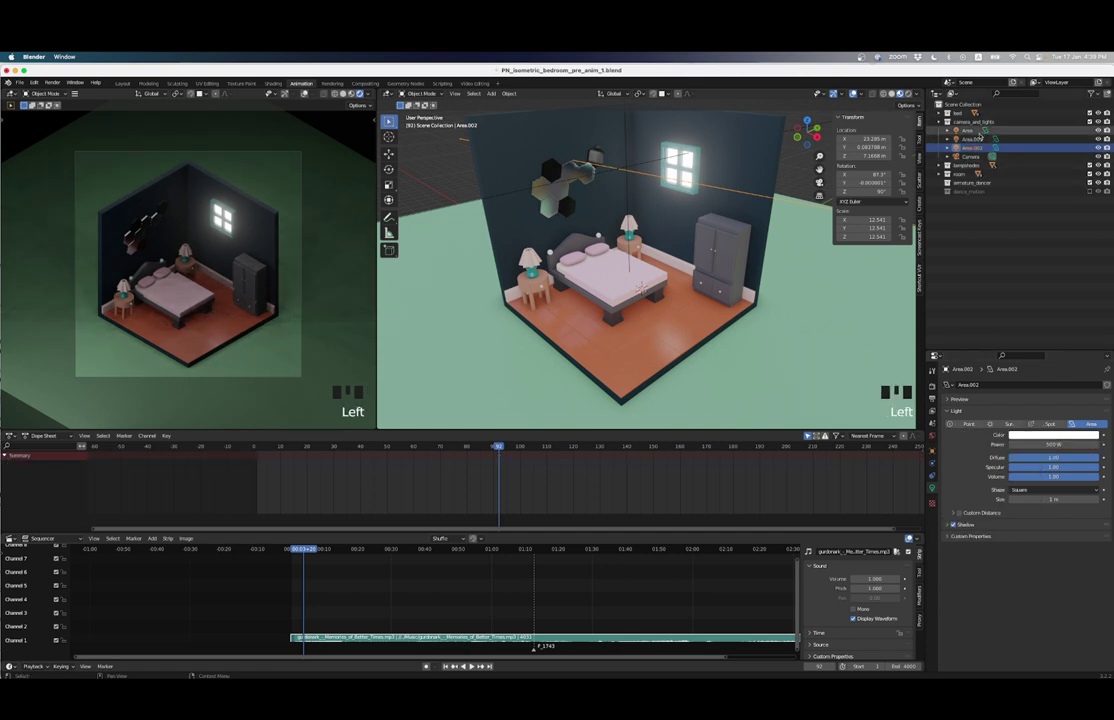
Step: Clear all Power keyframes from the Area.001 and Area lights
click(970, 139)
right_drag(1043, 441, 1040, 444)
click(970, 131)
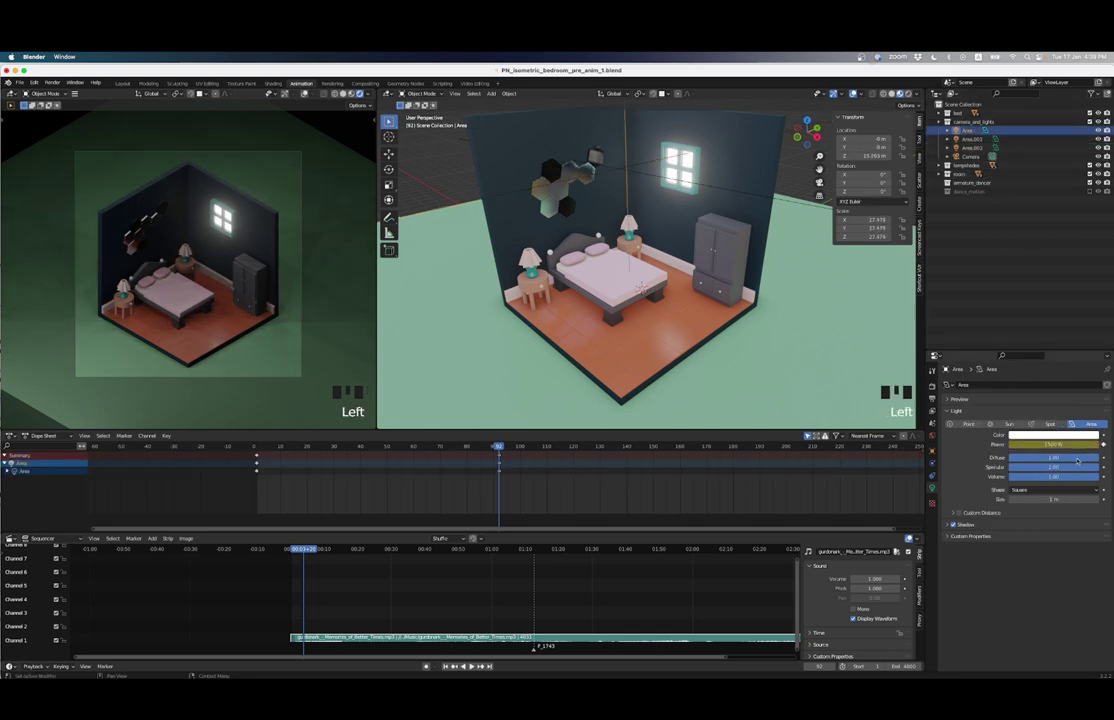
right_click(1060, 443)
right_click(1066, 443)
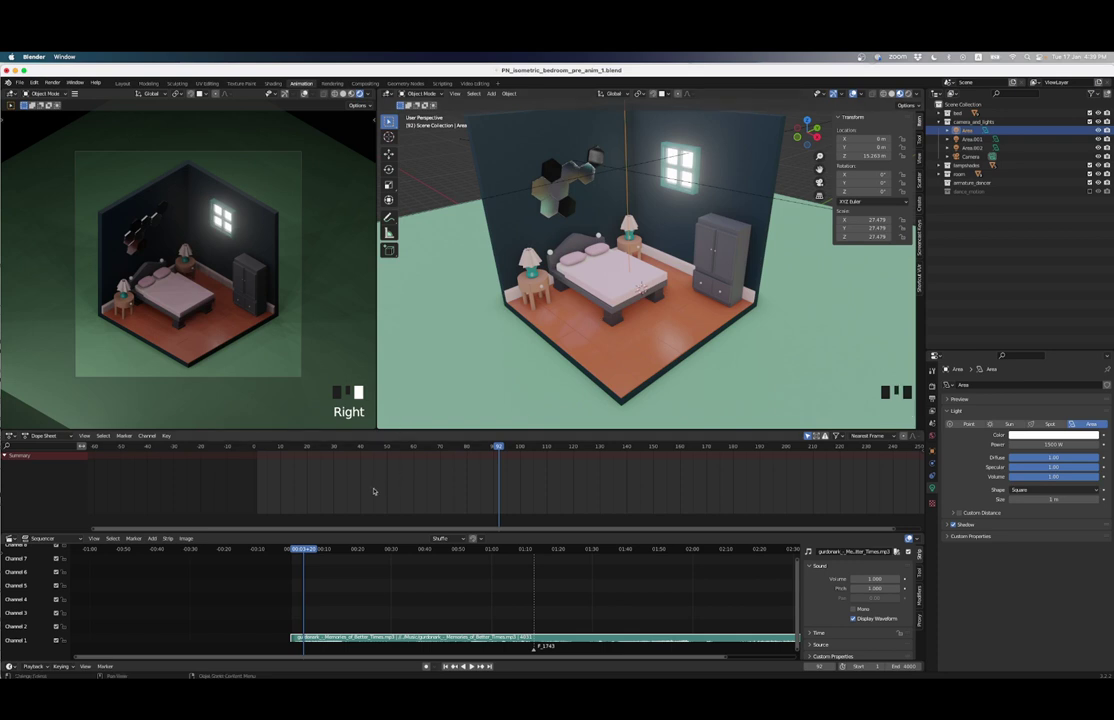
Step: Move the playhead back to frame 1
key(Left)
key(Left)
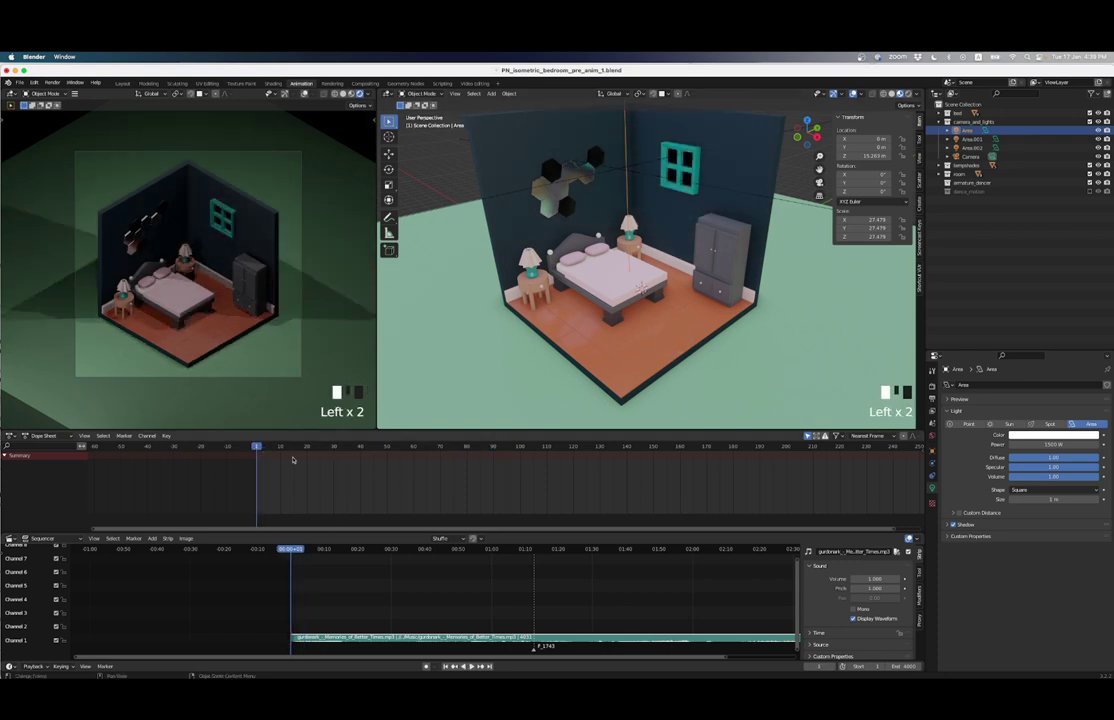
key(shift+Left)
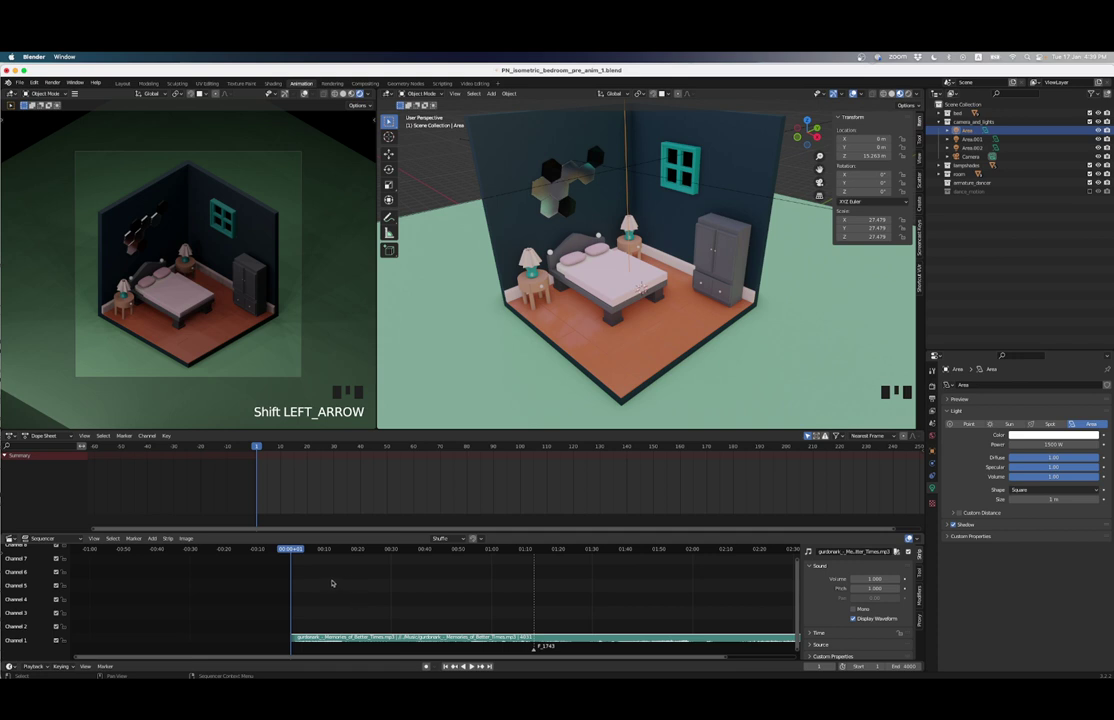
Step: Play the opening of the animation to check the lighting, stop it and return to frame 1
scroll(332, 583, down, 2)
scroll(346, 584, up, 2)
middle_drag(346, 584, 301, 580)
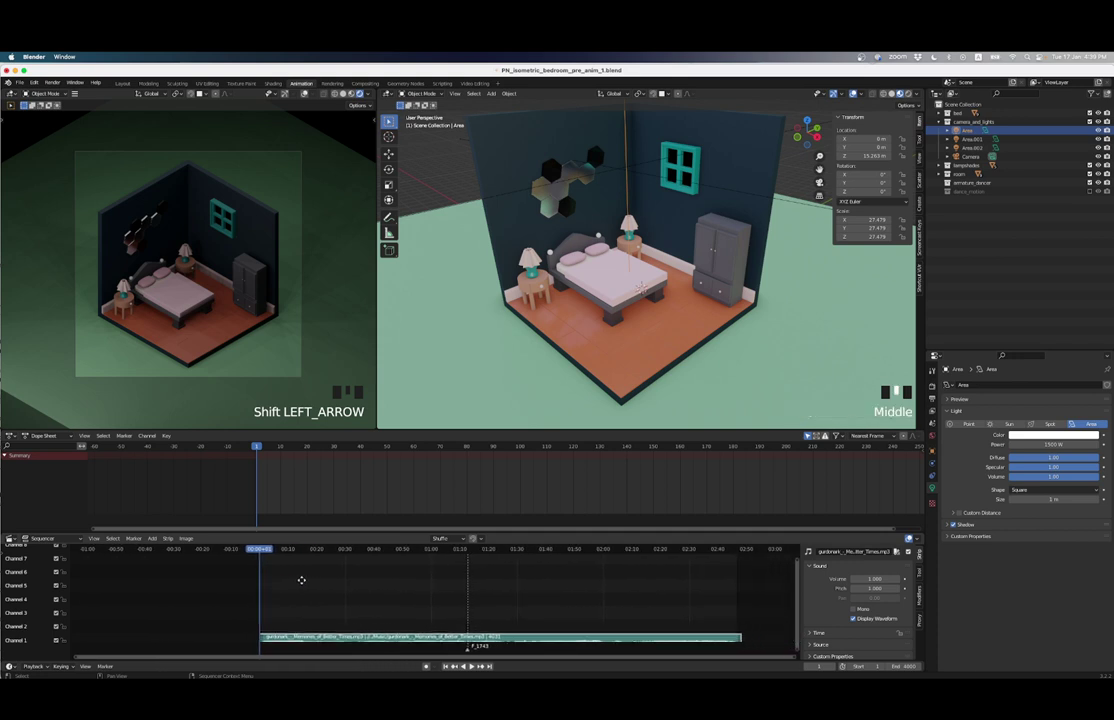
key(space)
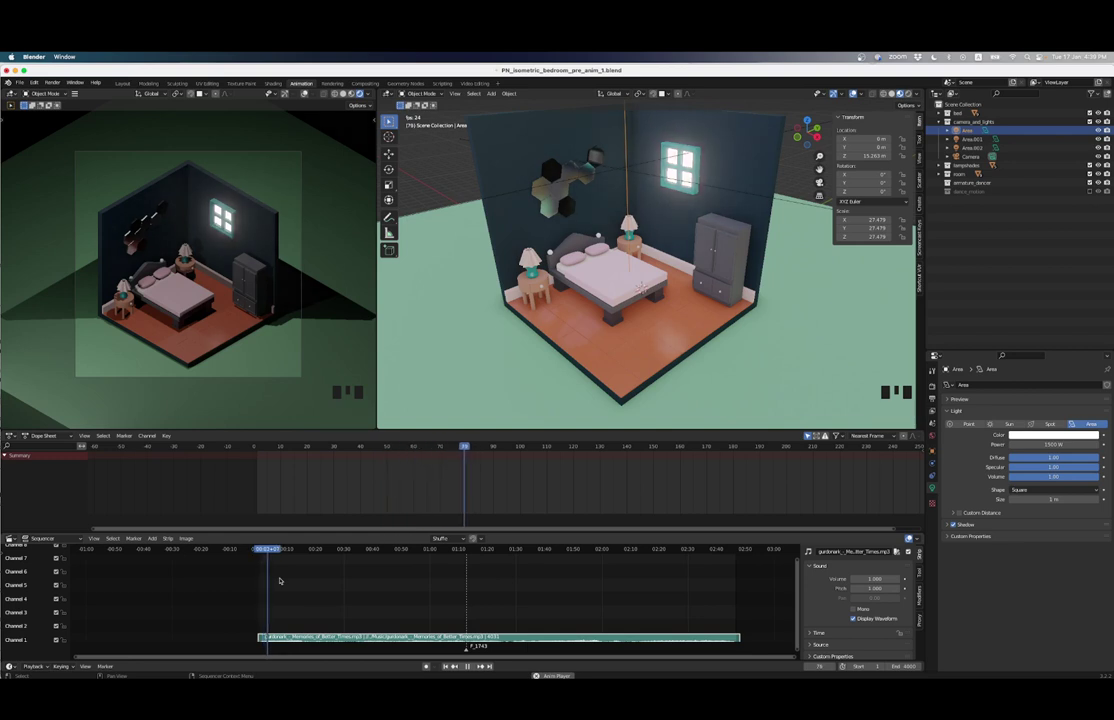
key(space)
key(shift+Left)
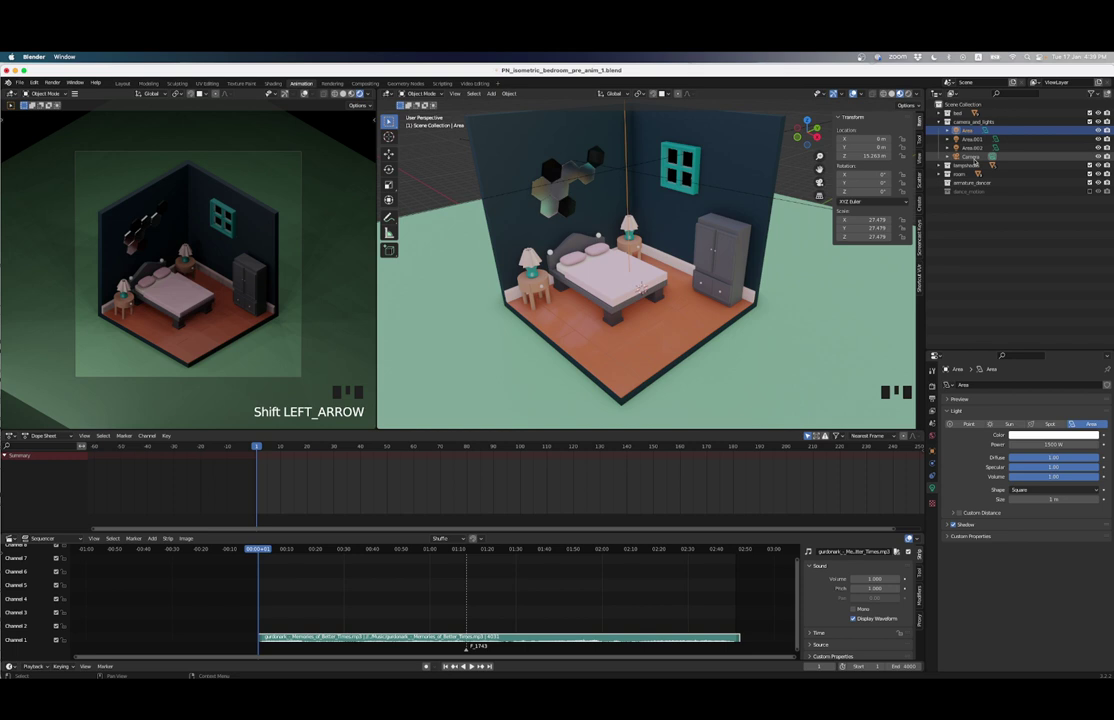
Step: Set the Area light's Power to 2500 W
key(Down)
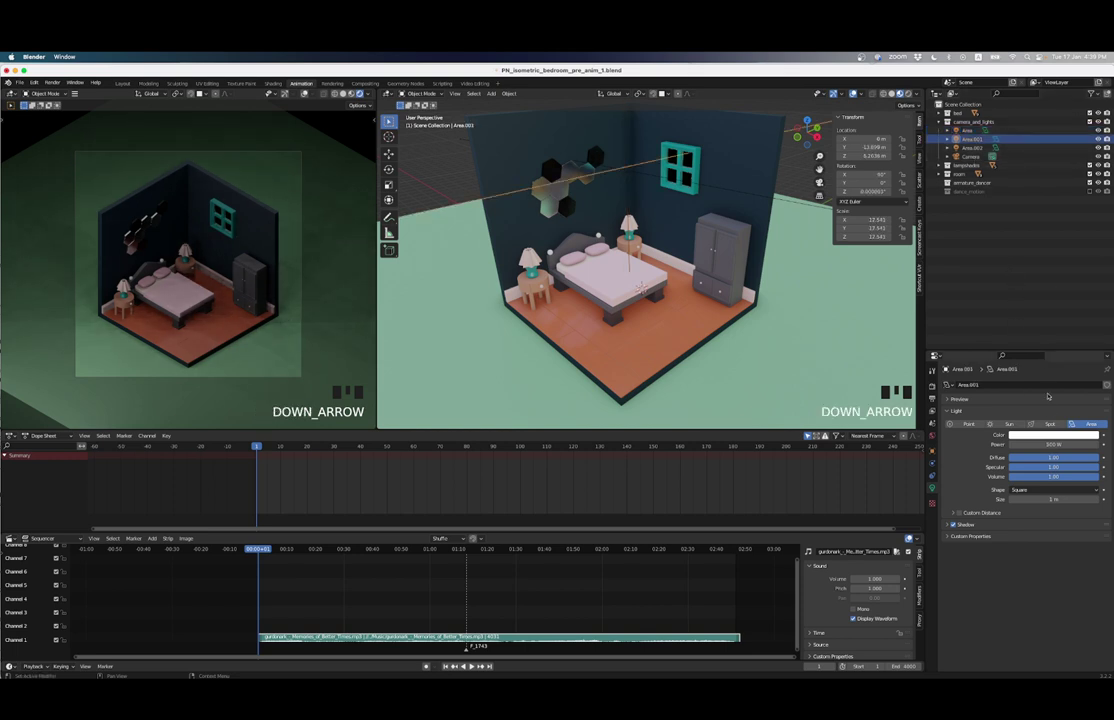
key(Down)
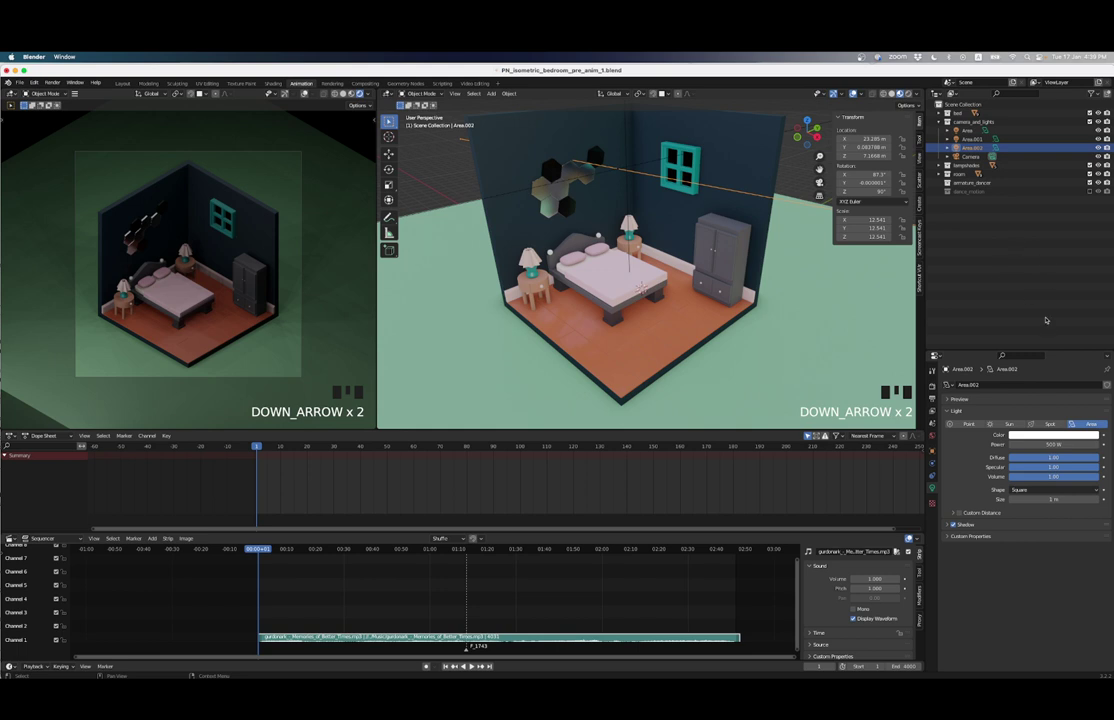
key(Up)
key(Up)
key(Up)
click(1045, 445)
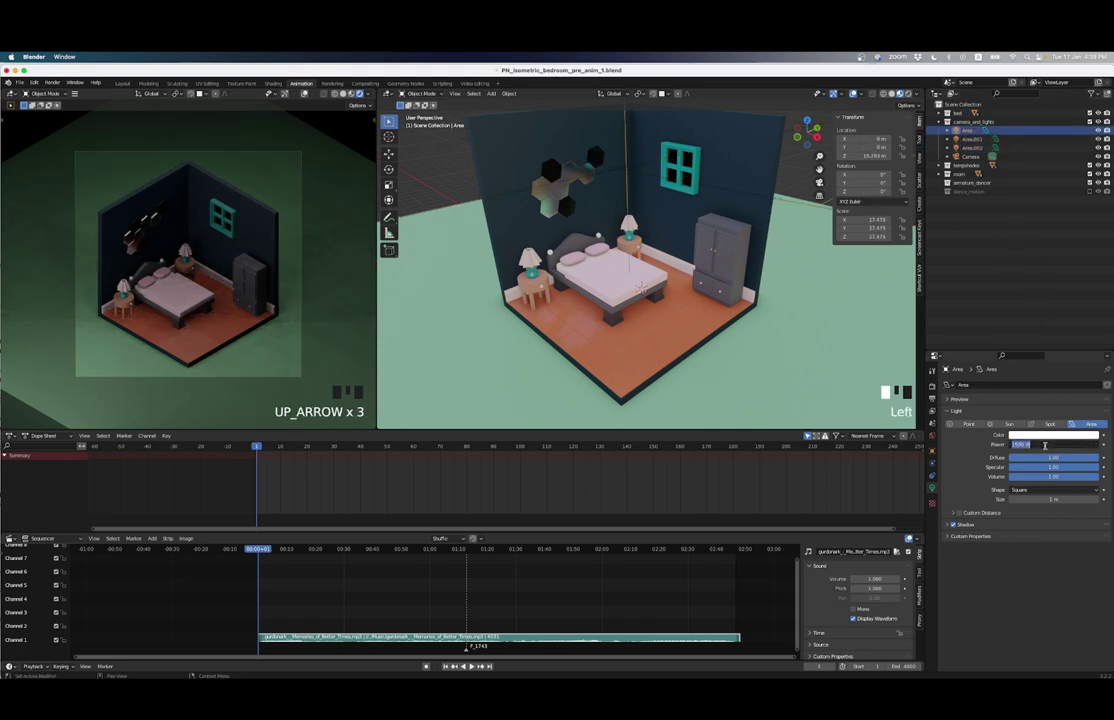
text(200)
key(BackSpace)
text(500)
key(Return)
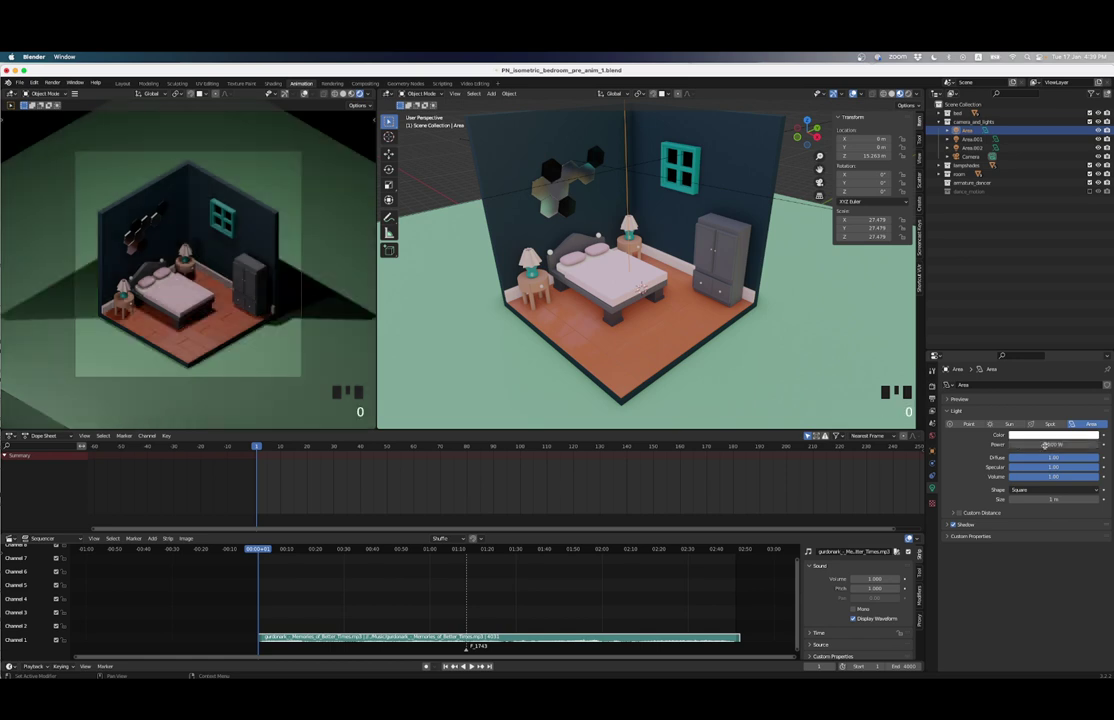
Step: Set the Power of the Area.001 light to 1200 W and of the Area.002 light to 800 W
click(970, 139)
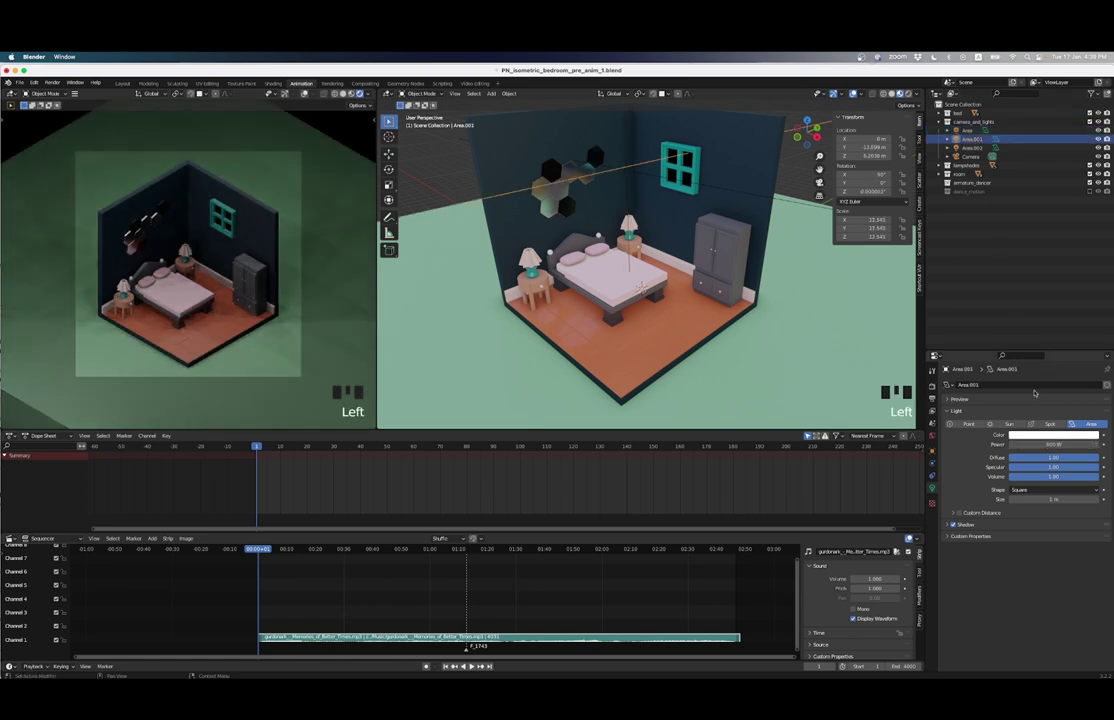
click(1047, 444)
text(1200)
key(Return)
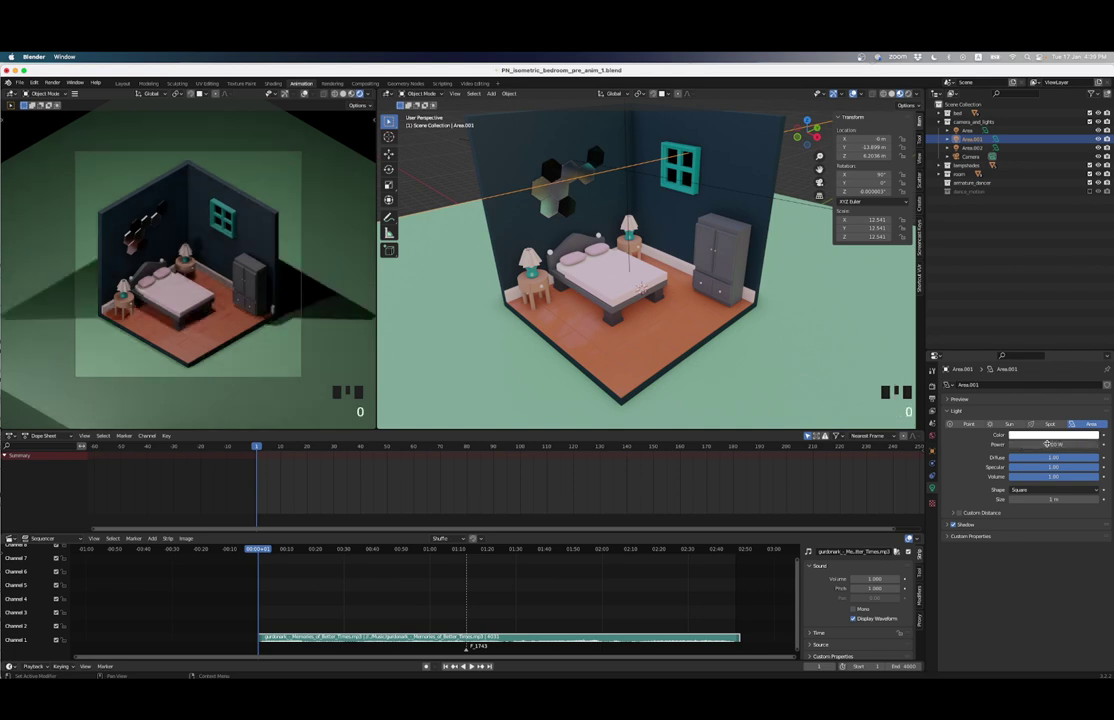
click(973, 148)
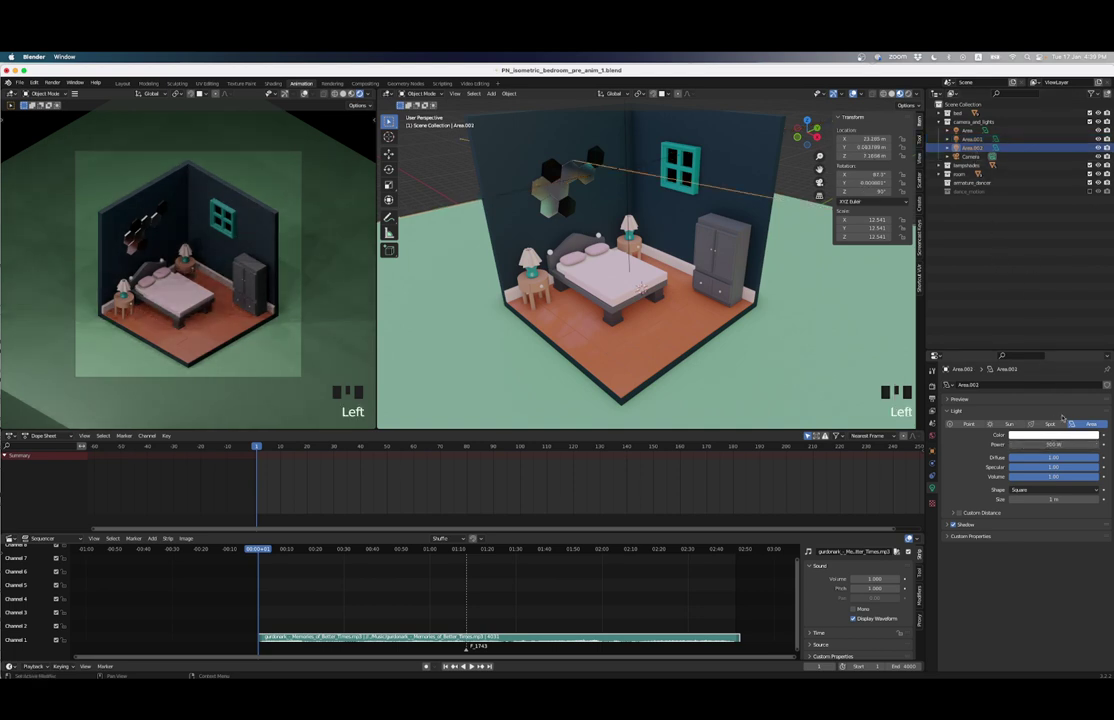
click(1054, 445)
text(800)
key(Return)
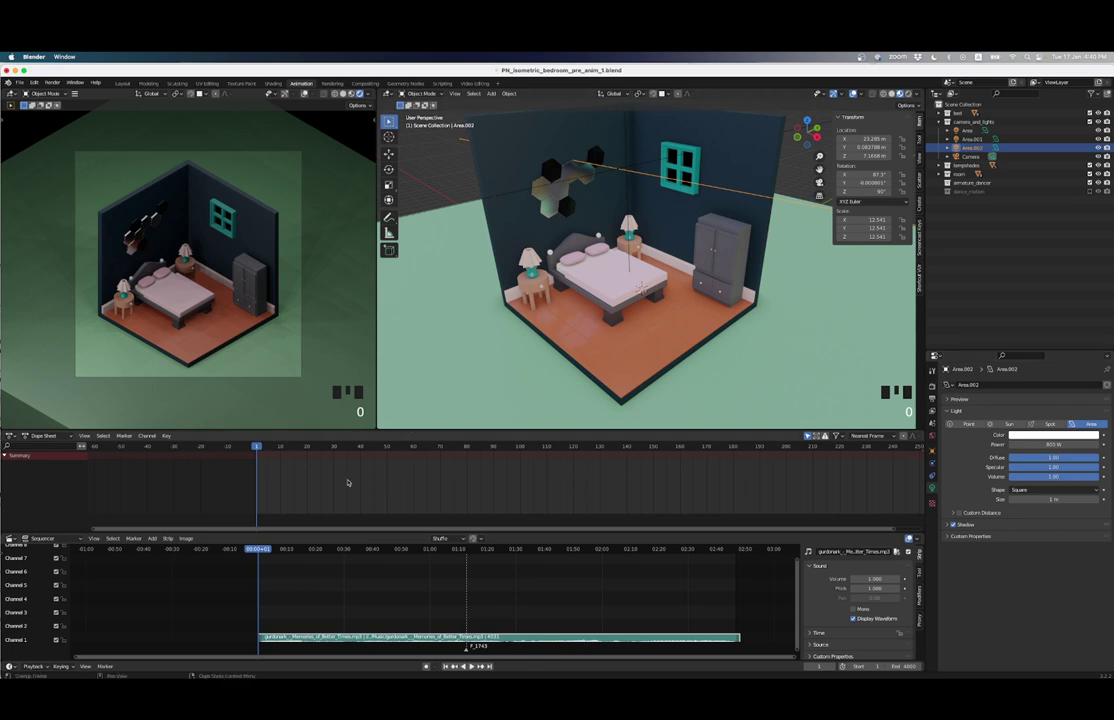
Step: Play the animation with the music from frame 1 and stop it at frame 70
scroll(281, 620, up, 3)
scroll(332, 577, up, 3)
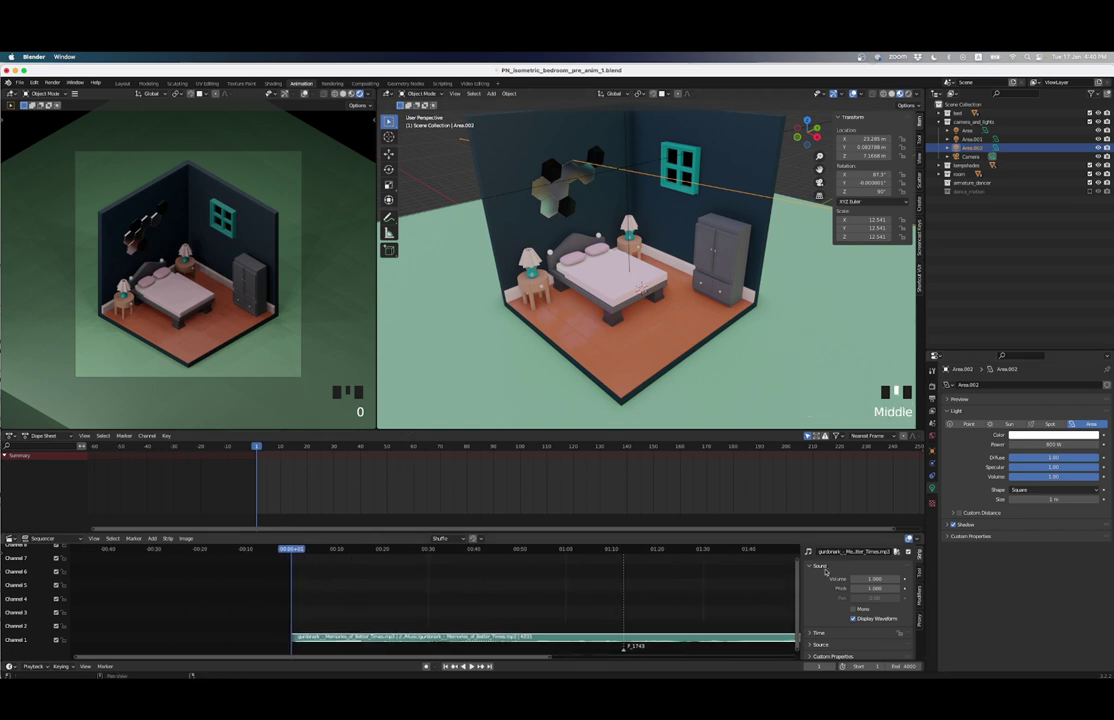
drag(796, 585, 797, 603)
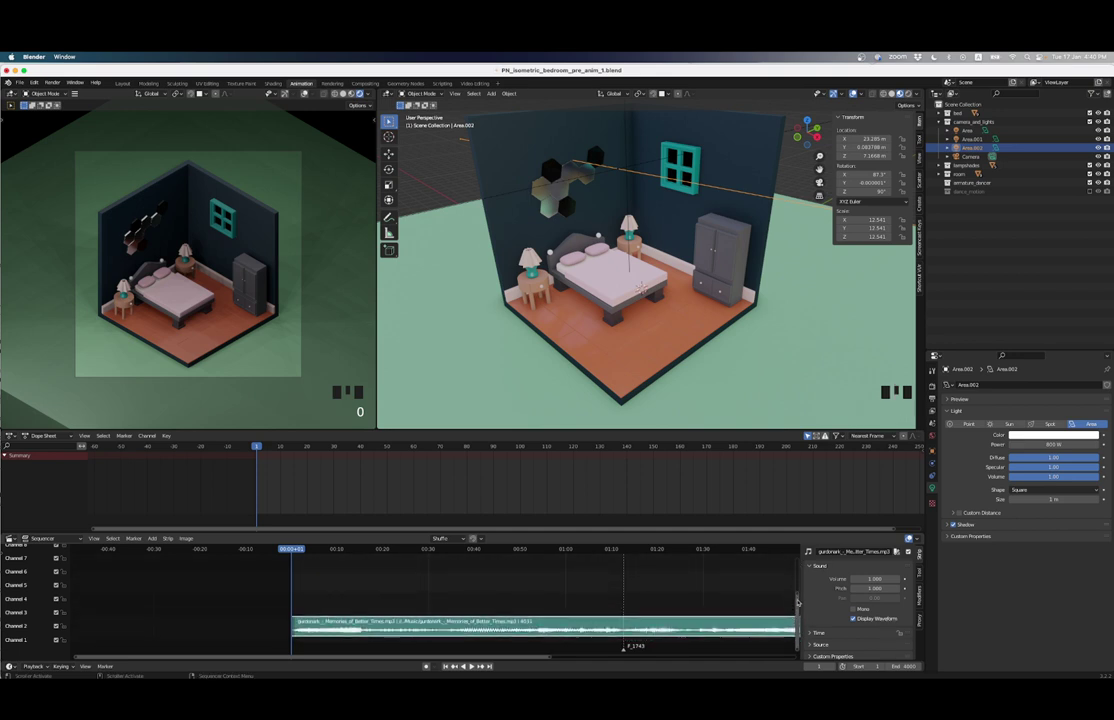
scroll(385, 603, up, 5)
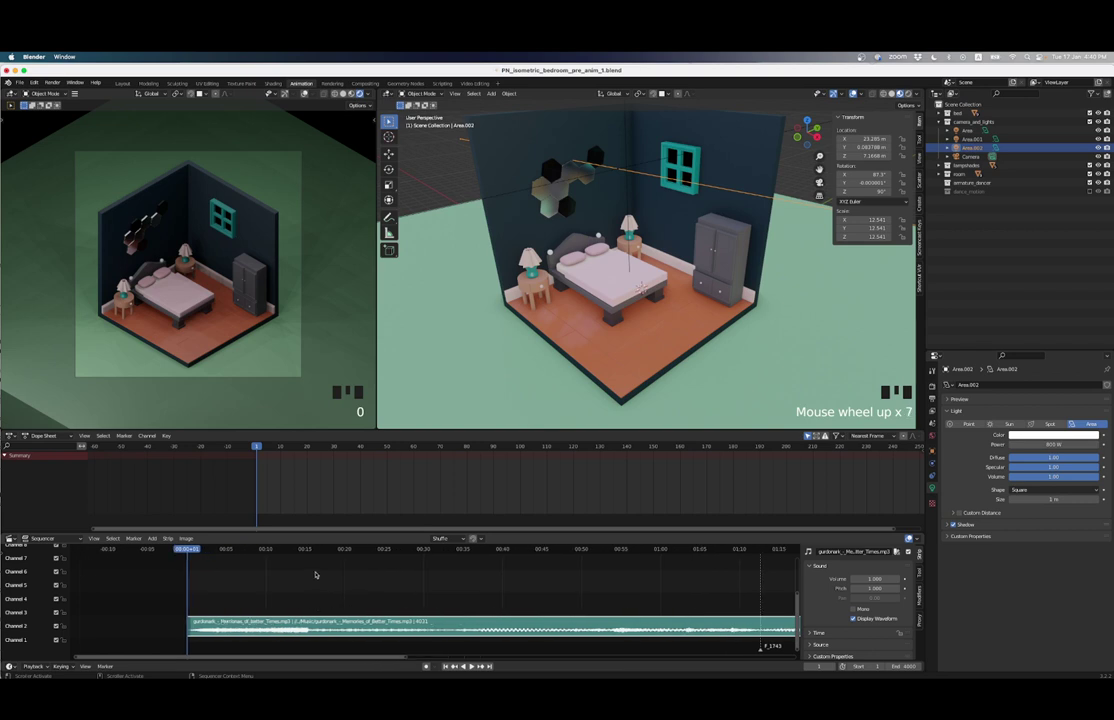
middle_drag(430, 579, 454, 588)
scroll(390, 587, up, 8)
key(shift+Left)
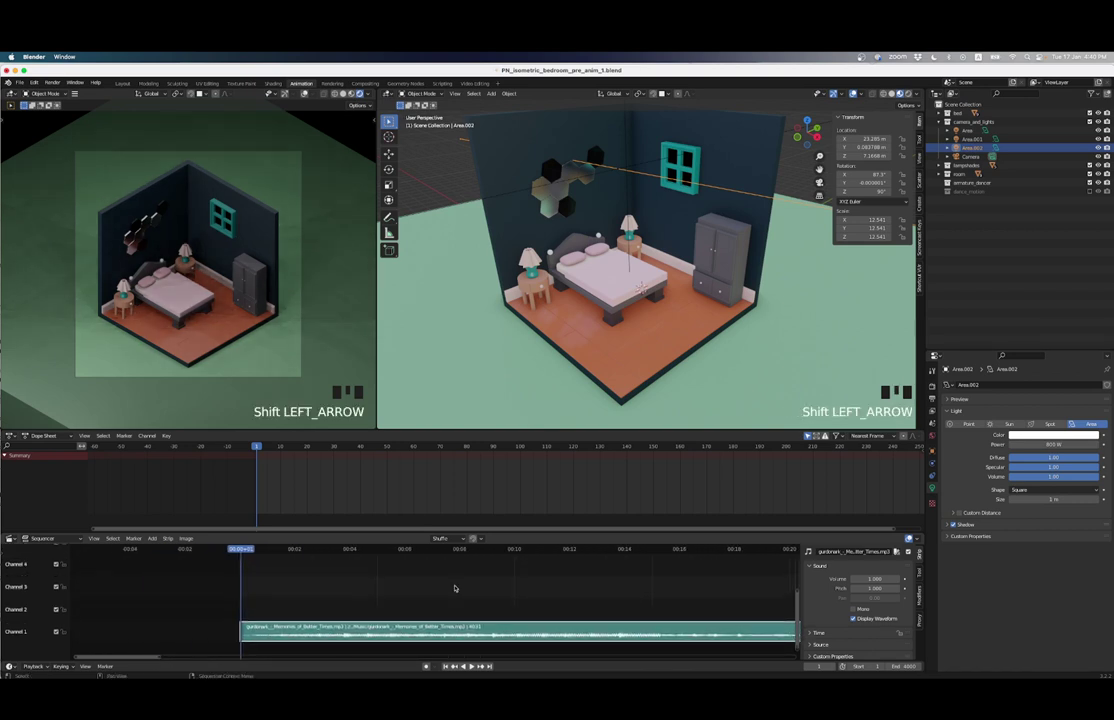
key(space)
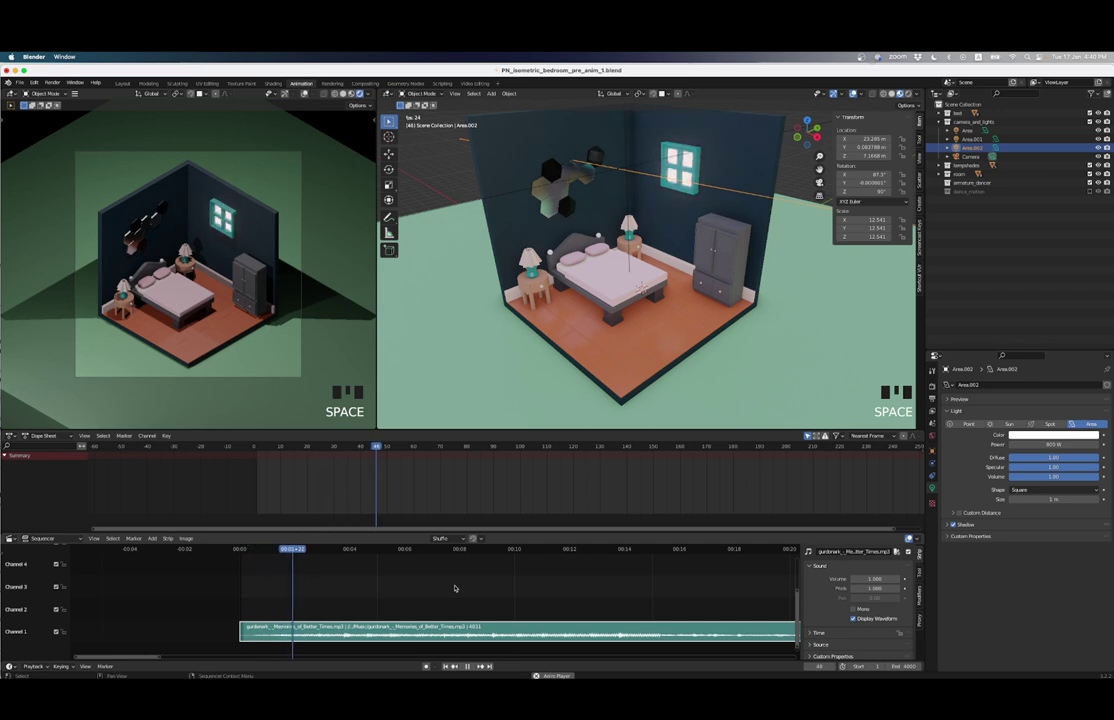
key(space)
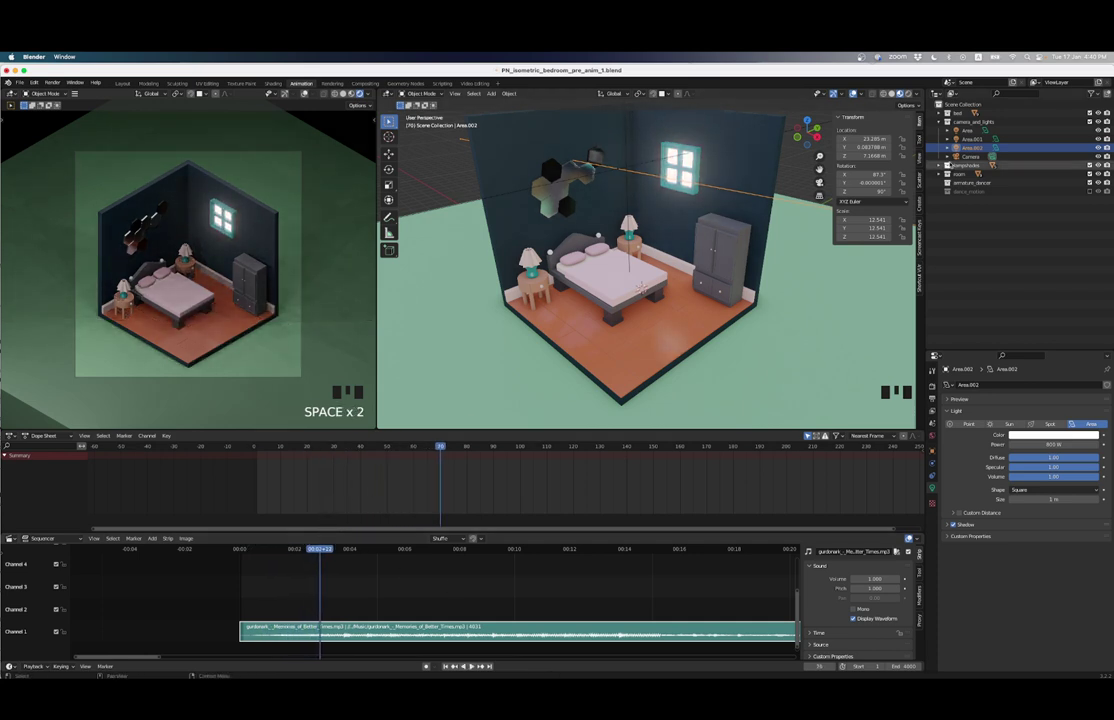
Step: Insert a Power keyframe on the Area light at frame 70
click(968, 139)
click(967, 130)
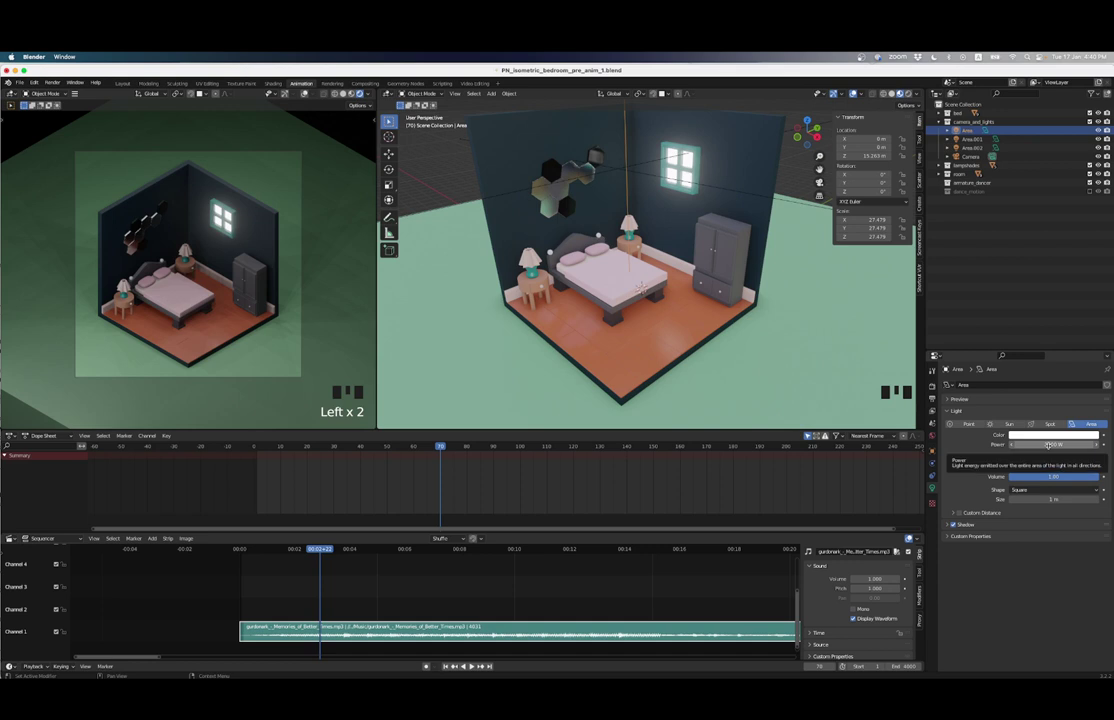
right_click(1048, 445)
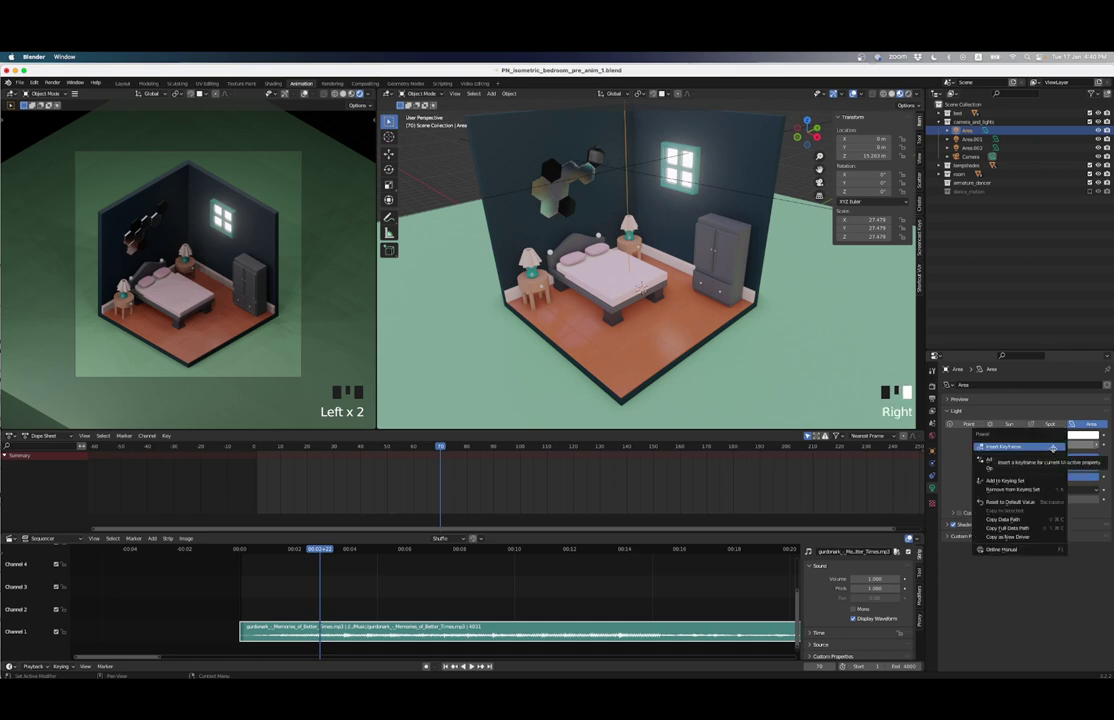
click(1010, 446)
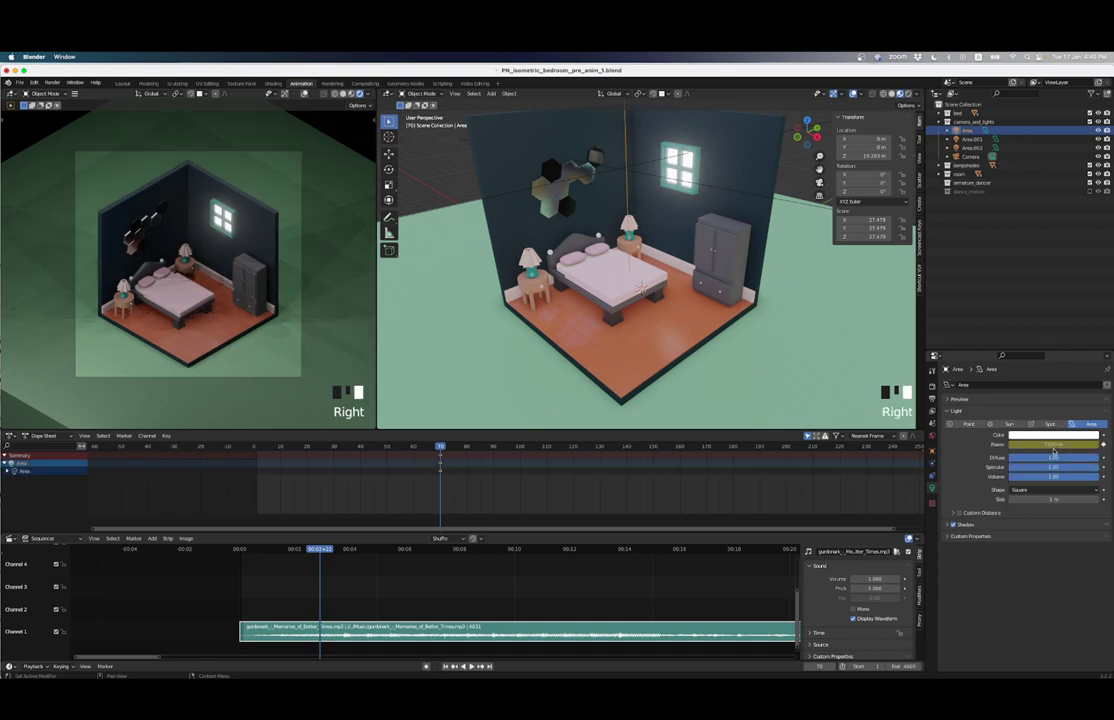
Step: Insert Color keyframes on the Area.001 and Area.002 lights at frame 70
click(971, 139)
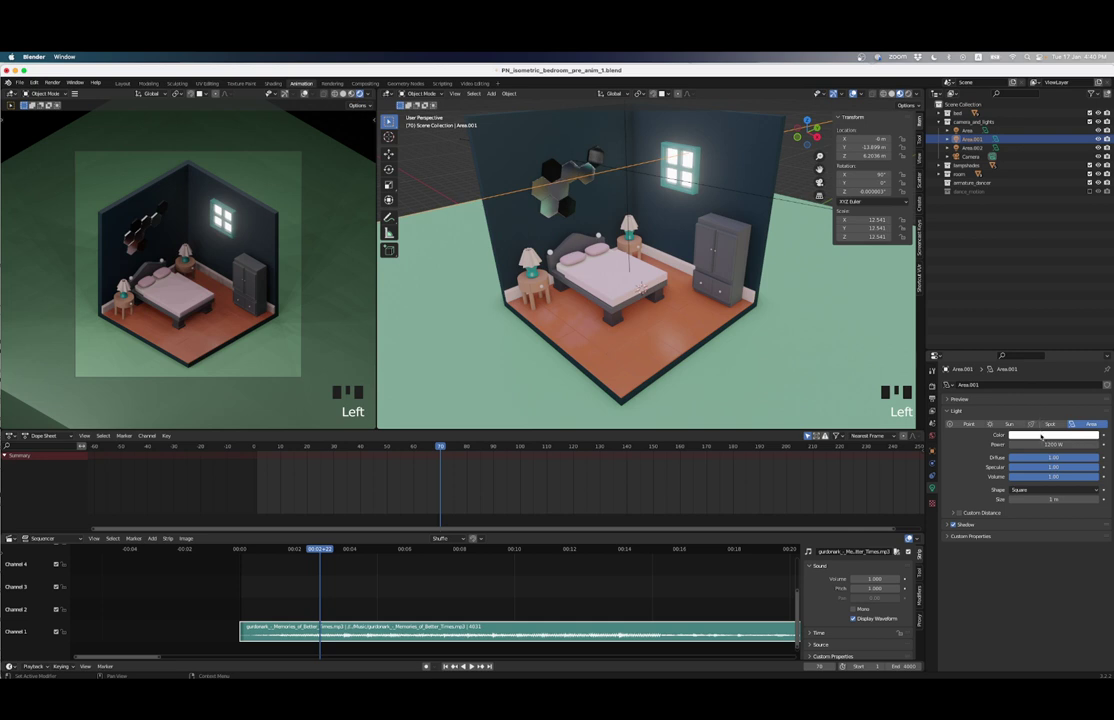
key(i)
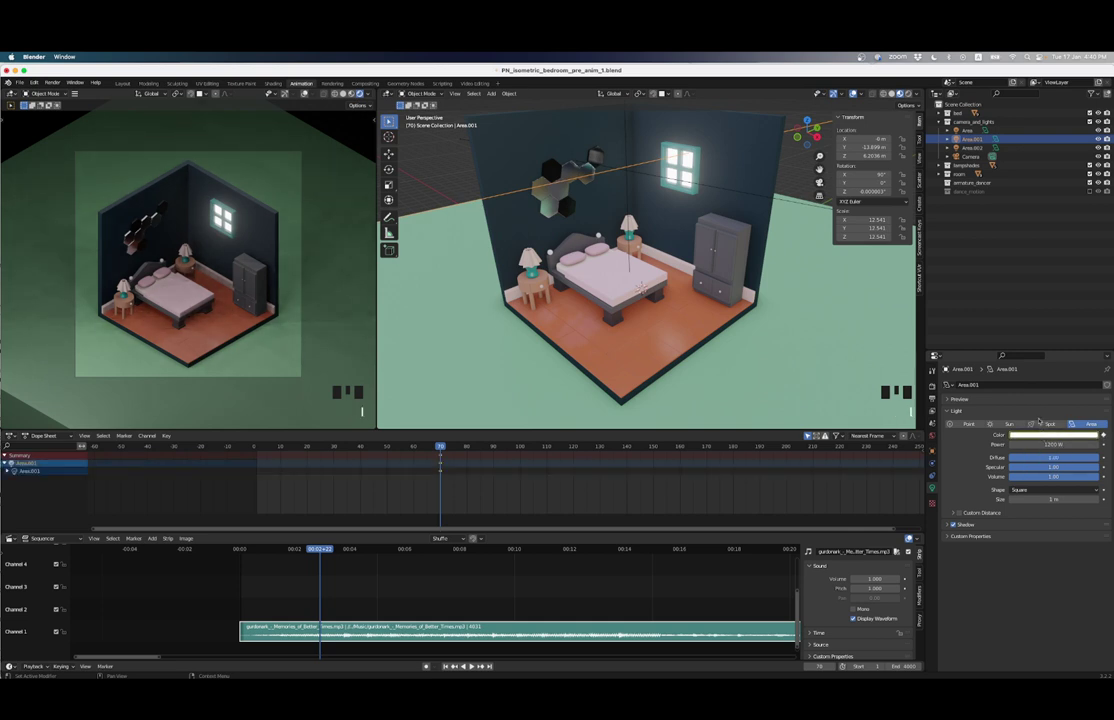
click(971, 147)
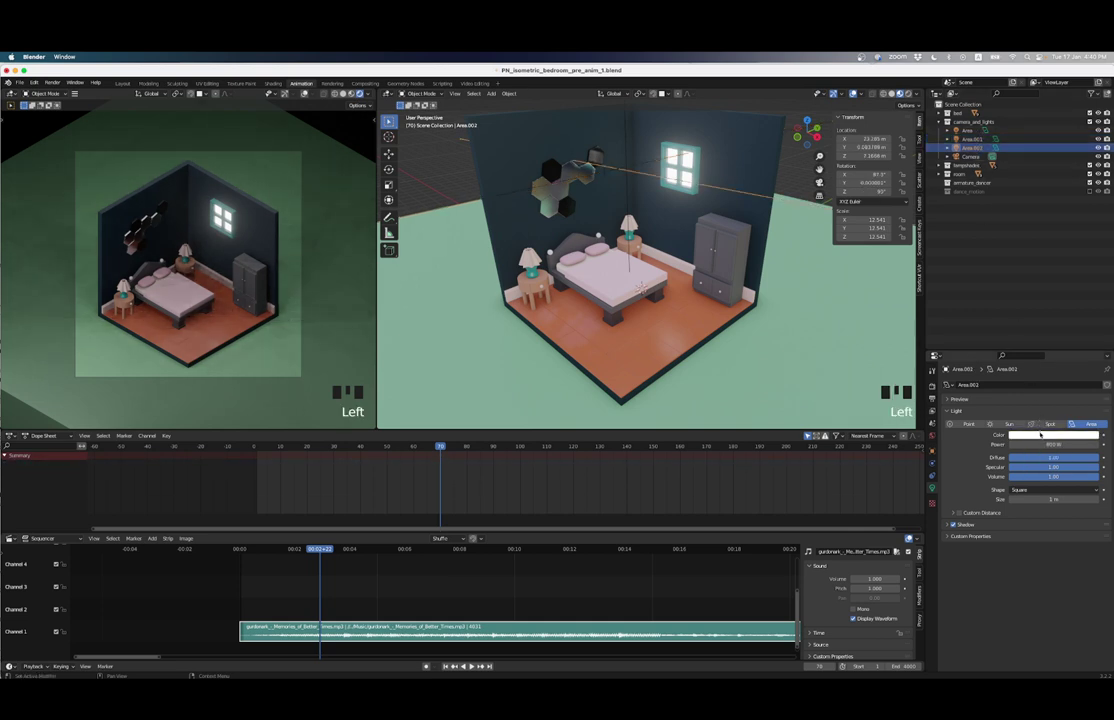
key(i)
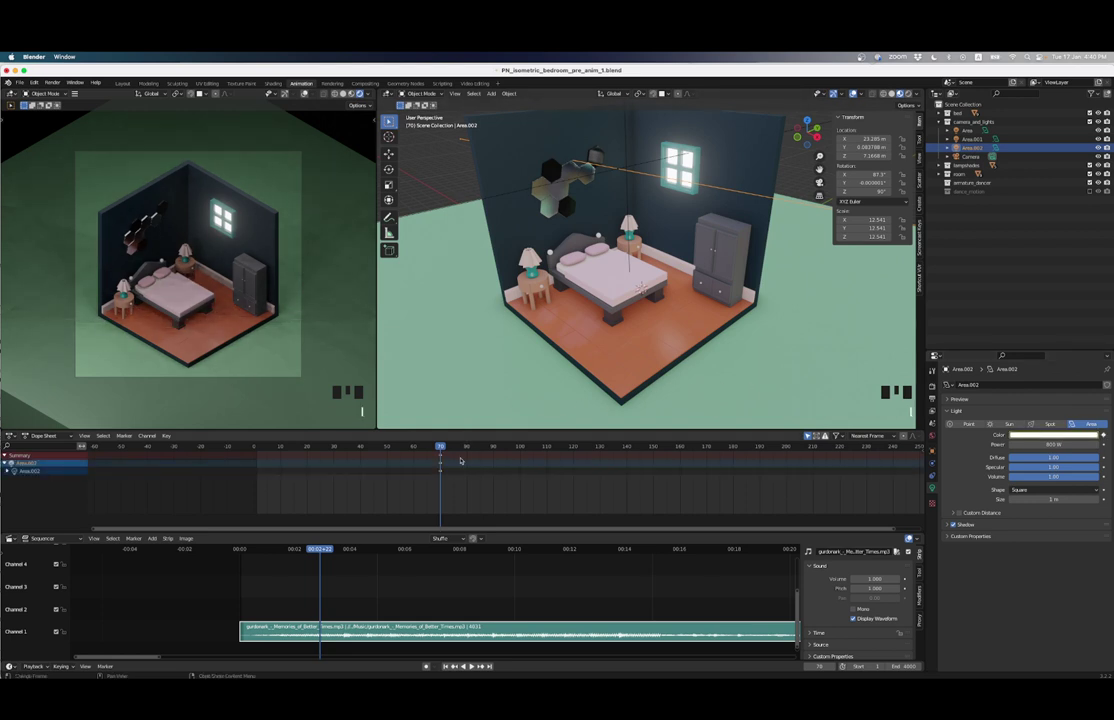
Step: Select all three area lights together to check their keyframes at frame 70, and return the playhead to frame 1
key(Left)
key(Left)
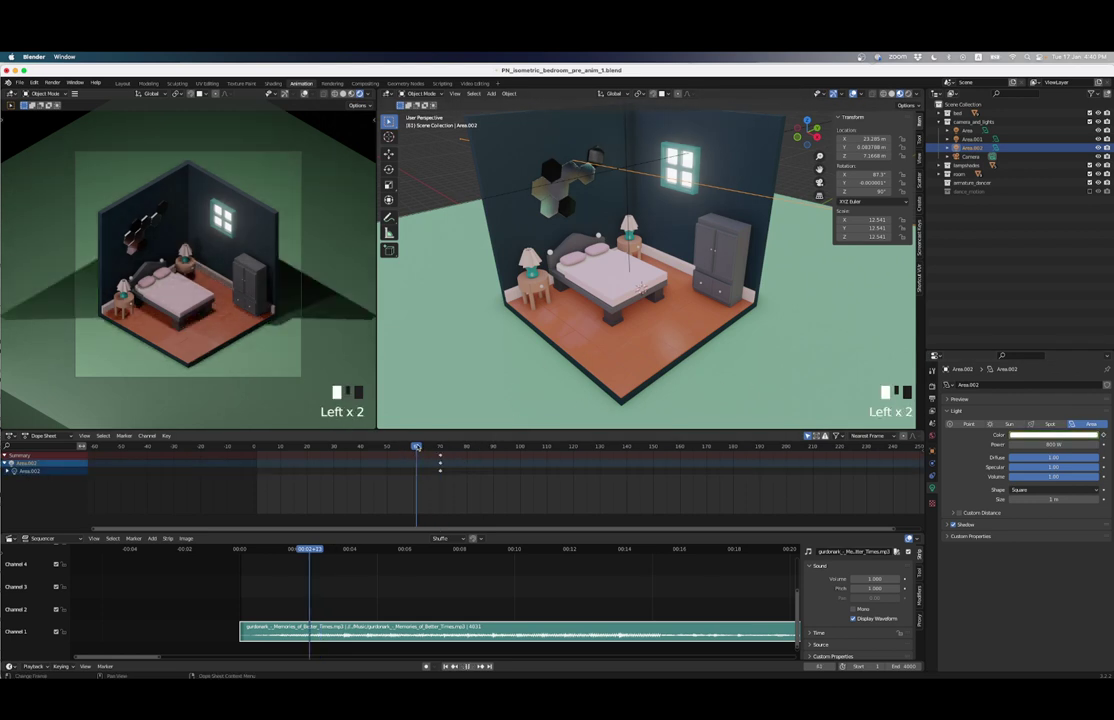
shift+click(968, 130)
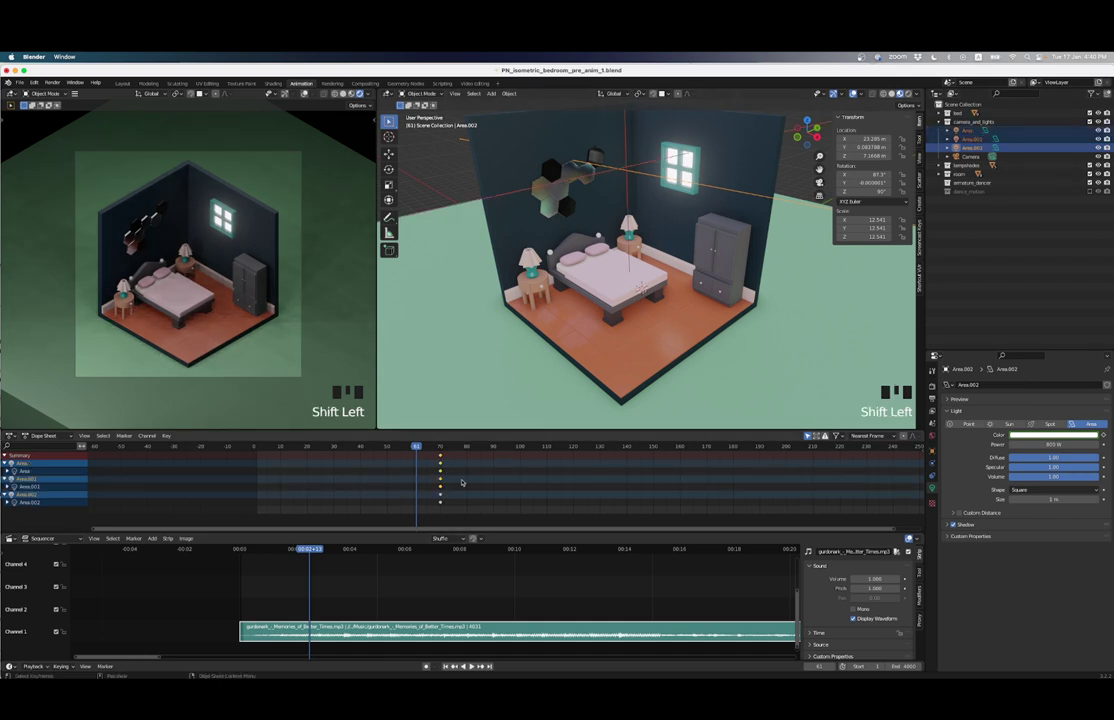
key(Up)
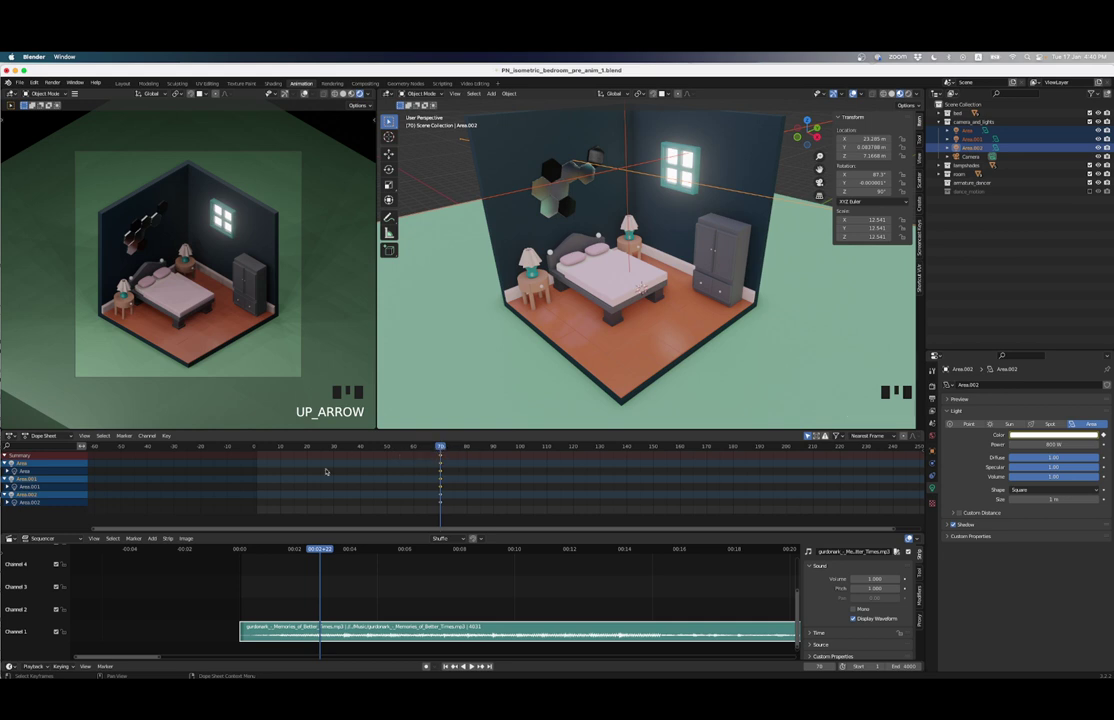
key(shift+Left)
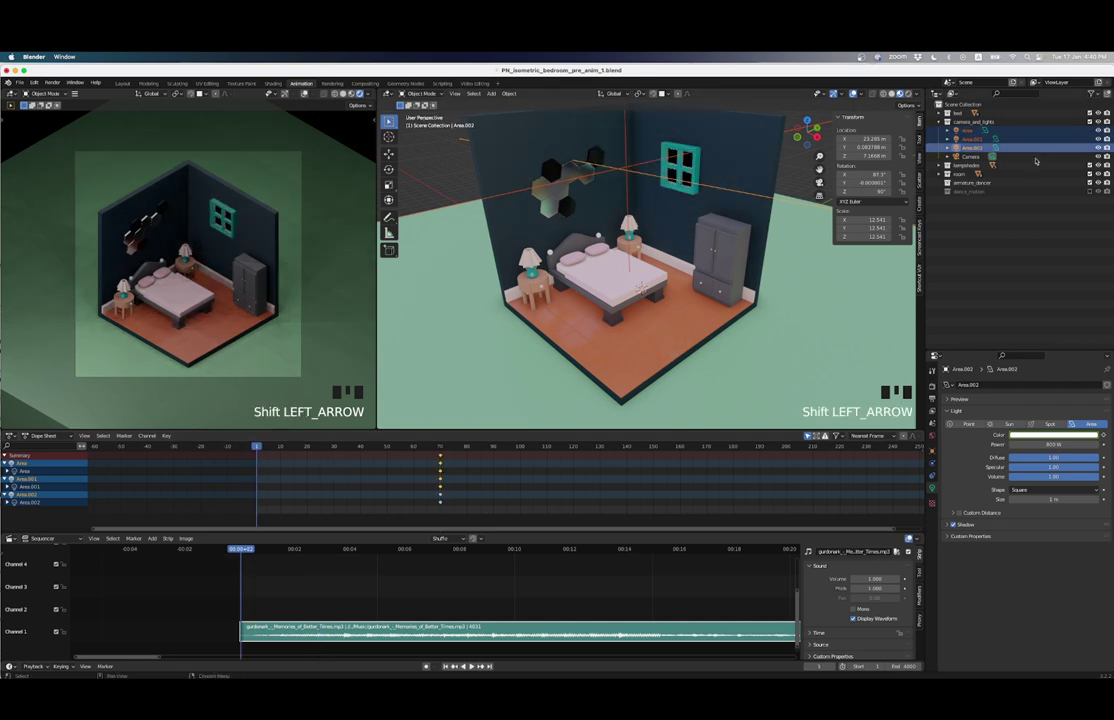
Step: Set the Area light's Power to 0 W and keyframe it at frame 1
click(979, 140)
click(967, 131)
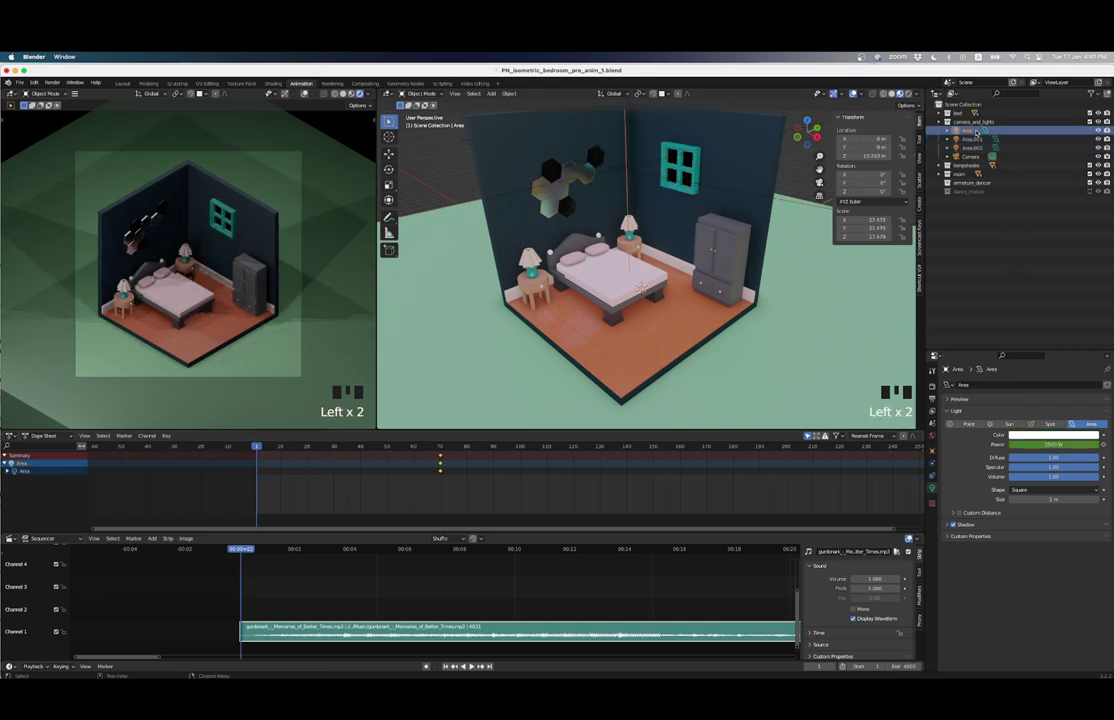
click(967, 131)
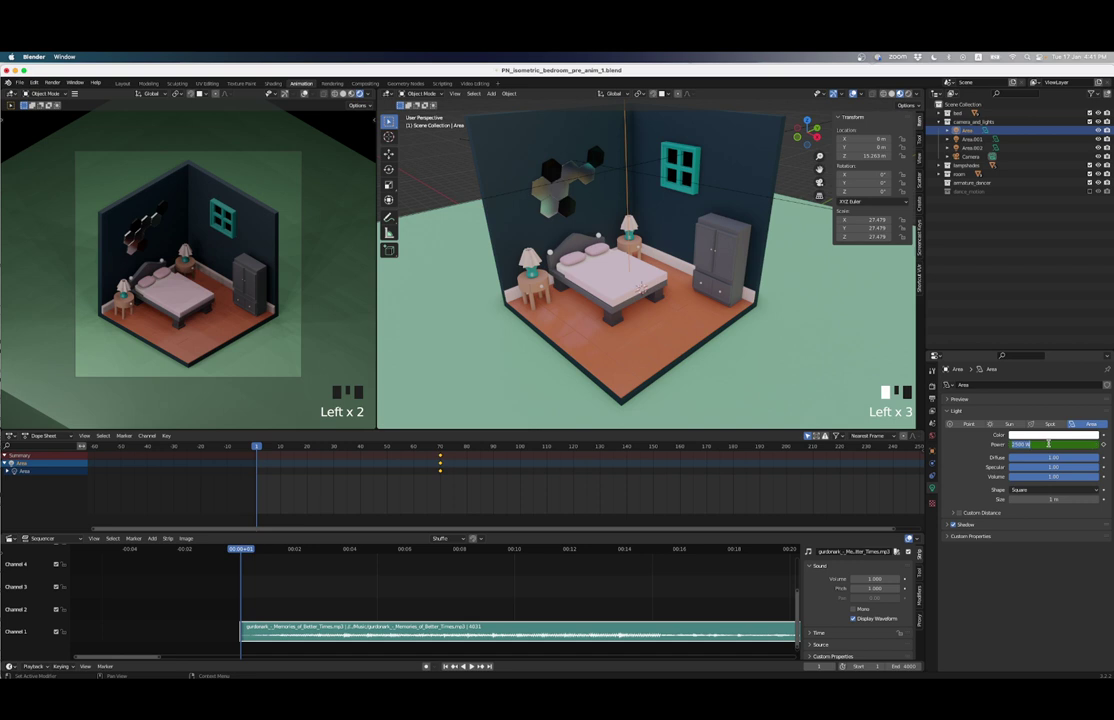
drag(1080, 444, 1061, 440)
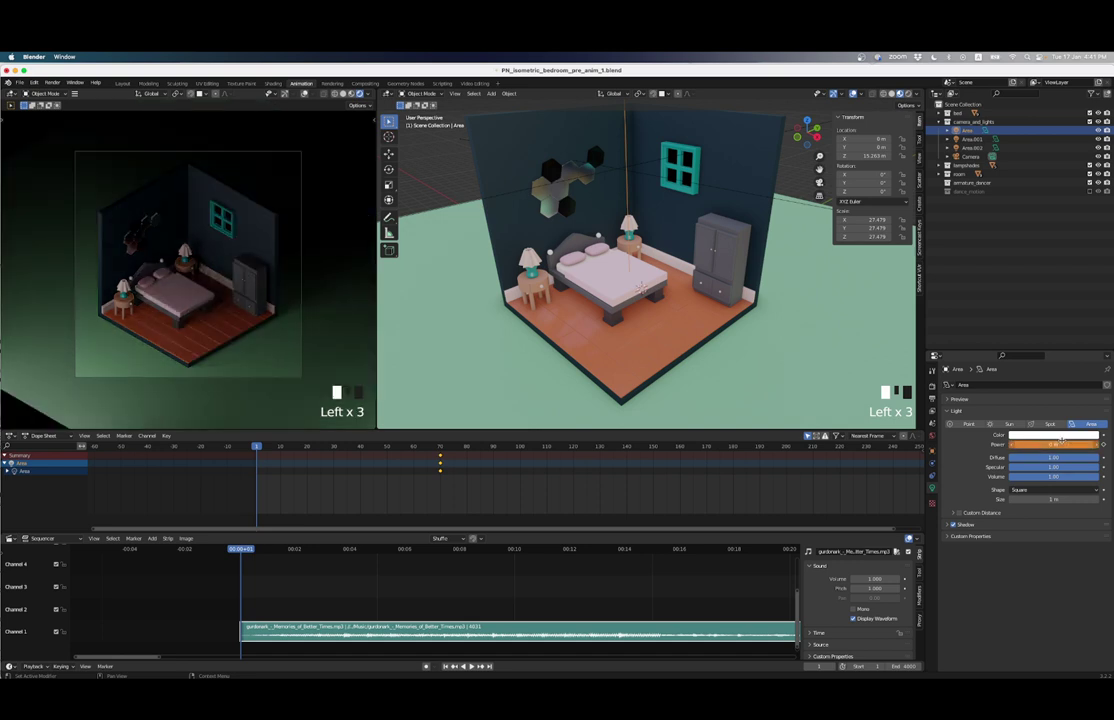
Step: Set the Power of the Area.001 and Area.002 lights to 0 W at frame 1, keyframing Area.002's Power
click(971, 139)
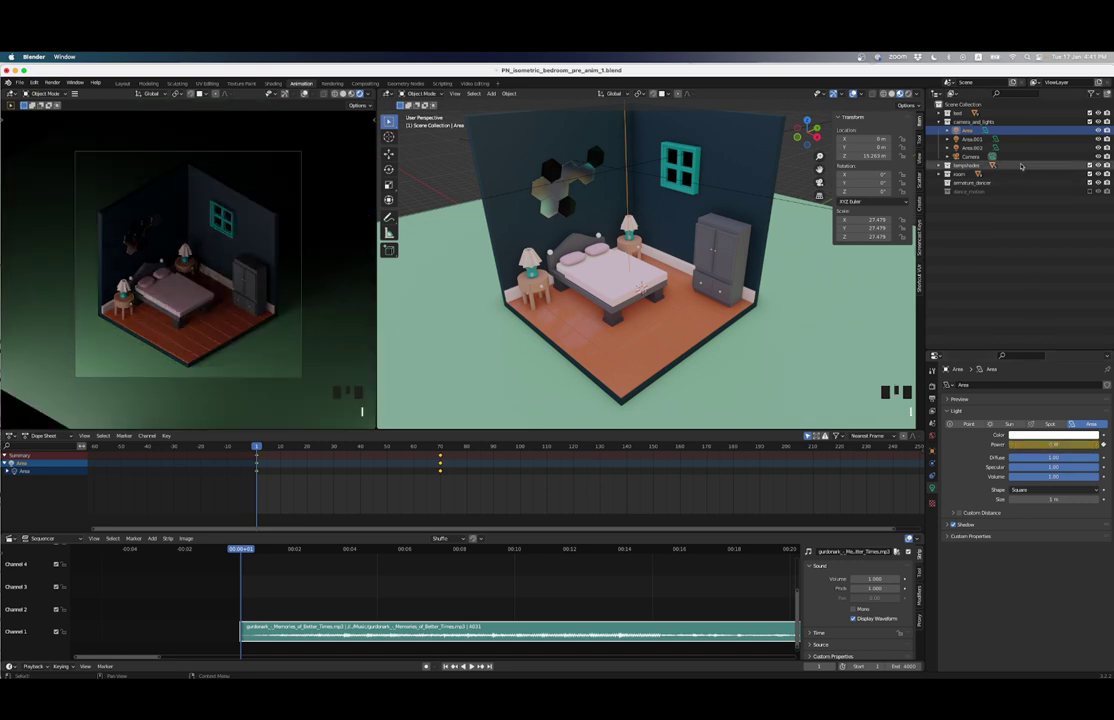
double_click(1047, 442)
key(Return)
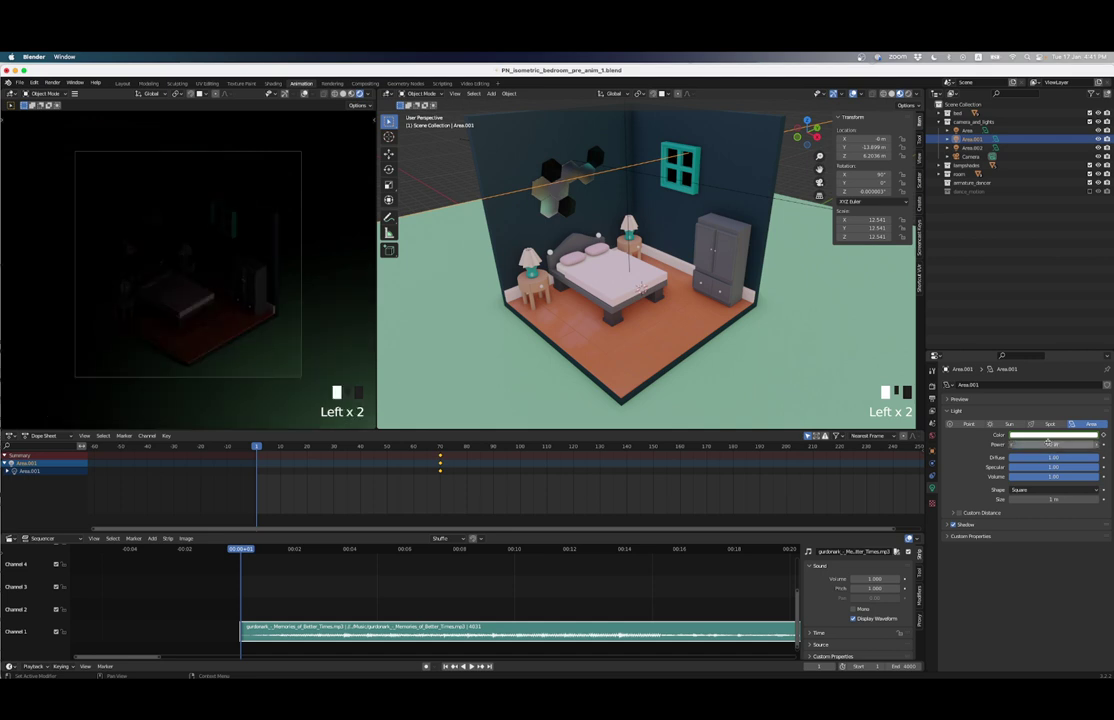
click(971, 147)
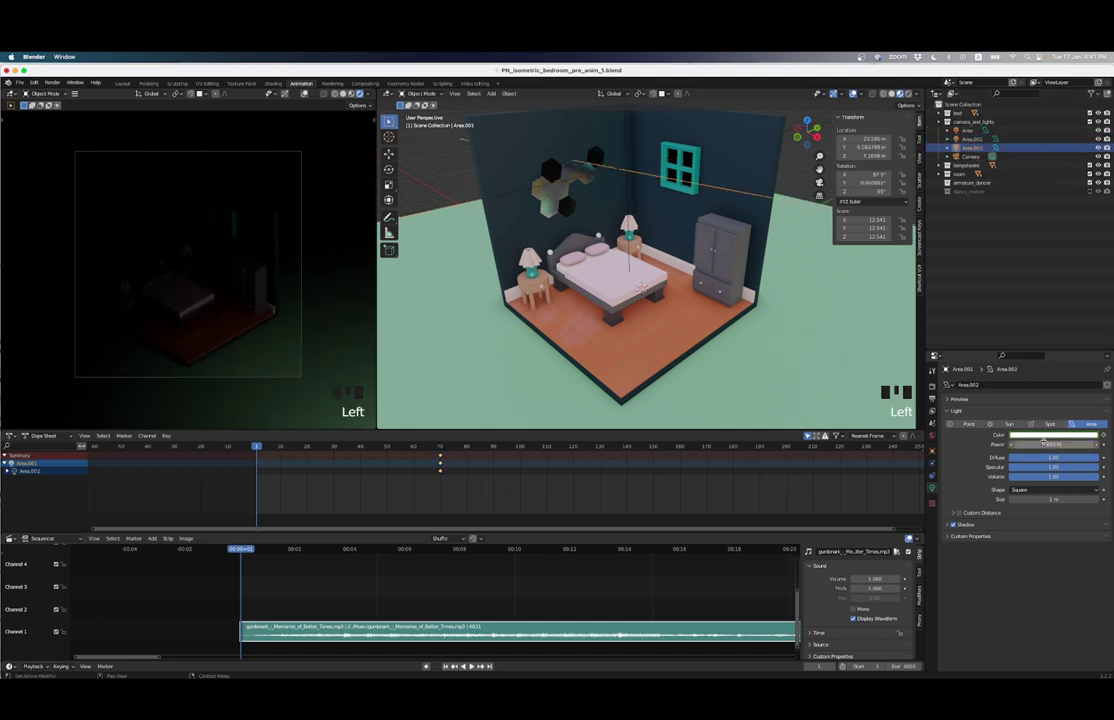
double_click(1043, 443)
text(0)
key(Return)
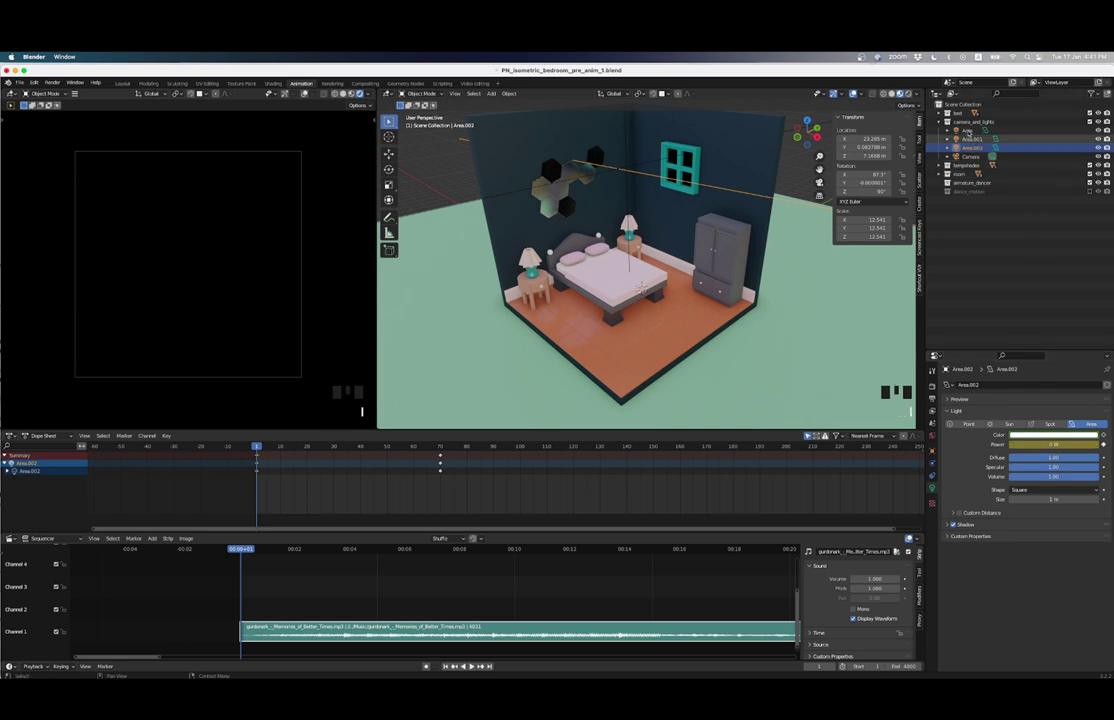
Step: Review the keyframes of the three area lights and play the animation from frame 1 to check the fade-in
click(970, 139)
click(970, 147)
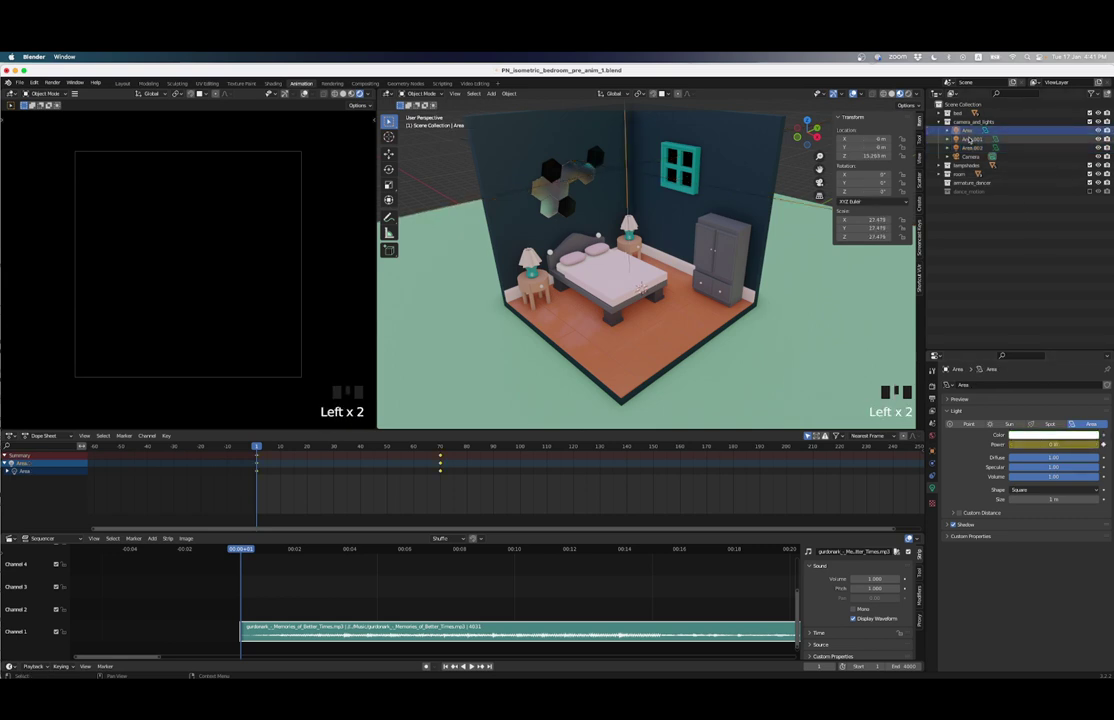
click(970, 139)
click(970, 147)
click(970, 147)
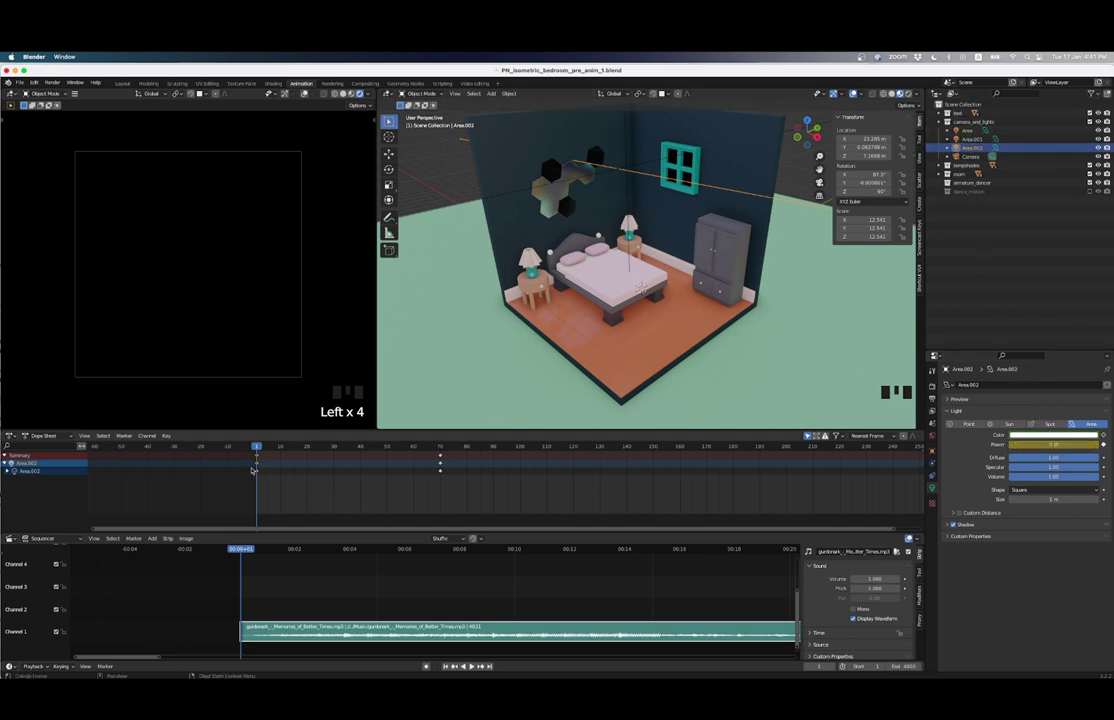
key(space)
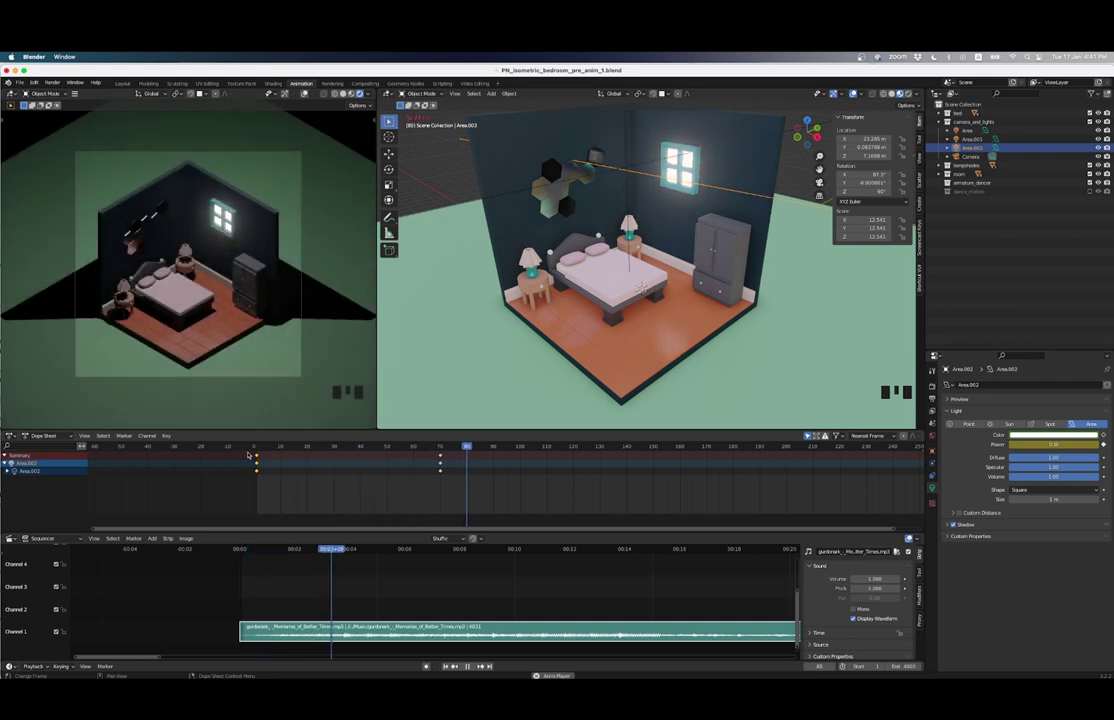
key(space)
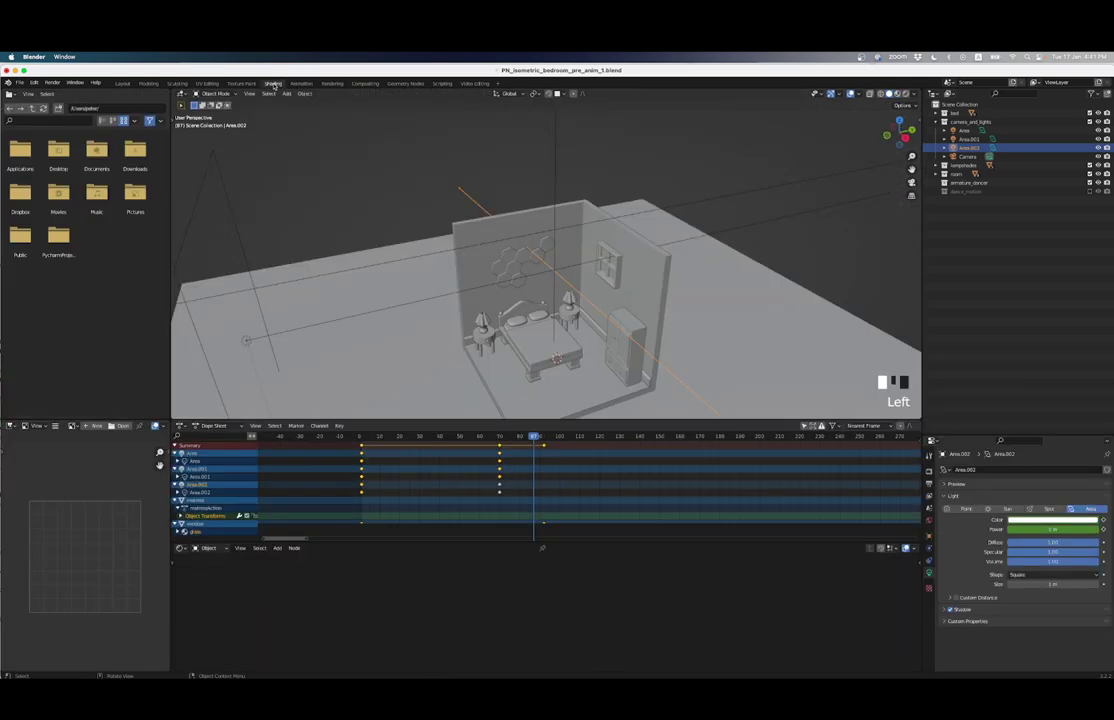
Step: Switch to the Shading workspace with rendered viewport shading and select the window to show its glass material's Emission node
click(272, 83)
scroll(598, 308, up, 4)
mouse_move(620, 331)
shift+middle_down()
mouse_move(567, 264)
mouse_move(669, 216)
mouse_move(659, 221)
mouse_move(642, 187)
shift+middle_up()
key(z)
click(572, 186)
click(650, 195)
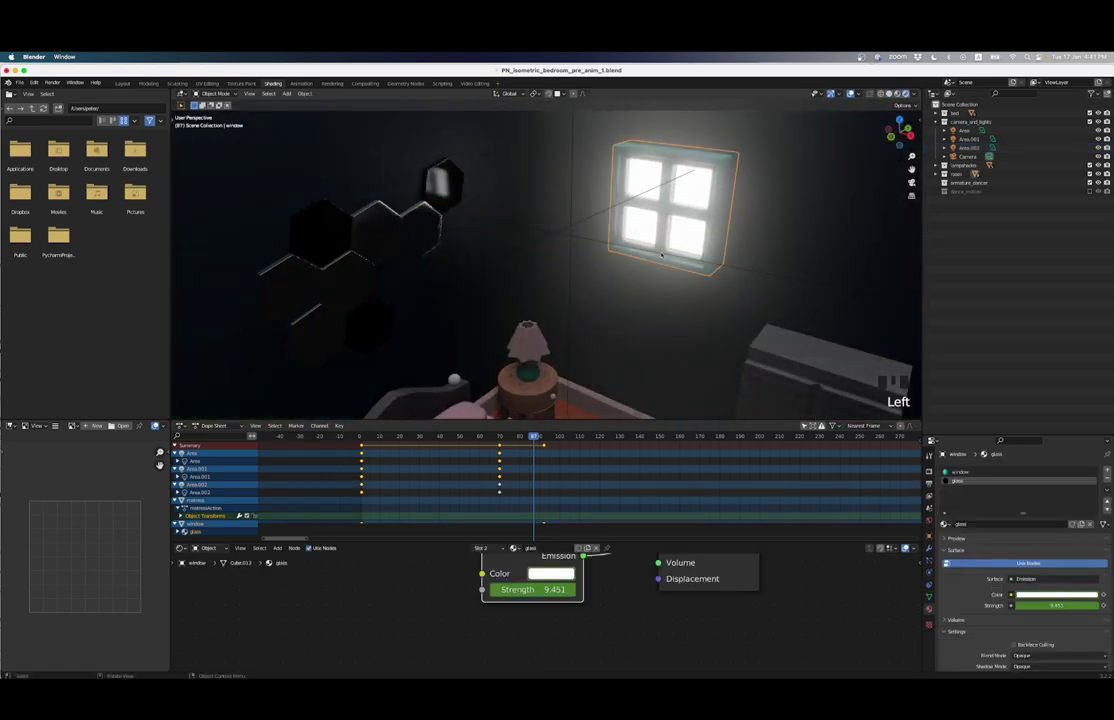
scroll(599, 599, up, 5)
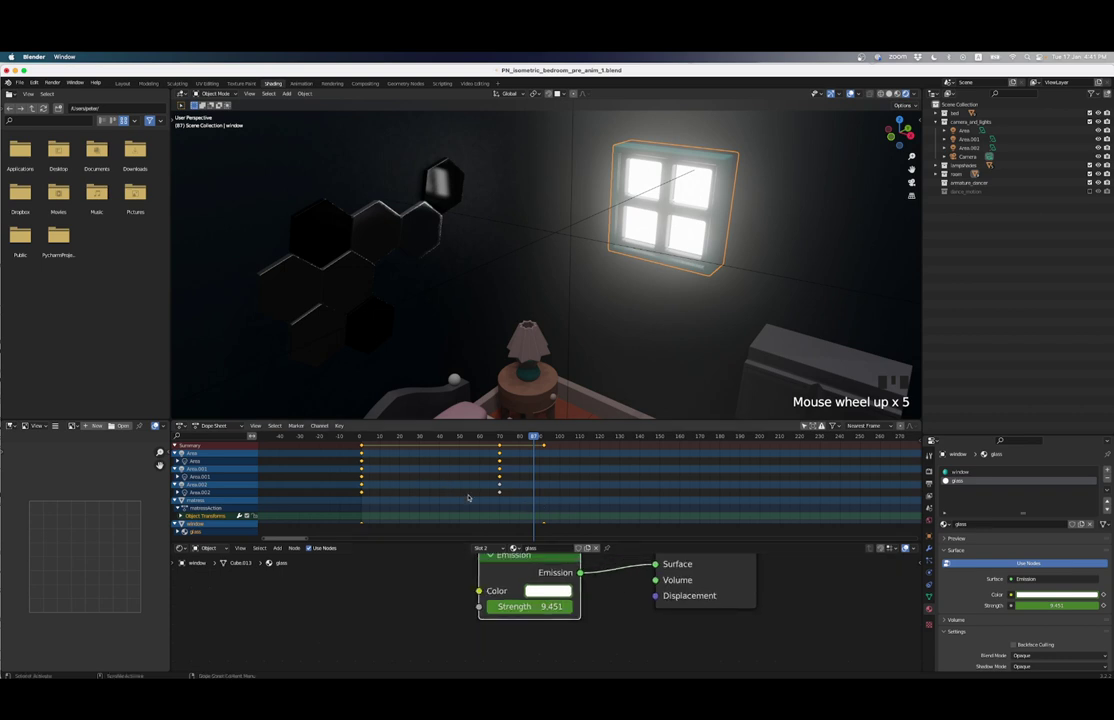
Step: Delete the Color keyframe of the glass material's Emission node at frame 92, and return to frame 1
drag(522, 437, 415, 437)
key(shift+Left)
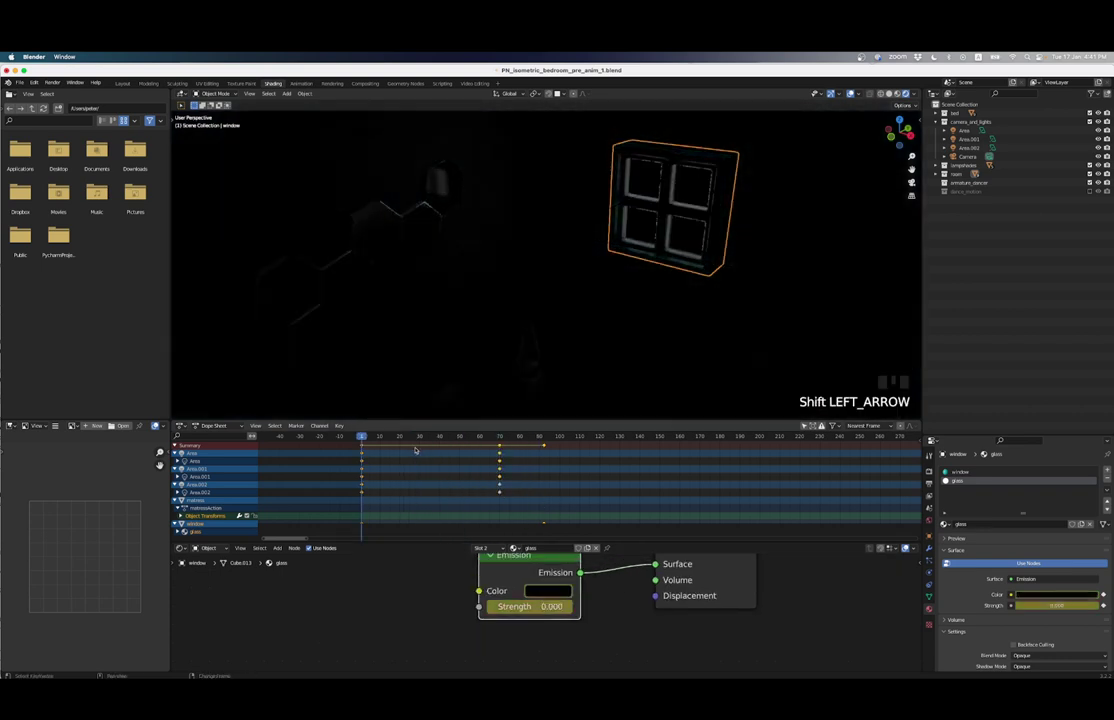
key(shift+Right)
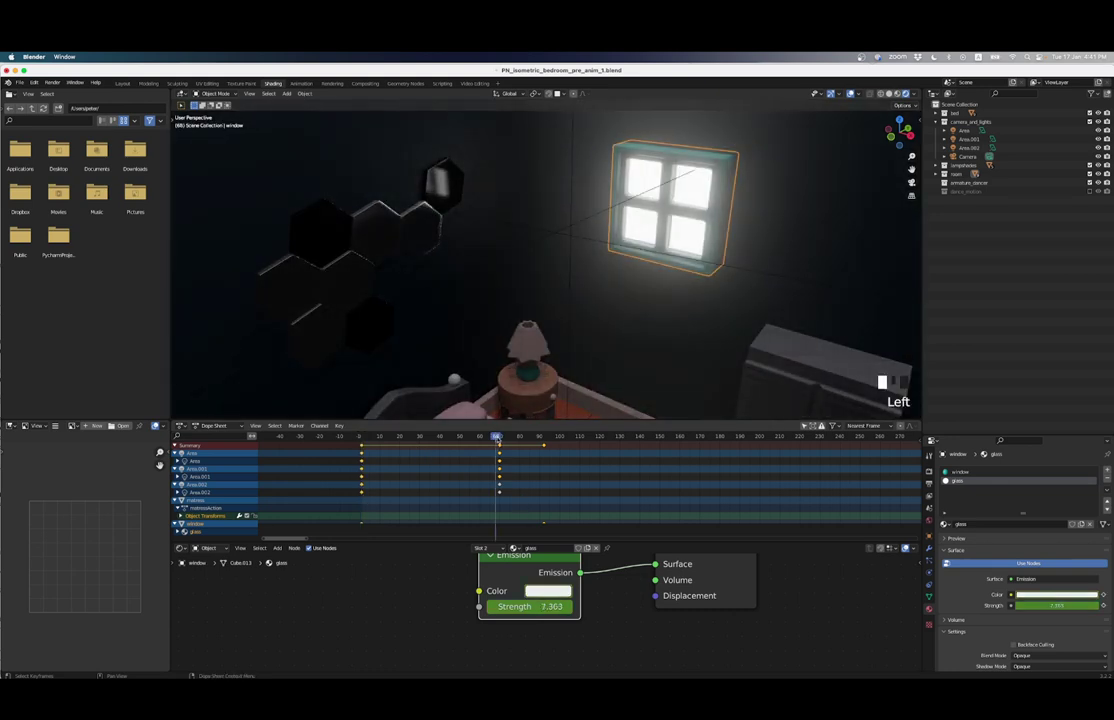
key(Up)
right_click(515, 580)
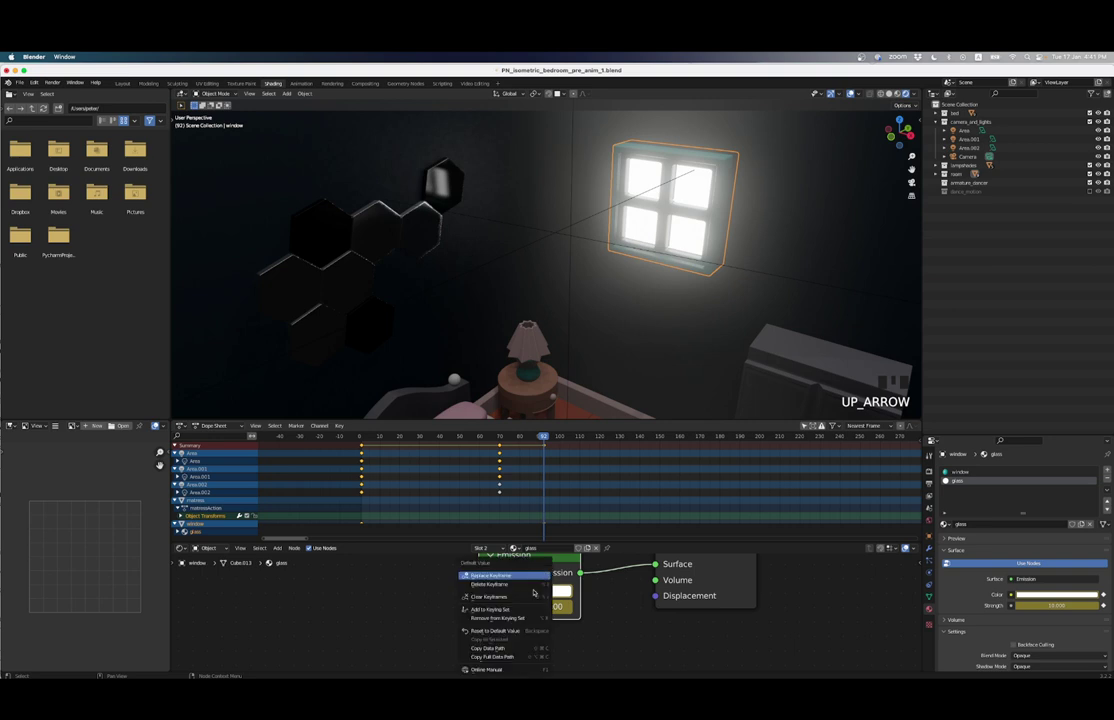
key(Down)
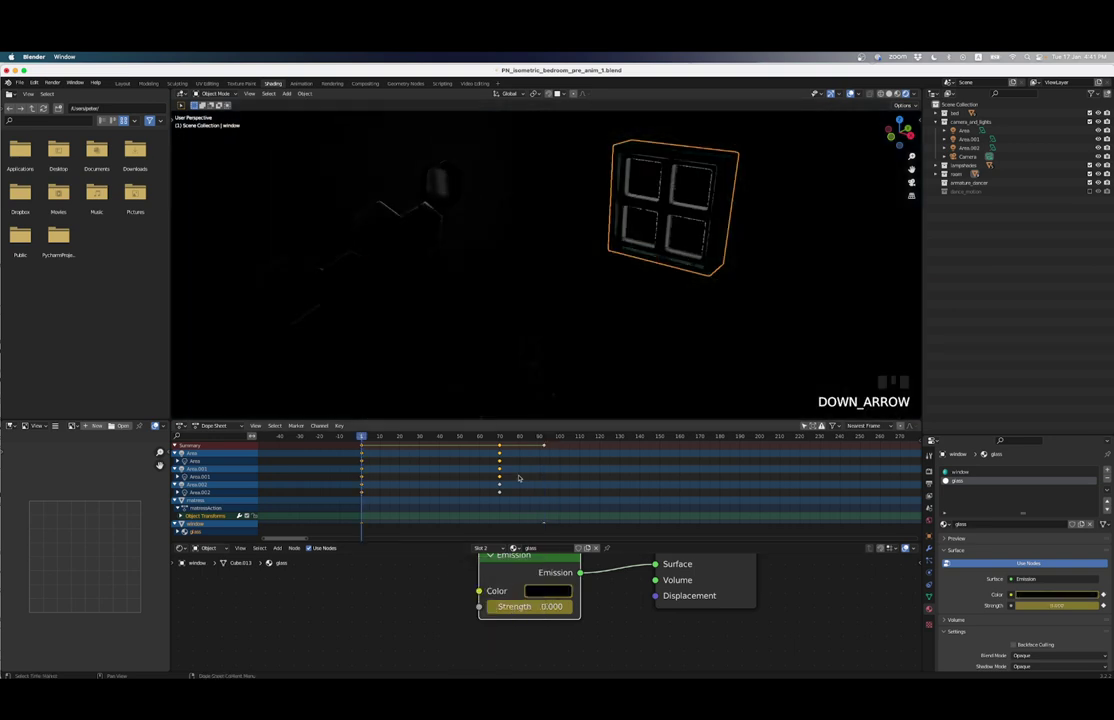
Step: Delete the Strength keyframe of the glass material's Emission node at frame 92
double_click(497, 437)
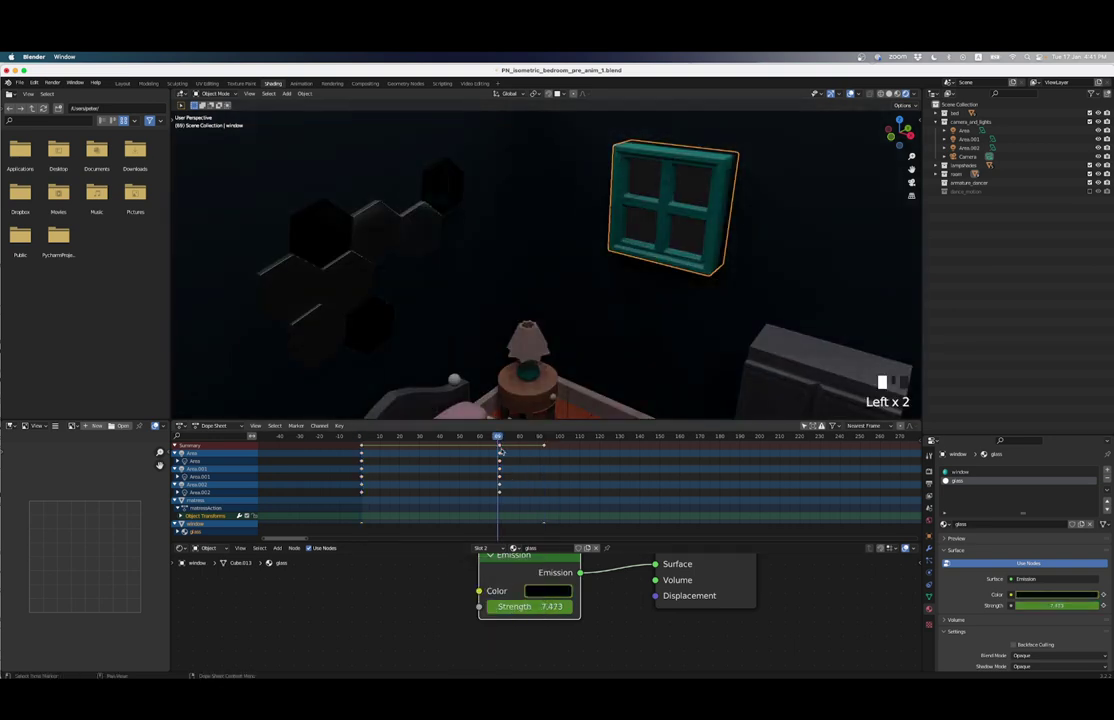
key(Up)
click(499, 438)
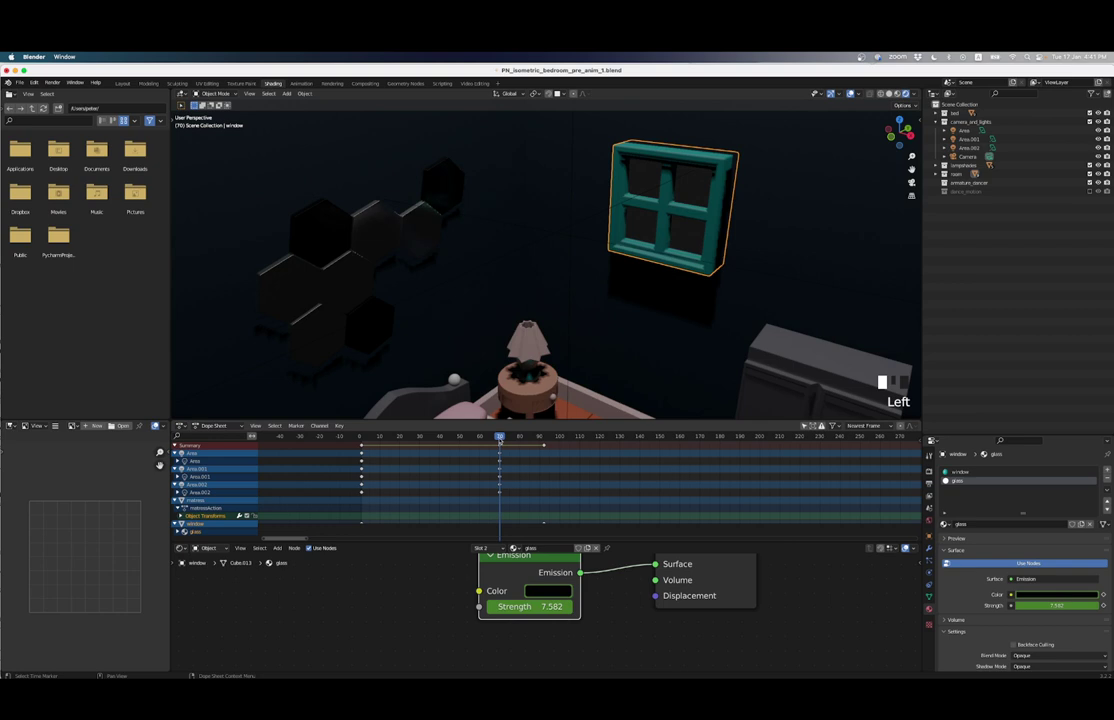
drag(499, 441, 528, 444)
key(Up)
right_click(530, 606)
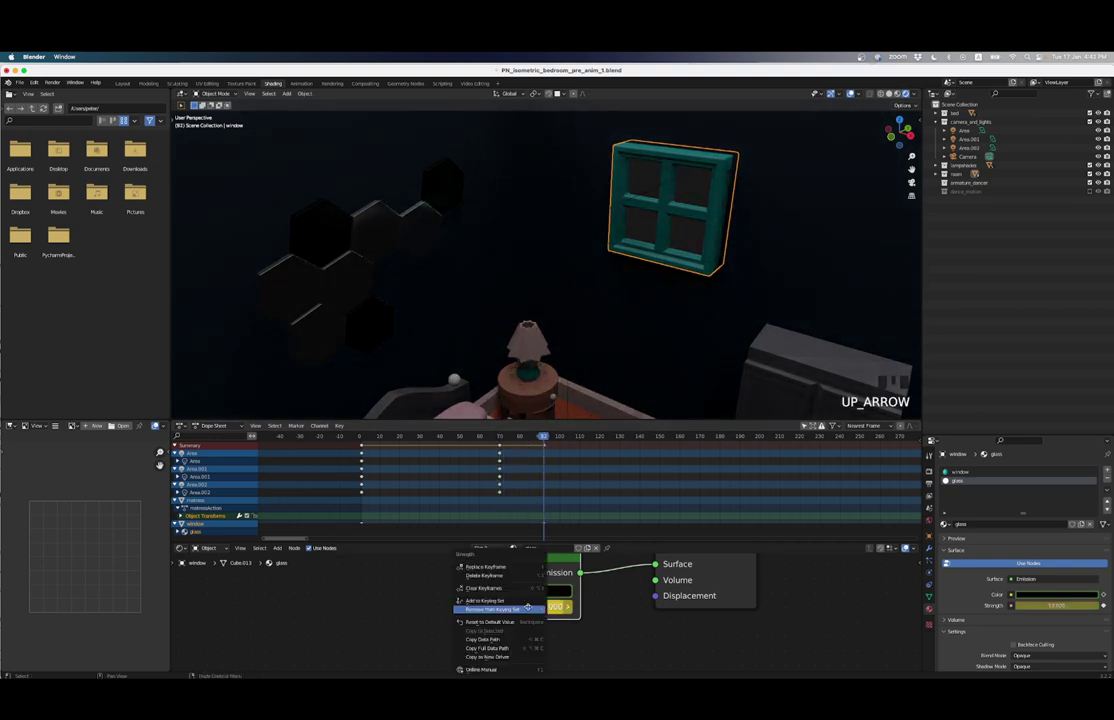
right_click(517, 576)
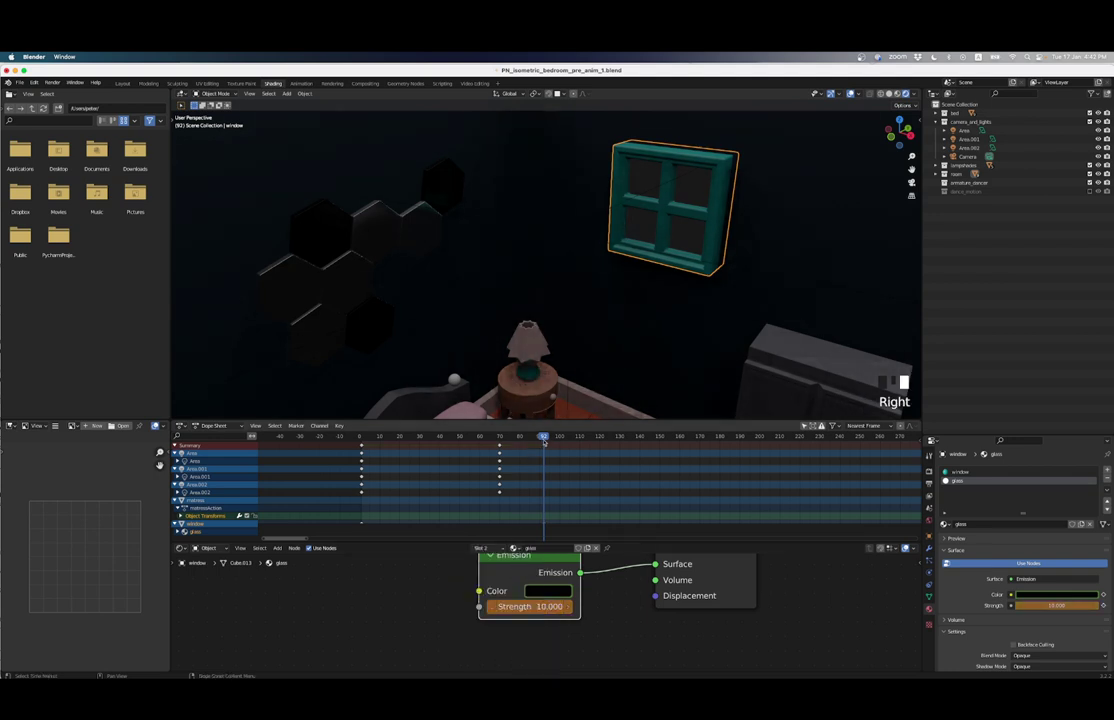
Step: Delete the glass Emission node's Strength and Color keyframes at frame 1
drag(543, 440, 364, 449)
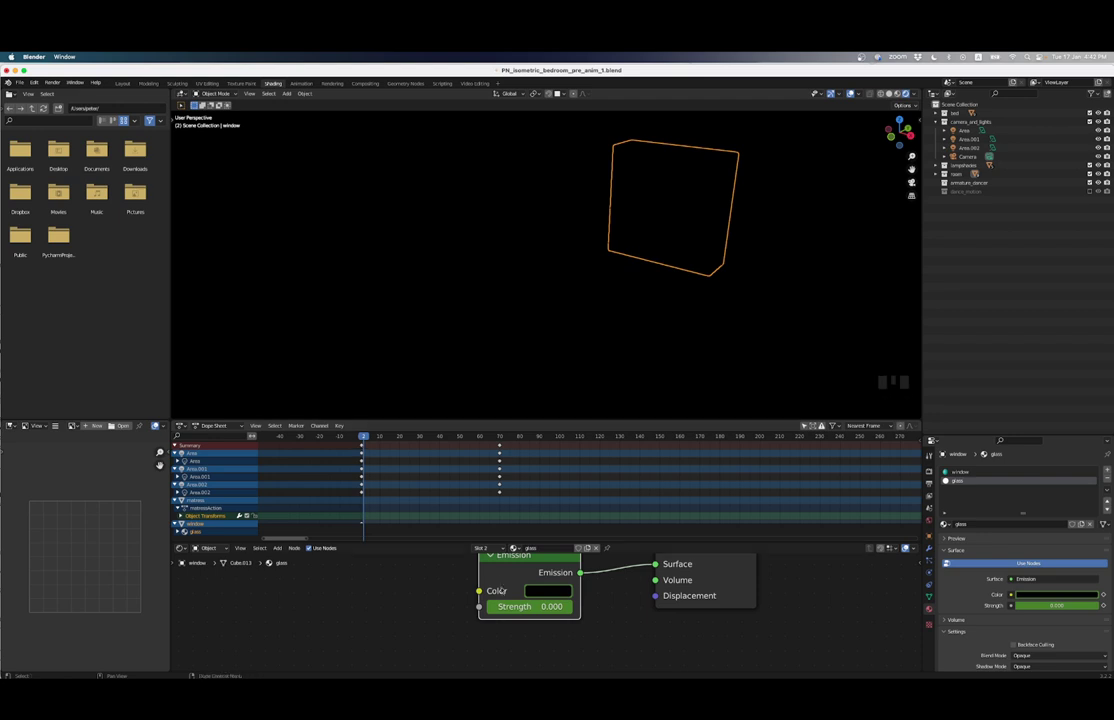
key(shift+Left)
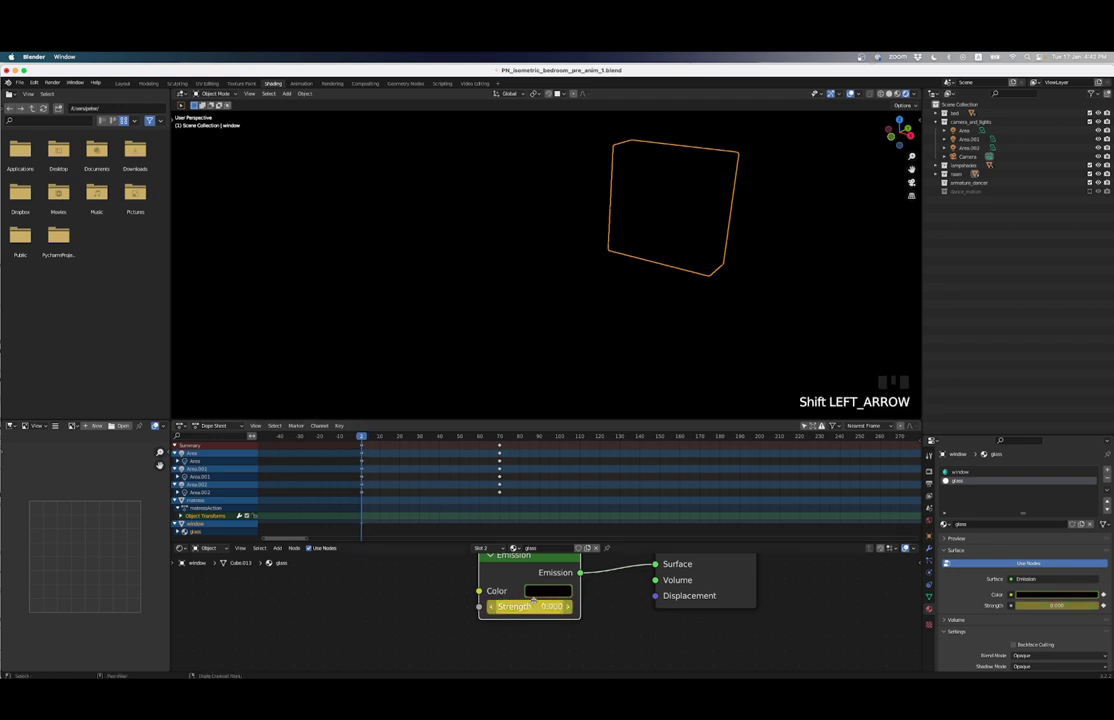
right_click(527, 606)
click(527, 588)
key(Right)
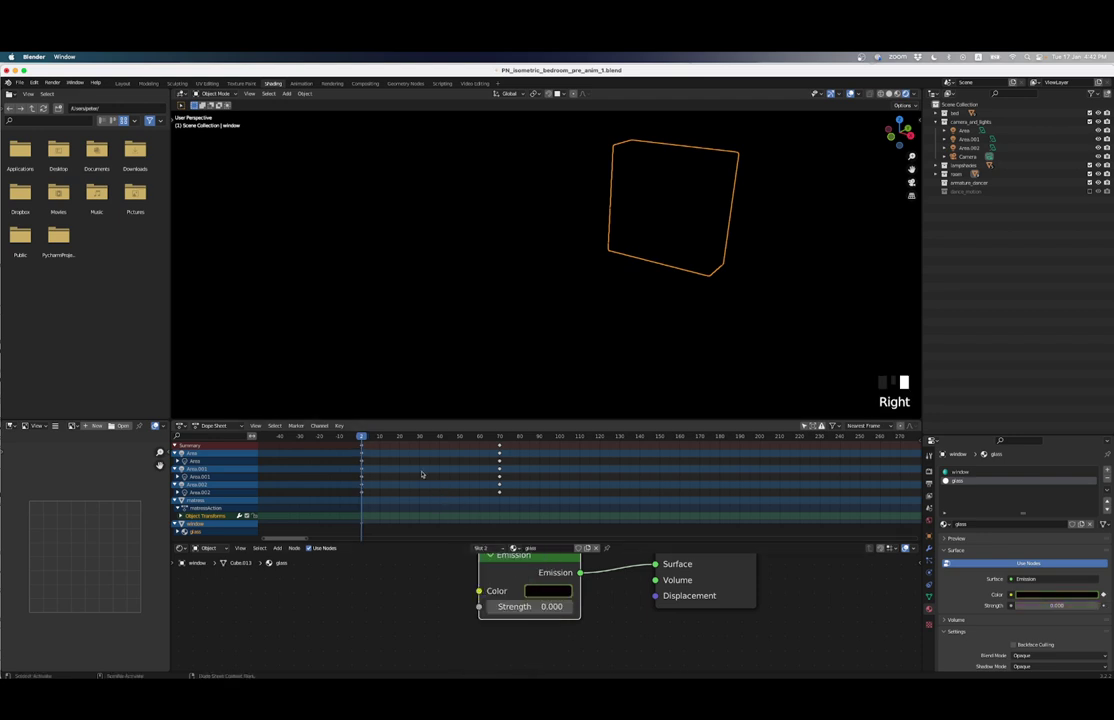
right_click(554, 594)
key(Right)
Step: Set the glass Emission Color to near-white F3F3F3 and its Strength to 10
click(553, 592)
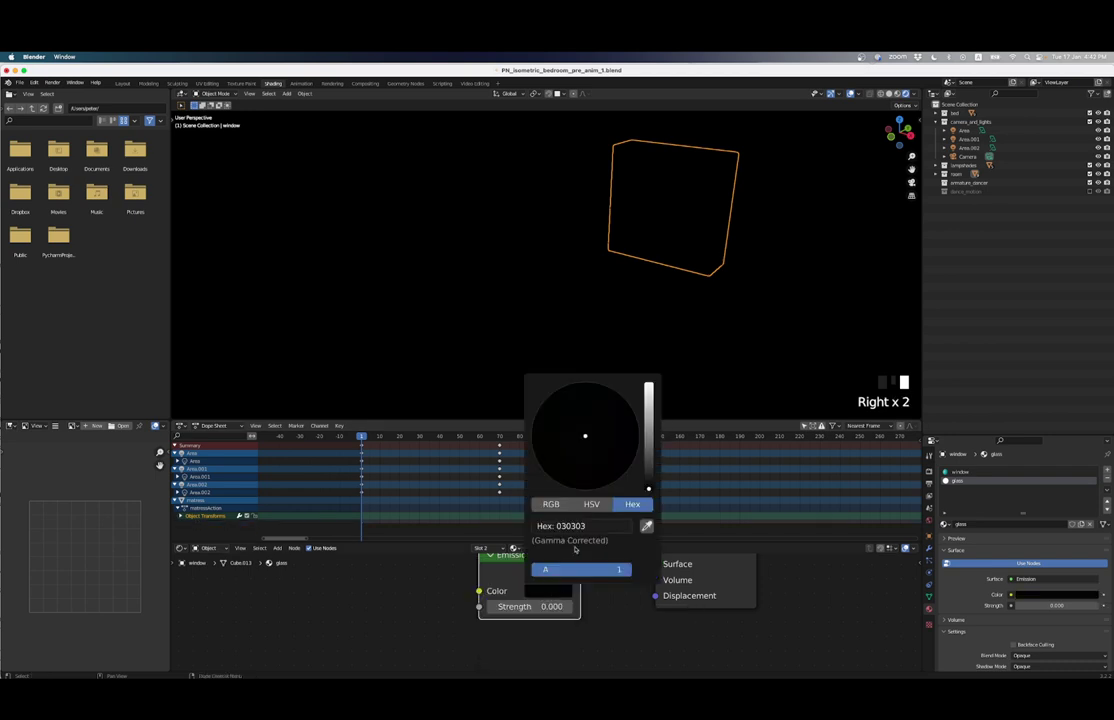
drag(651, 428, 649, 386)
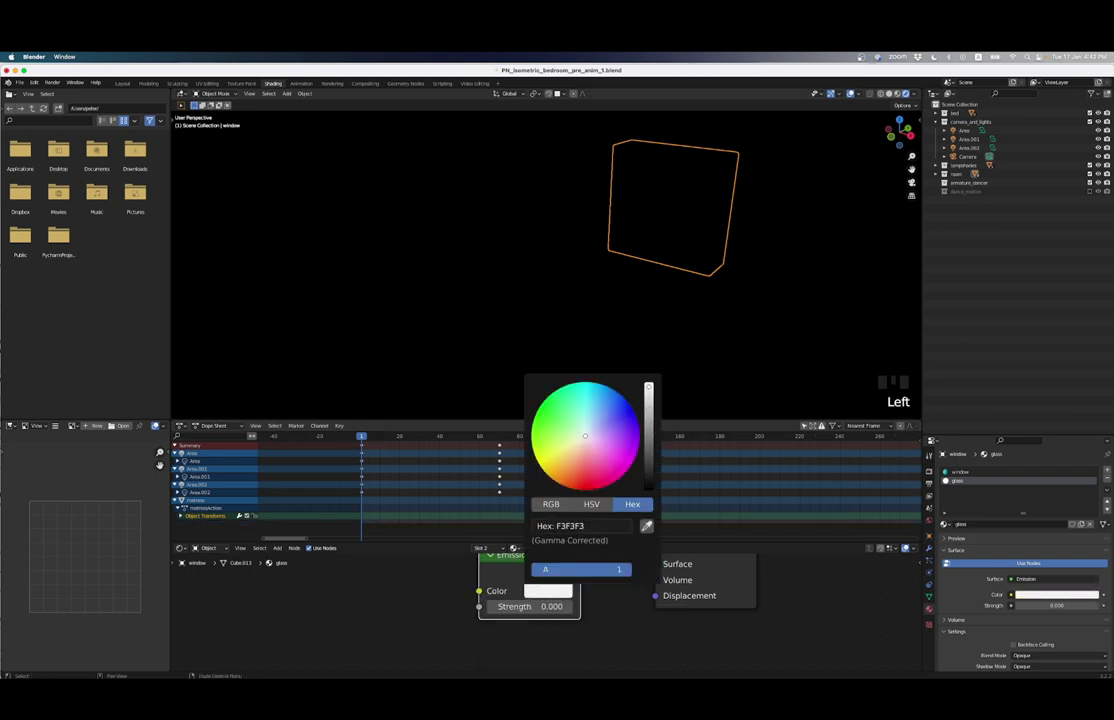
double_click(540, 605)
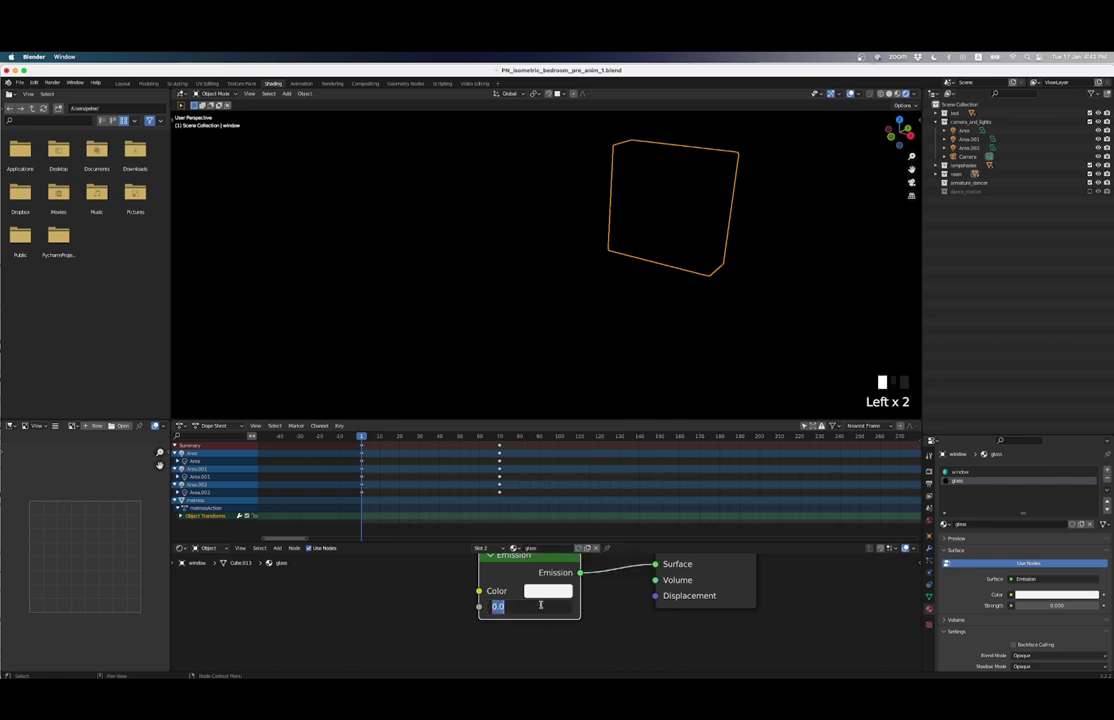
text(10)
key(Return)
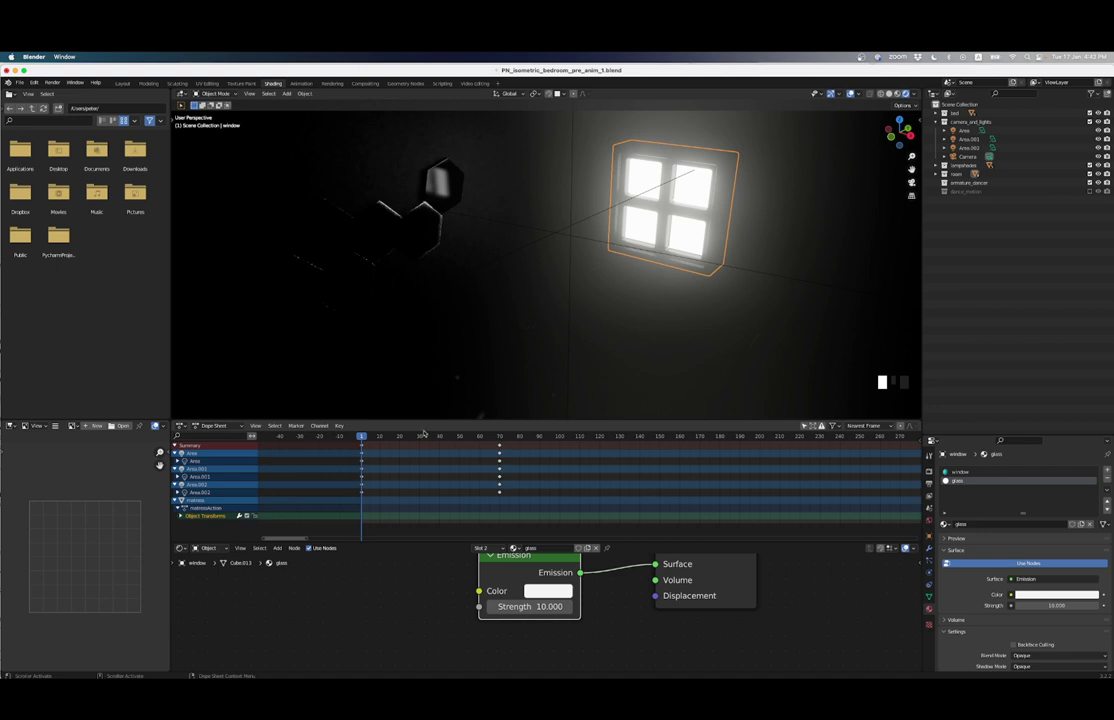
Step: Insert keyframes for the glass Emission Color and Strength at frame 70
drag(424, 433, 500, 441)
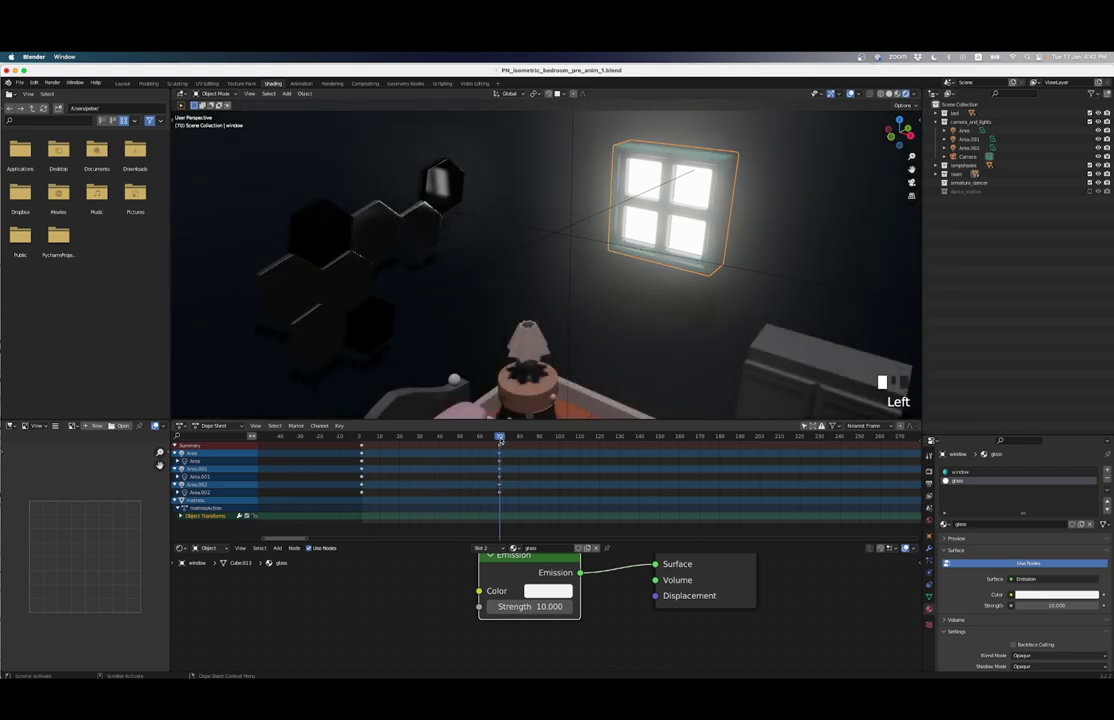
click(542, 591)
click(542, 591)
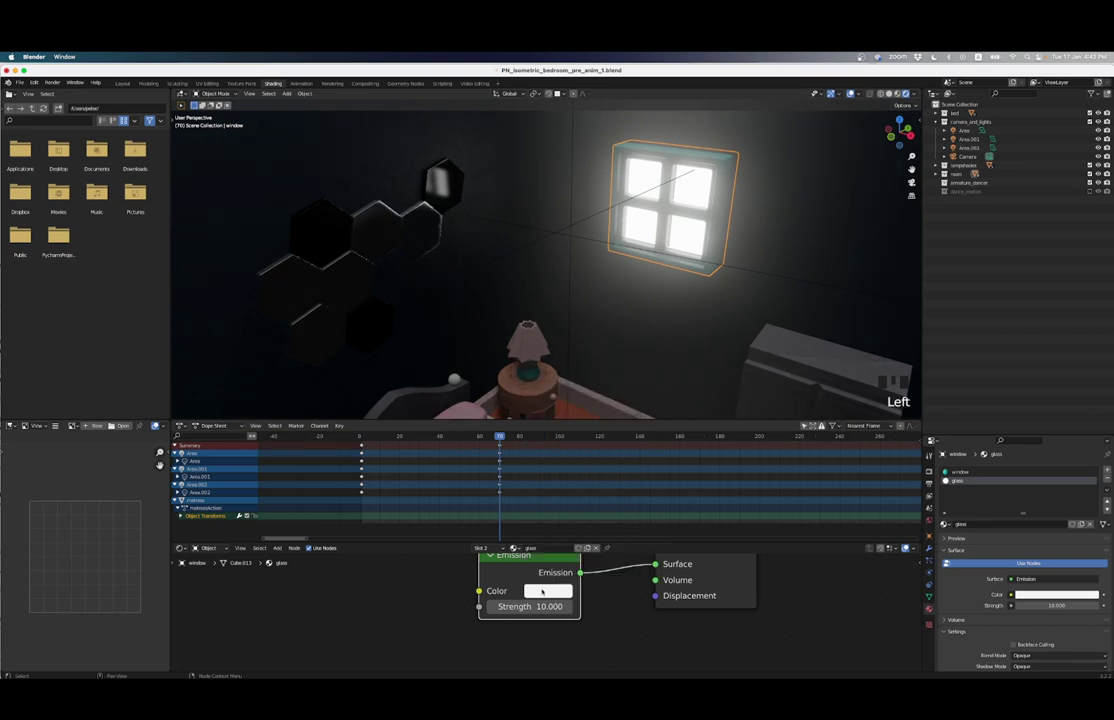
key(i)
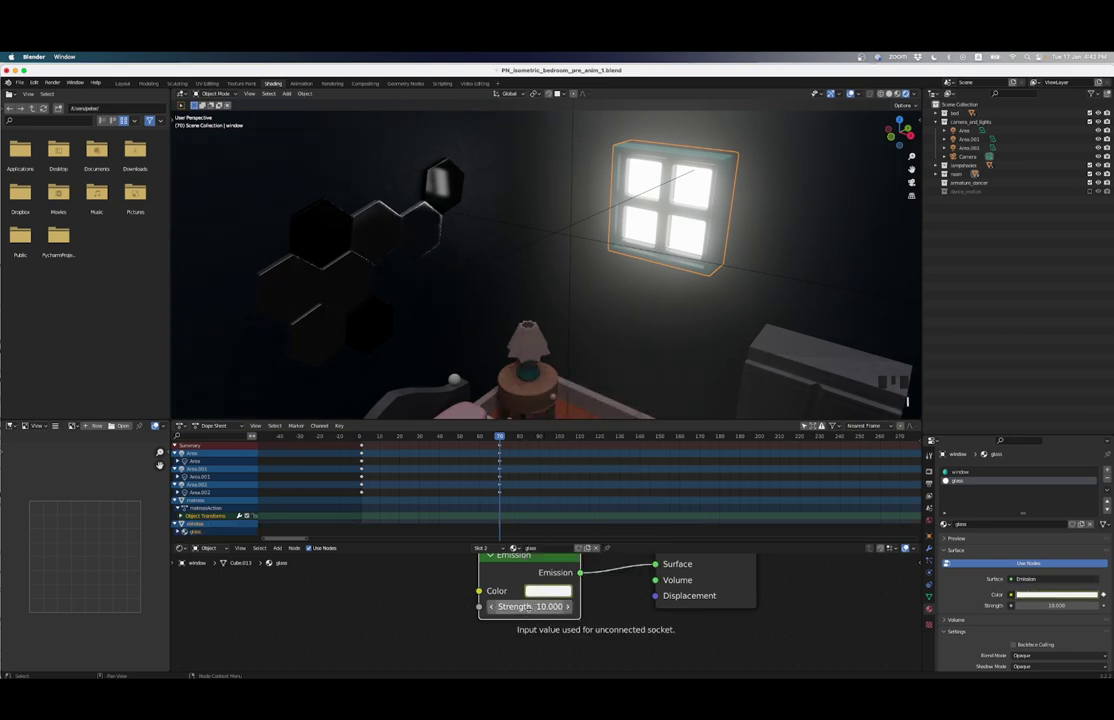
key(i)
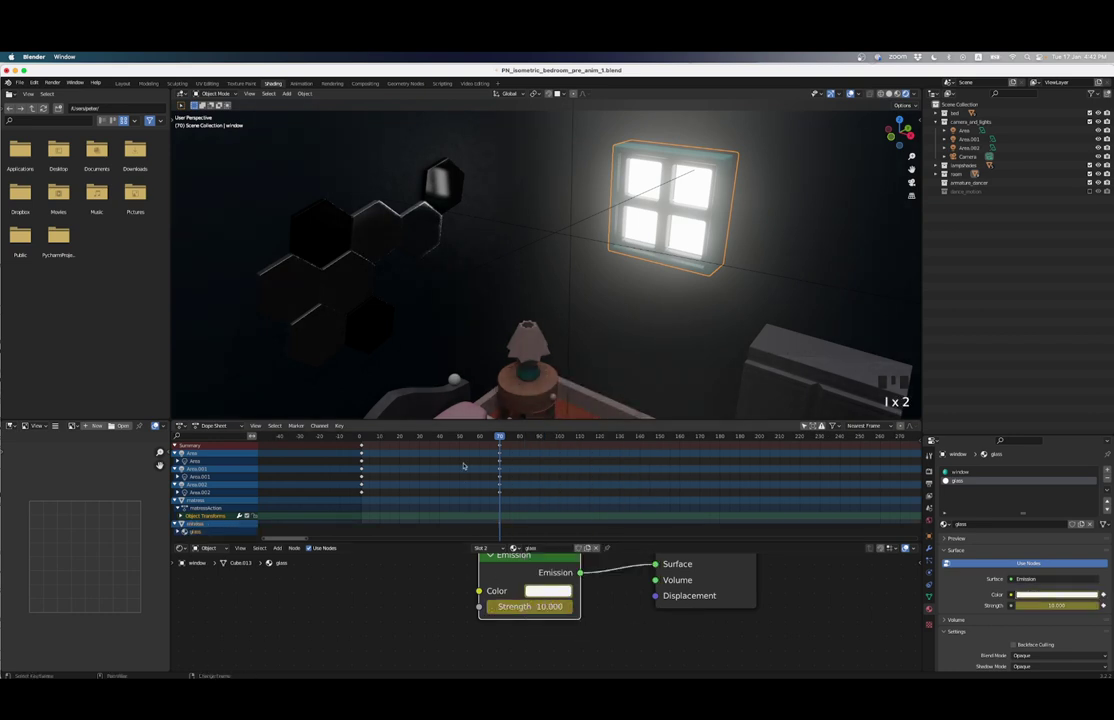
Step: Set the glass Emission Strength to 0 at frame 1 and keyframe it
key(shift+Left)
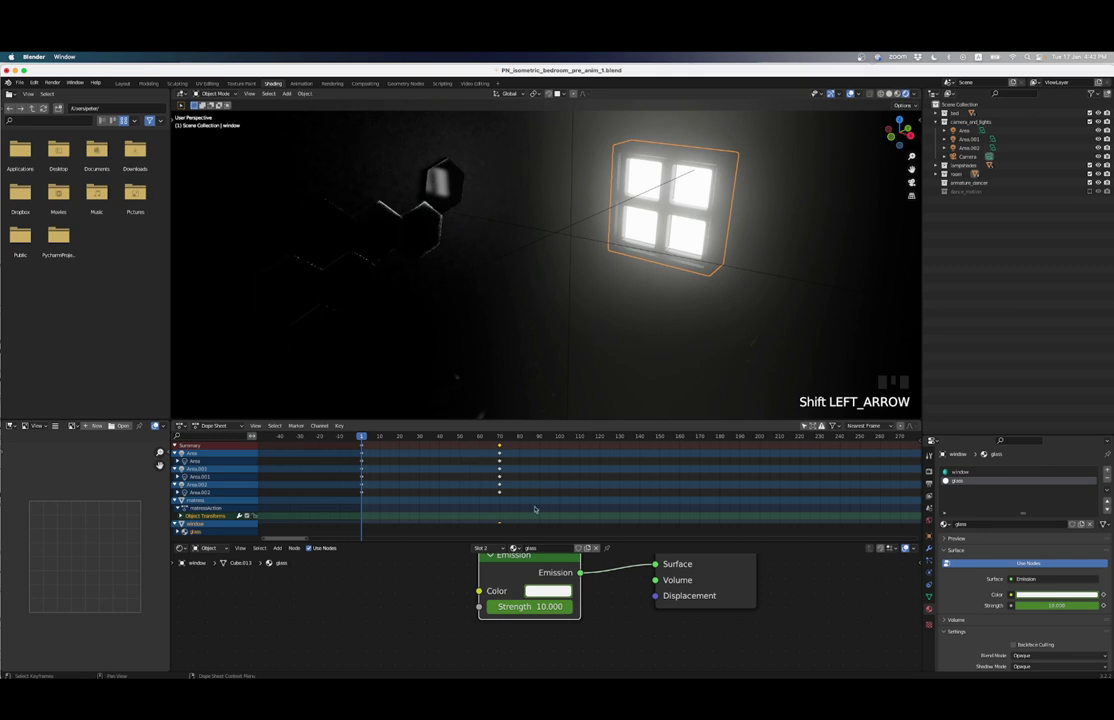
click(525, 607)
text(0)
click(525, 610)
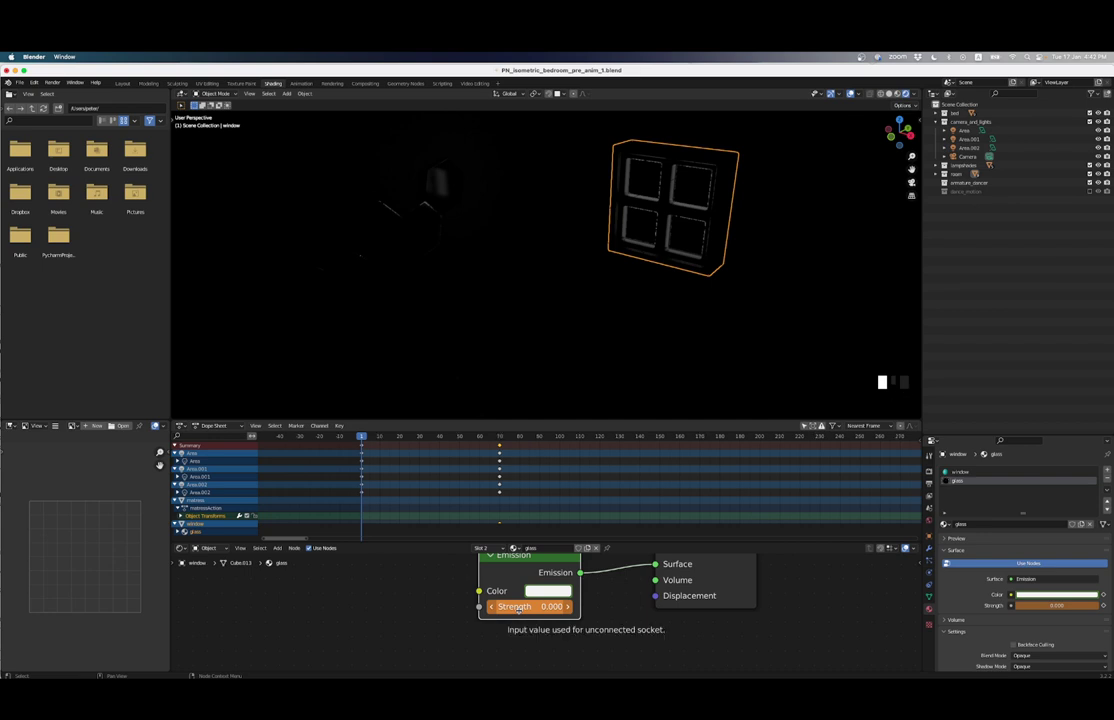
key(i)
drag(363, 439, 403, 443)
key(shift+Left)
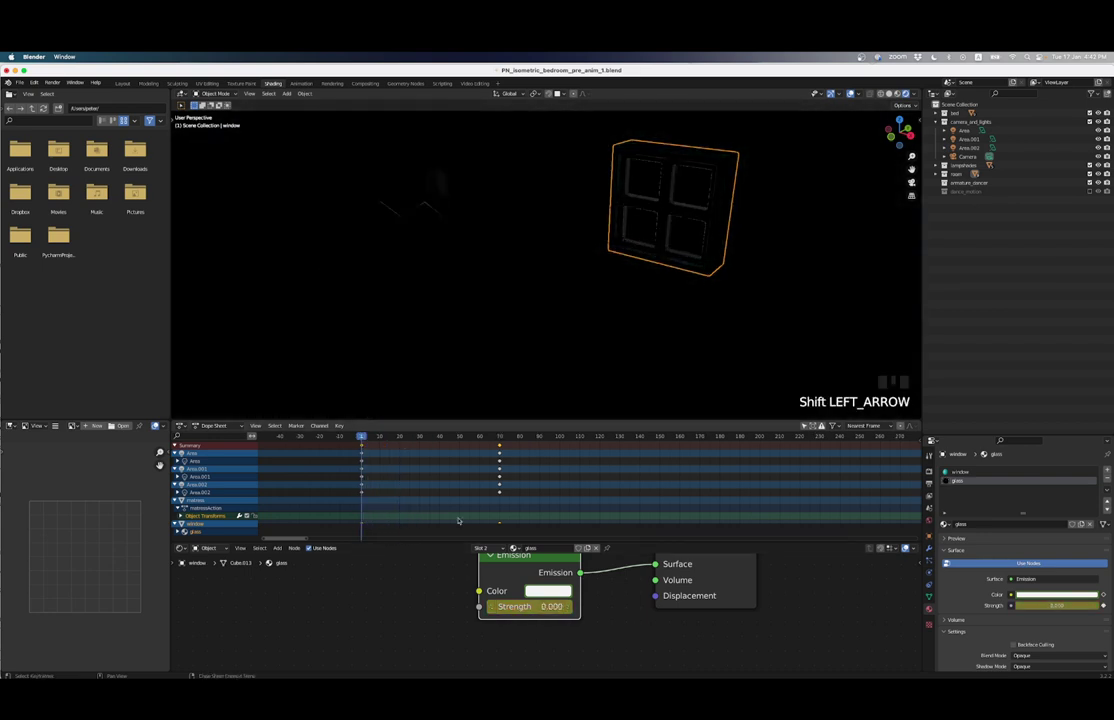
Step: Darken the glass Emission Color to black at frame 1 and keyframe it
click(548, 591)
key(Left)
scroll(576, 516, down, 2)
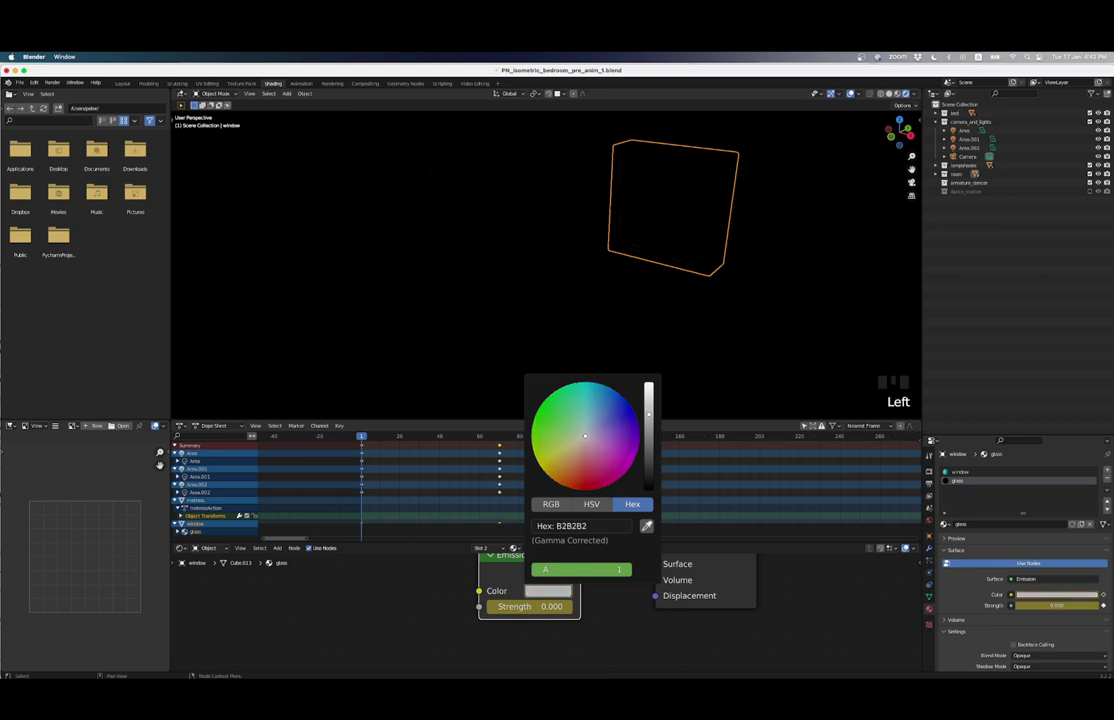
scroll(576, 516, up, 3)
scroll(576, 516, down, 6)
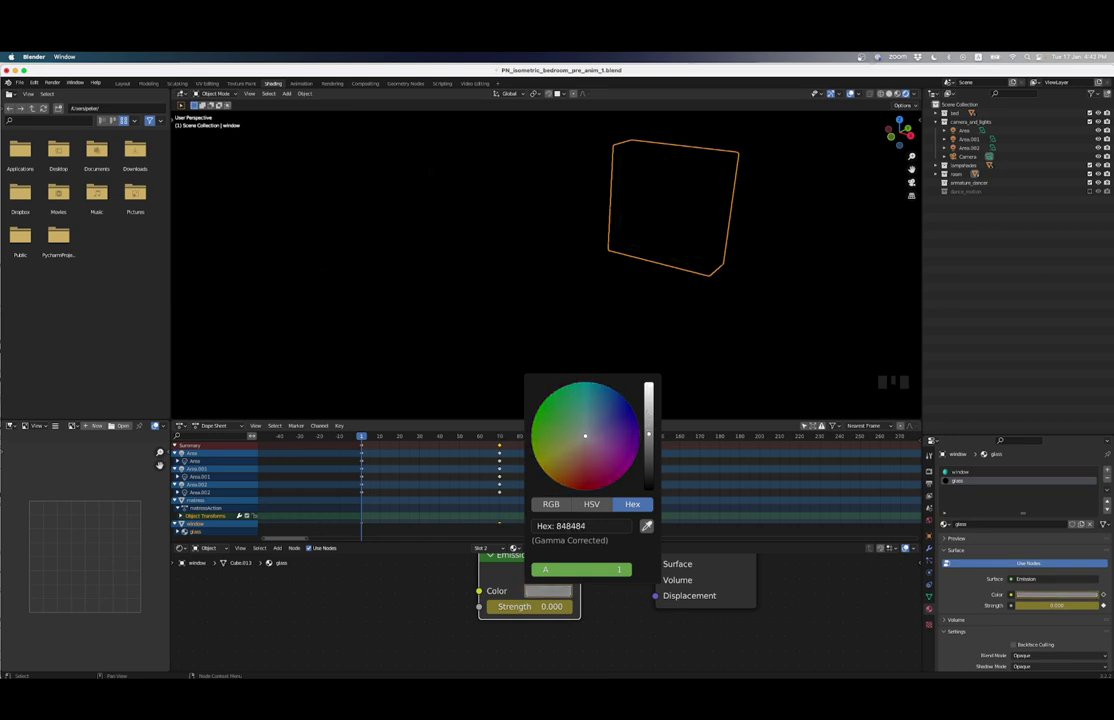
scroll(576, 516, down, 3)
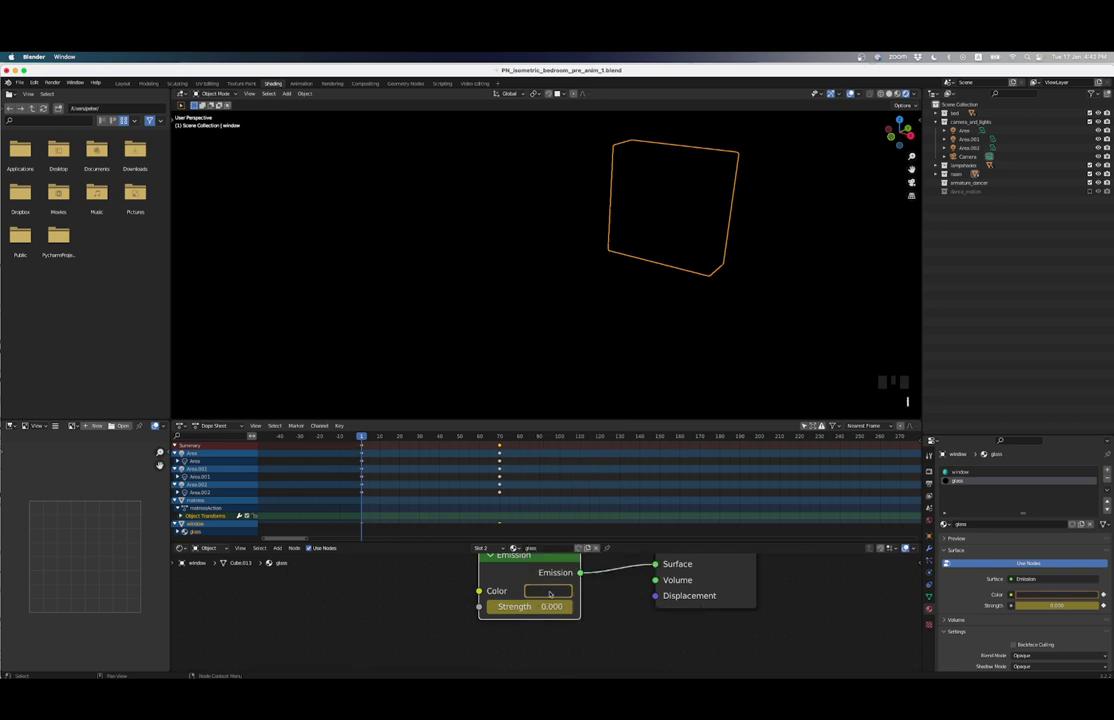
Step: Play the animation to check the window glow's fade-in against the area light keyframes
key(space)
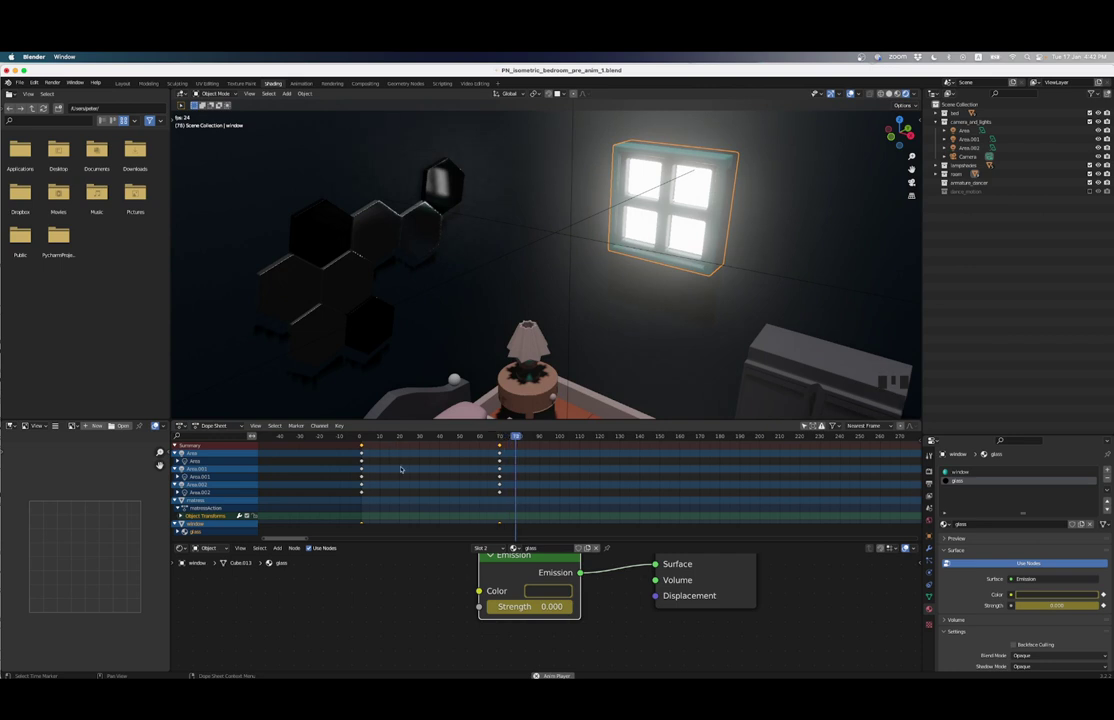
scroll(427, 471, down, 3)
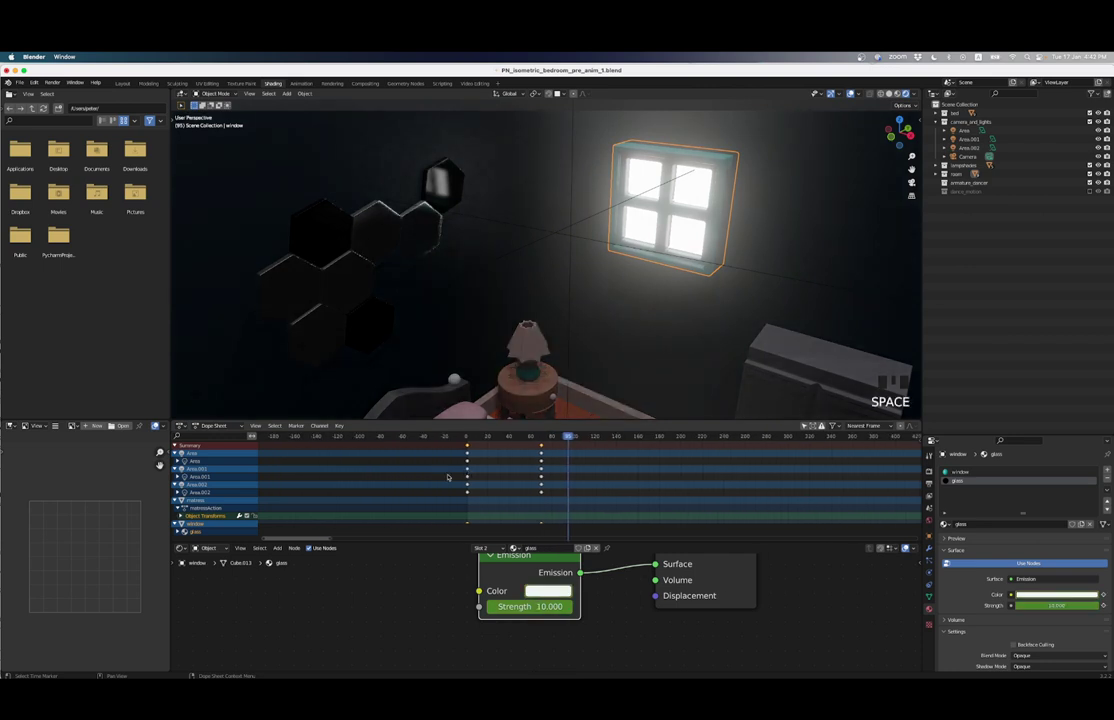
scroll(447, 479, up, 2)
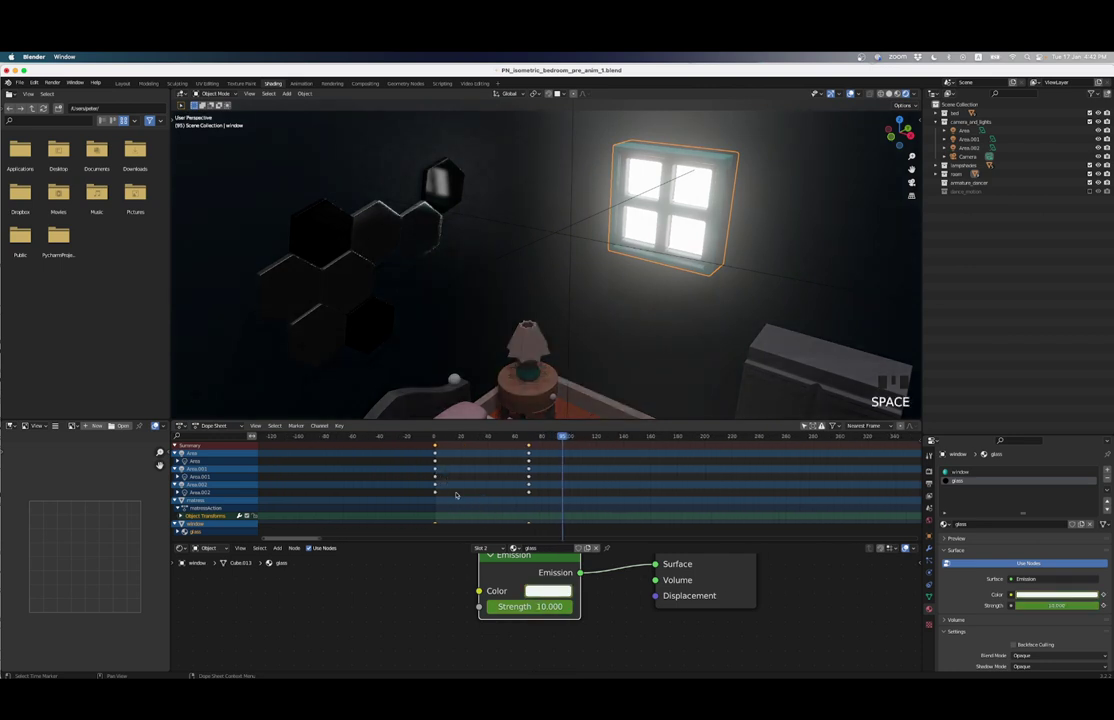
scroll(456, 494, down, 1)
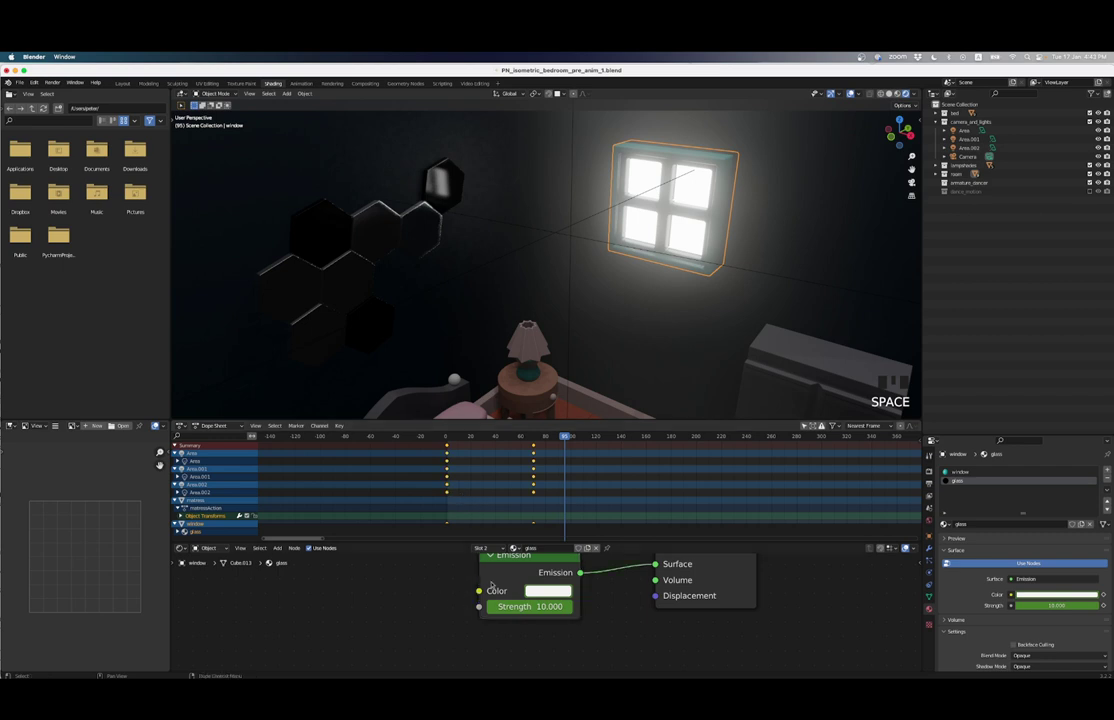
Step: Select the room walls and switch to the Animation workspace
double_click(479, 518)
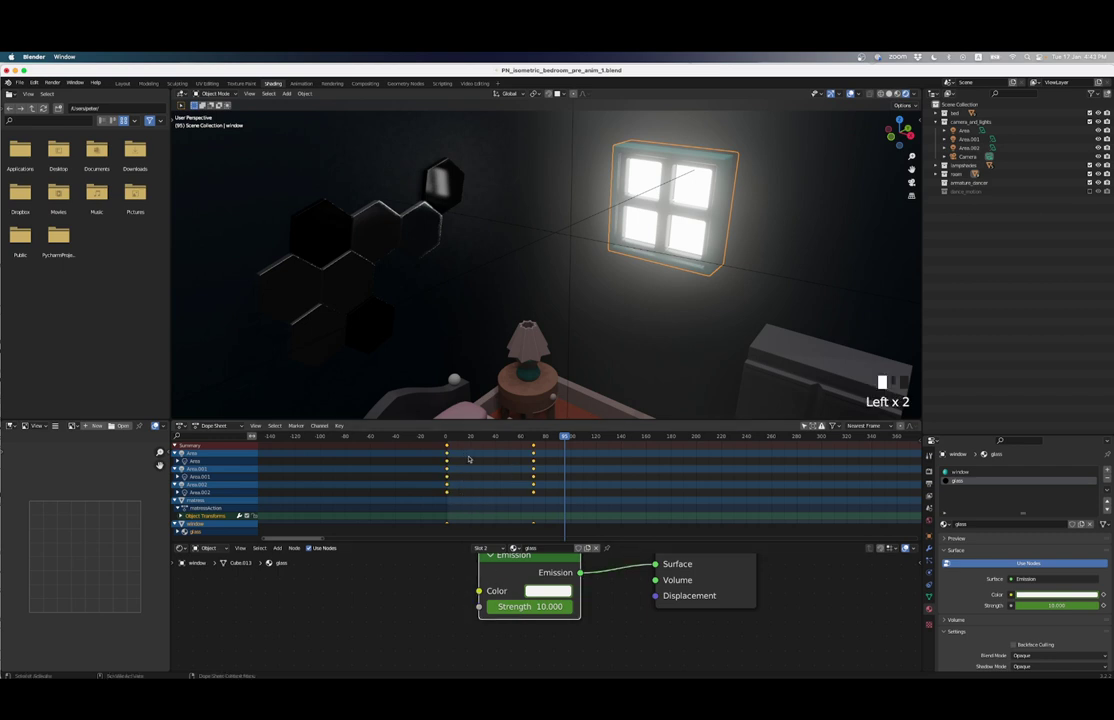
click(456, 258)
click(300, 83)
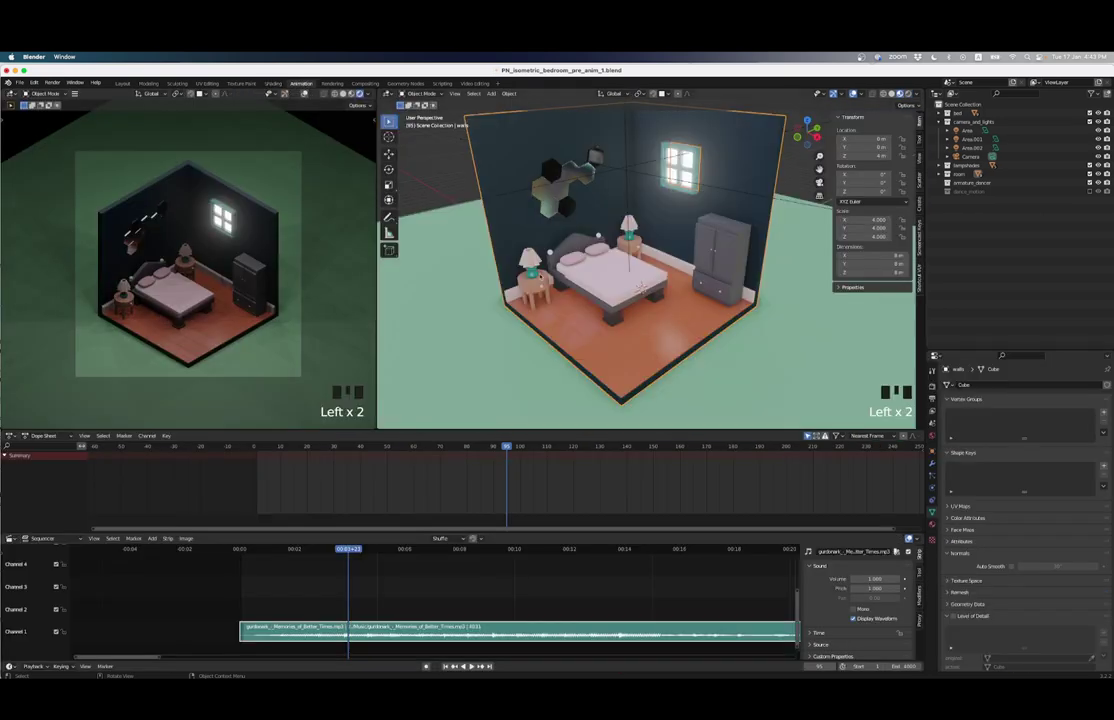
Step: Play the animation from frame 1 to check the light and window fade-in through the camera, and return to frame 1
scroll(620, 292, down, 3)
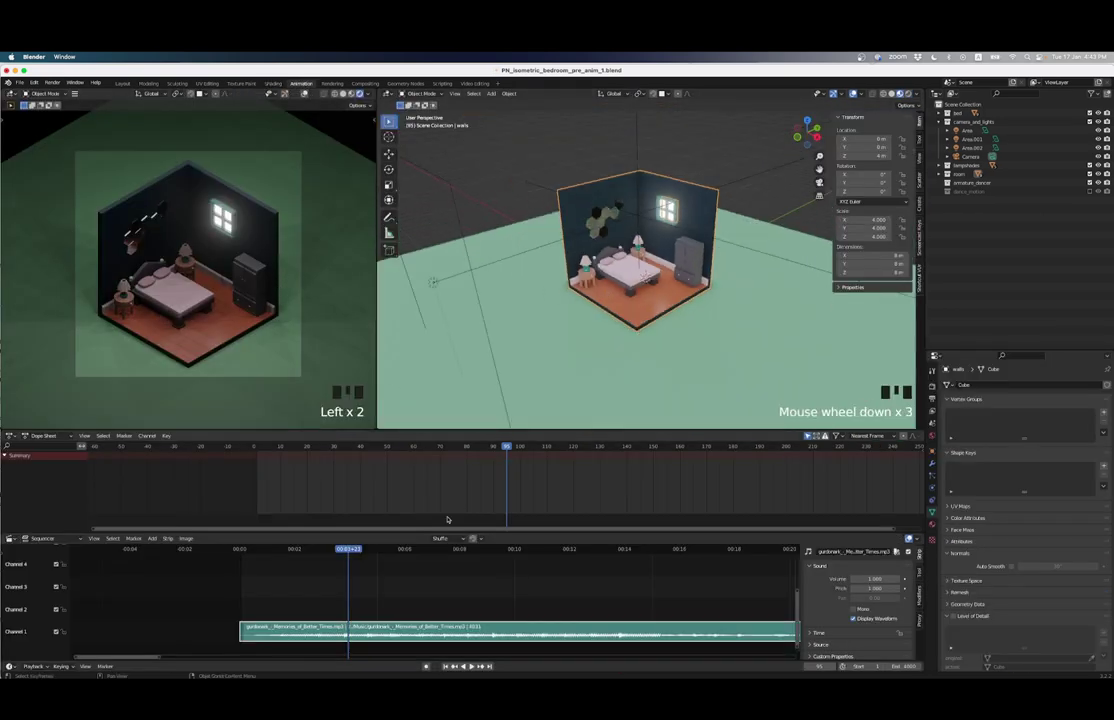
key(shift+Left)
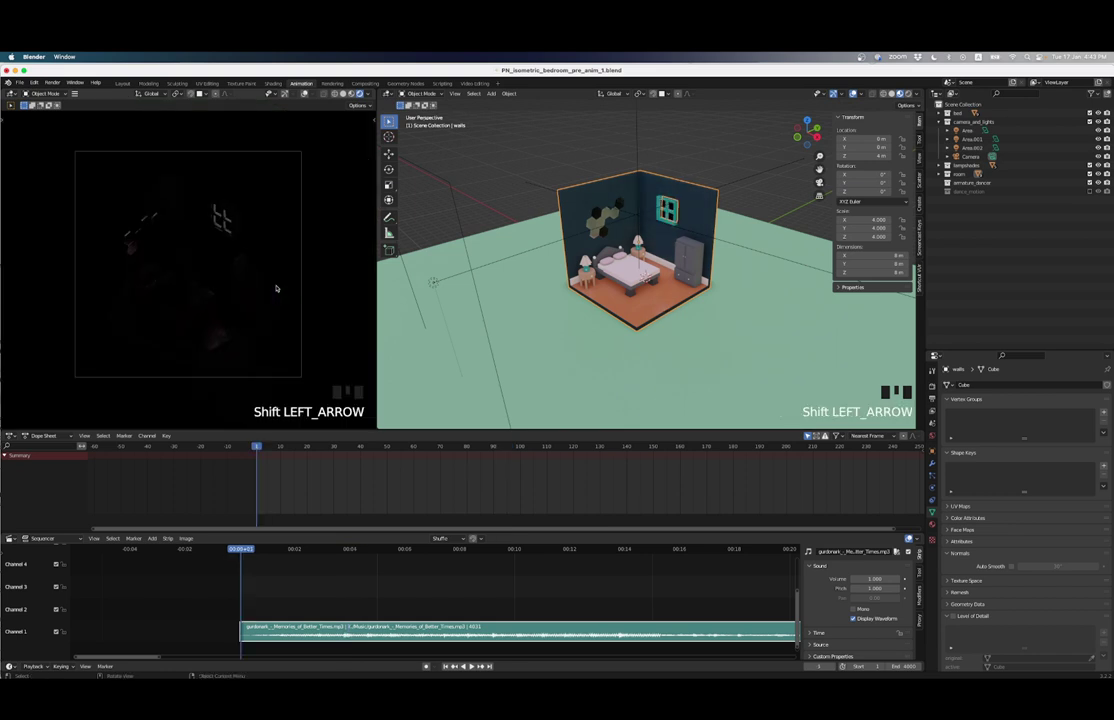
key(space)
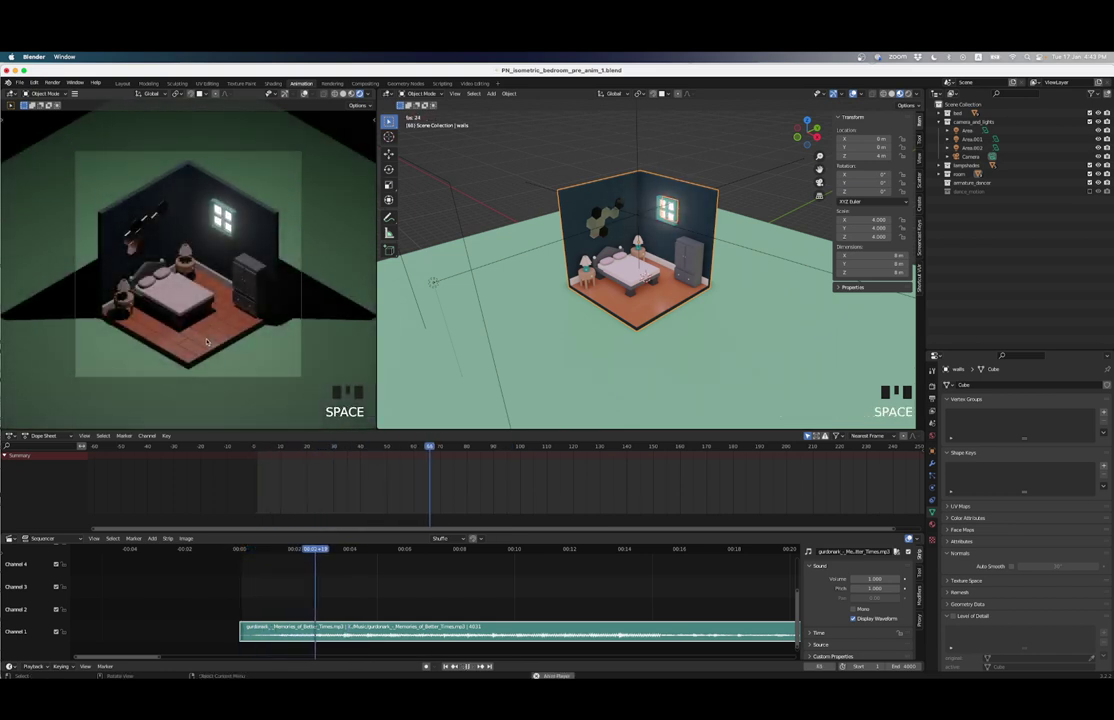
key(space)
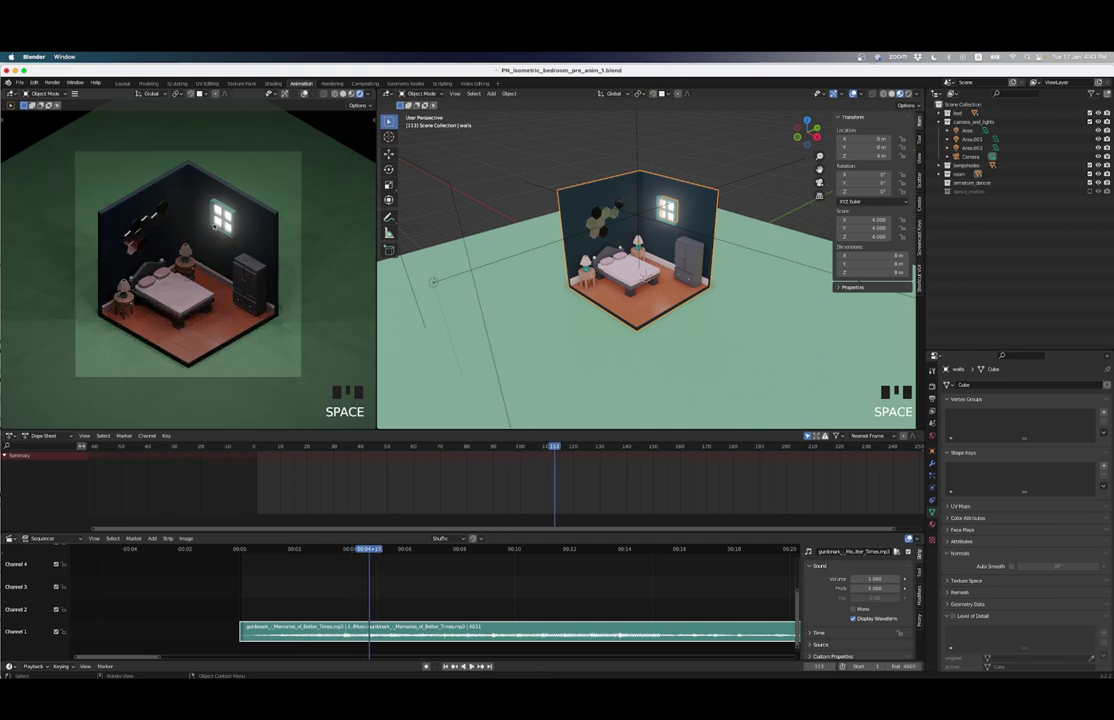
key(shift+Left)
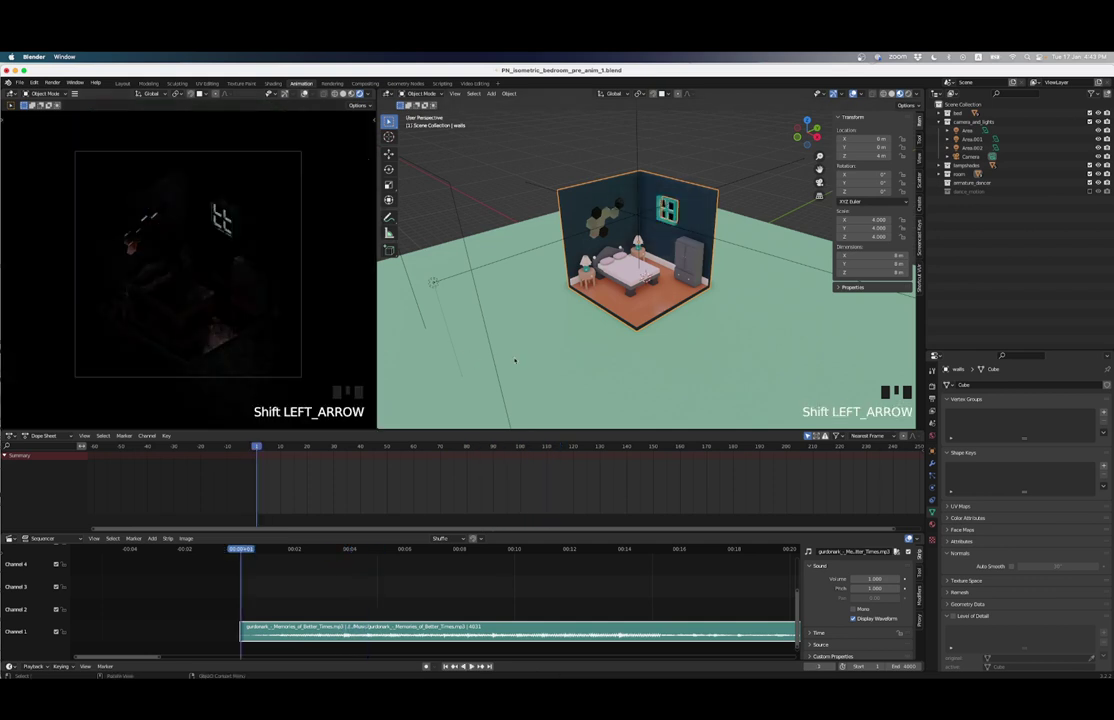
Step: Select the blanket on the bed
scroll(591, 302, up, 3)
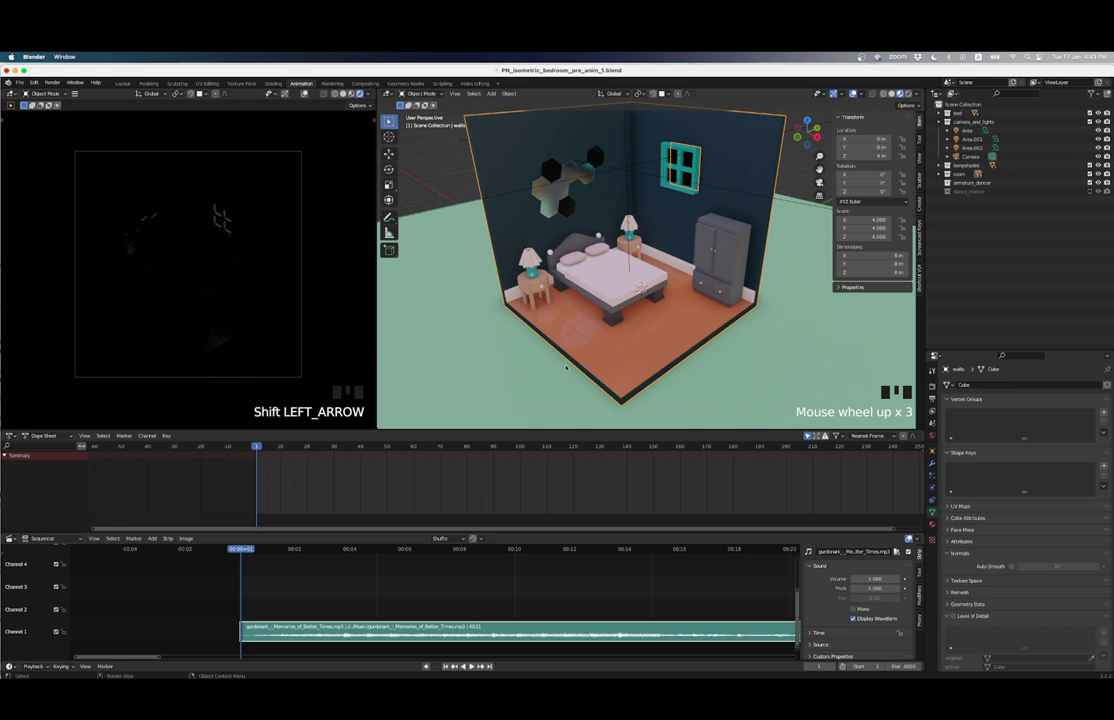
scroll(582, 271, up, 2)
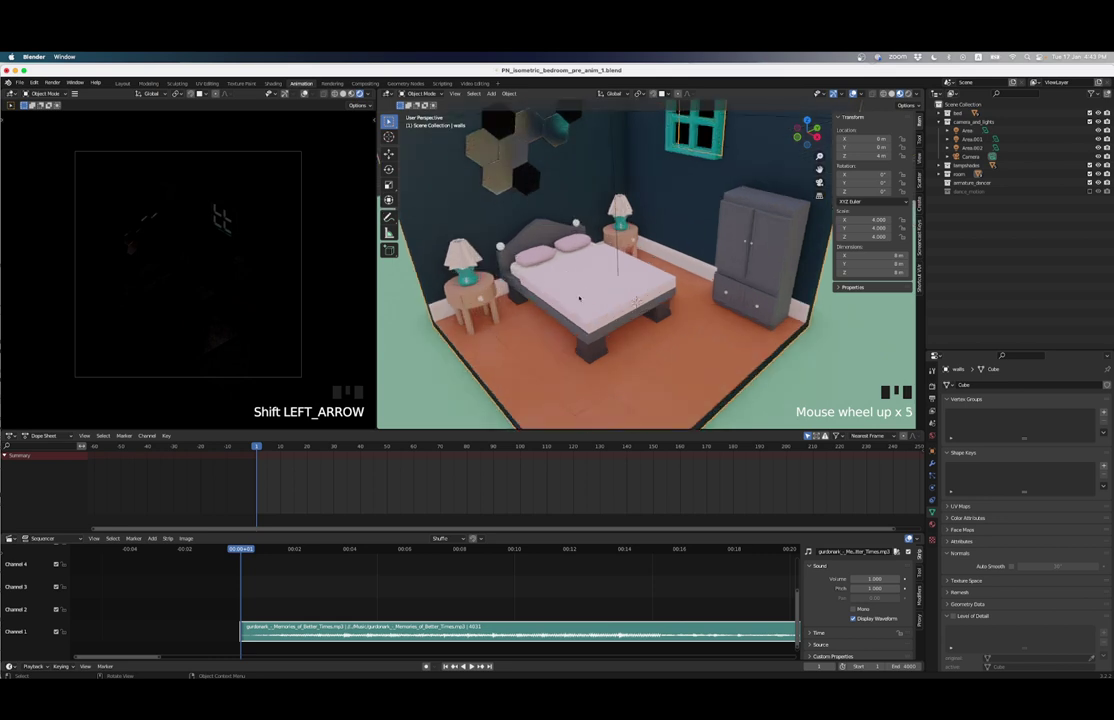
scroll(580, 297, up, 2)
click(595, 297)
scroll(603, 297, up, 2)
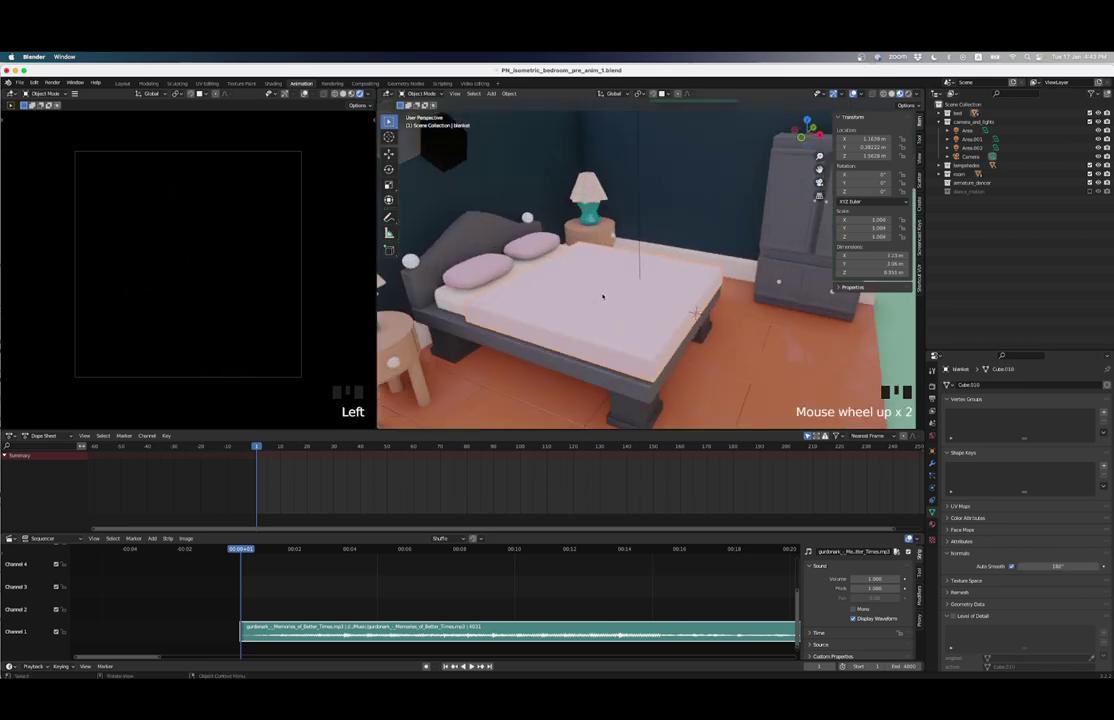
scroll(603, 297, down, 4)
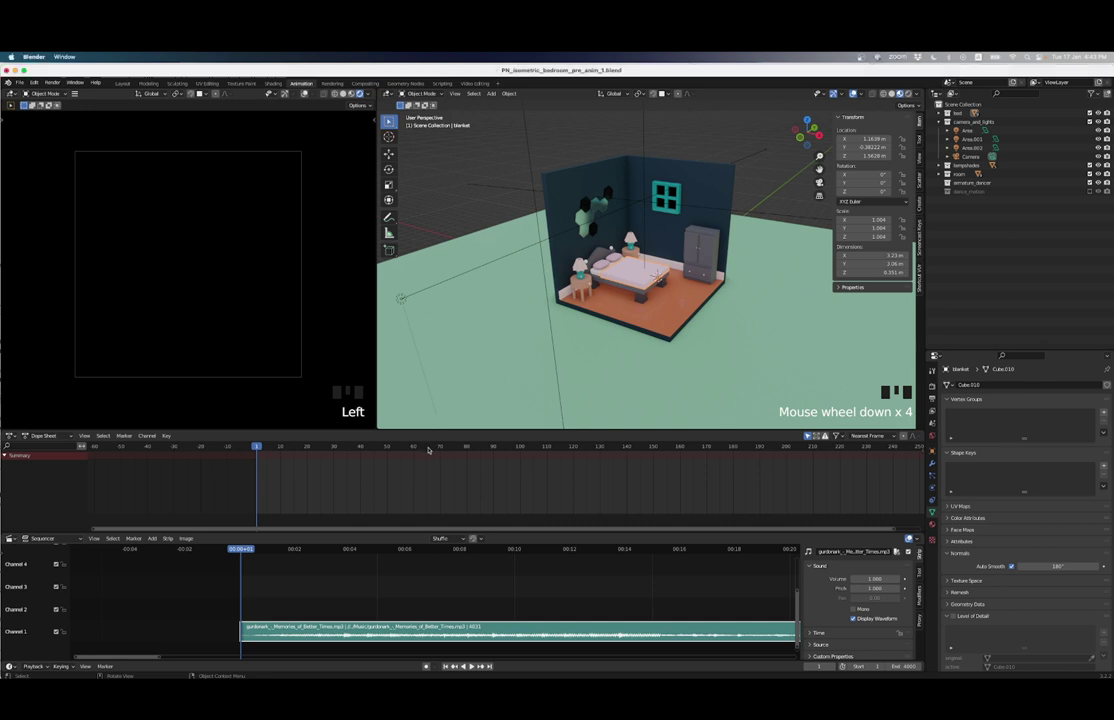
Step: Play the animation with the music from frame 1 over a wider timeline range to judge the timing after the fade-in
click(262, 447)
scroll(262, 449, down, 4)
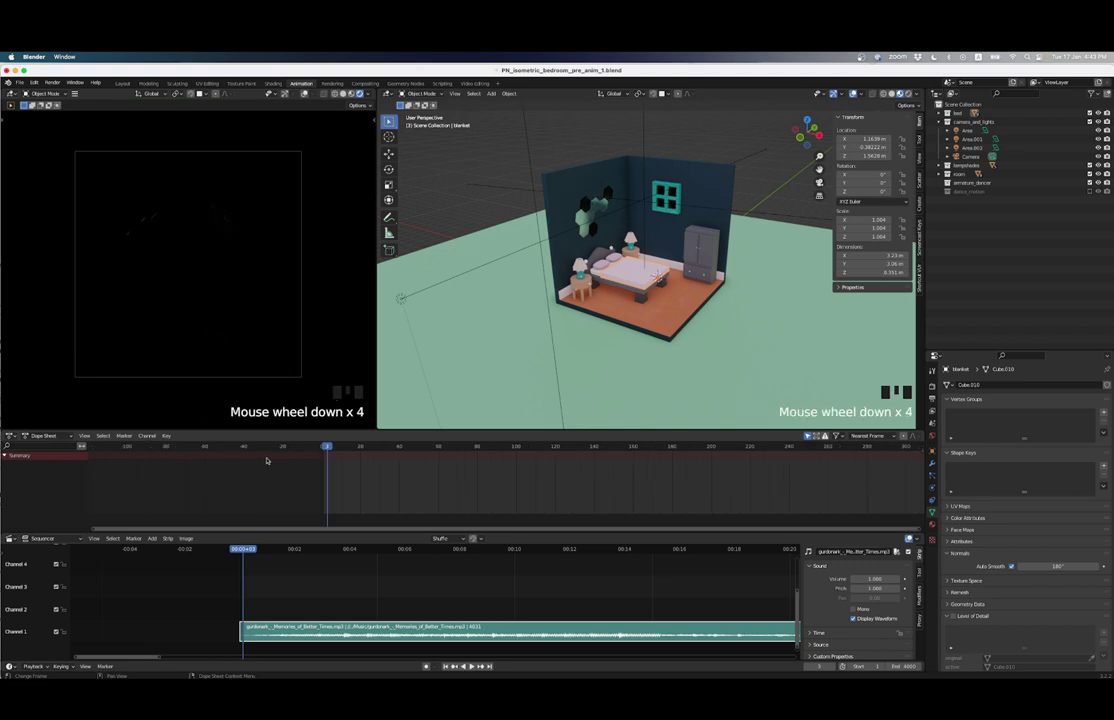
key(shift+Left)
scroll(337, 459, down, 5)
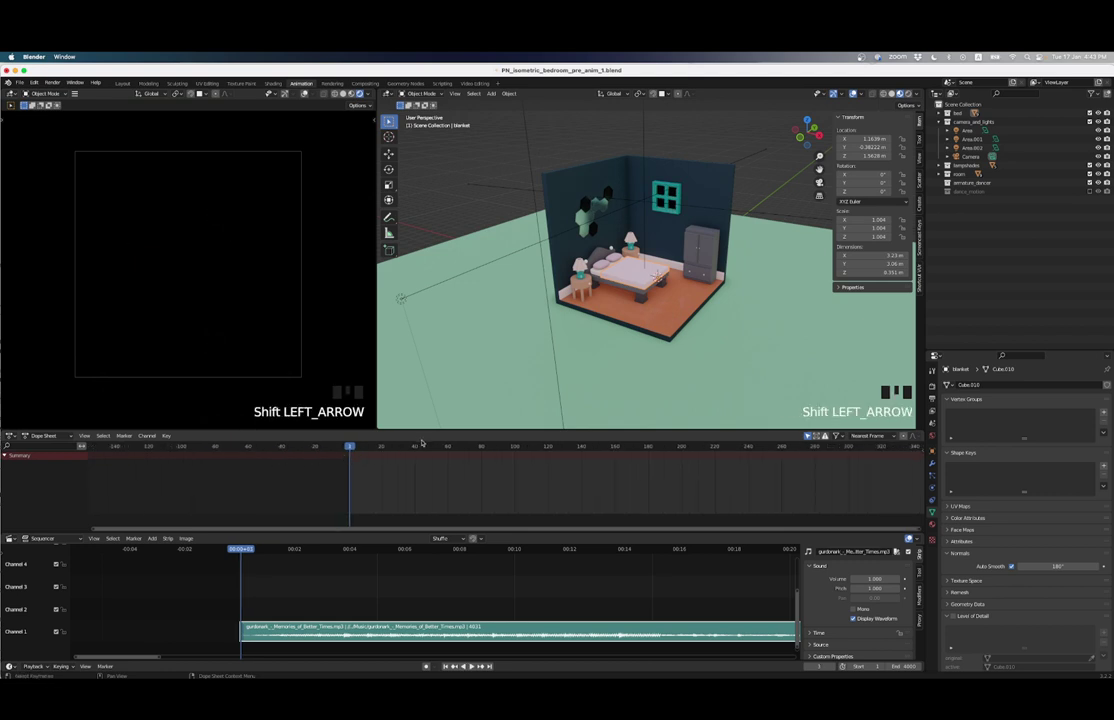
middle_drag(484, 477, 271, 484)
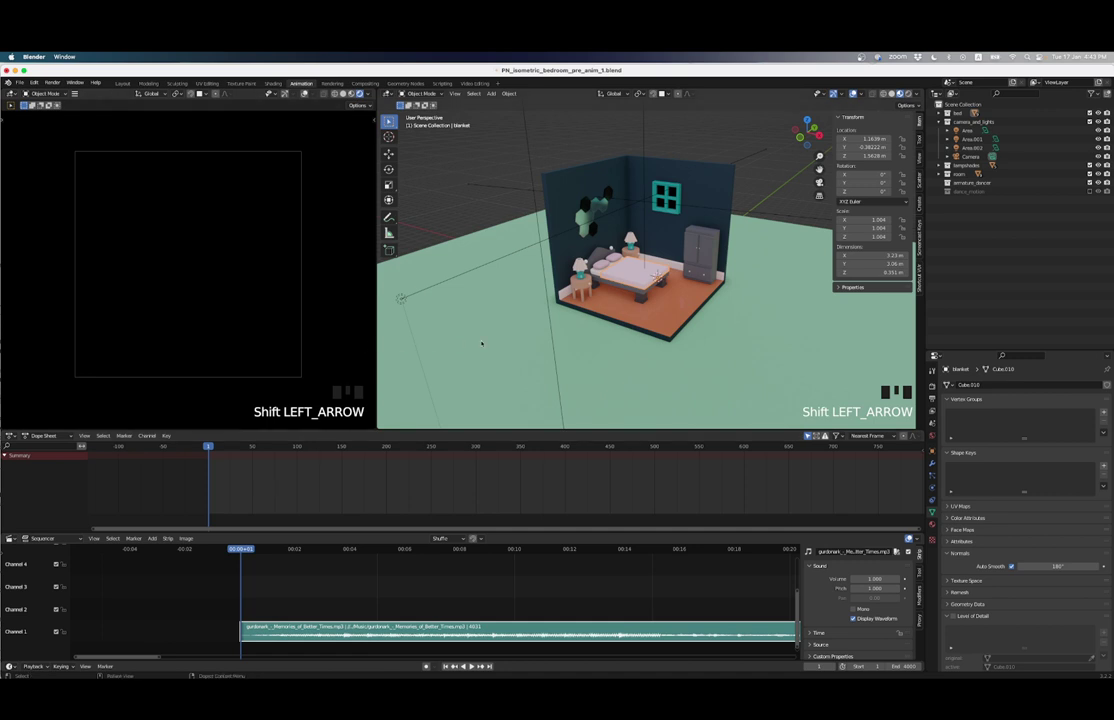
key(space)
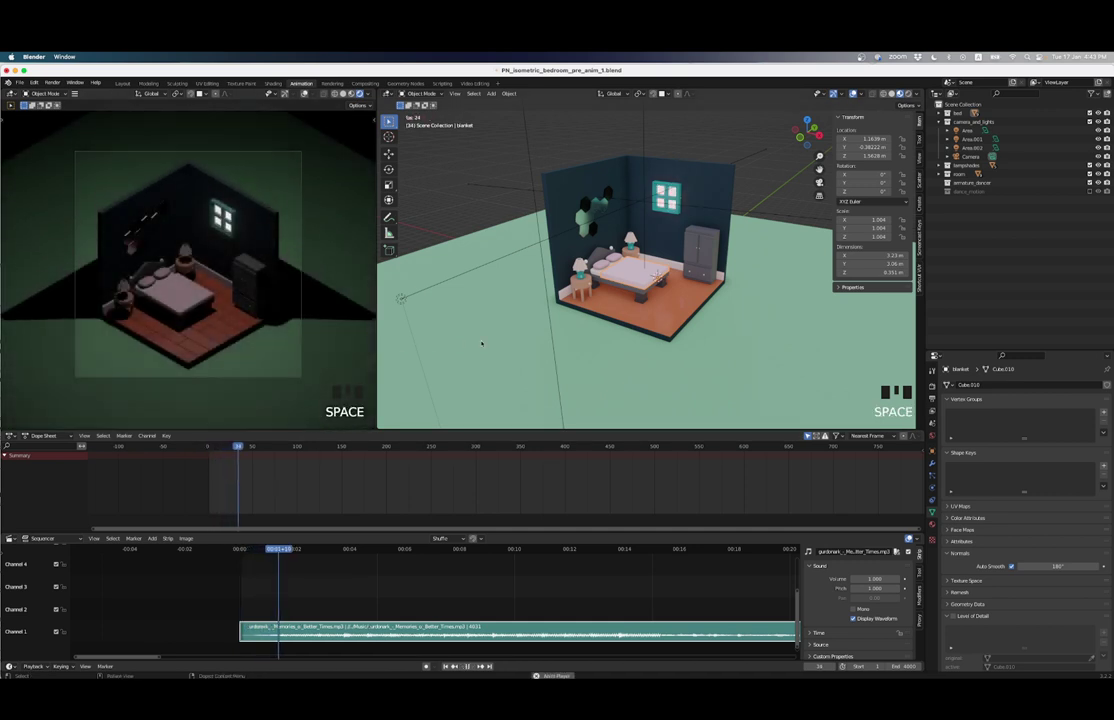
key(space)
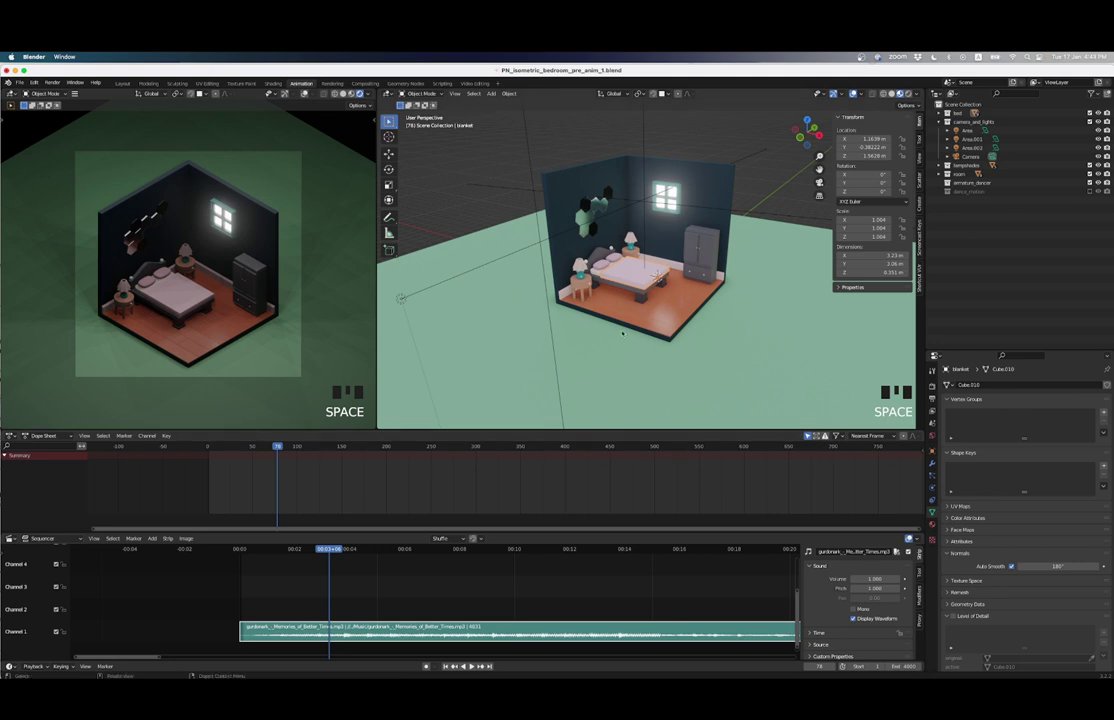
key(space)
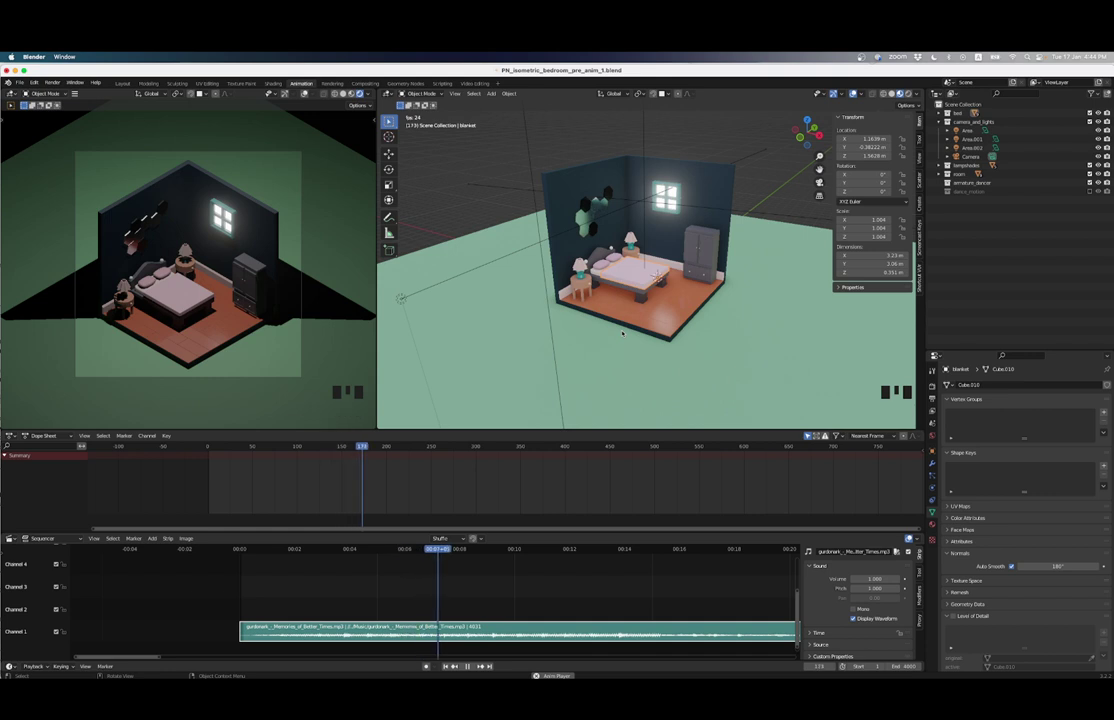
key(space)
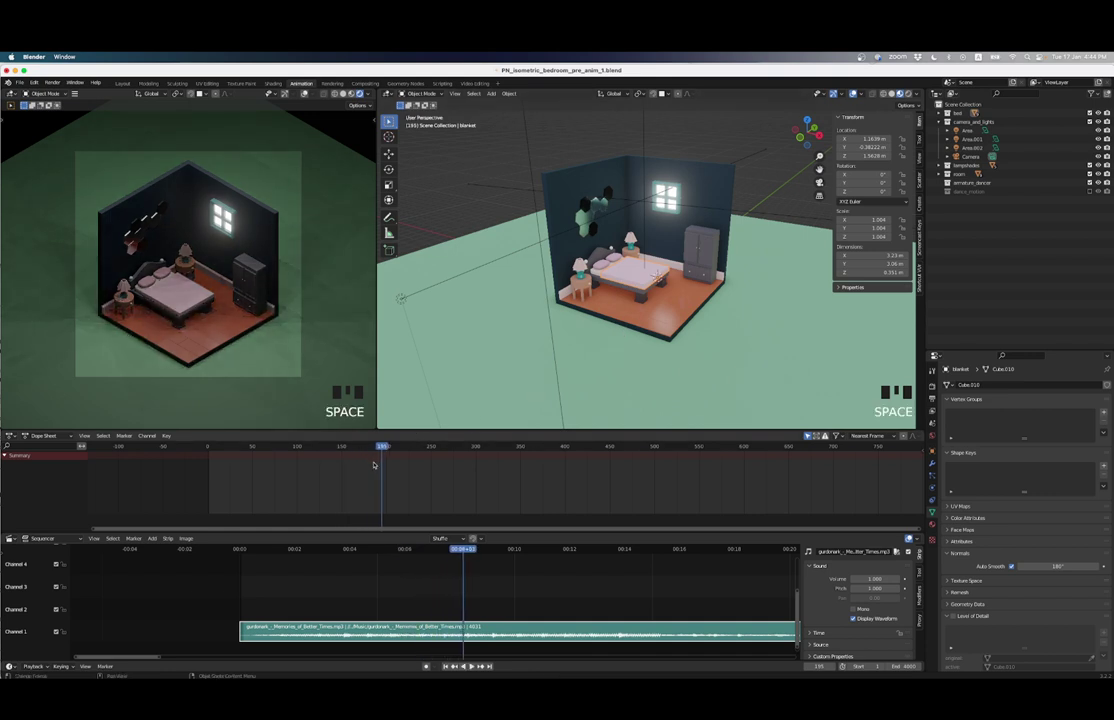
Step: Set the current frame to 80
click(369, 447)
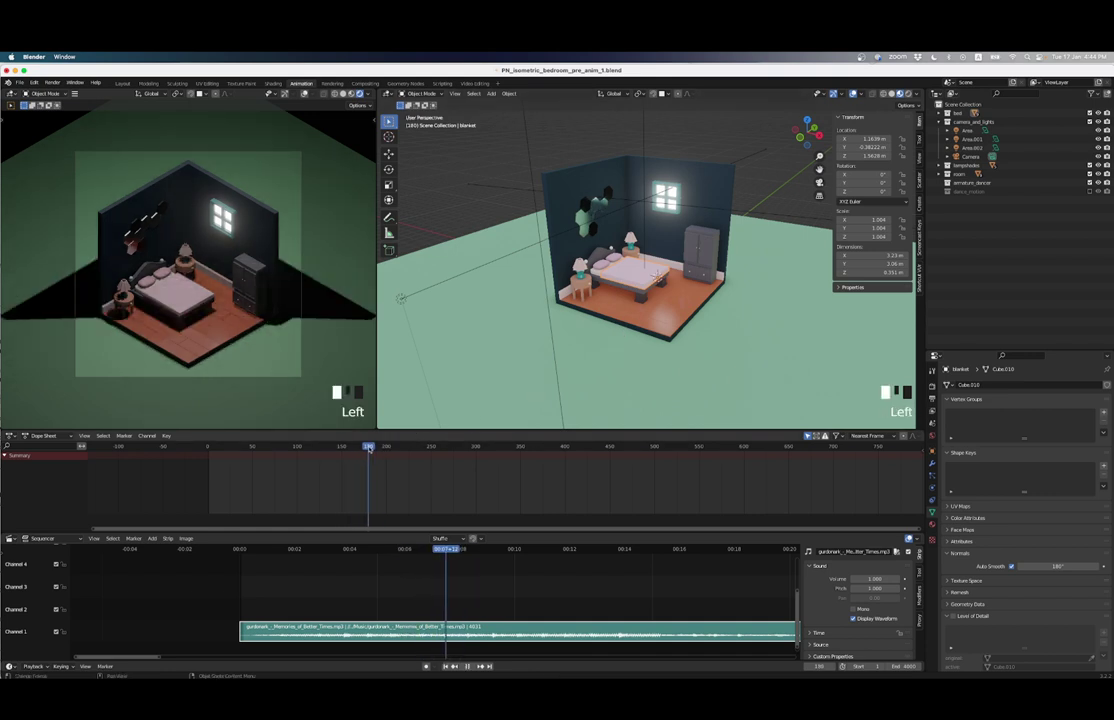
click(818, 667)
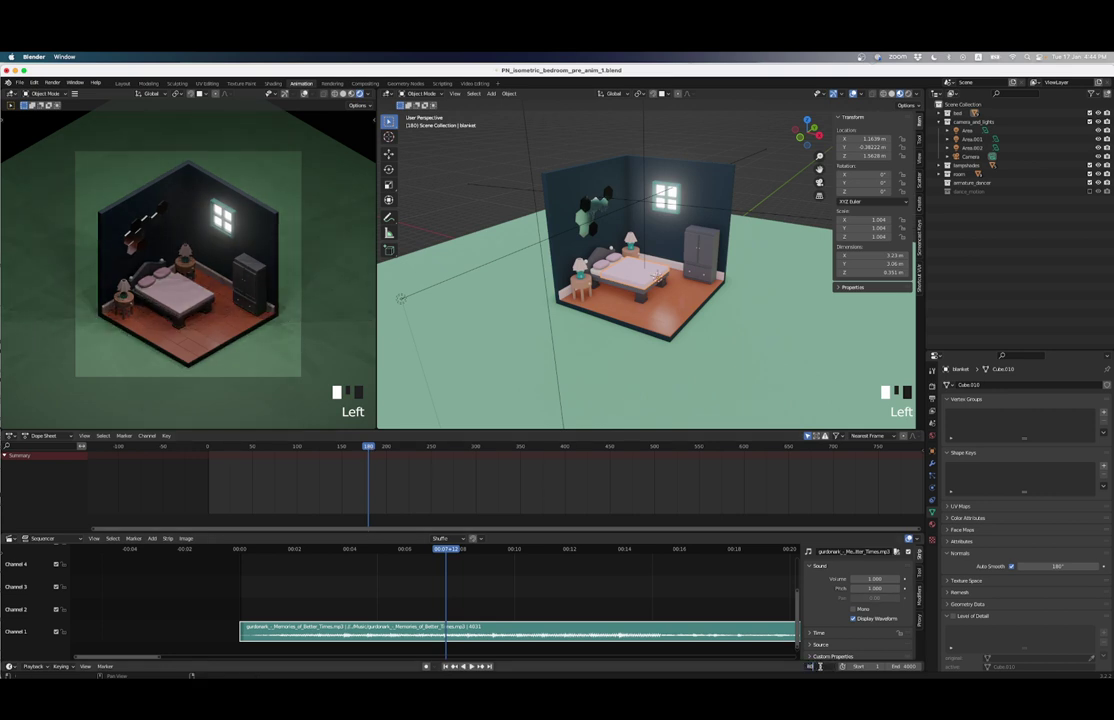
key(BackSpace)
key(Return)
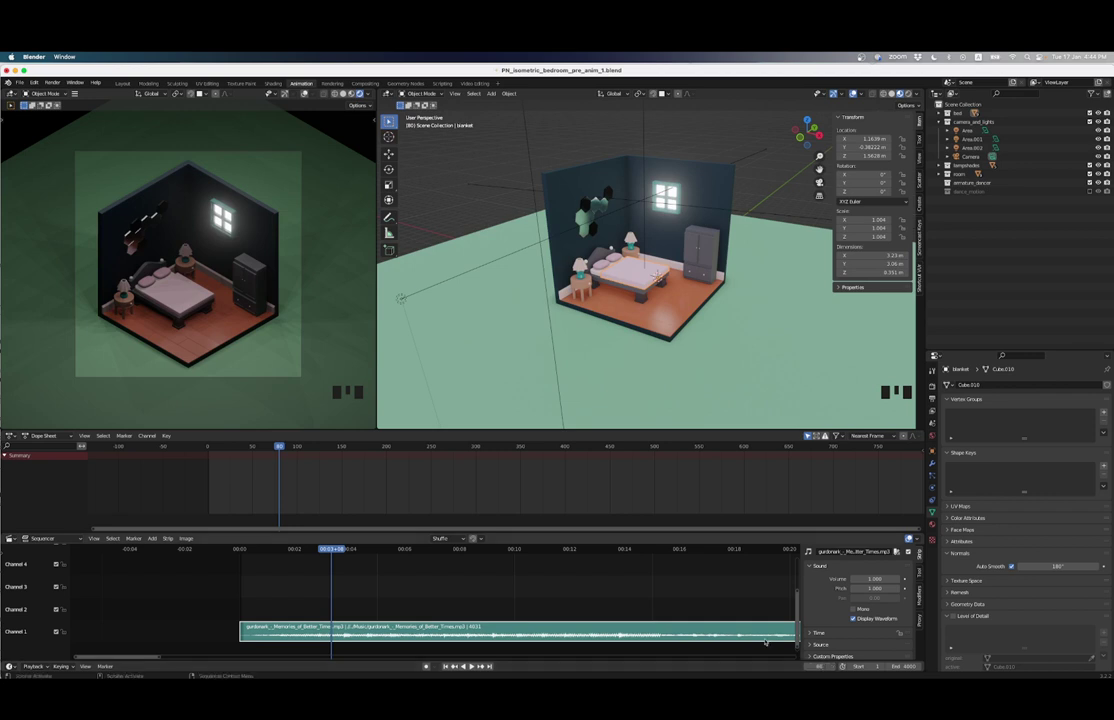
Step: Set the blanket's origin with Origin to Geometry
scroll(650, 300, up, 4)
middle_drag(645, 300, 654, 304)
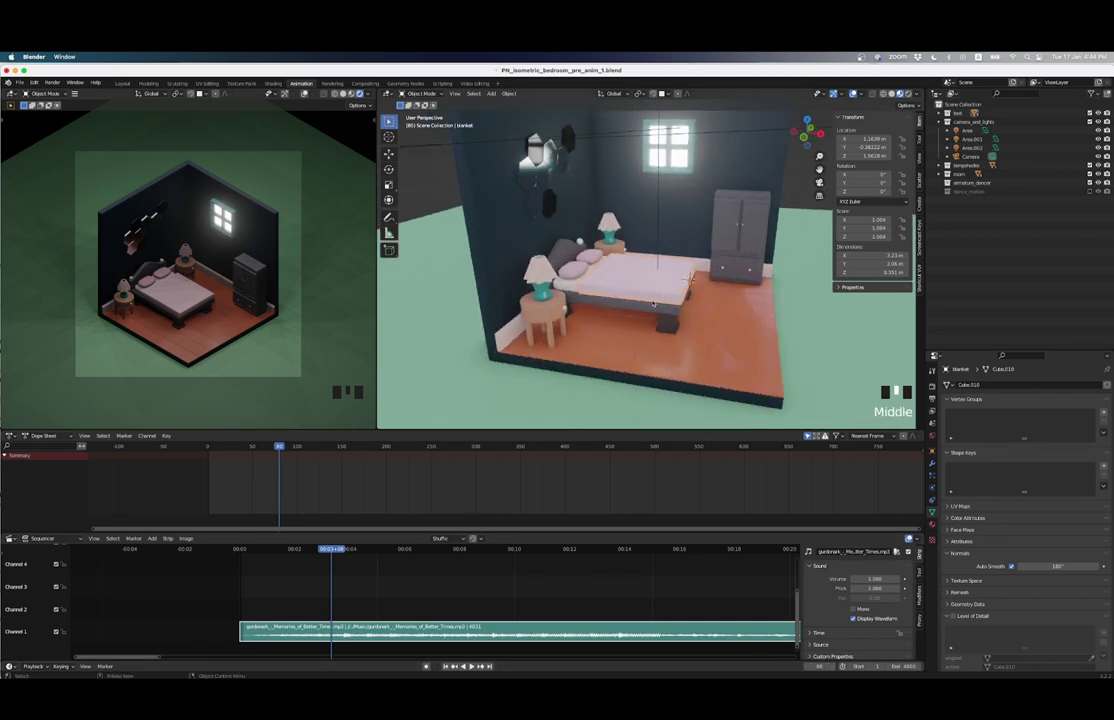
scroll(652, 303, up, 2)
right_click(652, 303)
mouse_move(655, 300)
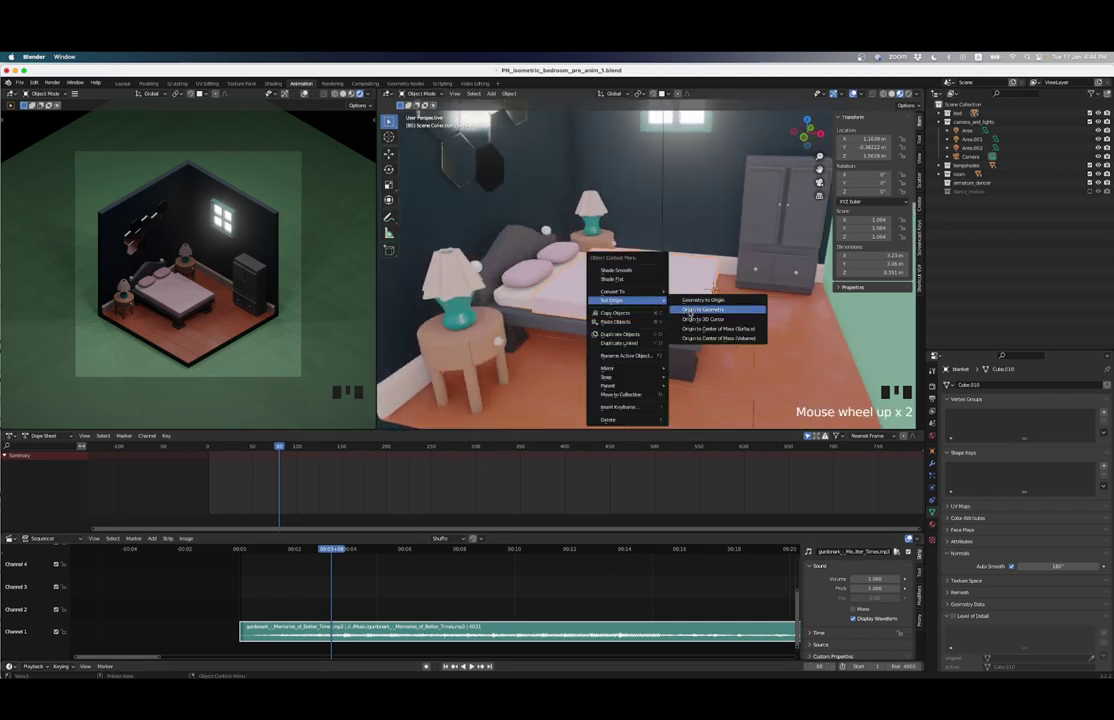
right_click(691, 312)
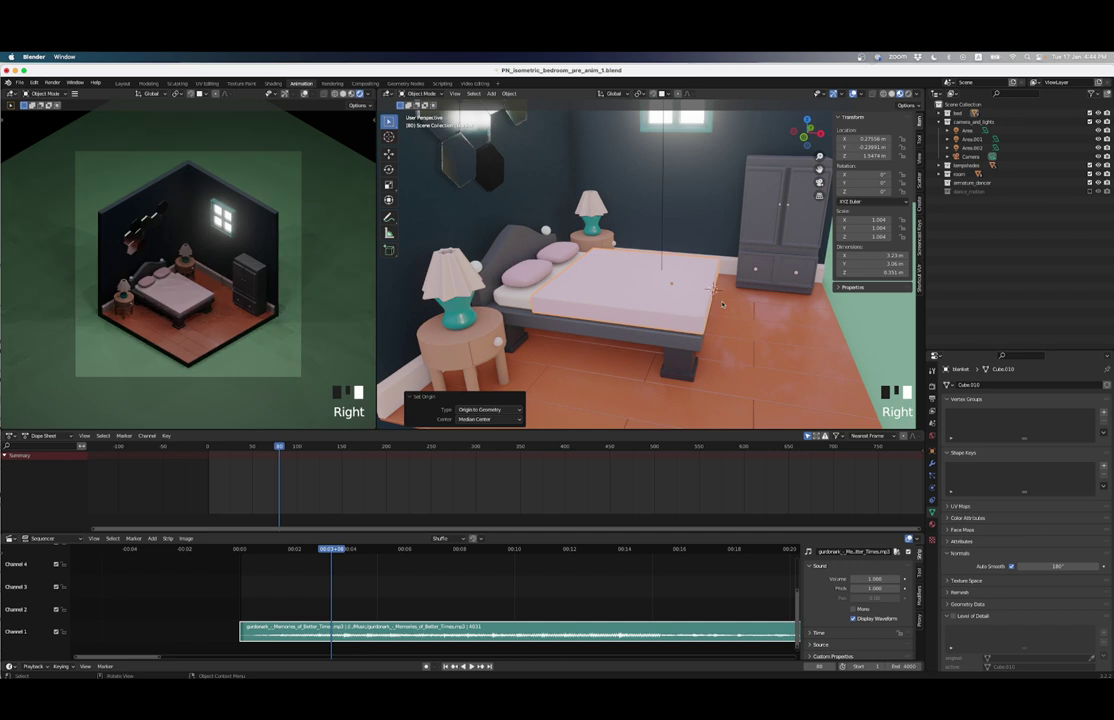
key(s)
key(x)
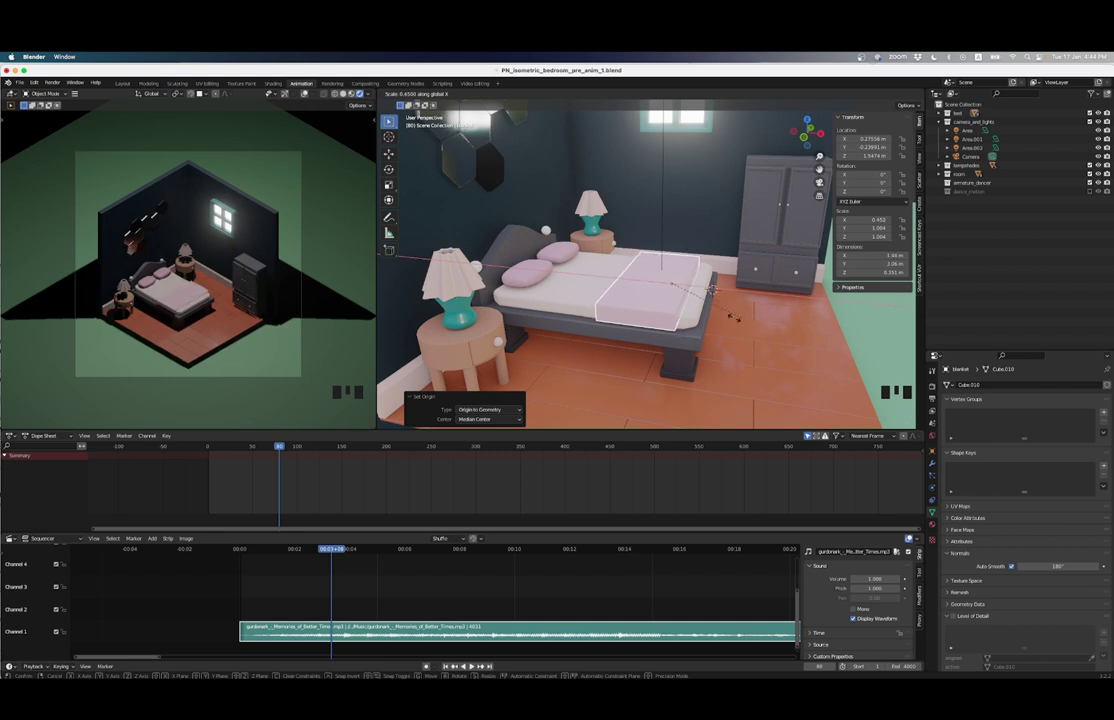
key(Escape)
Step: Enter Edit Mode on the blanket and select its vertical end face at the foot of the bed
middle_drag(745, 319, 668, 312)
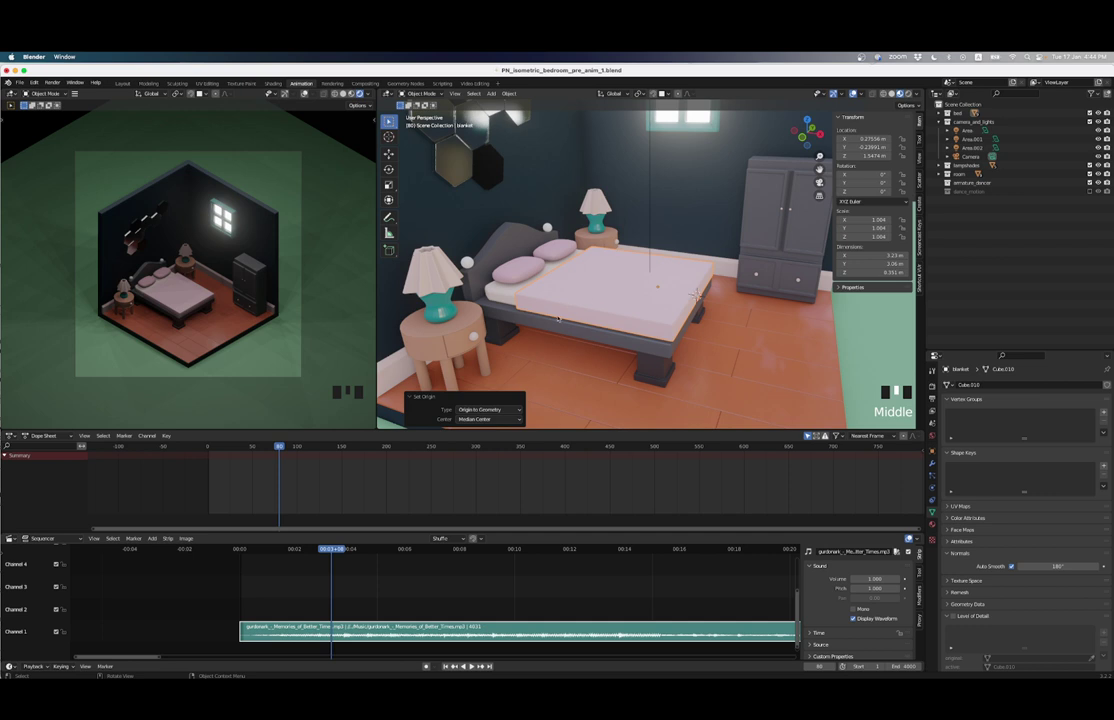
middle_drag(617, 327, 691, 321)
scroll(643, 315, up, 2)
scroll(643, 315, down, 3)
scroll(693, 324, up, 2)
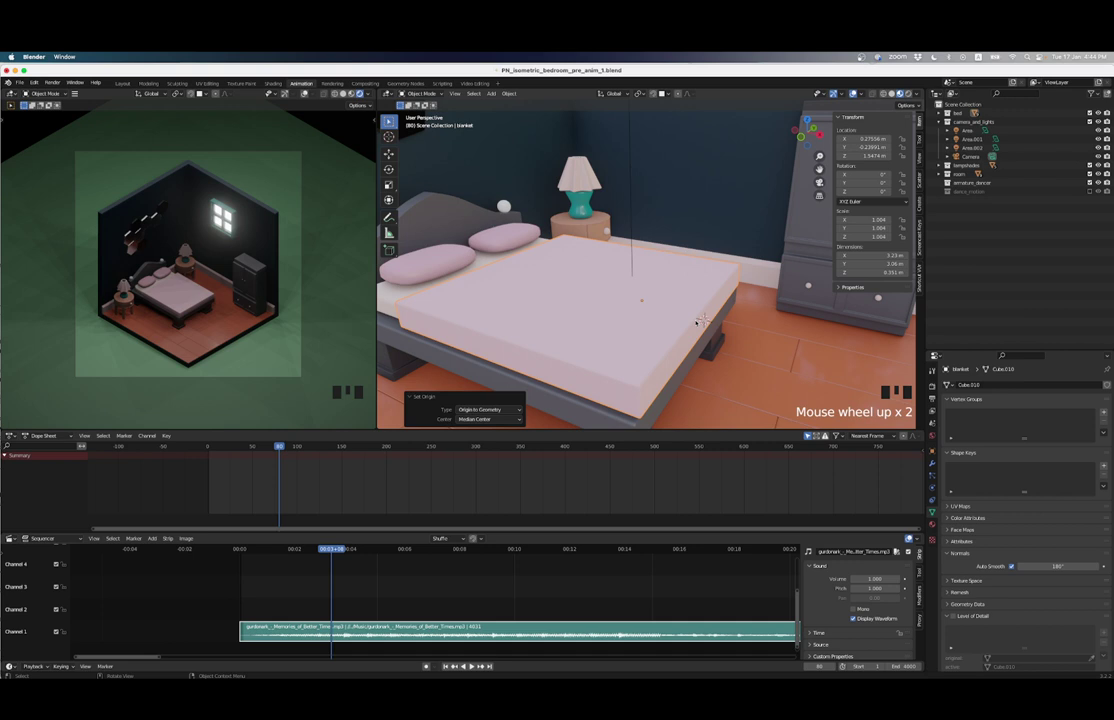
middle_drag(702, 321, 676, 304)
key(Tab)
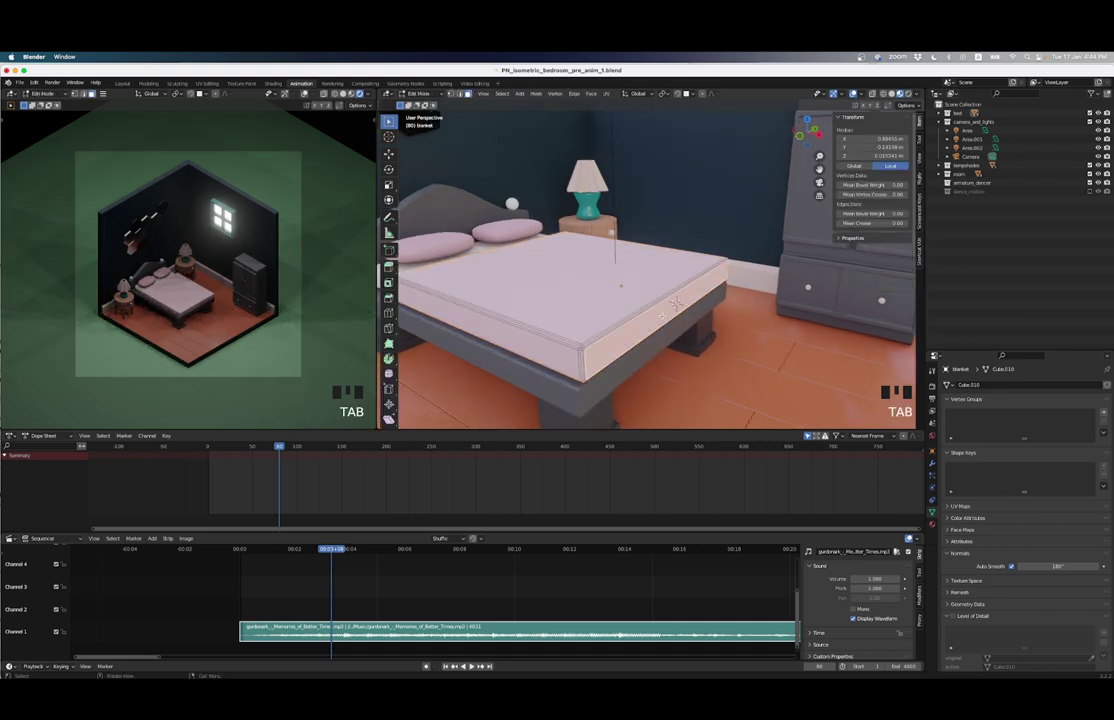
double_click(676, 303)
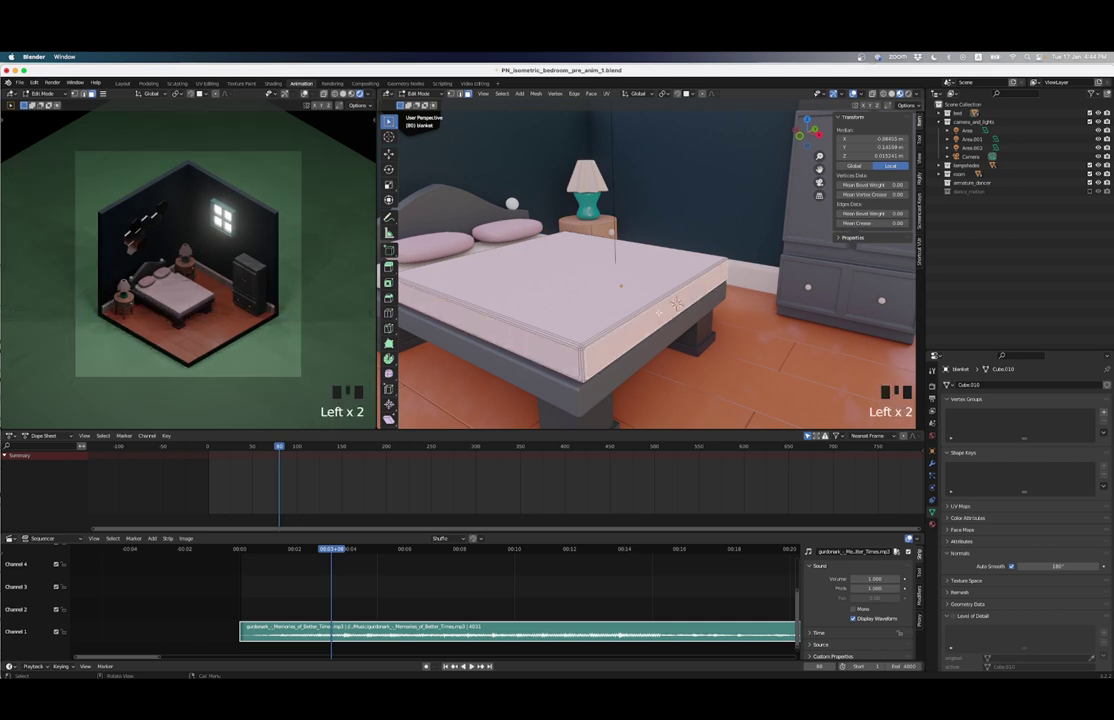
Step: Snap the 3D cursor to the blanket's selected end face with Cursor to Selected
key(shift)
key(shift+s)
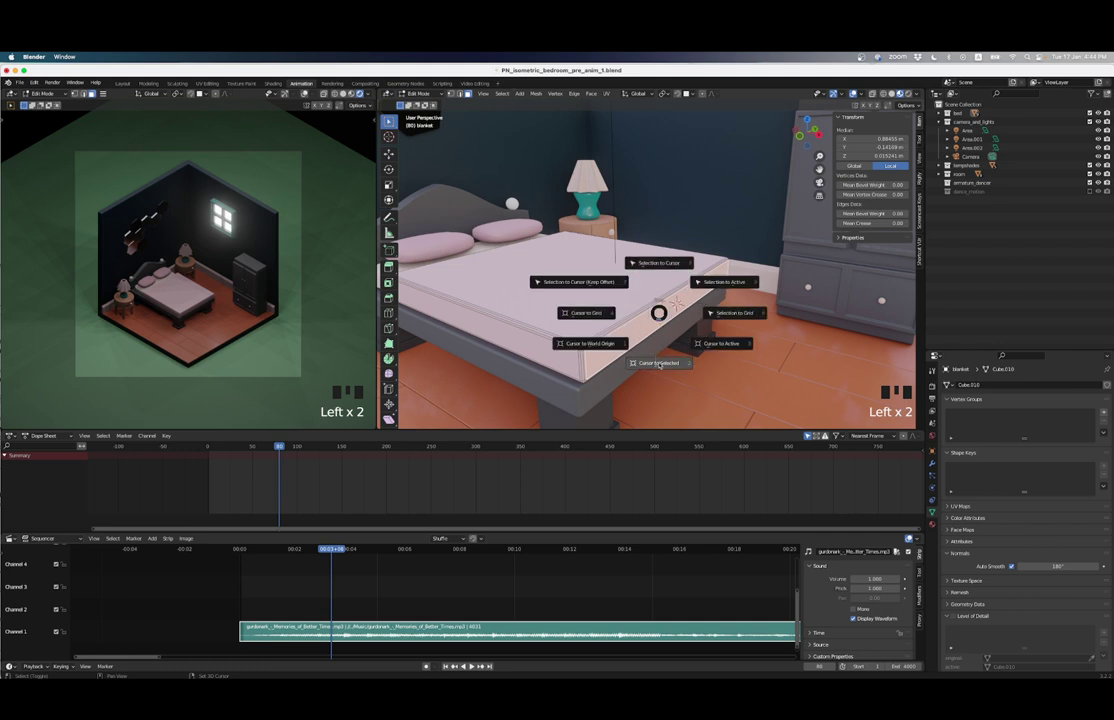
click(657, 363)
shift+right_click(477, 389)
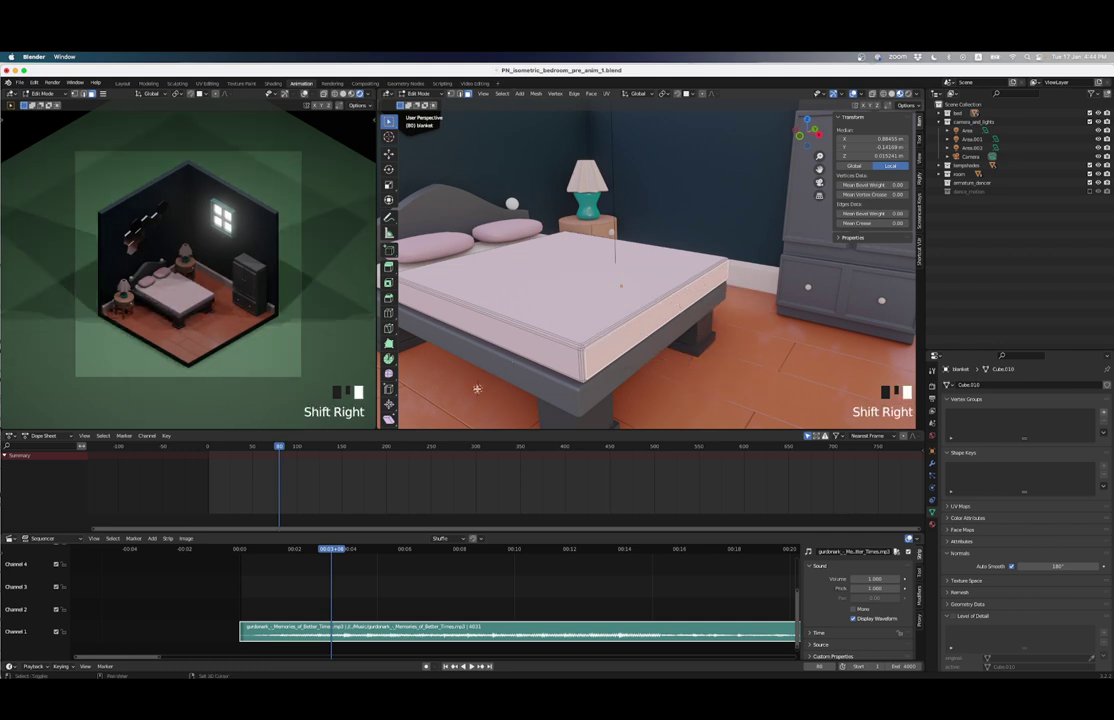
key(shift+s)
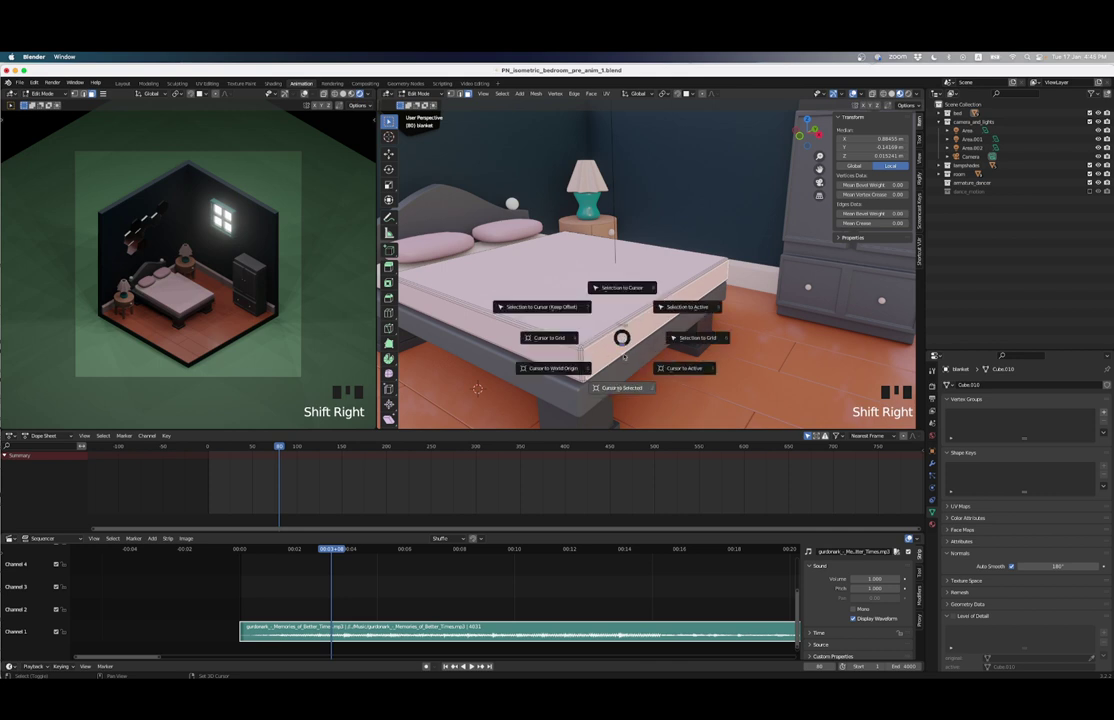
key(Escape)
key(shift+s)
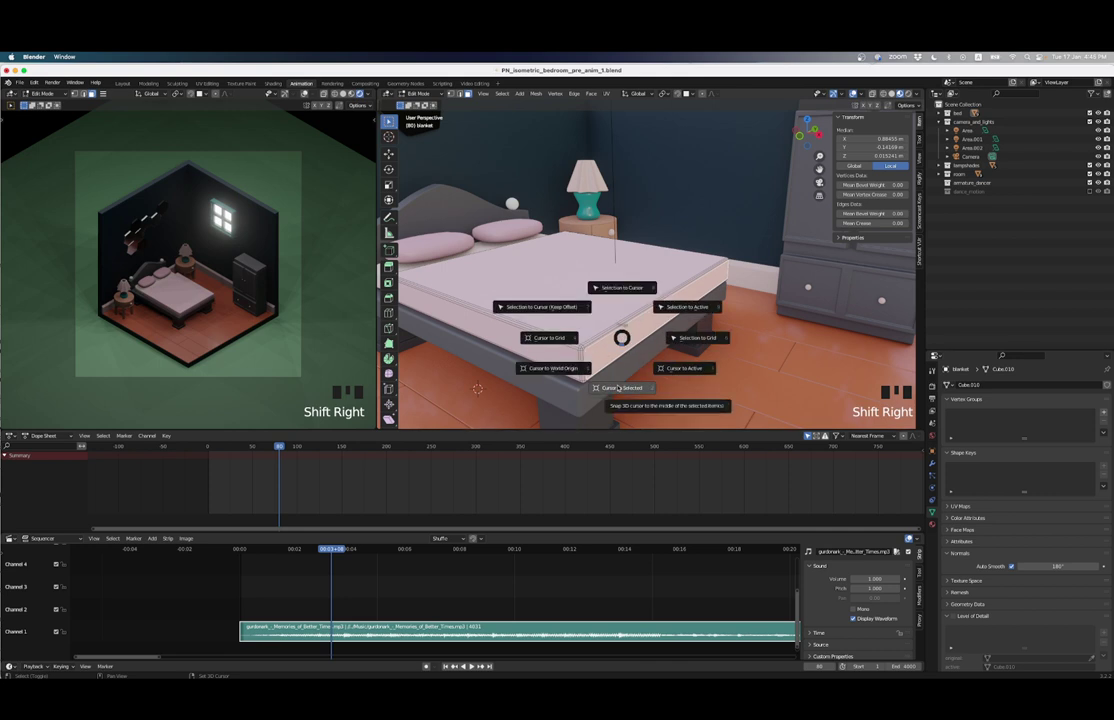
click(618, 388)
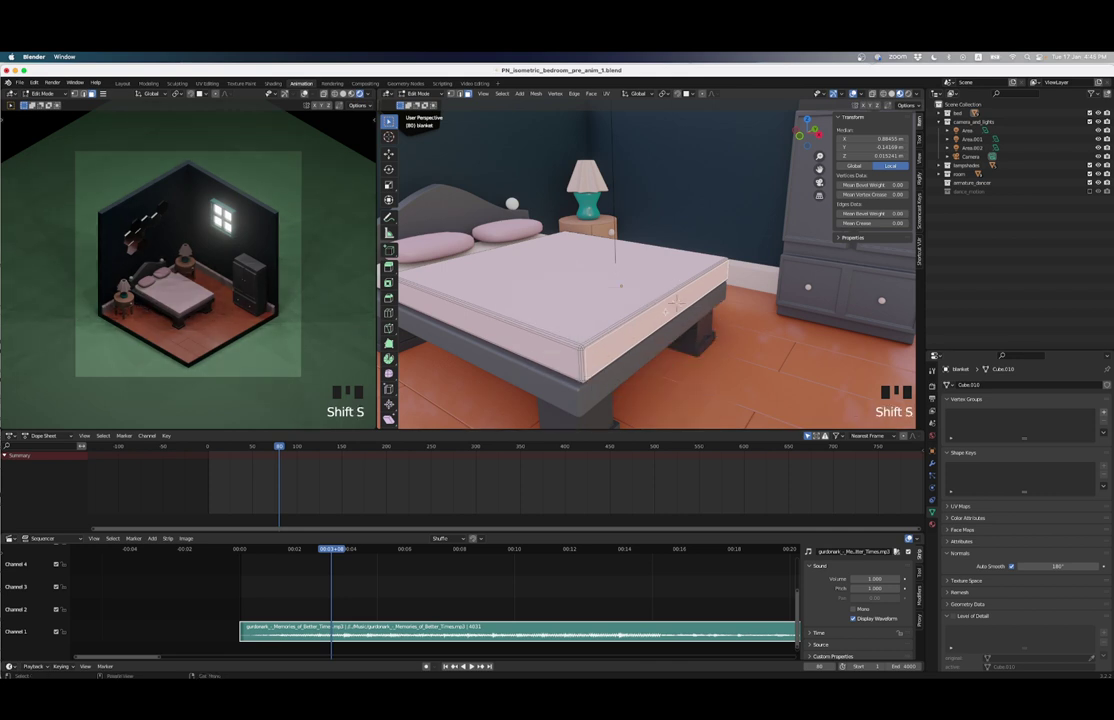
middle_drag(676, 303, 710, 281)
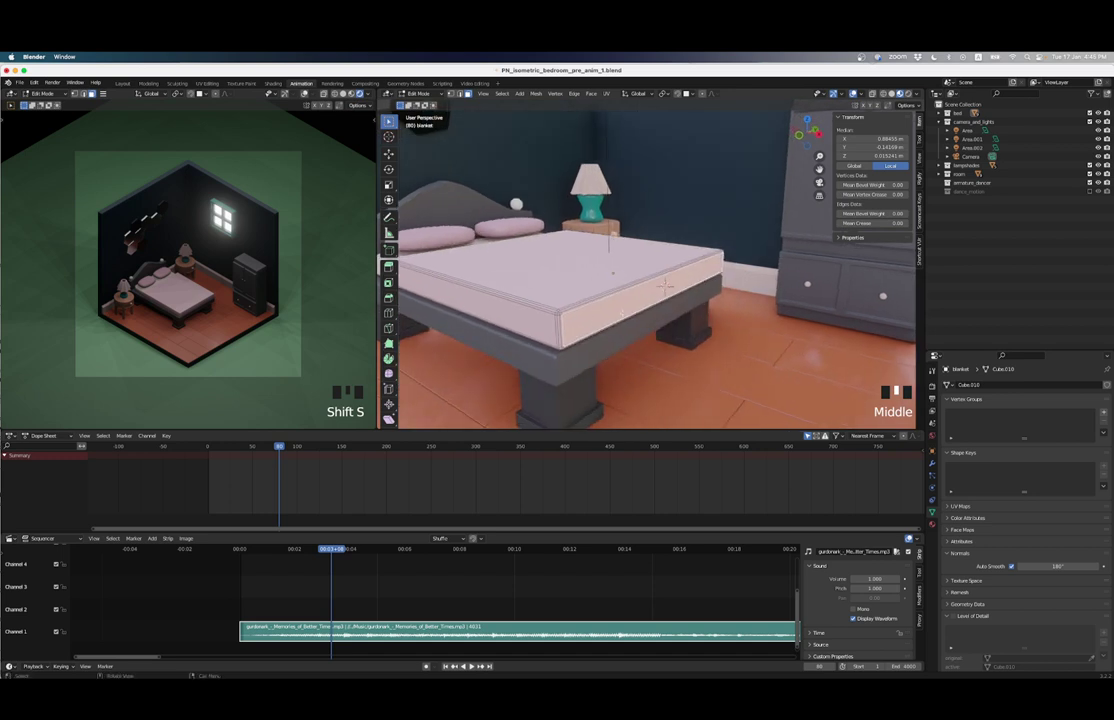
Step: Return to Object Mode and set the blanket's origin with Origin to 3D Cursor
key(Tab)
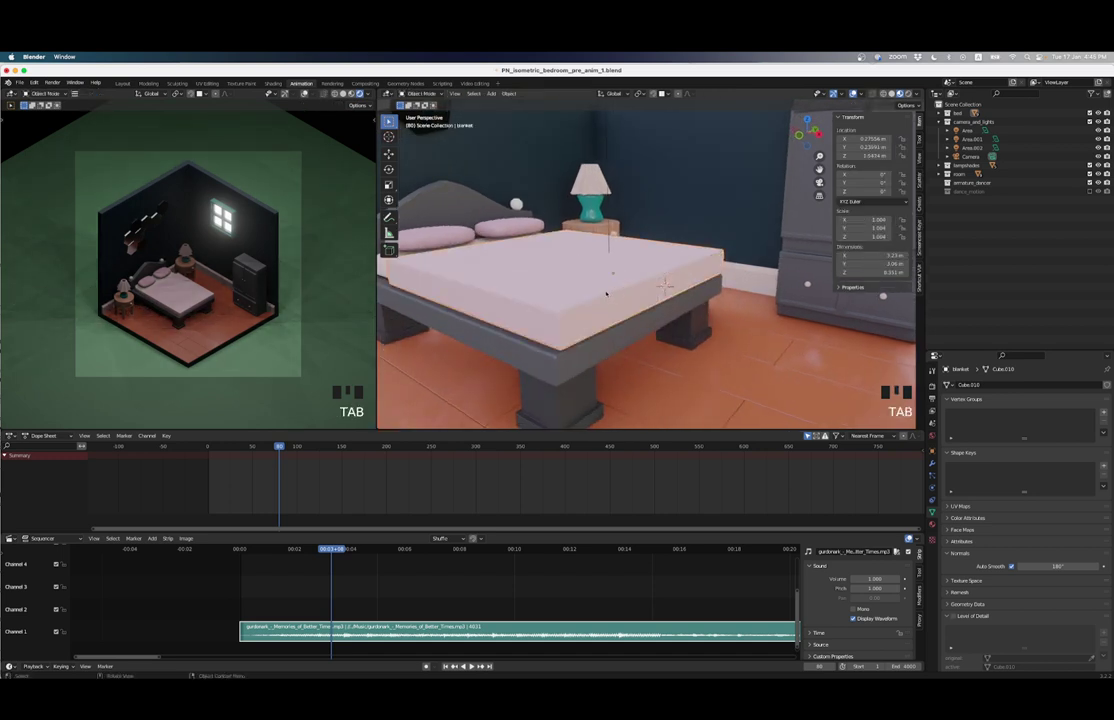
middle_drag(606, 293, 610, 294)
click(610, 294)
right_click(610, 294)
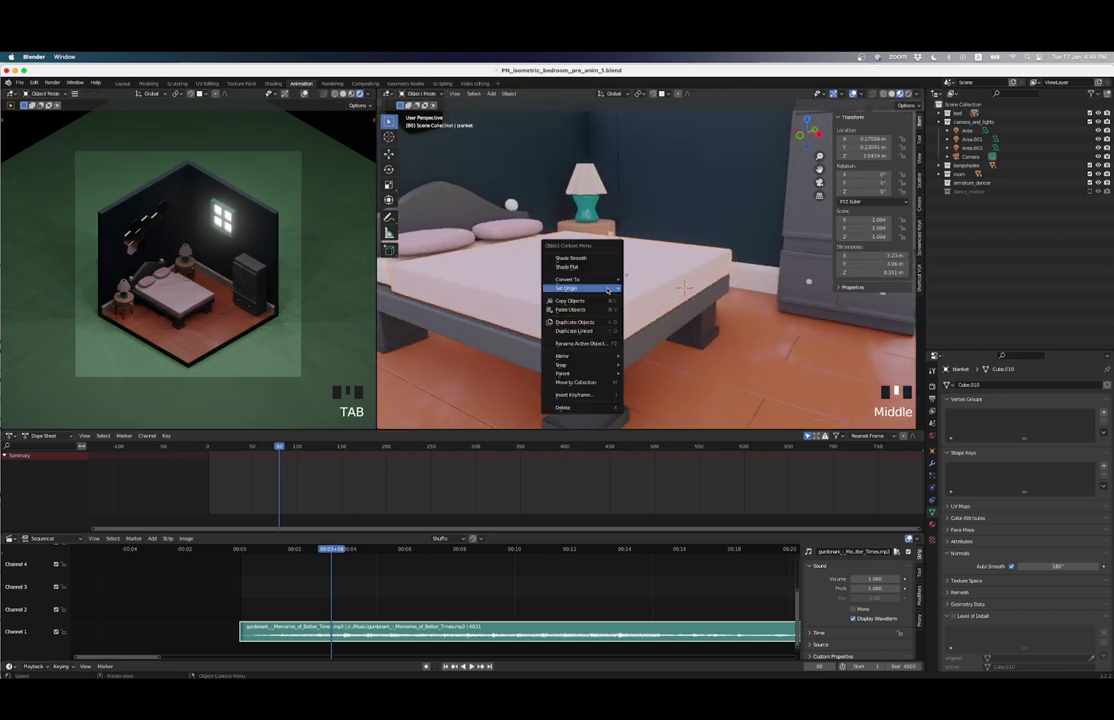
mouse_move(607, 290)
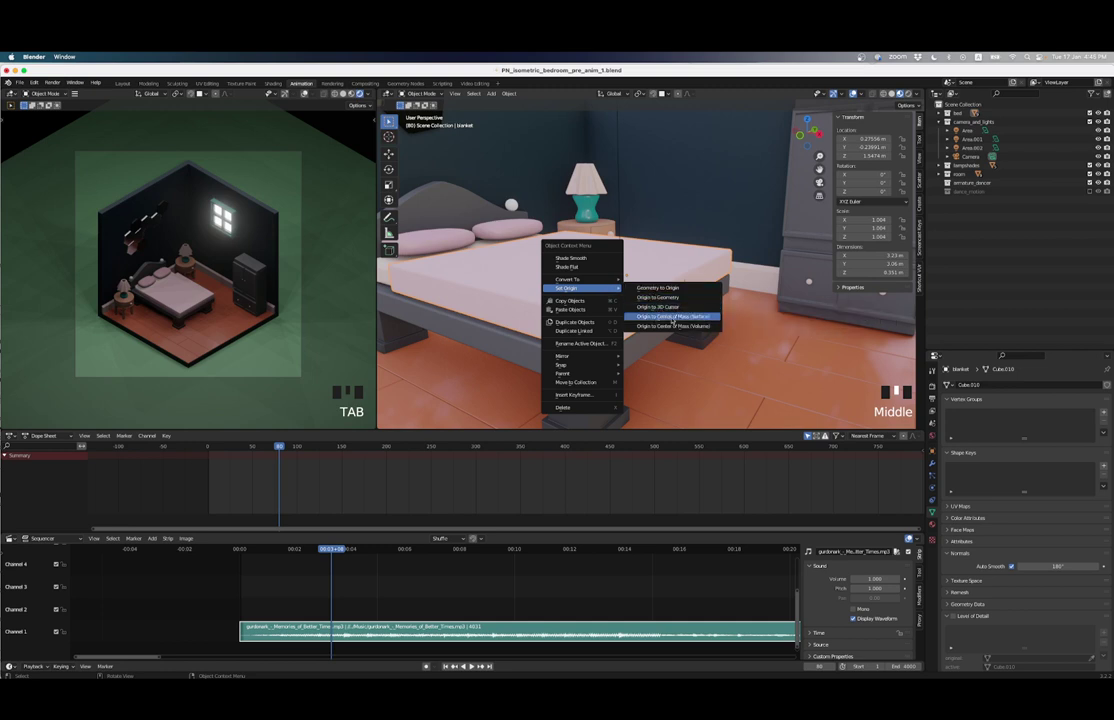
click(676, 307)
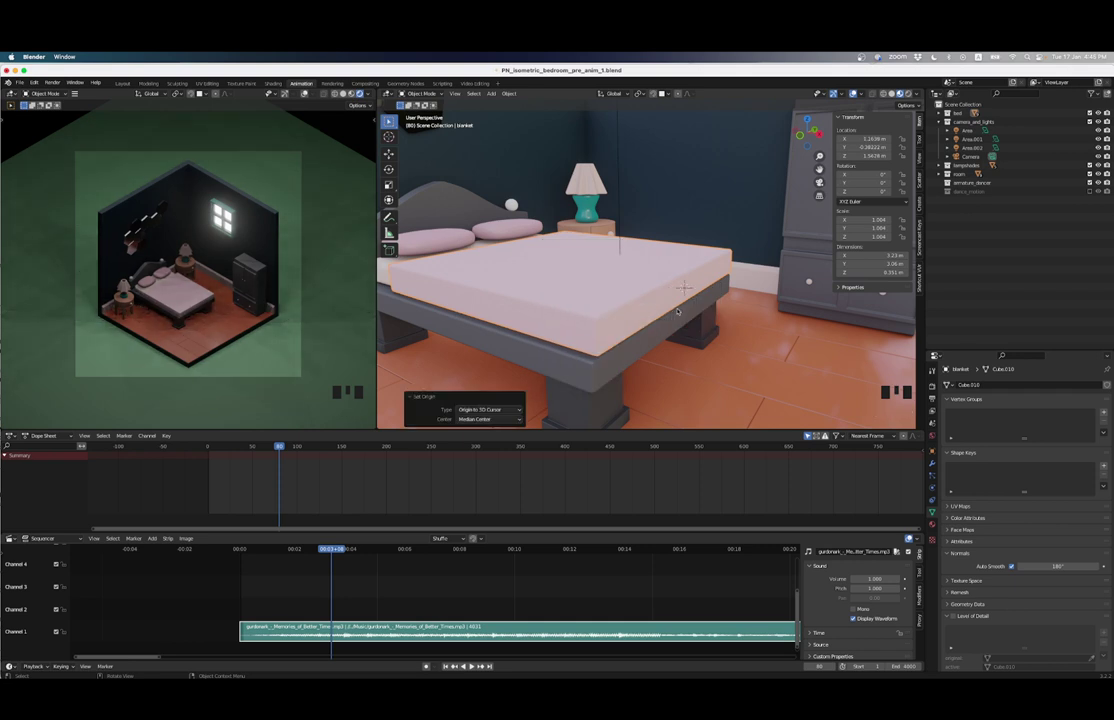
middle_drag(676, 310, 687, 311)
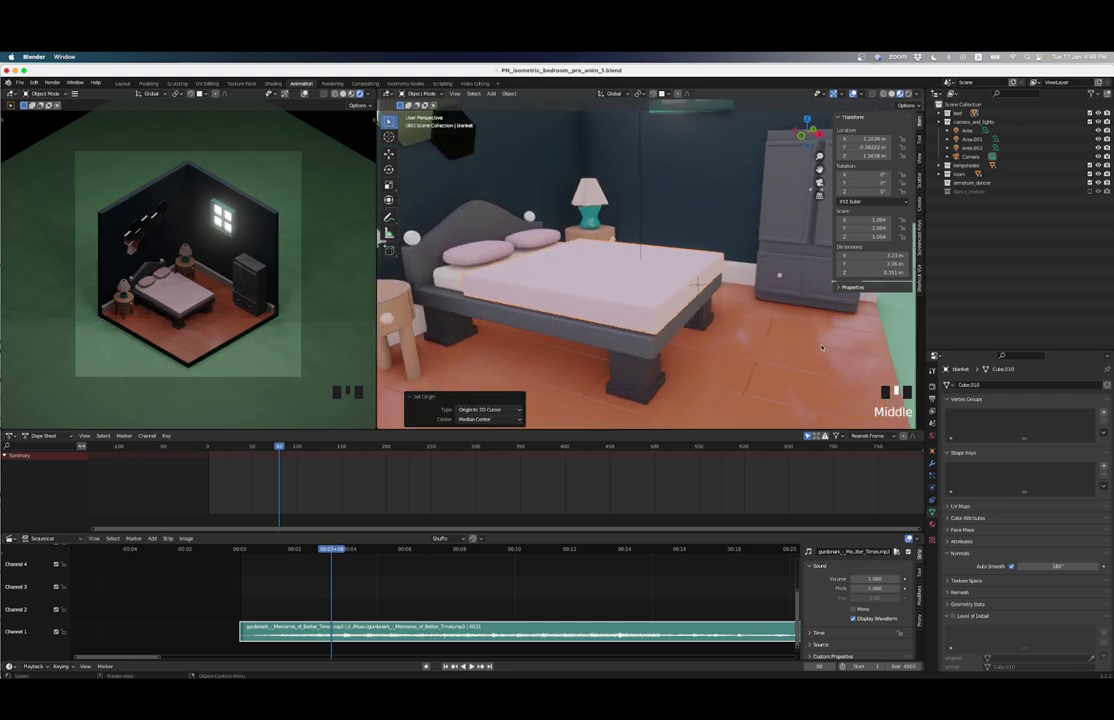
key(s)
key(x)
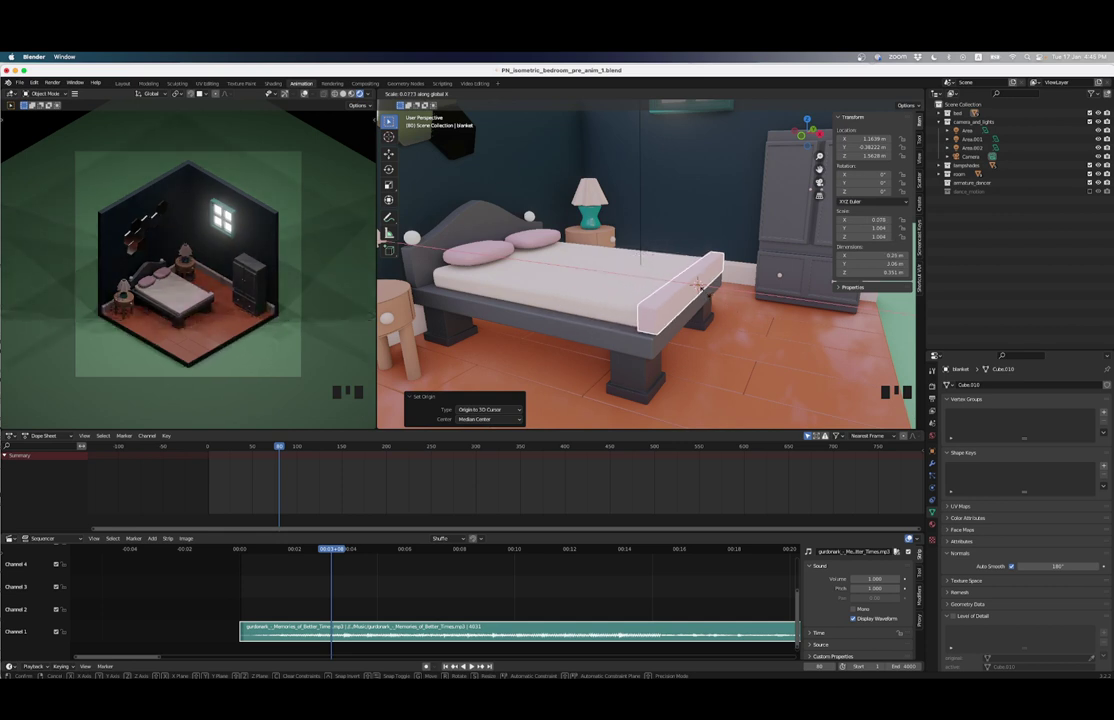
click(671, 358)
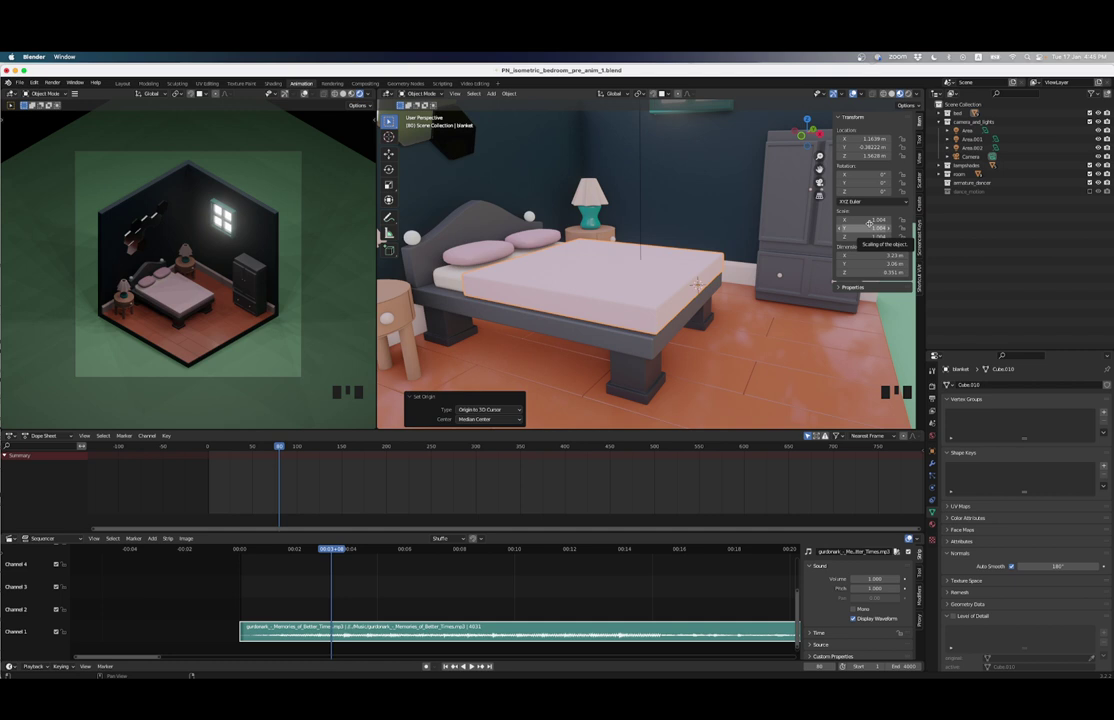
Step: Keyframe the blanket's full-size scale at frame 80 and set the current frame to 180
key(i)
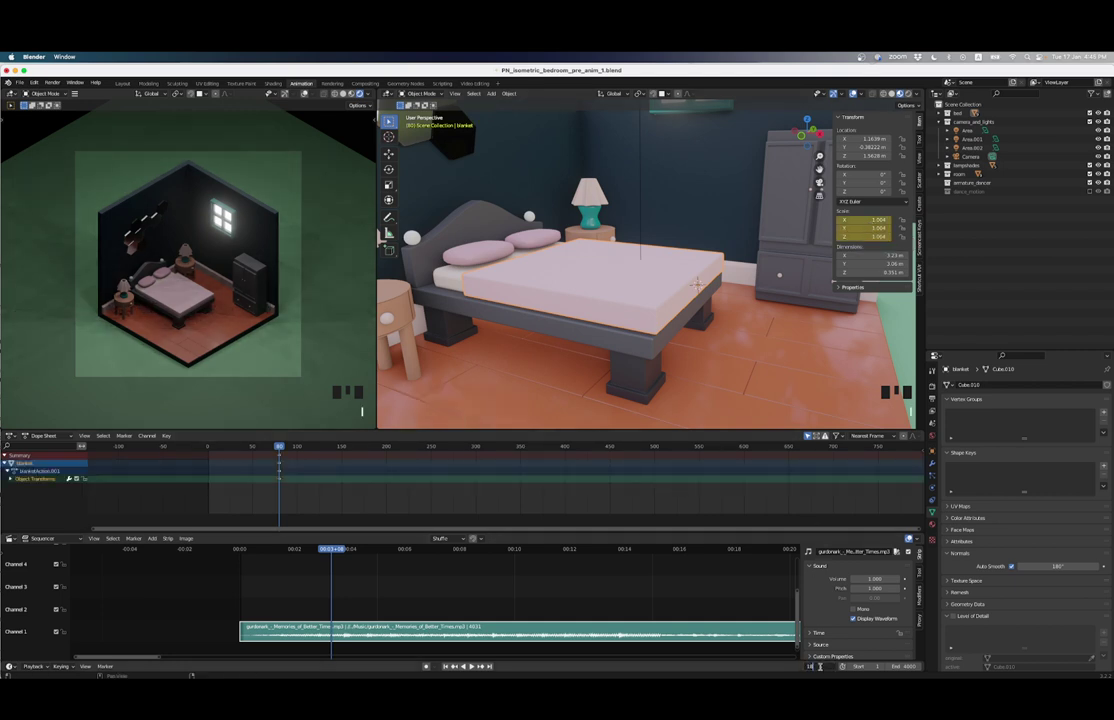
double_click(820, 666)
text(180)
key(Return)
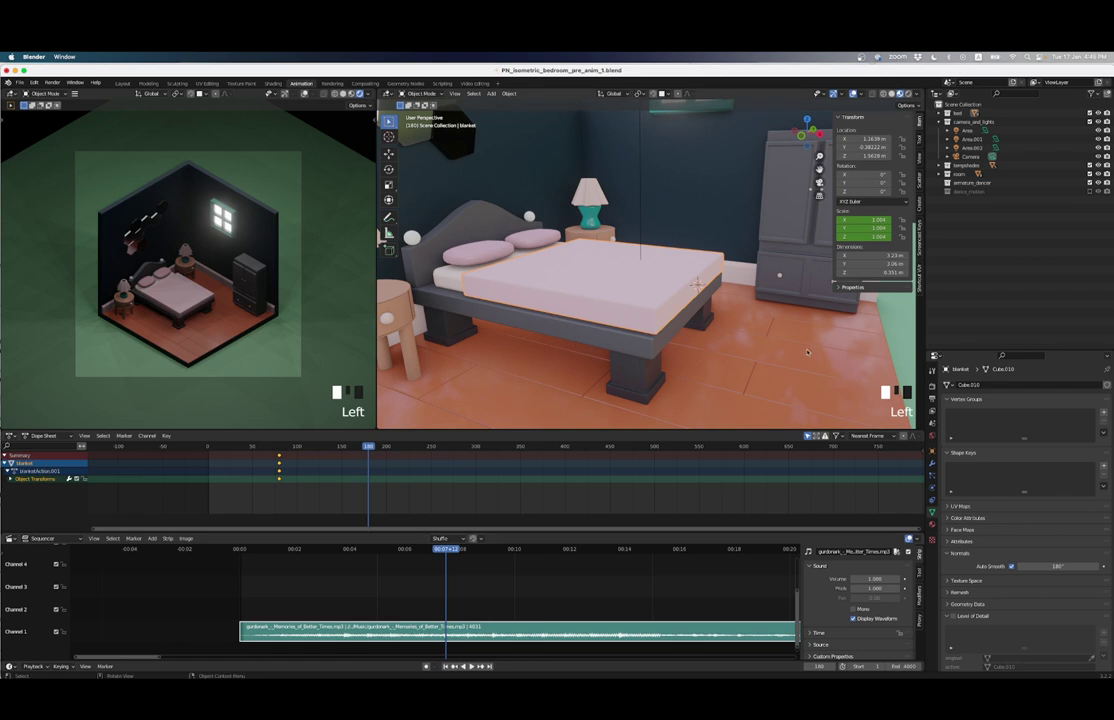
Step: Scale the blanket along X by about 0.095 towards the foot of the bed and keyframe its scale at frame 180
key(s)
key(x)
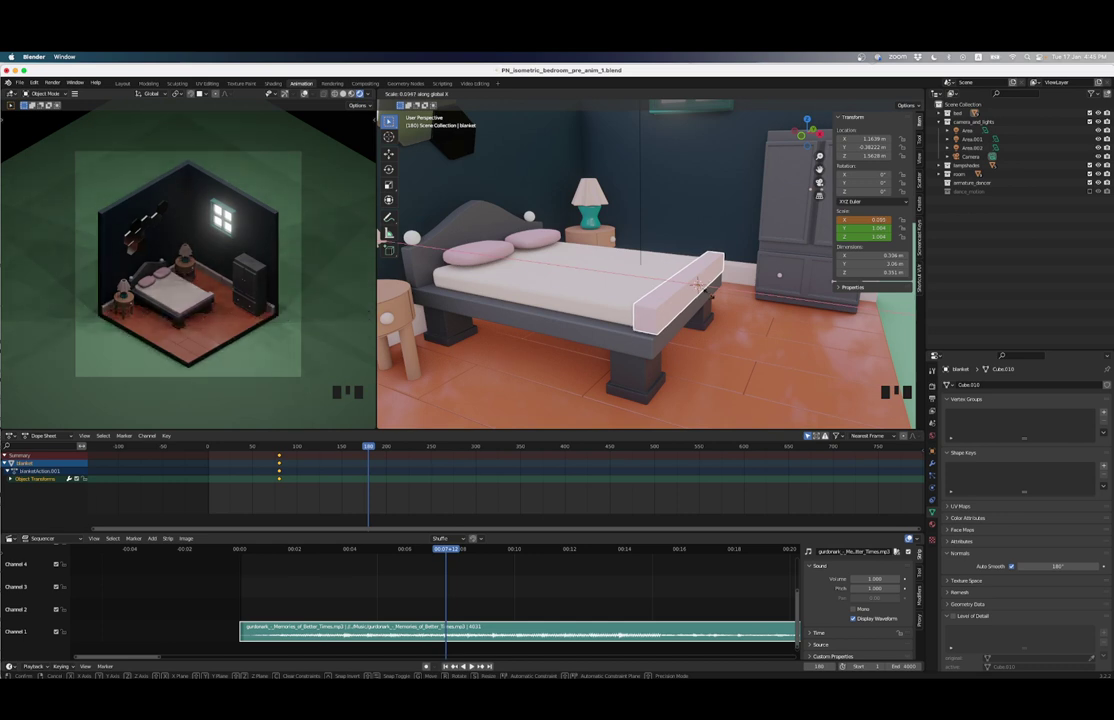
click(697, 285)
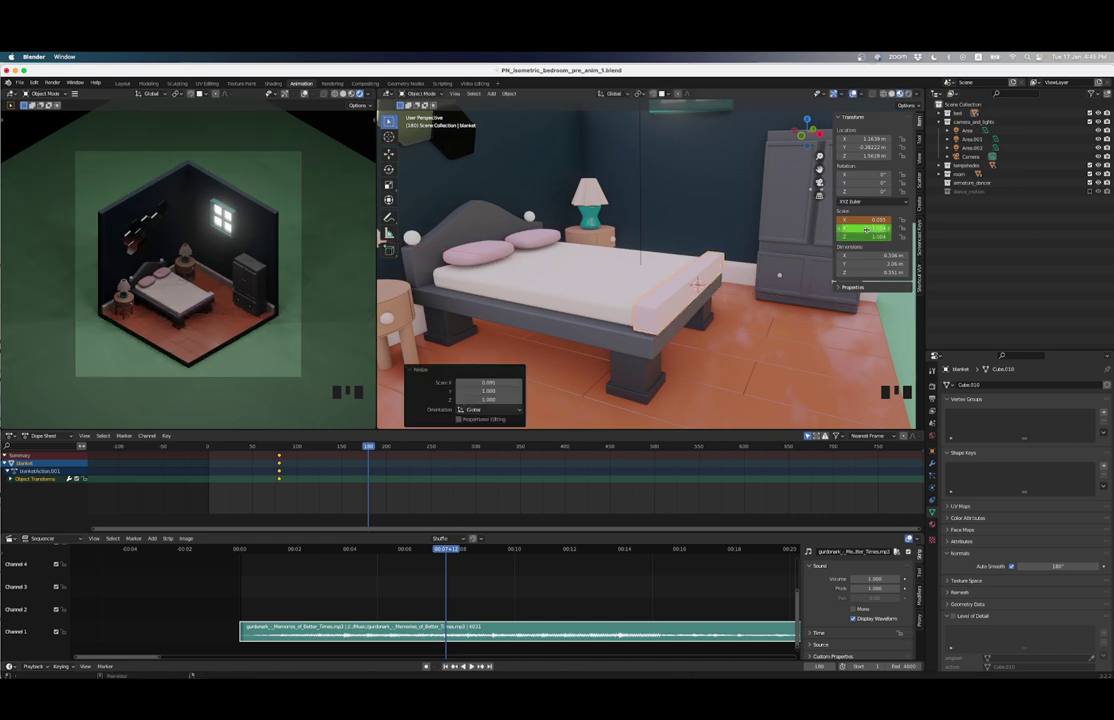
key(i)
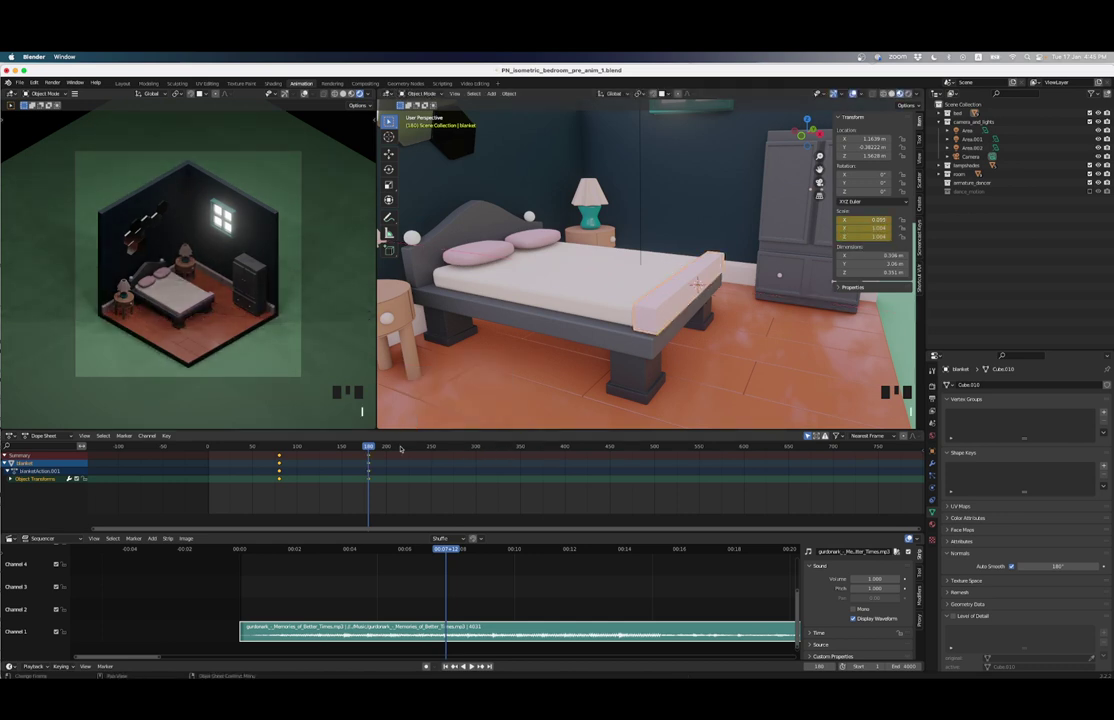
Step: Scrub and play back the blanket's folding animation past frame 180, and return to the first frame
click(285, 450)
mouse_move(285, 450)
mouse_down()
mouse_move(325, 450)
mouse_move(300, 452)
mouse_up()
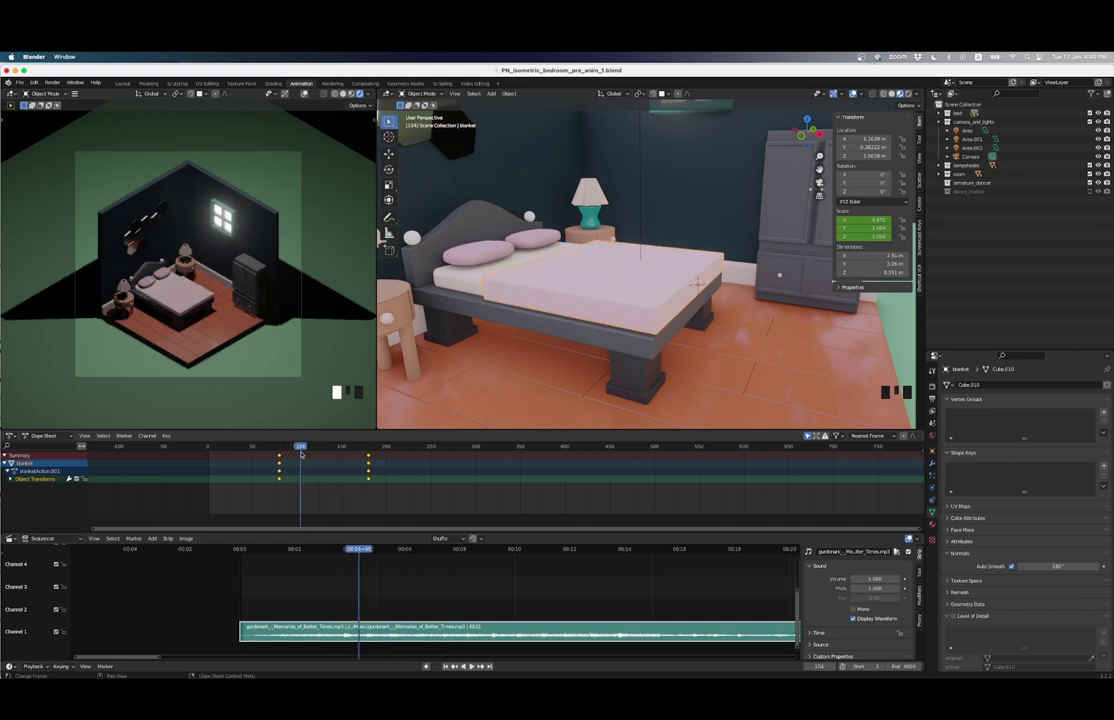
key(shift+Left)
key(space)
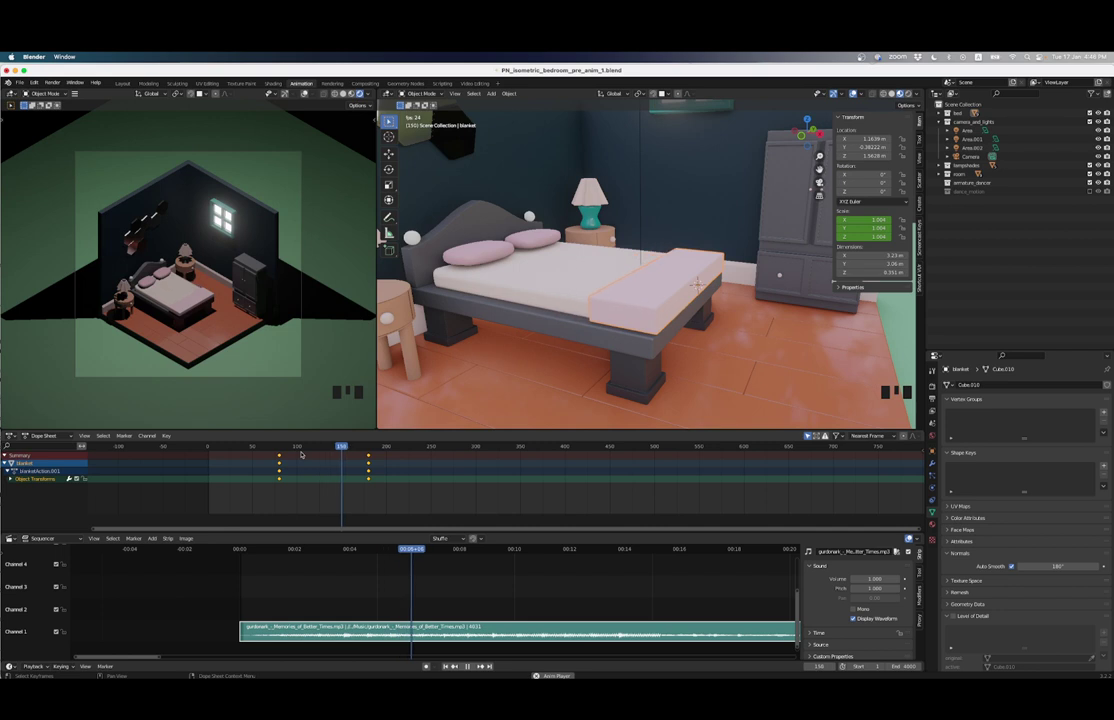
key(space)
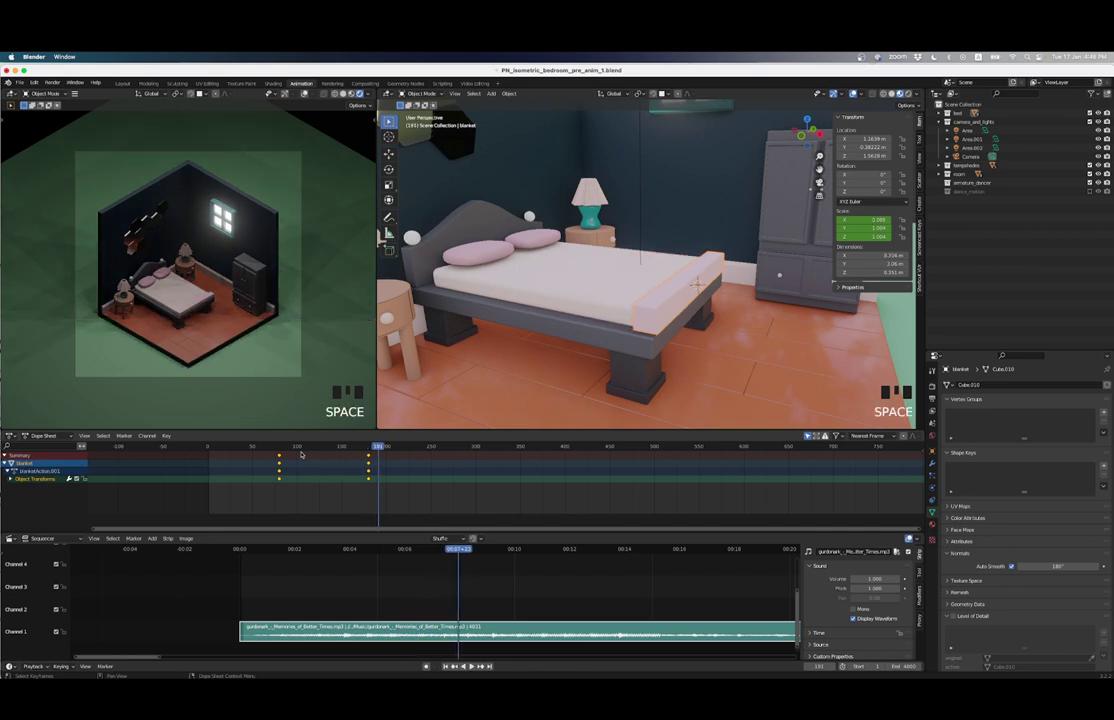
key(shift+Left)
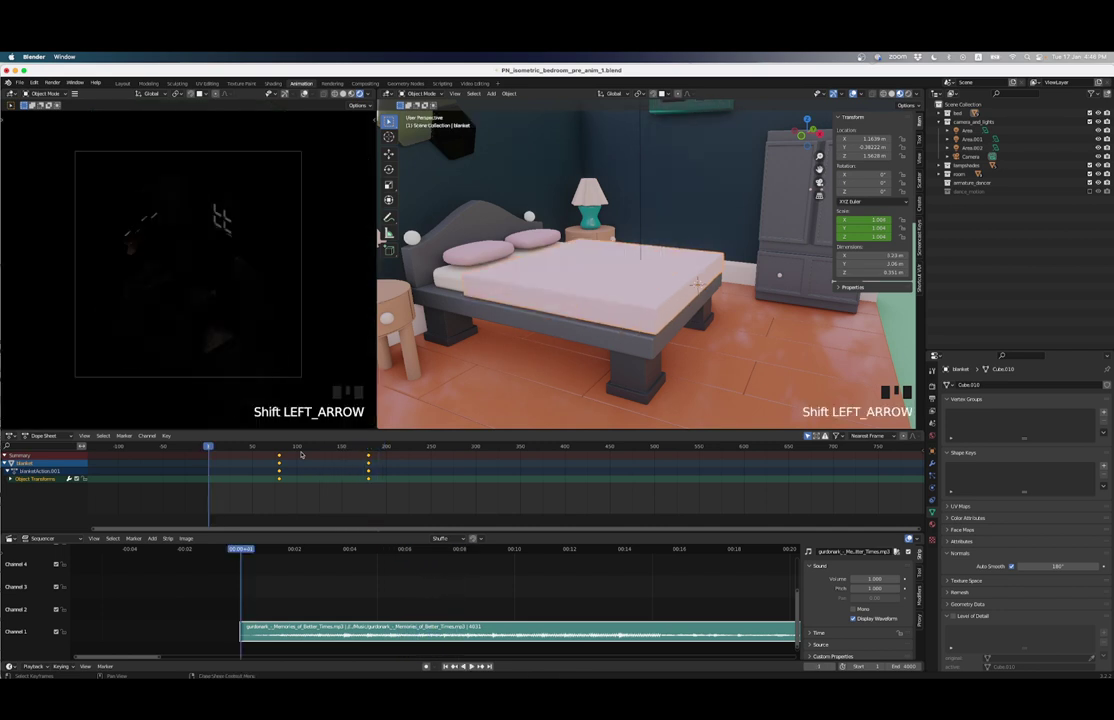
Step: Examine the whole room, the blanket's keyframes and the length of the music strip in relation to the F_1743 marker
scroll(636, 313, down, 3)
scroll(636, 313, down, 3)
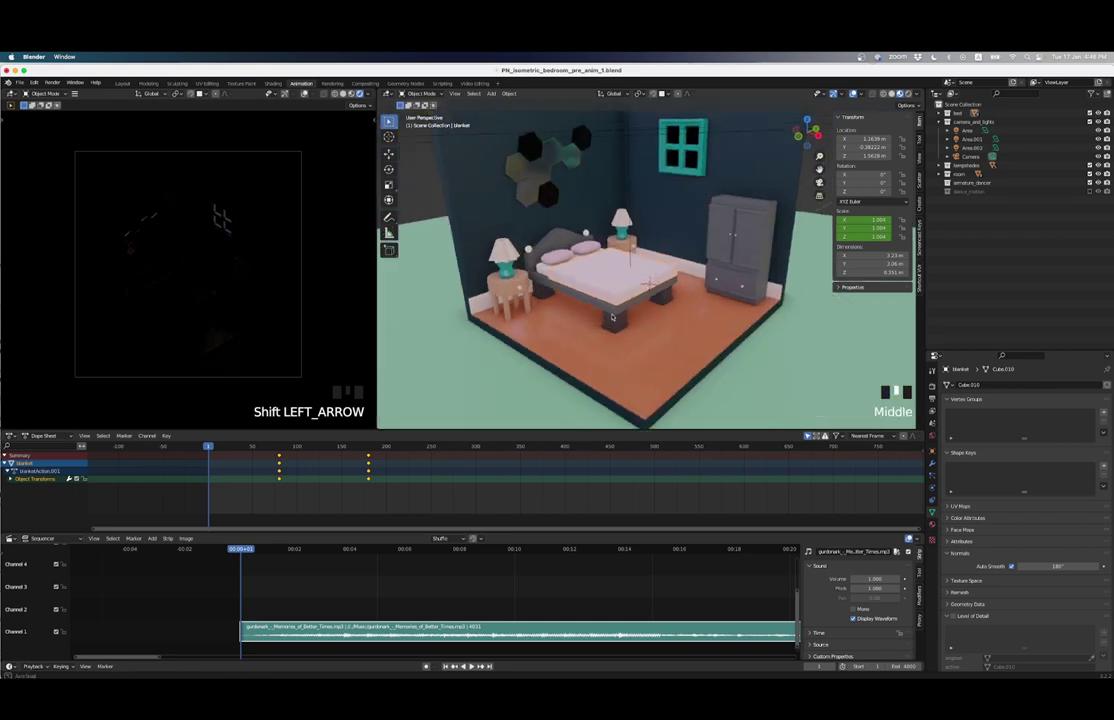
shift+middle_drag(621, 300, 660, 300)
scroll(630, 305, down, 2)
scroll(683, 463, down, 10)
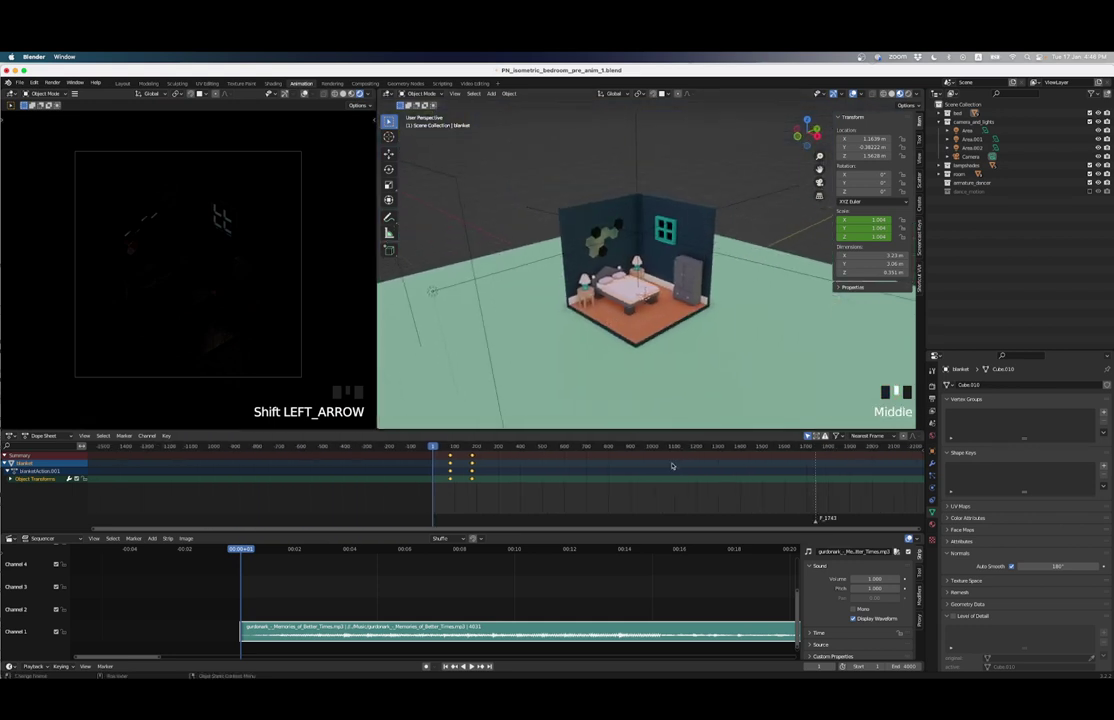
scroll(686, 471, up, 2)
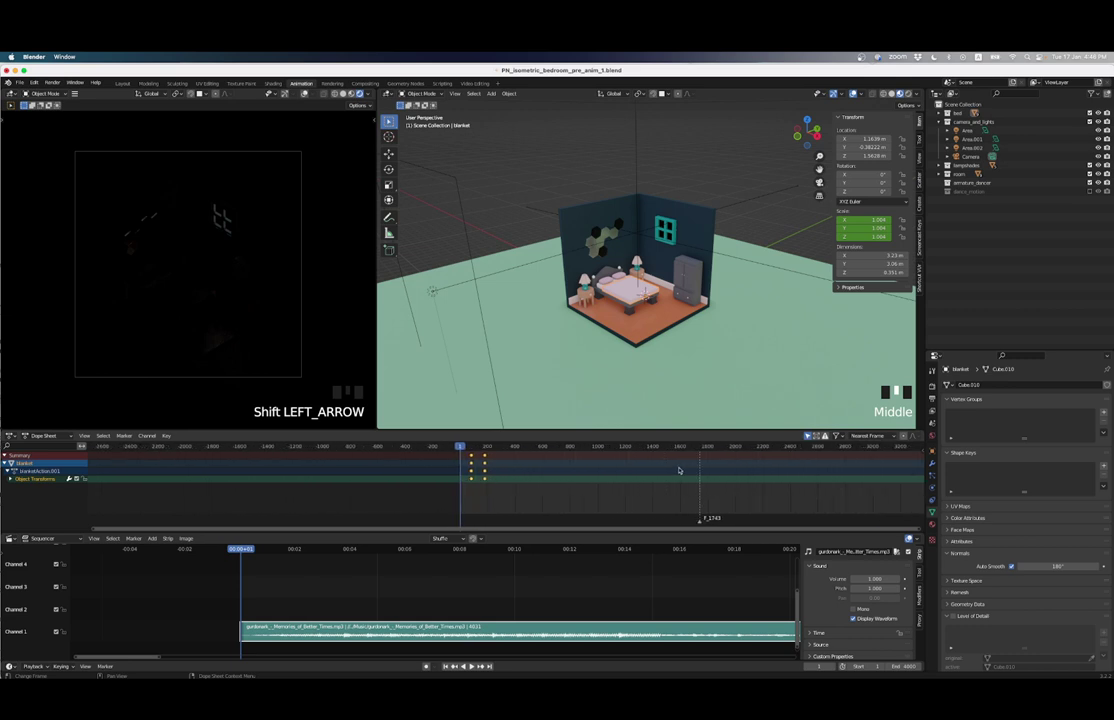
scroll(601, 589, down, 4)
scroll(601, 589, down, 4)
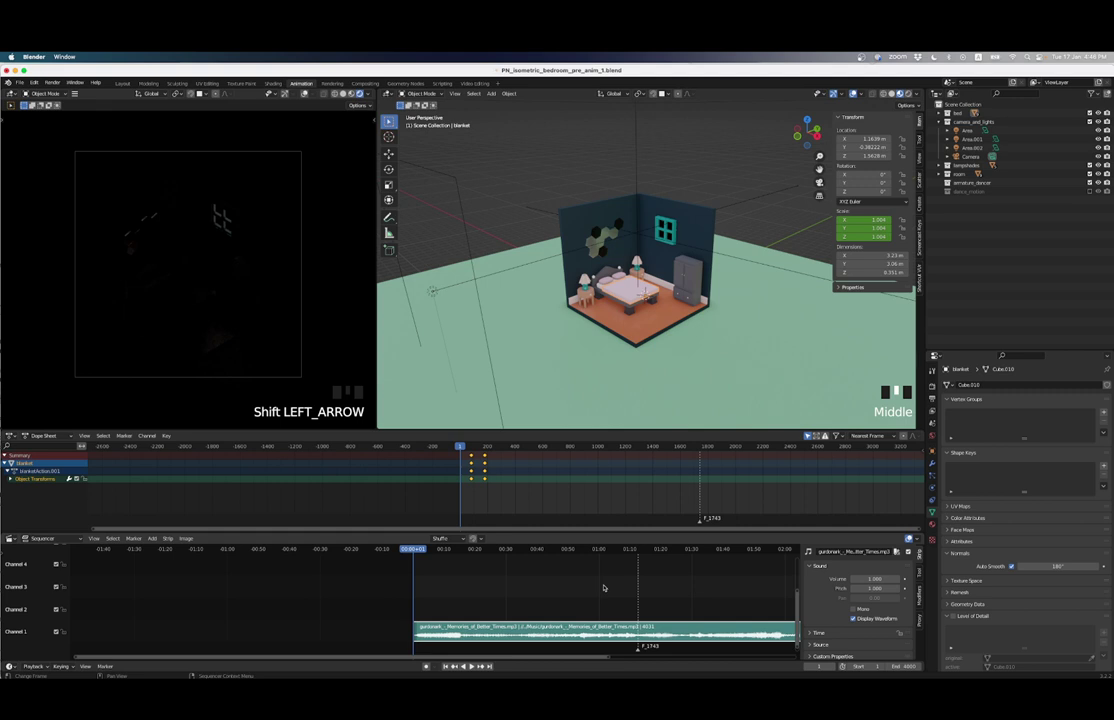
scroll(603, 588, up, 3)
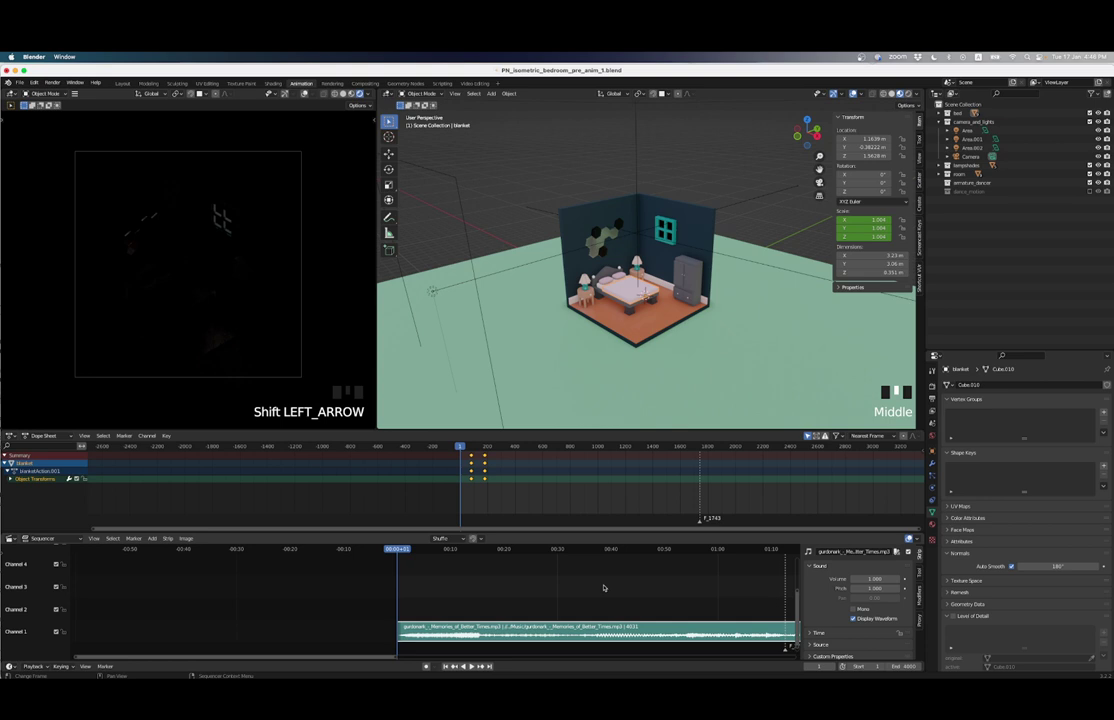
scroll(626, 340, up, 11)
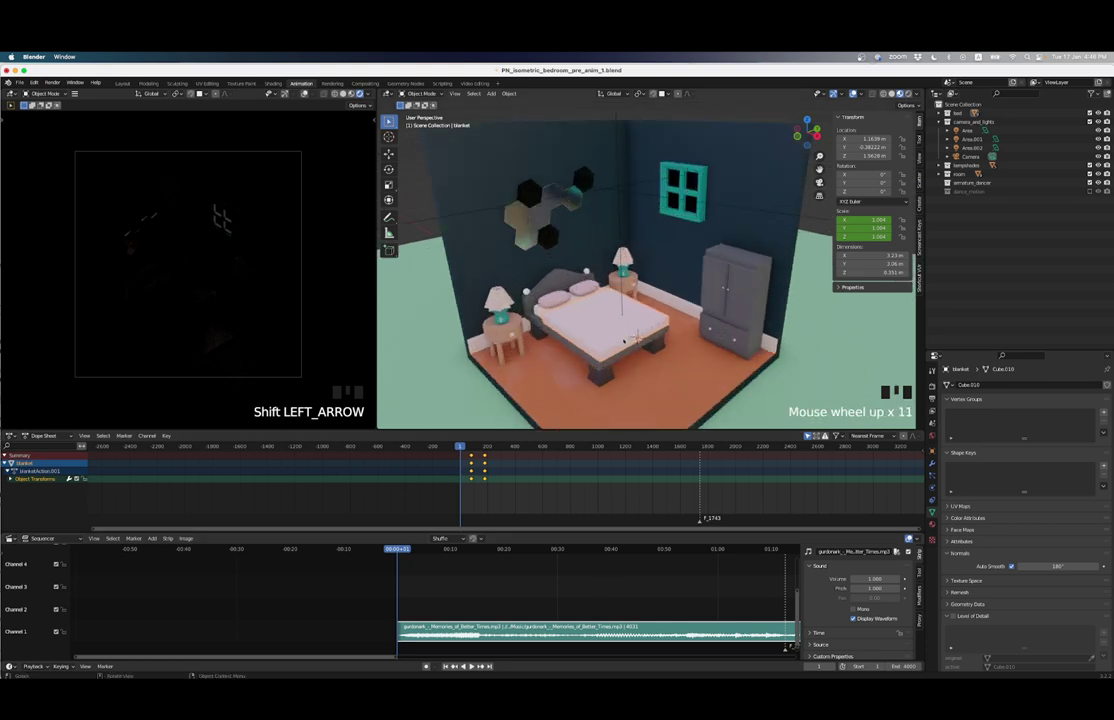
scroll(667, 374, down, 5)
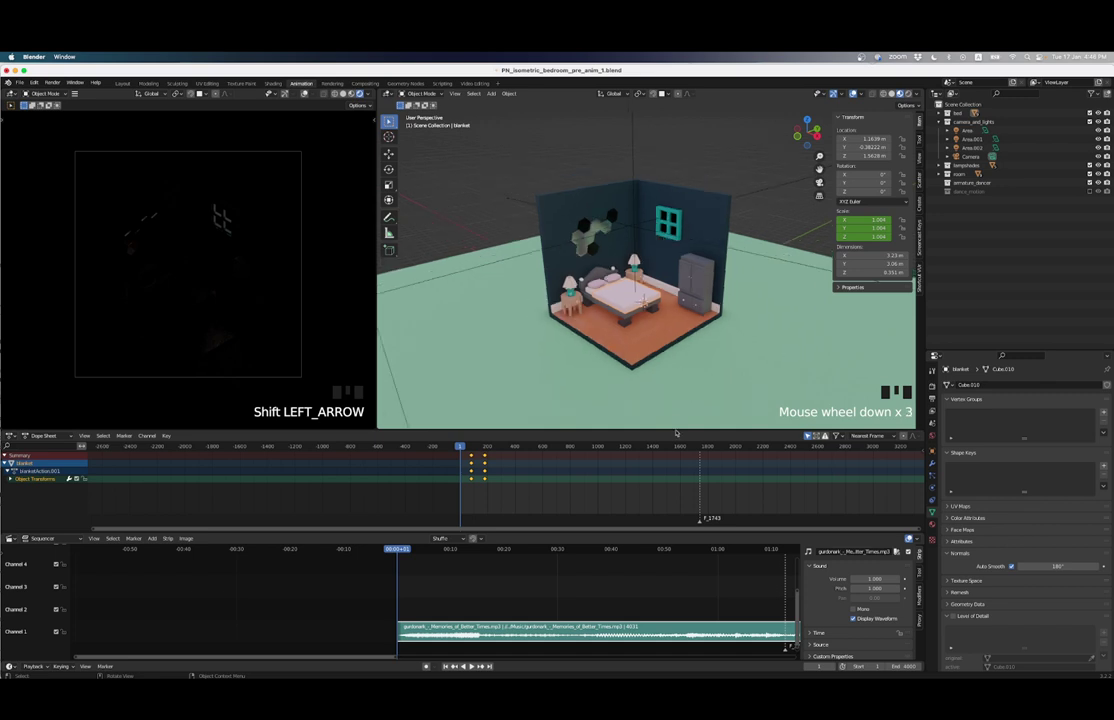
scroll(669, 490, down, 3)
scroll(640, 510, up, 2)
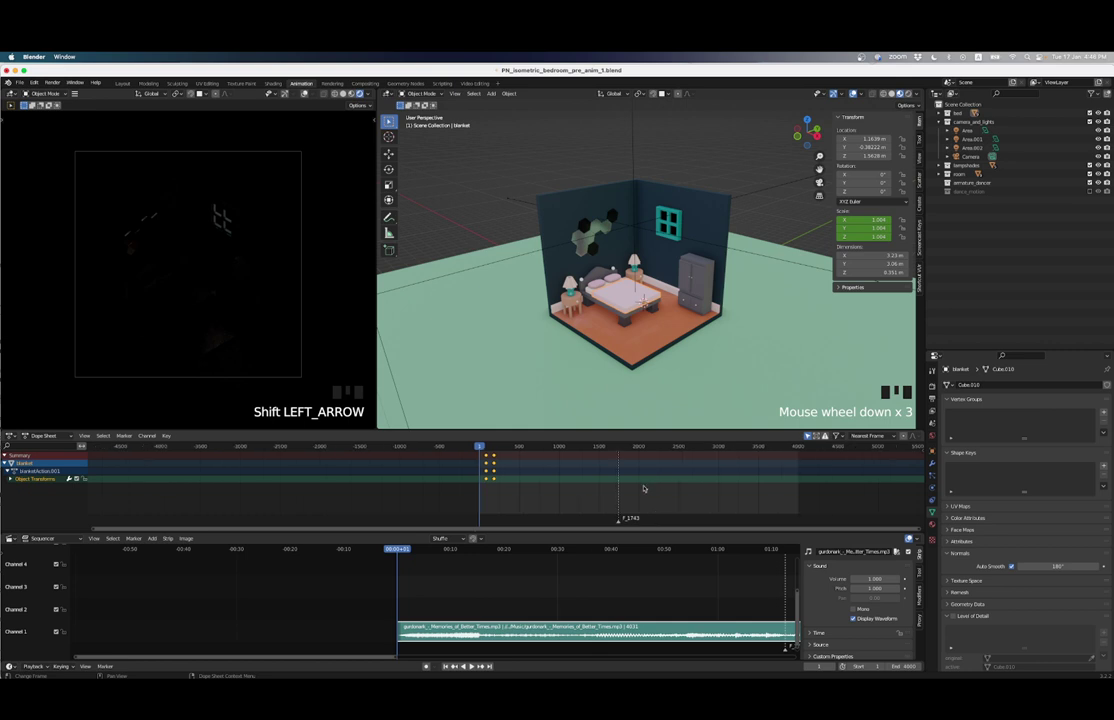
scroll(674, 491, down, 3)
Step: Enable the dance_motion collection and play the animation, scrubbing ahead to about frame 1570
click(1097, 192)
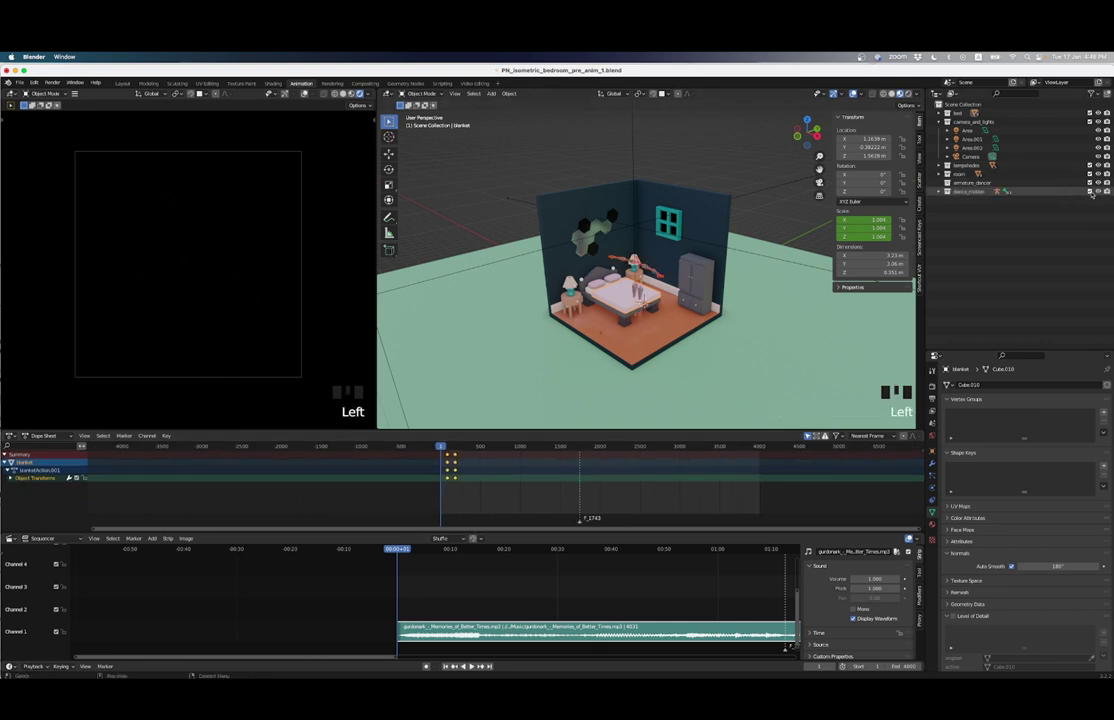
click(493, 464)
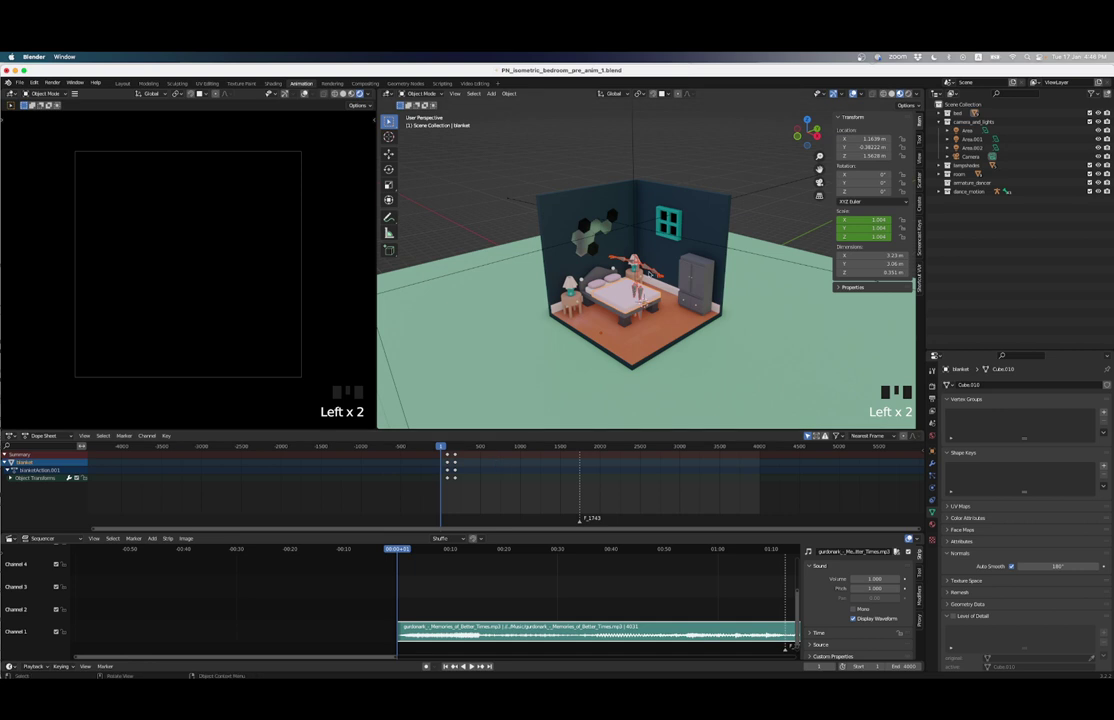
key(space)
scroll(480, 470, up, 2)
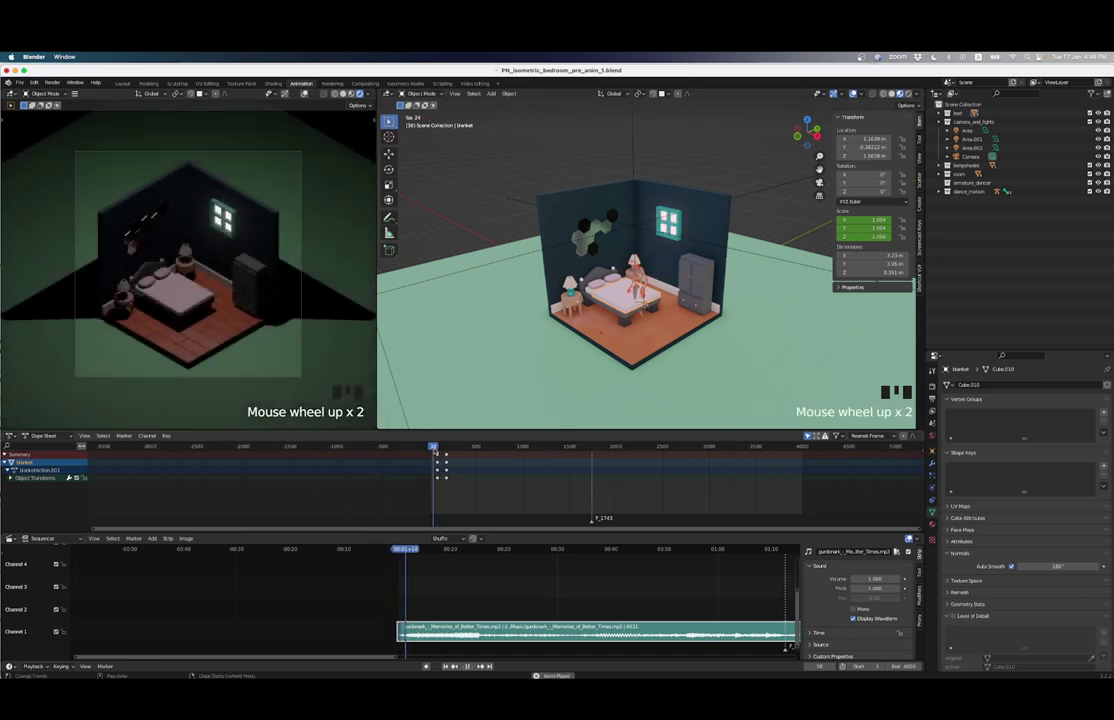
drag(435, 452, 574, 450)
key(space)
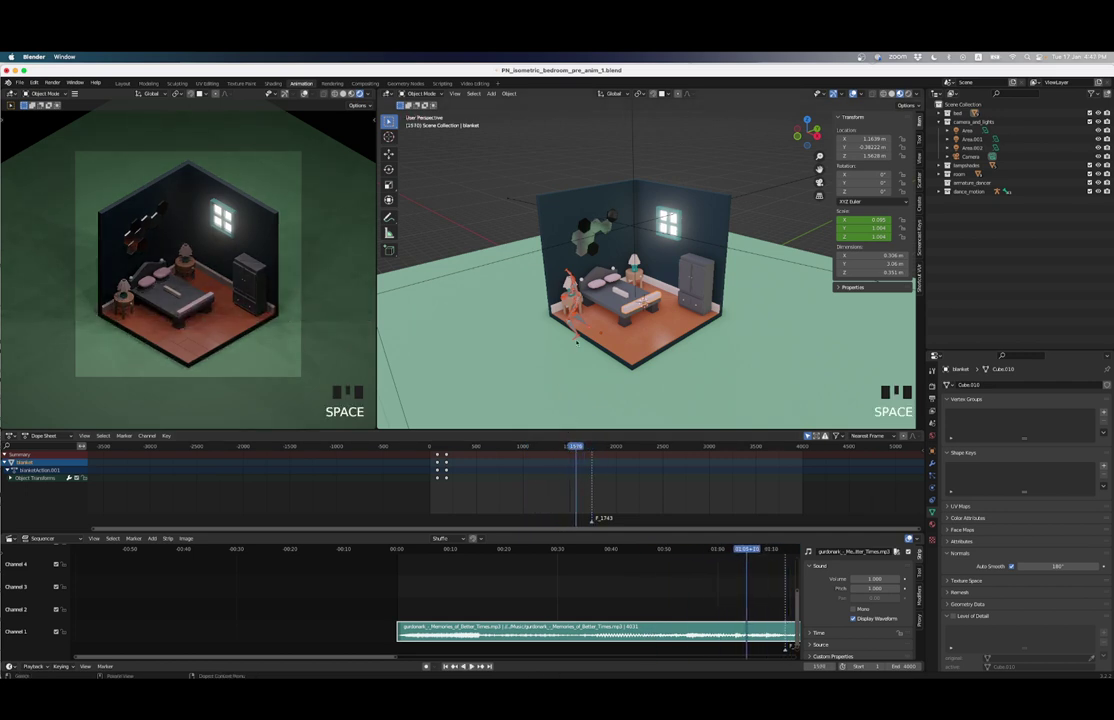
Step: Select the dance motion armature standing beside the bed
click(575, 335)
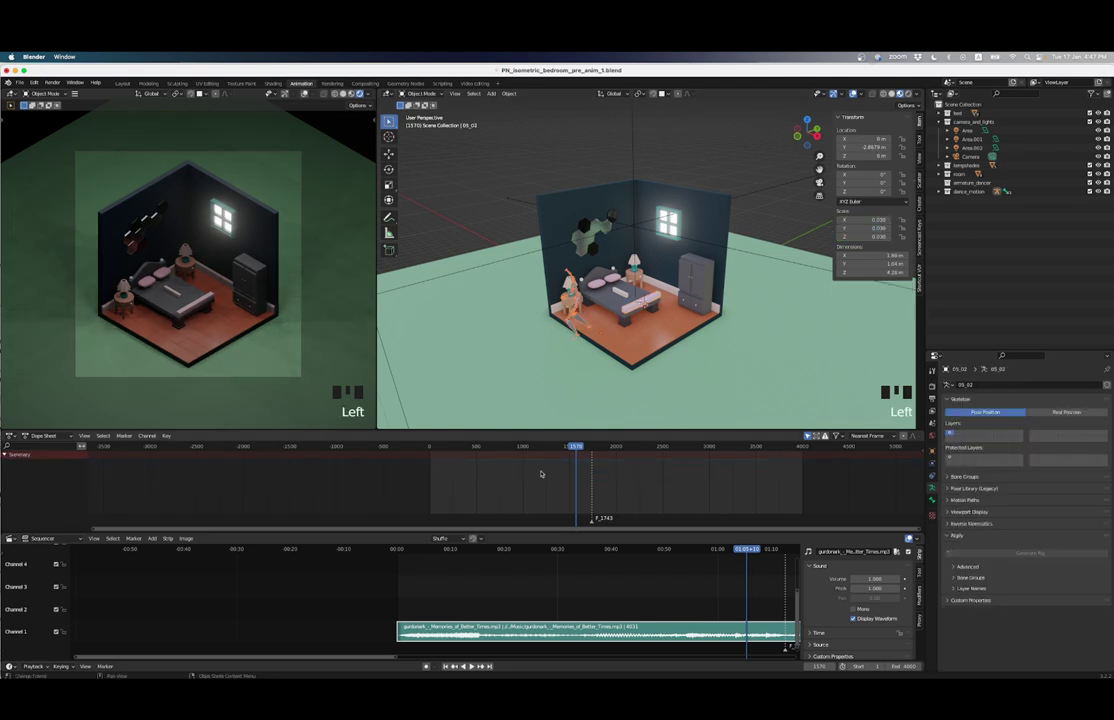
scroll(520, 469, up, 2)
scroll(586, 421, up, 3)
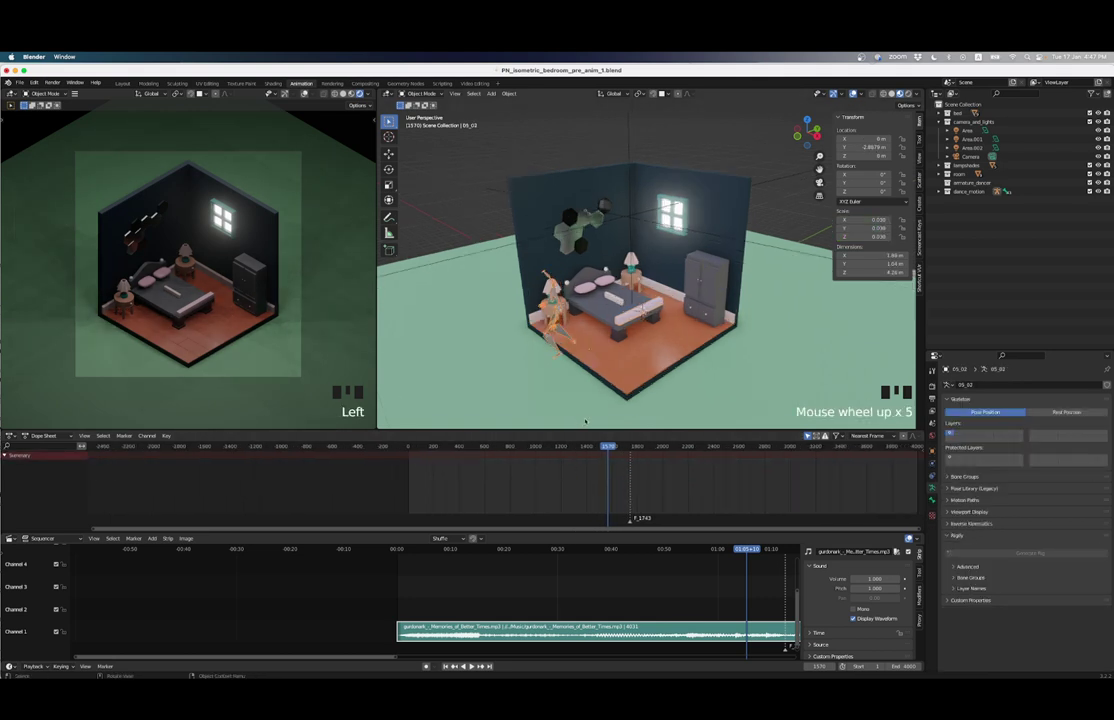
Step: Play the music from around frame 834 and add a timeline marker at frame 1016
scroll(500, 570, down, 2)
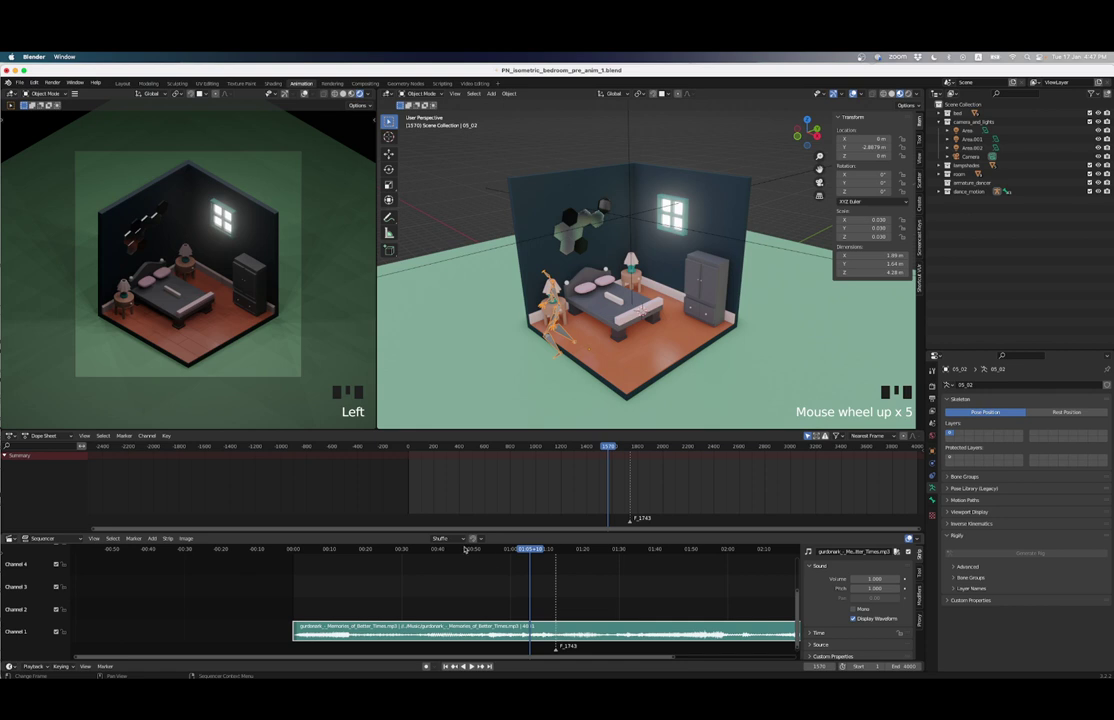
scroll(500, 555, down, 3)
scroll(491, 568, up, 2)
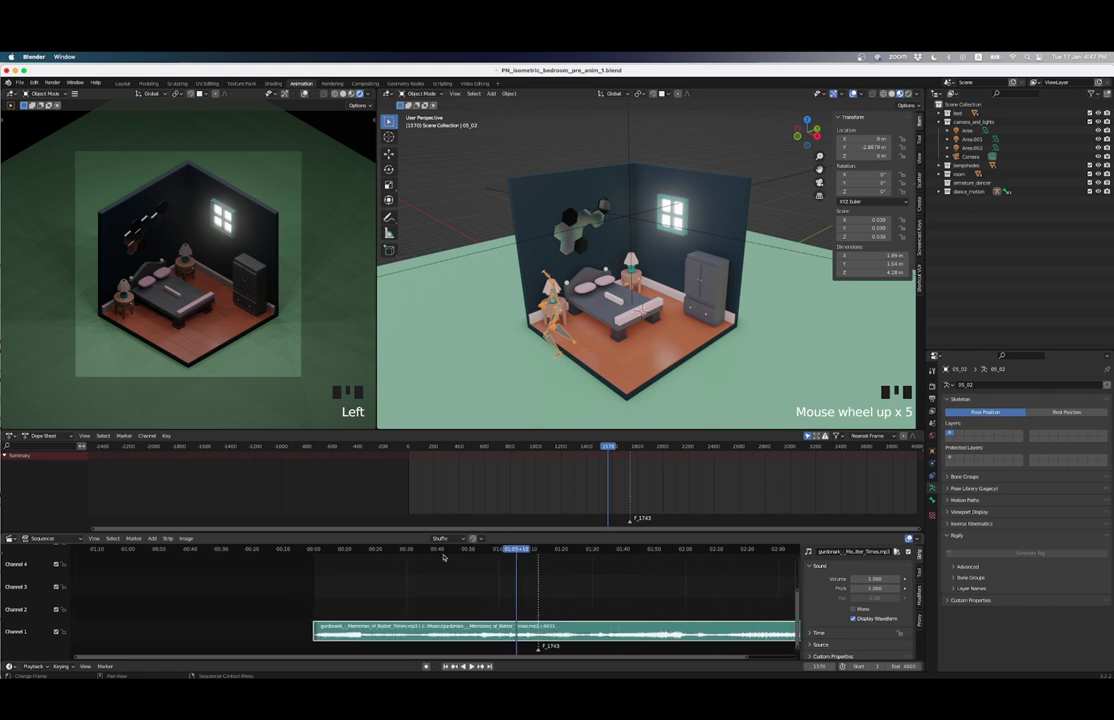
click(451, 555)
key(space)
click(423, 553)
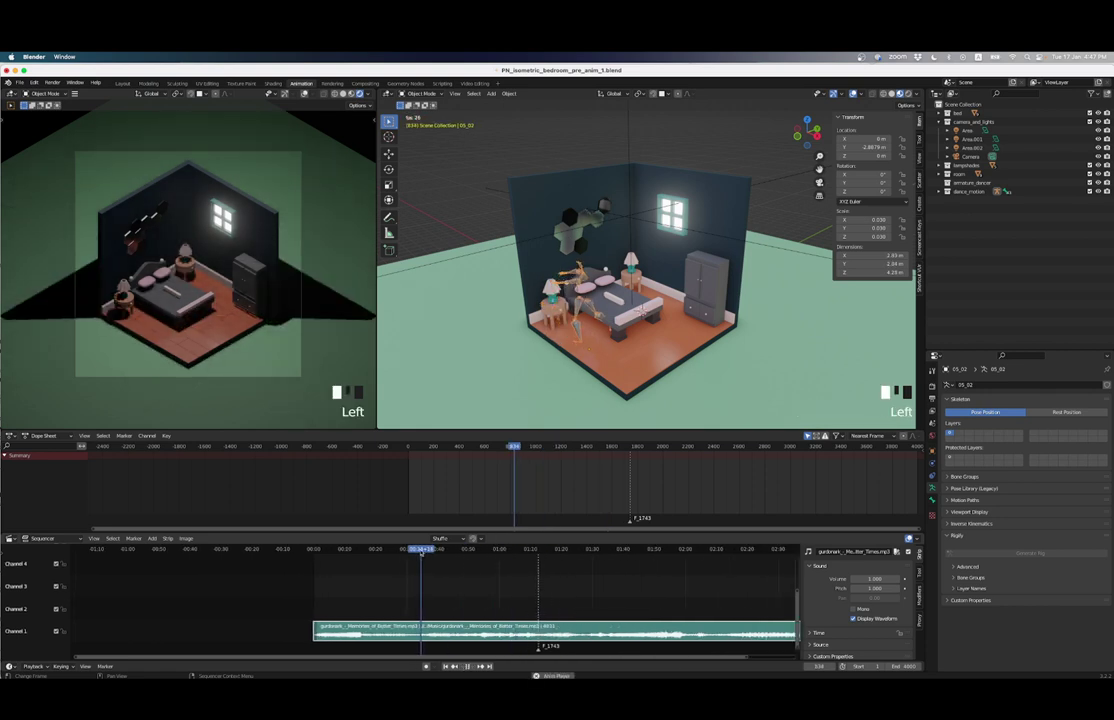
click(380, 553)
click(418, 553)
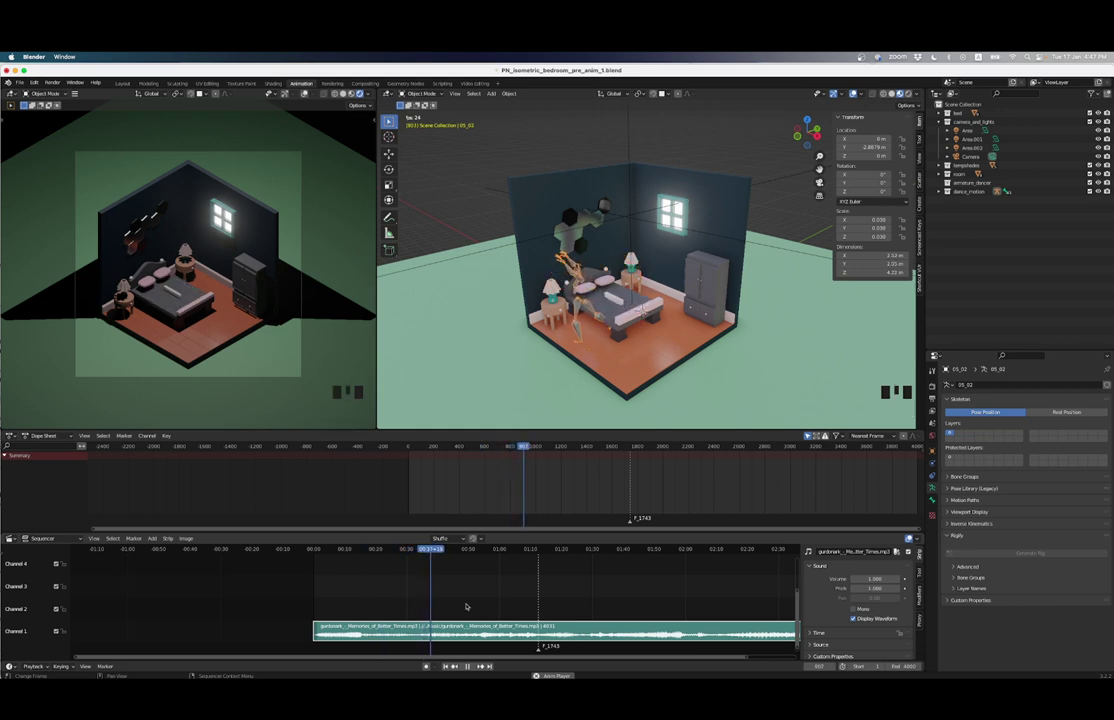
scroll(435, 580, up, 6)
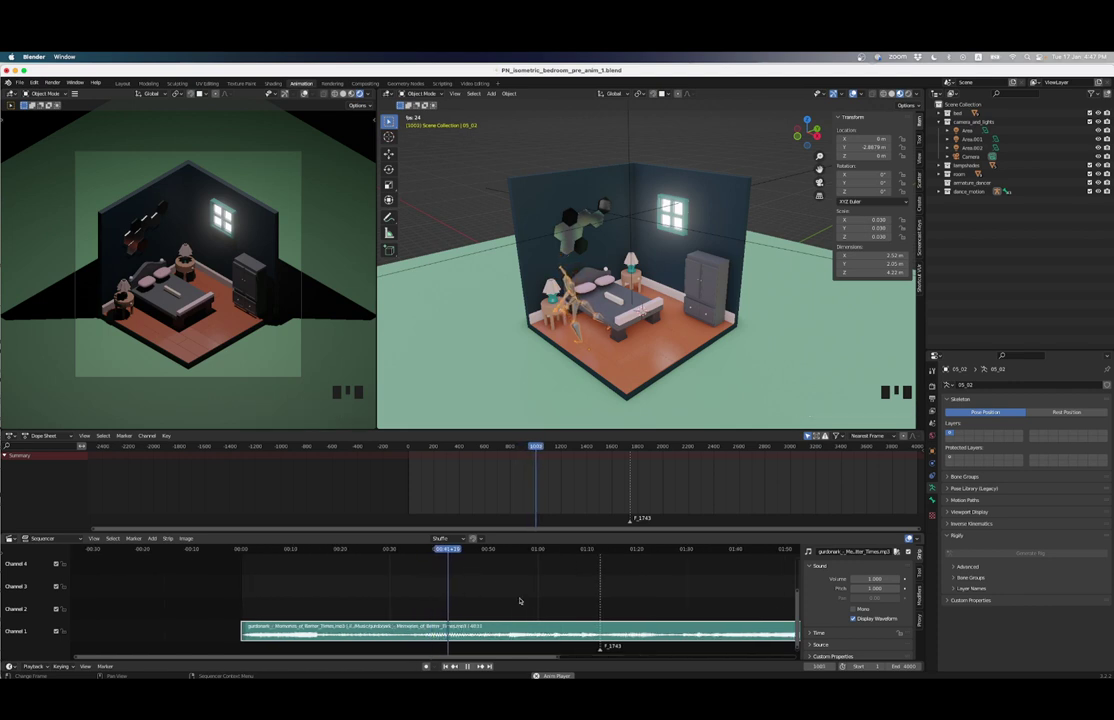
key(m)
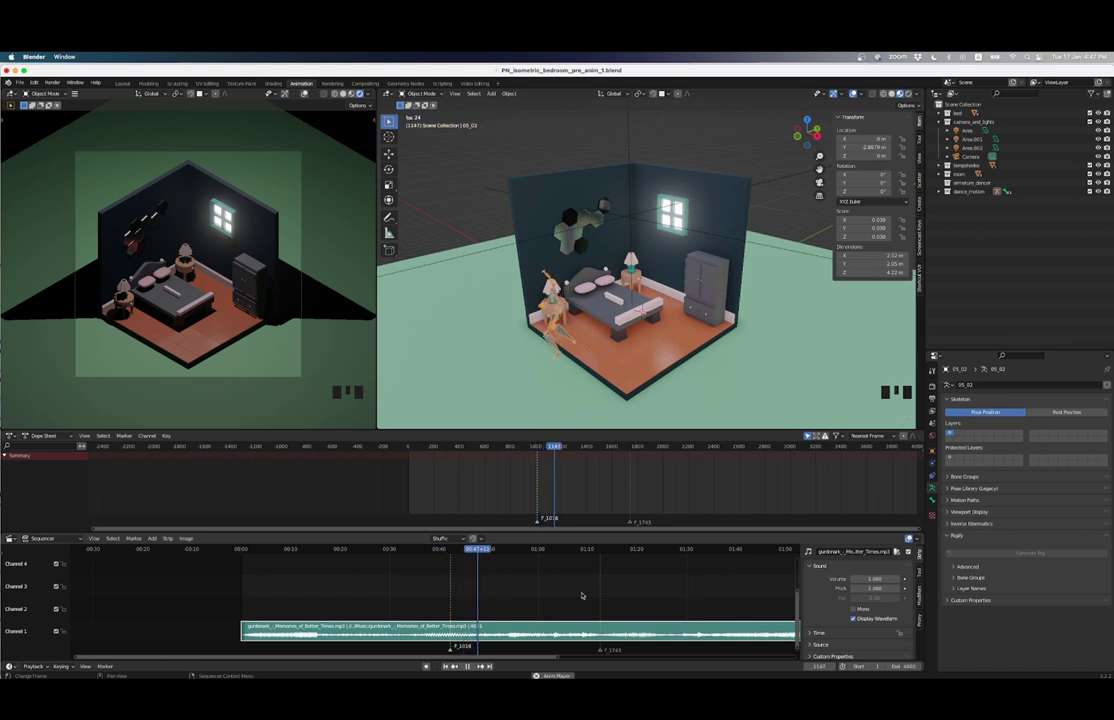
Step: Skip ahead through the music and listen to the passage around the F_1743 marker
click(530, 551)
click(562, 551)
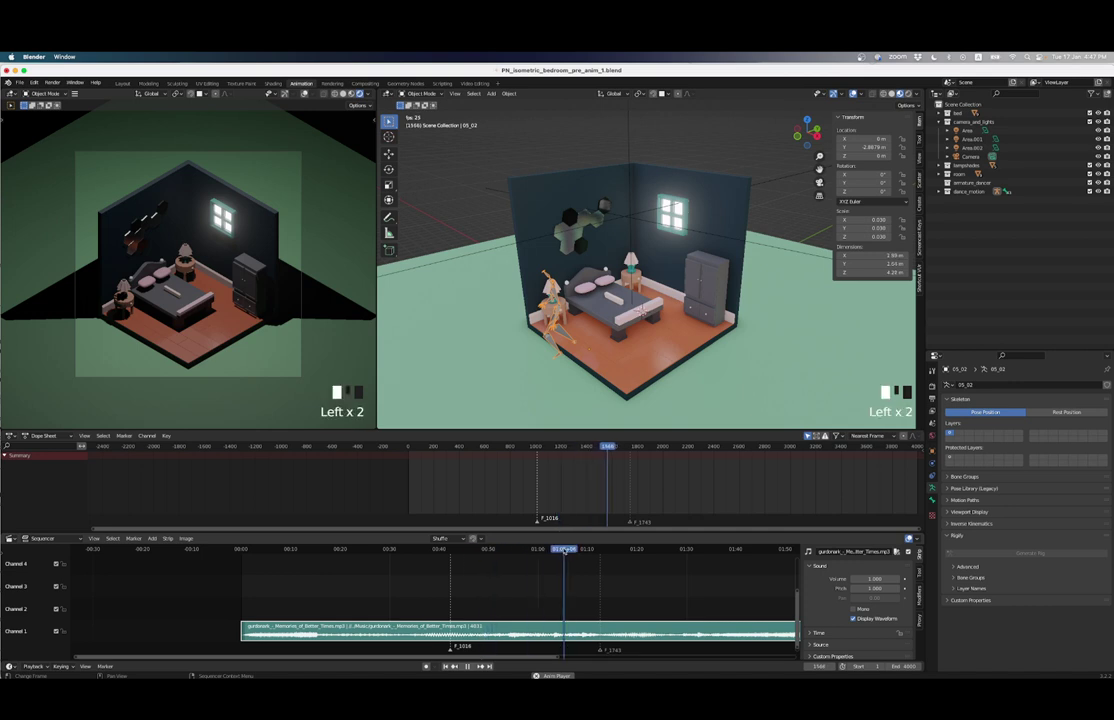
click(594, 551)
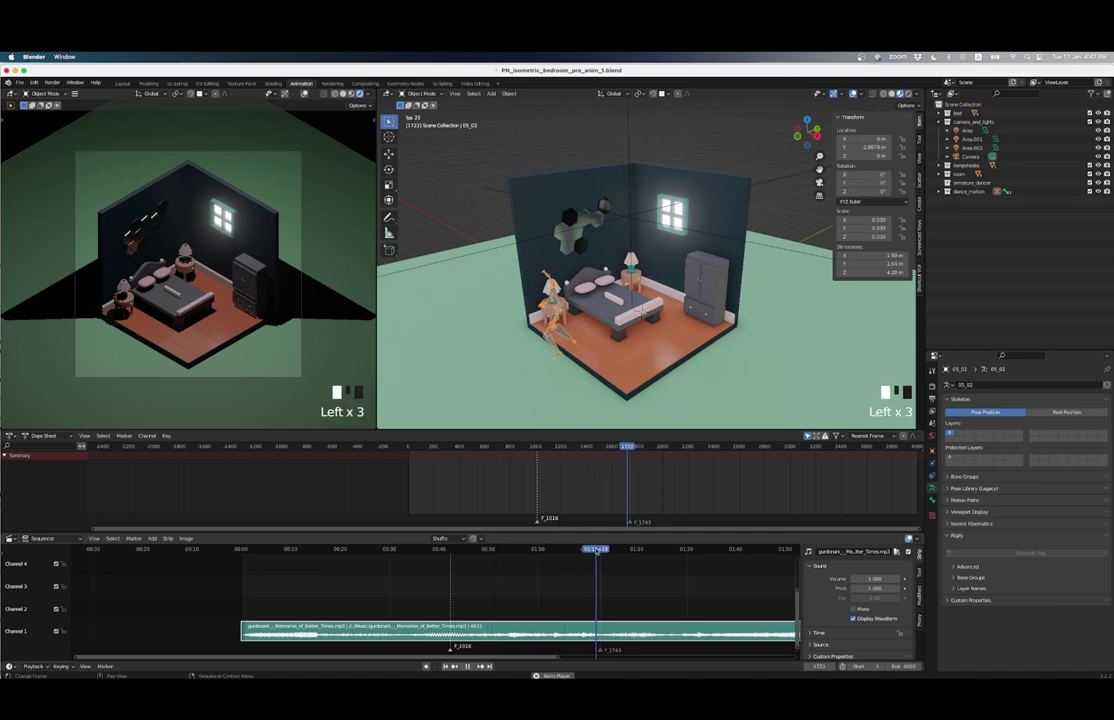
click(583, 550)
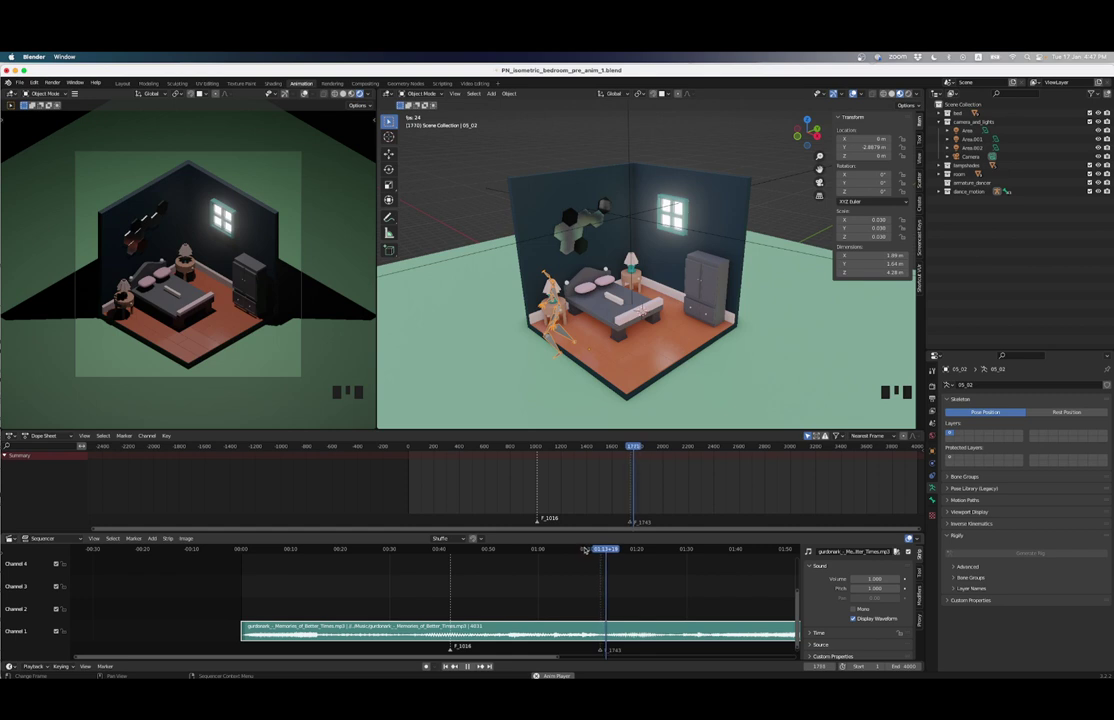
click(591, 551)
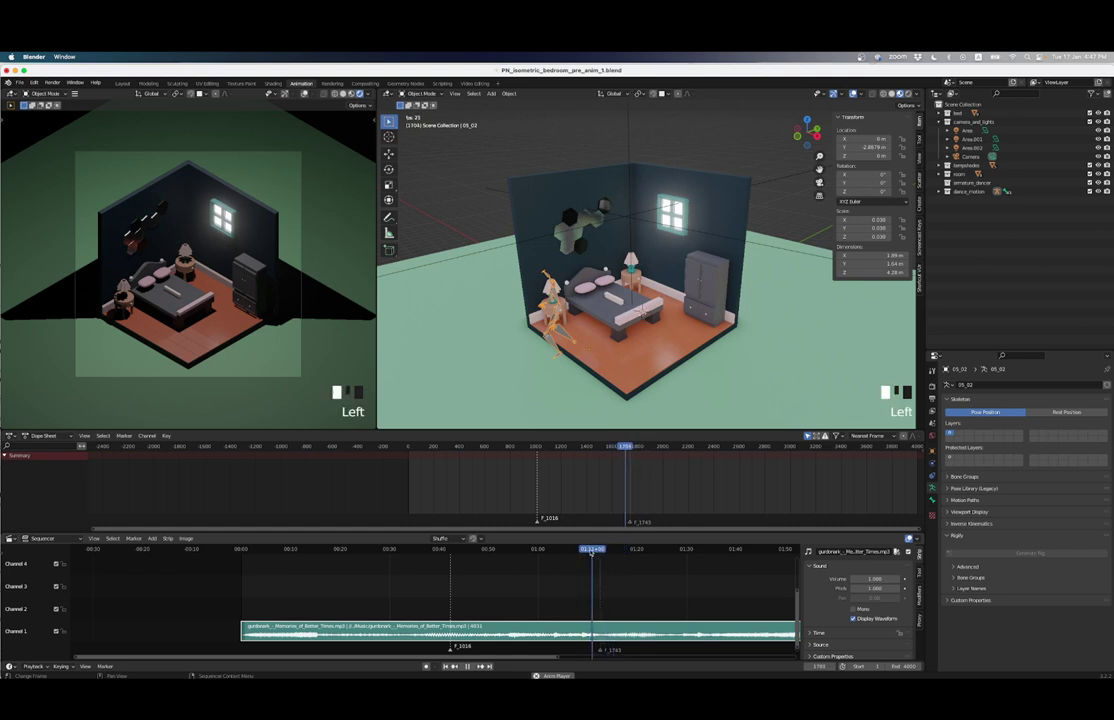
key(space)
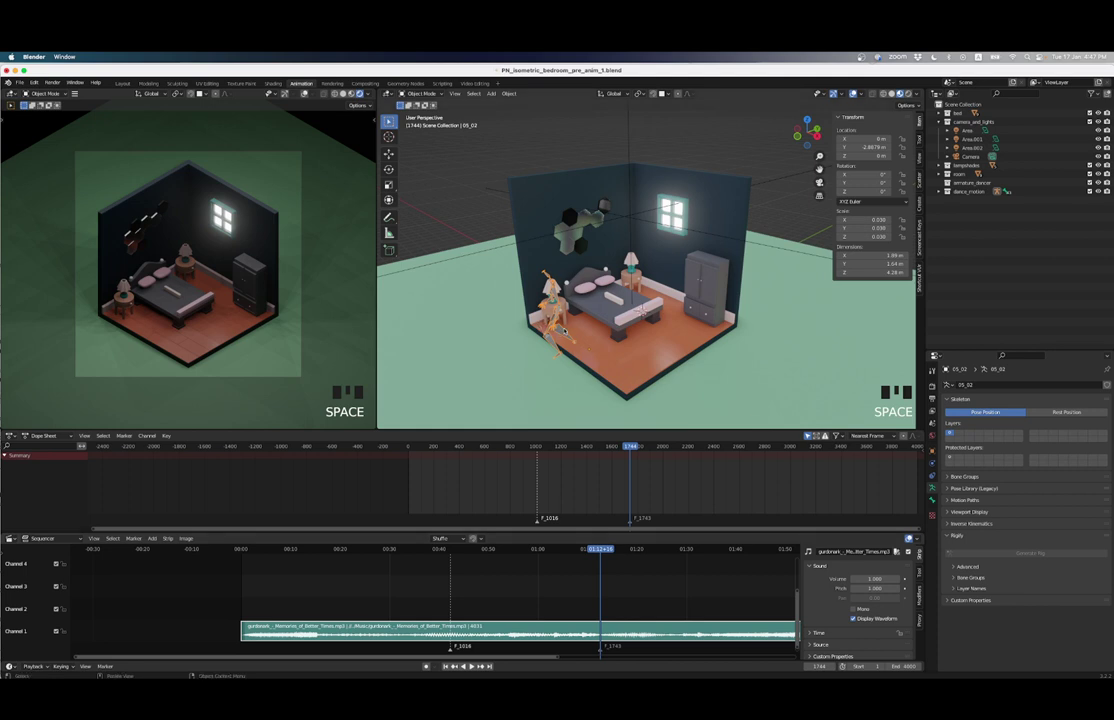
Step: Step the current frame back and forth until it sits on the F_1743 marker
middle_drag(563, 333, 592, 335)
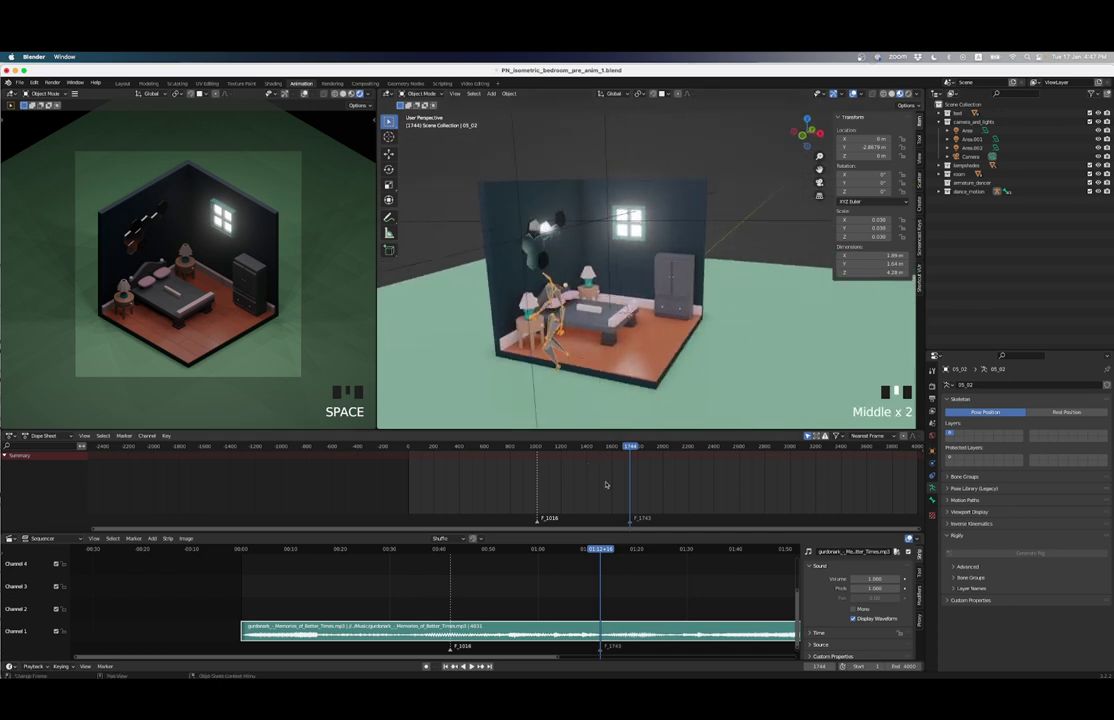
scroll(697, 476, up, 2)
scroll(683, 468, up, 6)
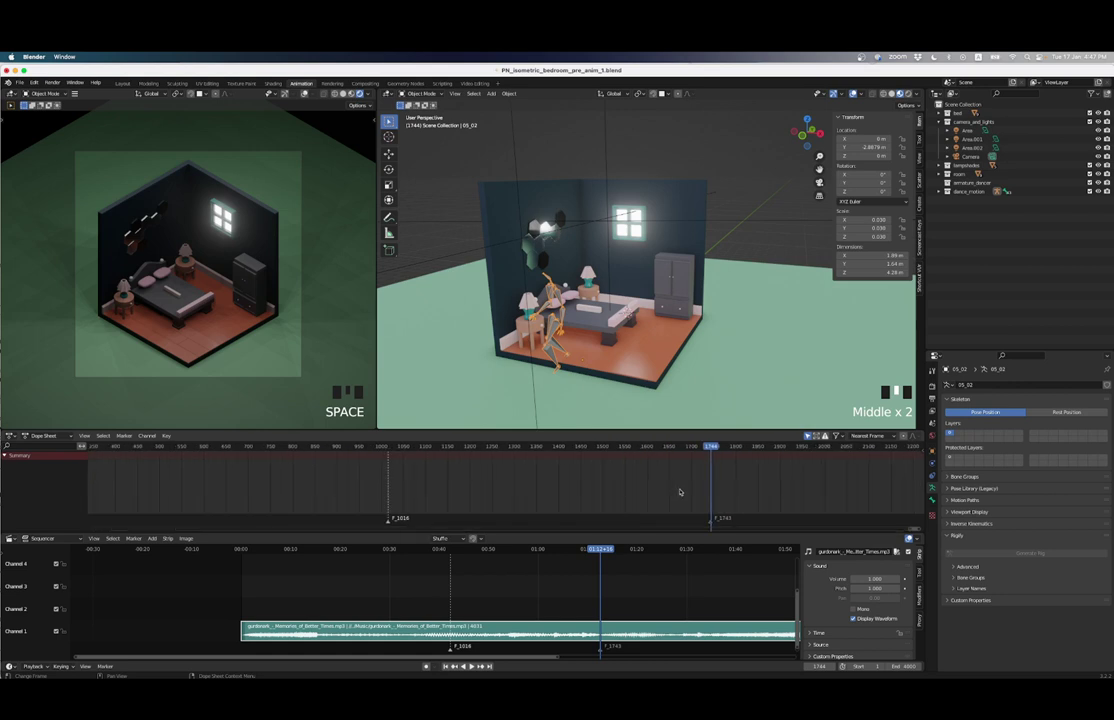
key(Left)
key(Left)
key(Left)
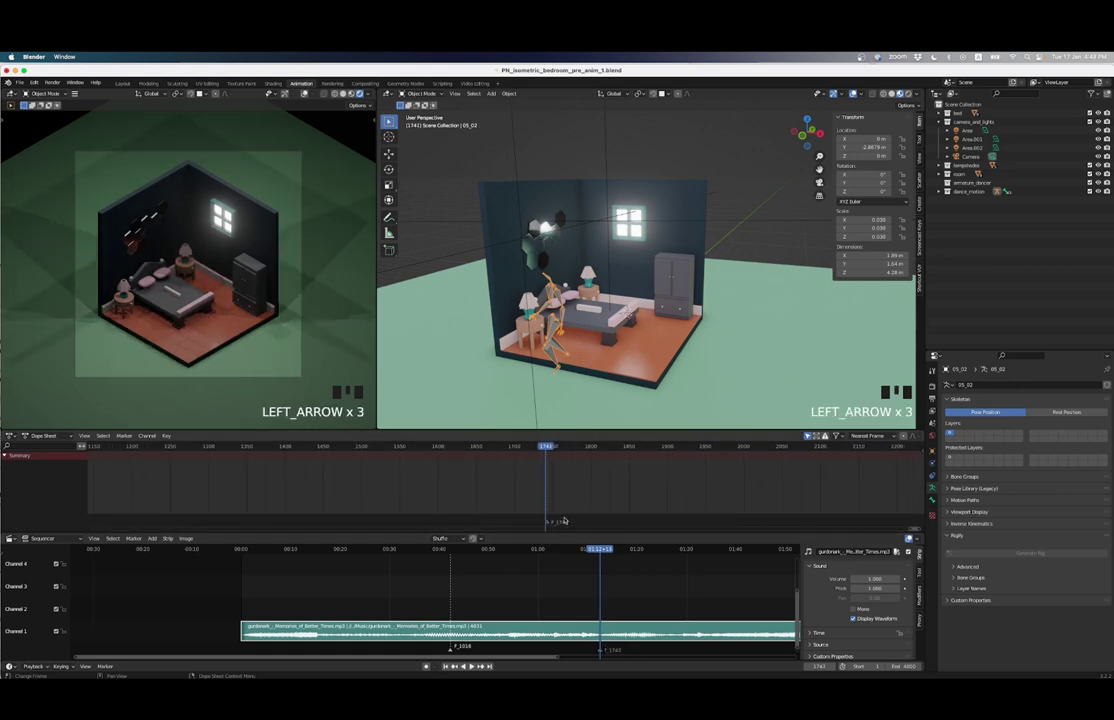
key(Right)
key(Right)
key(Right)
key(Right)
key(Right)
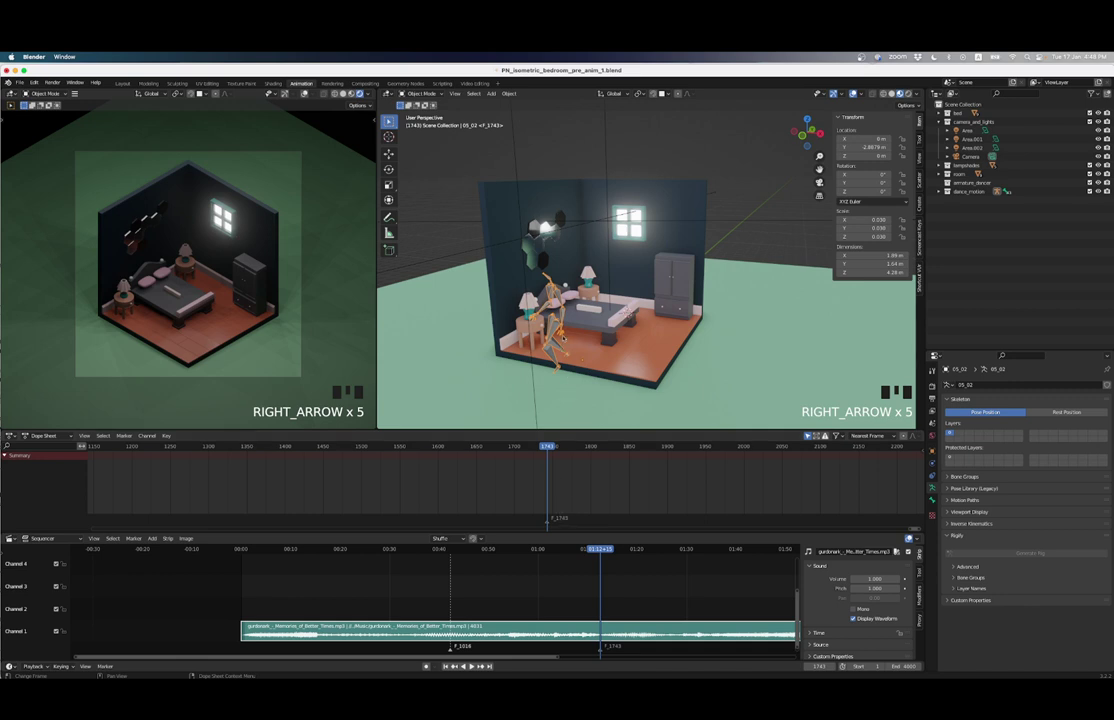
Step: Select all bones of the dance armature in Edit Mode and return to Object Mode
key(Tab)
key(a)
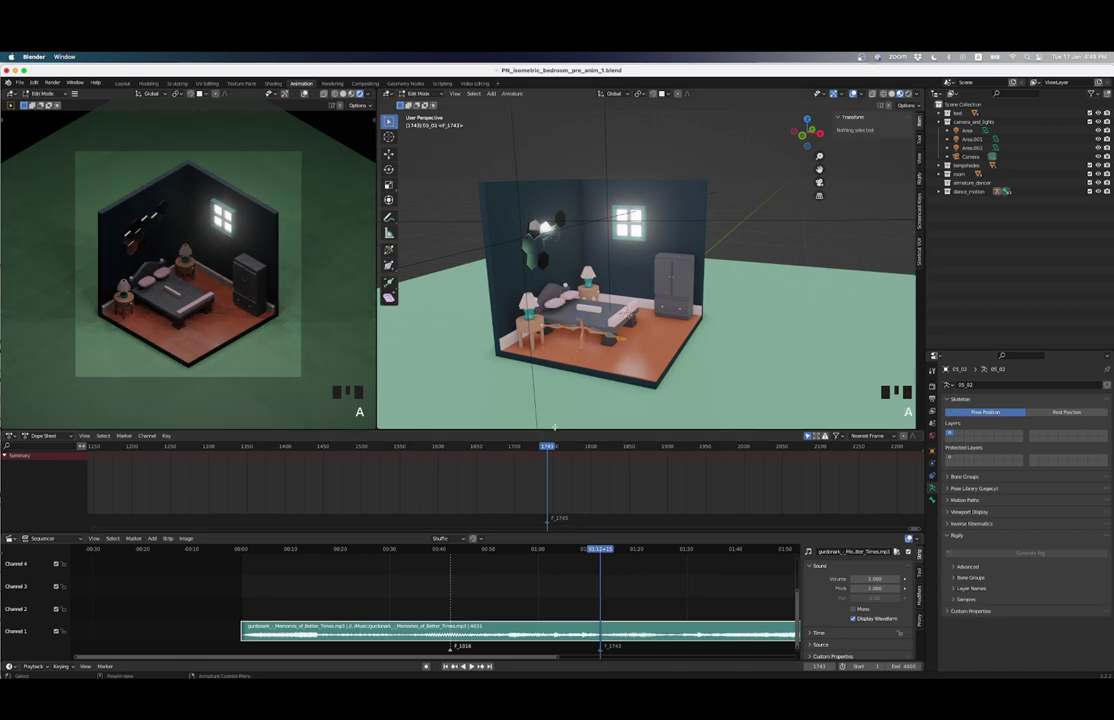
mouse_move(571, 477)
ctrl+middle_down()
mouse_move(574, 521)
mouse_move(576, 478)
mouse_move(637, 423)
ctrl+middle_up()
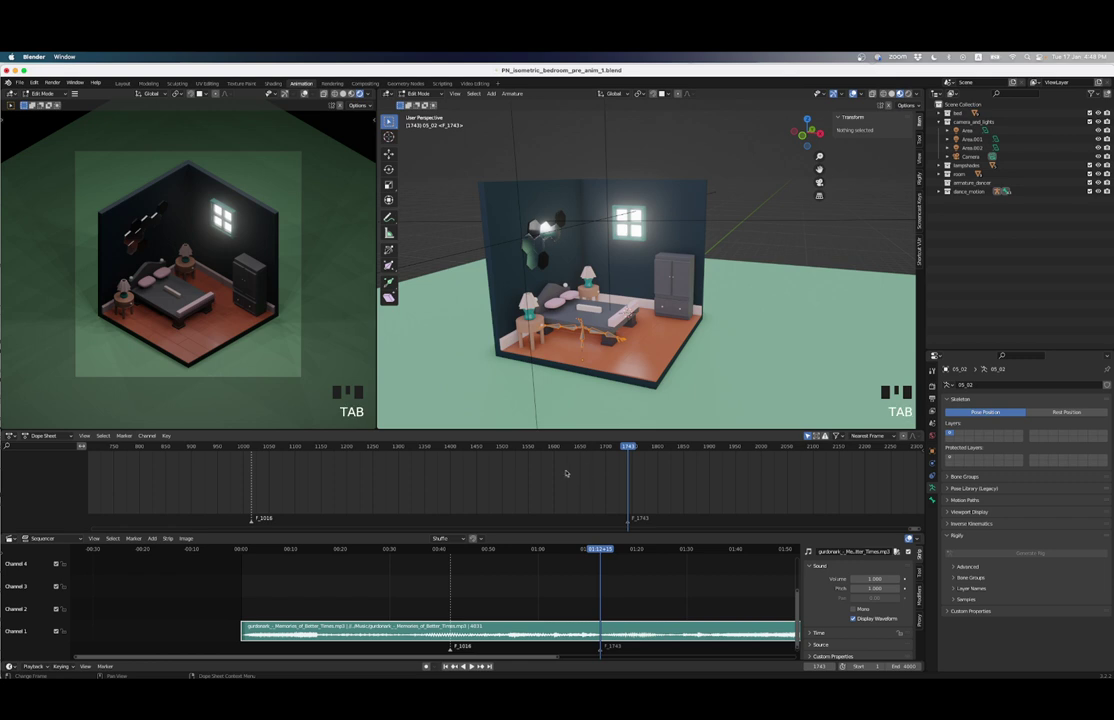
key(Tab)
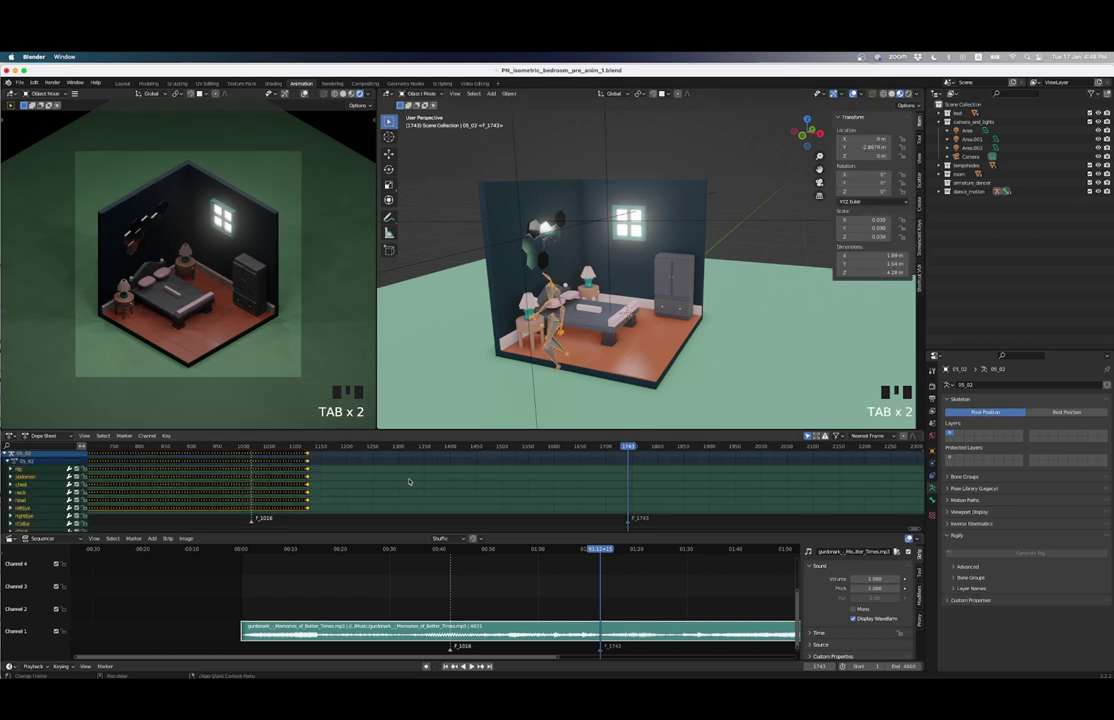
Step: Review the armature's keyframes around frame 592, and shift them all later so they start at about frame 1650
middle_drag(408, 482, 597, 483)
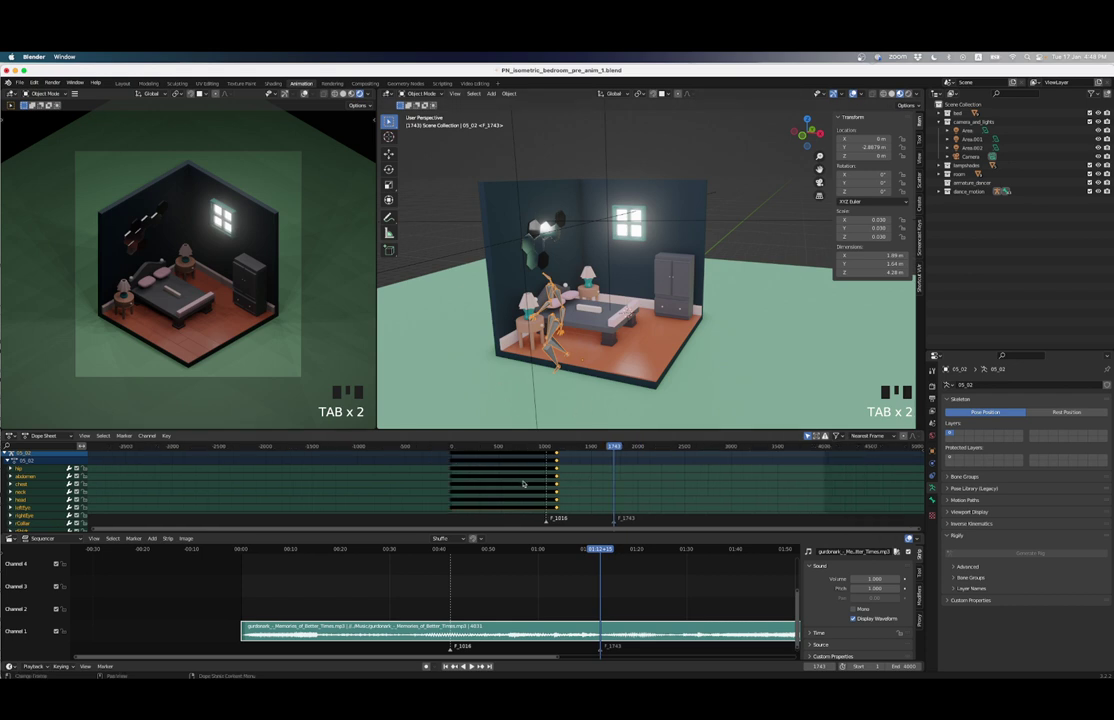
scroll(471, 481, up, 3)
scroll(480, 474, up, 12)
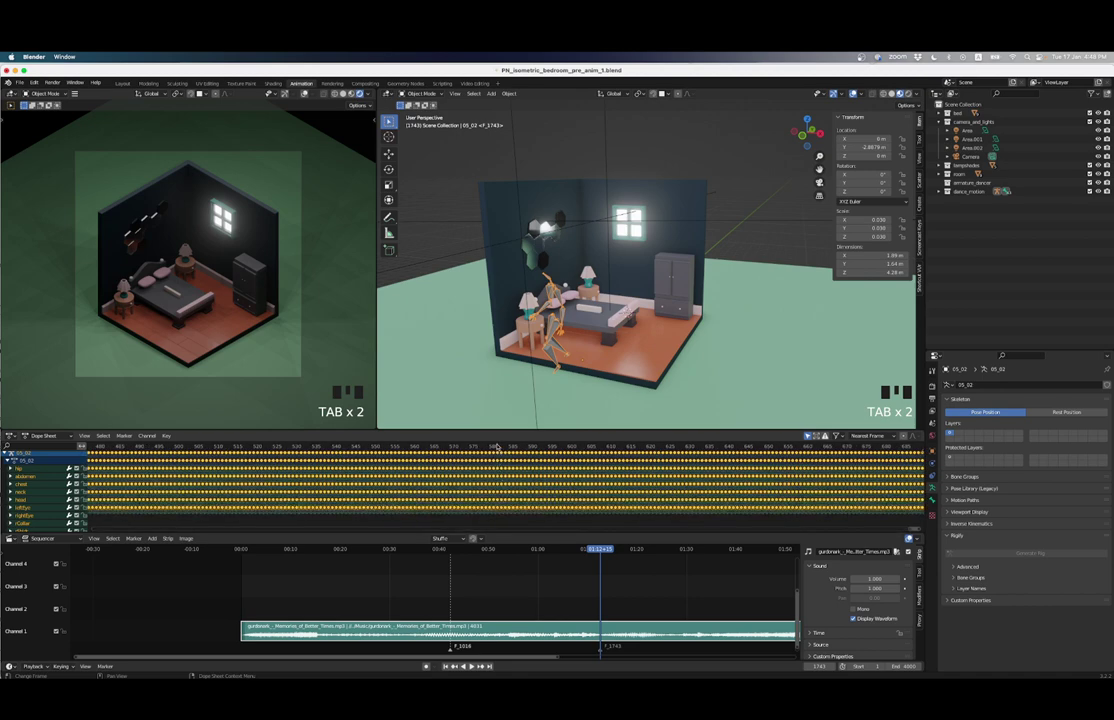
drag(497, 447, 540, 447)
scroll(37, 491, down, 2)
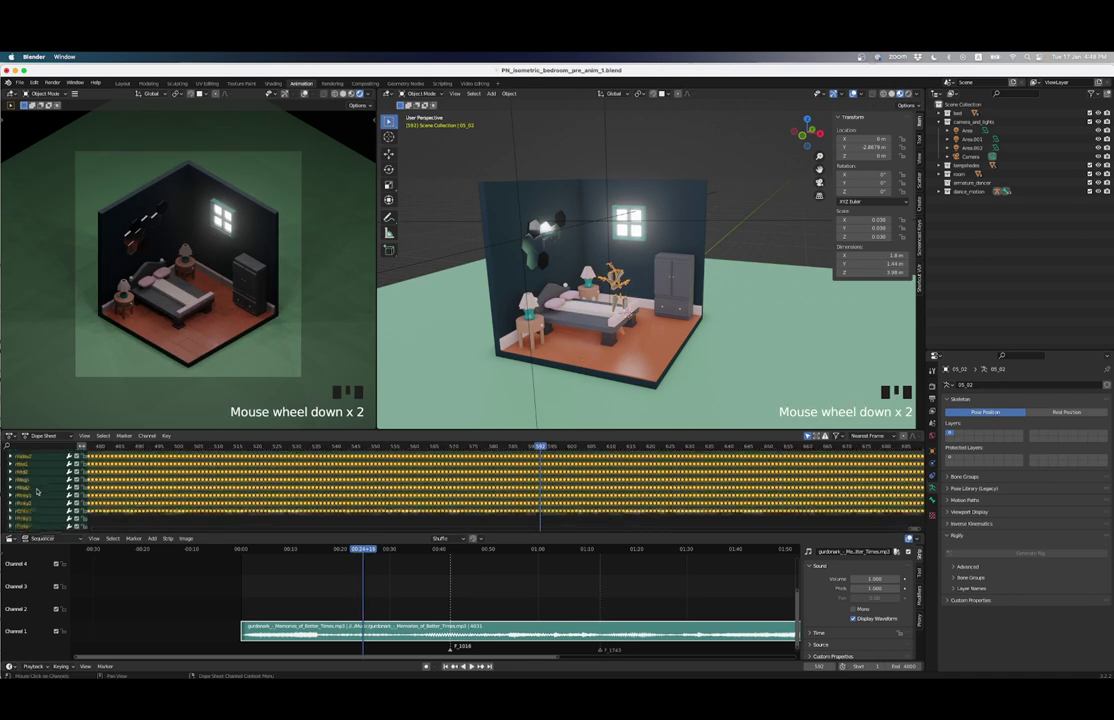
scroll(424, 495, down, 12)
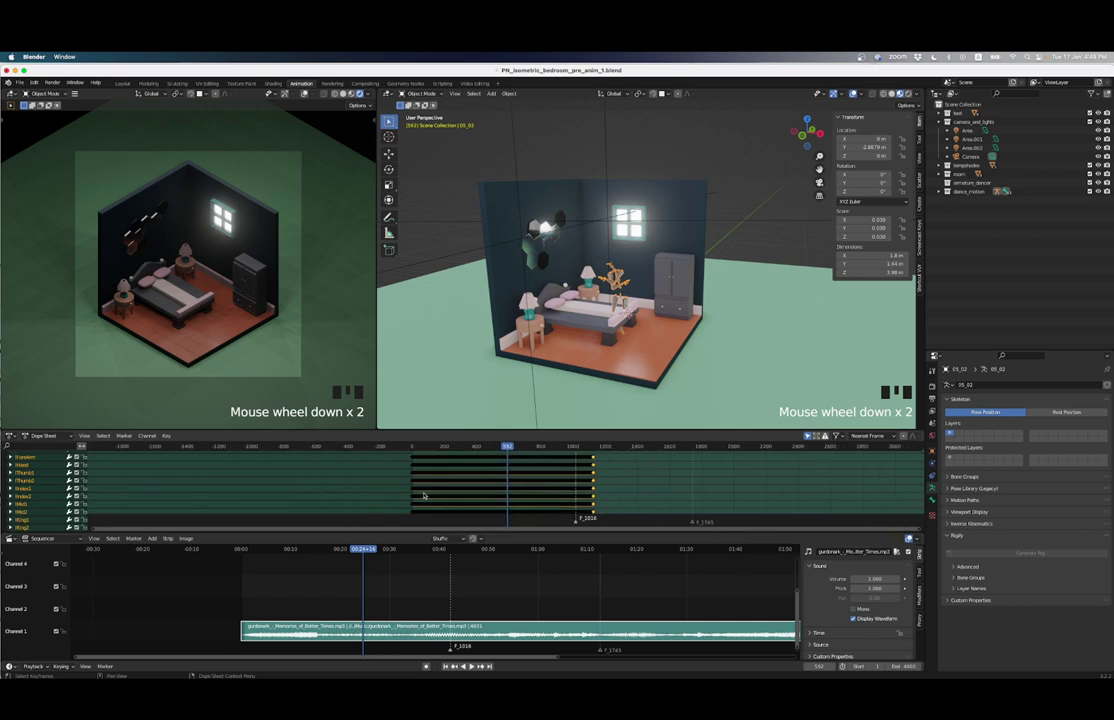
scroll(471, 493, down, 3)
scroll(632, 494, up, 3)
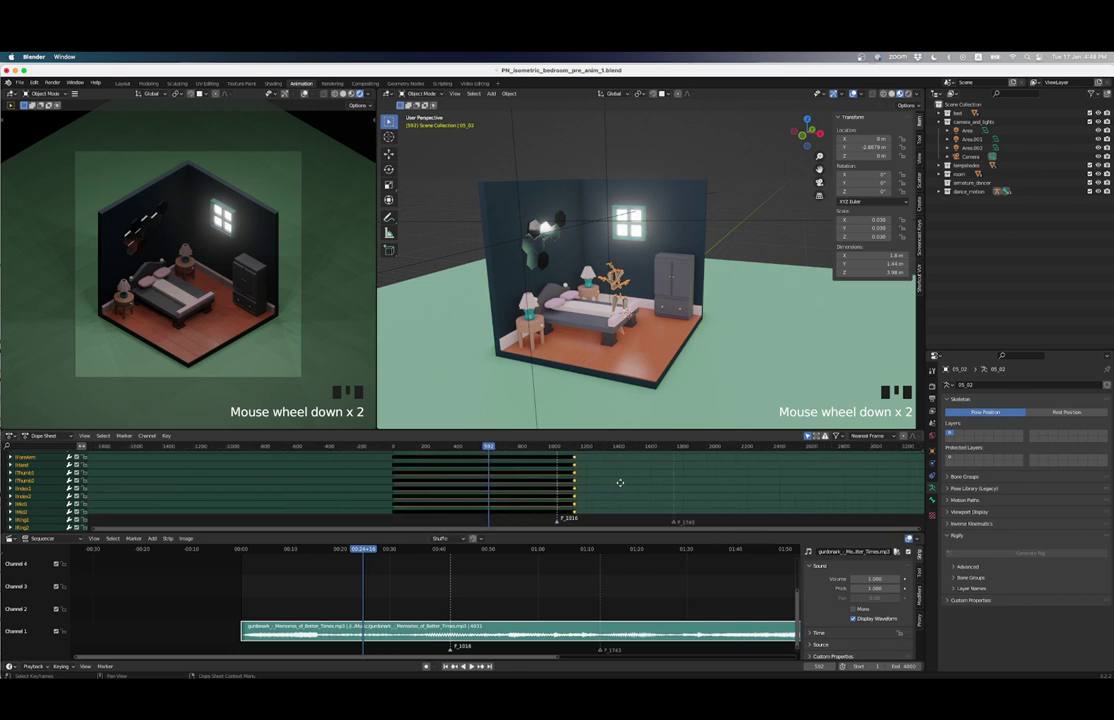
middle_drag(619, 485, 520, 493)
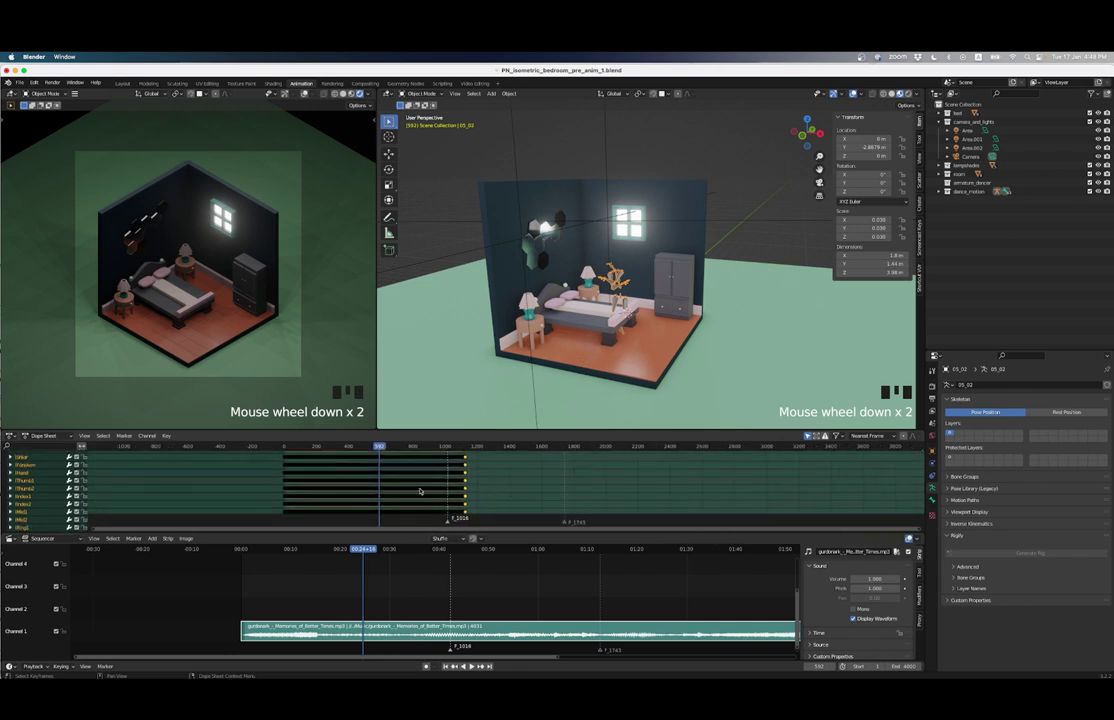
key(g)
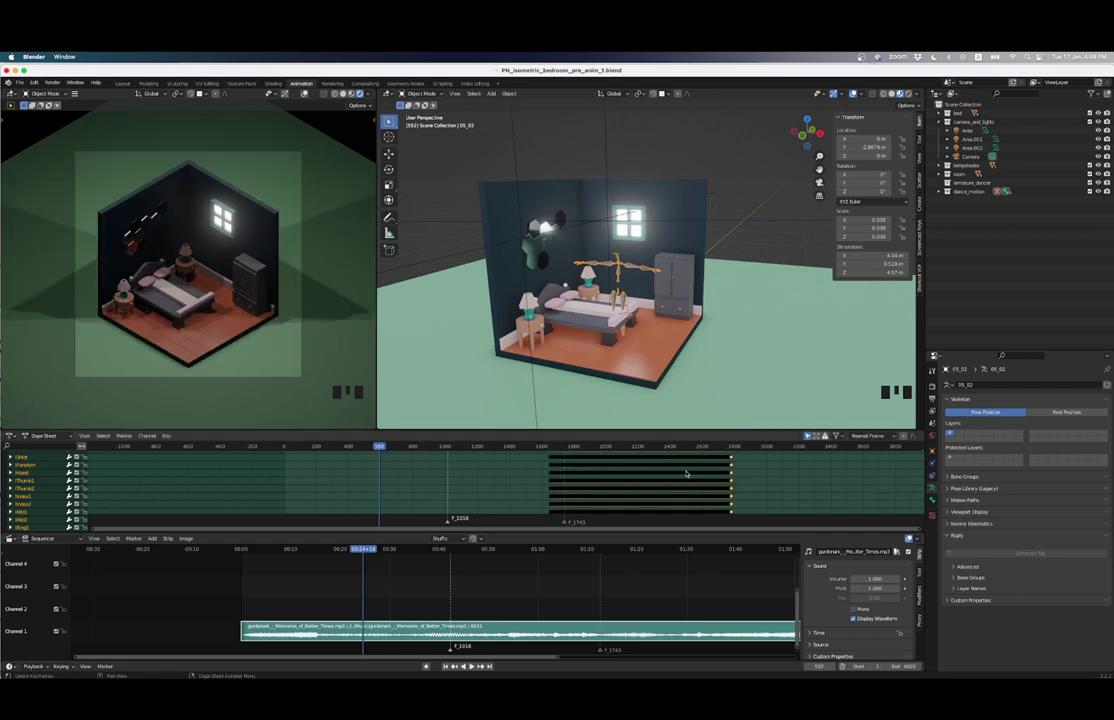
click(686, 472)
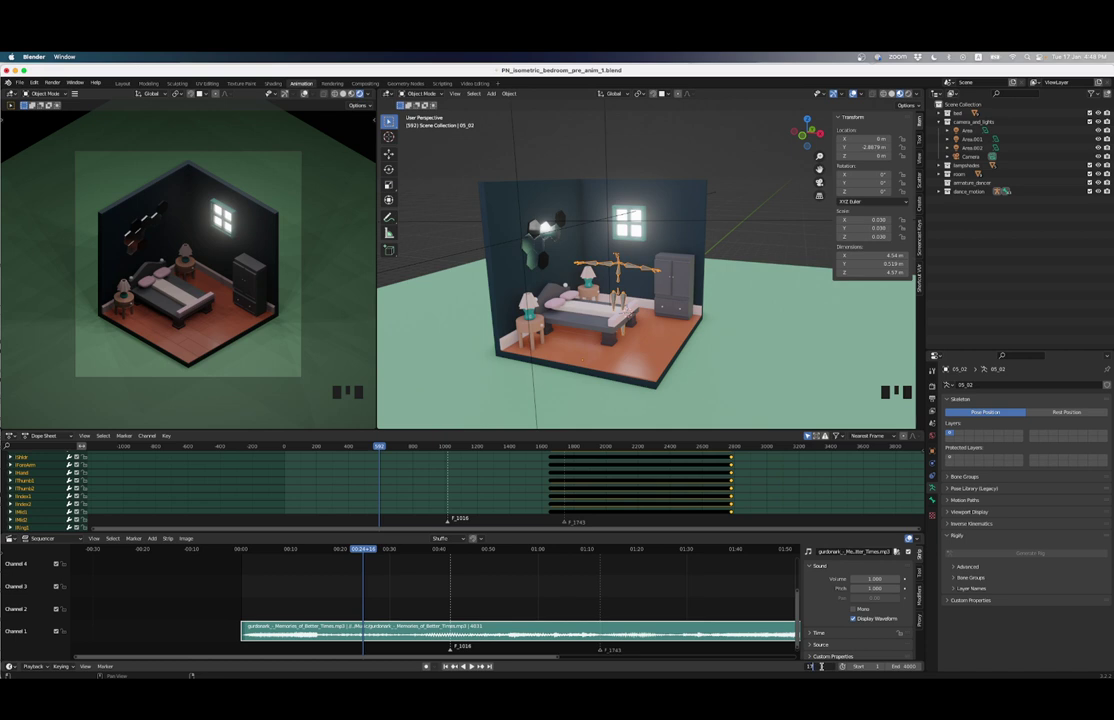
Step: Go to frame 1743 and reposition all the dance keyframes so they start at about frame 1530
key(Return)
scroll(640, 600, up, 1)
scroll(634, 474, up, 4)
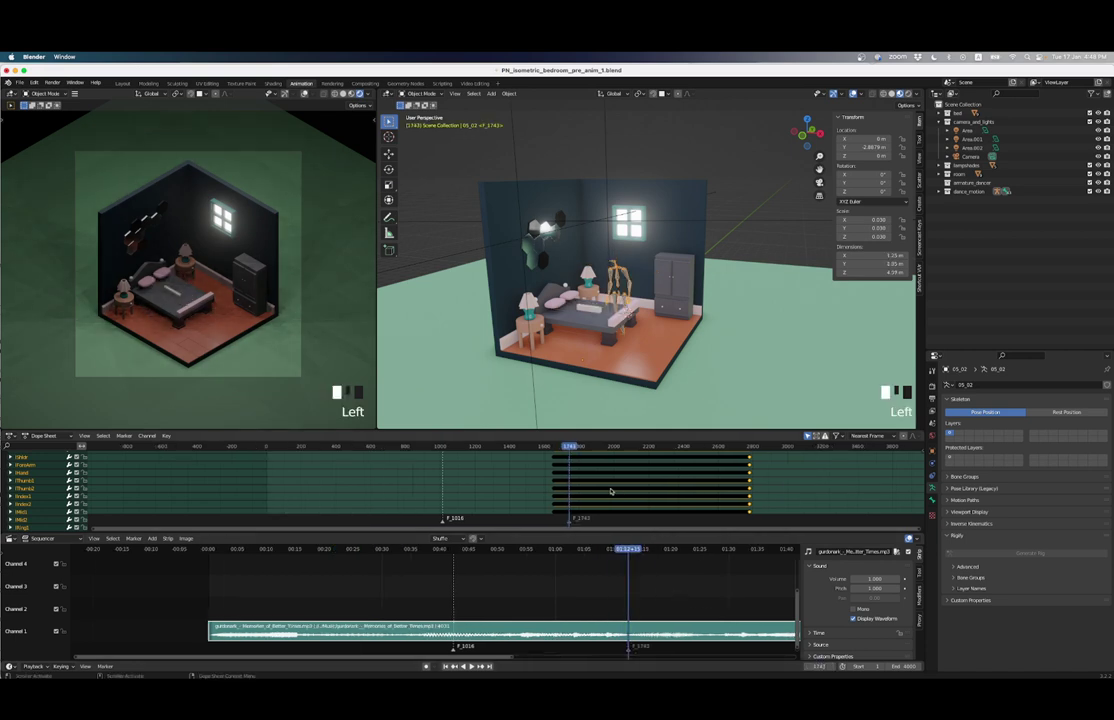
scroll(634, 474, up, 6)
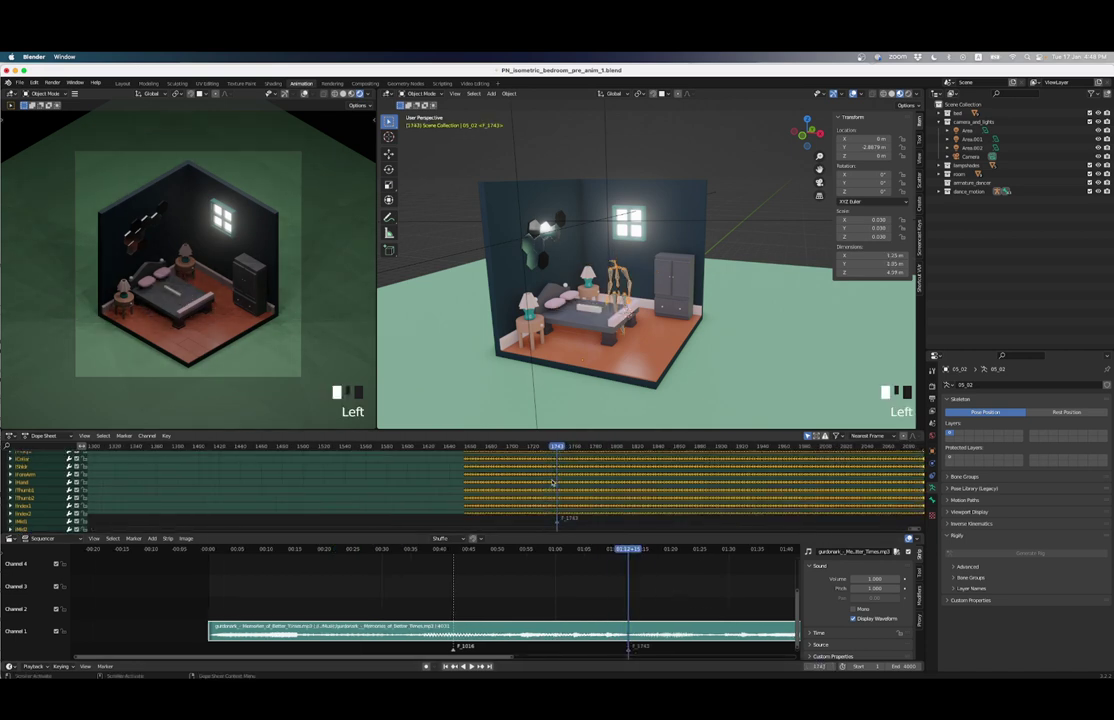
key(g)
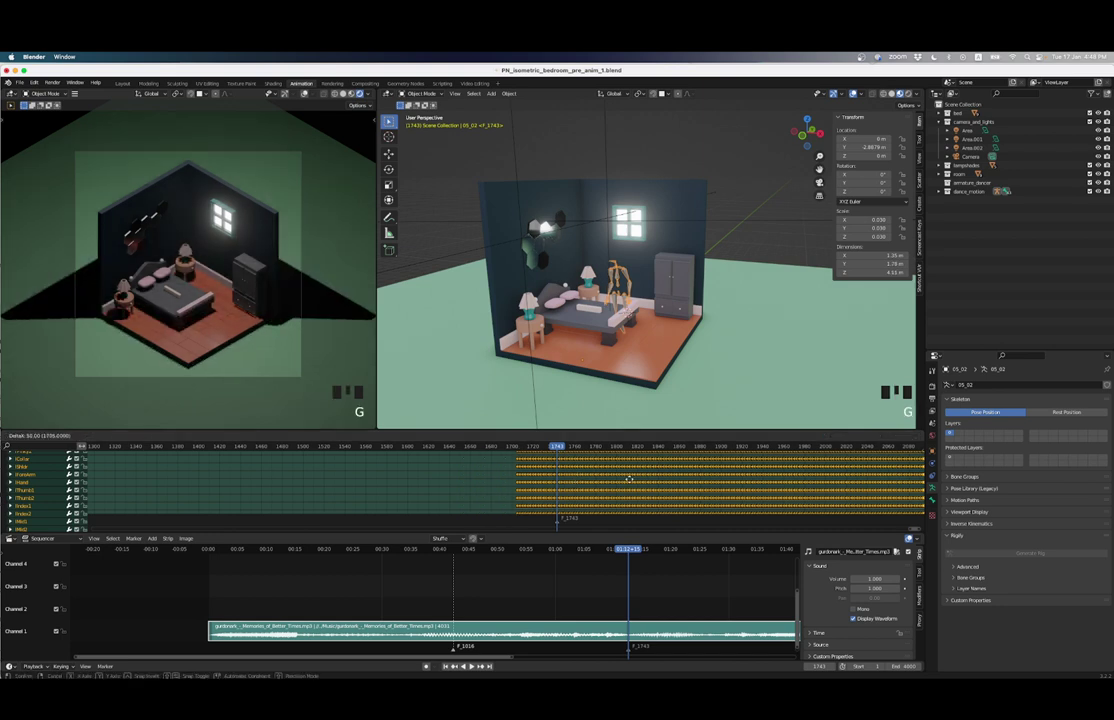
mouse_move(617, 481)
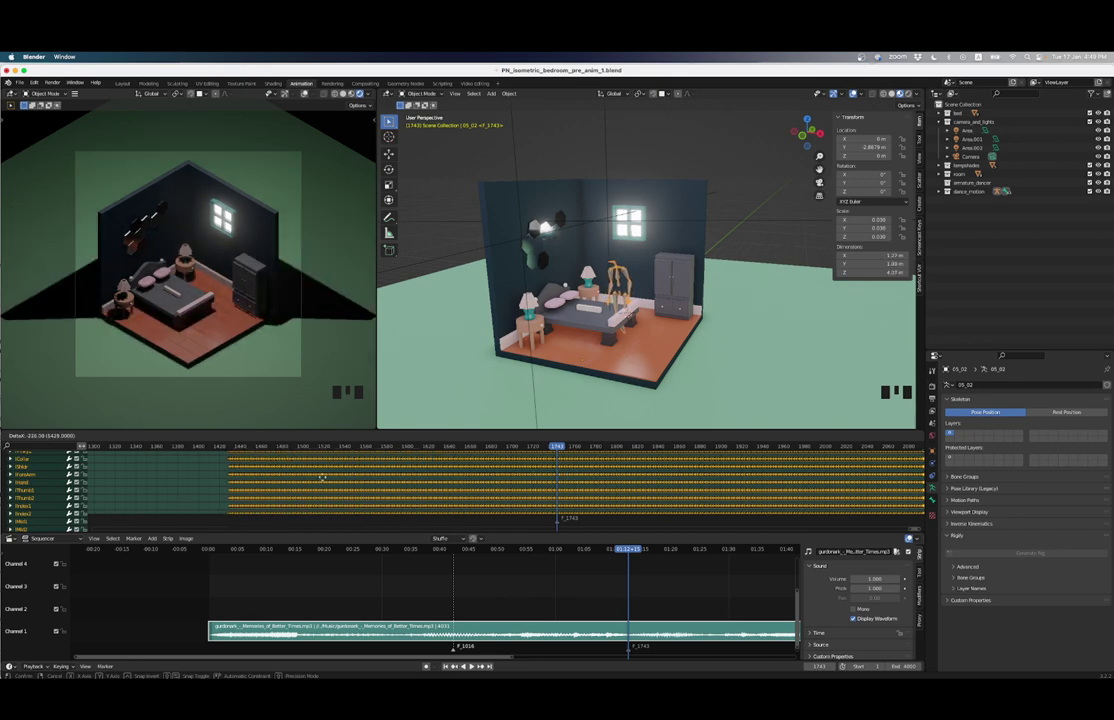
click(475, 475)
scroll(475, 475, down, 5)
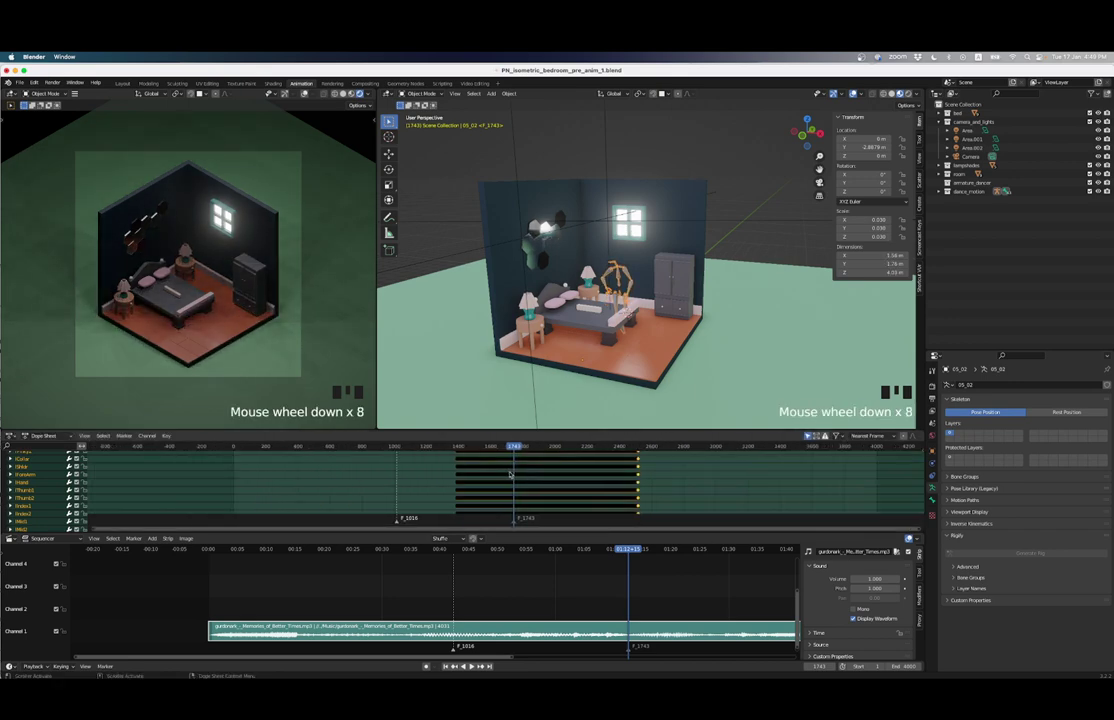
key(g)
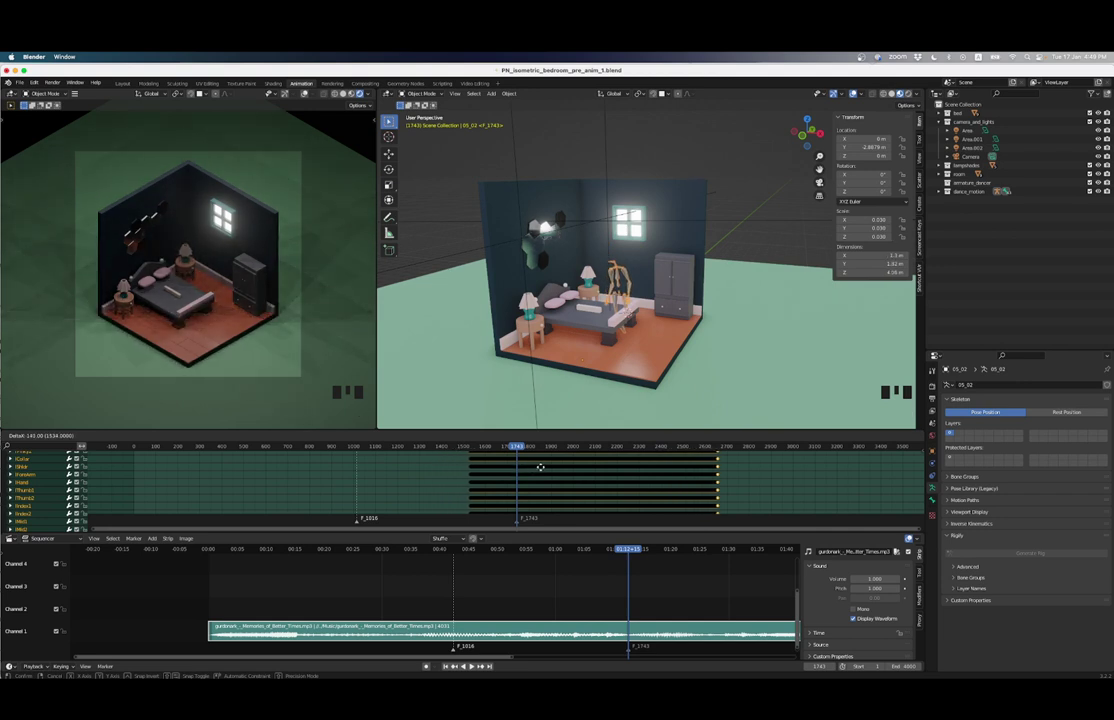
click(540, 467)
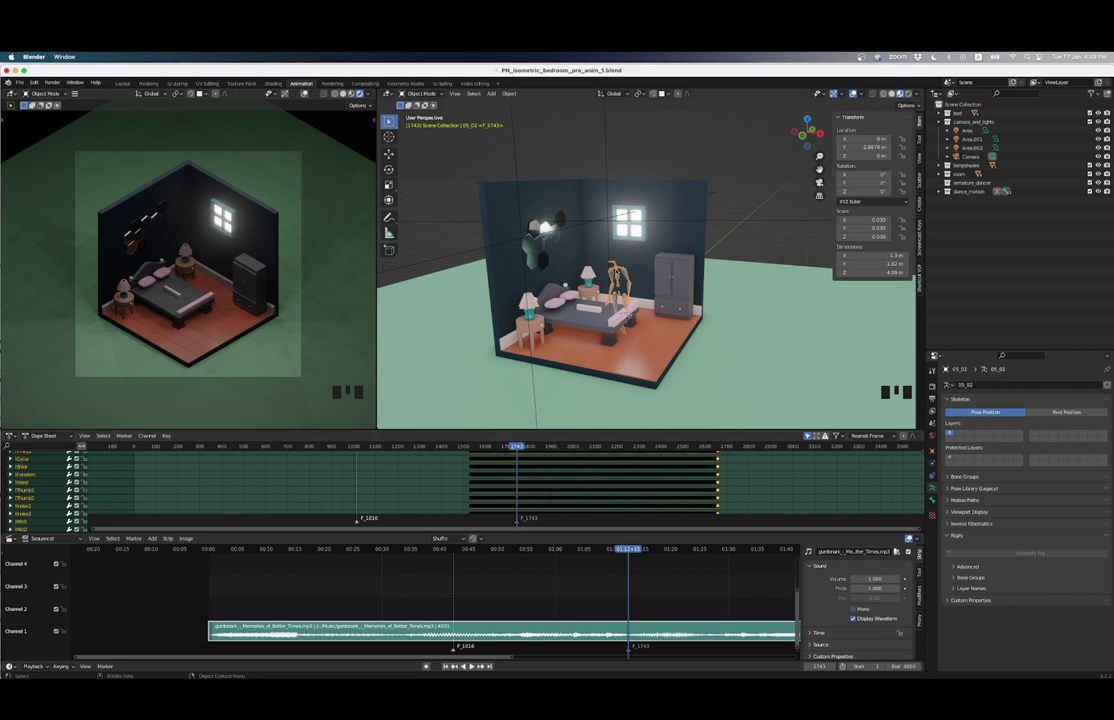
Step: Examine the dancer armature's pose at the bed's foot and the start of its keyframes
scroll(650, 263, up, 4)
shift+middle_drag(620, 345, 634, 363)
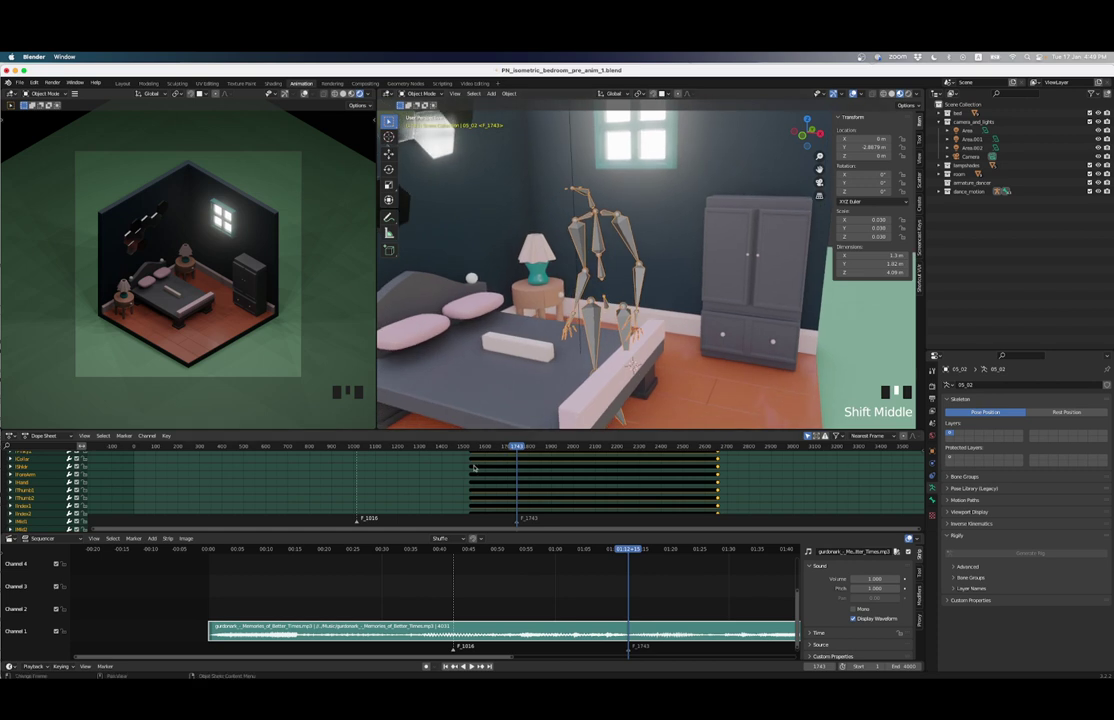
scroll(474, 467, down, 2)
scroll(470, 462, up, 5)
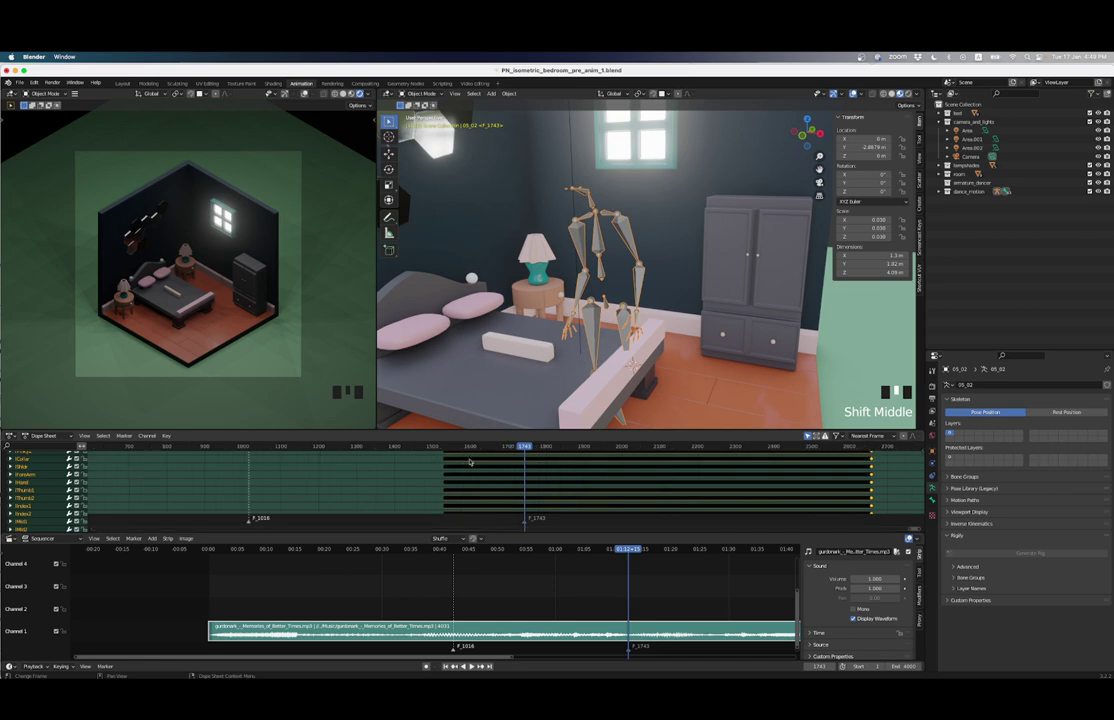
Step: Play back the end of the dance motion from about frame 2567 to 2666 and examine where the dancer finishes
scroll(486, 456, down, 5)
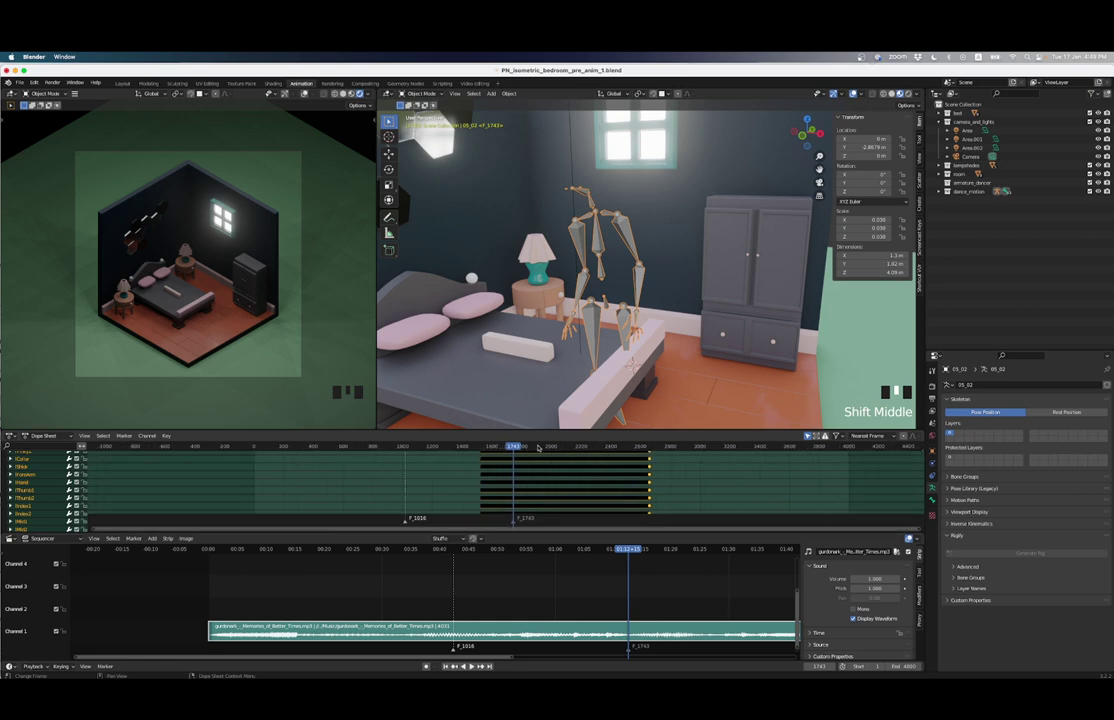
click(599, 446)
click(637, 446)
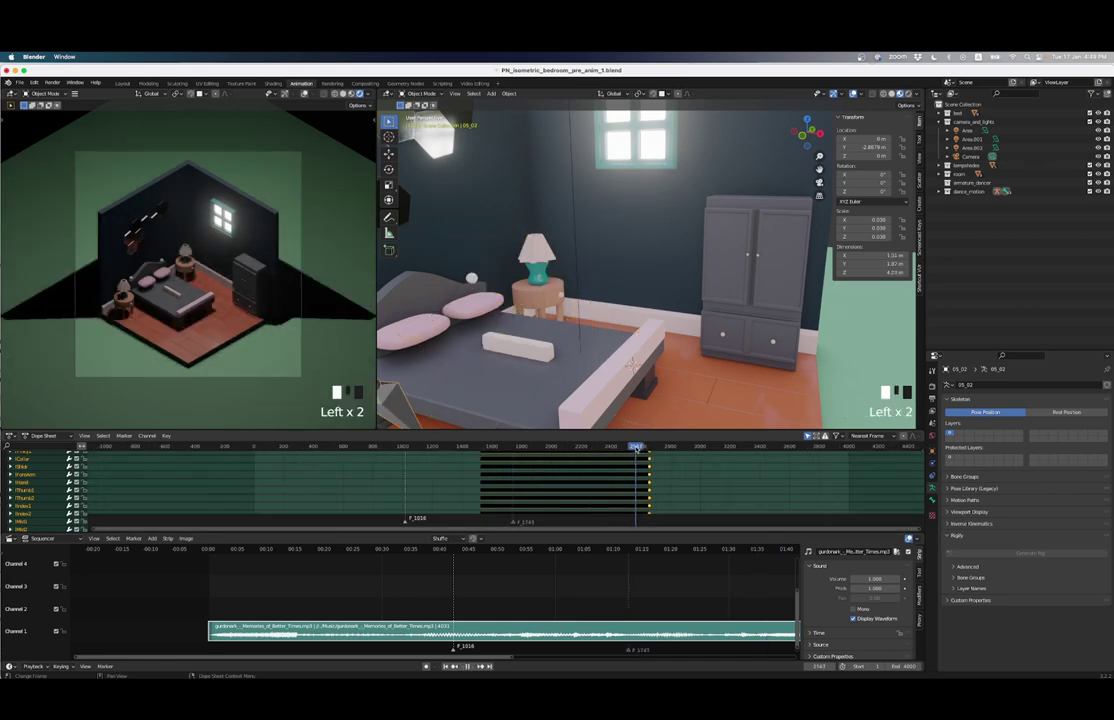
scroll(575, 376, down, 5)
key(space)
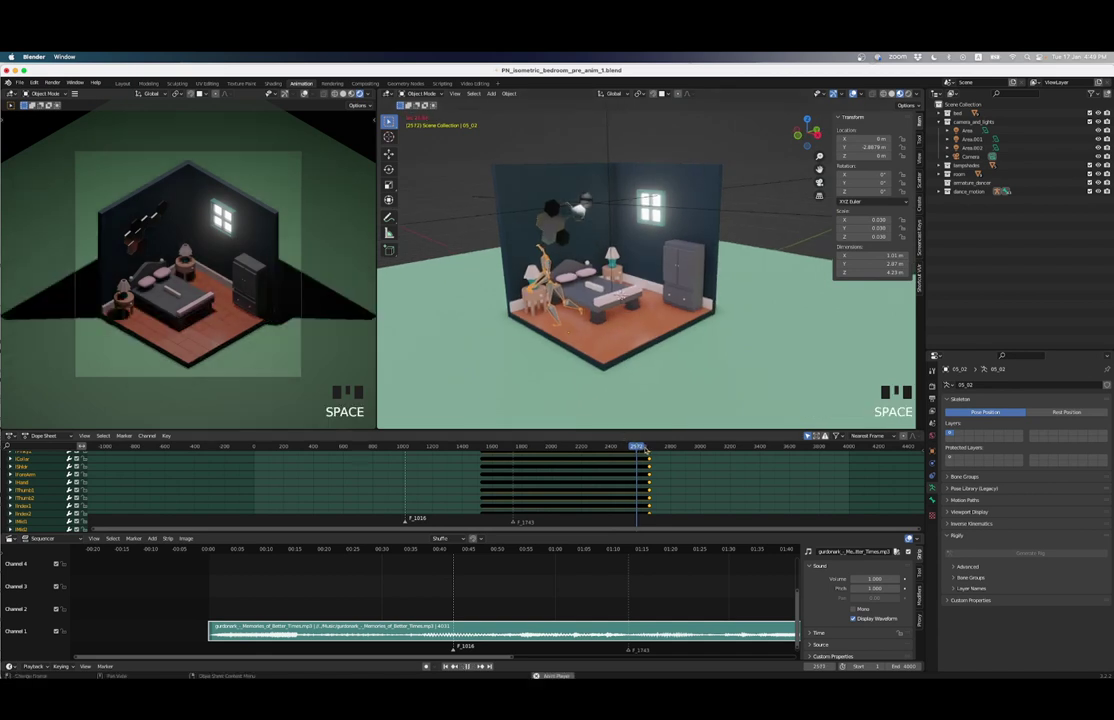
scroll(652, 452, up, 1)
scroll(652, 452, up, 2)
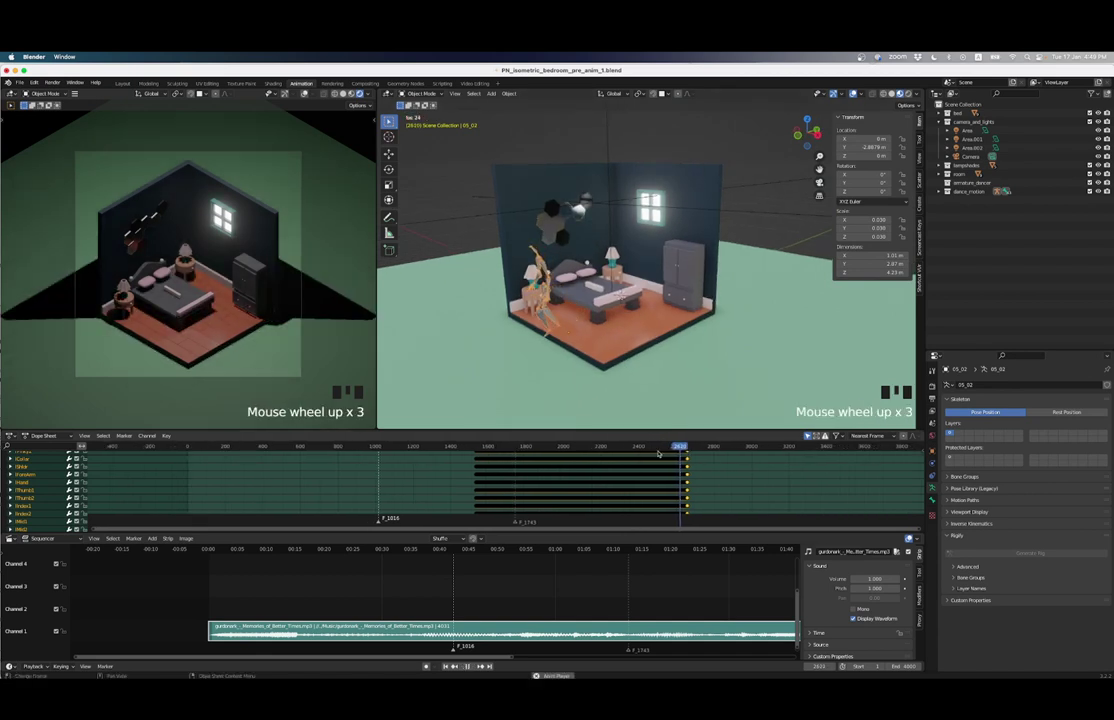
key(space)
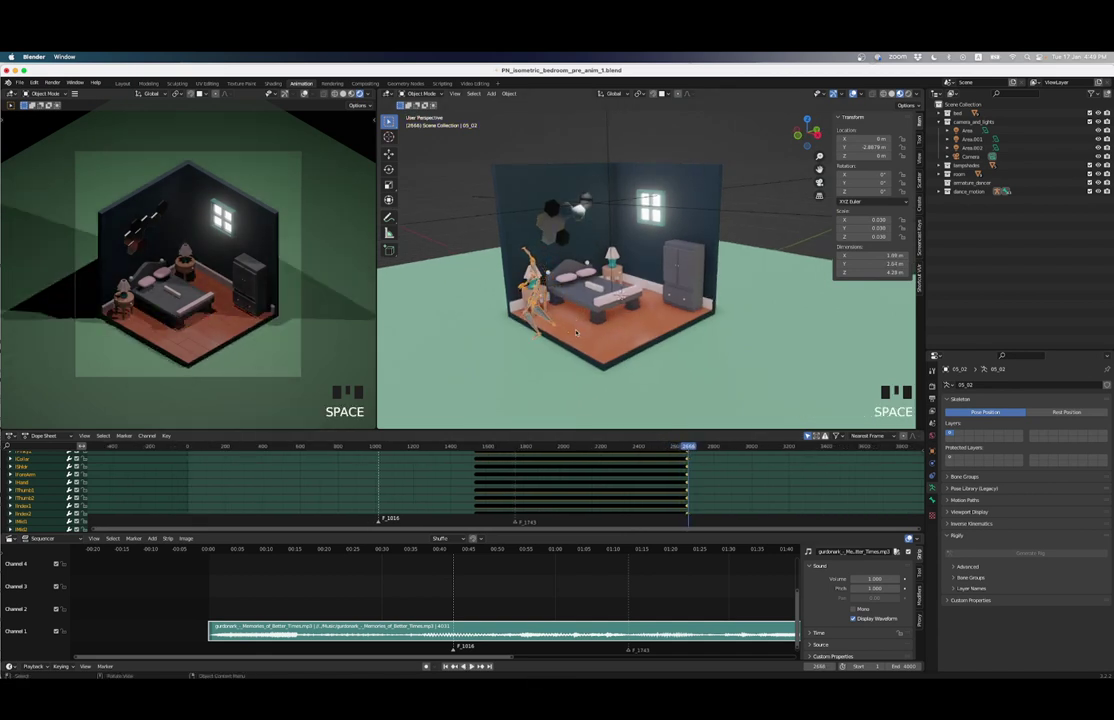
Step: At frame 2666, move the dance armature about 0.755 m along the global Y axis and raise it about 0.2155 m along Z
scroll(545, 300, up, 3)
middle_drag(545, 300, 587, 339)
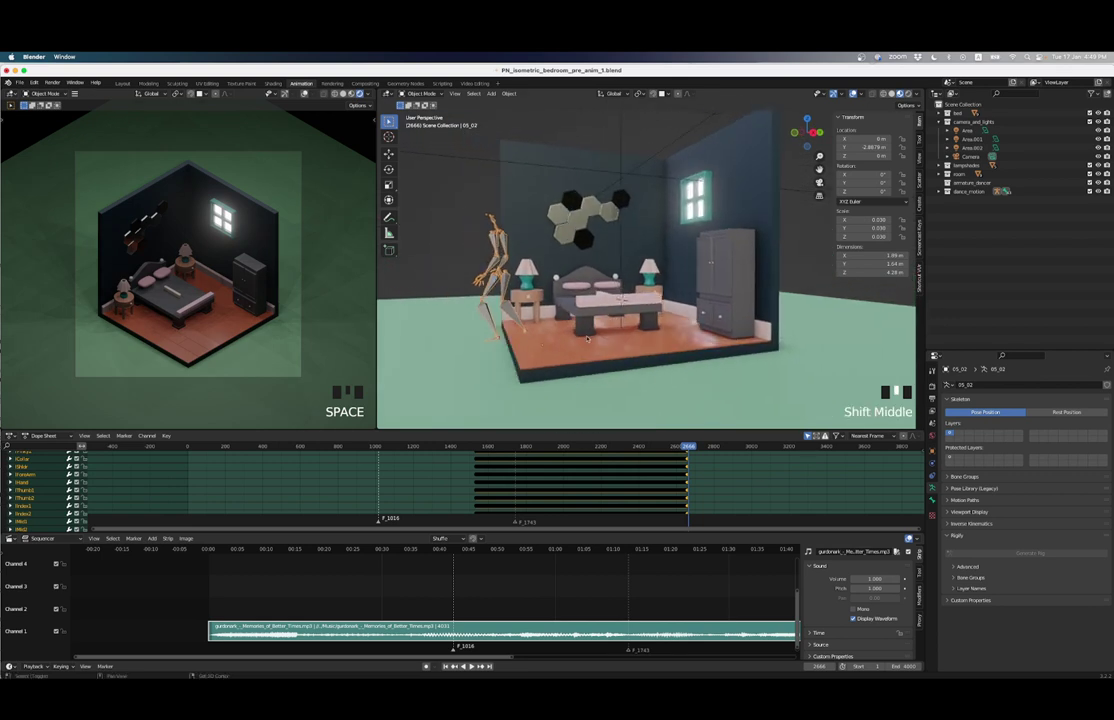
scroll(739, 486, up, 2)
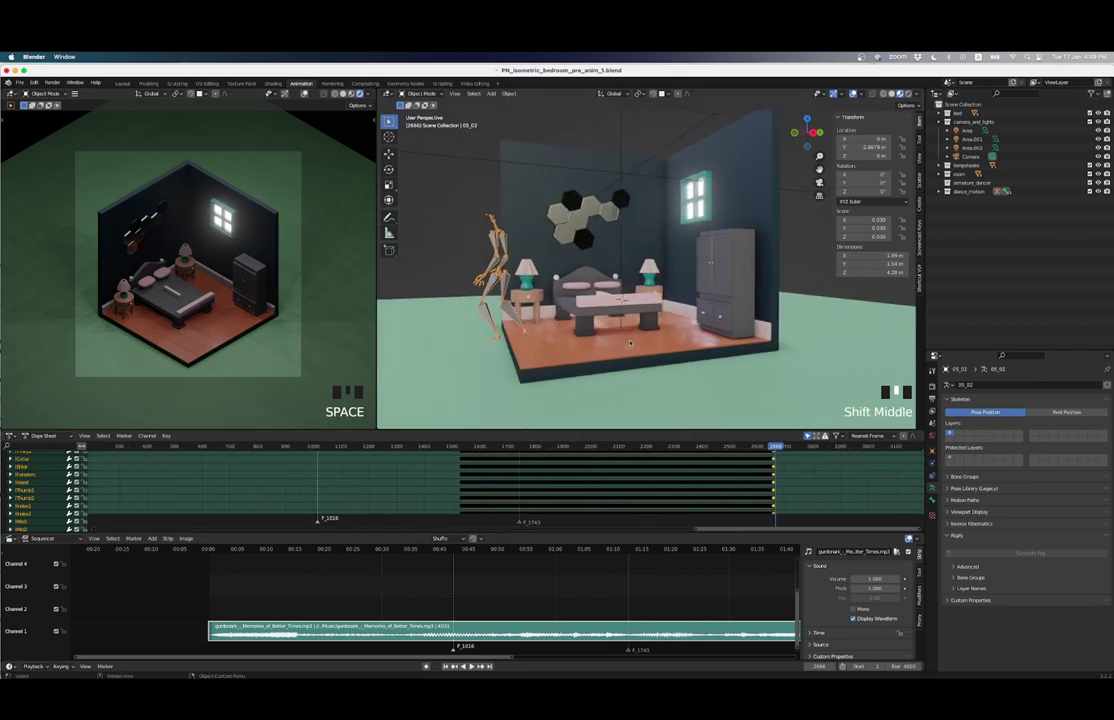
key(g)
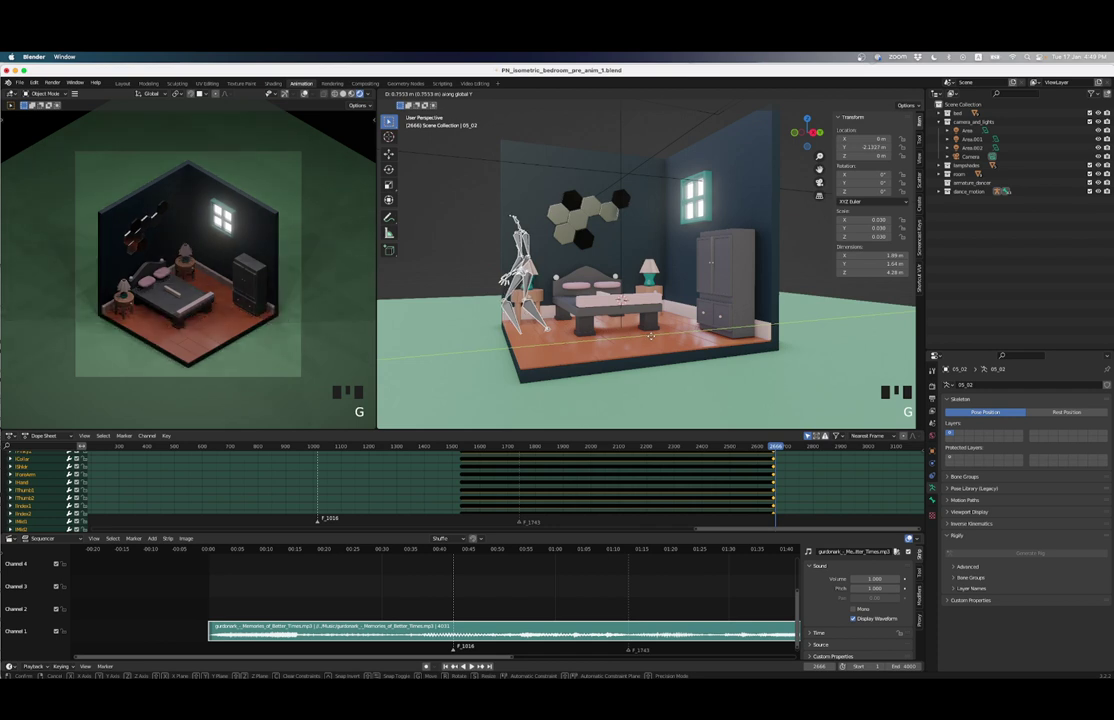
click(652, 340)
key(g)
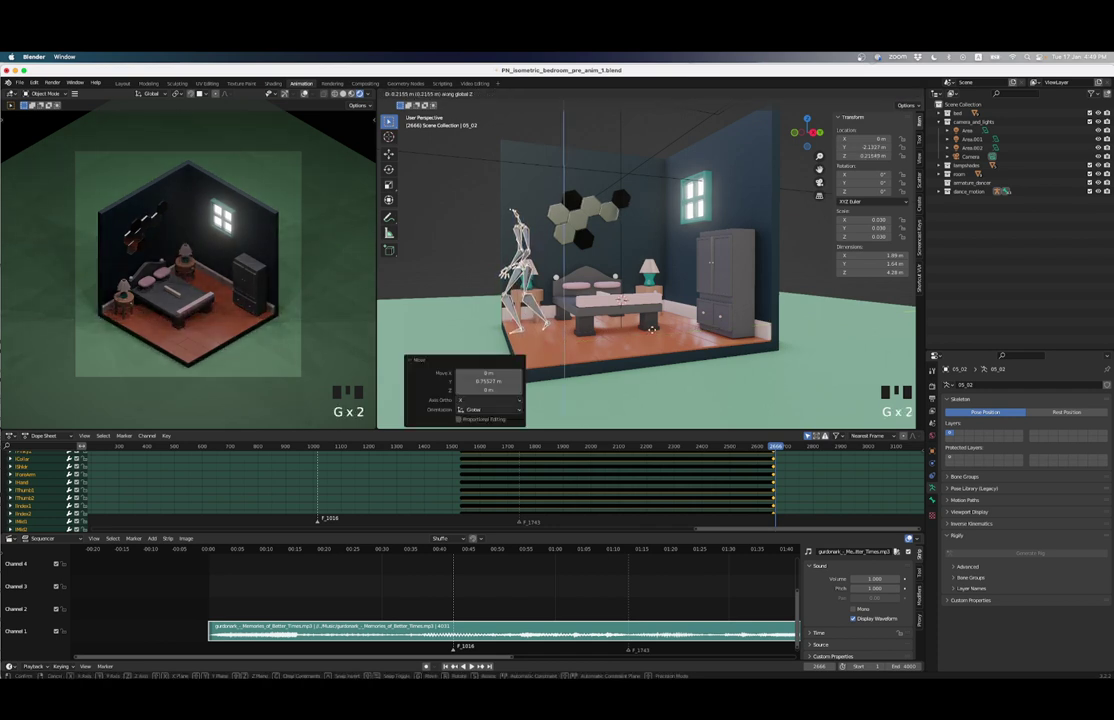
click(651, 370)
Step: At frame 1810, raise the dance armature to a Z location of about 0.29 m, and check its motion up to frame 2476
mouse_move(553, 447)
mouse_down()
mouse_move(517, 446)
mouse_move(538, 446)
mouse_up()
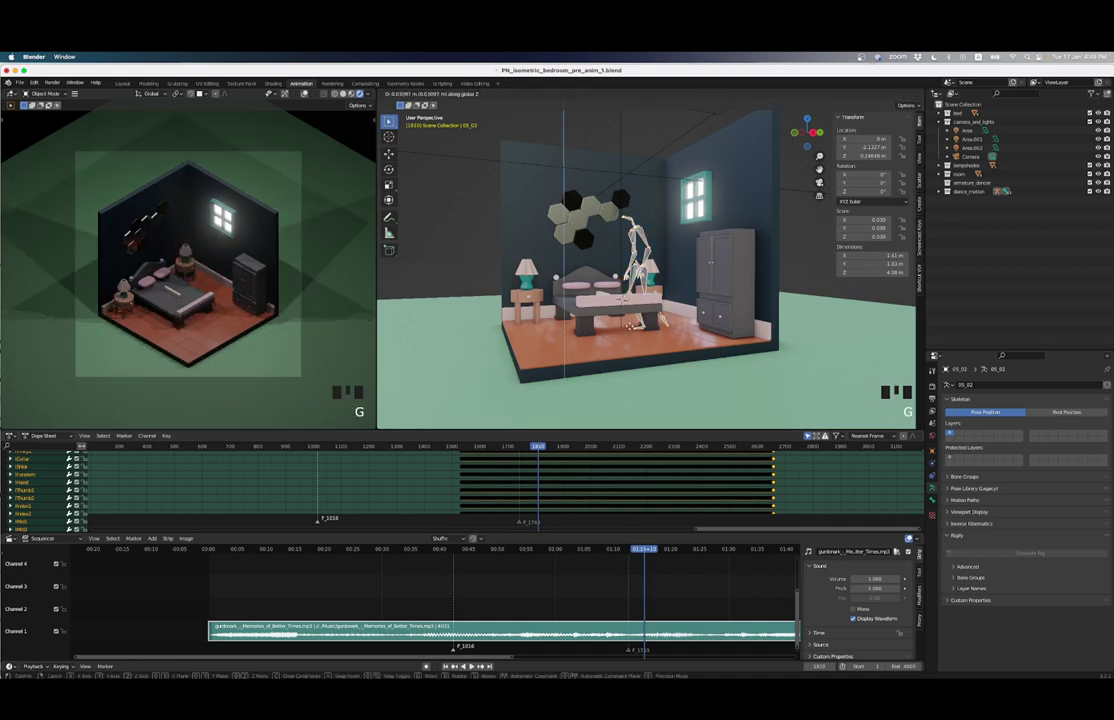
key(g)
click(625, 333)
drag(538, 446, 723, 447)
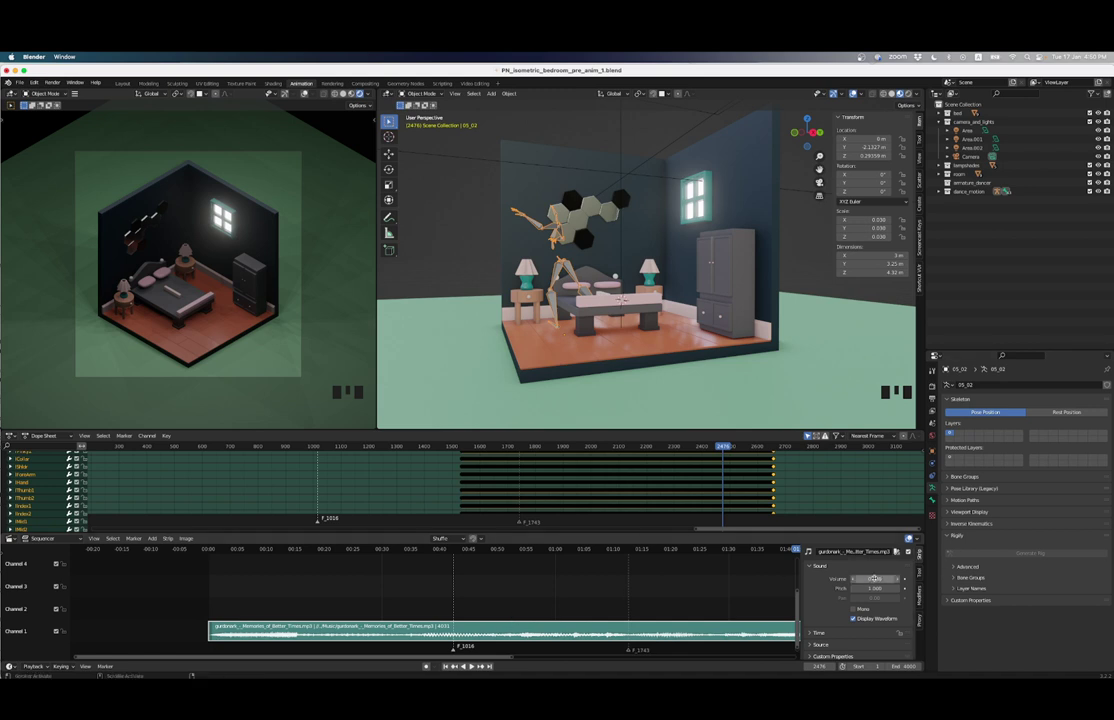
Step: Select the mattress, go to frame 1, and clear all of its scale keyframes
scroll(435, 446, up, 4)
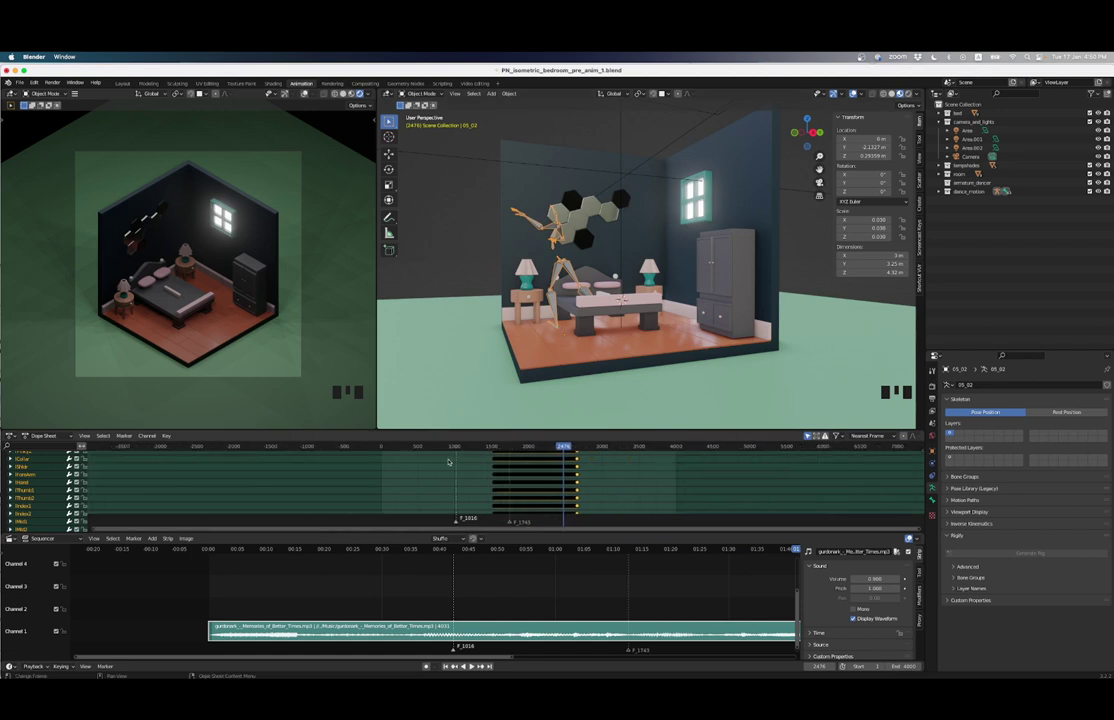
middle_drag(500, 345, 549, 346)
scroll(549, 346, up, 3)
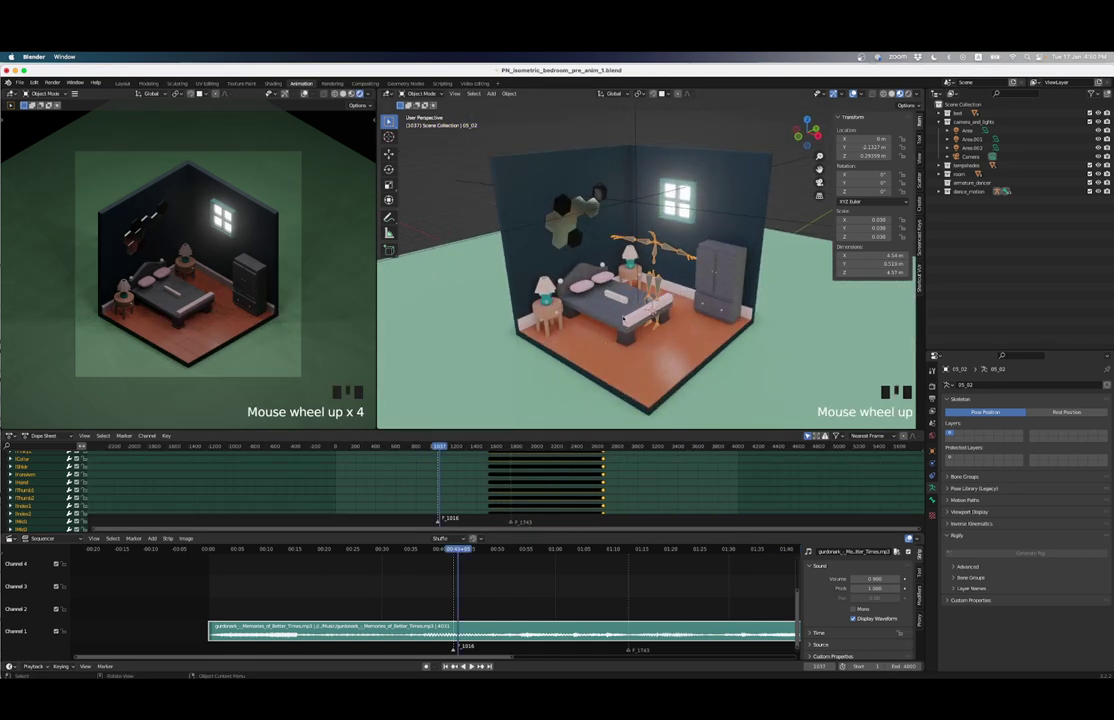
click(595, 372)
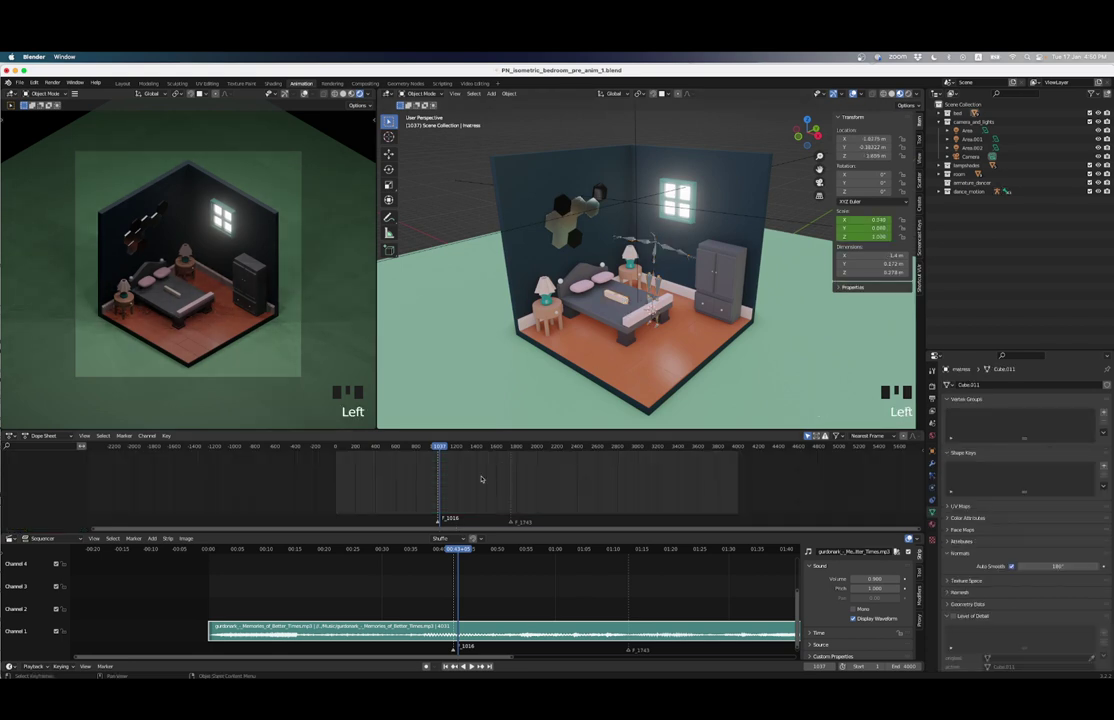
scroll(481, 480, up, 2)
middle_drag(481, 480, 558, 484)
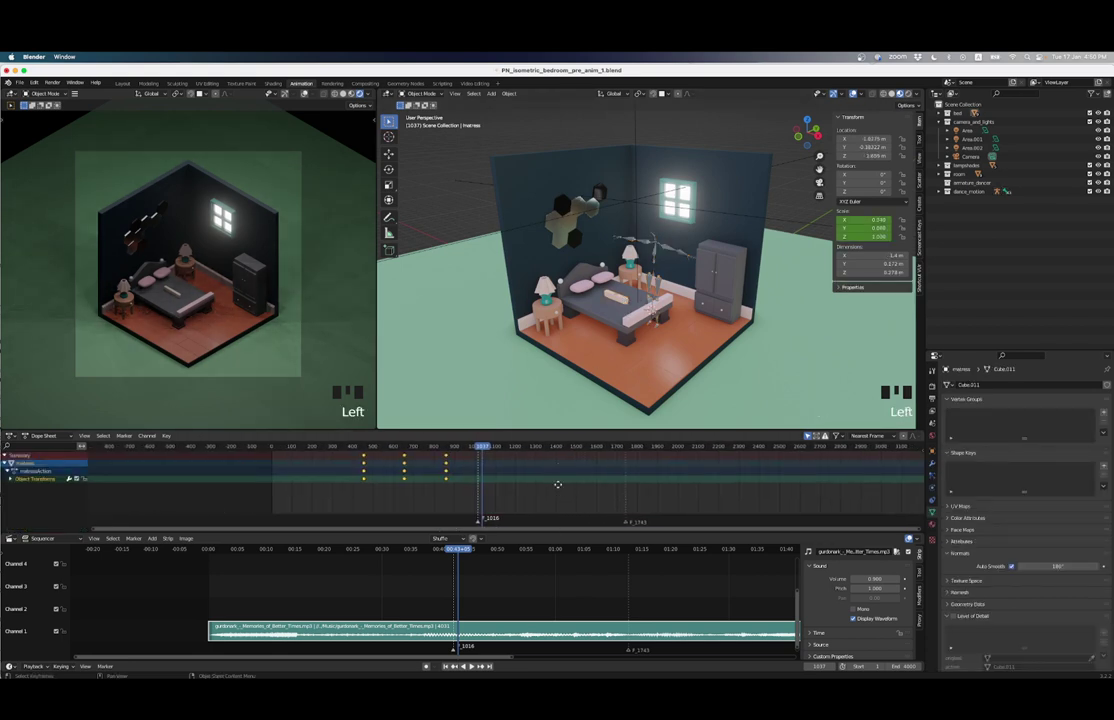
scroll(558, 484, up, 2)
key(shift+Left)
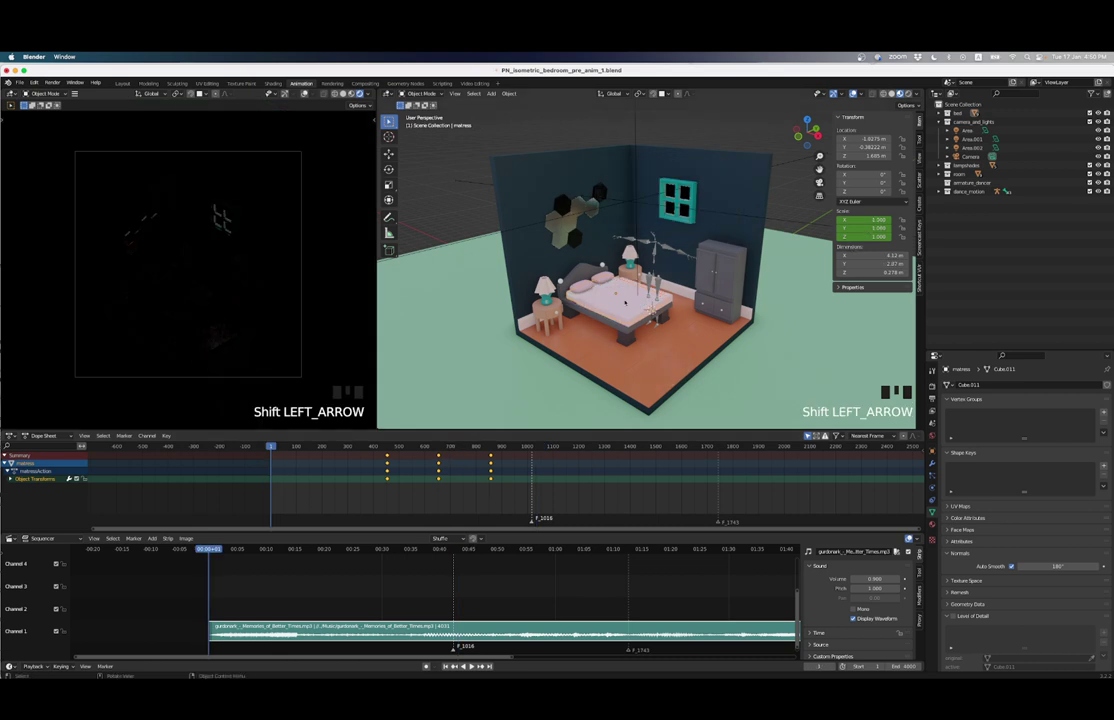
scroll(625, 303, up, 3)
right_click(860, 229)
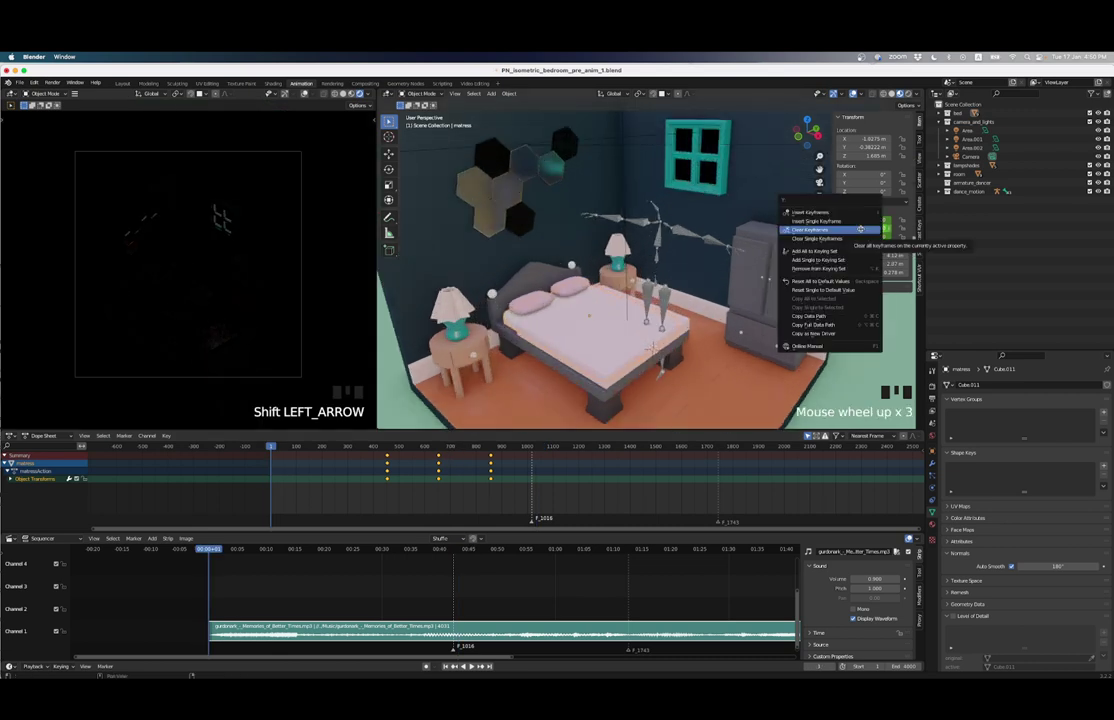
right_click(860, 229)
Step: Scrub through the timeline and play from the frame 1016 marker to check the bed and lighting animation
drag(314, 446, 632, 446)
scroll(579, 390, down, 6)
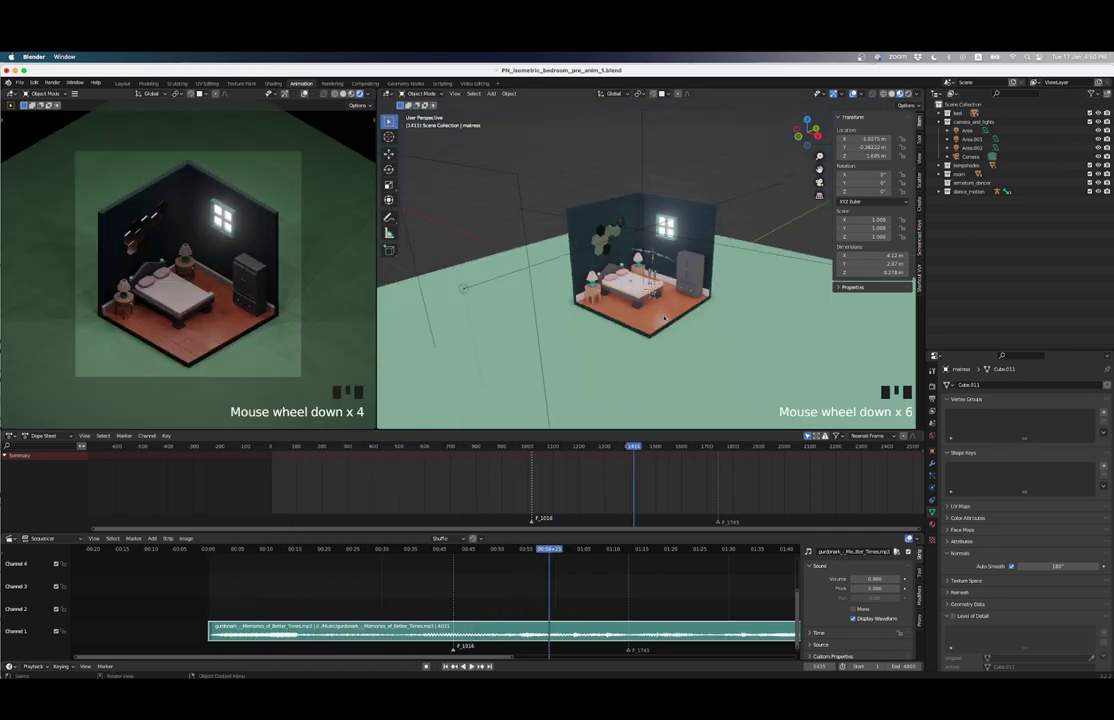
key(shift+Left)
scroll(617, 303, up, 4)
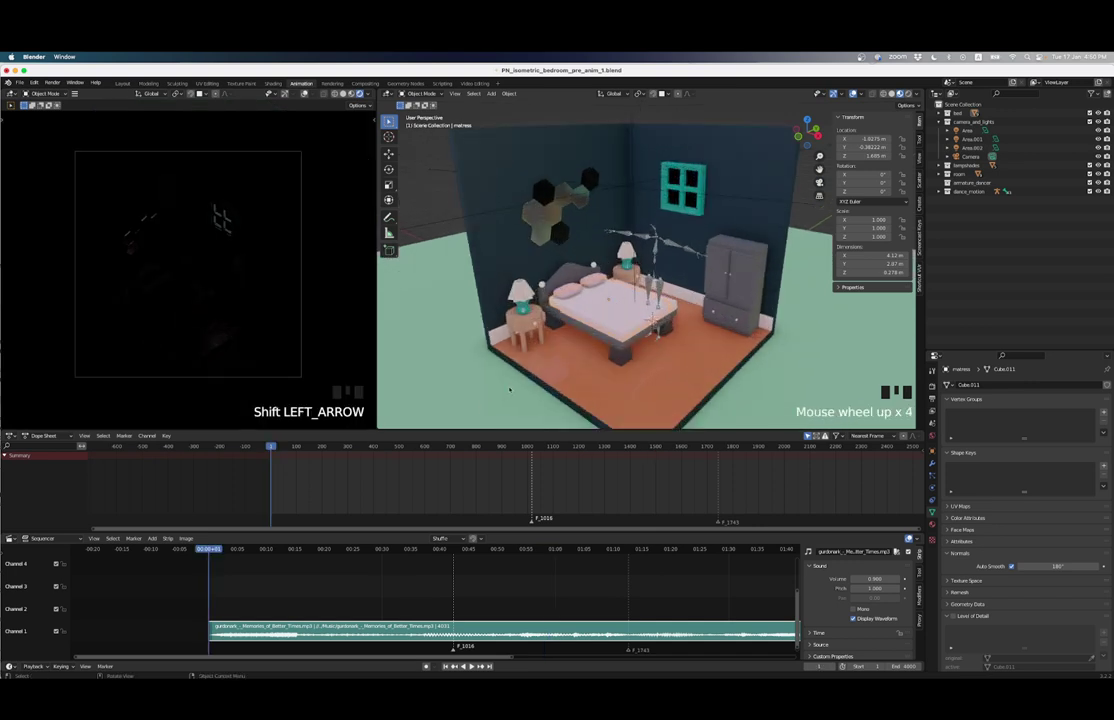
drag(279, 452, 624, 461)
scroll(624, 461, down, 3)
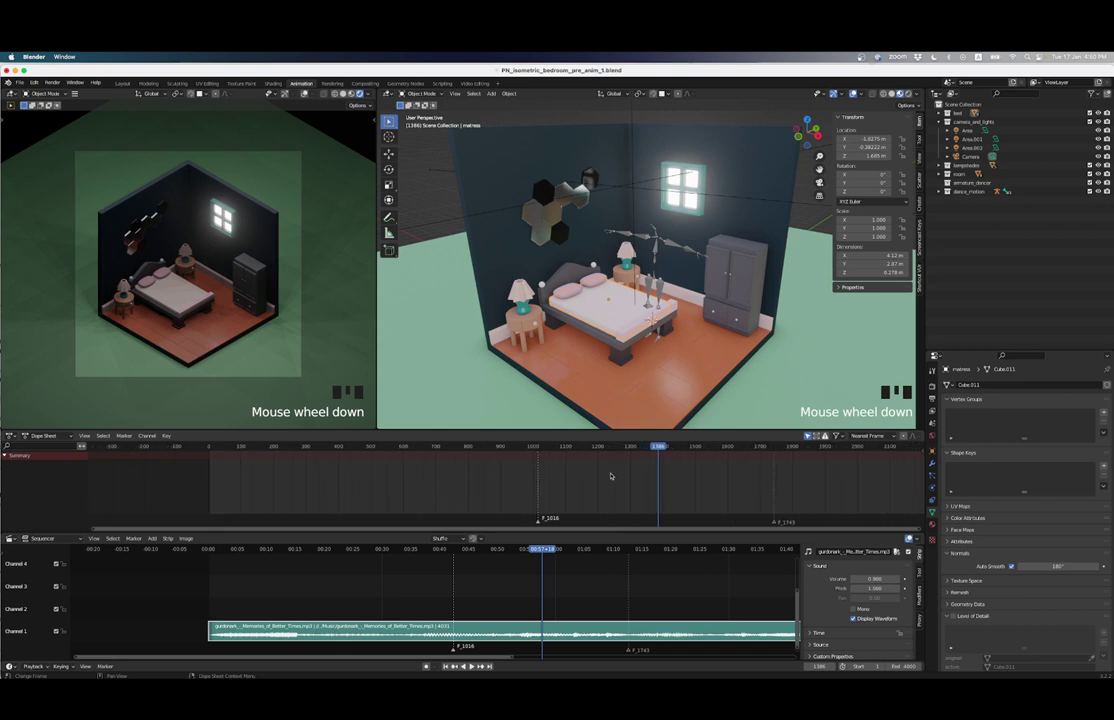
drag(500, 452, 541, 448)
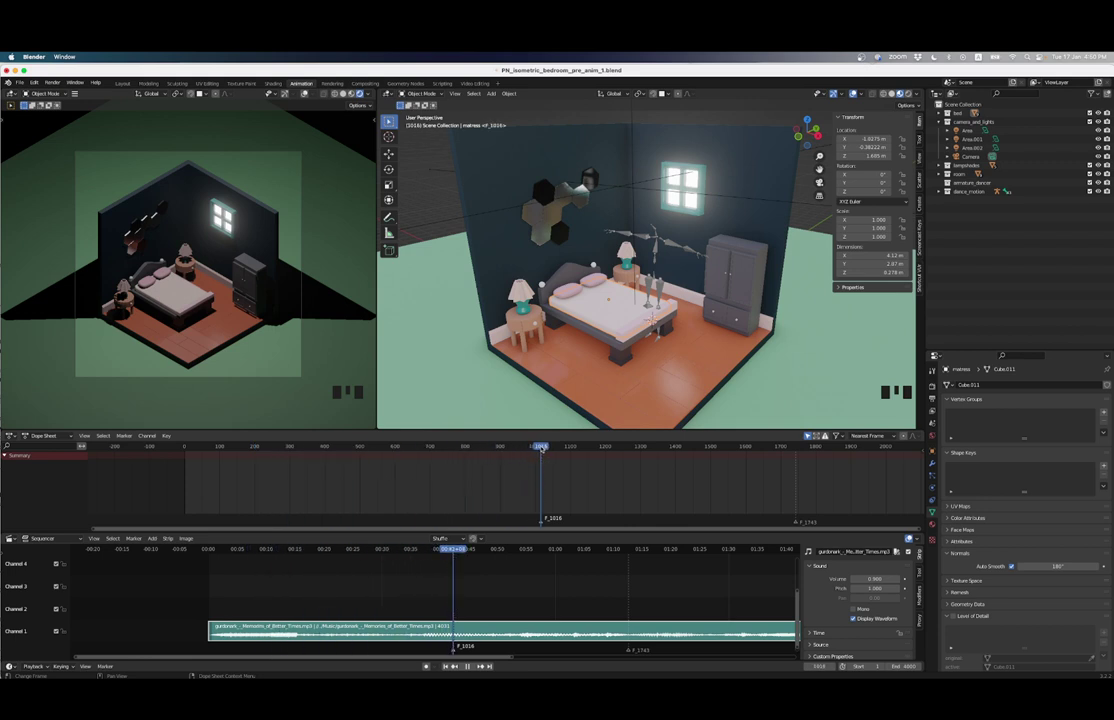
key(space)
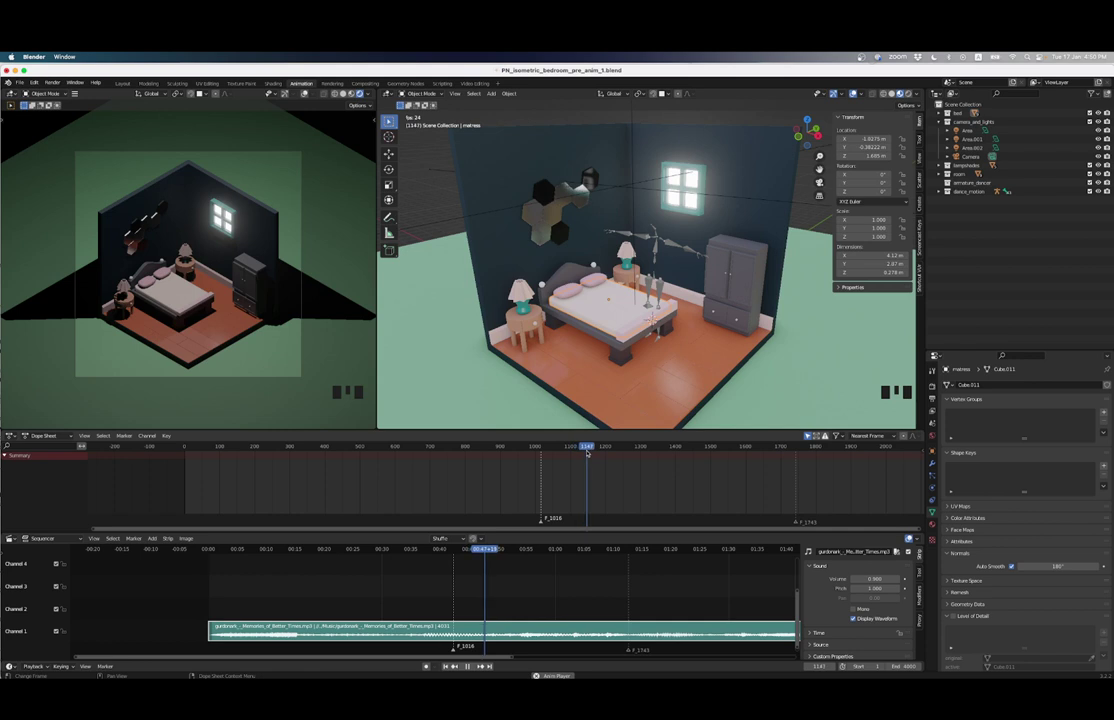
key(space)
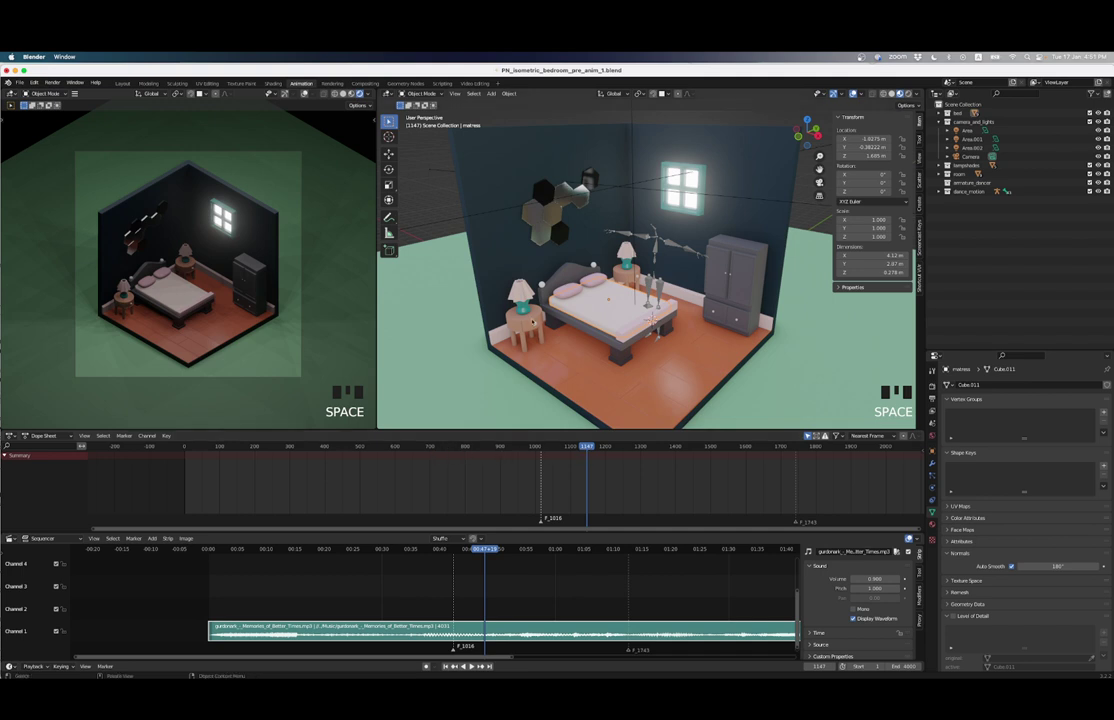
key(Left)
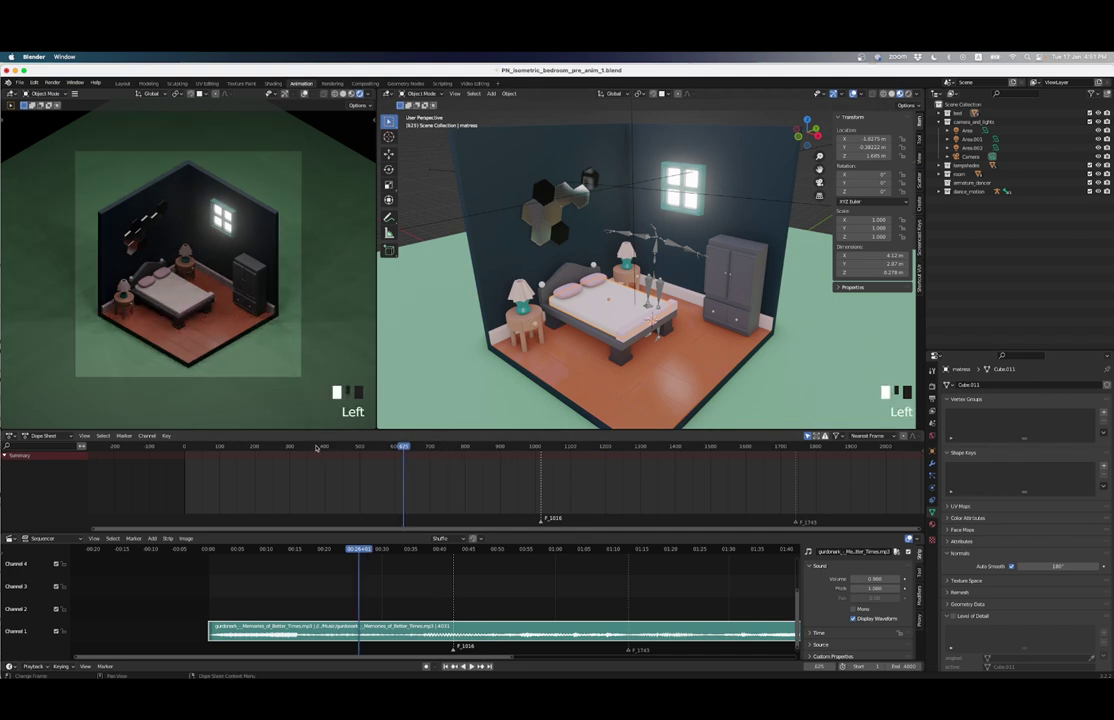
key(Left)
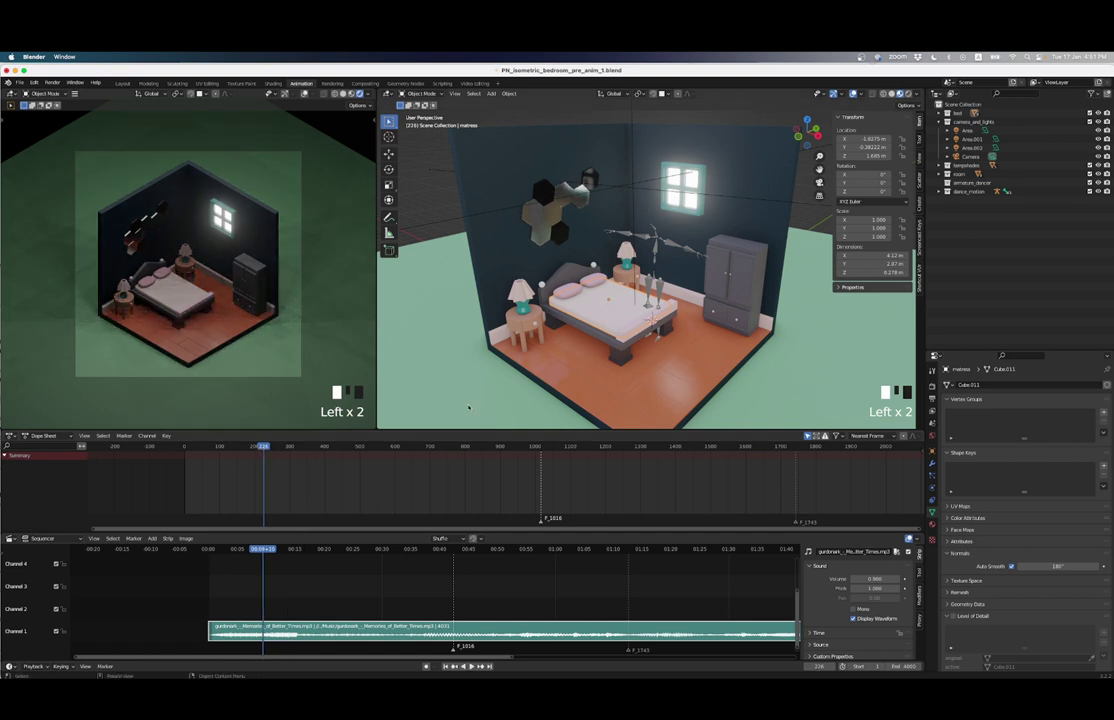
Step: Select the blanket, check its fold up to frame 179, and insert location, rotation and scale keyframes at frame 1
key(shift+Left)
click(603, 323)
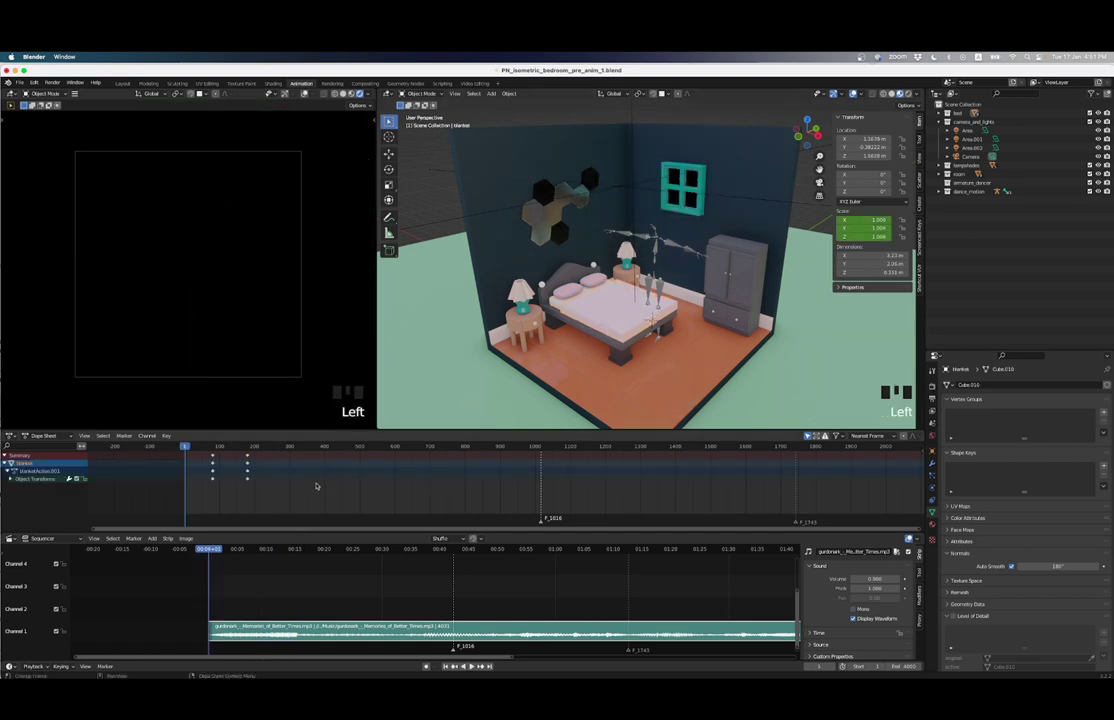
drag(199, 452, 248, 457)
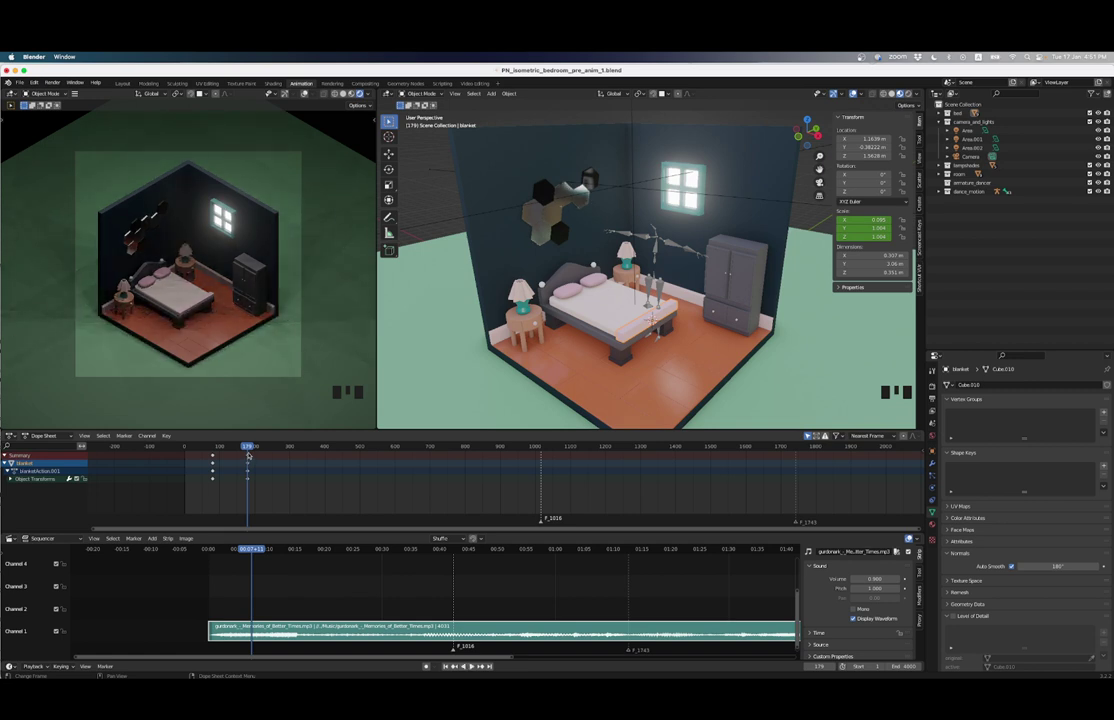
key(Up)
key(shift+Left)
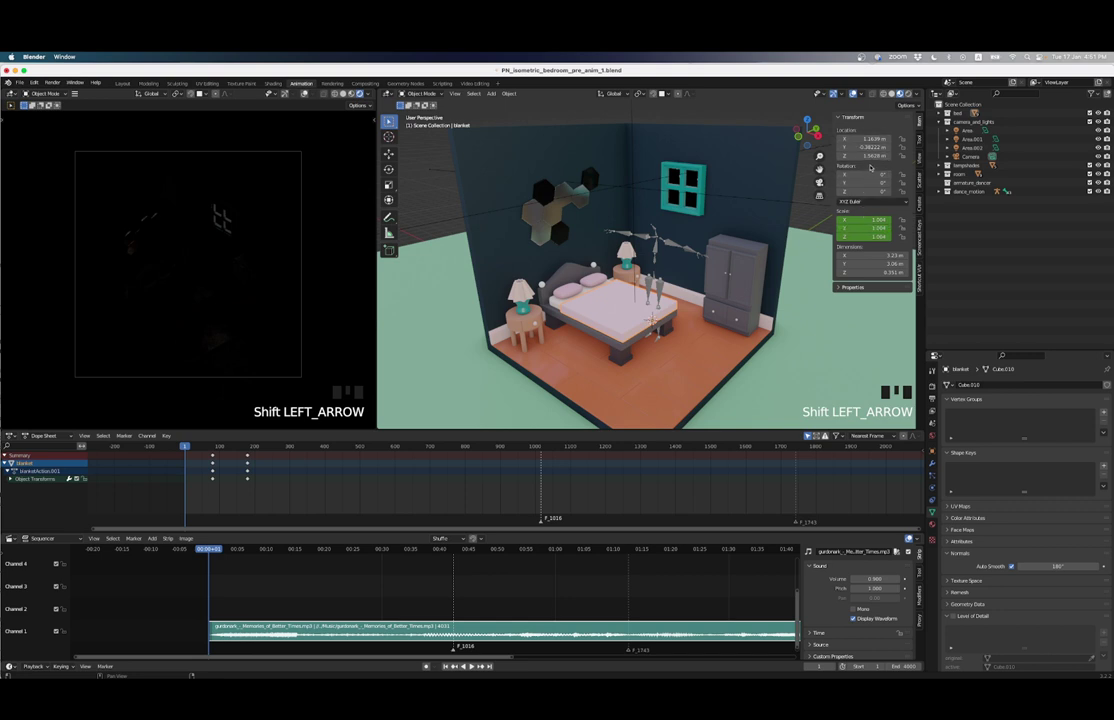
key(i)
key(i)
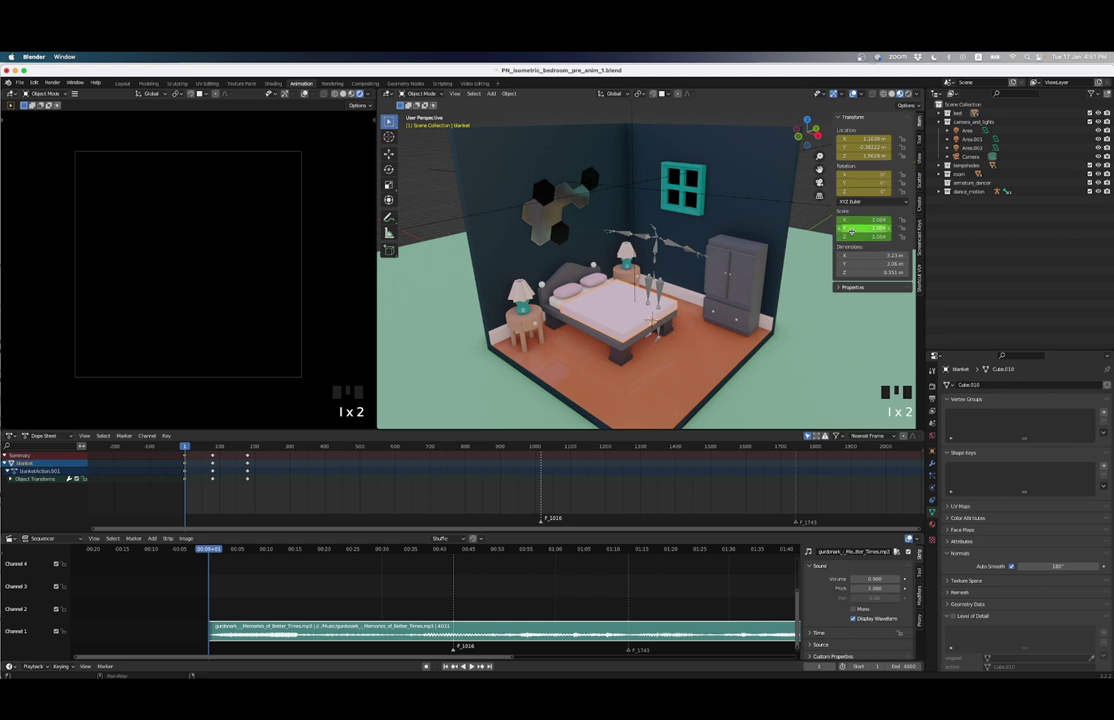
key(i)
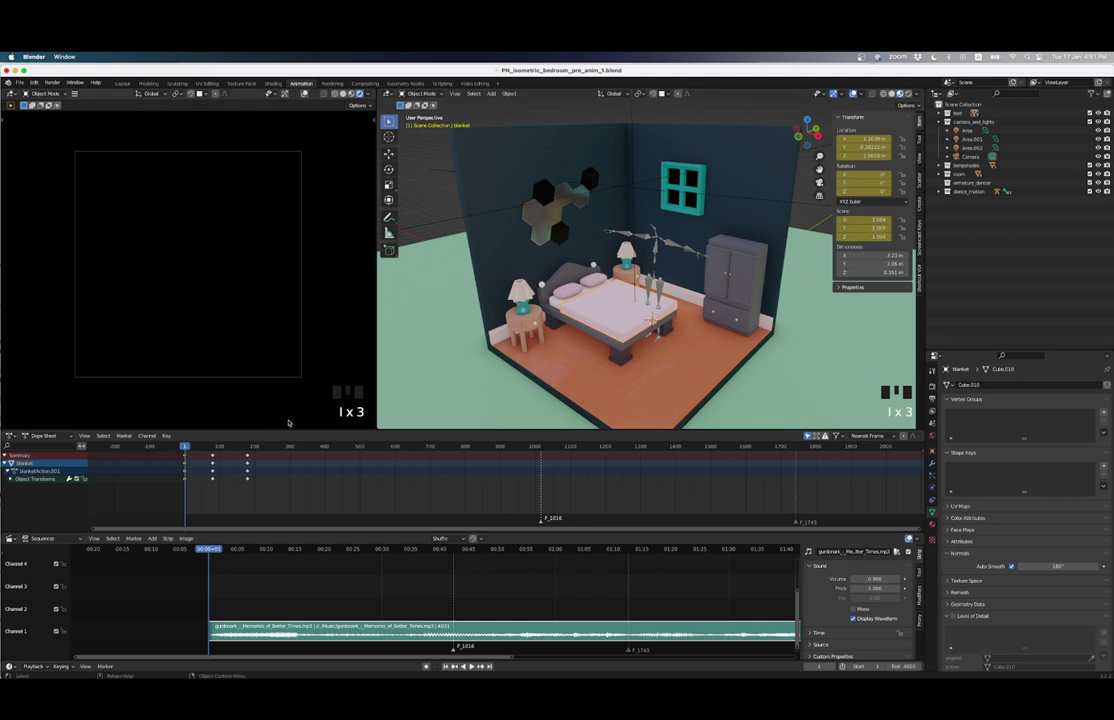
Step: Insert location and rotation keyframes for the blanket at its frame 80 keyframe
key(Up)
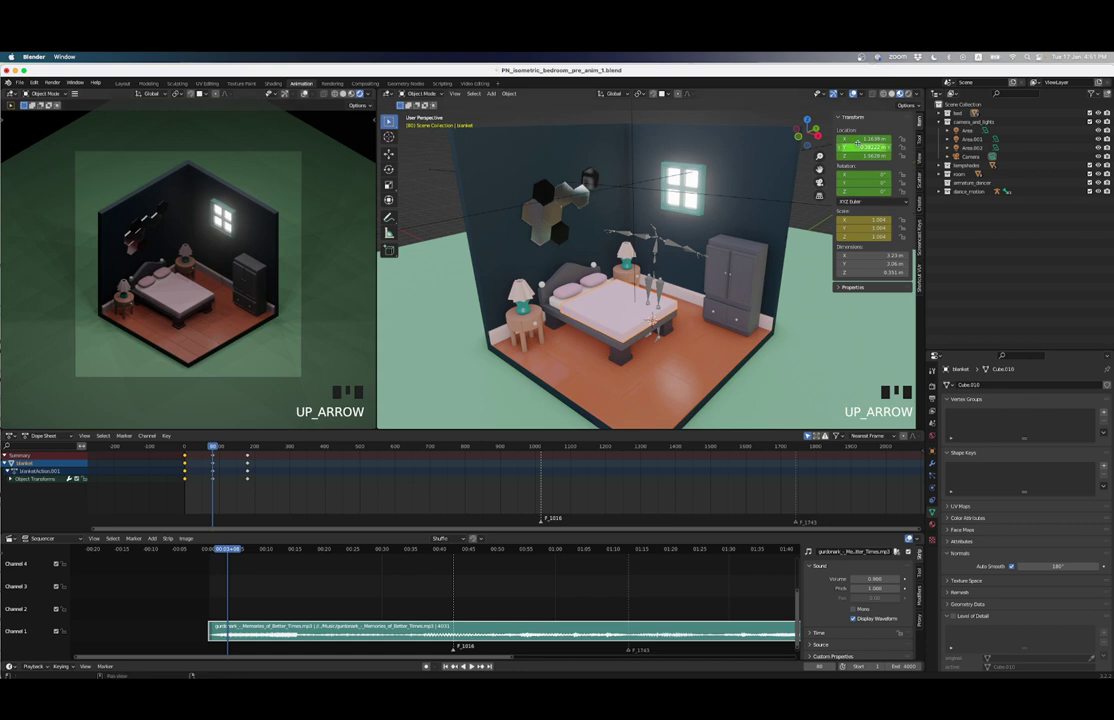
key(i)
key(i)
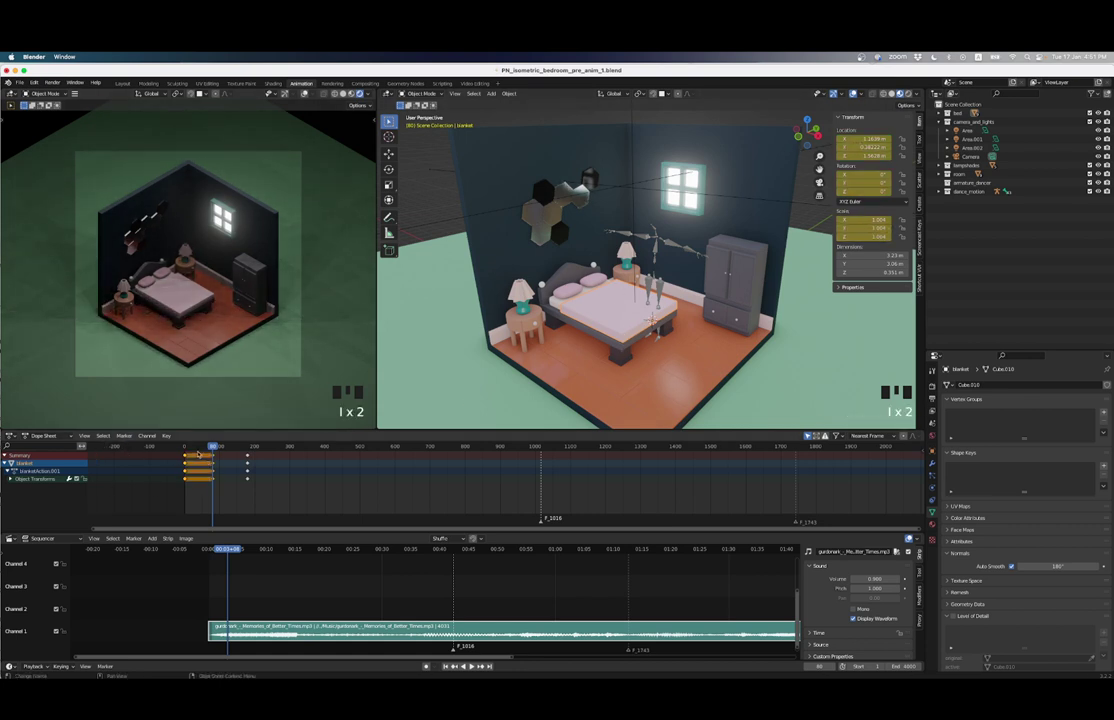
Step: Go to frame 275 and select the mattress on the bed
ctrl+middle_drag(199, 455, 365, 470)
drag(274, 446, 361, 458)
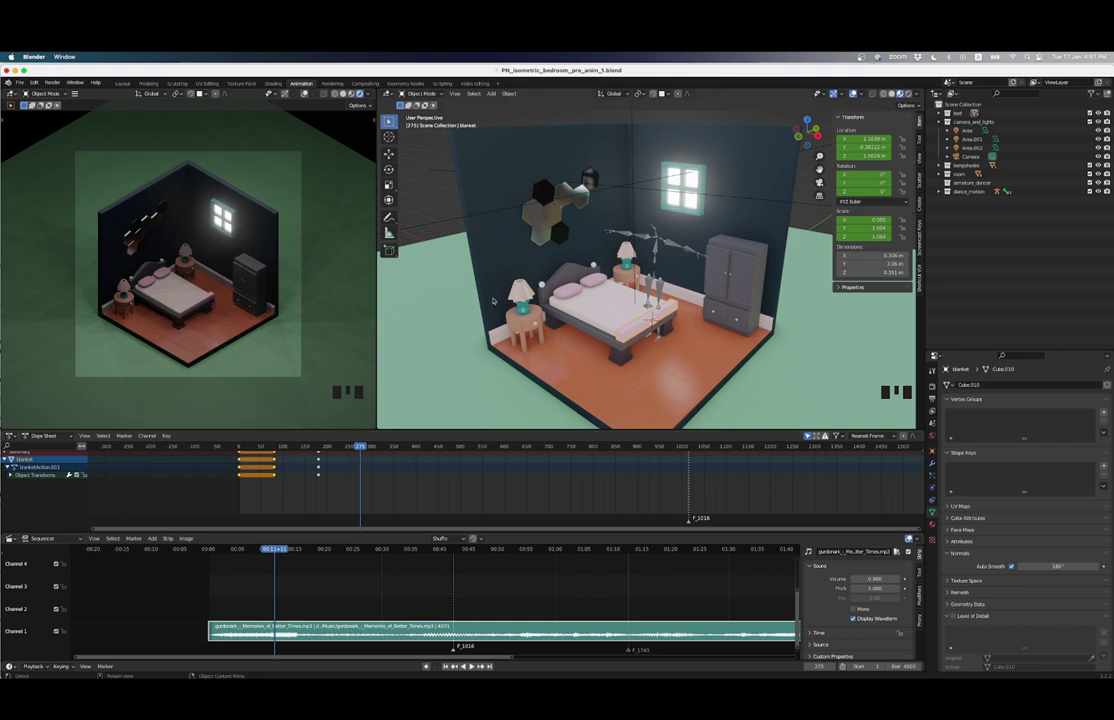
scroll(595, 303, up, 3)
click(591, 333)
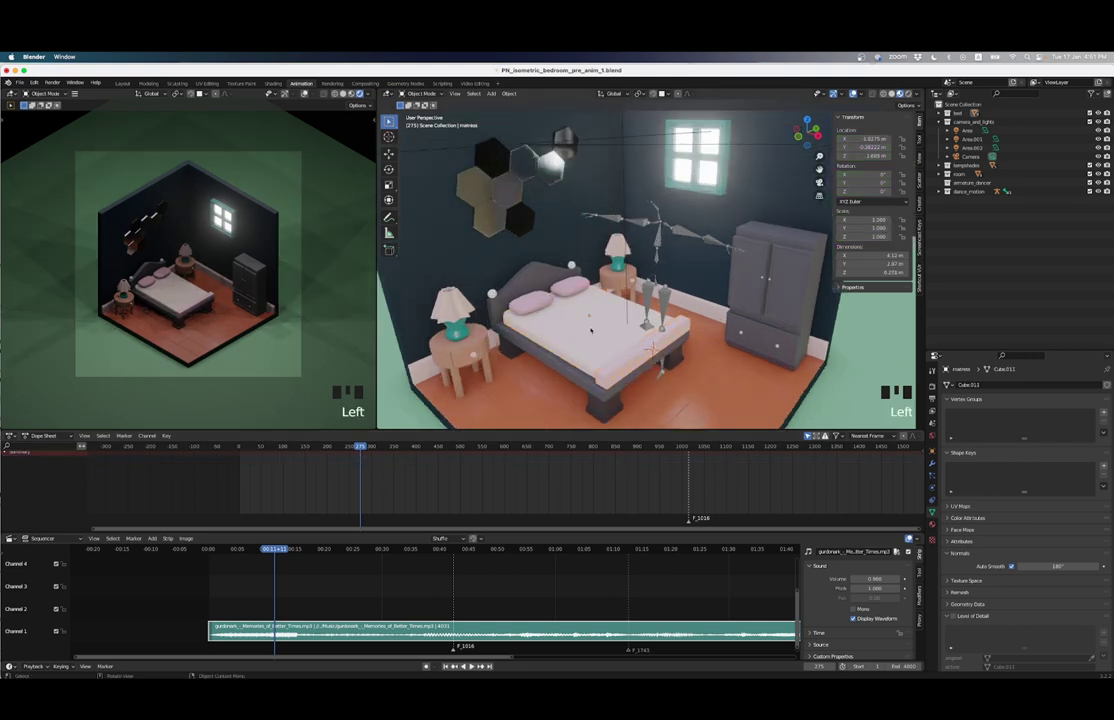
scroll(591, 333, down, 2)
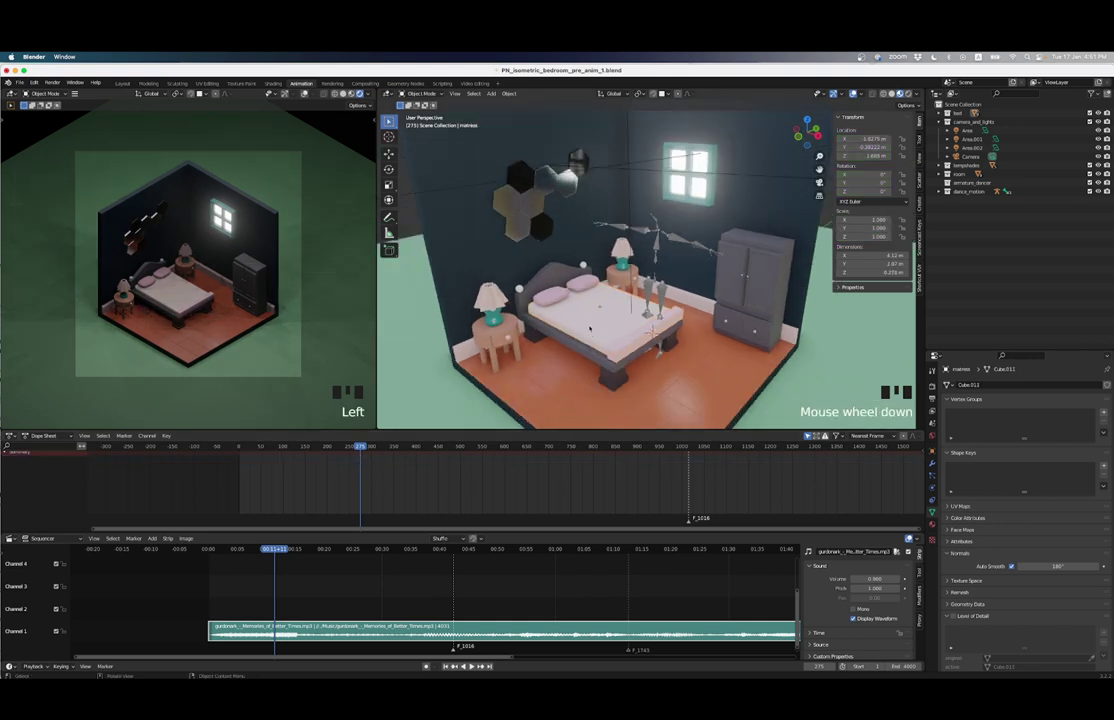
middle_drag(593, 326, 611, 324)
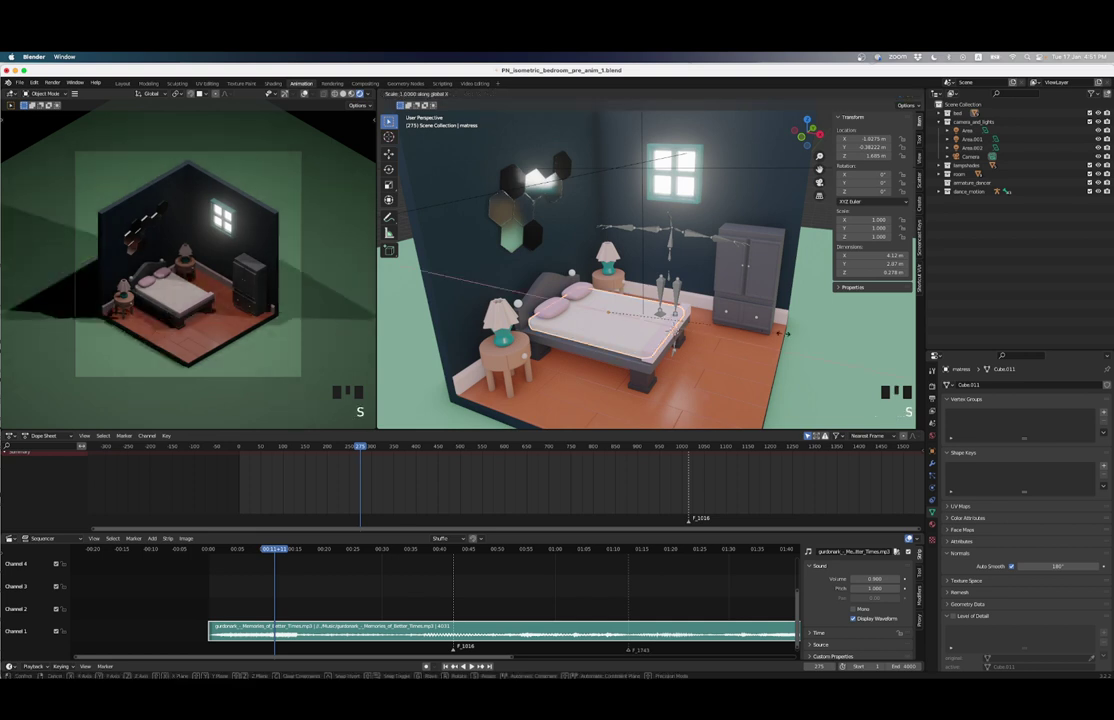
key(s)
key(x)
key(Escape)
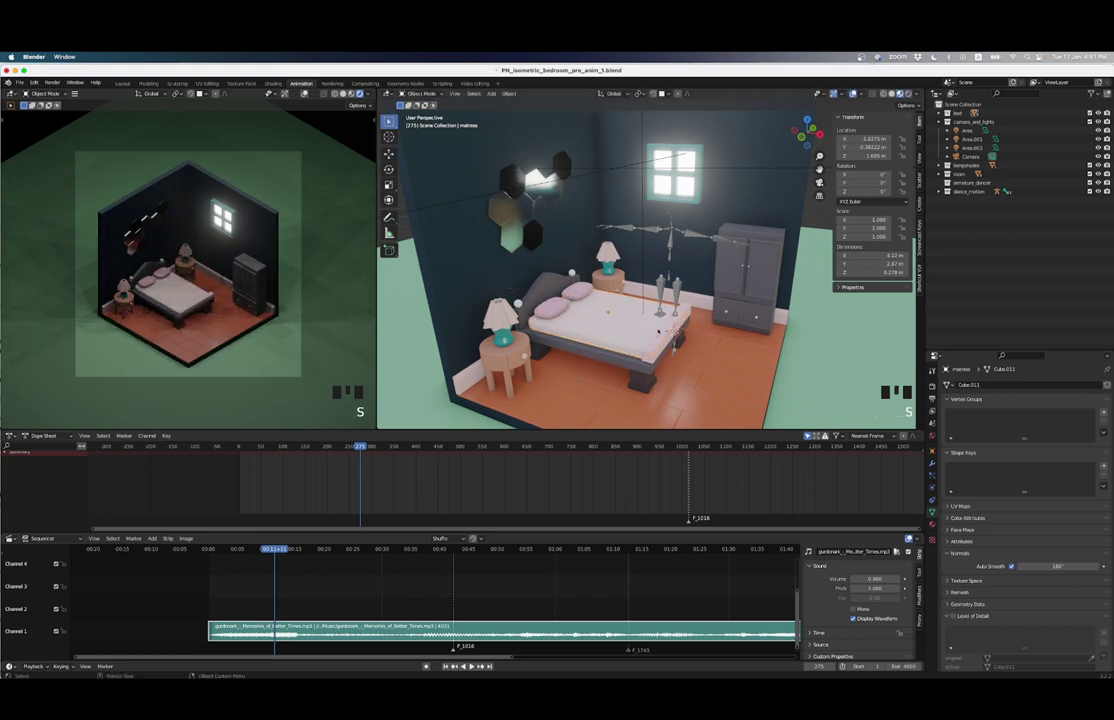
key(s)
key(y)
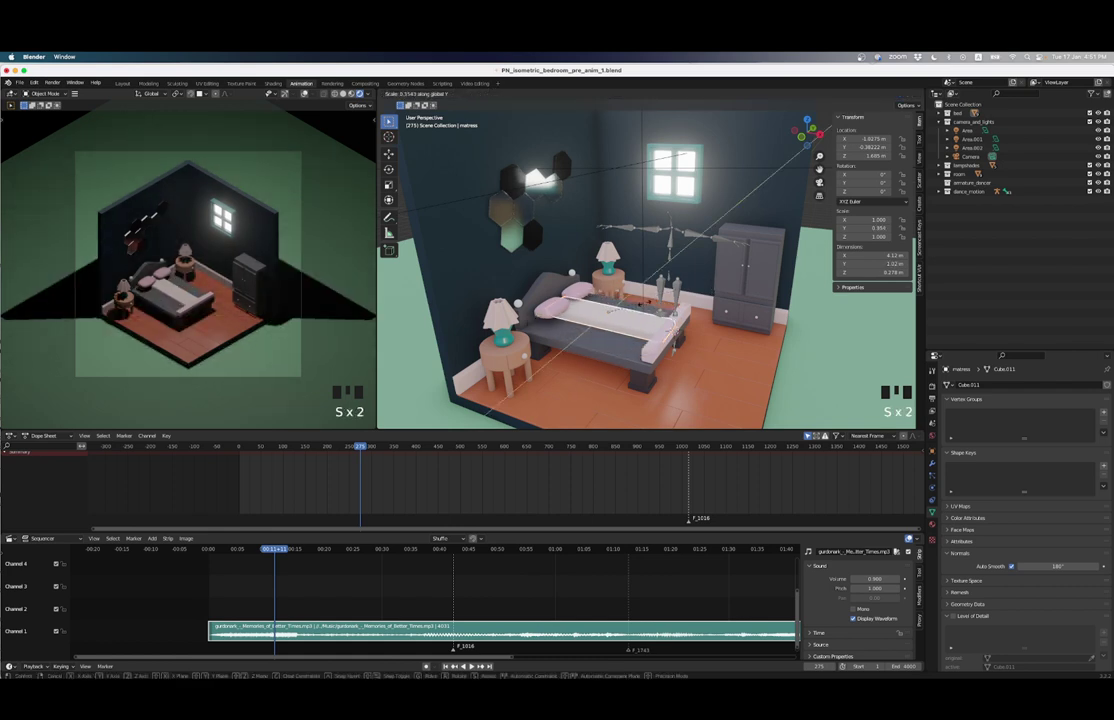
right_click(667, 322)
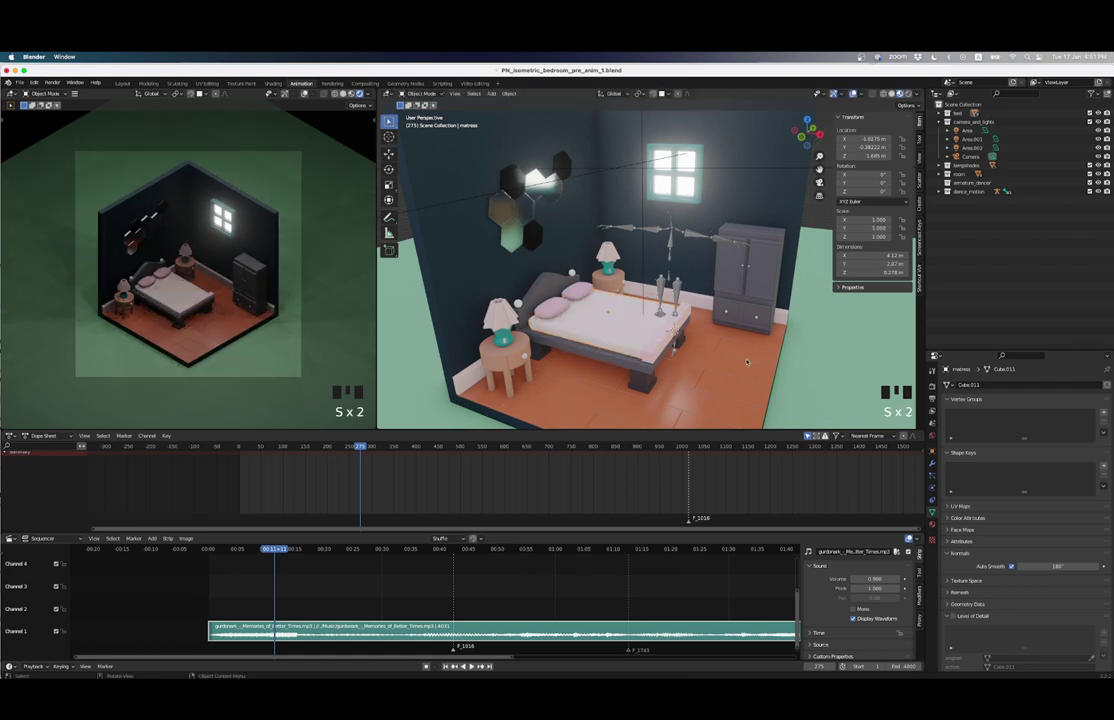
Step: Play the animation from shortly before the blanket's last keyframe and scale the mattress down along the global X axis
click(309, 450)
key(space)
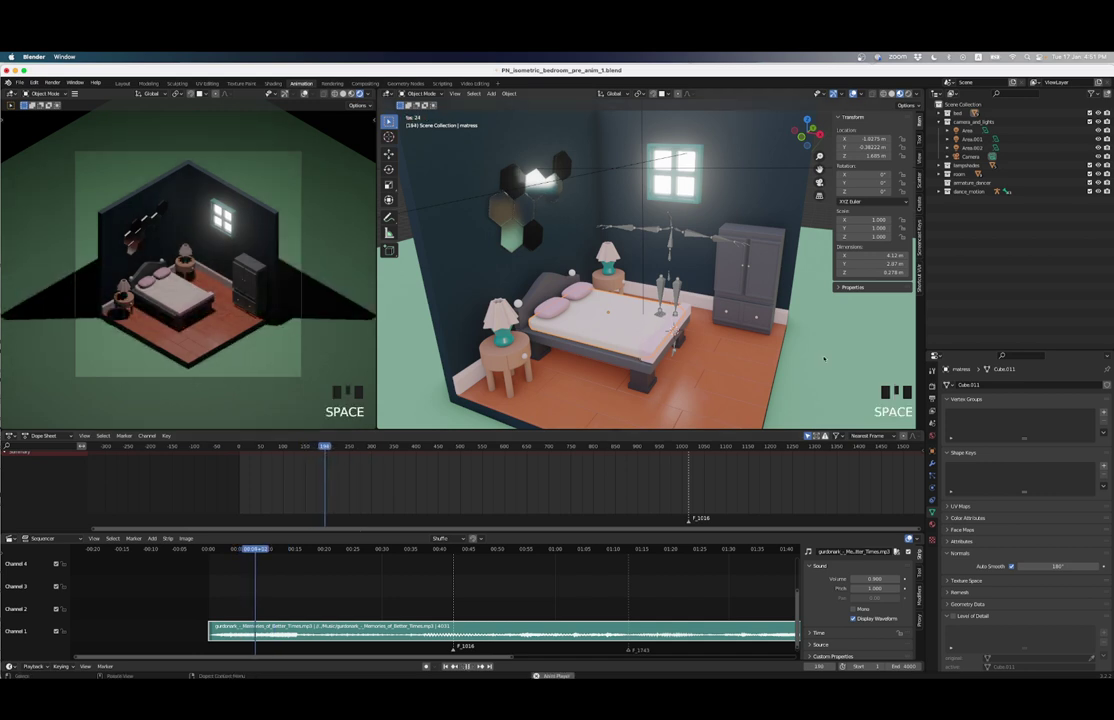
key(s)
key(x)
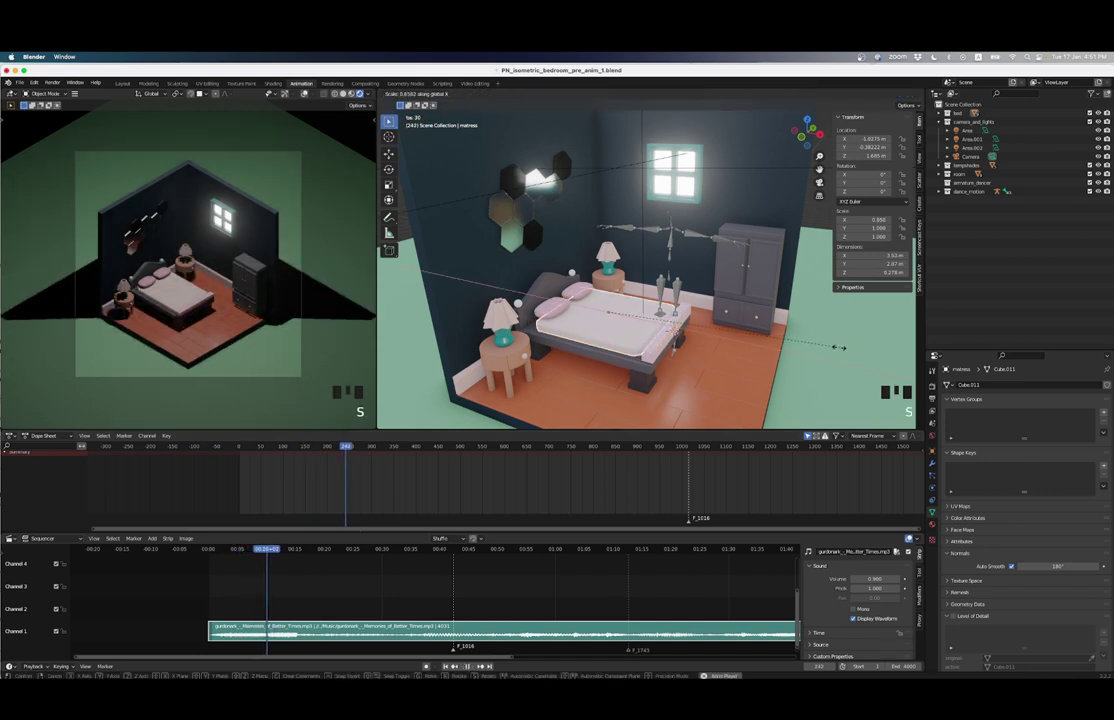
Step: Stop playback, return to frame 1 and keyframe the mattress's location, rotation and scale
right_click(596, 365)
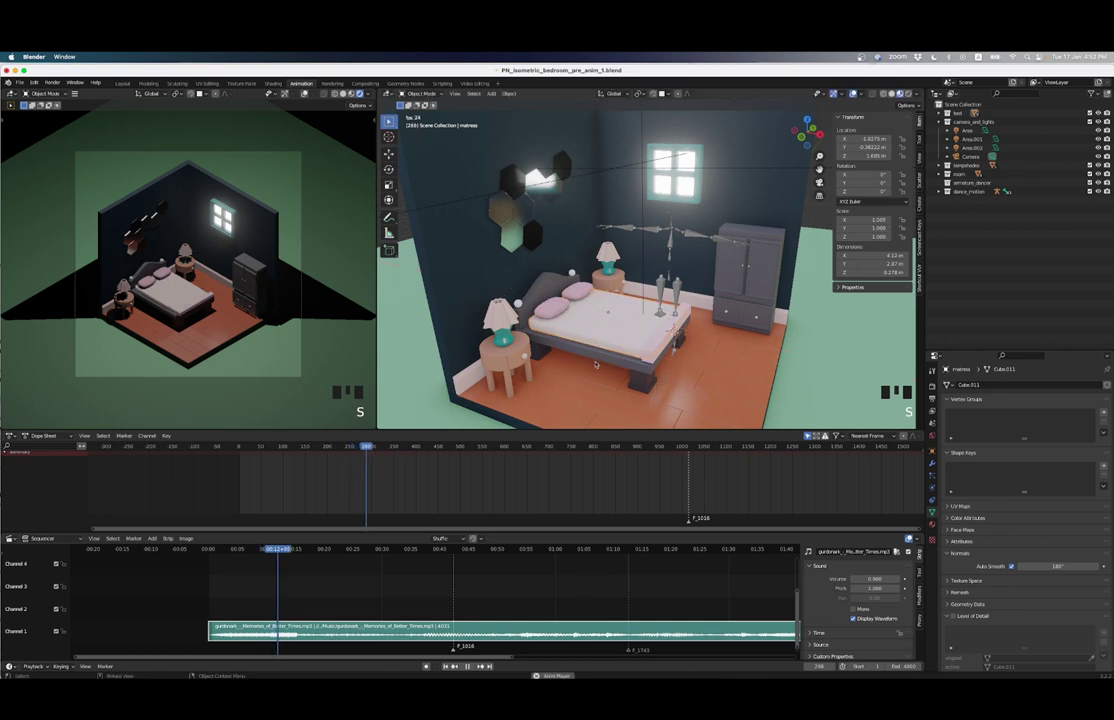
key(space)
key(Left)
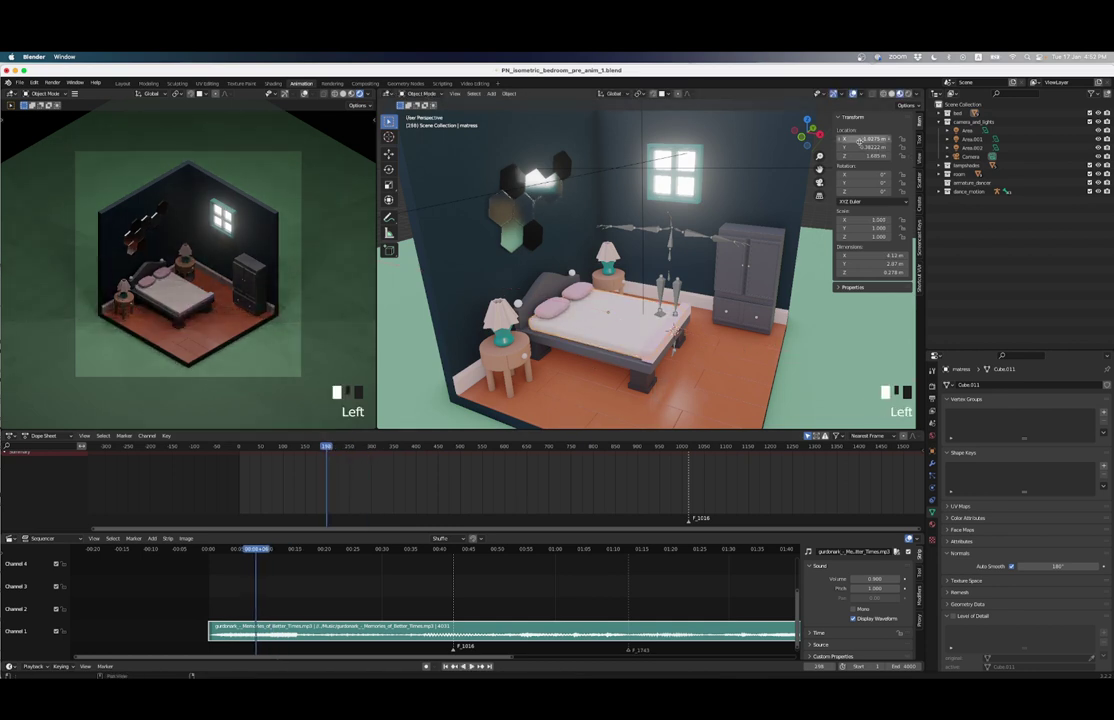
key(shift+Left)
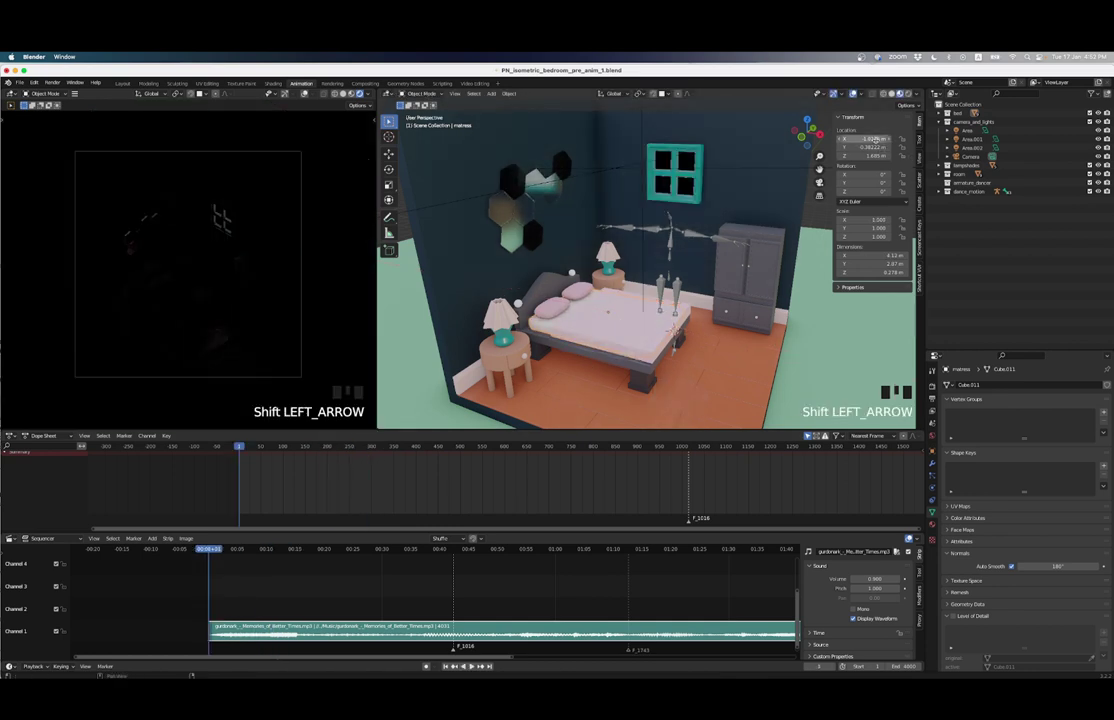
key(i)
key(i)
key(i)
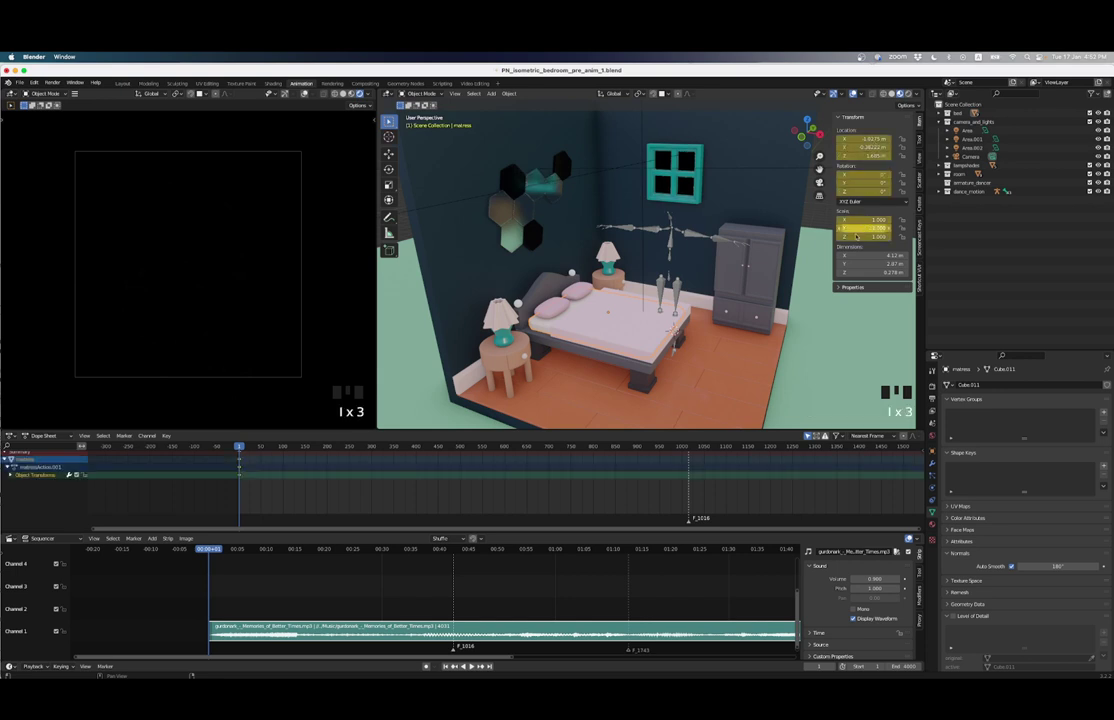
Step: Keyframe the mattress's location, rotation and scale at frame 222
click(356, 447)
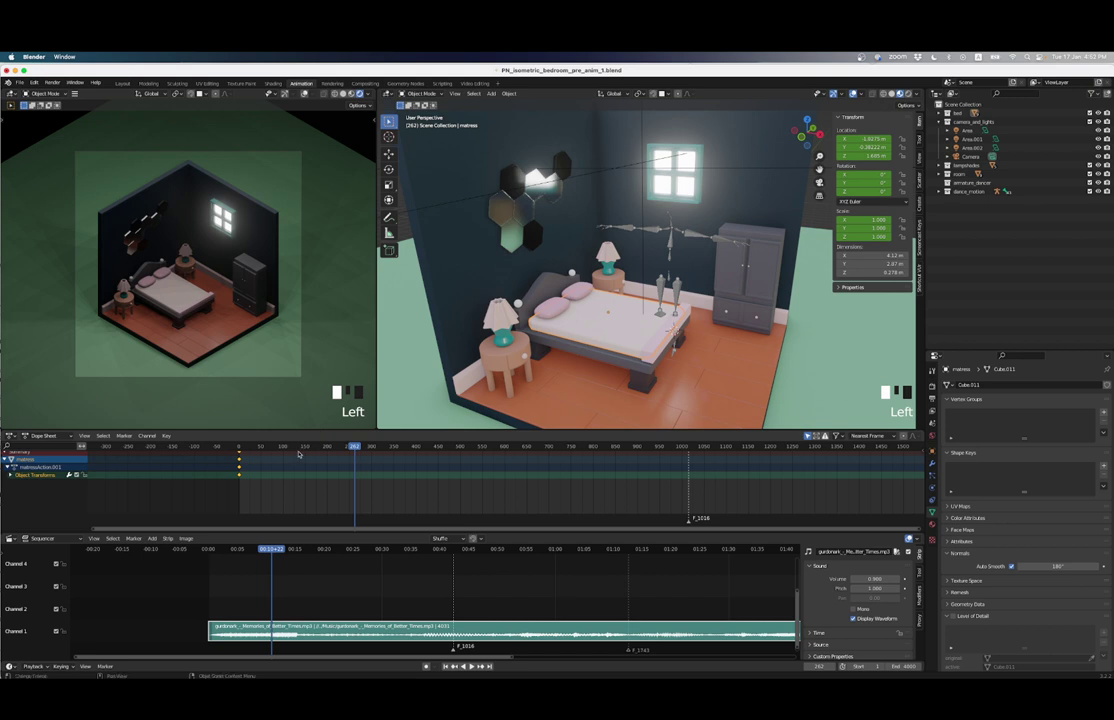
drag(298, 450, 337, 448)
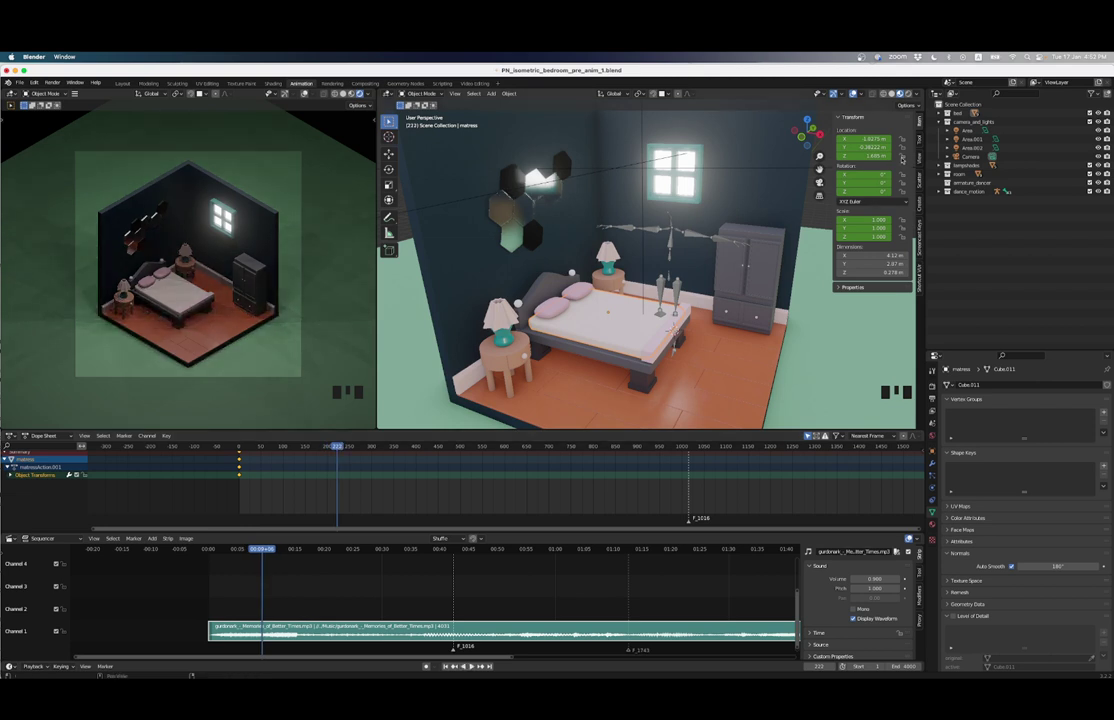
key(i)
key(i)
key(i)
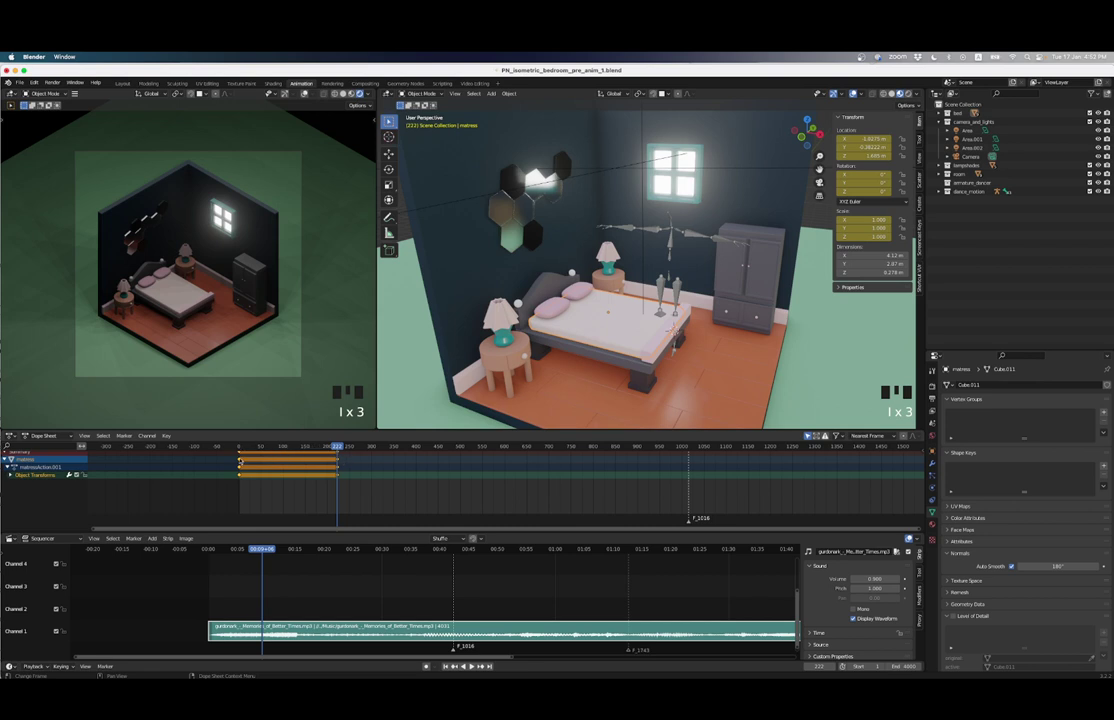
Step: At frame 322, scale the mattress along X to about 0.259 and keyframe its location, rotation and scale
drag(337, 448, 381, 448)
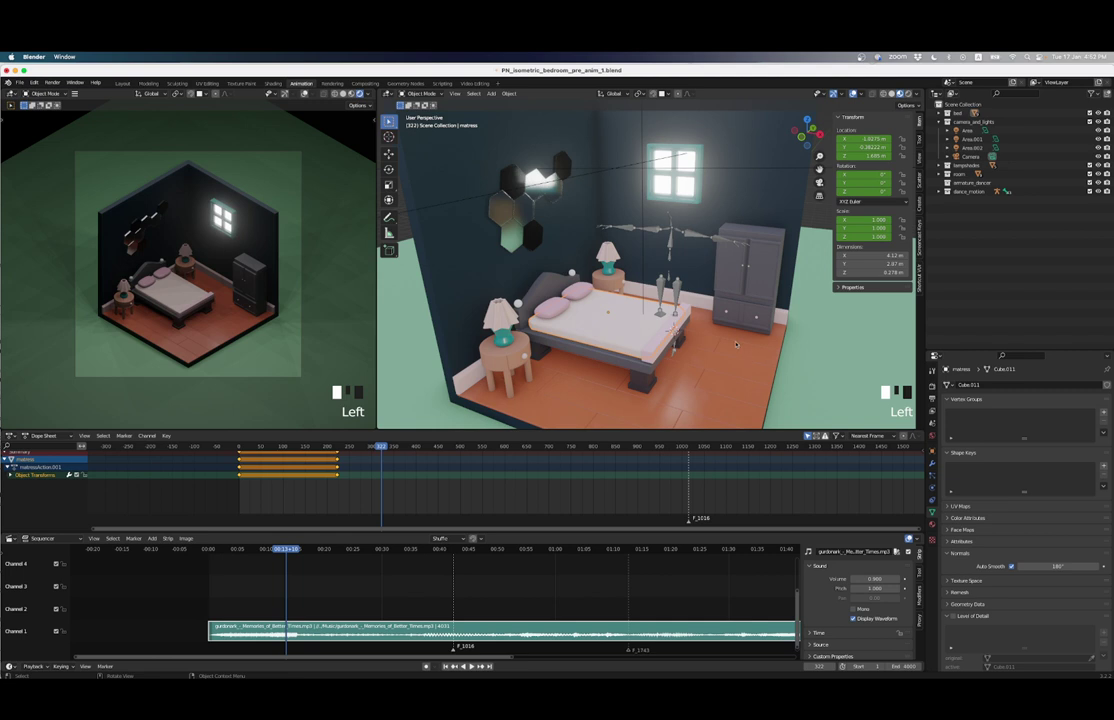
key(s)
key(x)
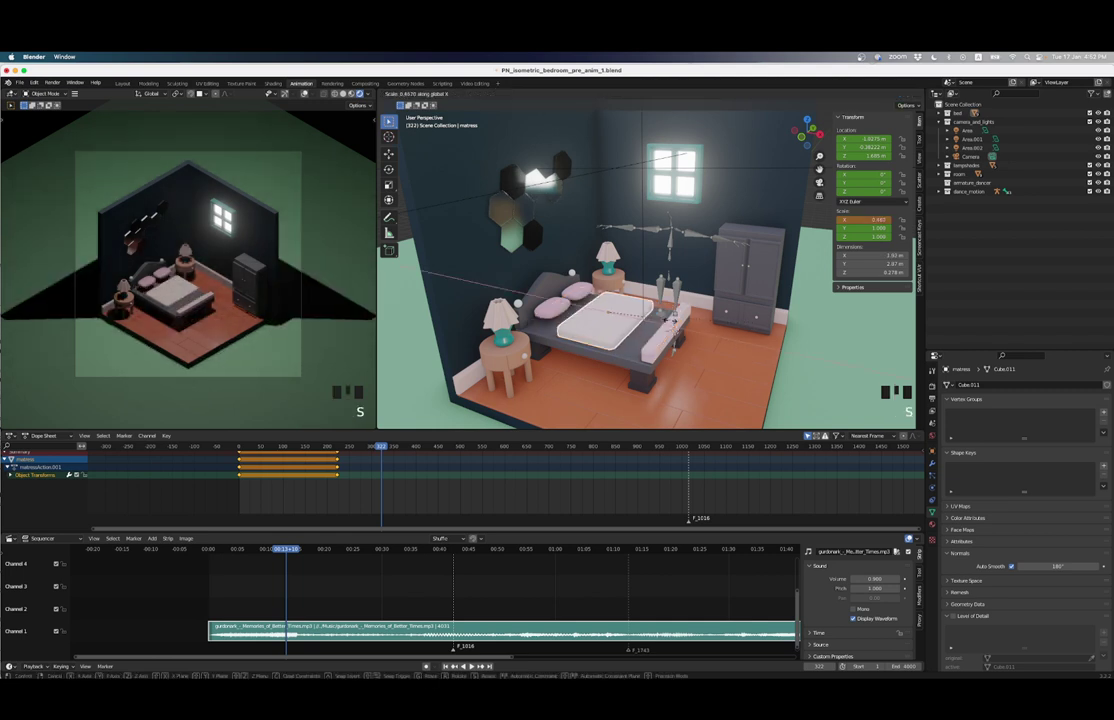
click(640, 318)
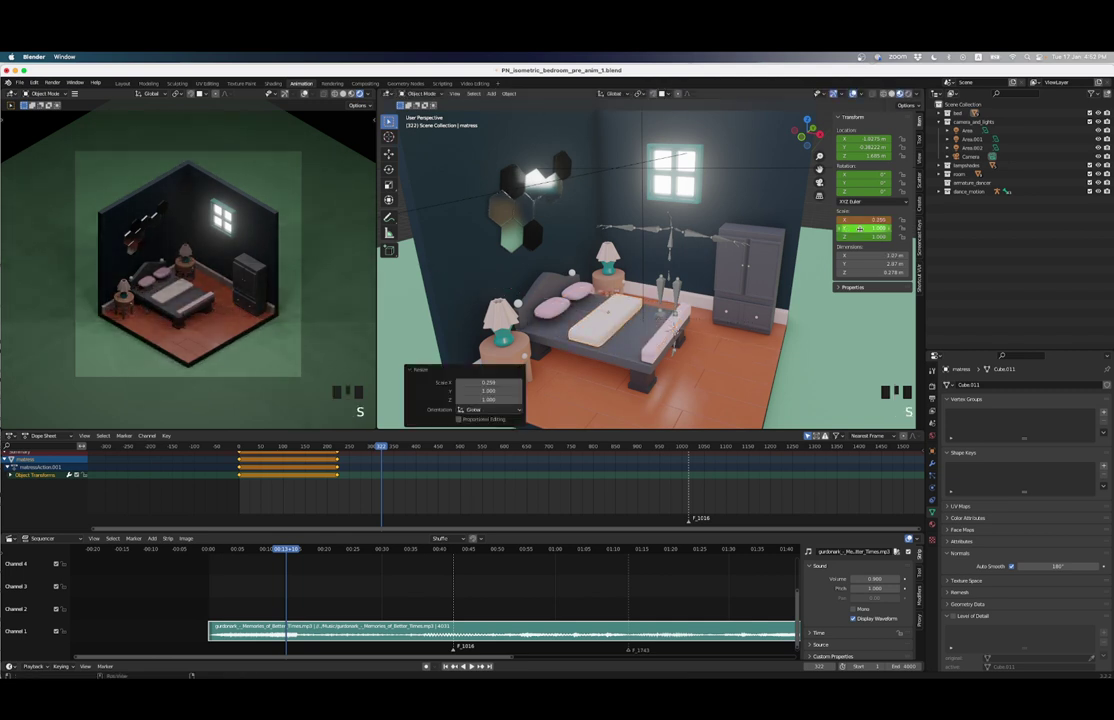
key(i)
key(i)
key(i)
key(i)
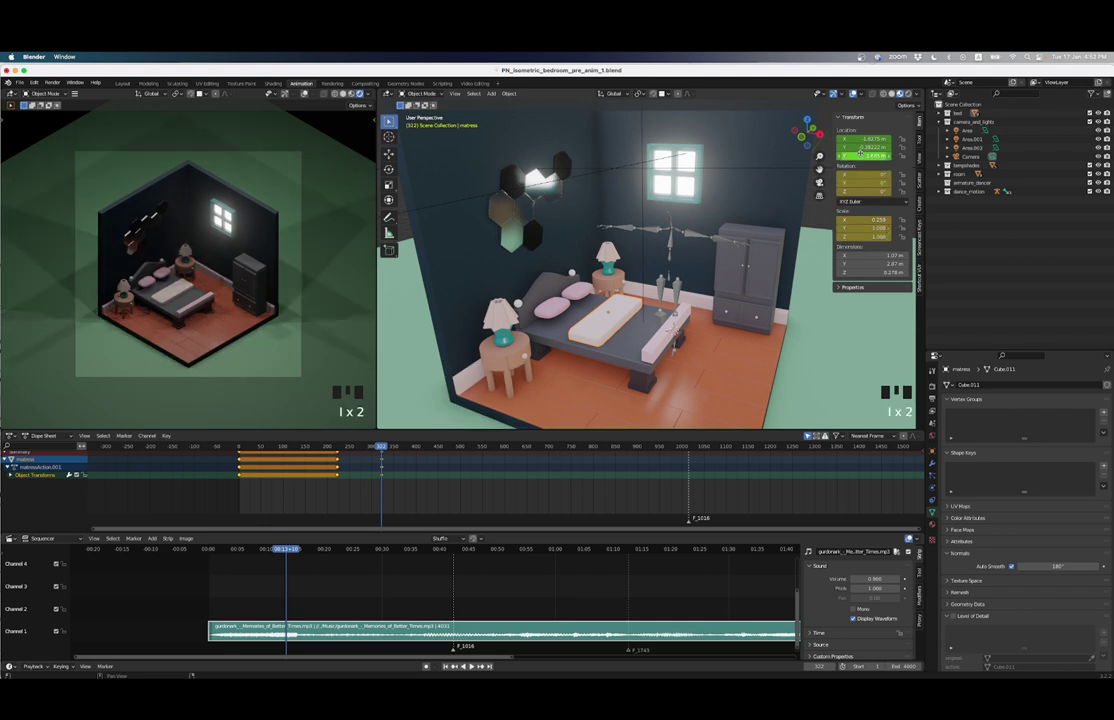
Step: At frame 387, scale the mattress along Y to about 0.138 and keyframe its location, rotation and scale
click(662, 272)
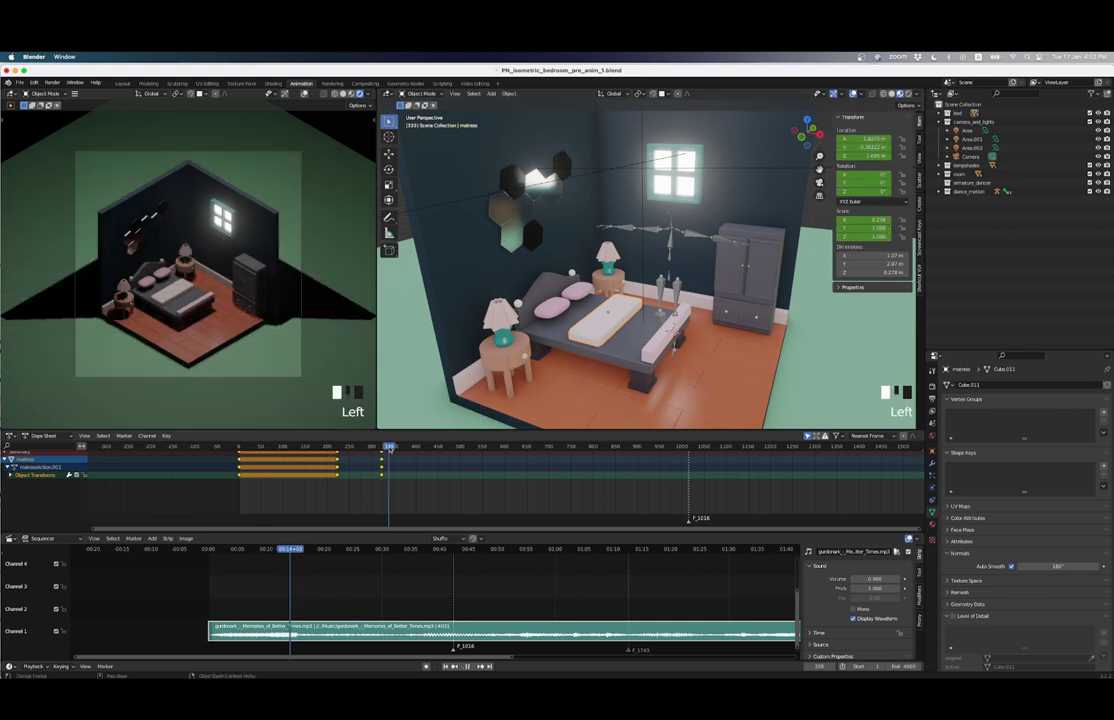
key(s)
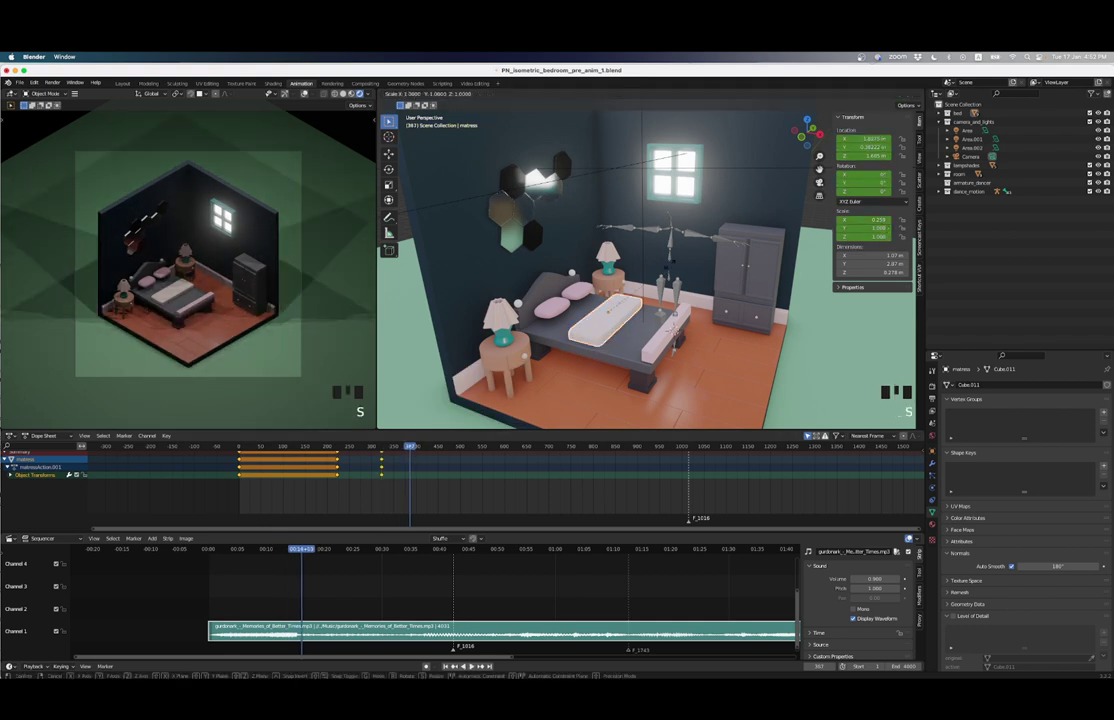
key(y)
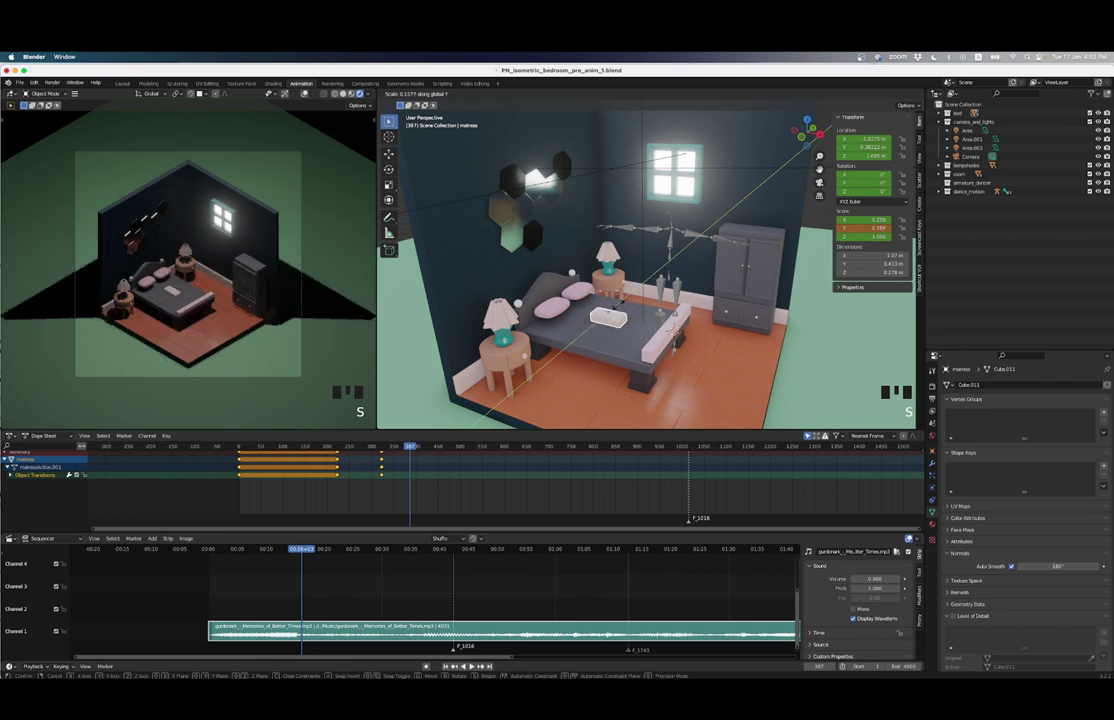
click(618, 308)
key(i)
key(i)
key(i)
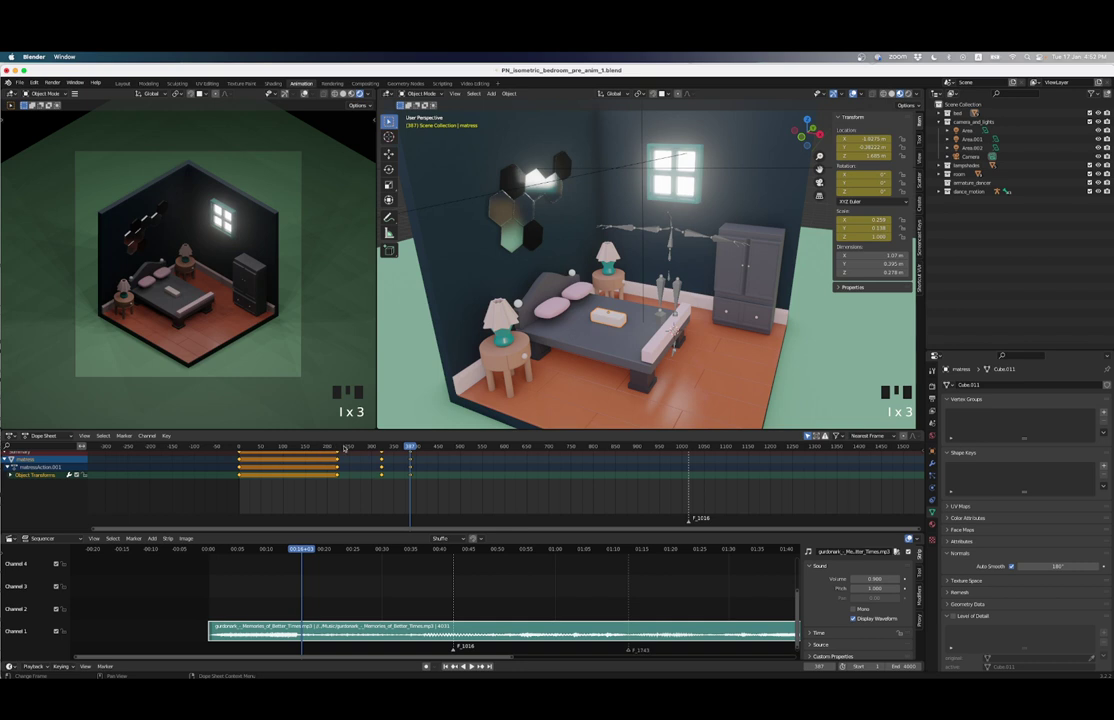
Step: Play back the mattress's shrinking animation to check its timing
key(Left)
key(Left)
key(space)
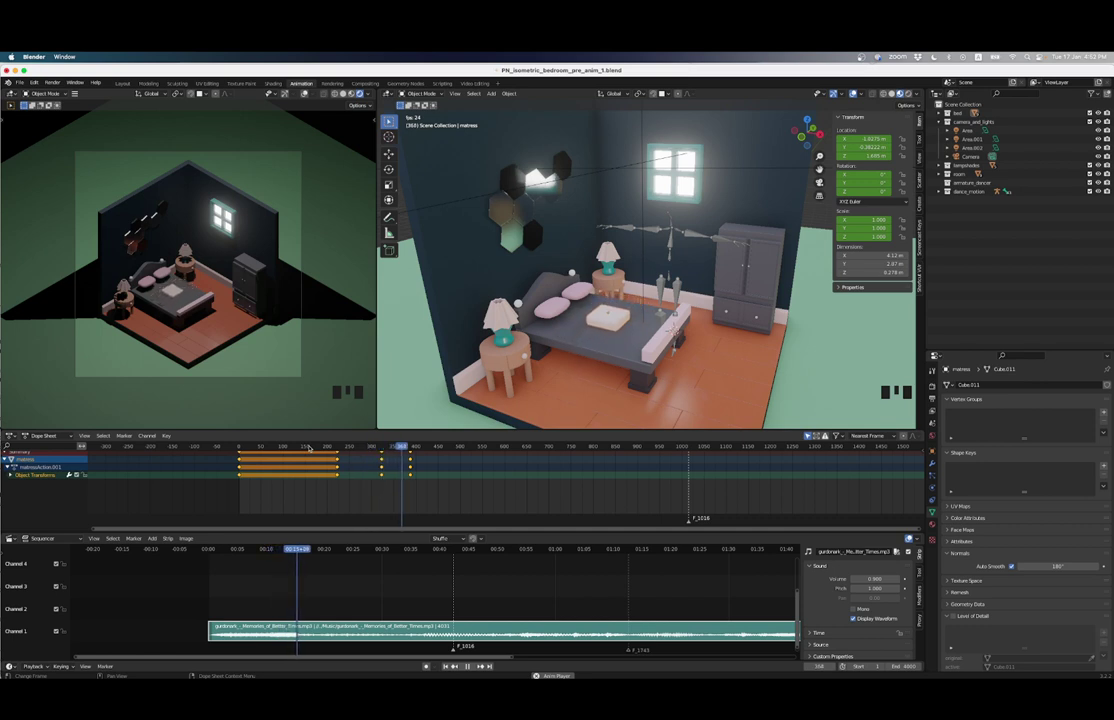
key(space)
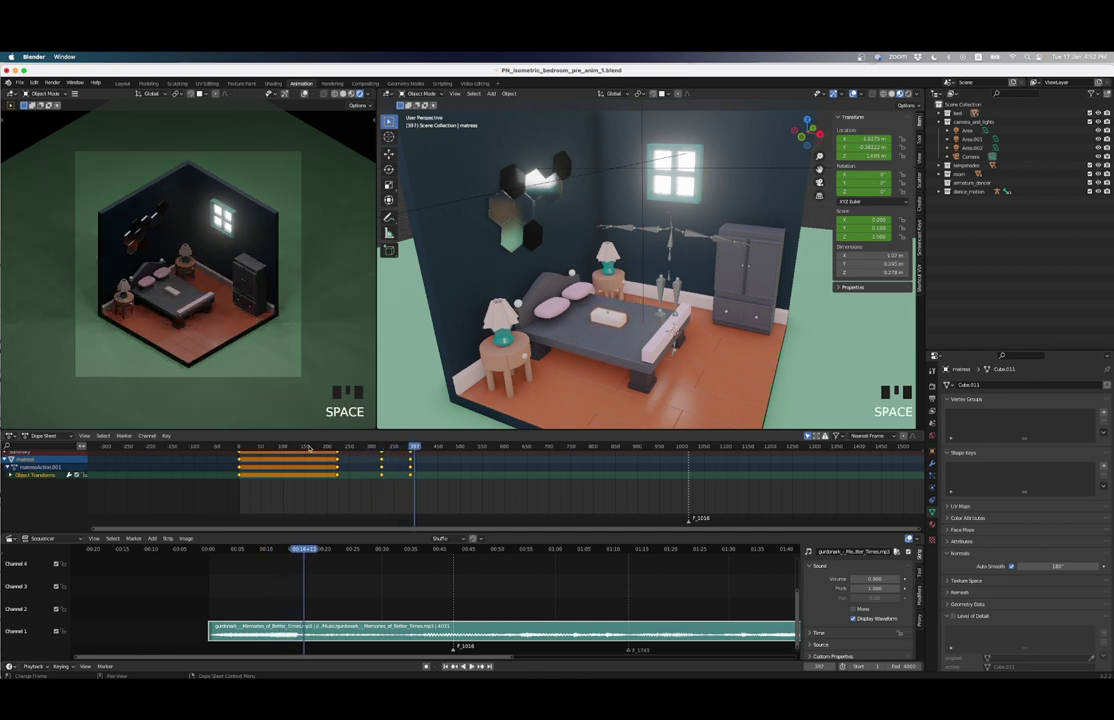
Step: Shift the mattress's last three keyframes later together so that the earliest of them lands on frame 256
click(363, 495)
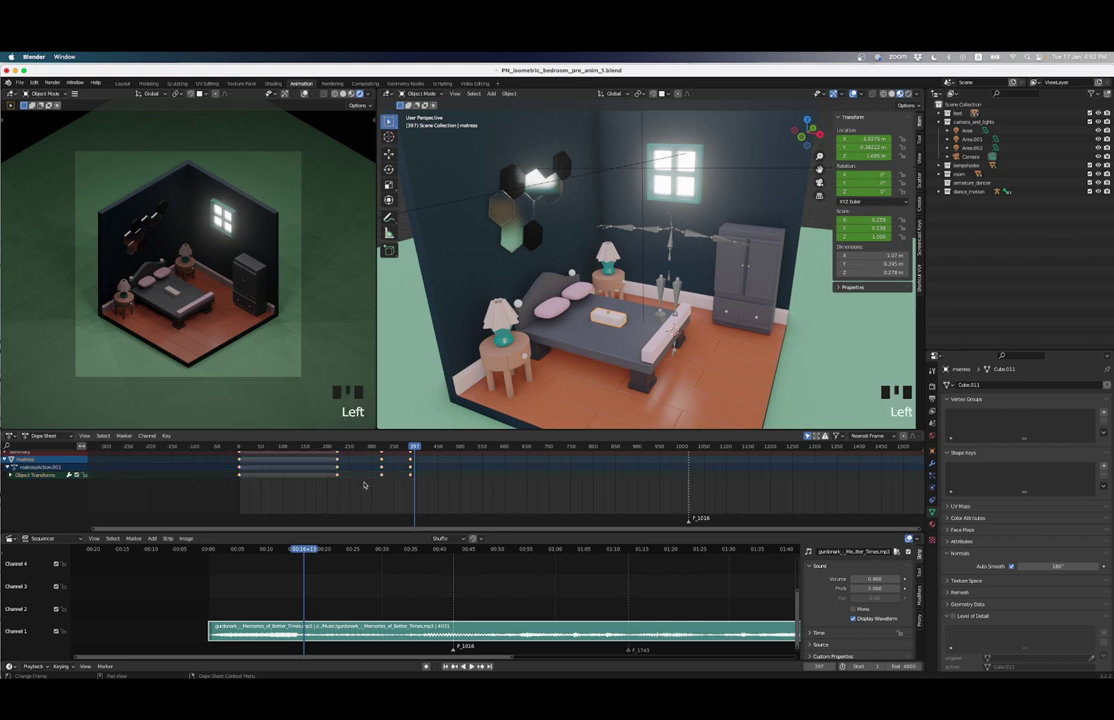
drag(315, 494, 437, 485)
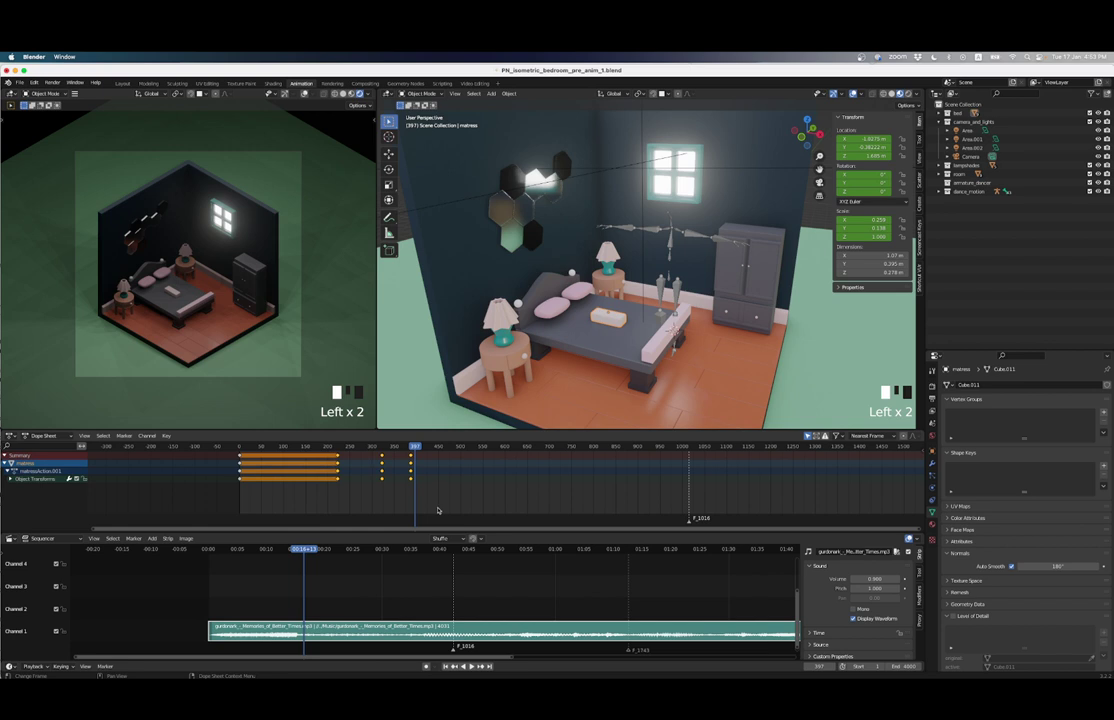
key(g)
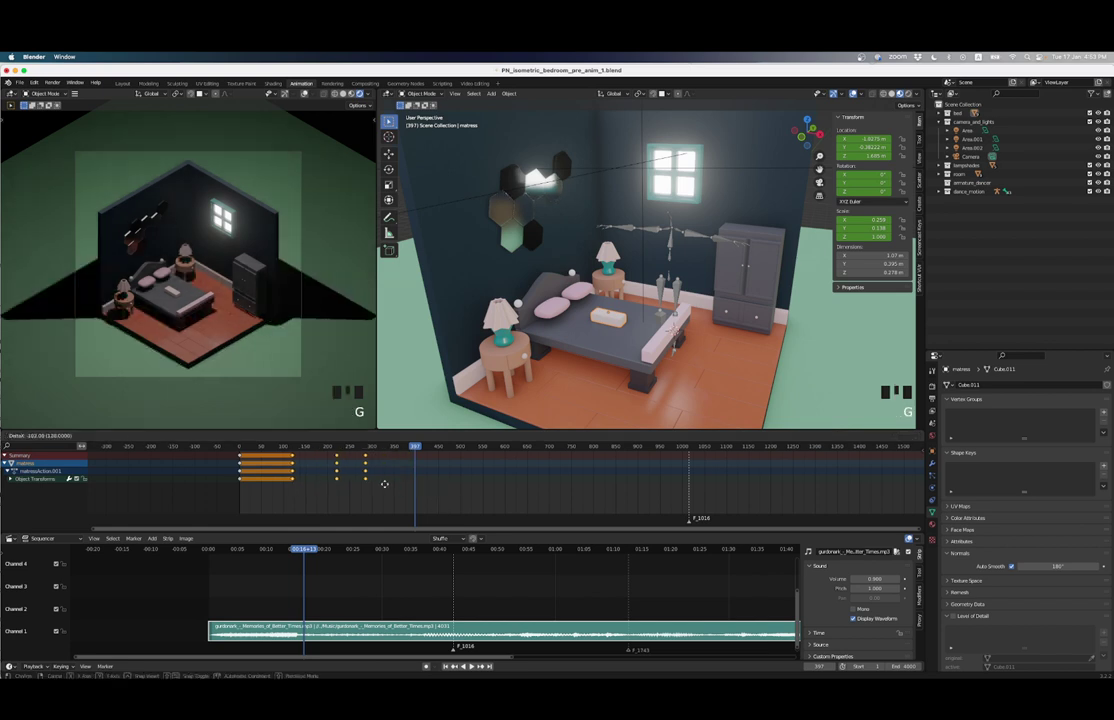
click(447, 487)
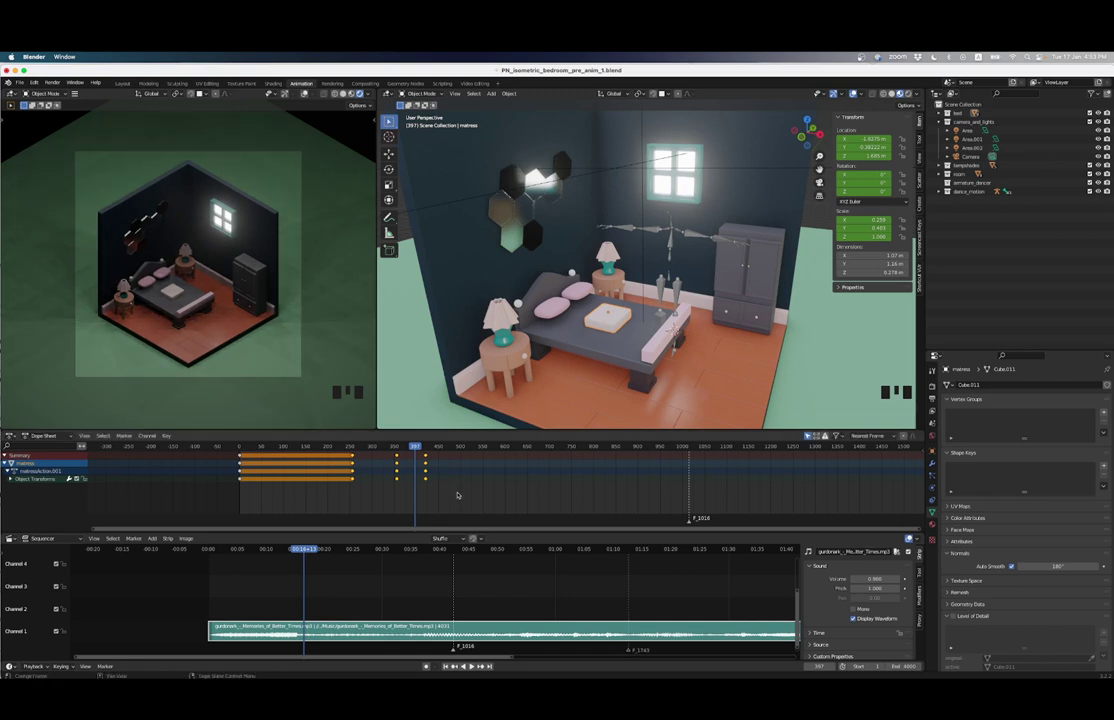
click(457, 495)
click(457, 495)
Step: Play back the retimed mattress animation from around frame 100 through its last keyframe
click(288, 446)
key(space)
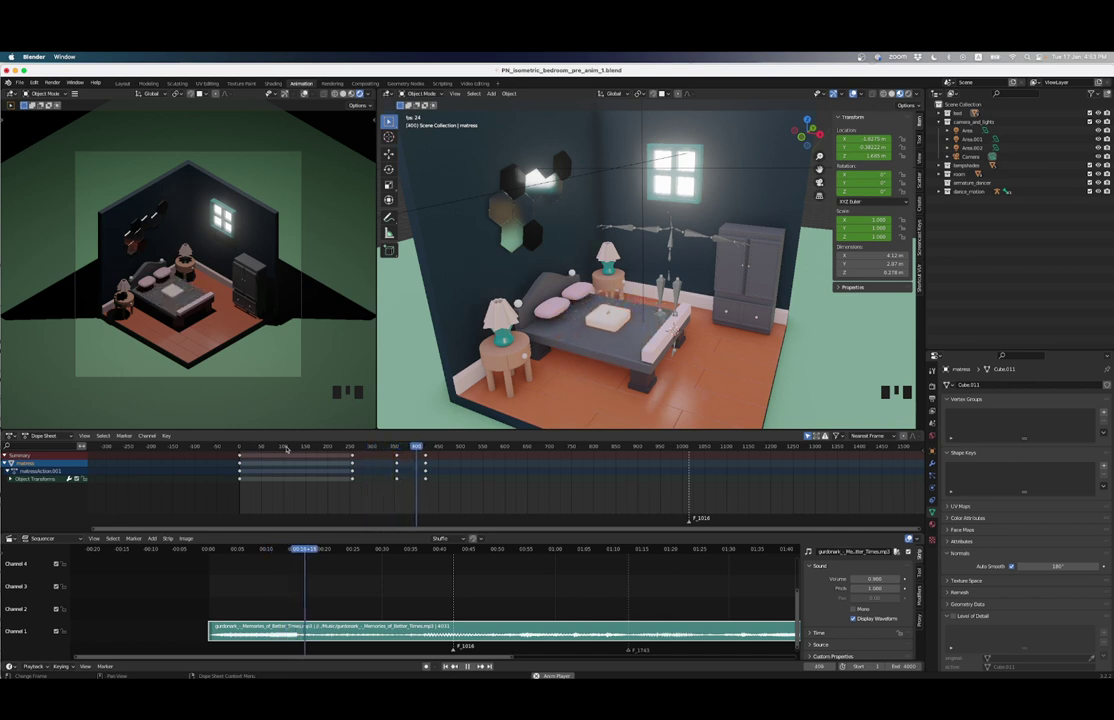
key(space)
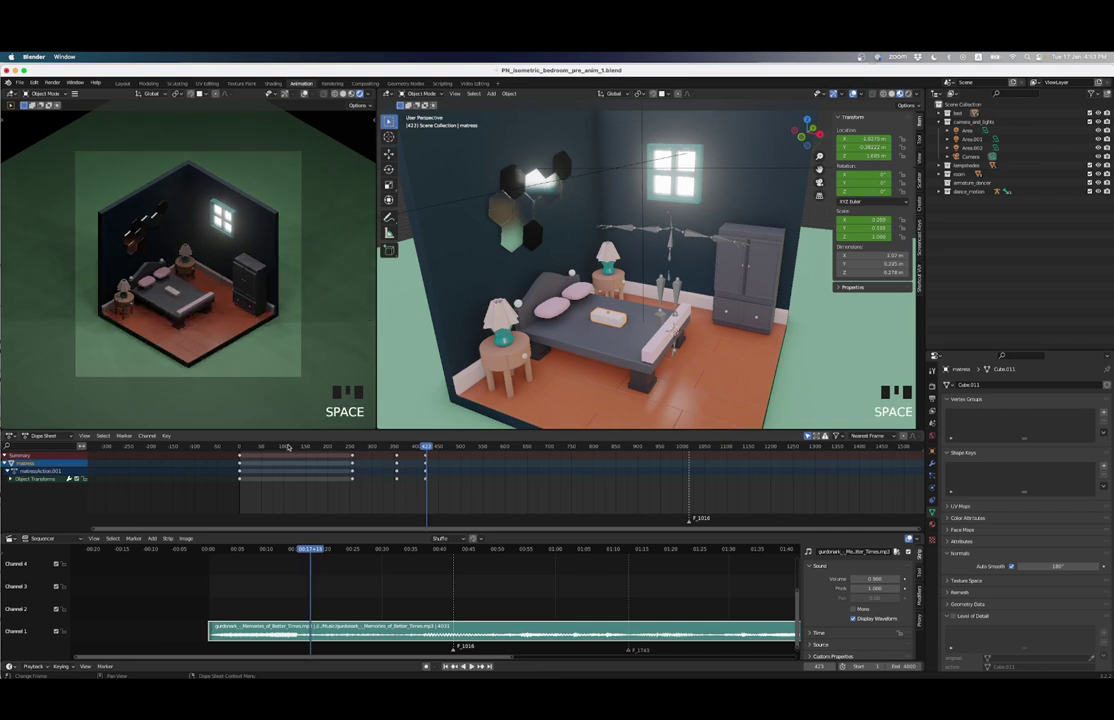
Step: Jump back to the mattress keyframe at frame 256 and apply the Mirror modifier on the pillow object
key(Down)
key(Down)
key(Down)
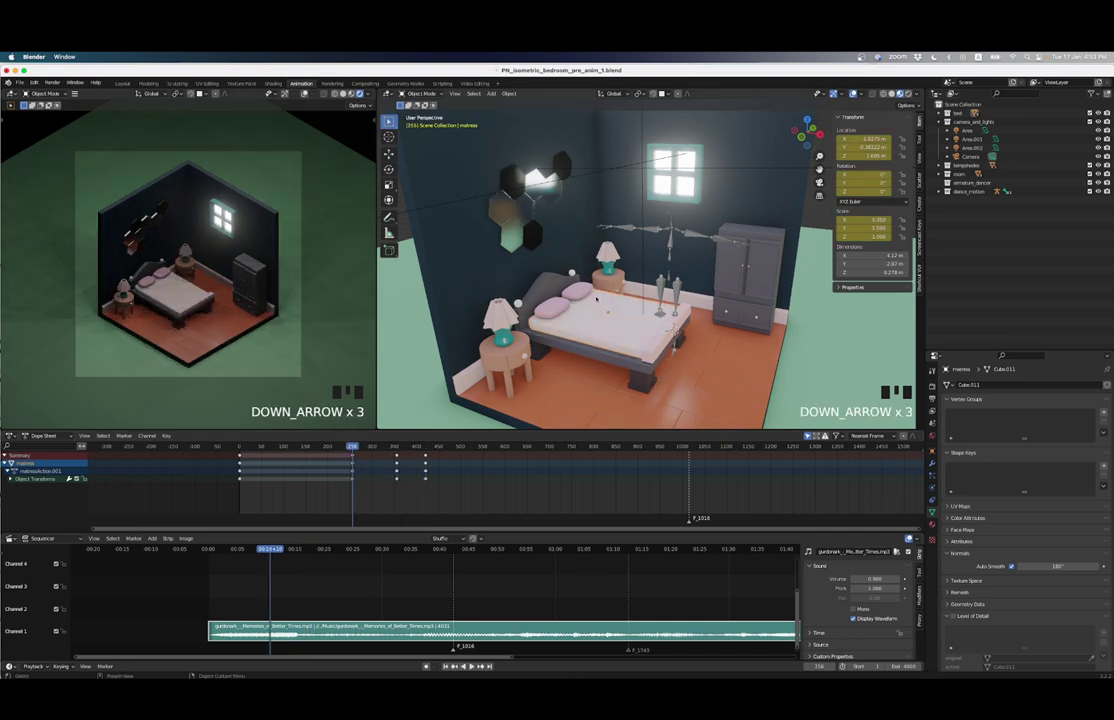
click(541, 335)
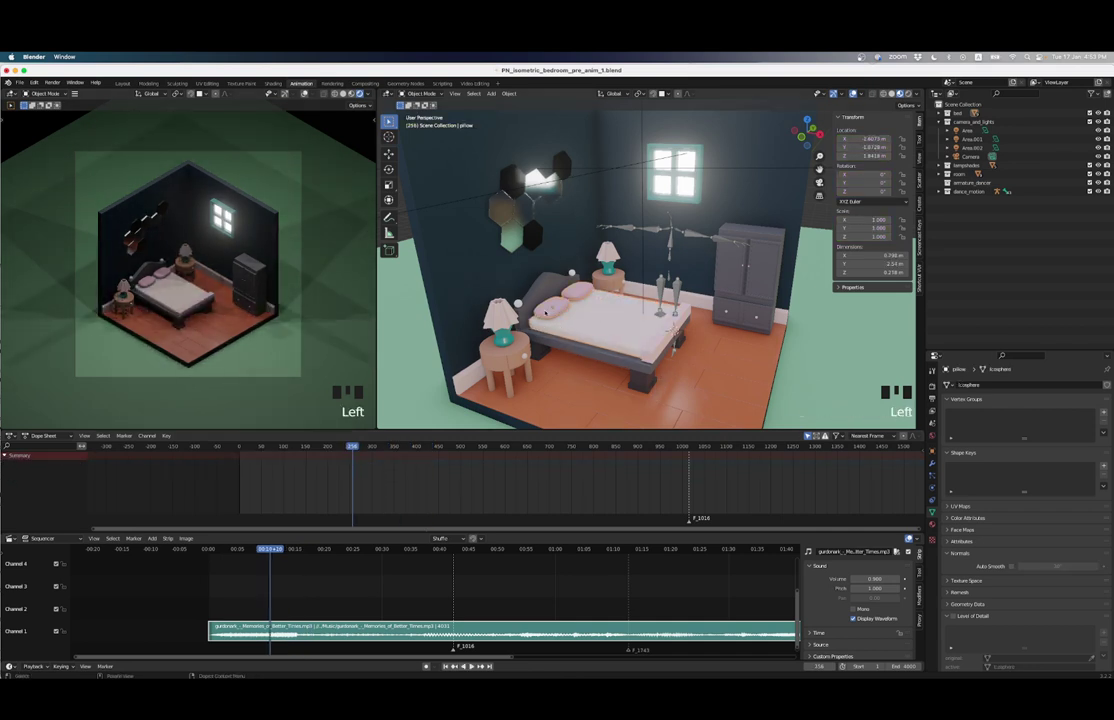
click(584, 323)
click(584, 323)
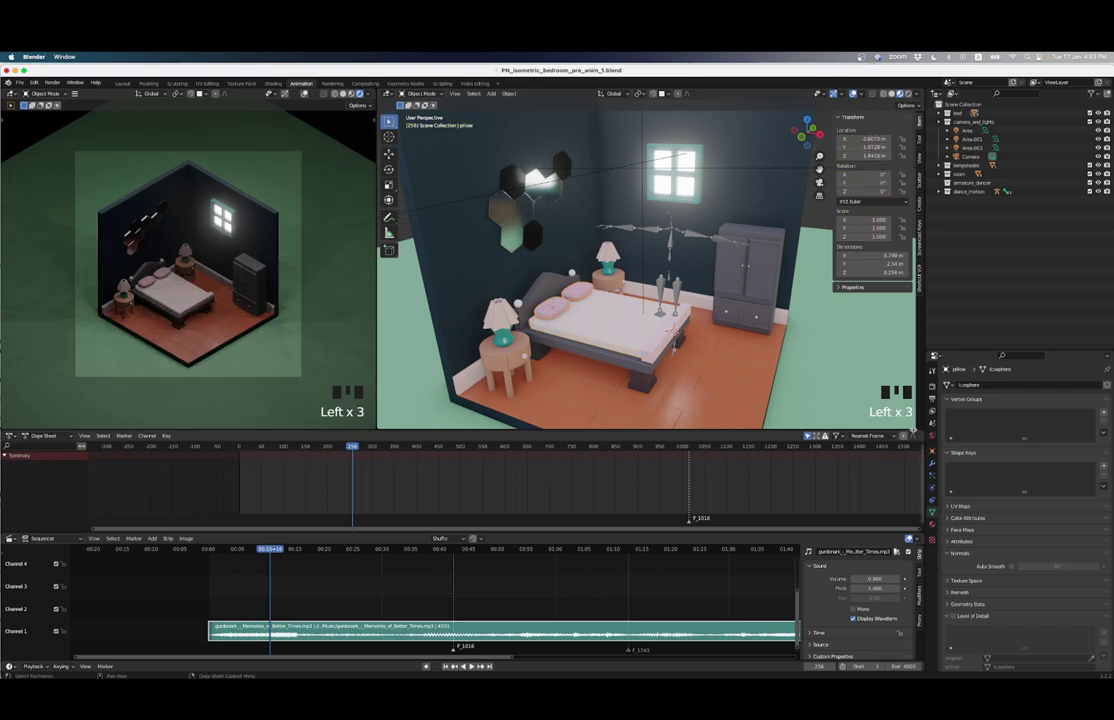
click(932, 463)
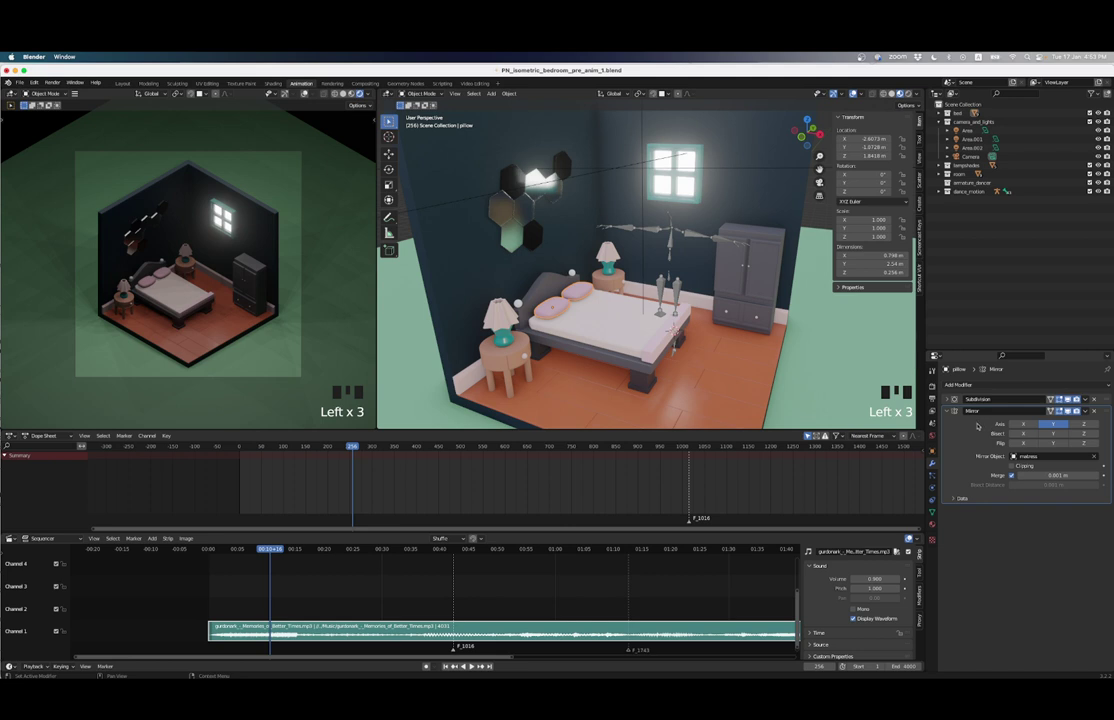
click(1084, 412)
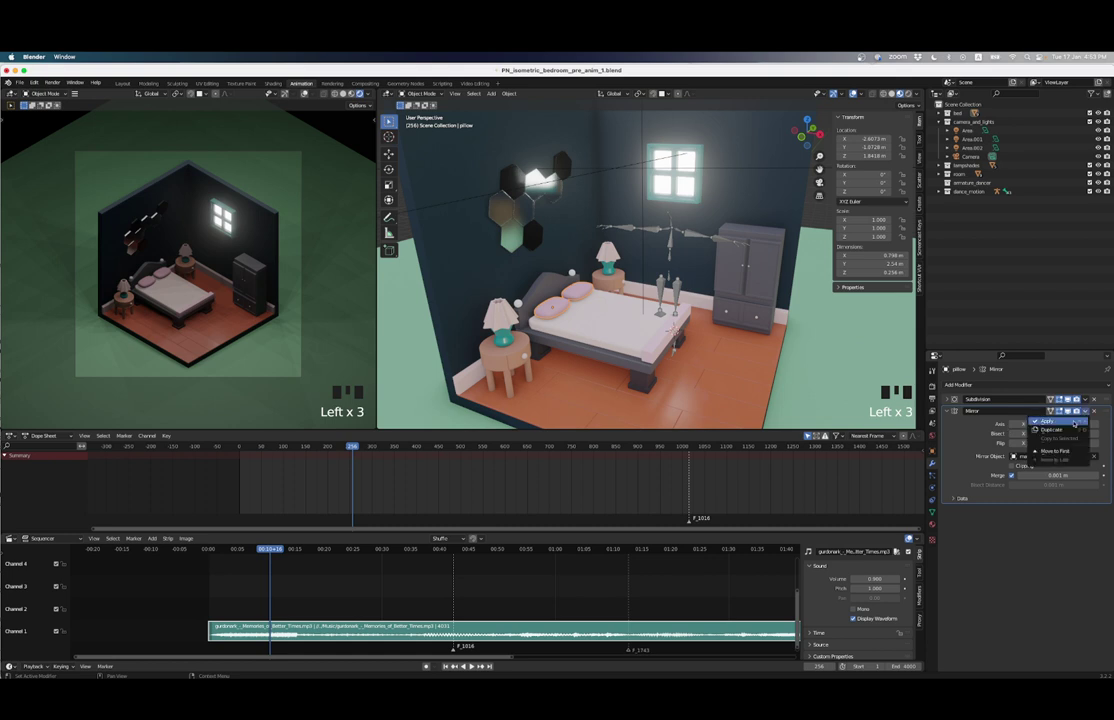
triple_click(957, 438)
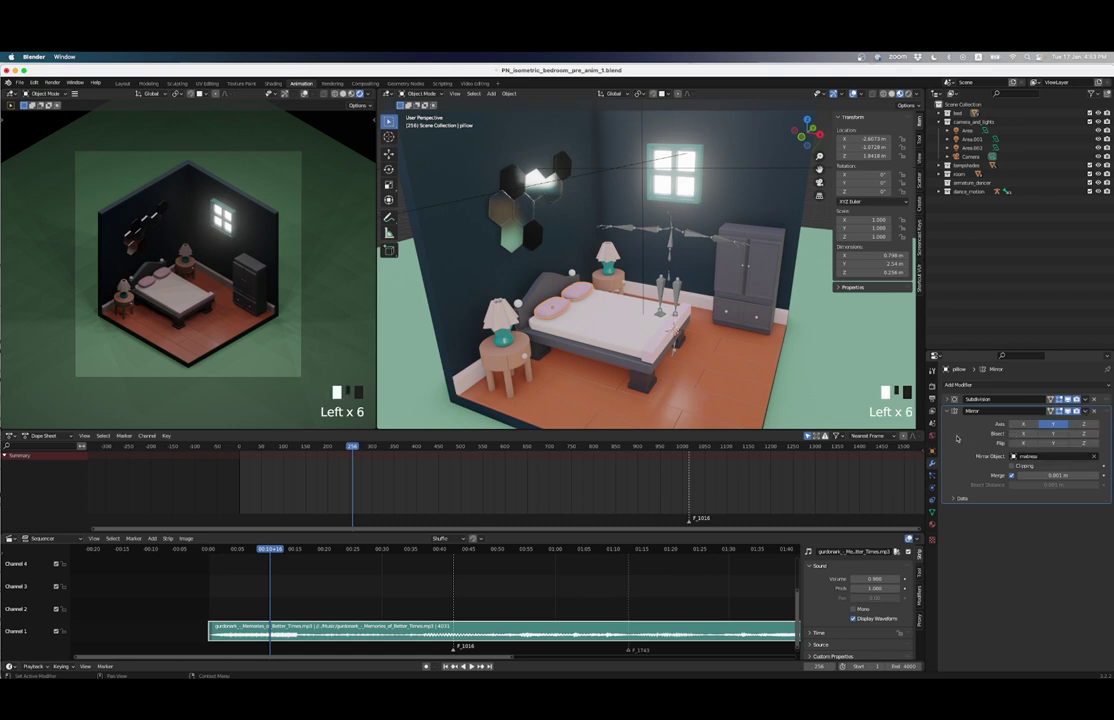
key(ctrl+a)
Step: In Edit Mode with wireframe shading, select one whole pillow and separate it by selection into its own object
scroll(478, 296, up, 2)
shift+middle_drag(520, 305, 627, 294)
scroll(648, 300, up, 3)
key(Tab)
scroll(654, 296, up, 1)
scroll(627, 294, up, 2)
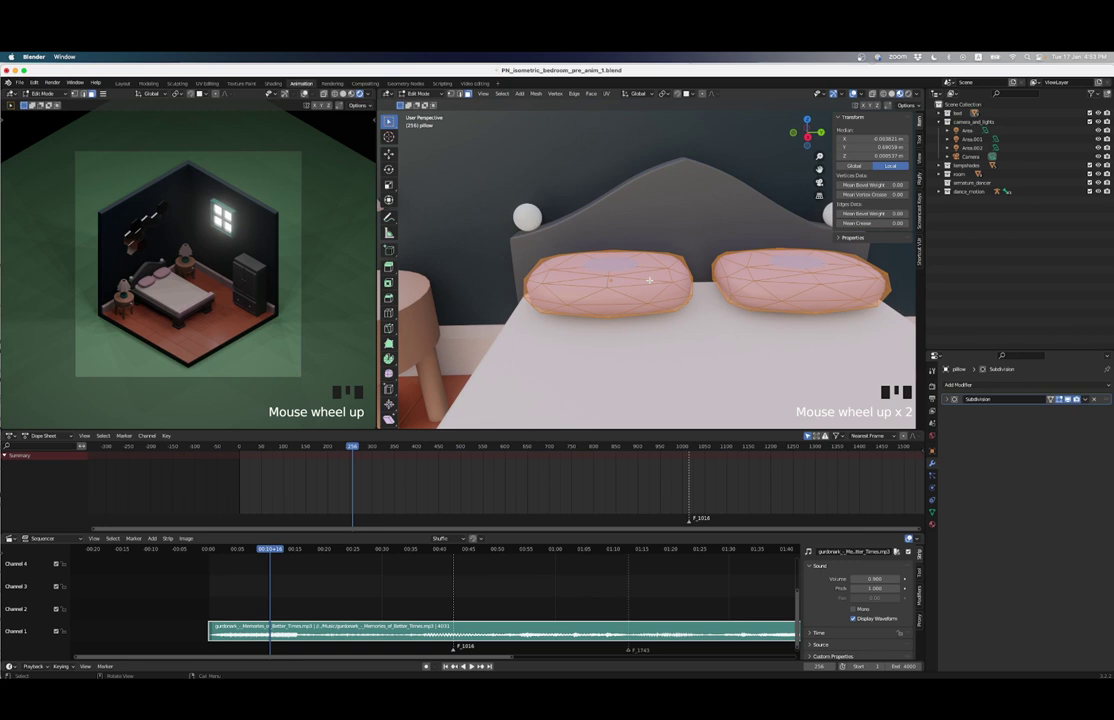
key(z)
click(585, 281)
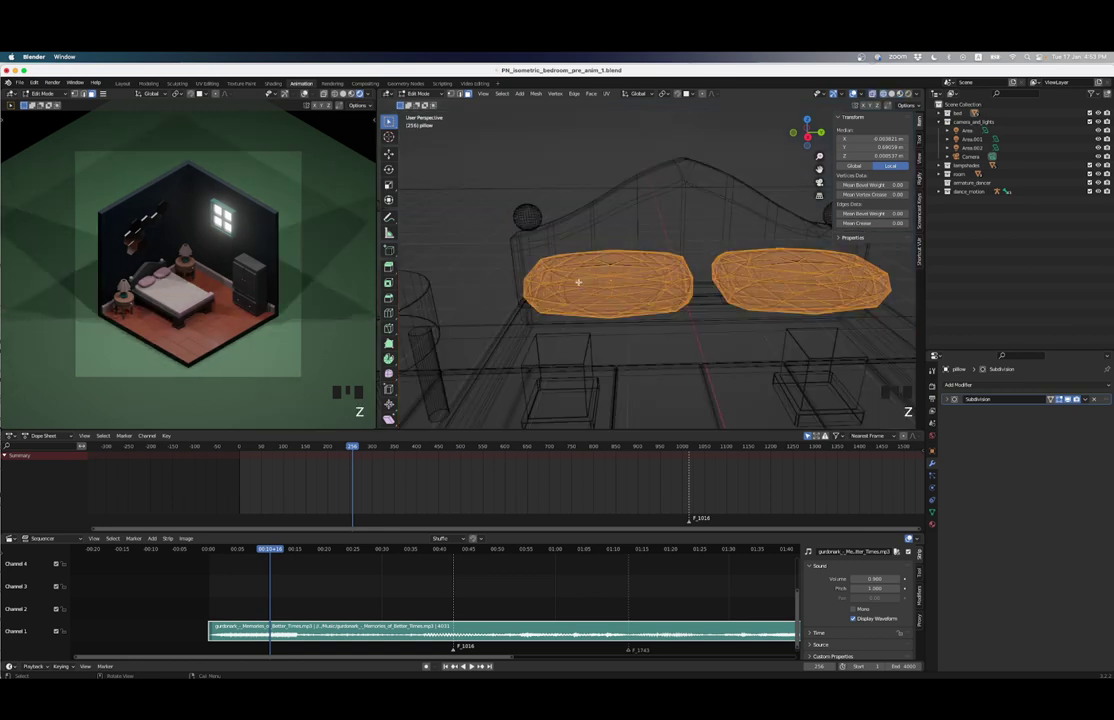
drag(483, 219, 702, 328)
right_click(644, 286)
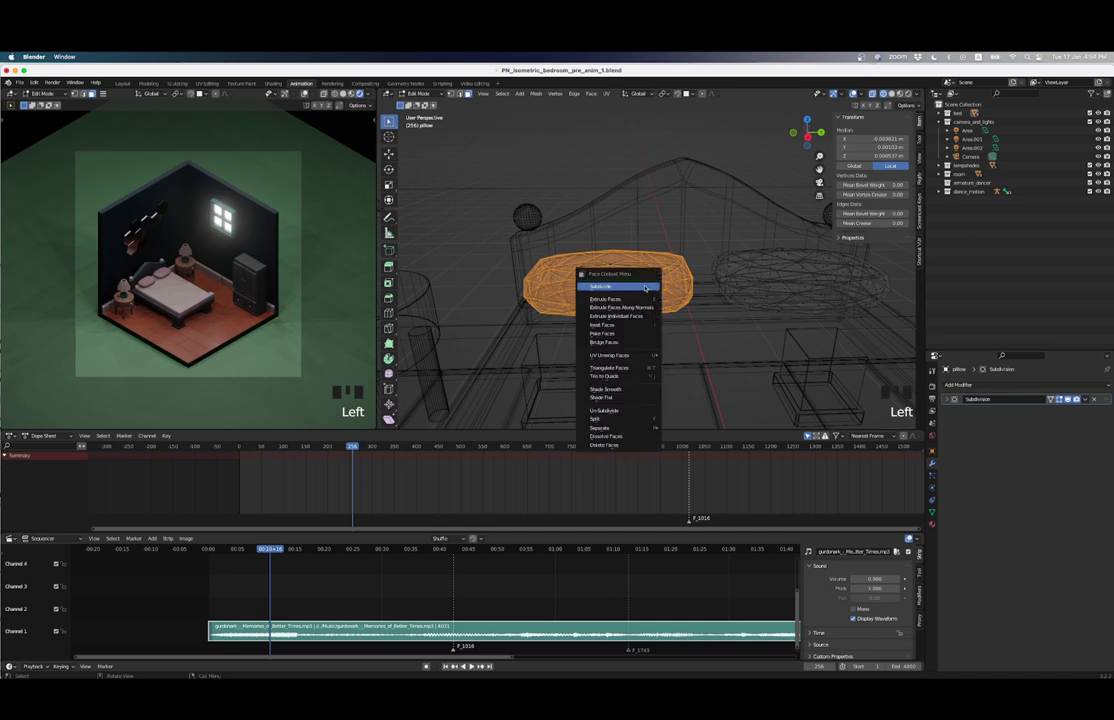
mouse_move(640, 427)
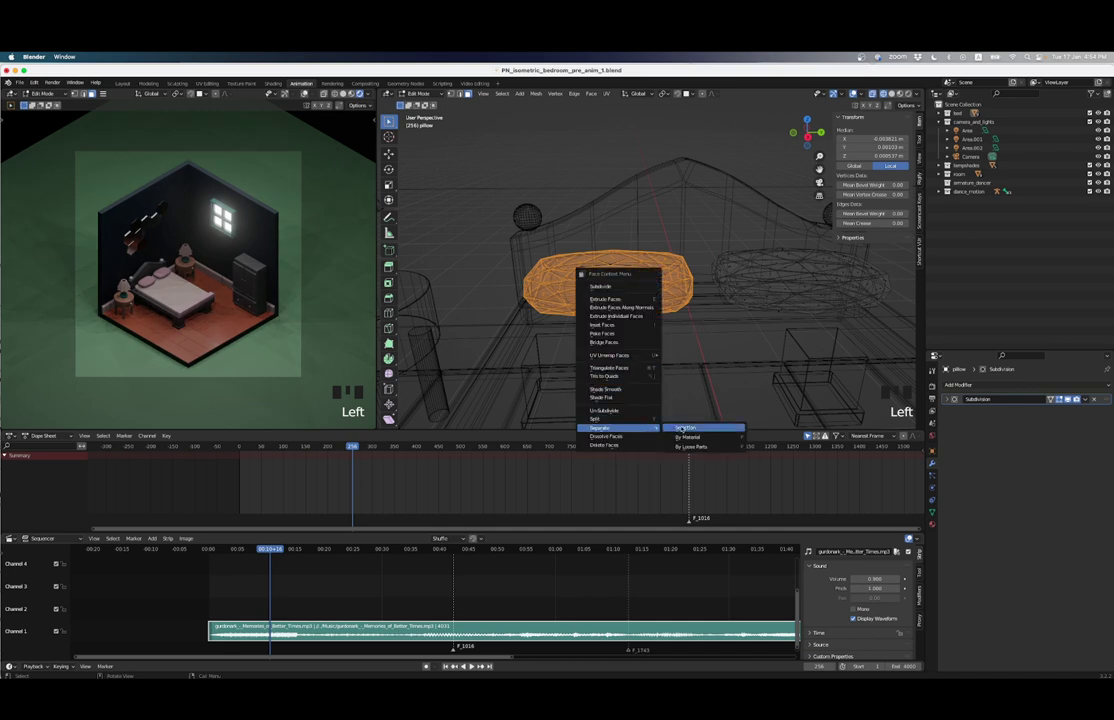
click(691, 428)
key(Tab)
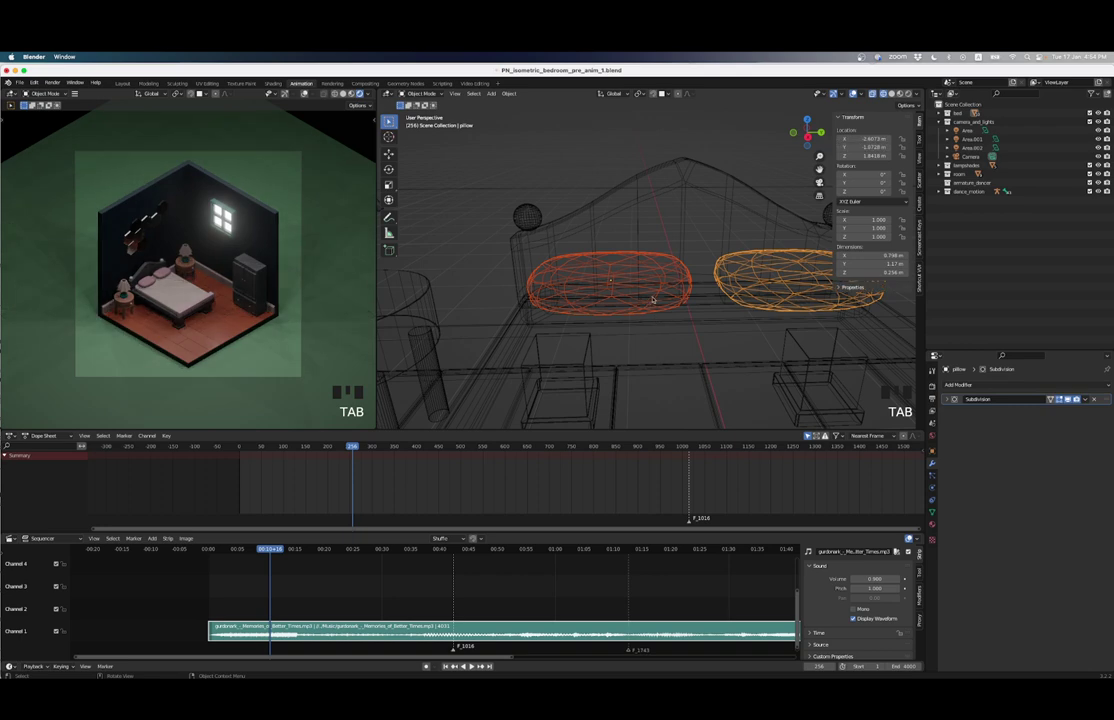
Step: Select the pillow.001 pillow on its own and return the viewport to Material Preview shading
click(686, 288)
click(686, 288)
click(686, 288)
key(z)
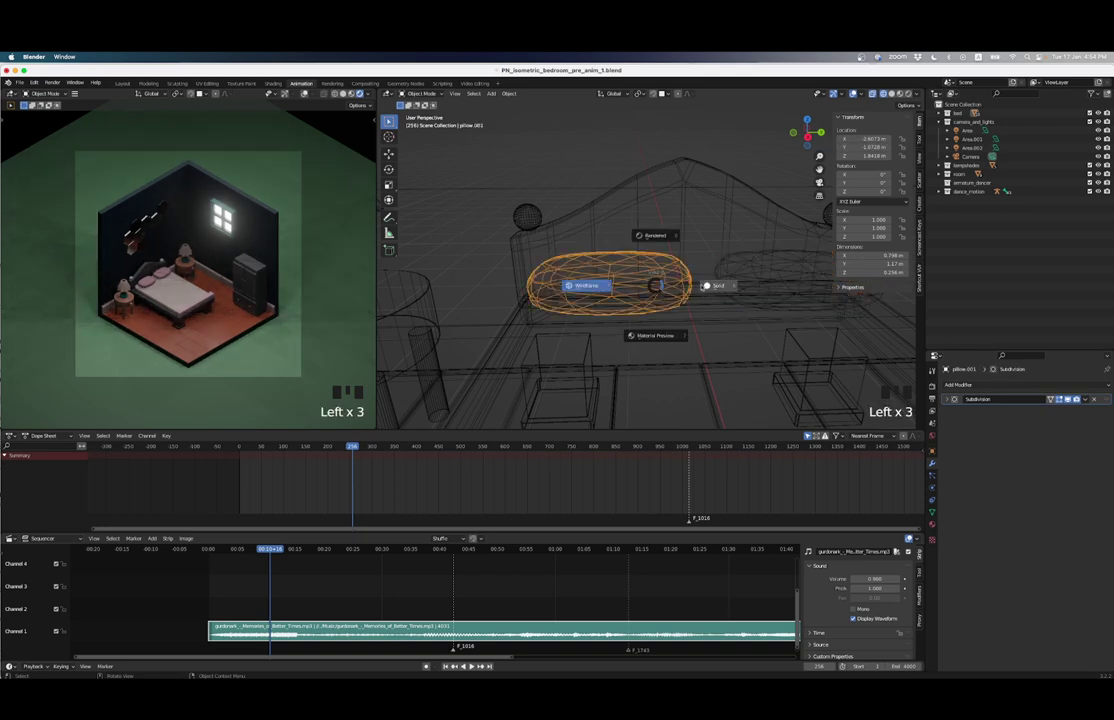
click(669, 338)
mouse_move(662, 330)
middle_down()
mouse_move(719, 259)
mouse_move(644, 291)
middle_up()
Step: Select the original pillow object, test its rotation about Z, and set its origin to its geometry
click(721, 268)
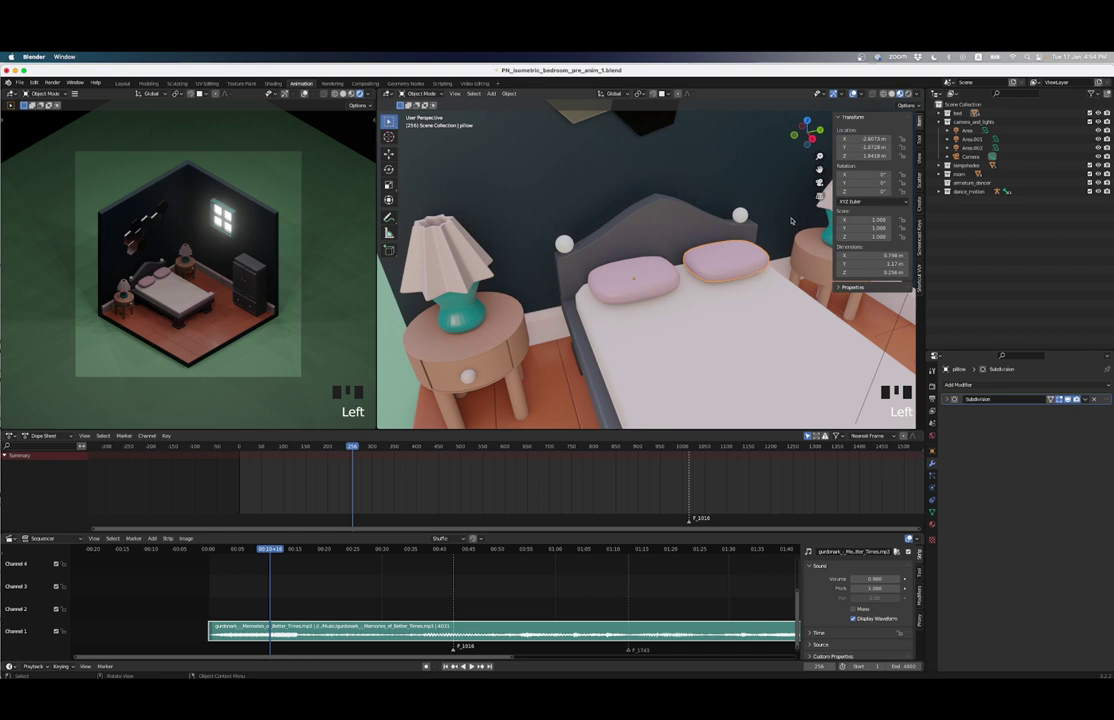
key(r)
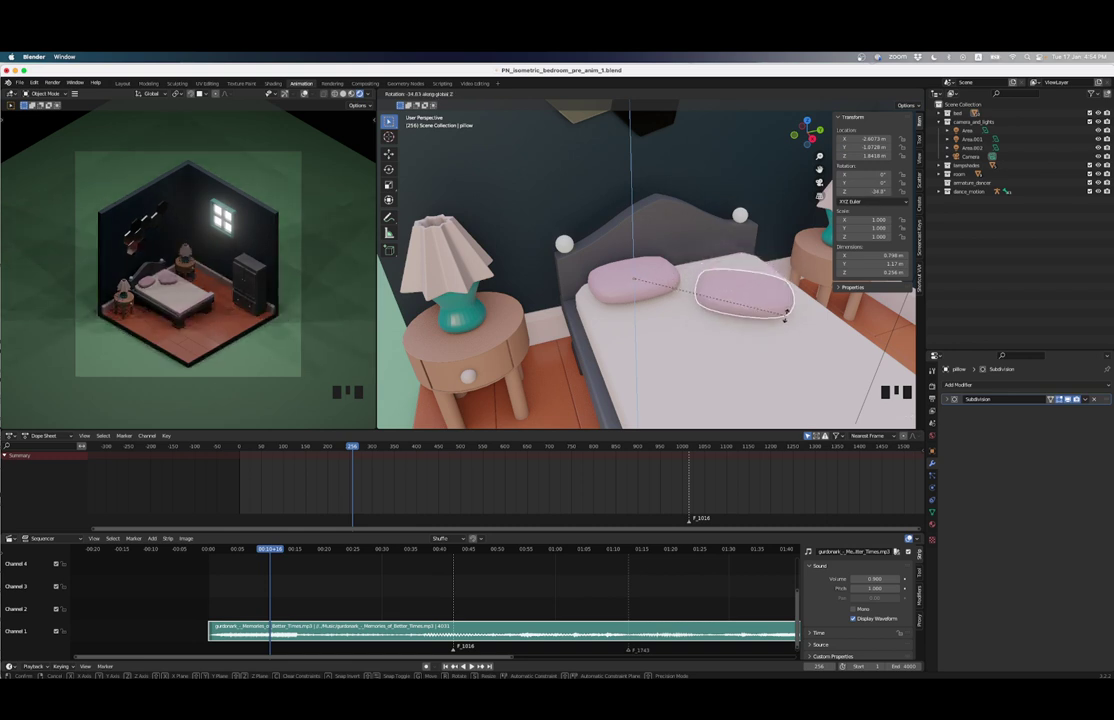
right_click(786, 318)
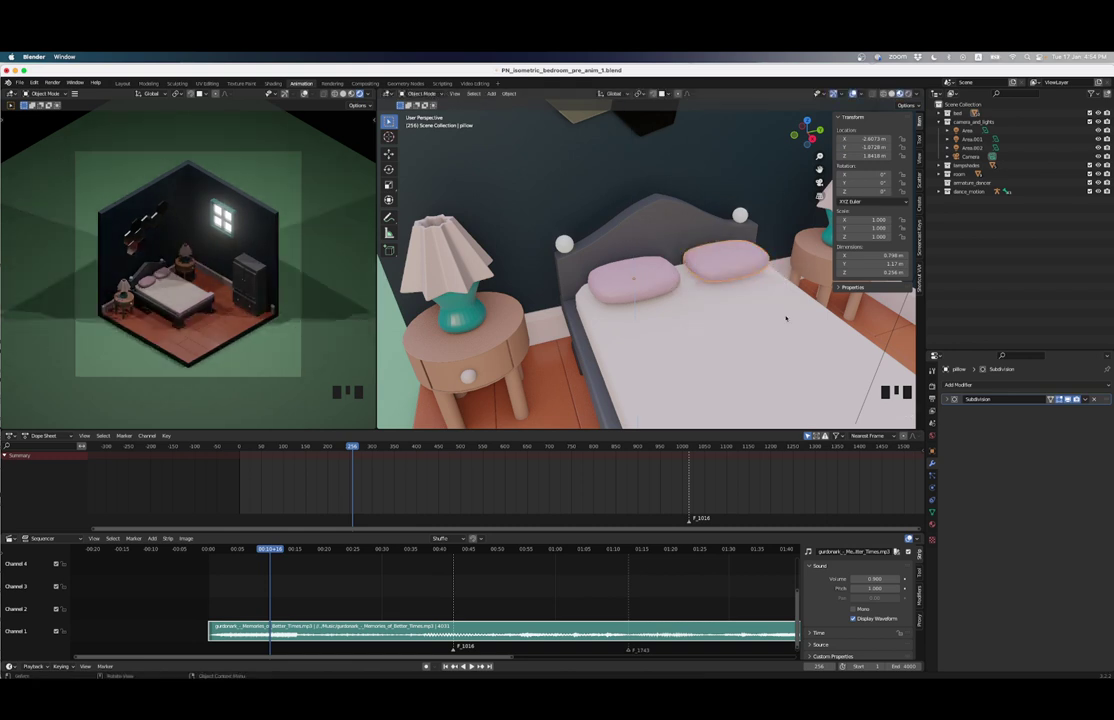
right_click(720, 266)
mouse_move(717, 263)
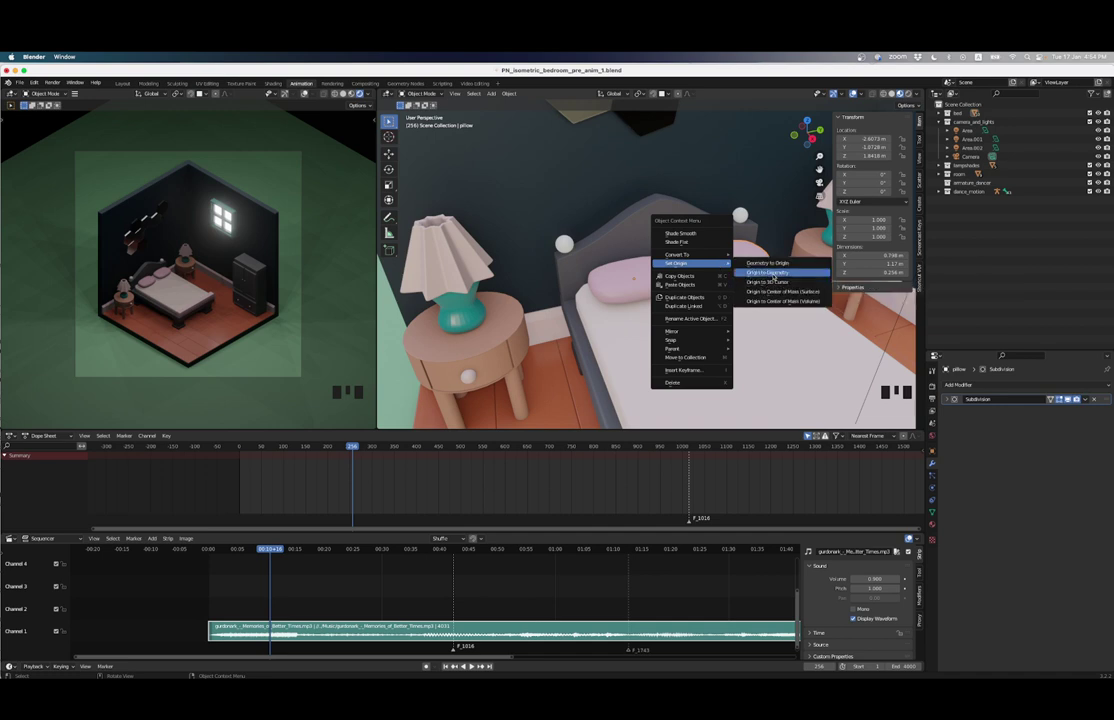
click(770, 273)
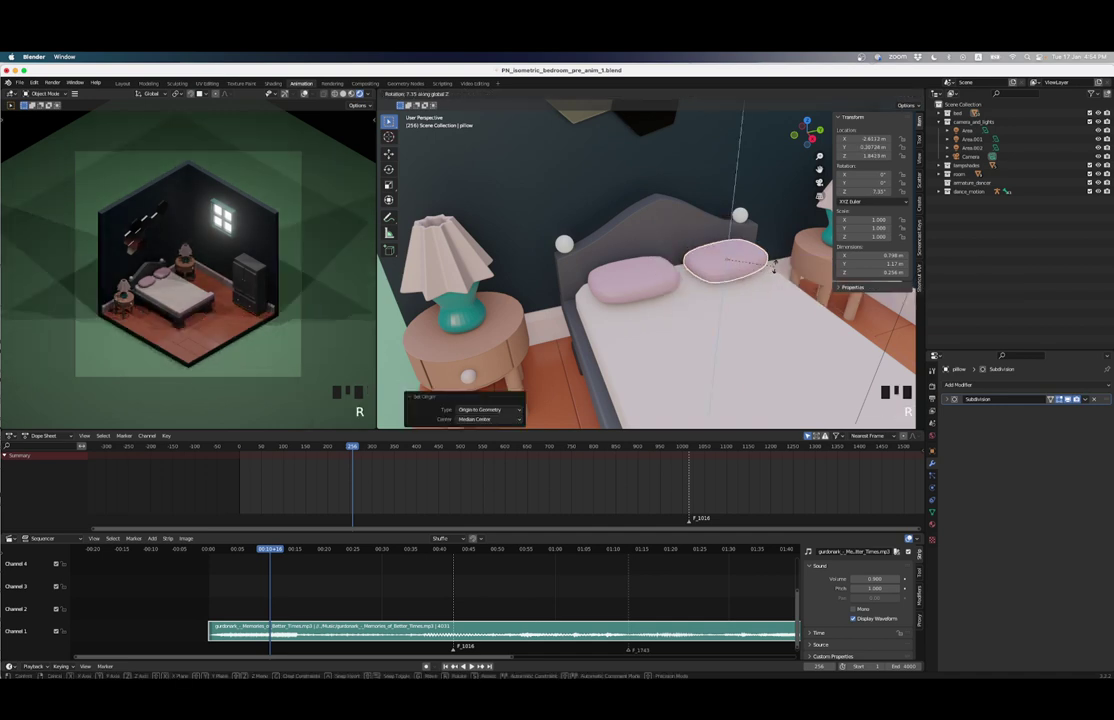
Step: Test the pivot of pillow.001 by rotating it in Material Preview shading, without keeping the rotation
click(656, 280)
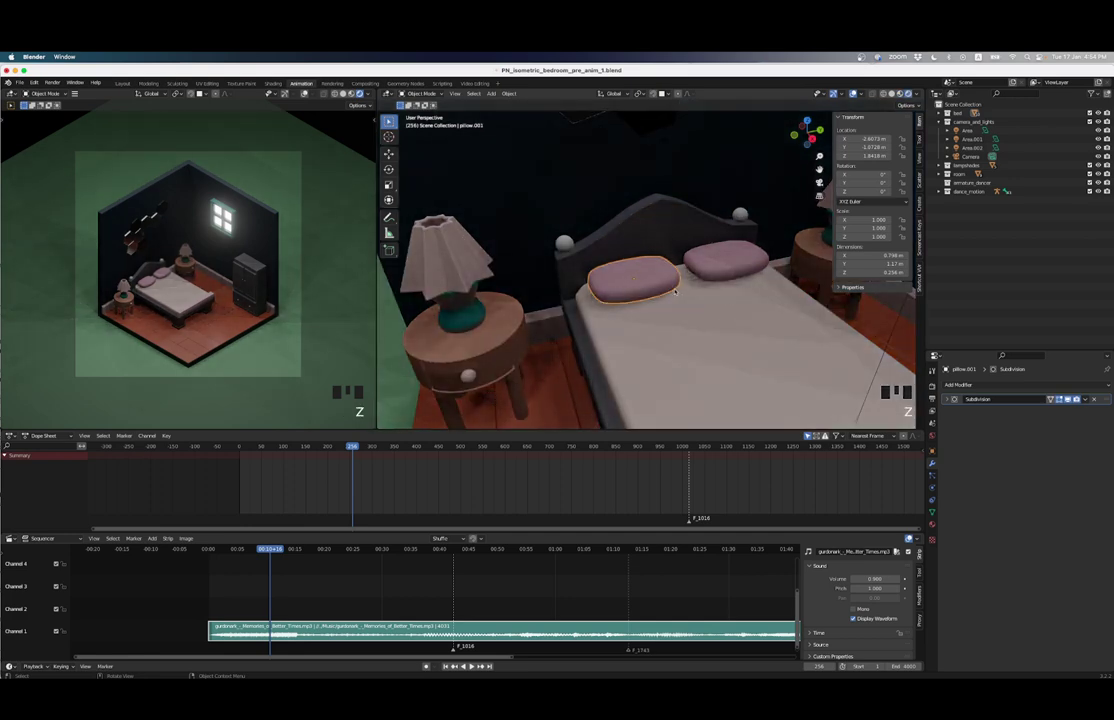
key(z)
click(639, 322)
key(z)
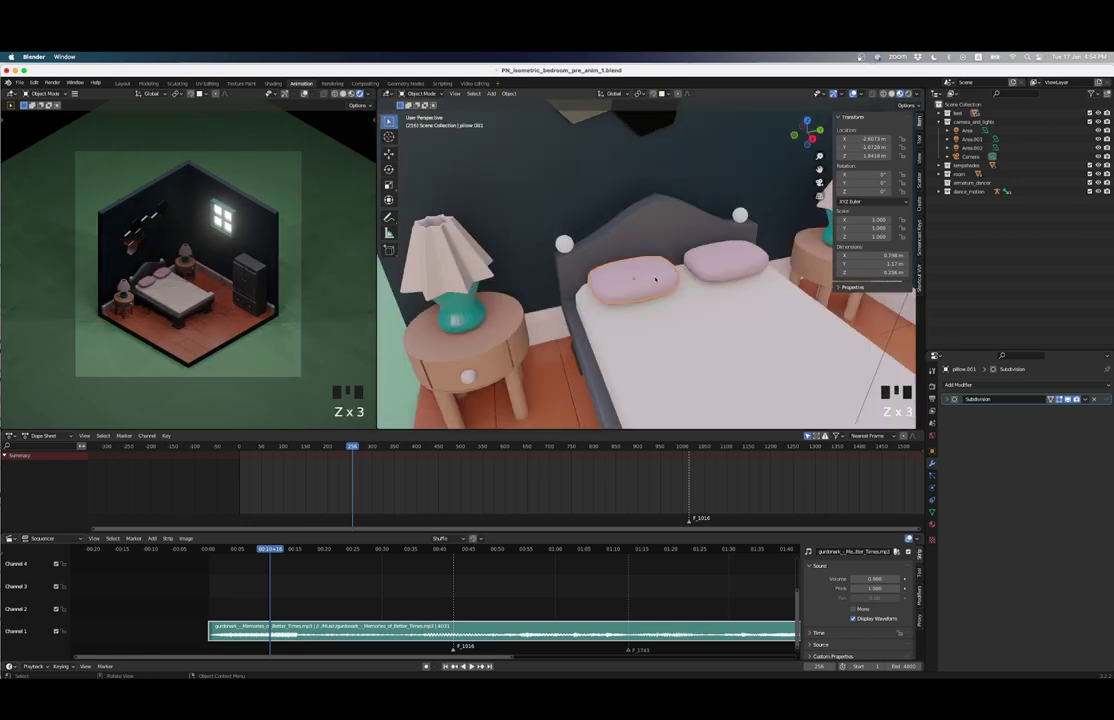
key(r)
scroll(698, 292, down, 5)
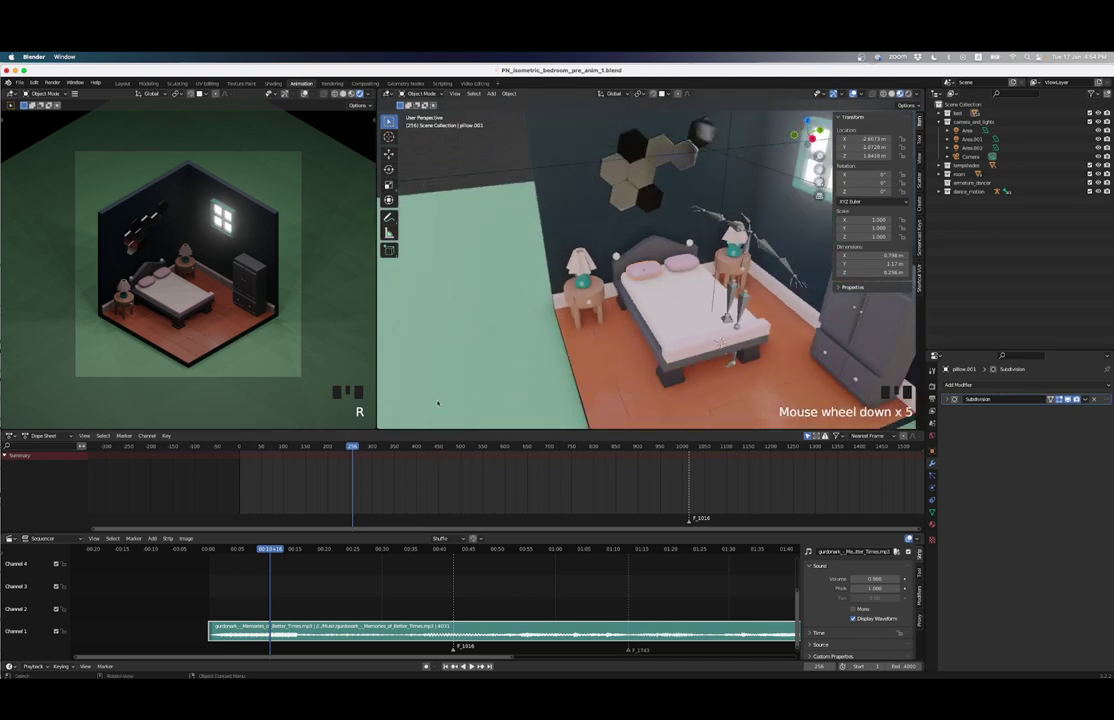
Step: Keyframe the location, rotation and scale of both pillows at frame 256
click(666, 309)
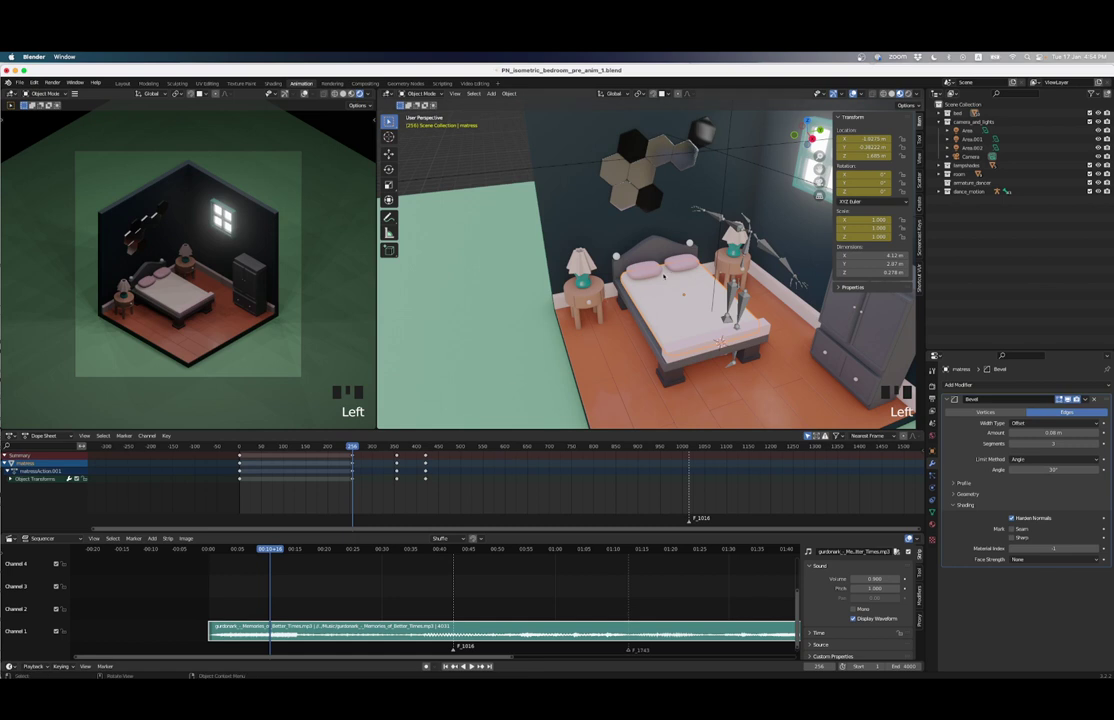
click(655, 272)
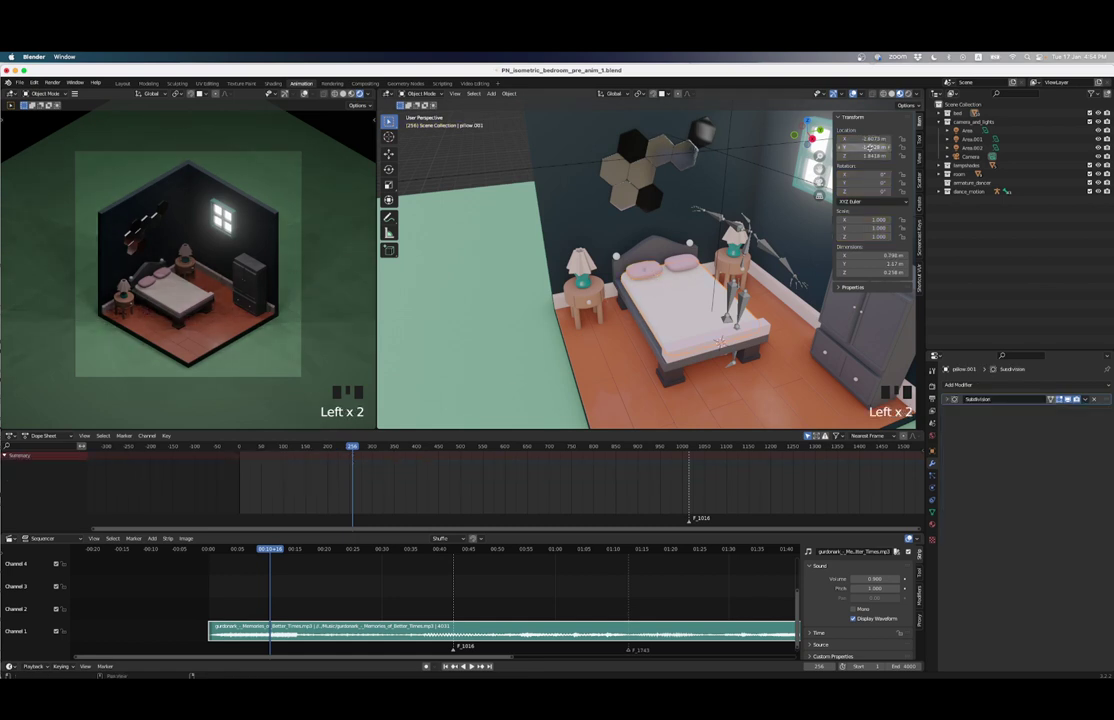
click(690, 262)
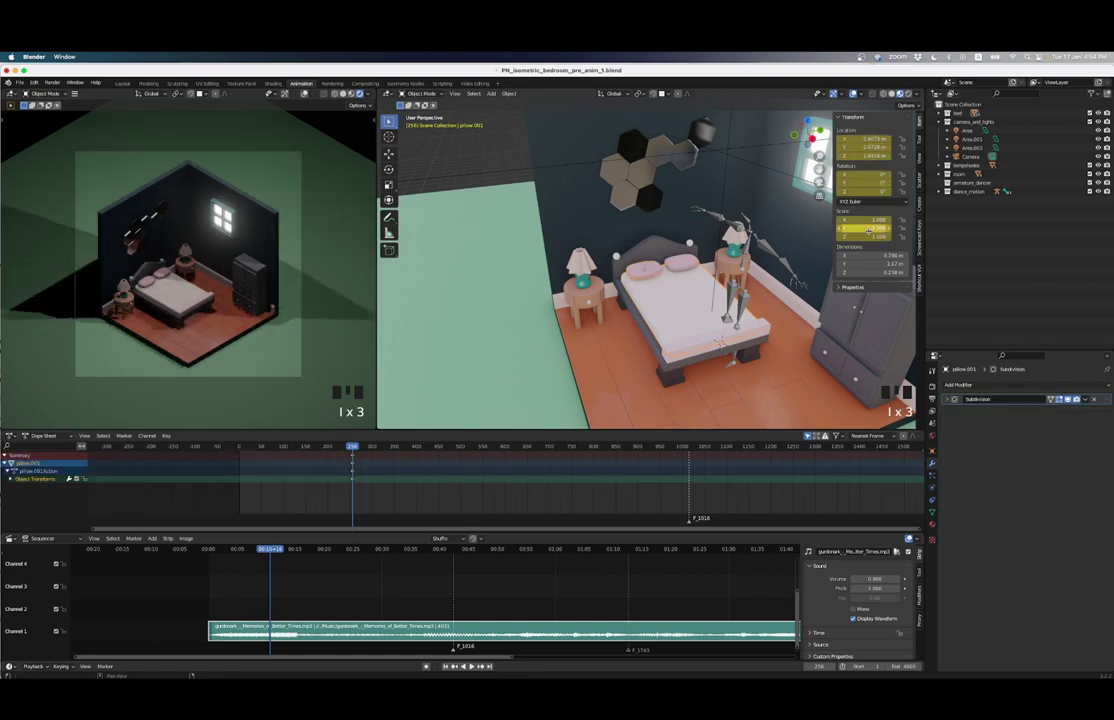
click(690, 262)
key(i)
key(i)
key(i)
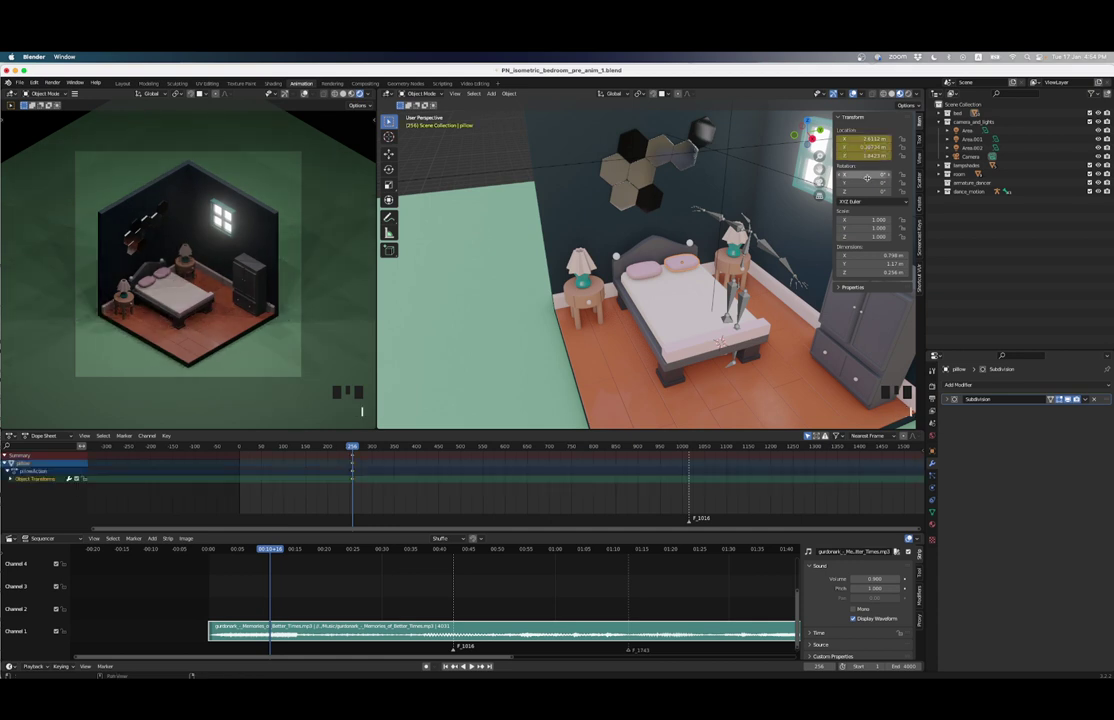
Step: Go to the mattress's next keyframe at frame 356 and select pillow.001
click(672, 311)
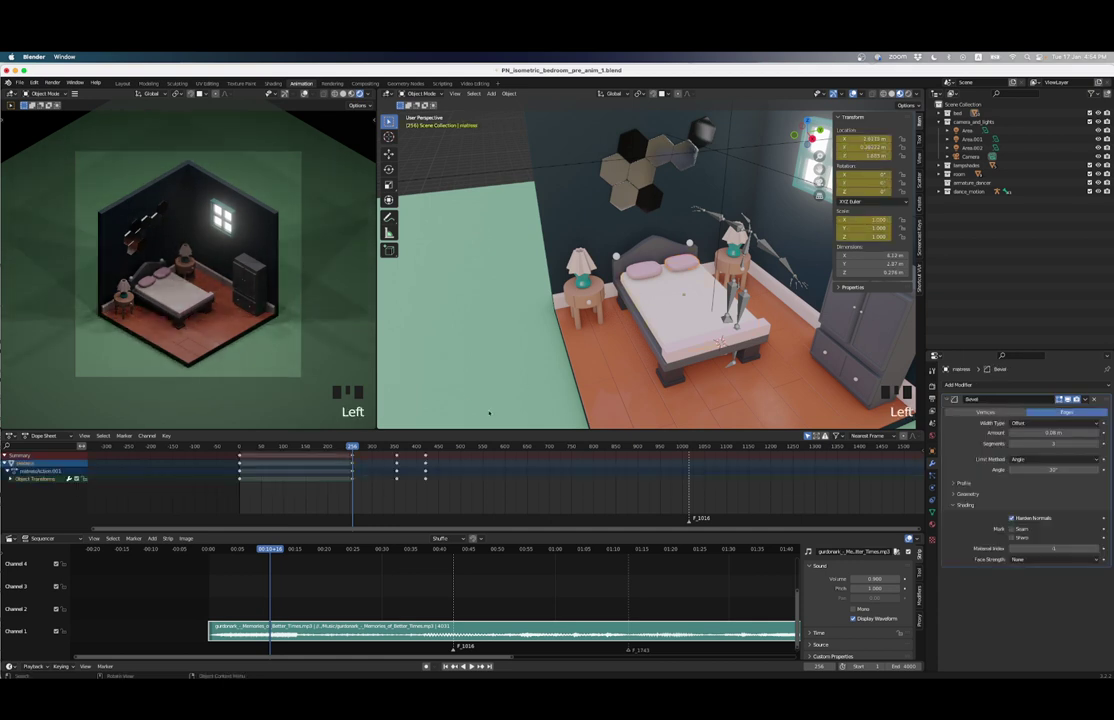
key(Up)
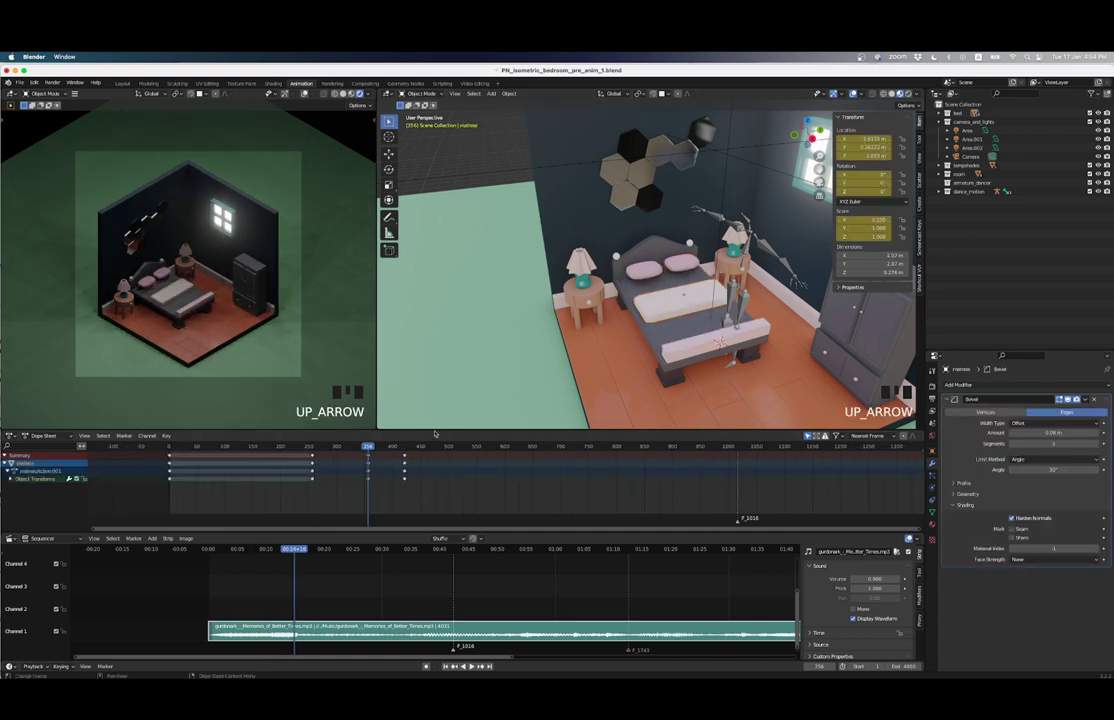
click(665, 271)
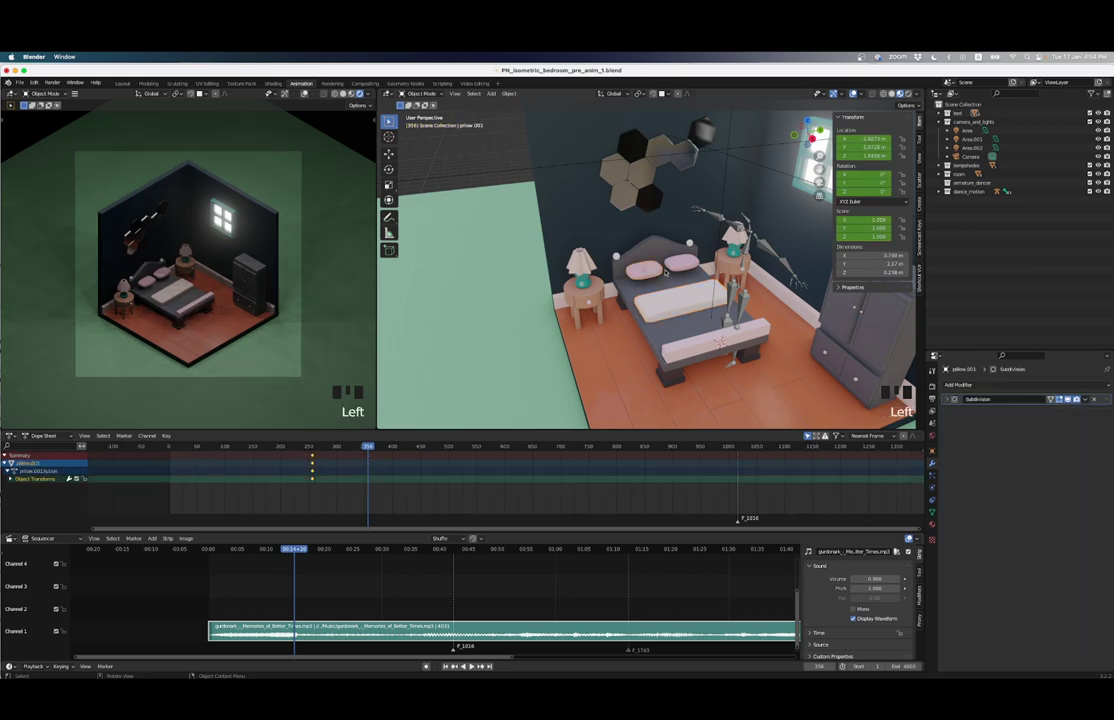
scroll(670, 287, up, 6)
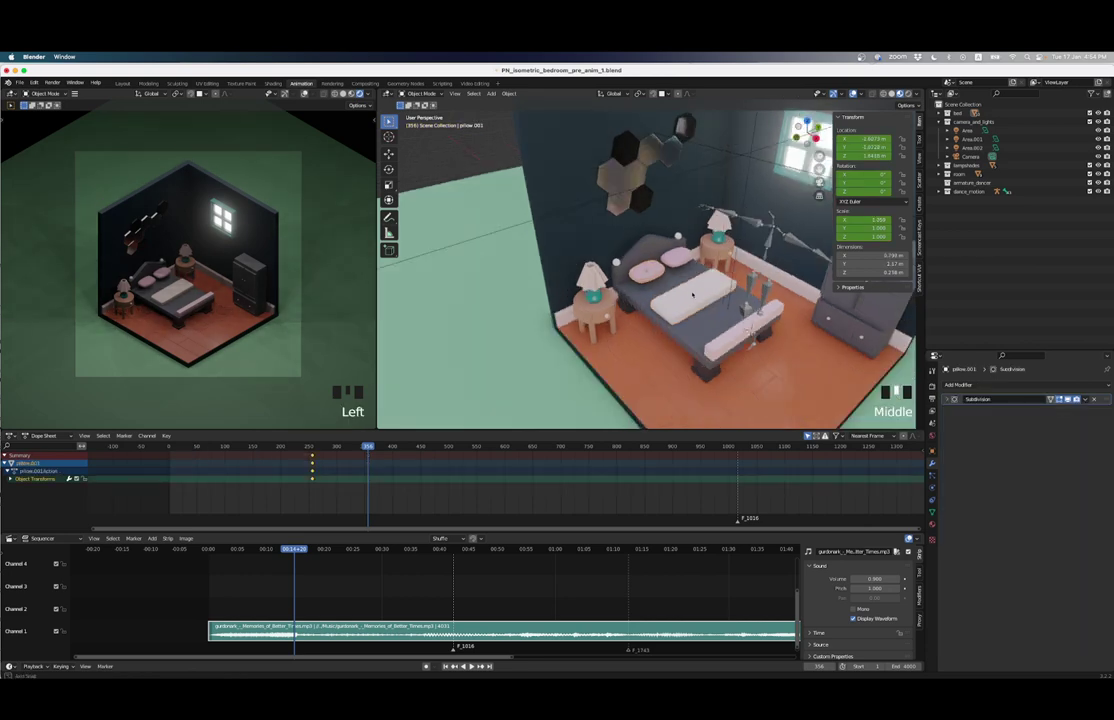
key(s)
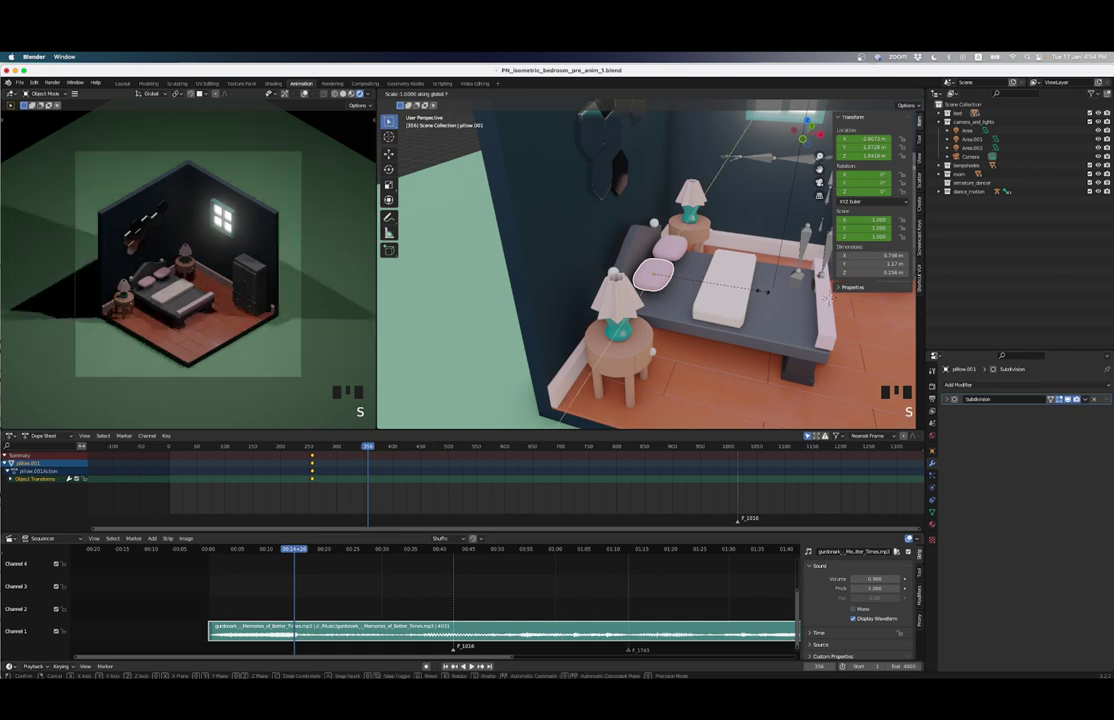
key(y)
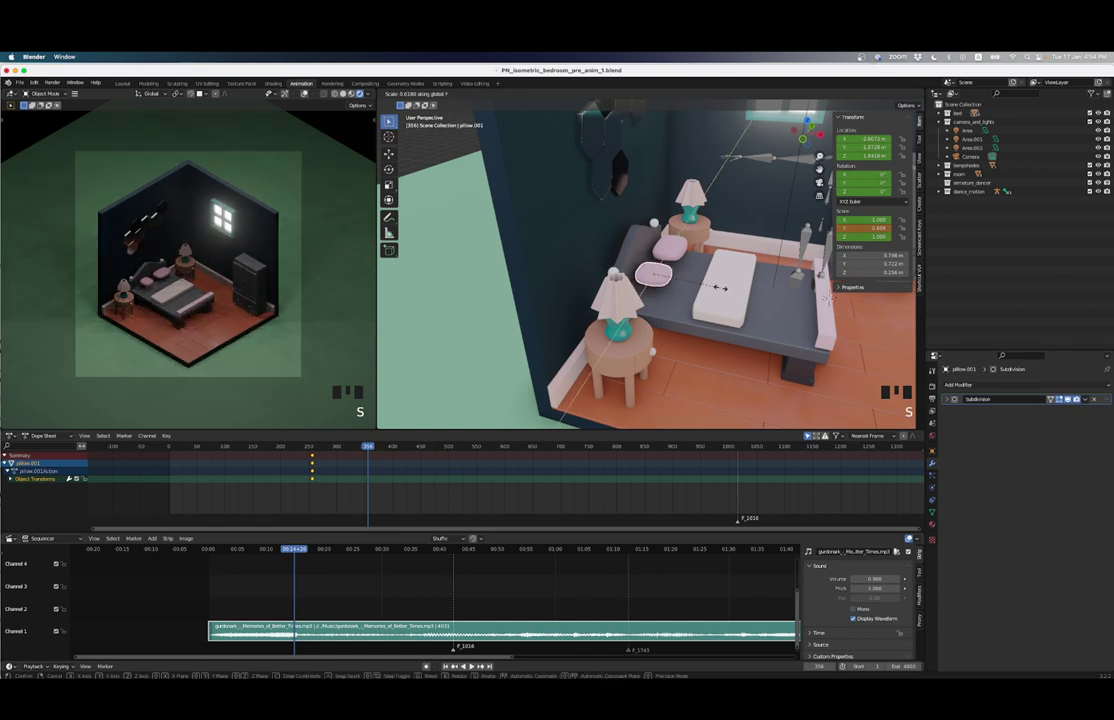
key(Escape)
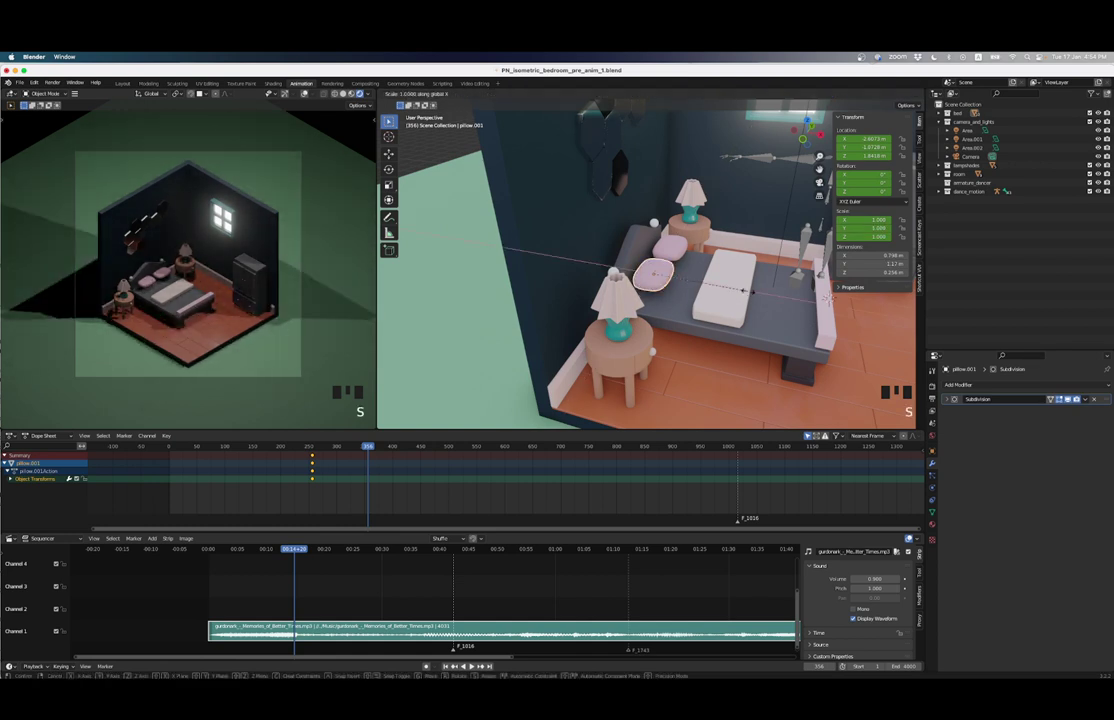
Step: Scale pillow.001 to 0.5 along X and keyframe its location, rotation and scale at frame 356
key(s)
key(x)
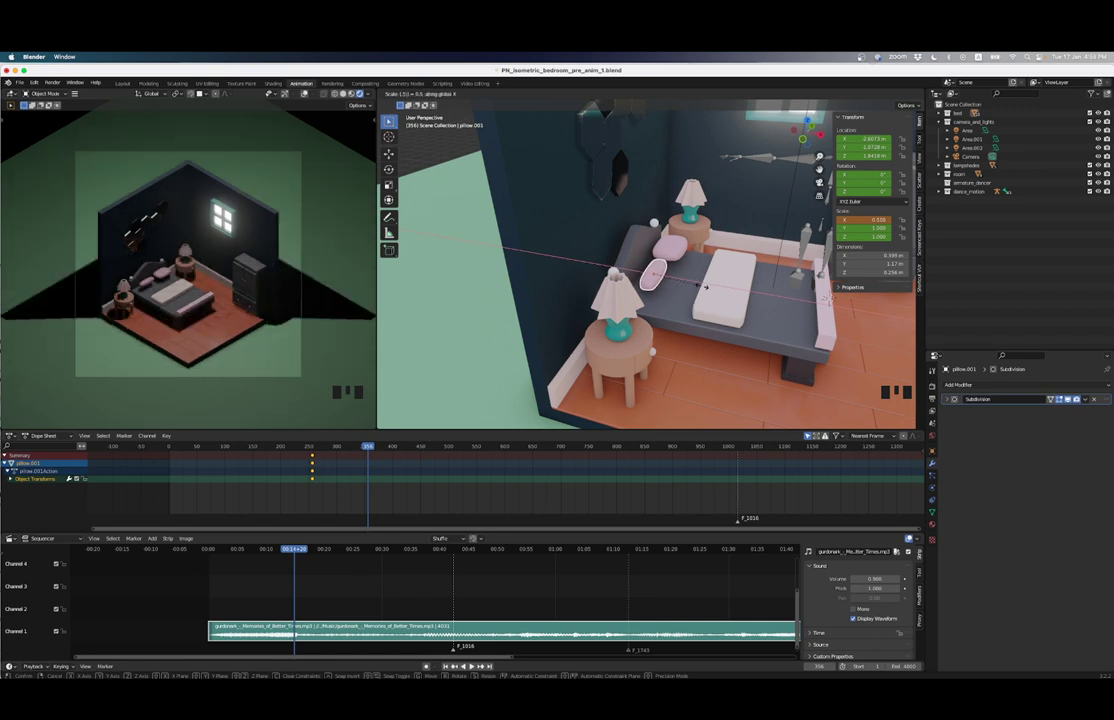
click(705, 287)
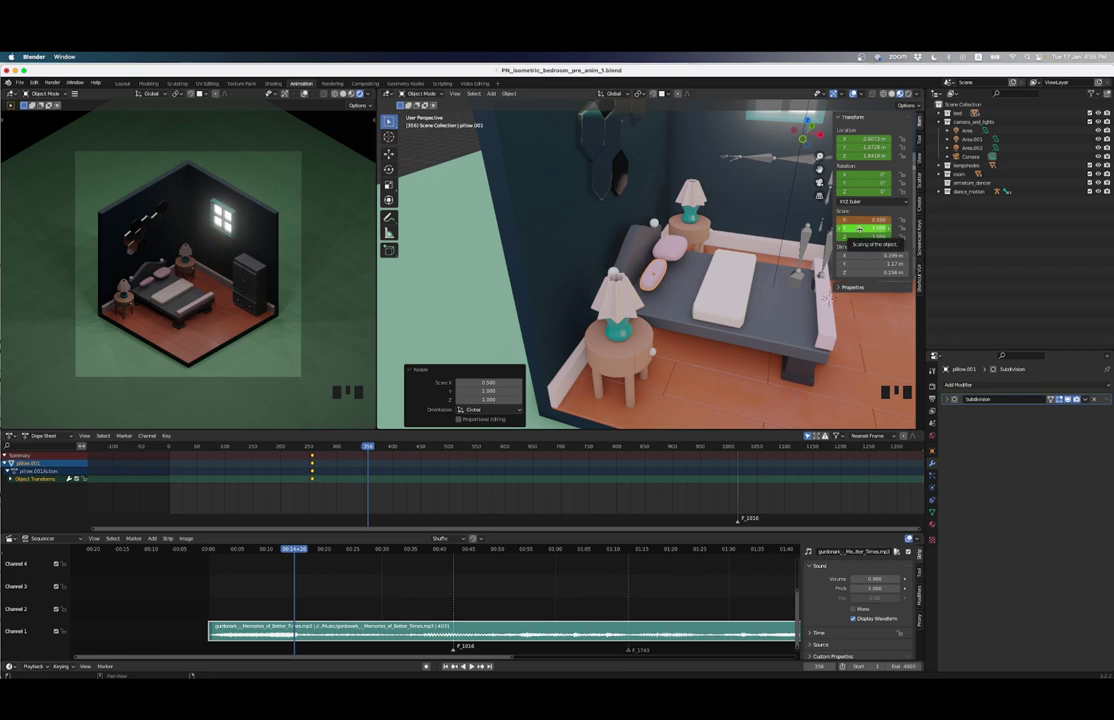
key(i)
key(i)
key(i)
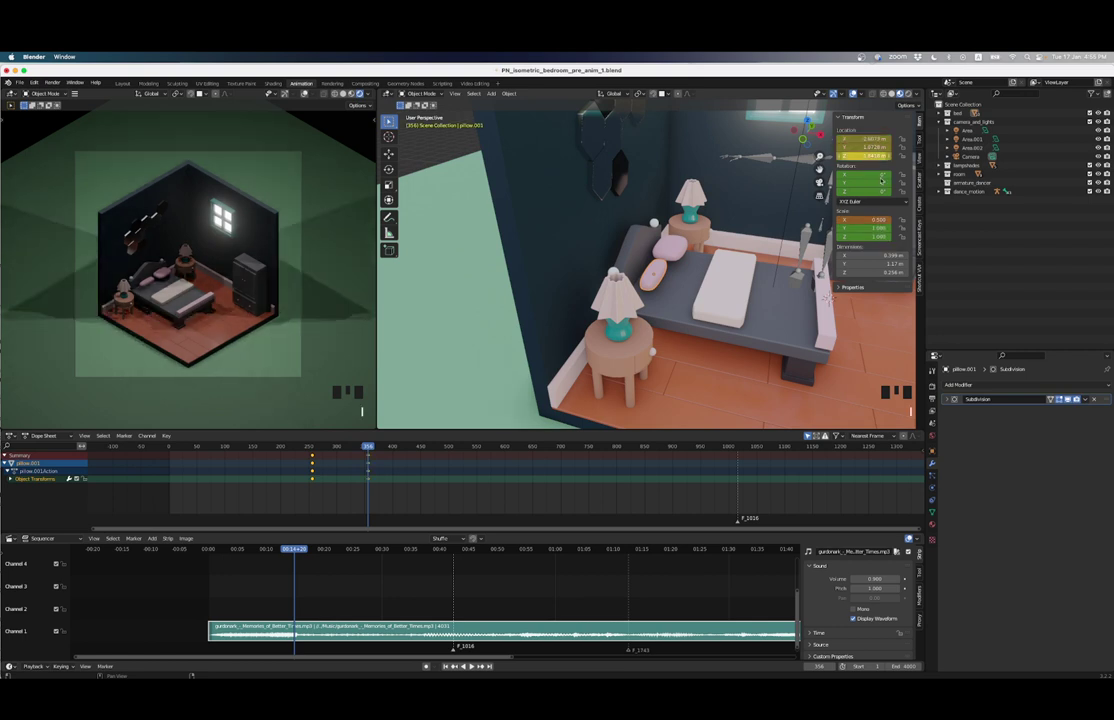
Step: Scale the other pillow to 0.5 along X and keyframe its location, rotation and scale at frame 356
click(666, 256)
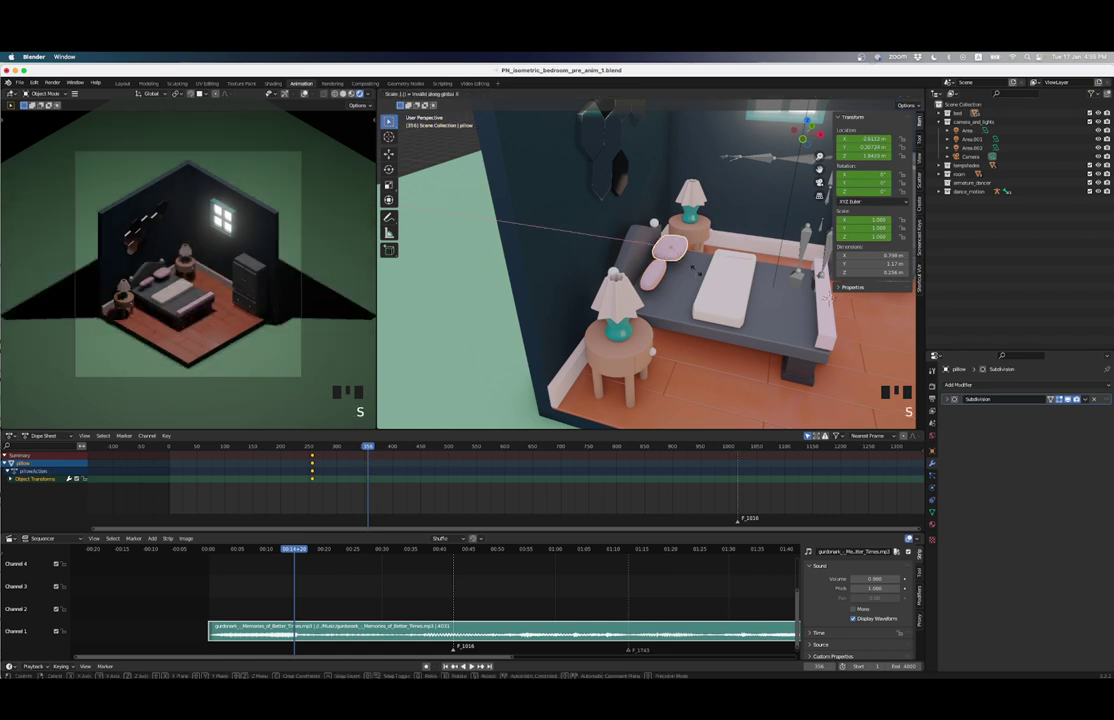
key(s)
key(x)
key(period)
key(5)
key(Return)
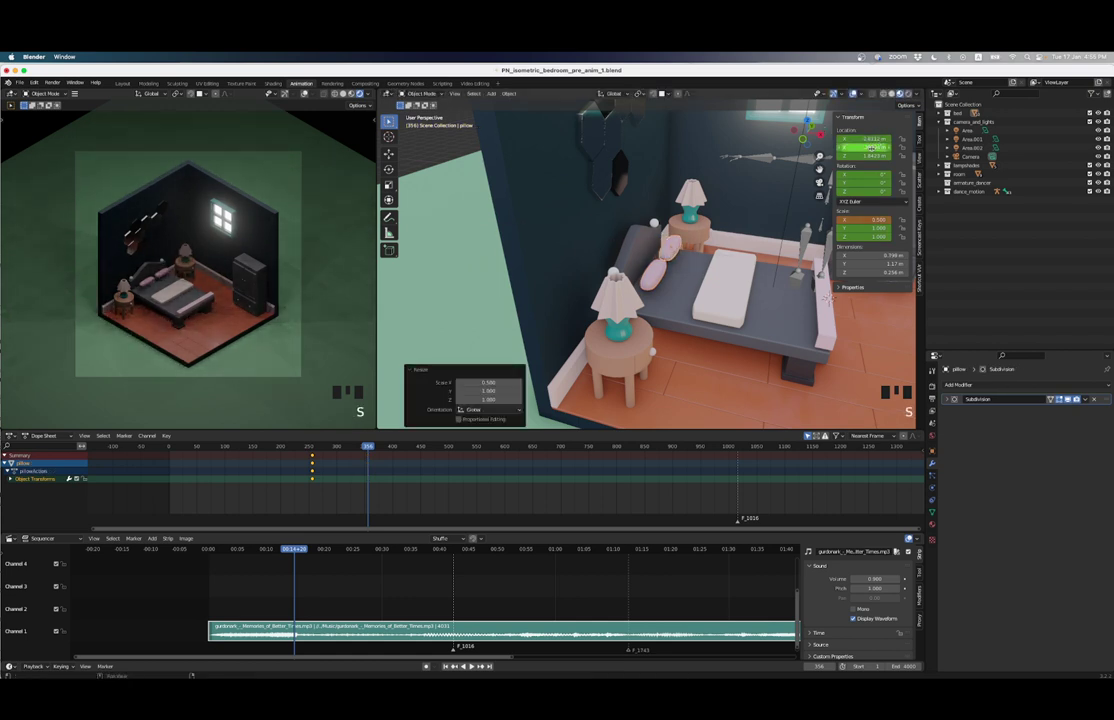
key(i)
key(i)
key(i)
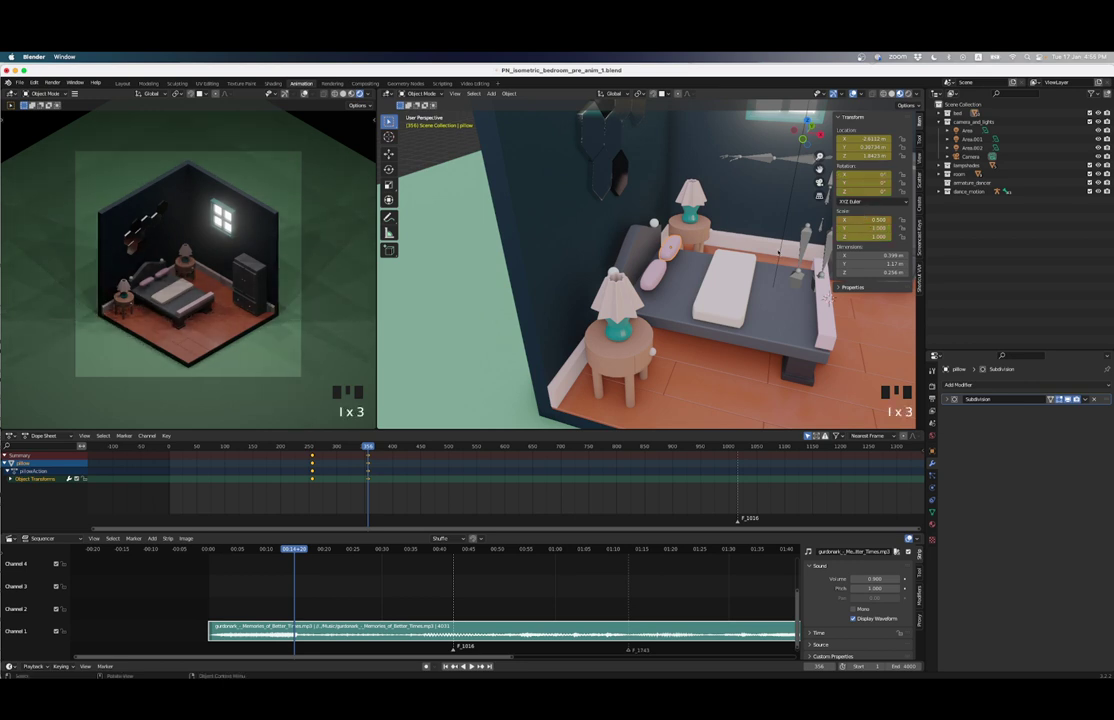
Step: At the mattress's last keyframe, frame 421, scale pillow.001 by 0.7 along Y and keyframe its location, rotation and scale
click(593, 283)
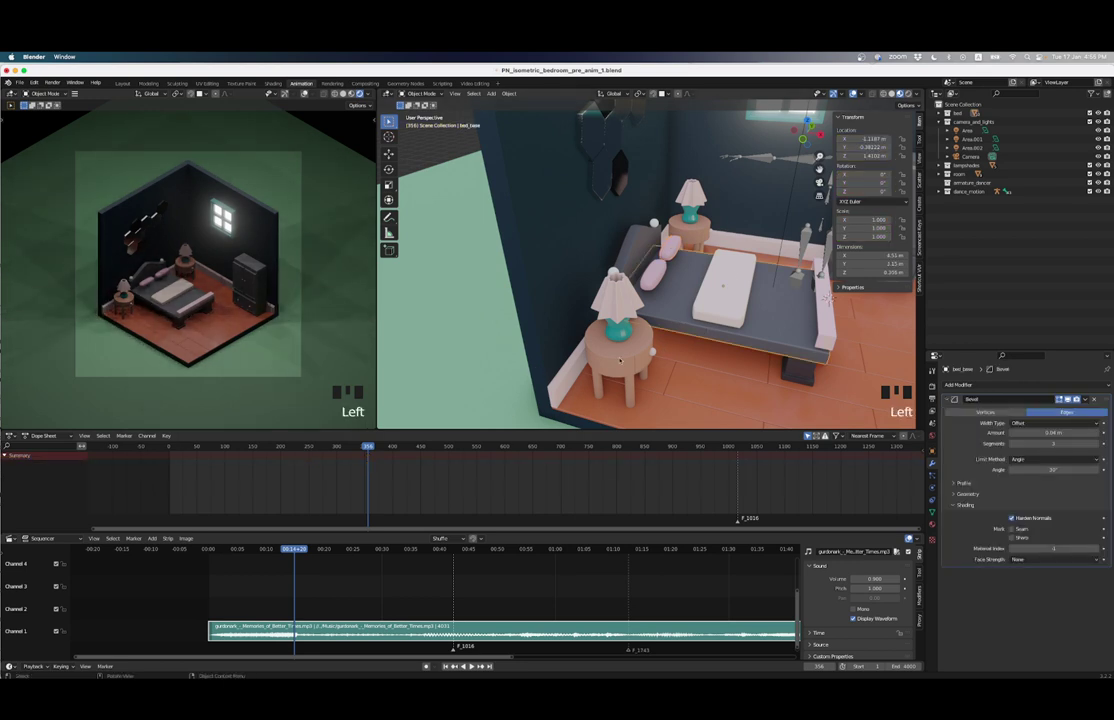
click(719, 308)
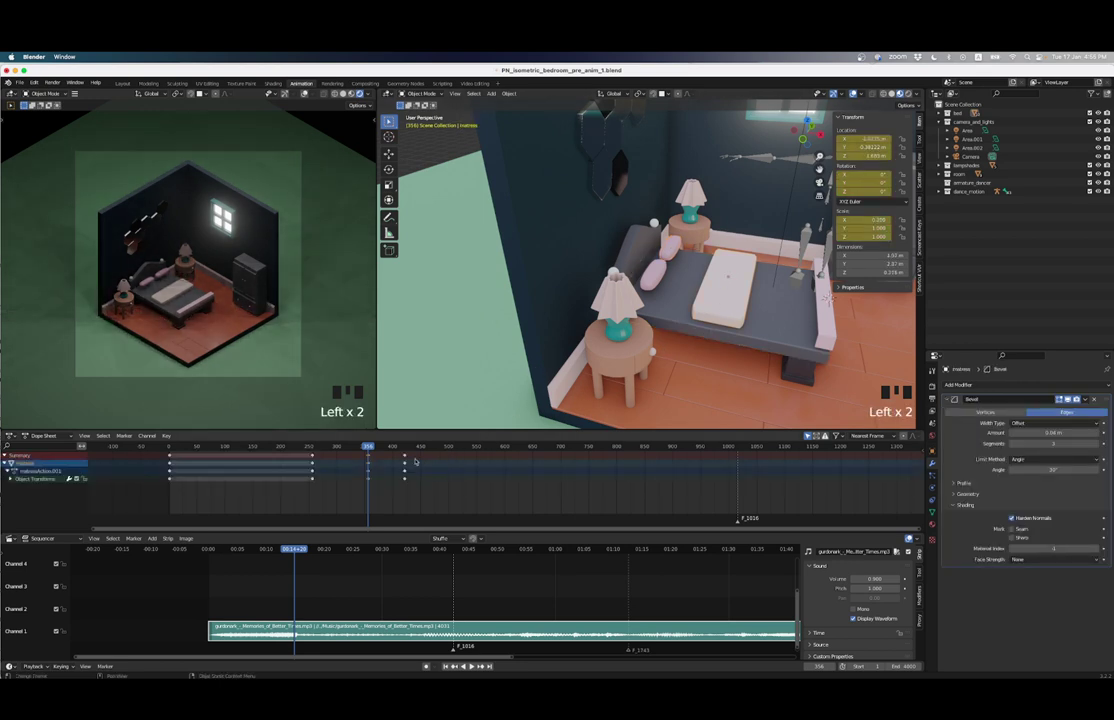
key(Up)
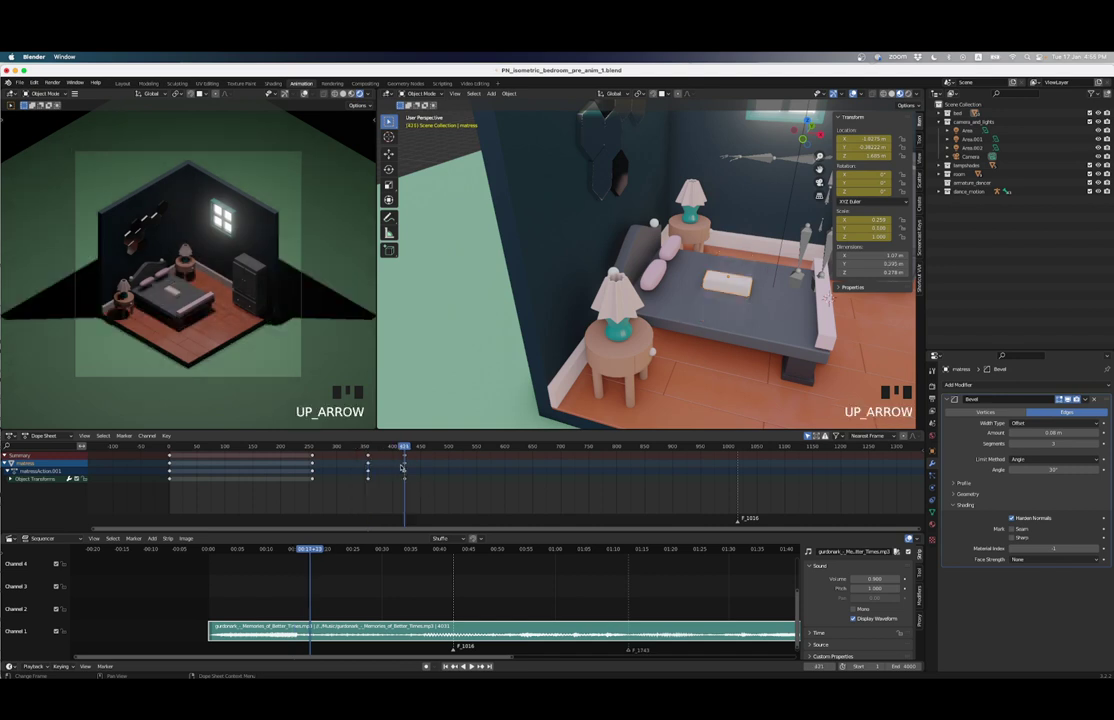
click(655, 266)
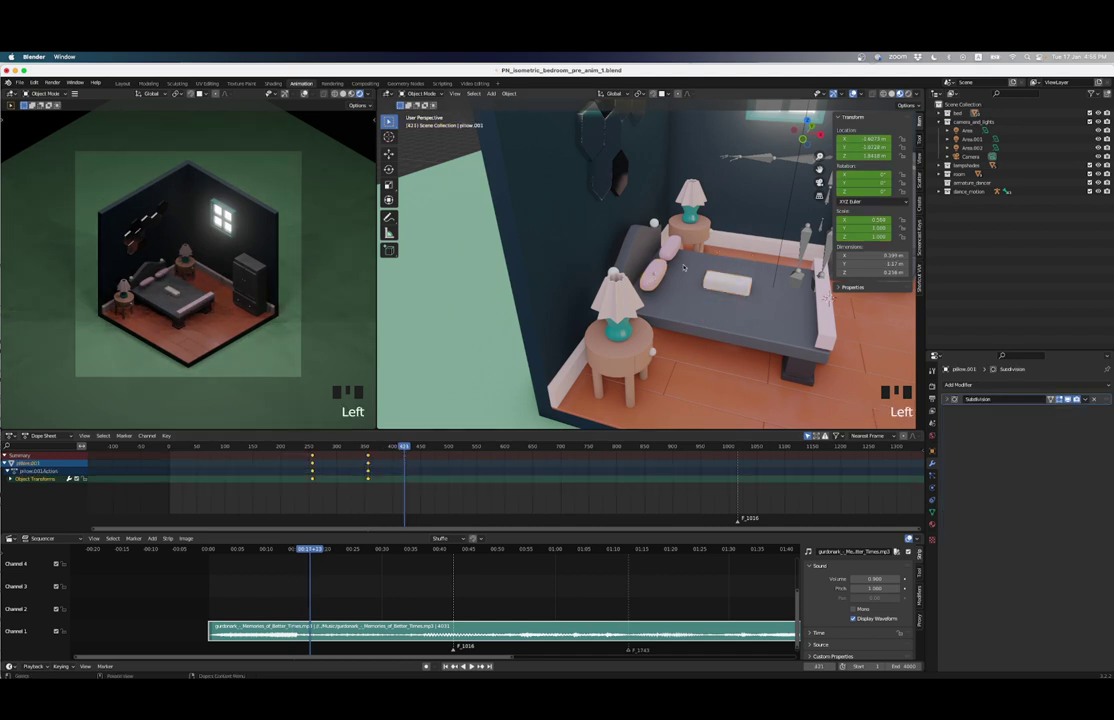
middle_drag(597, 234, 688, 261)
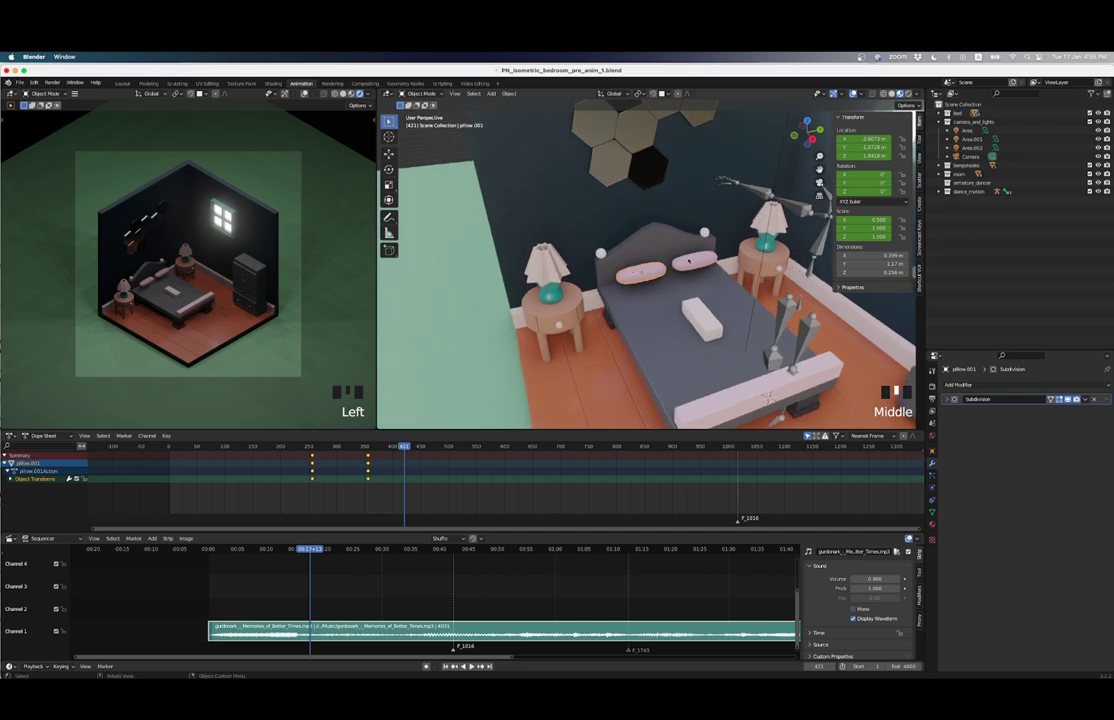
key(s)
text(y)
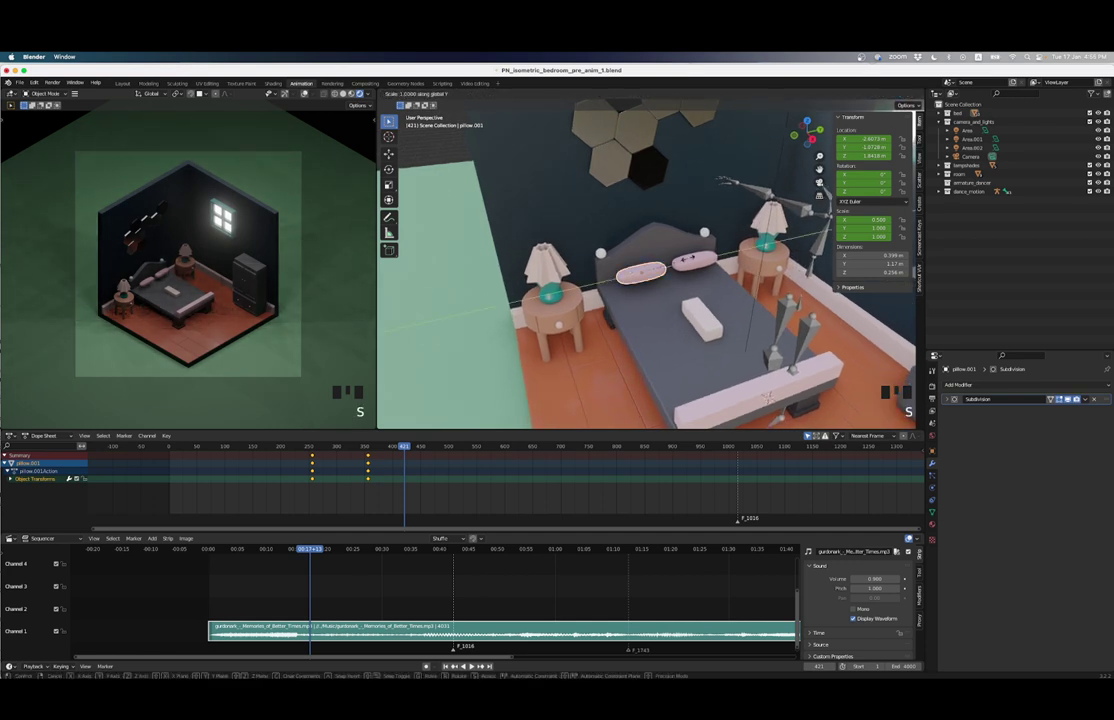
text(.7)
key(Return)
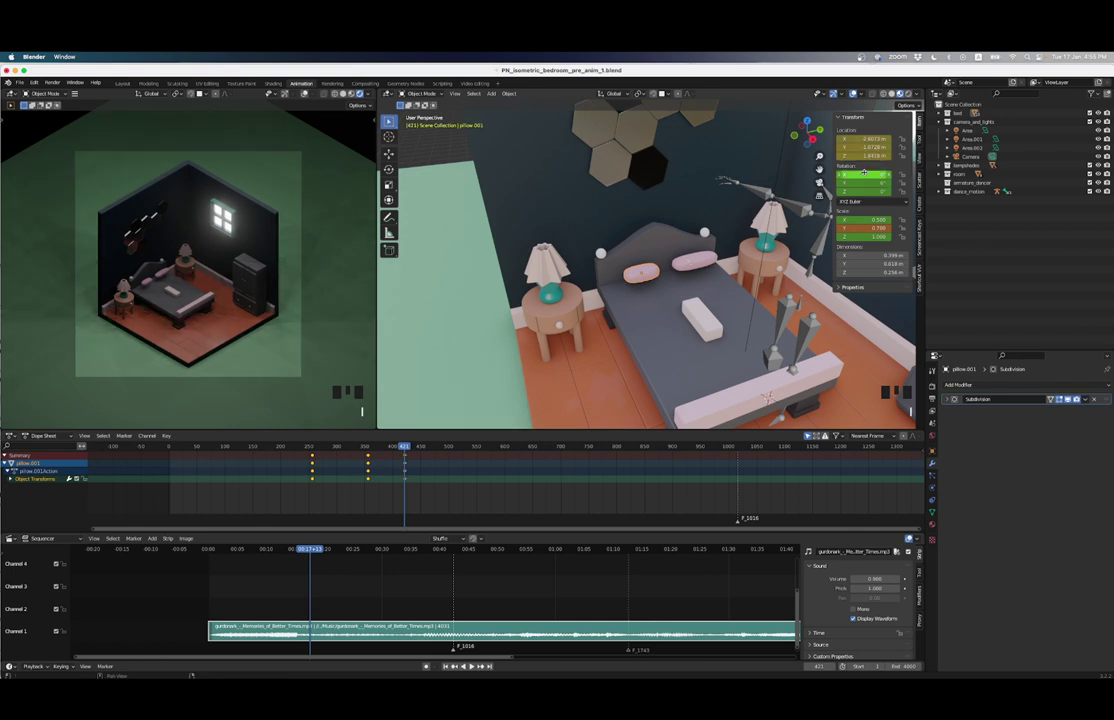
key(i)
key(i)
Step: Scale the other pillow by 0.7 along Y and keyframe its location, rotation and scale at frame 421
click(700, 260)
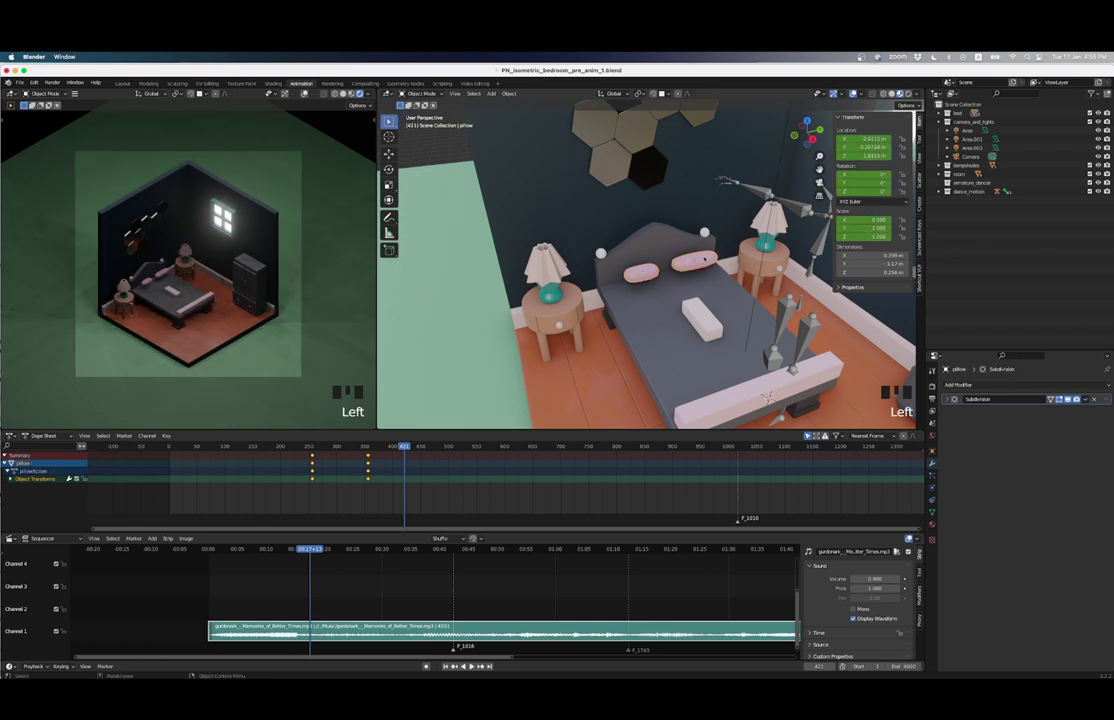
text(sy.7)
key(Return)
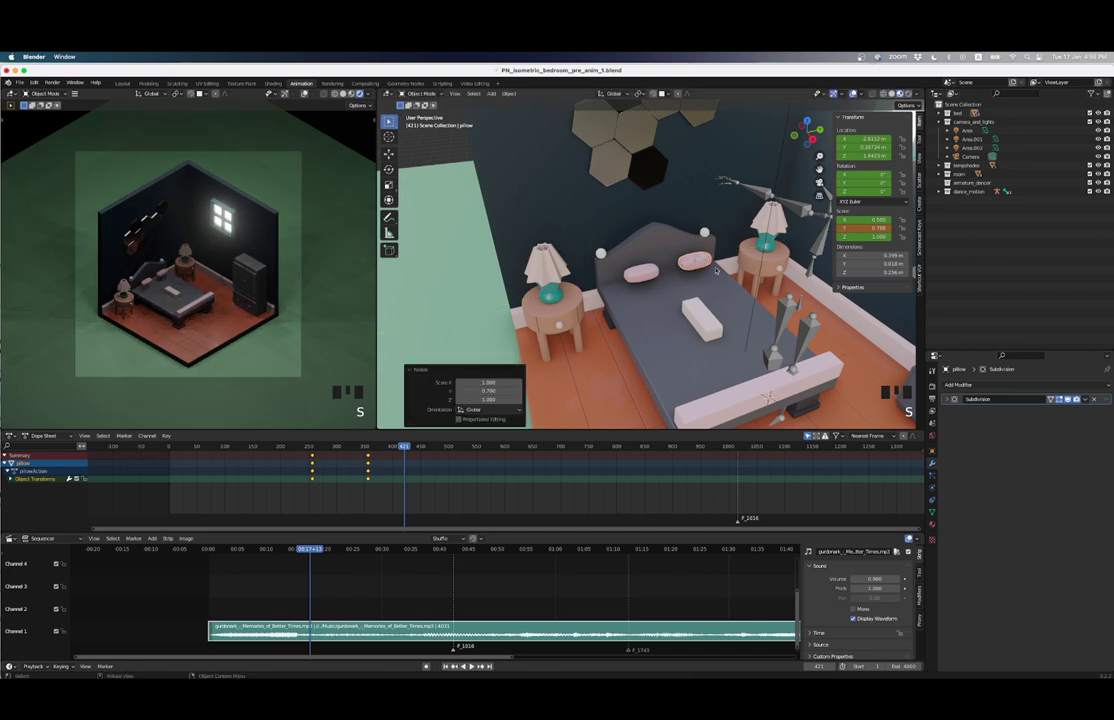
key(i)
key(i)
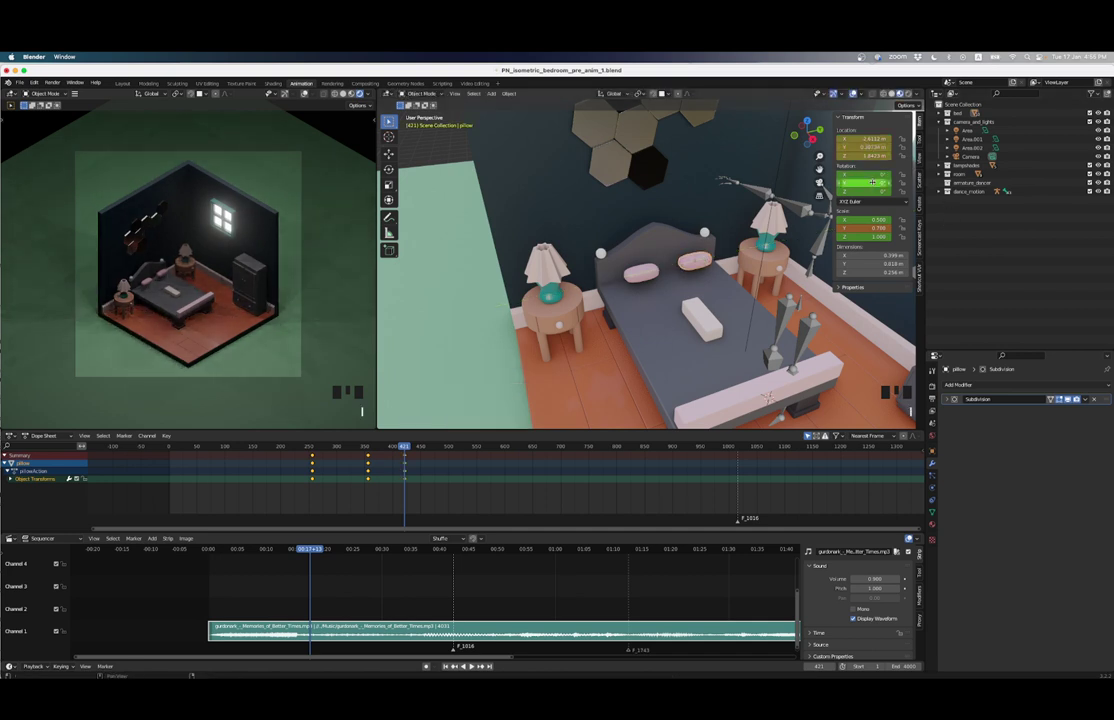
key(i)
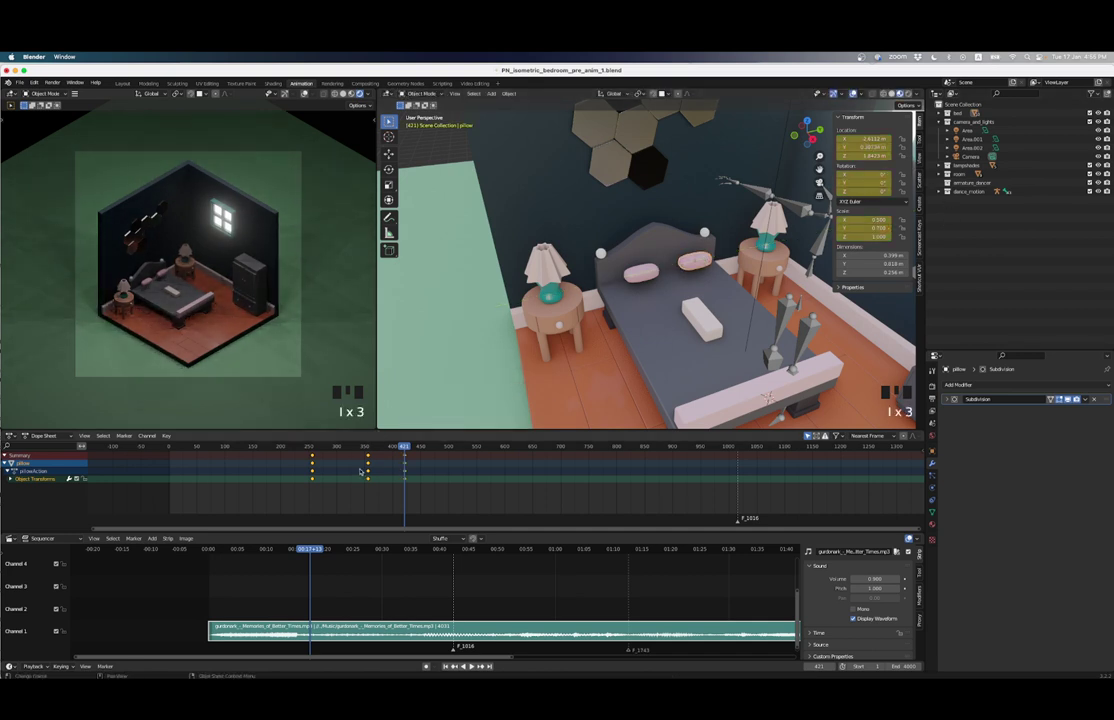
Step: Play back the pillow and mattress shrinking animation from around frame 256 to just past frame 421
click(311, 447)
key(space)
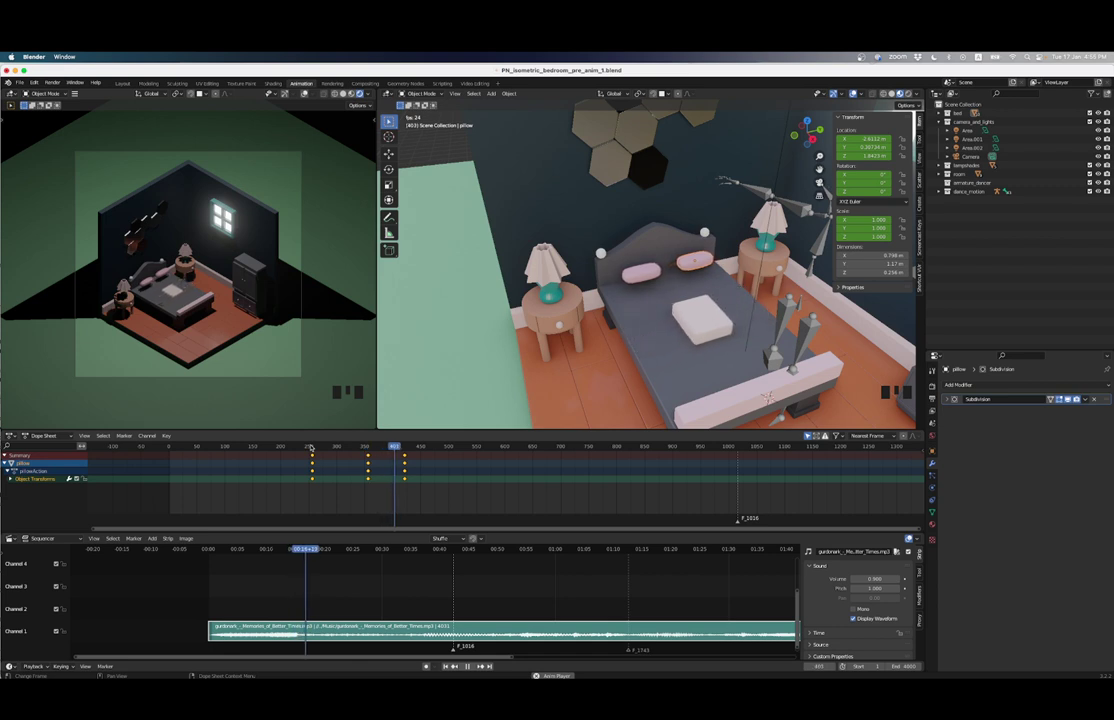
key(space)
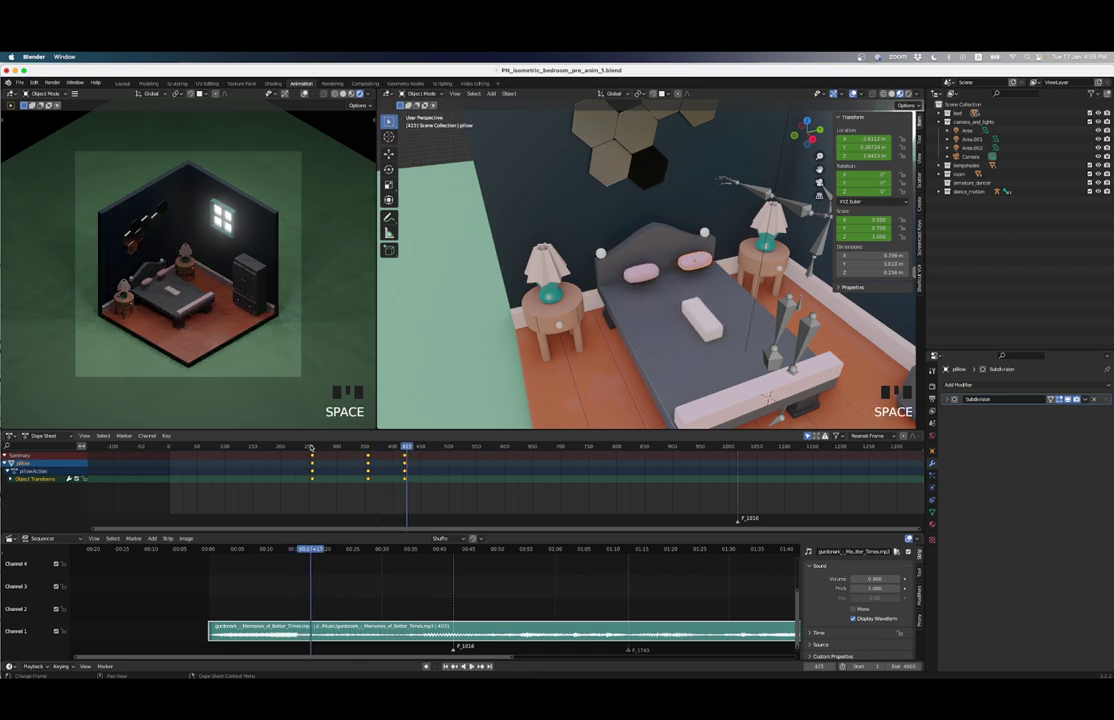
Step: Return to the pillow's first keyframe at frame 256 and keyframe the bed_base's location, rotation and scale there
key(Down)
key(Down)
key(Down)
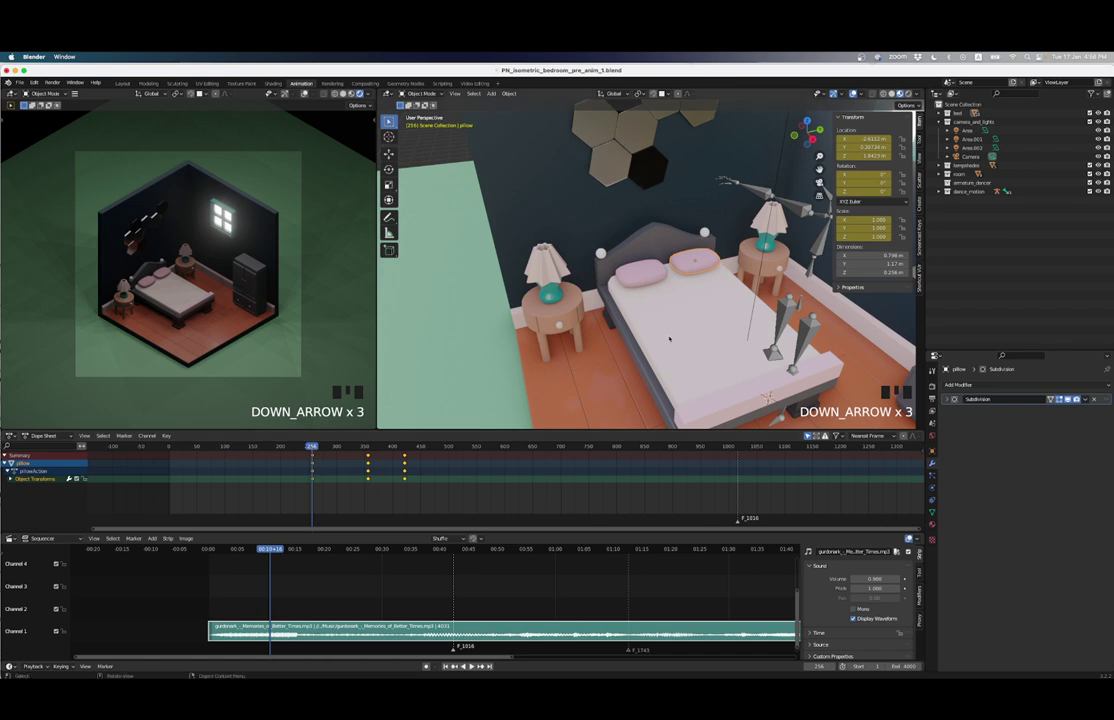
click(631, 354)
middle_drag(631, 354, 690, 316)
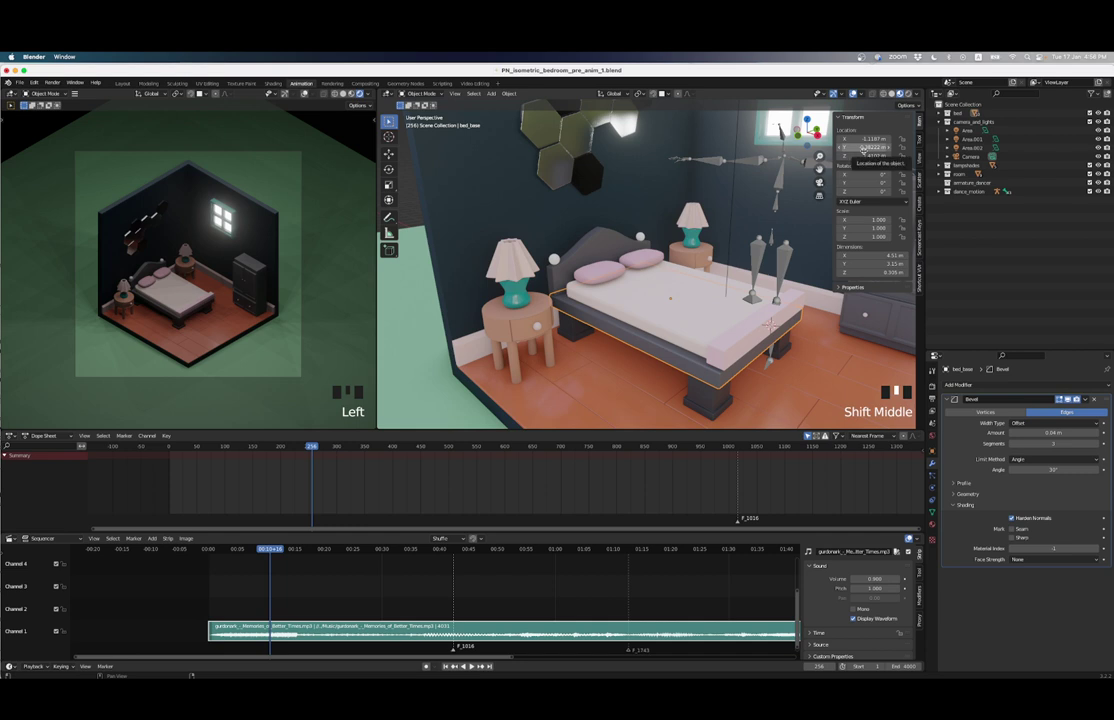
key(i)
key(i)
key(i)
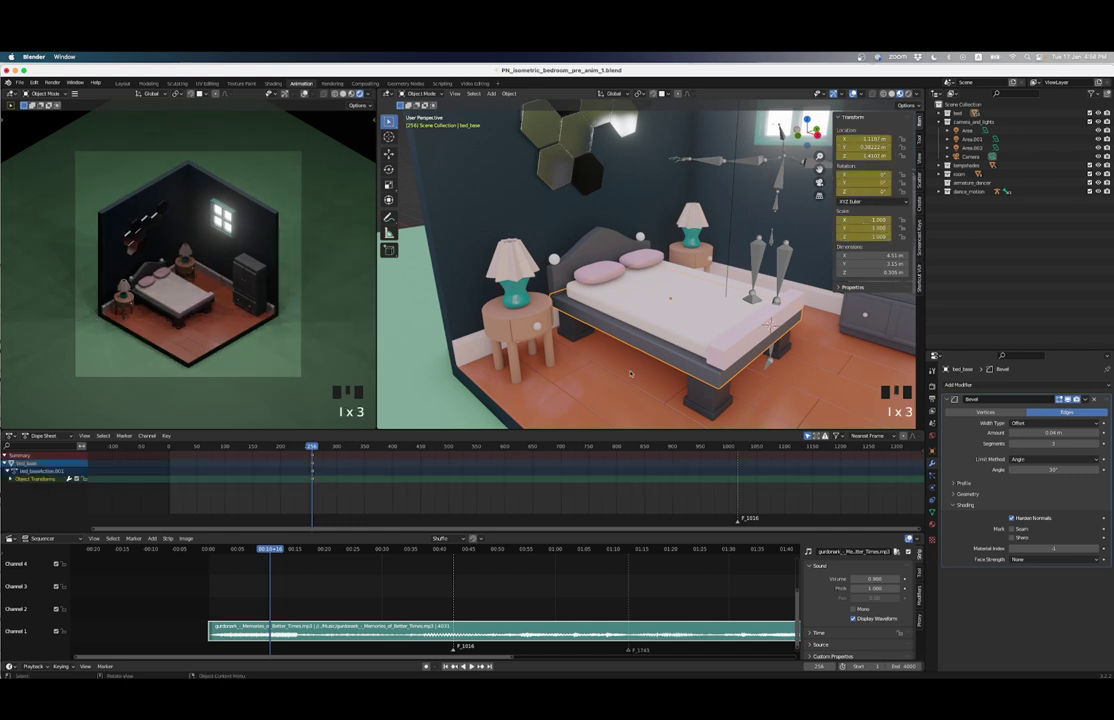
Step: At the mattress's frame 356 keyframe, scale bed_base to 0.1 along X and keyframe its location, rotation and scale
click(554, 286)
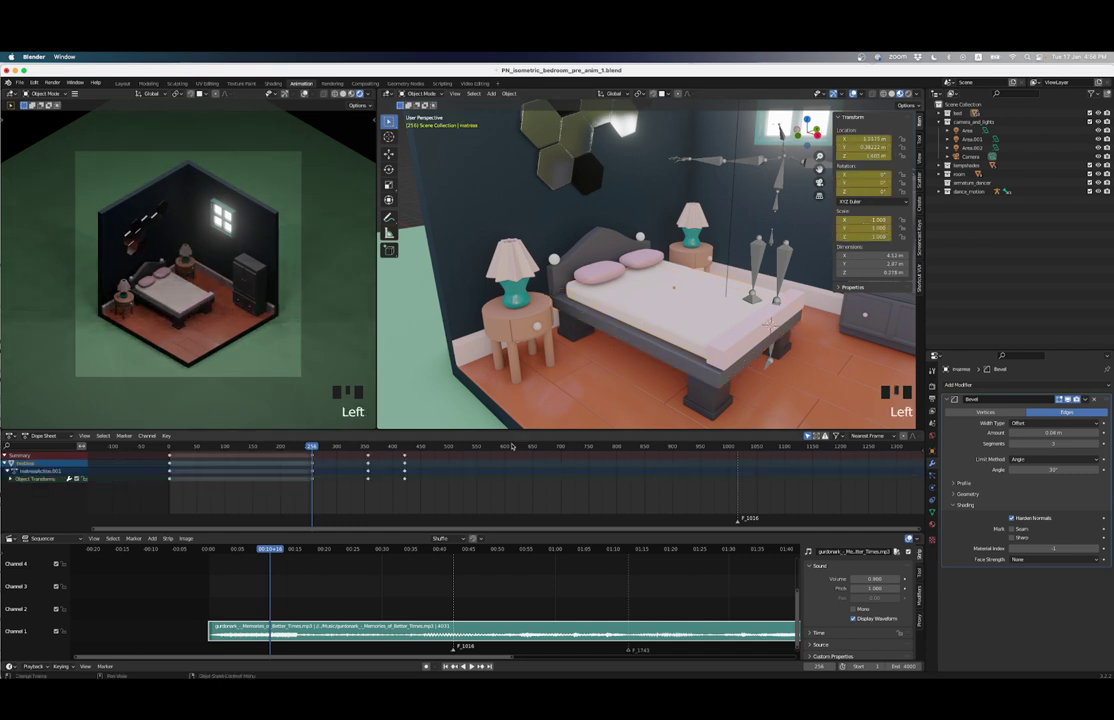
key(Up)
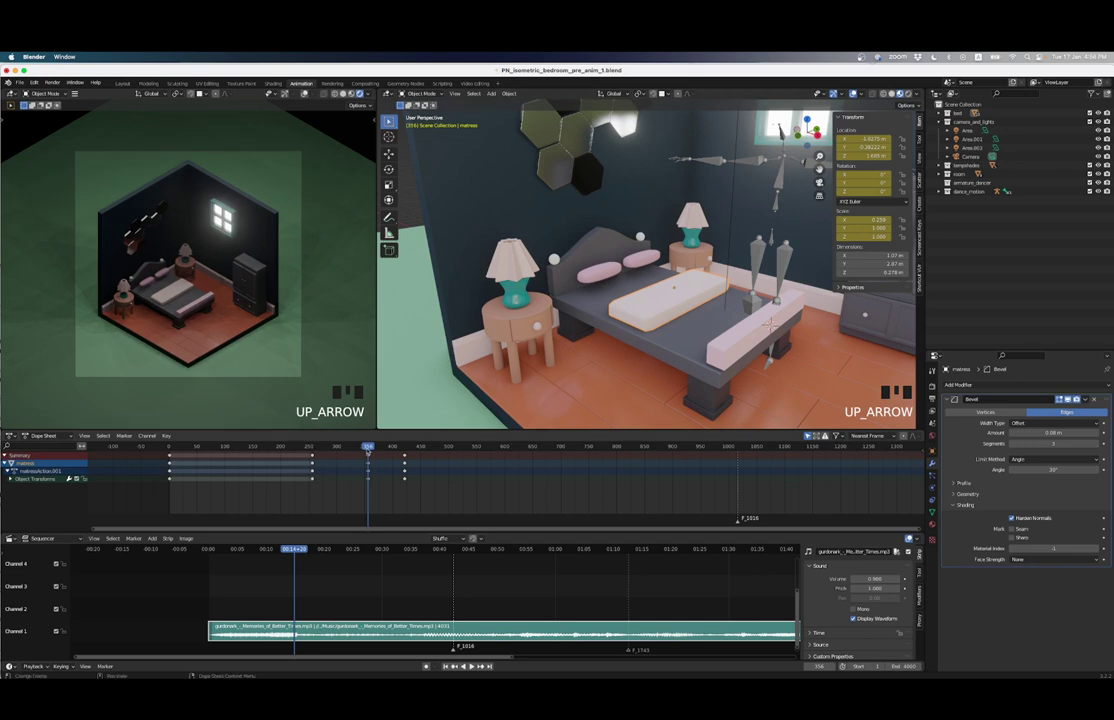
click(682, 338)
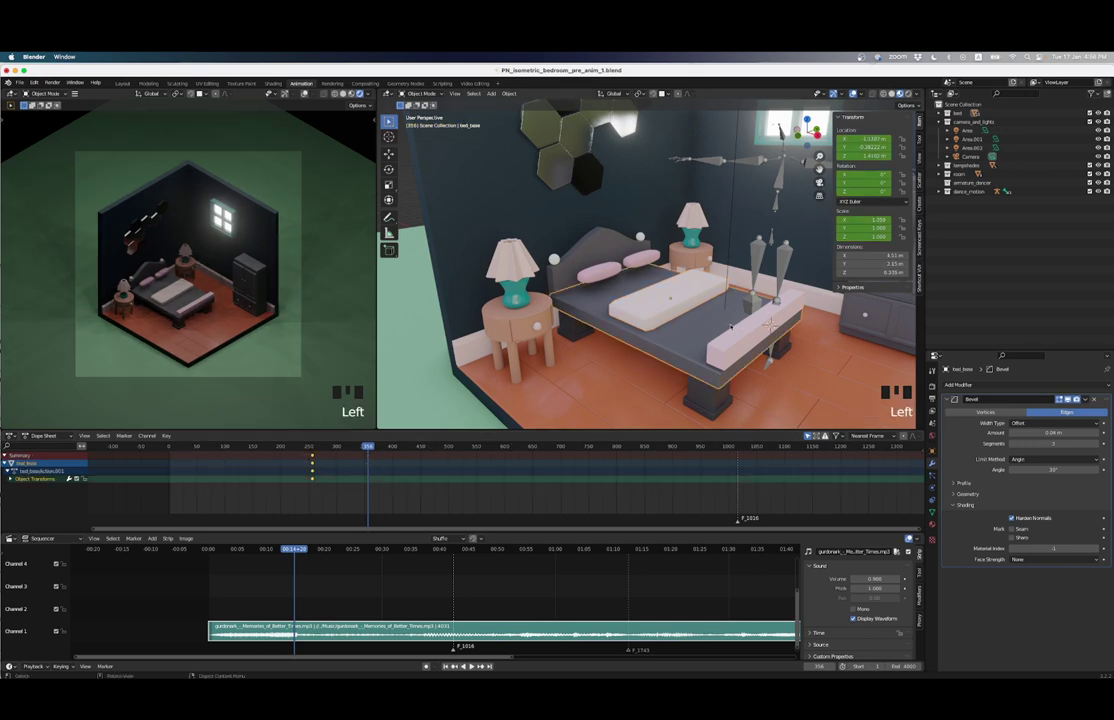
key(s)
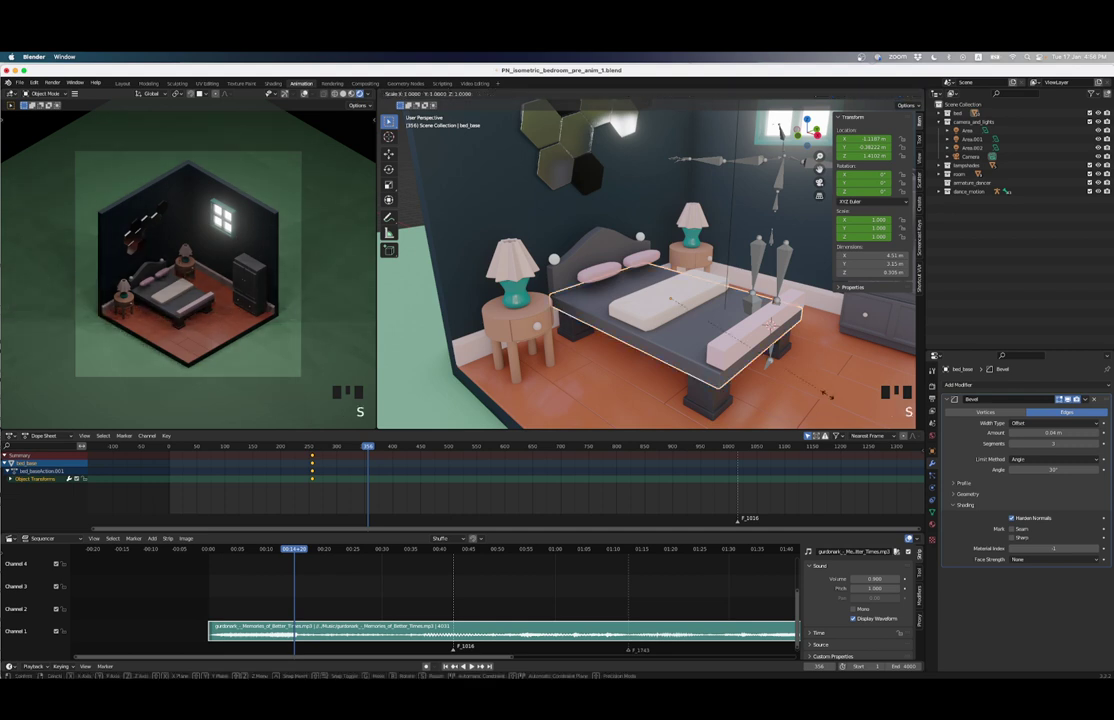
key(x)
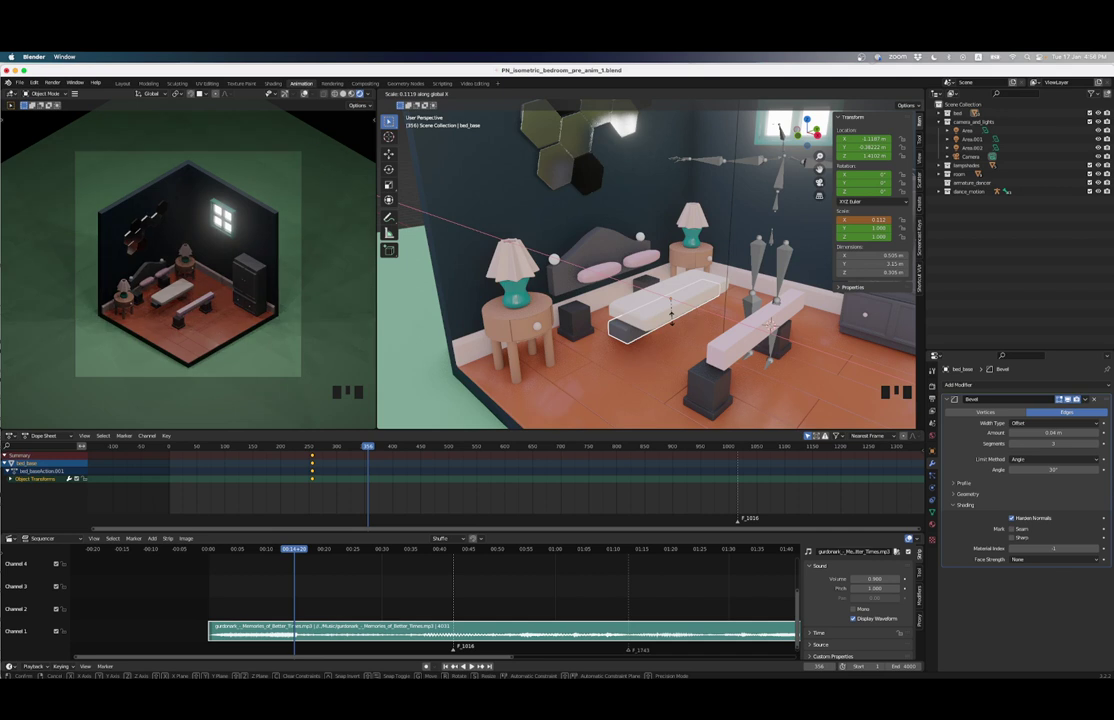
click(671, 314)
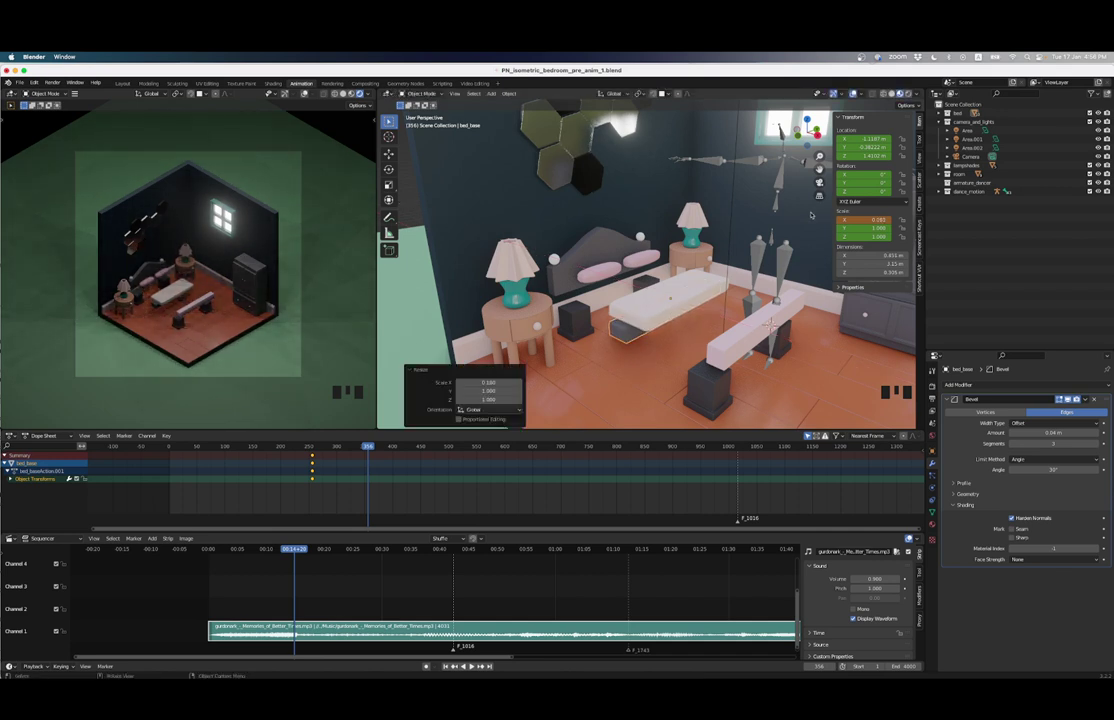
key(i)
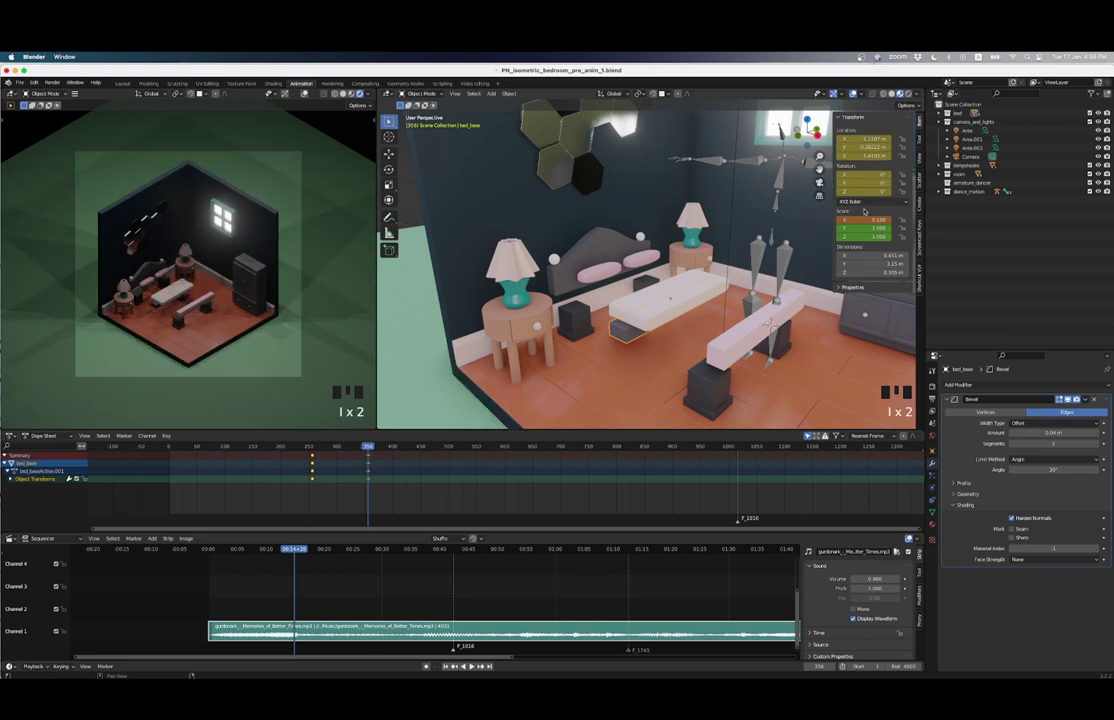
key(i)
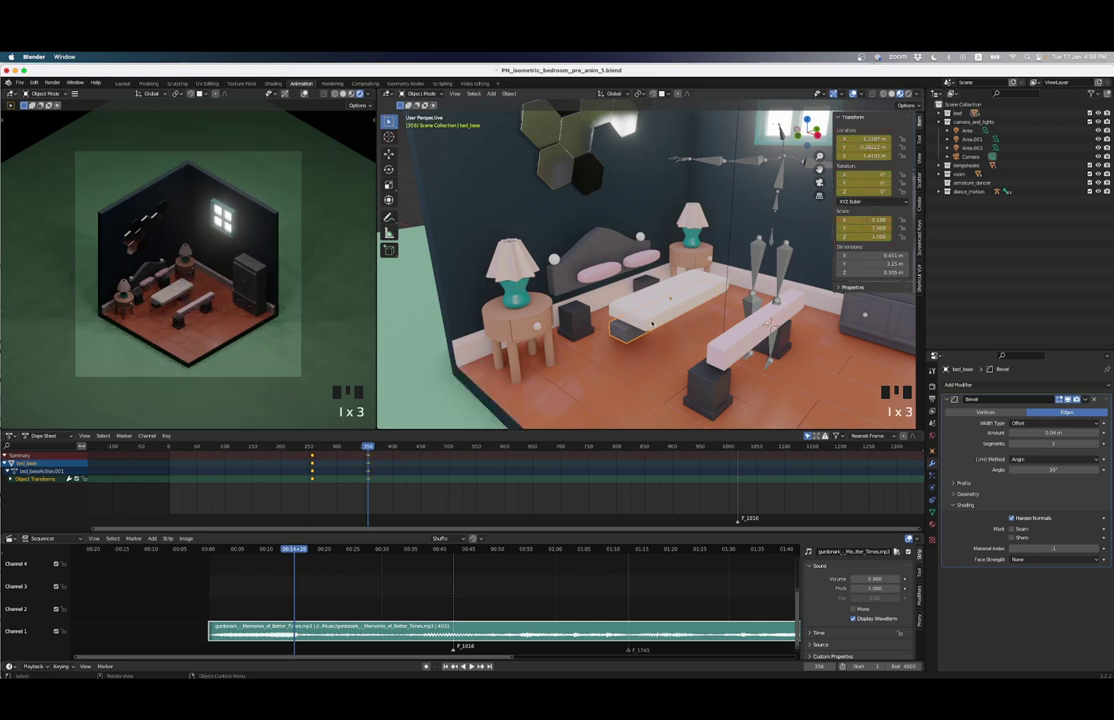
Step: At the mattress's frame 421 keyframe, scale bed_base by 0.4 along Y and keyframe its location, rotation and scale
click(652, 324)
key(Up)
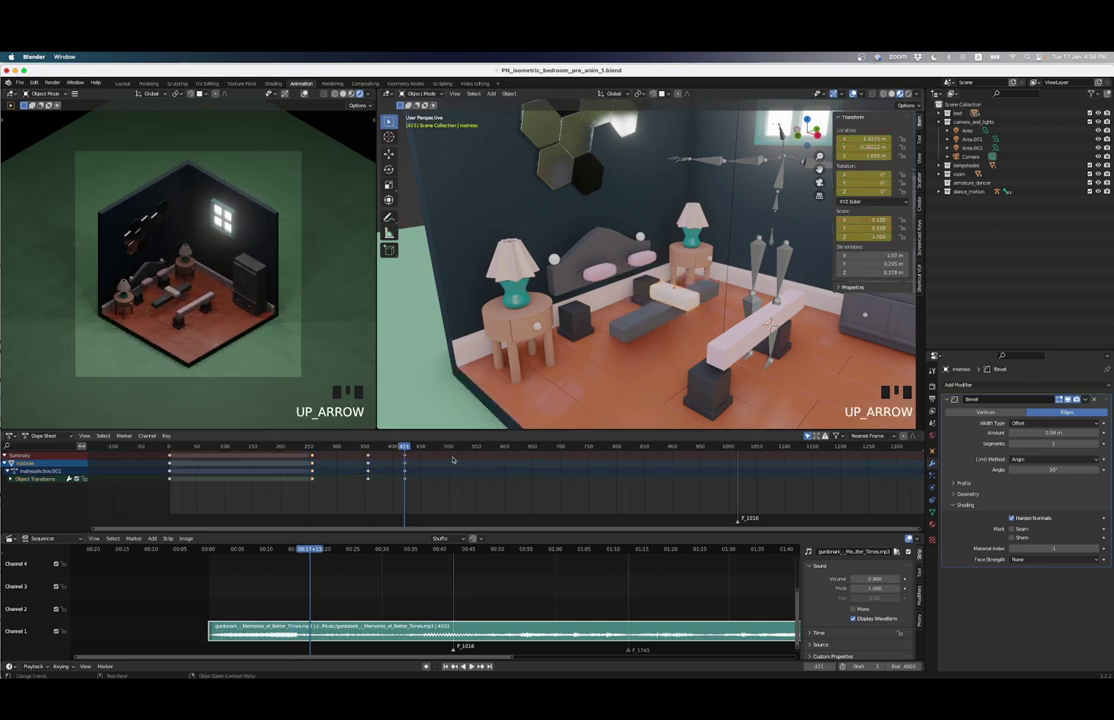
click(740, 270)
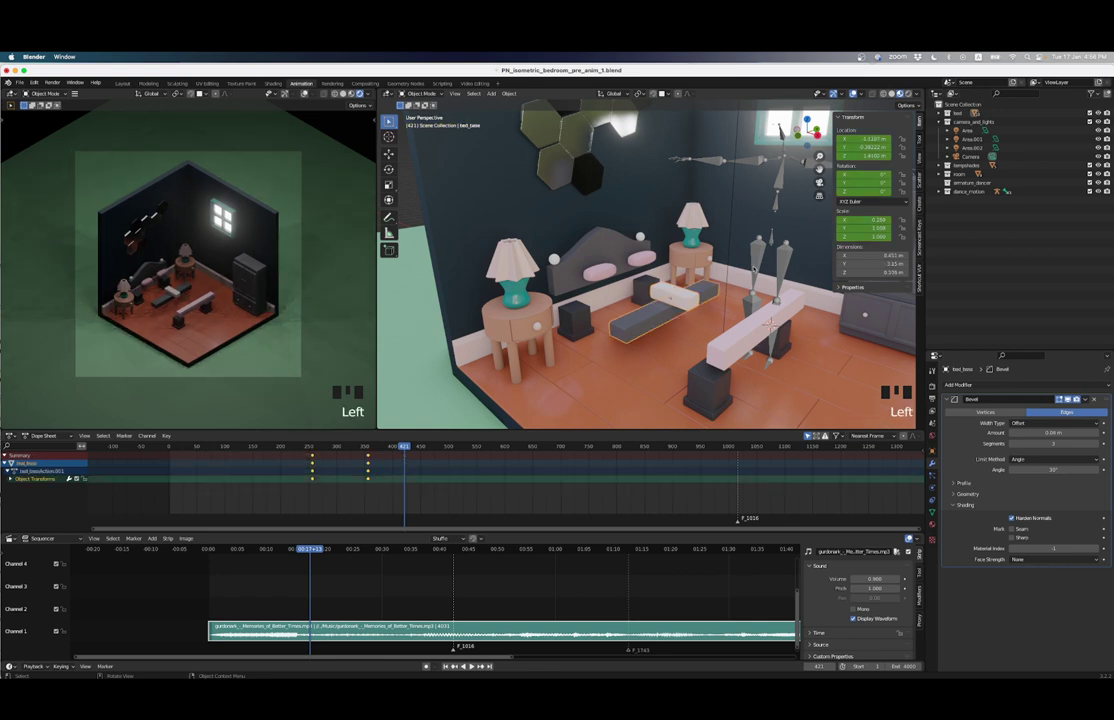
key(s)
key(y)
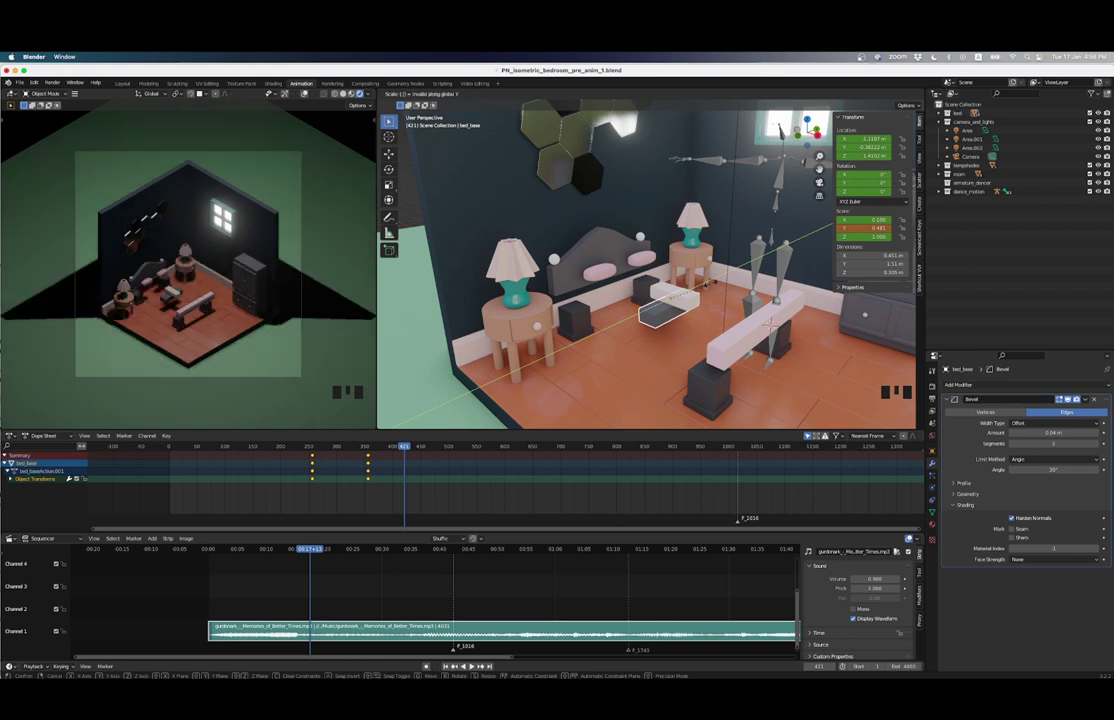
click(711, 285)
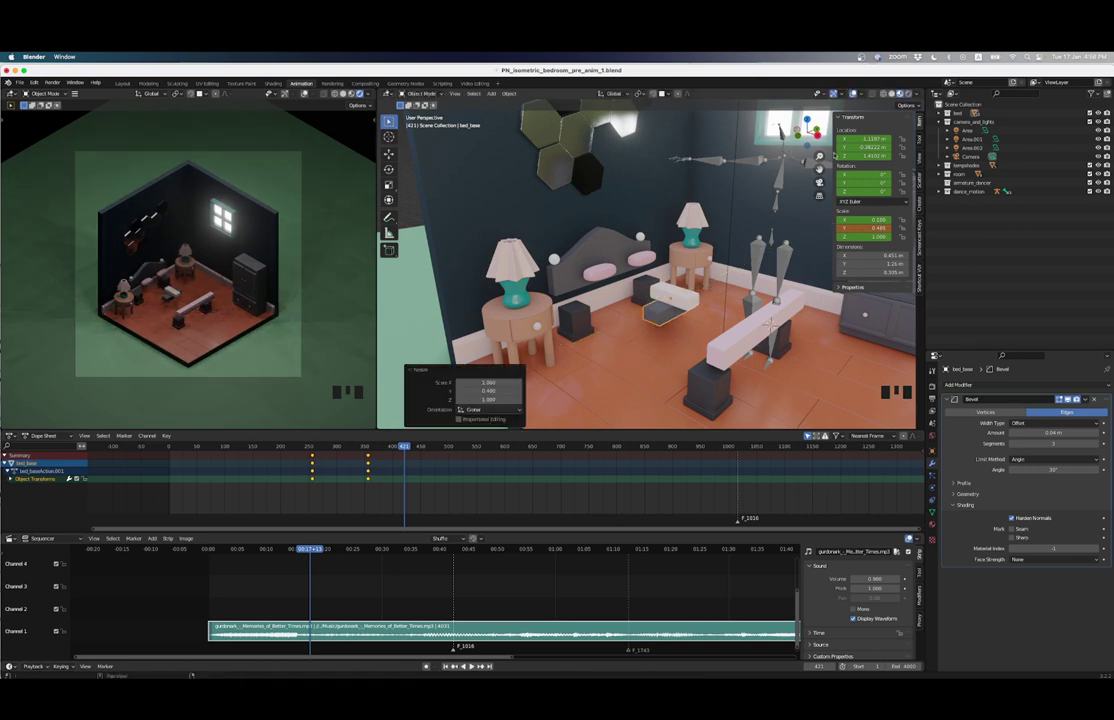
key(i)
key(i)
key(i)
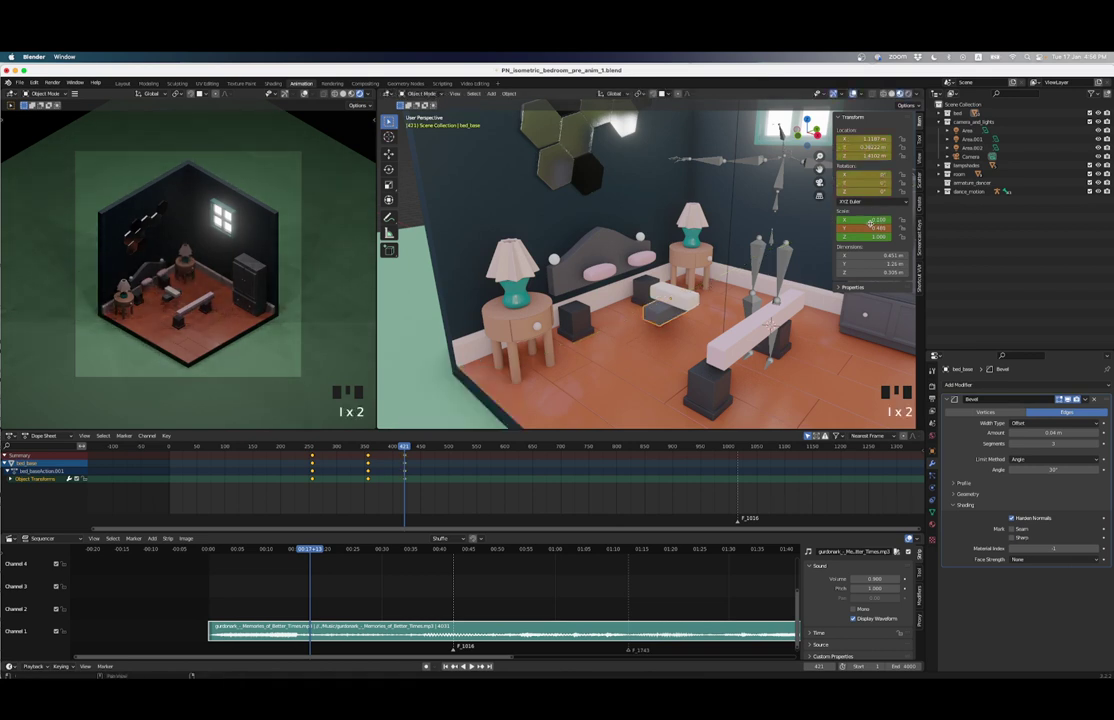
Step: Play back the animation from just before frame 256 to check the bed base shrinking with the mattress and pillows
middle_drag(745, 240, 741, 293)
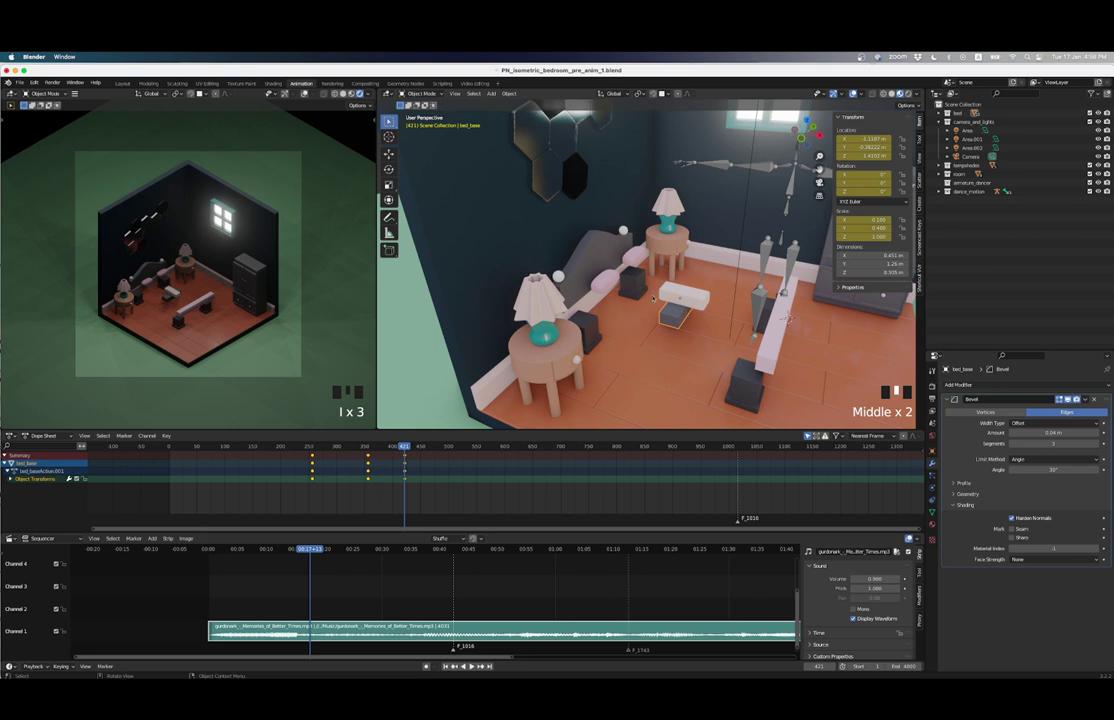
click(306, 453)
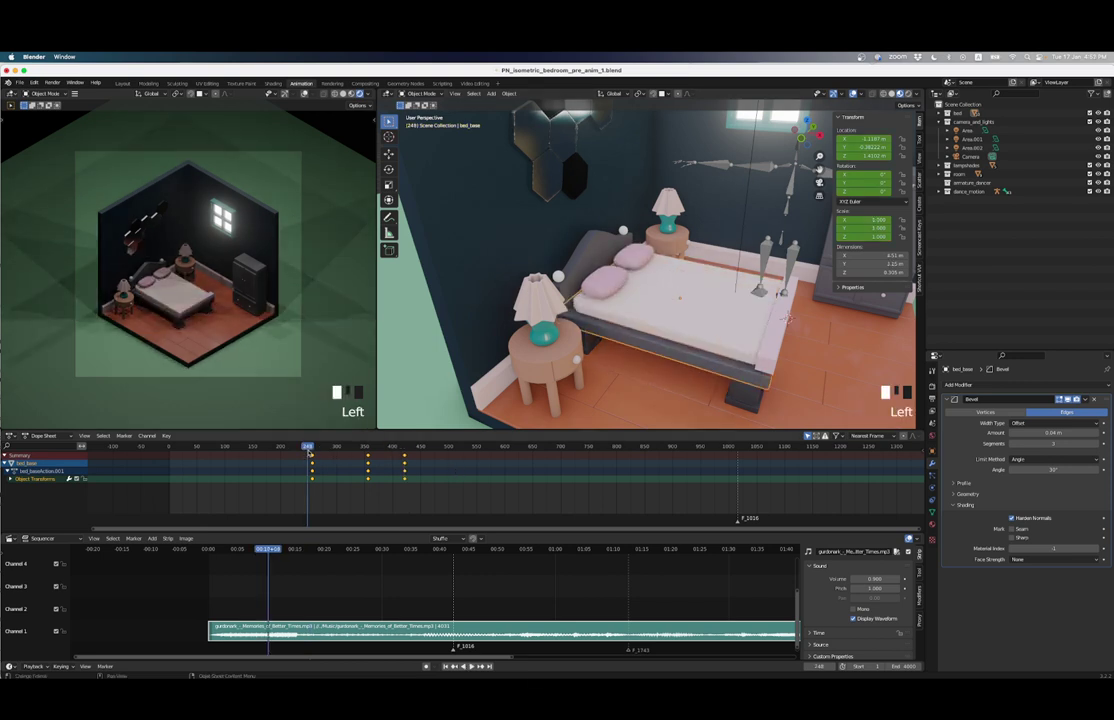
key(space)
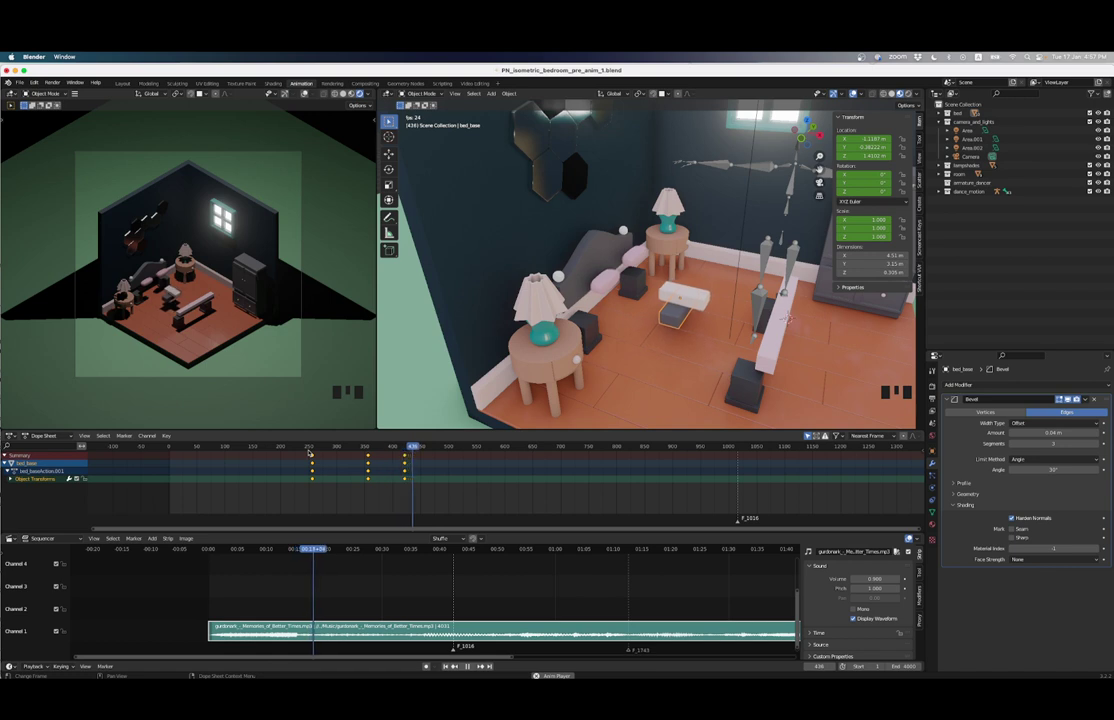
key(space)
Step: Return to bed_base's first keyframe at frame 256 and apply the scale of the bedhead
key(Down)
key(Down)
key(Down)
key(Down)
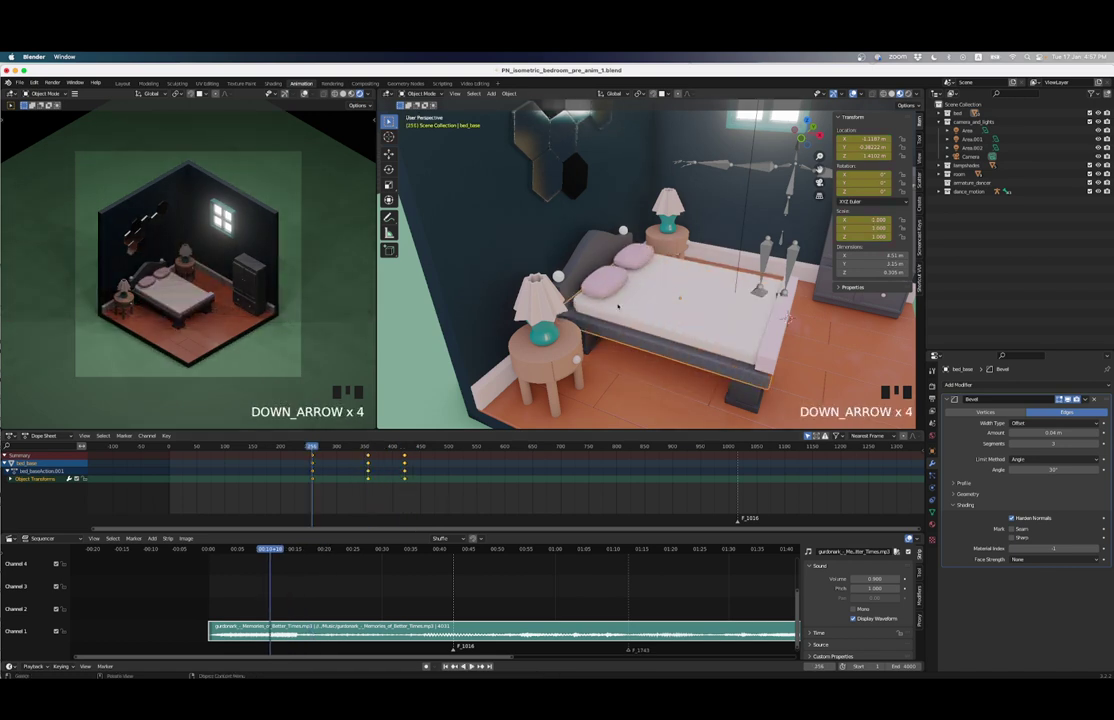
click(595, 266)
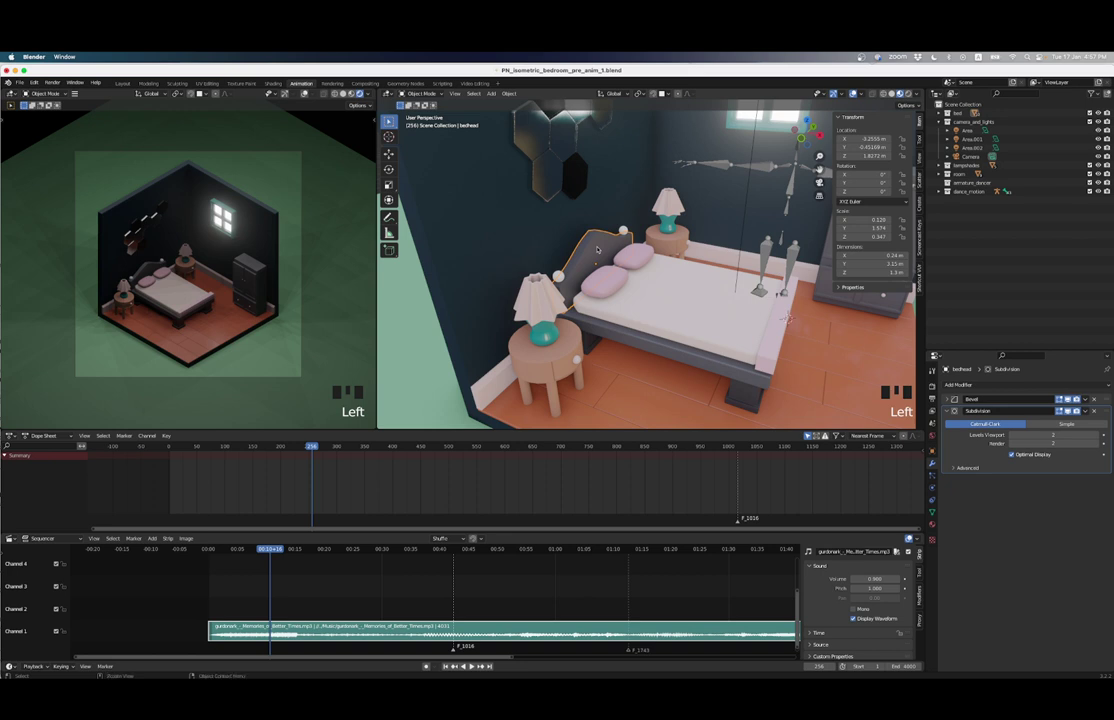
key(ctrl+a)
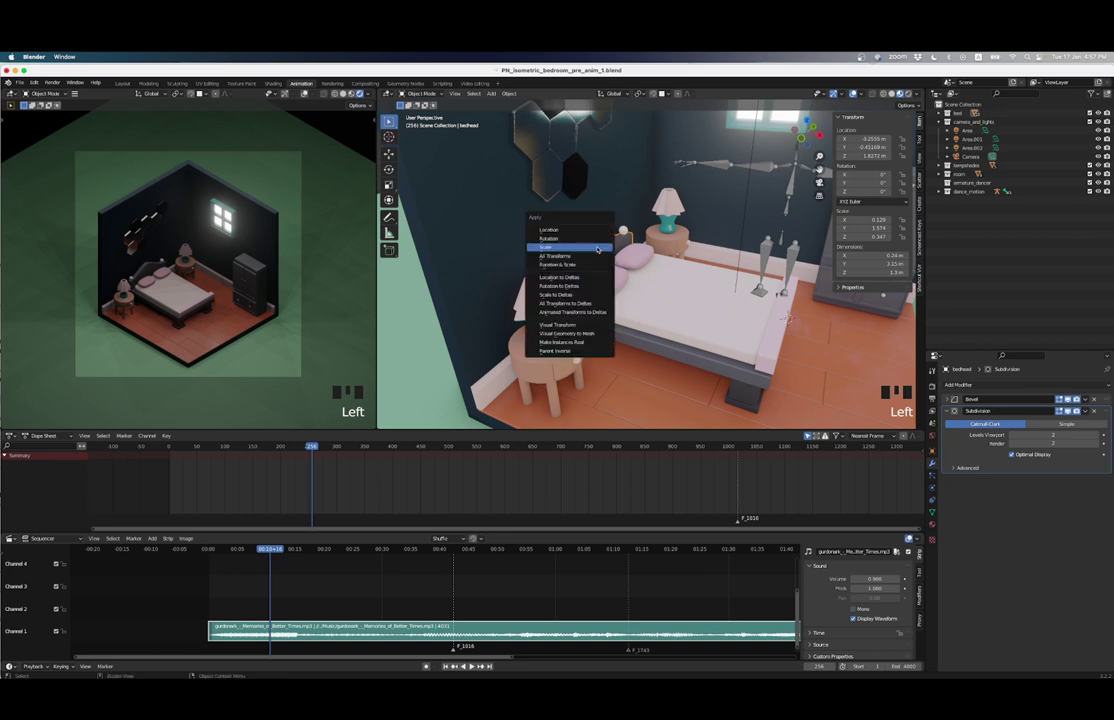
click(597, 248)
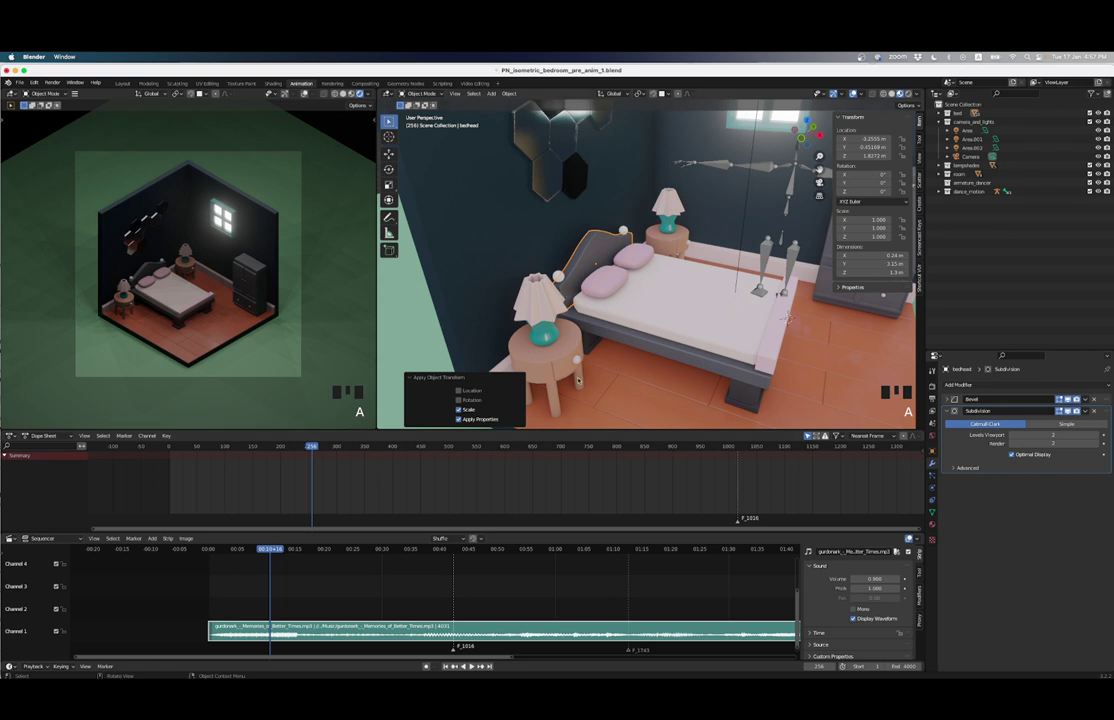
Step: Keyframe the bedhead's location, rotation and scale at frame 256
click(610, 290)
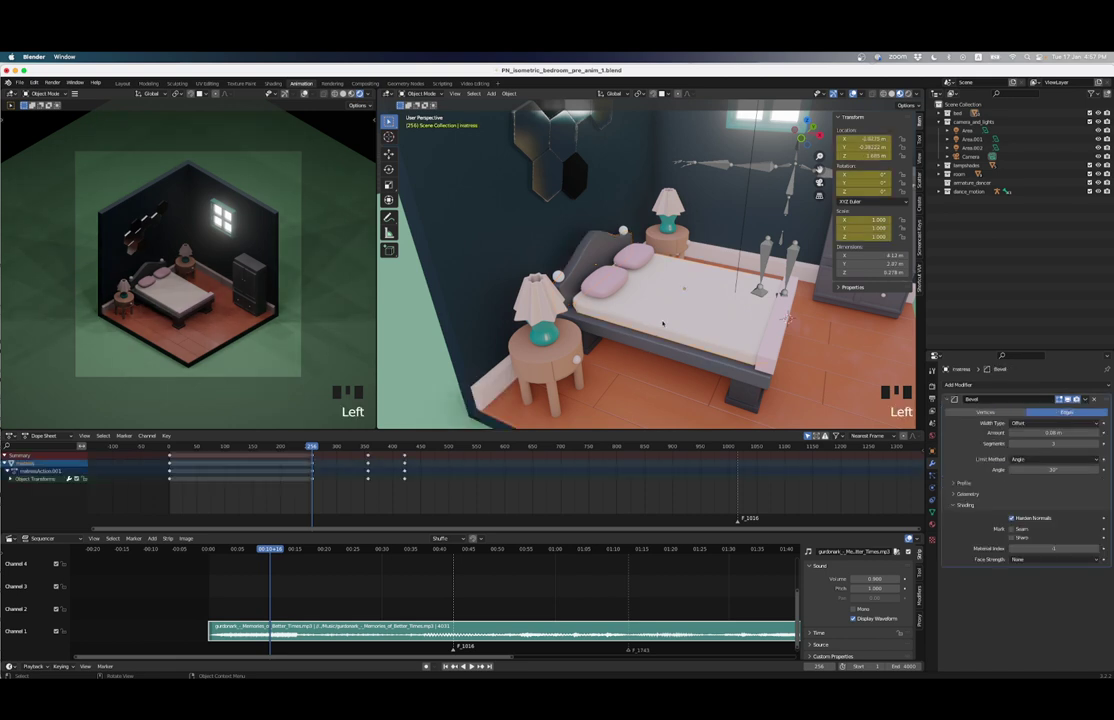
click(590, 260)
key(i)
key(i)
key(i)
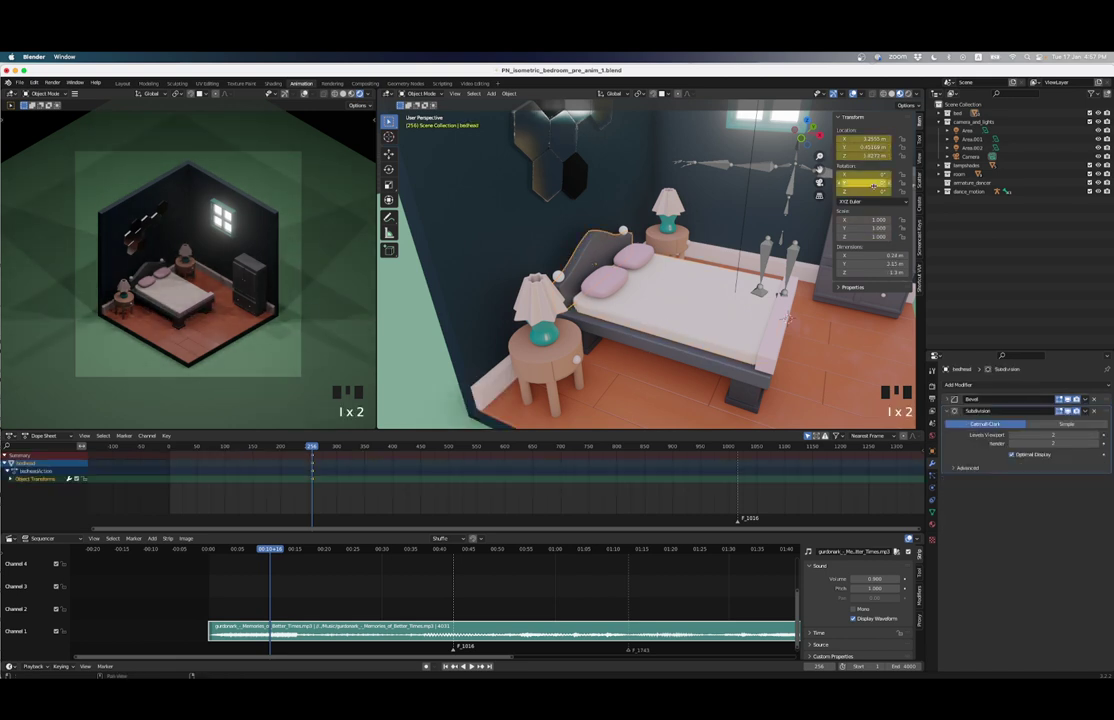
Step: At the mattress's frame 356 keyframe, scale the bedhead along Y to about 0.142 and keyframe its location, rotation and scale
click(652, 317)
key(Up)
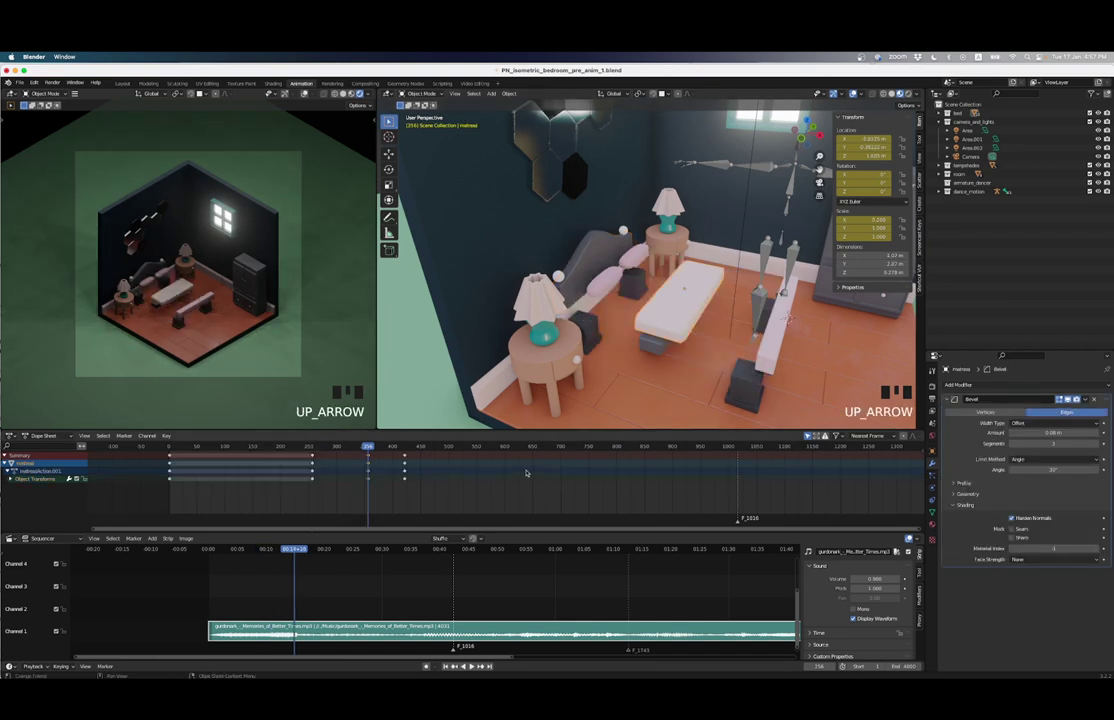
click(593, 263)
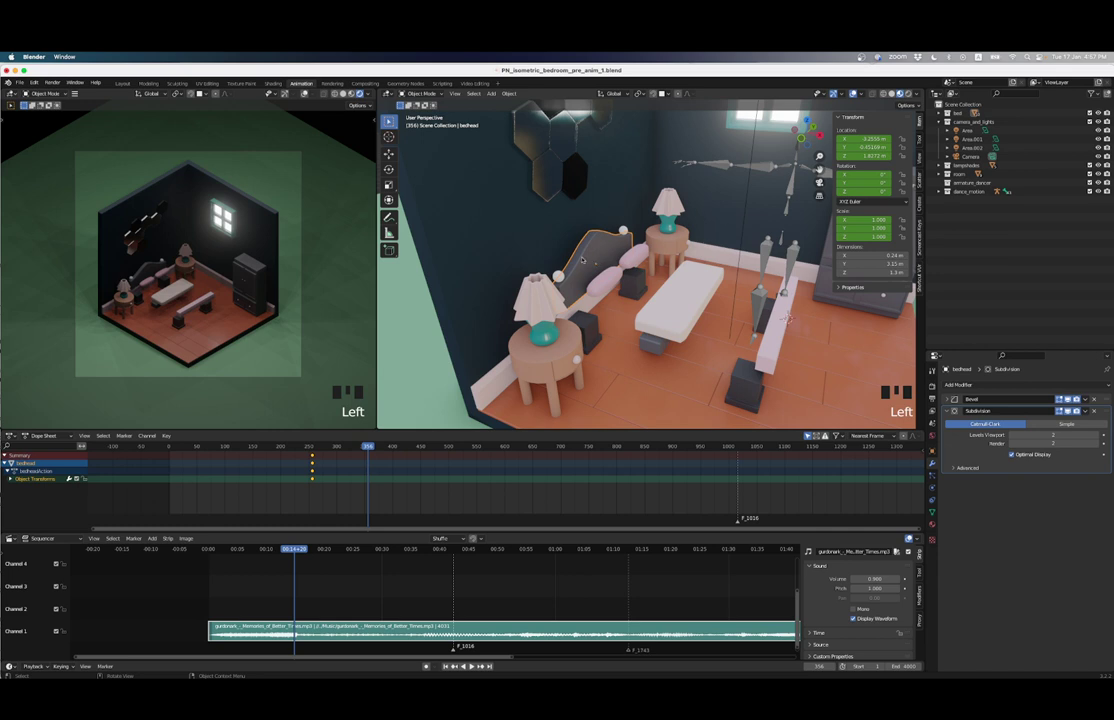
middle_drag(789, 318, 755, 348)
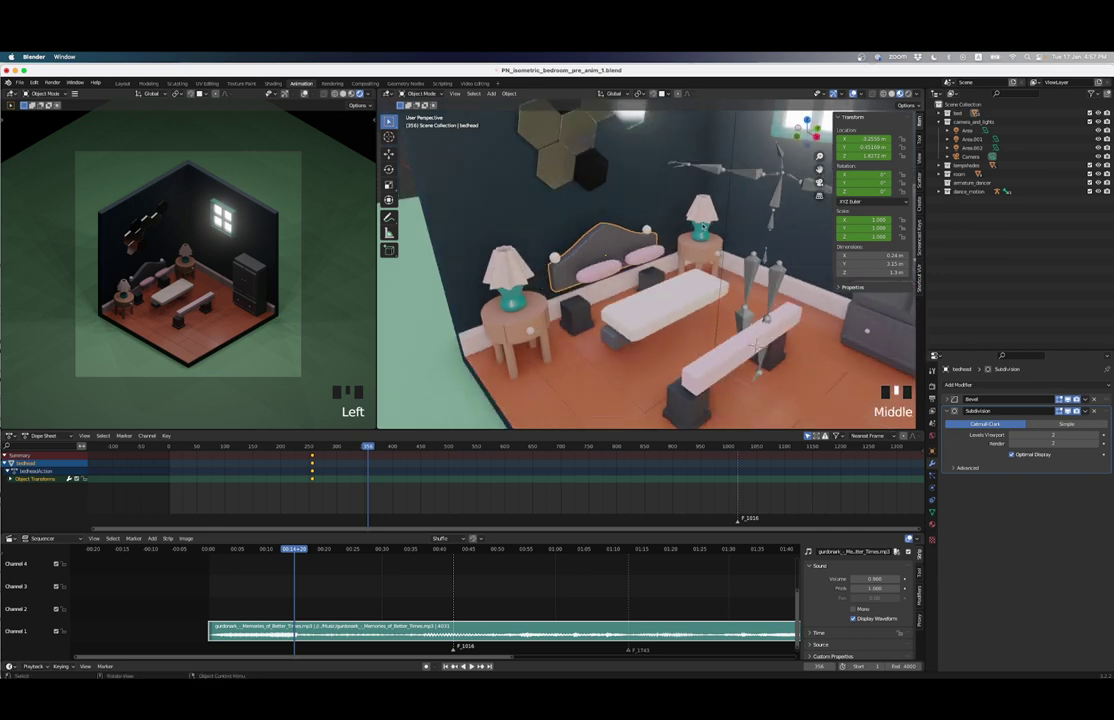
key(s)
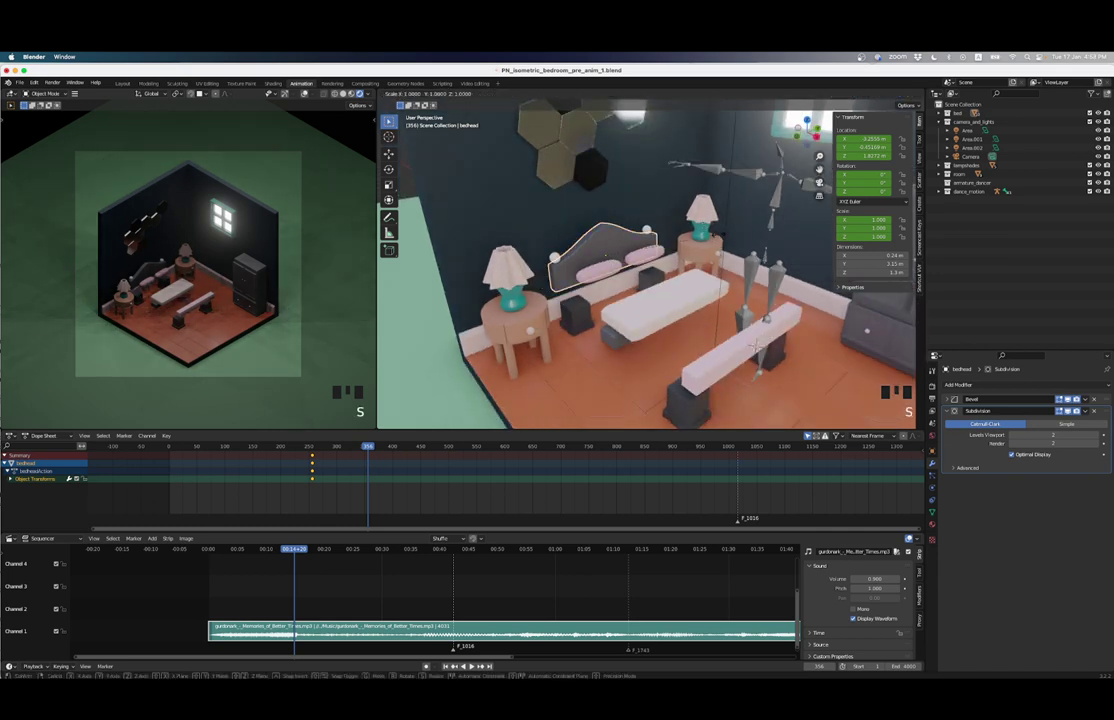
key(y)
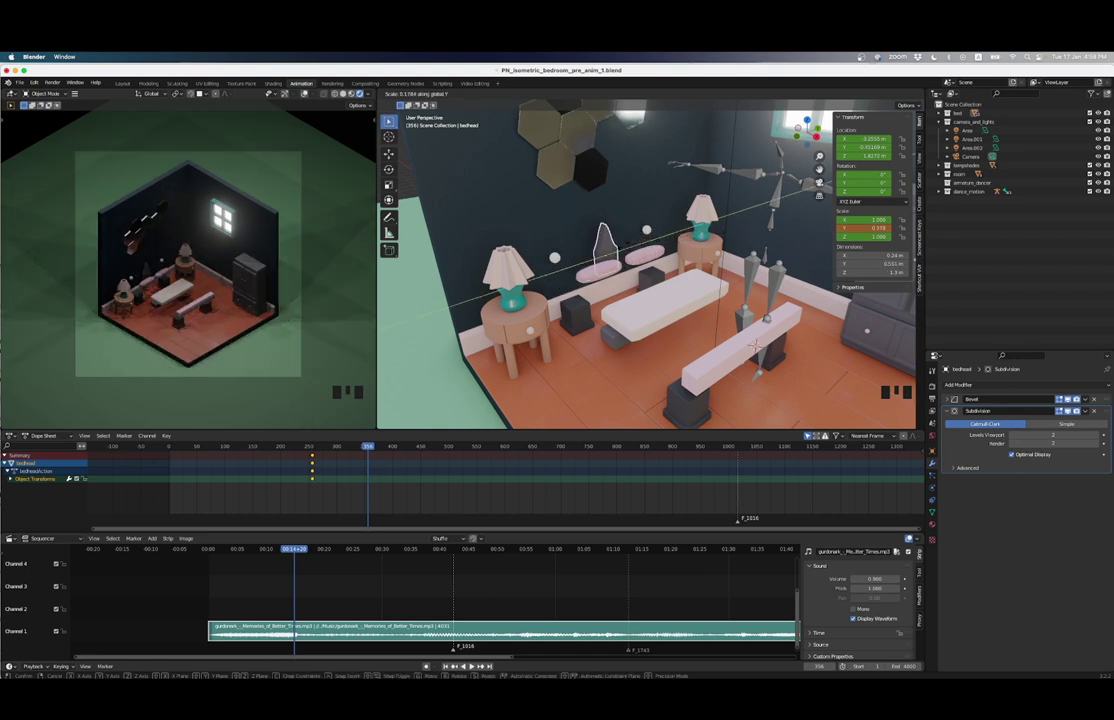
click(757, 347)
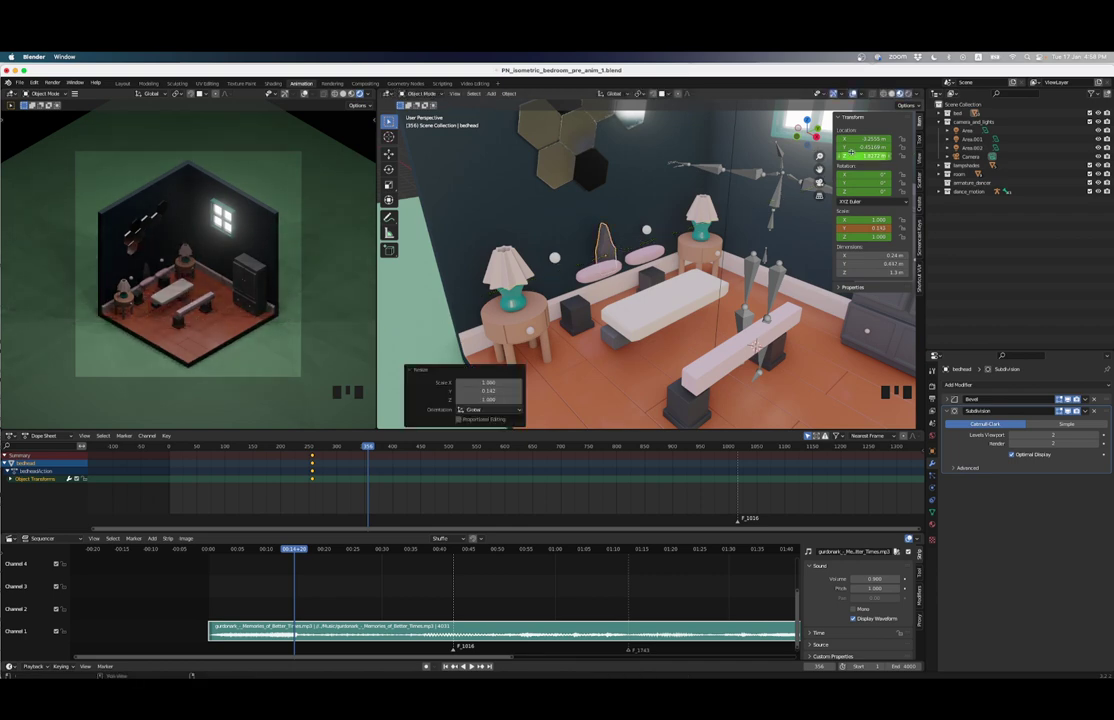
key(i)
key(i)
key(i)
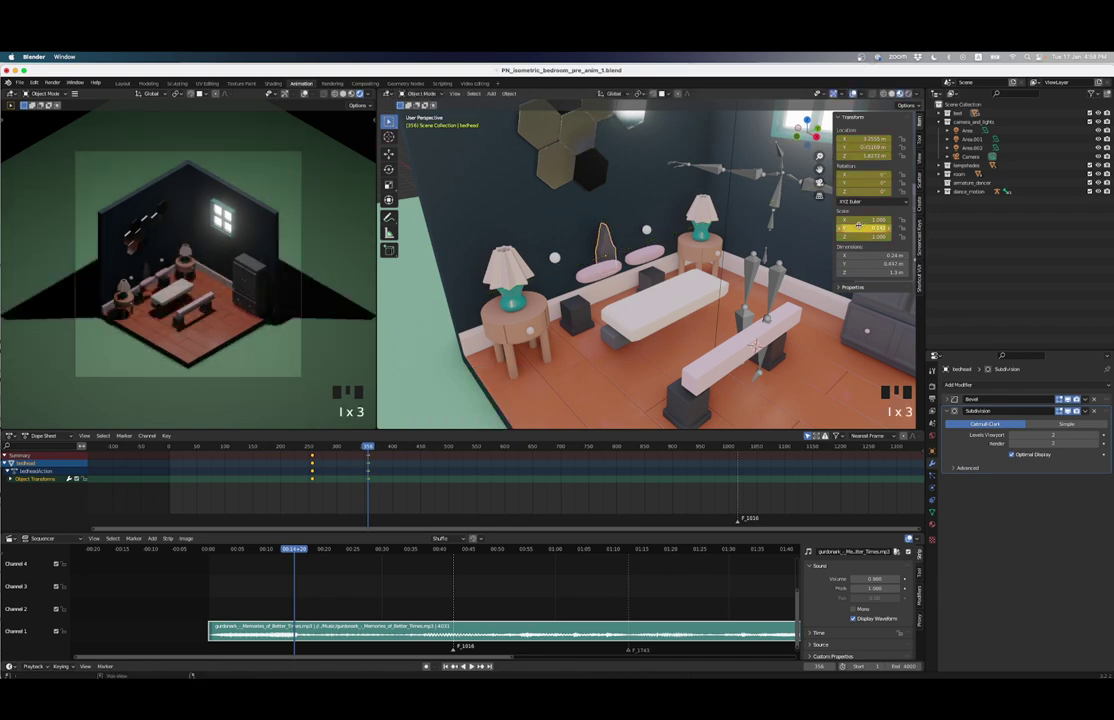
Step: At the mattress's frame 421 keyframe, raise the bedhead about 1.73 m along Z and keyframe its location, rotation and scale
middle_drag(870, 230, 622, 264)
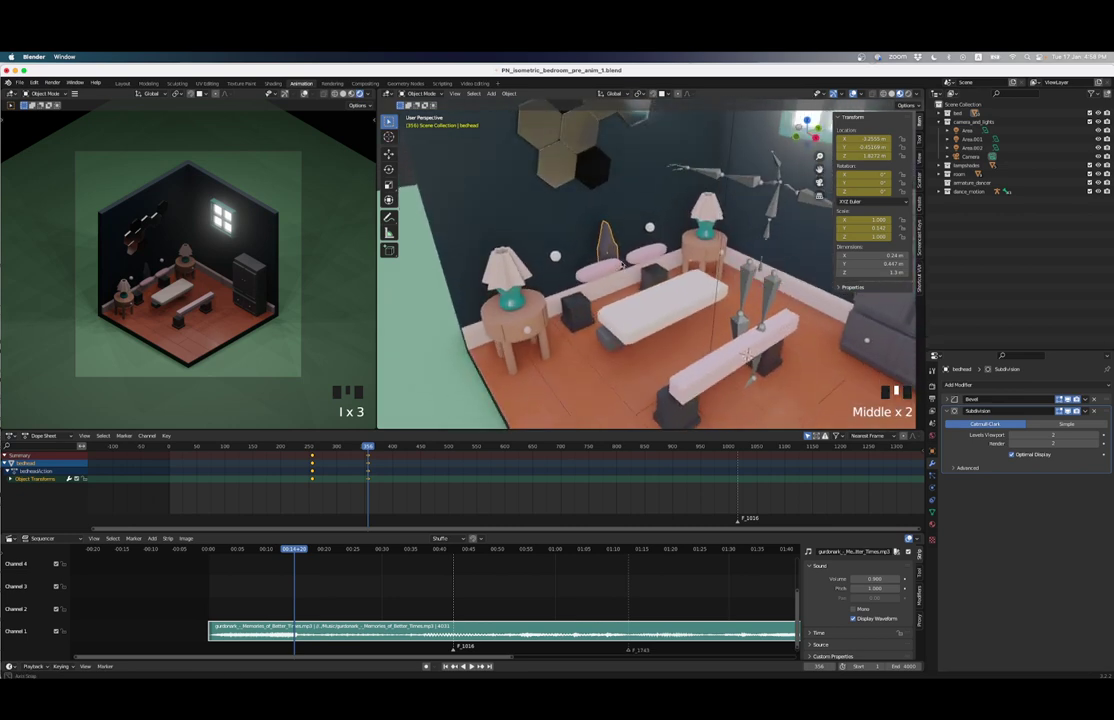
click(648, 303)
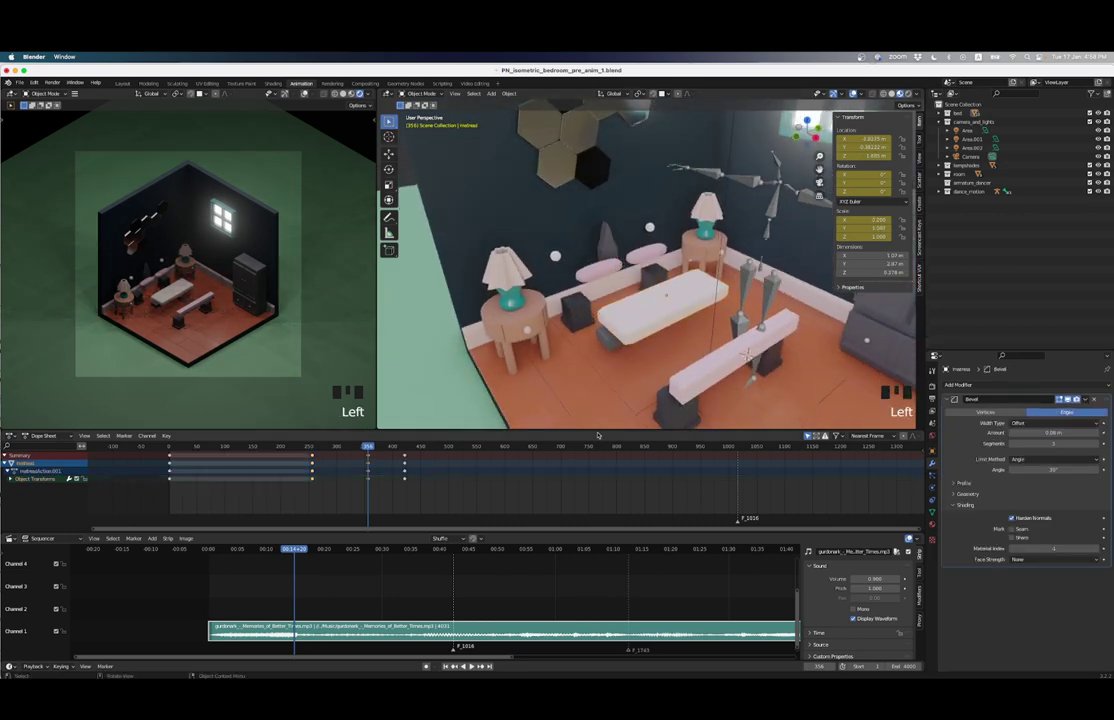
key(Up)
click(606, 255)
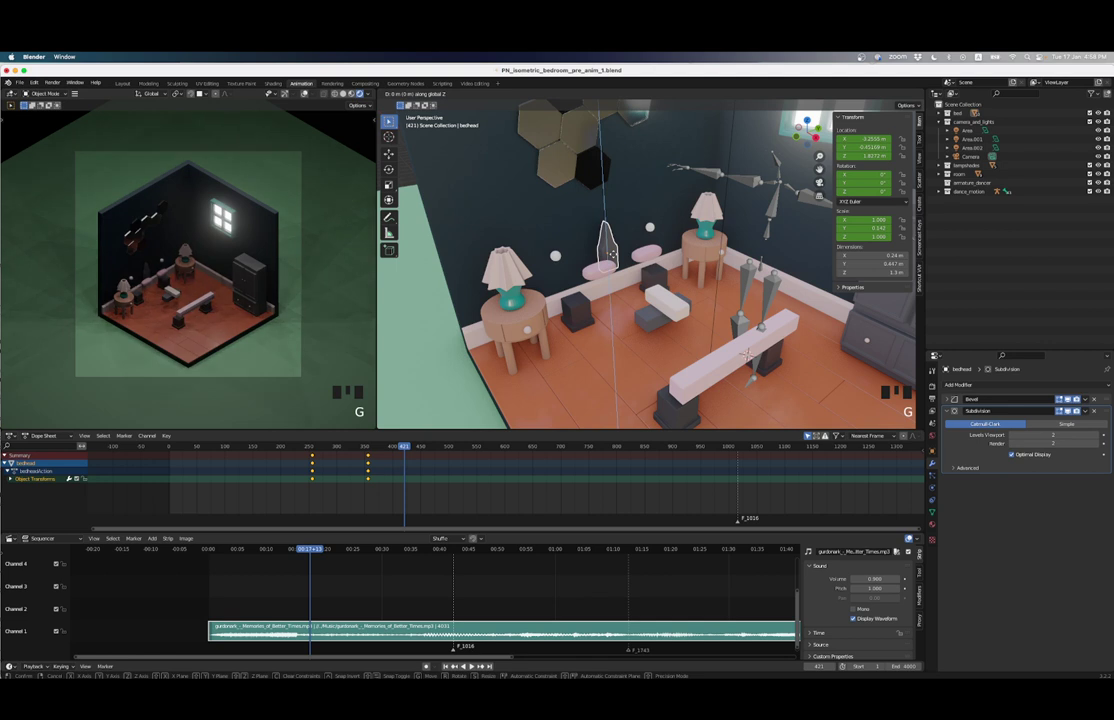
key(g)
key(z)
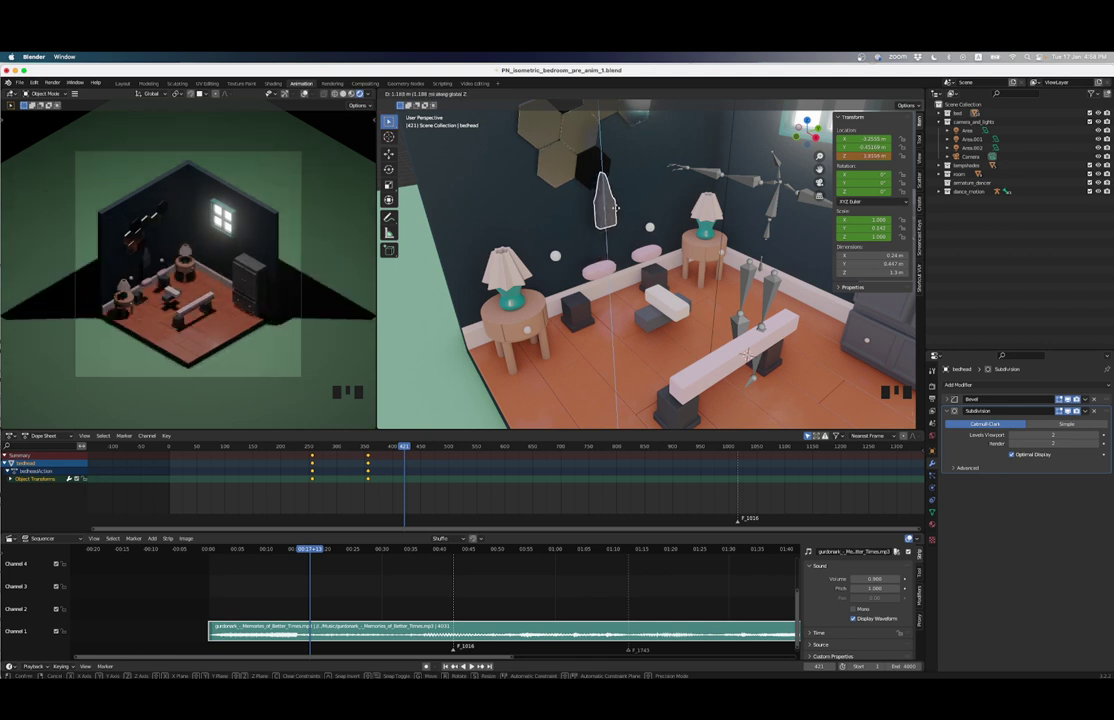
click(615, 192)
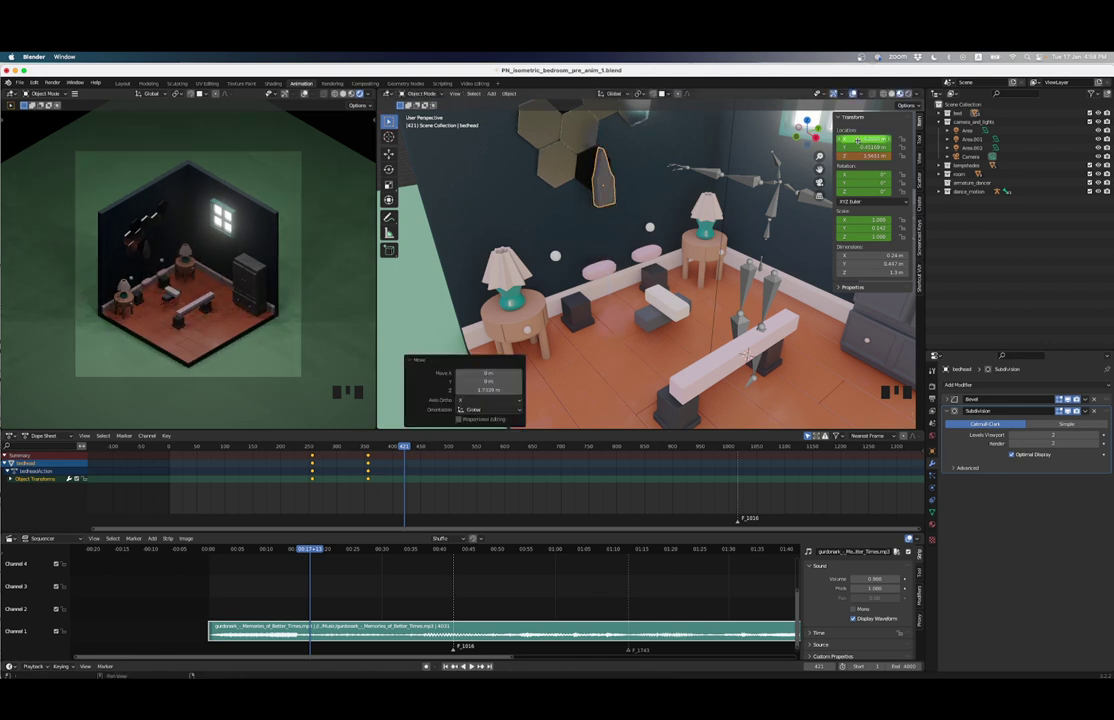
key(i)
key(i)
key(i)
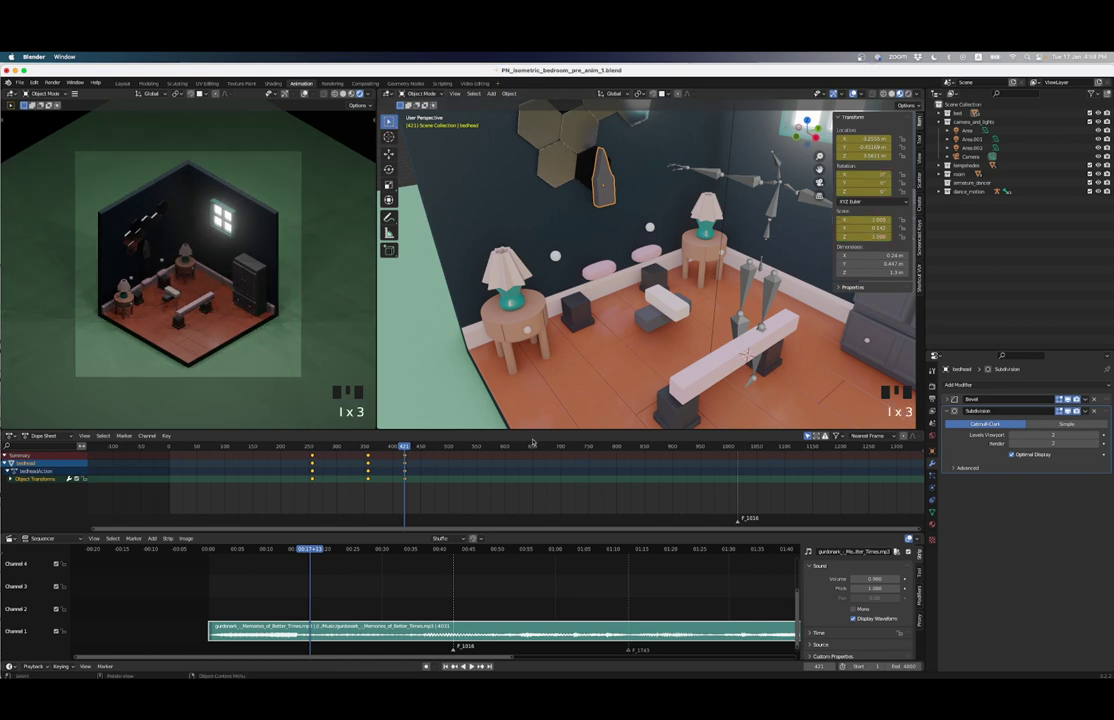
Step: Return to the bedhead's frame 256 keyframe and scrub forward to check its shrinking animation
key(Down)
key(Down)
key(Down)
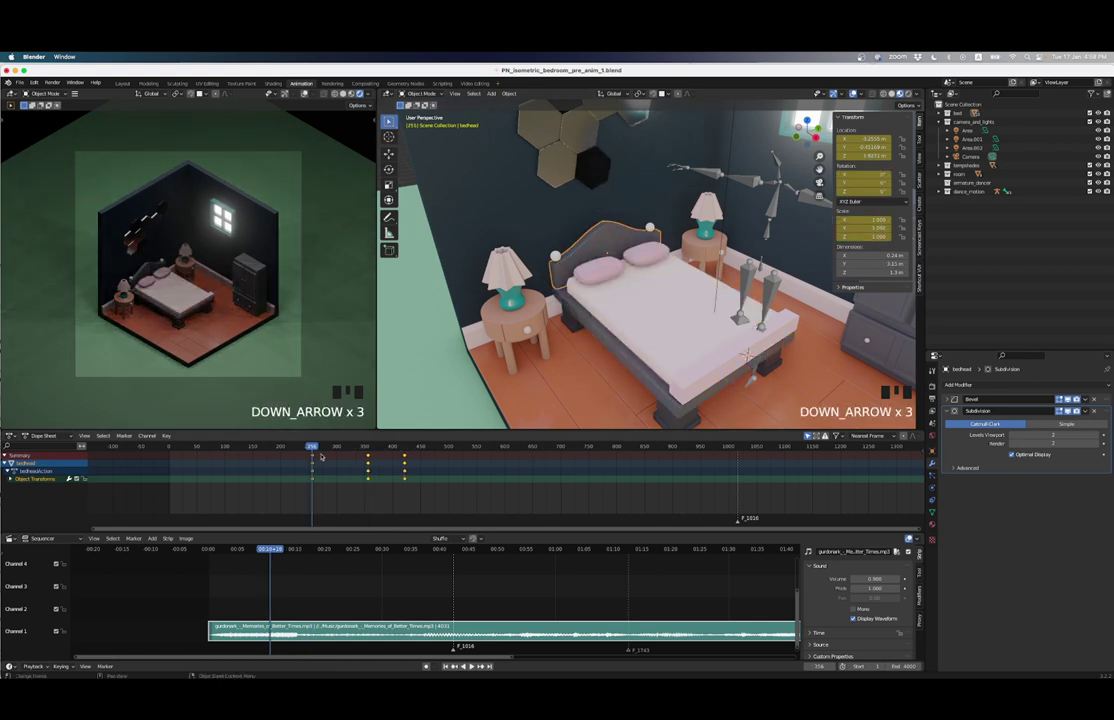
drag(313, 452, 357, 455)
Step: Return to the mattress's frame 256 keyframe and apply the Mirror modifier of bed_legs
click(665, 409)
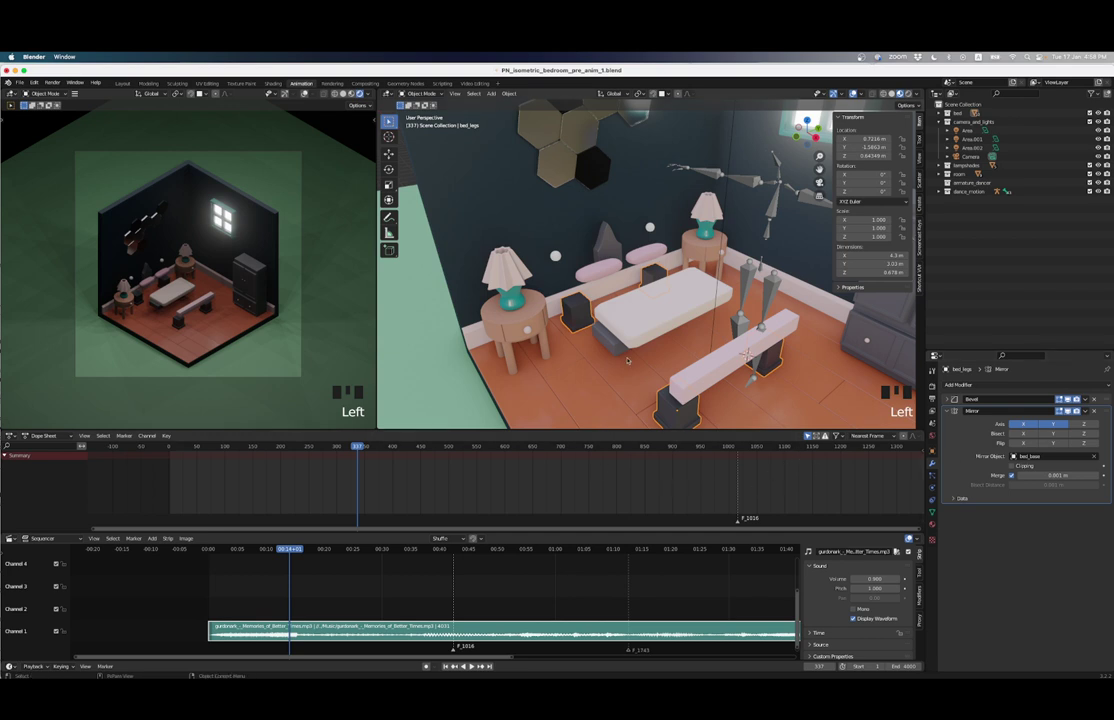
double_click(650, 300)
key(Down)
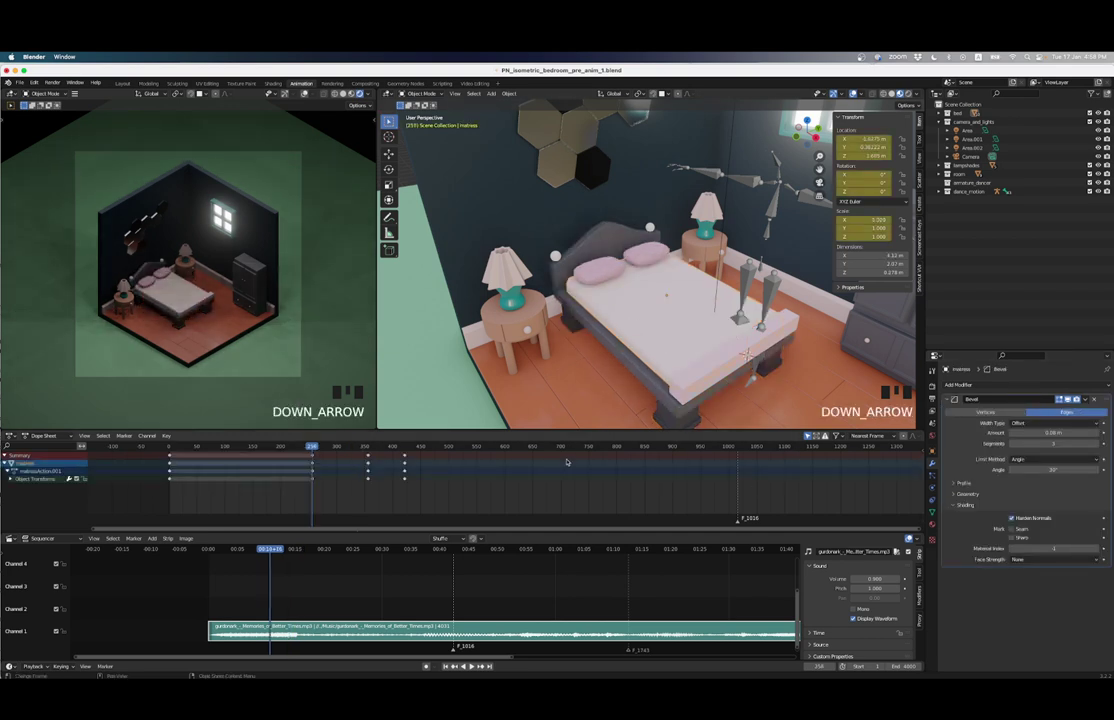
click(666, 420)
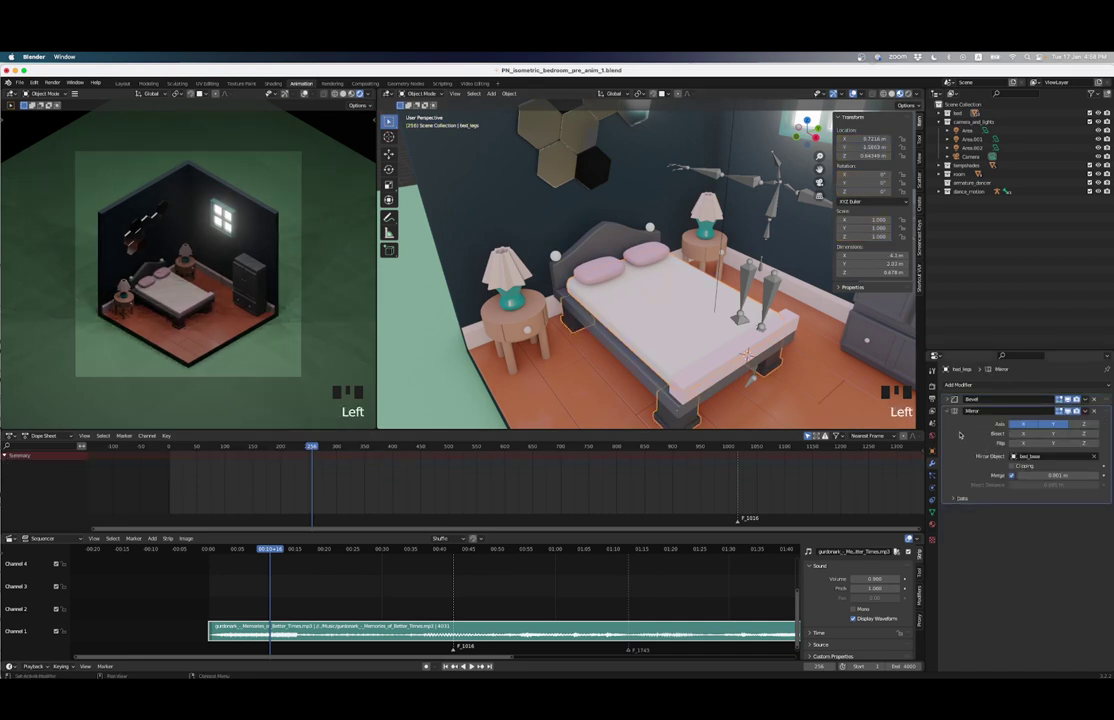
key(ctrl+a)
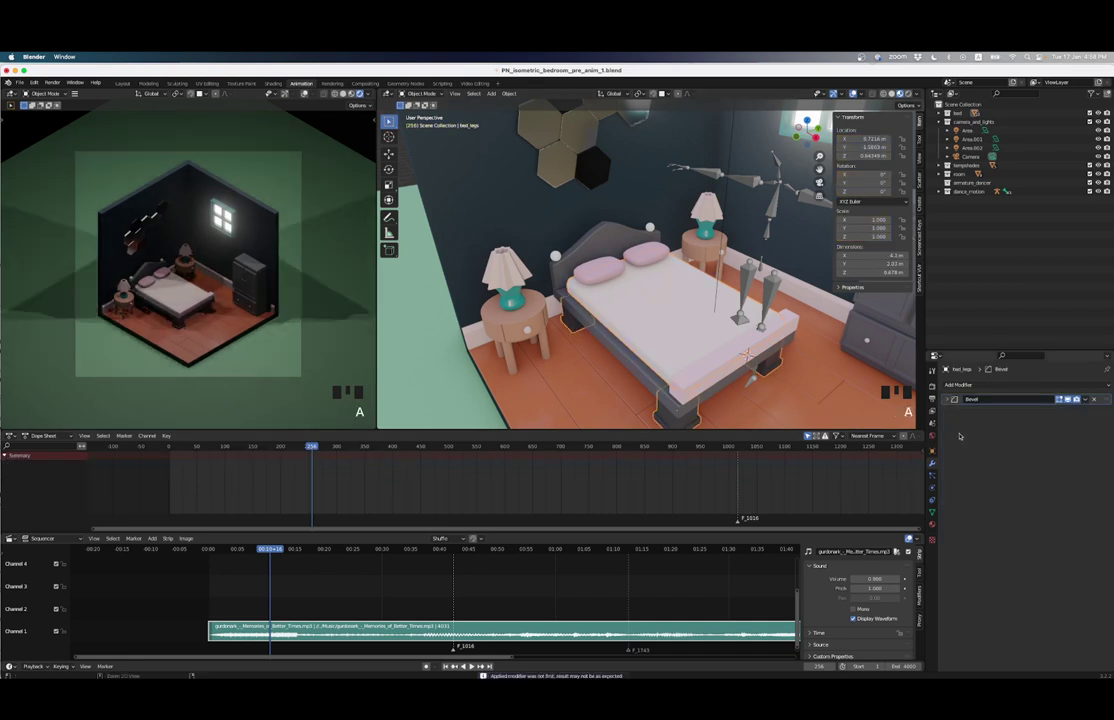
Step: In Edit Mode with wireframe shading, separate the two foot-end legs of bed_legs into their own object
scroll(621, 340, down, 3)
middle_drag(621, 340, 662, 340)
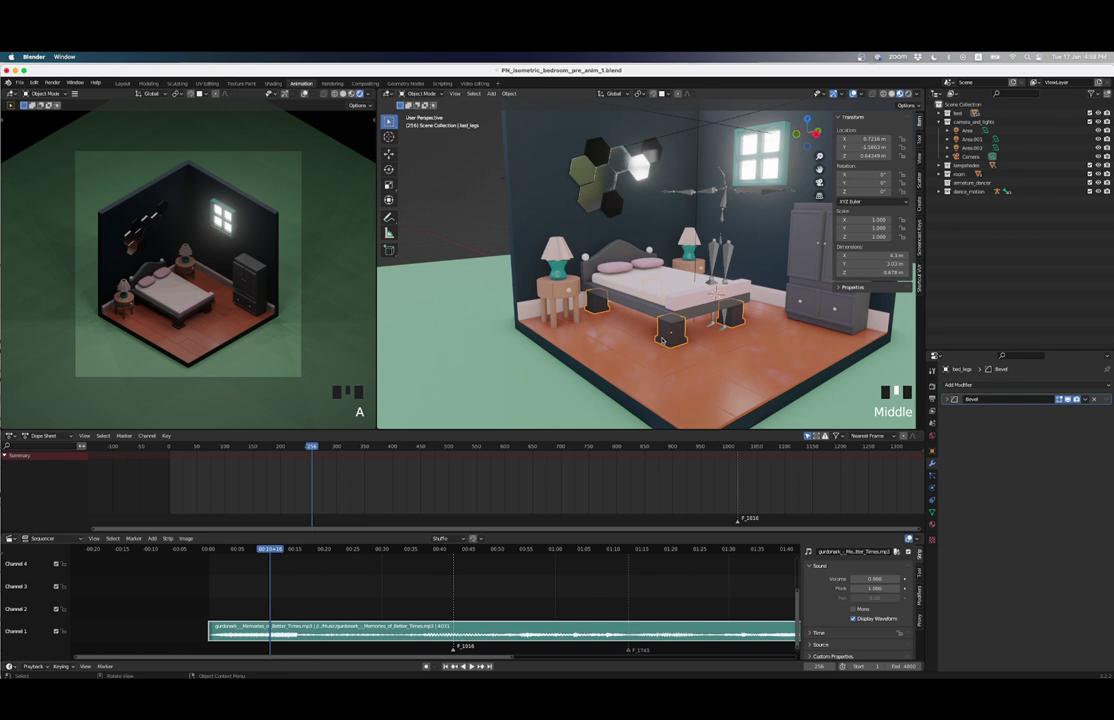
scroll(662, 340, up, 2)
mouse_move(662, 340)
shift+middle_down()
mouse_move(637, 330)
mouse_move(670, 327)
shift+middle_up()
scroll(749, 290, up, 2)
key(Tab)
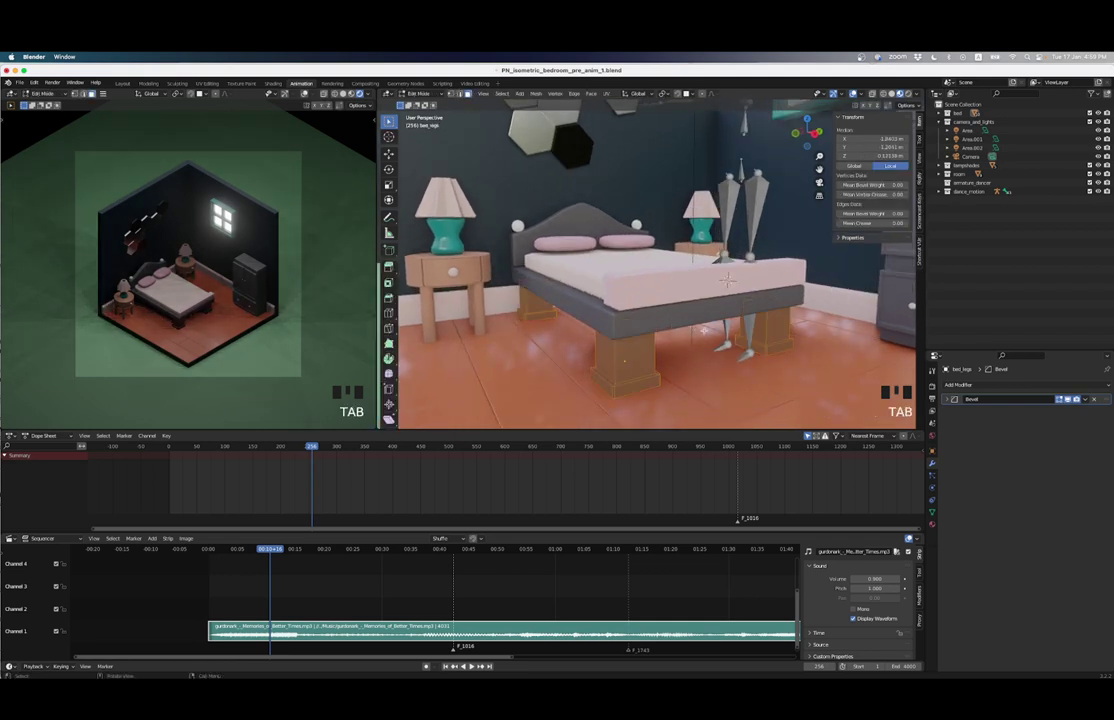
key(z)
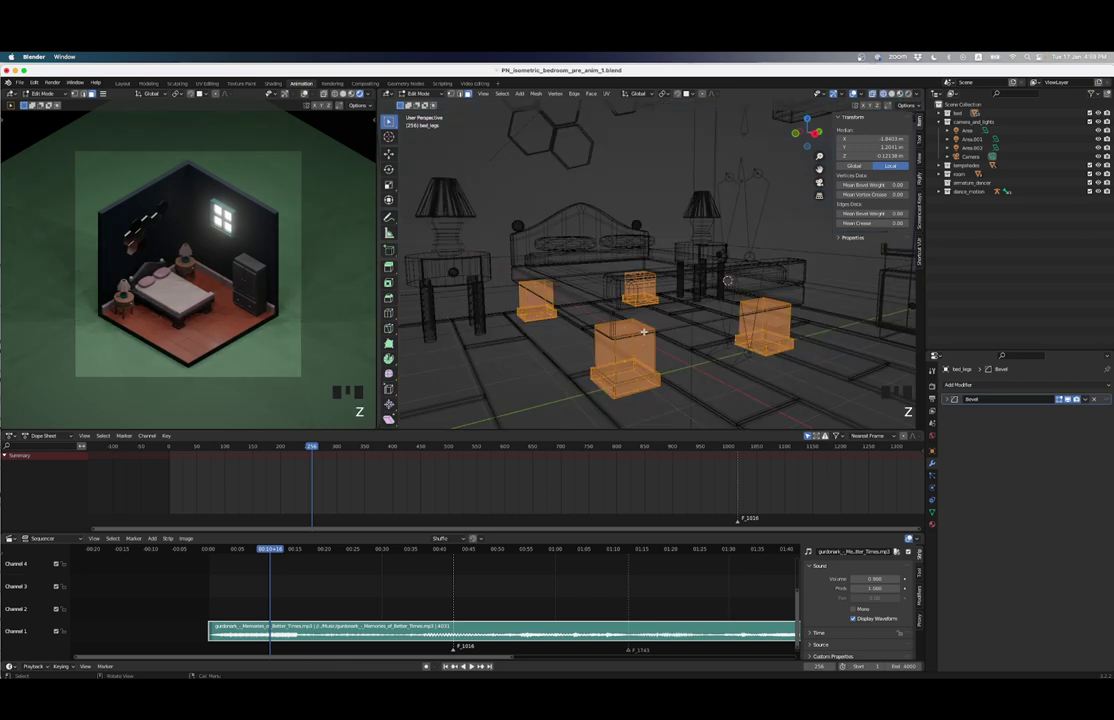
middle_drag(646, 333, 500, 344)
drag(416, 283, 657, 379)
right_click(657, 374)
mouse_move(703, 372)
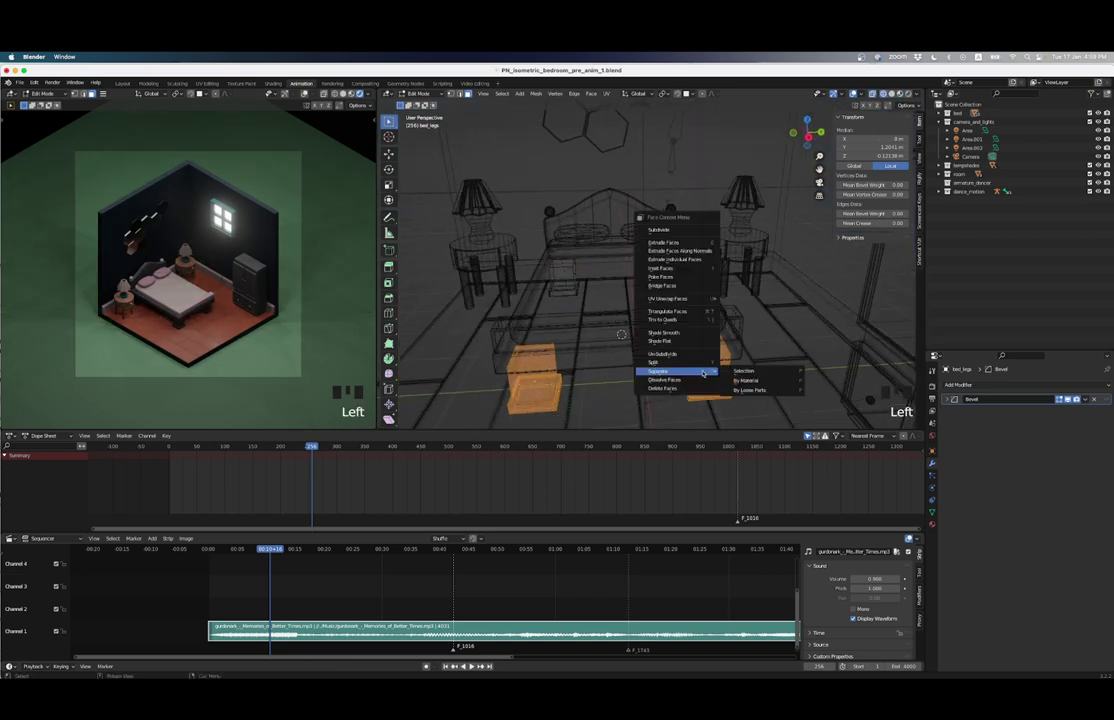
click(745, 372)
key(Tab)
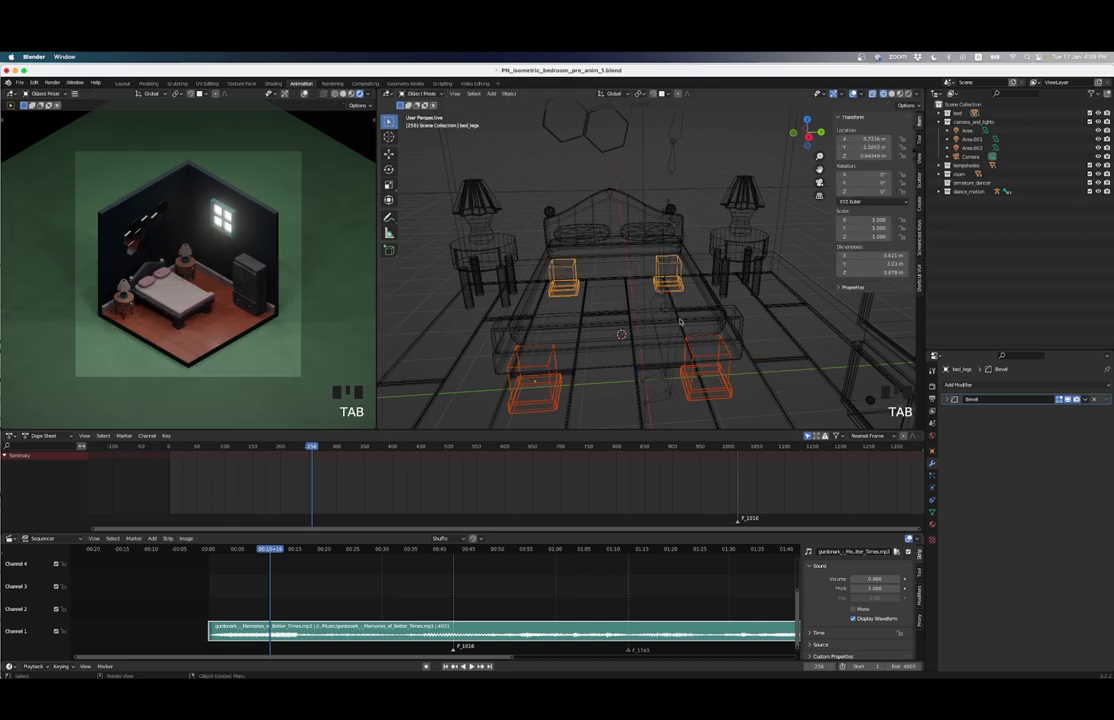
Step: Set the origin of both the headboard-end and the foot-end leg pairs to their geometry
click(683, 284)
click(555, 285)
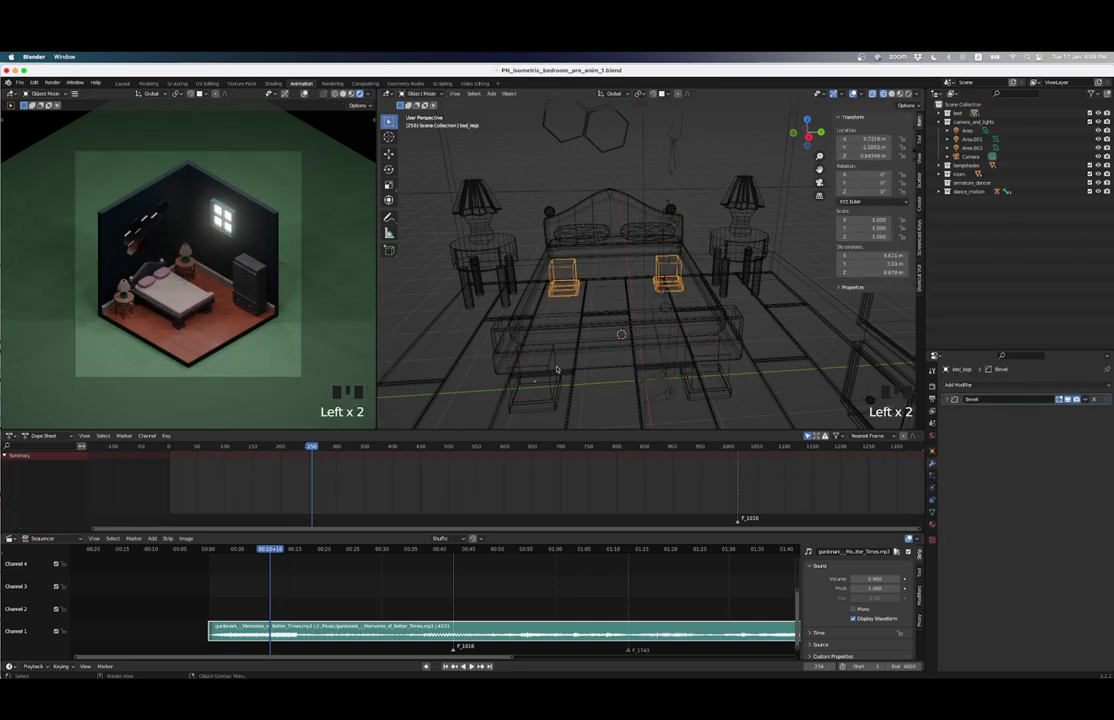
middle_drag(551, 390, 535, 392)
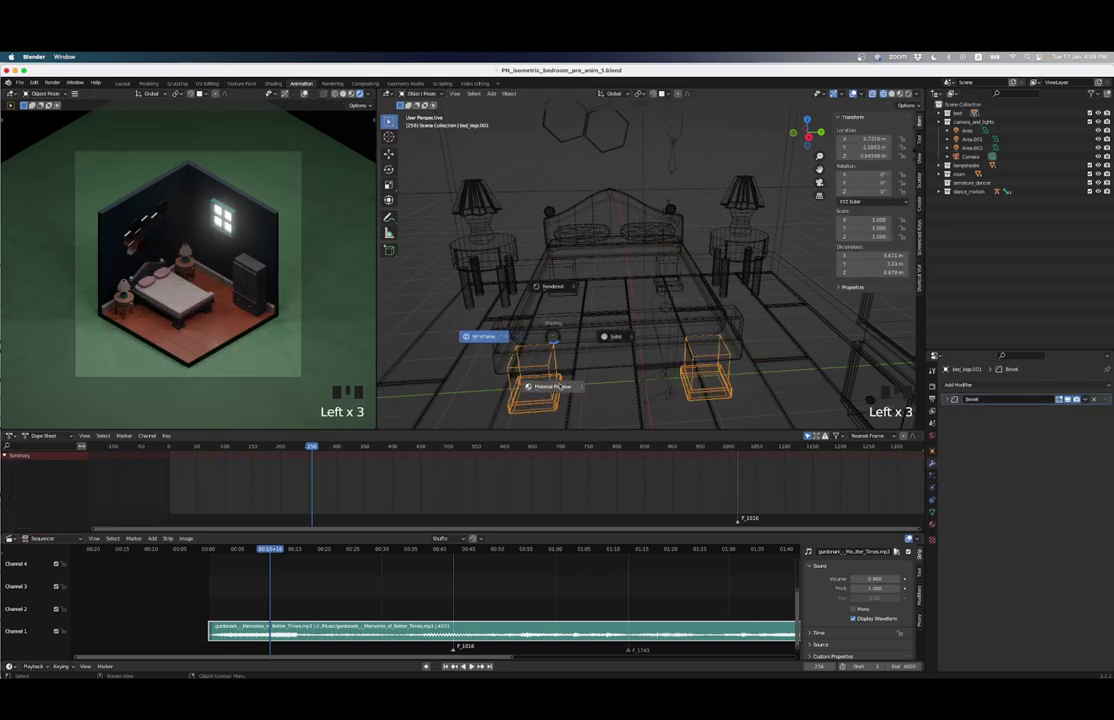
key(z)
middle_drag(583, 358, 535, 313)
right_click(535, 313)
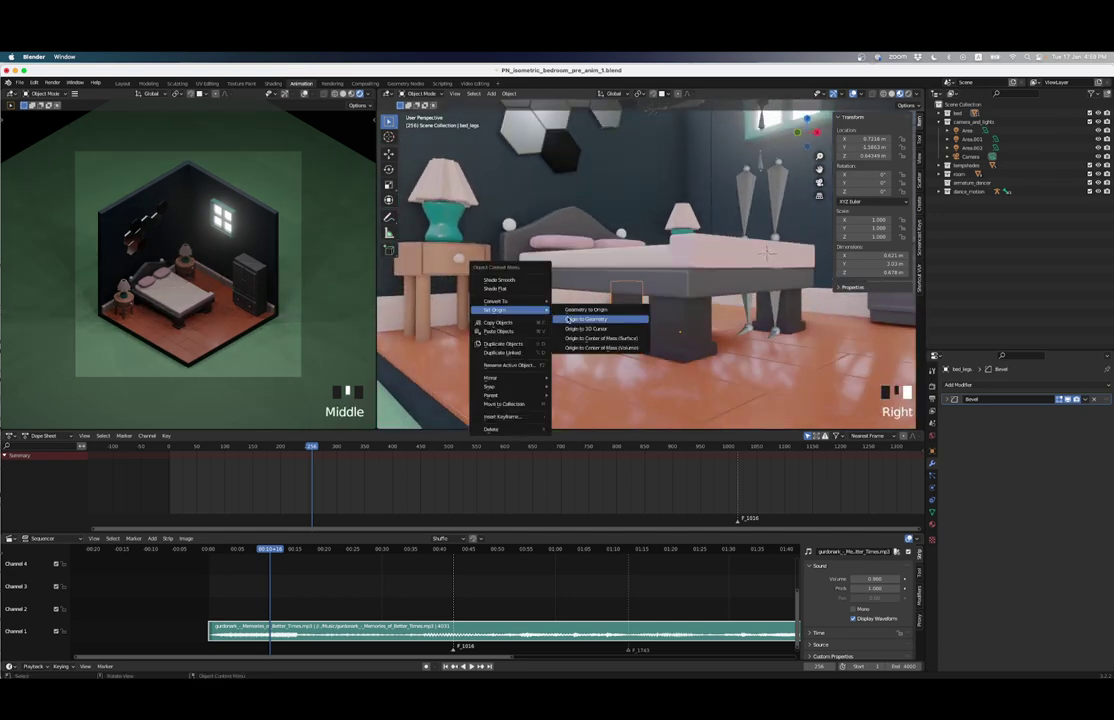
click(576, 320)
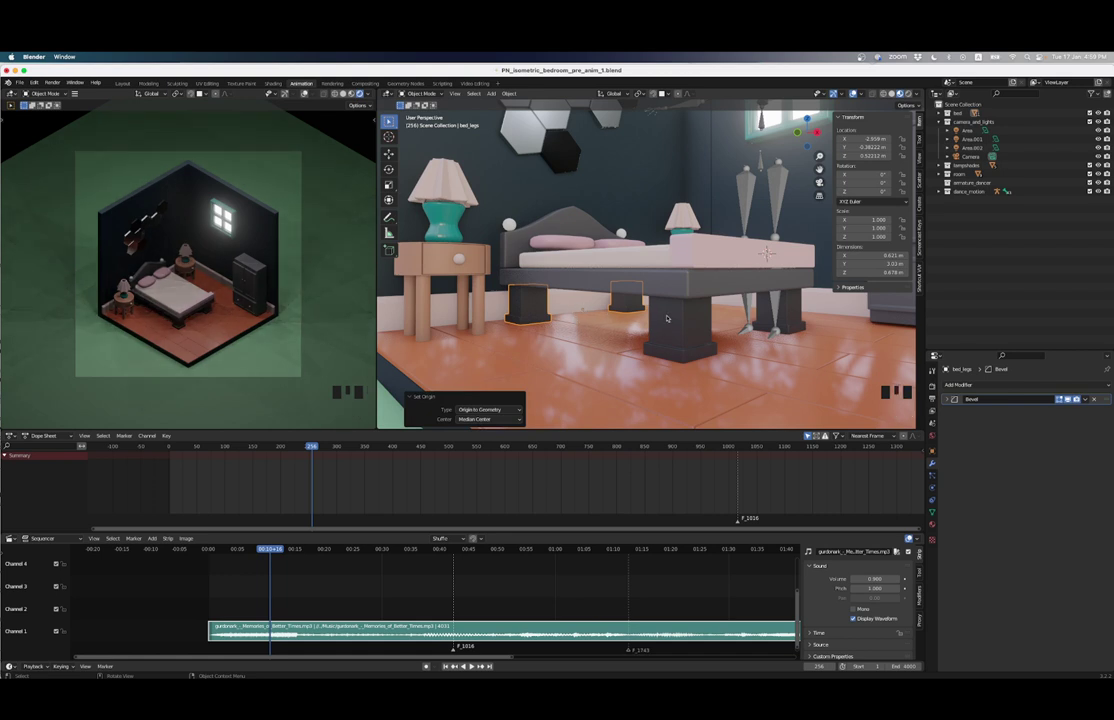
click(667, 318)
right_click(667, 318)
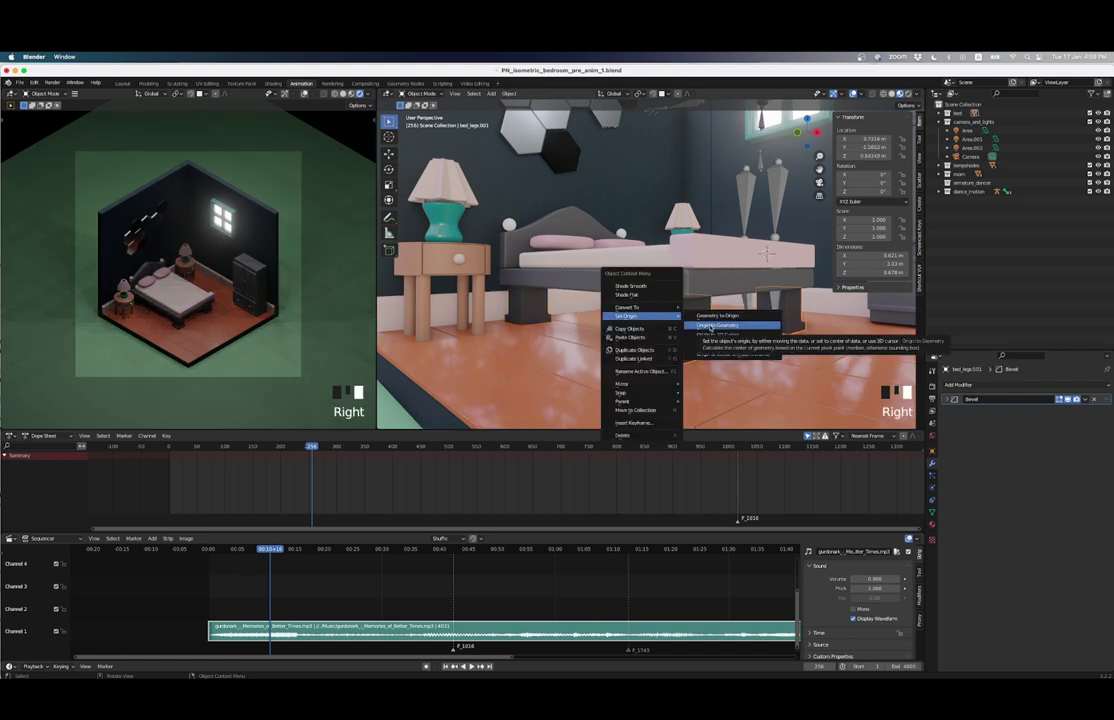
click(711, 325)
Step: Keyframe the location, rotation and scale of bed_legs and bed_legs.001 at frame 256
click(685, 328)
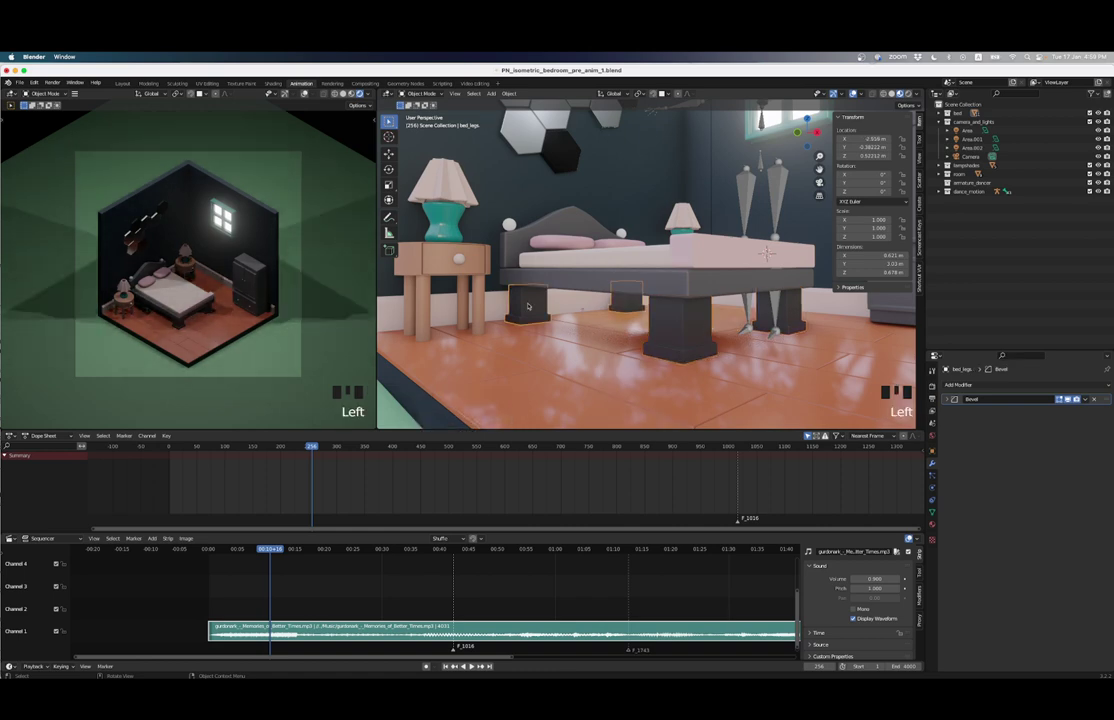
click(685, 328)
middle_drag(685, 328, 620, 335)
click(548, 327)
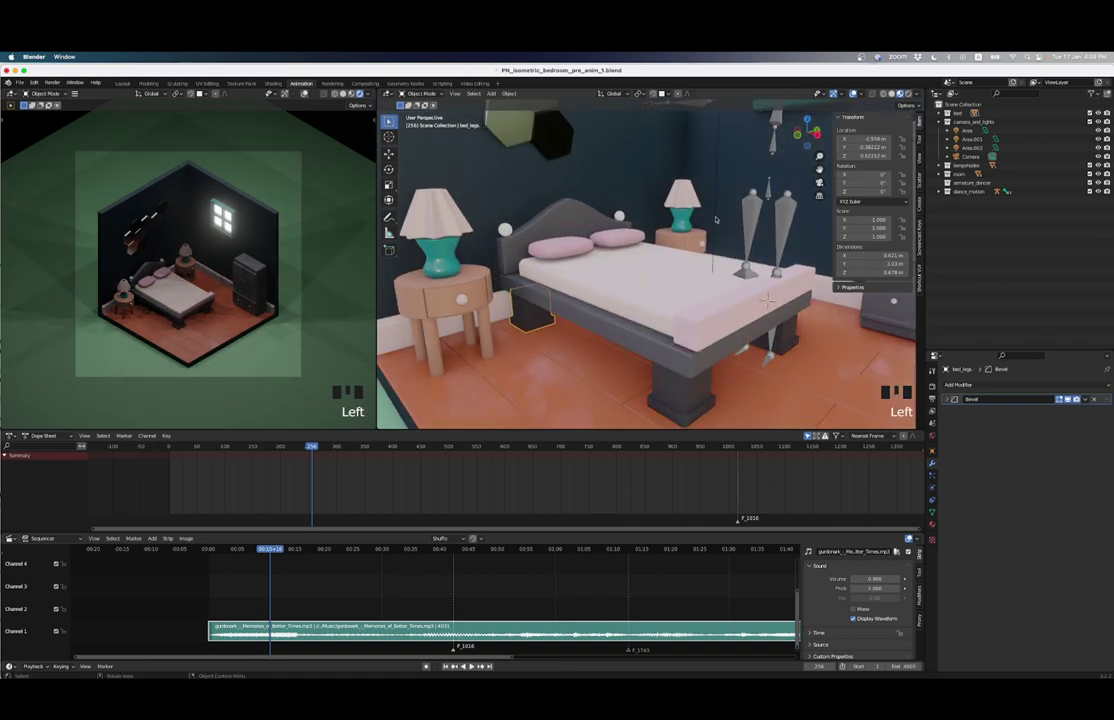
key(i)
key(i)
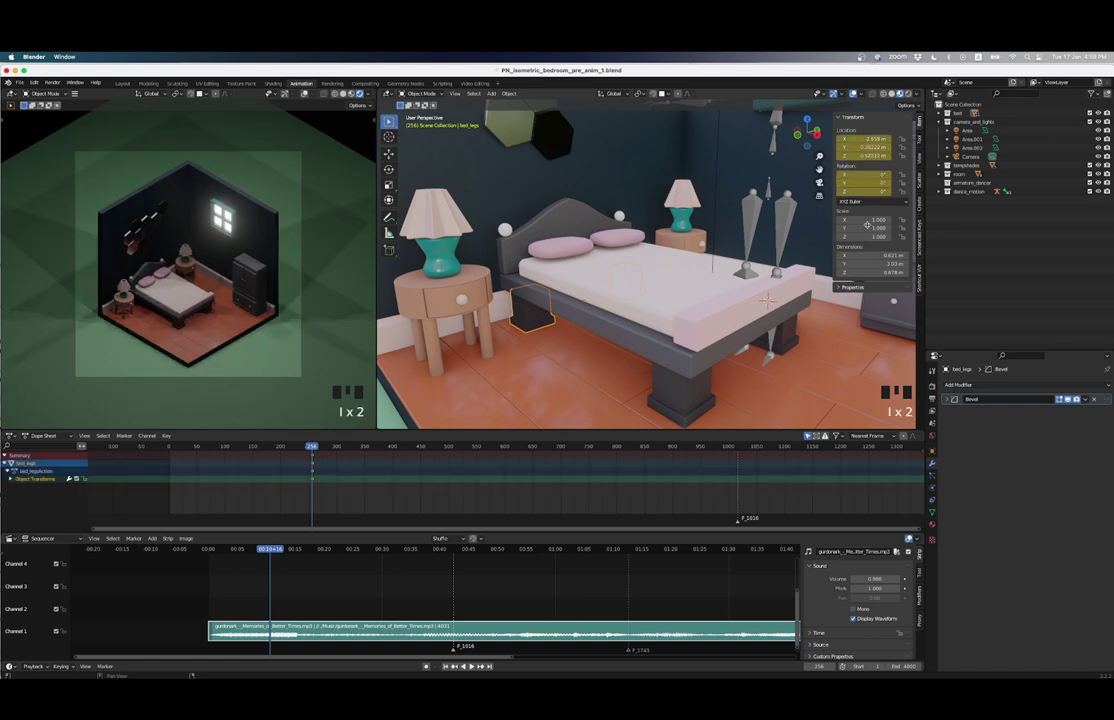
key(i)
click(679, 390)
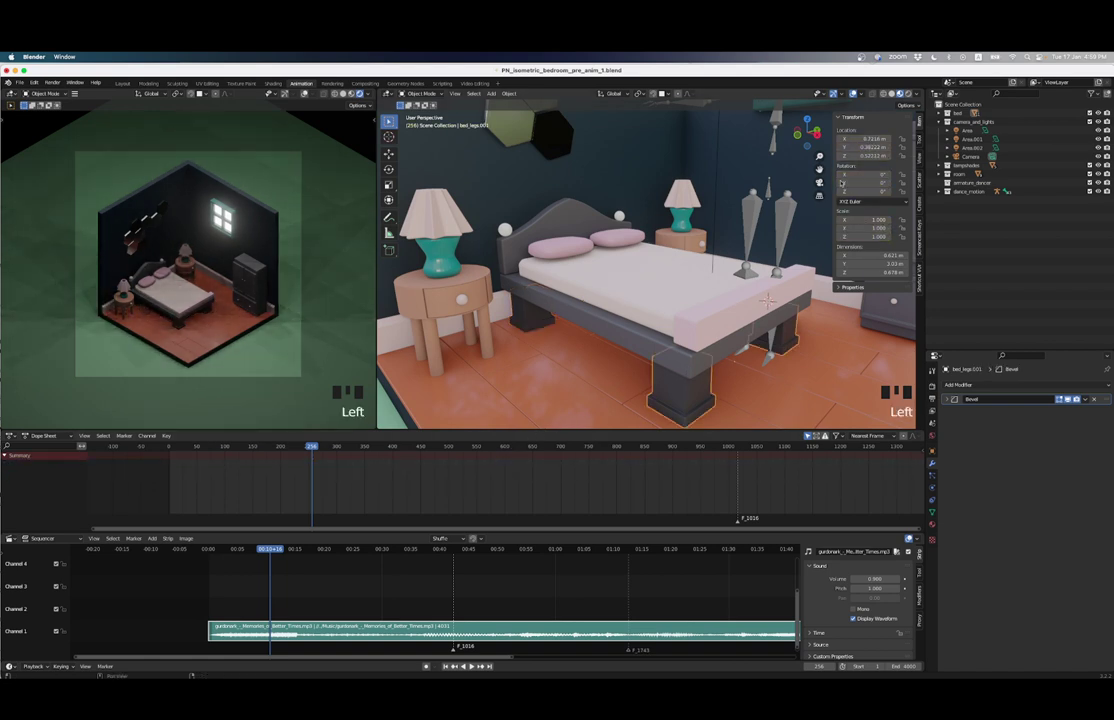
key(i)
key(i)
key(i)
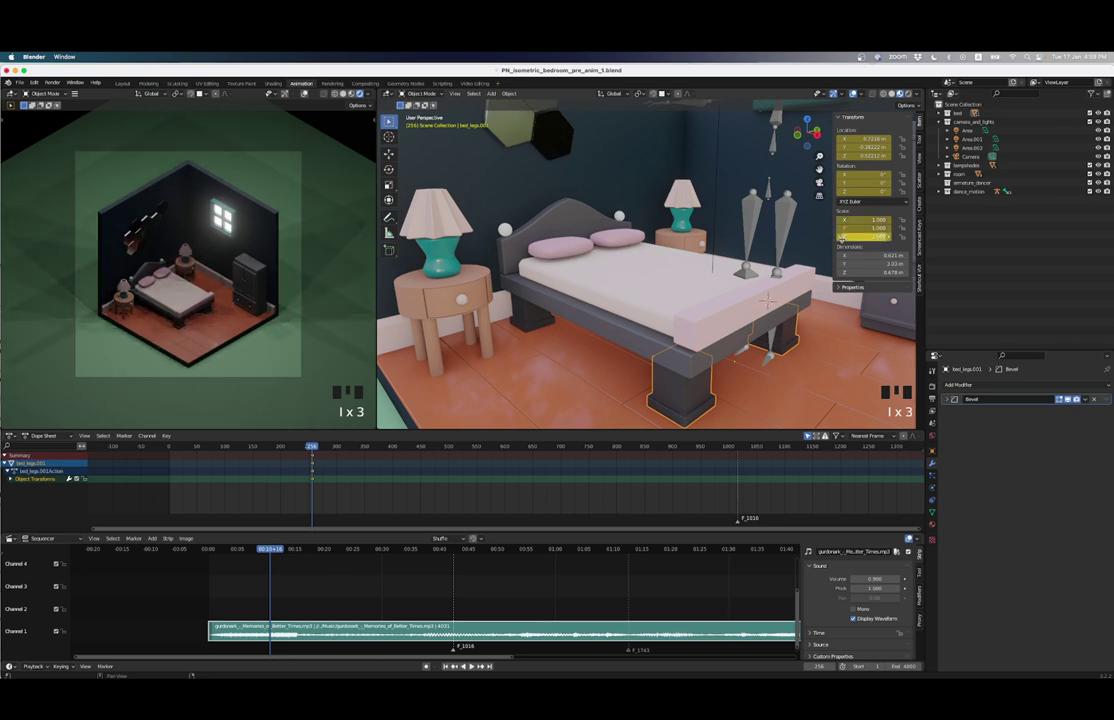
Step: At the mattress's frame 356 keyframe, scale bed_legs to 0.06 along Y and keyframe its location, rotation and scale
click(768, 300)
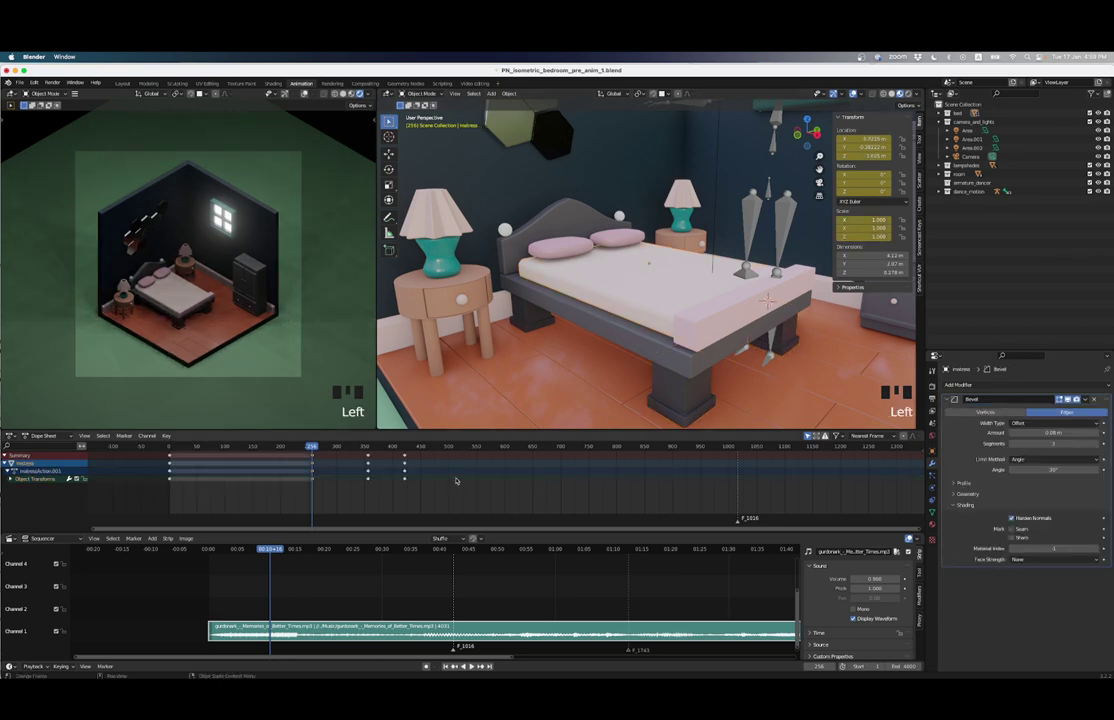
key(Up)
click(527, 308)
middle_drag(527, 308, 549, 330)
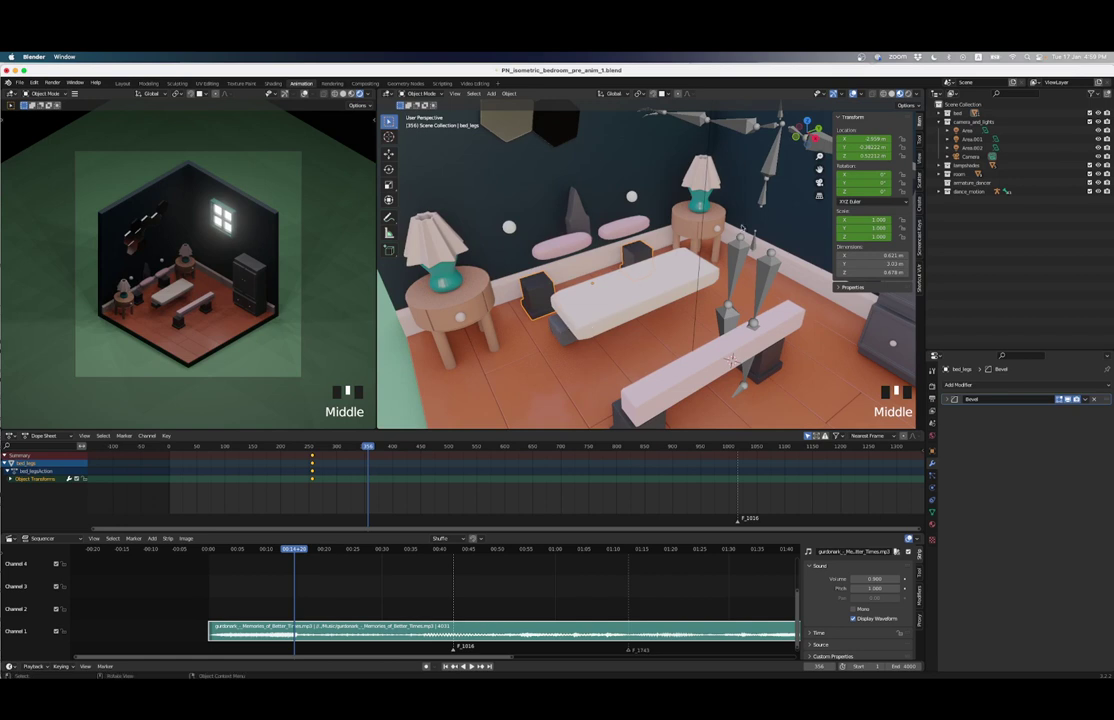
key(s)
key(y)
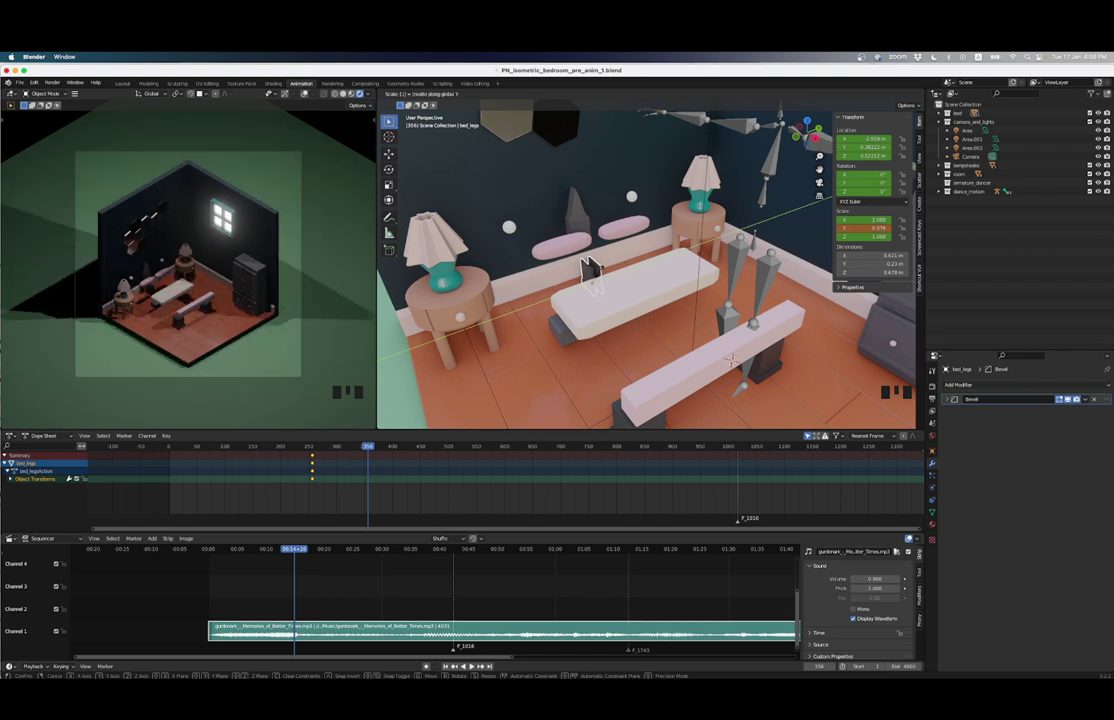
text(0.069)
key(Return)
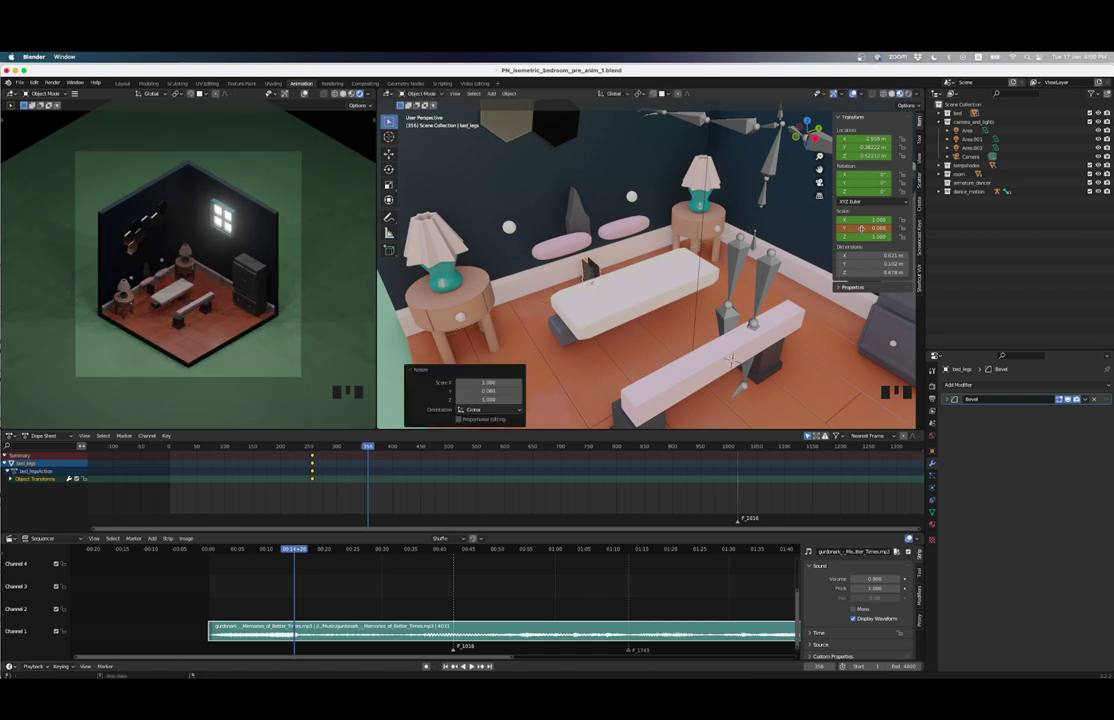
key(i)
key(i)
key(i)
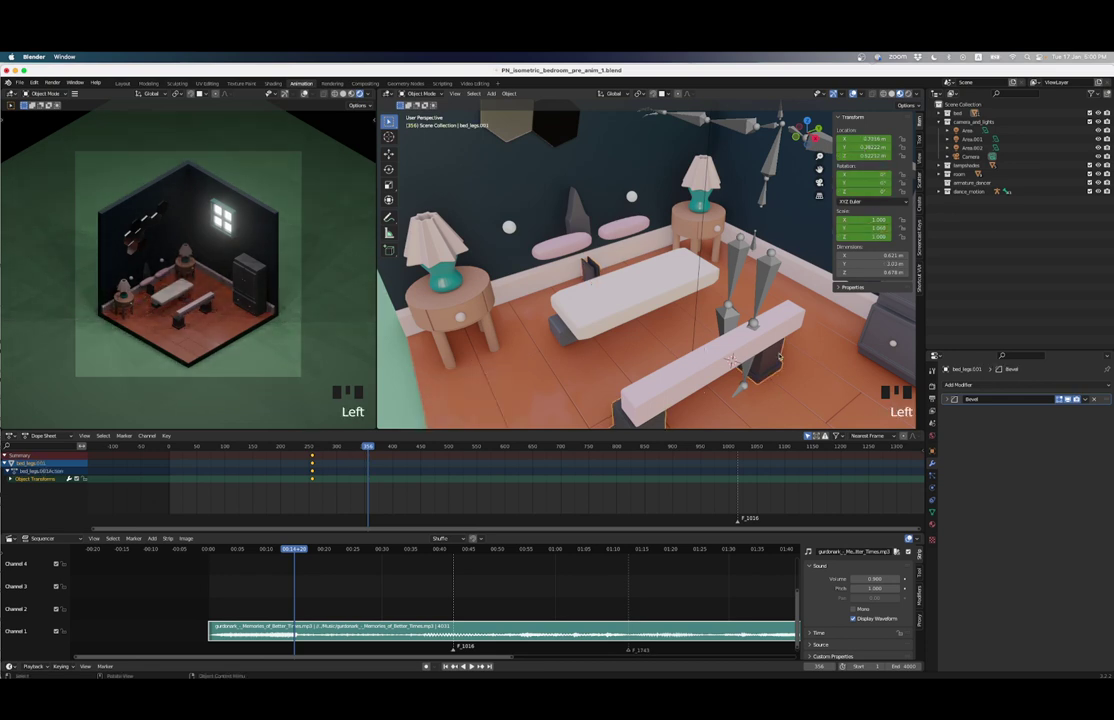
Step: Scale the foot-end legs bed_legs.001 to 0.06 along Y and keyframe their location, rotation and scale at frame 356
text(sy6)
key(Return)
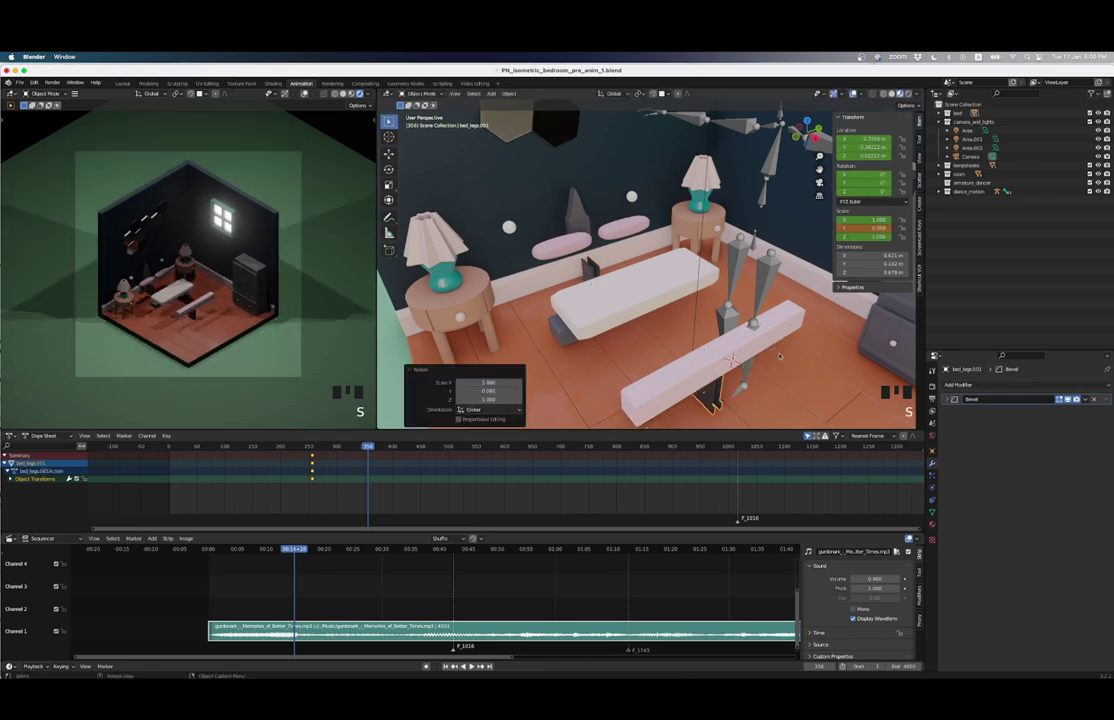
scroll(771, 262, down, 2)
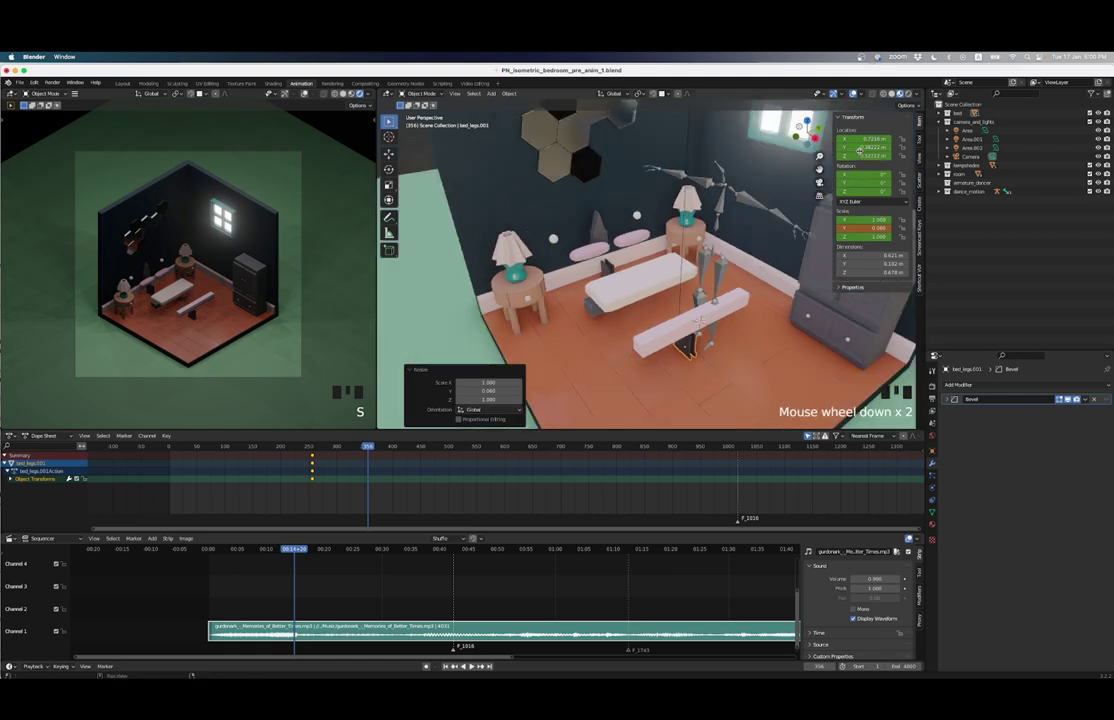
key(i)
key(i)
key(i)
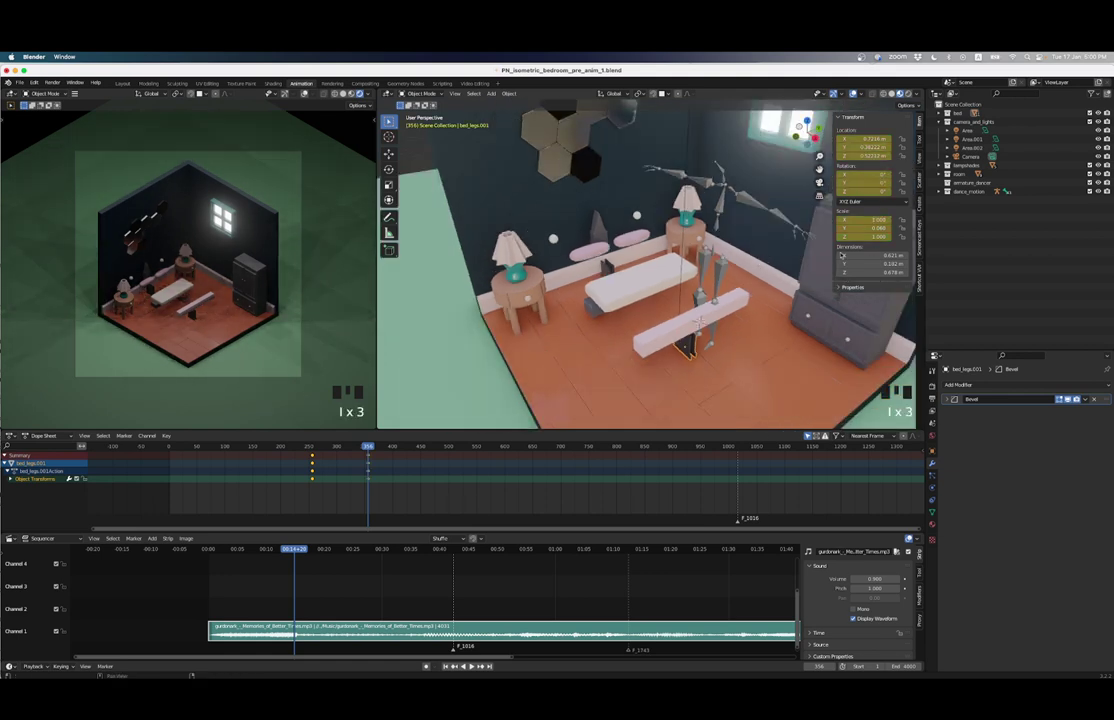
scroll(664, 348, up, 2)
Step: At the mattress's frame 421 keyframe, set the Z rotation of bed_legs to 90° and keyframe its rotation
middle_drag(672, 333, 750, 355)
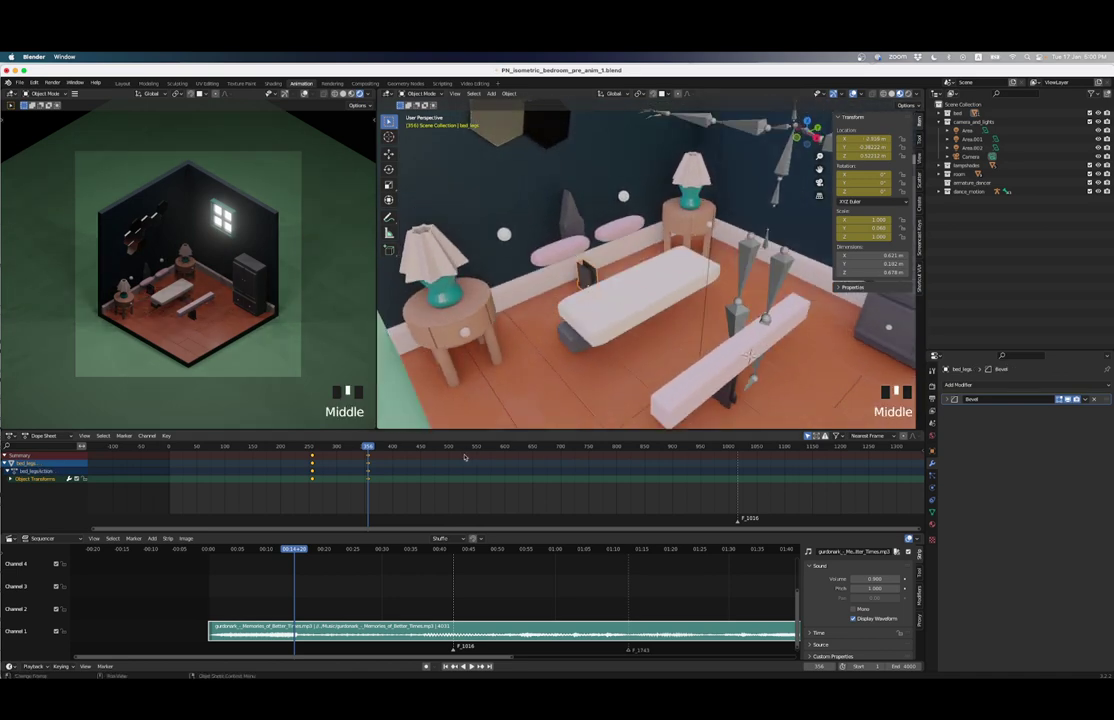
click(604, 290)
key(Up)
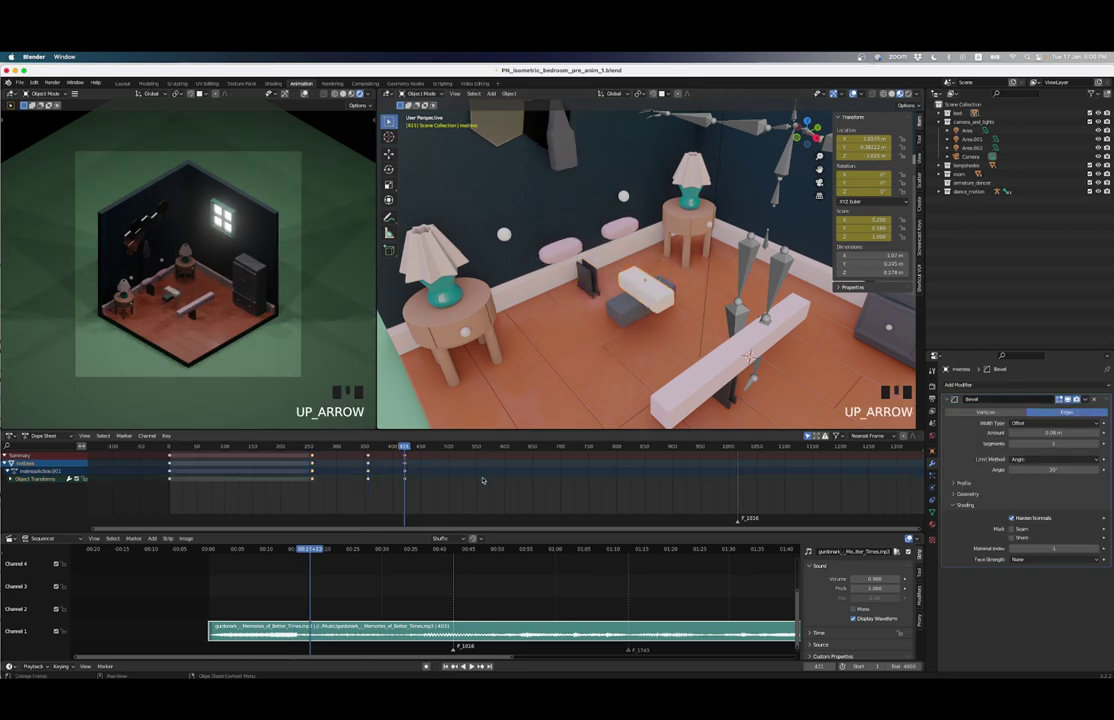
click(592, 284)
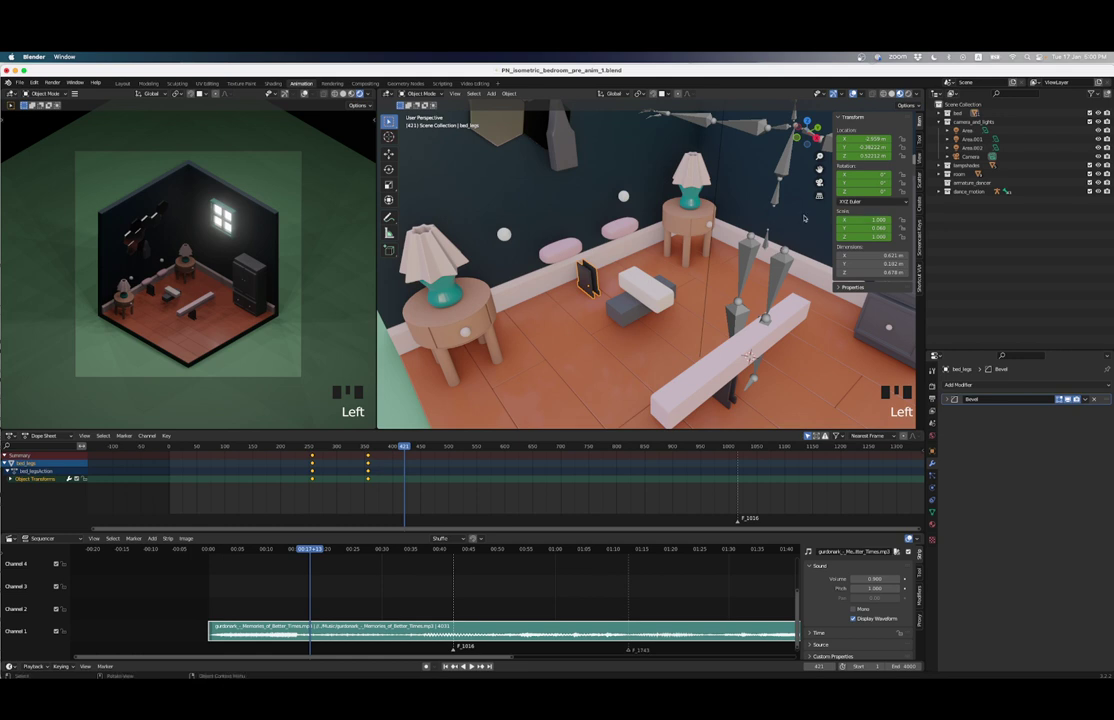
drag(860, 191, 890, 191)
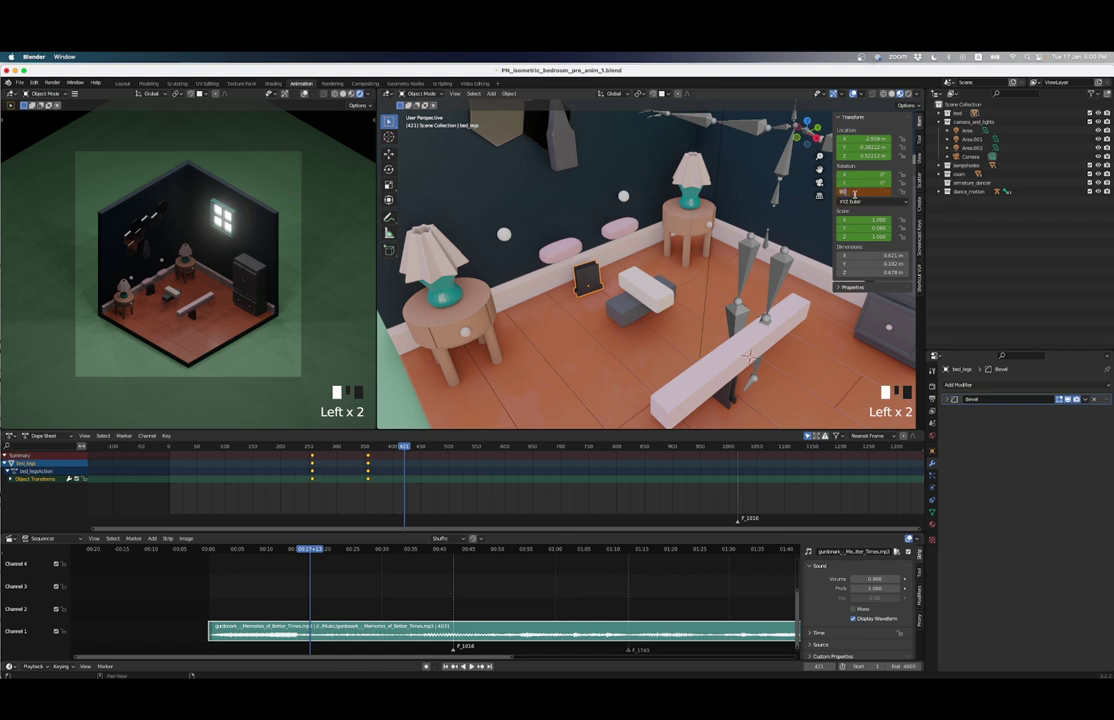
key(i)
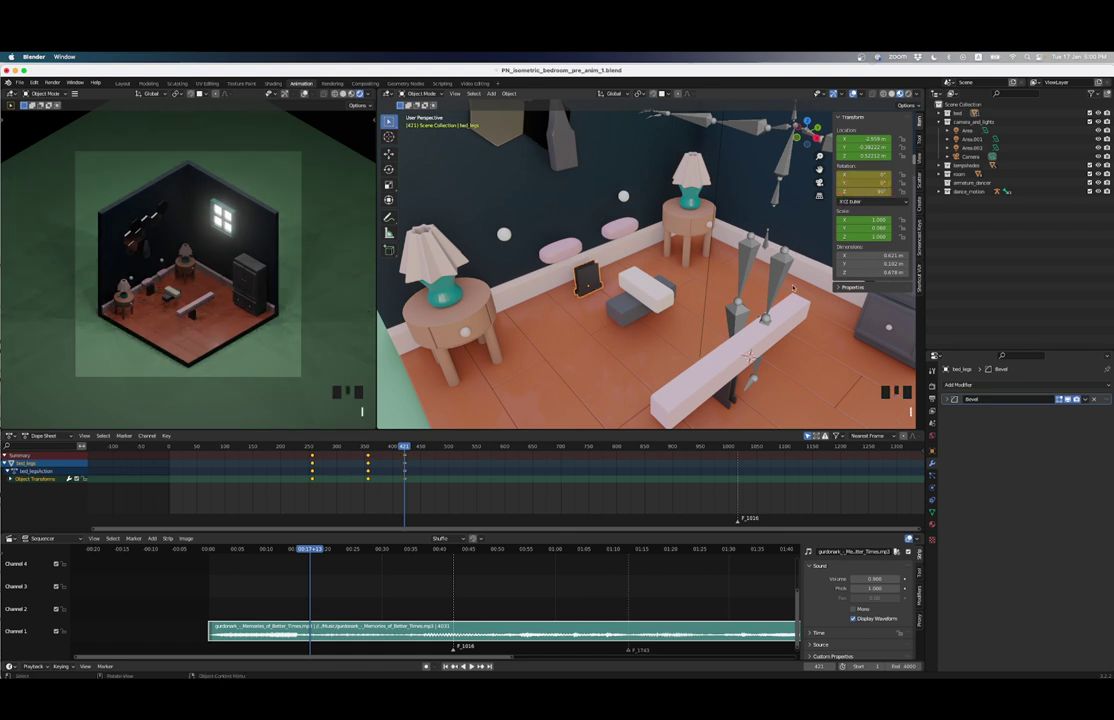
Step: Rotate bed_legs.001 by 90° around Z and keyframe its transforms at frame 421
click(730, 392)
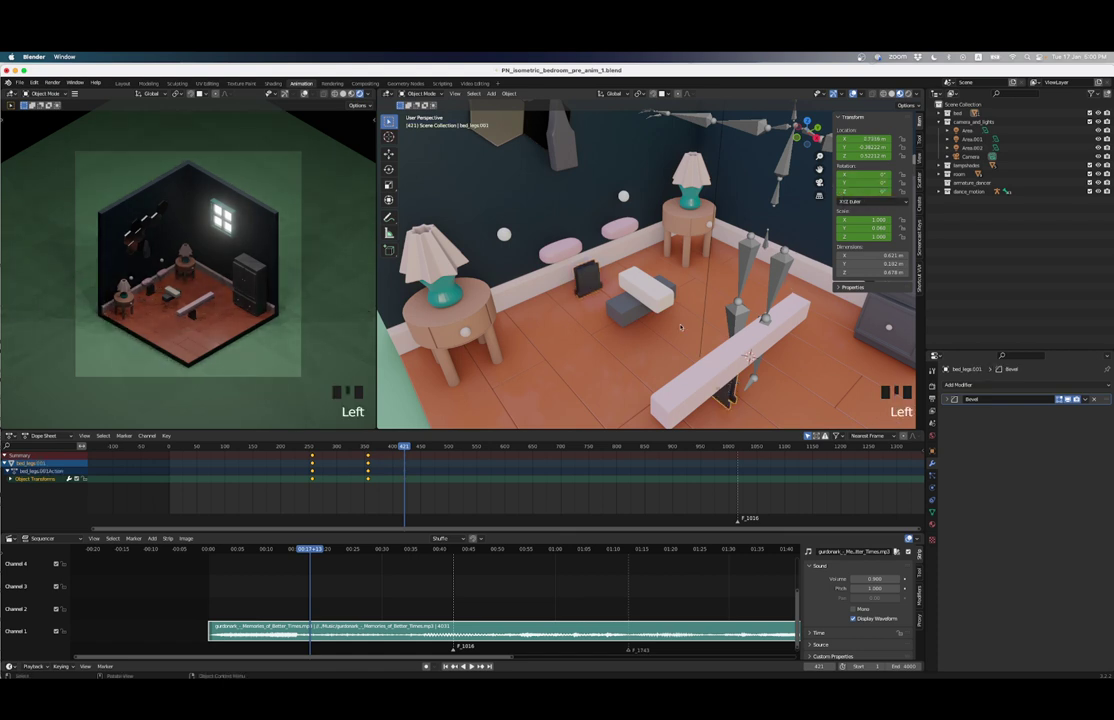
text(rz)
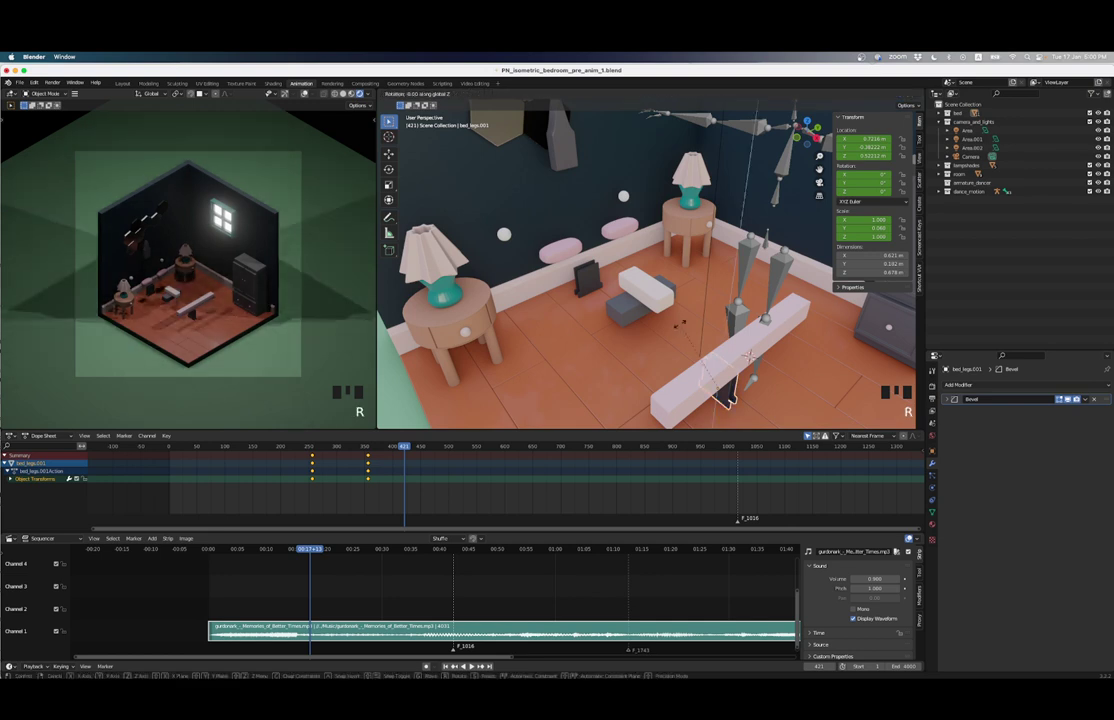
text(90)
key(Return)
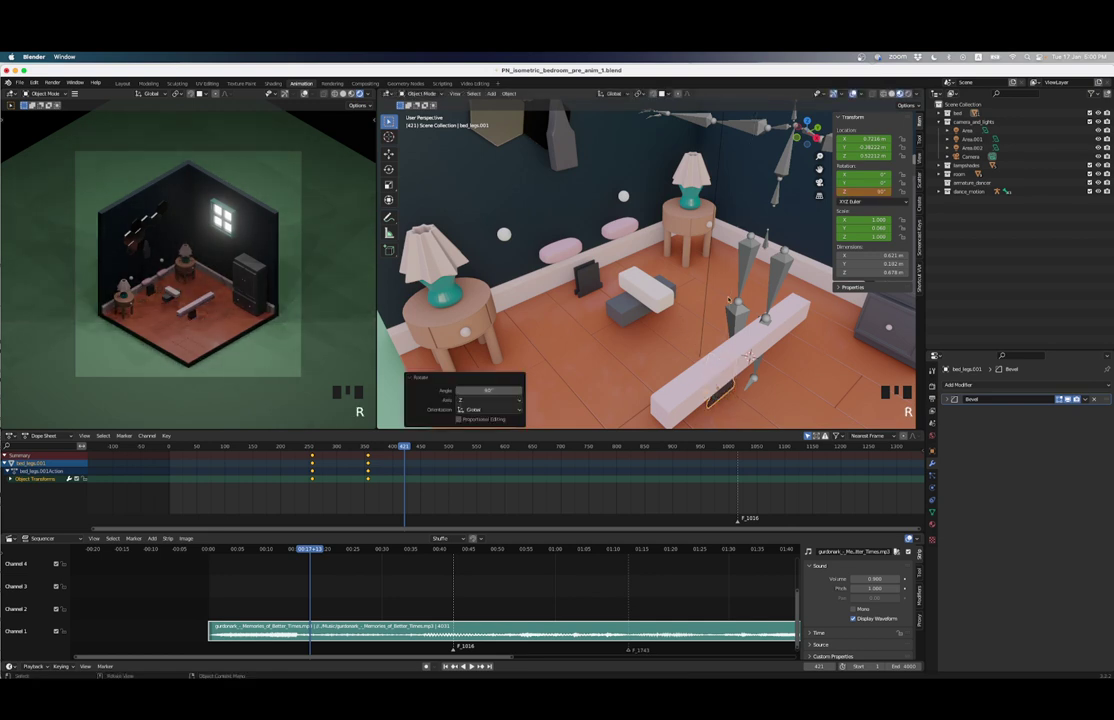
key(i)
key(i)
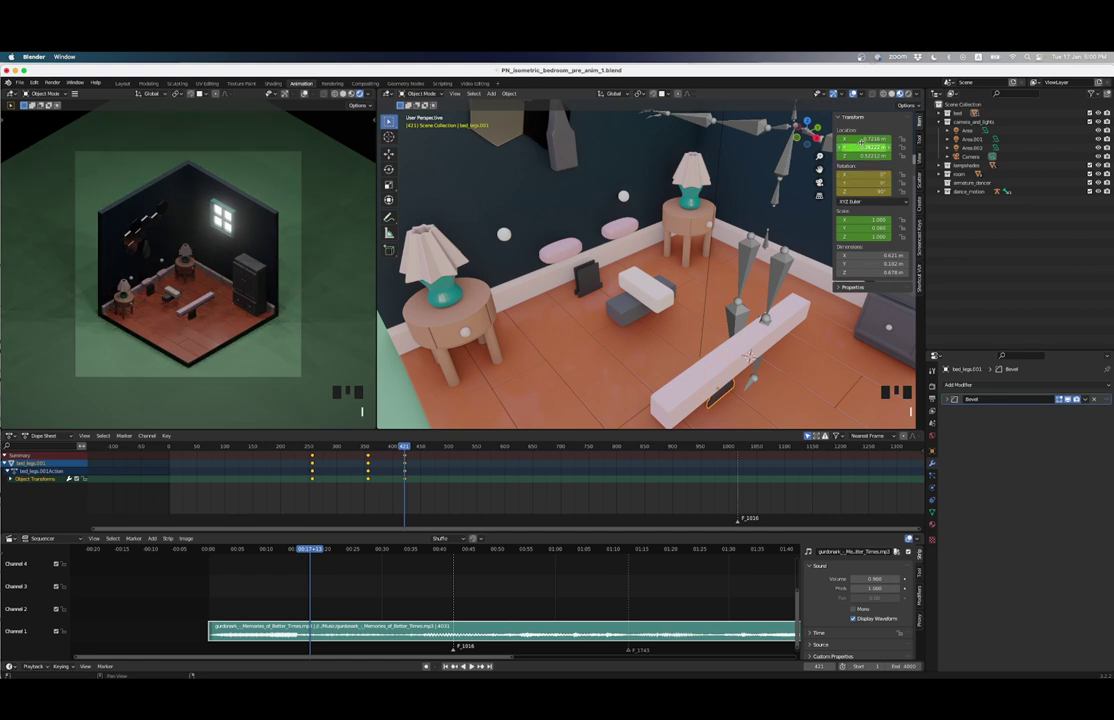
Step: Keyframe the location and scale of the headboard-end bed_legs at frame 421
click(588, 281)
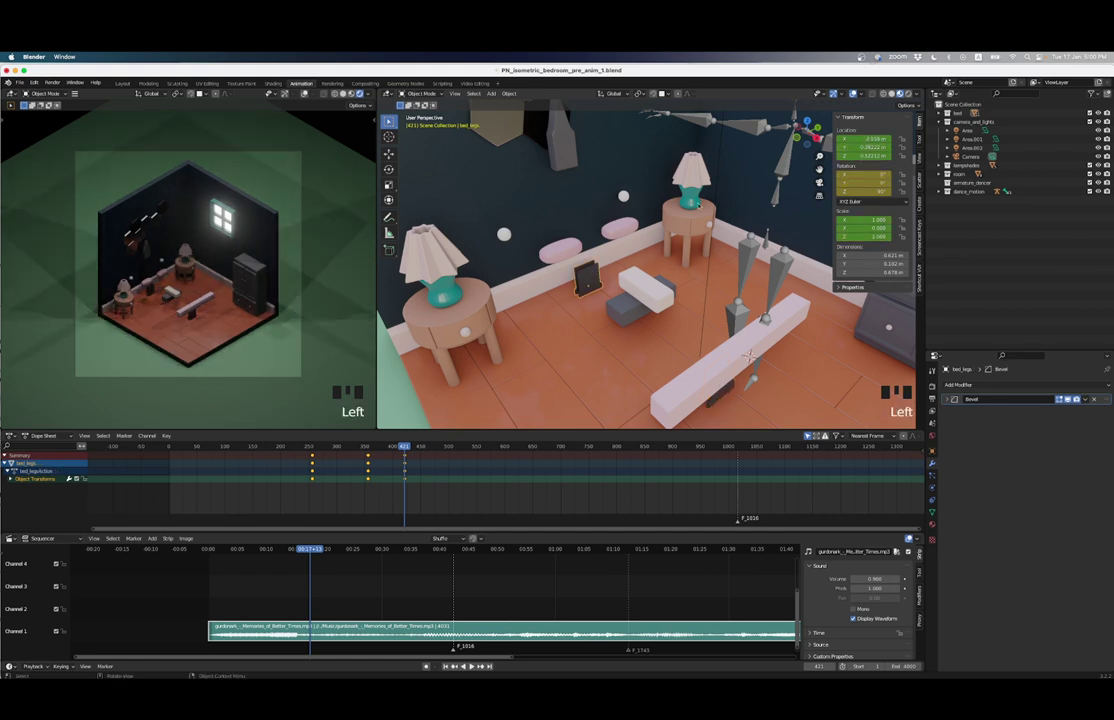
key(i)
key(i)
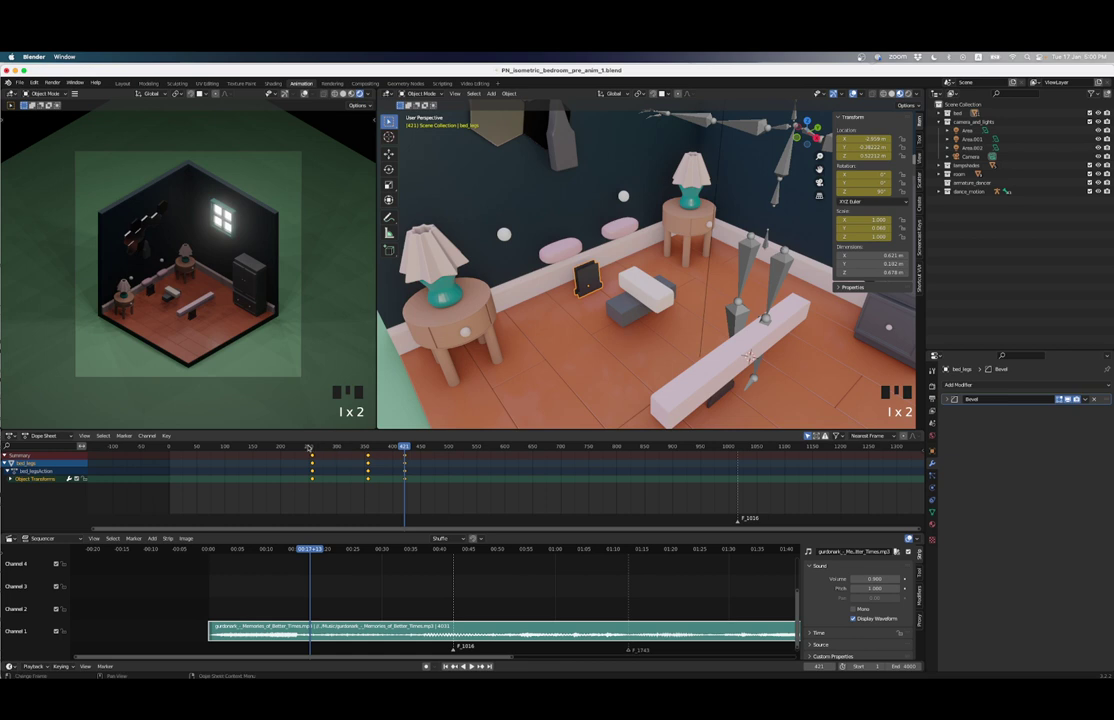
Step: Play the animation from frame 256 to check the bed legs' motion, then return to frame 256
key(Down)
key(Down)
key(Down)
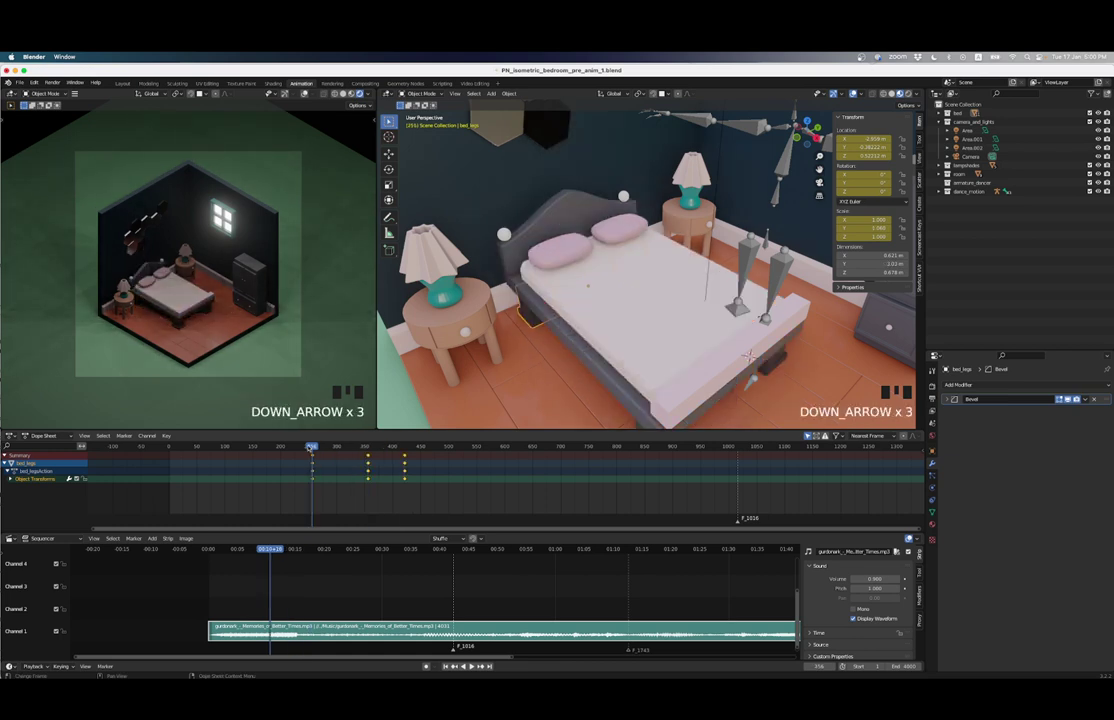
key(space)
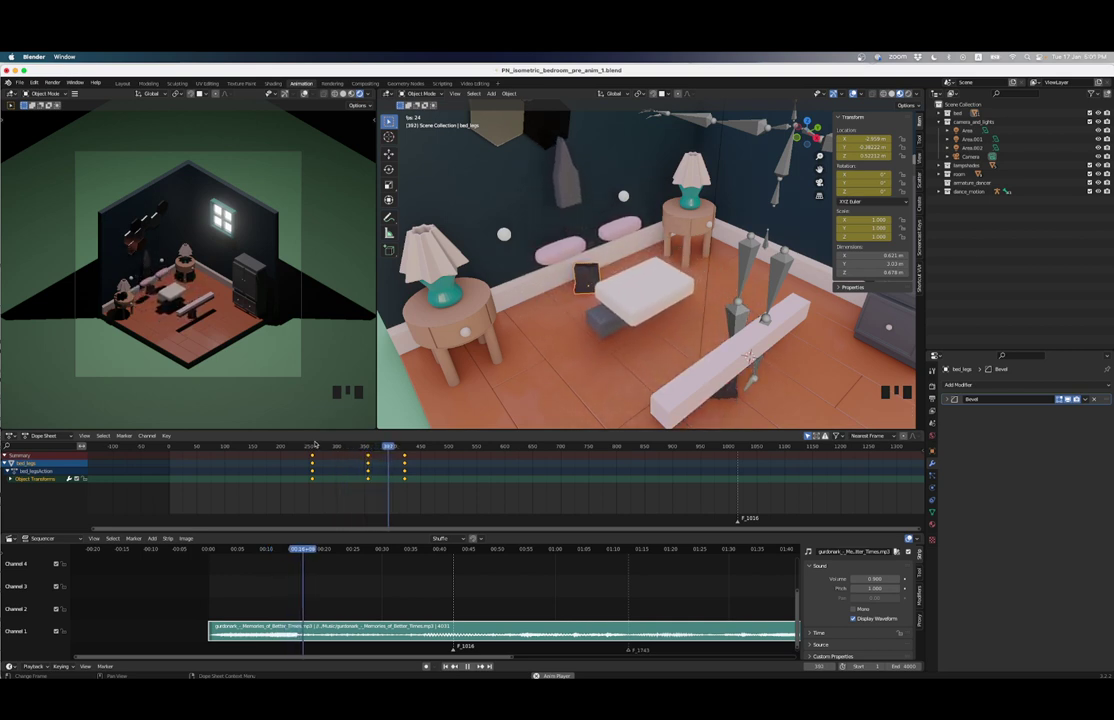
key(space)
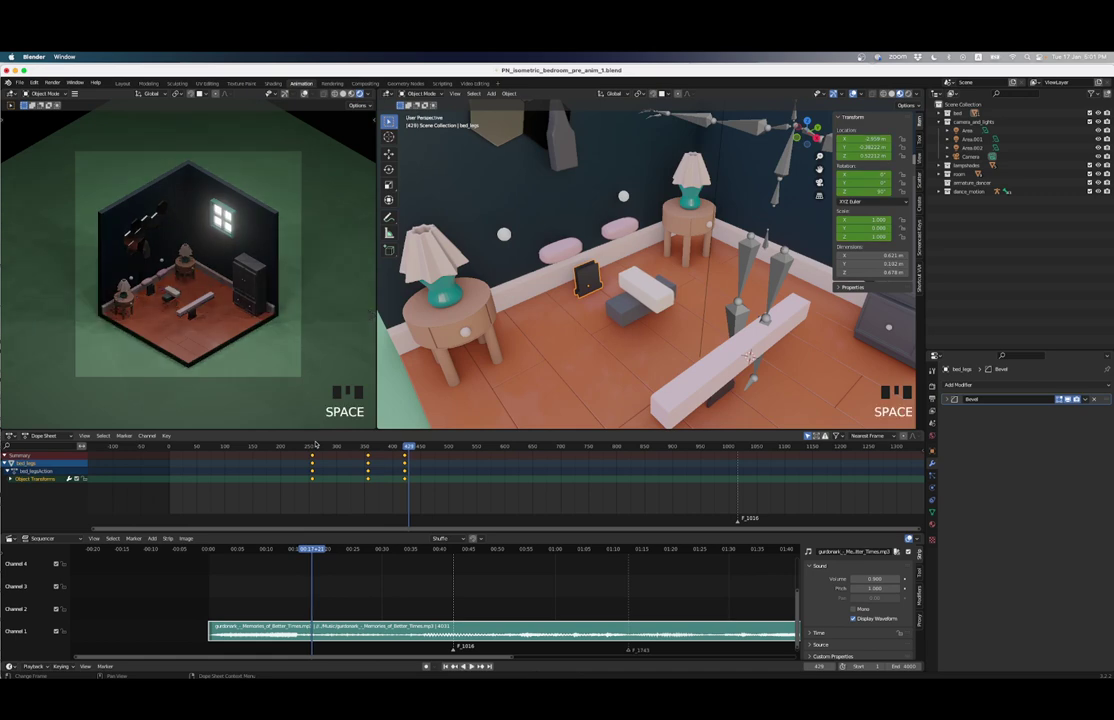
key(Down)
key(Down)
key(Down)
key(Down)
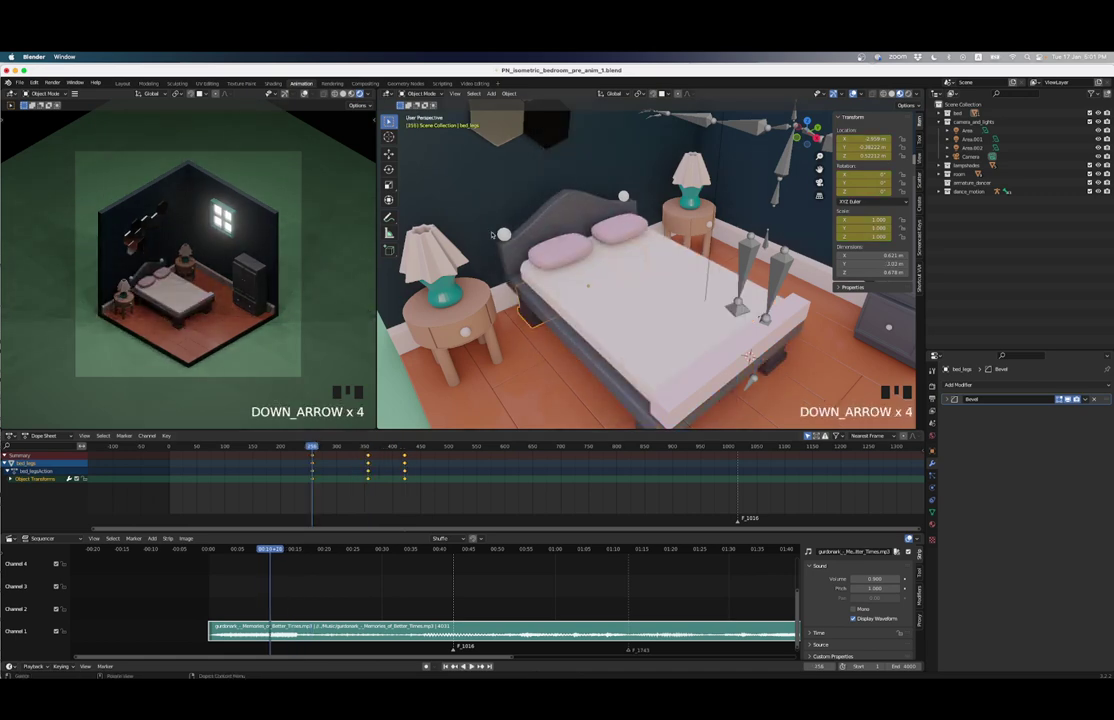
scroll(492, 234, down, 4)
shift+middle_drag(540, 300, 550, 240)
scroll(580, 293, up, 2)
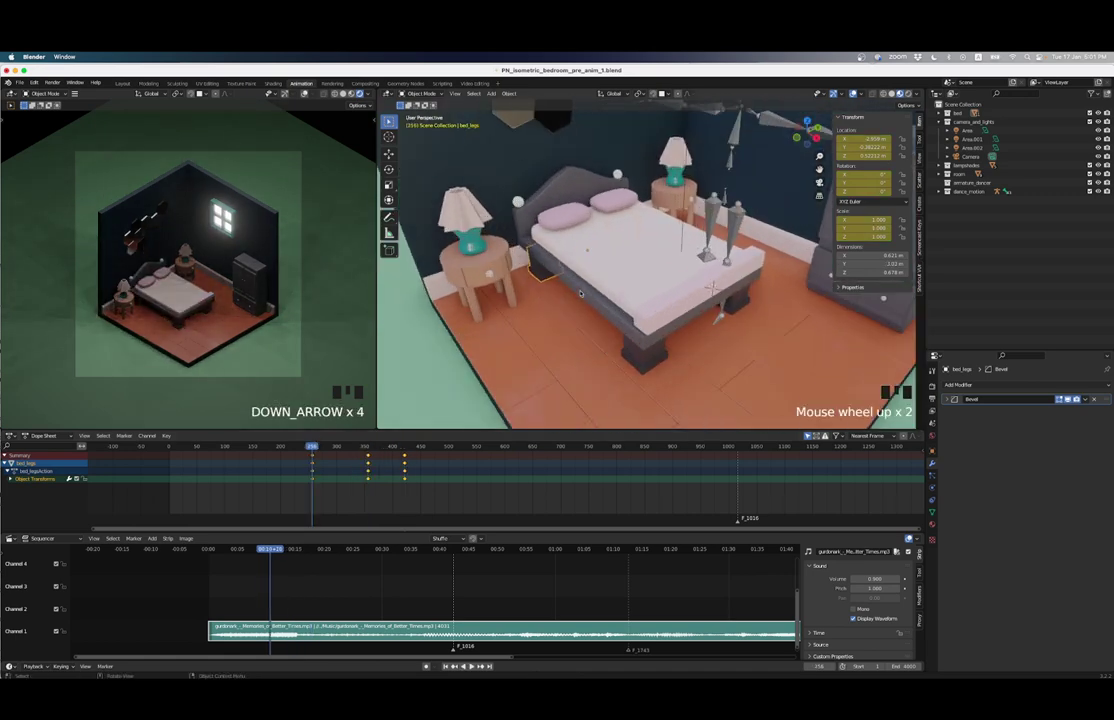
Step: Return to the mattress's frame 356 keyframe and keyframe the blanket's location, rotation and scale there
drag(334, 447, 418, 446)
click(646, 326)
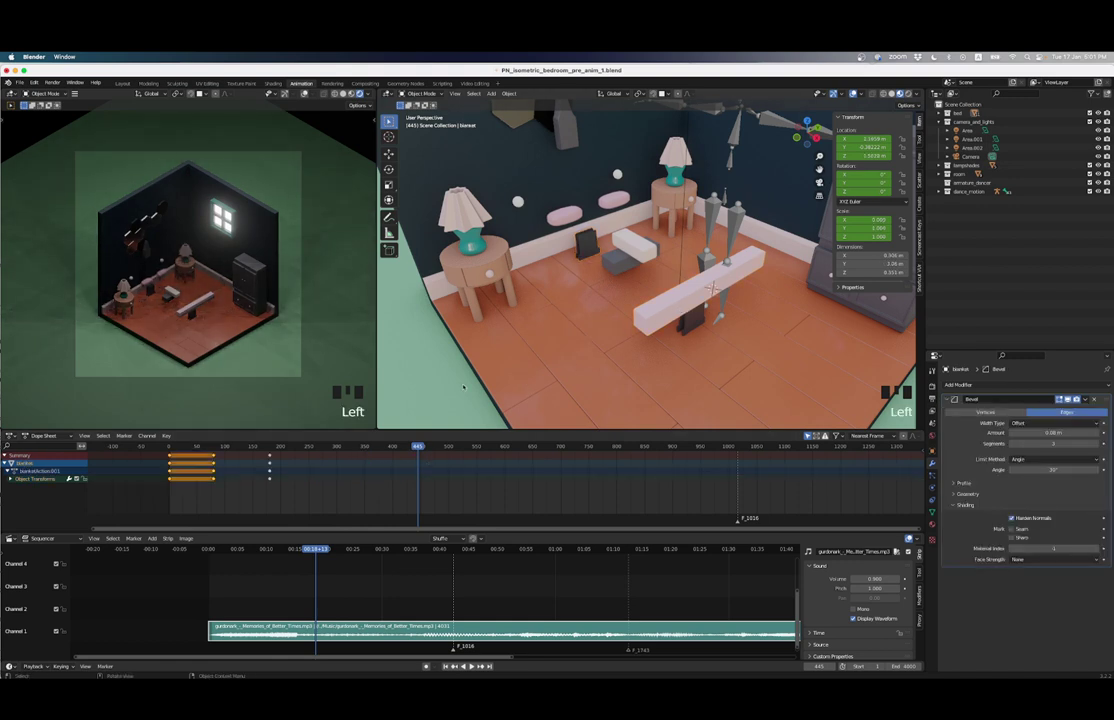
click(631, 243)
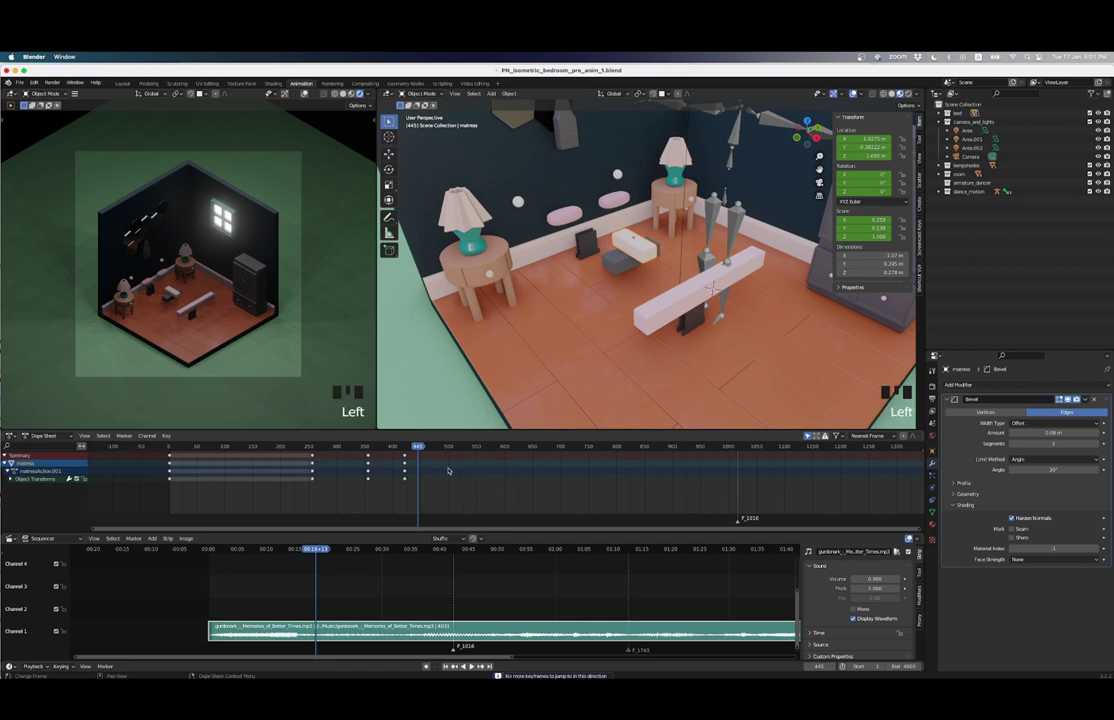
key(Up)
click(402, 456)
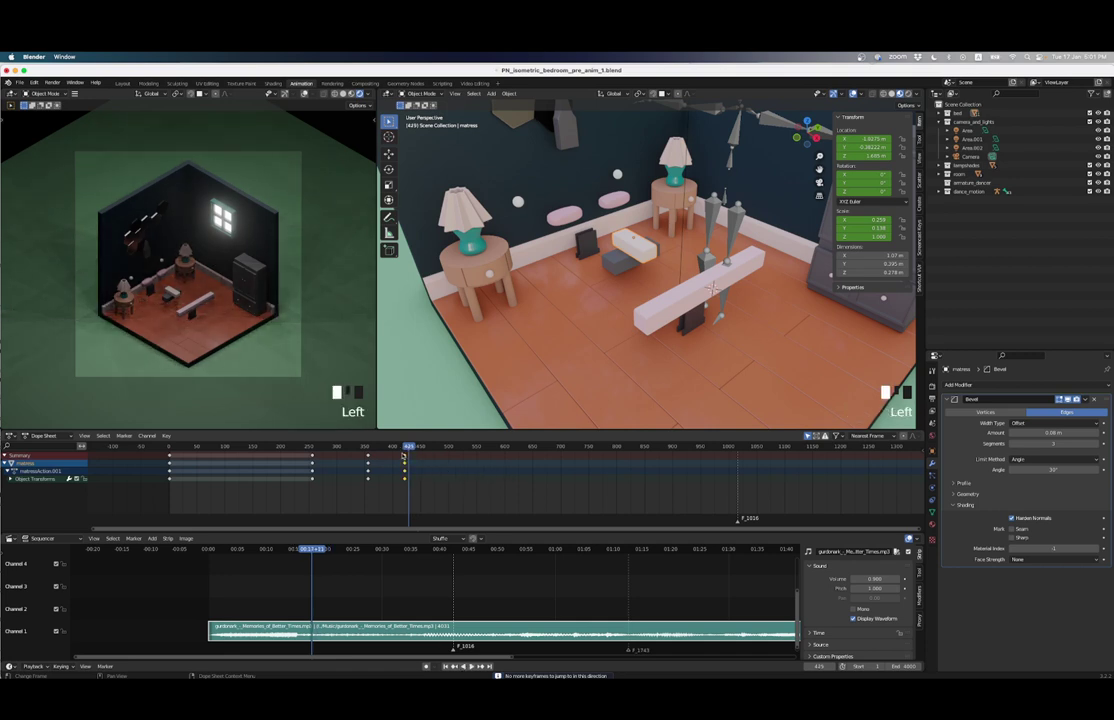
key(Down)
key(Down)
click(676, 300)
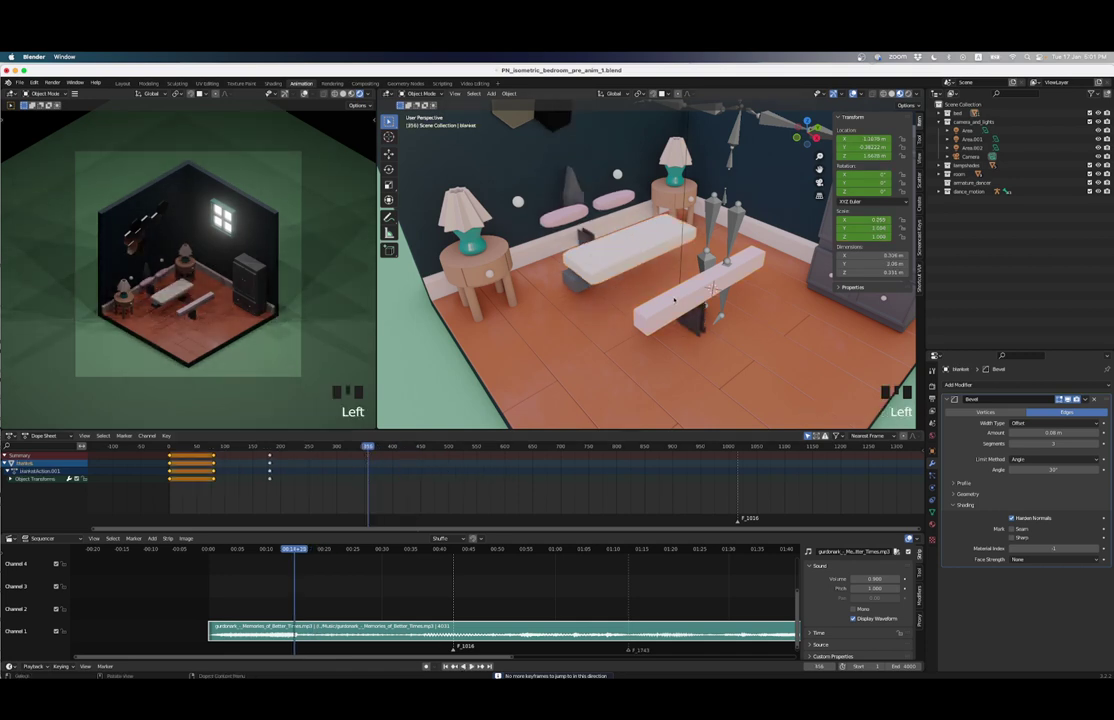
click(610, 271)
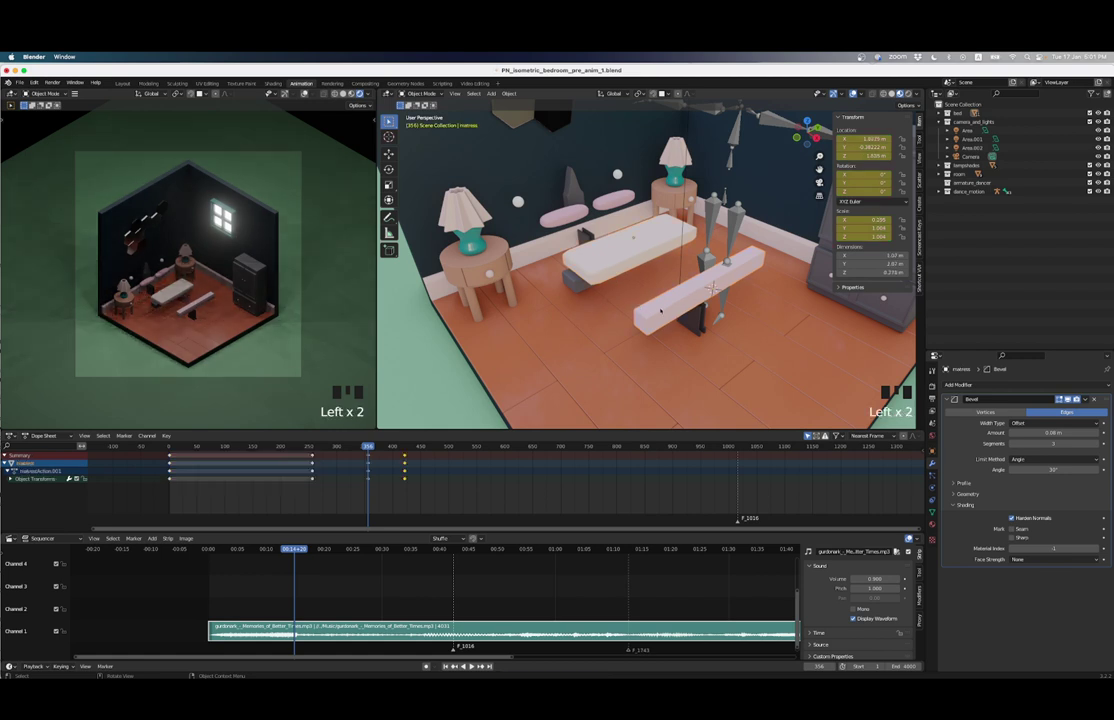
click(657, 322)
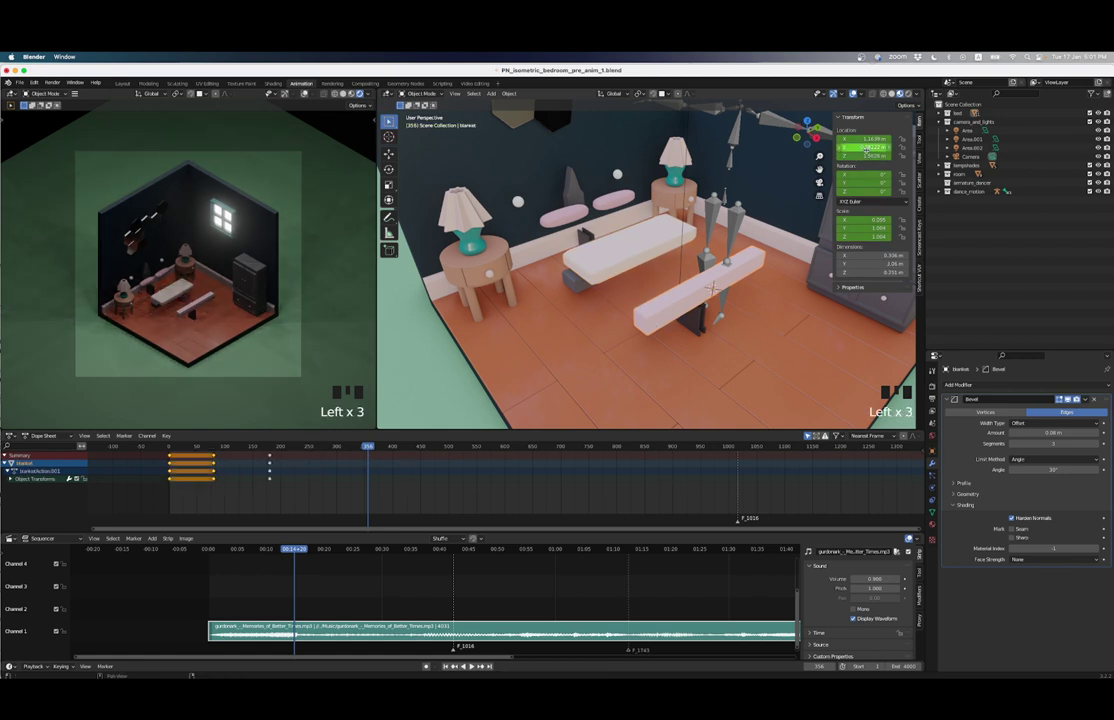
key(i)
key(i)
key(i)
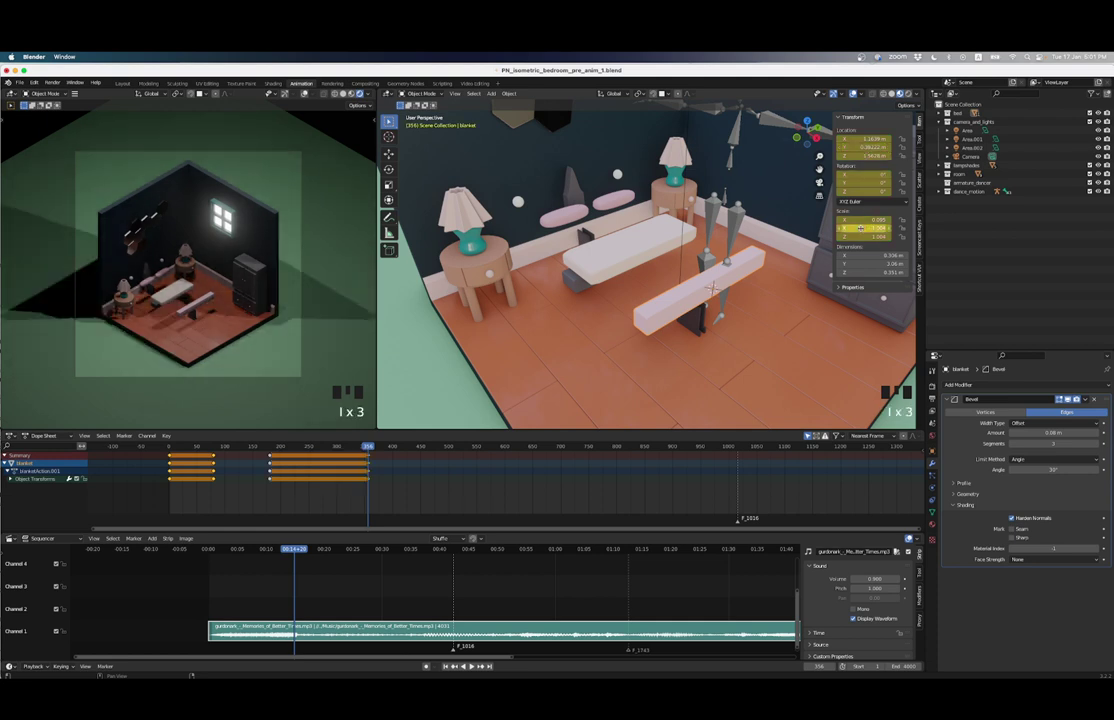
Step: Go to the mattress's frame 421 keyframe, scale the blanket by 0.5 along Y and keyframe its location, rotation and scale
click(604, 272)
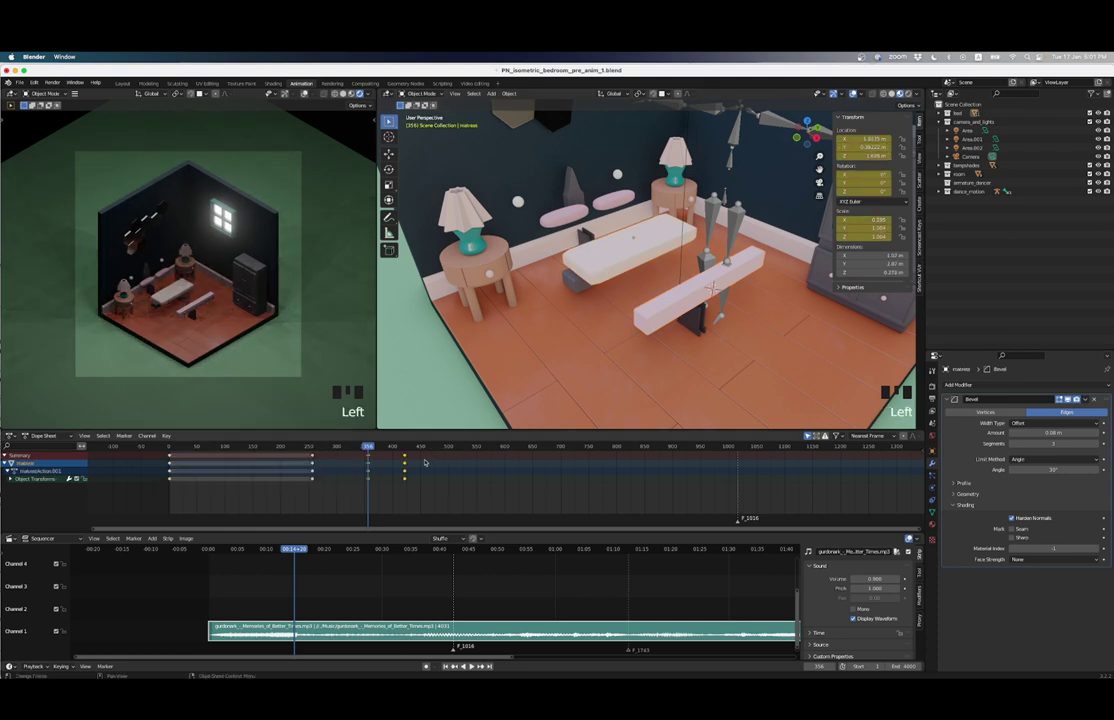
key(Up)
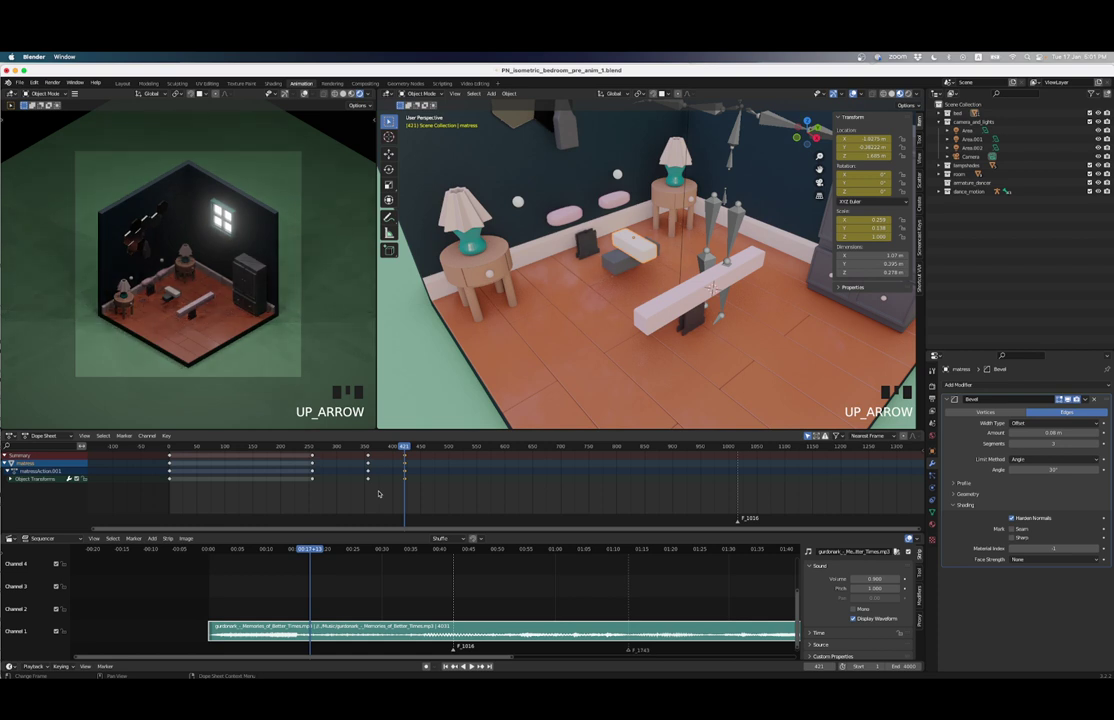
click(712, 289)
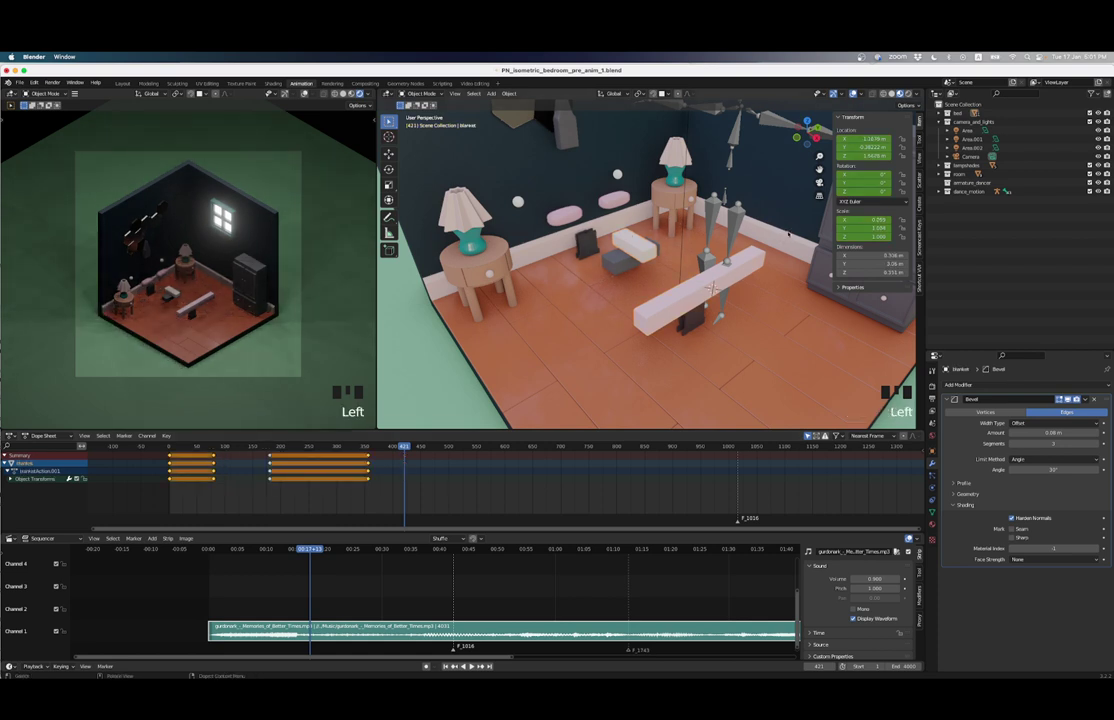
key(s)
key(y)
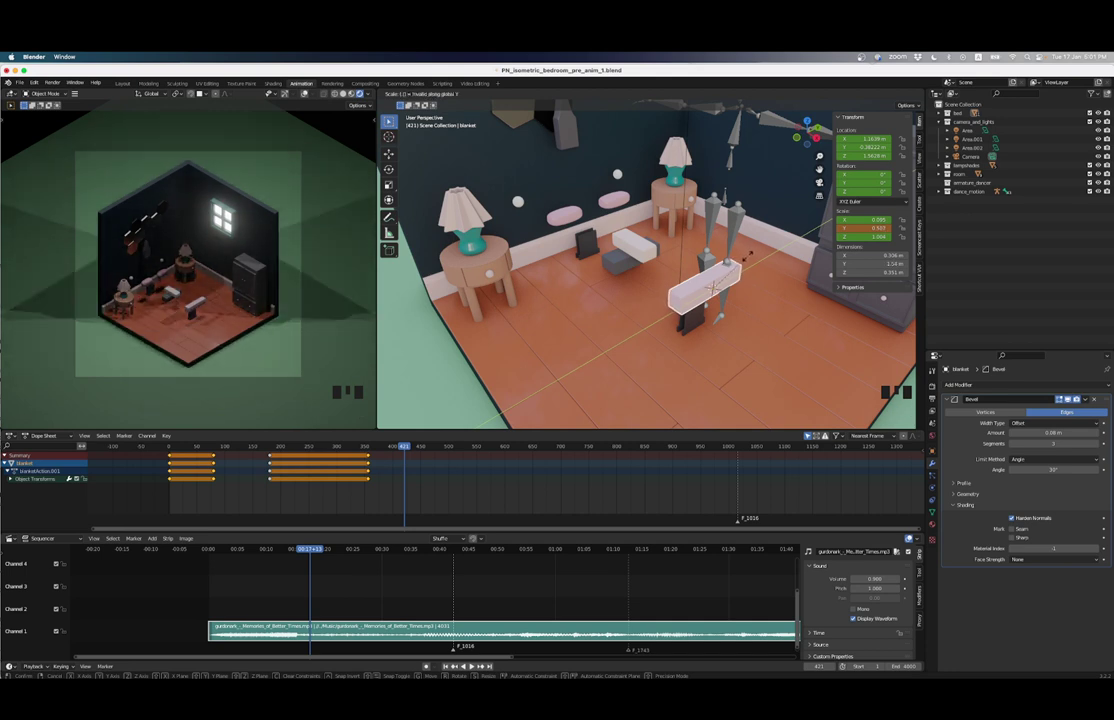
click(747, 257)
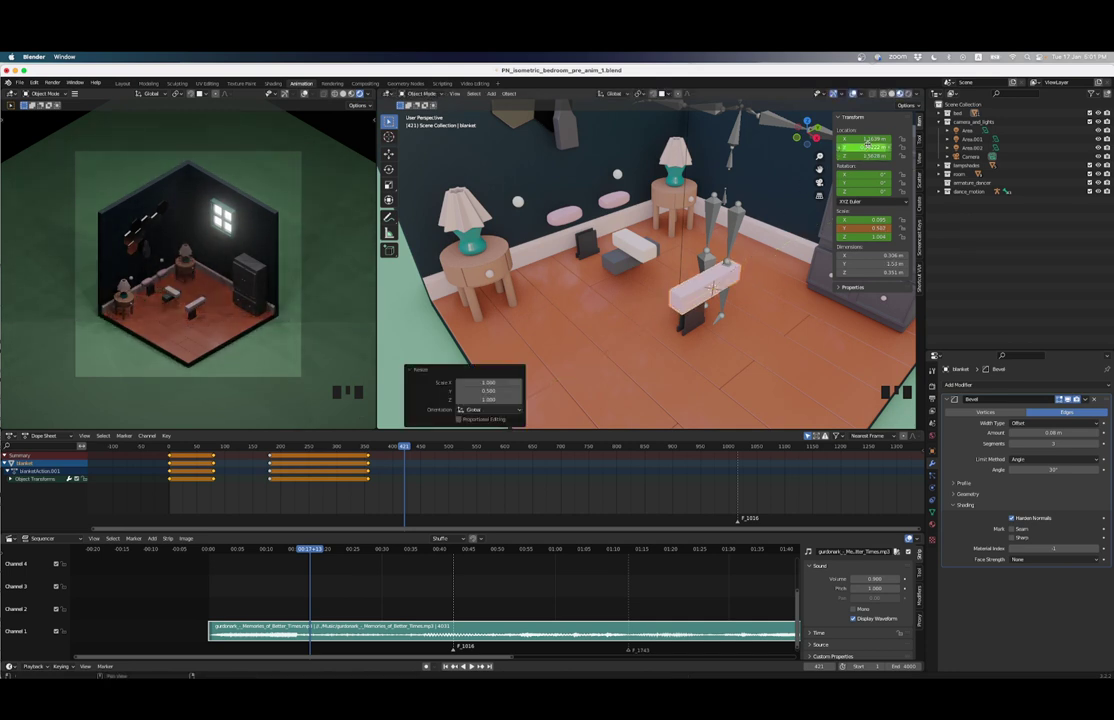
key(i)
key(i)
key(i)
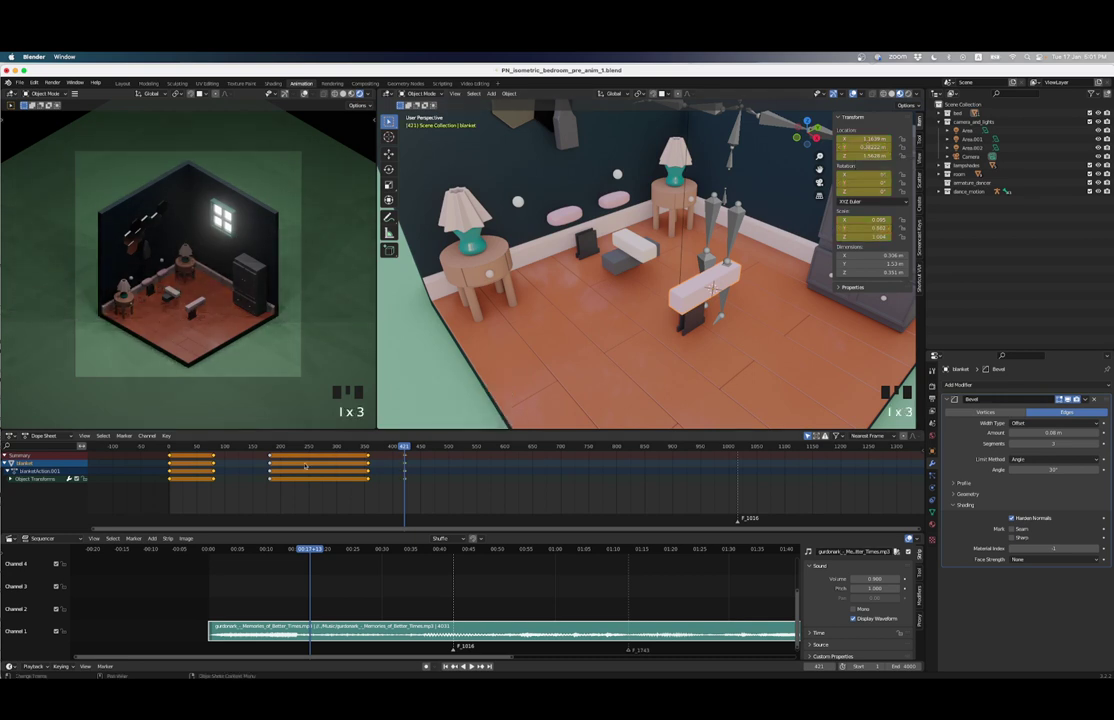
Step: Step back to the mattress's frame 256 keyframe and scrub to frame 421 to check the blanket's shrinking against the bed
click(641, 262)
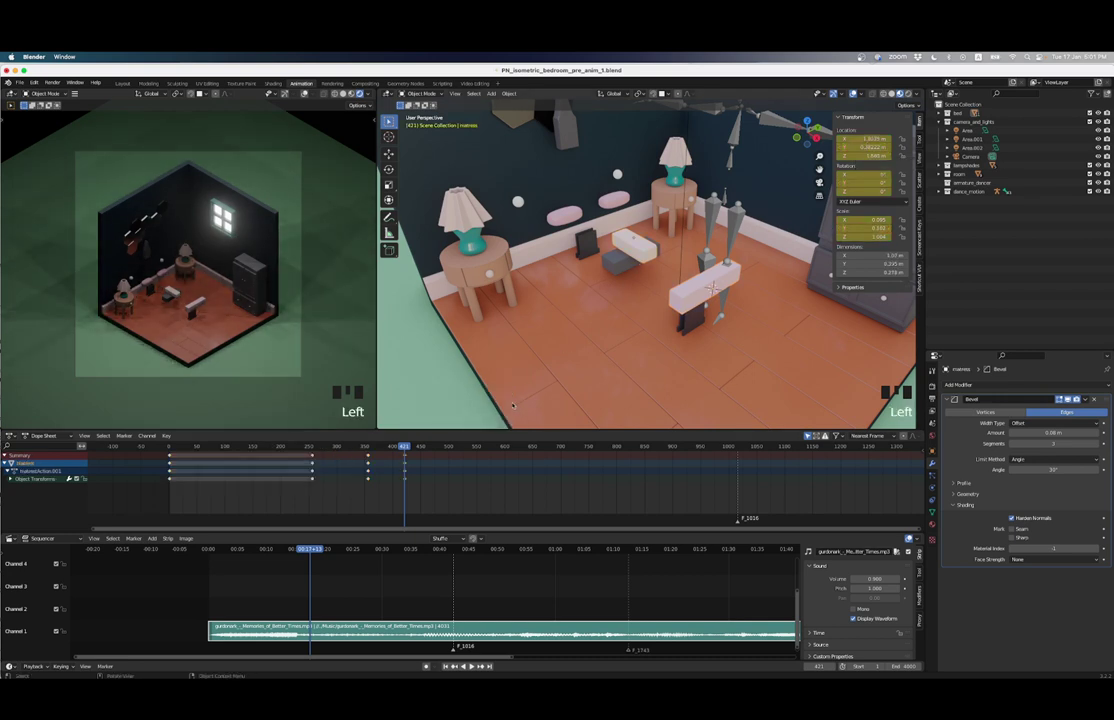
key(Down)
key(Down)
key(Down)
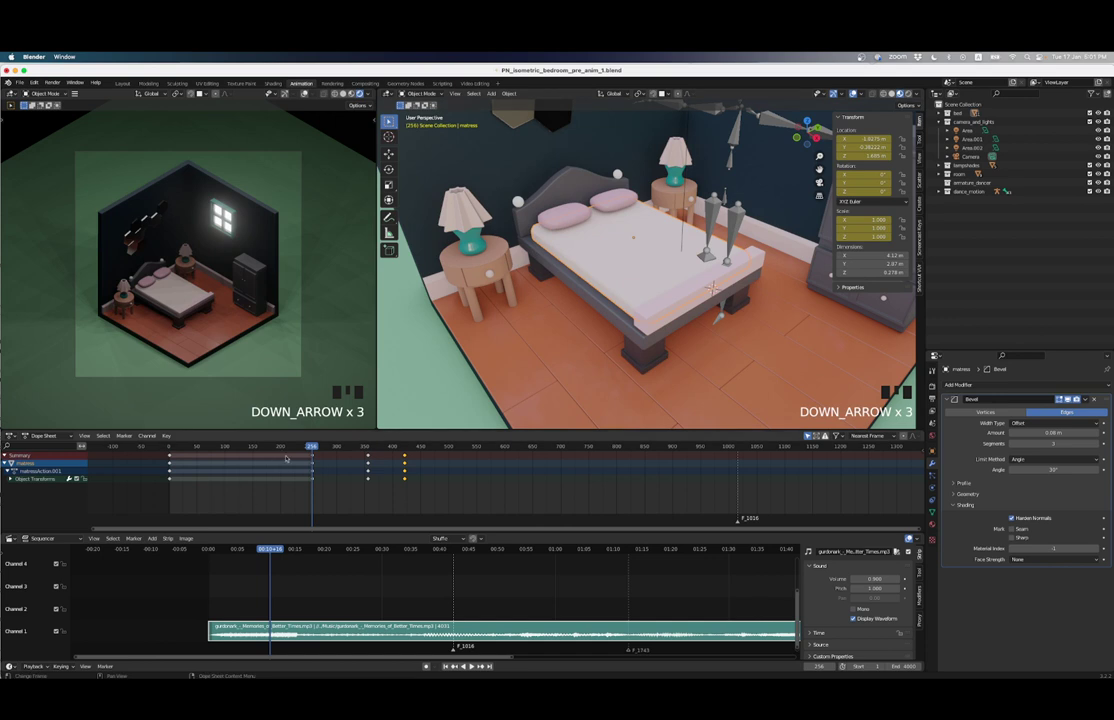
drag(310, 448, 404, 447)
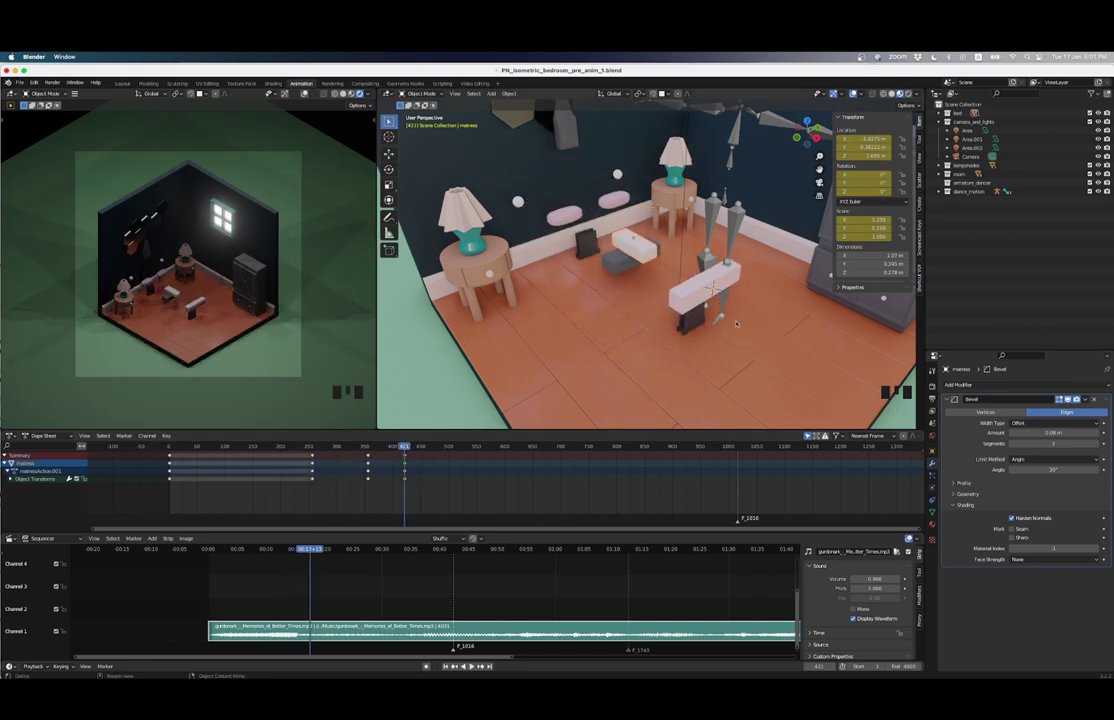
Step: Play the whole animation from frame 1 with the music, stopping at about frame 553
scroll(699, 312, down, 4)
middle_drag(699, 312, 635, 329)
scroll(680, 305, up, 3)
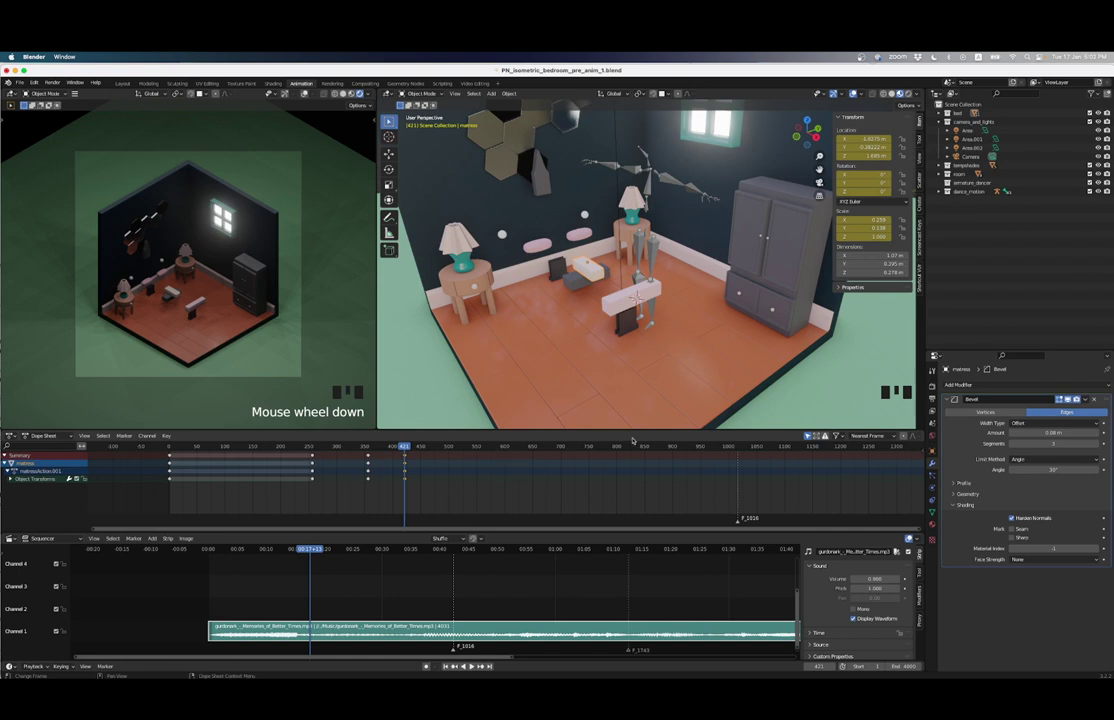
scroll(610, 462, down, 4)
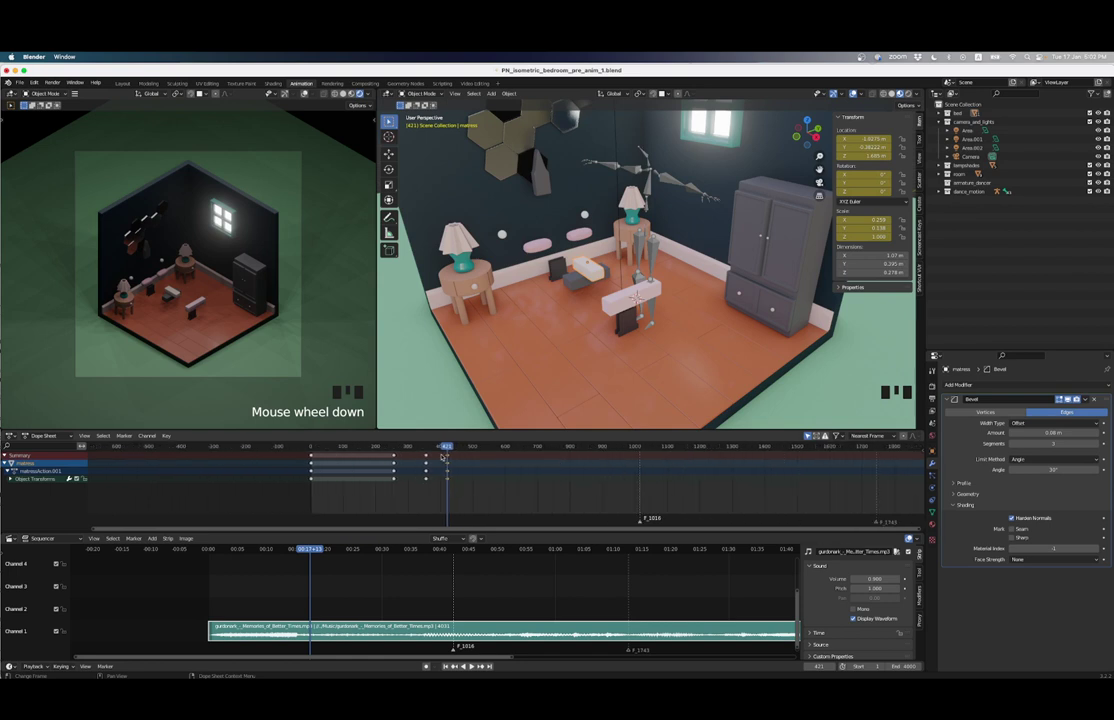
scroll(444, 456, up, 2)
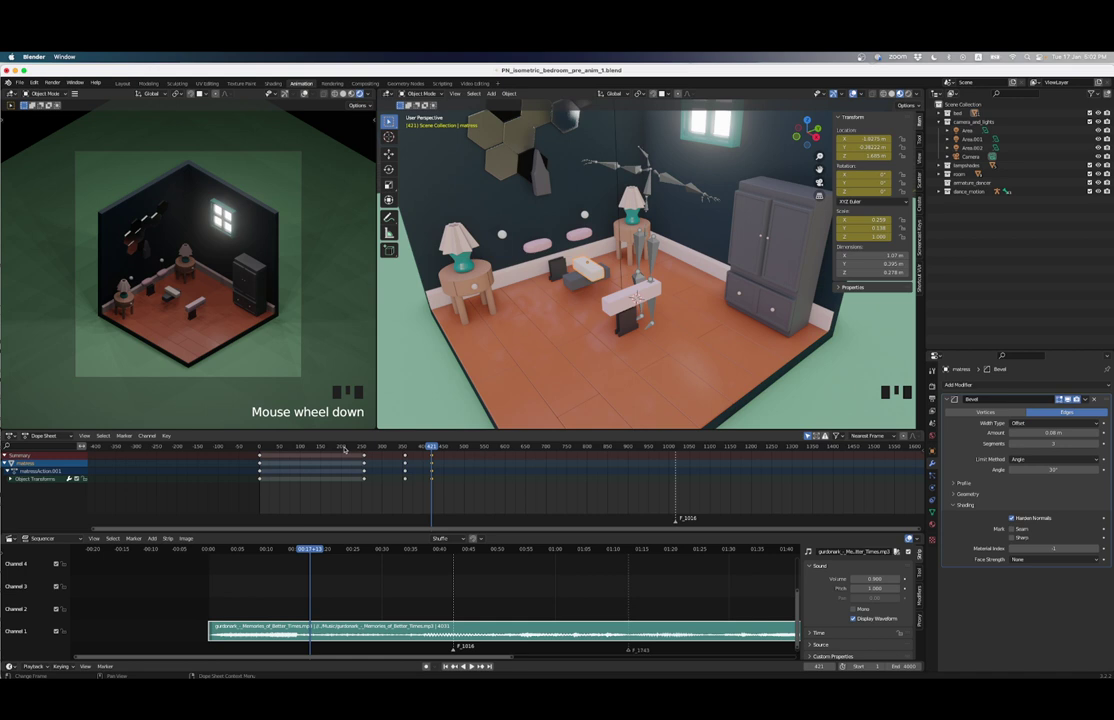
click(343, 450)
click(364, 450)
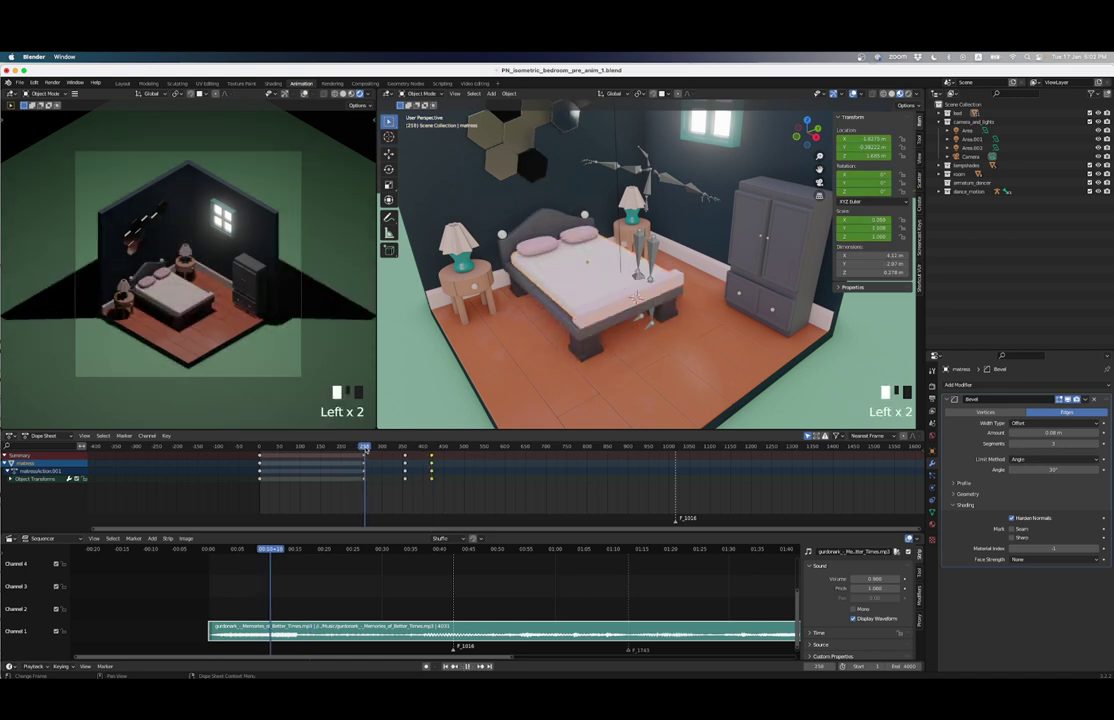
drag(363, 450, 356, 448)
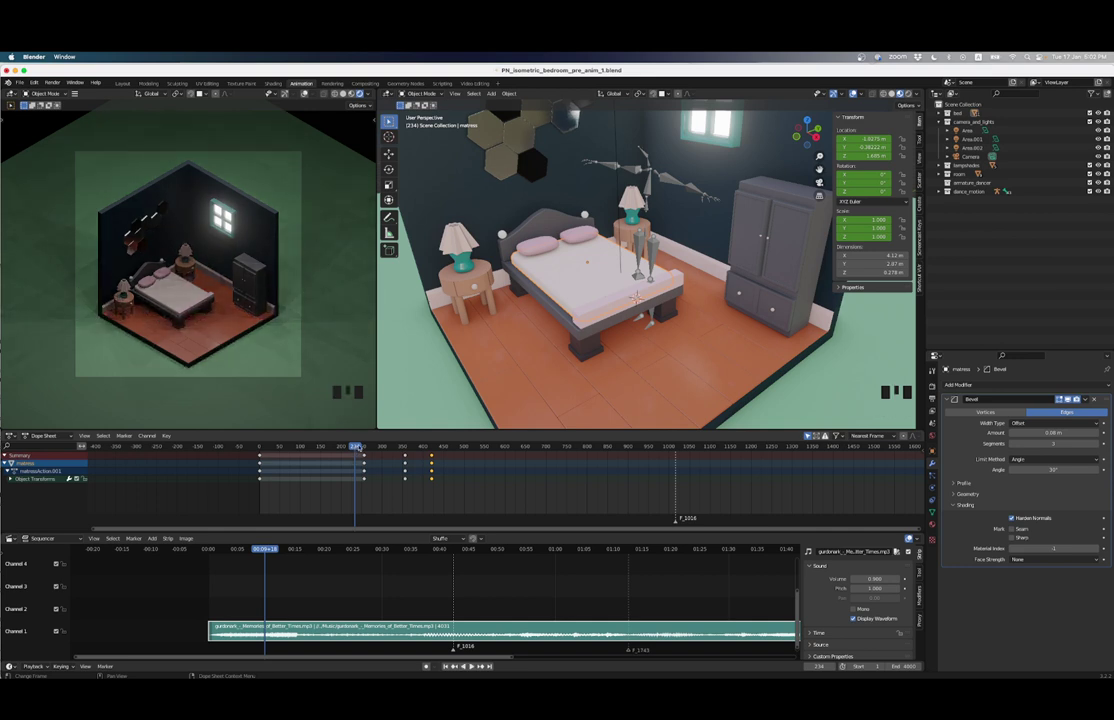
key(Up)
key(Down)
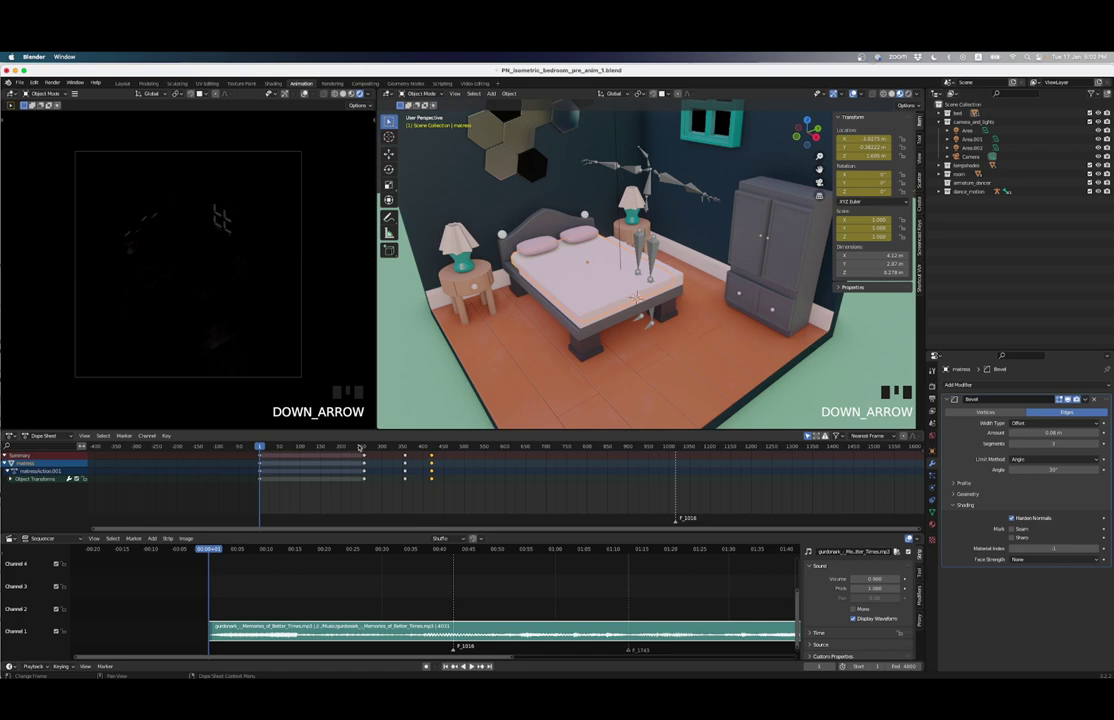
key(space)
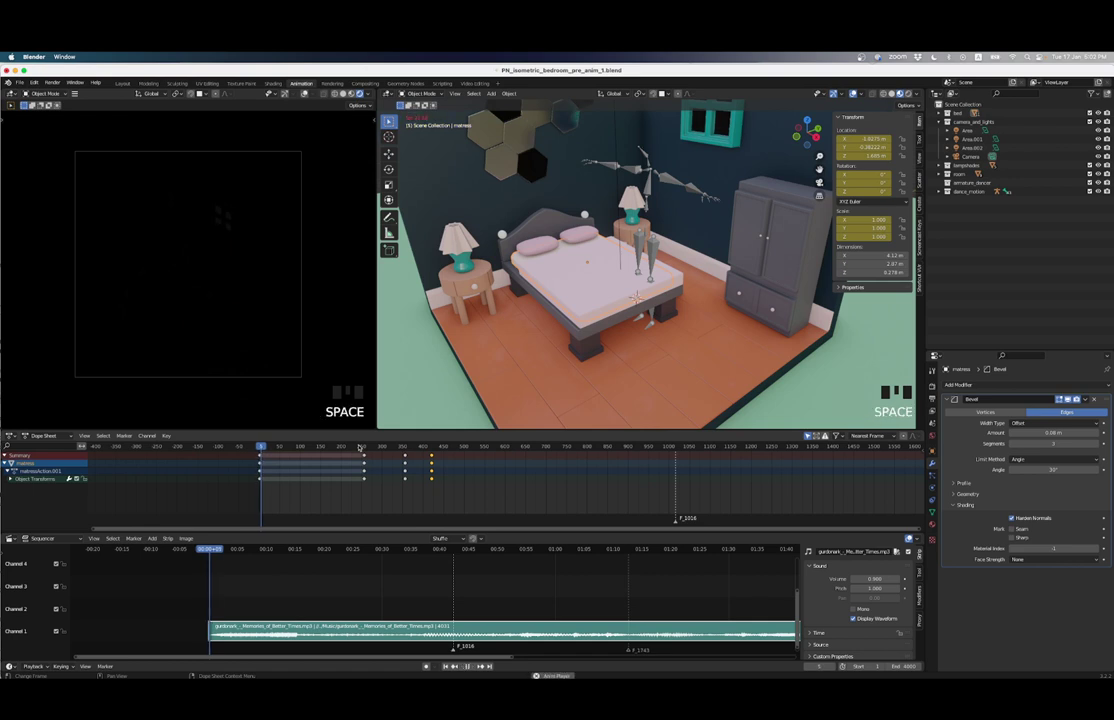
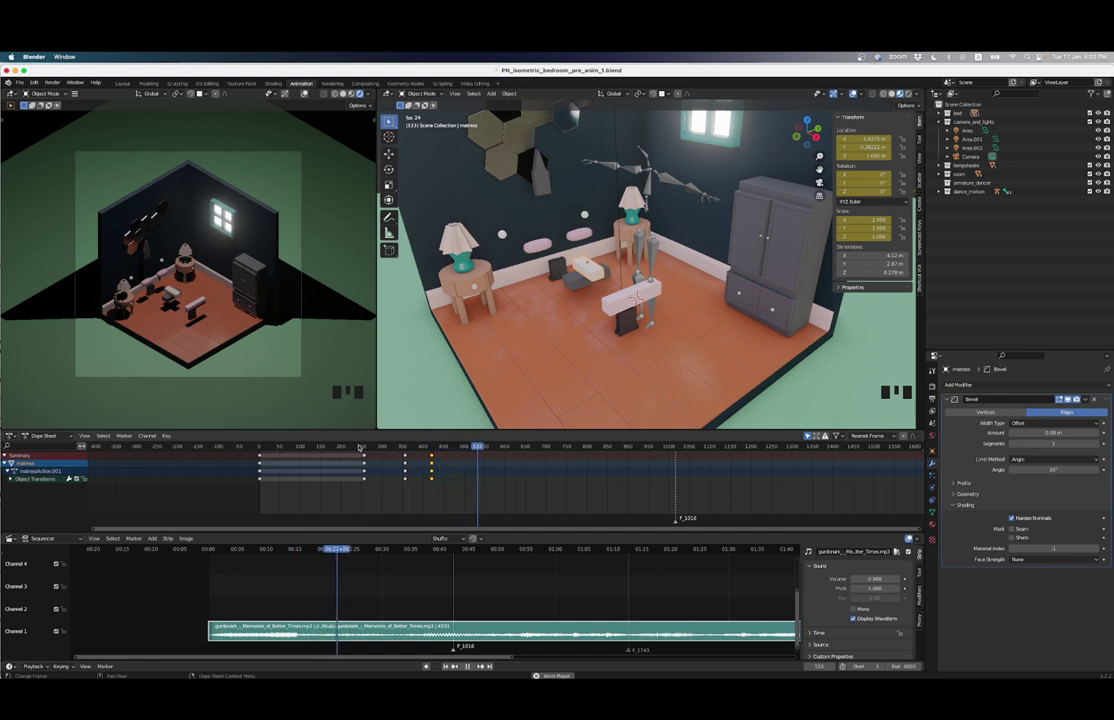
key(space)
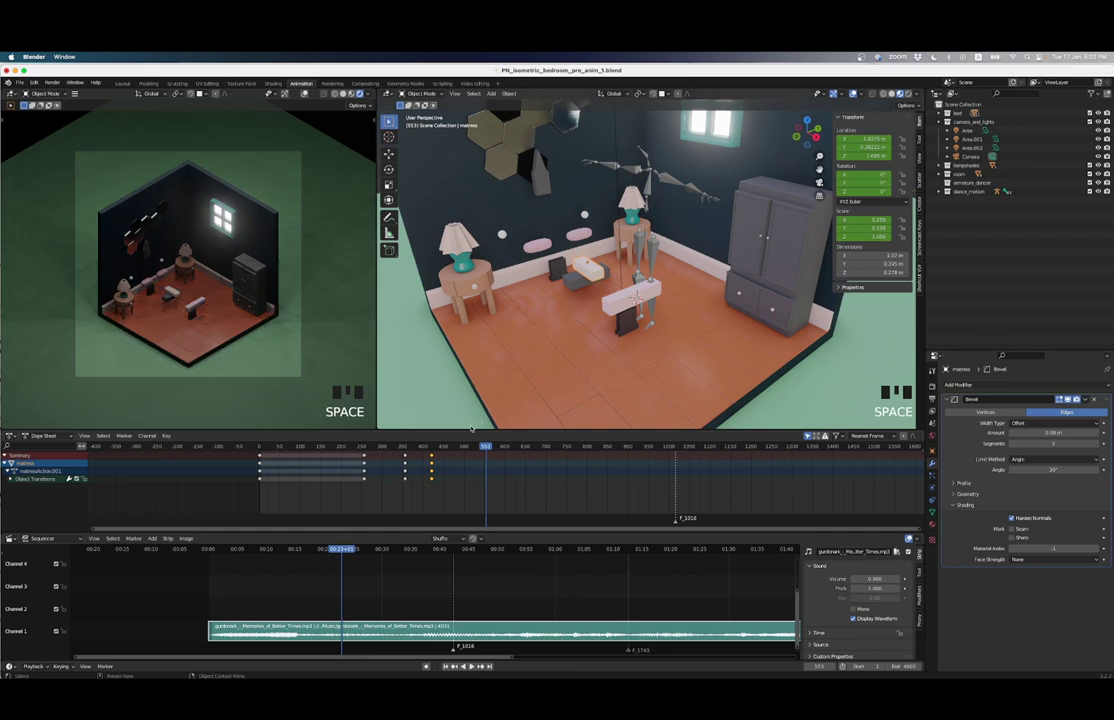
Step: Replay the animation from an earlier mattress keyframe and stop on the next musical cue at about frame 551
key(Down)
key(Down)
key(Down)
key(space)
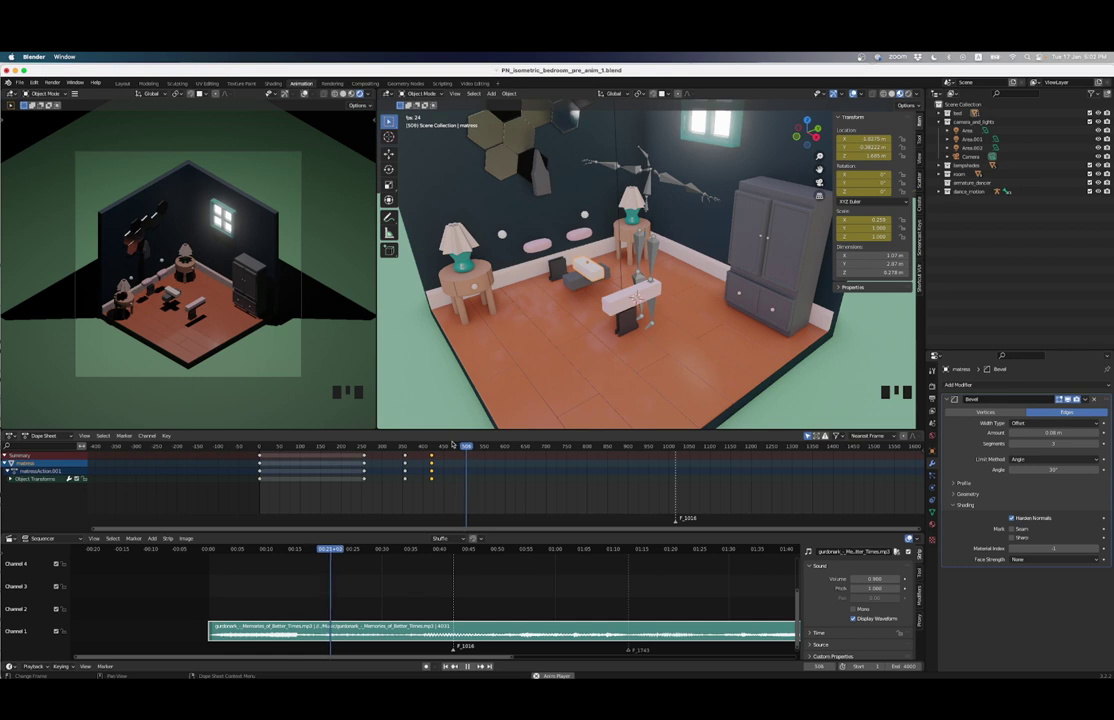
key(space)
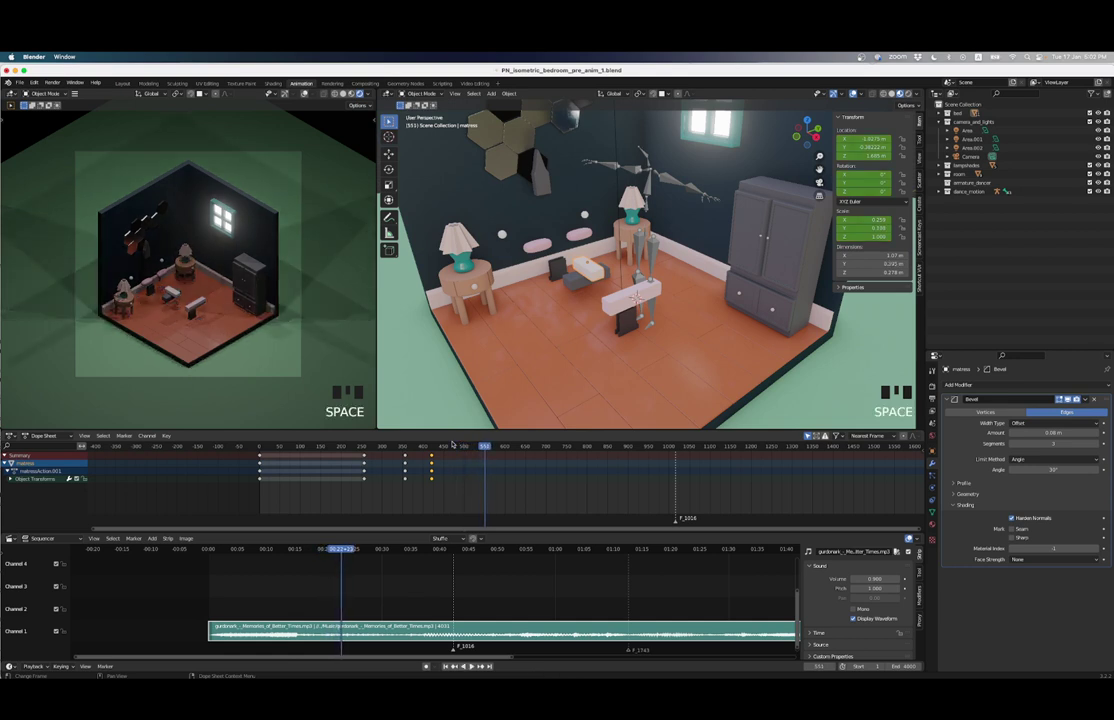
Step: At frame 550, move the blanket about 1.08 m along X towards the wardrobe and keyframe its location, rotation and scale
key(Left)
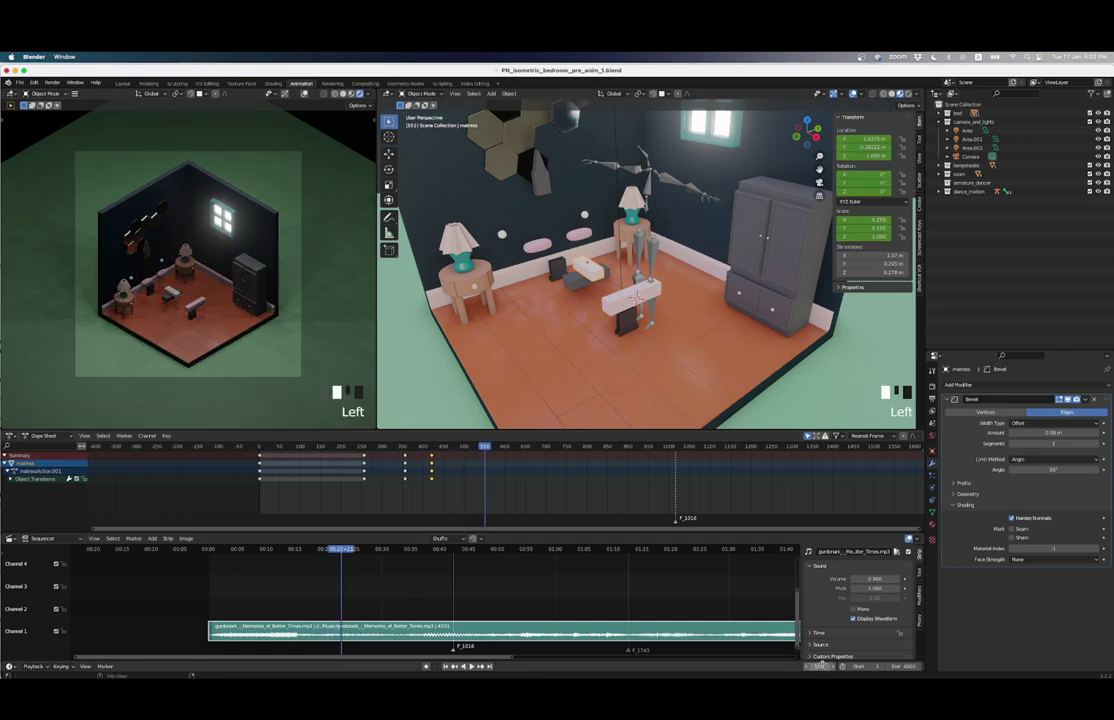
key(KP_5)
key(KP_5)
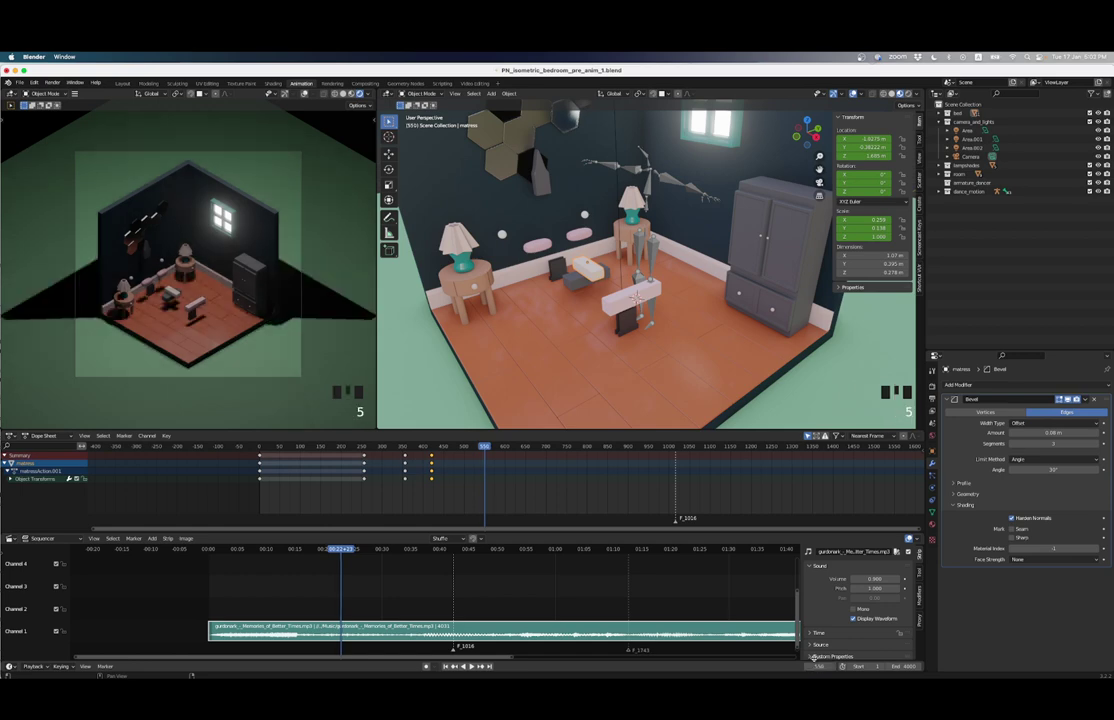
middle_drag(560, 280, 650, 294)
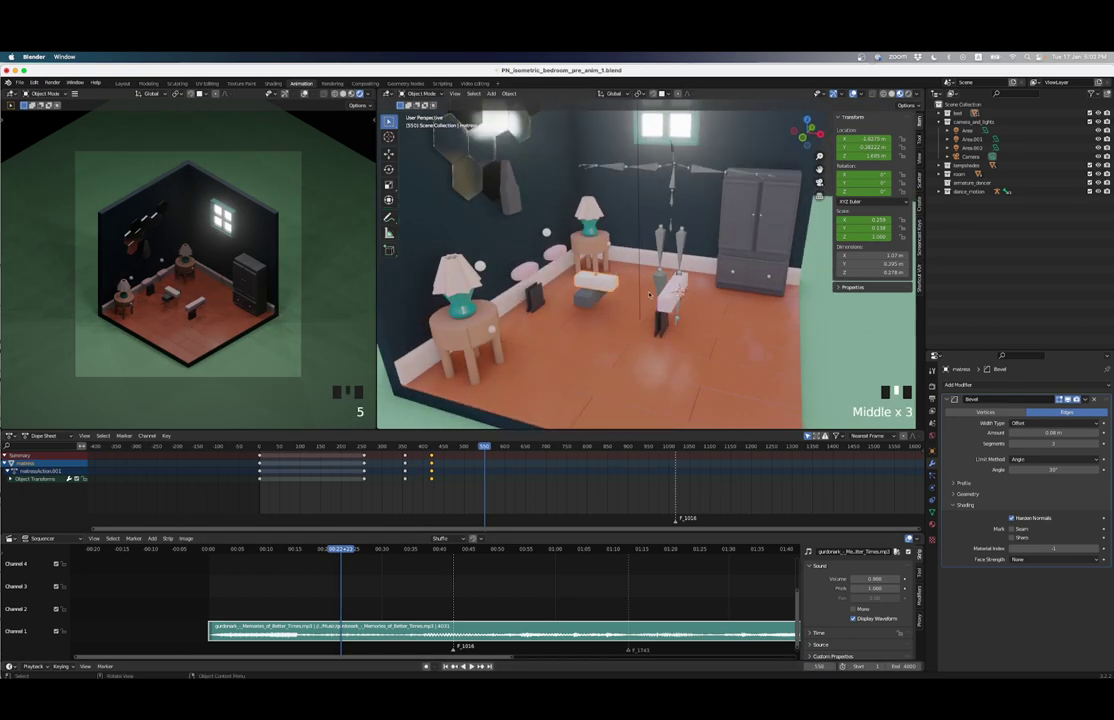
click(668, 300)
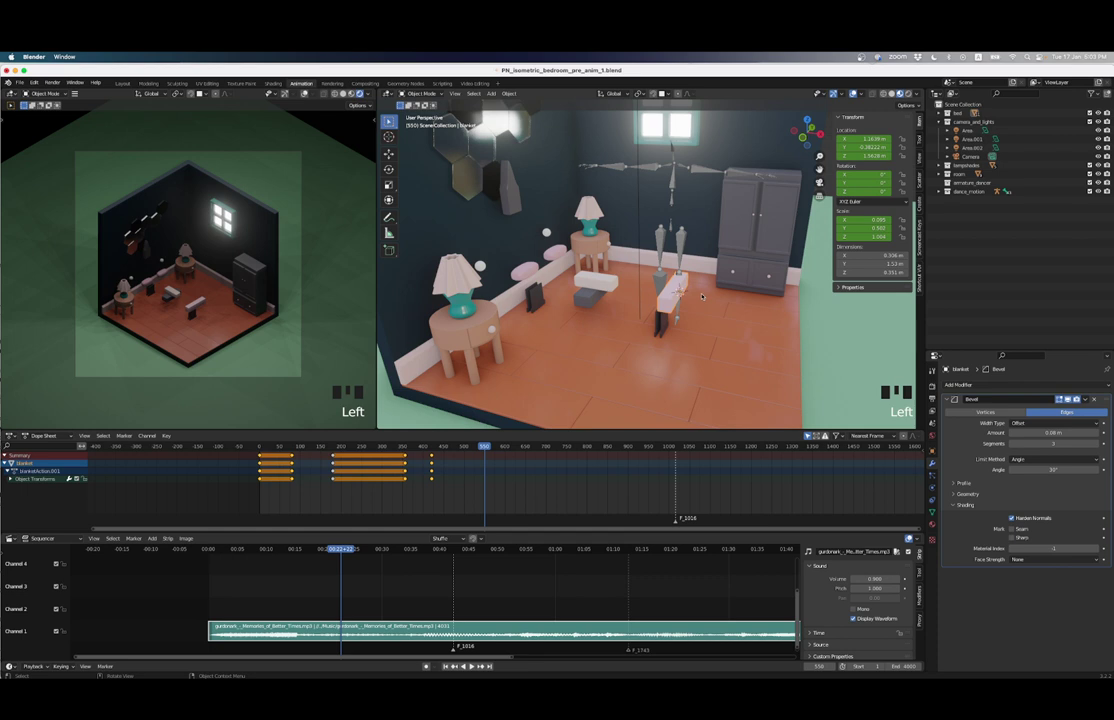
key(g)
key(g)
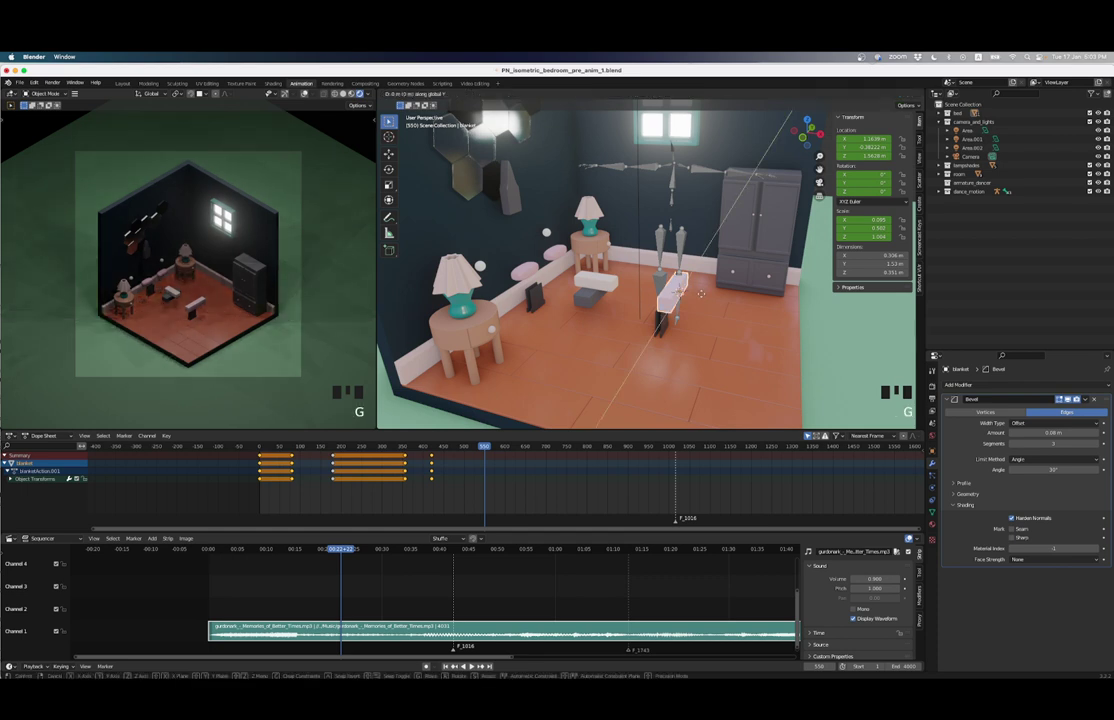
click(752, 306)
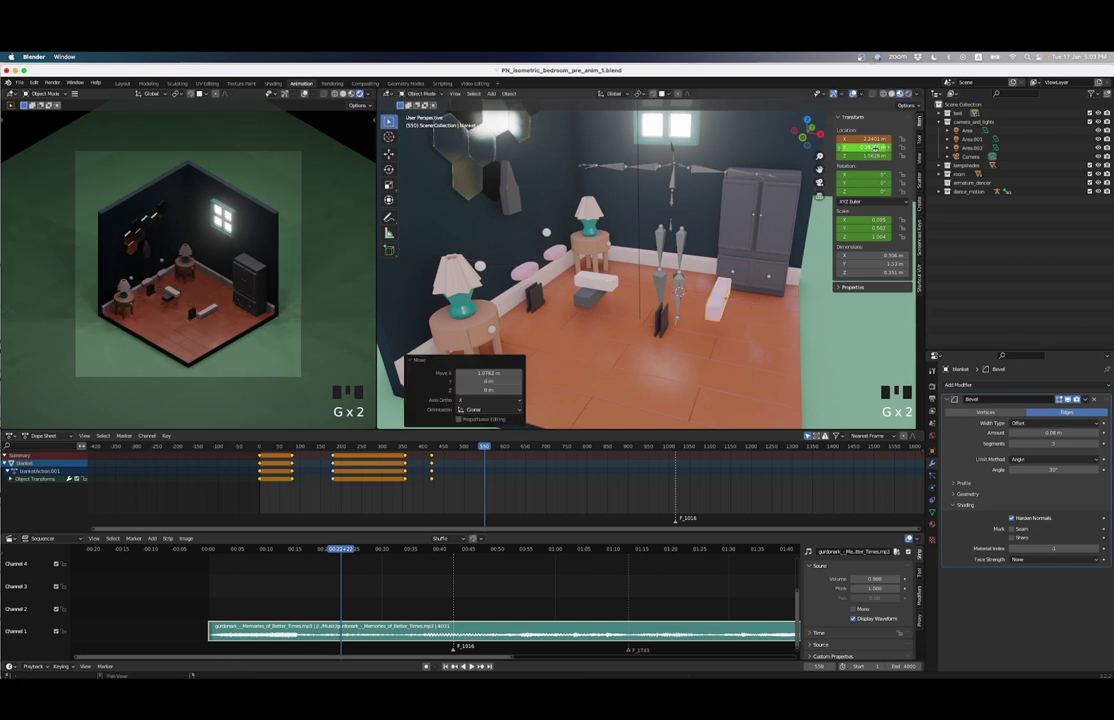
key(i)
key(i)
key(i)
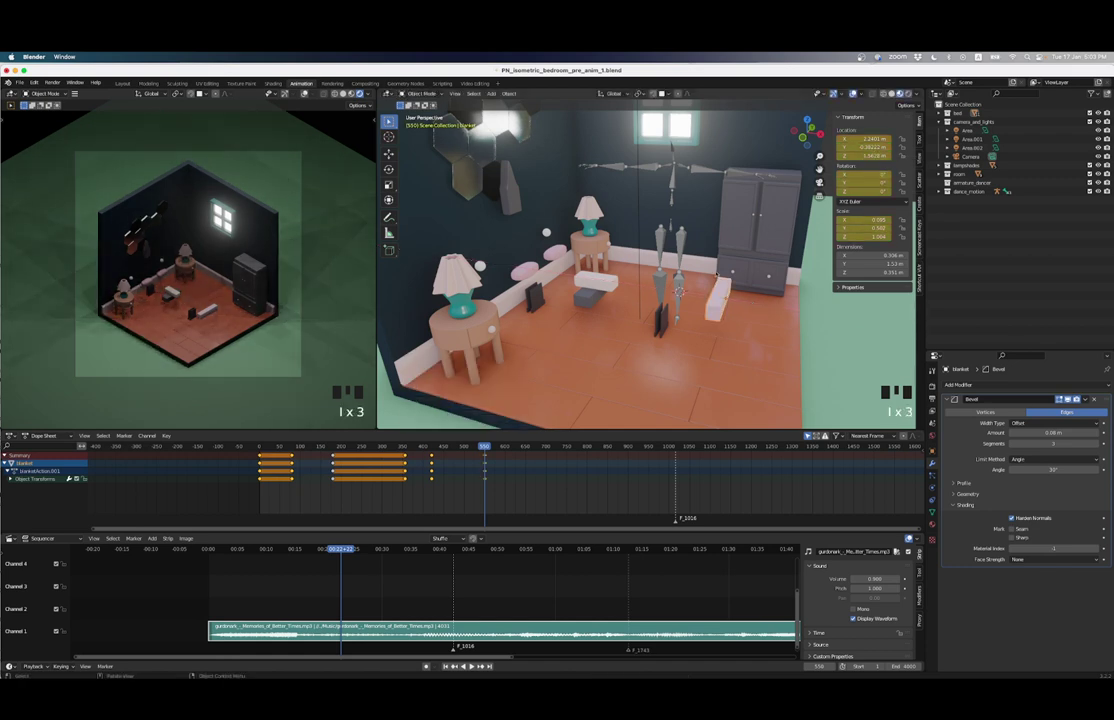
click(600, 286)
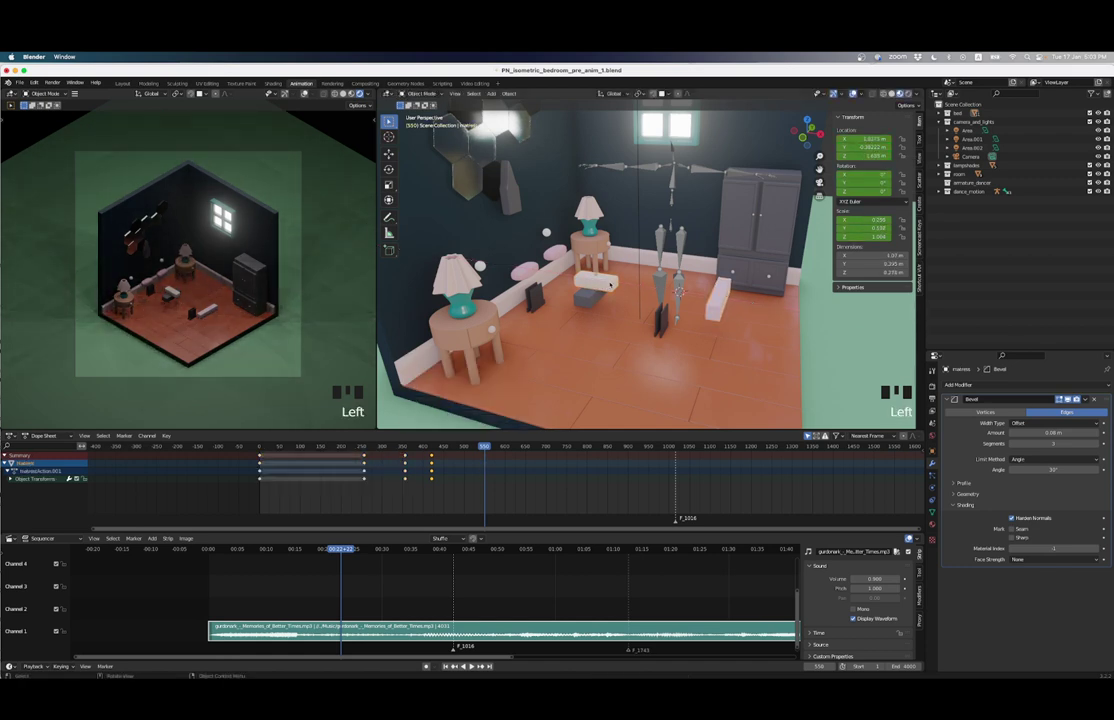
key(g)
key(x)
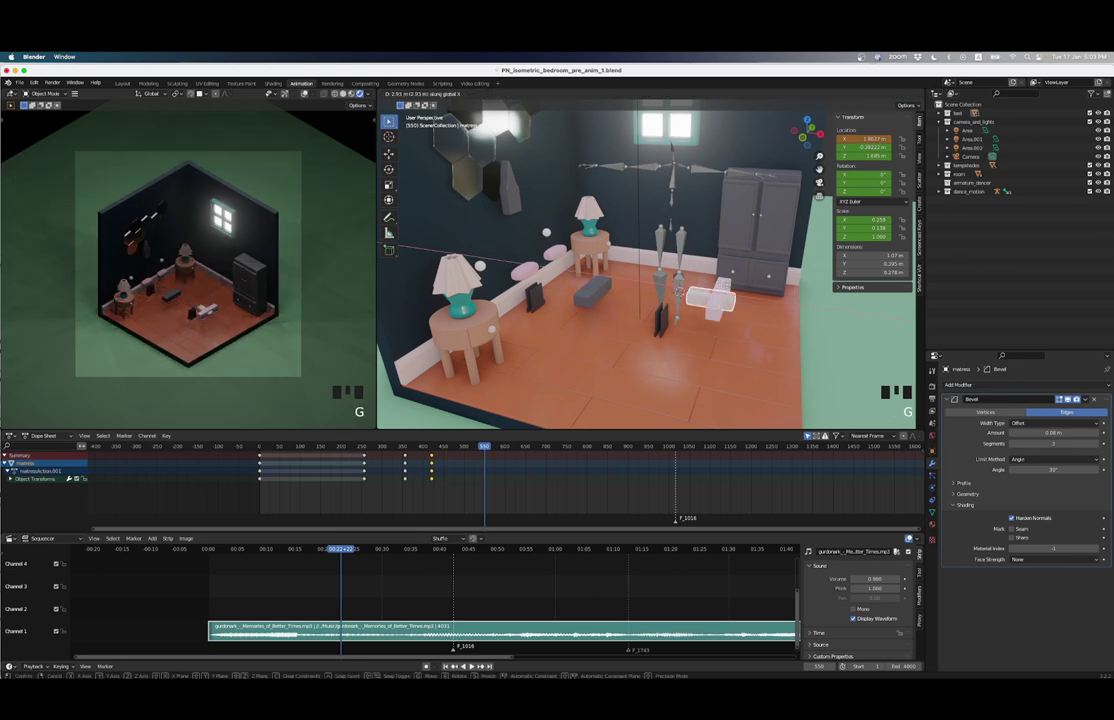
key(Escape)
middle_drag(640, 270, 678, 275)
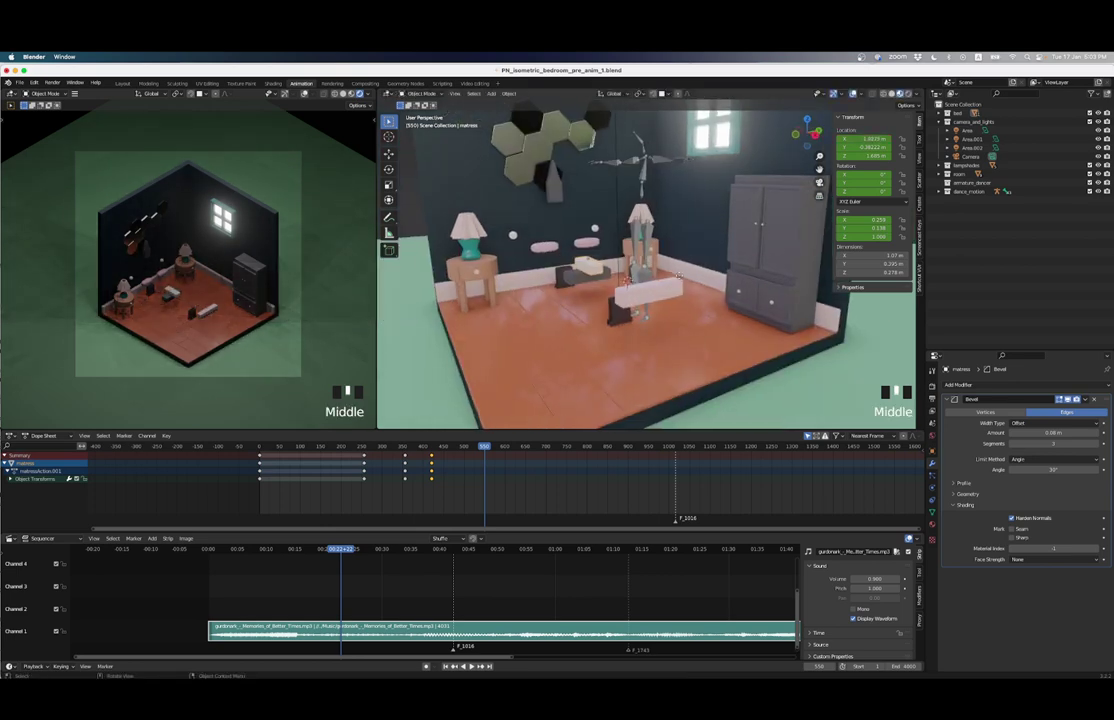
key(g)
key(x)
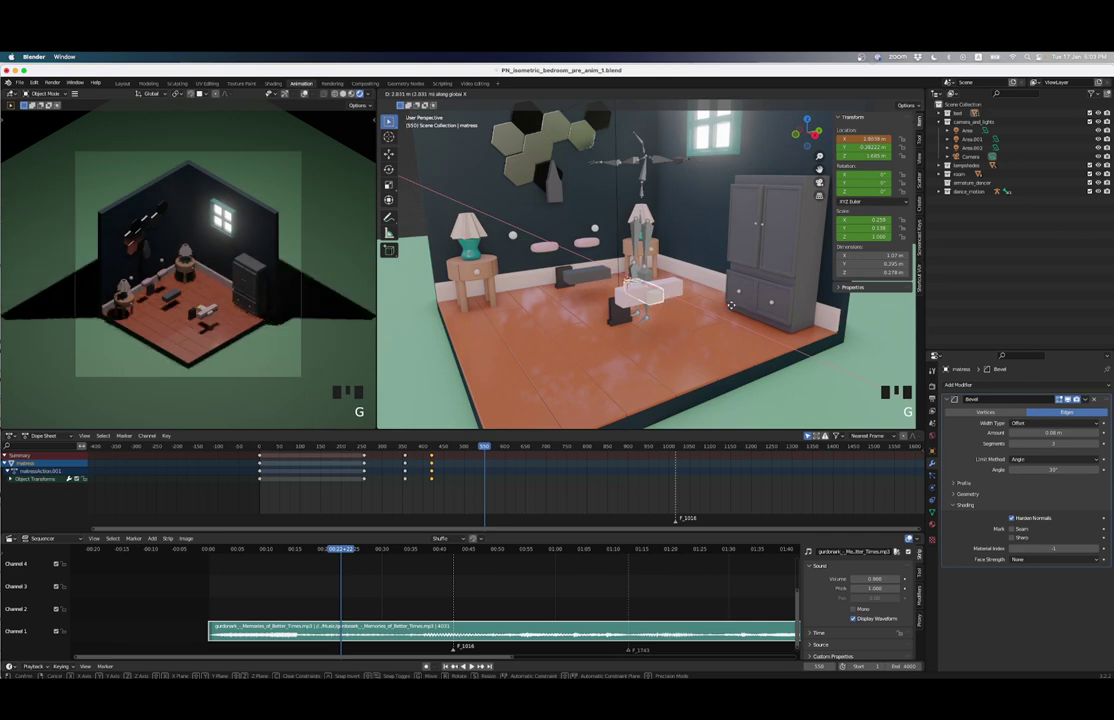
click(591, 293)
scroll(591, 293, up, 2)
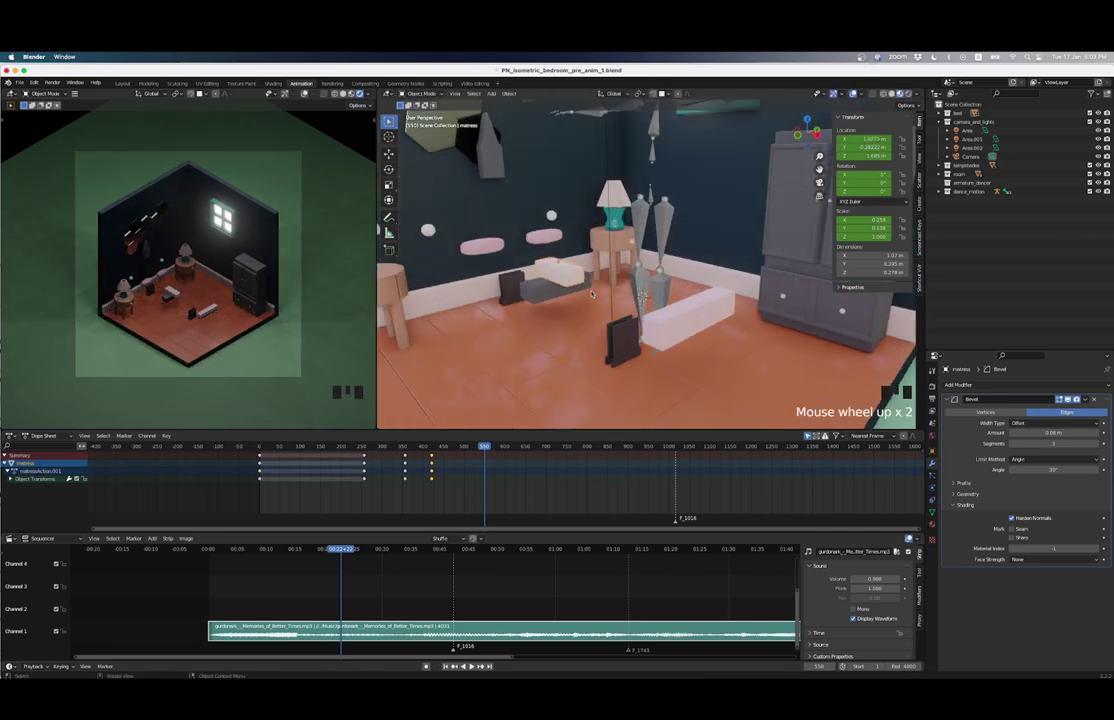
middle_drag(543, 293, 540, 300)
click(545, 300)
key(g)
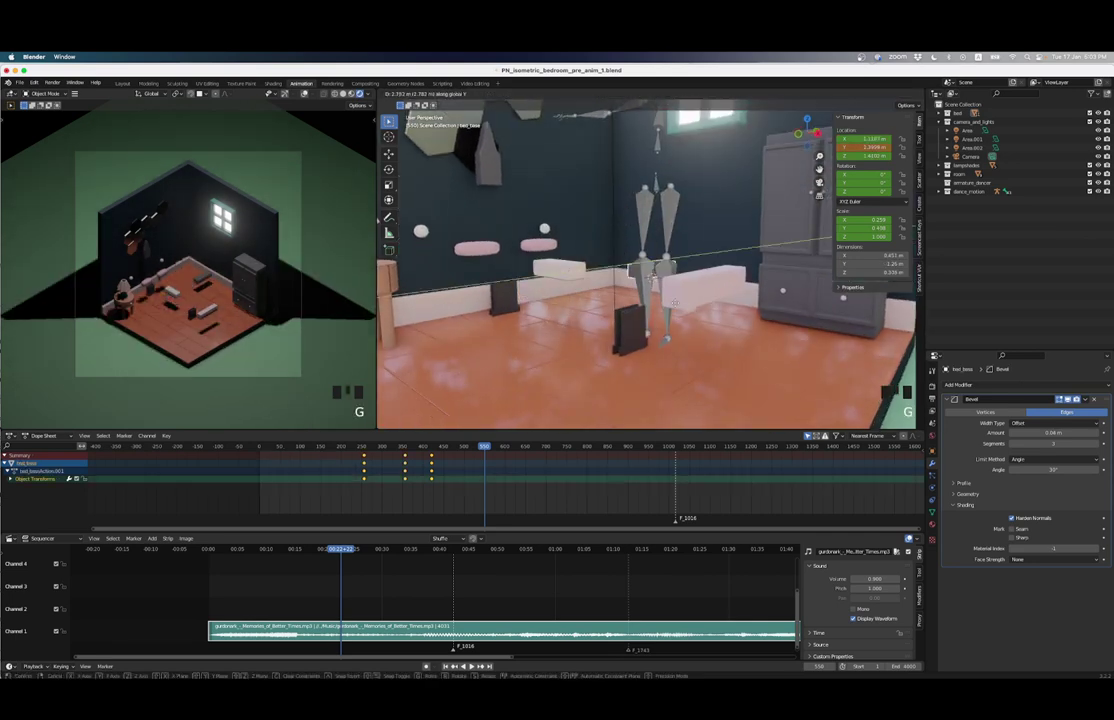
key(y)
click(646, 300)
Step: Move the bed base about 3.15 m along X so it sits beneath the relocated blanket near the wardrobe
click(547, 293)
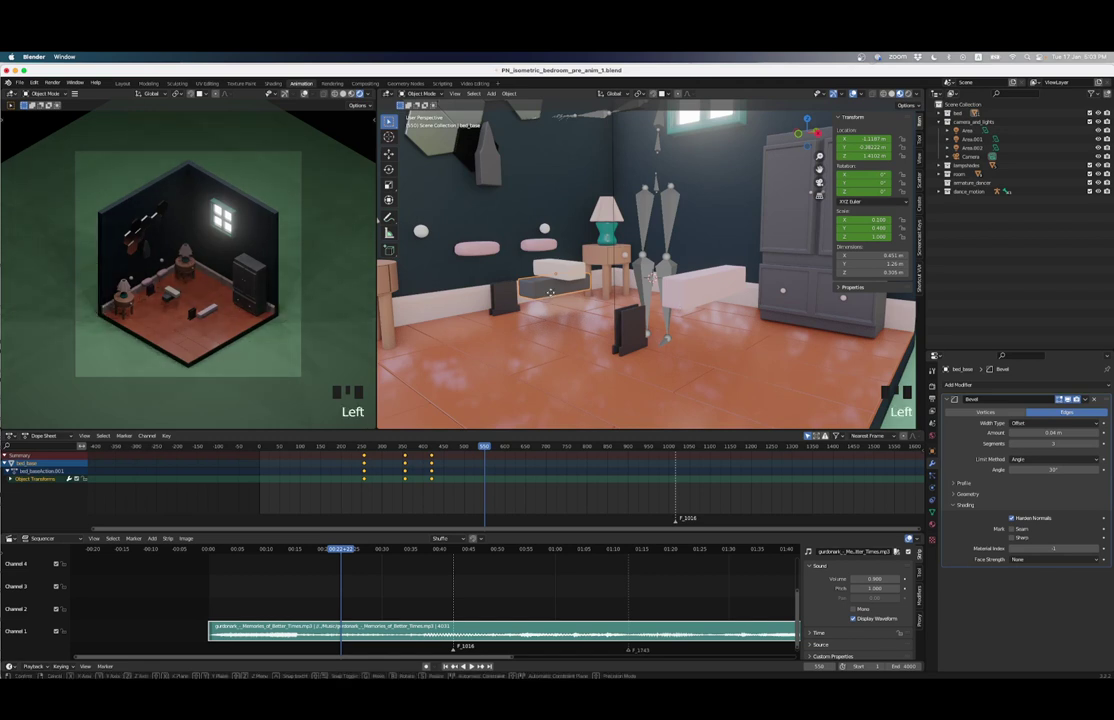
key(g)
key(x)
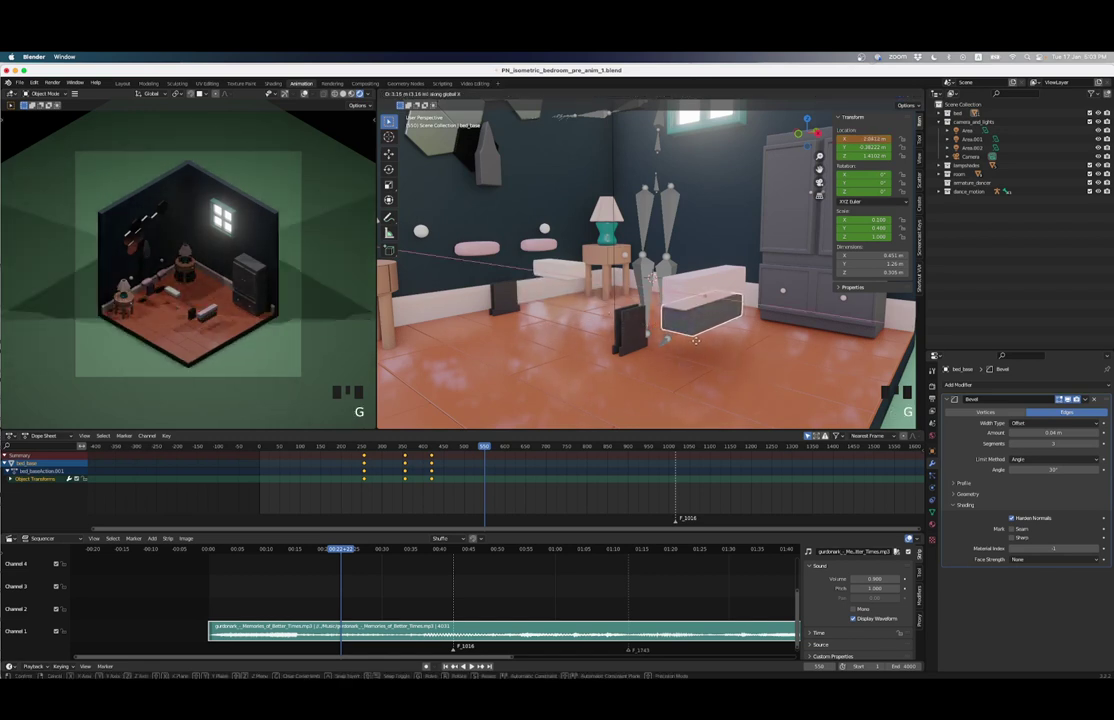
click(698, 338)
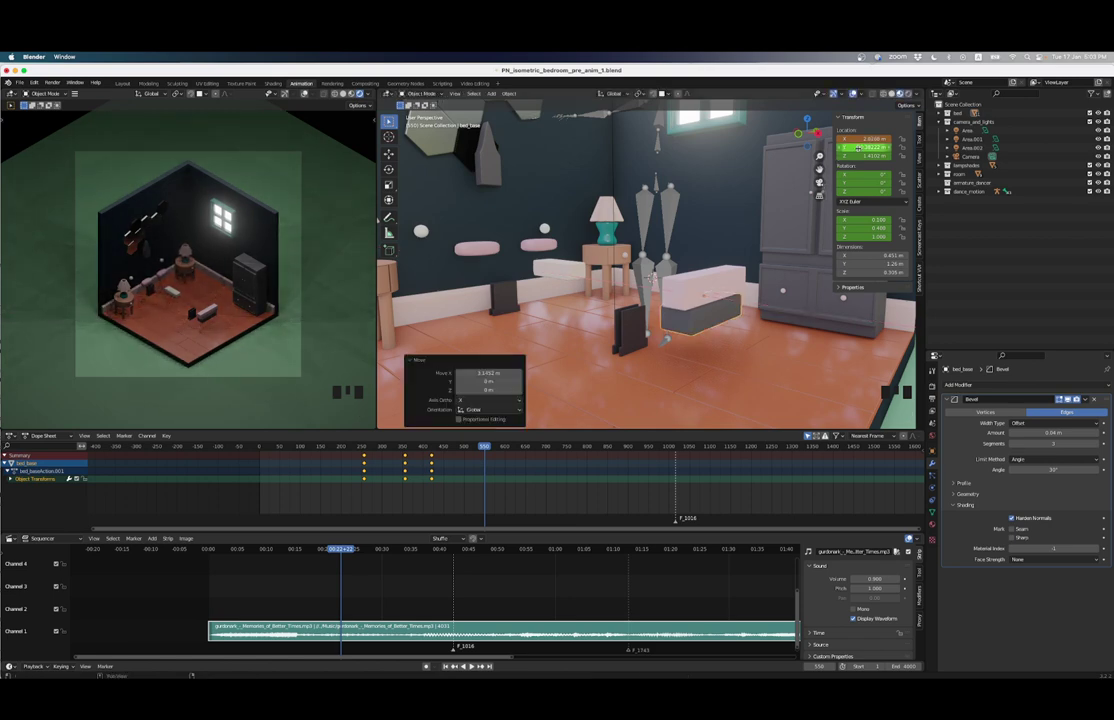
Step: Nudge the bed base slightly along X in the front view to line it up under the blanket
middle_drag(775, 220, 652, 284)
key(KP_1)
scroll(652, 284, up, 3)
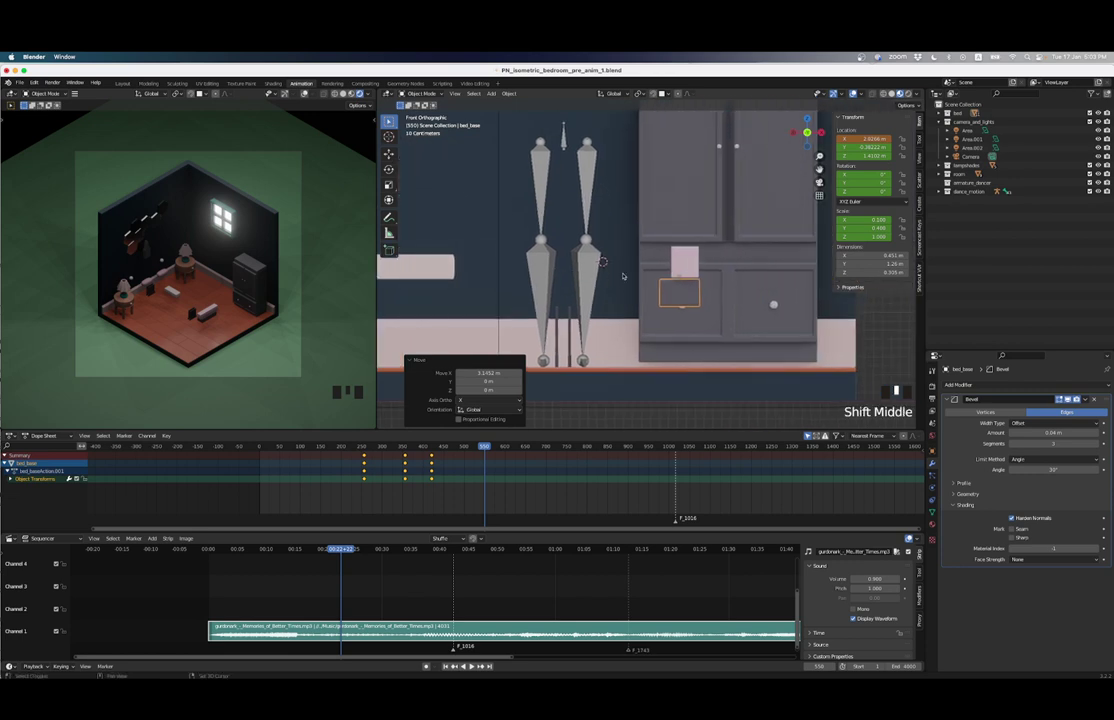
scroll(652, 284, up, 2)
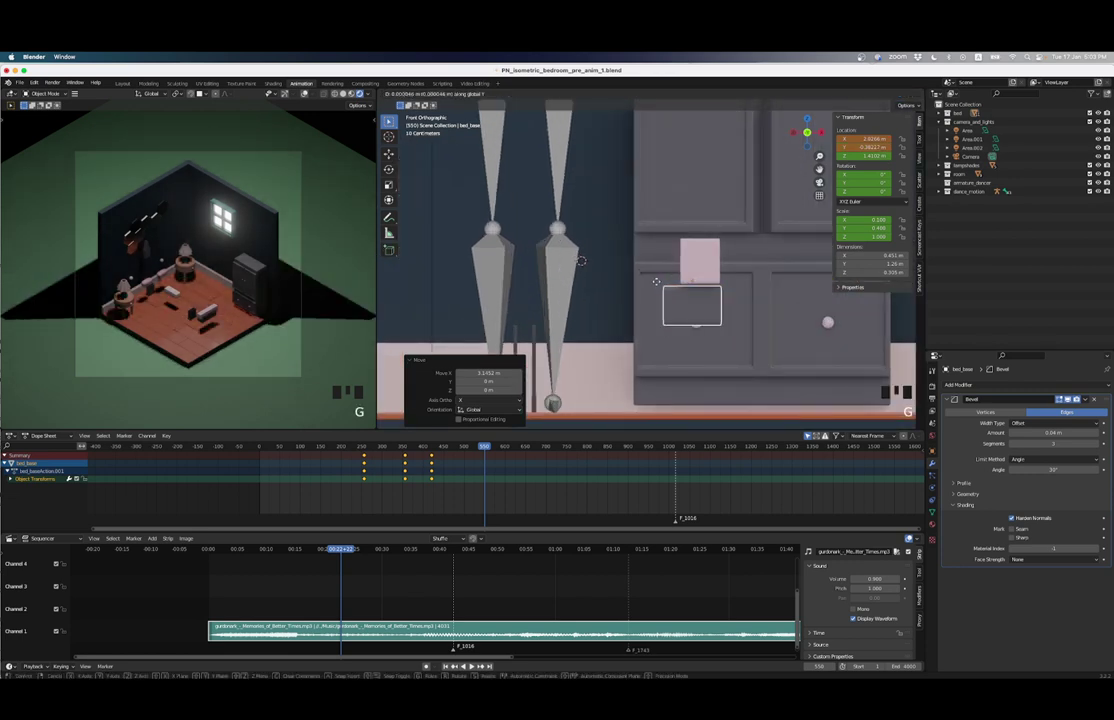
key(g)
key(g)
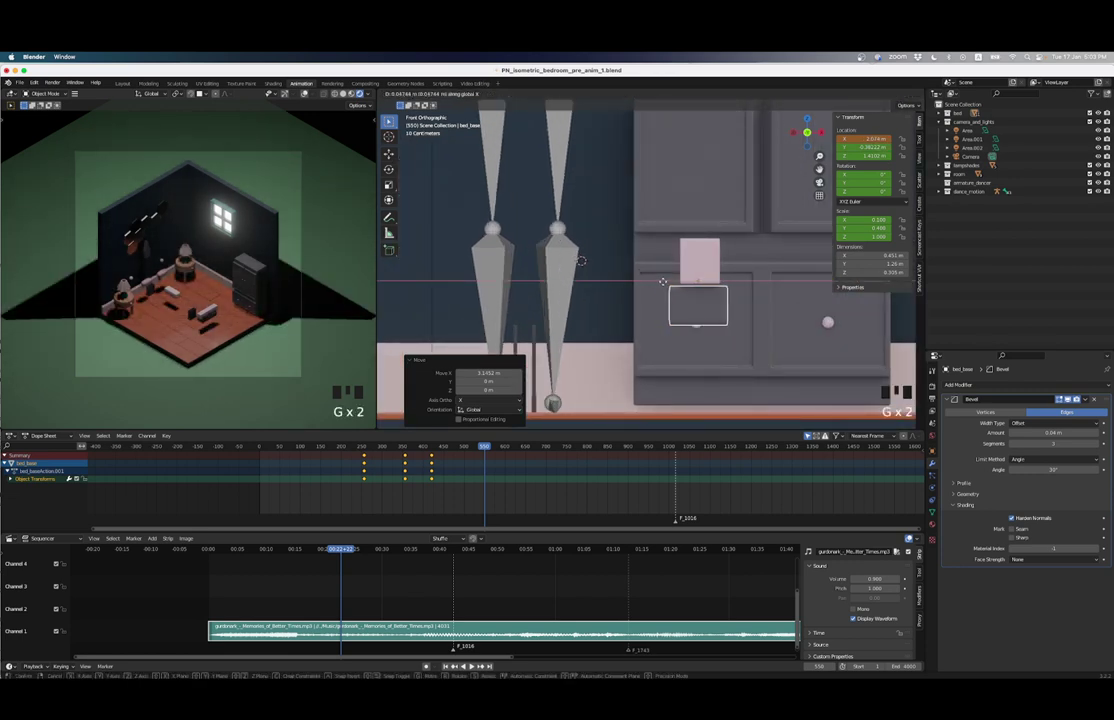
click(664, 281)
Step: Keyframe the bed base's location, rotation and scale at frame 550
scroll(664, 281, down, 4)
middle_drag(664, 281, 741, 216)
key(i)
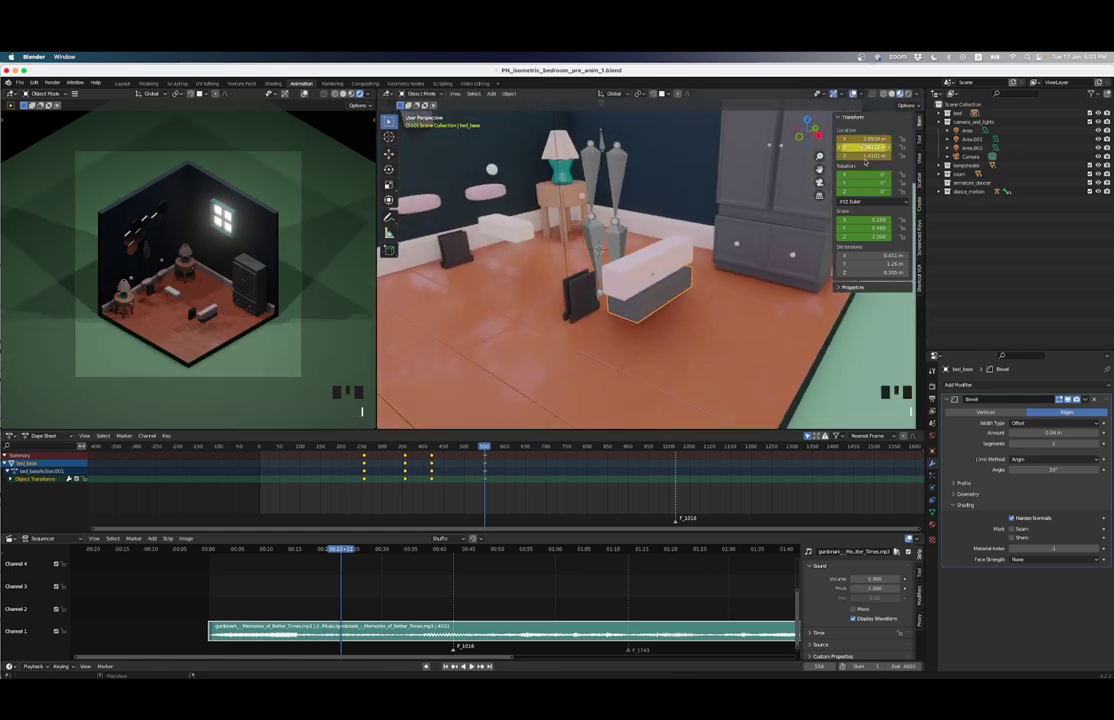
key(i)
key(i)
key(i)
Step: Place the mattress above the blanket in the front view and keyframe its location, rotation and scale at frame 550
scroll(645, 285, down, 1)
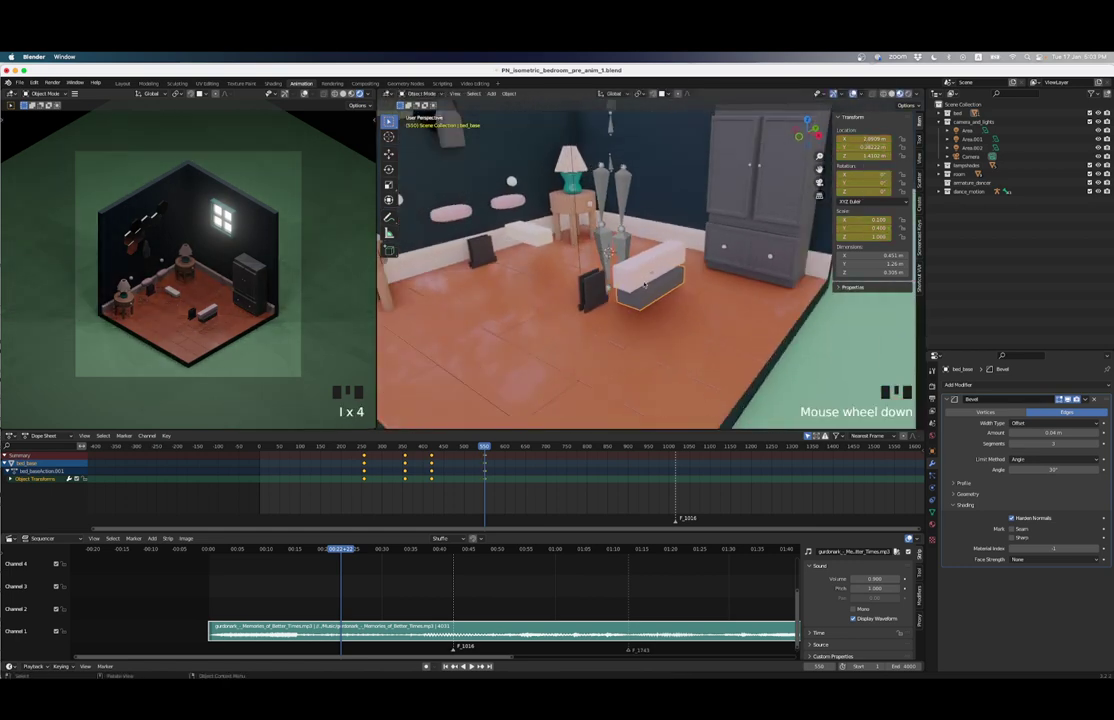
click(648, 258)
mouse_move(648, 258)
middle_down()
mouse_move(603, 221)
mouse_move(650, 260)
middle_up()
click(808, 140)
key(g)
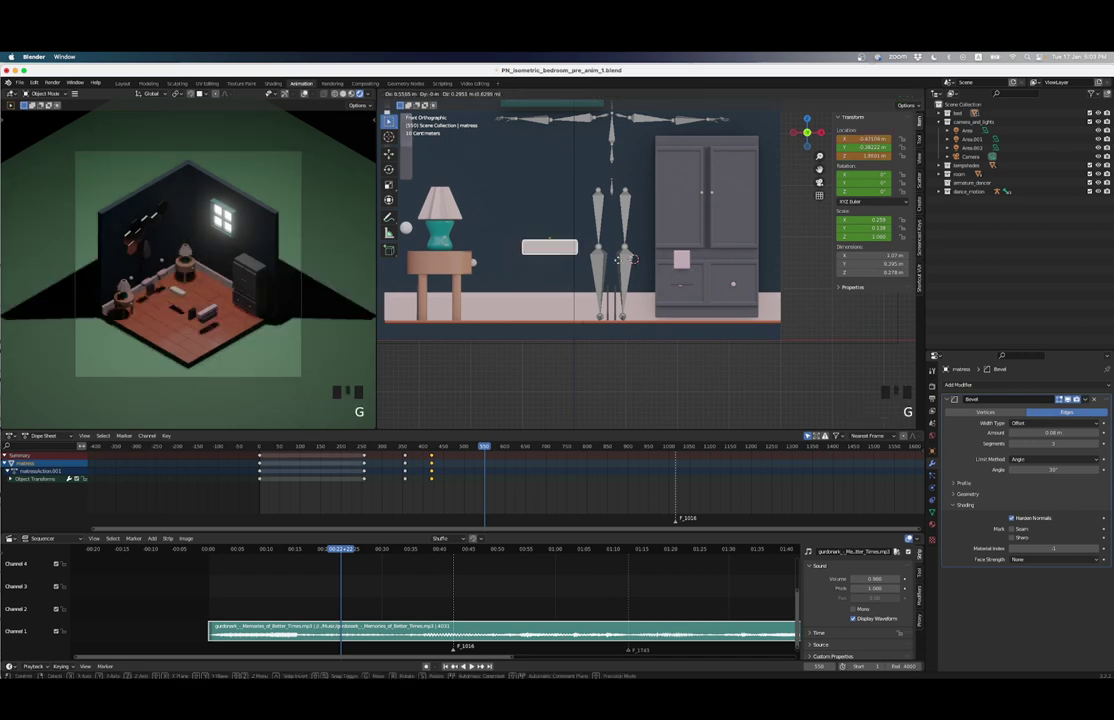
click(713, 260)
key(i)
key(i)
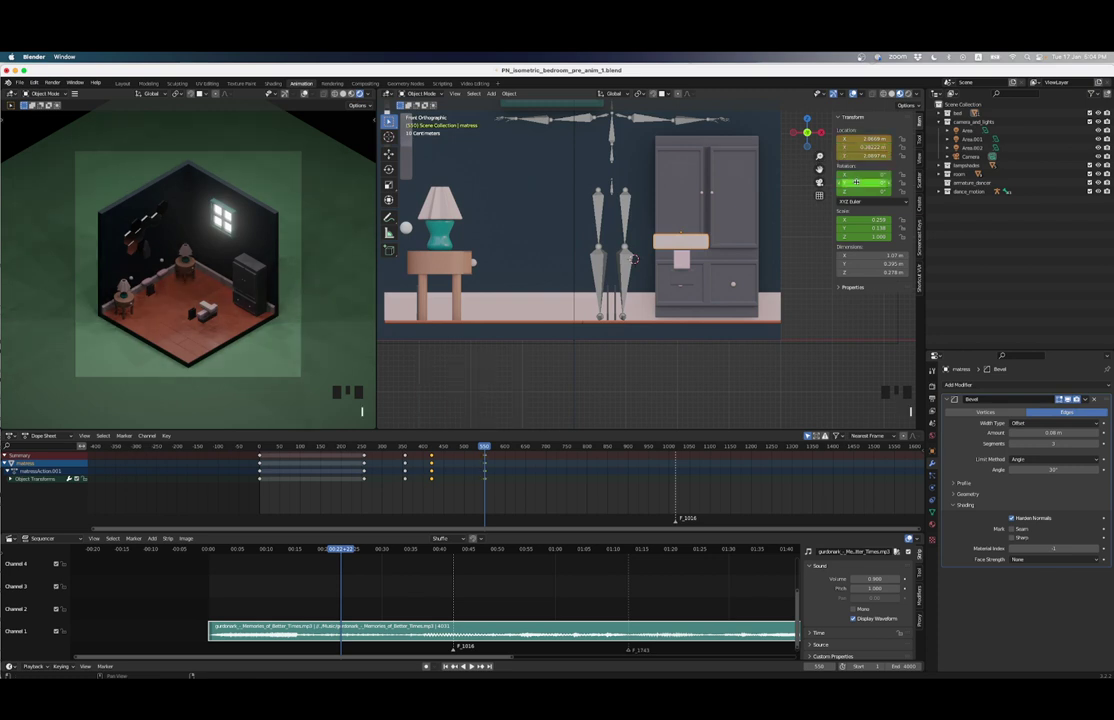
Step: Rotate the mattress about 90° around Z in the top view so it runs lengthwise along the blanket
key(KP_7)
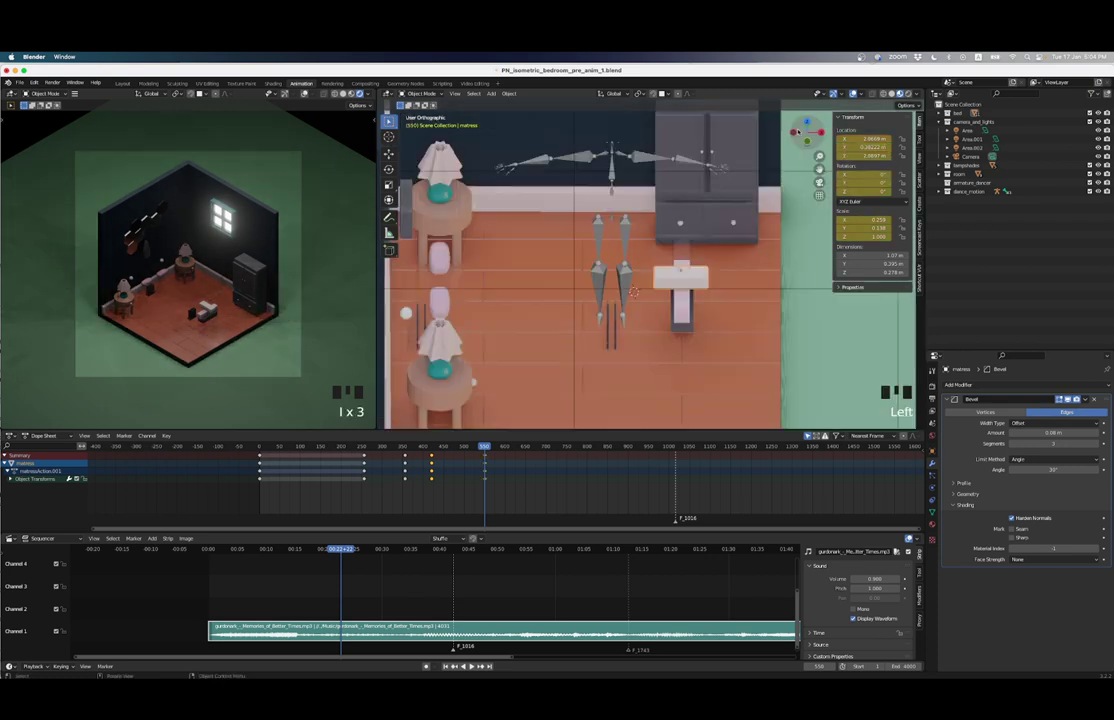
scroll(699, 296, up, 2)
key(r)
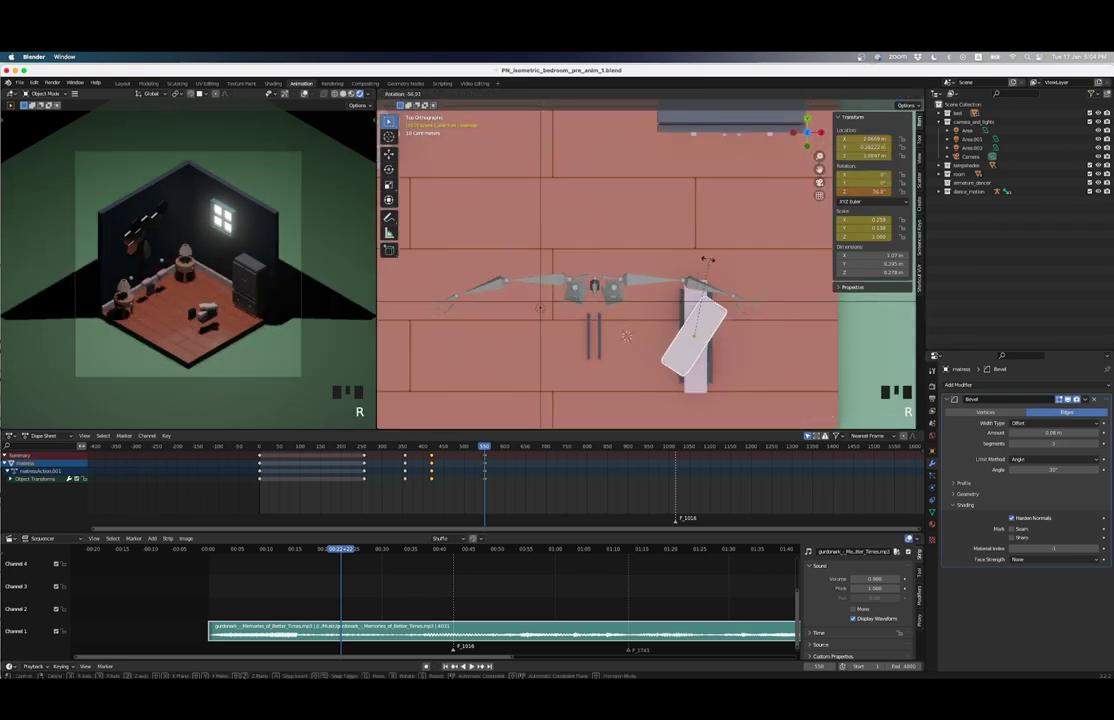
click(697, 300)
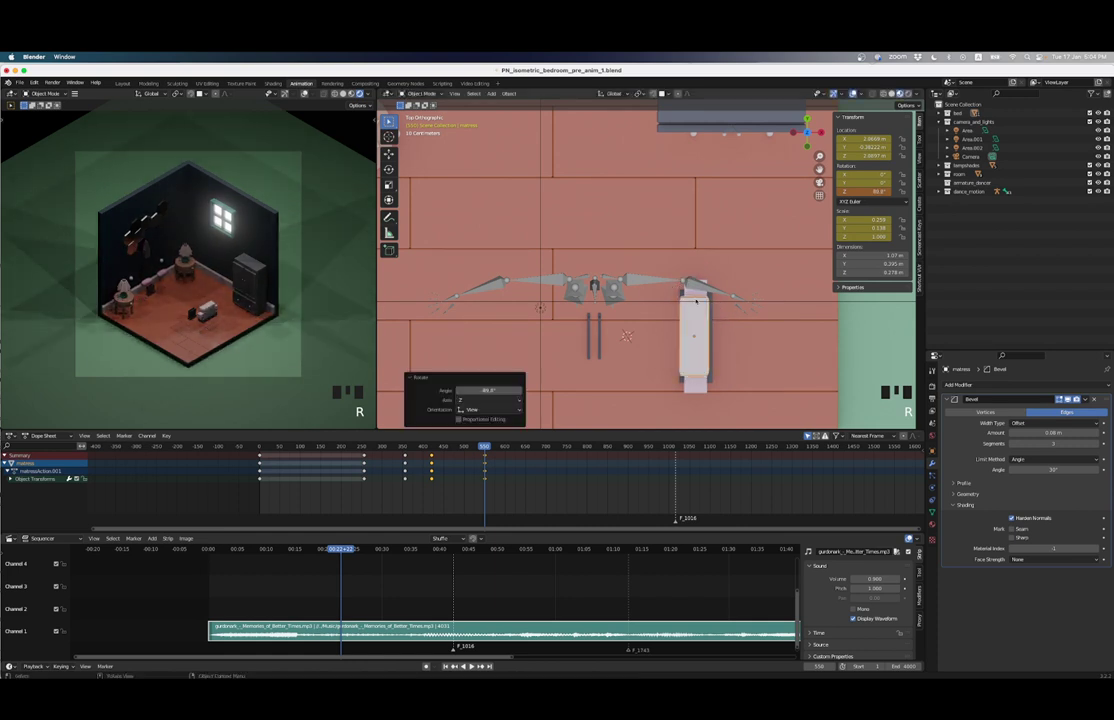
Step: Centre the mattress over the bed base with its Z rotation at 90° and update its location and rotation keyframes at frame 550
scroll(697, 300, up, 3)
shift+middle_drag(700, 300, 655, 243)
key(g)
click(729, 277)
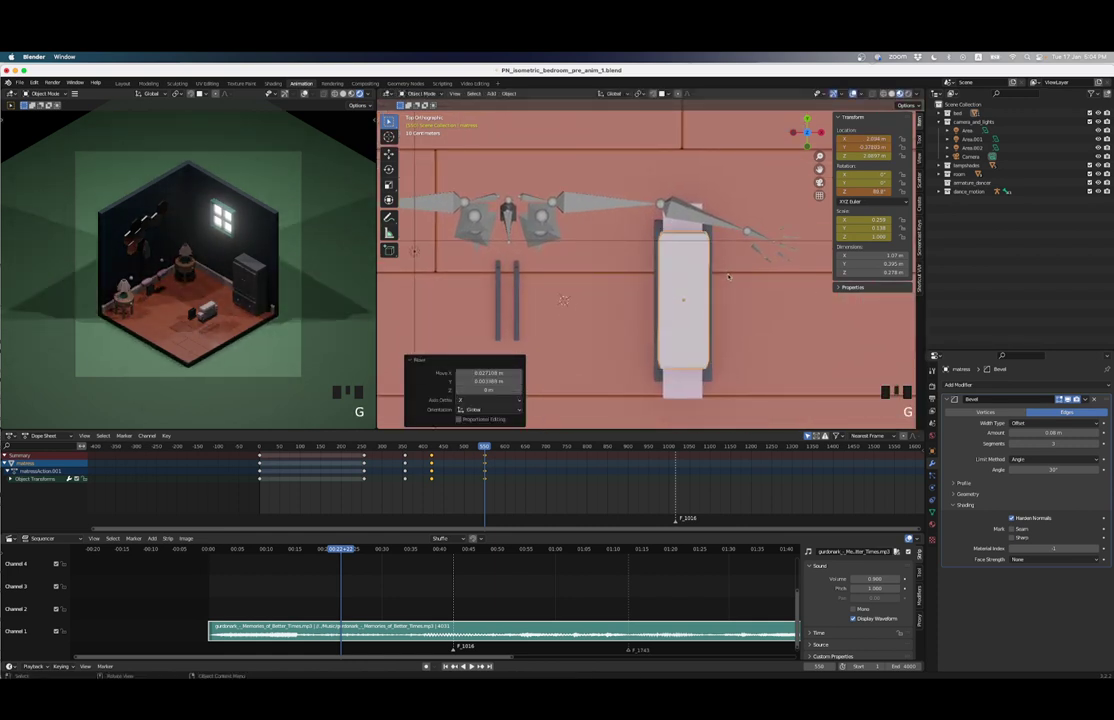
key(r)
key(Escape)
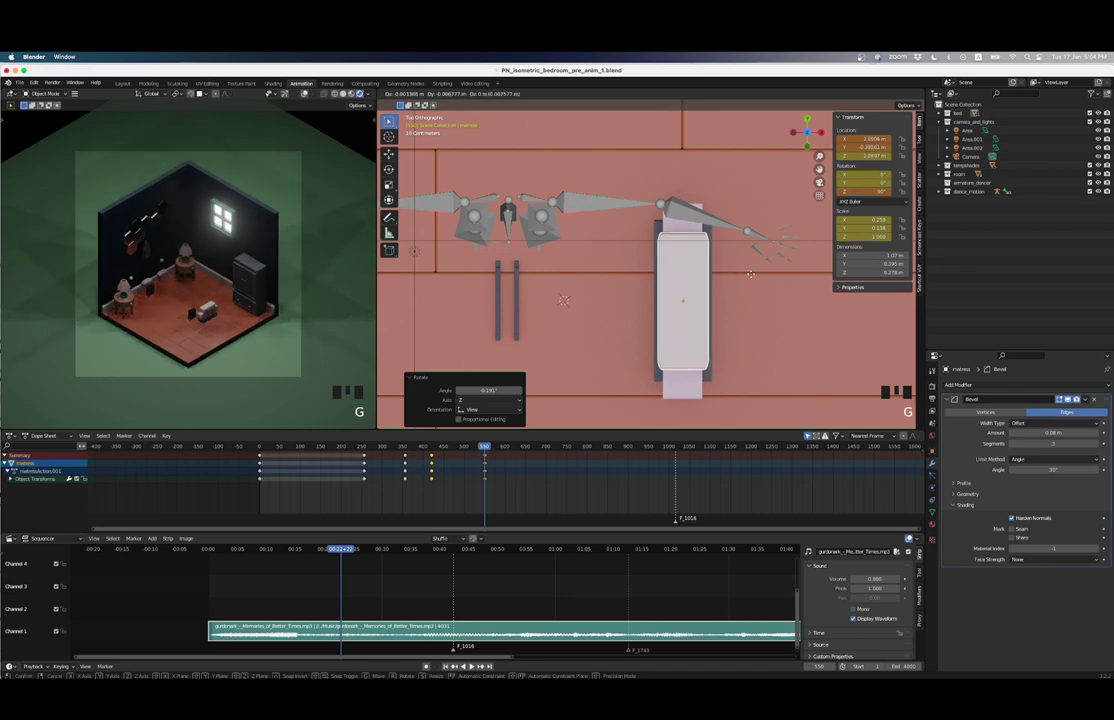
scroll(752, 272, down, 4)
middle_drag(752, 272, 668, 218)
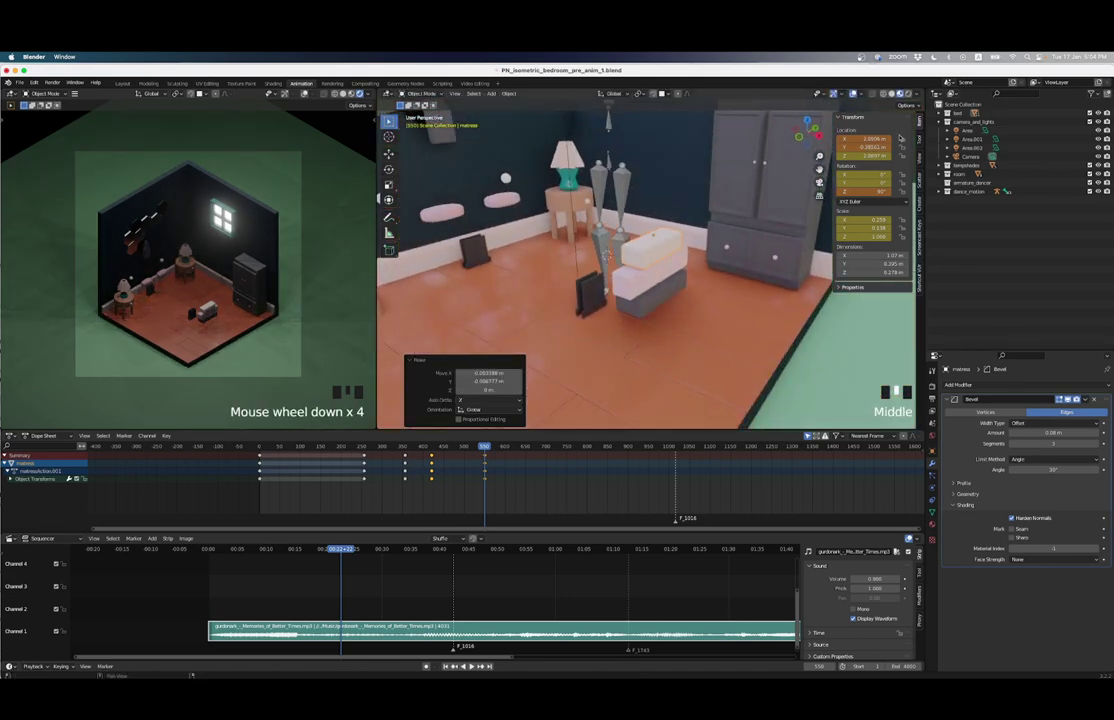
key(i)
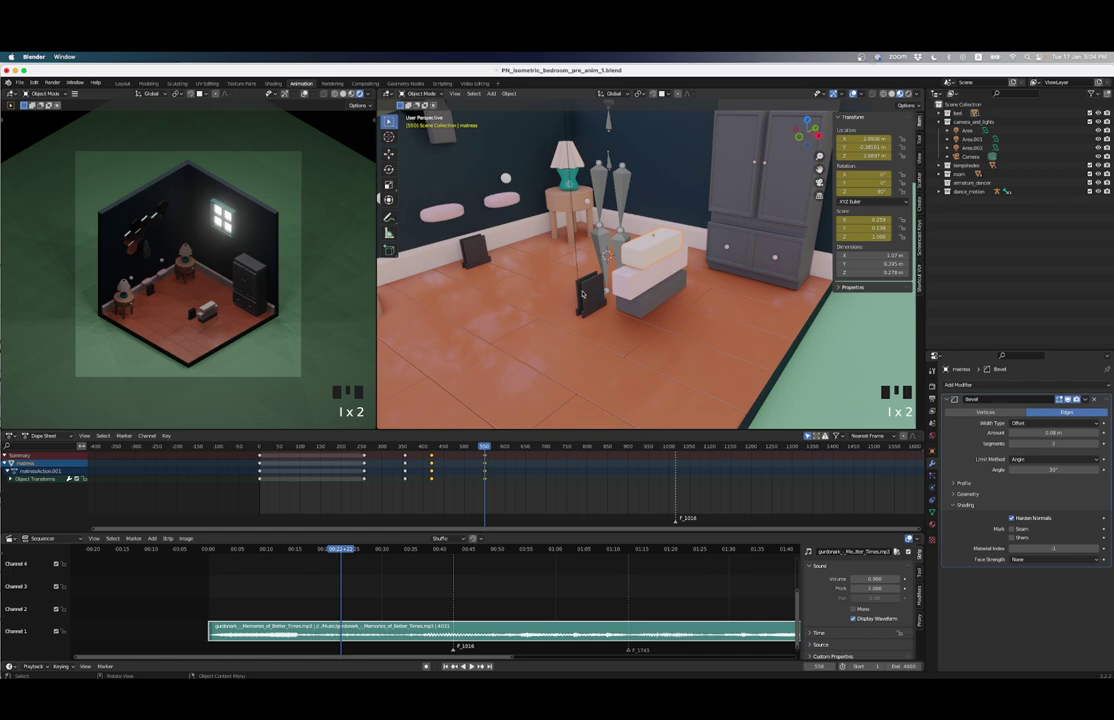
Step: Move the bed legs beside the armature about 1.37 m along X and -0.97 m along Y, in line with the stacked bed parts
click(582, 294)
scroll(582, 294, down, 3)
mouse_move(582, 294)
middle_down()
mouse_move(561, 269)
mouse_move(589, 277)
middle_up()
scroll(589, 276, up, 1)
scroll(585, 281, down, 2)
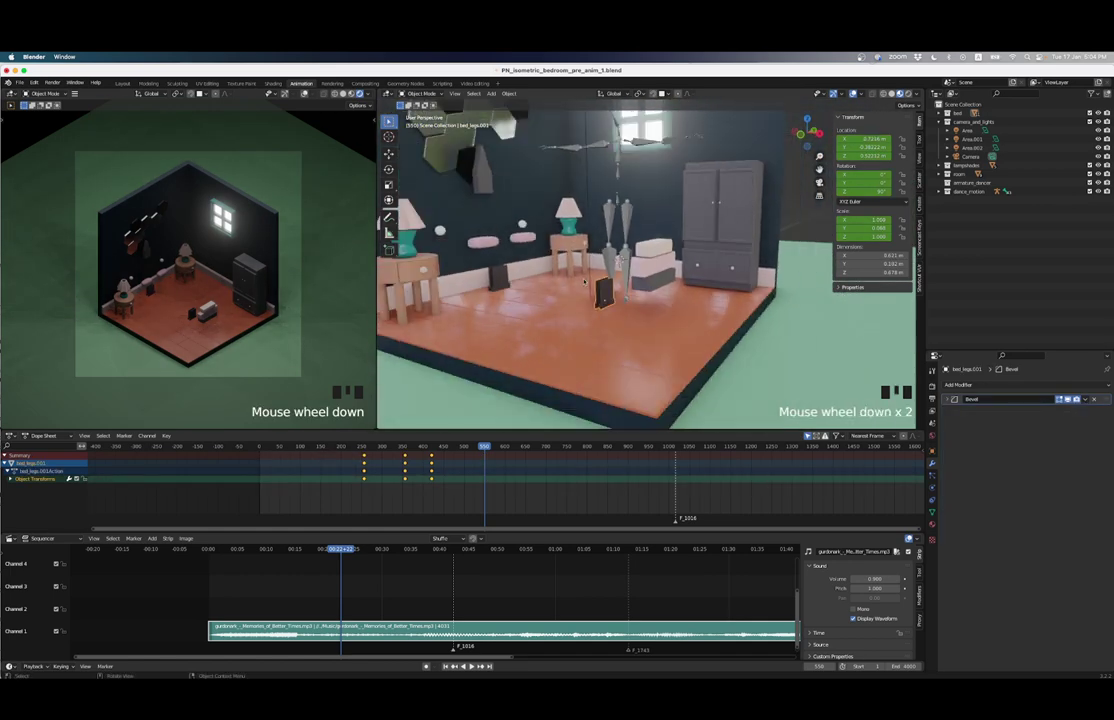
middle_drag(585, 281, 580, 282)
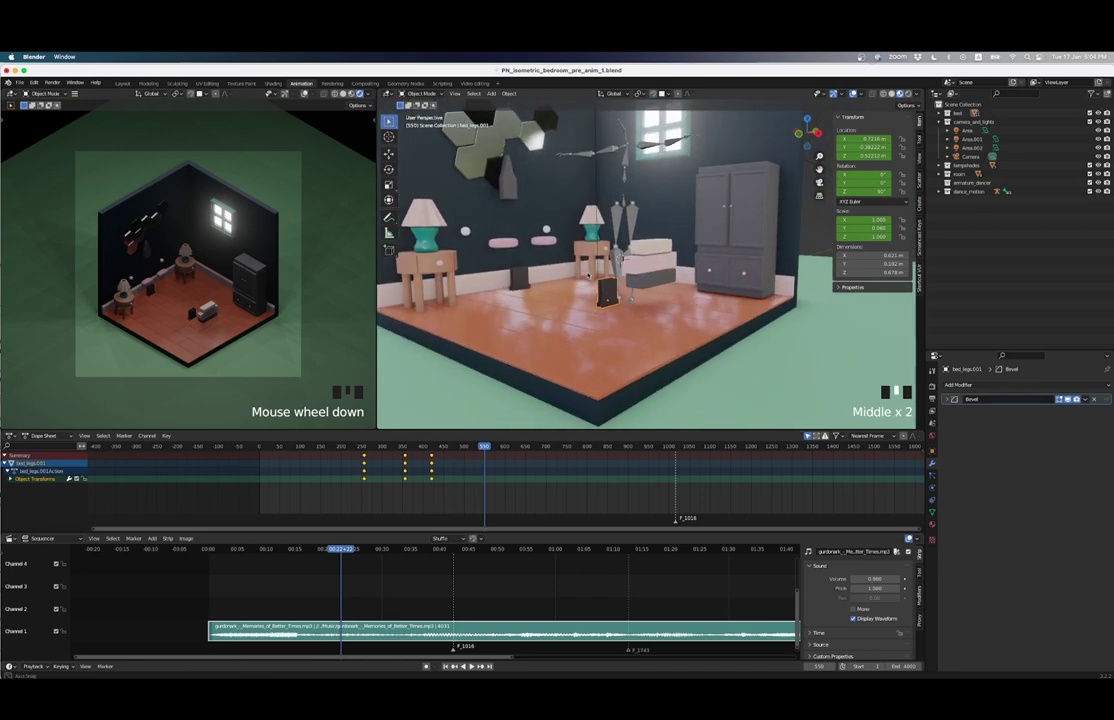
scroll(580, 282, down, 1)
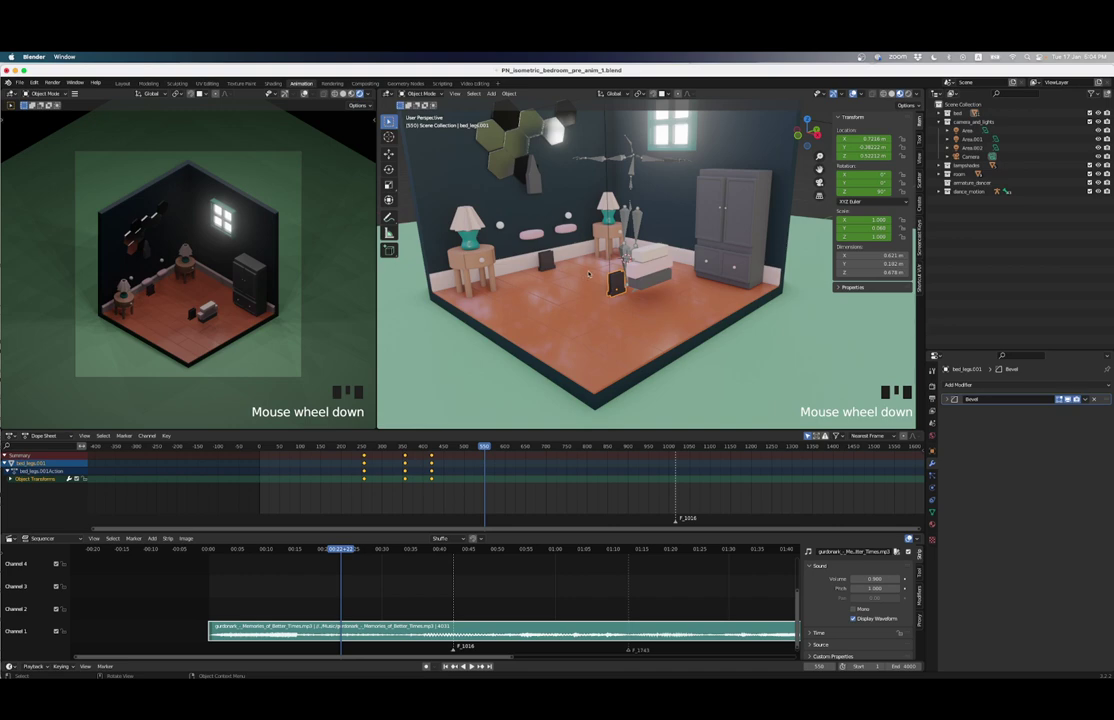
scroll(589, 273, up, 2)
shift+middle_drag(582, 275, 665, 310)
scroll(665, 310, up, 2)
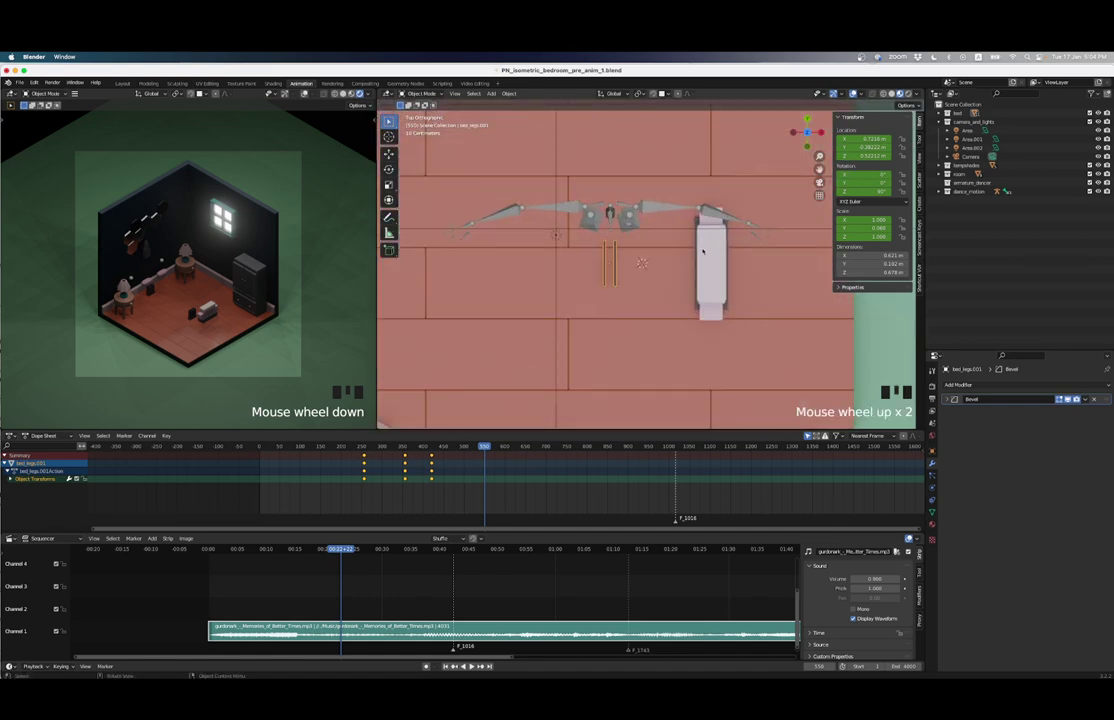
shift+middle_drag(690, 268, 623, 261)
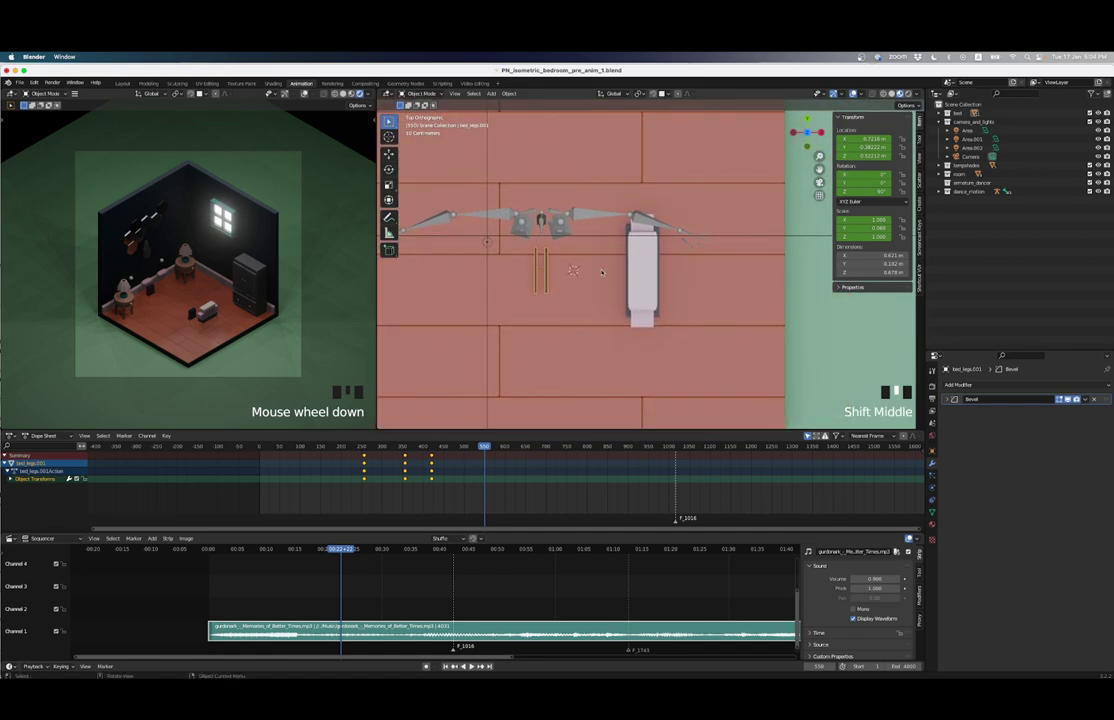
key(g)
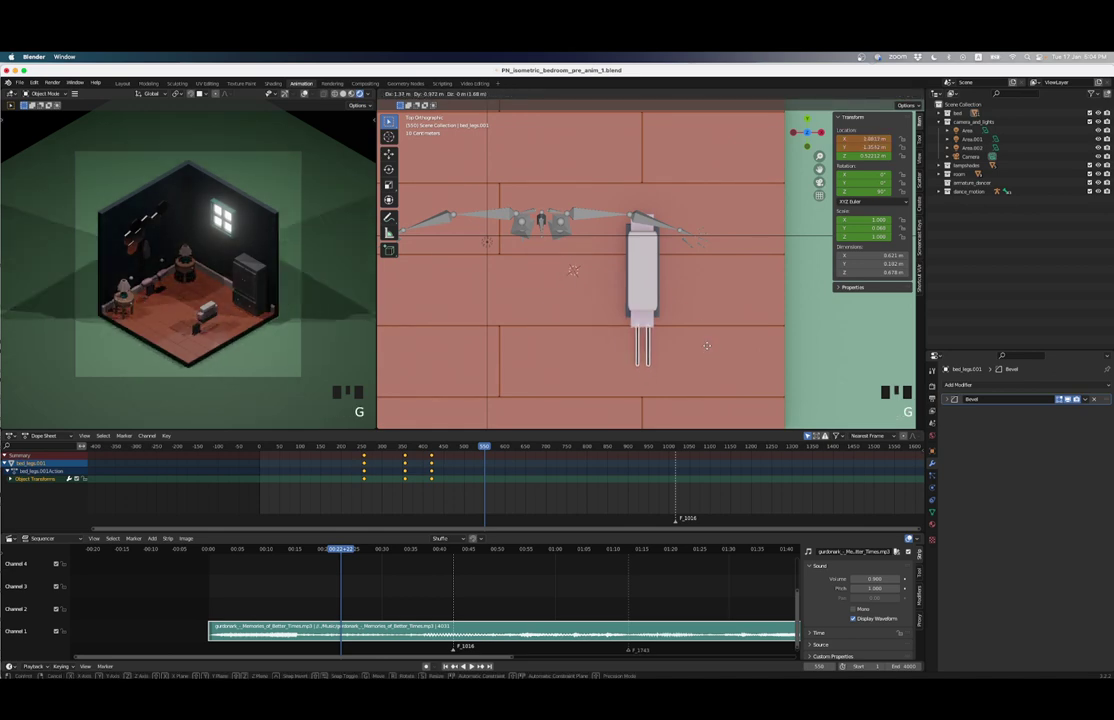
click(709, 353)
Step: Slide these bed legs about 0.63 m along Y in the right view so they stand under the bed base's end
middle_drag(709, 353, 601, 234)
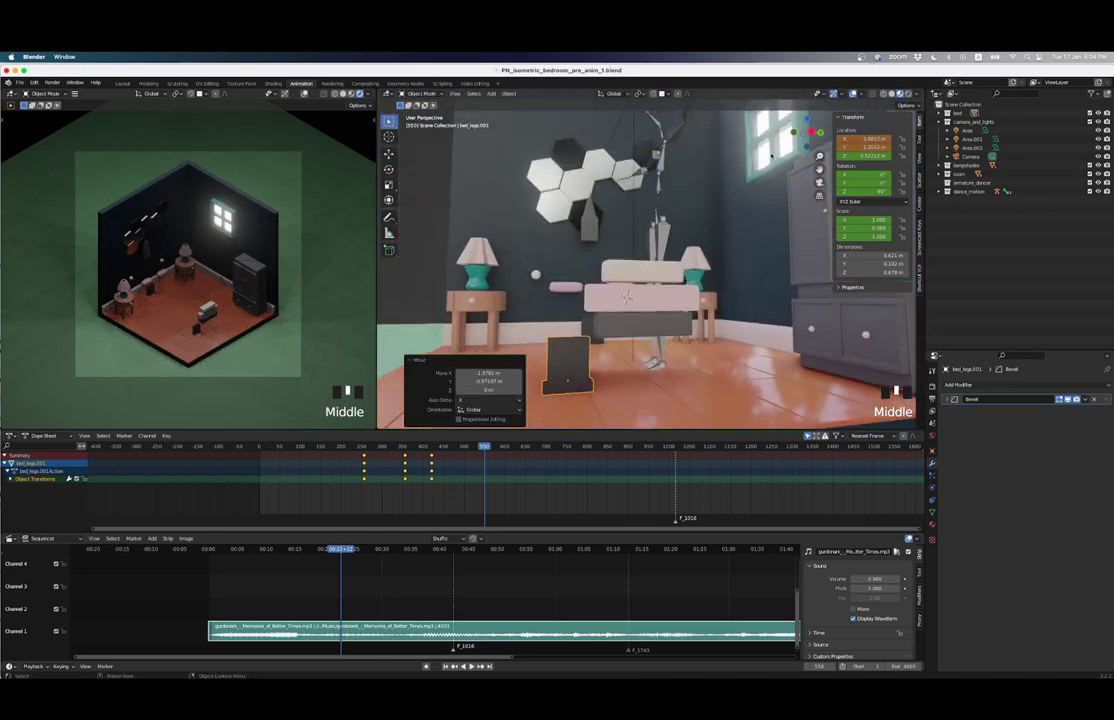
click(811, 132)
shift+middle_drag(600, 390, 625, 300)
key(g)
click(614, 300)
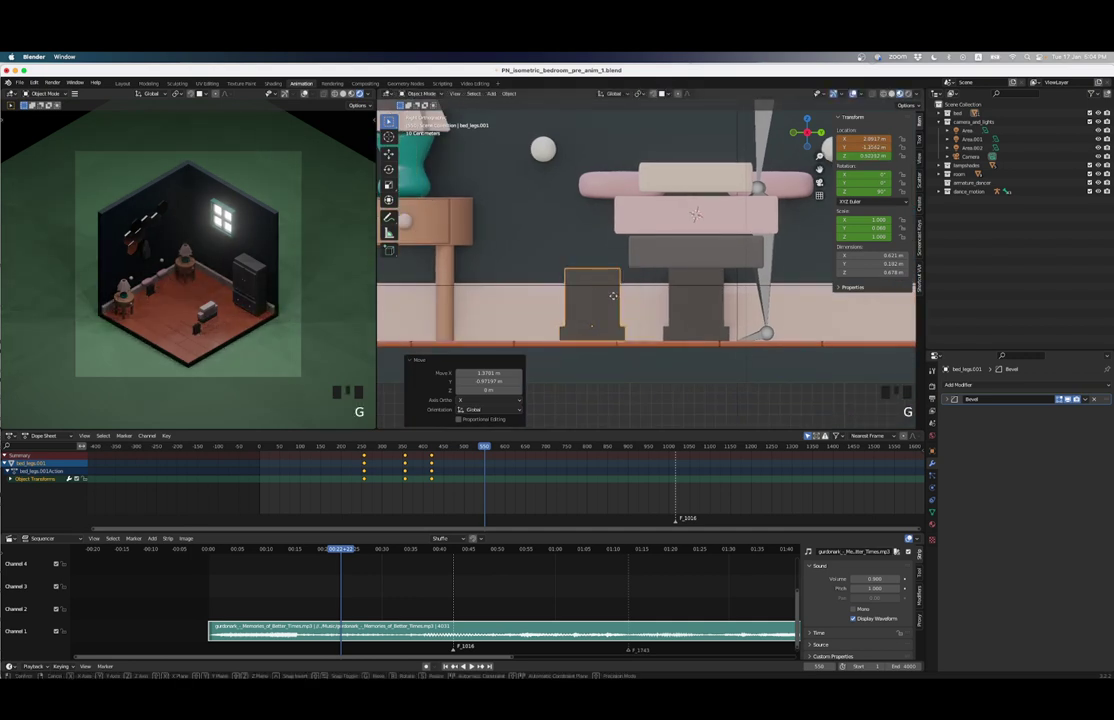
key(g)
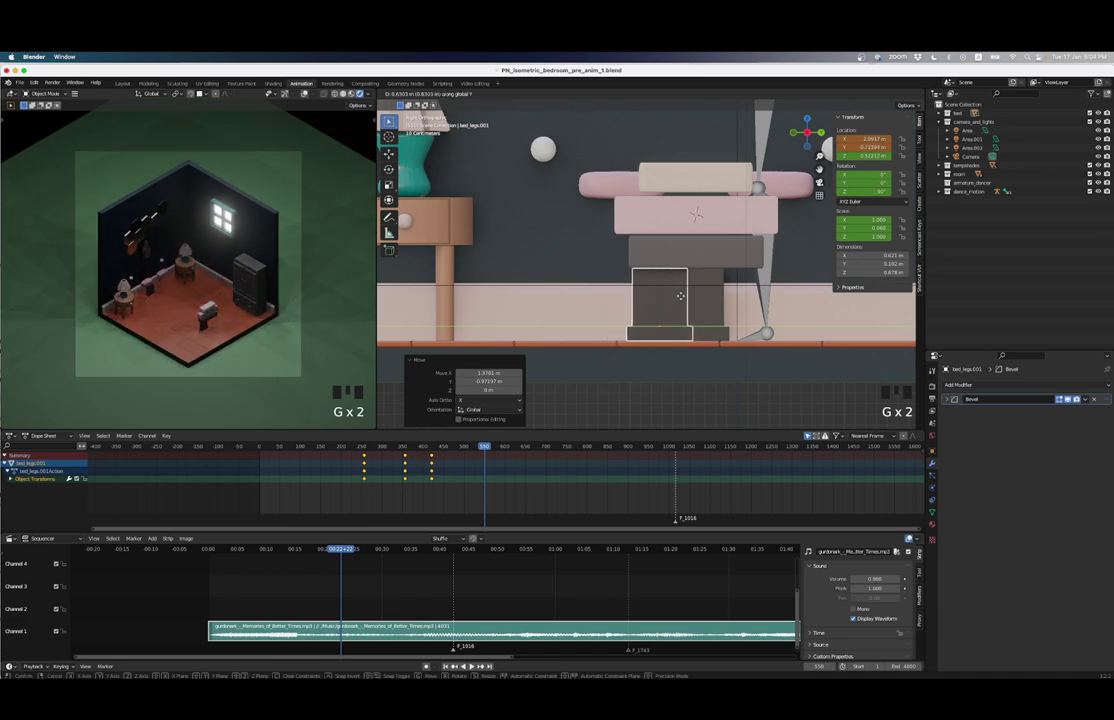
click(680, 296)
Step: Check the legs' fit under the bed base and keyframe their location, rotation and scale at frame 550
scroll(610, 257, up, 4)
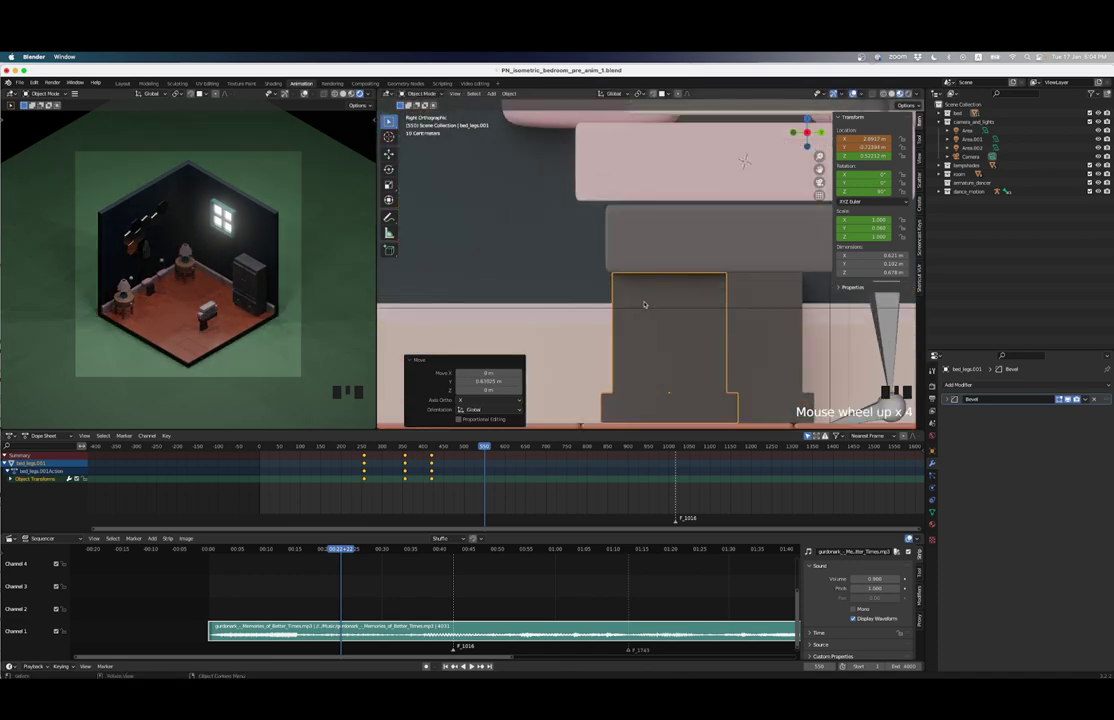
shift+middle_drag(623, 268, 716, 278)
scroll(648, 253, up, 3)
scroll(648, 253, down, 6)
scroll(553, 240, down, 3)
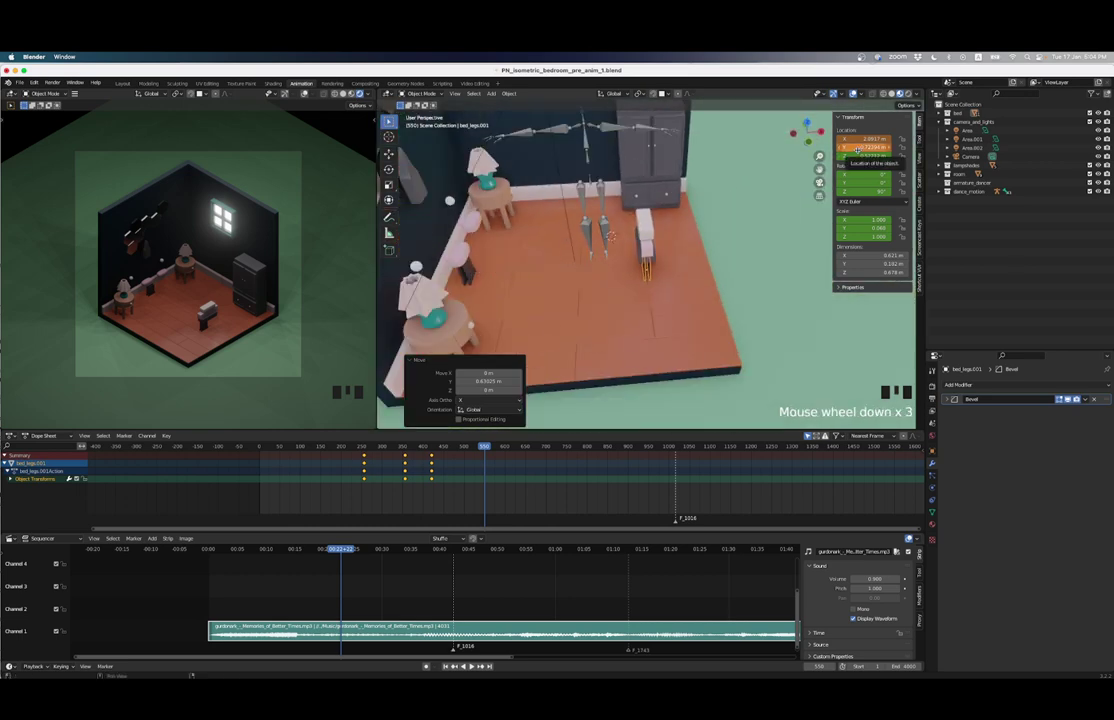
key(i)
key(i)
key(i)
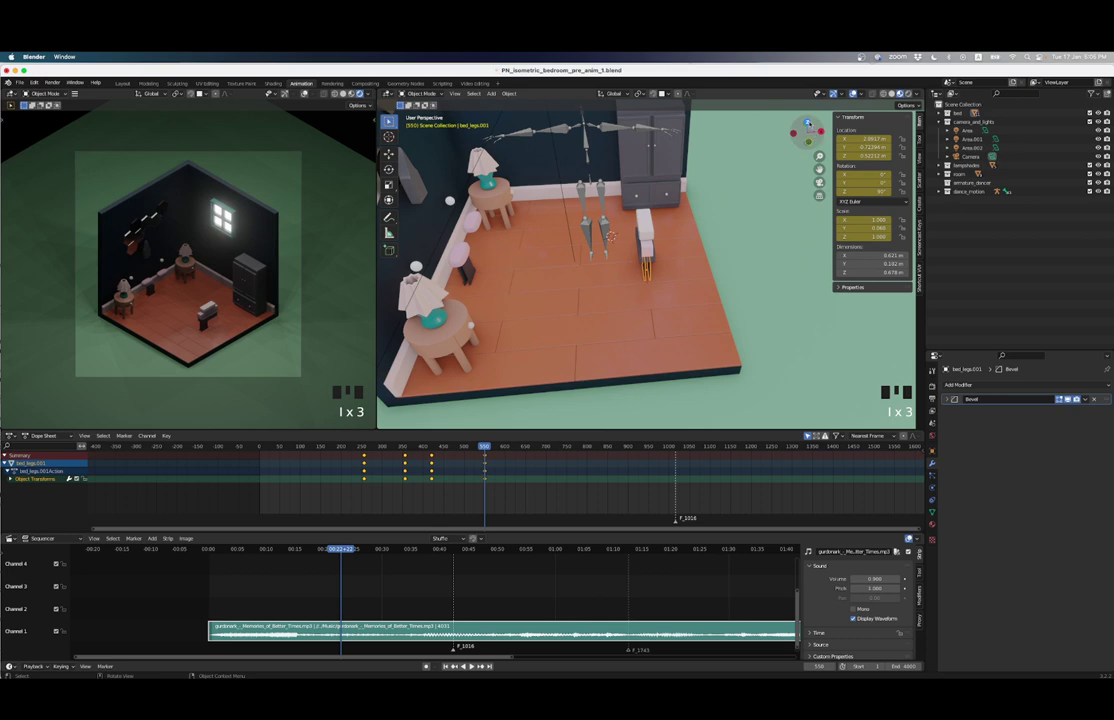
Step: Move the other bed legs from beside the wall about 5.03 m along X and 0.42 m along Y under the stacked bed base in top view
click(794, 132)
click(808, 120)
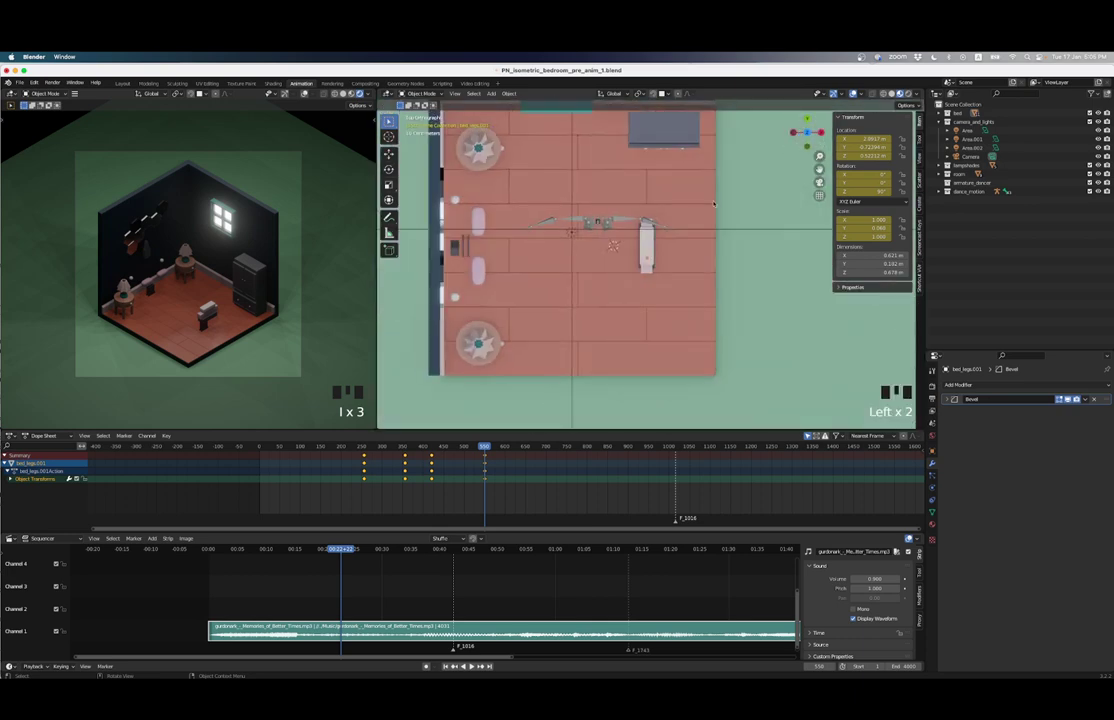
scroll(600, 240, up, 3)
shift+middle_drag(455, 215, 455, 279)
click(498, 240)
key(z)
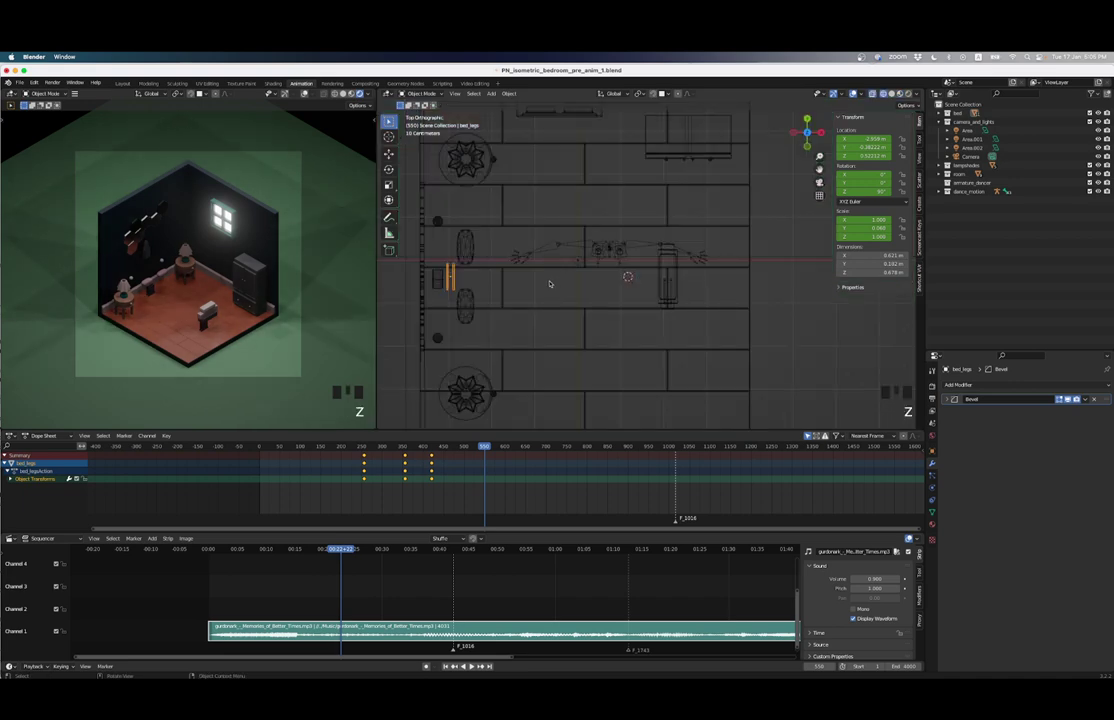
key(g)
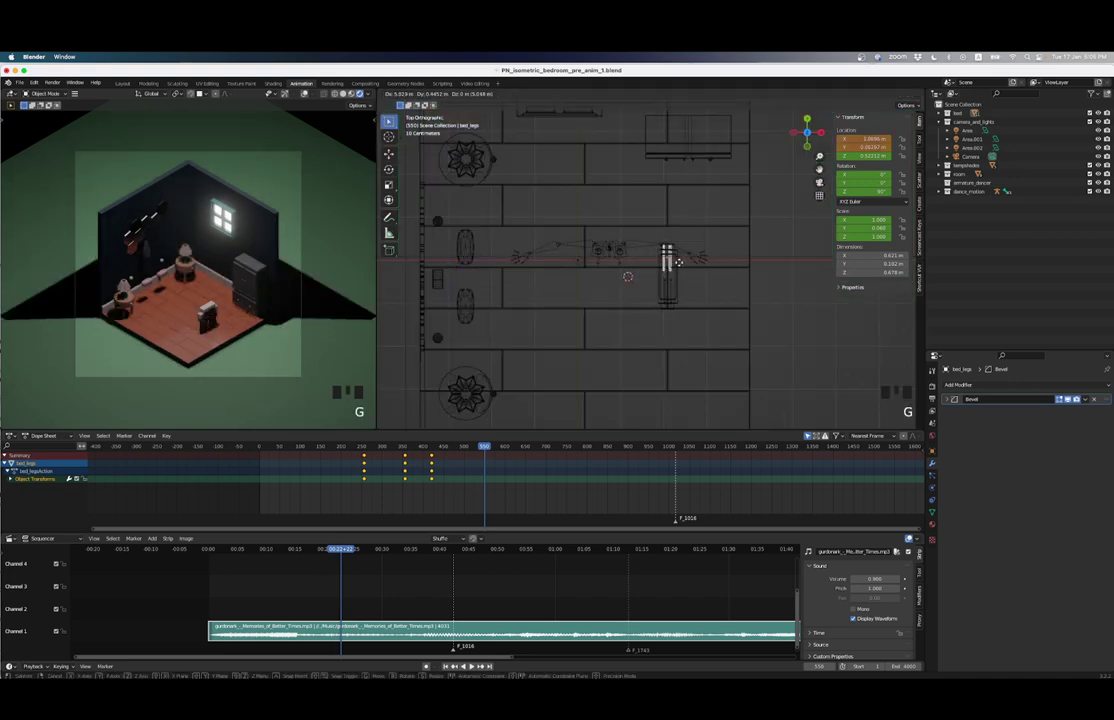
click(676, 262)
Step: Align these bed legs with the pair already under the bed base and keyframe their location, rotation and scale at frame 550
scroll(647, 254, up, 5)
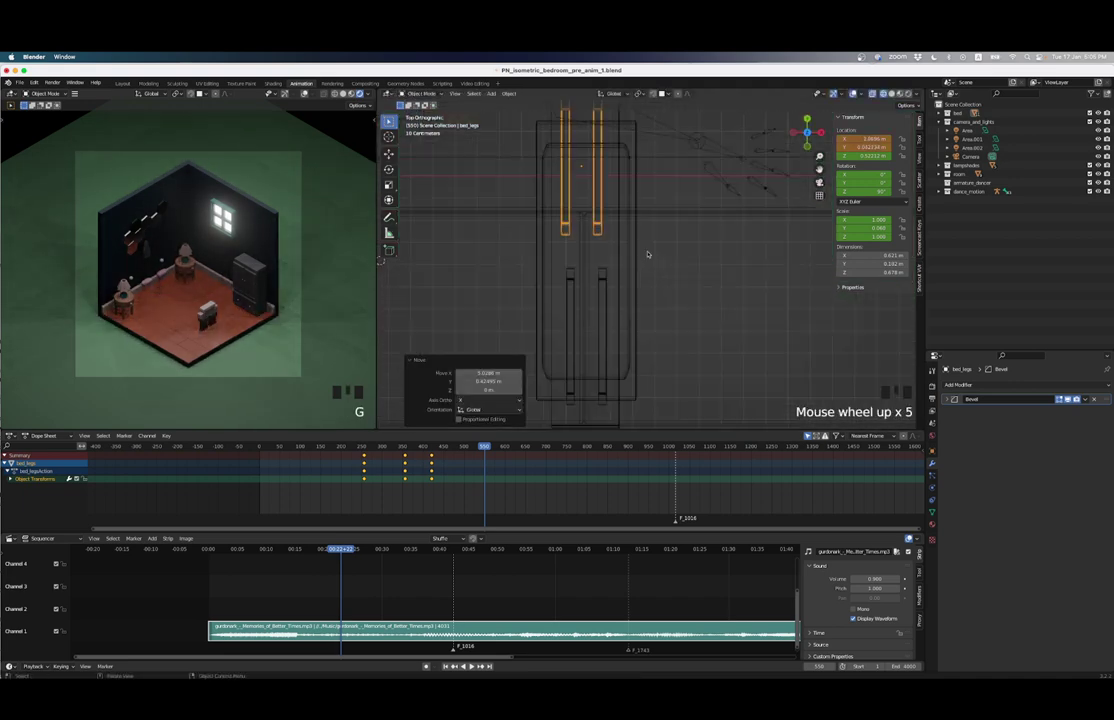
key(g)
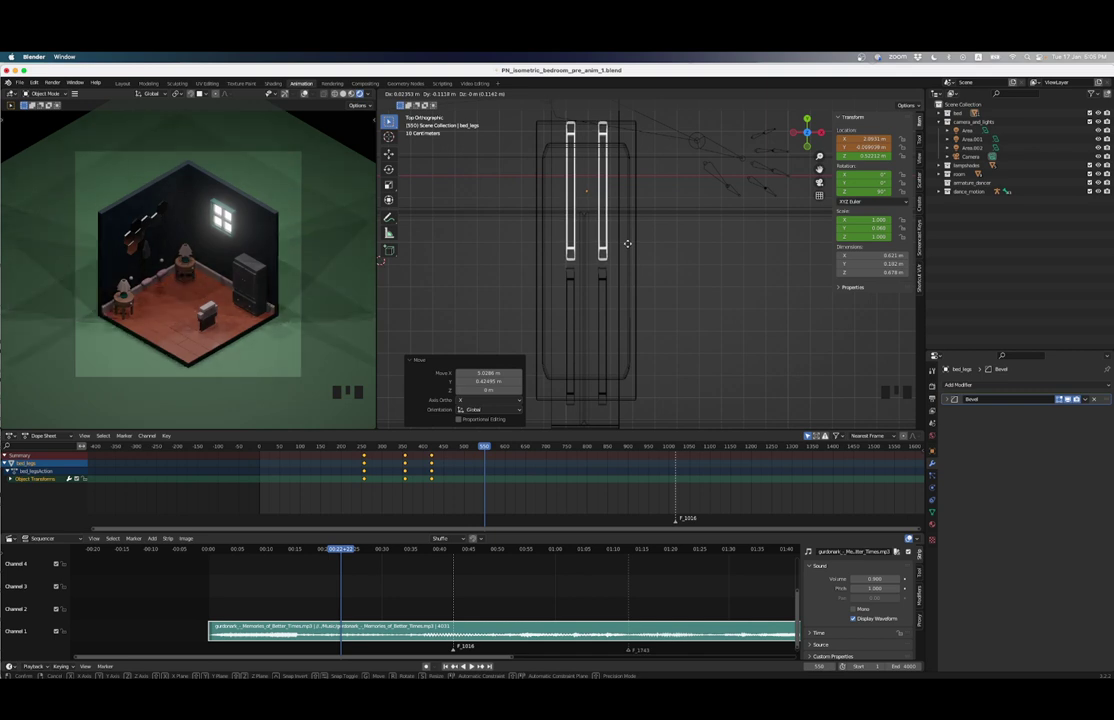
click(627, 243)
key(i)
key(i)
key(i)
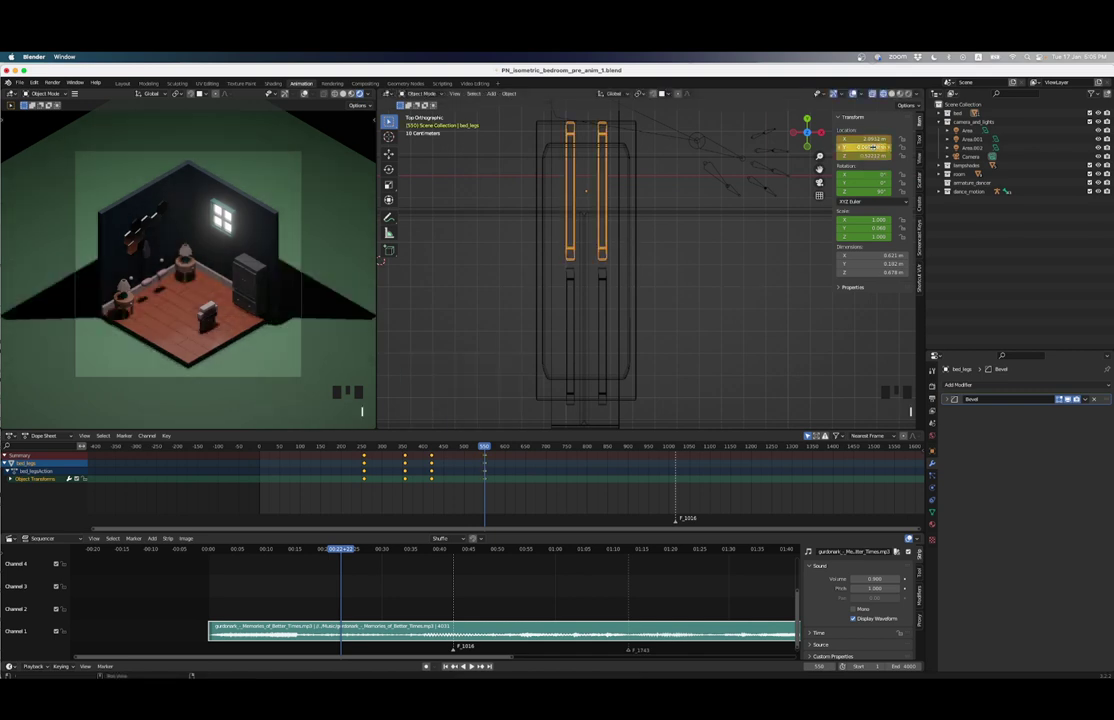
Step: Nudge the first pair of bed legs about 0.018 m along Y, update their location keyframe at frame 550 and check the stack in perspective
click(606, 391)
key(g)
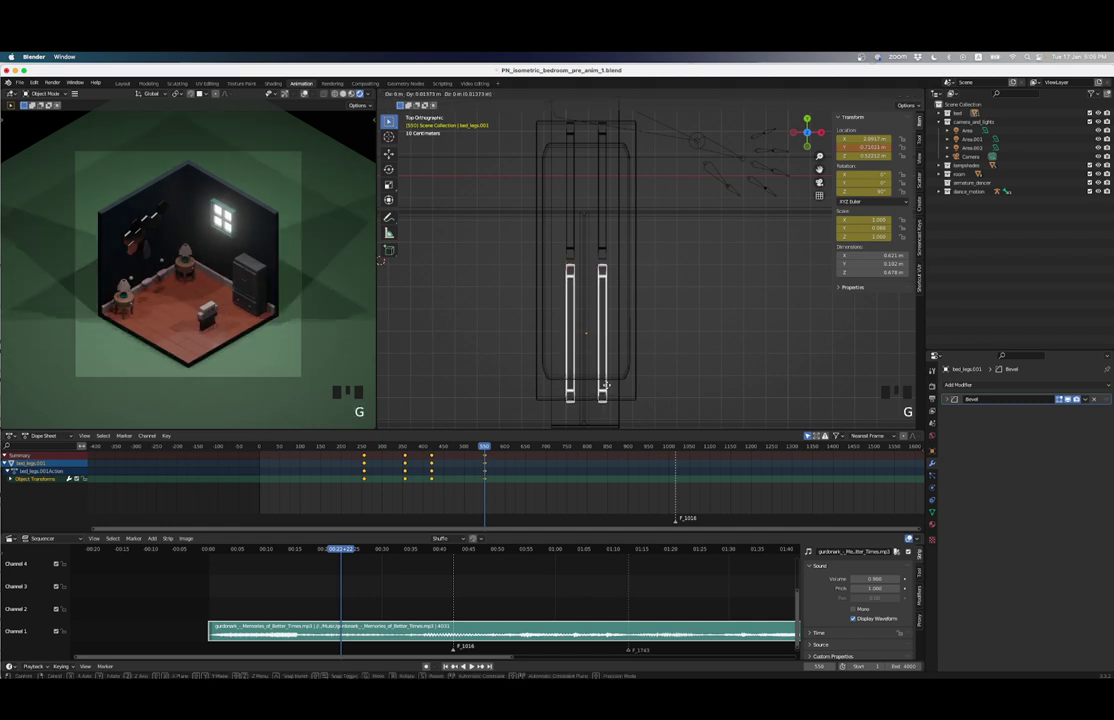
click(606, 386)
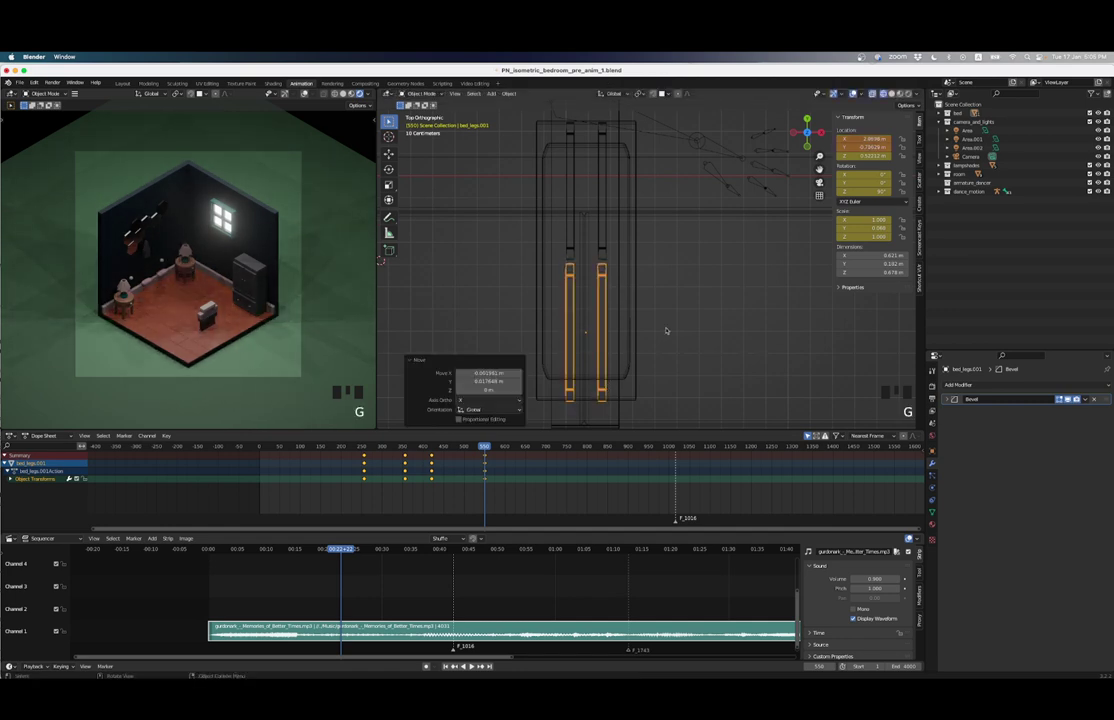
scroll(650, 260, down, 4)
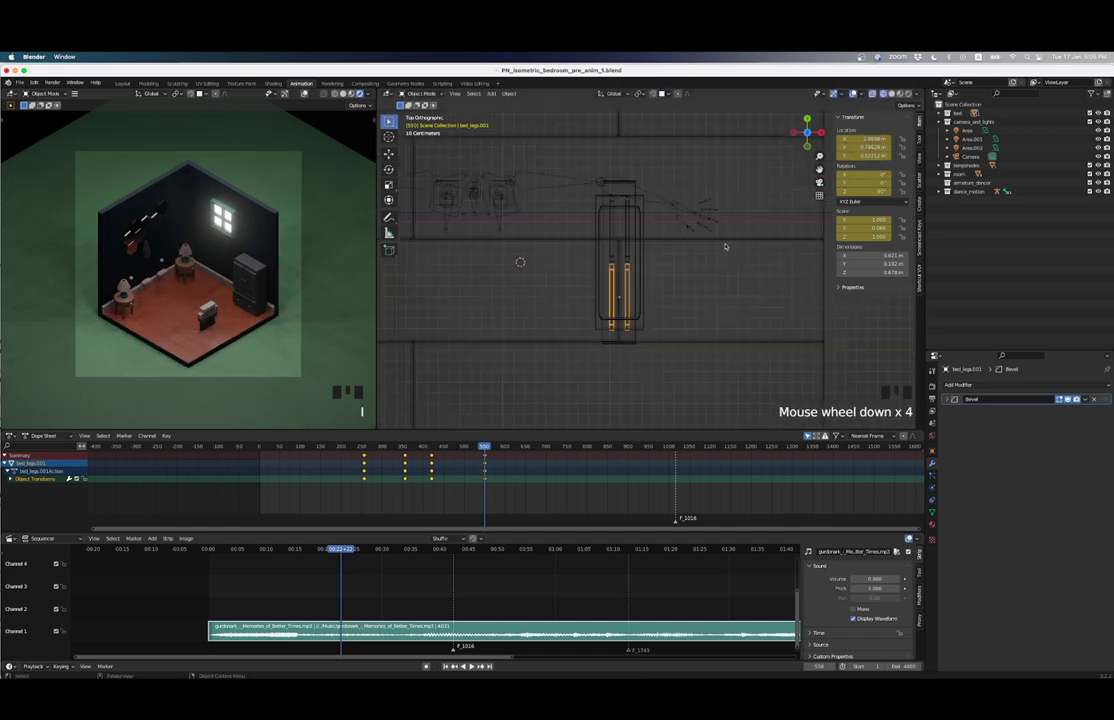
middle_drag(650, 260, 614, 221)
key(z)
click(614, 268)
scroll(614, 268, down, 3)
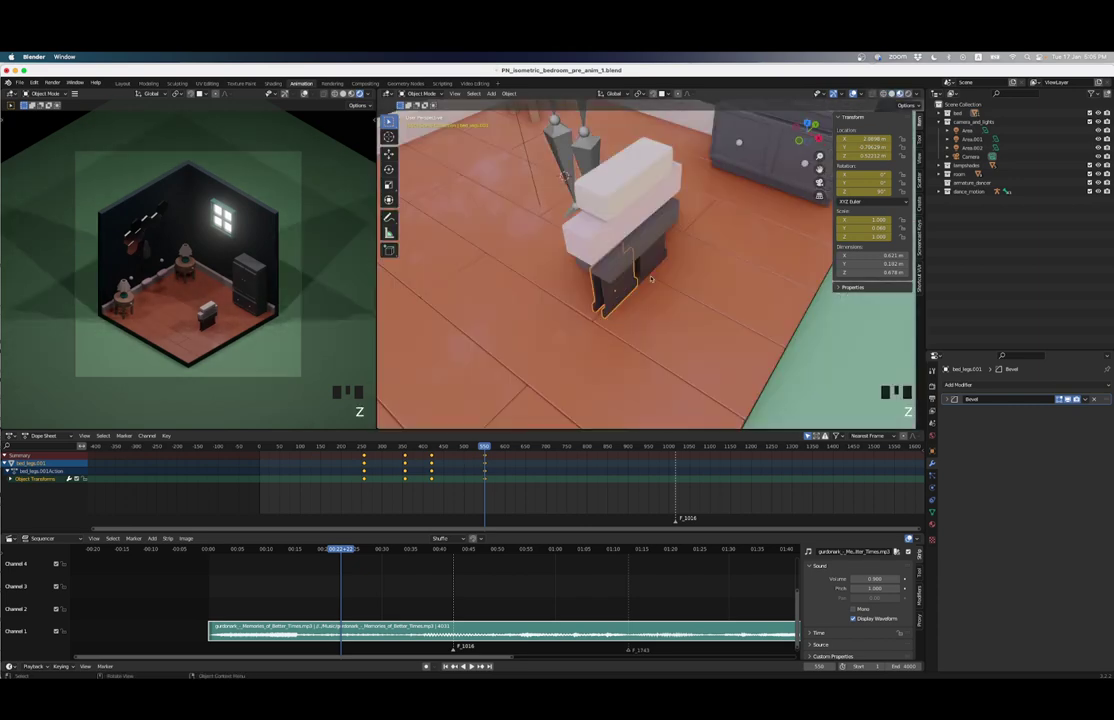
middle_drag(614, 268, 684, 228)
scroll(629, 252, down, 2)
Step: Move both pillows together about 4.71 m along X and 0.37 m up in front view, to just above the stacked bed parts
click(682, 254)
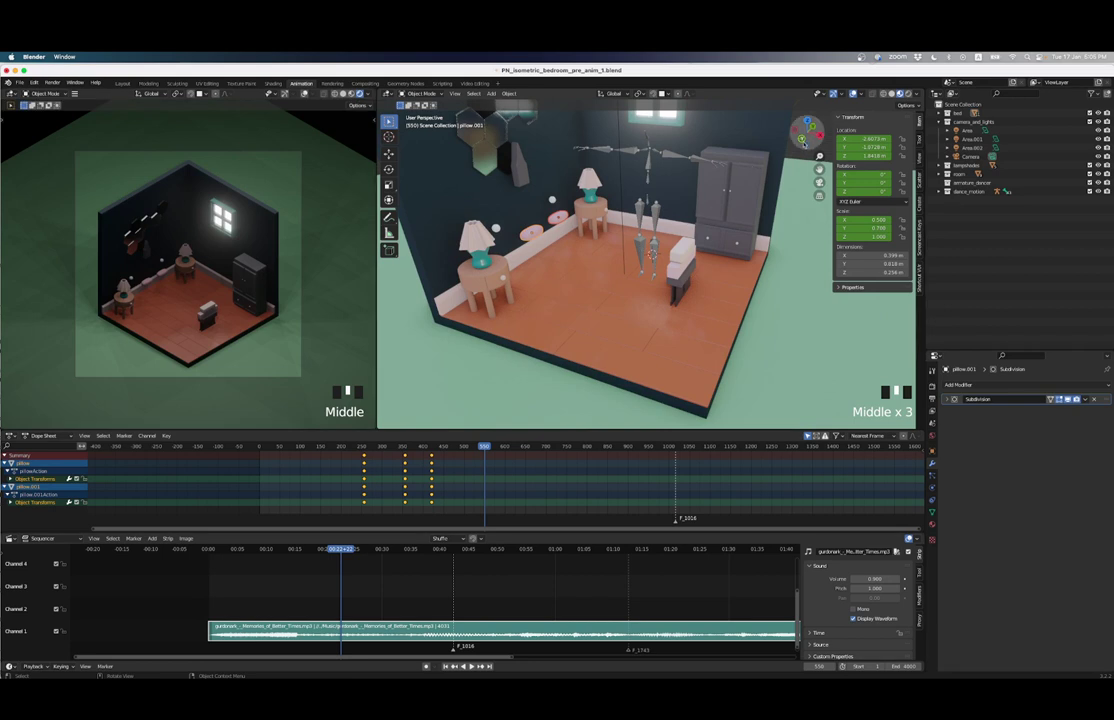
click(679, 297)
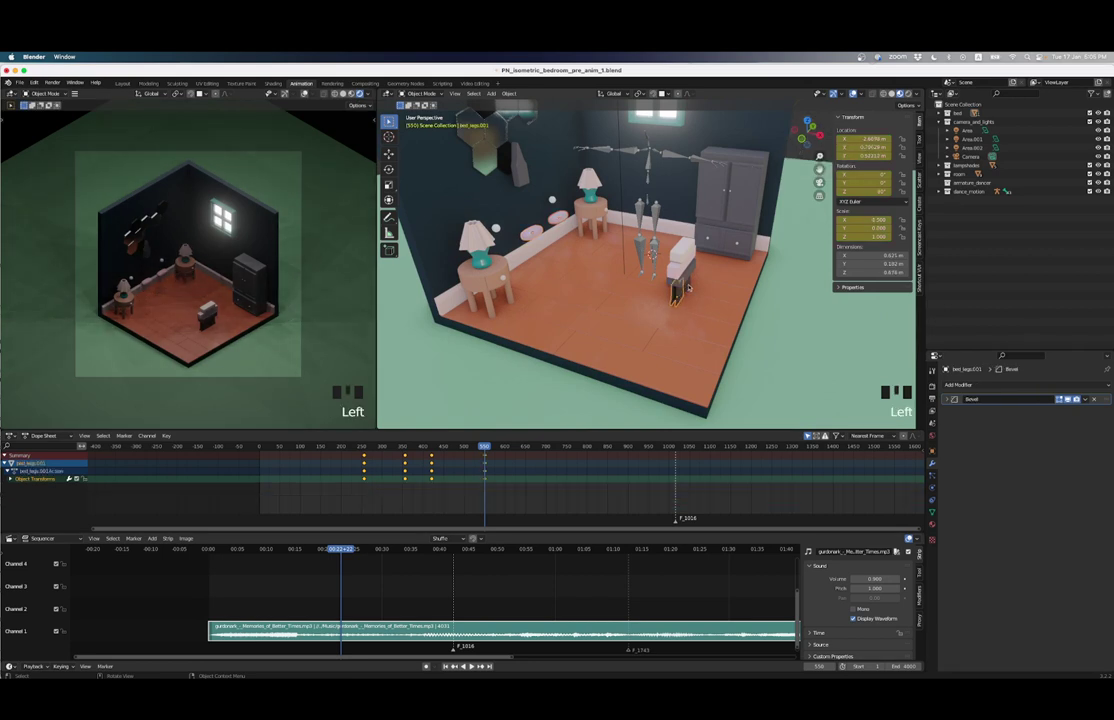
click(681, 297)
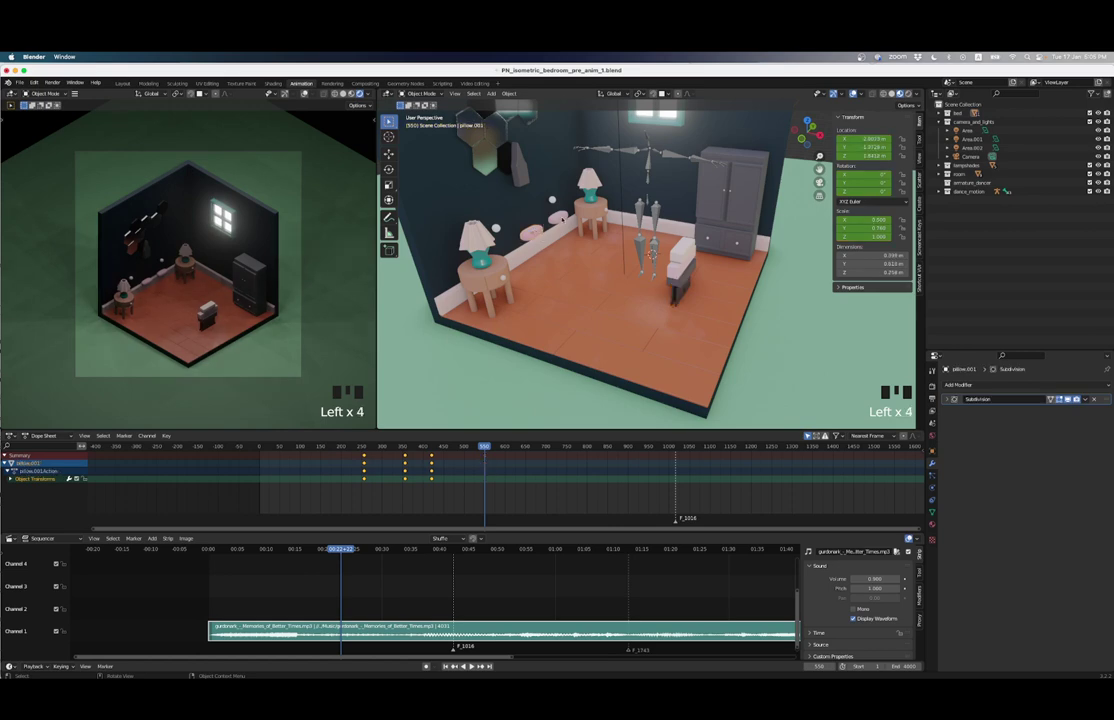
shift+click(652, 253)
click(801, 140)
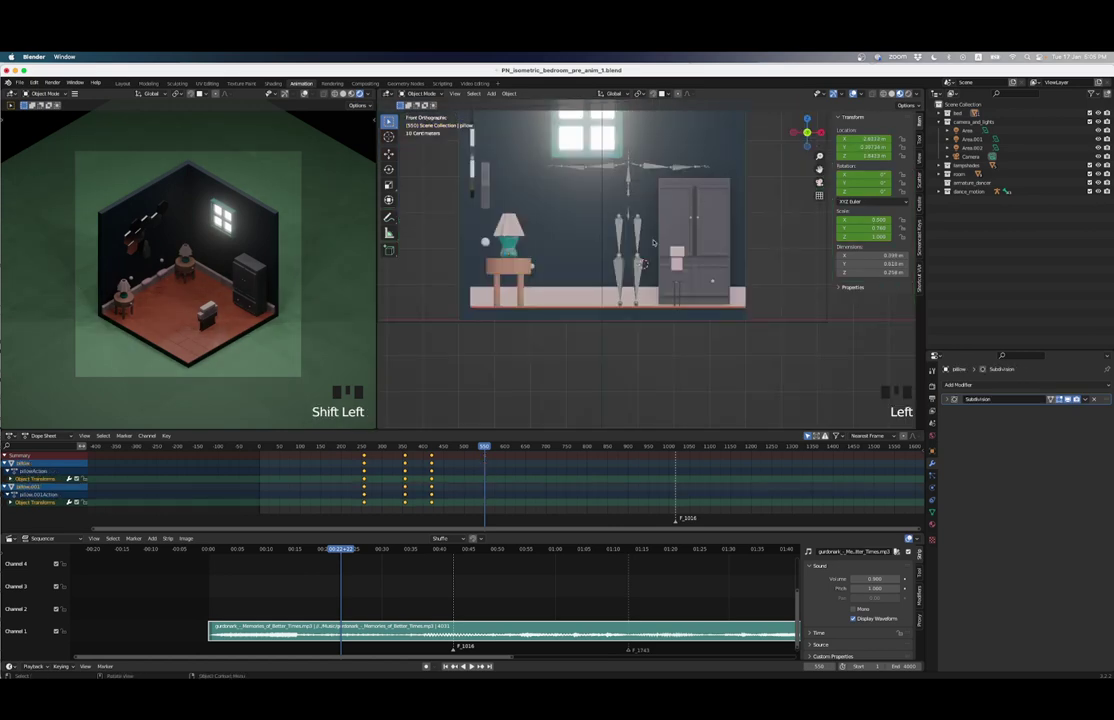
scroll(602, 268, up, 3)
key(g)
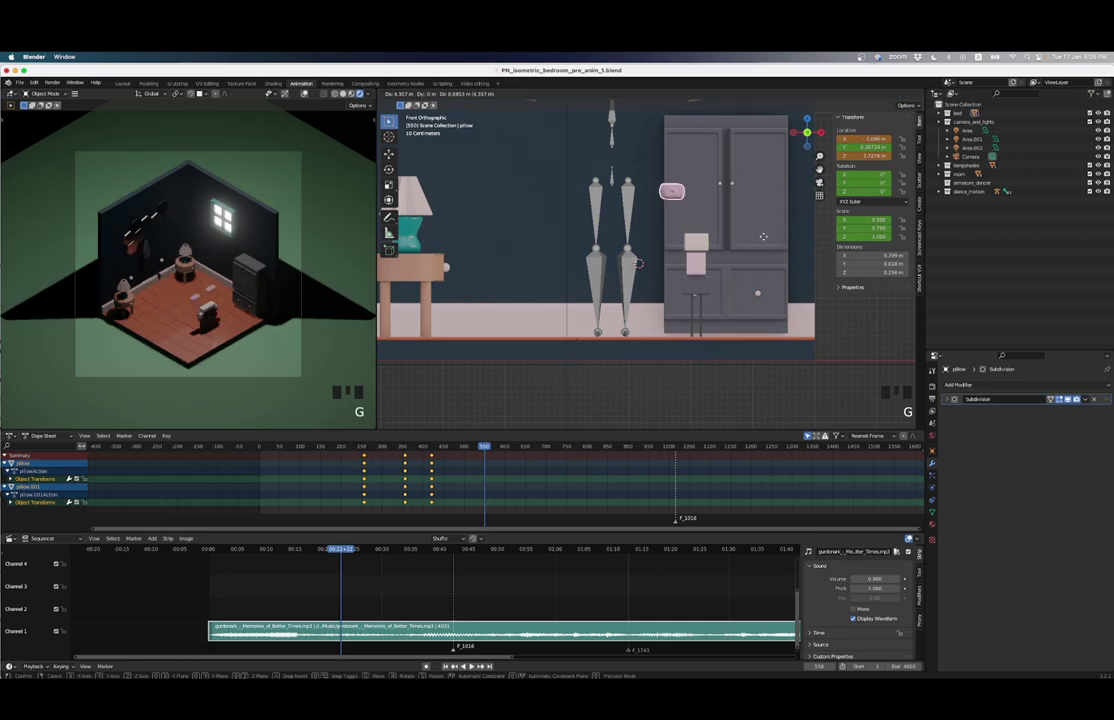
click(778, 260)
Step: Centre the first pillow over the stack, shifting it about -0.68 m along Y in right view, and keyframe its transforms at frame 550
middle_drag(778, 260, 646, 272)
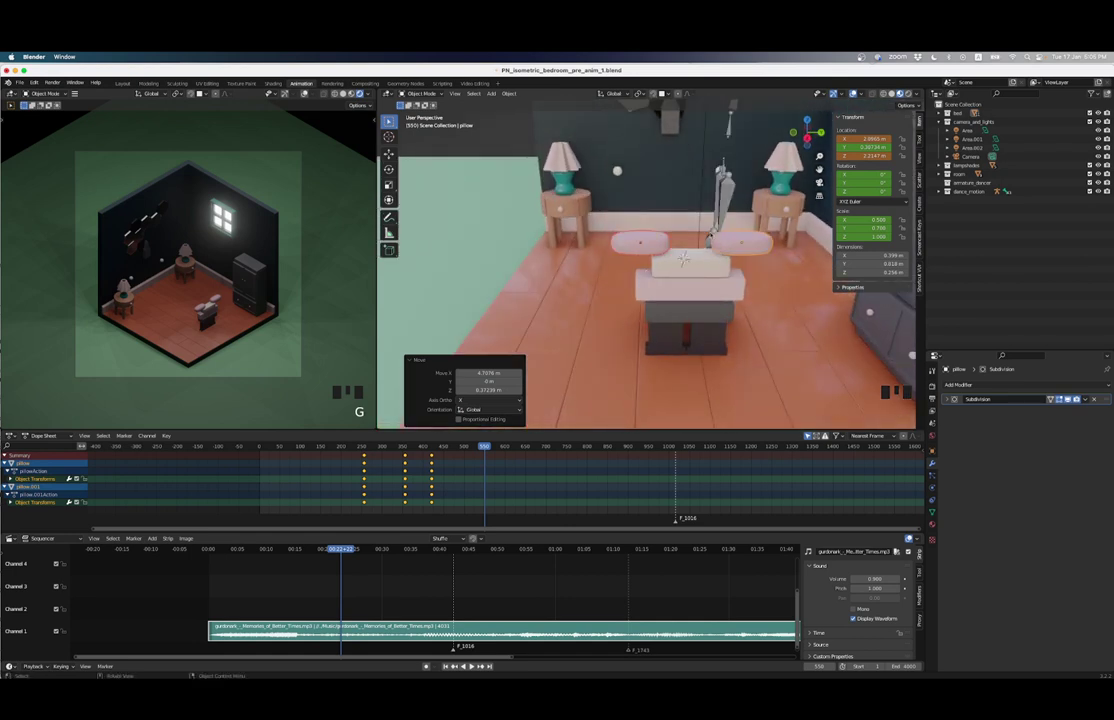
click(748, 242)
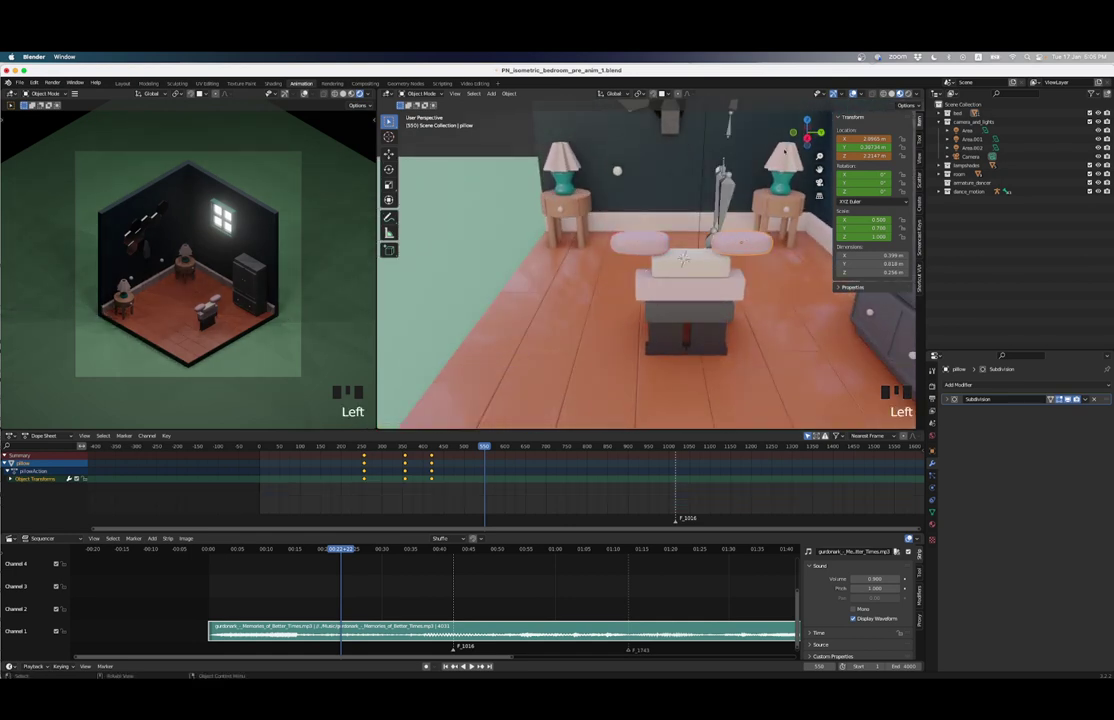
click(809, 140)
scroll(776, 245, up, 3)
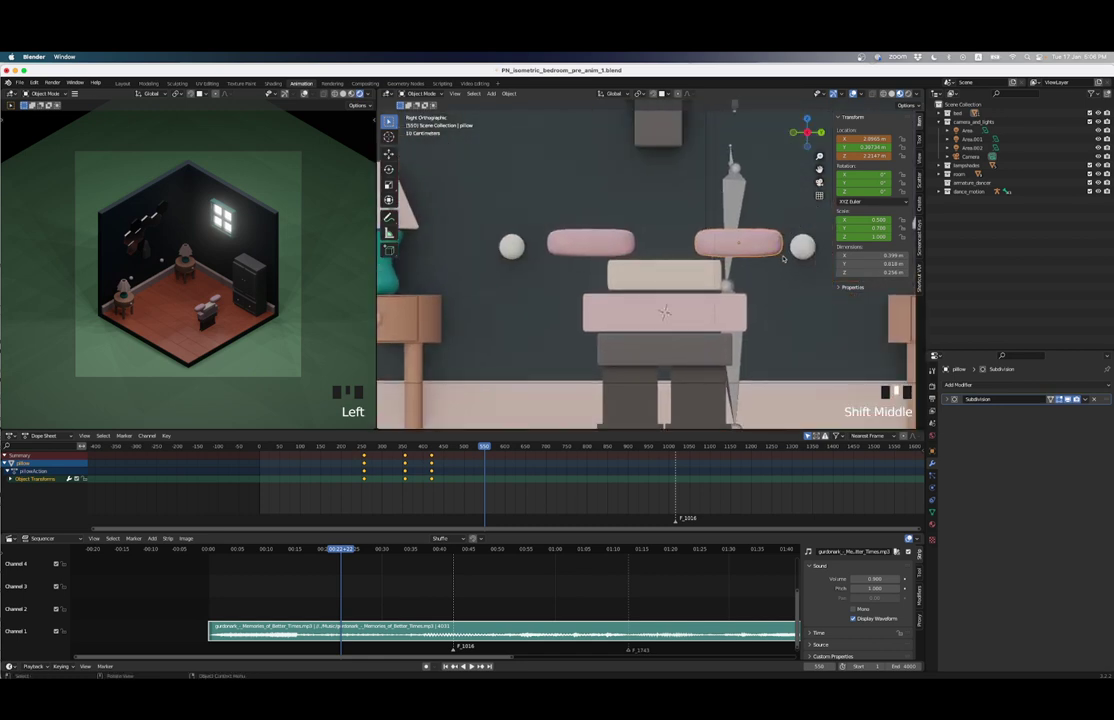
key(g)
click(684, 240)
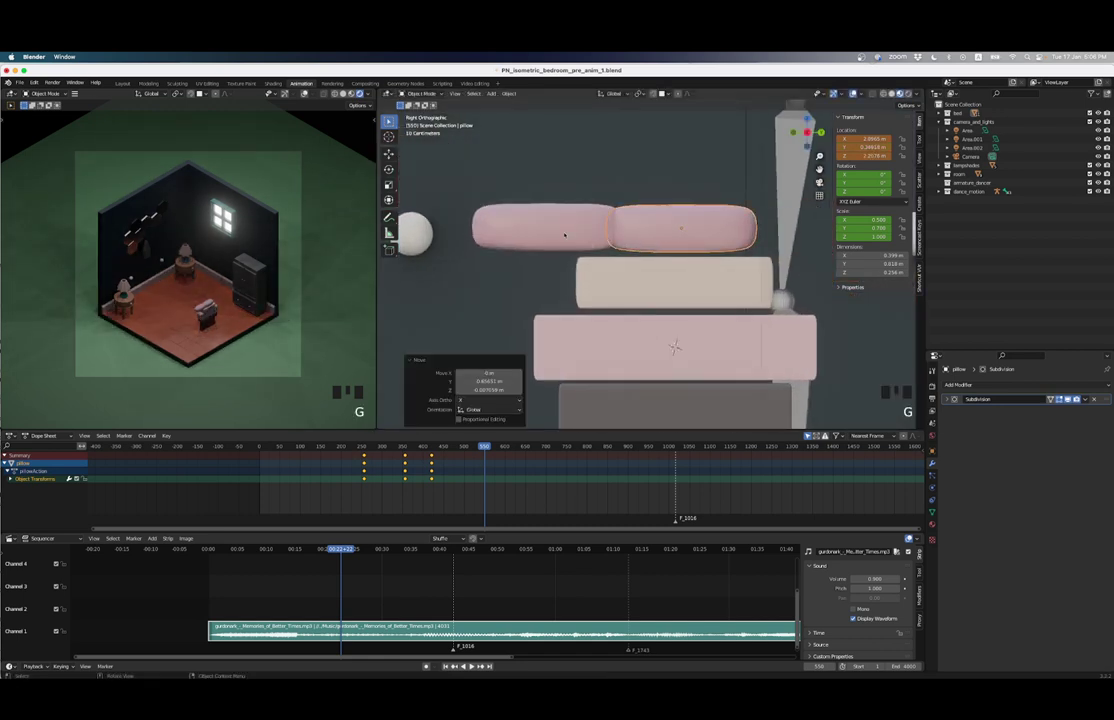
key(g)
click(548, 220)
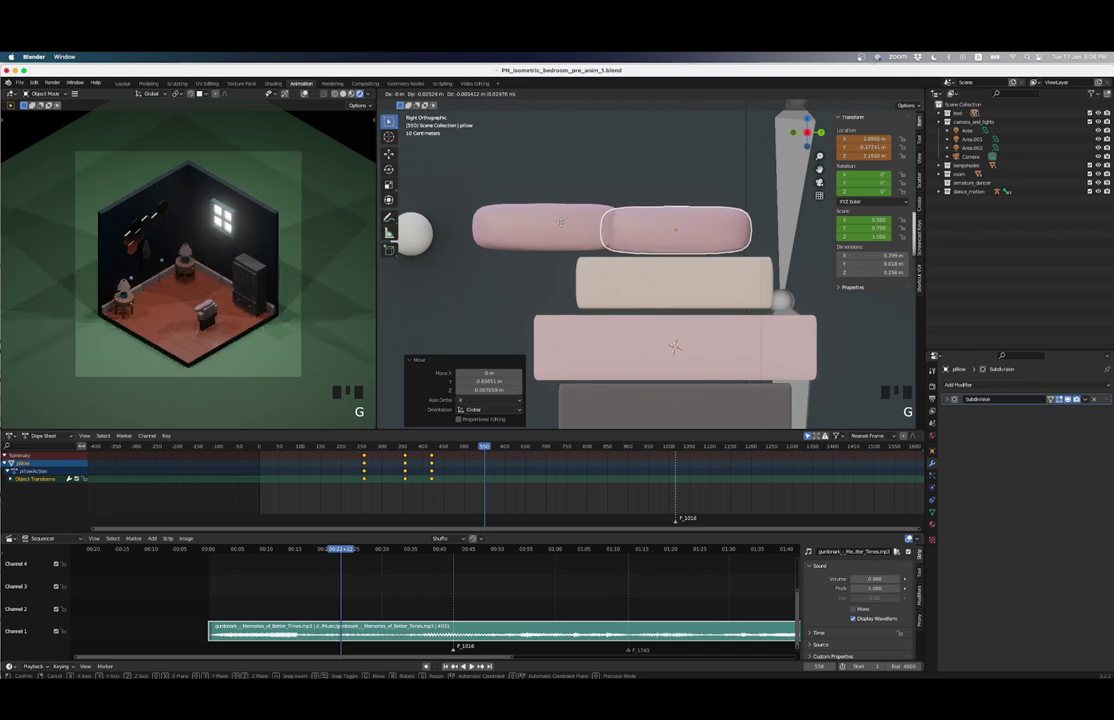
key(i)
key(i)
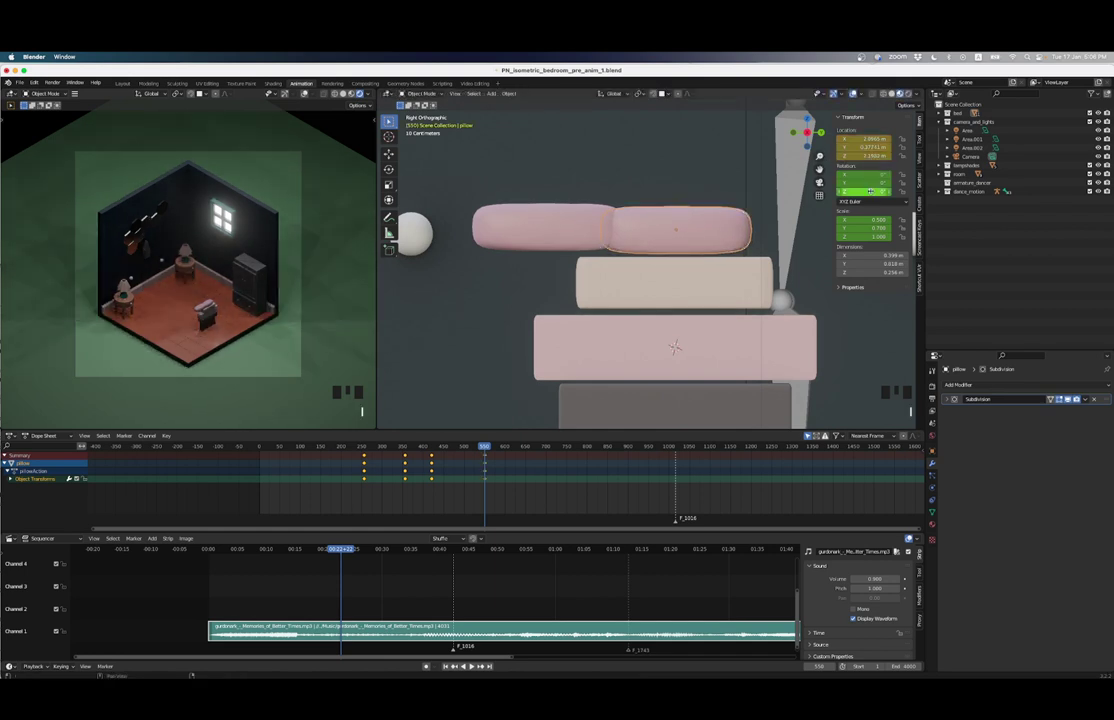
Step: Place the second pillow directly on top of the first, raised about 0.26 m, and keyframe its location, rotation and scale at frame 550
click(579, 230)
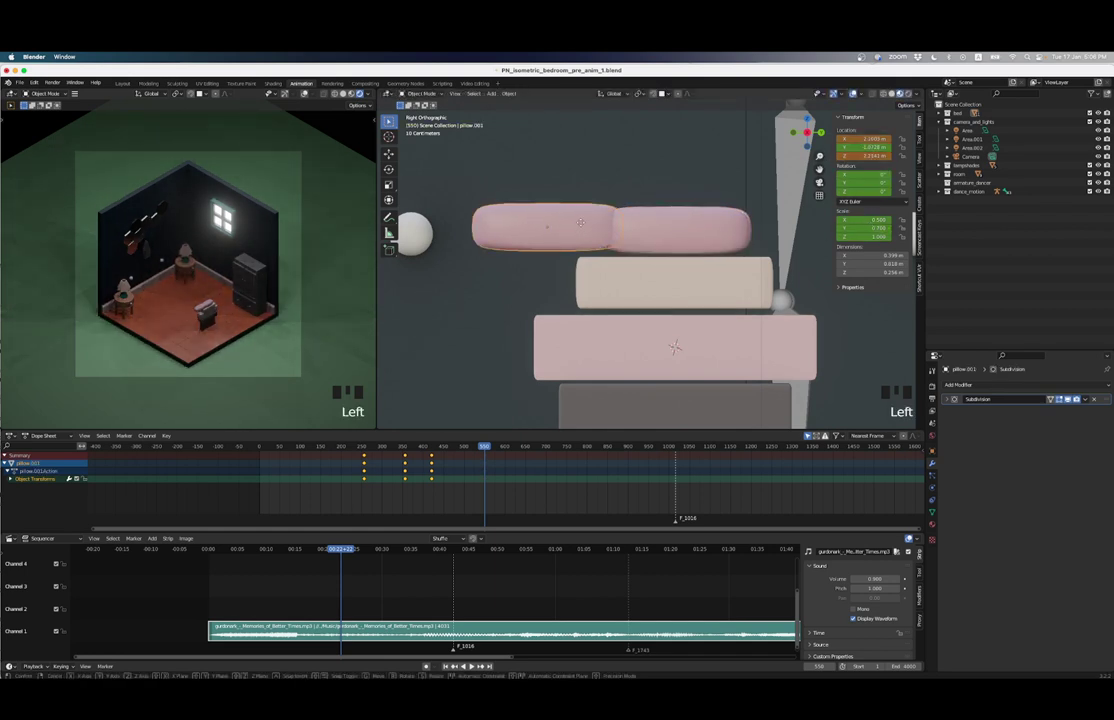
key(g)
click(705, 179)
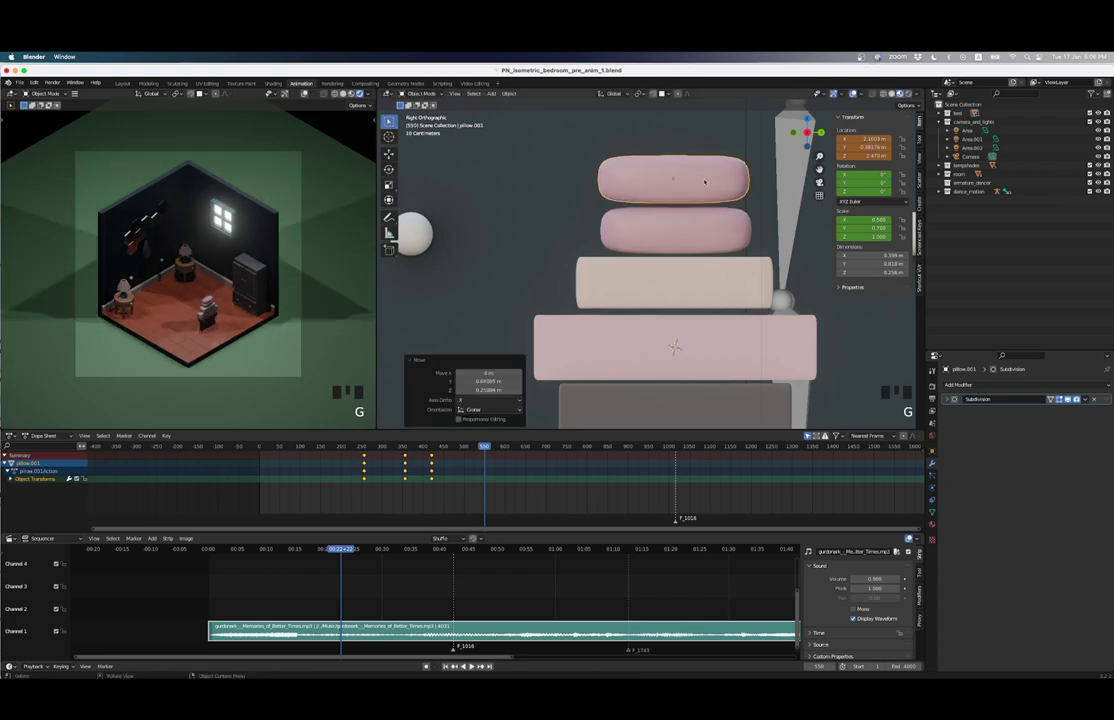
key(g)
key(Escape)
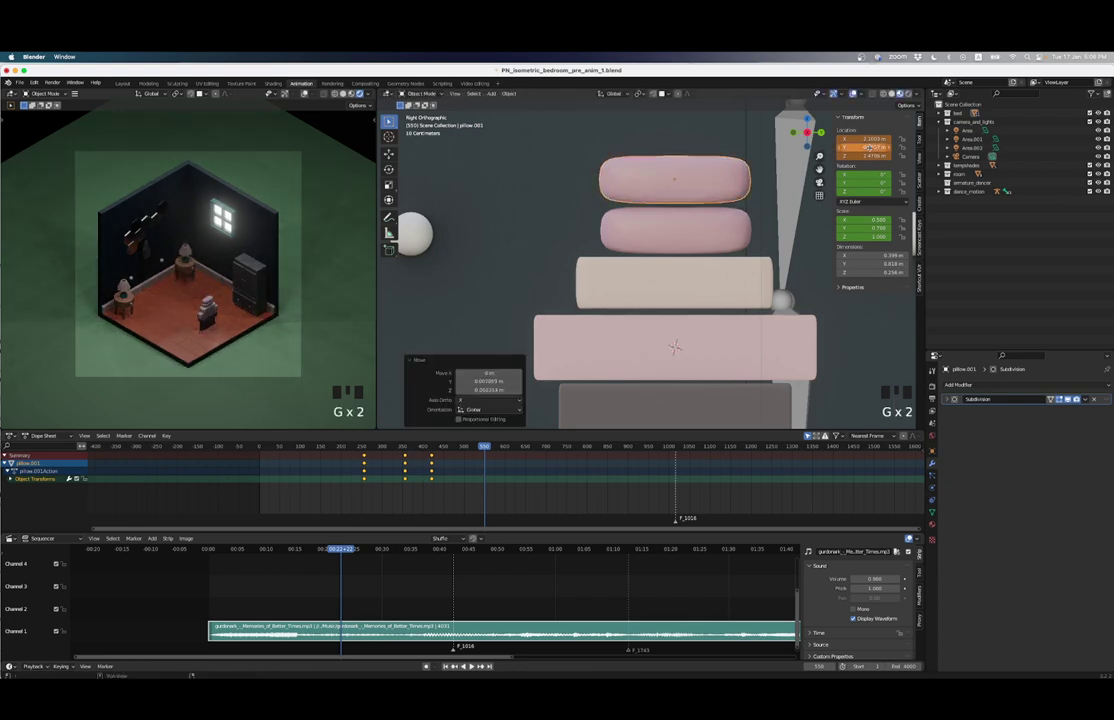
key(i)
key(i)
Step: Examine the stacked bed parts and pillows from several angles, scrub through the animation and return to the keyframe at frame 550
middle_drag(659, 242, 649, 288)
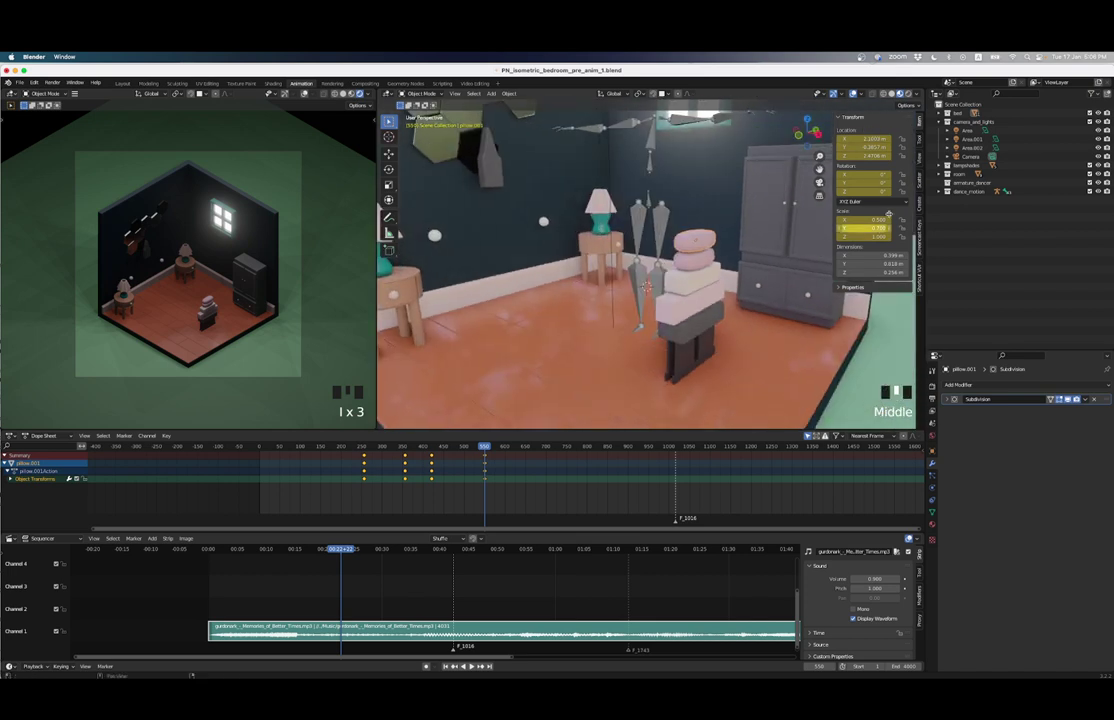
scroll(660, 240, down, 3)
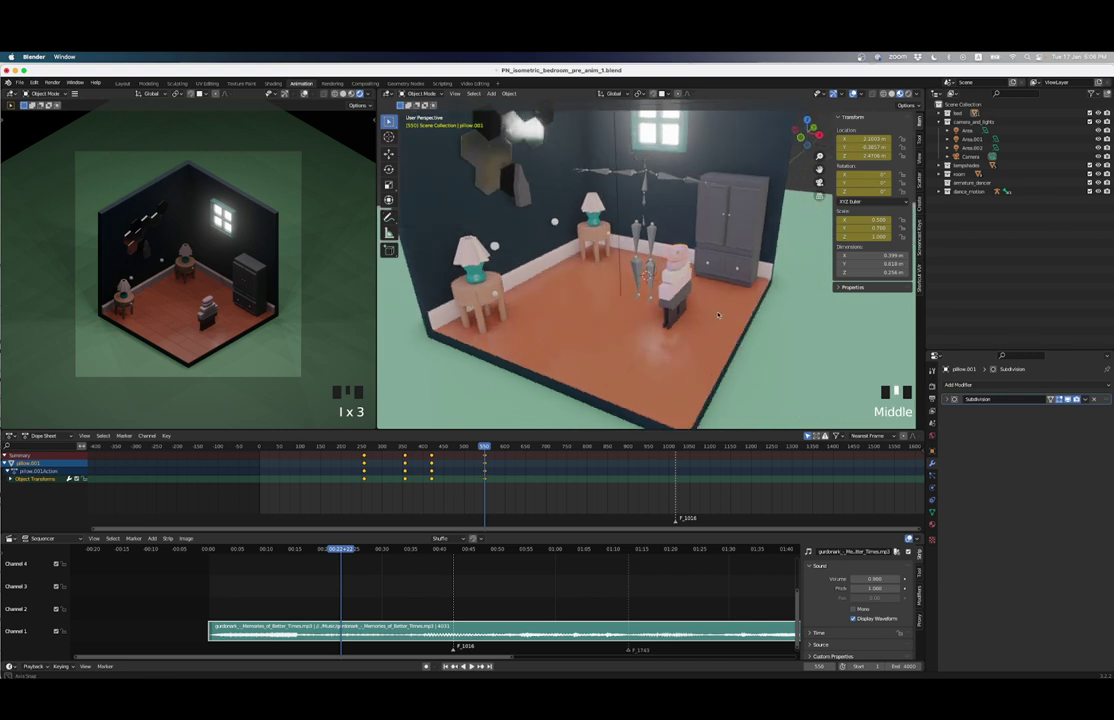
scroll(706, 300, up, 4)
scroll(731, 331, down, 2)
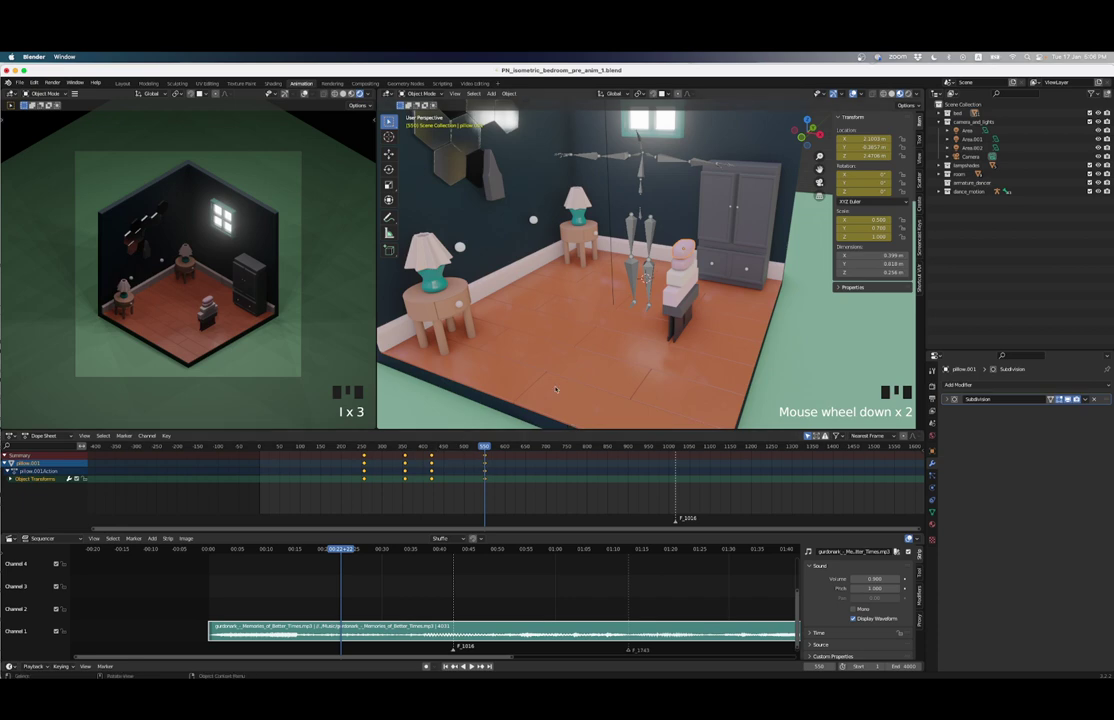
scroll(556, 389, up, 2)
scroll(638, 307, down, 3)
middle_drag(638, 307, 581, 279)
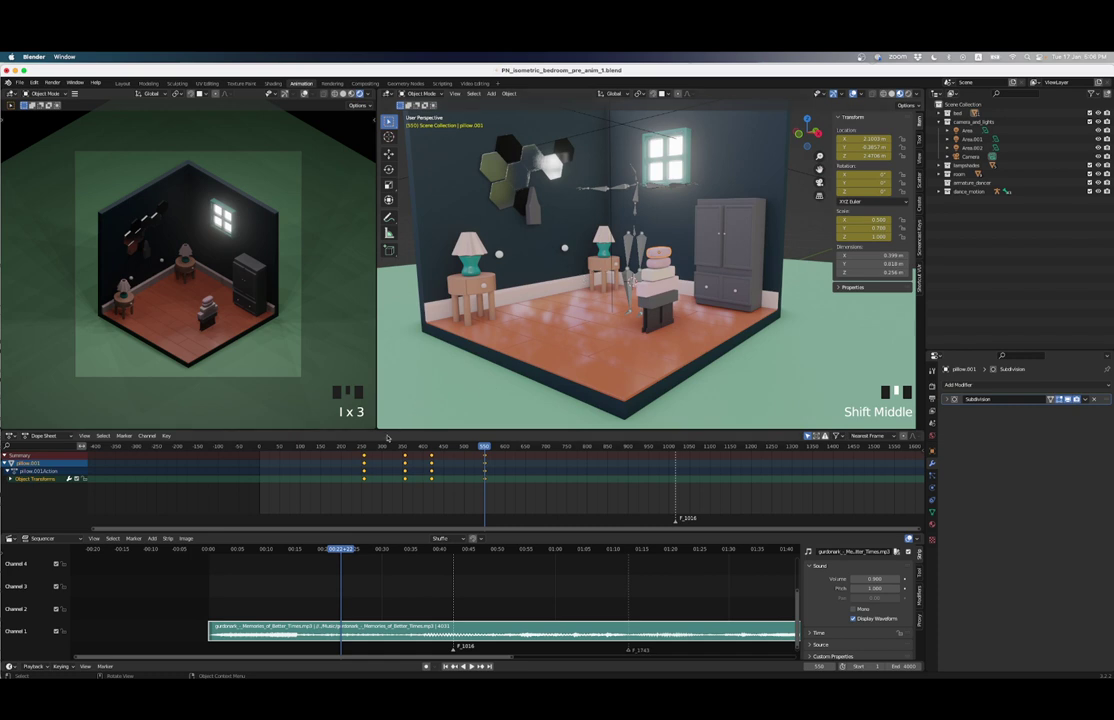
drag(366, 450, 484, 452)
scroll(620, 263, up, 6)
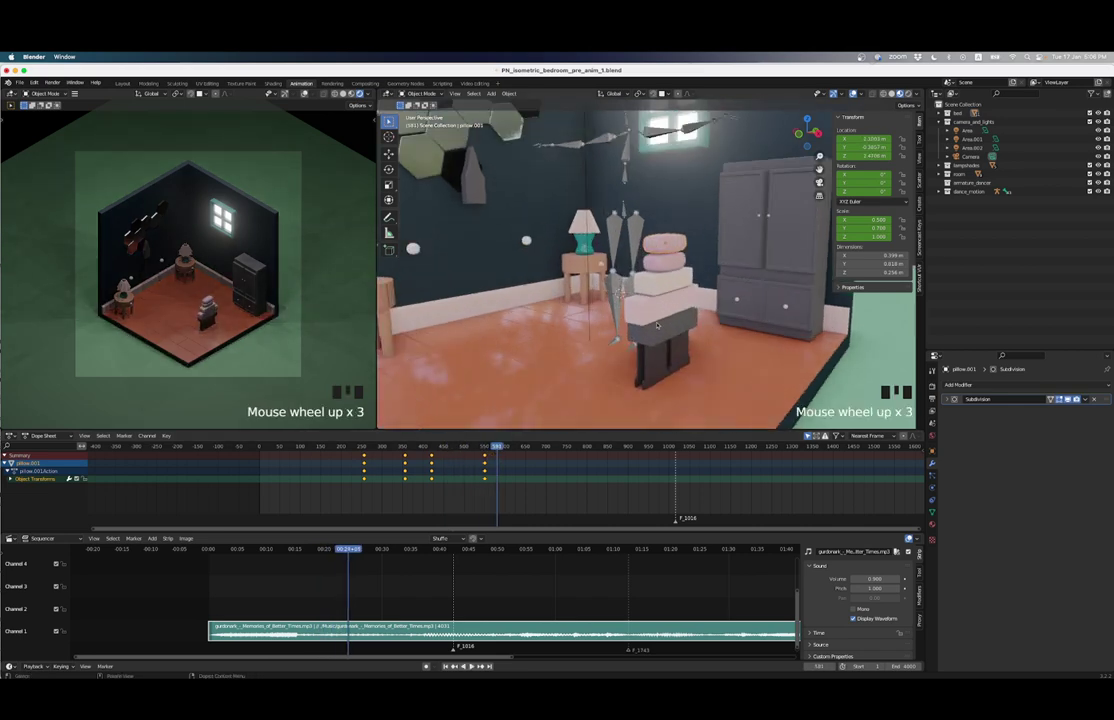
shift+middle_drag(622, 300, 616, 236)
middle_drag(565, 212, 585, 228)
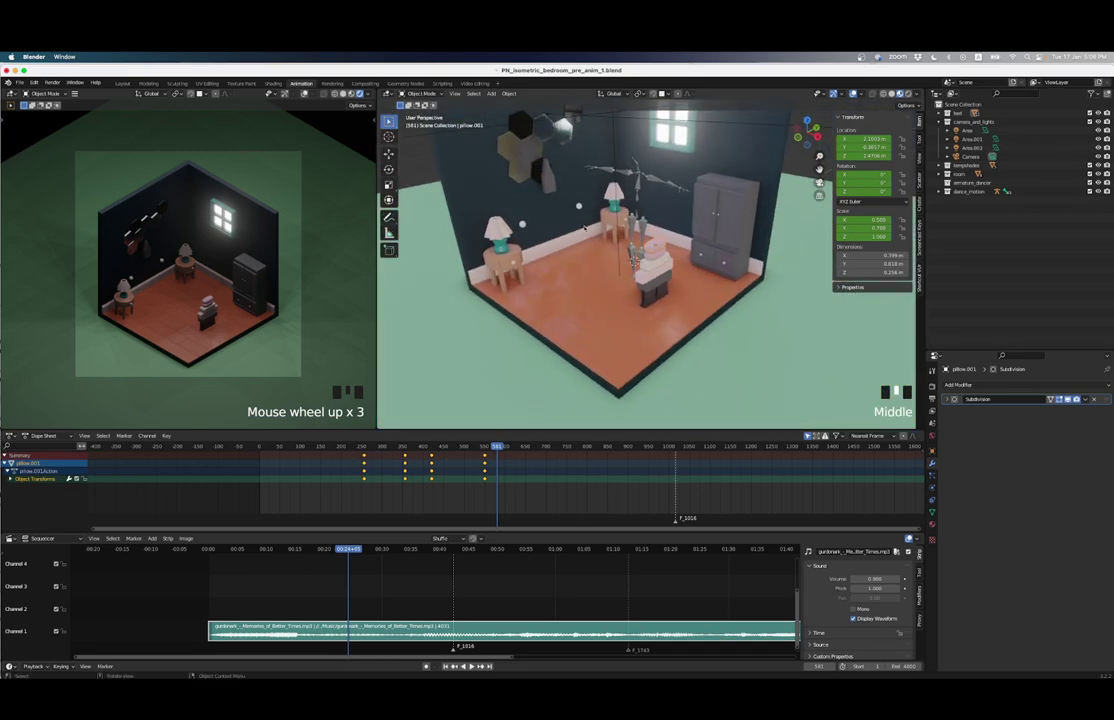
key(Down)
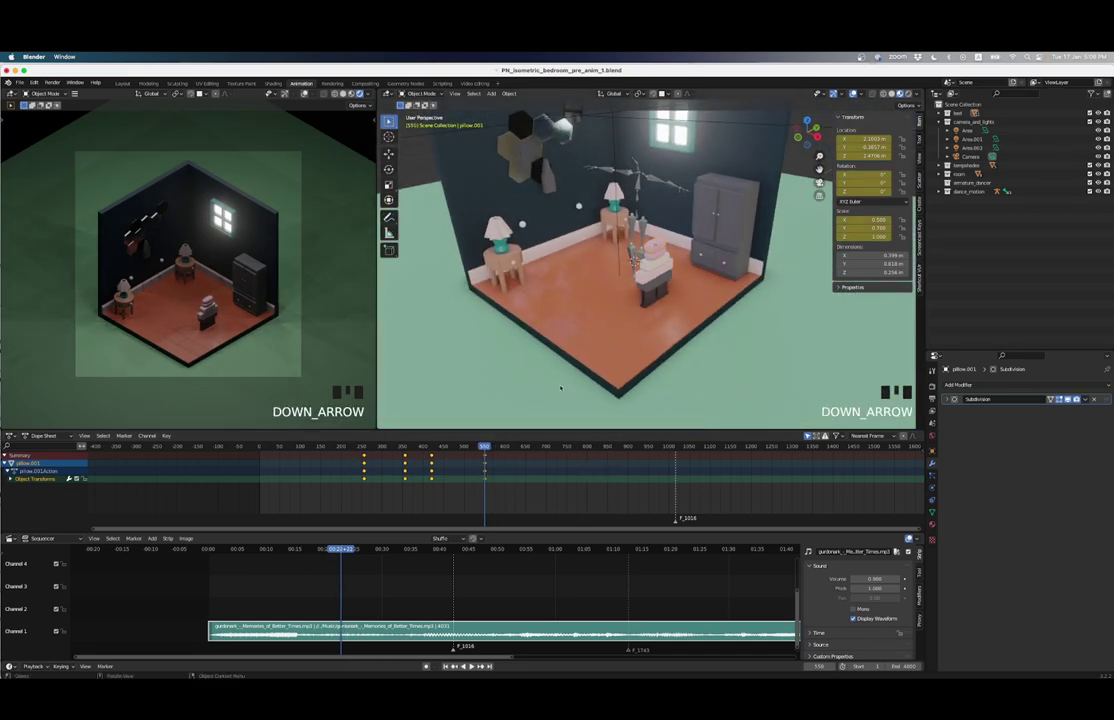
Step: Move the bedhead about 5.35 m along X in front view so it lines up above the stacked pillows
click(640, 268)
click(803, 136)
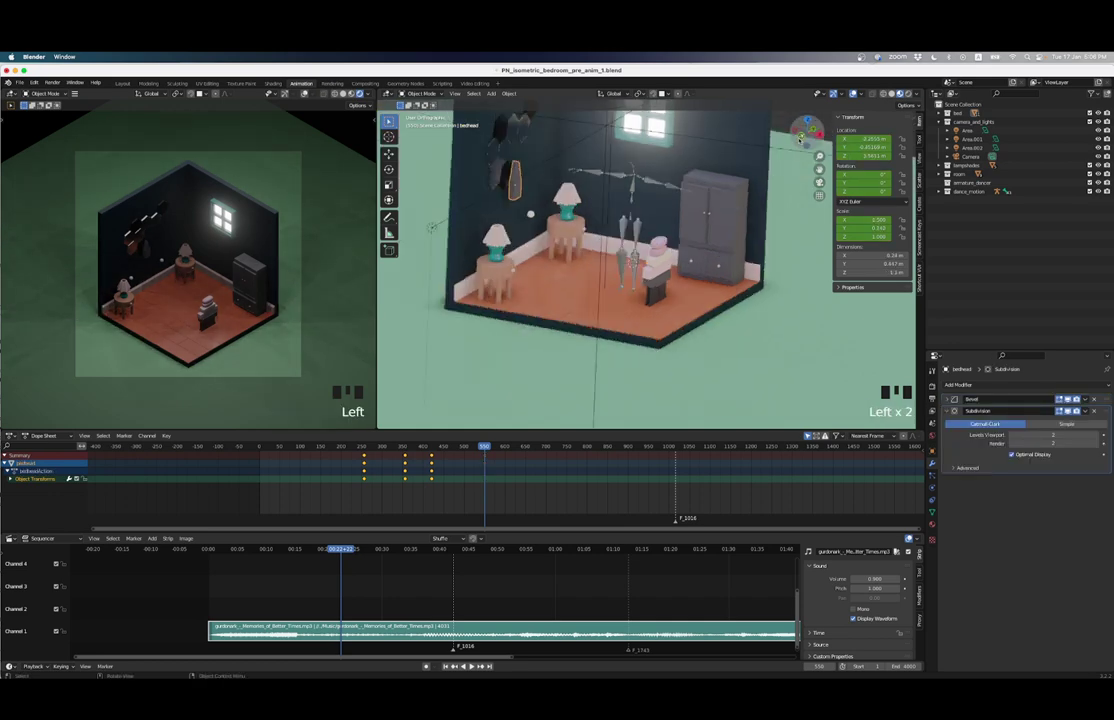
scroll(623, 265, up, 2)
scroll(623, 265, up, 1)
scroll(623, 265, down, 3)
key(g)
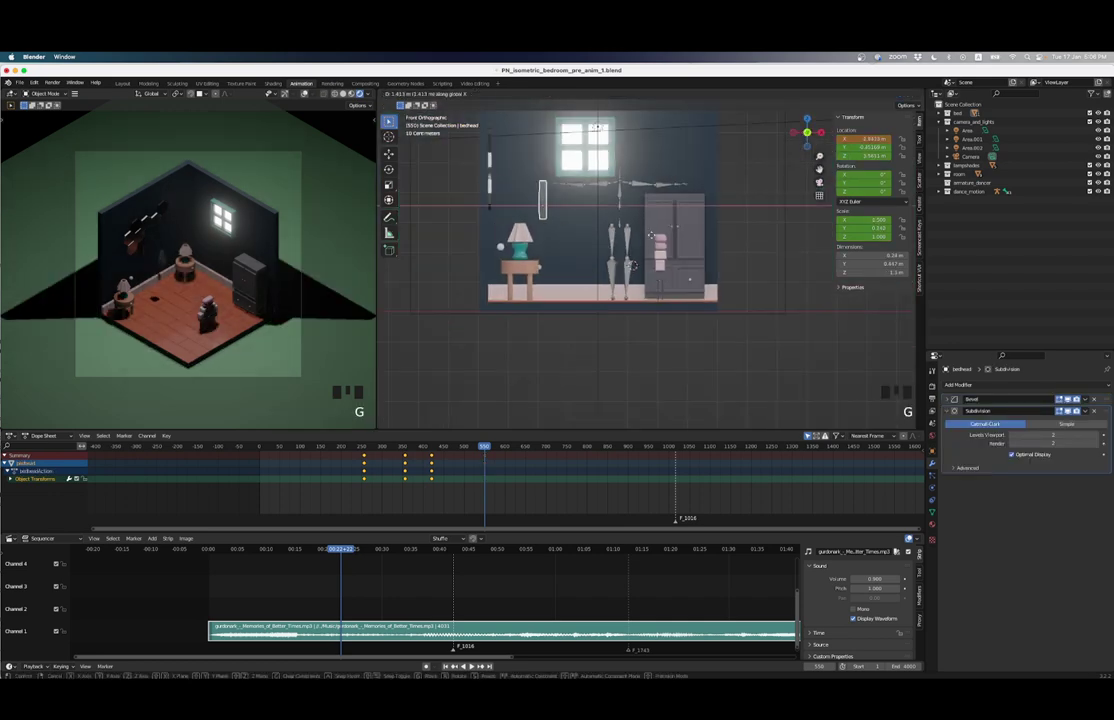
click(740, 236)
scroll(700, 230, up, 5)
scroll(690, 225, up, 4)
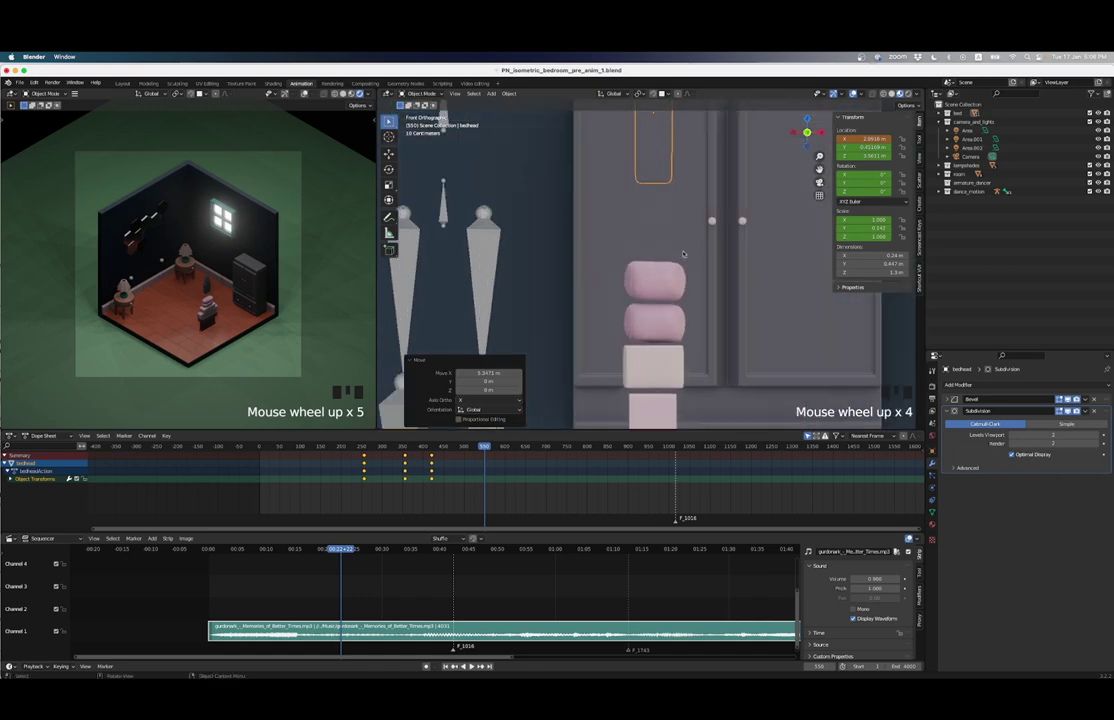
scroll(684, 221, down, 3)
scroll(684, 221, down, 5)
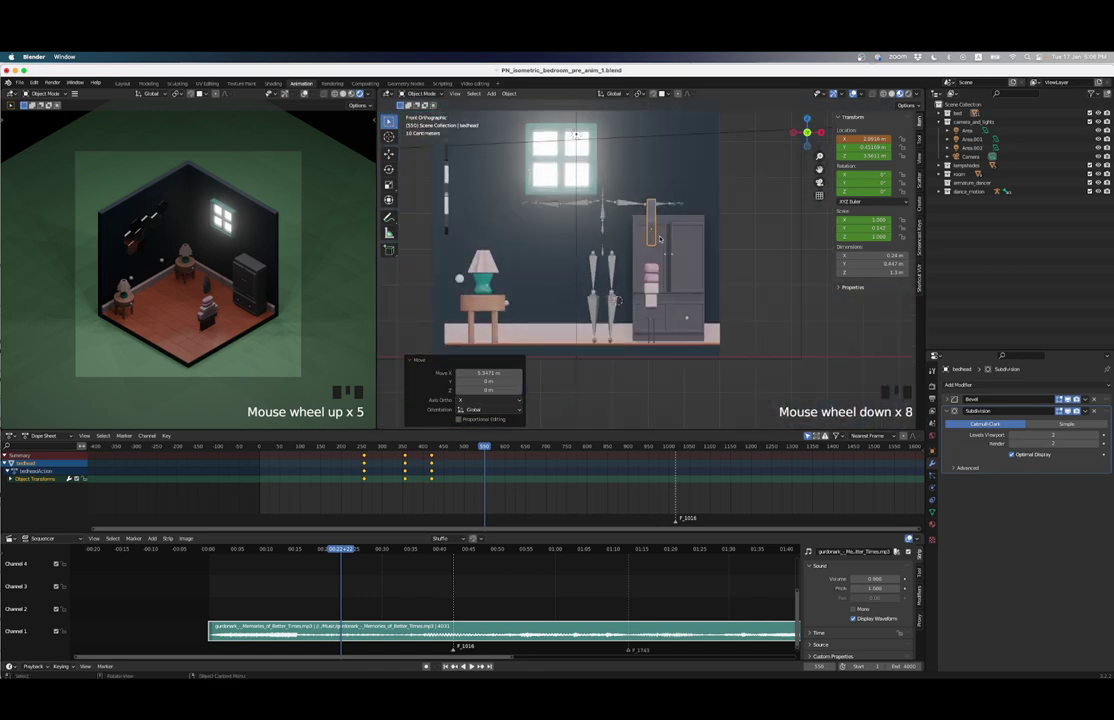
Step: Lower the bedhead about 0.48 m along Z in front view so it sits on the stacked pillows
scroll(660, 238, up, 7)
key(g)
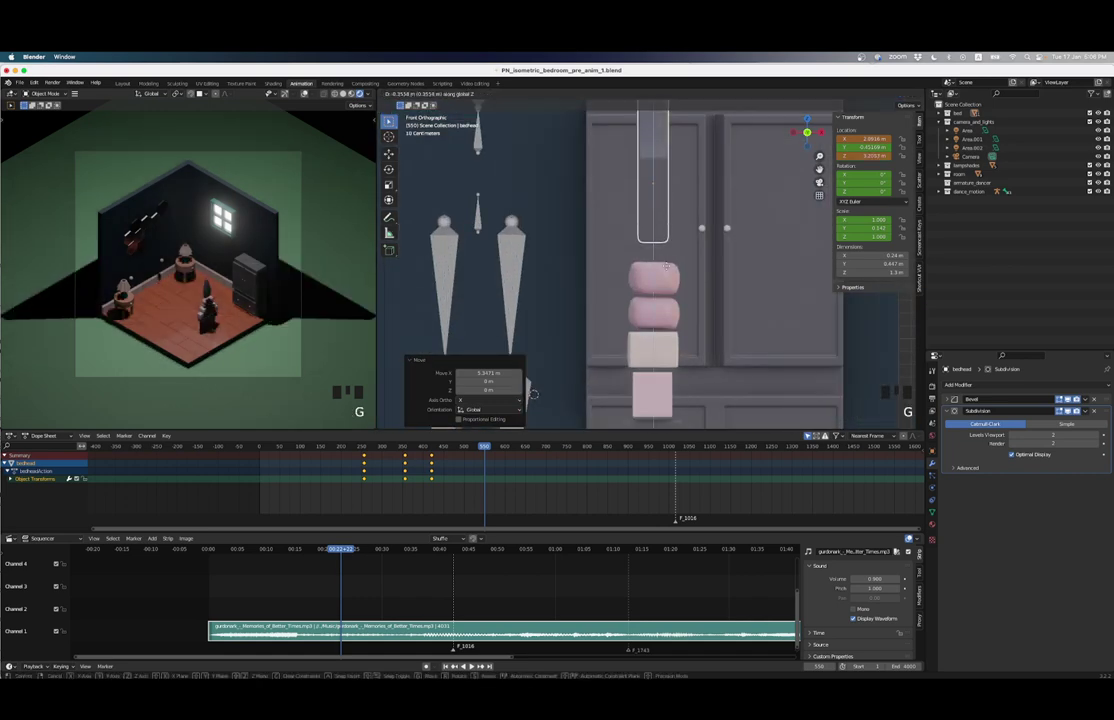
click(533, 394)
Step: Centre the bedhead over the pillows, shifting it about 0.06 m along Y in right view, and keyframe its location, rotation and scale at frame 550
scroll(533, 394, down, 6)
middle_drag(533, 394, 778, 165)
key(KP_3)
scroll(645, 251, up, 7)
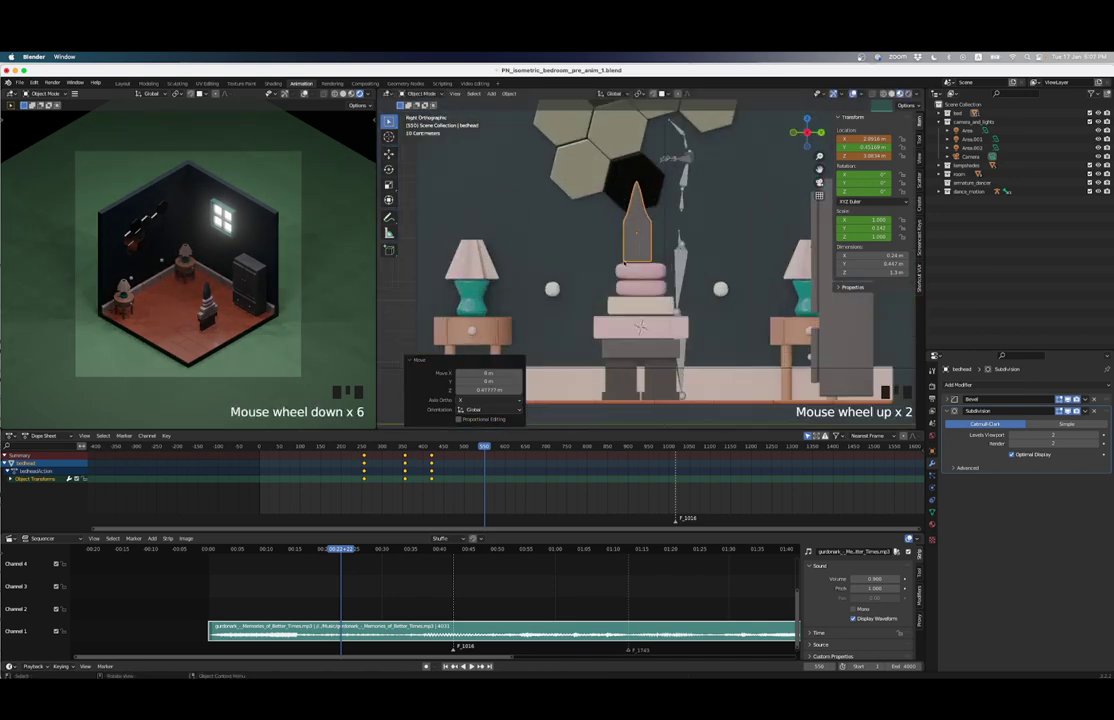
key(g)
click(645, 251)
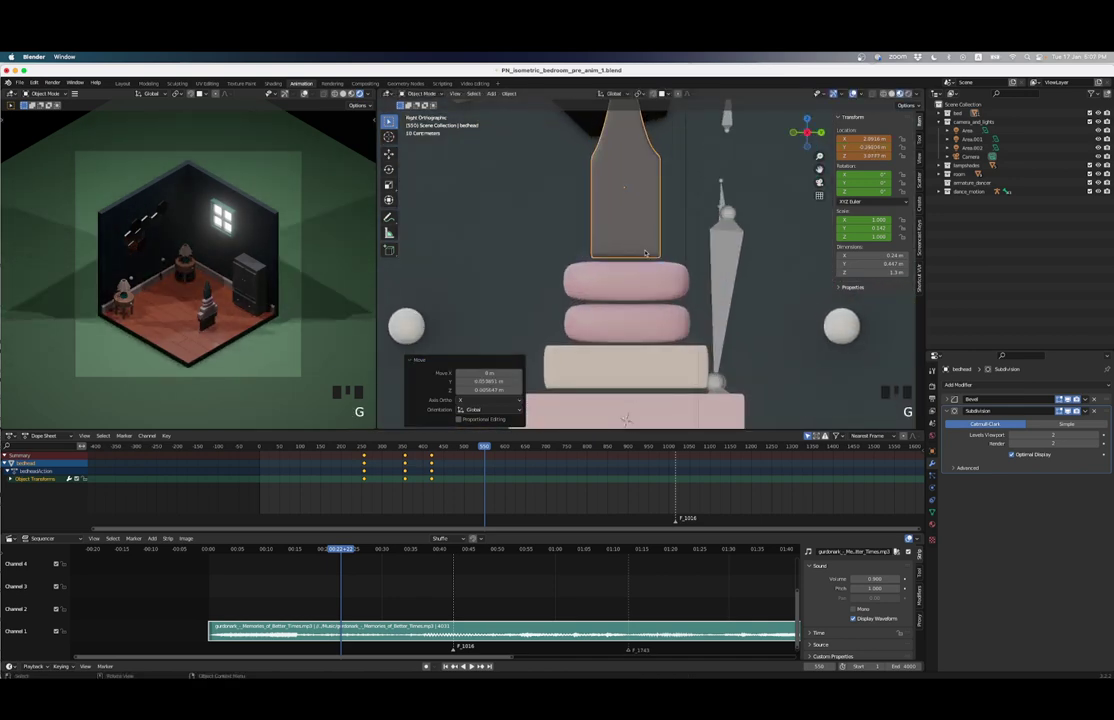
key(i)
key(i)
key(i)
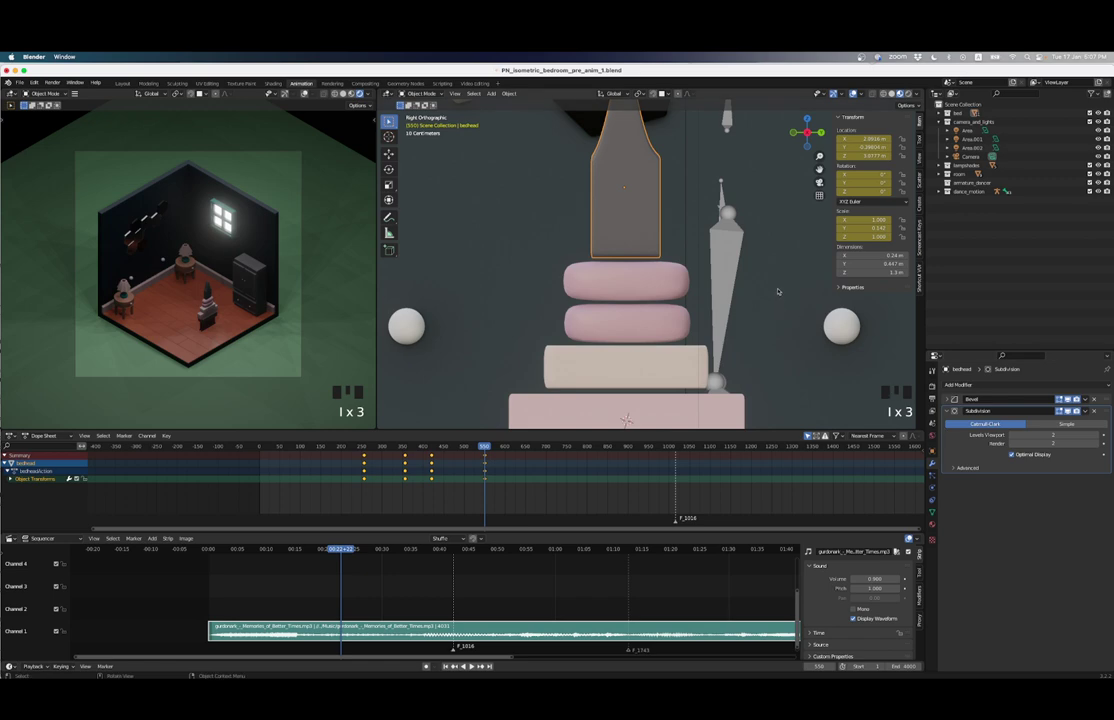
Step: Examine the bedhead on the stack in perspective, and scrub and play back the animation up to frame 552
click(849, 332)
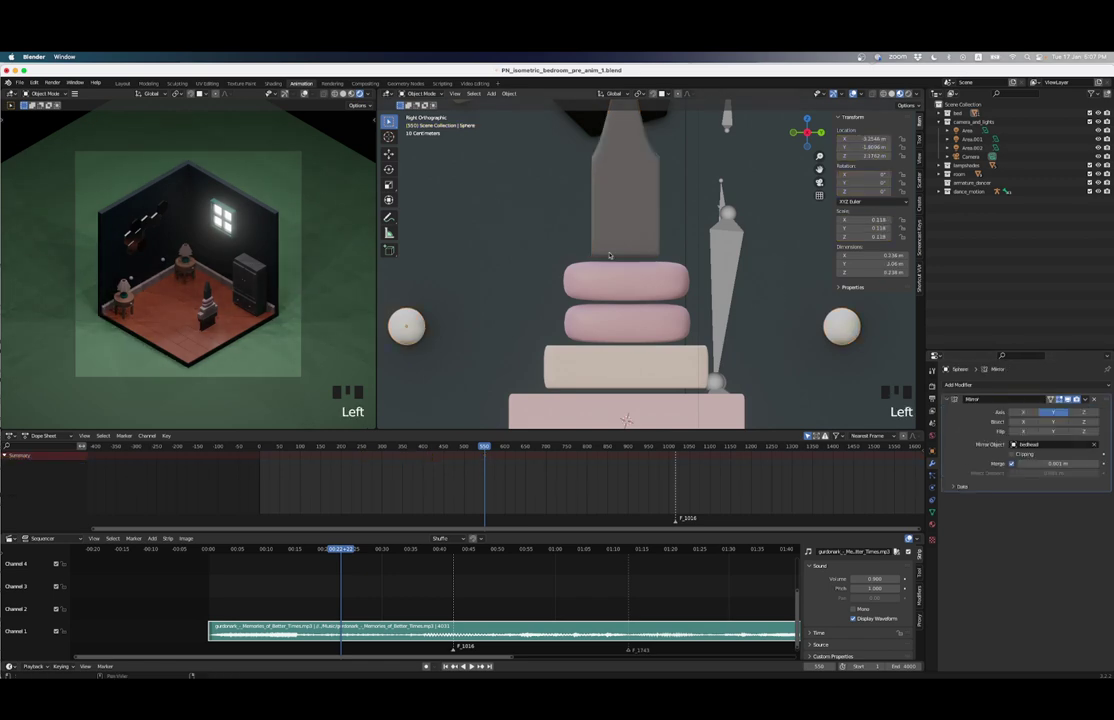
scroll(609, 255, down, 7)
middle_drag(609, 255, 645, 262)
scroll(645, 262, up, 4)
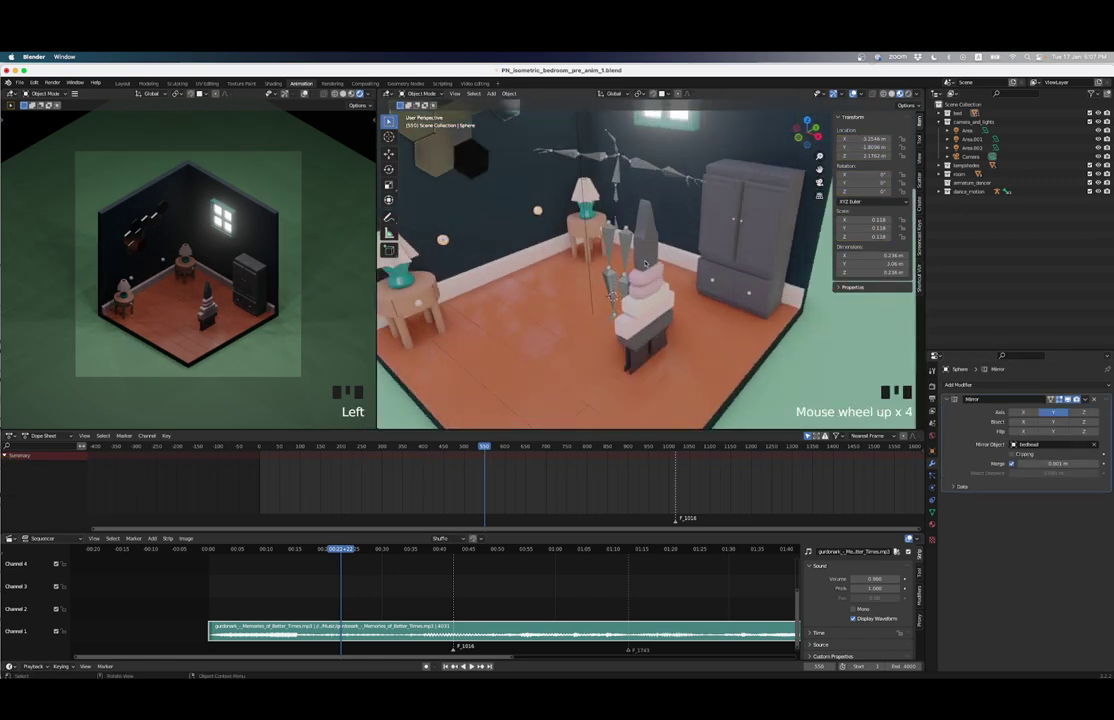
click(645, 262)
scroll(645, 262, down, 3)
mouse_move(489, 455)
mouse_down()
mouse_move(435, 451)
mouse_move(652, 451)
mouse_move(403, 449)
mouse_move(489, 449)
mouse_up()
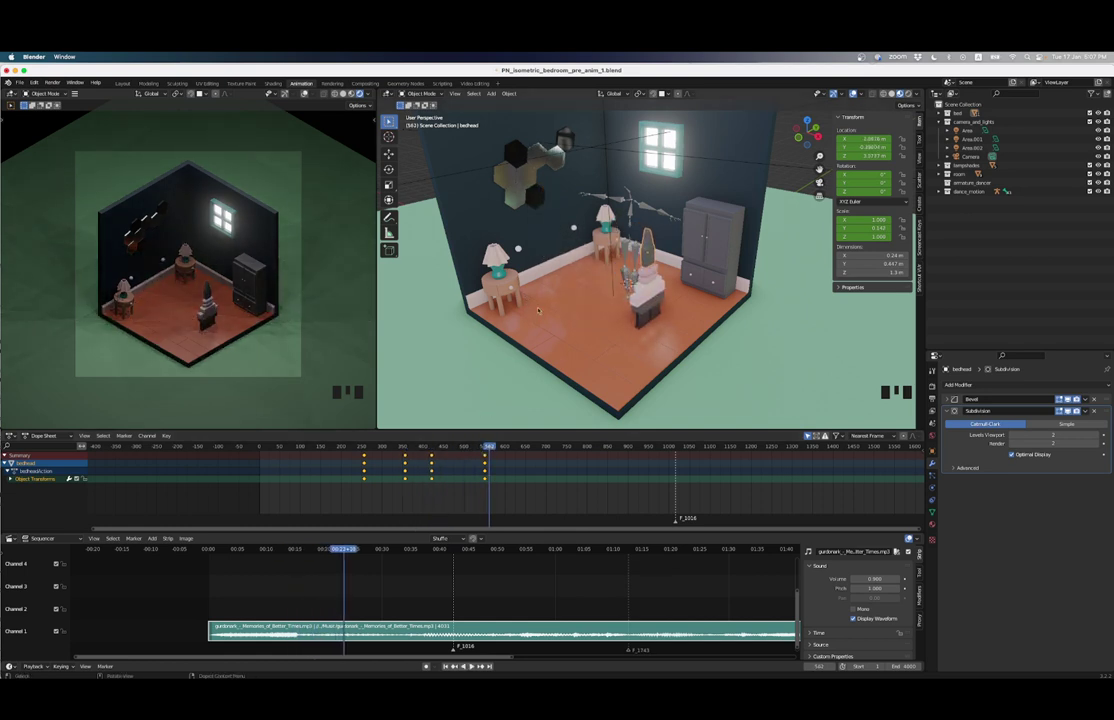
scroll(538, 311, down, 2)
middle_drag(591, 291, 530, 306)
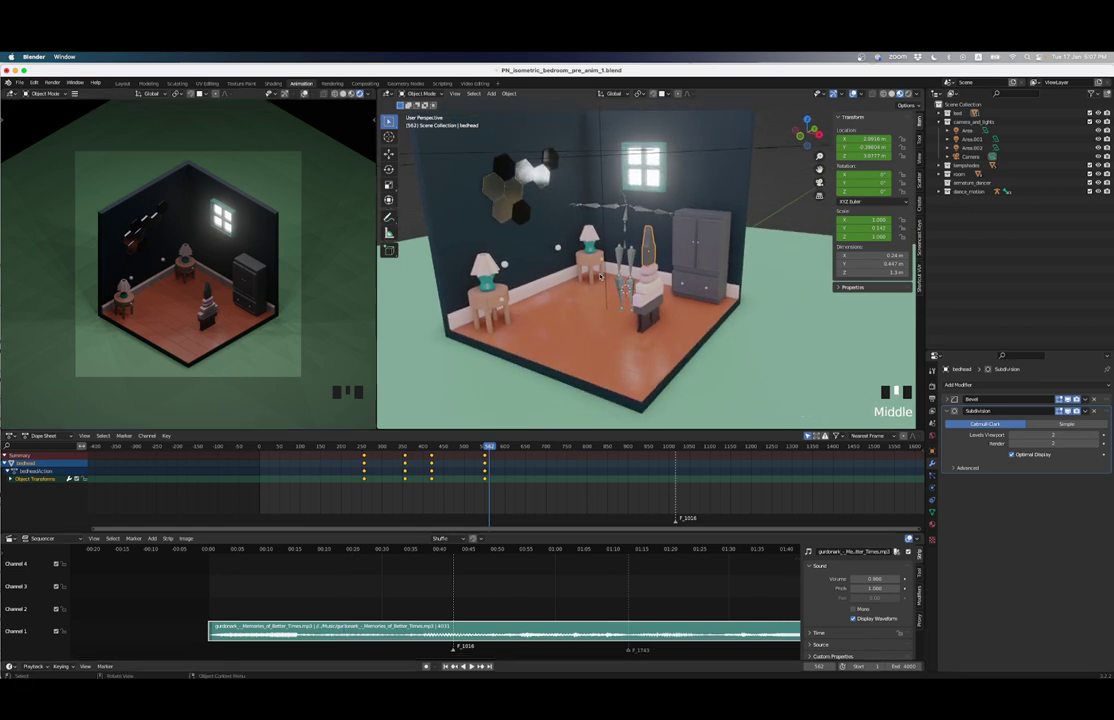
click(366, 452)
drag(366, 452, 420, 448)
key(space)
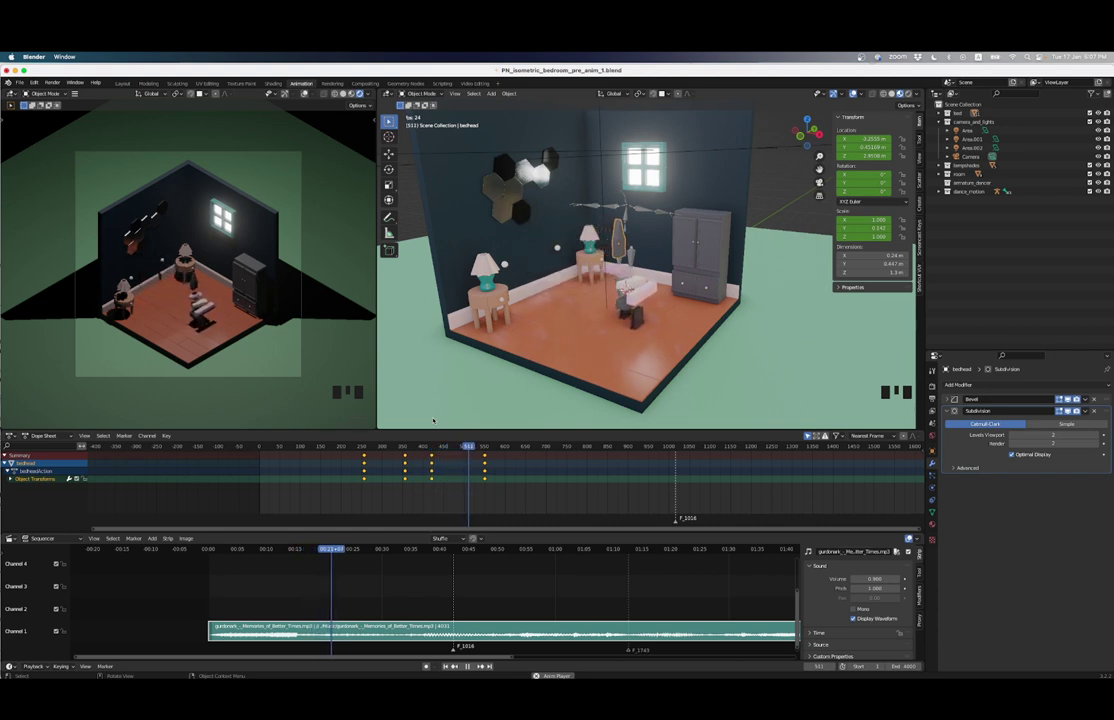
key(space)
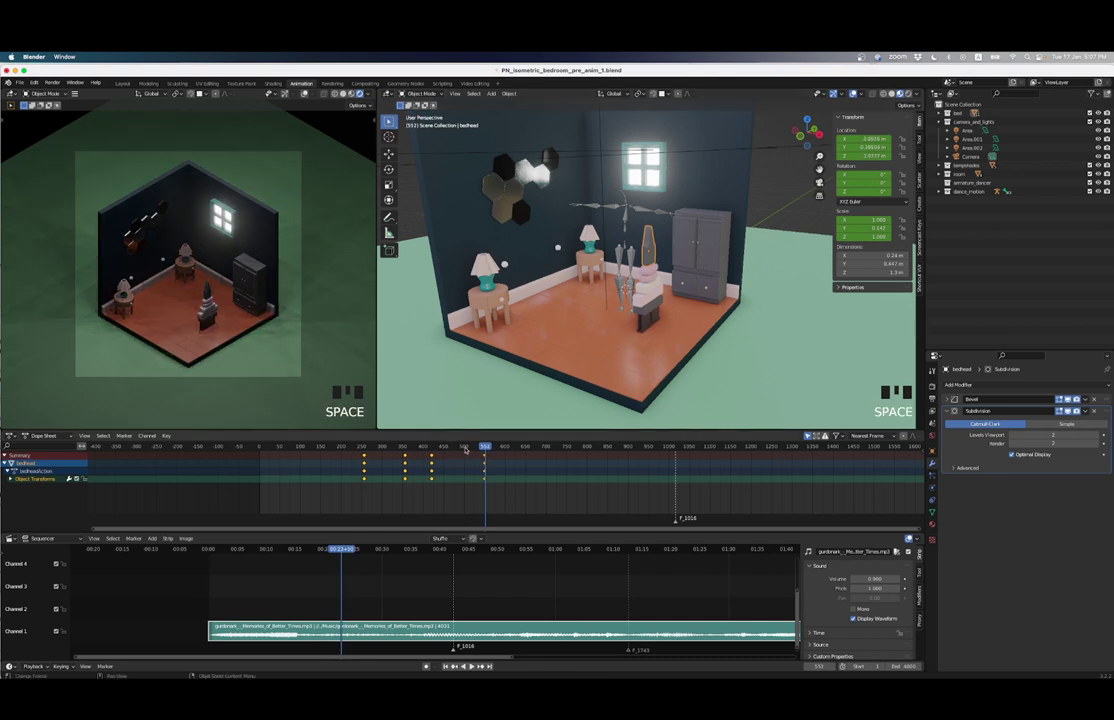
Step: Go to frame 502 and apply the Mirror modifier on the mirrored lampshades
click(465, 447)
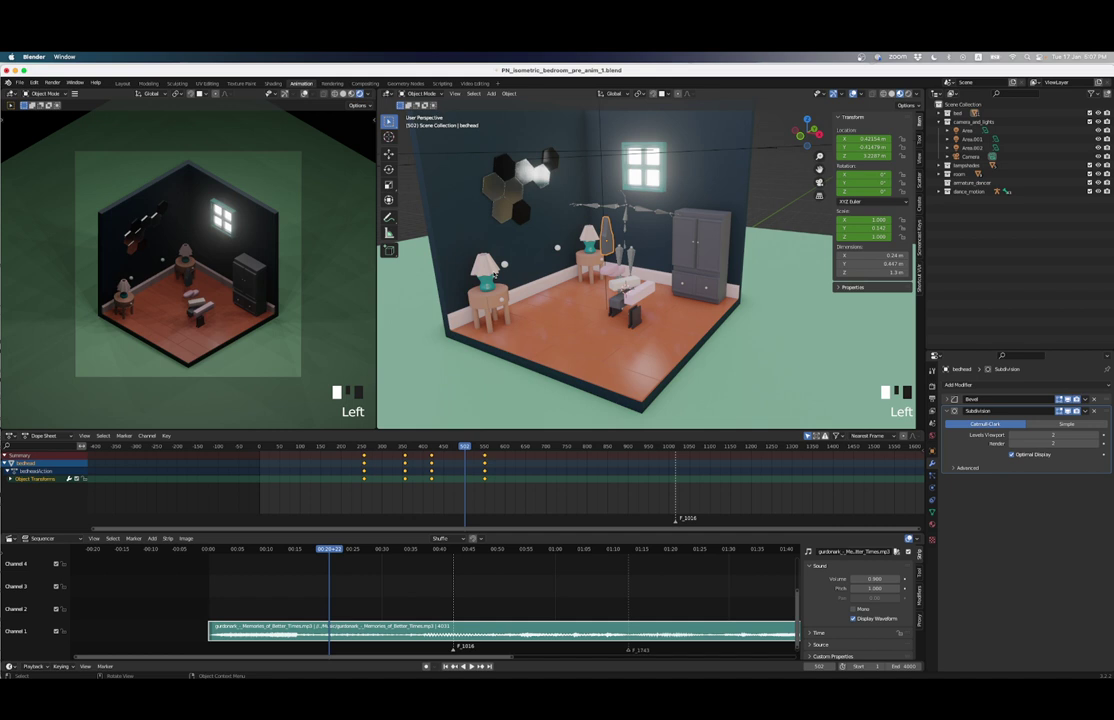
double_click(420, 233)
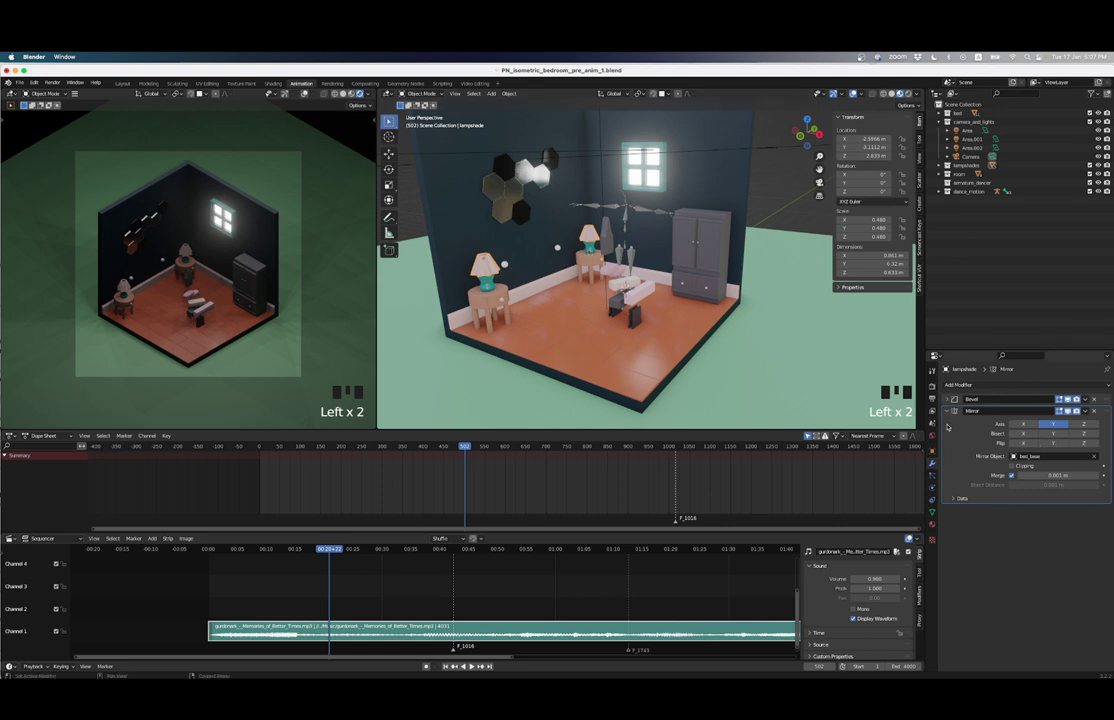
scroll(646, 357, up, 4)
shift+middle_drag(646, 357, 772, 380)
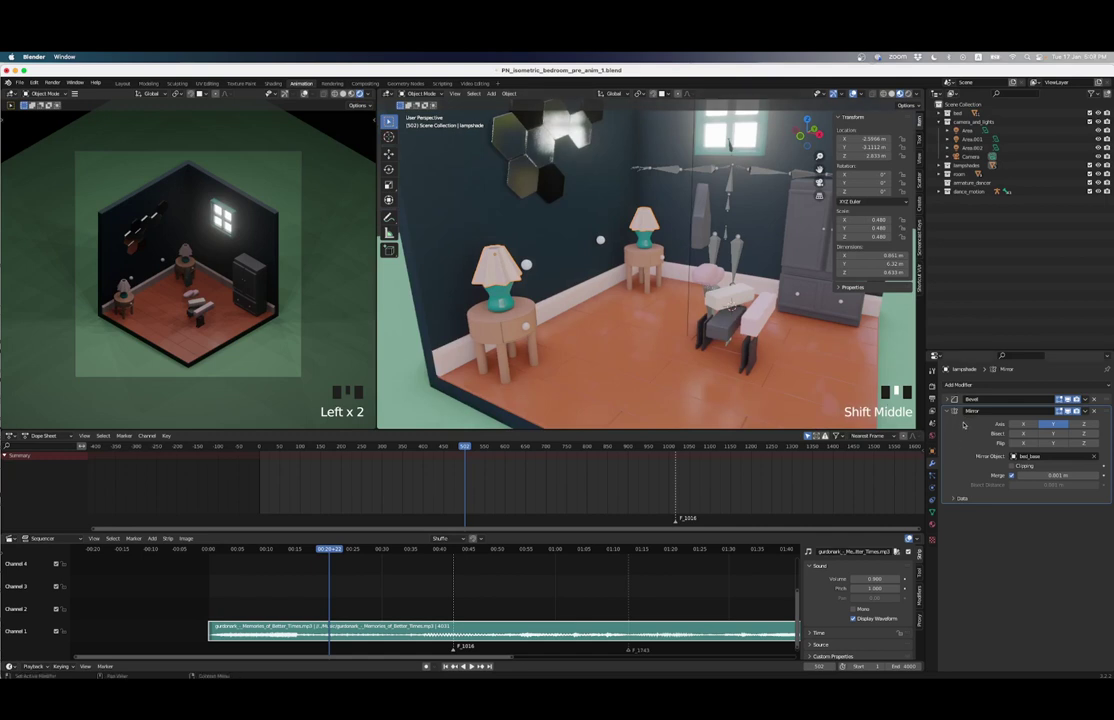
key(ctrl+a)
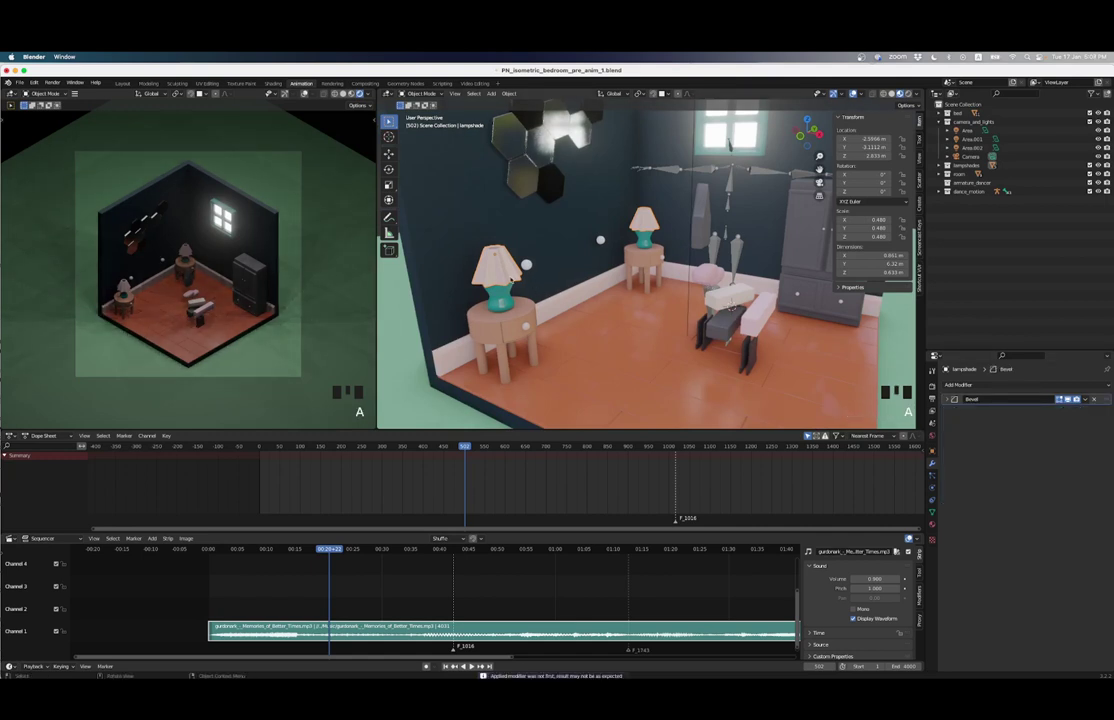
Step: Separate the nearer lampshade's mesh into its own object, selecting it in wireframe edit mode
key(z)
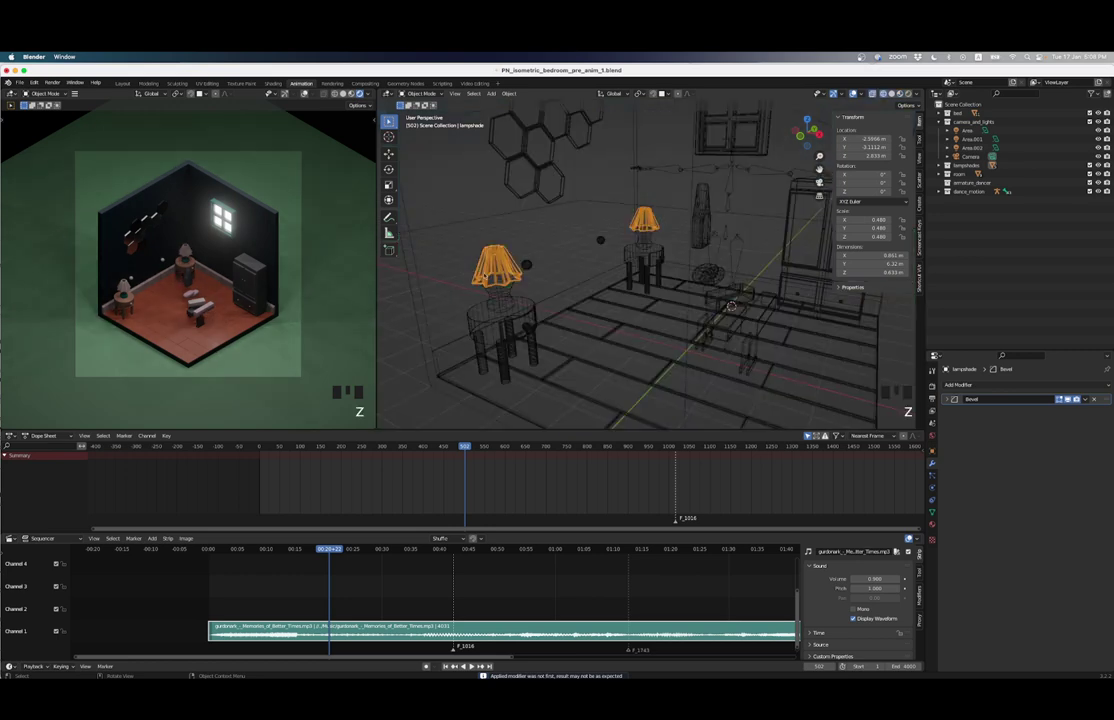
key(Tab)
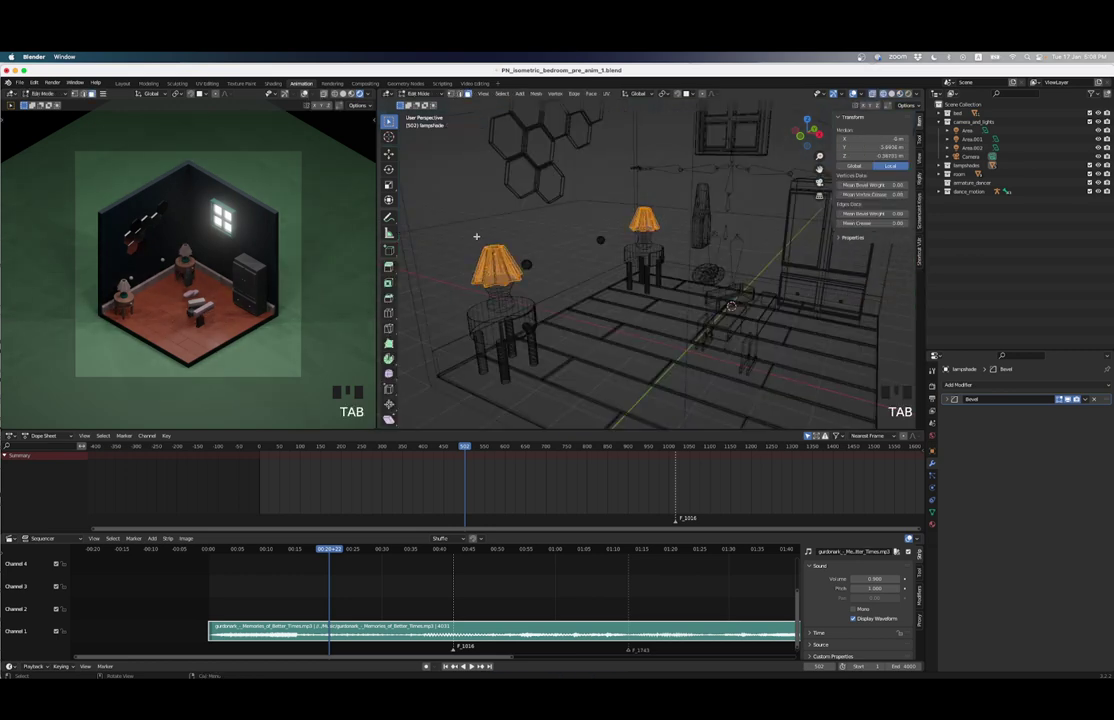
drag(452, 217, 537, 311)
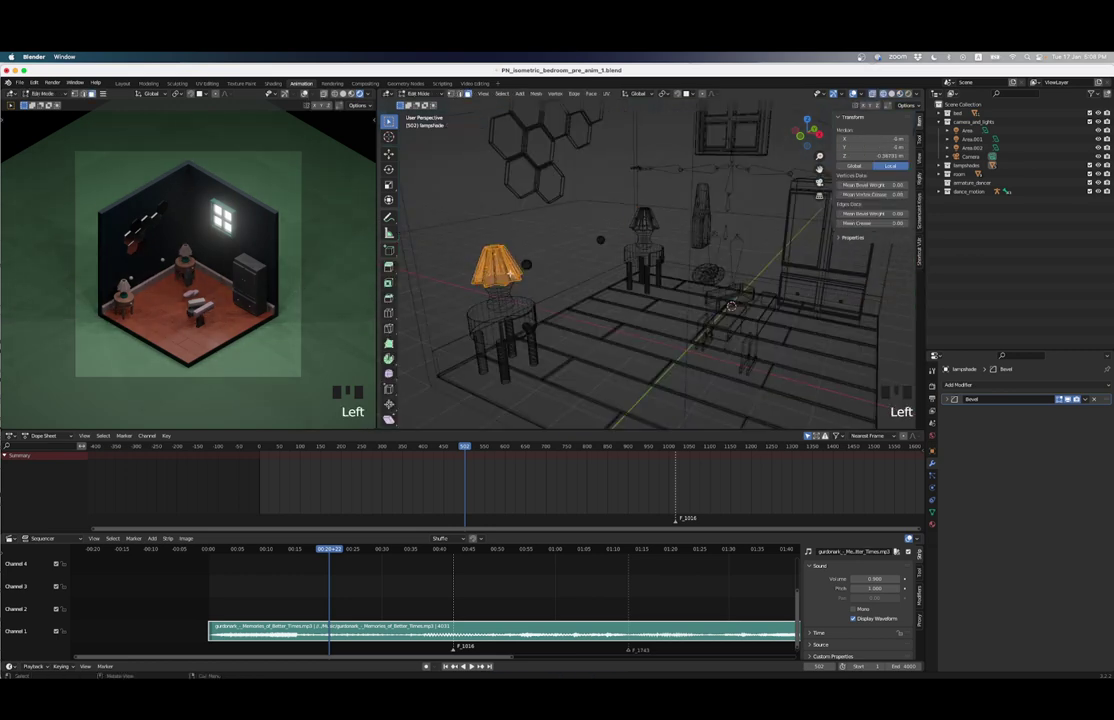
right_click(510, 269)
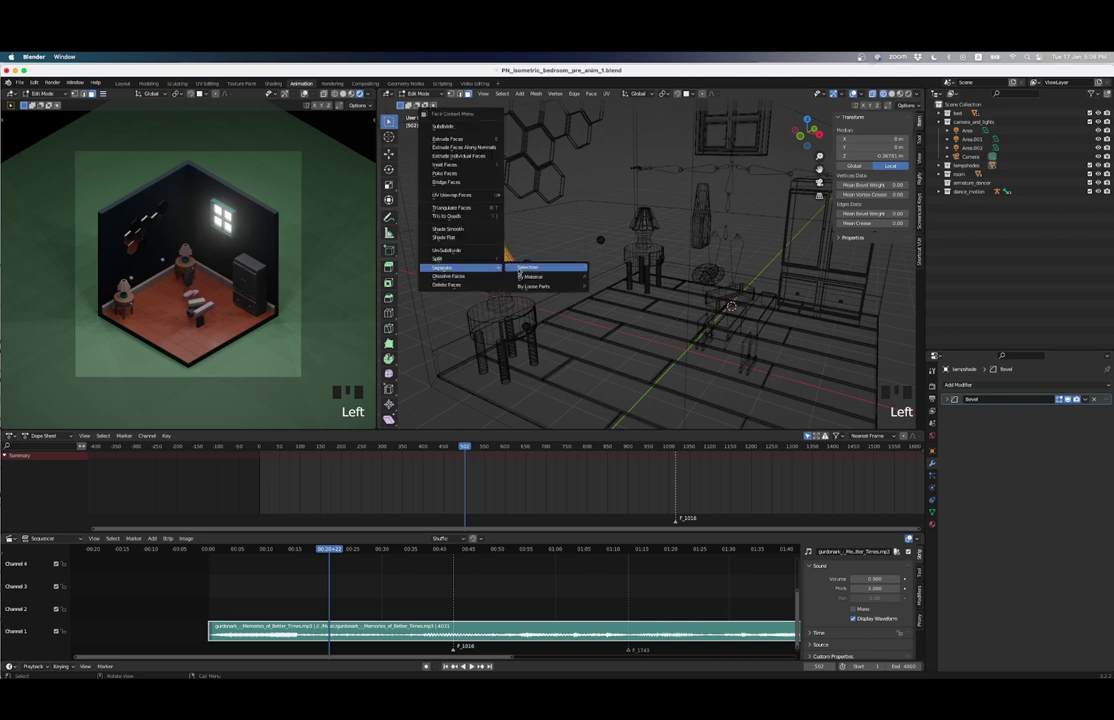
click(545, 269)
key(Tab)
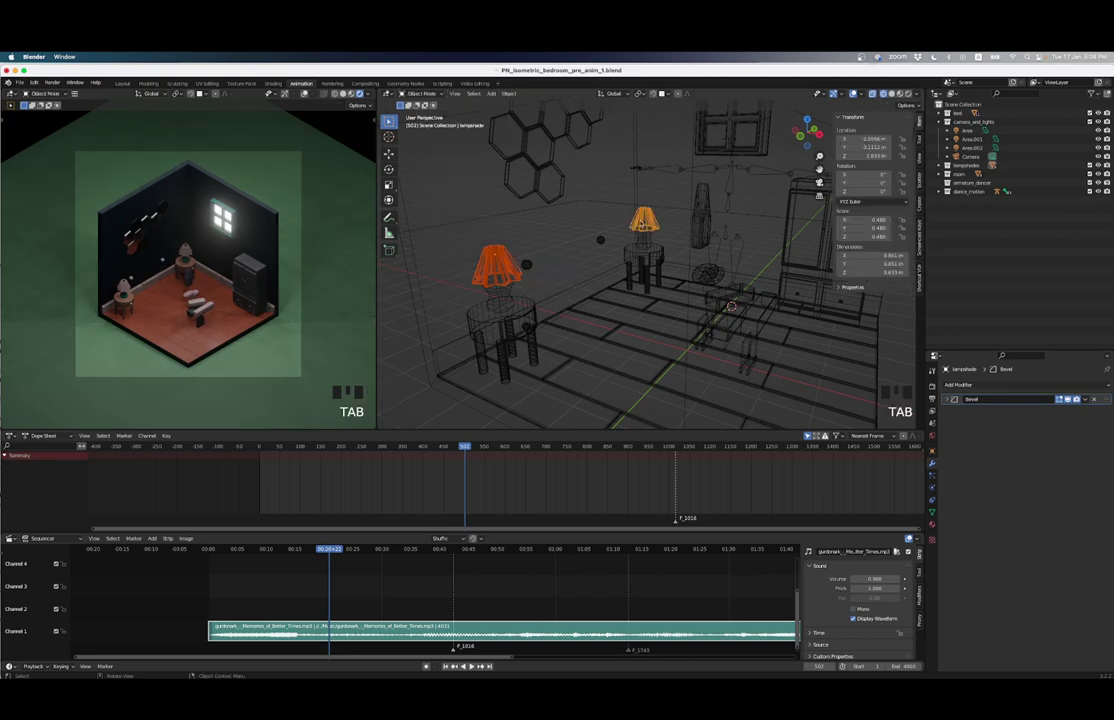
key(z)
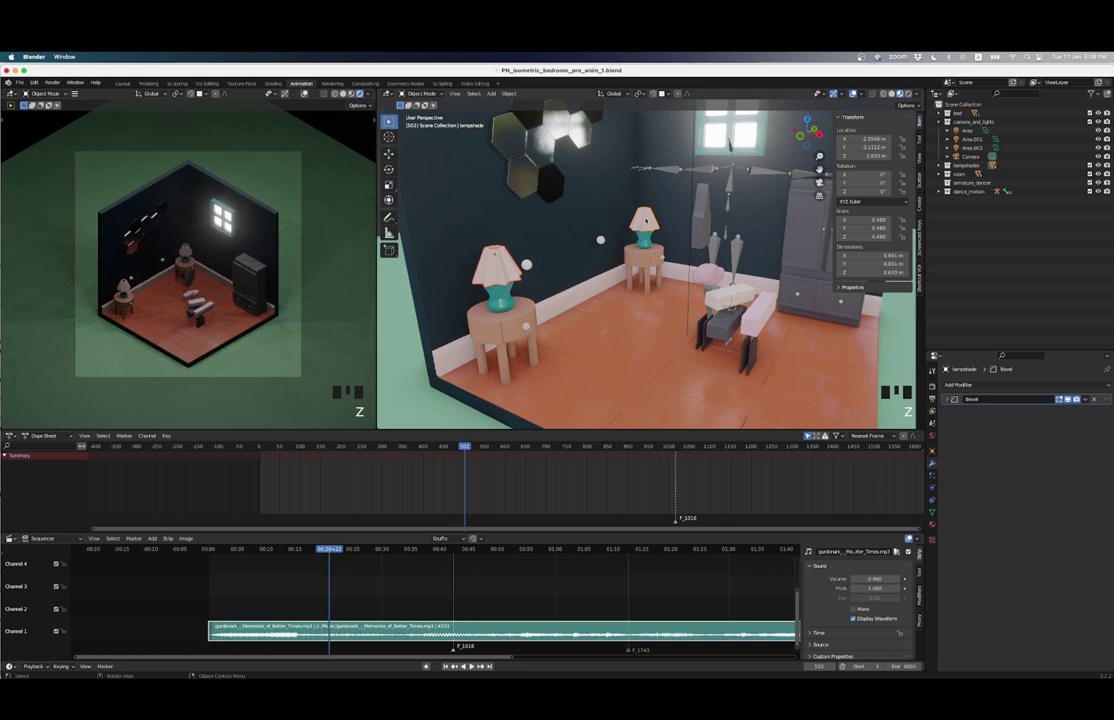
Step: Set the origin of each of the two separated lampshades to its geometry
click(458, 240)
click(458, 240)
click(465, 239)
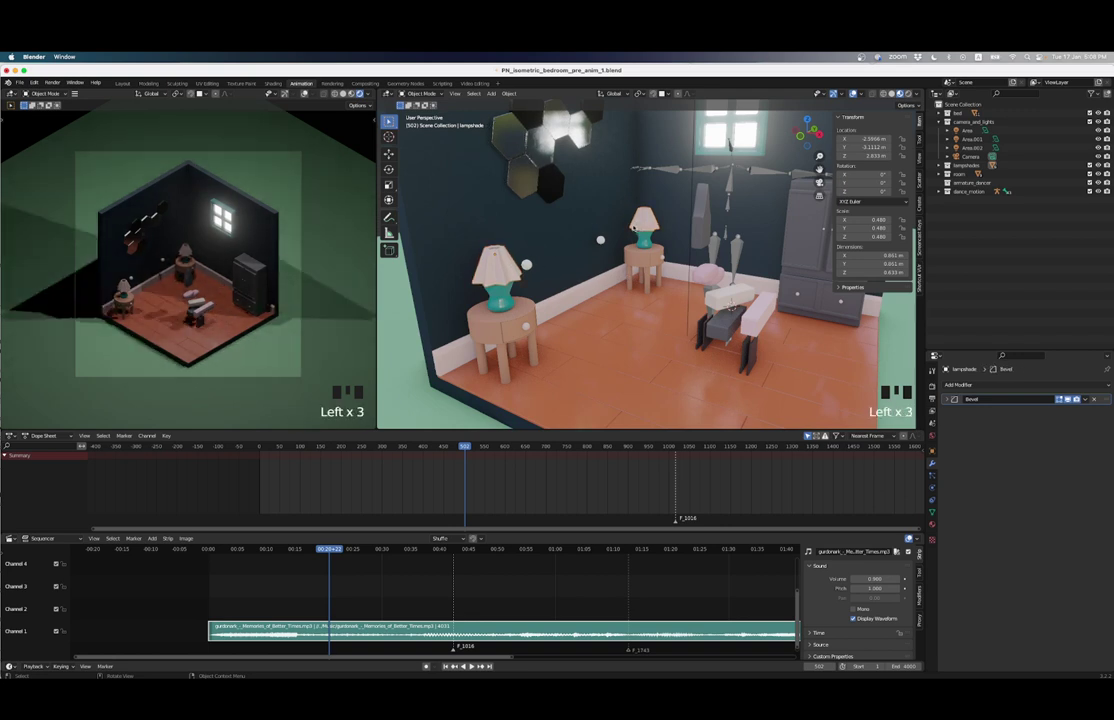
click(587, 245)
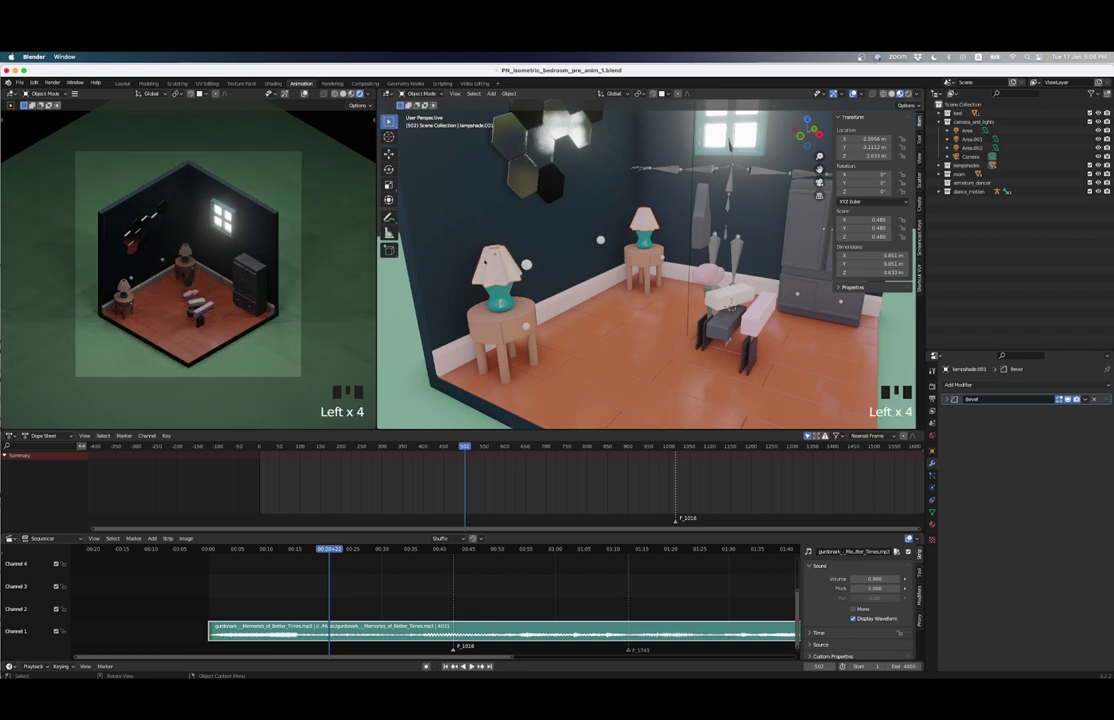
right_click(462, 259)
mouse_move(470, 259)
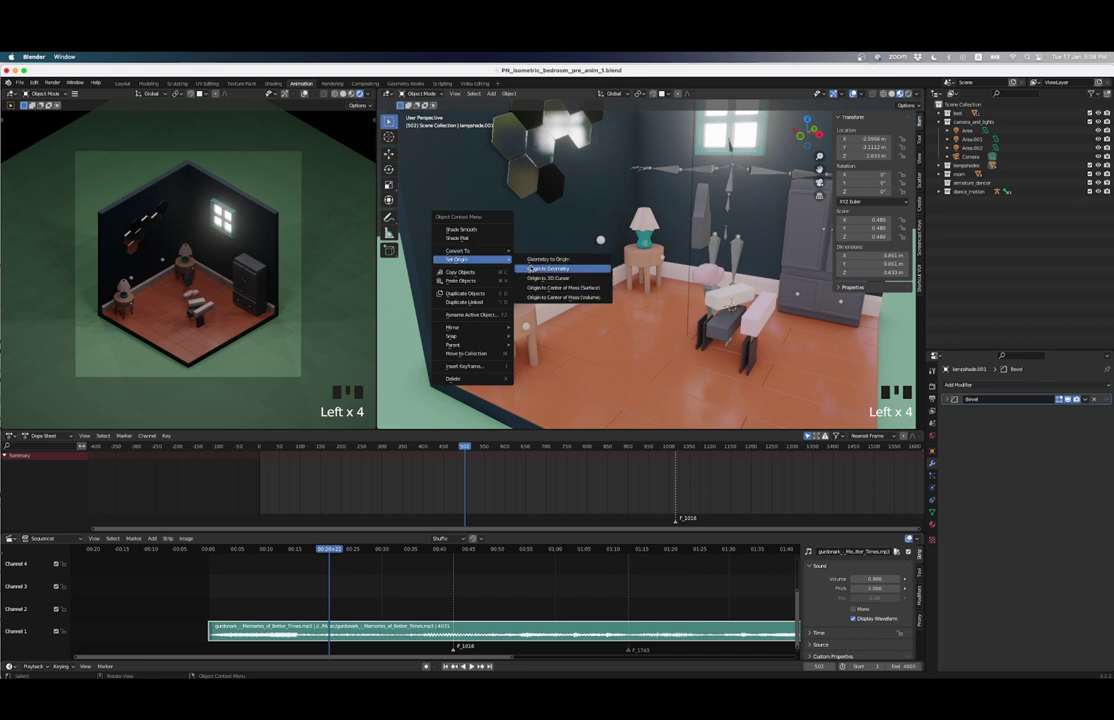
right_click(531, 268)
click(645, 222)
right_click(622, 219)
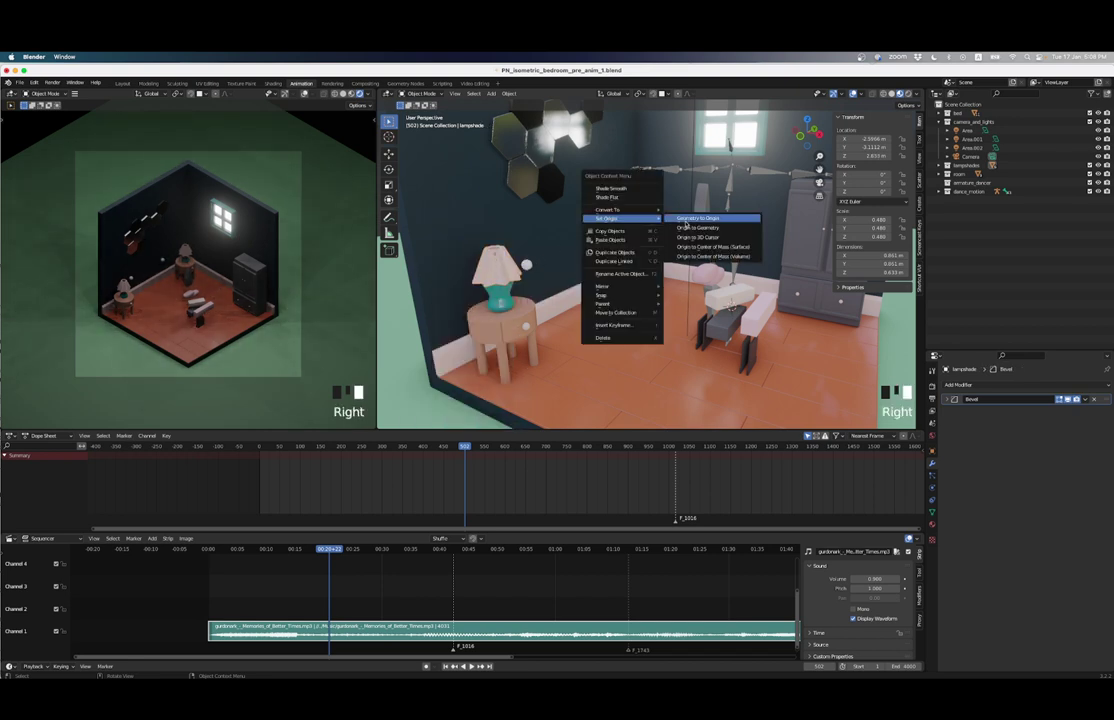
click(705, 231)
Step: Keyframe the nearer lampshade's location, rotation and scale at frame 502
scroll(657, 240, down, 2)
scroll(657, 240, up, 2)
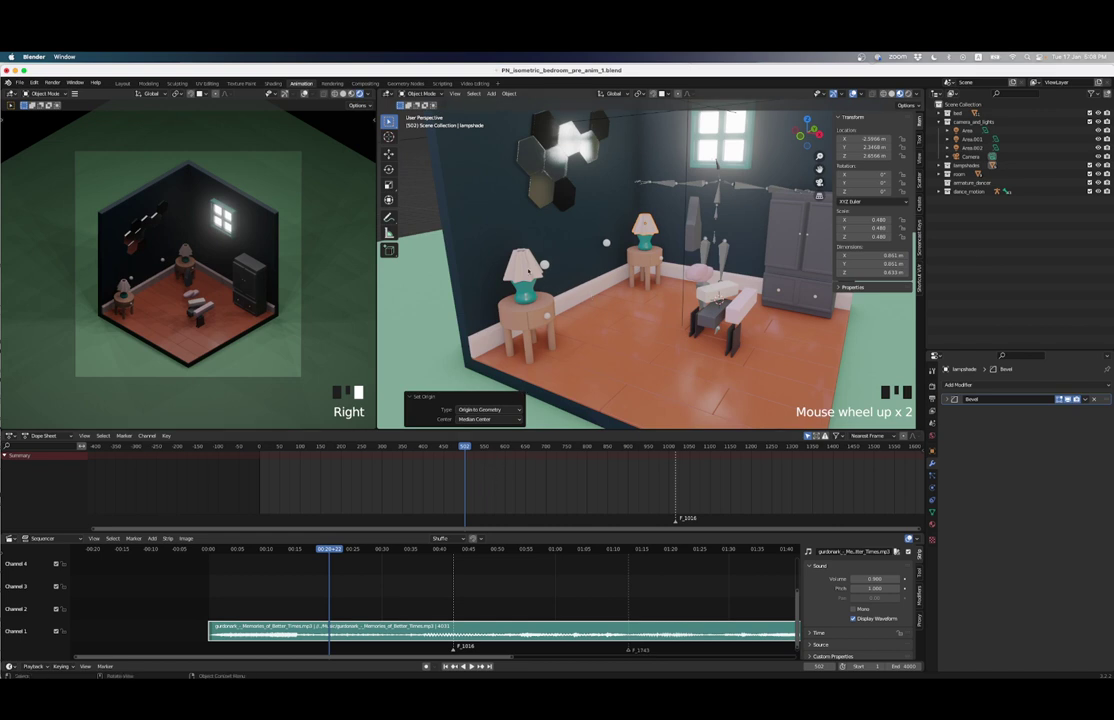
click(529, 270)
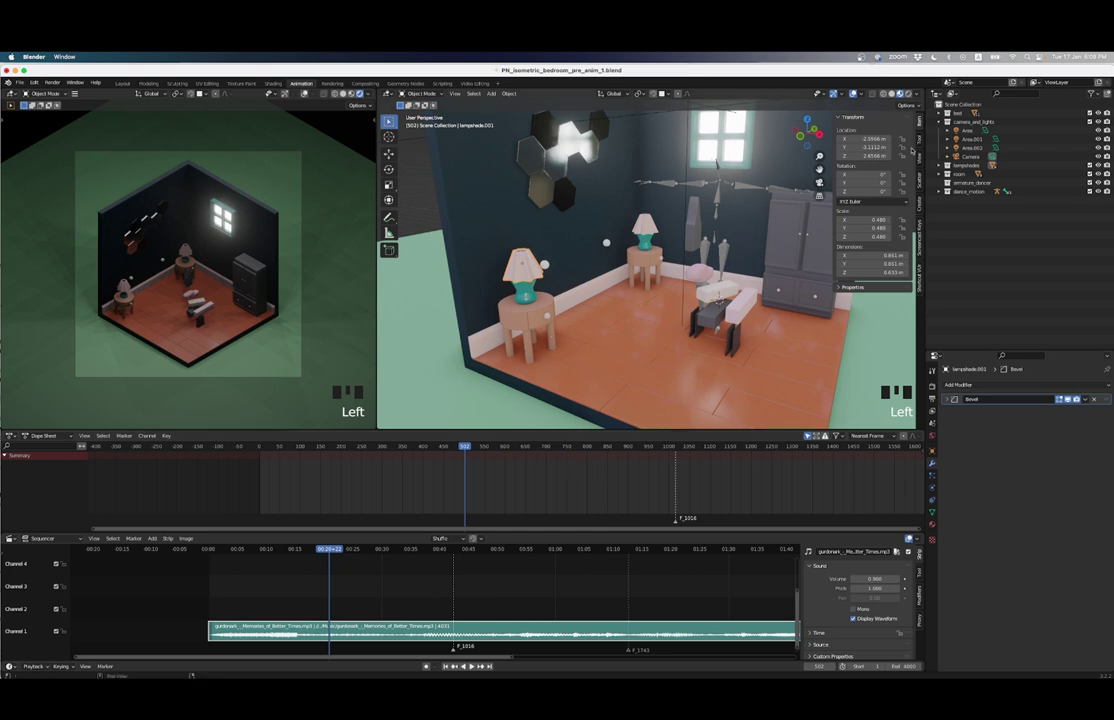
key(i)
key(i)
key(i)
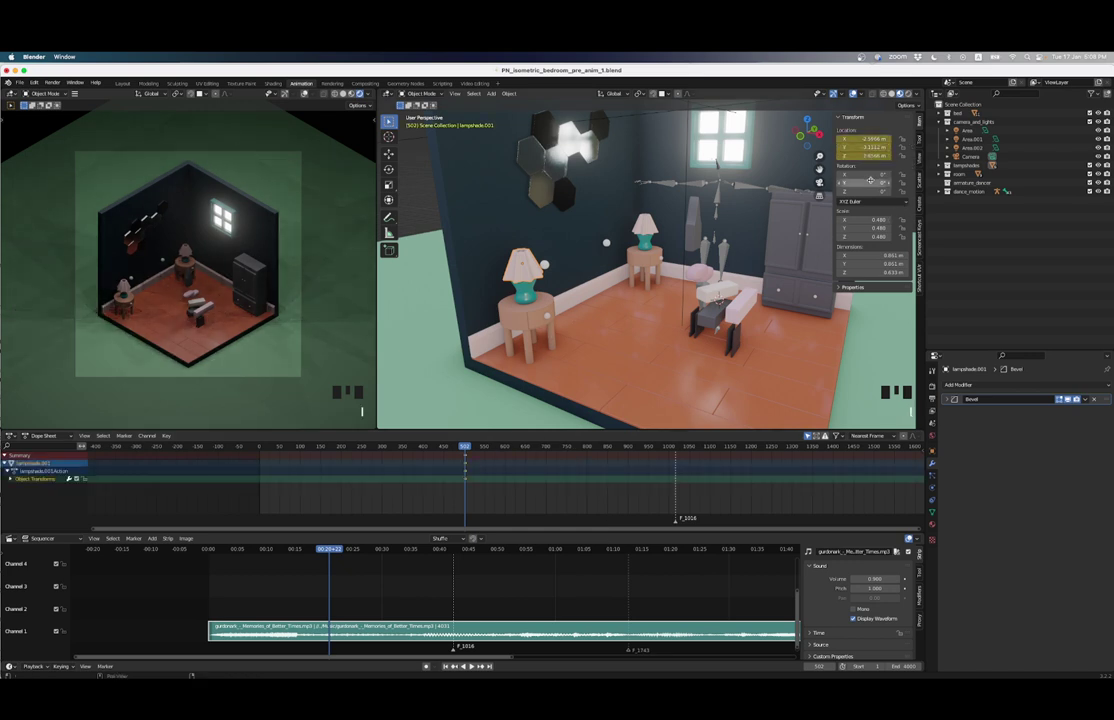
Step: Keyframe the farther lampshade's location, rotation and scale at frame 502
click(645, 222)
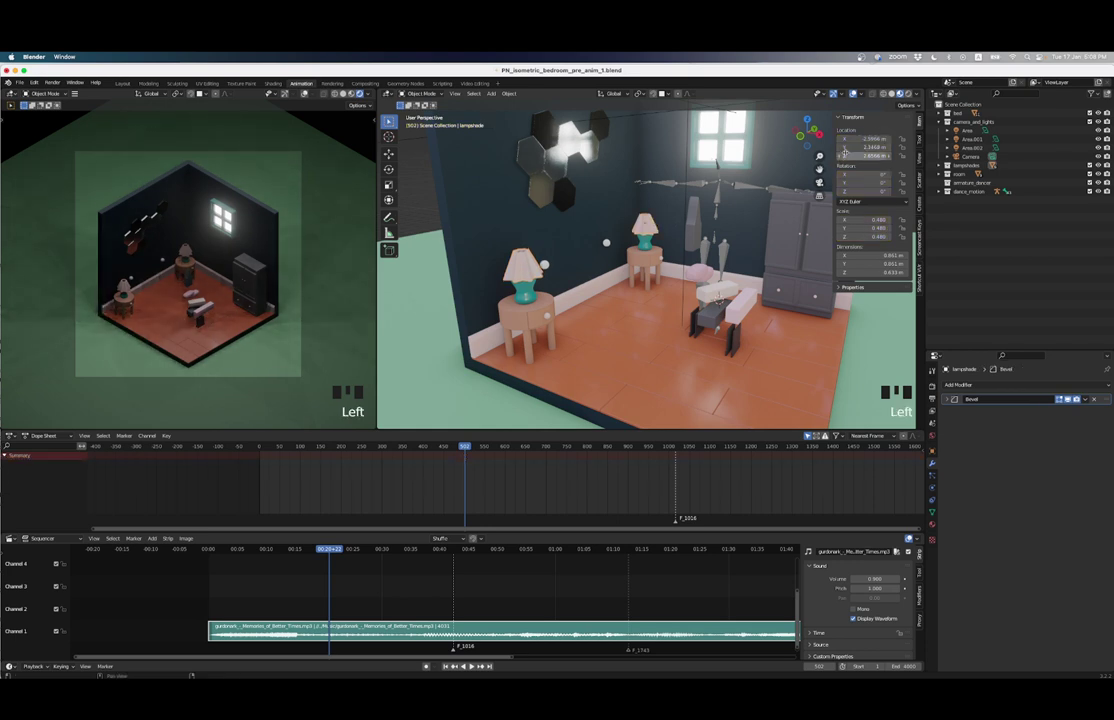
key(i)
key(i)
key(i)
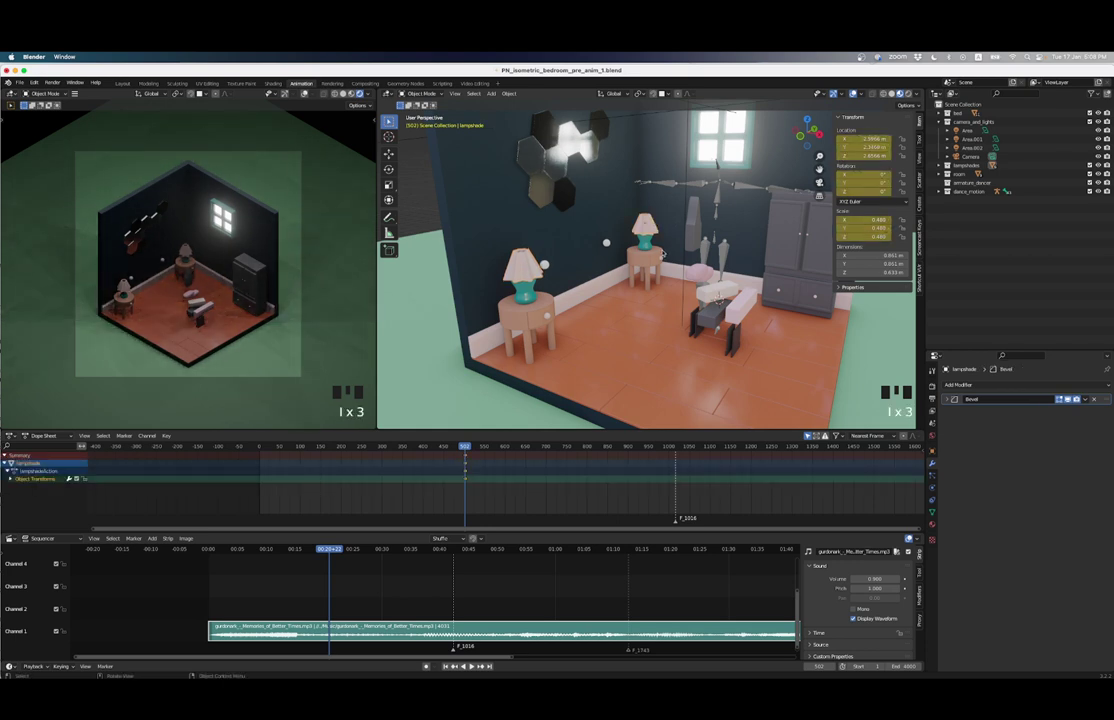
Step: Return to frame 1 and keyframe the farther lampshade's location, rotation and scale there
key(shift+Left)
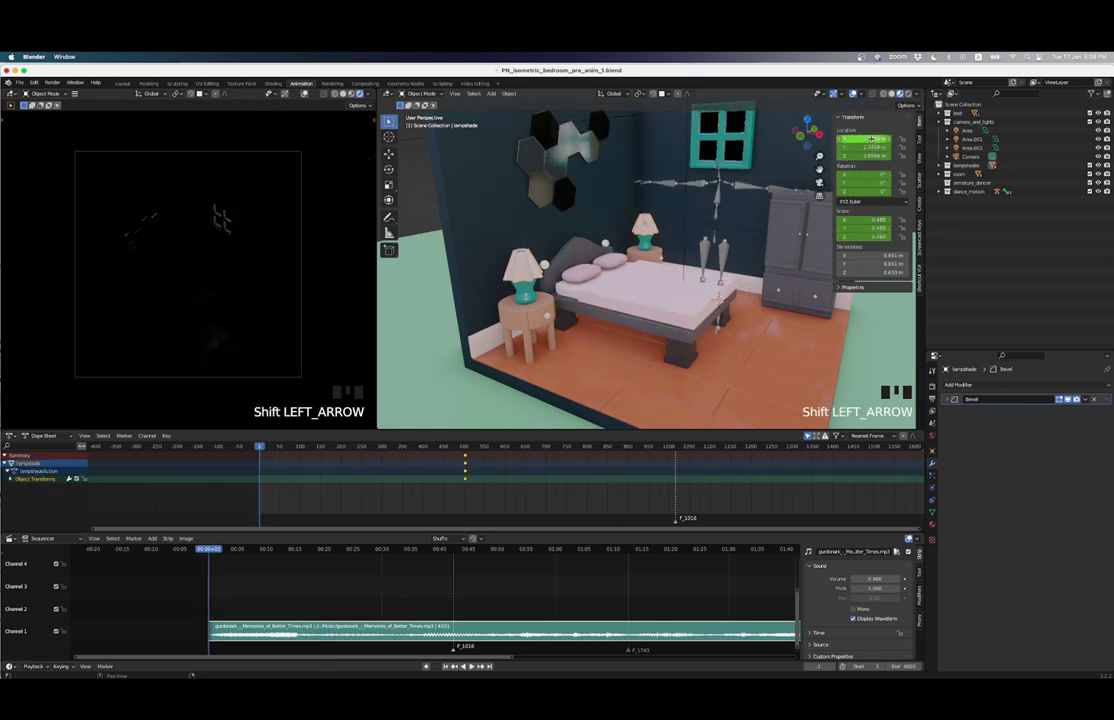
key(i)
key(i)
key(i)
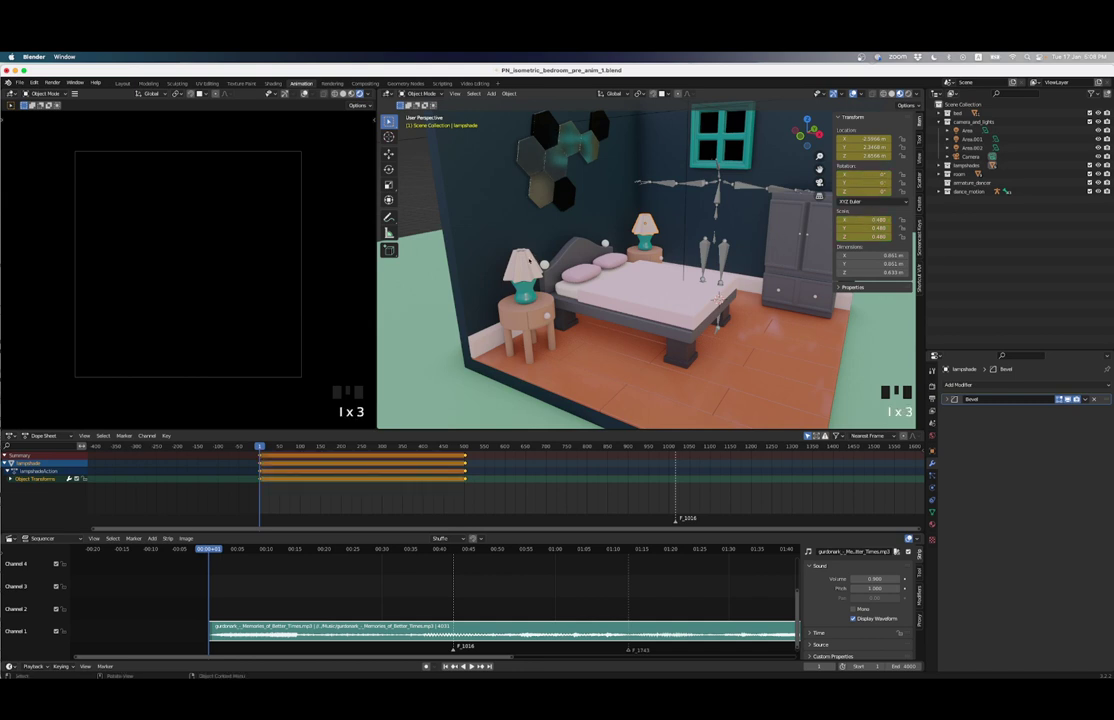
Step: Keyframe the nearer lampshade's location, rotation and scale at frame 1
click(645, 222)
key(i)
key(i)
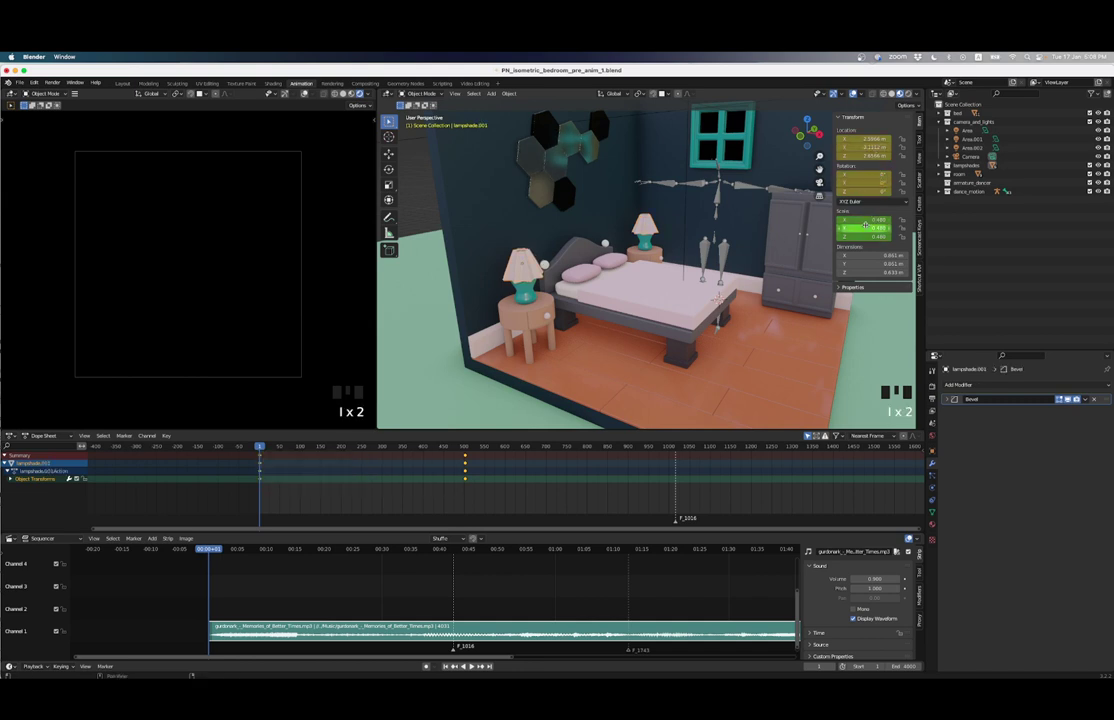
key(i)
Step: Play and scrub the music from frame 502 and stop at frame 701
key(Up)
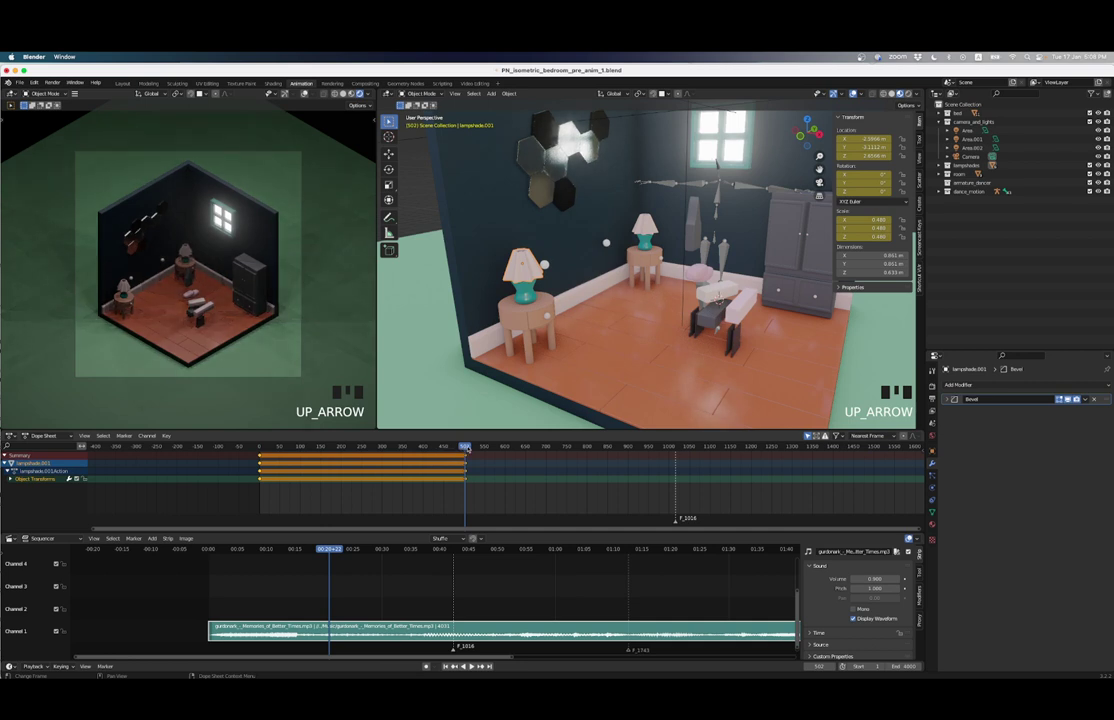
click(467, 666)
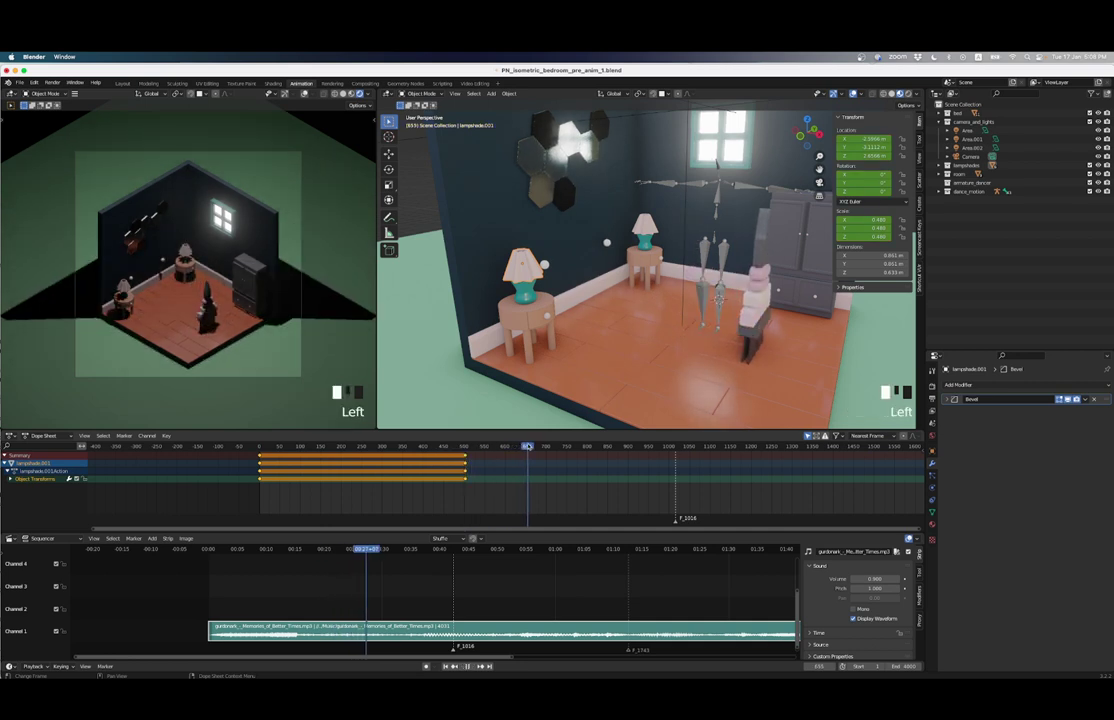
drag(530, 446, 548, 446)
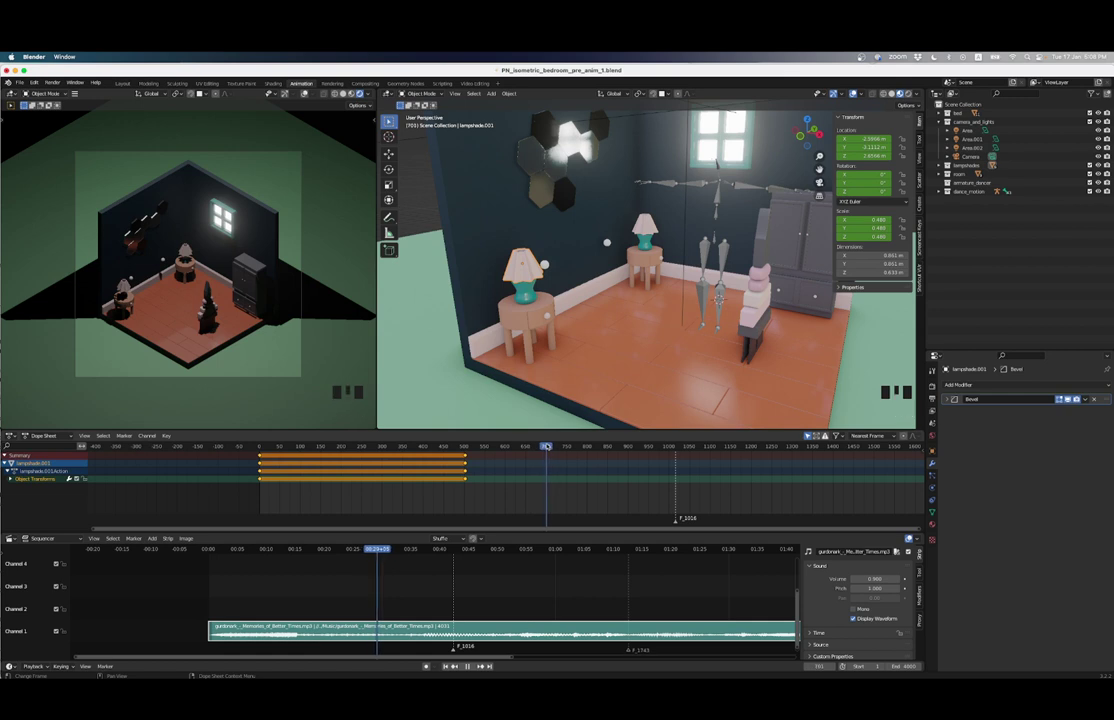
key(space)
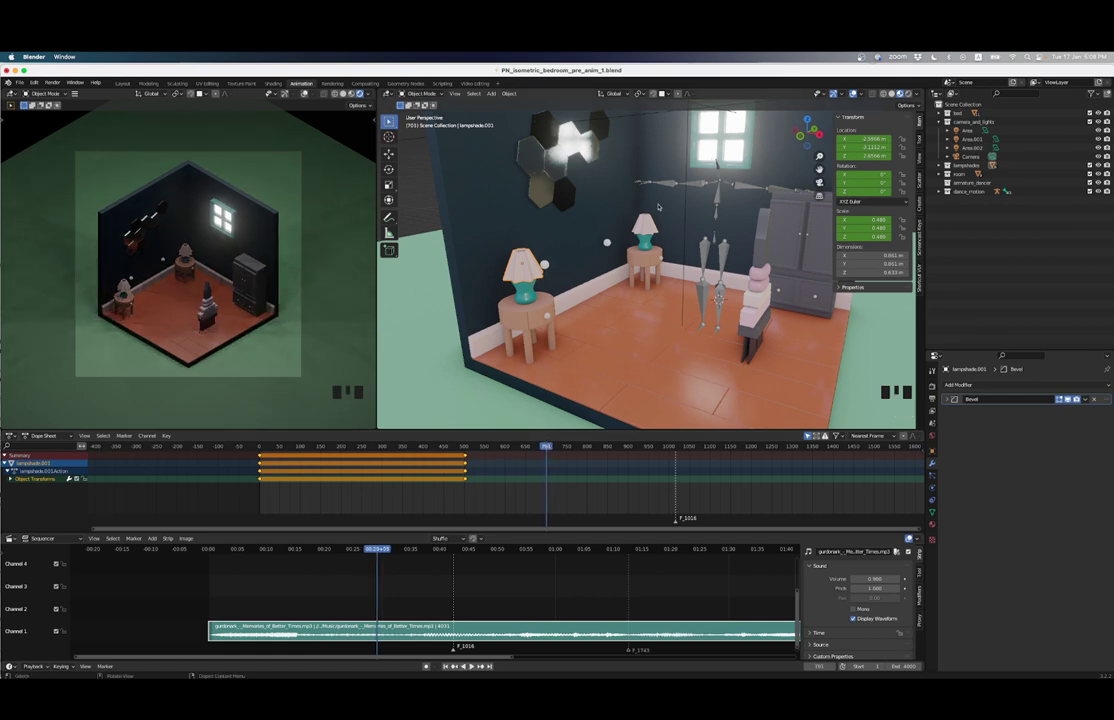
Step: Raise both lampshades together about 2.39 m along the global Z axis at frame 701
scroll(648, 231, down, 2)
shift+middle_drag(648, 231, 631, 262)
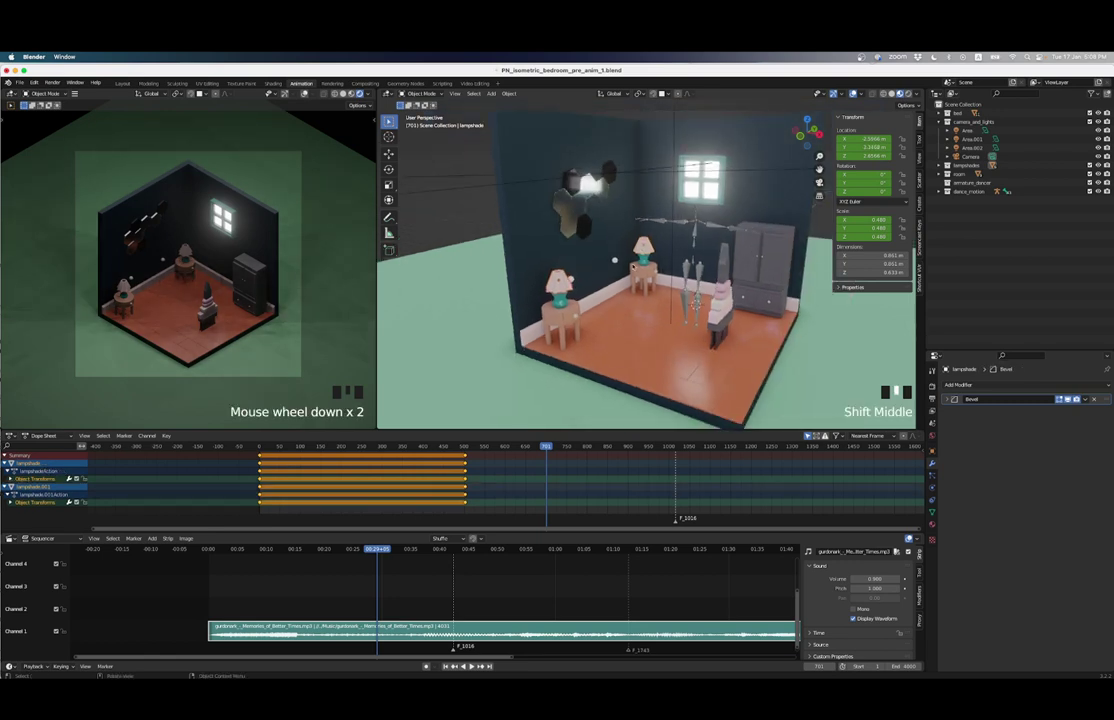
shift+click(631, 262)
key(g)
key(z)
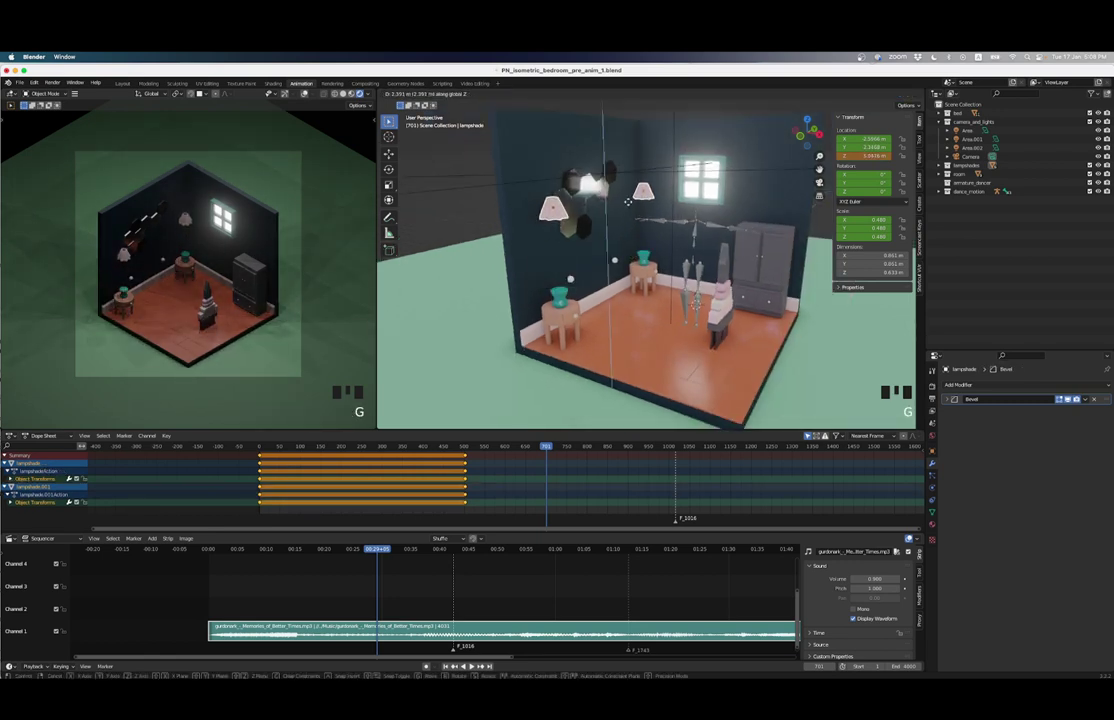
click(570, 279)
Step: Keyframe the raised farther lampshade's location, rotation and scale at frame 701
key(i)
key(i)
key(i)
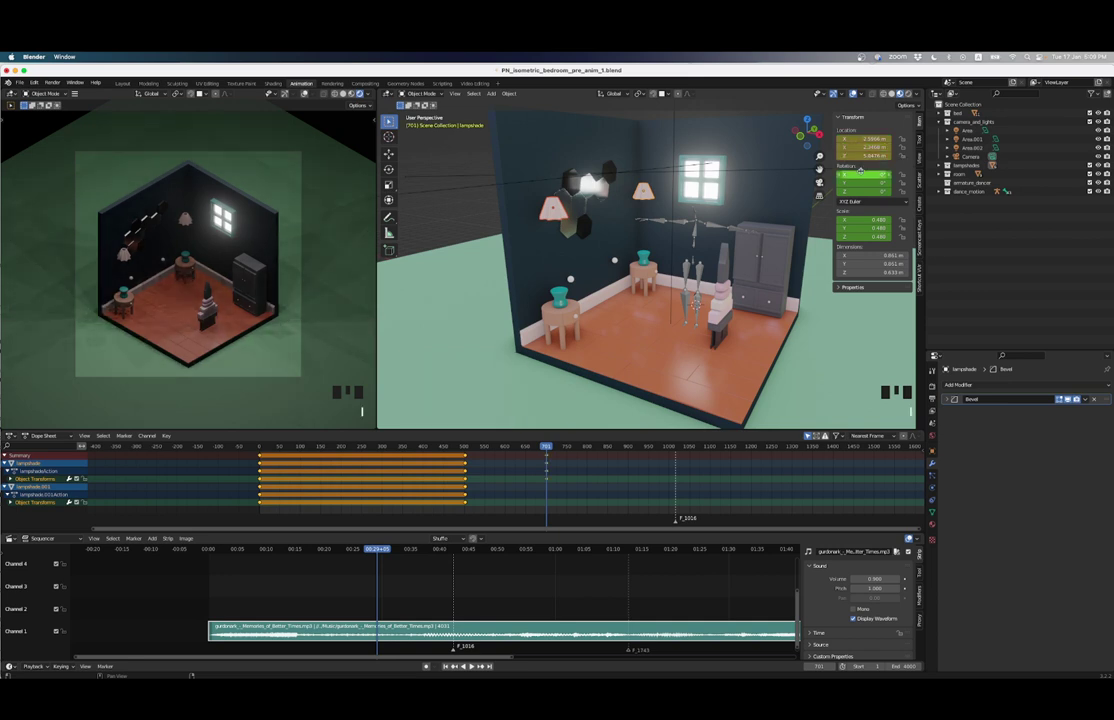
Step: Set the Z rotation of both lampshades to 360° and keyframe their changed transforms at frame 701
double_click(556, 240)
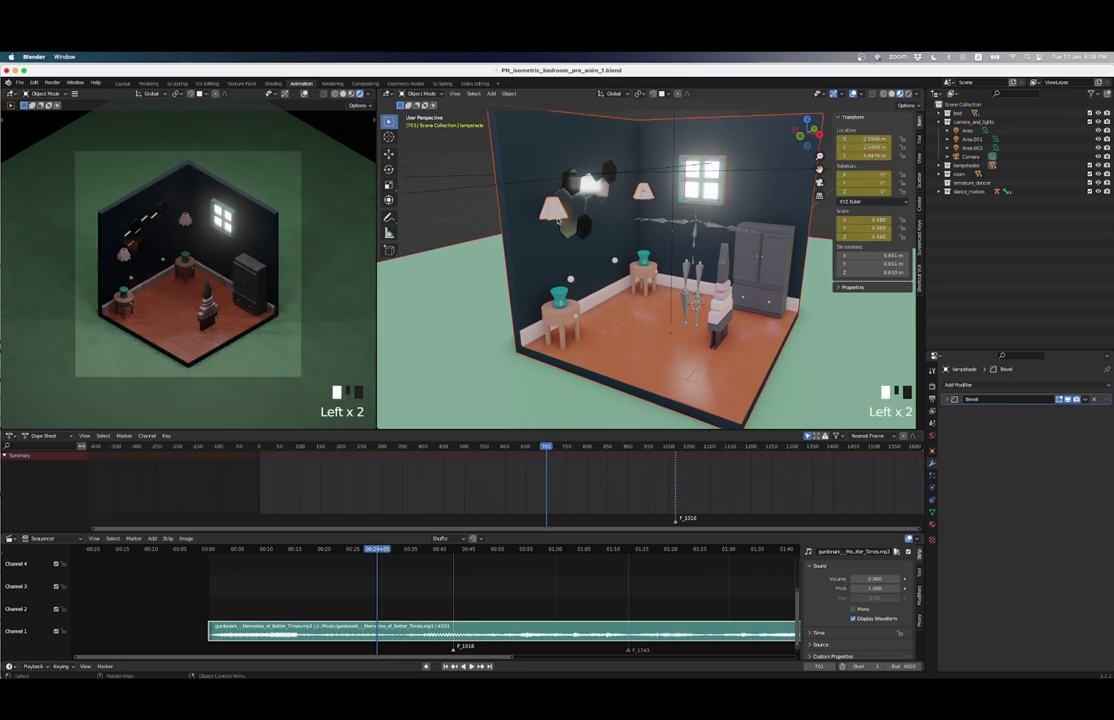
click(868, 192)
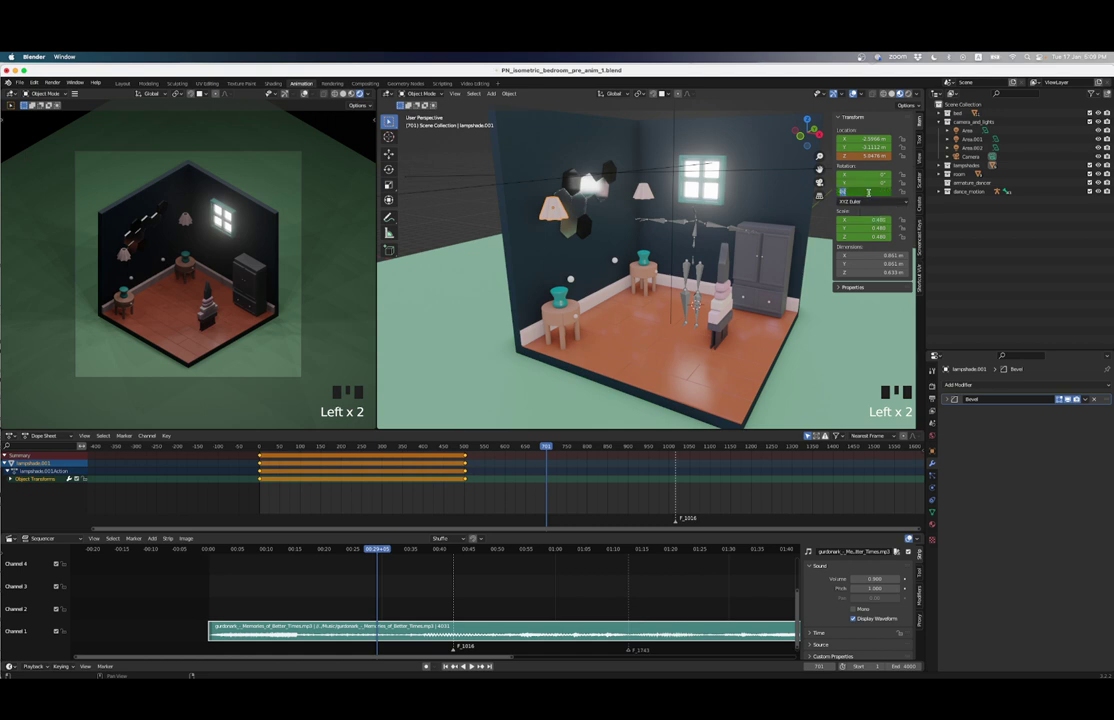
click(868, 192)
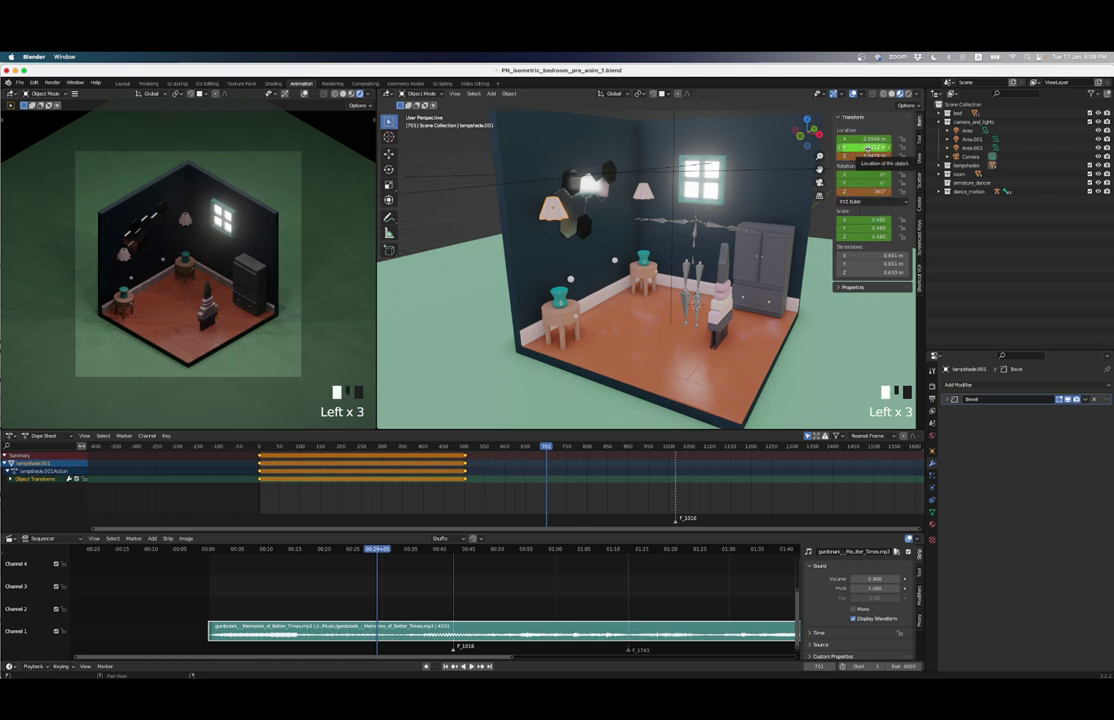
click(553, 208)
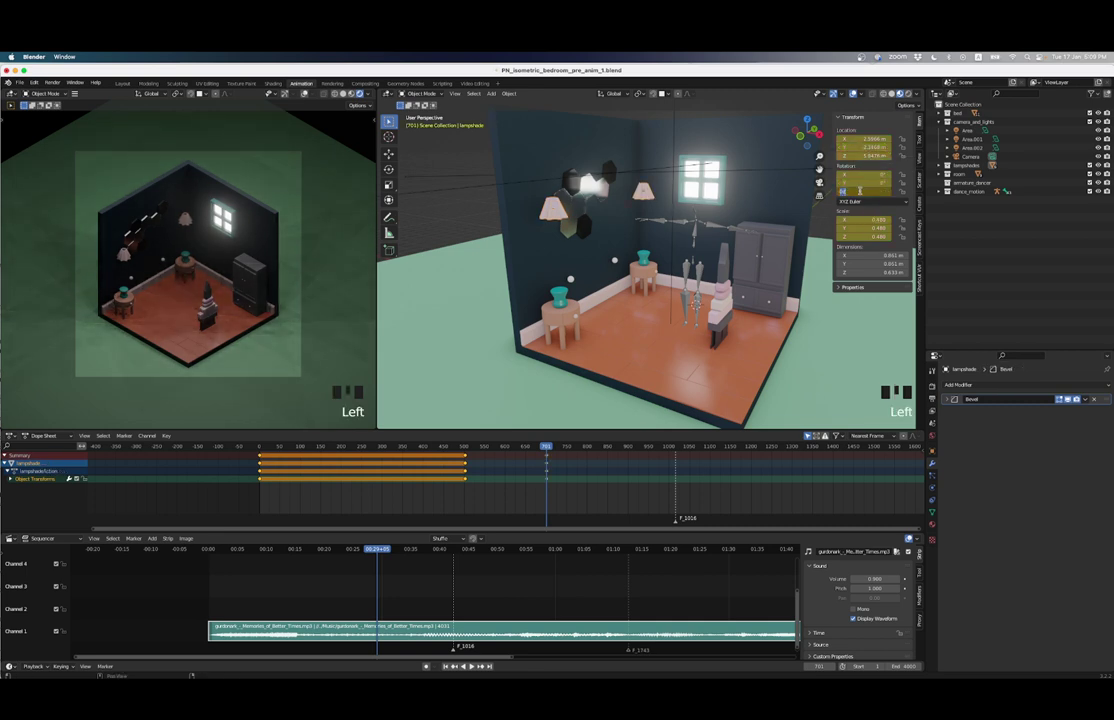
click(859, 190)
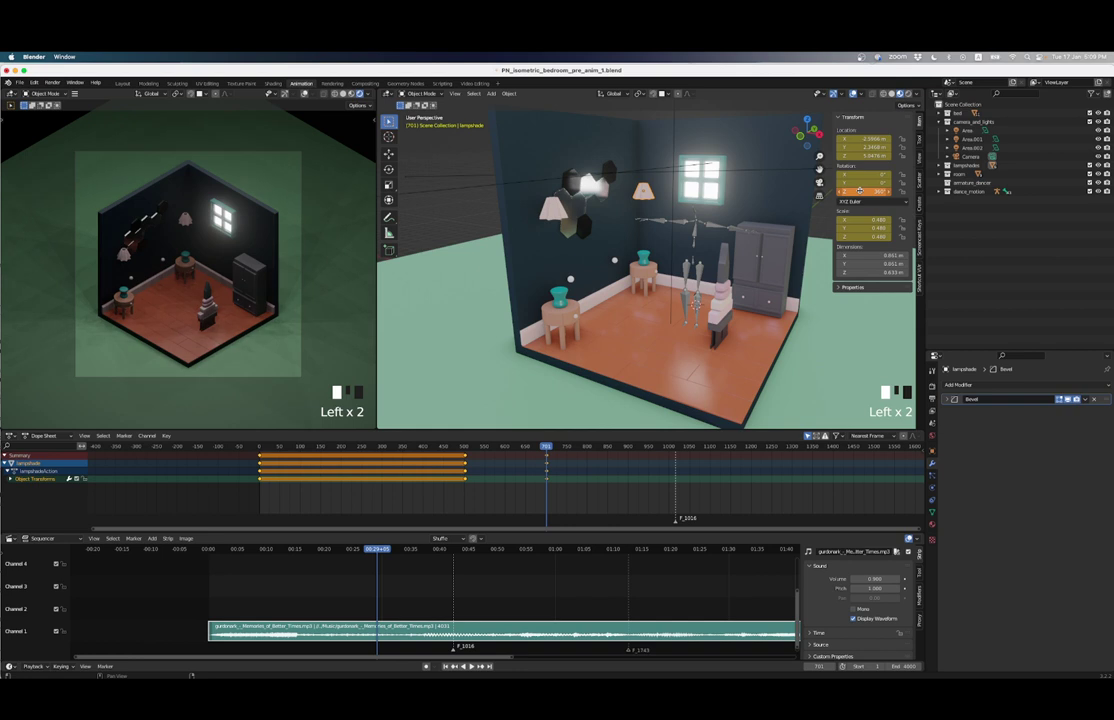
Step: Play back the lampshades' rising and spinning motion between frames 502 and 701, and return to frame 502
click(472, 451)
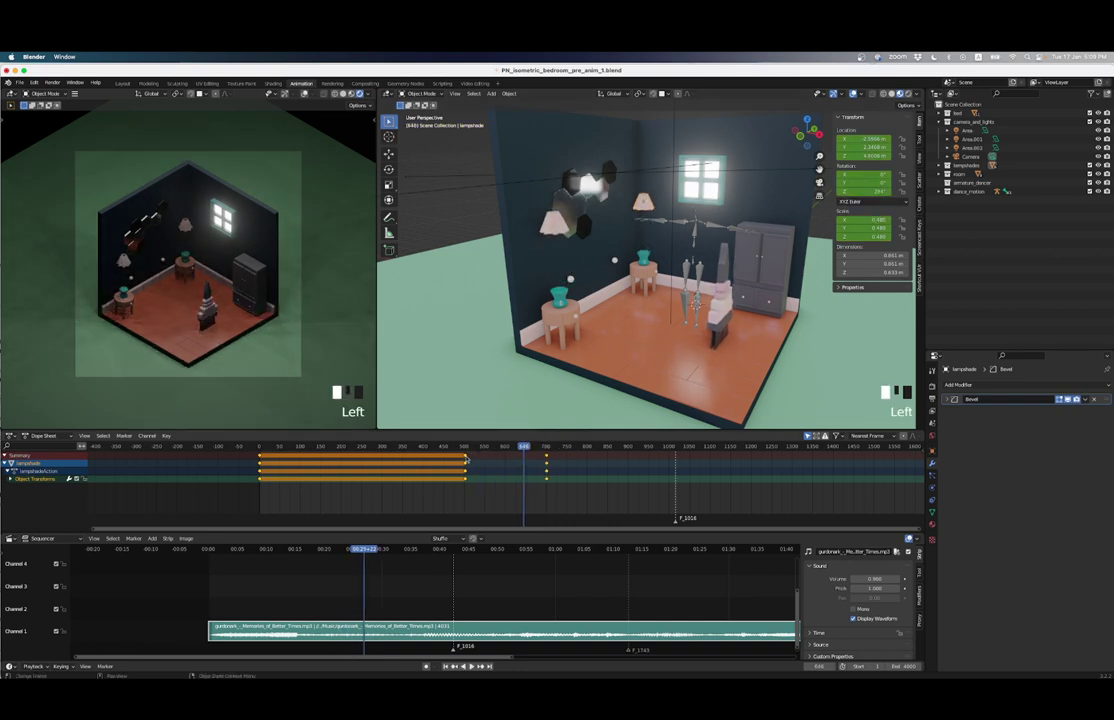
key(Down)
key(space)
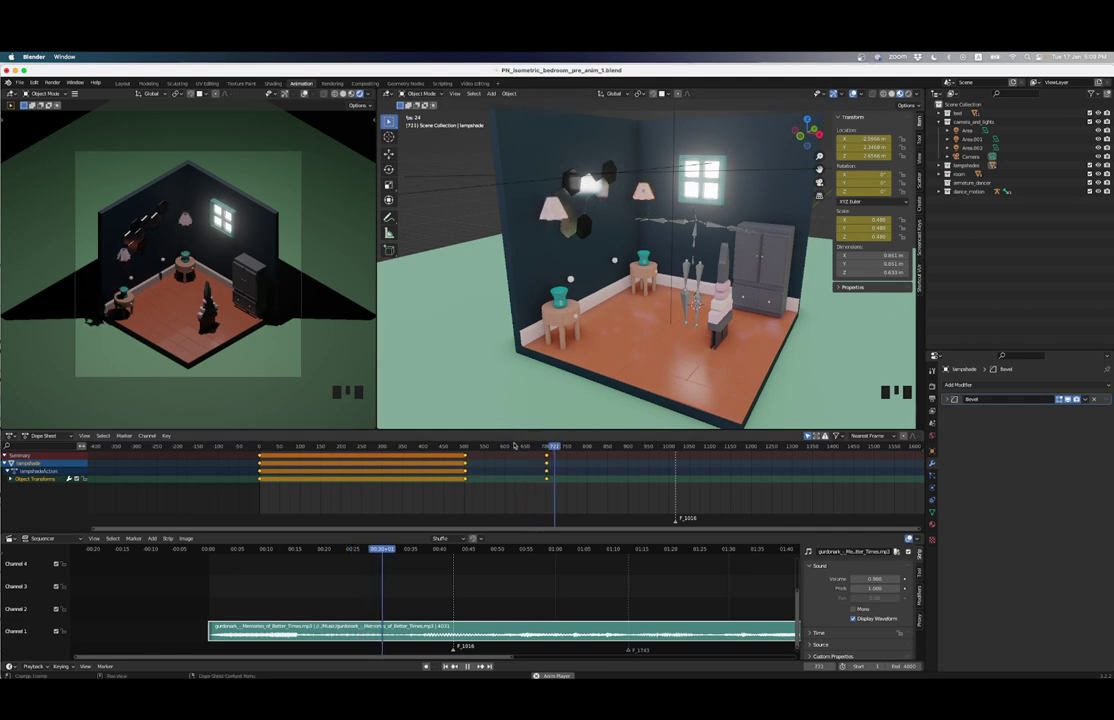
key(space)
key(Down)
key(Down)
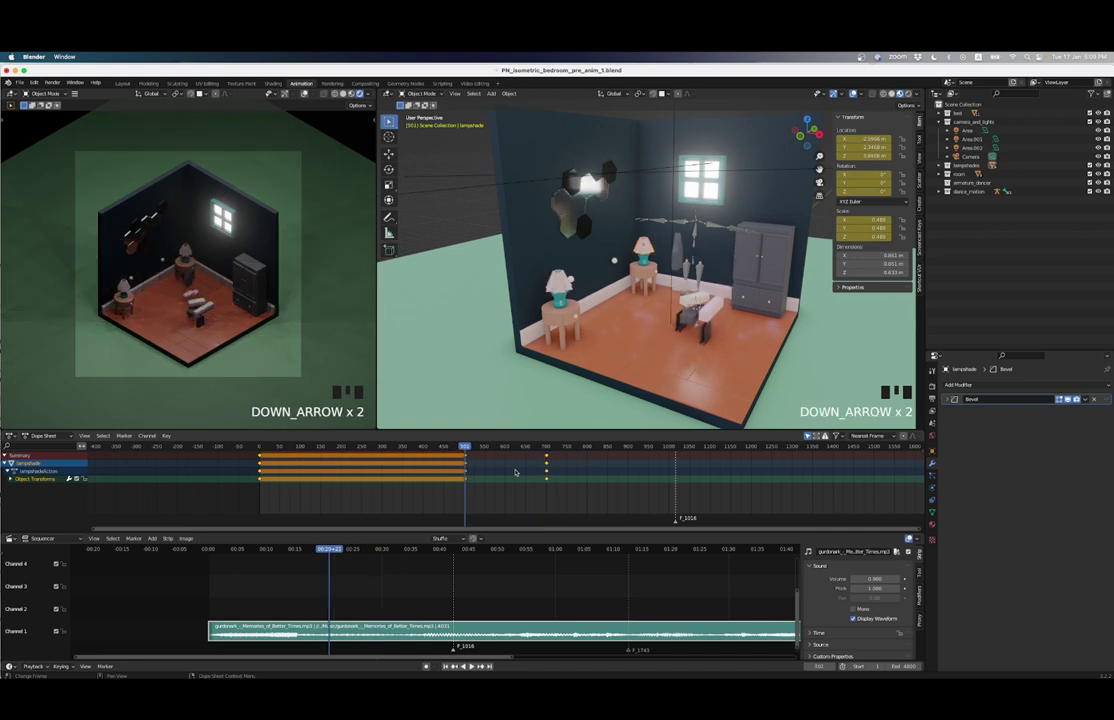
drag(465, 450, 490, 450)
key(Down)
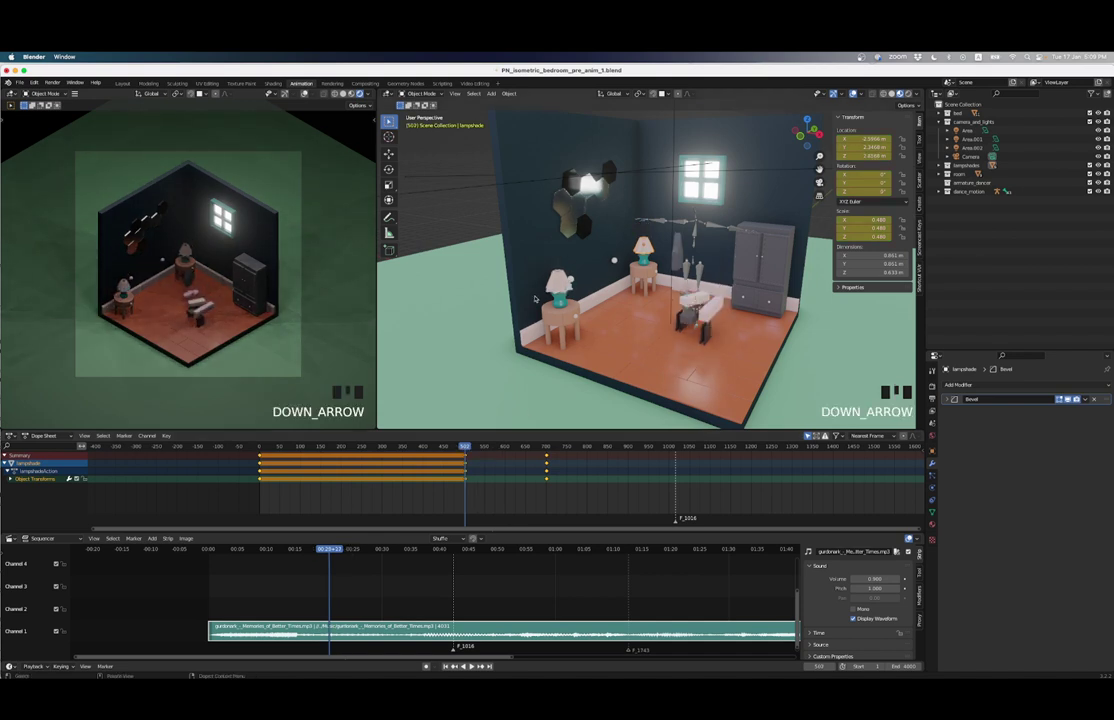
Step: Apply the lamp bases' Mirror modifier and separate the nearer base into its own object
click(560, 298)
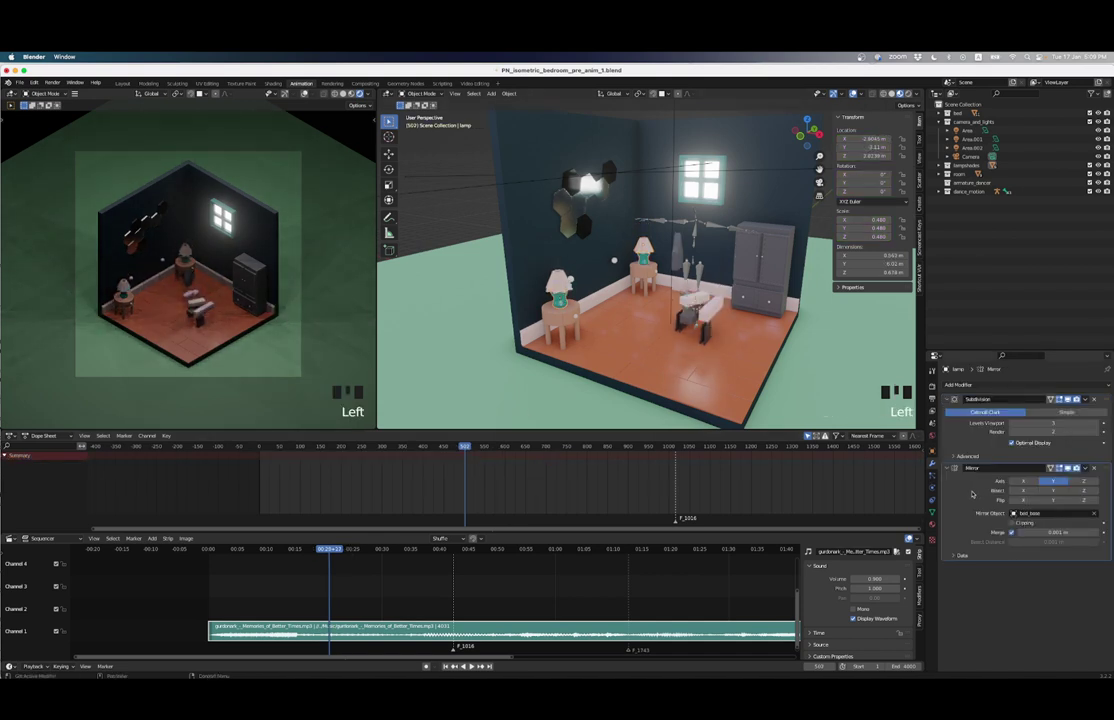
key(ctrl+a)
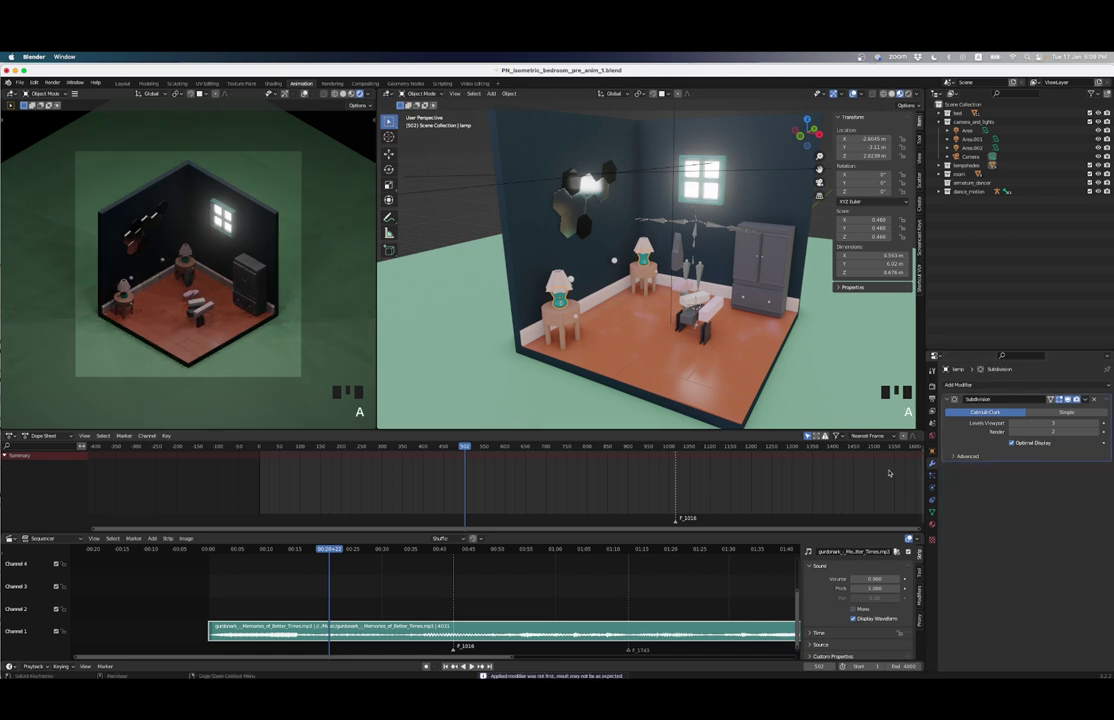
scroll(616, 319, up, 3)
shift+middle_drag(616, 319, 617, 291)
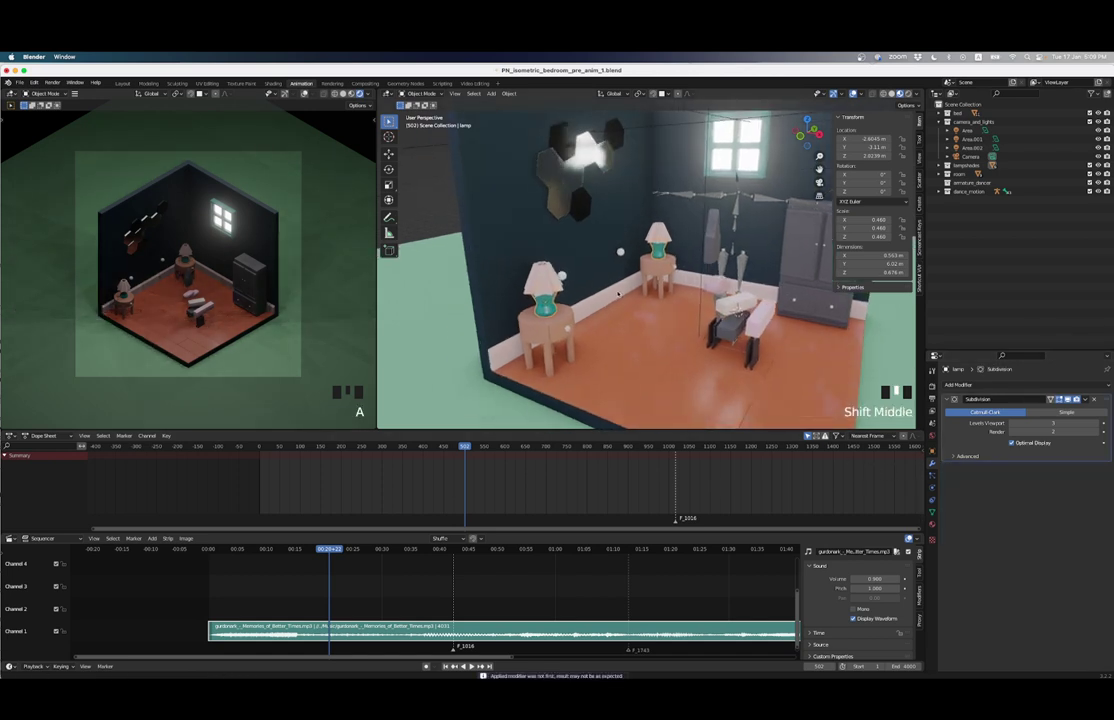
key(z)
click(540, 292)
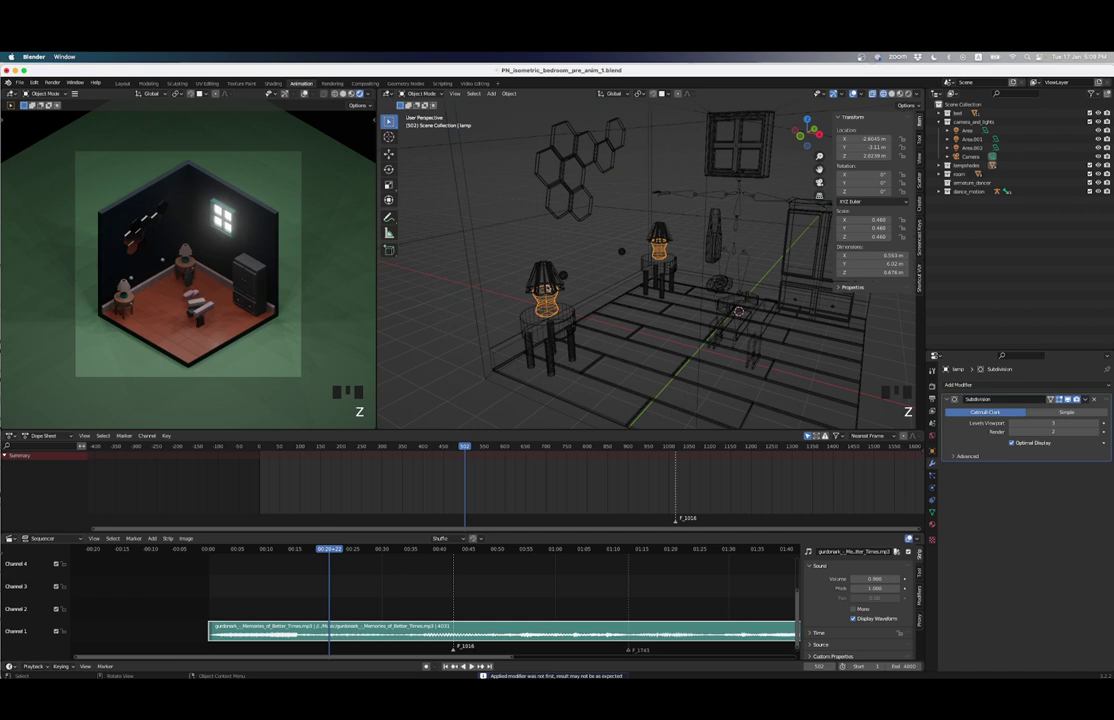
key(Tab)
drag(482, 236, 585, 345)
right_drag(550, 300, 598, 306)
key(Tab)
key(z)
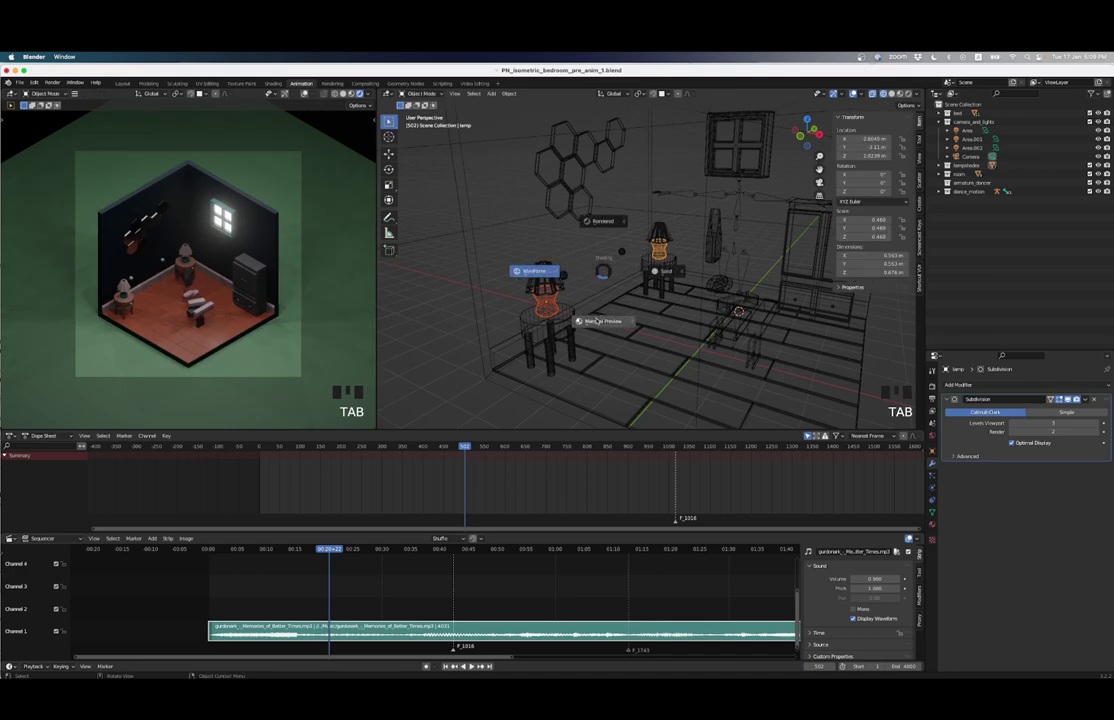
click(566, 312)
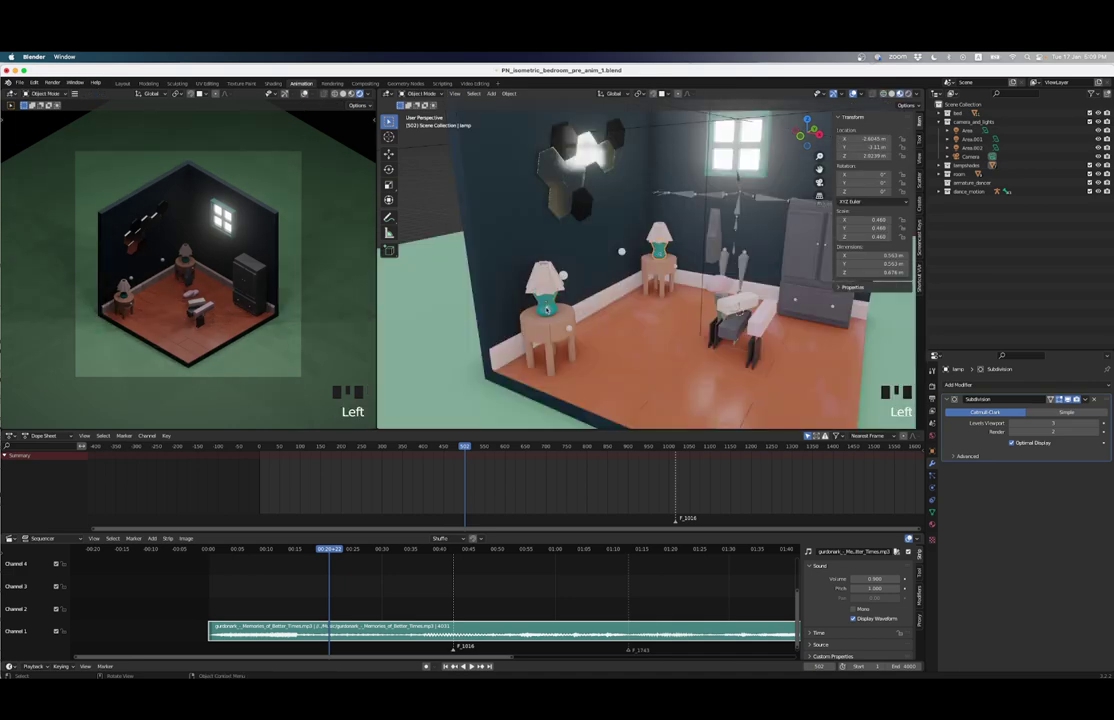
Step: Set the origin of each lamp base to its own geometry
right_click(546, 309)
mouse_move(550, 306)
click(610, 316)
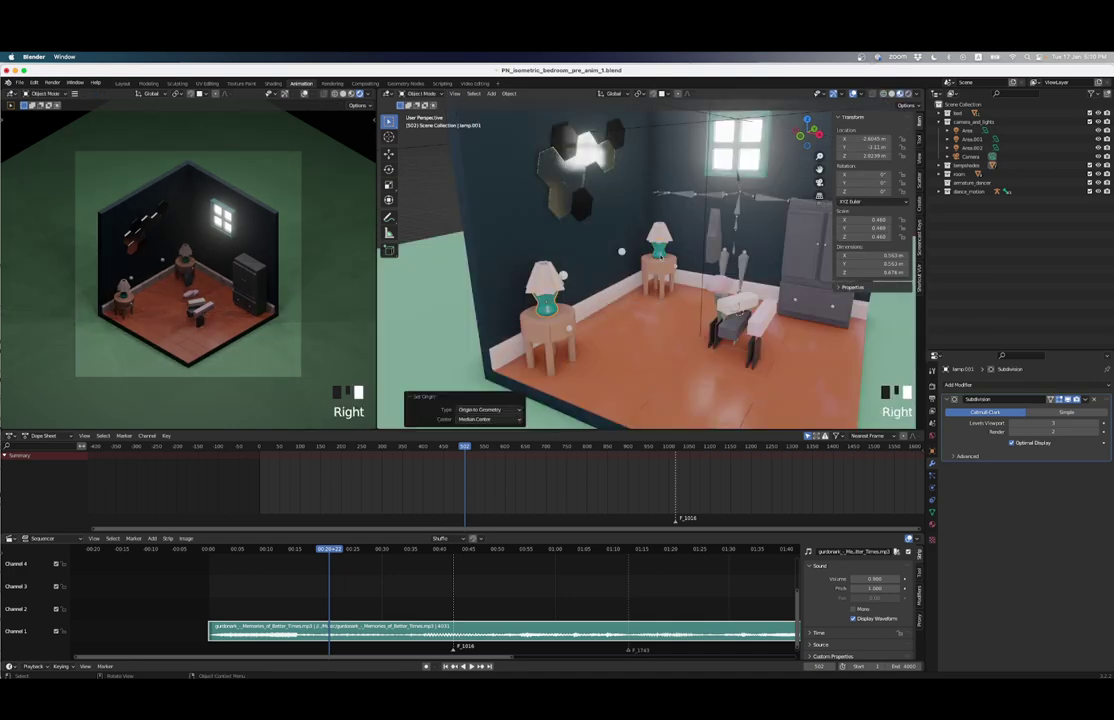
click(660, 242)
right_click(640, 248)
mouse_move(645, 248)
click(718, 256)
Step: Keyframe the nearer lamp base's location, rotation and scale at frame 502
click(543, 306)
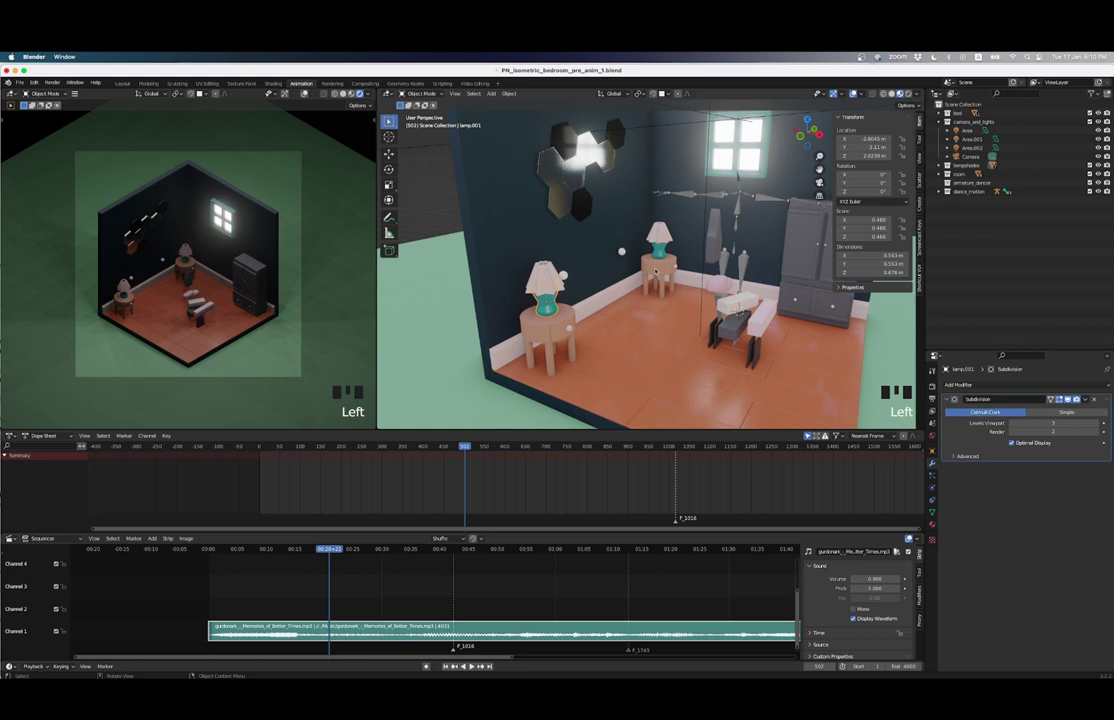
click(543, 285)
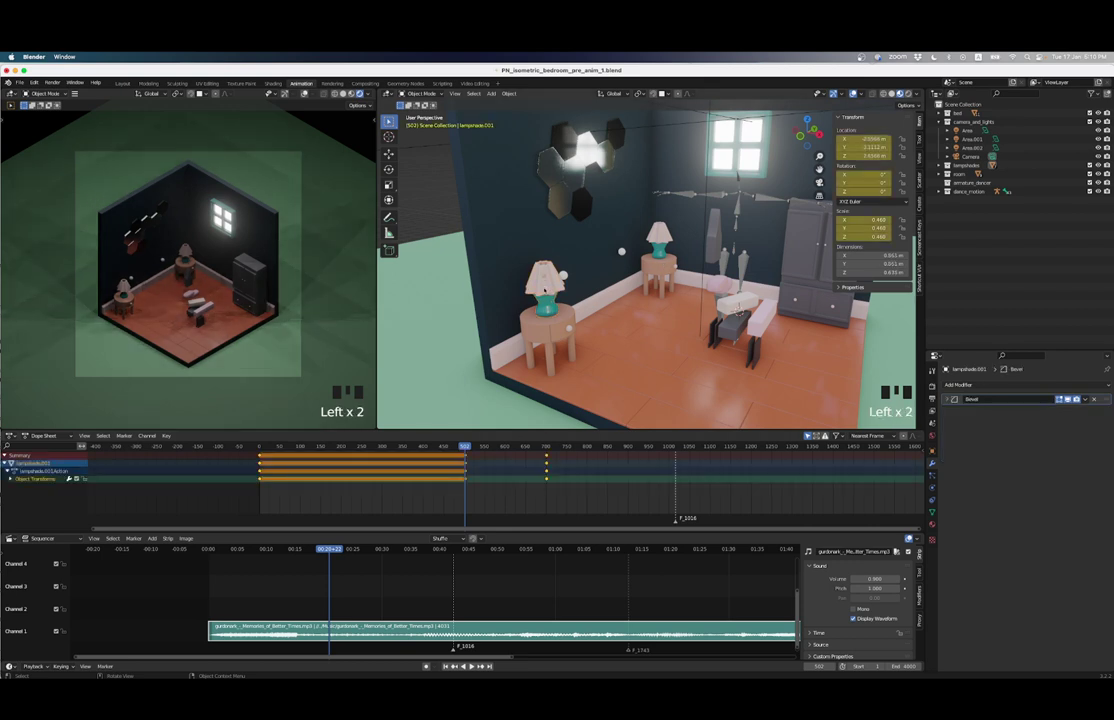
click(547, 302)
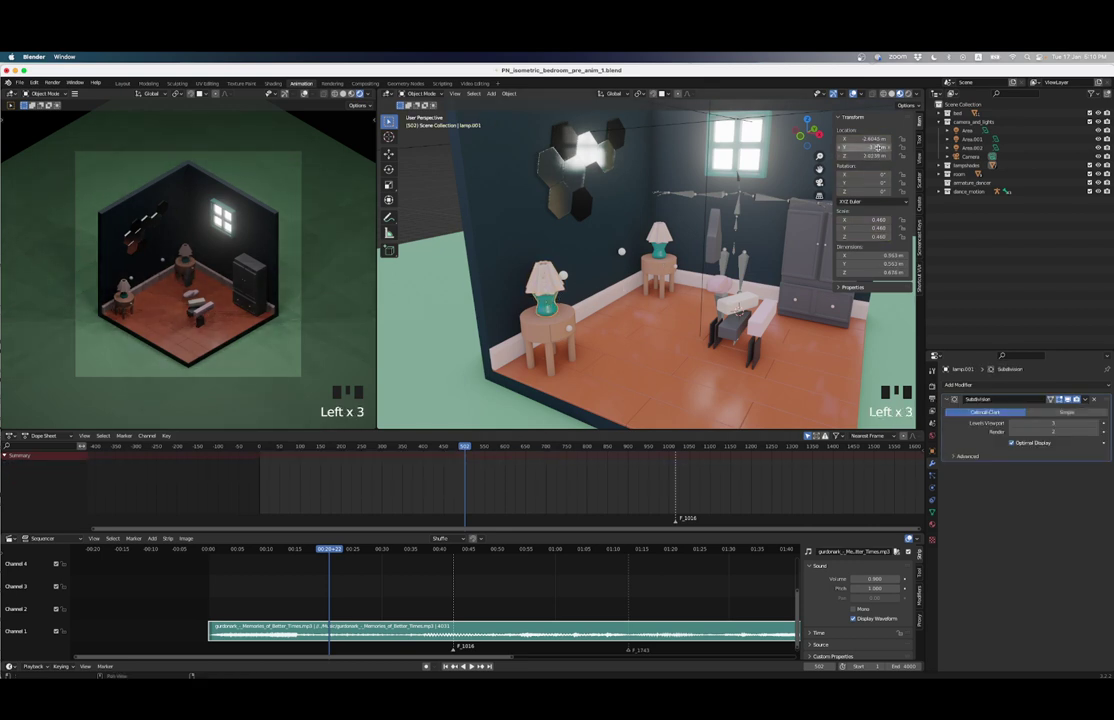
key(i)
key(i)
key(i)
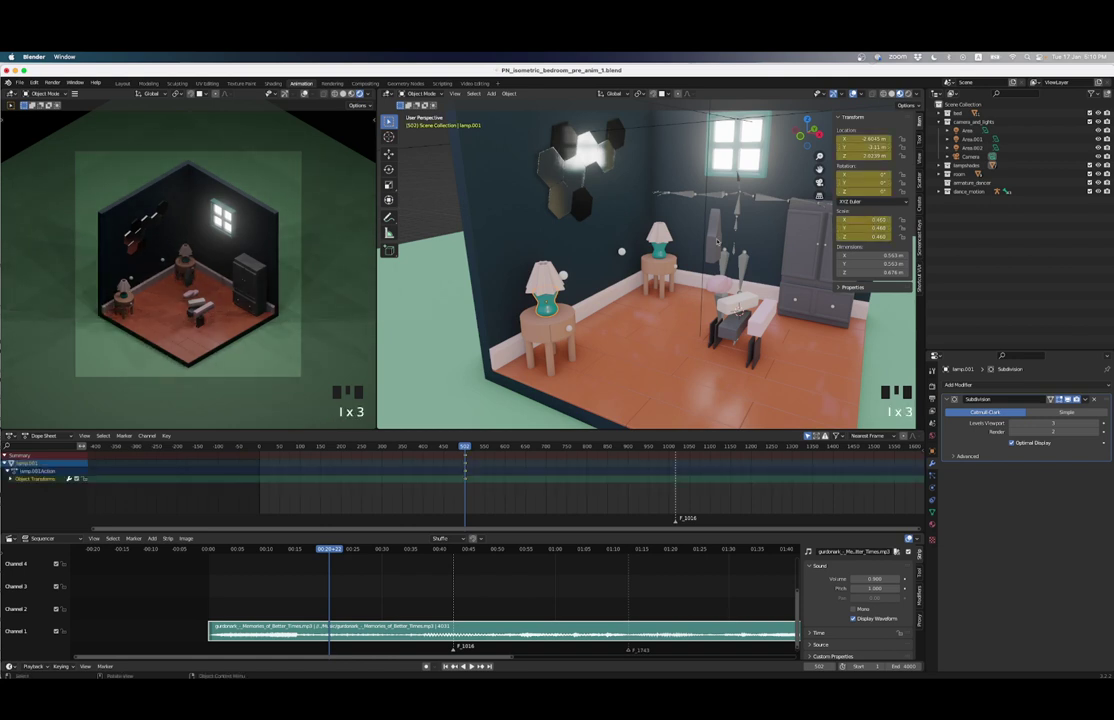
Step: Keyframe the farther lamp base's location, rotation and scale at frame 502
click(659, 251)
key(i)
key(i)
key(i)
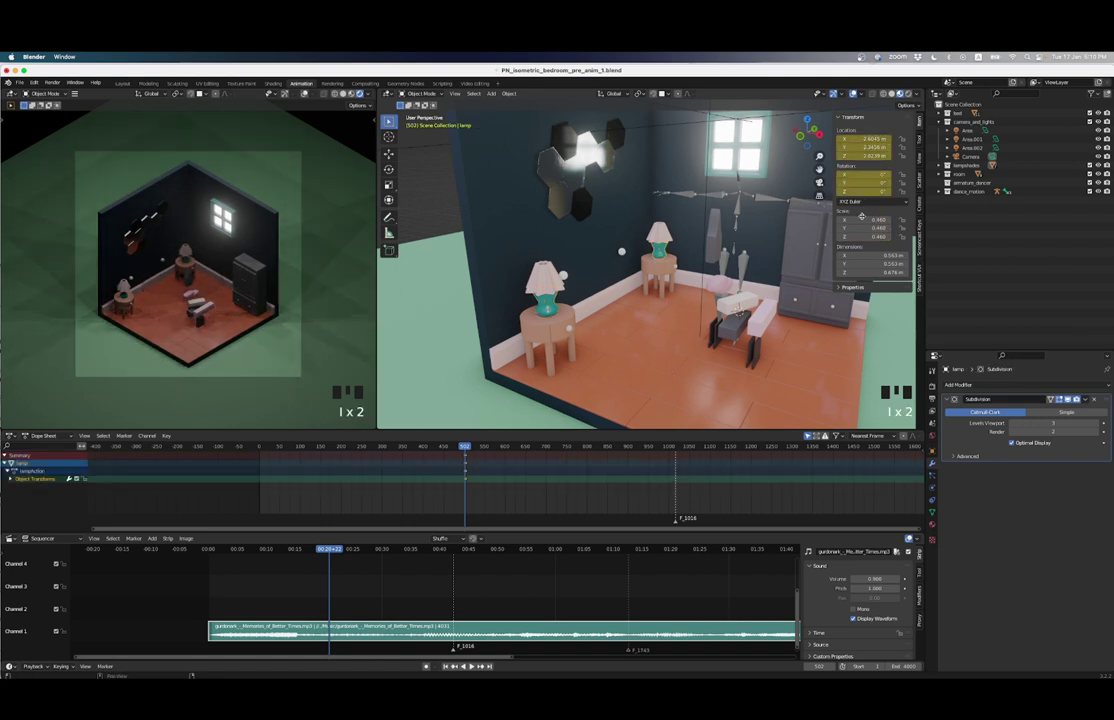
Step: Return to frame 1 and keyframe the farther lamp base's location, rotation and scale there
key(shift+Left)
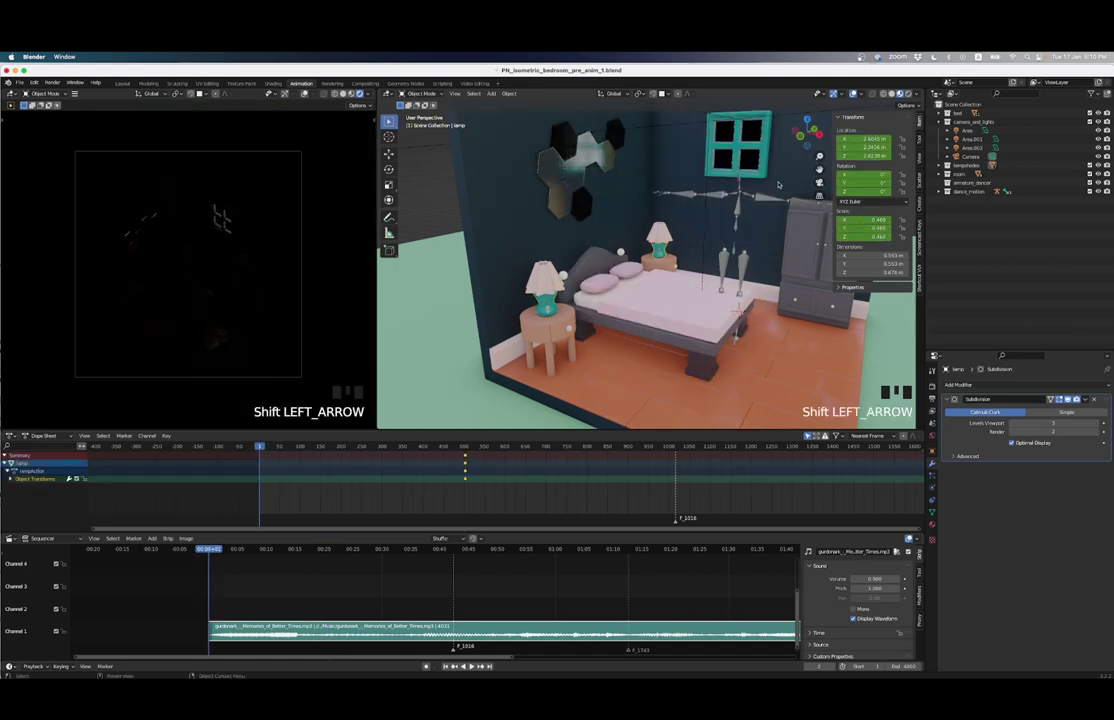
key(i)
key(i)
key(i)
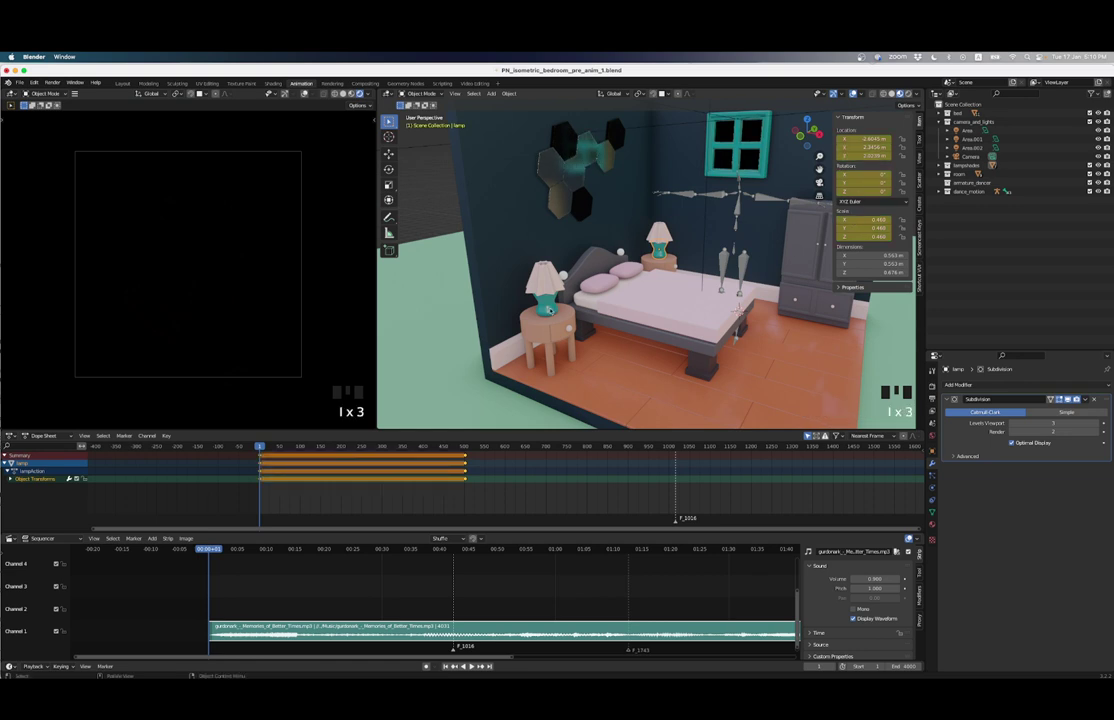
Step: Keyframe the nearer lamp base's location, rotation and scale at frame 1
click(548, 310)
key(i)
key(i)
key(i)
key(i)
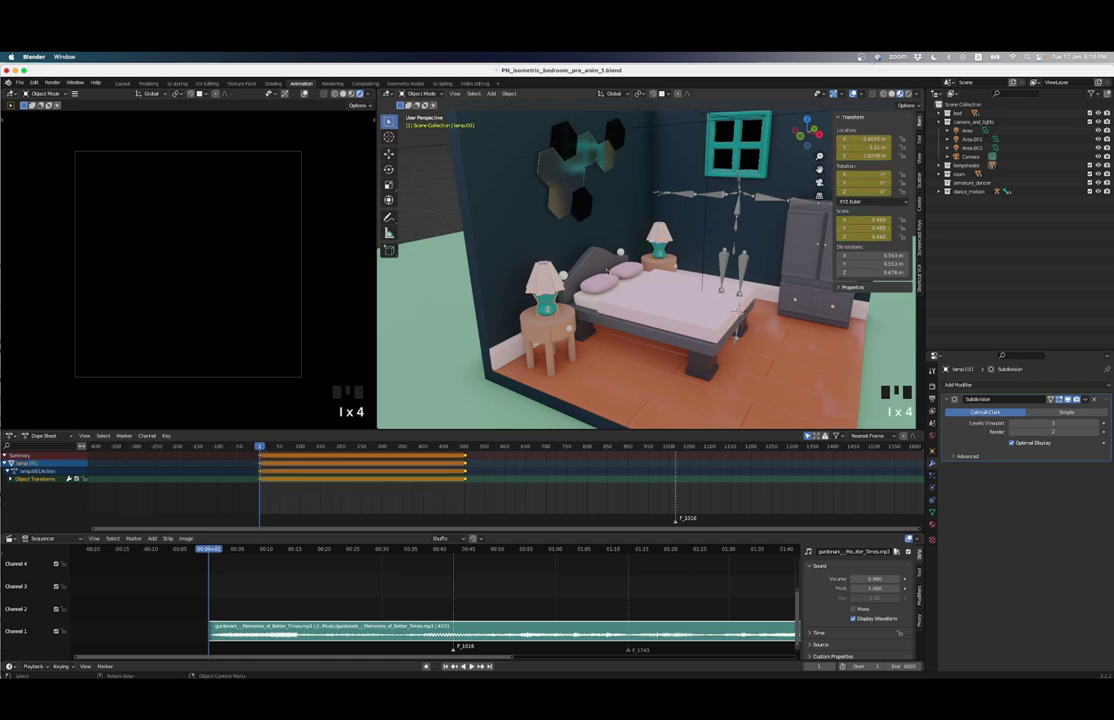
Step: Advance to the lampshades' frame 701 keyframe and raise both lamp bases together about 1.72 m along Z, beneath their shades
key(Up)
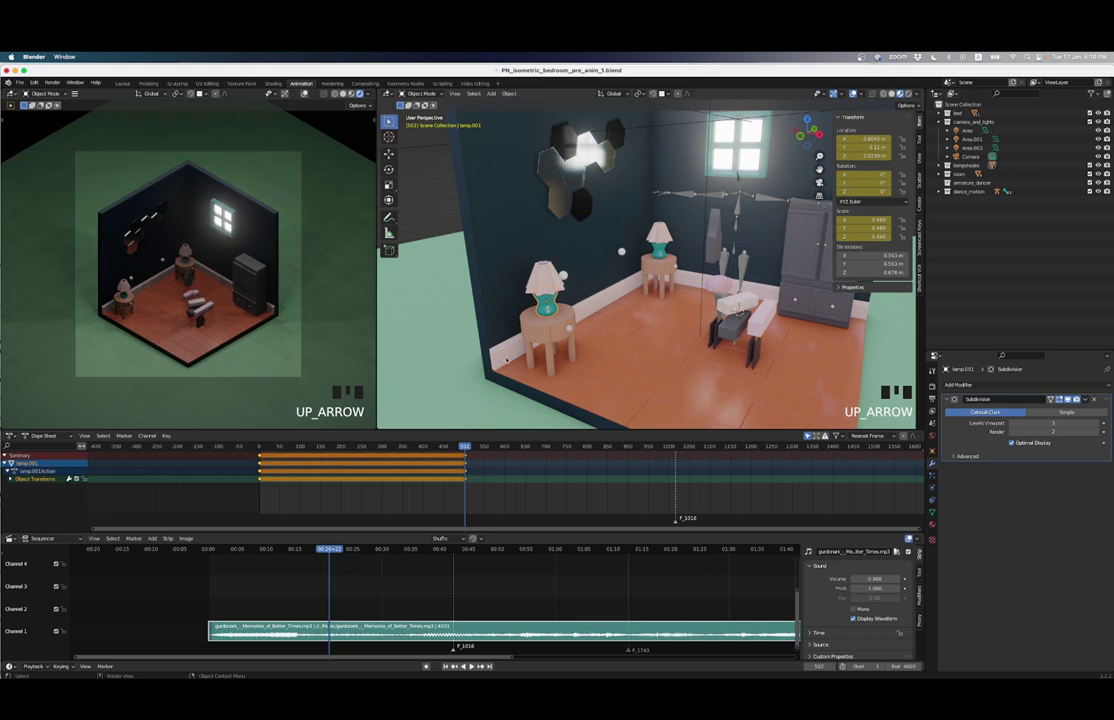
click(545, 278)
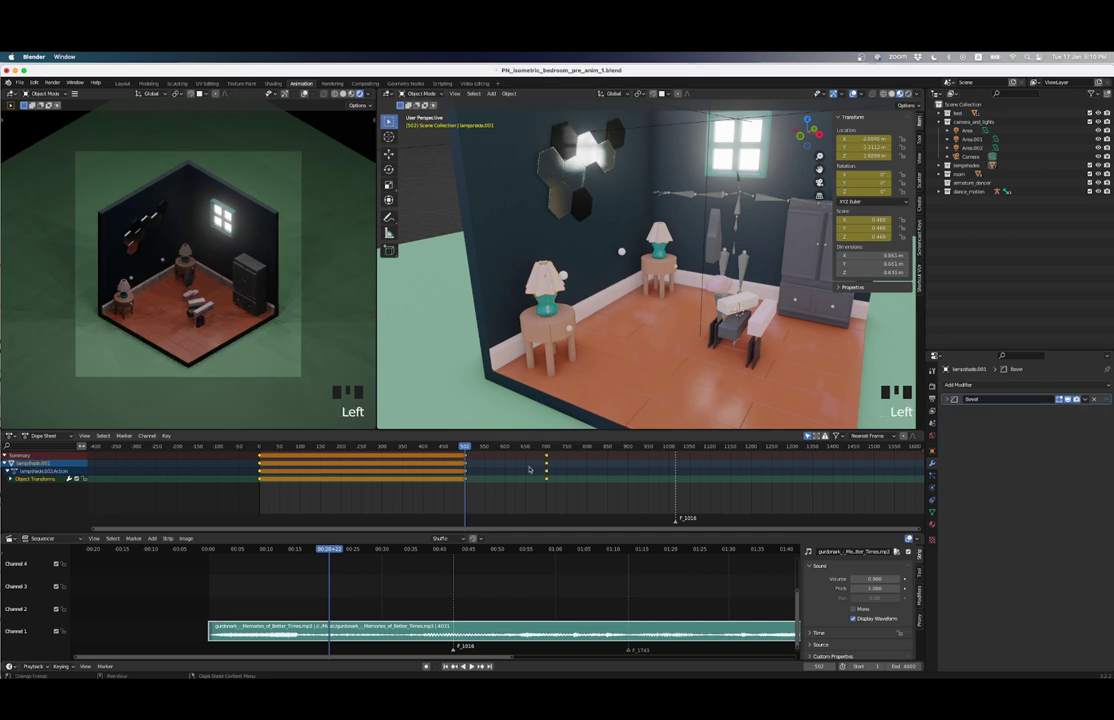
key(Up)
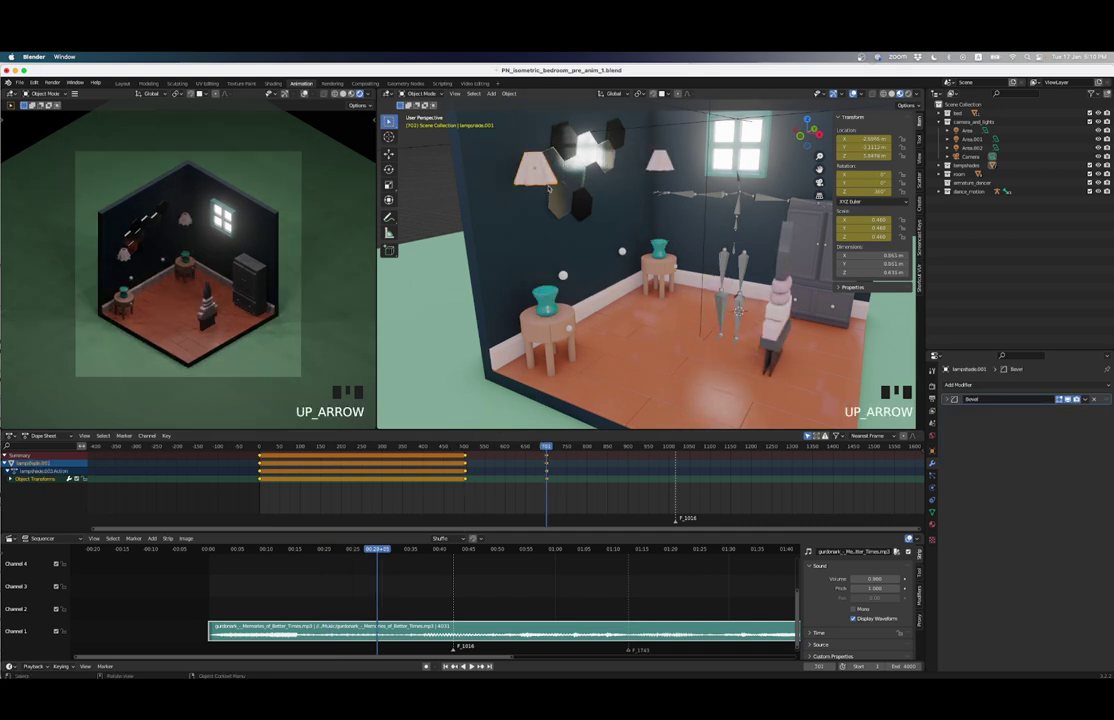
click(545, 300)
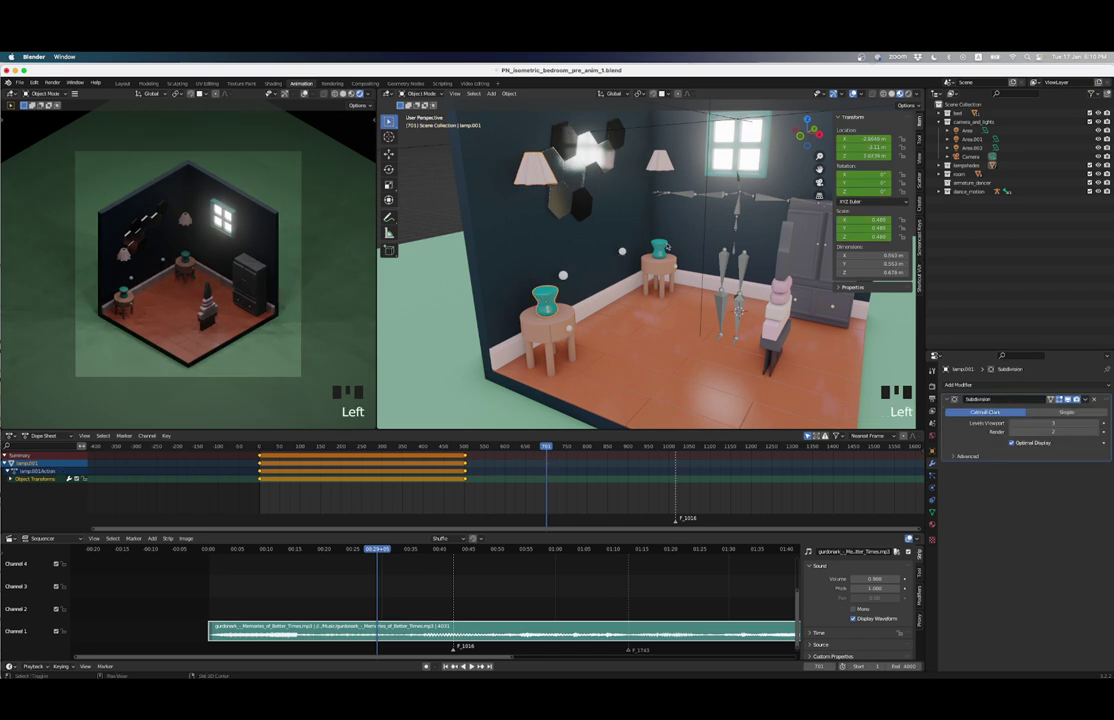
shift+click(662, 248)
key(g)
key(z)
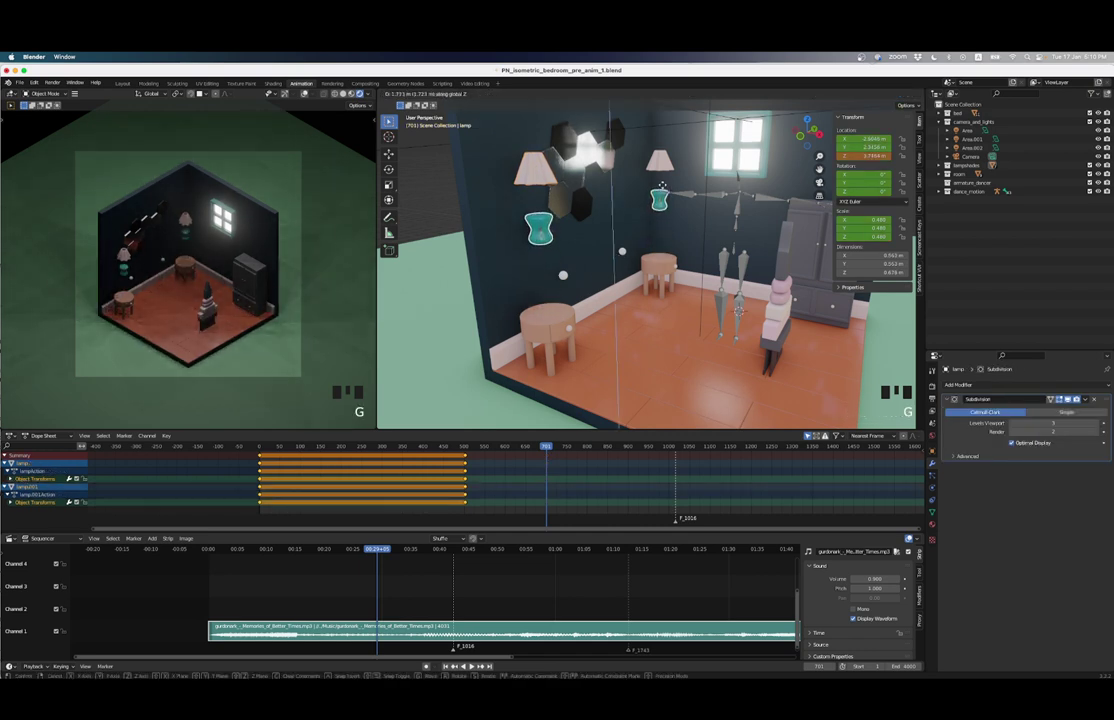
click(662, 186)
Step: Keyframe the farther lamp base's location, rotation and scale at frame 701
click(523, 223)
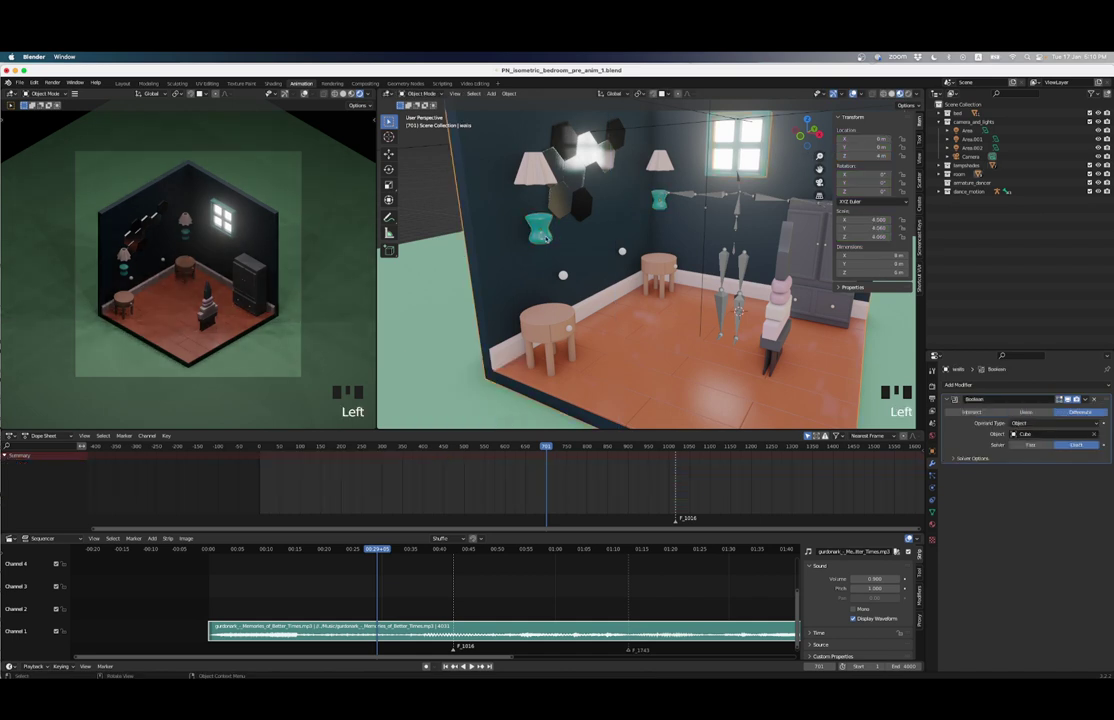
click(538, 228)
click(736, 182)
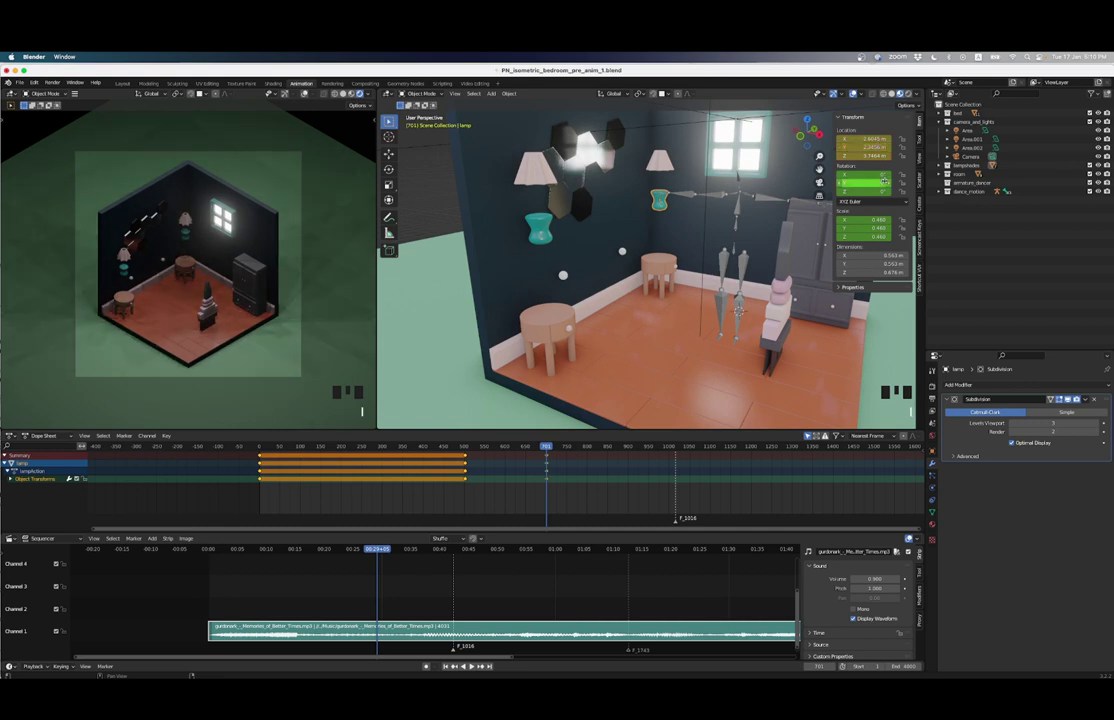
key(i)
key(i)
key(i)
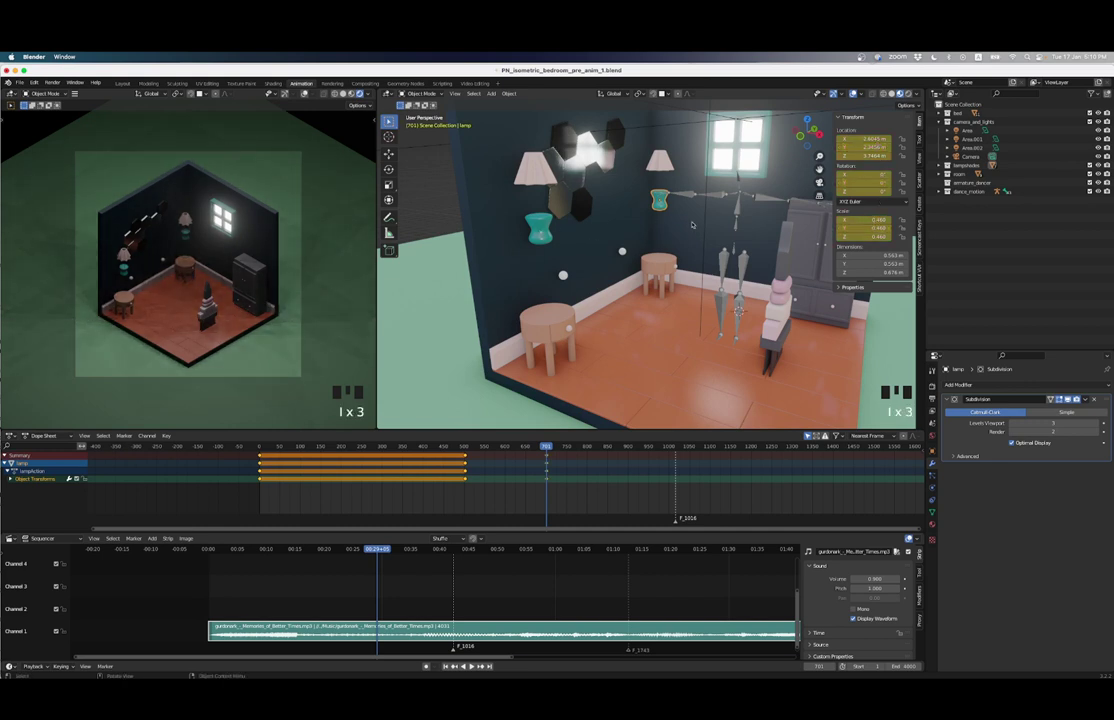
Step: Try scaling the farther lamp base by 0.3 along the Y axis, inspect its shape and undo the scaling
key(s)
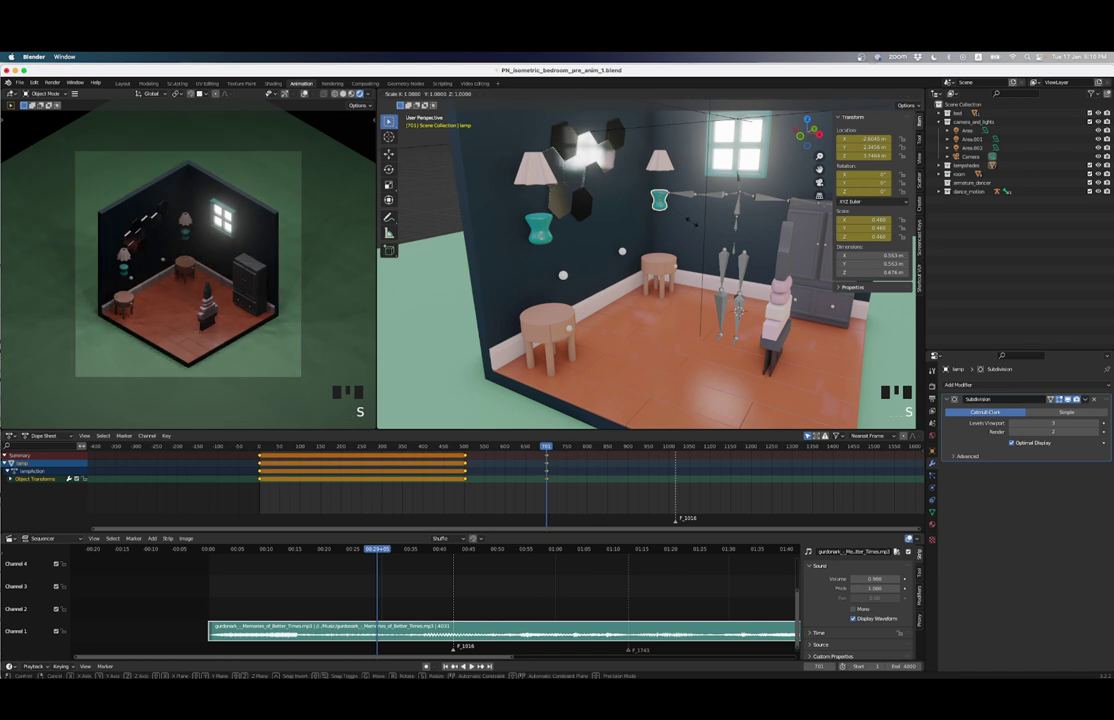
key(y)
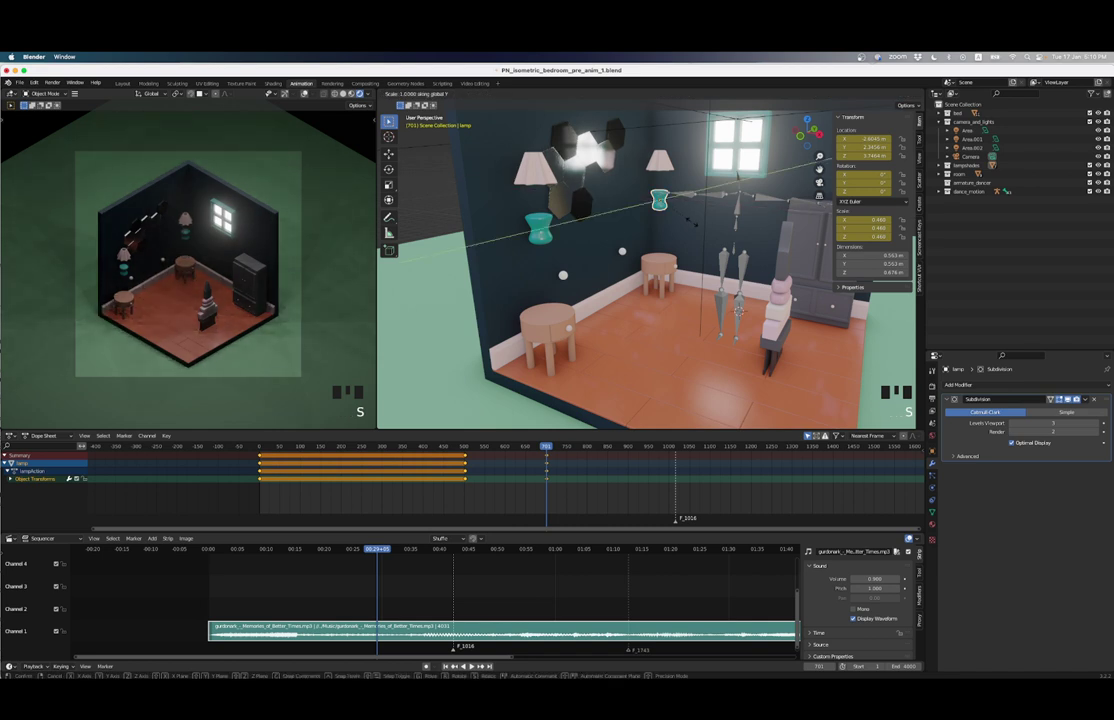
click(692, 225)
scroll(688, 215, up, 3)
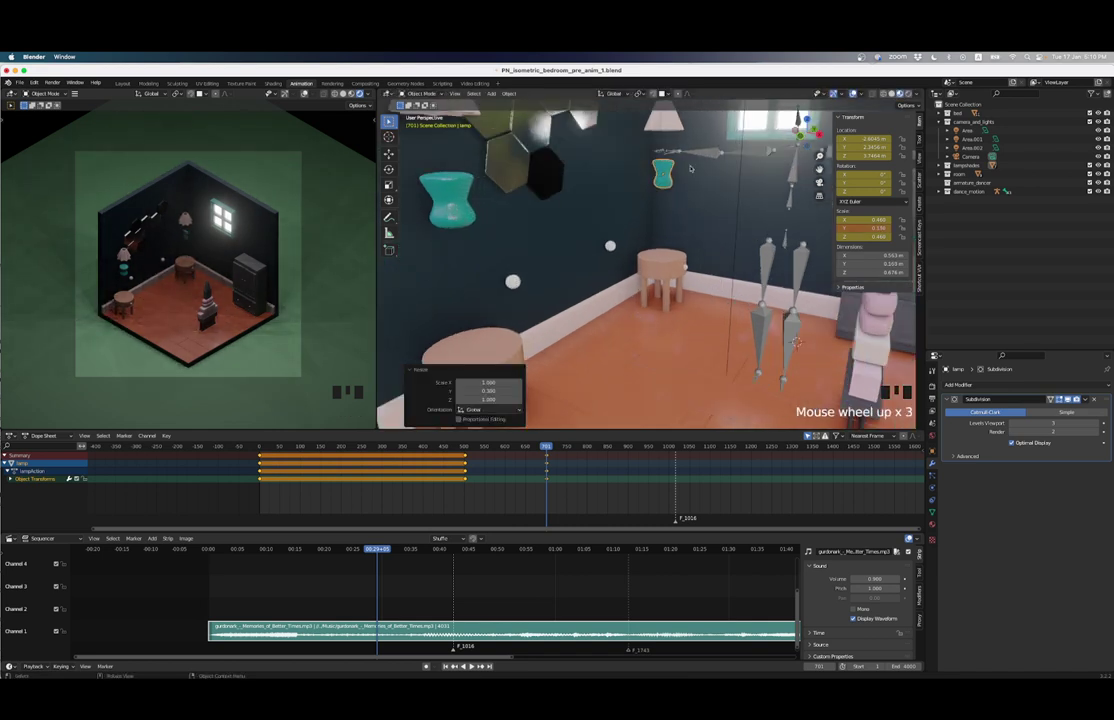
middle_drag(688, 215, 661, 209)
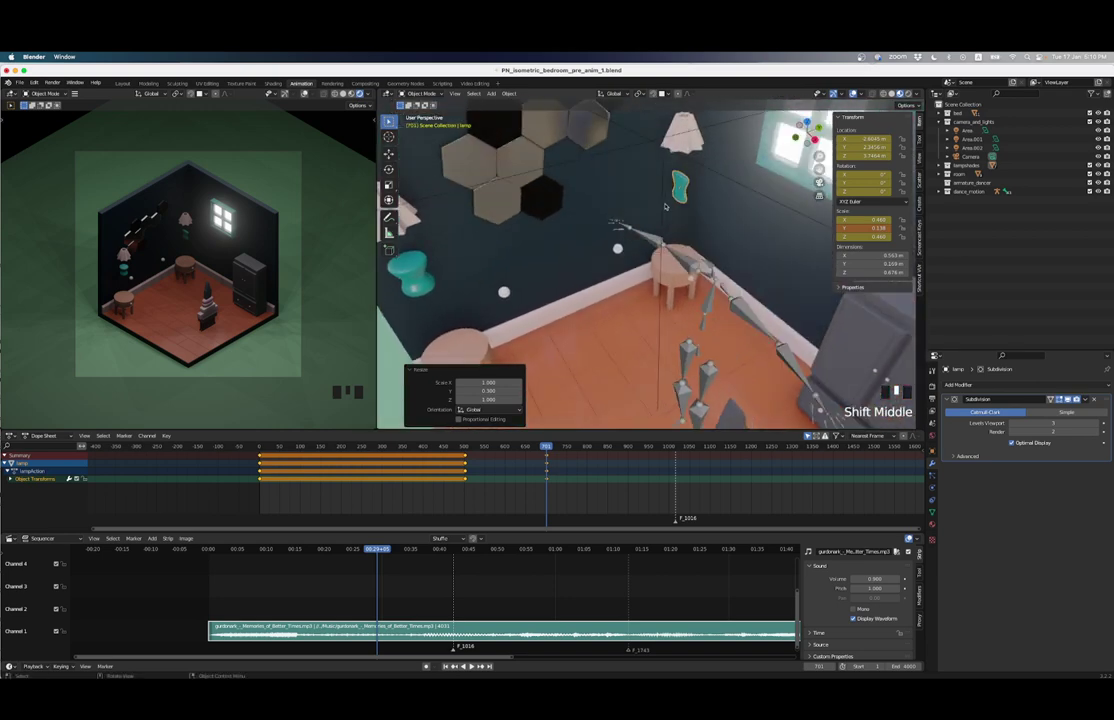
key(super+z)
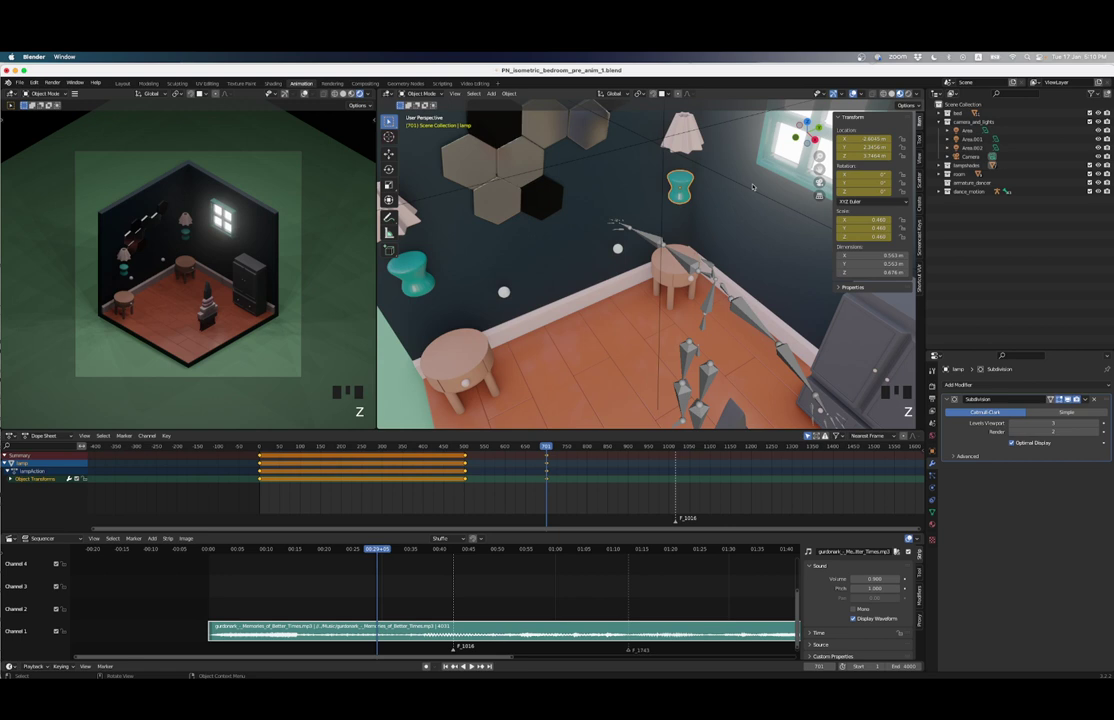
Step: Try scaling the farther lamp base by 0.3 along both X and Y, and undo both scalings
key(s)
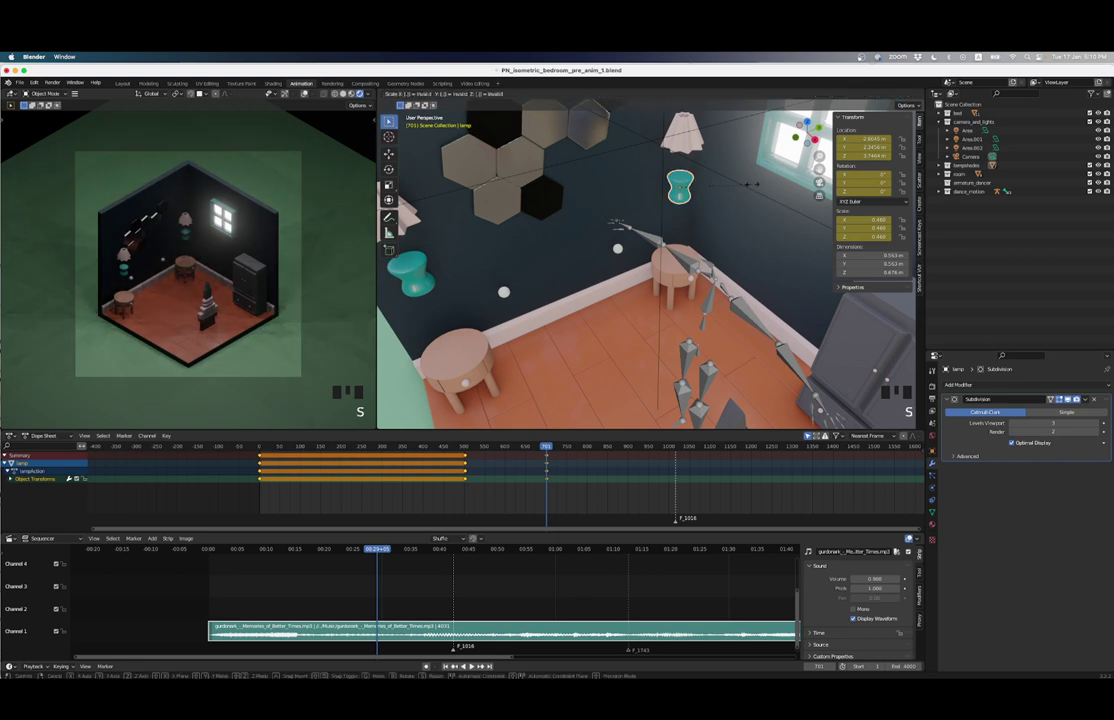
text(x.3)
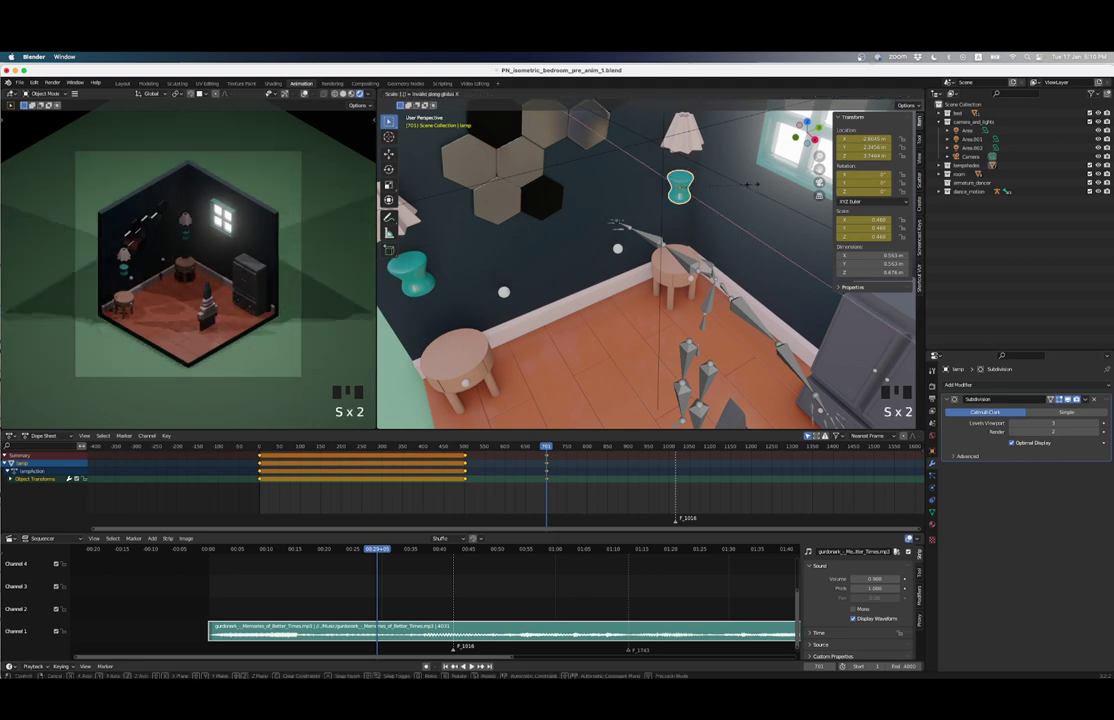
key(Return)
text(sy)
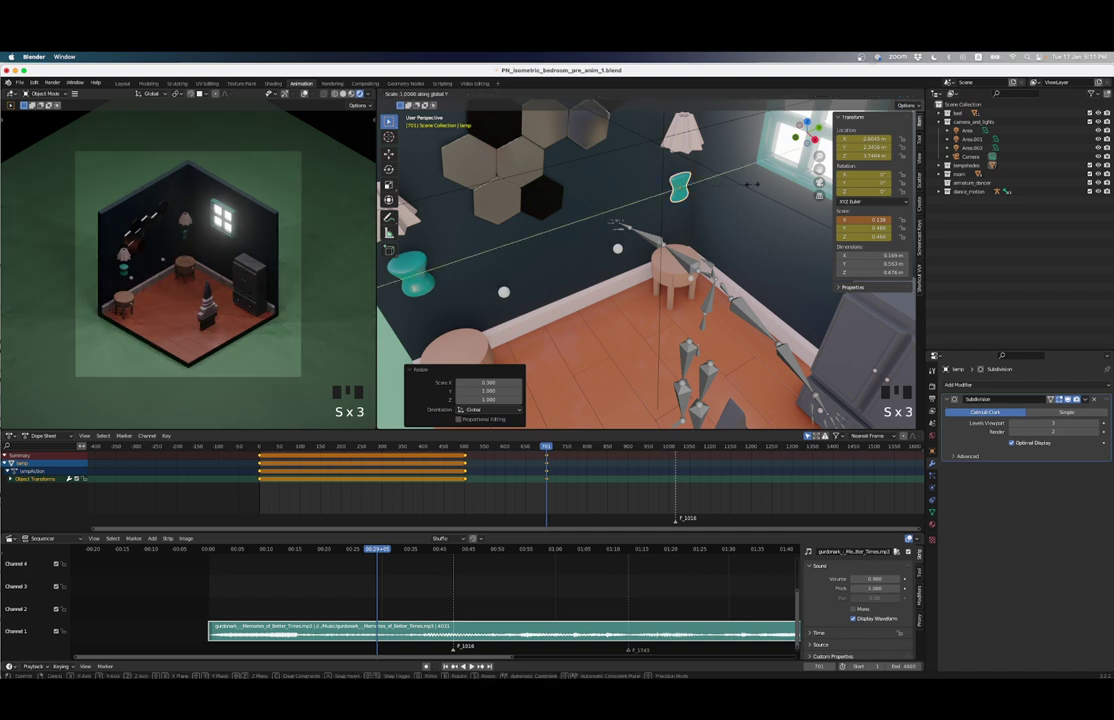
text(.3)
click(752, 184)
scroll(684, 221, down, 3)
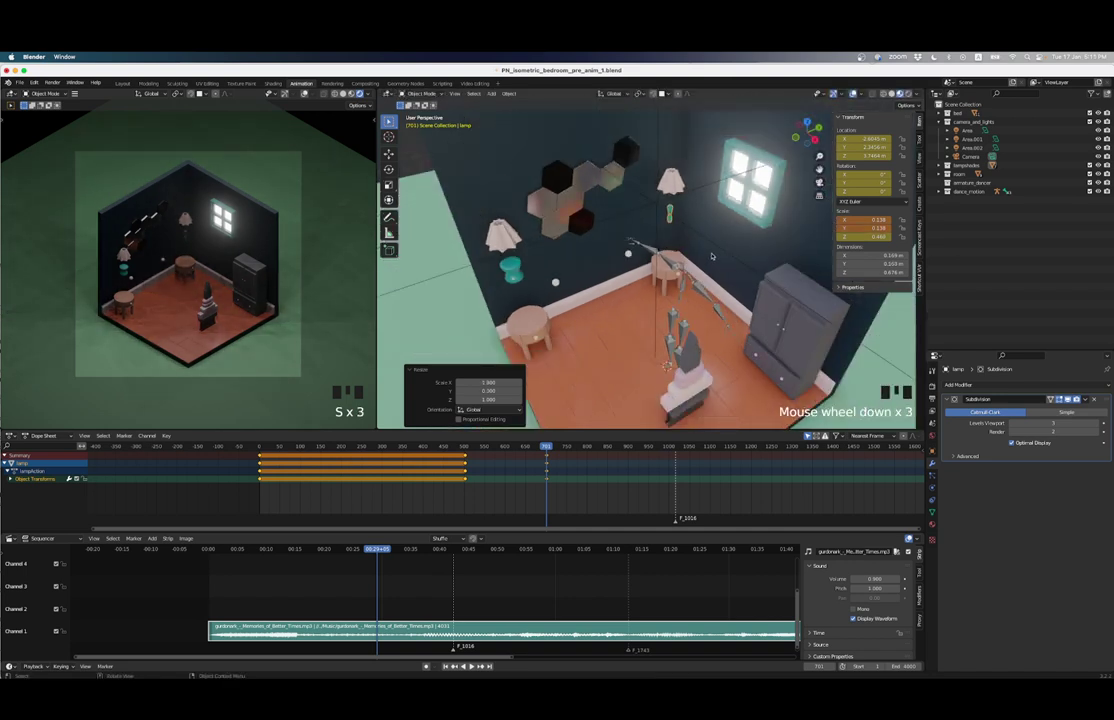
key(super+z)
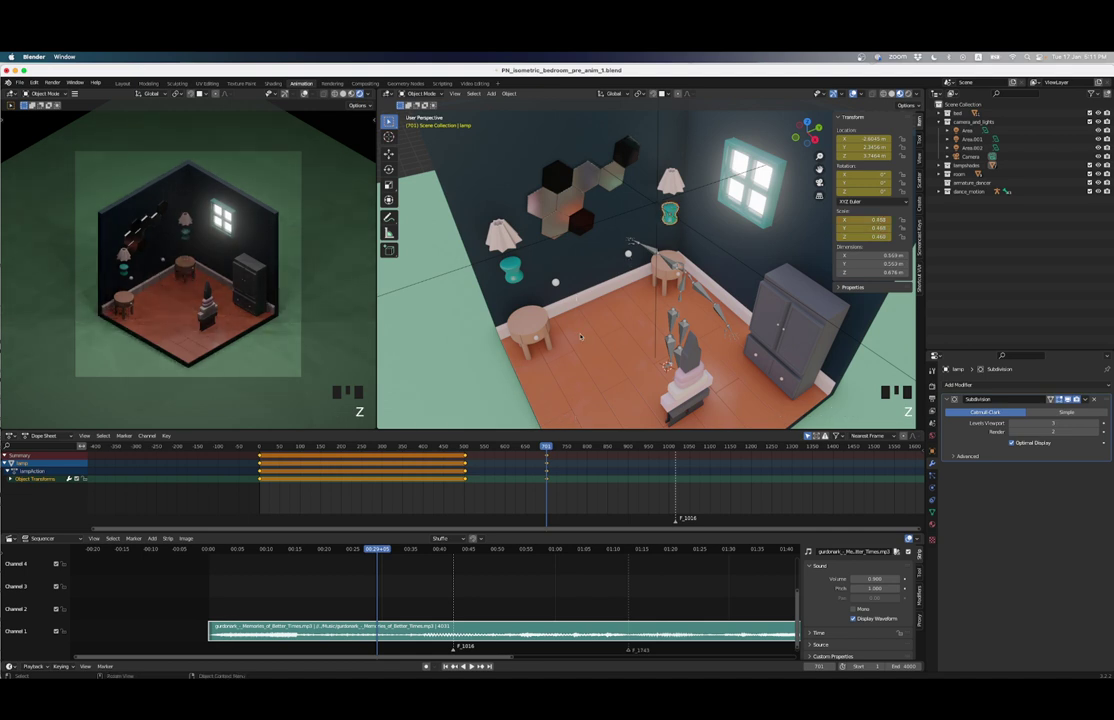
middle_drag(580, 337, 731, 296)
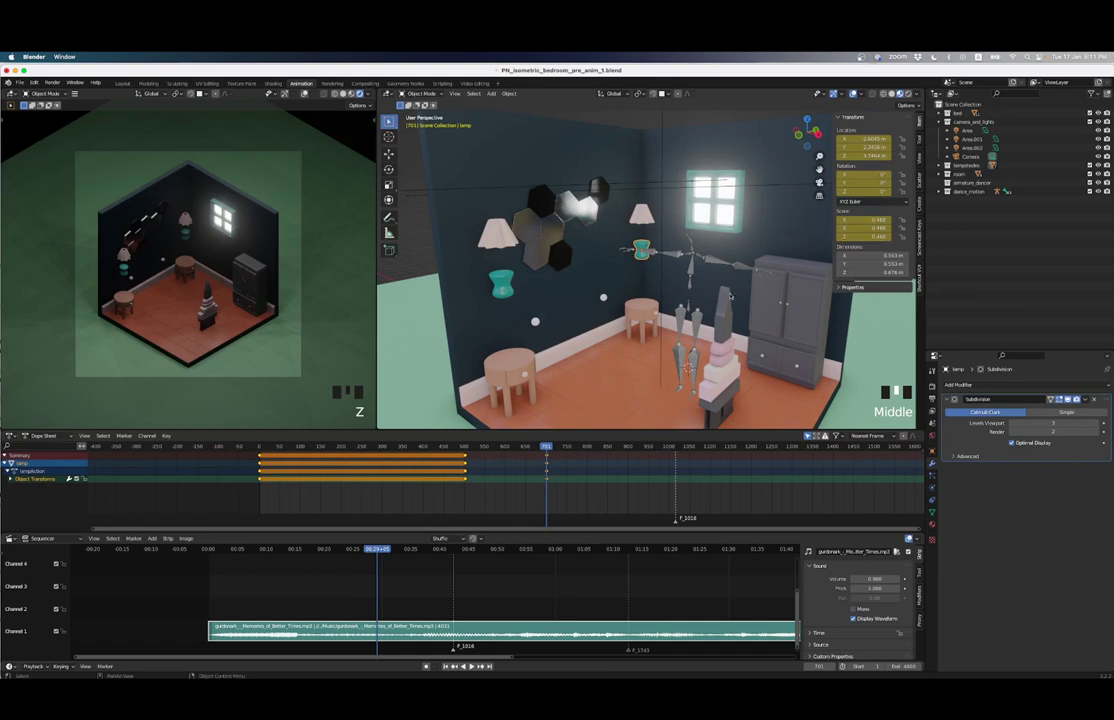
shift+middle_drag(583, 382, 603, 362)
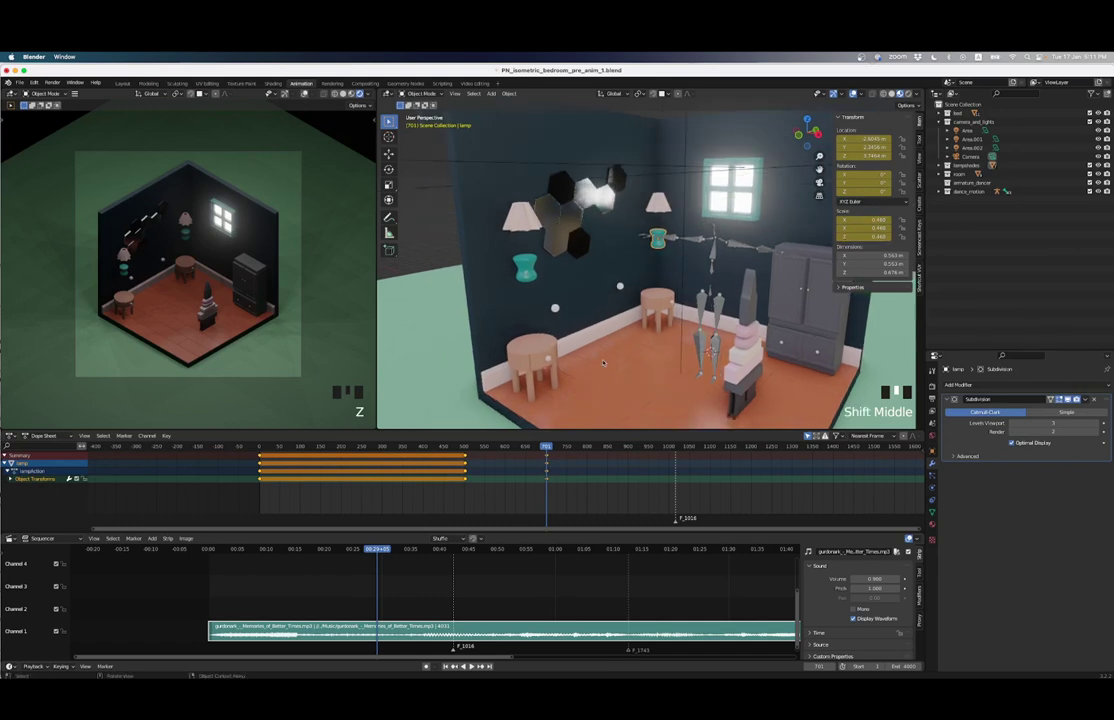
Step: At the keyframe on frame 502, apply the scale of the front lamp base and of the rear lamp base
key(Down)
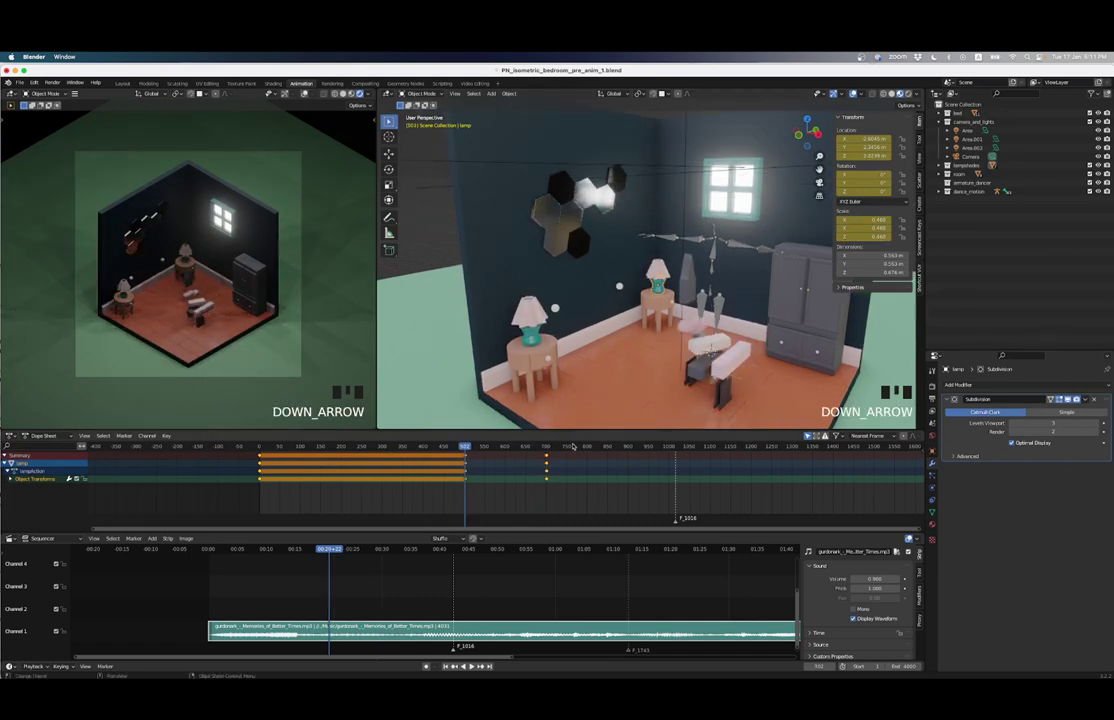
click(535, 338)
click(535, 338)
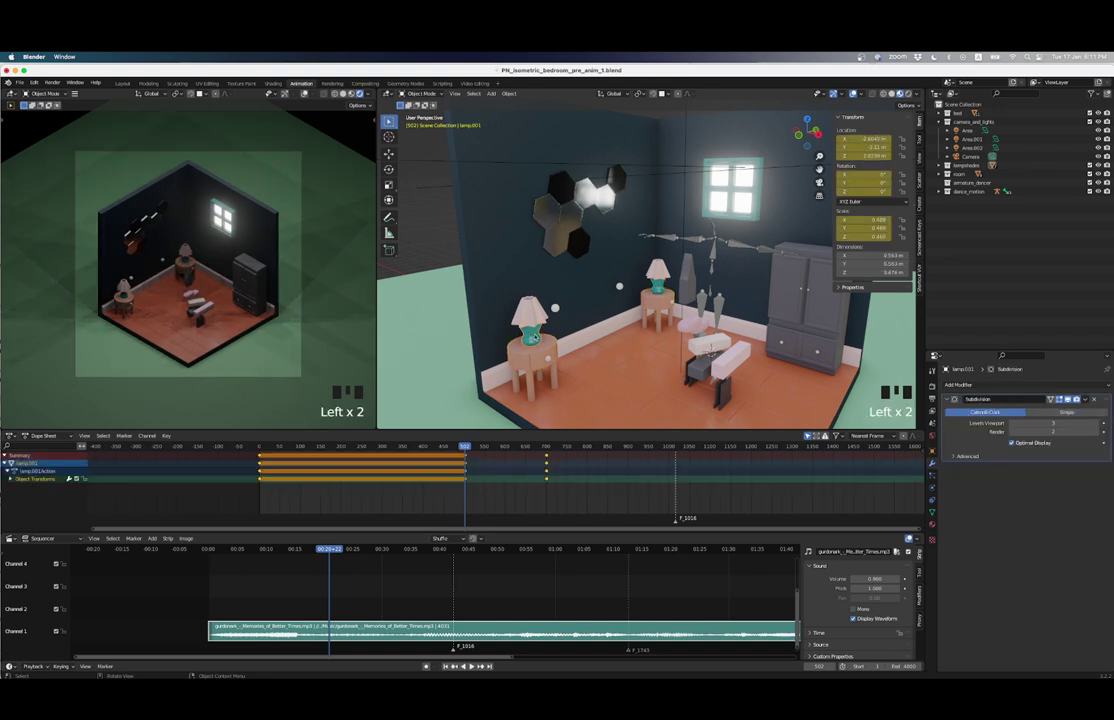
key(ctrl+a)
click(535, 335)
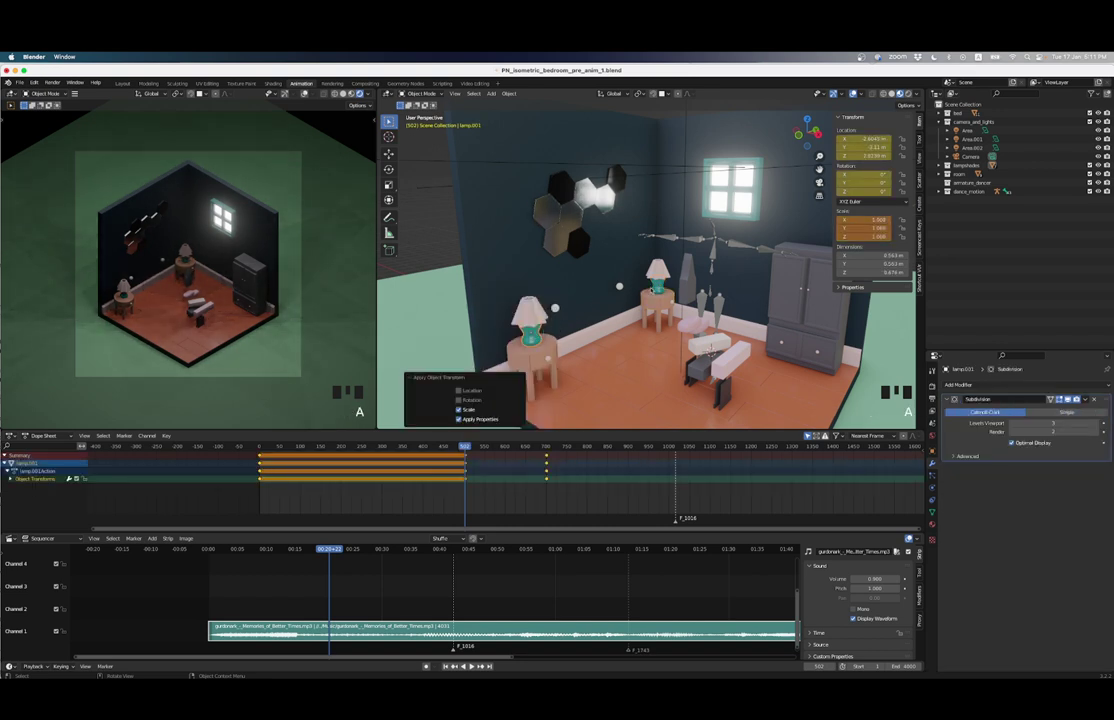
click(658, 280)
key(ctrl+a)
click(655, 286)
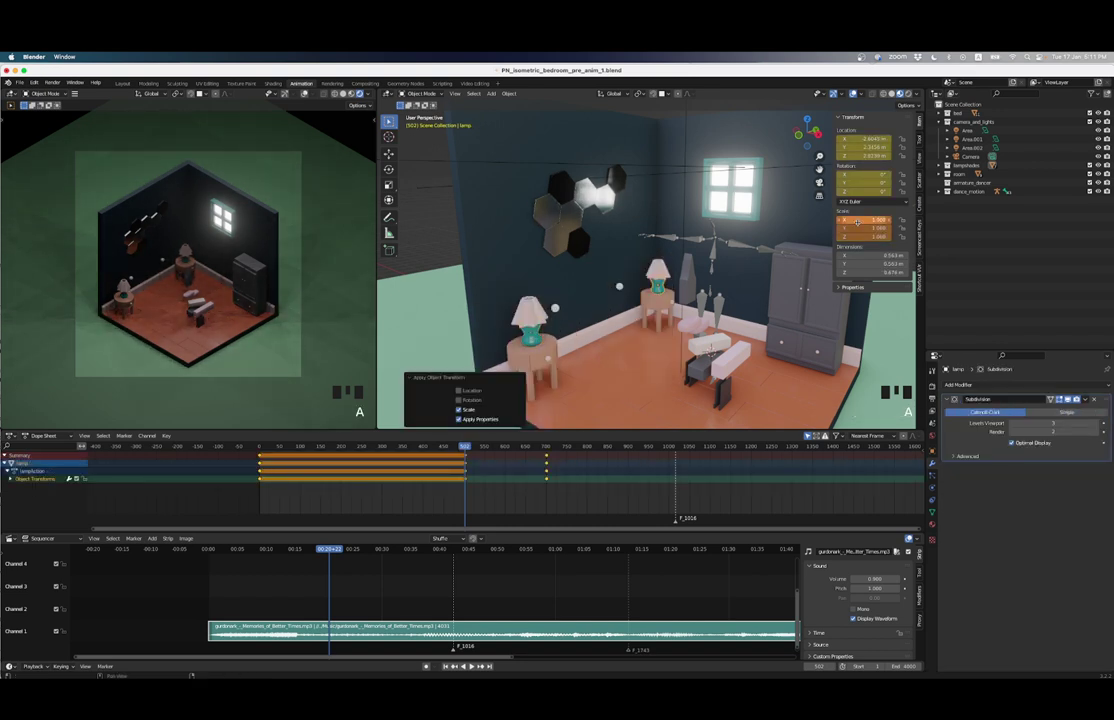
Step: Insert scale keyframes for the rear and front lamp bases at frame 502
key(i)
click(528, 332)
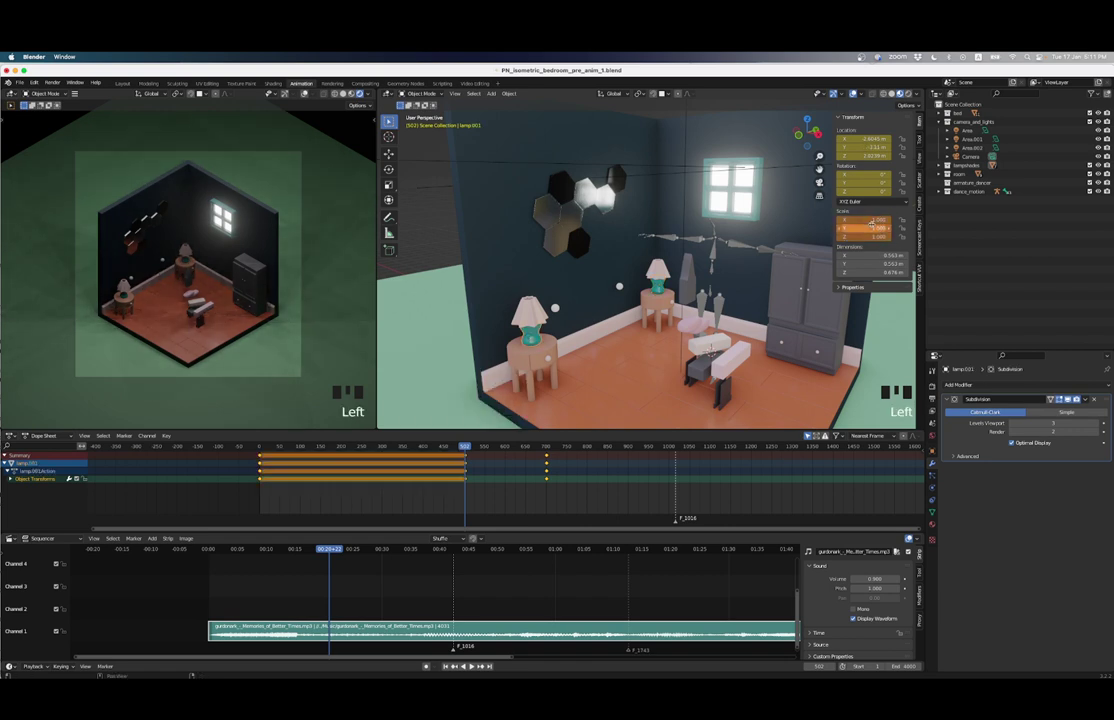
key(i)
Step: At frame 1, set the front lamp base's scale to 1 on all axes and keyframe it
key(shift+Left)
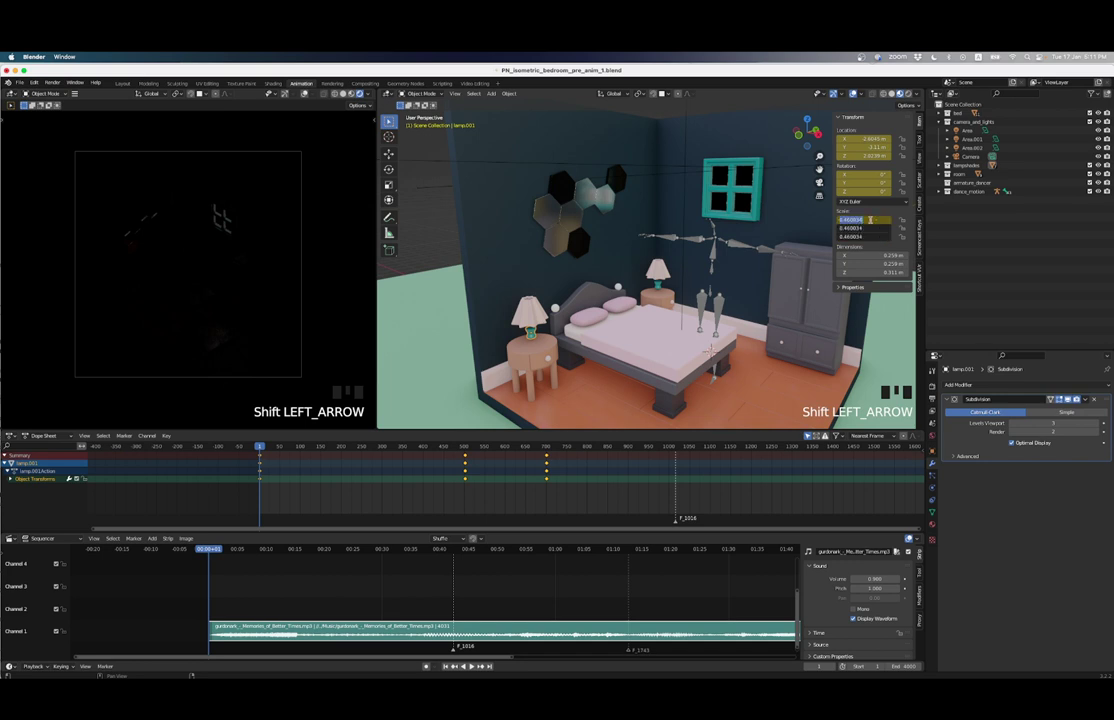
drag(862, 219, 870, 219)
key(ctrl+z)
key(ctrl+z)
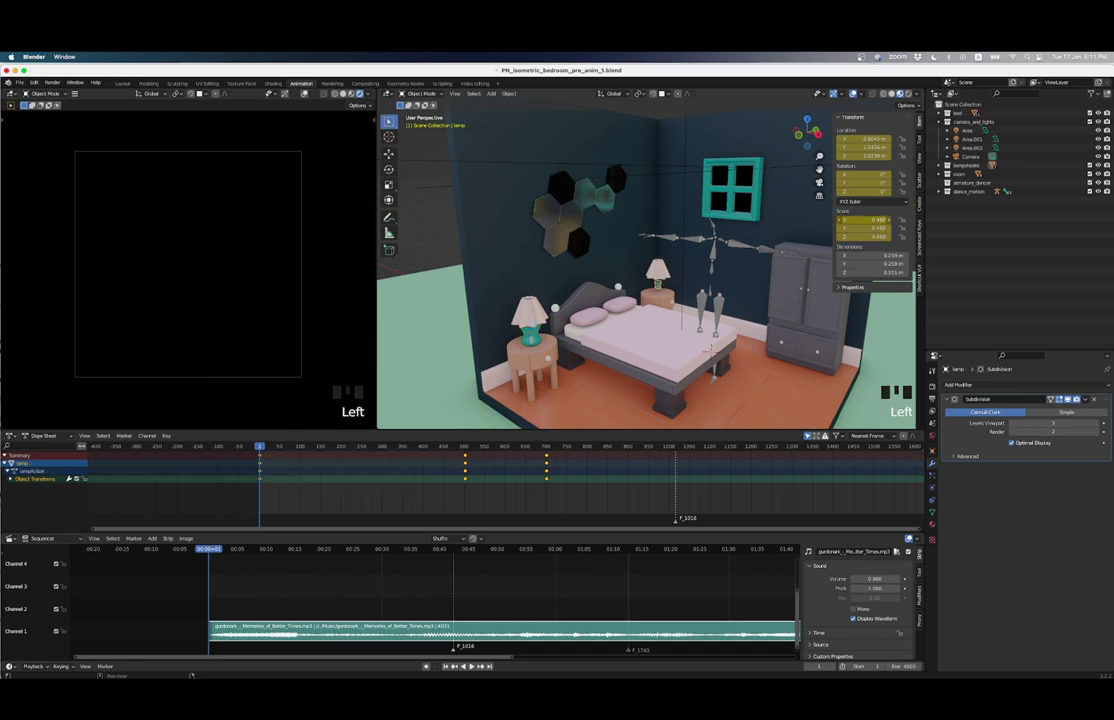
Step: Set the rear lamp base's scale to 1 on X, Y and Z at frame 1 and keyframe it
double_click(870, 219)
click(874, 211)
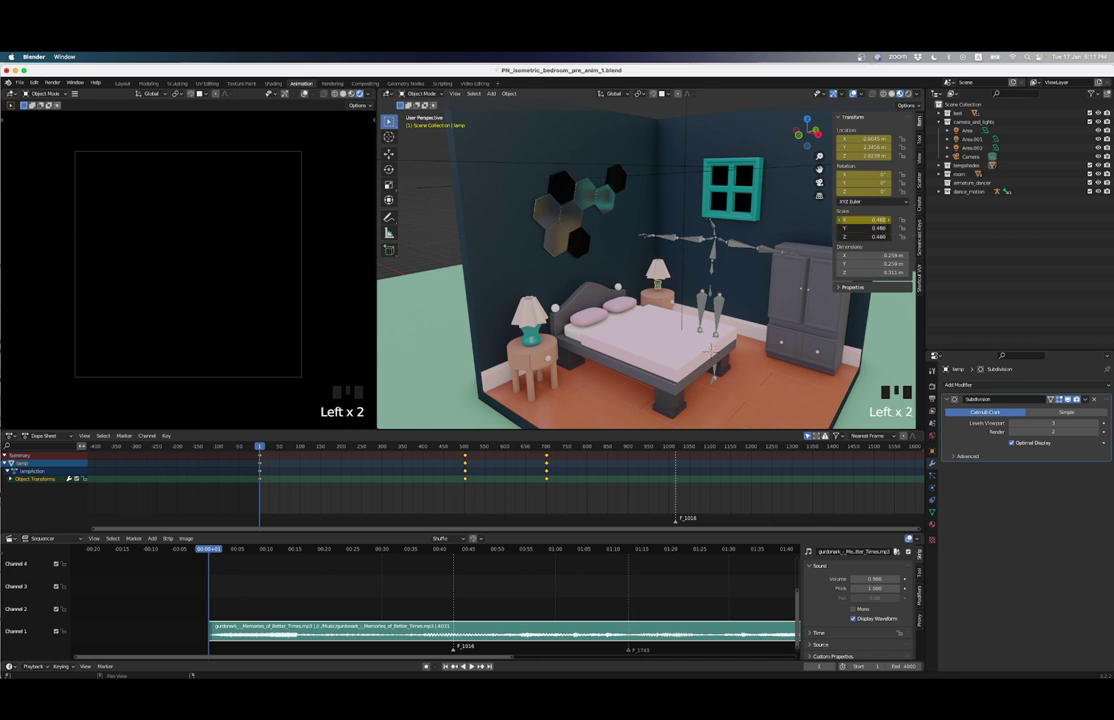
drag(876, 219, 877, 228)
text(1)
key(Return)
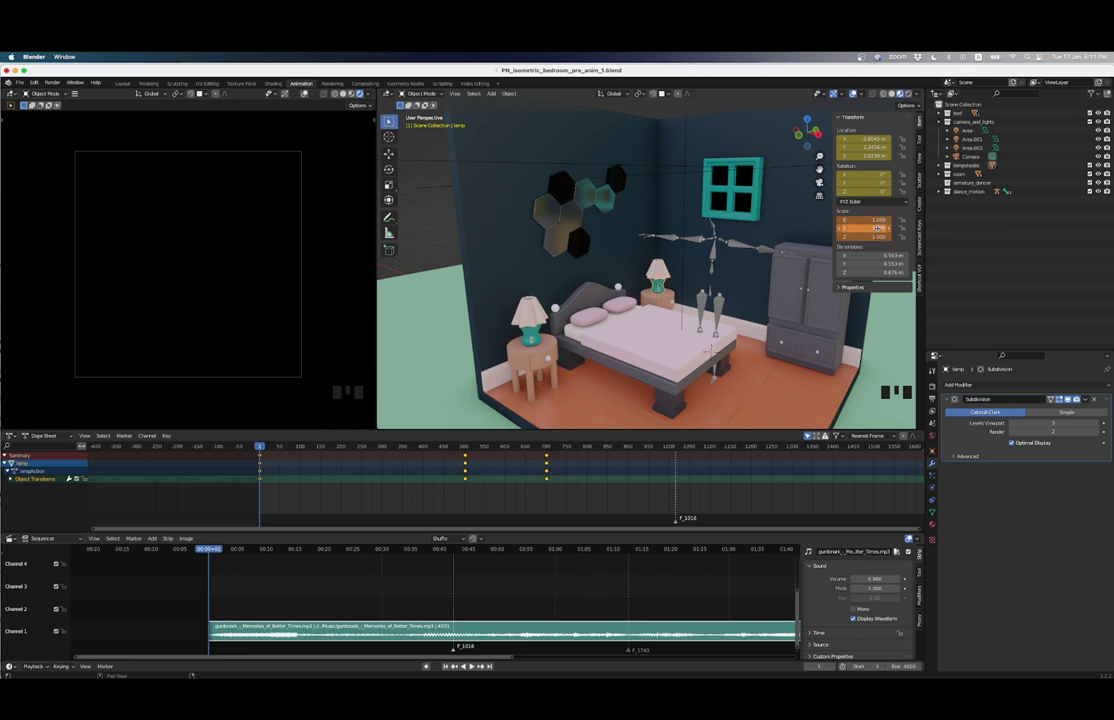
key(i)
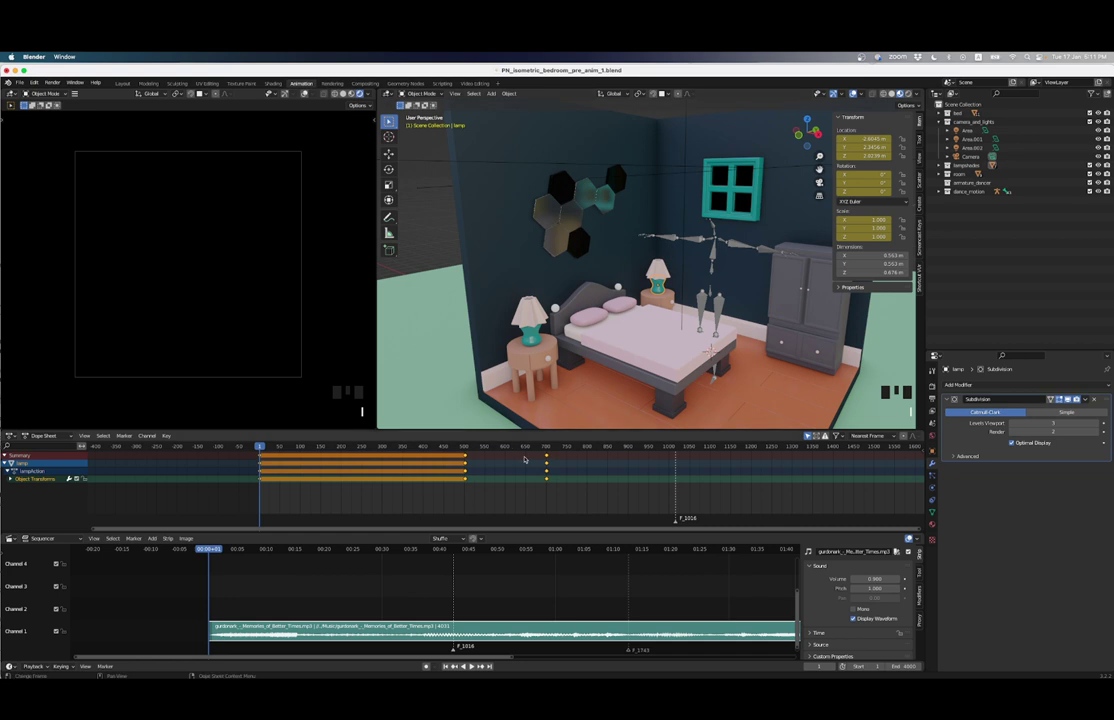
Step: At the keyframe on frame 701, set the rear lamp base's scale to 1 on all axes and keyframe it
key(Up)
key(Up)
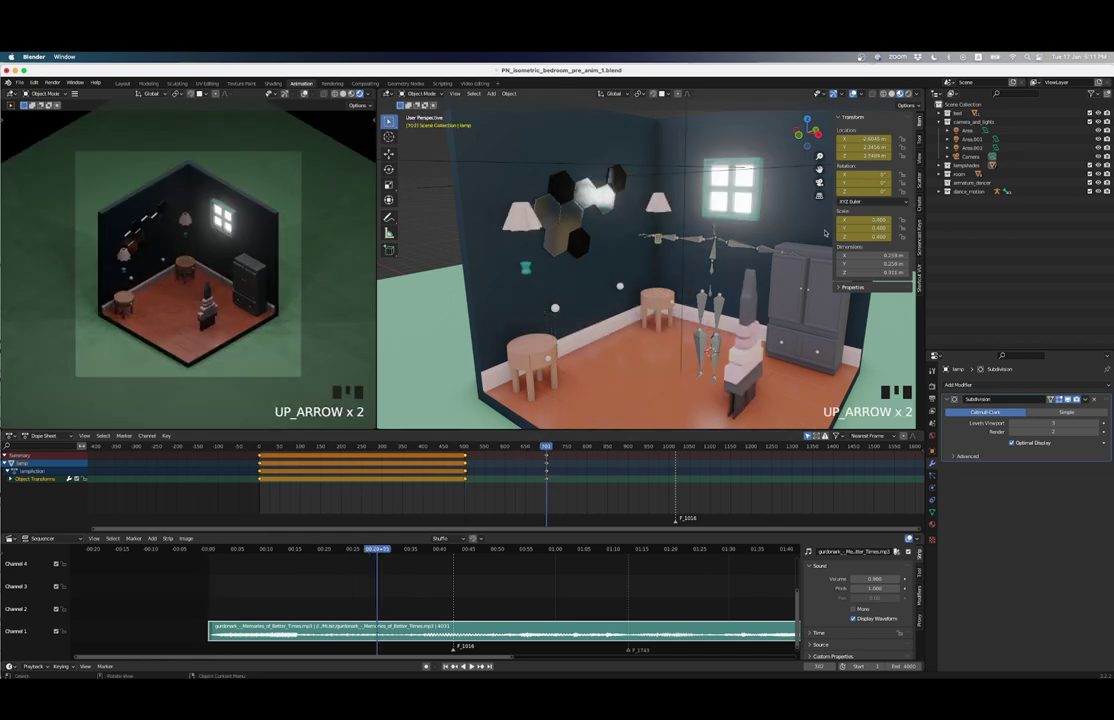
click(869, 218)
text(1)
key(Return)
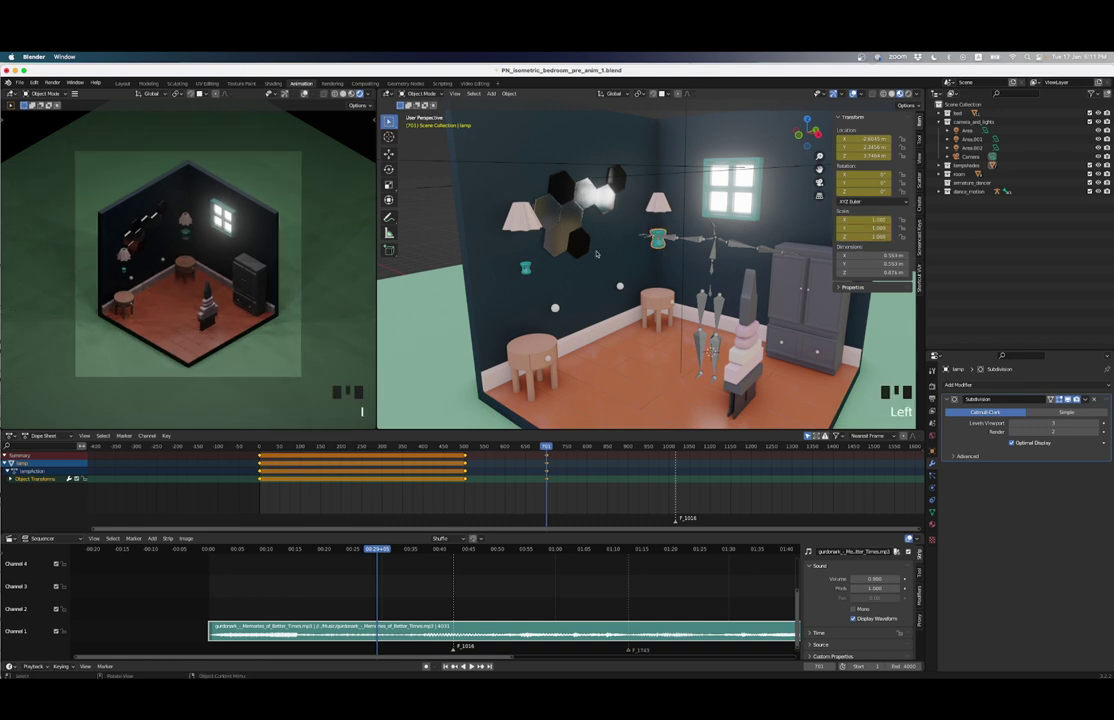
Step: Set the front lamp base's scale to 1 on all axes at frame 701
click(533, 269)
click(533, 269)
click(871, 220)
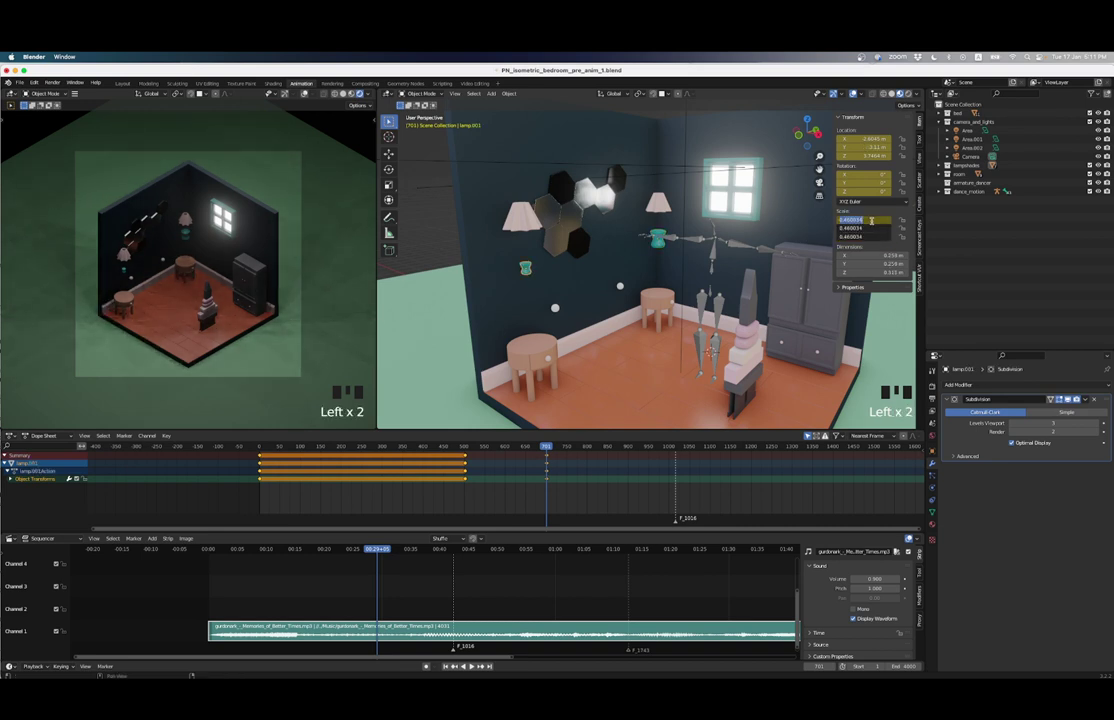
text(1)
click(545, 265)
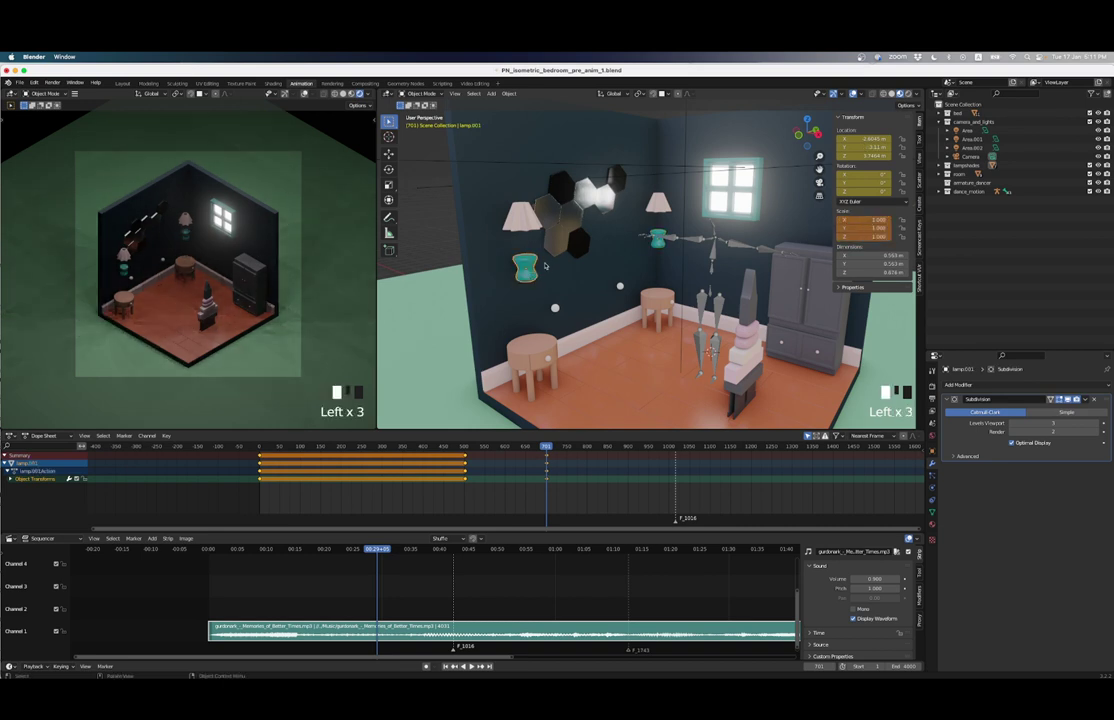
Step: Try scaling the front lamp base by 0.3 along X and Y, and undo both scalings
text(sx.3)
key(Return)
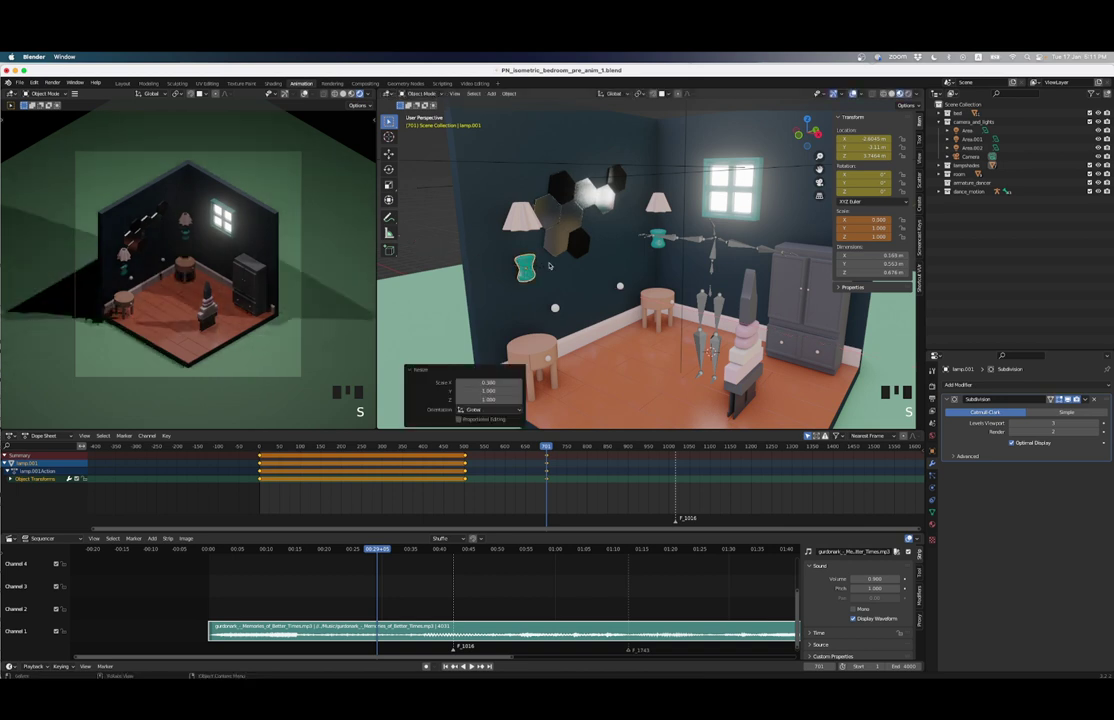
text(sy.3)
key(Return)
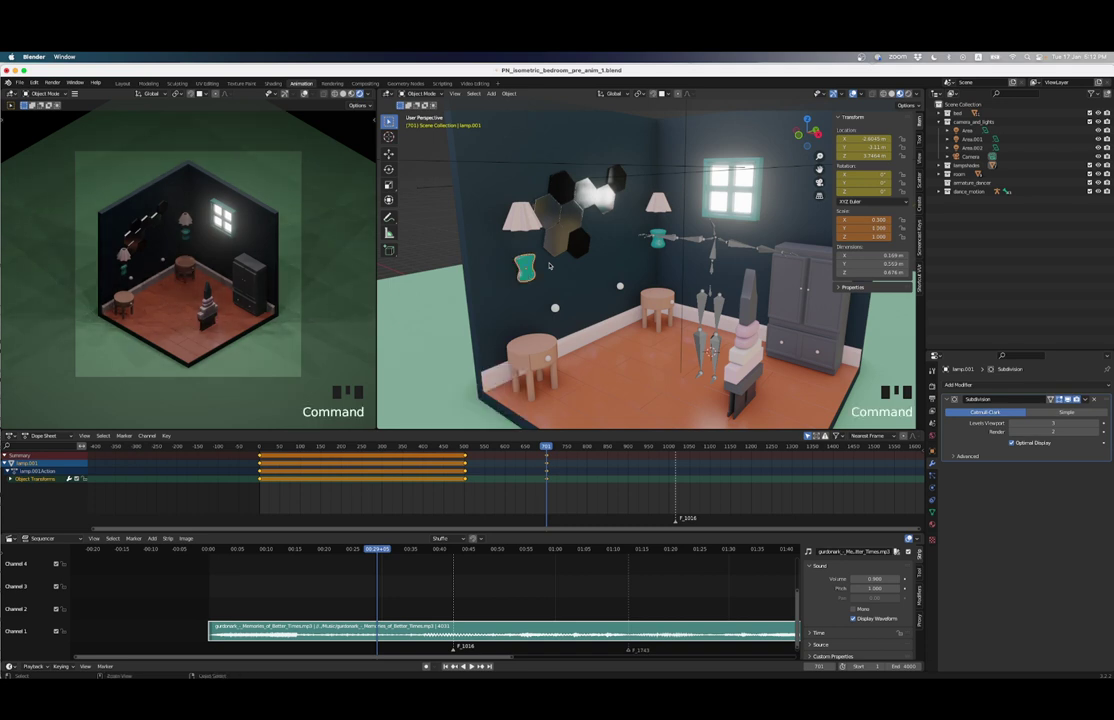
key(super+z)
key(super+z)
Step: Scale the front lamp base by 0.4 along X and Y at frame 701 and keyframe the scale
text(sx)
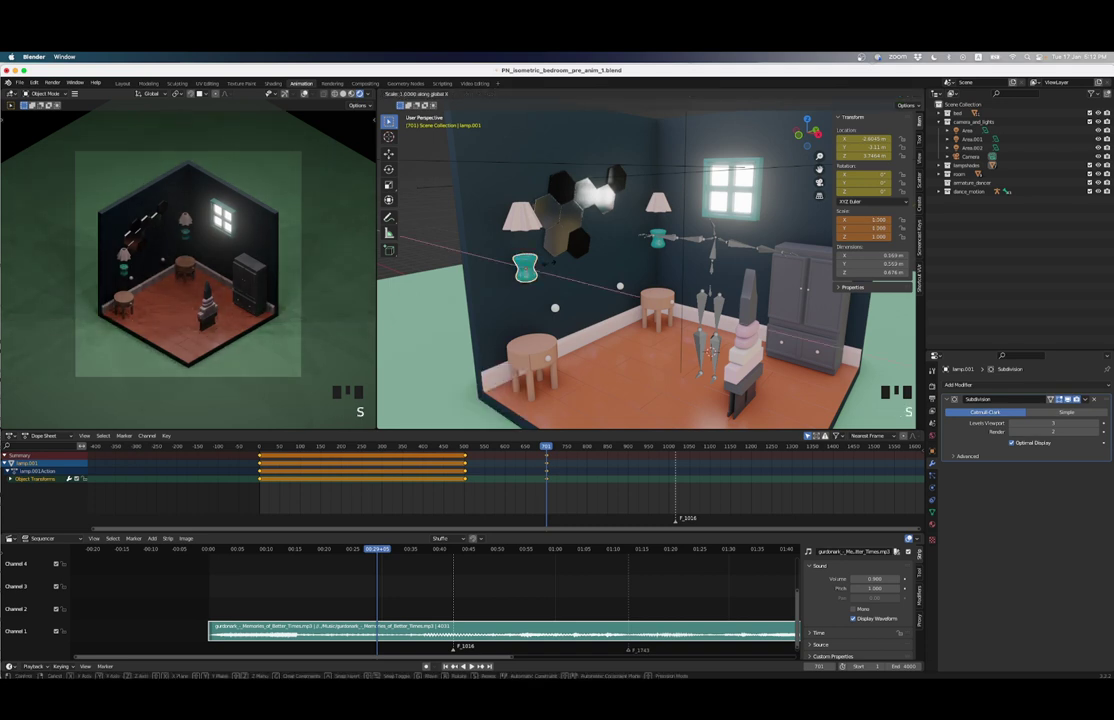
text(.4)
key(Return)
text(s)
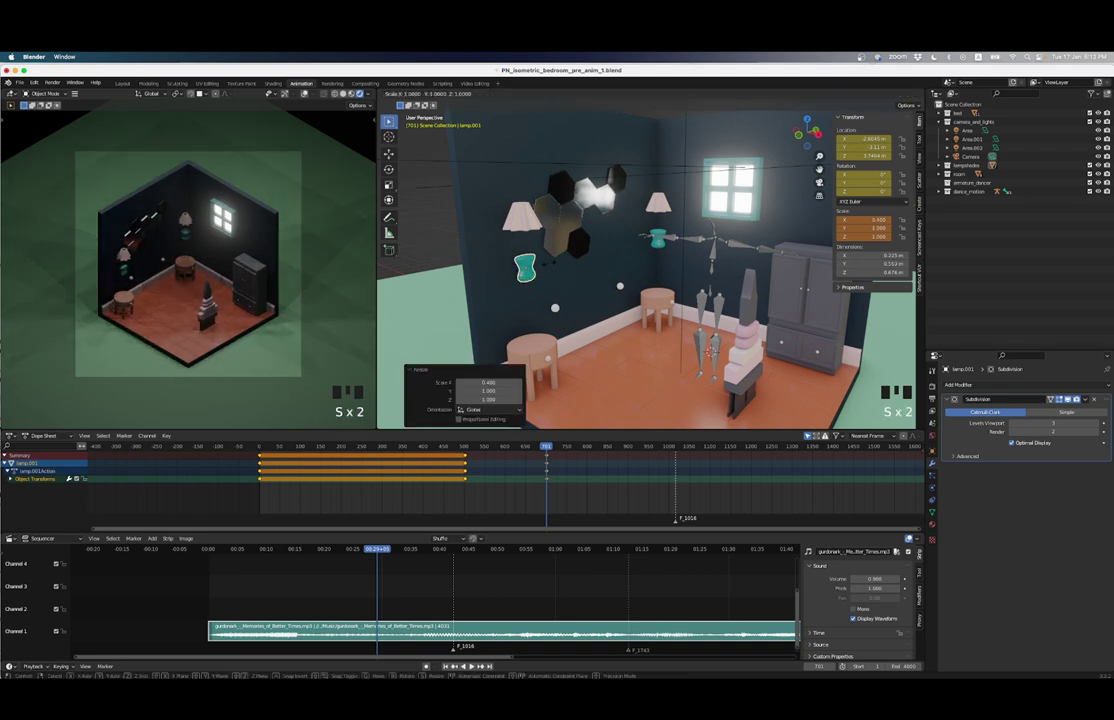
text(y.4)
key(Return)
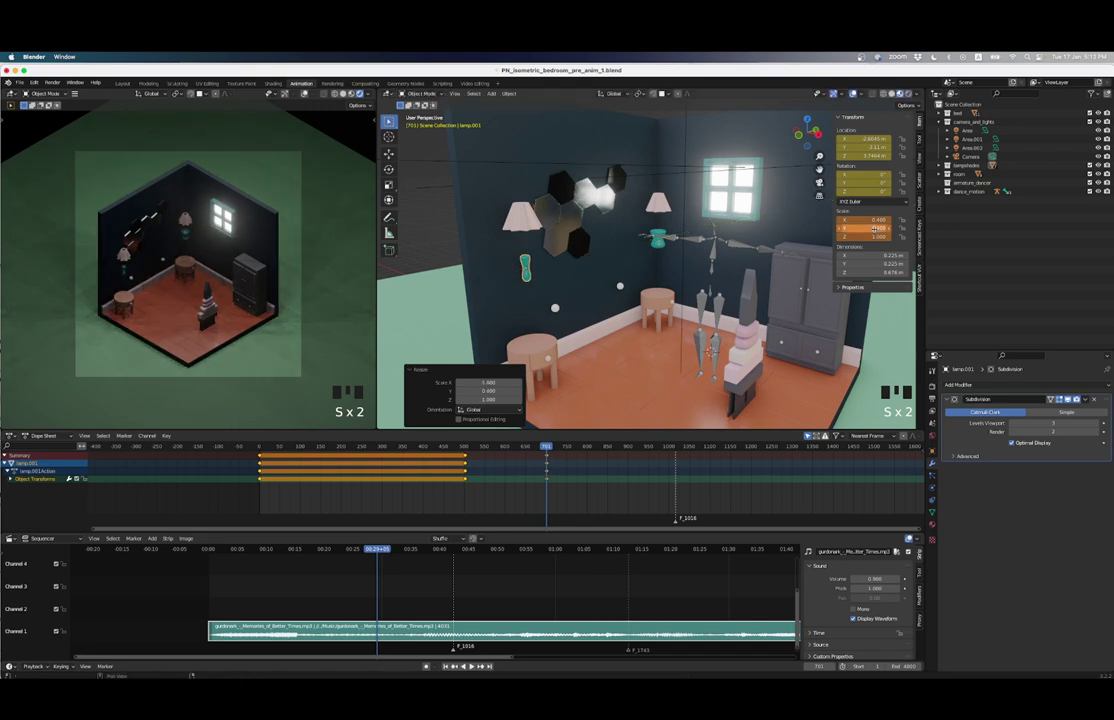
Step: Scale the rear lamp base by 0.4 along X and Y at frame 701 and keyframe the scale
click(657, 242)
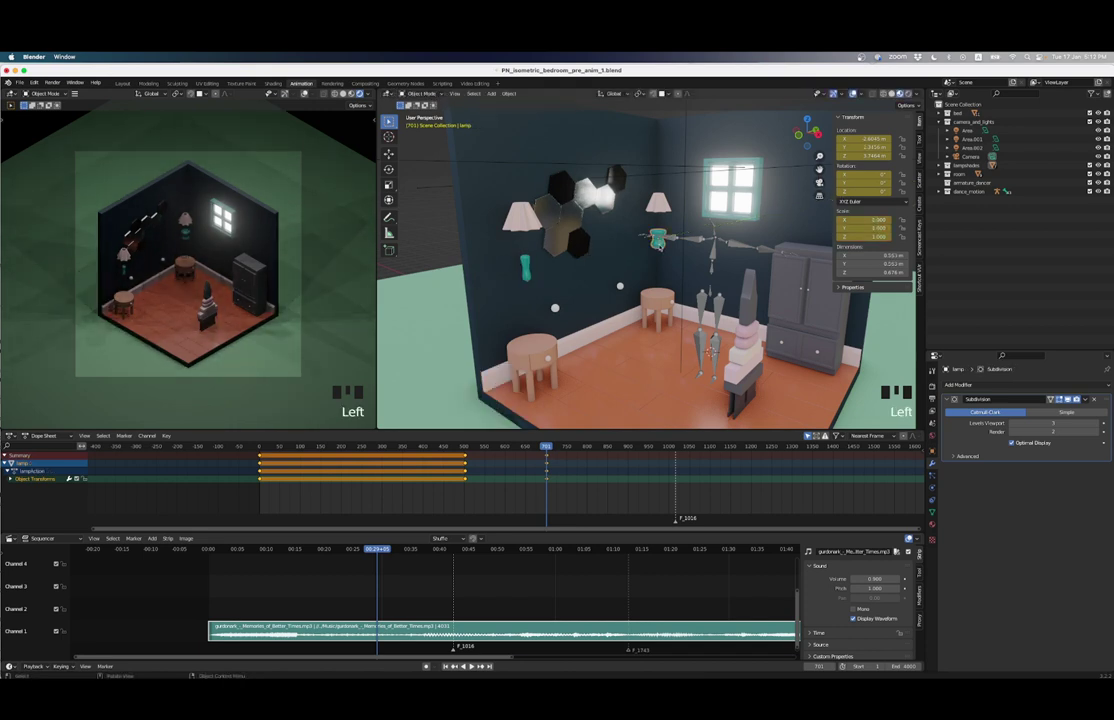
text(sx.4)
key(Return)
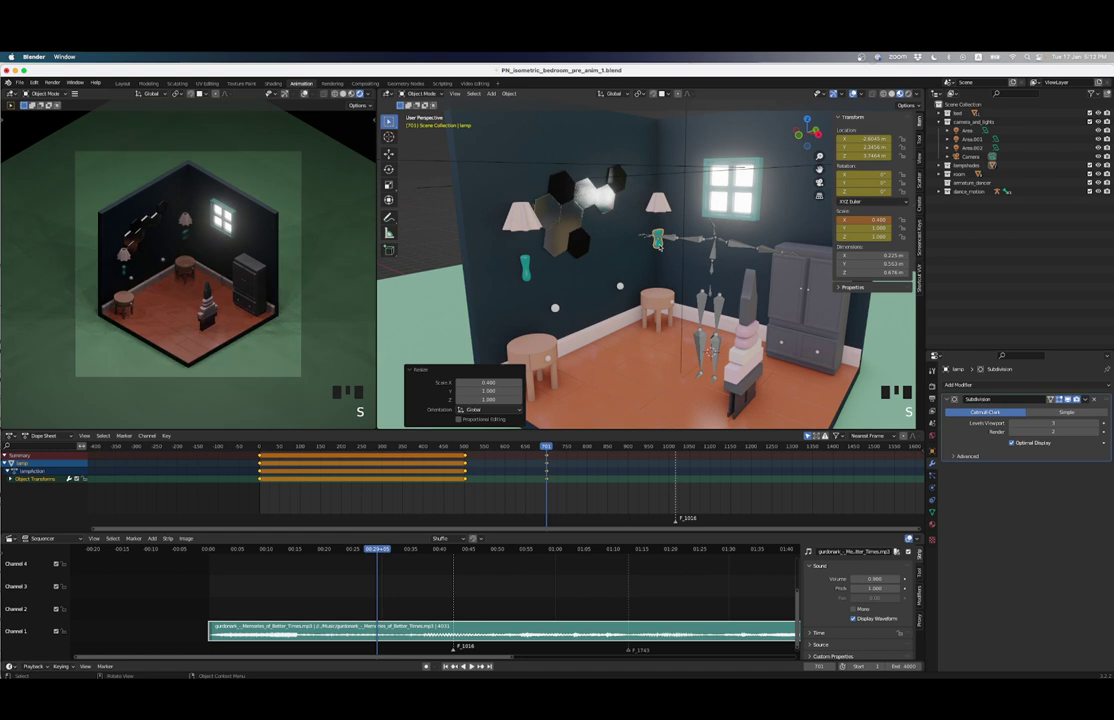
text(sy.4)
key(Return)
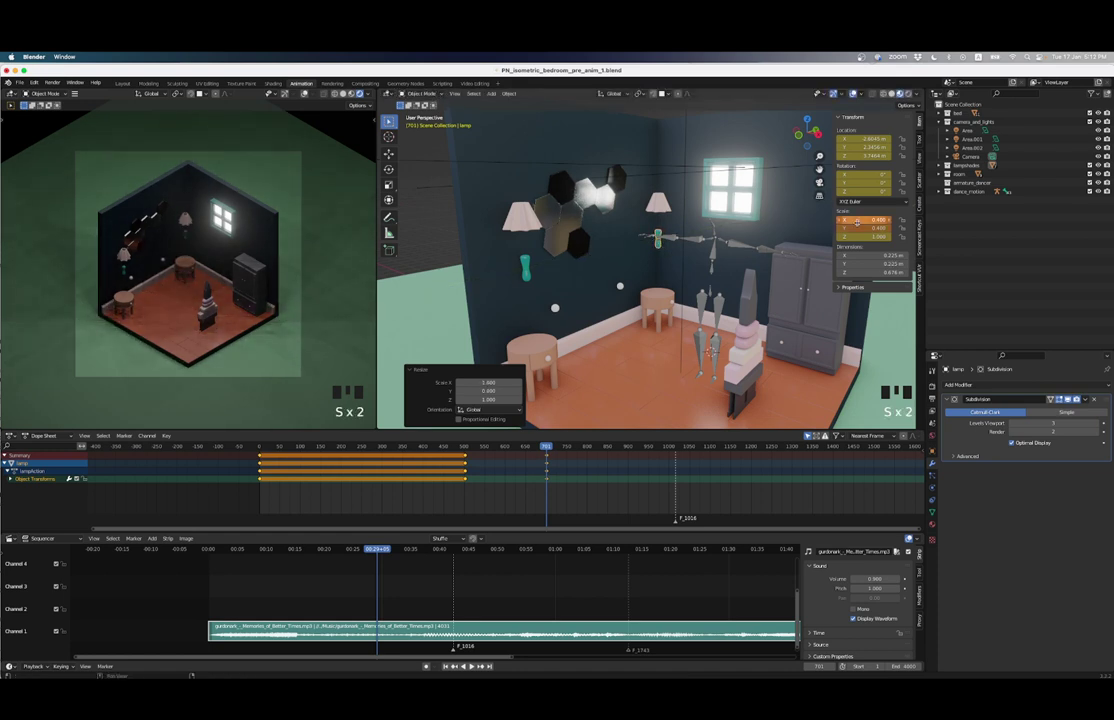
Step: Scrub the timeline to frame 720 to review the lamp animation, and select the front lampshade
click(525, 268)
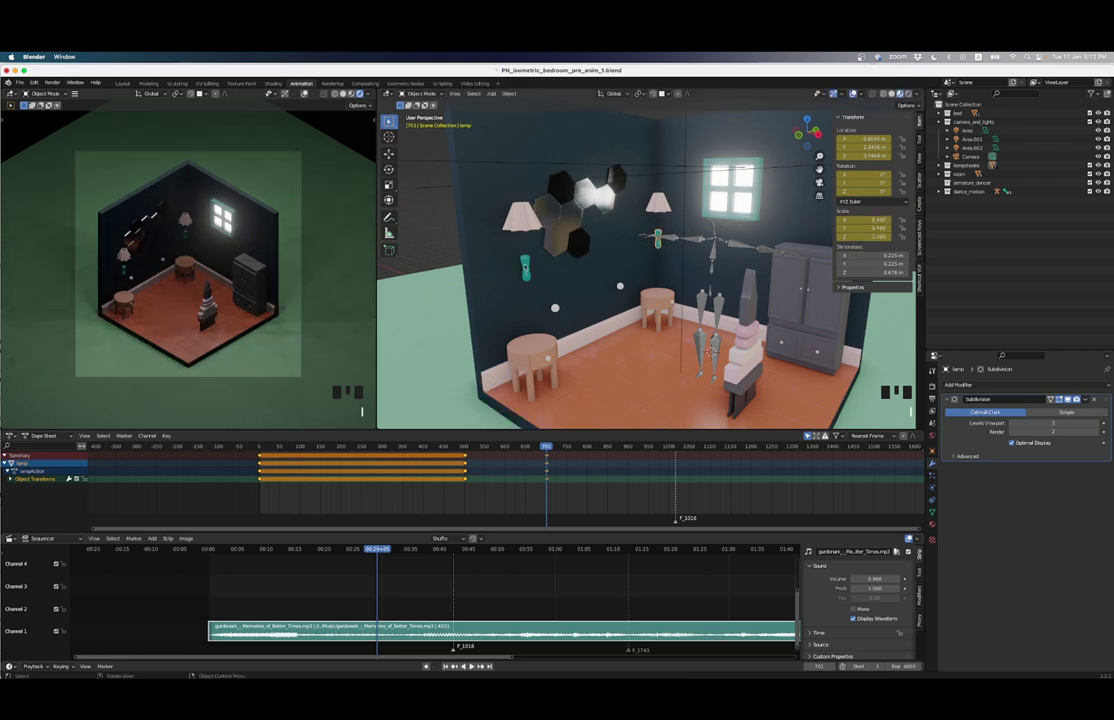
drag(465, 447, 554, 447)
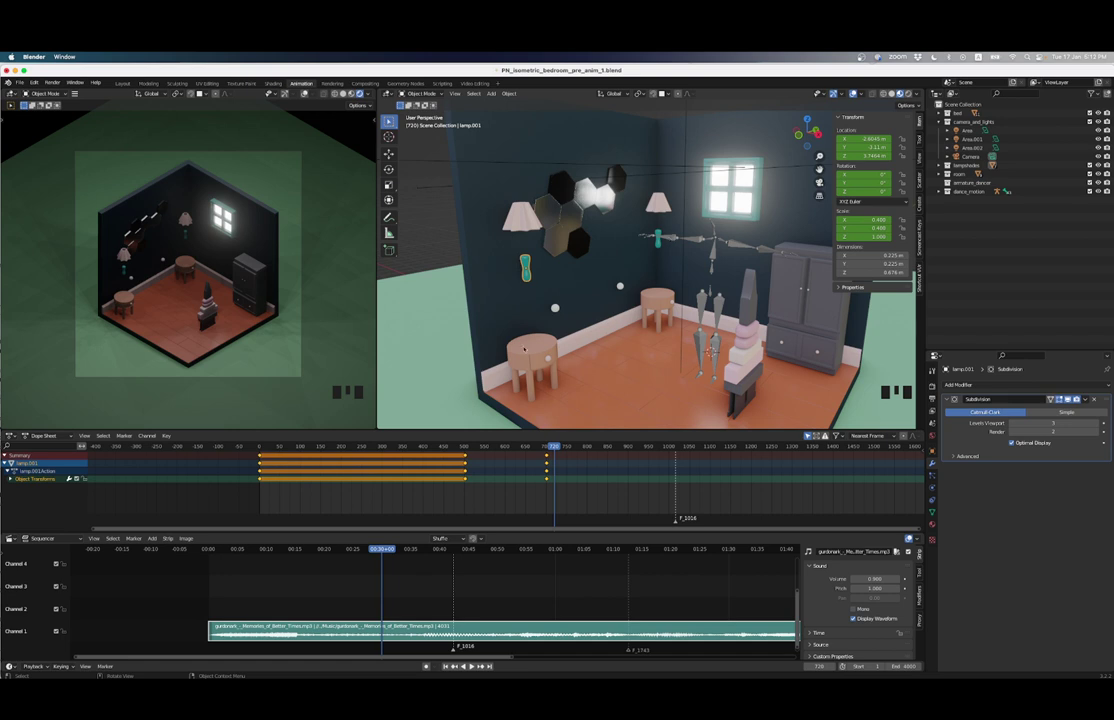
click(526, 351)
click(520, 227)
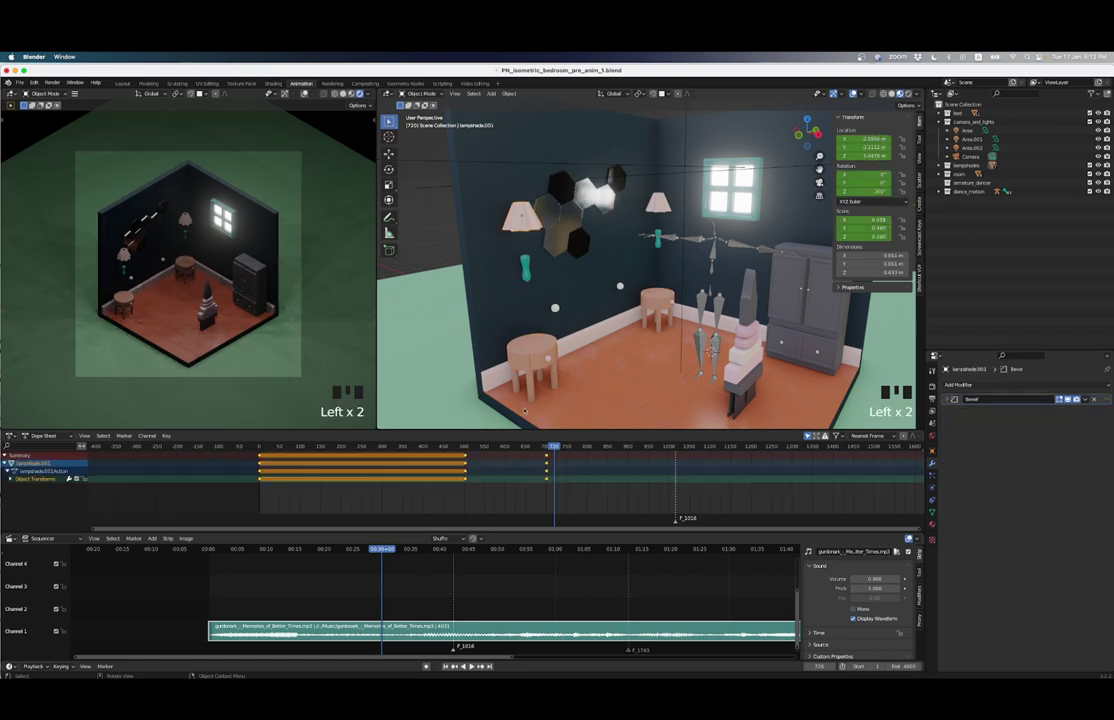
Step: Return to frame 502 and apply the Mirror modifier of the nightstand tabletops
key(Down)
key(Down)
key(Down)
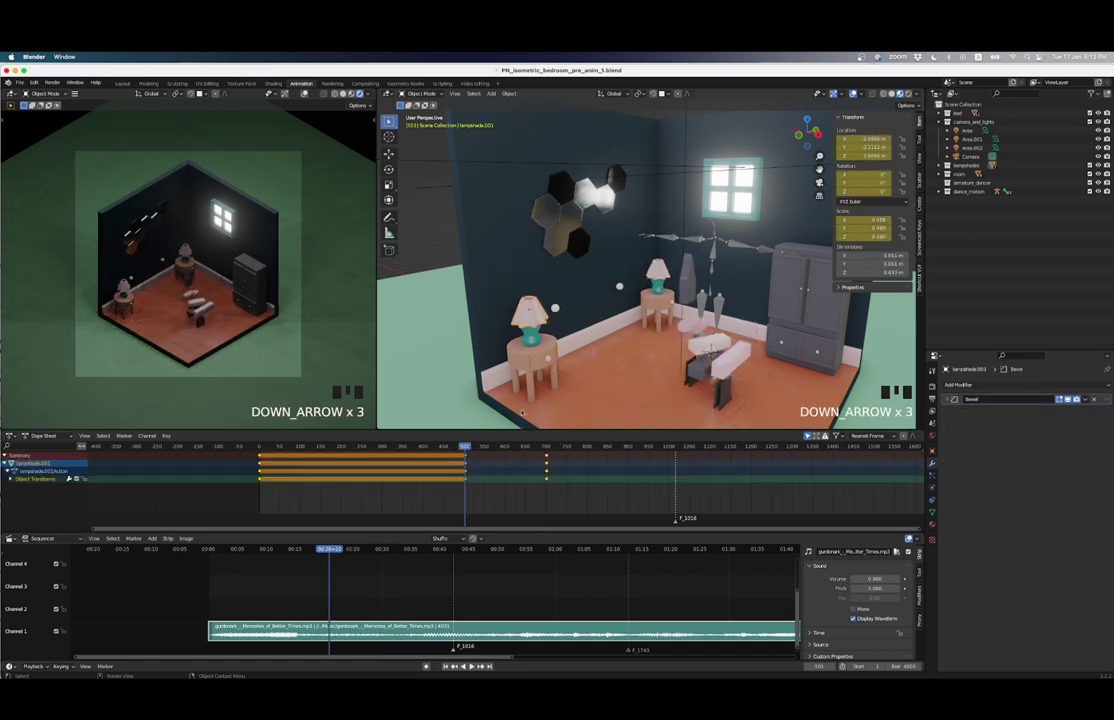
click(525, 355)
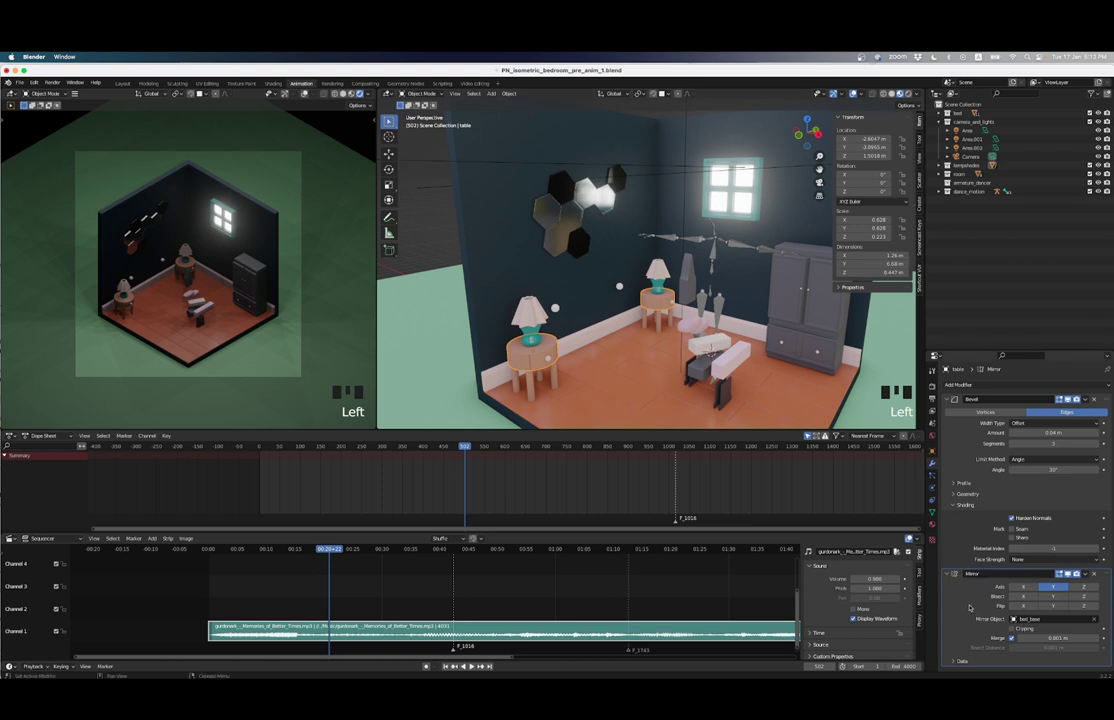
key(ctrl+a)
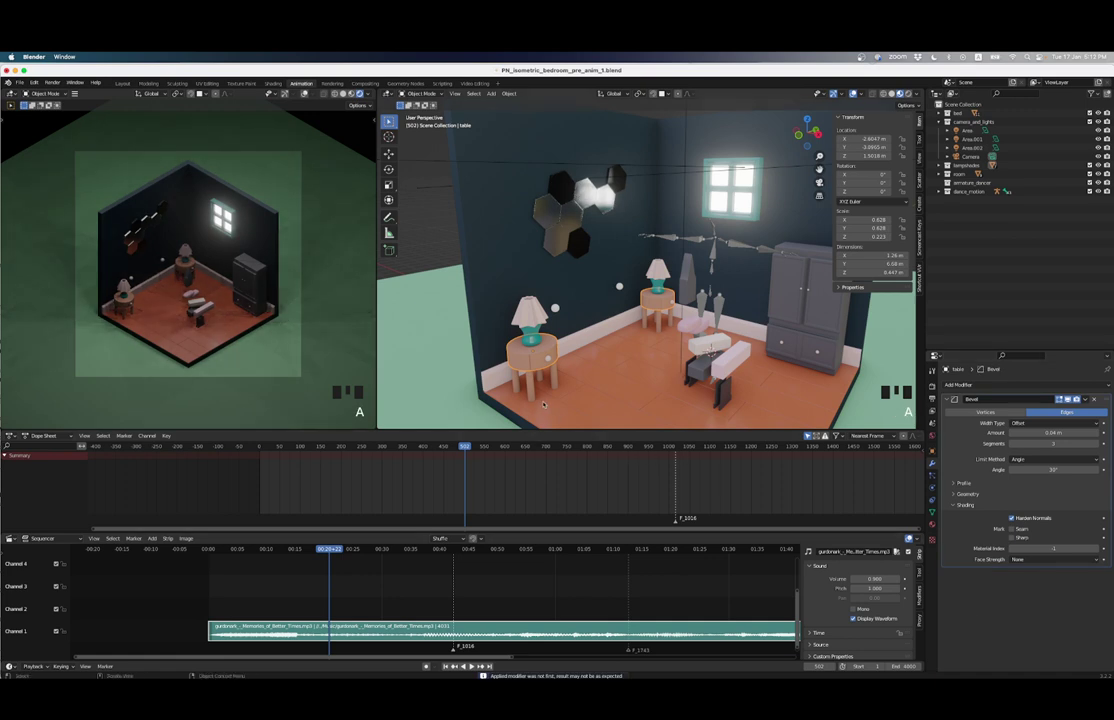
Step: Try applying the nightstand legs' Mirror.001 modifier and their first Mirror modifier, and undo both applications
click(528, 391)
scroll(959, 528, down, 4)
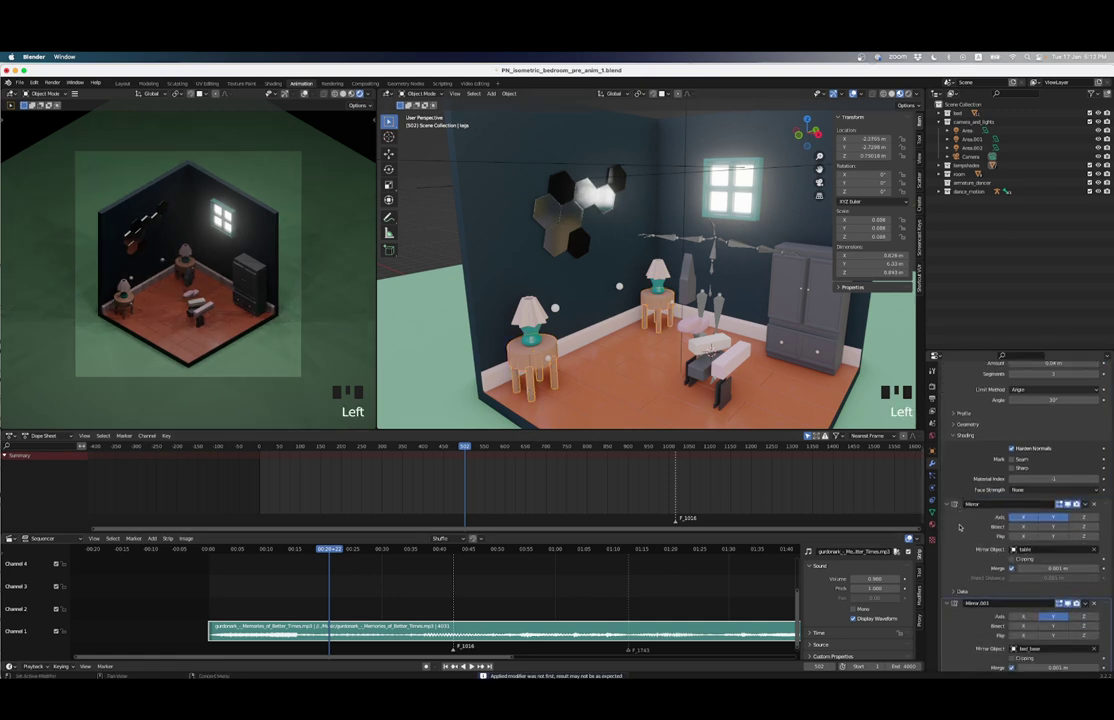
scroll(971, 583, up, 1)
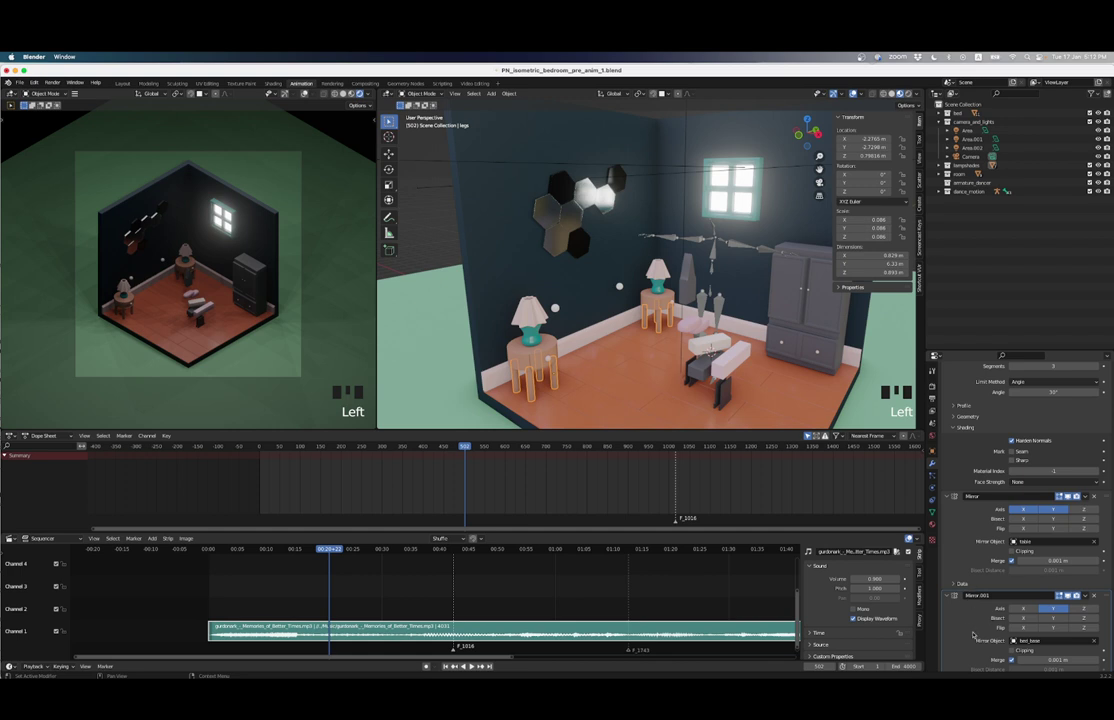
key(ctrl+a)
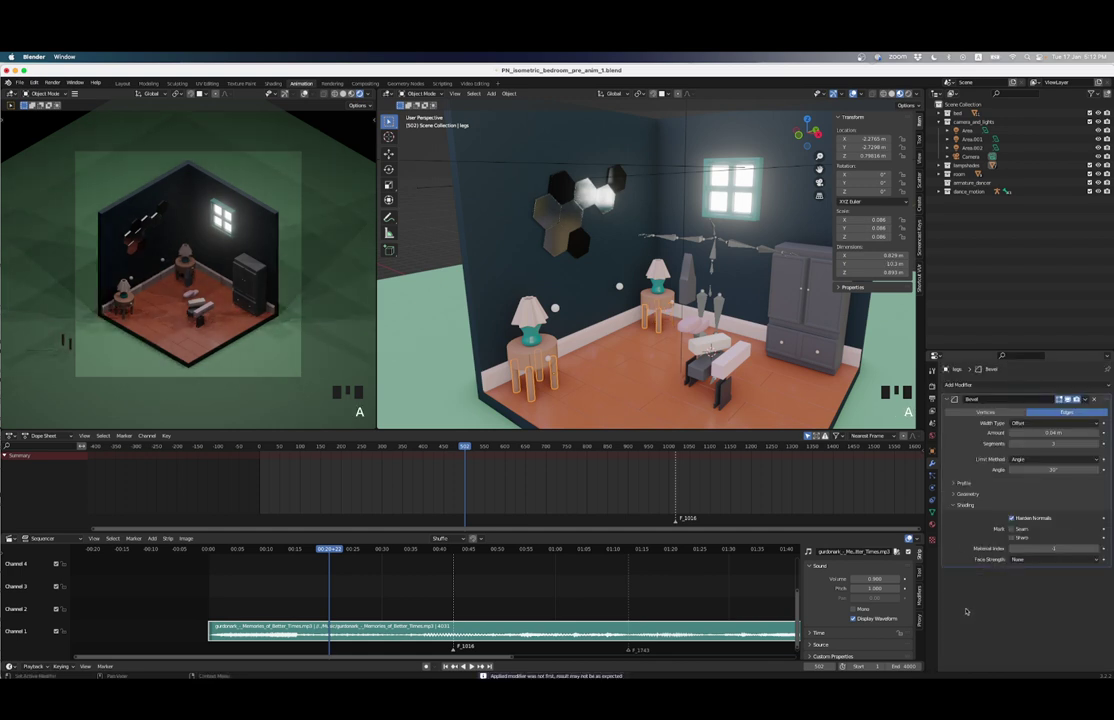
key(ctrl+a)
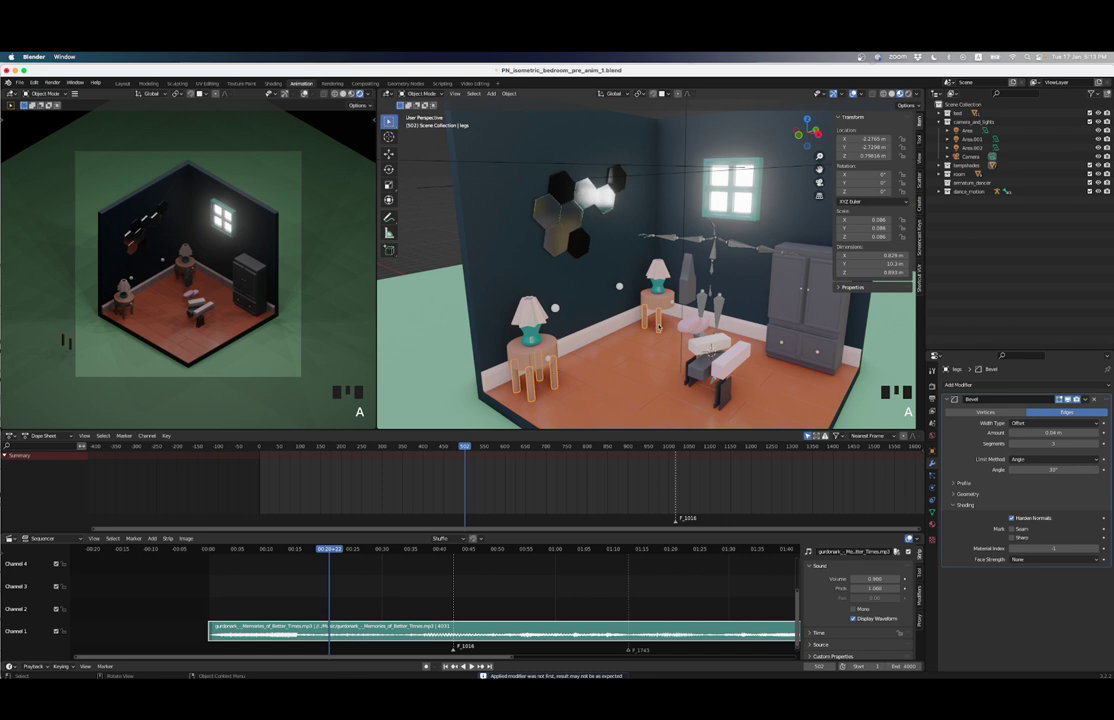
key(ctrl+z)
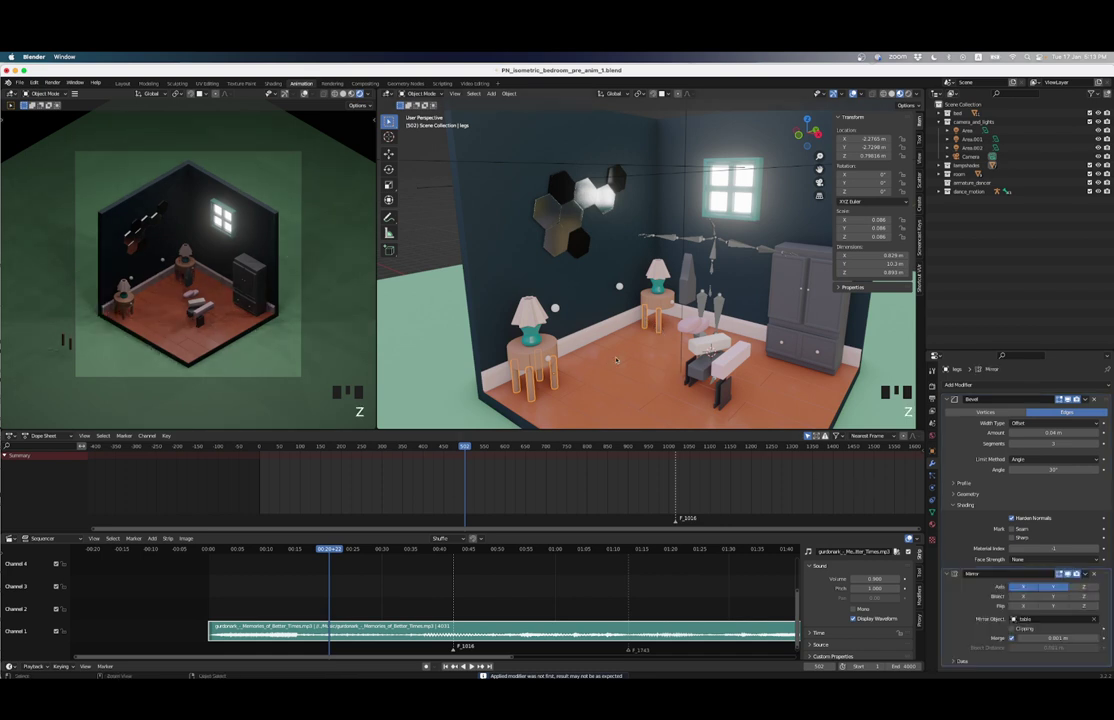
key(ctrl+z)
scroll(979, 535, down, 3)
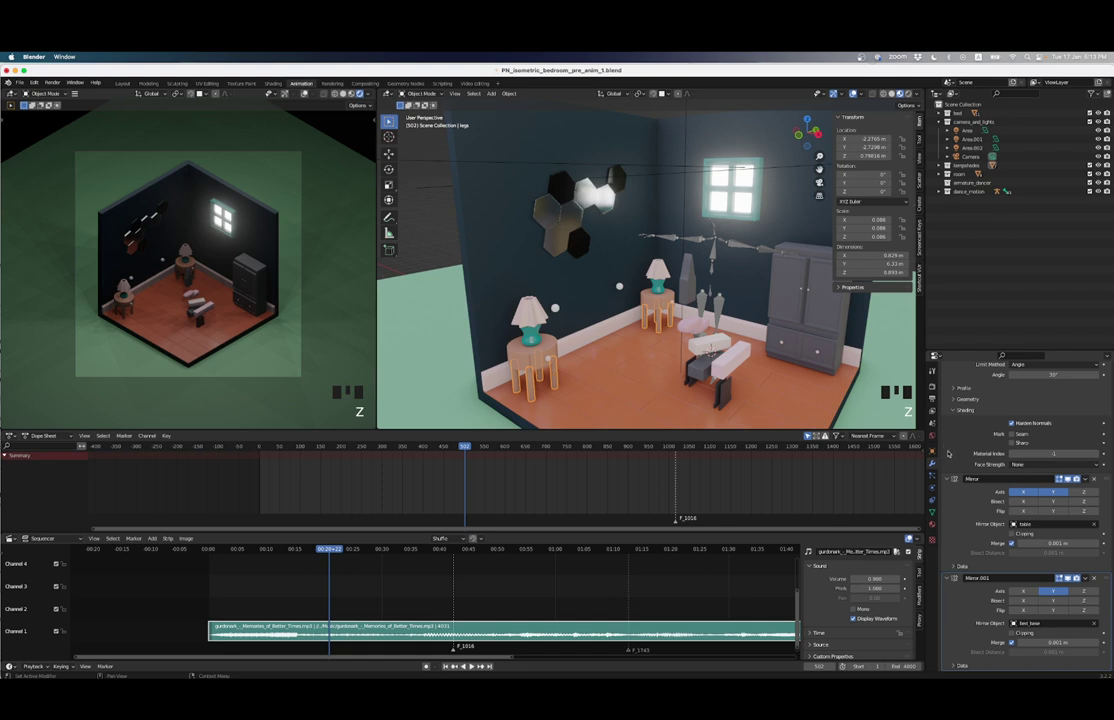
scroll(948, 453, up, 2)
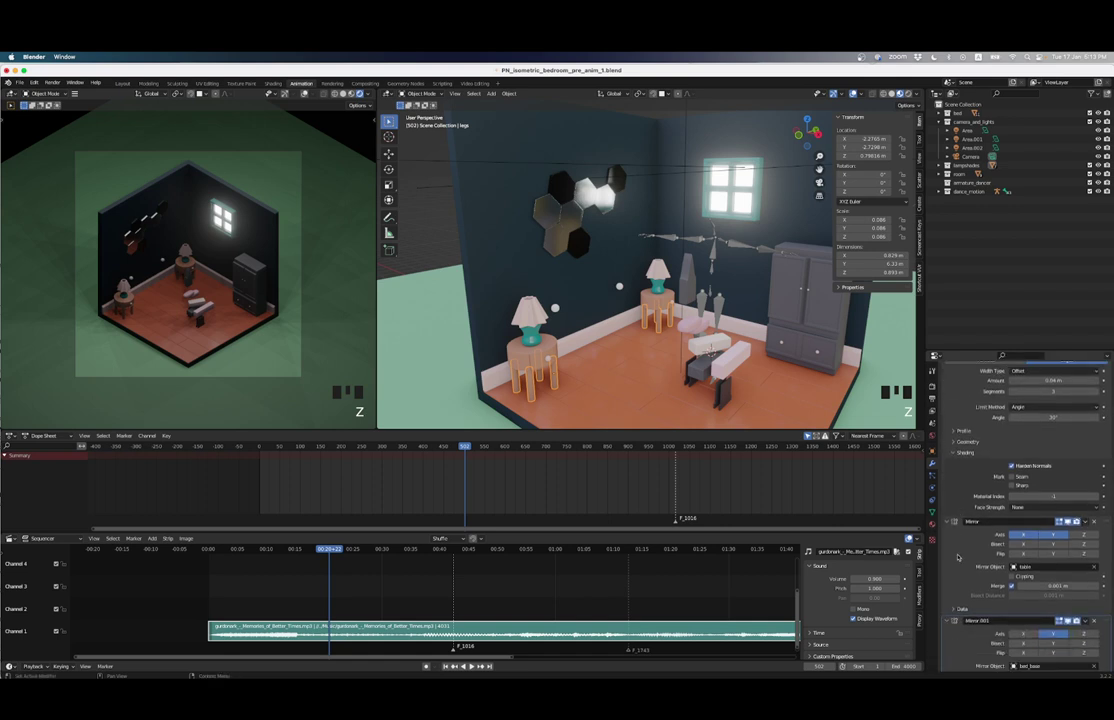
Step: Apply both the Mirror and Mirror.001 modifiers of the nightstand legs
click(959, 551)
key(ctrl+a)
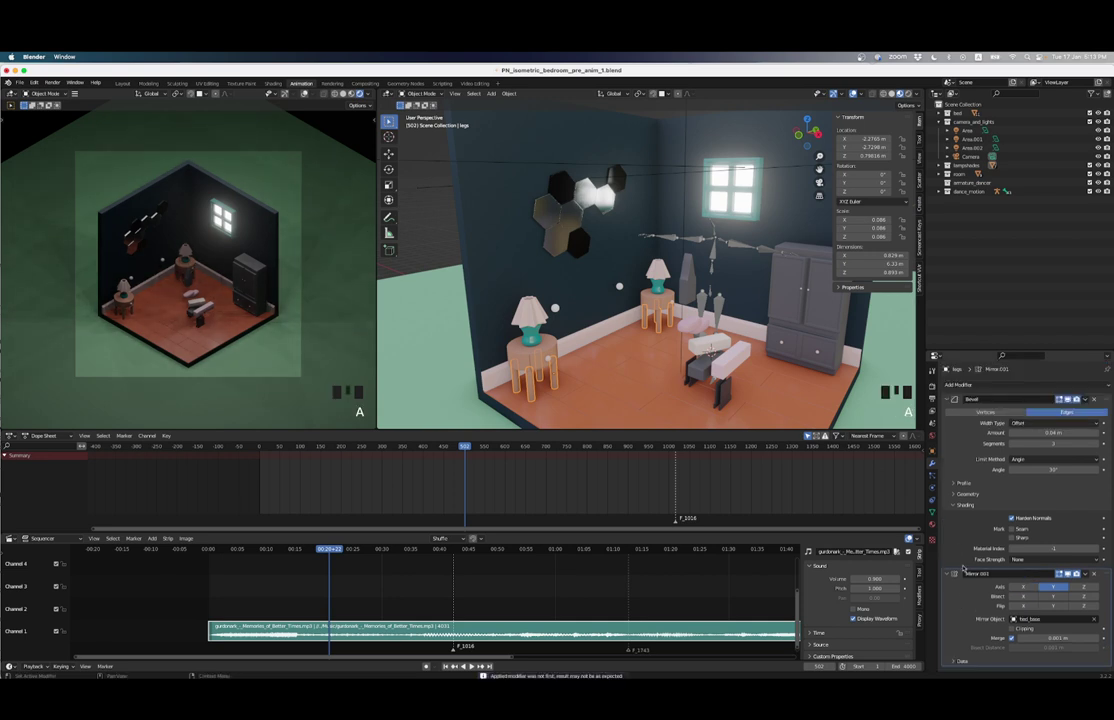
key(ctrl+a)
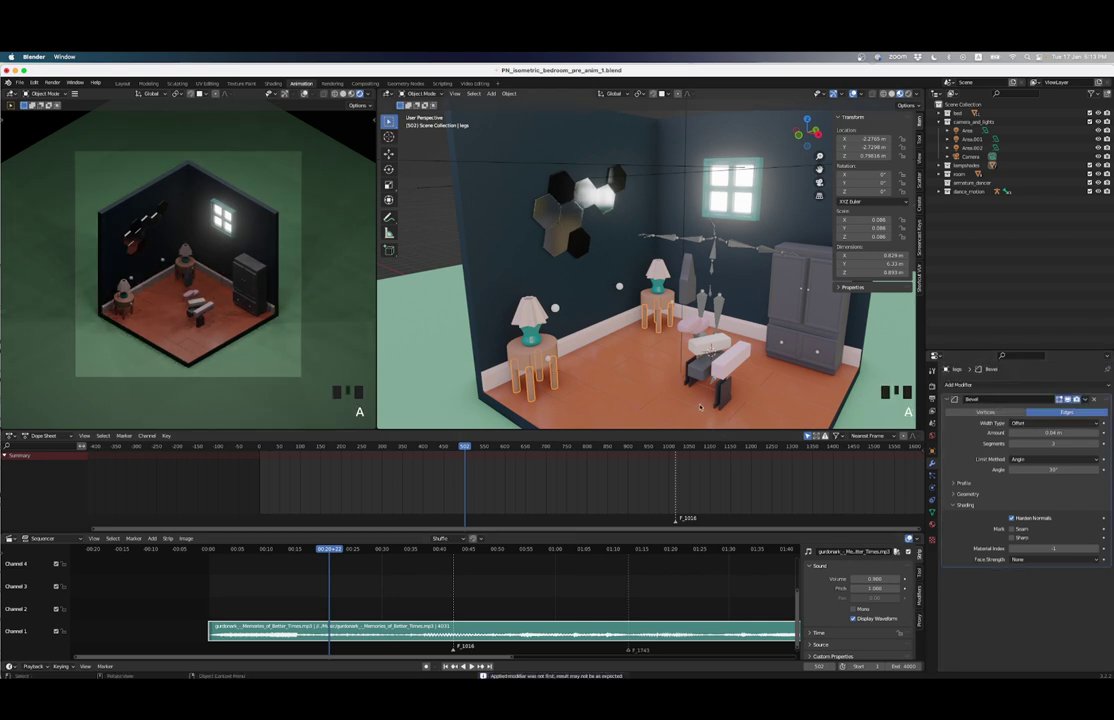
Step: Join the nightstand legs to the tabletops, keeping the tabletop object as the active one
scroll(654, 397, up, 2)
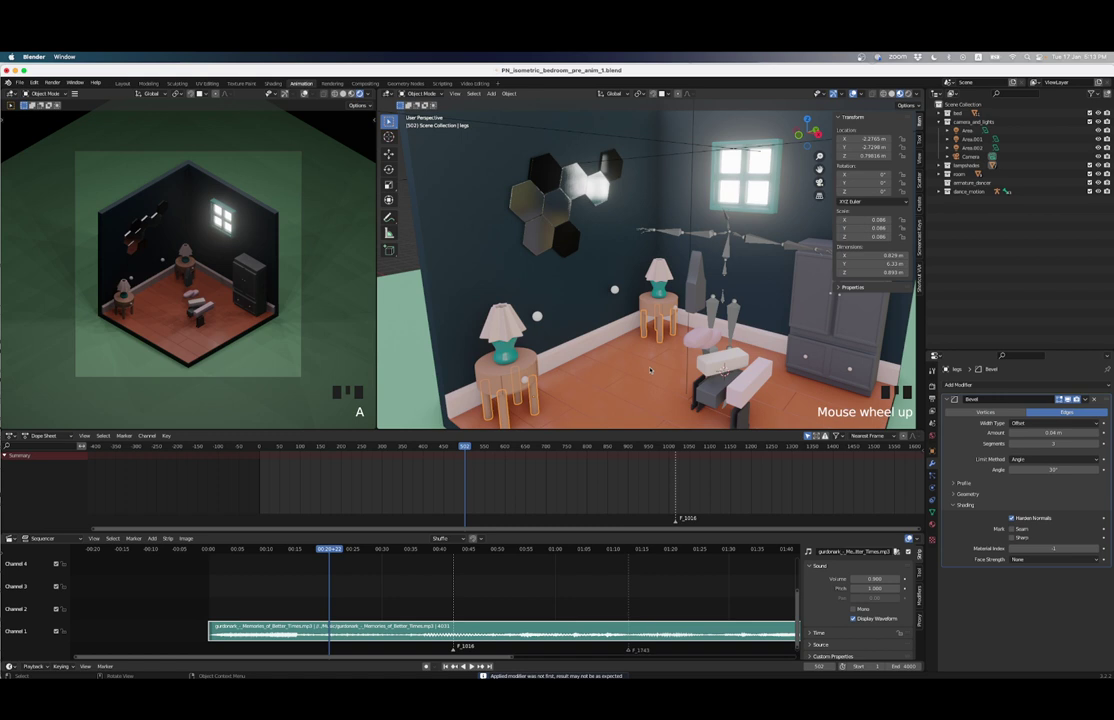
shift+middle_drag(651, 369, 557, 335)
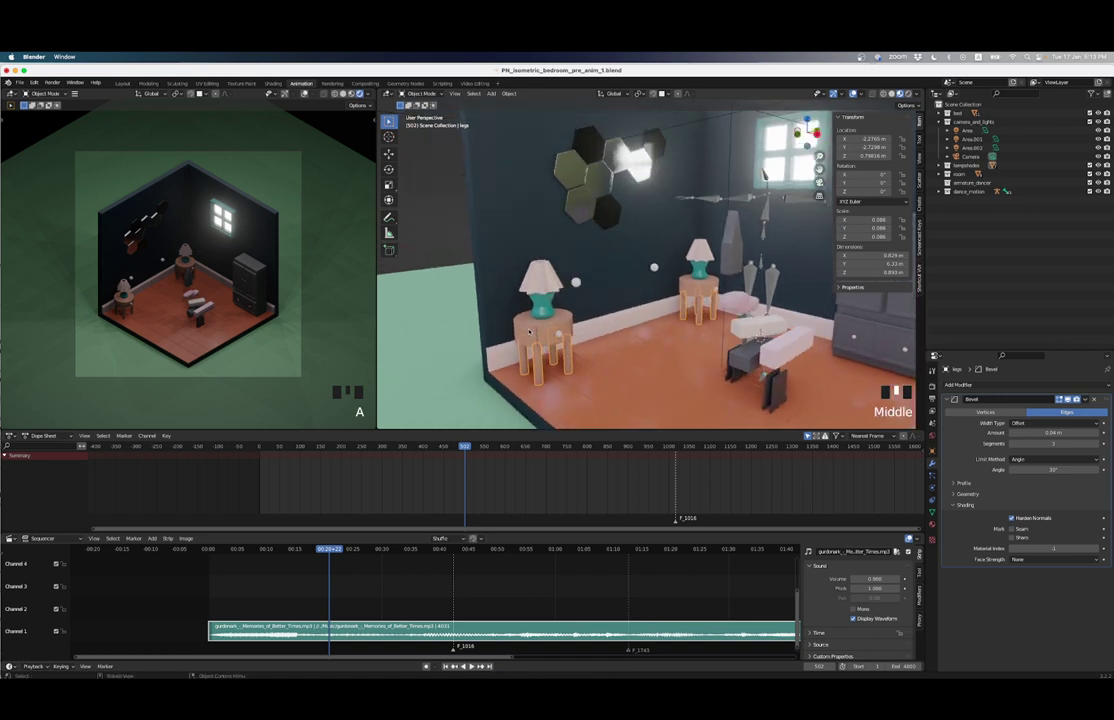
shift+click(530, 332)
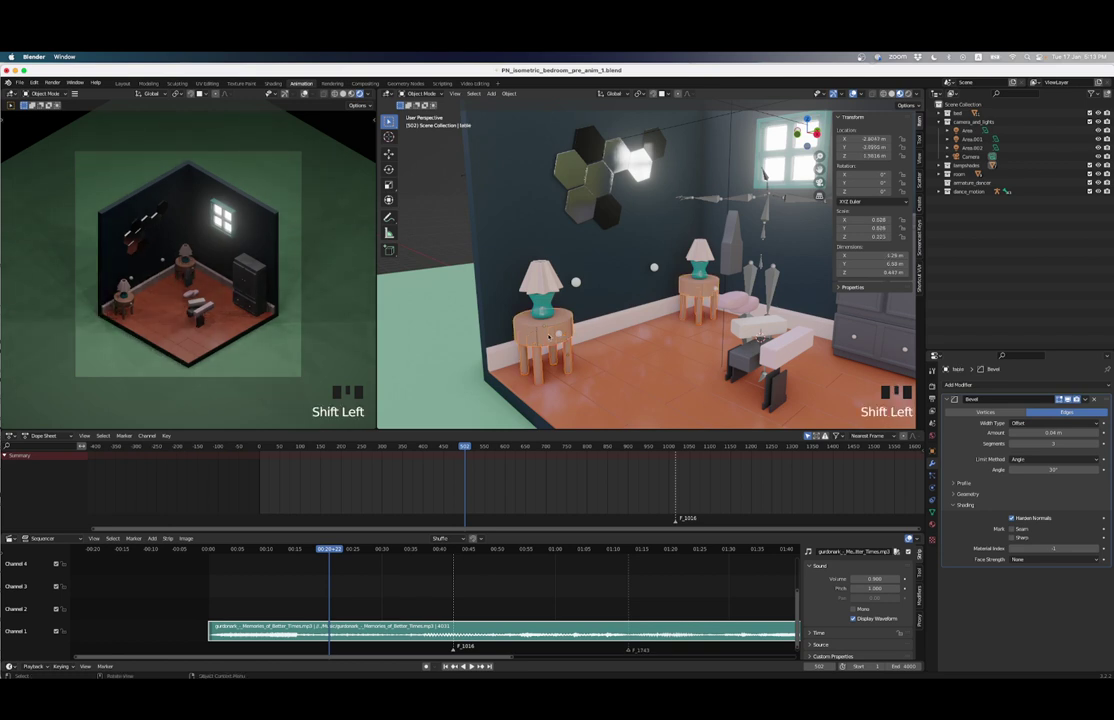
key(j)
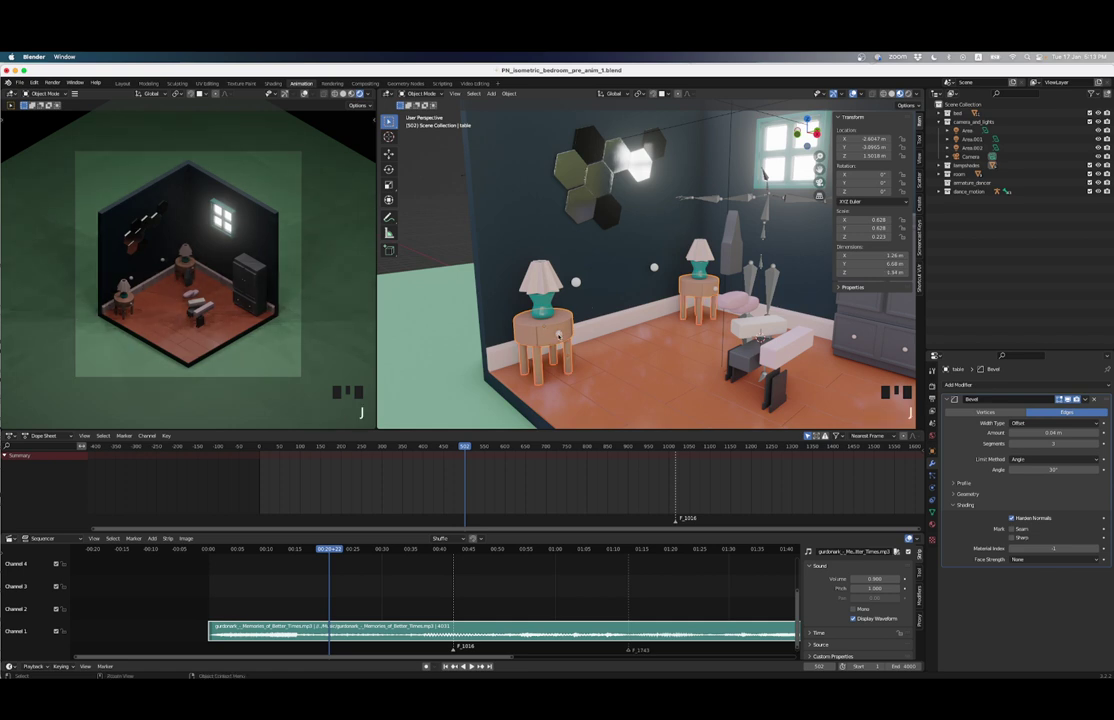
Step: Apply the nightstand knobs' Mirror modifier, join the knobs to the nightstands, and test the joined object with a cancelled move
click(558, 337)
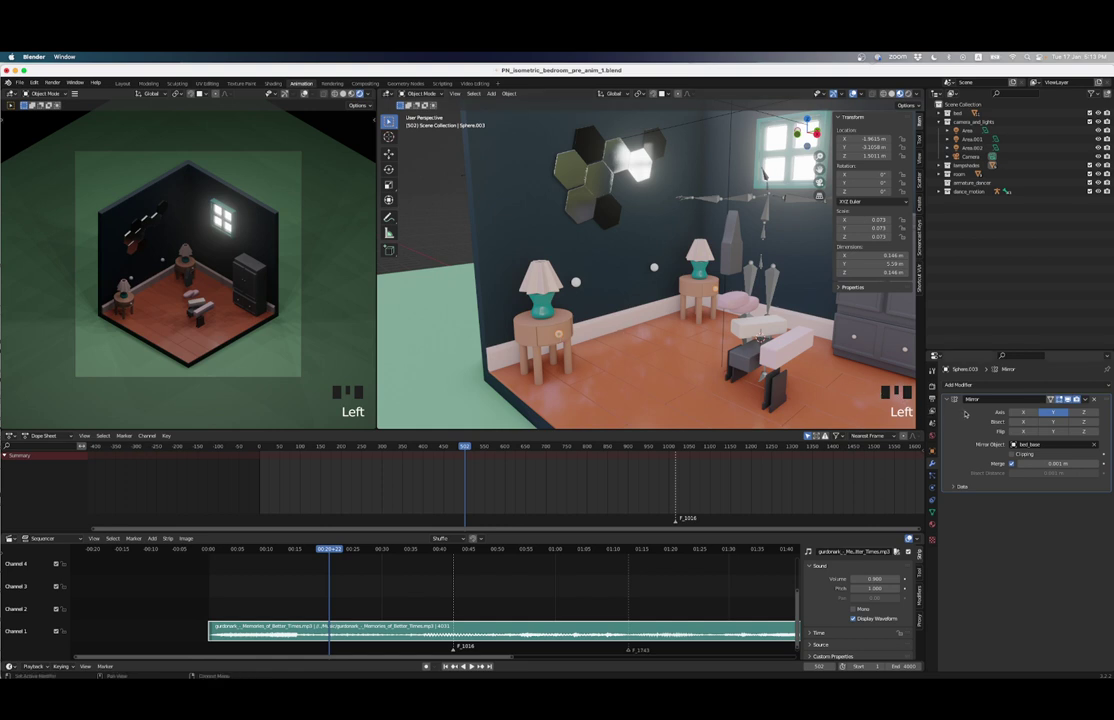
key(ctrl+a)
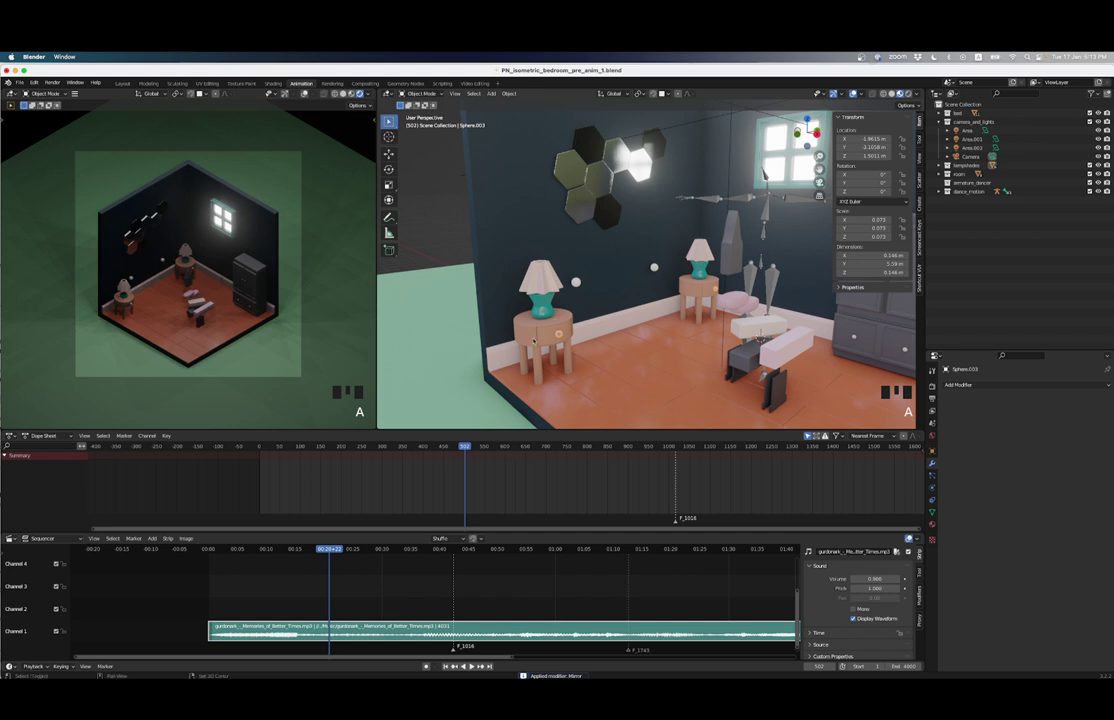
shift+click(534, 341)
key(ctrl+j)
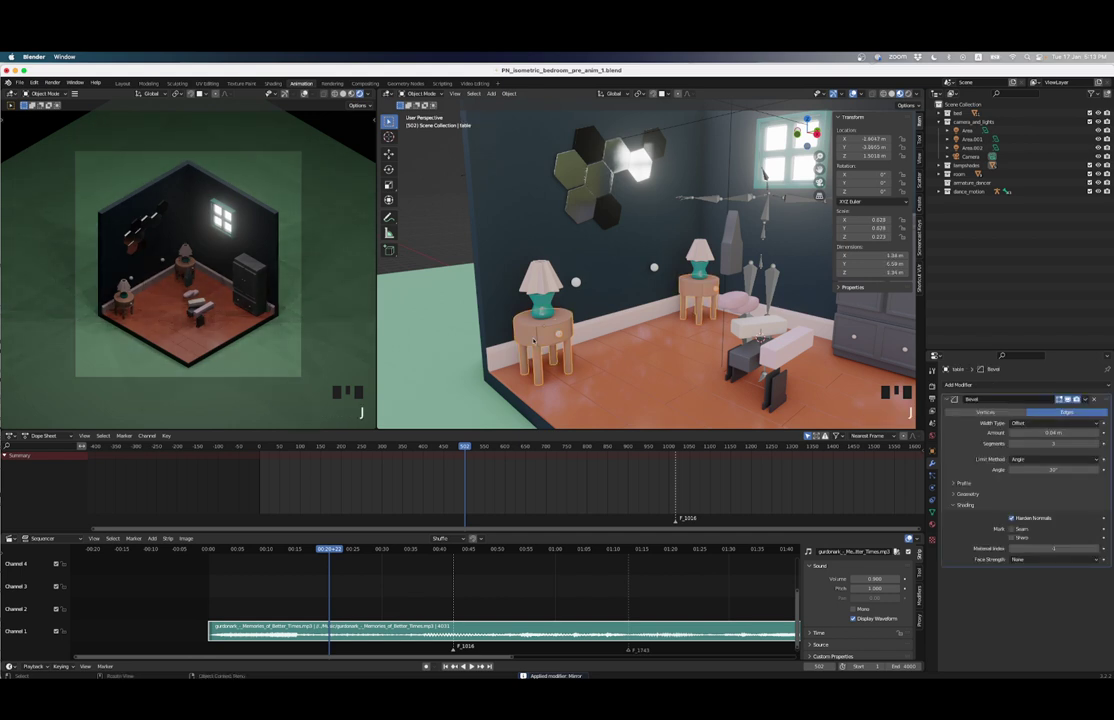
key(g)
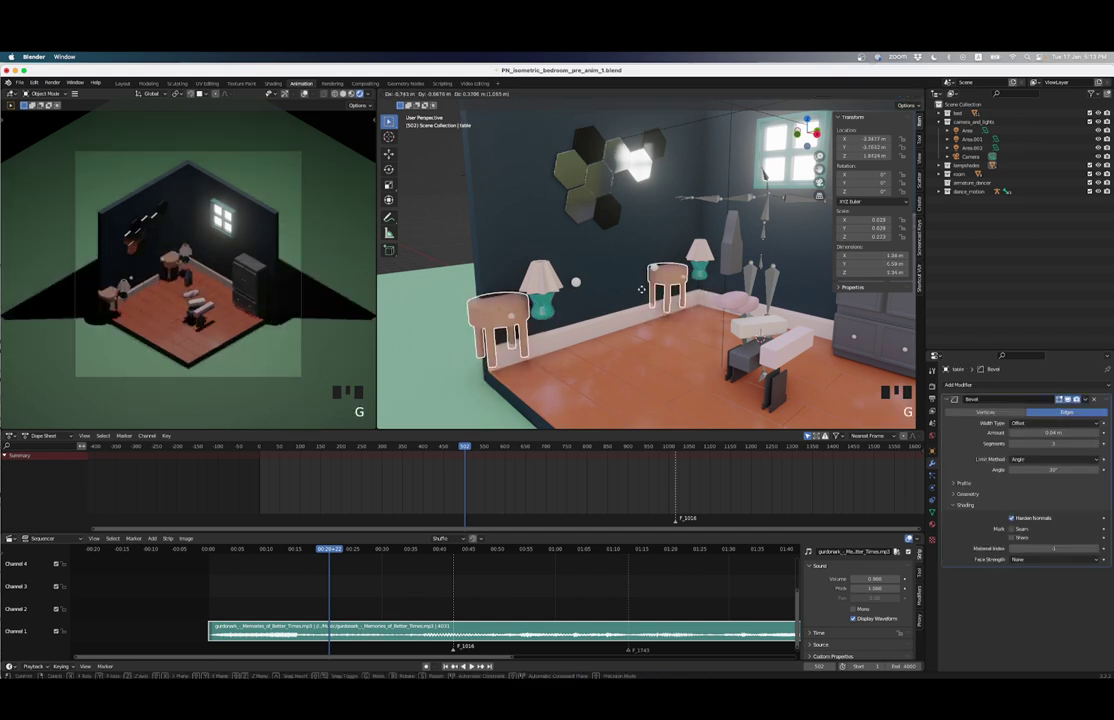
right_click(638, 292)
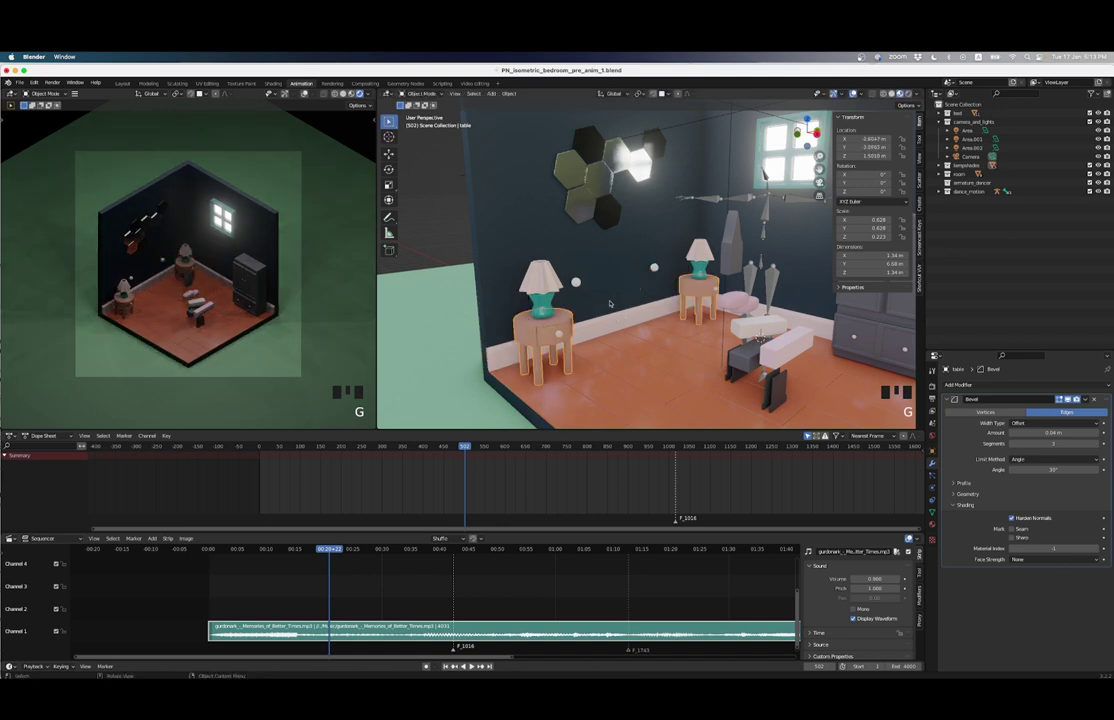
Step: Separate the front nightstand's geometry into its own object using wireframe display, and restore the shaded view with it selected
key(z)
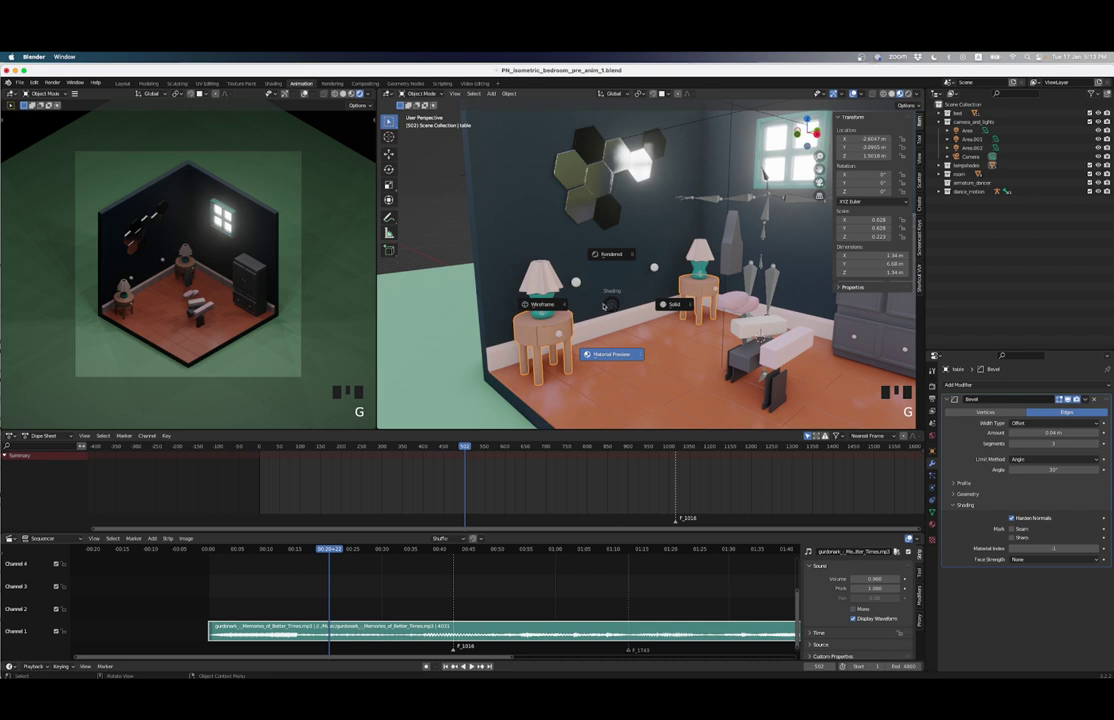
click(542, 305)
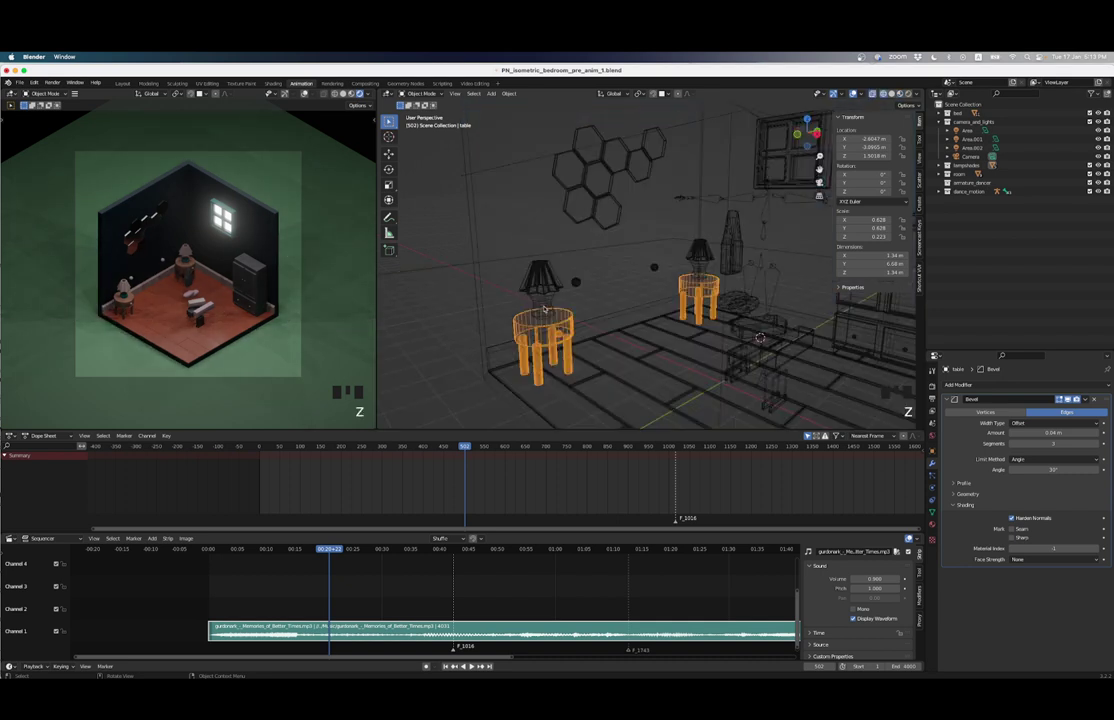
key(Tab)
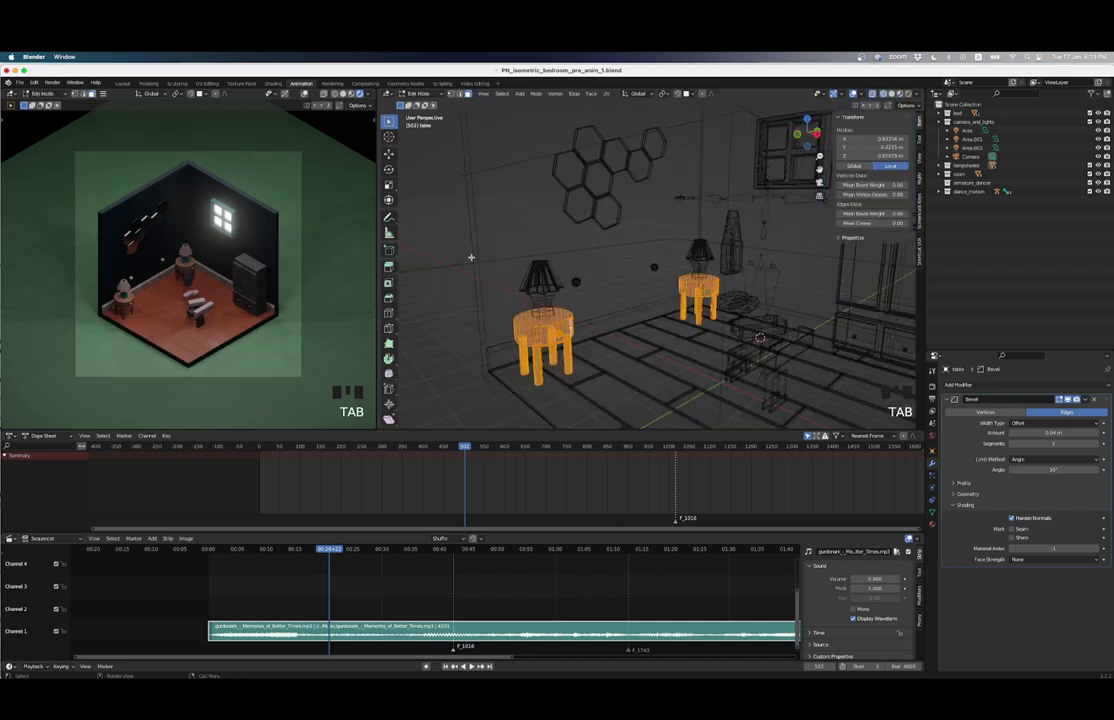
drag(472, 257, 616, 410)
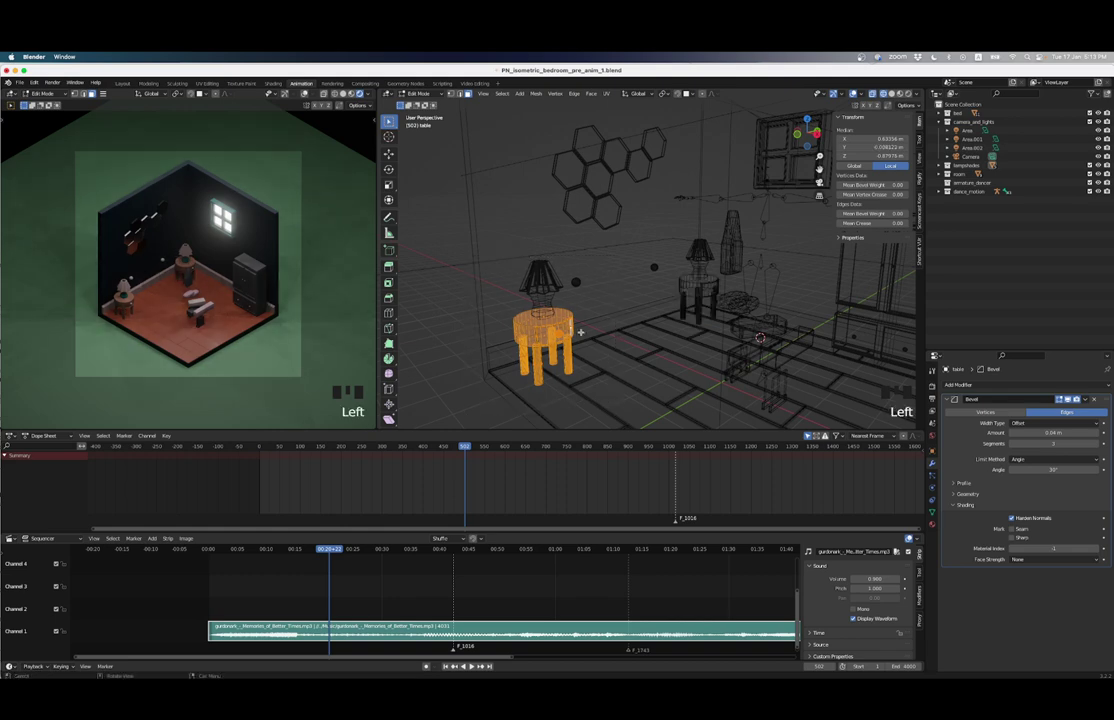
right_drag(580, 332, 593, 334)
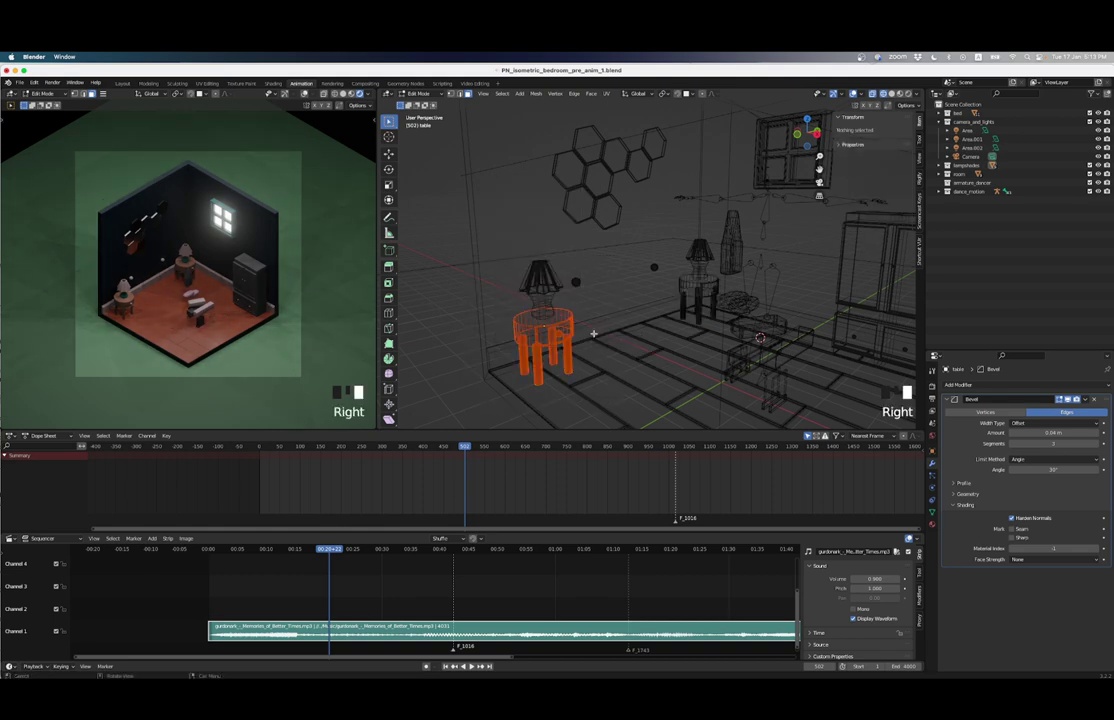
key(Tab)
click(560, 335)
key(z)
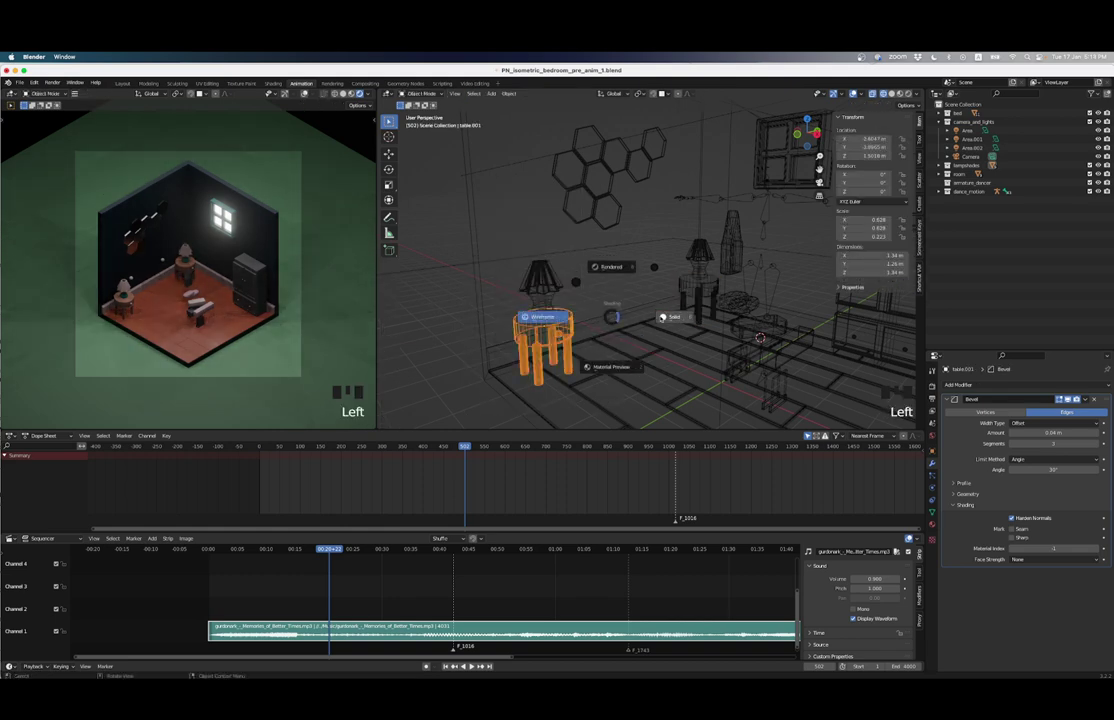
click(612, 267)
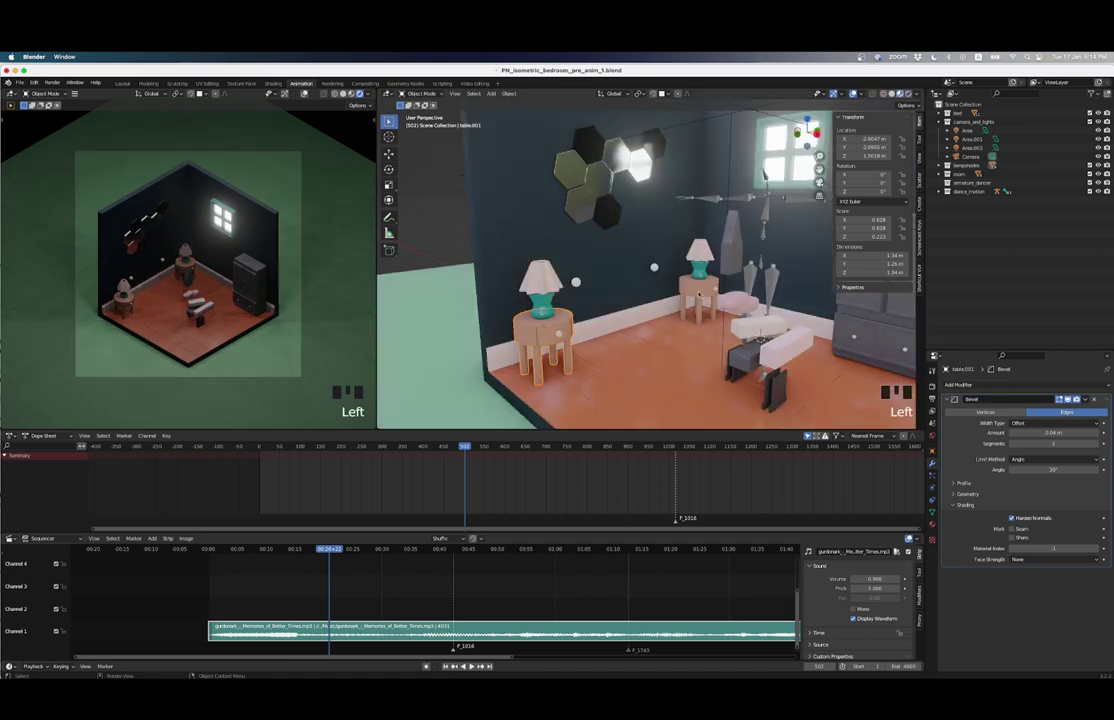
Step: Set the origin of the front nightstand and of the rear nightstand to their geometry
click(562, 323)
click(562, 323)
click(562, 323)
click(562, 323)
right_click(470, 290)
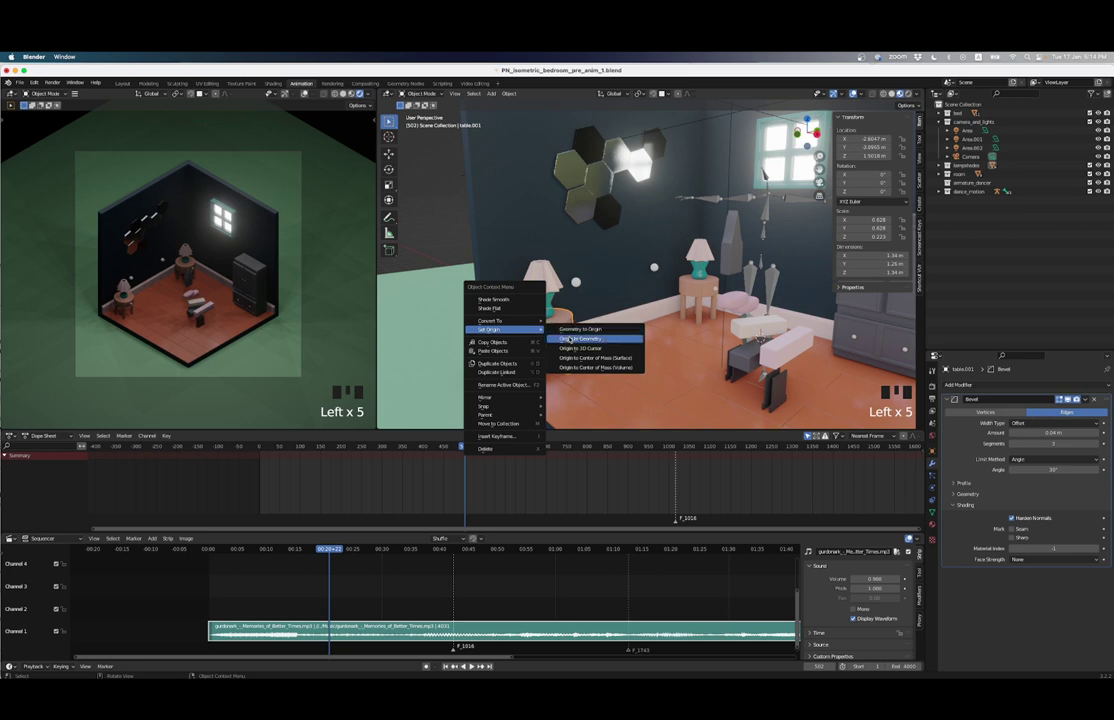
click(695, 290)
right_click(695, 290)
mouse_move(685, 288)
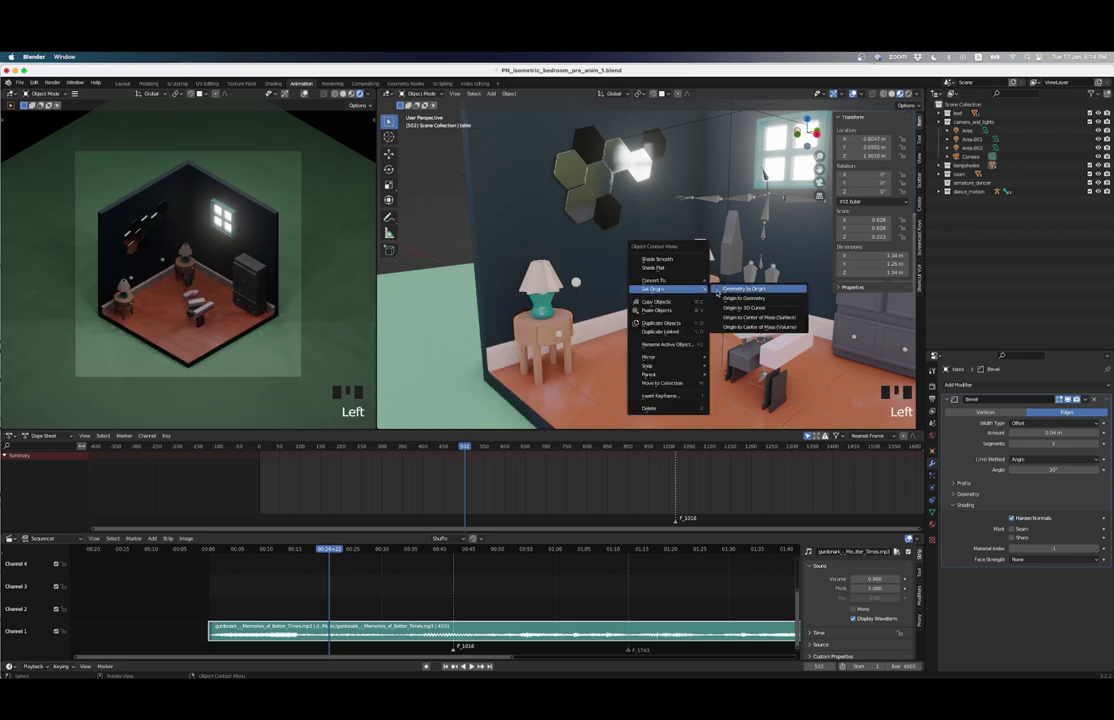
click(750, 298)
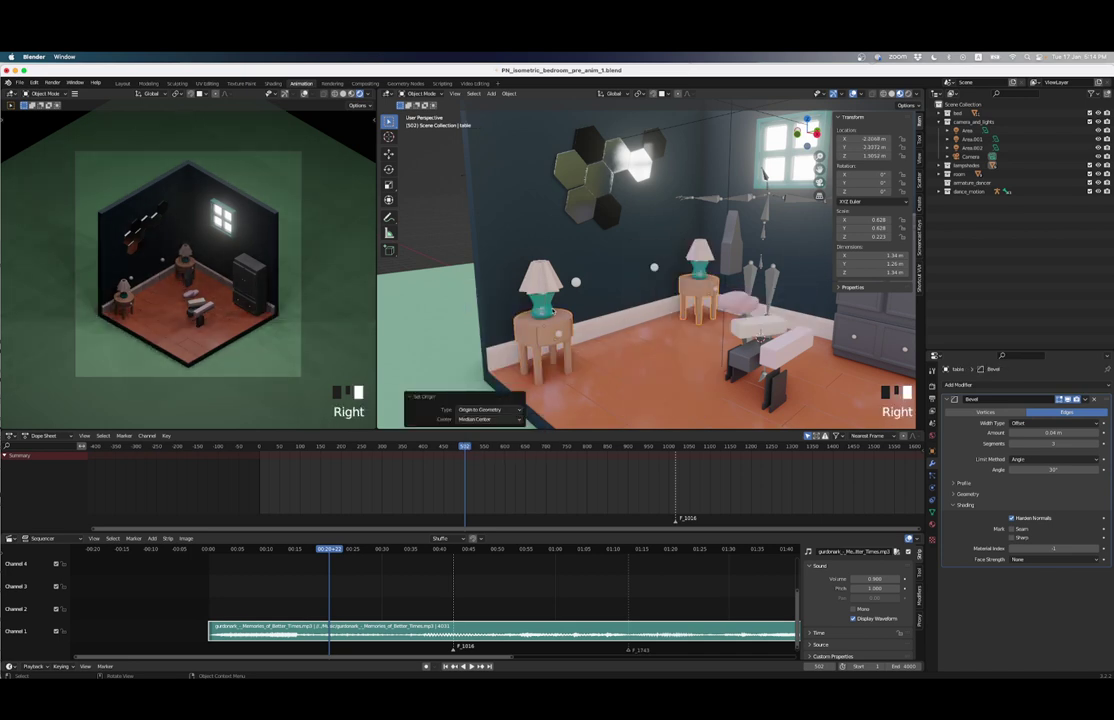
Step: Apply the scale transform of the front nightstand and of the rear nightstand
click(545, 284)
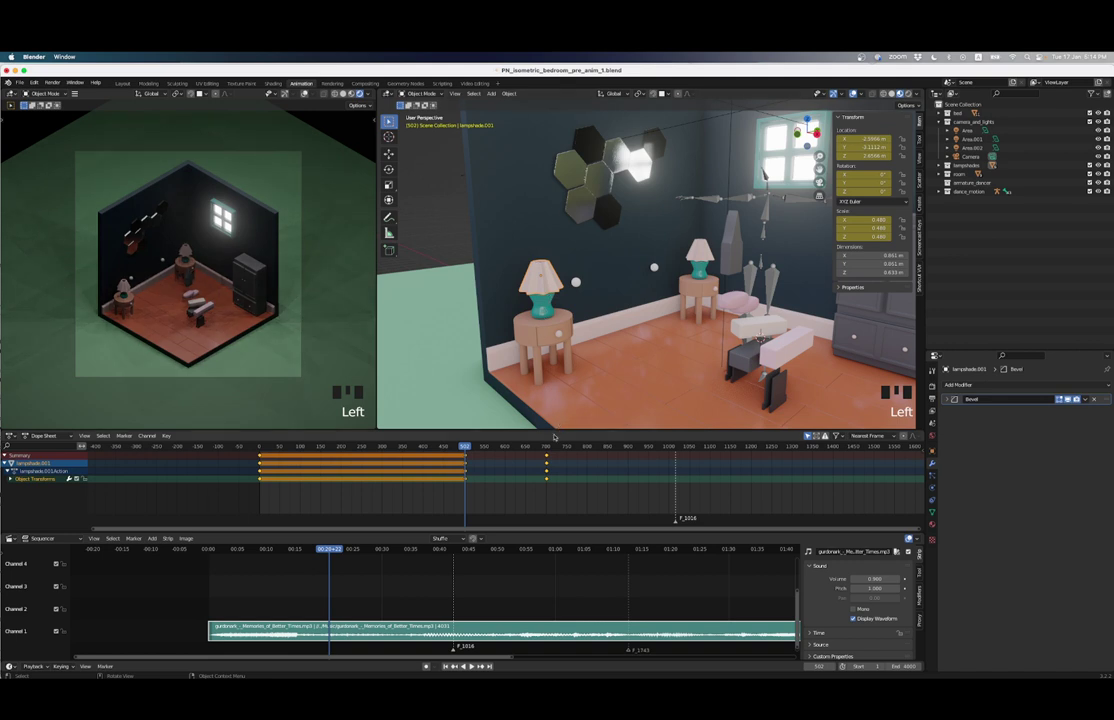
click(549, 335)
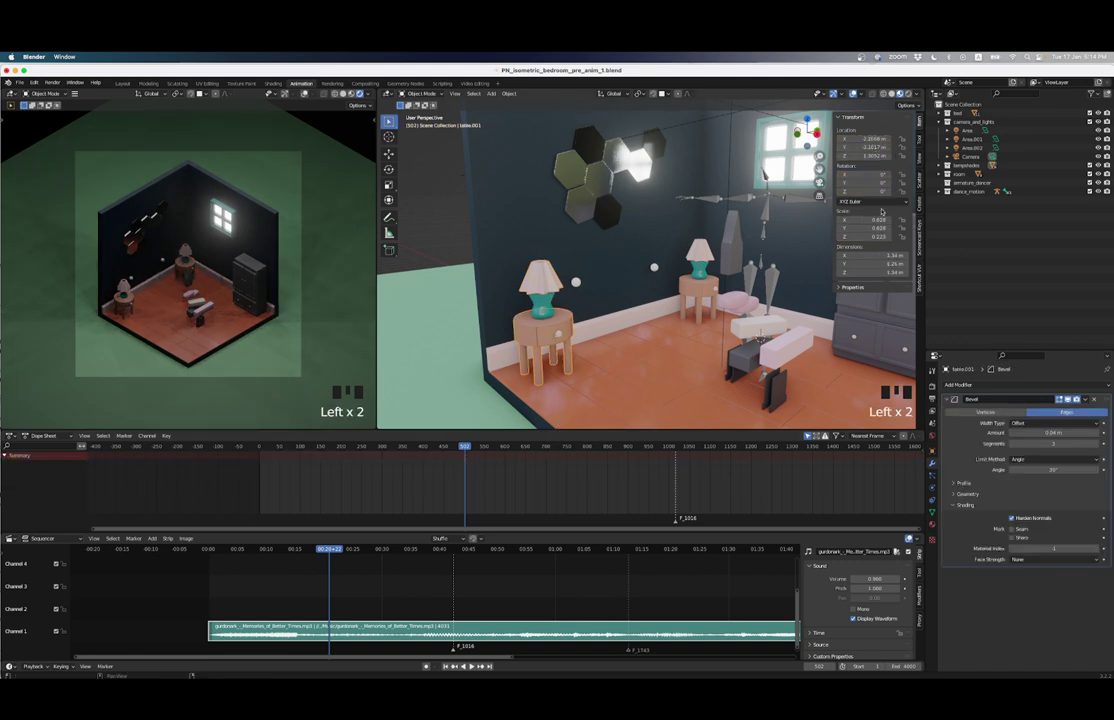
key(ctrl+a)
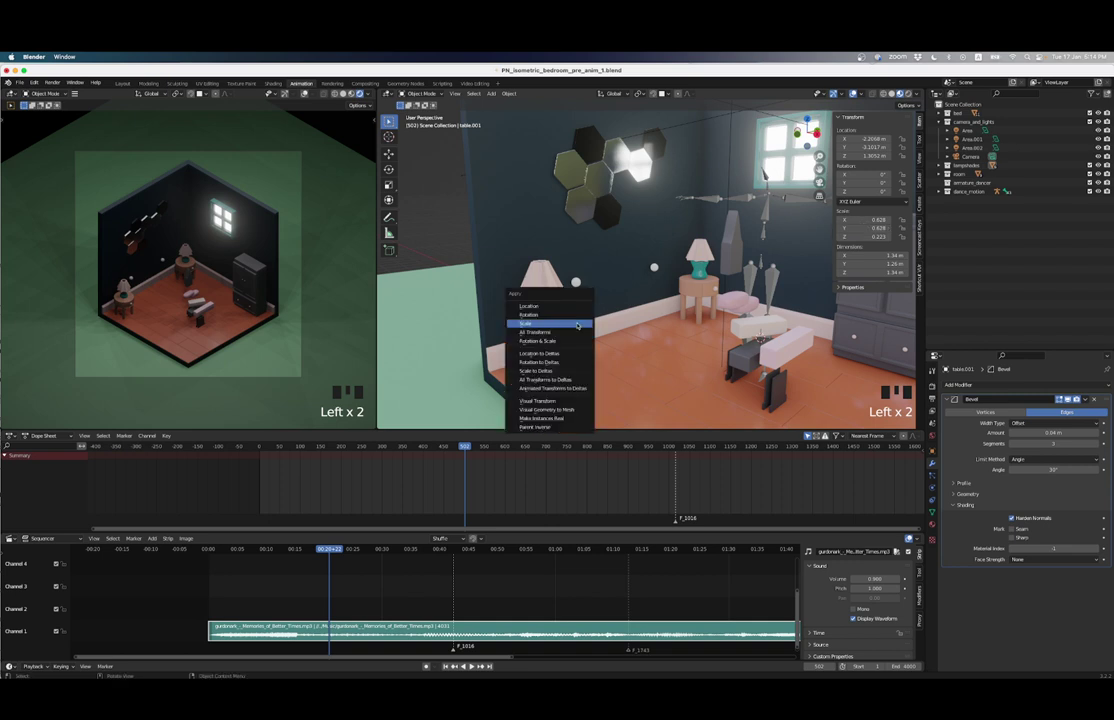
key(Return)
click(695, 292)
key(ctrl+a)
click(638, 267)
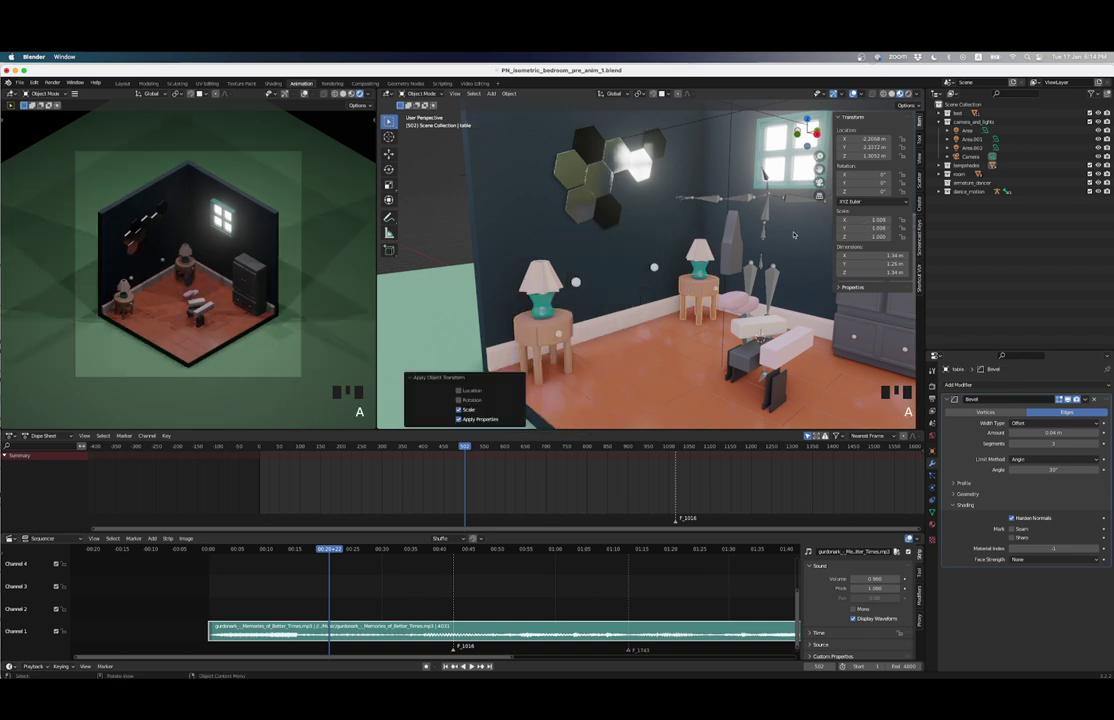
Step: Keyframe the location, rotation and scale of the front and rear nightstands at frame 502
click(573, 318)
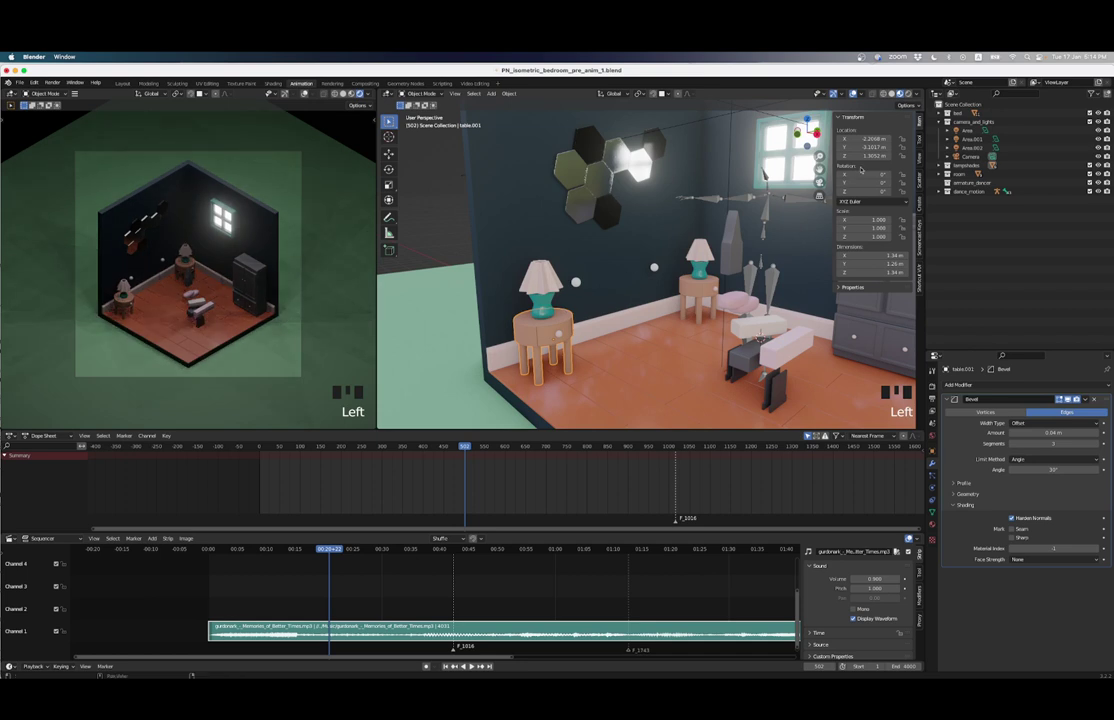
key(i)
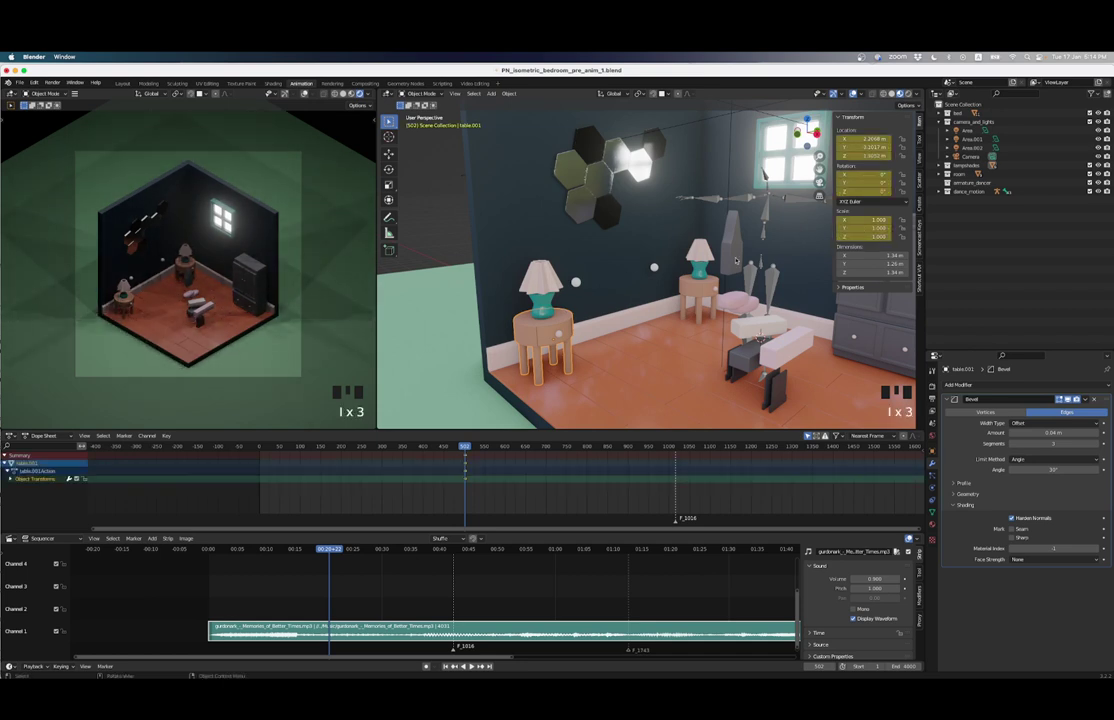
click(858, 163)
key(i)
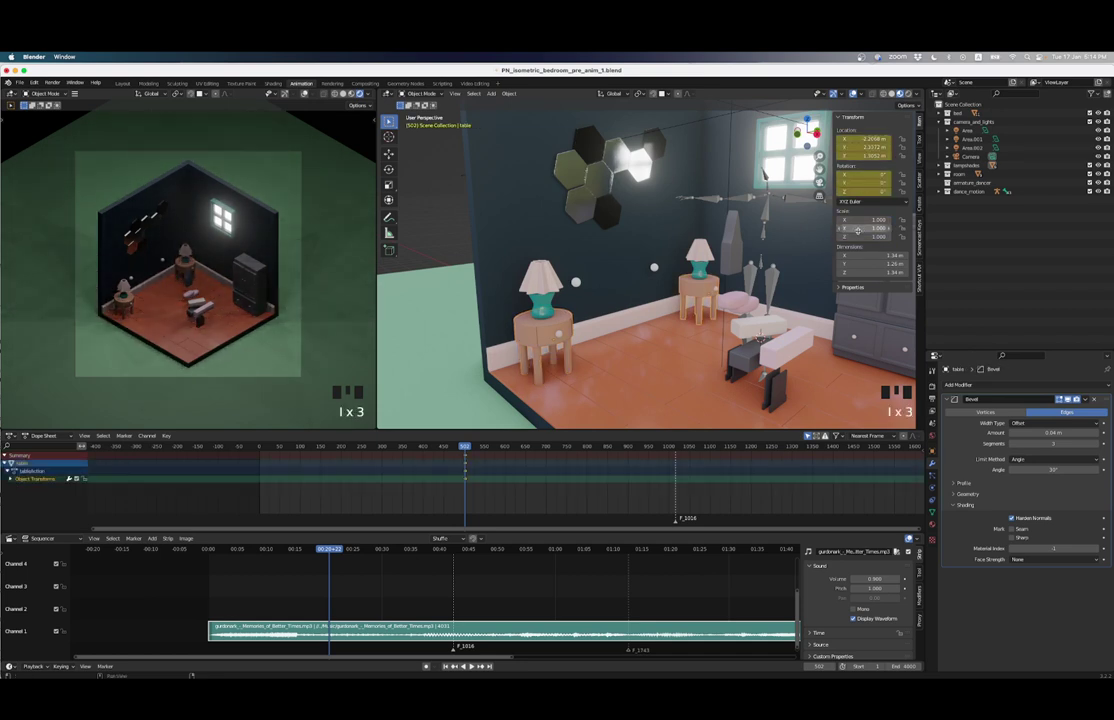
Step: Keyframe the location, rotation and scale of the rear and front nightstands at frame 1
key(shift+Left)
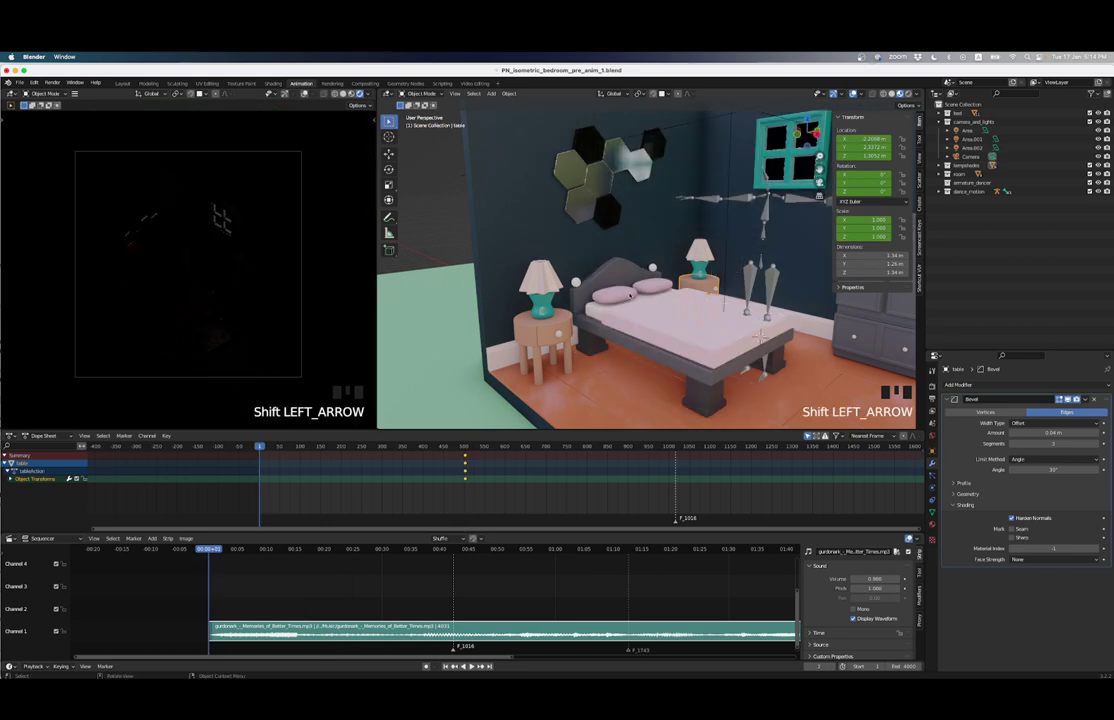
key(i)
key(i)
key(i)
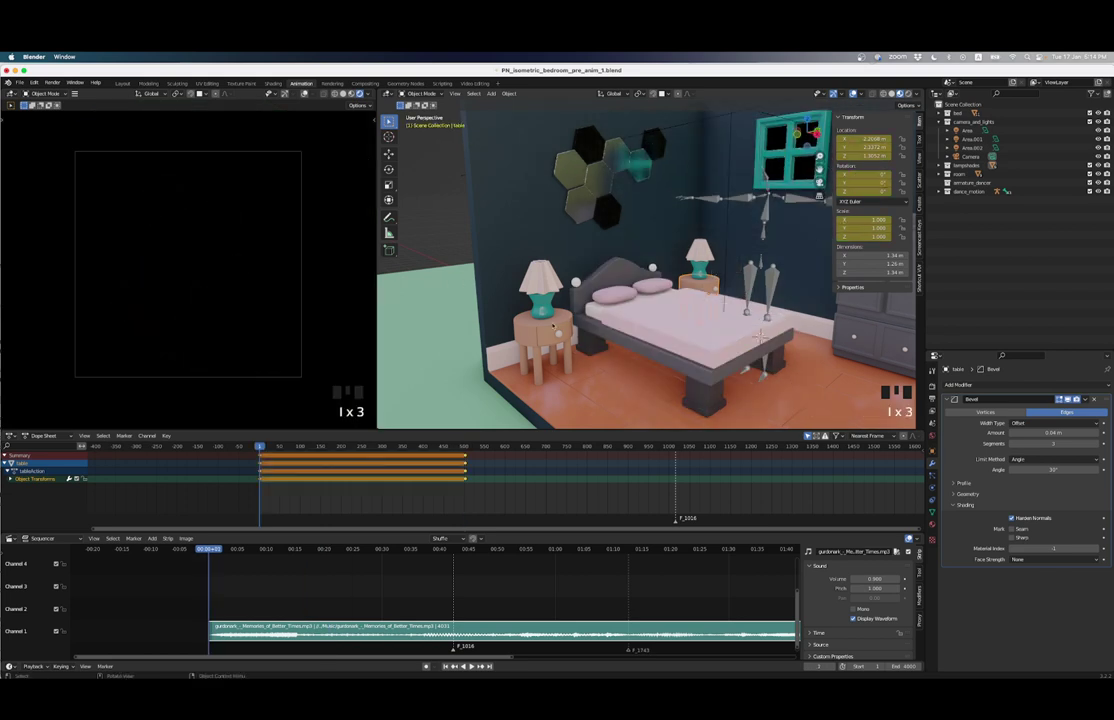
click(553, 325)
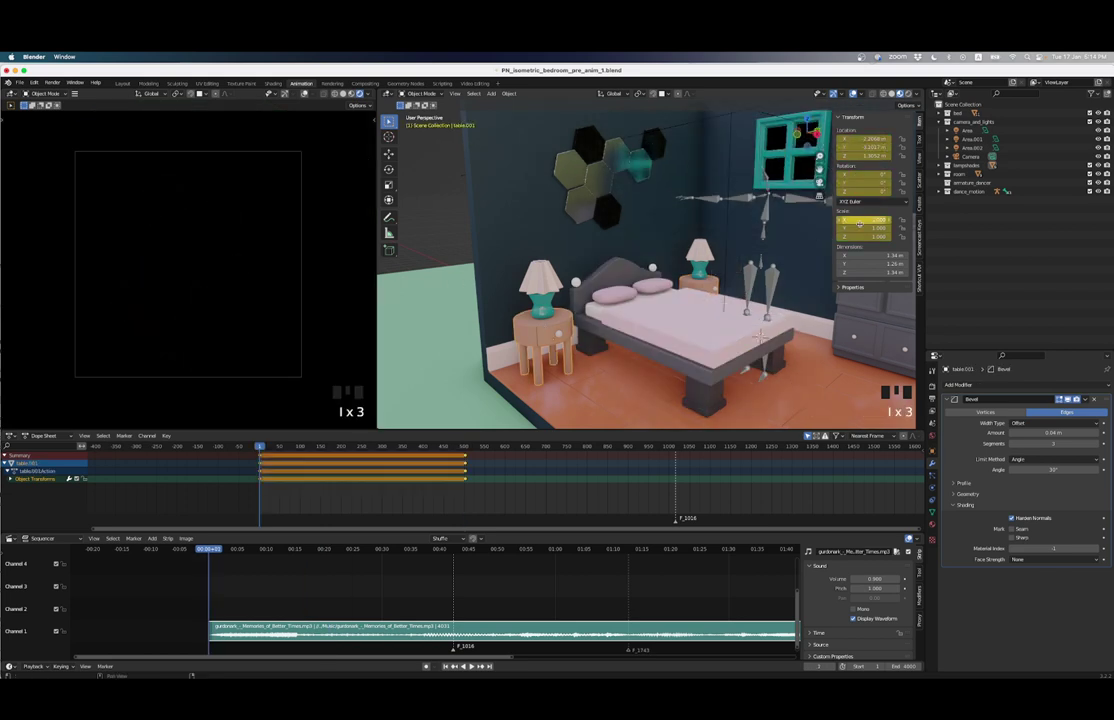
Step: Rotate the front nightstand 180° about X at frame 701 and keyframe its location, rotation and scale
key(Up)
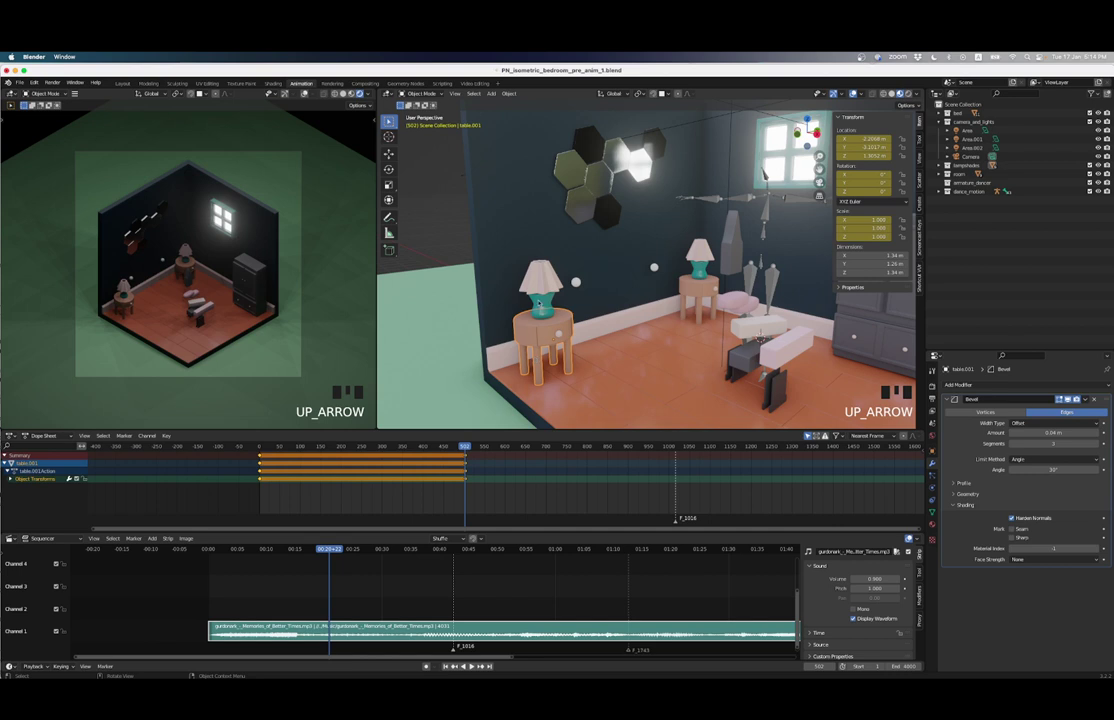
click(540, 278)
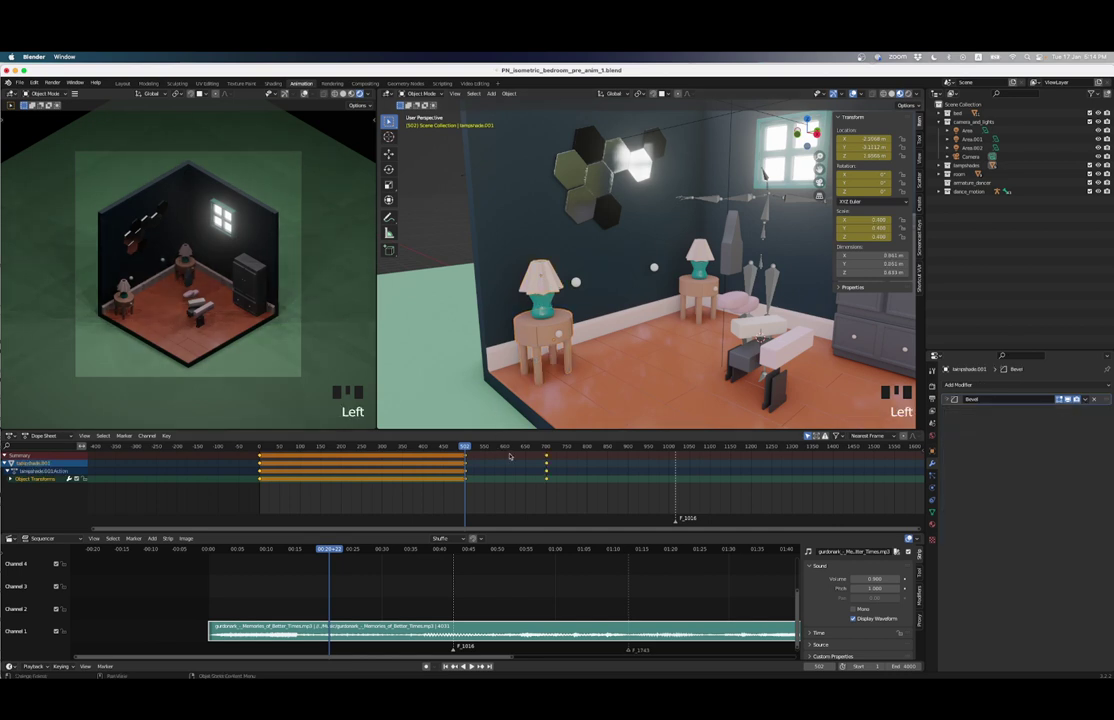
key(Up)
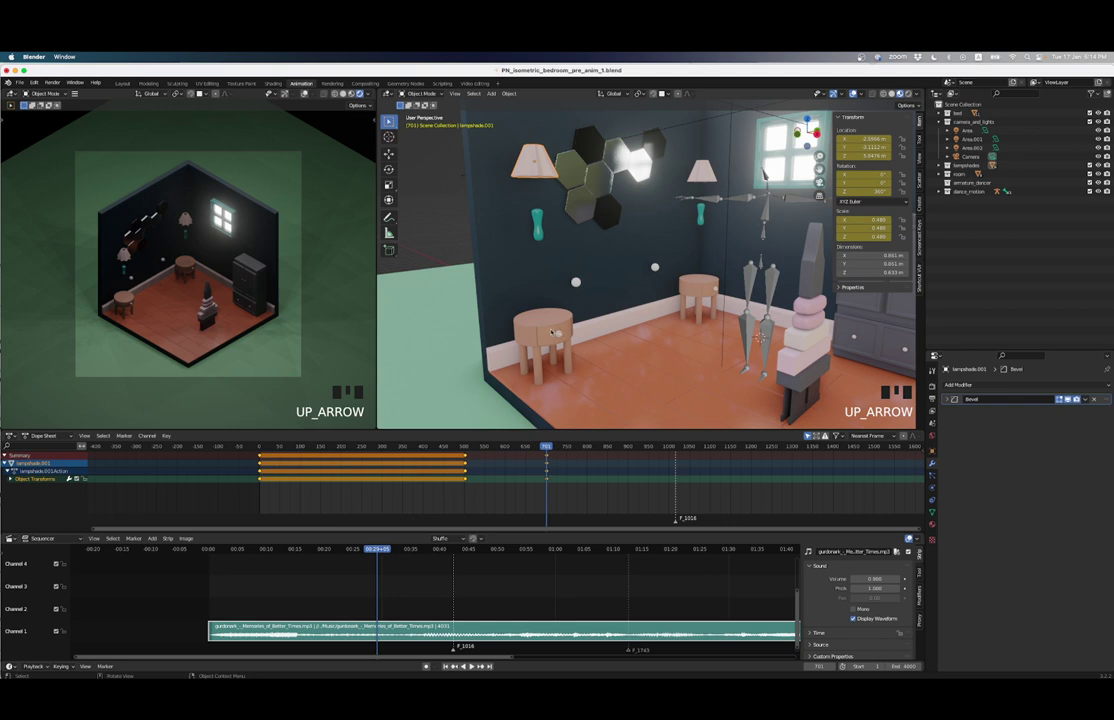
click(553, 333)
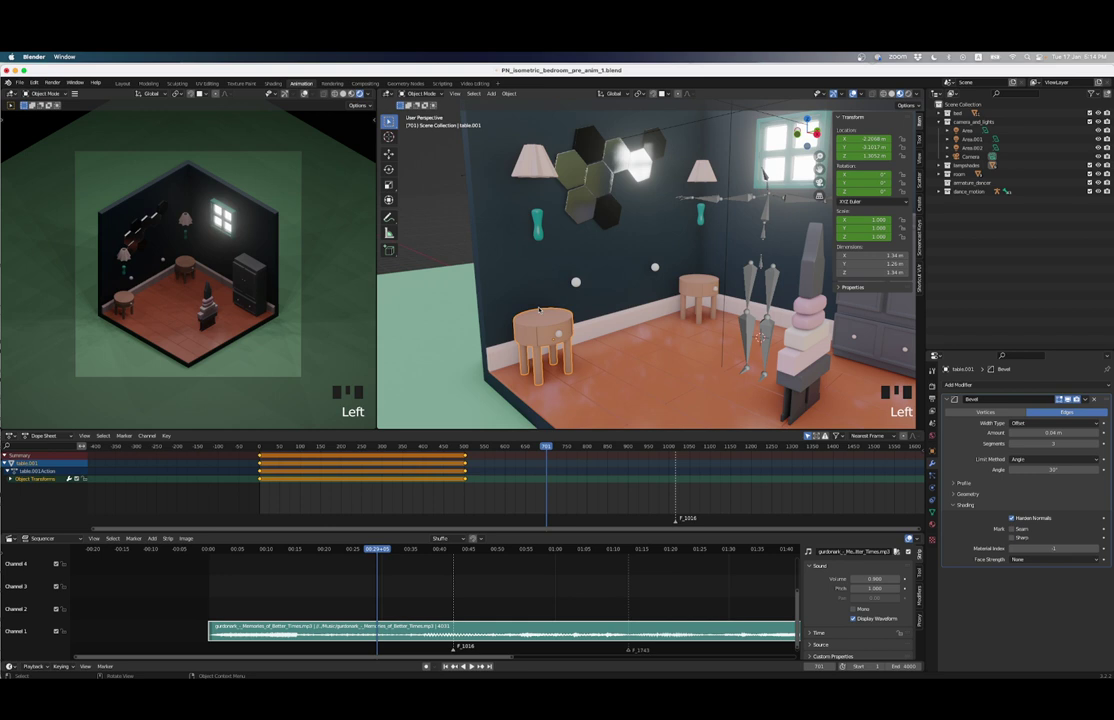
text(rx180)
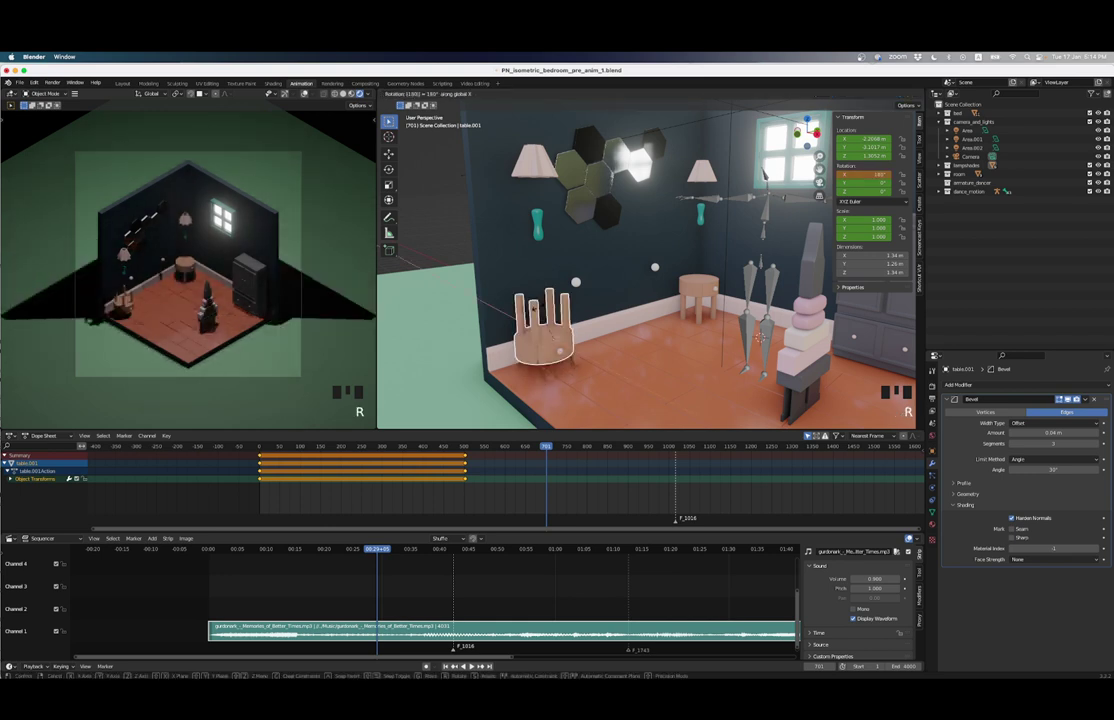
key(Return)
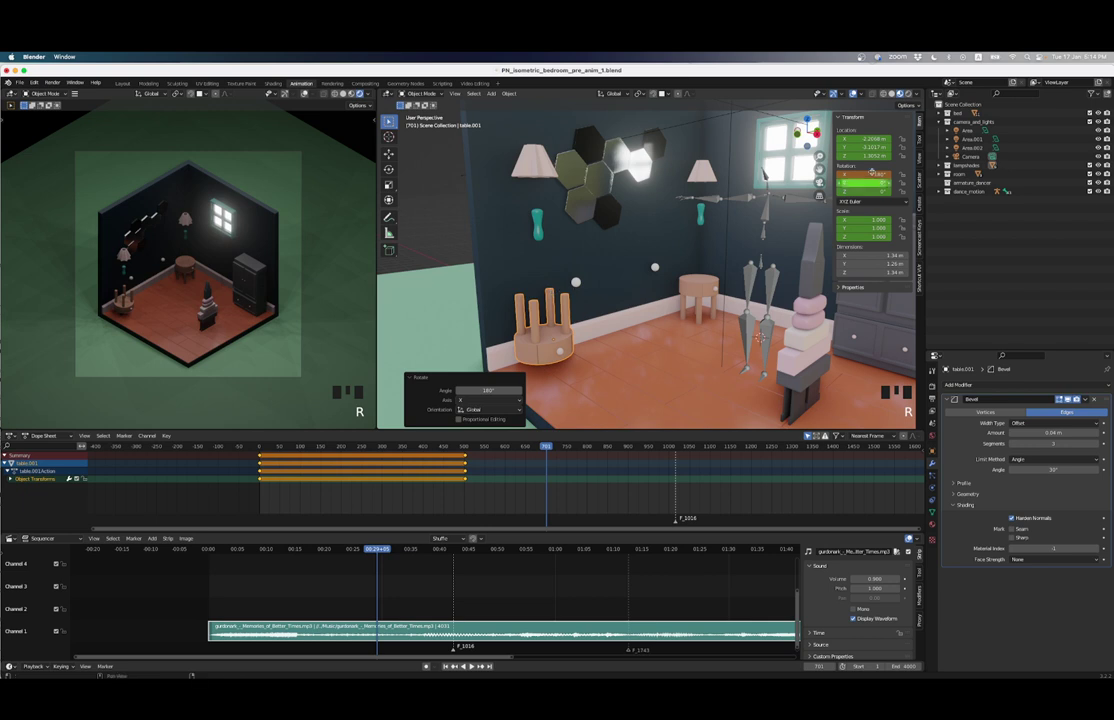
key(i)
key(i)
key(i)
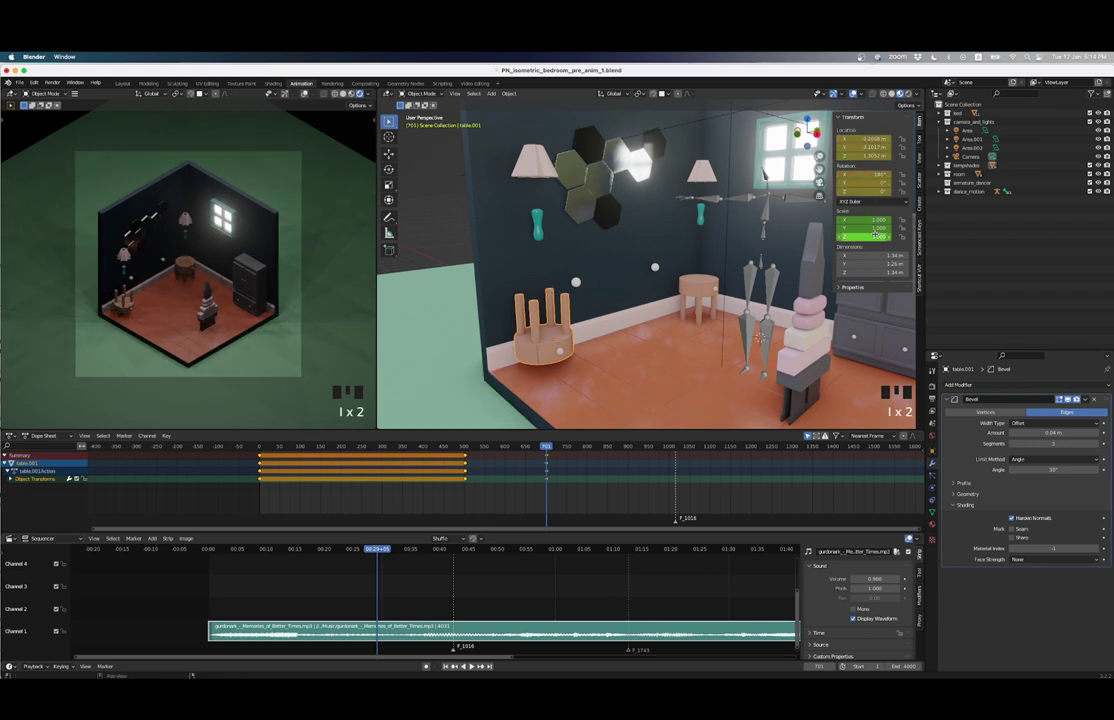
drag(482, 447, 542, 447)
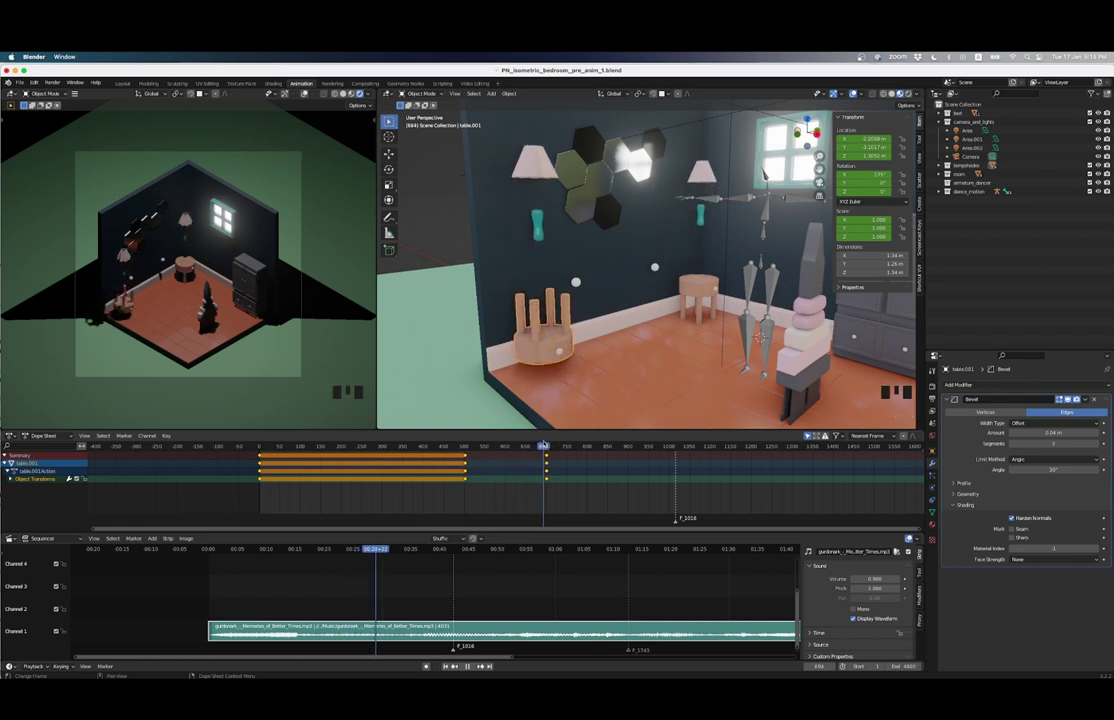
key(Down)
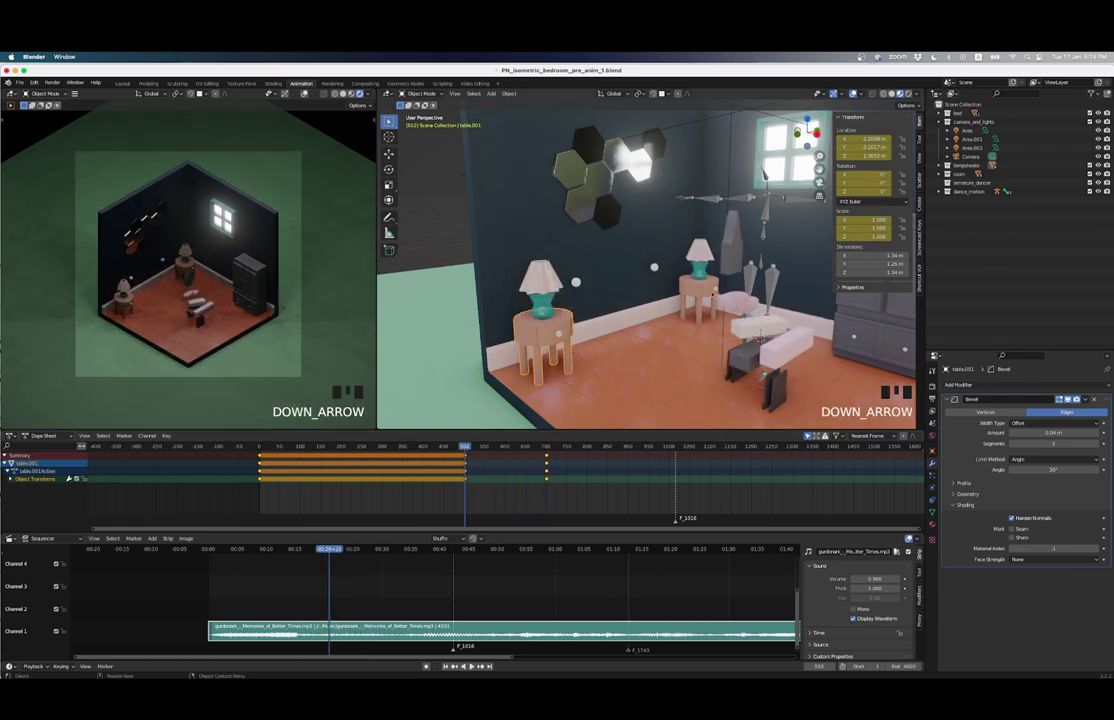
click(675, 311)
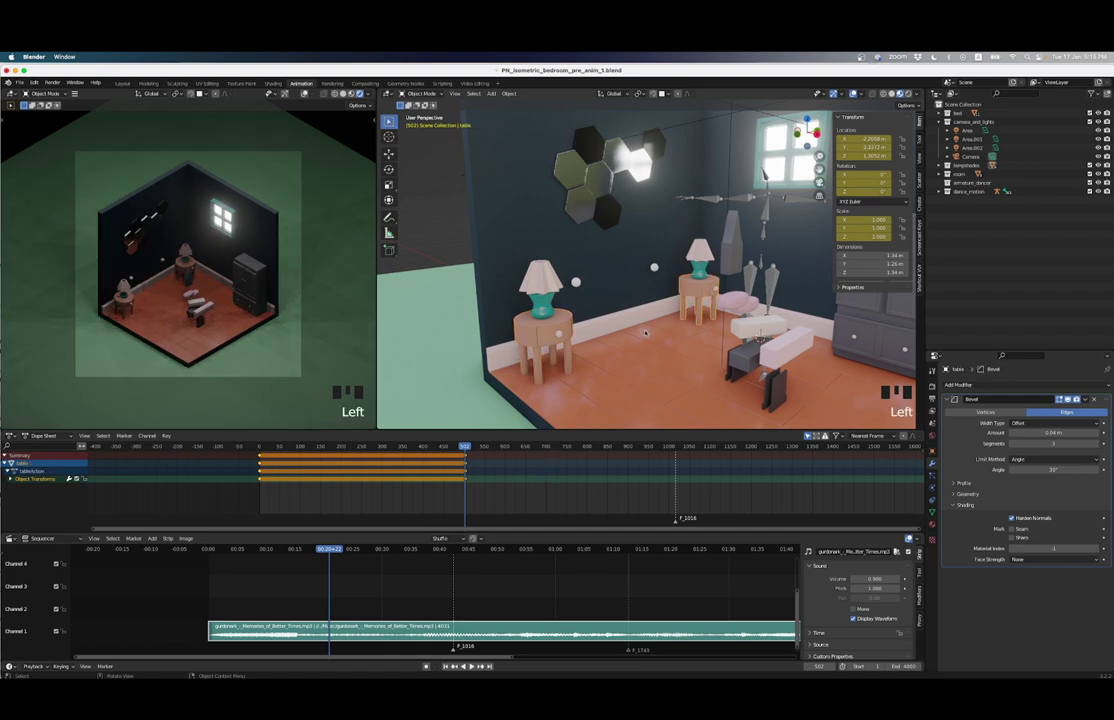
text(rx-18)
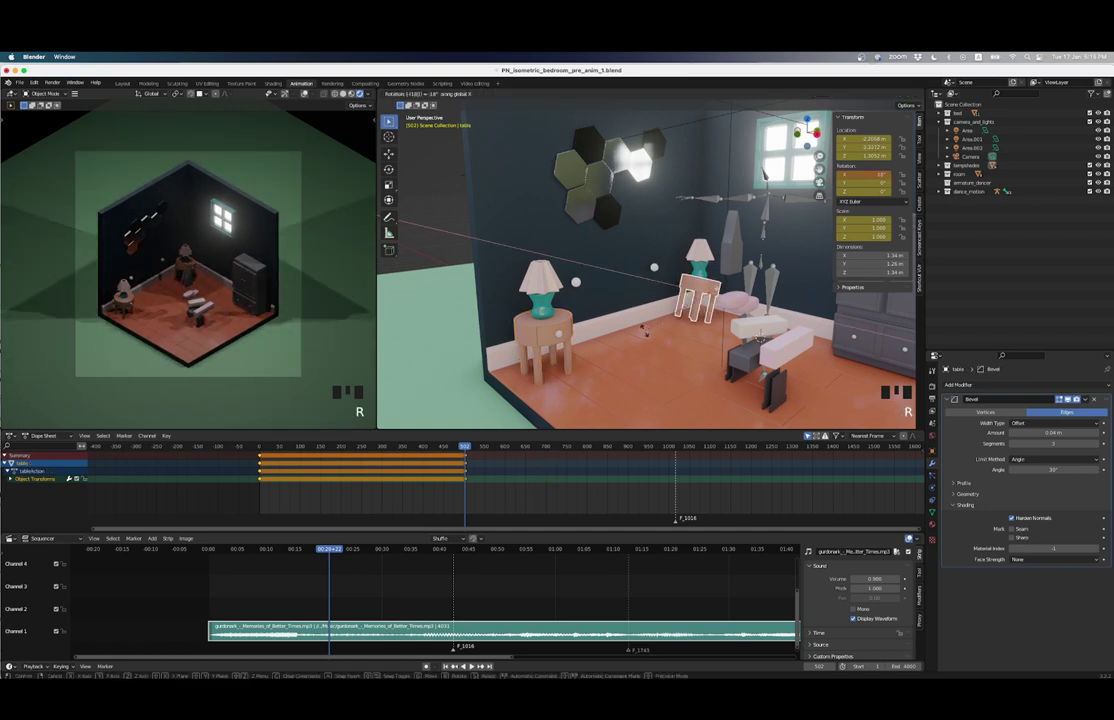
text(0)
key(Return)
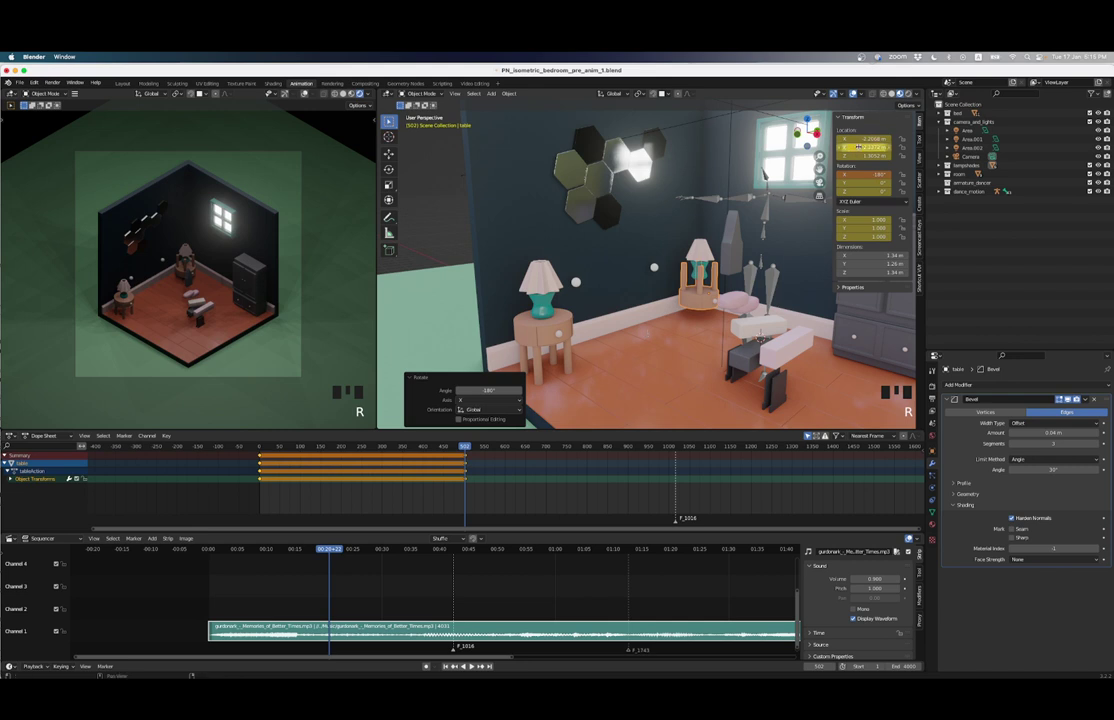
key(i)
key(i)
key(i)
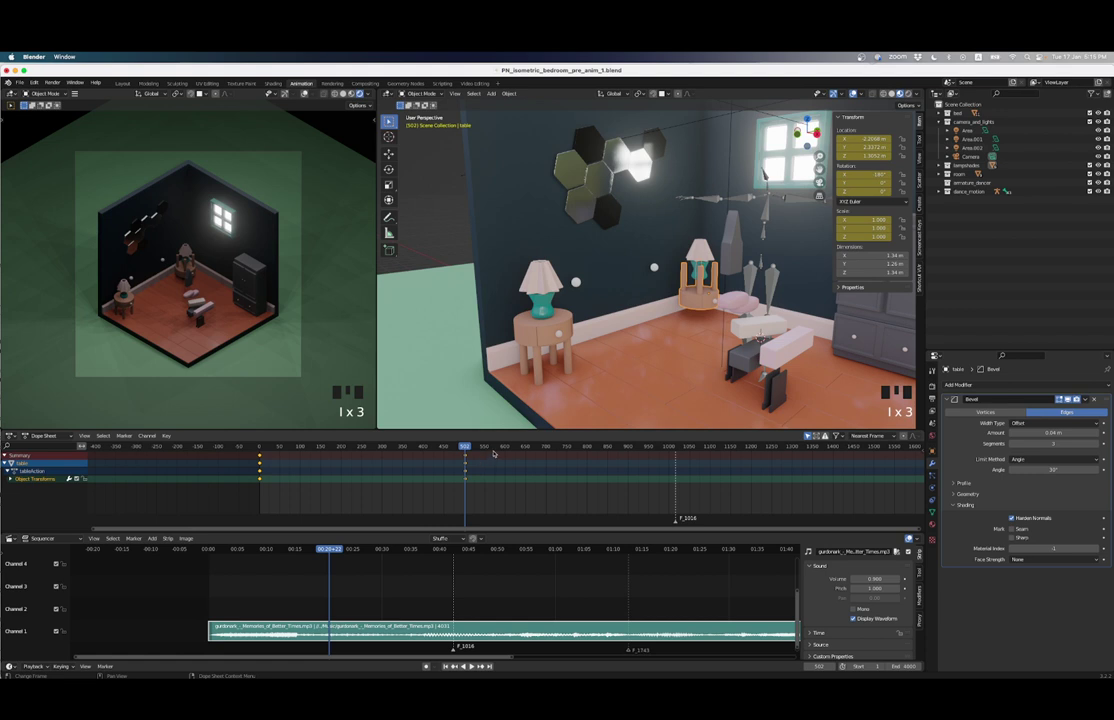
click(704, 258)
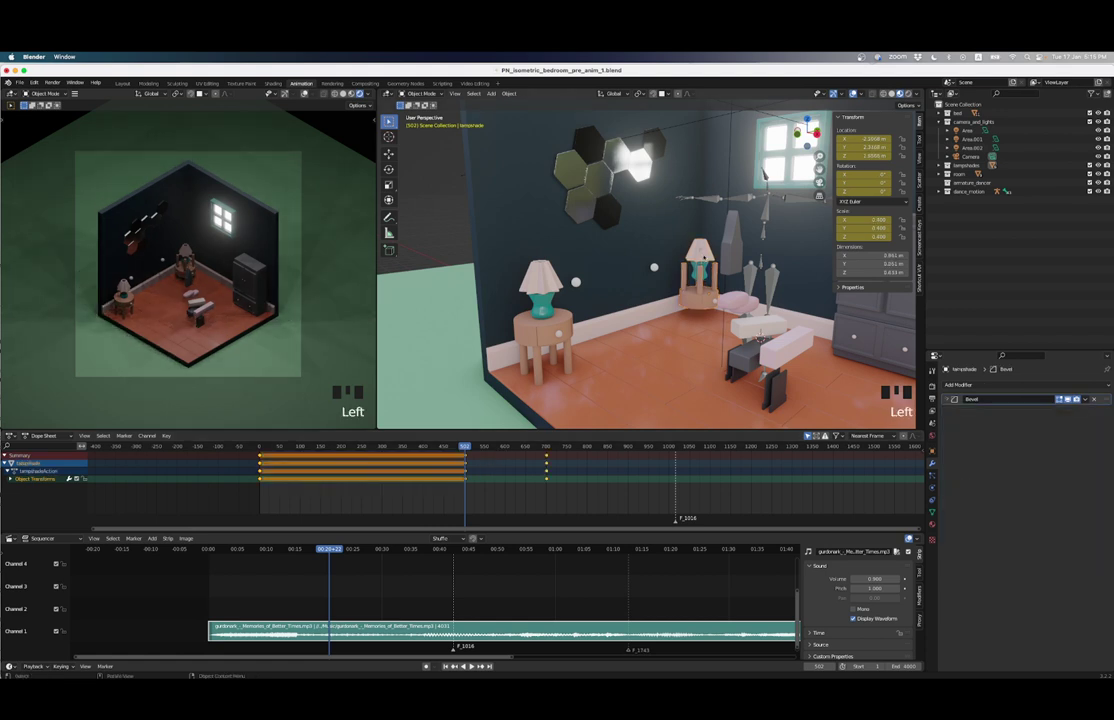
key(super+z)
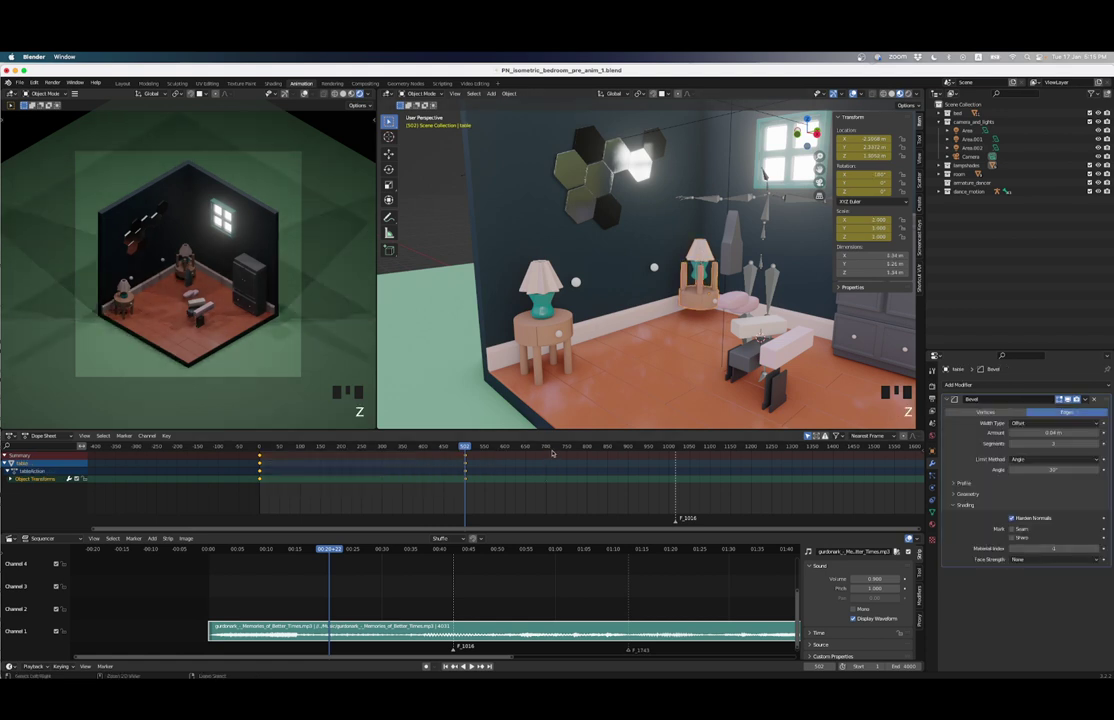
key(super+z)
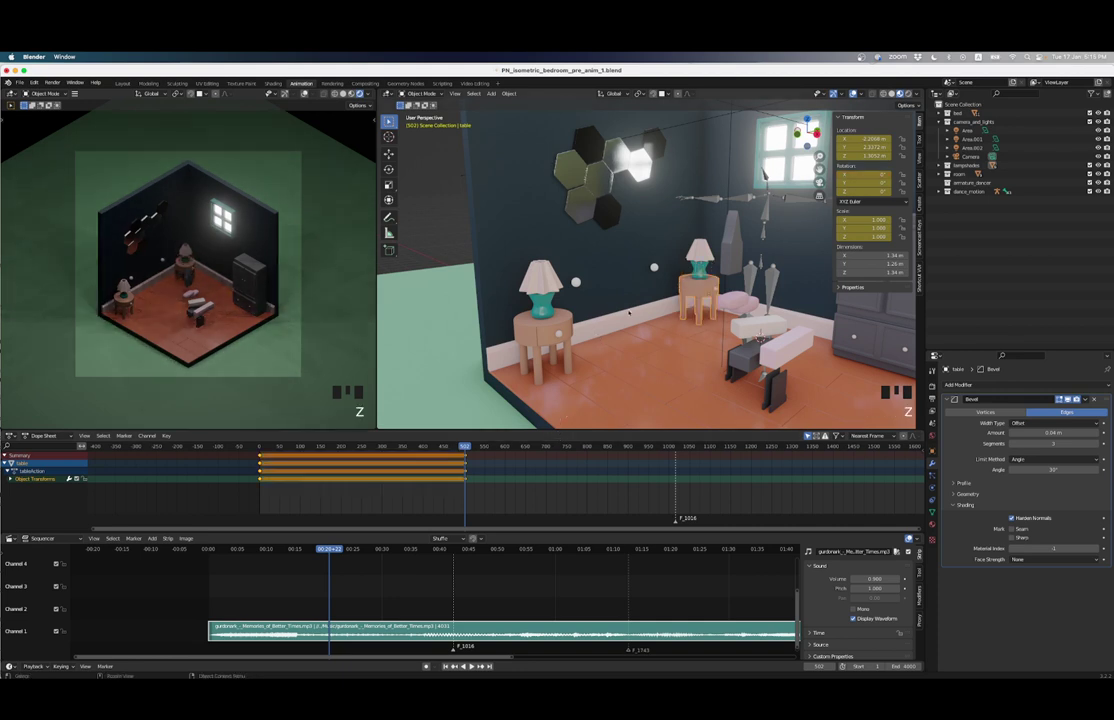
Step: Rotate the rear nightstand -180° about X at frame 701 and keyframe its location, rotation and scale
click(541, 291)
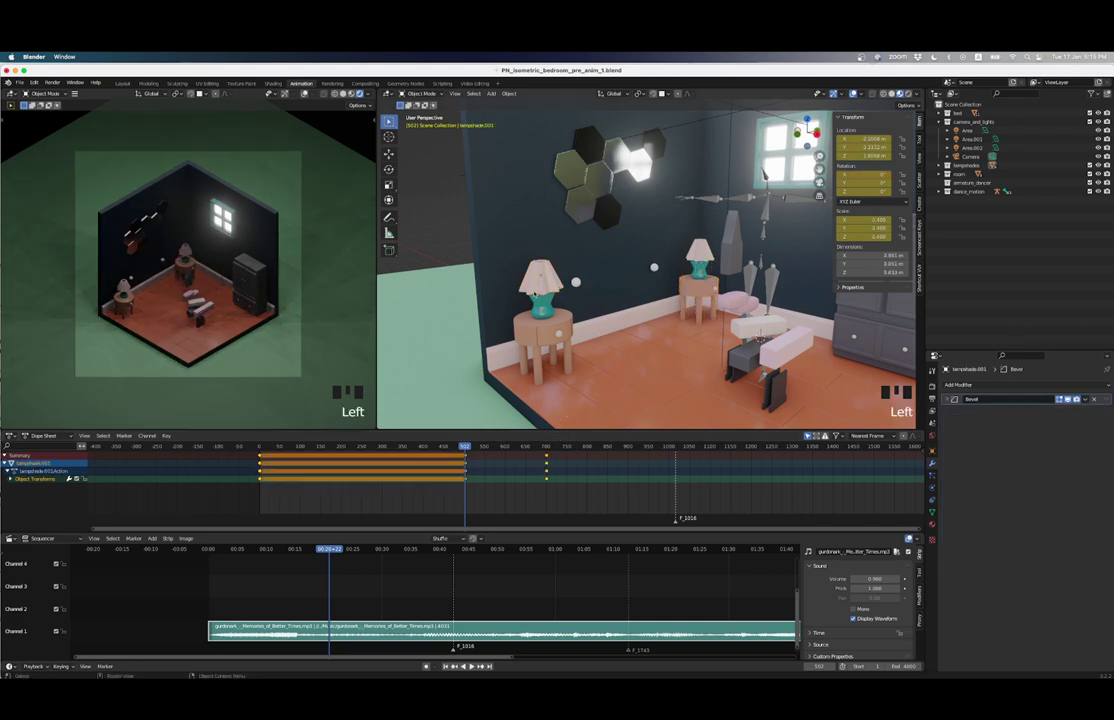
click(553, 338)
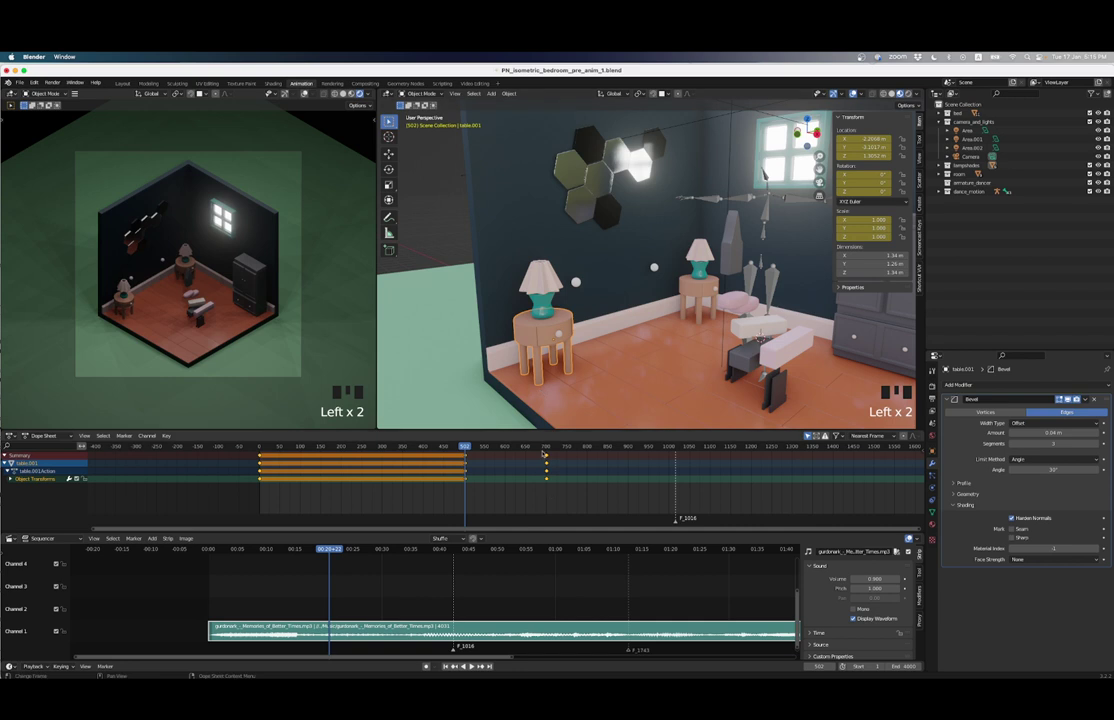
key(Up)
click(694, 289)
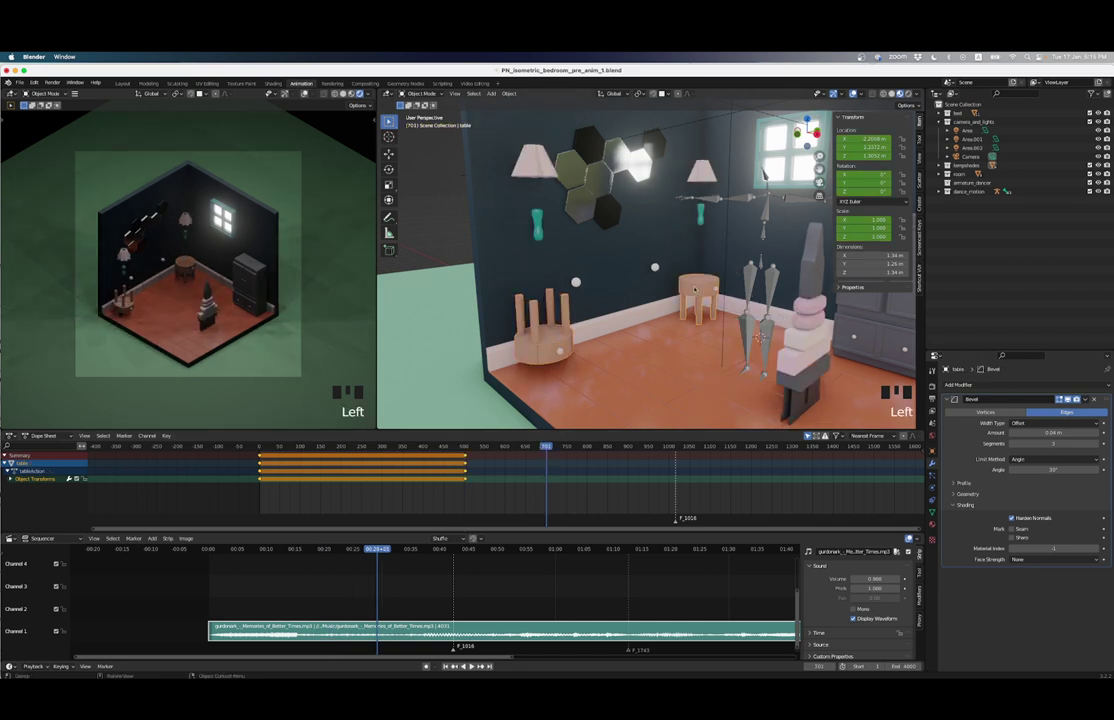
text(rx180)
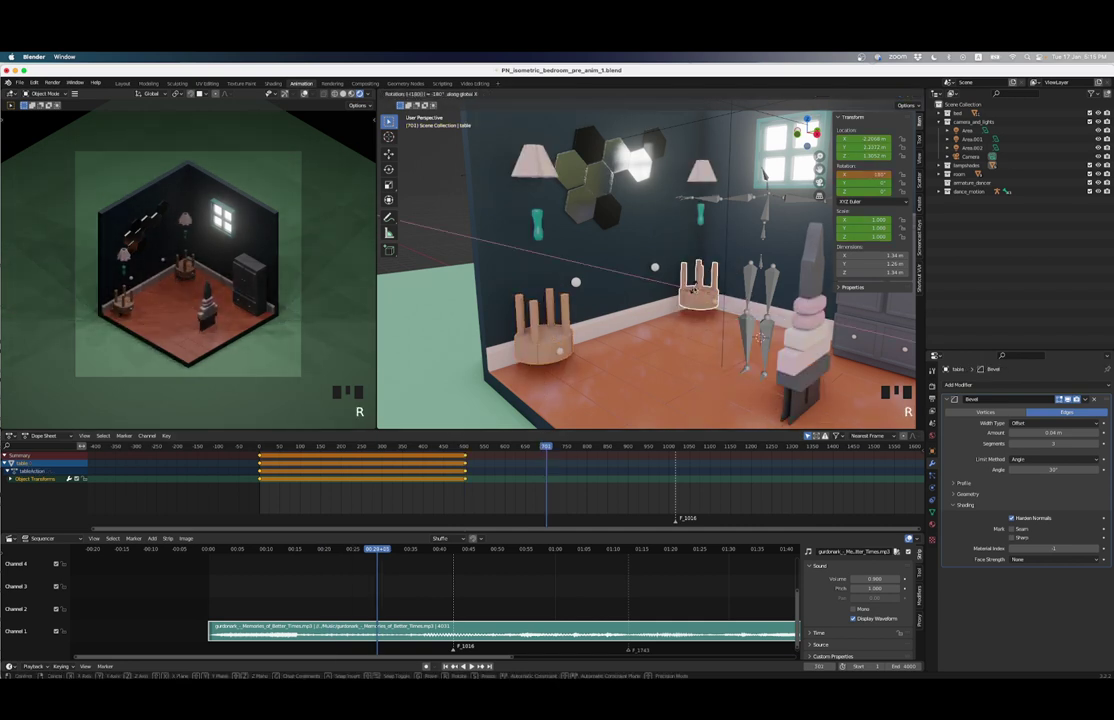
key(Return)
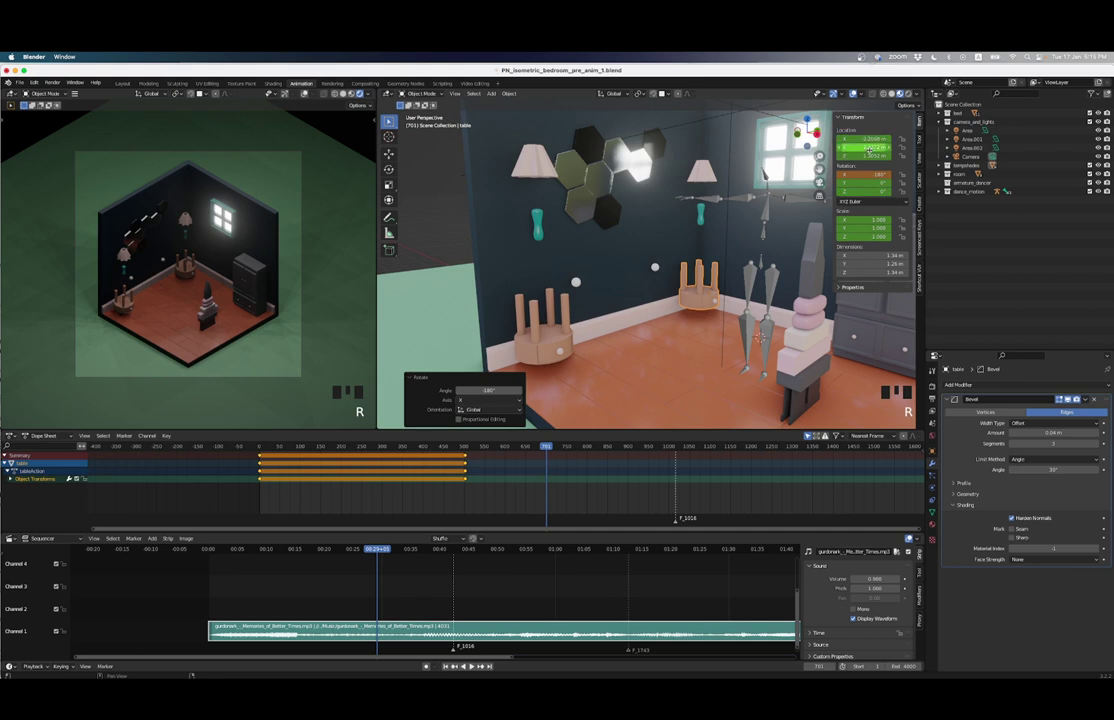
key(i)
key(i)
key(i)
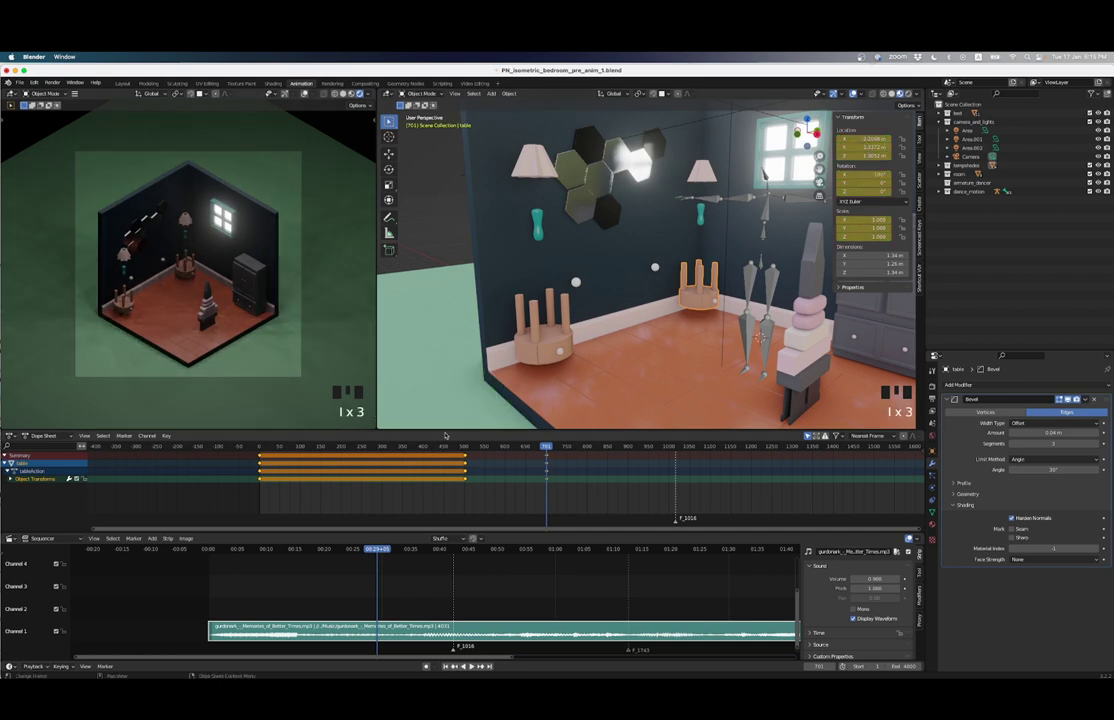
Step: Preview the motion of the nightstands and lamps up to frame 701, viewing the room from farther away
drag(449, 447, 546, 447)
scroll(600, 300, down, 4)
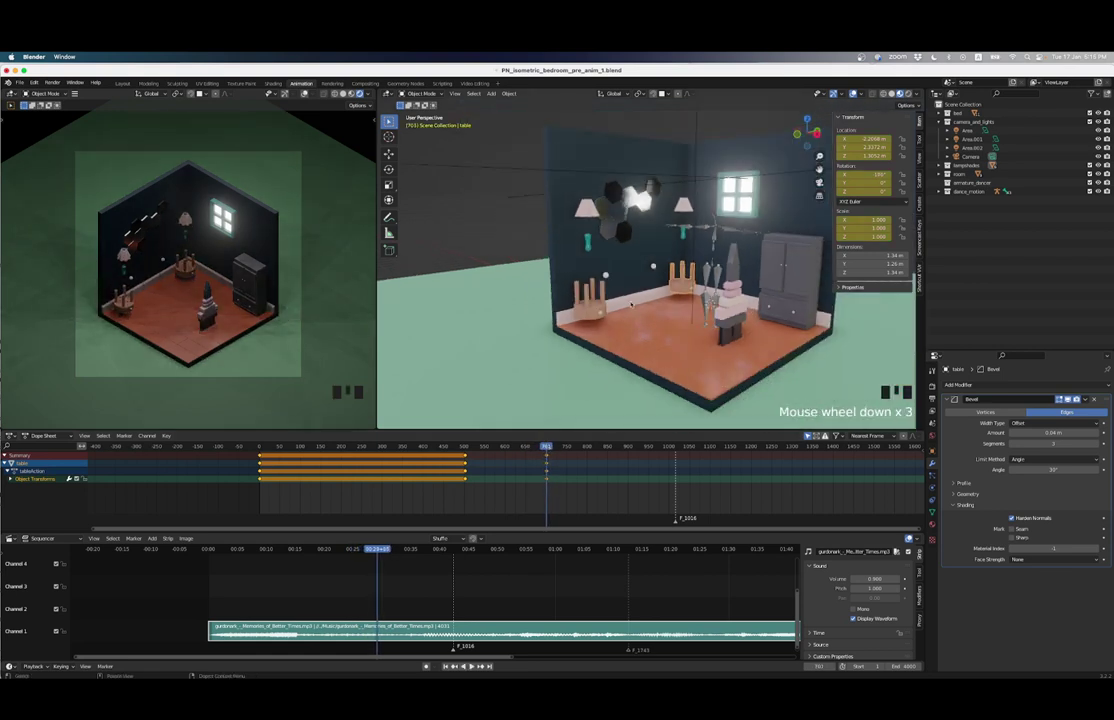
middle_drag(640, 300, 596, 308)
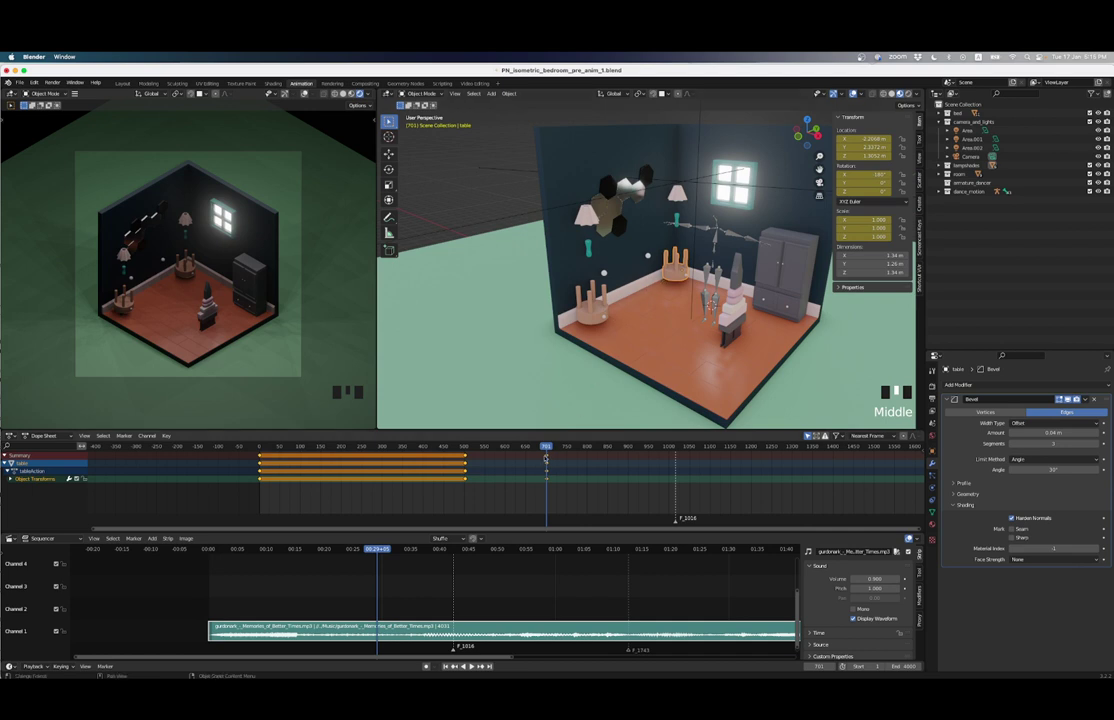
click(585, 214)
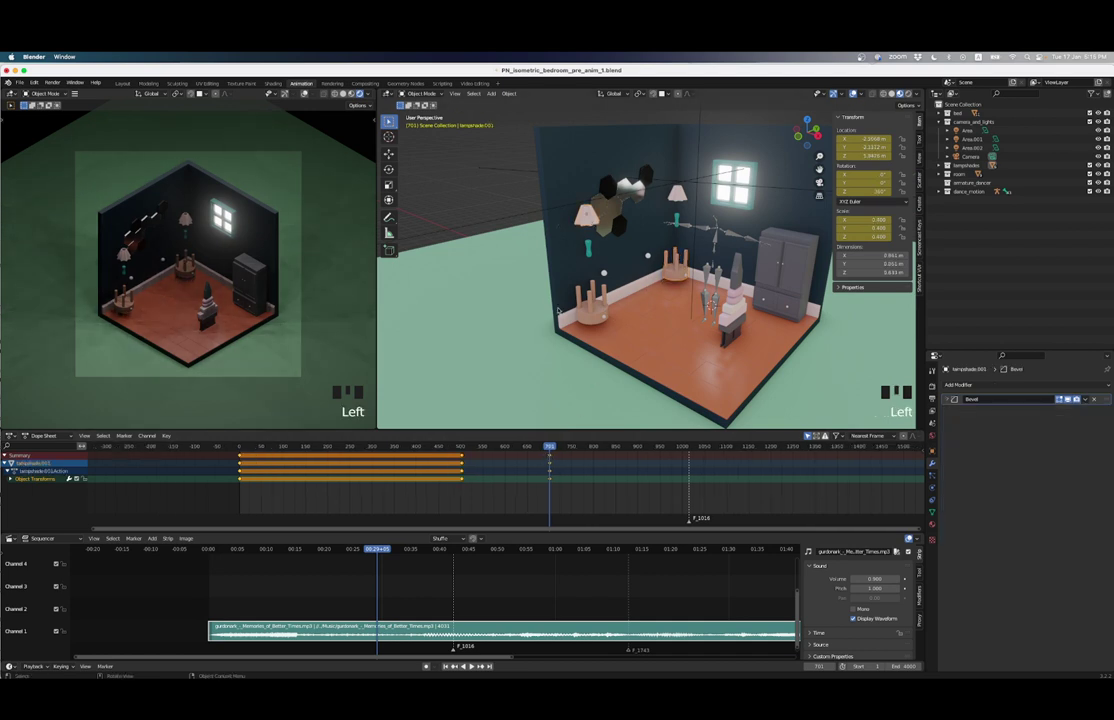
mouse_move(525, 446)
mouse_down()
mouse_move(496, 446)
mouse_move(547, 444)
mouse_move(466, 446)
mouse_move(540, 444)
mouse_up()
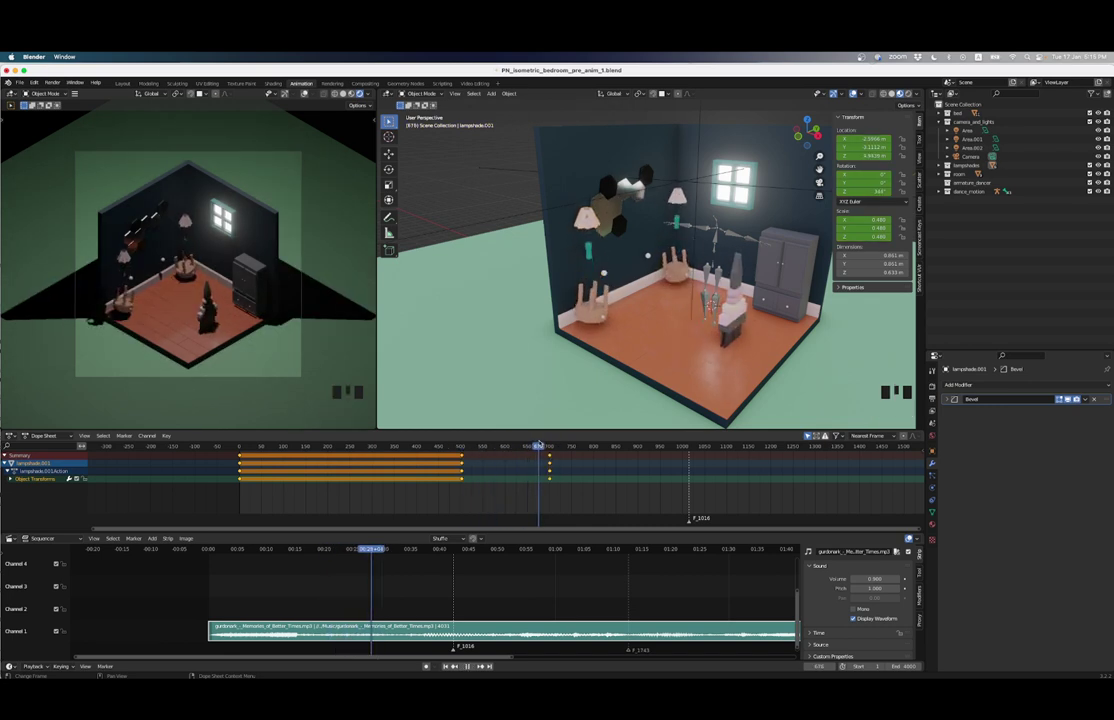
key(Up)
scroll(588, 312, up, 2)
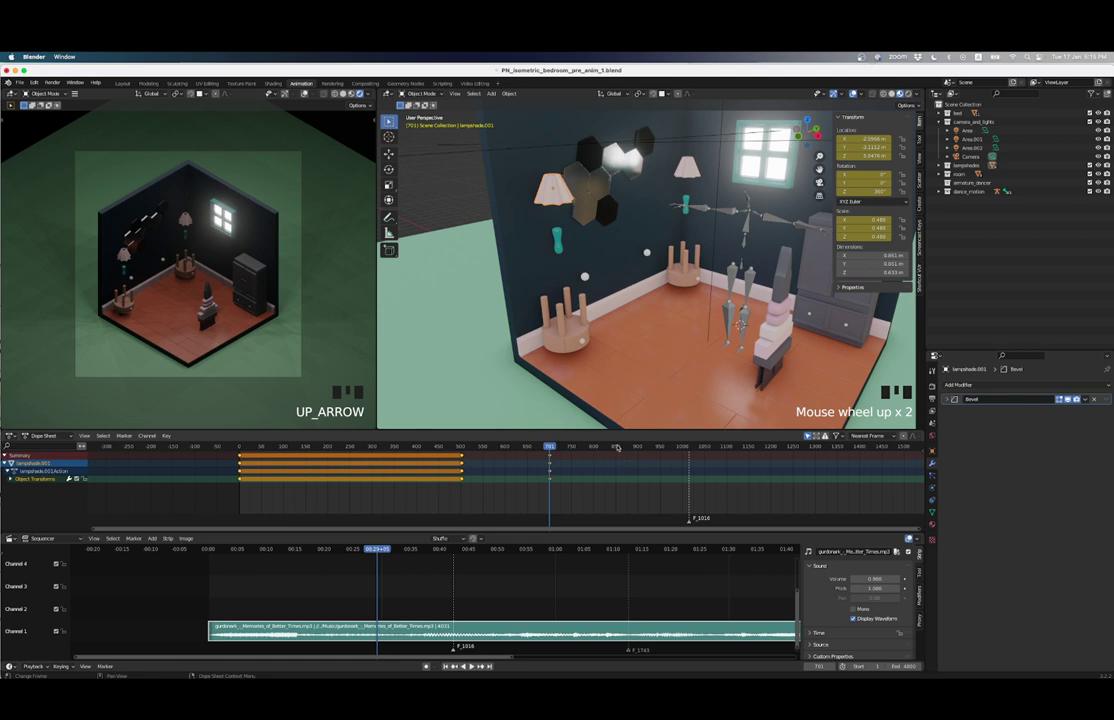
Step: At frame 850, set the front nightstand's Z rotation to 360° and keyframe its transforms
mouse_move(617, 447)
mouse_down()
mouse_move(594, 448)
mouse_move(608, 449)
mouse_up()
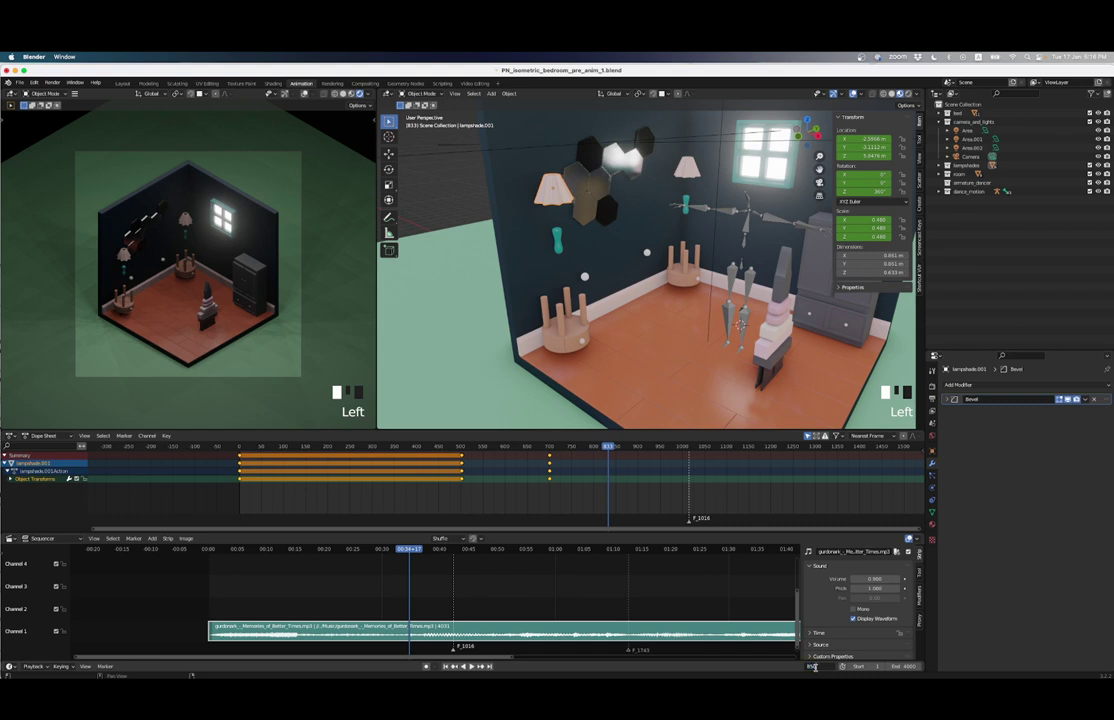
drag(815, 667, 827, 667)
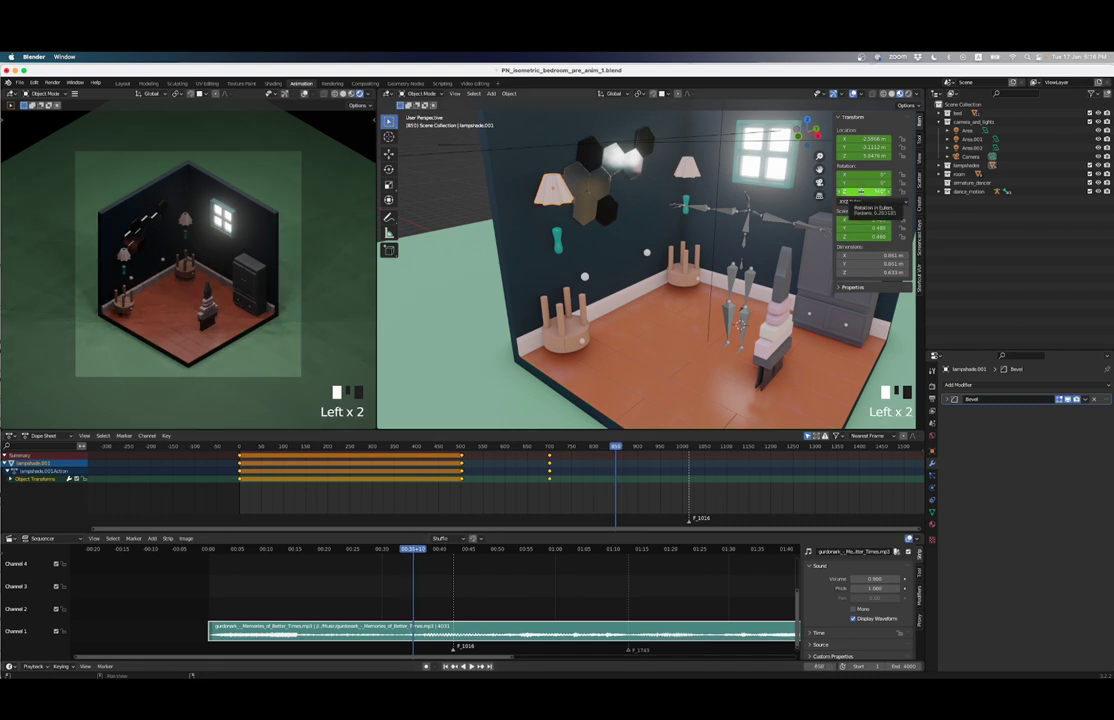
click(862, 191)
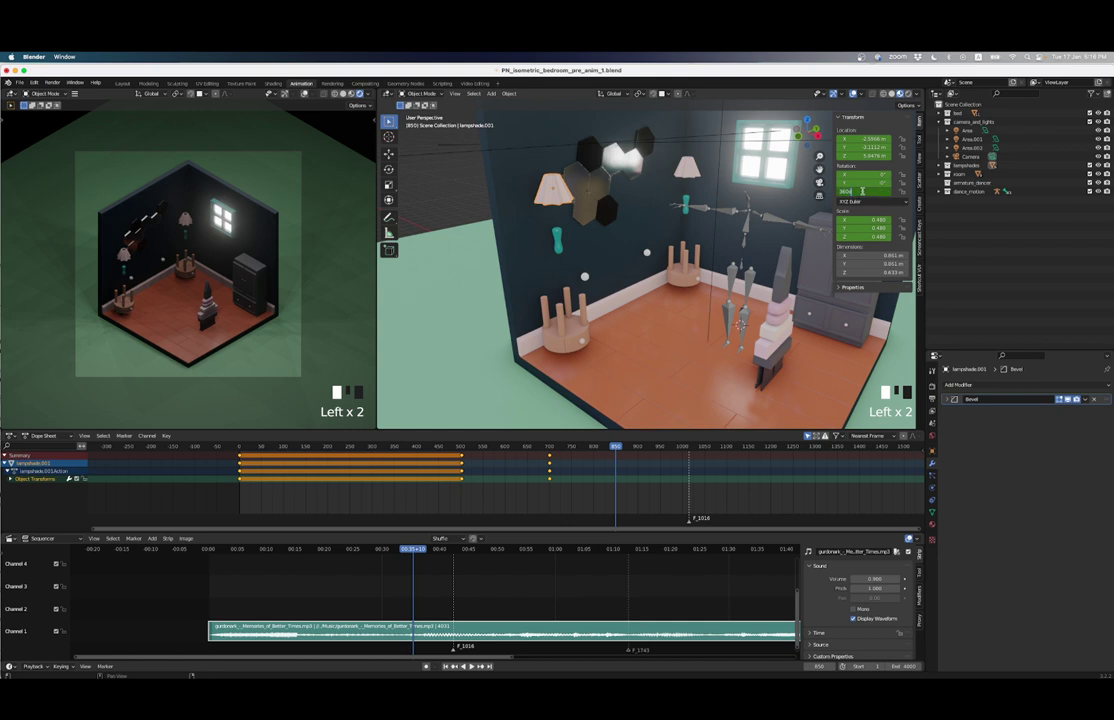
click(565, 320)
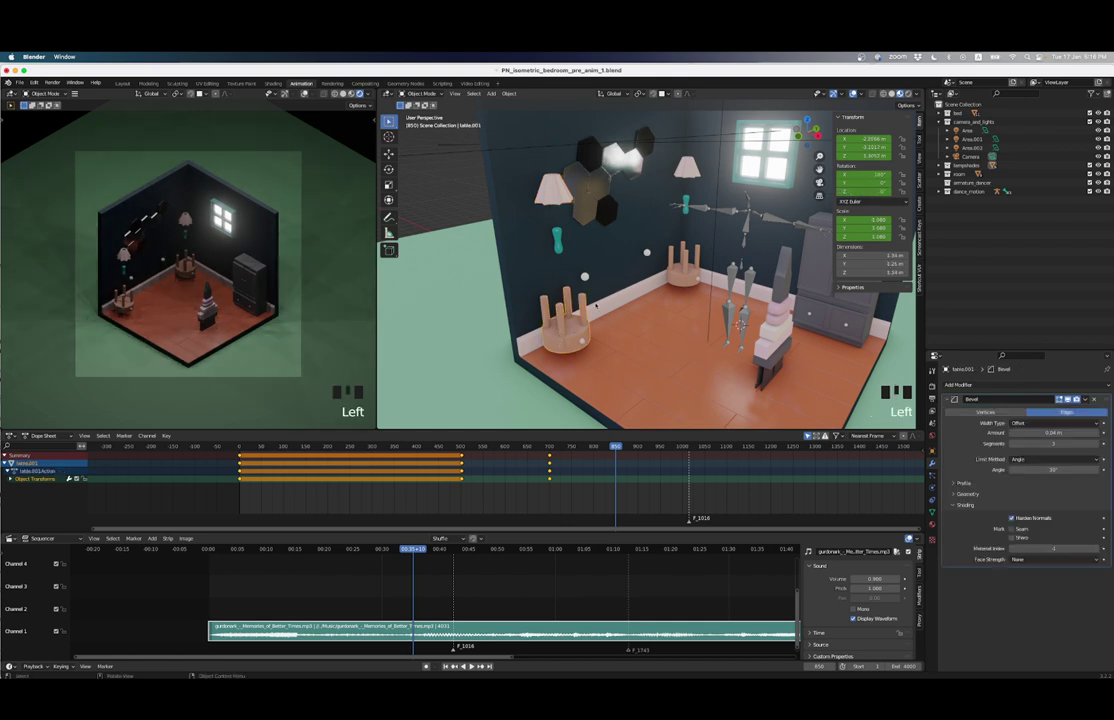
click(864, 191)
click(866, 191)
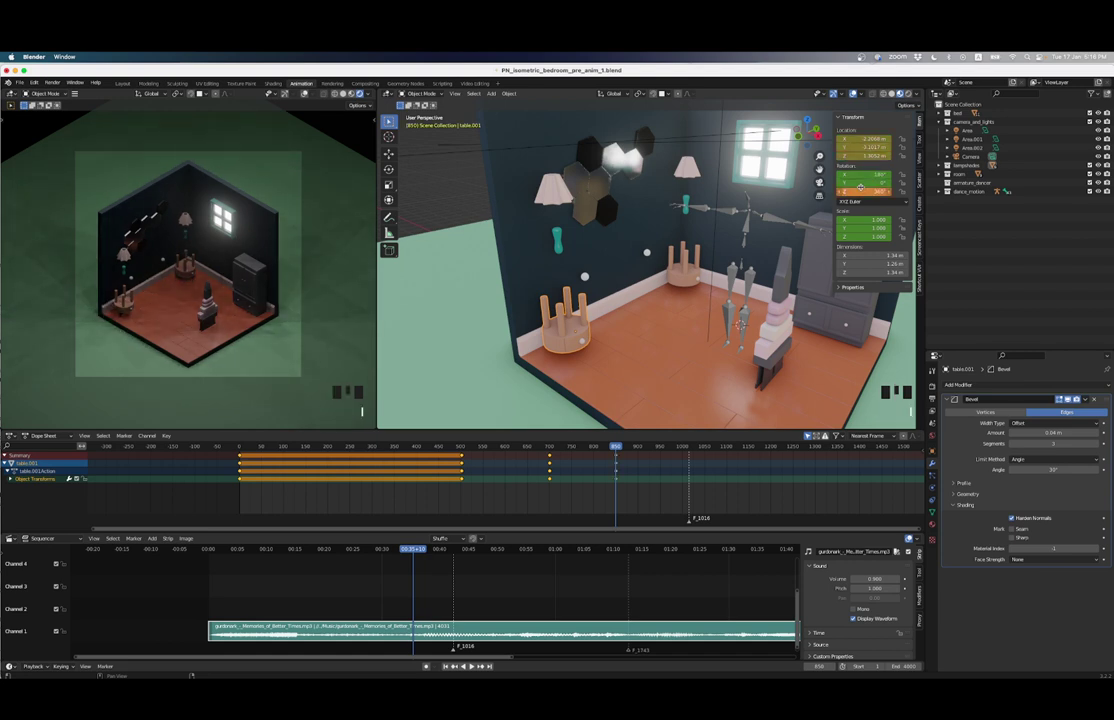
Step: At frame 850, set the rear nightstand's Z rotation to 360° and keyframe its transforms
click(683, 262)
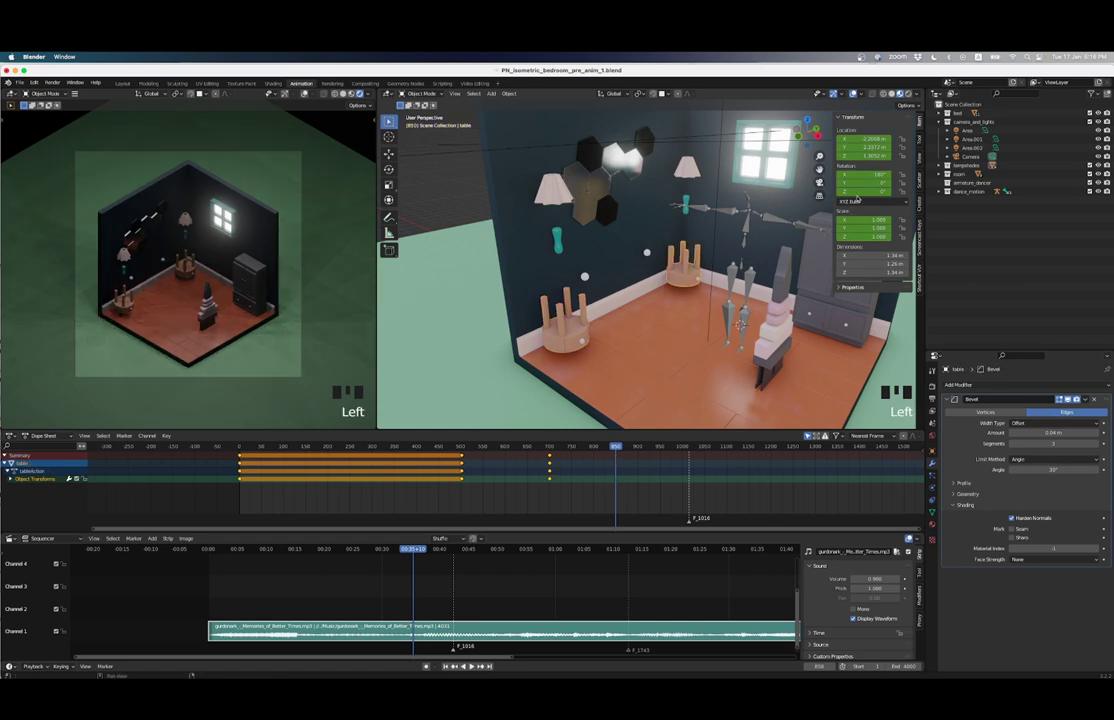
click(855, 192)
click(866, 178)
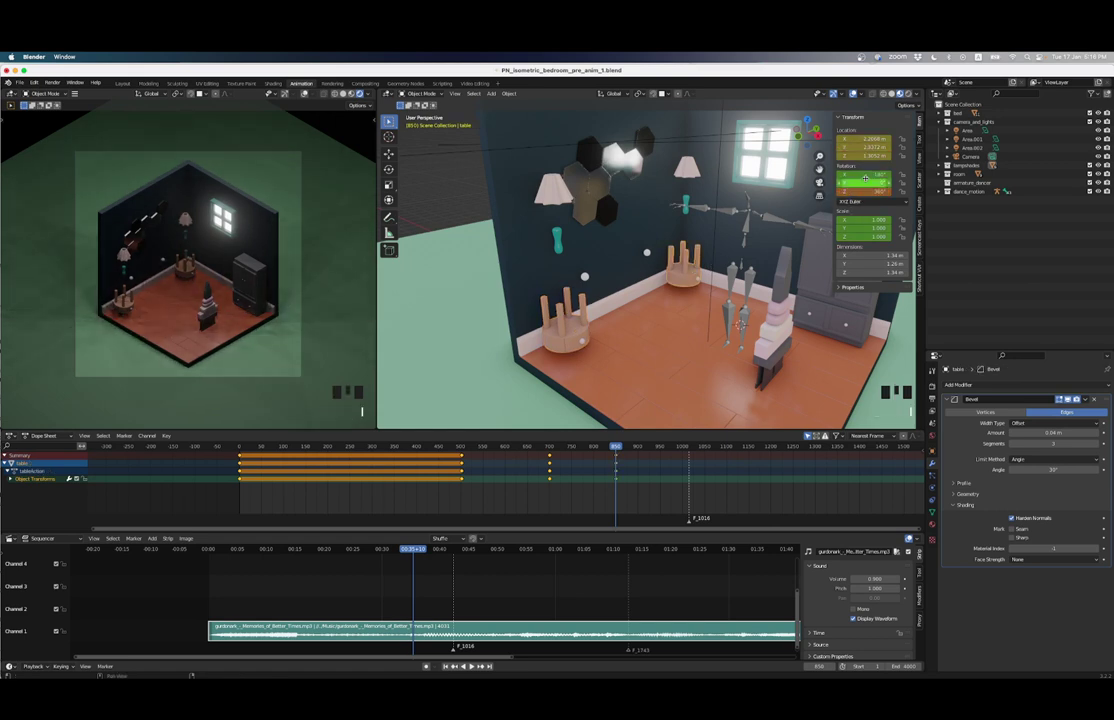
click(507, 449)
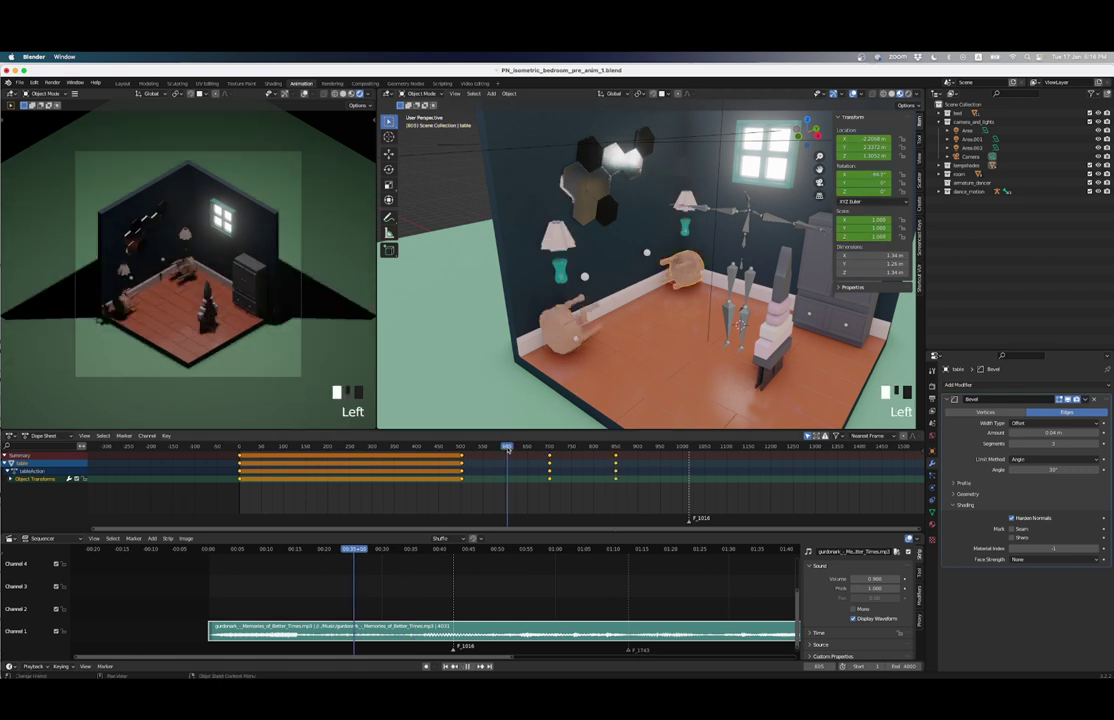
Step: Scrub the timeline between frames 600 and 843 to check the spinning nightstands, and return to the keyframe at 701
drag(507, 449, 612, 427)
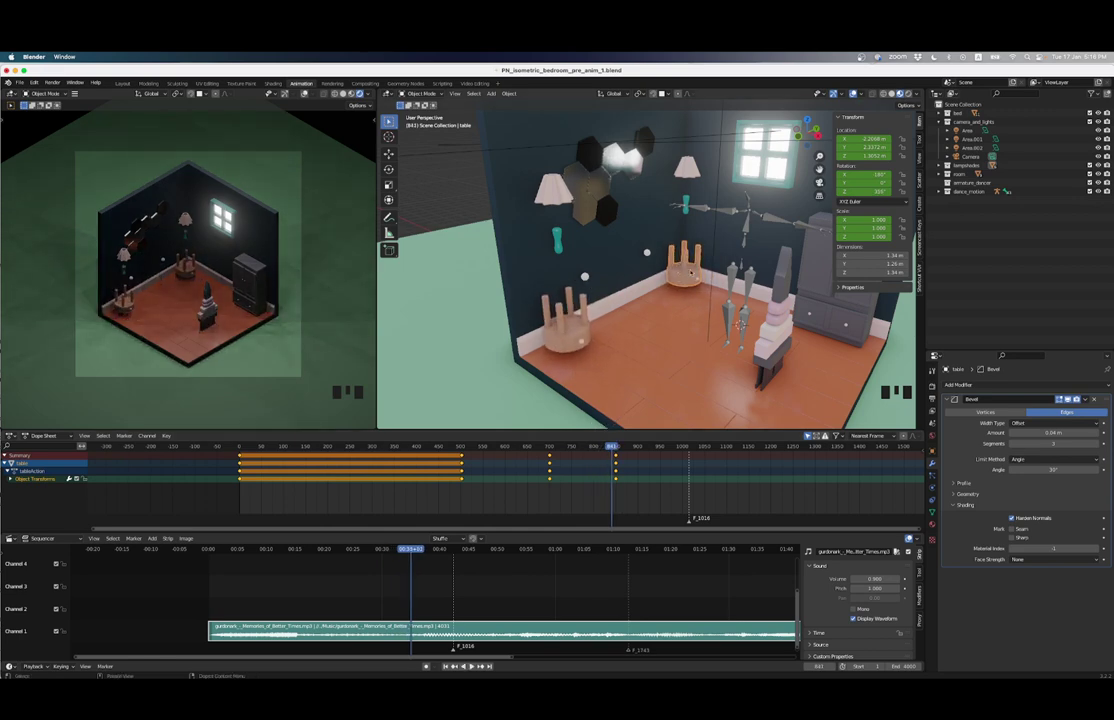
scroll(657, 313, up, 6)
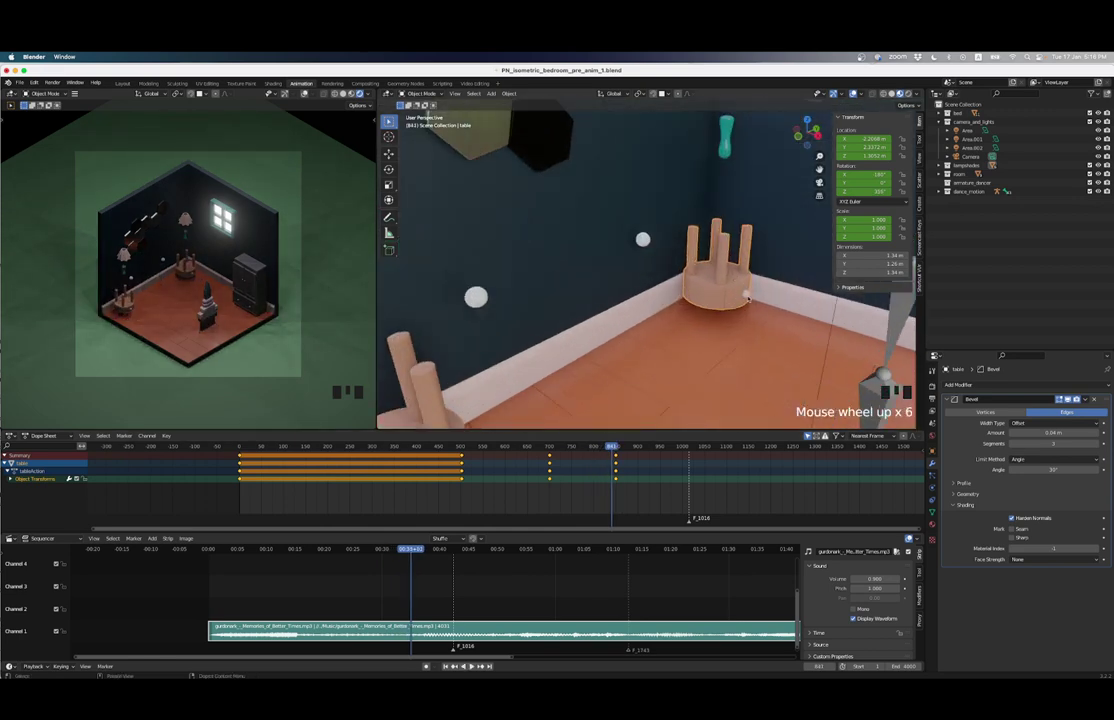
scroll(620, 343, down, 5)
drag(594, 450, 568, 443)
key(Down)
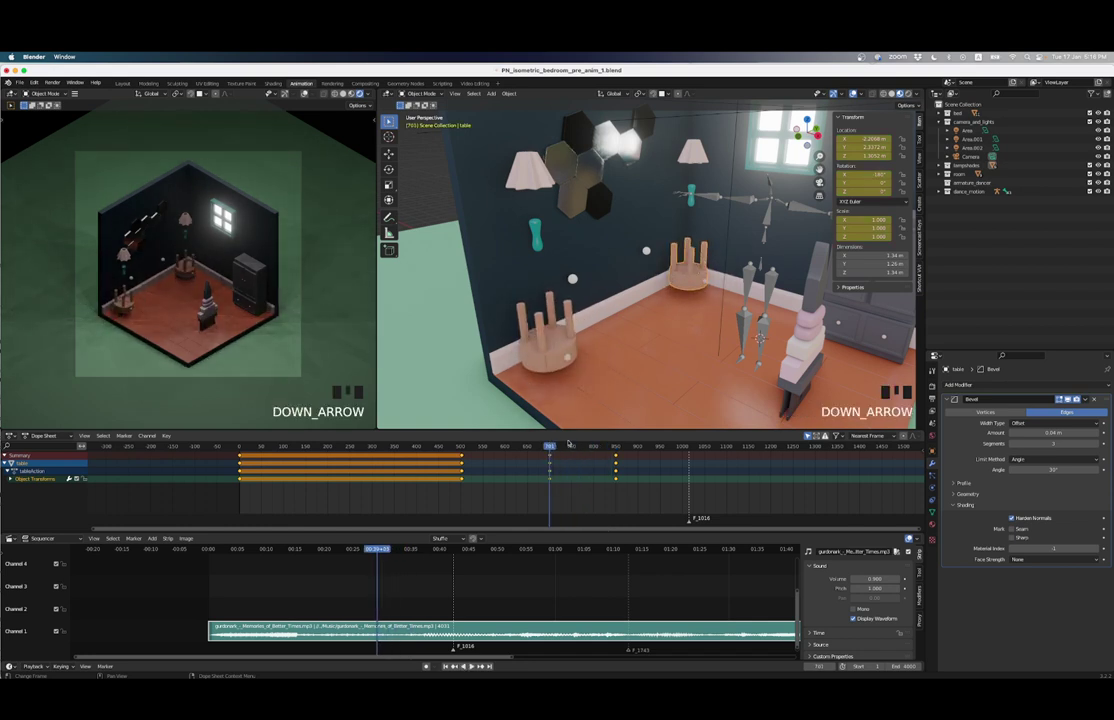
Step: Snap the 3D cursor to the tabletop's underside face on the front nightstand and set its origin with Origin to Geometry
scroll(588, 410, up, 3)
shift+middle_drag(588, 410, 599, 332)
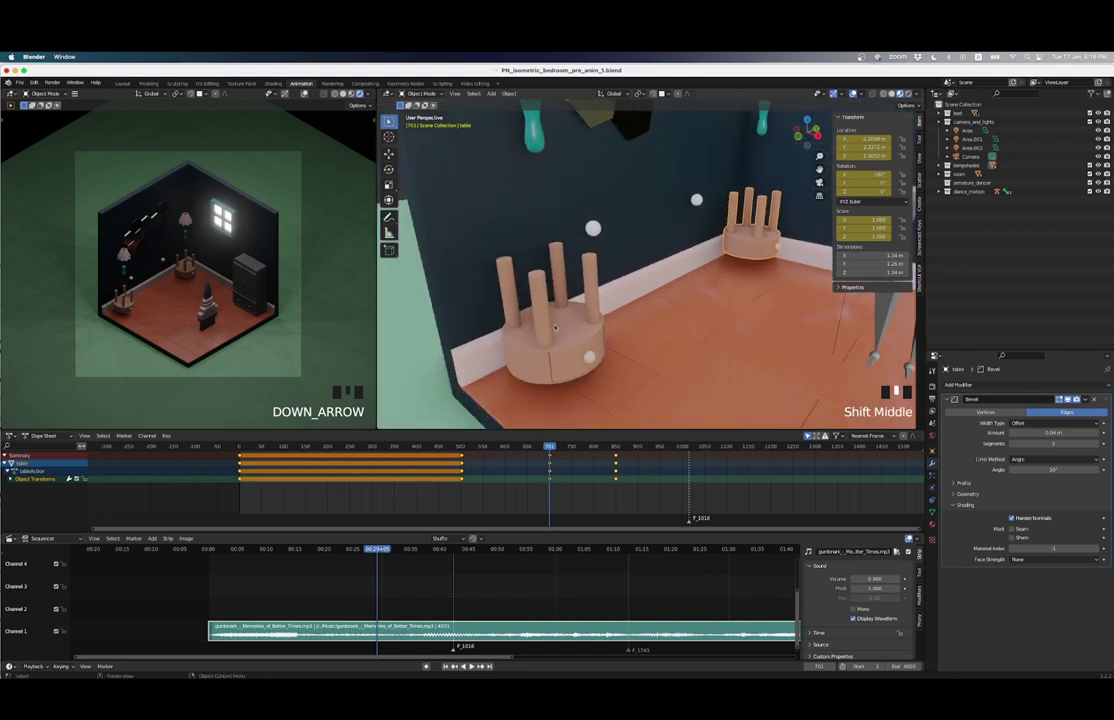
key(Tab)
click(559, 320)
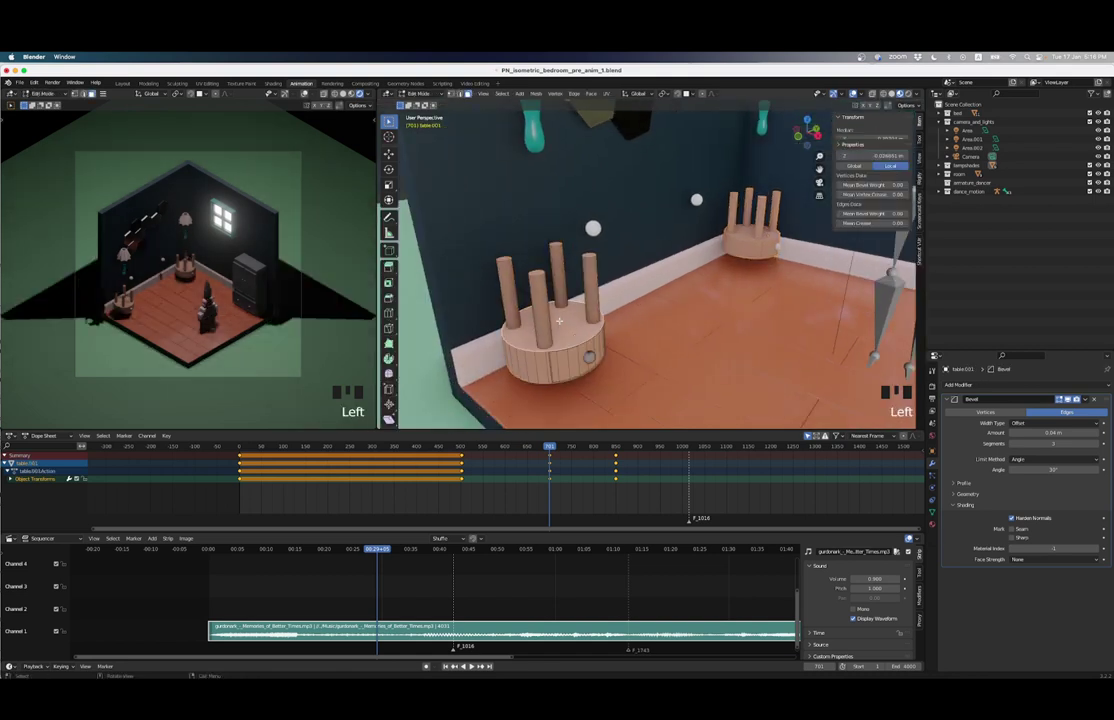
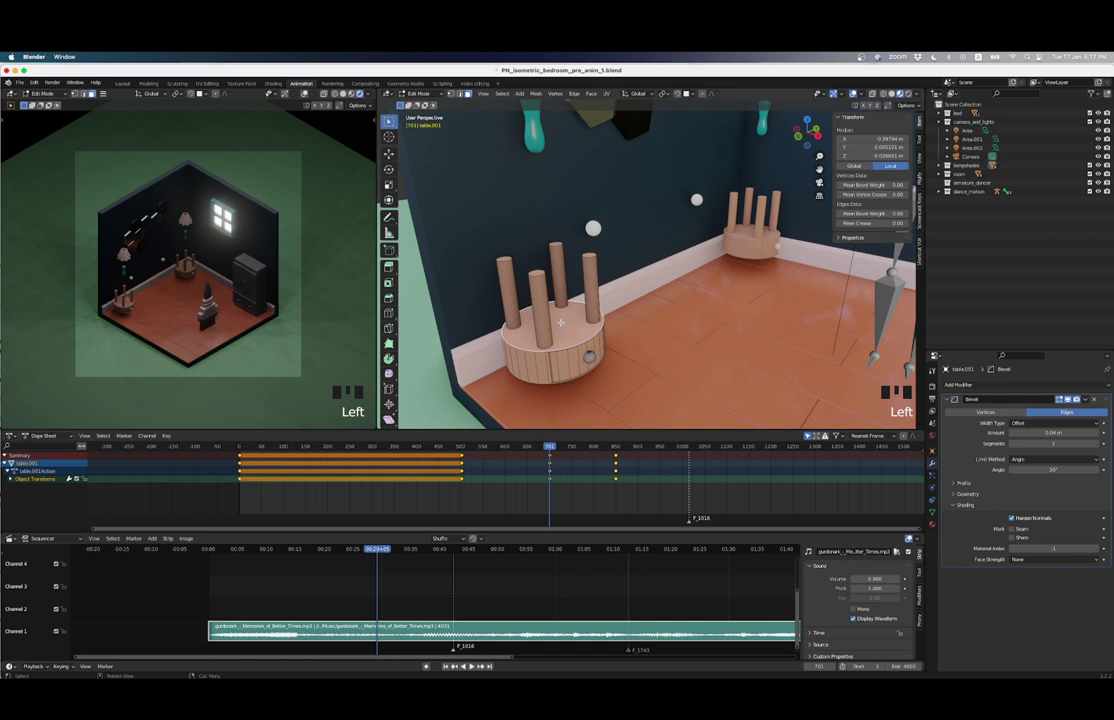
key(shift+s)
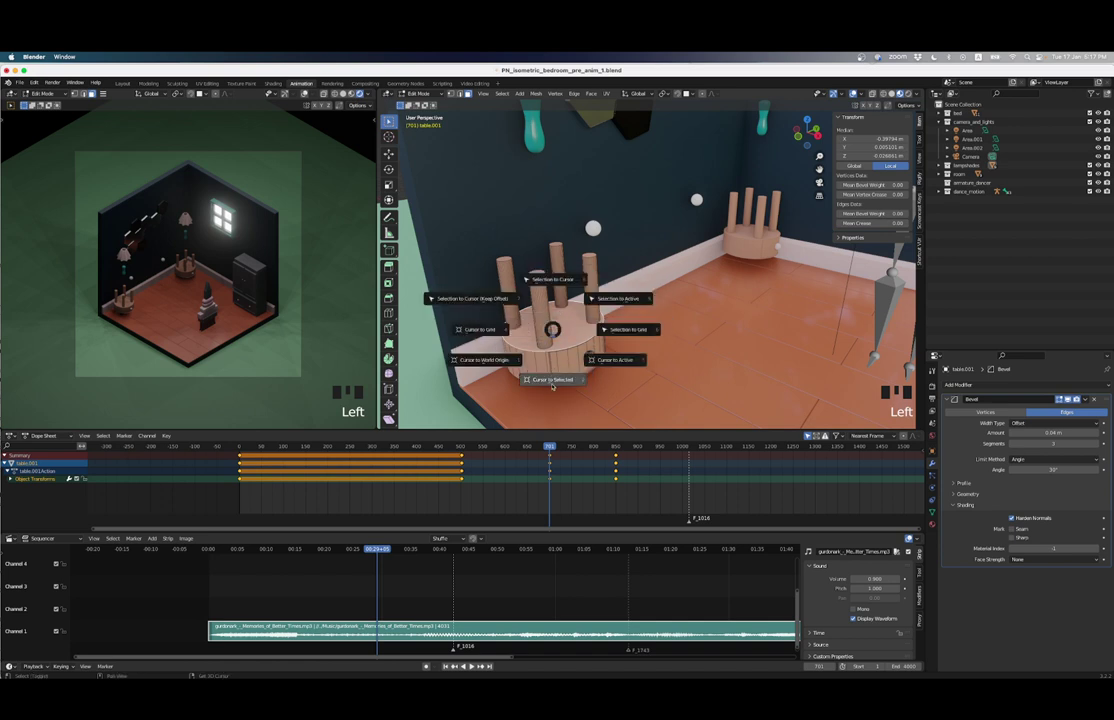
click(553, 380)
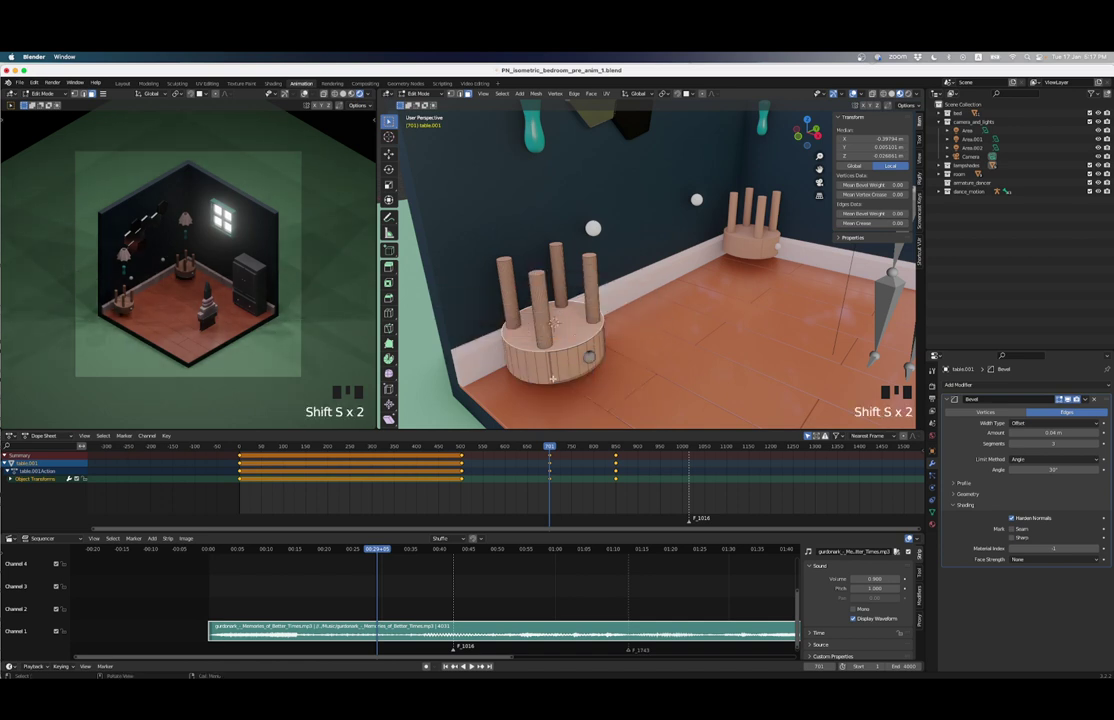
key(Tab)
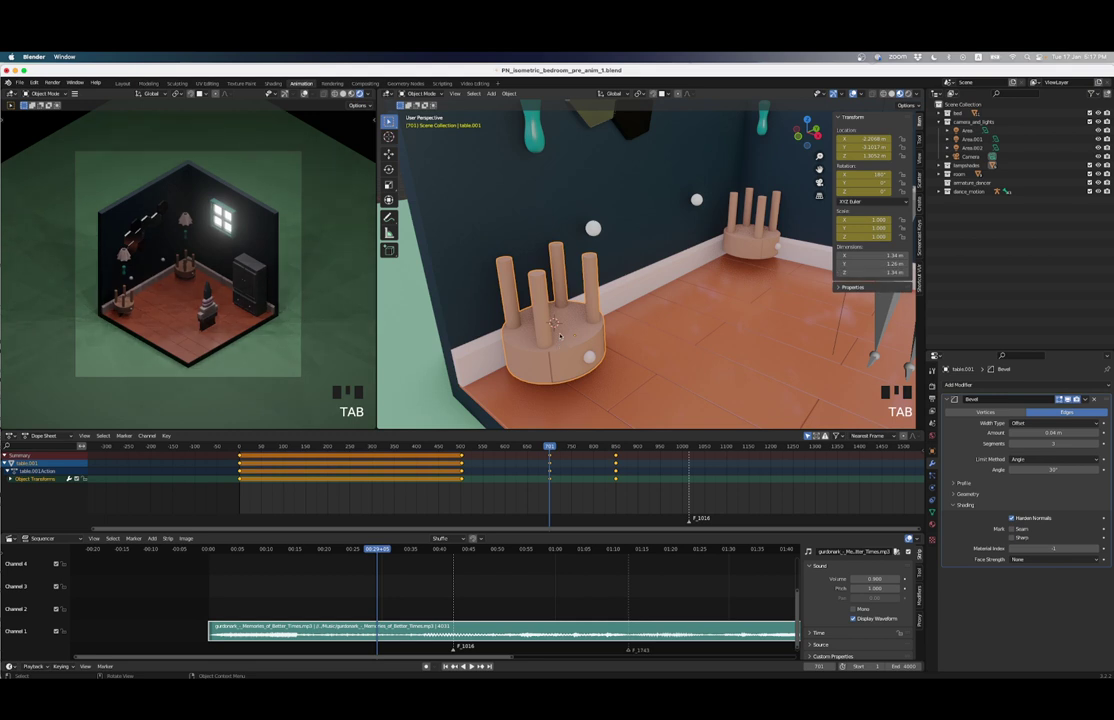
right_click(560, 335)
mouse_move(560, 333)
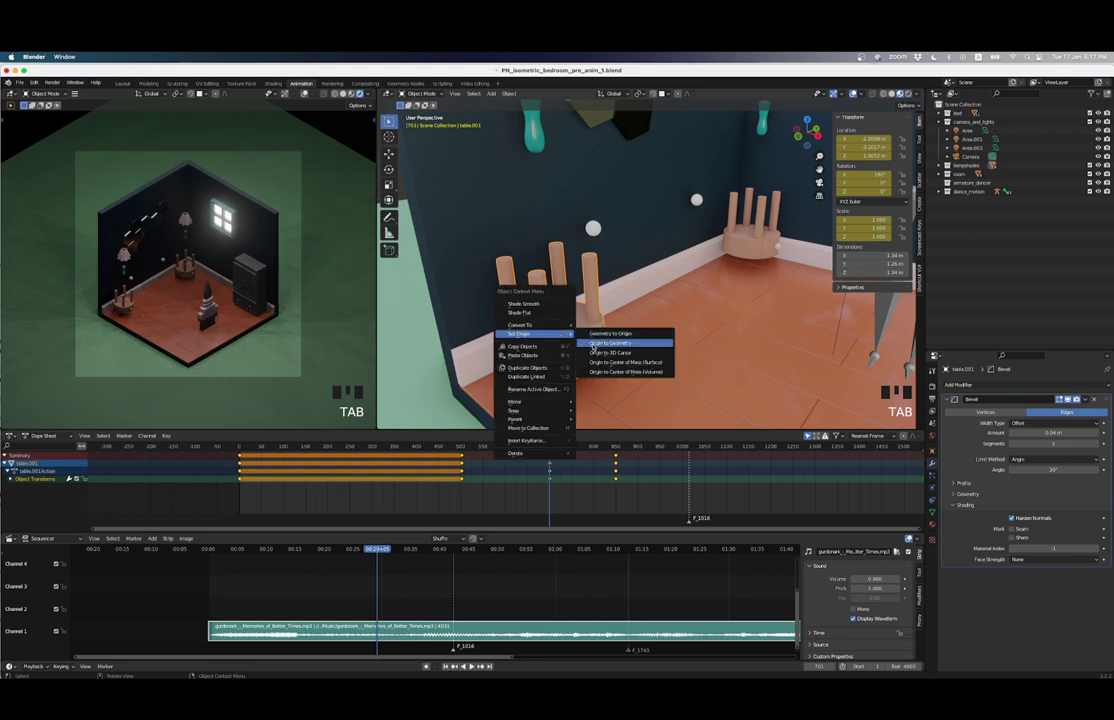
click(593, 345)
Step: Snap the 3D cursor to the rear nightstand's underside face and apply Origin to Geometry to that nightstand
click(749, 238)
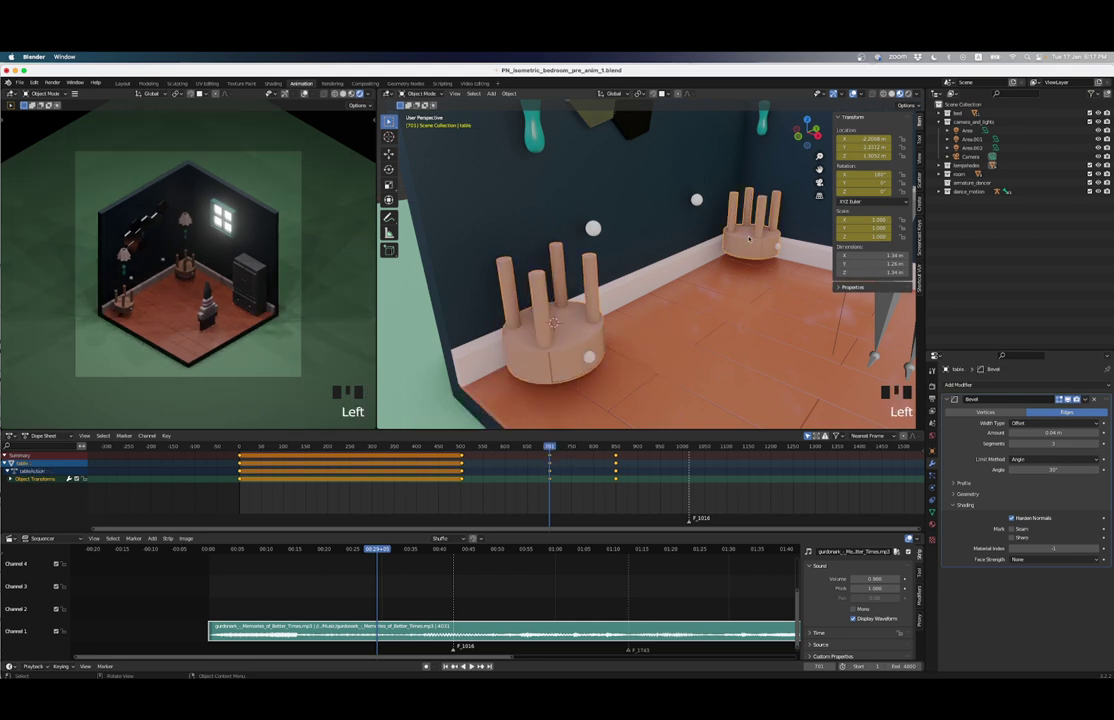
key(Tab)
click(747, 234)
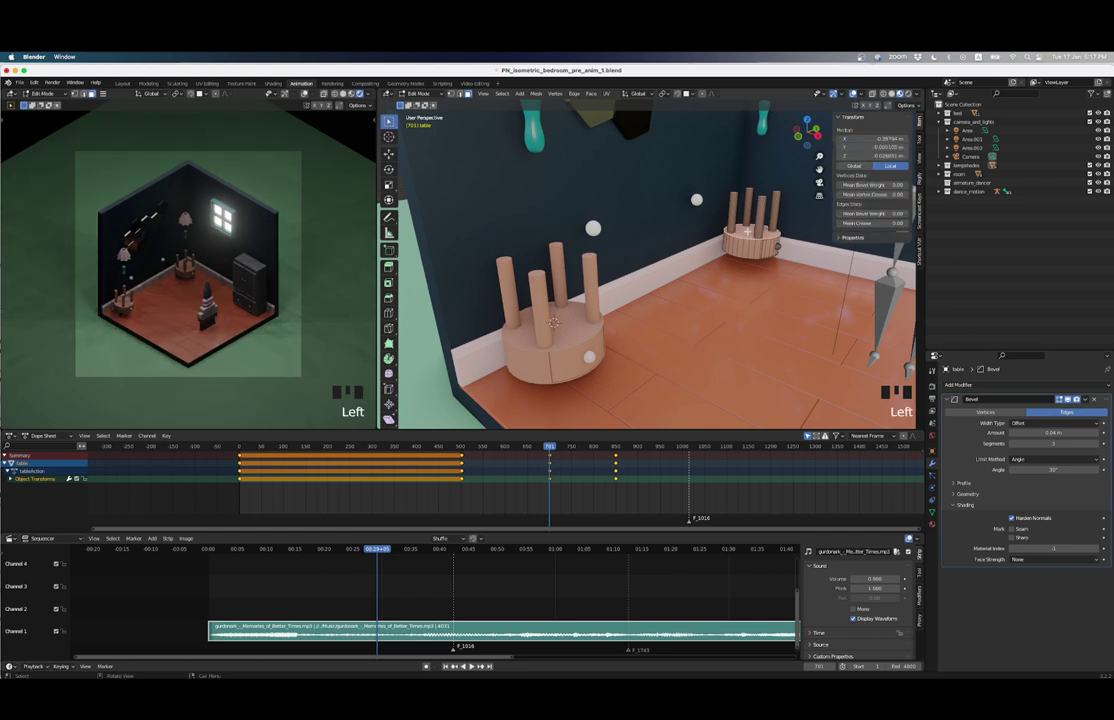
key(shift+s)
click(749, 282)
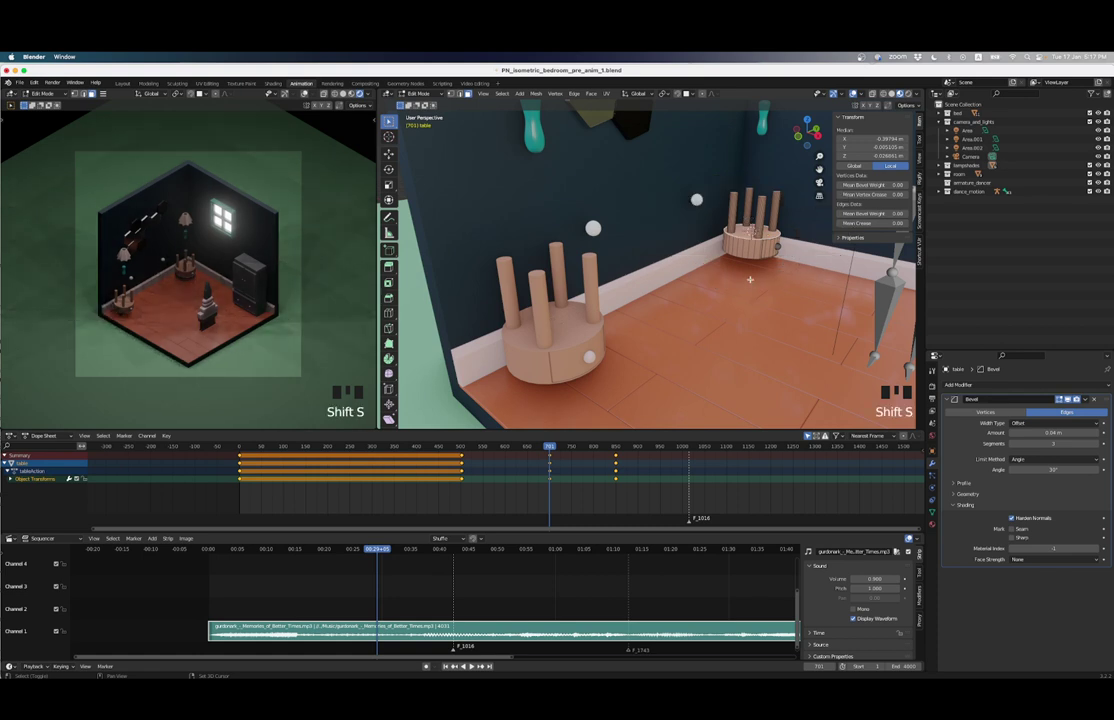
key(Tab)
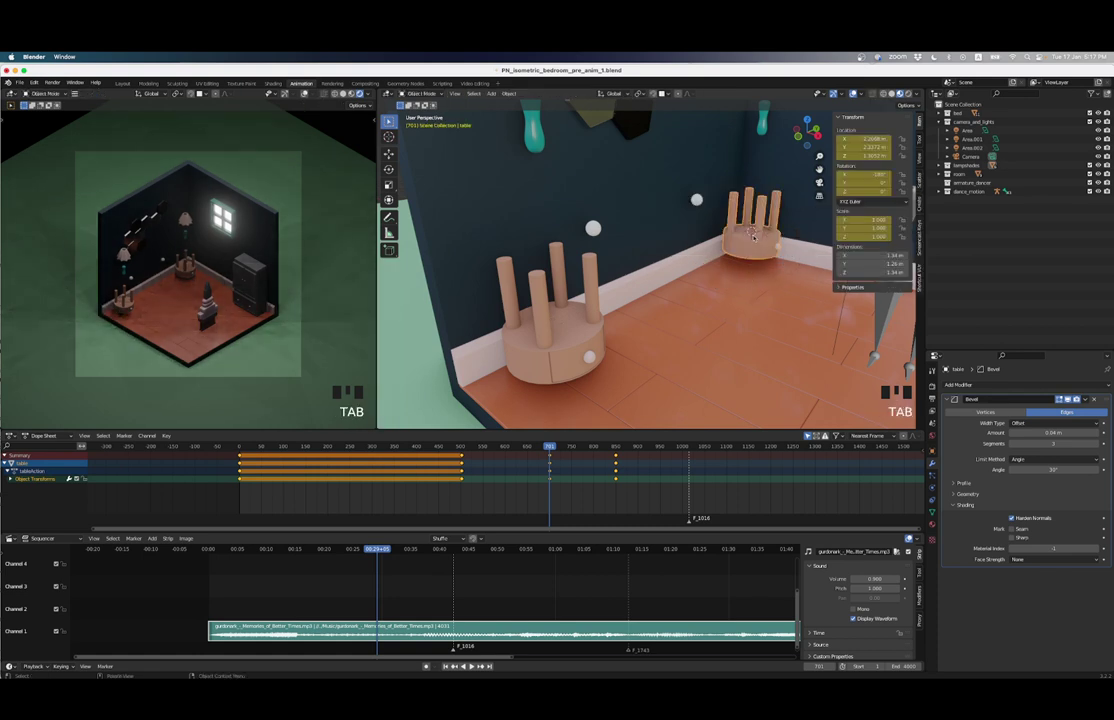
right_click(749, 234)
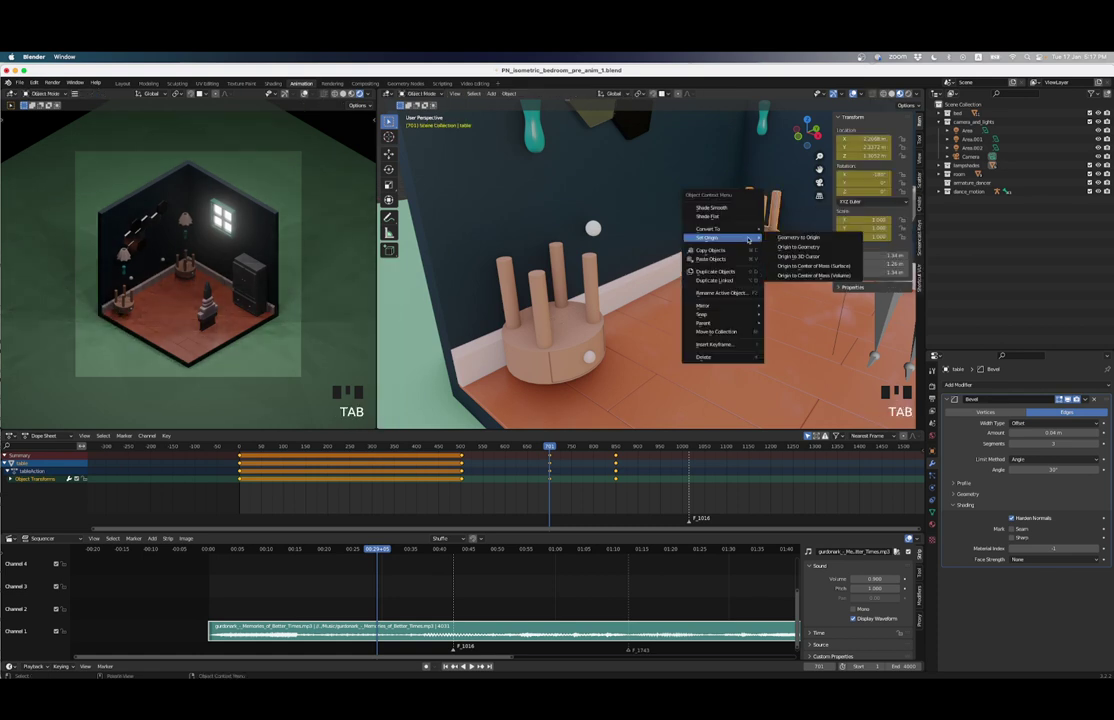
click(796, 246)
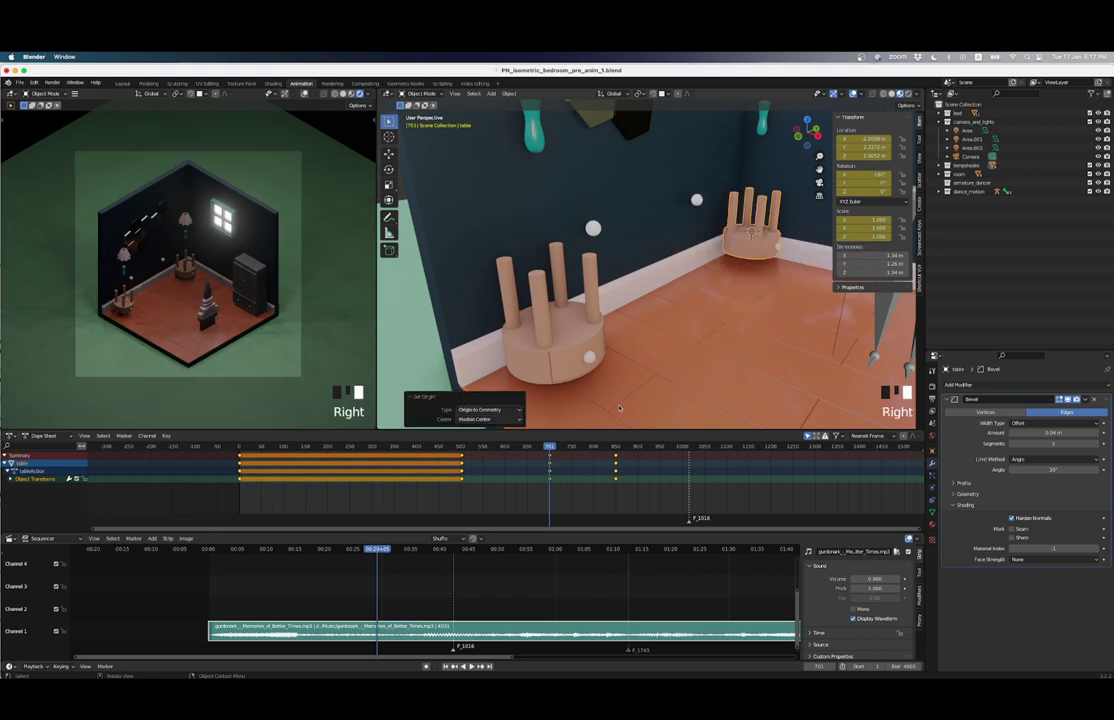
Step: Preview the nightstands' spin from frame 701 and return to that keyframe
key(space)
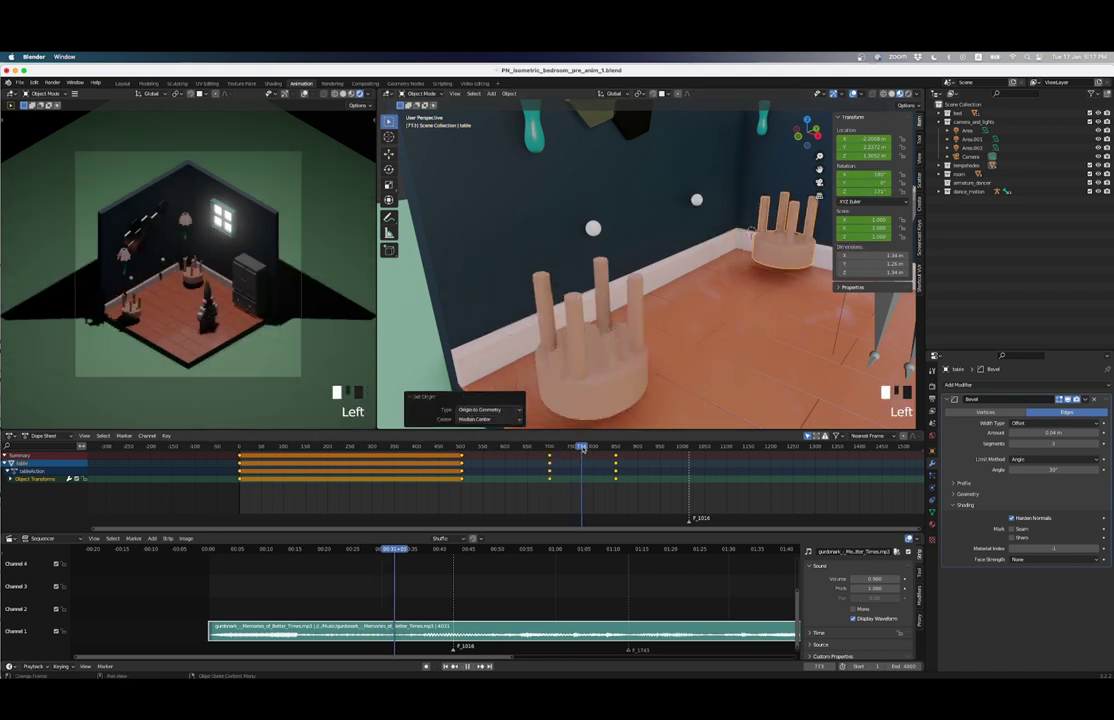
drag(592, 447, 560, 447)
key(Down)
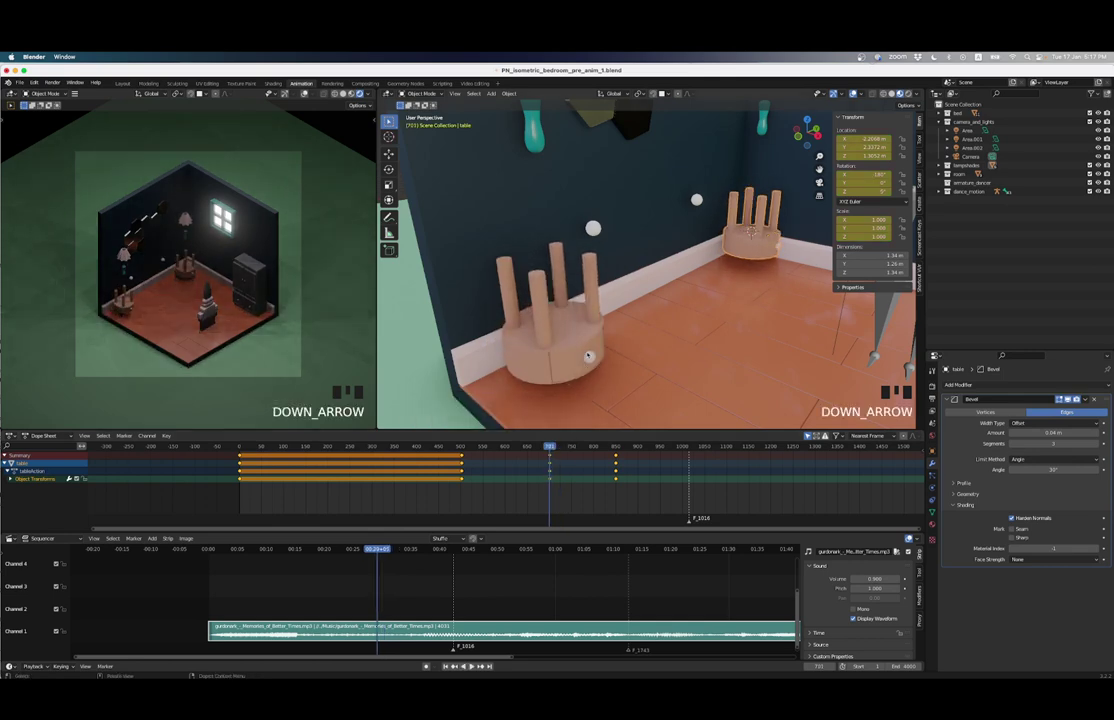
Step: Set the rear nightstand's origin to the 3D cursor at frame 701
middle_drag(587, 353, 567, 330)
scroll(567, 330, up, 2)
click(590, 318)
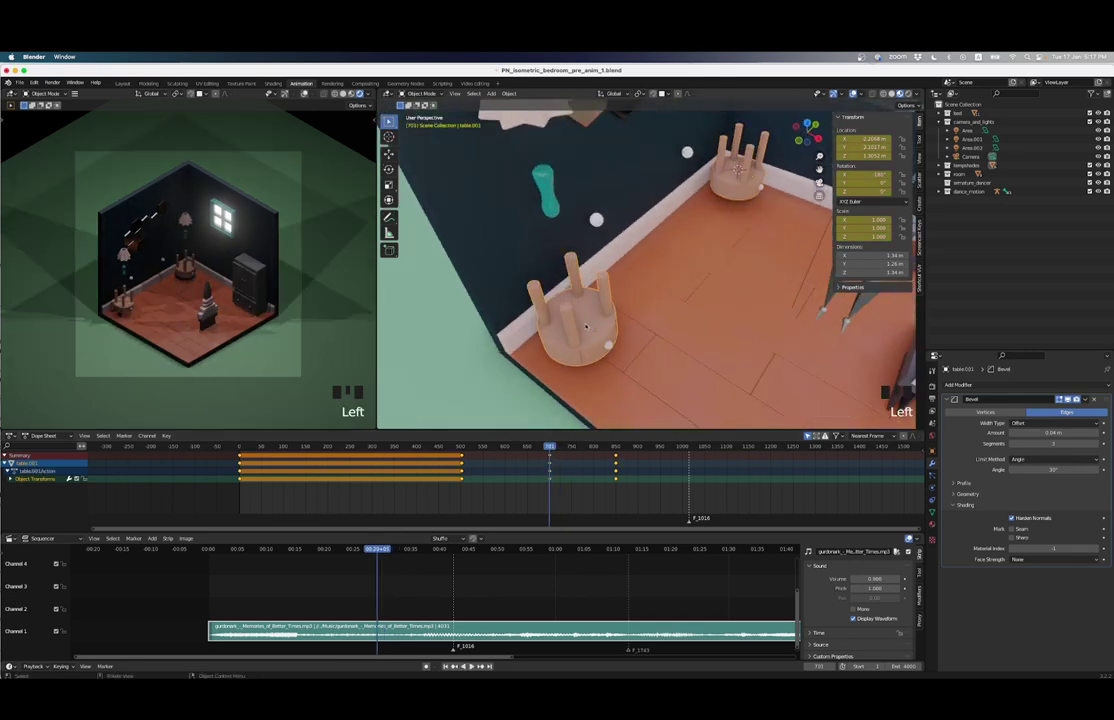
shift+middle_drag(634, 312, 767, 262)
click(770, 256)
key(Tab)
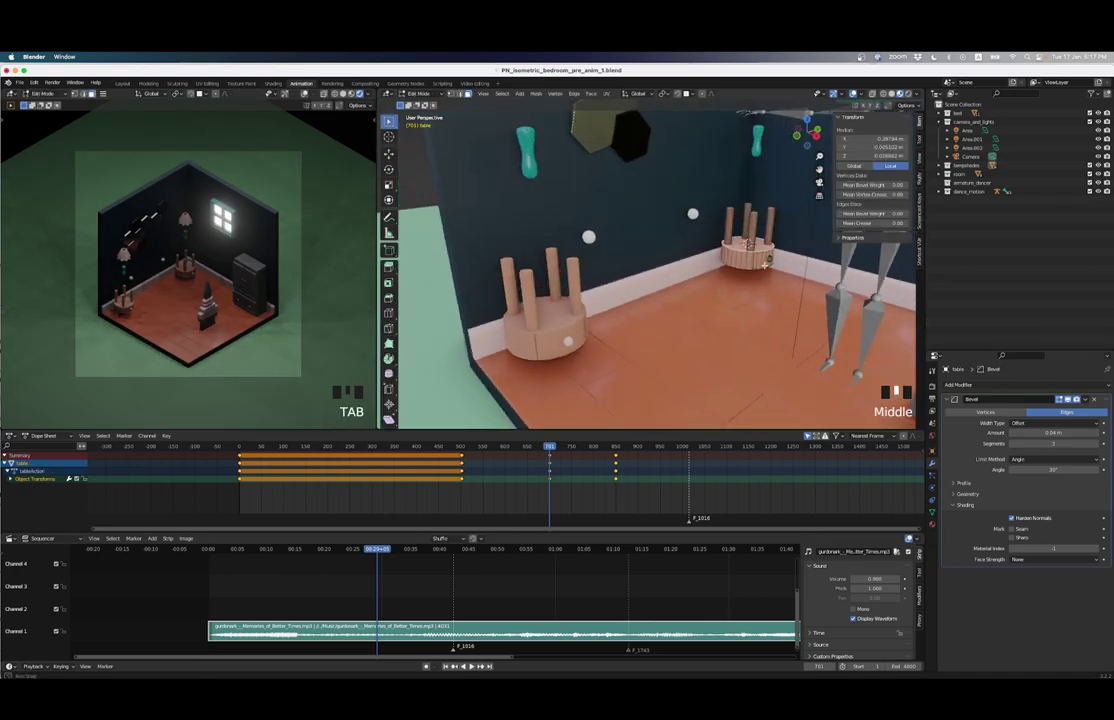
key(Tab)
right_click(722, 242)
mouse_move(740, 242)
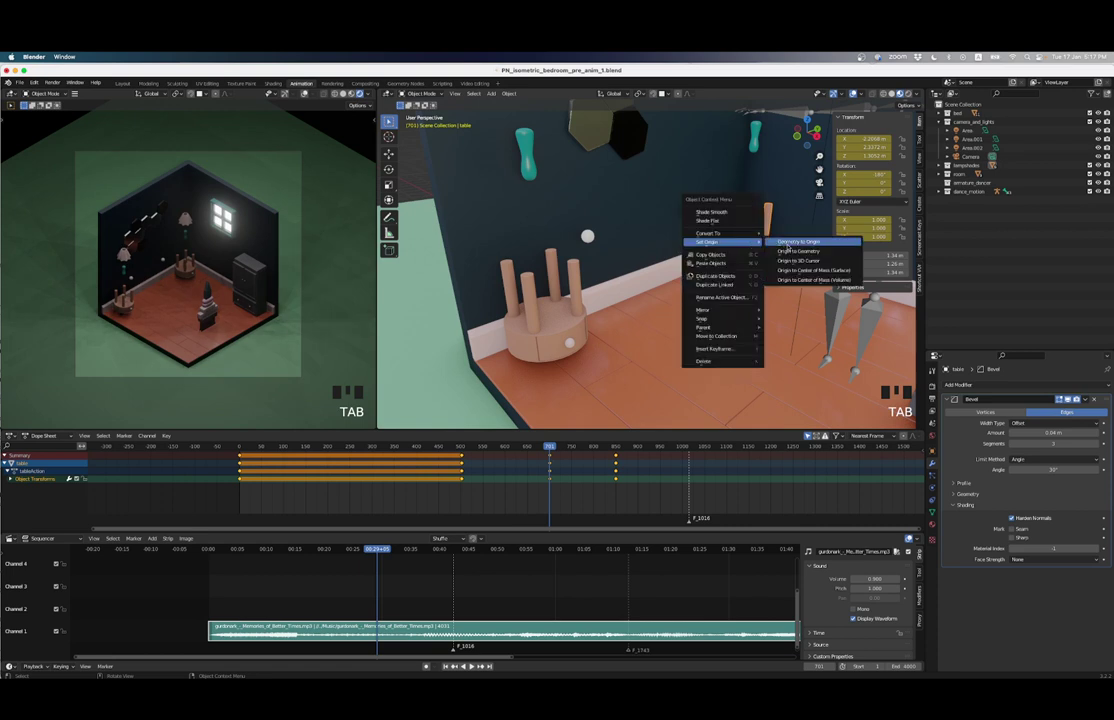
right_click(799, 260)
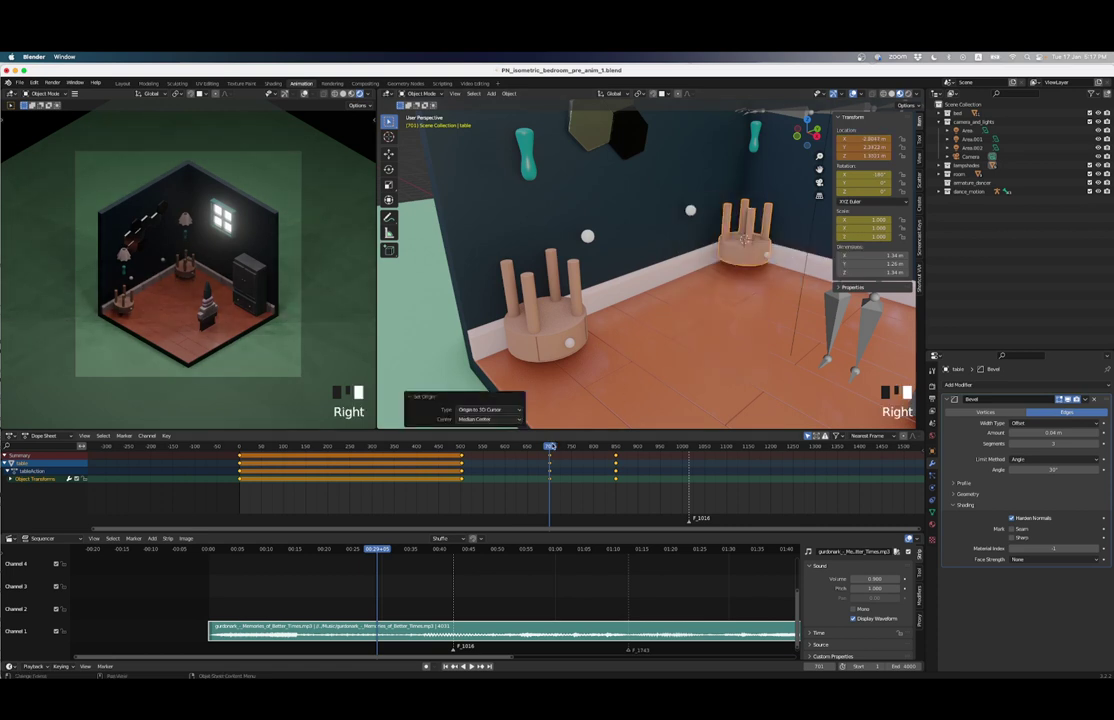
Step: Play back and scrub the animation after frame 701 to check how the rear nightstand rotates about its new origin
key(space)
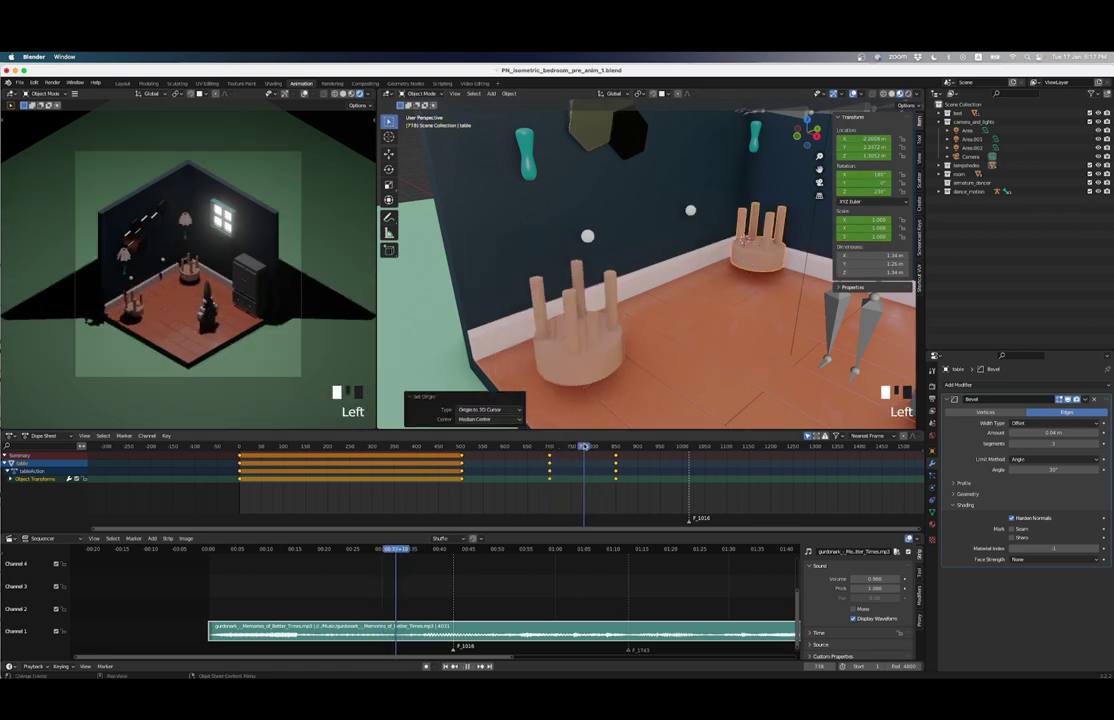
key(shift+ctrl+space)
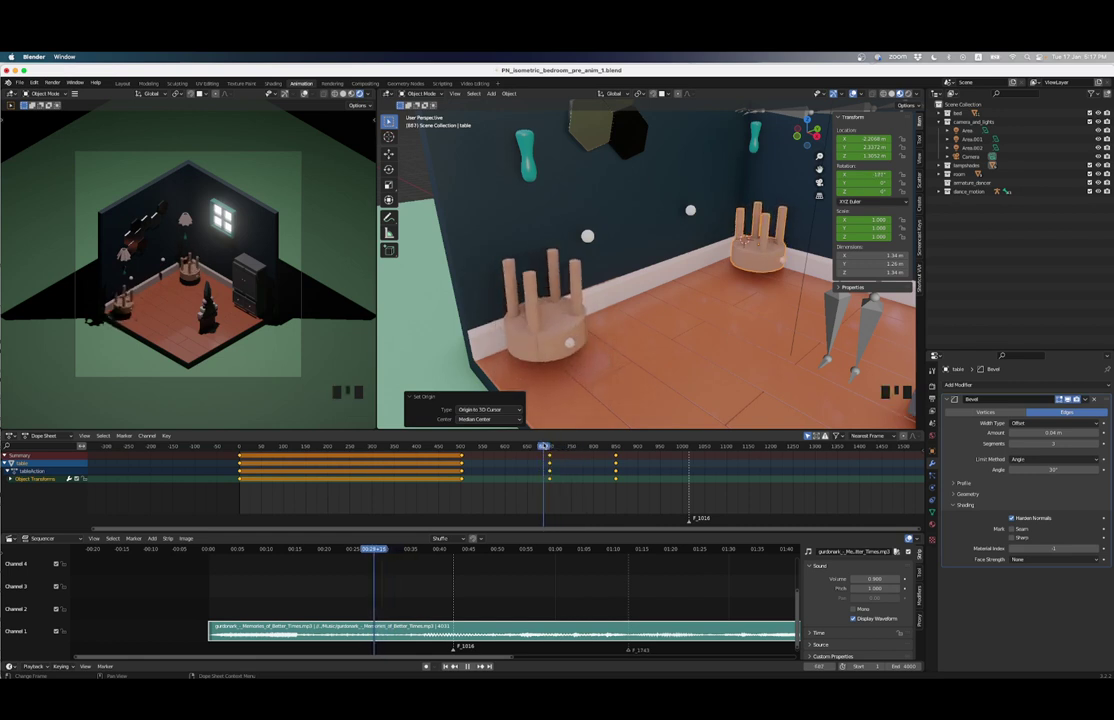
key(Down)
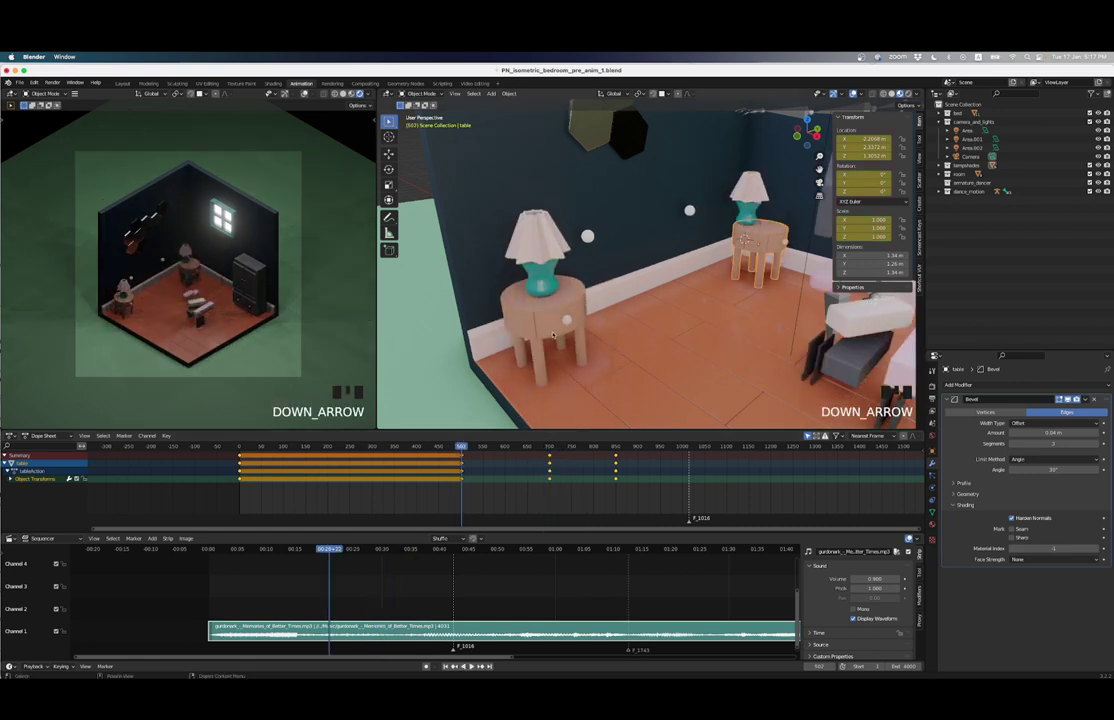
Step: At frame 701, snap the 3D cursor to the selected underside face of the front nightstand in Edit Mode
click(553, 333)
key(Down)
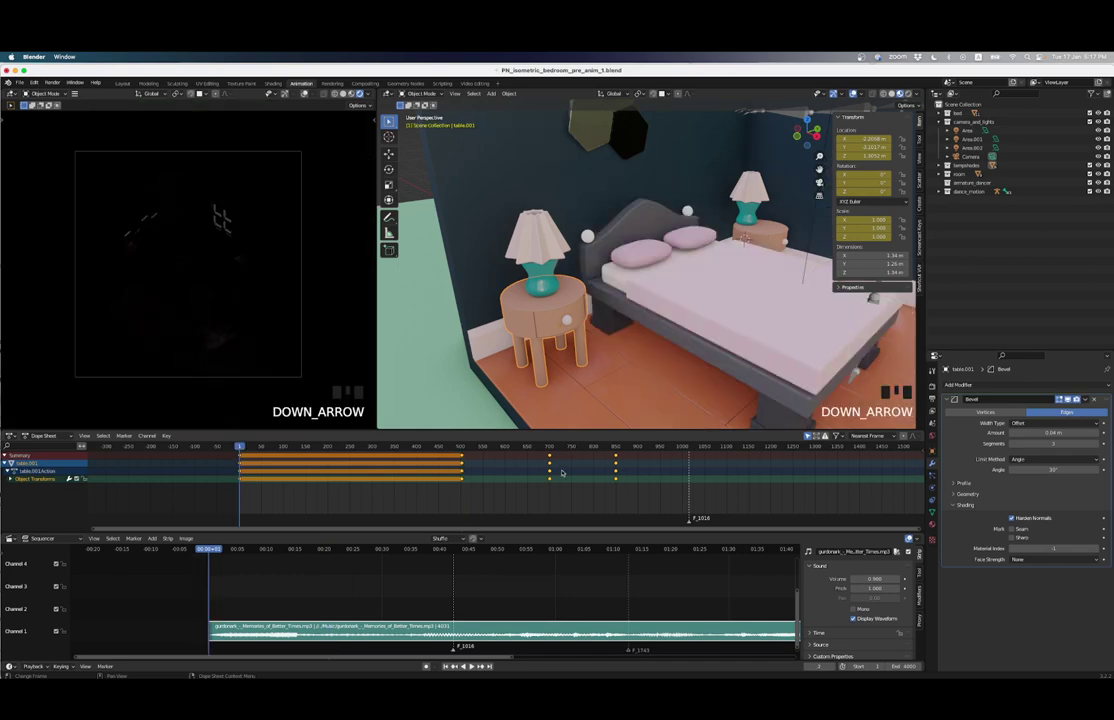
key(Up)
key(Up)
key(Up)
key(Down)
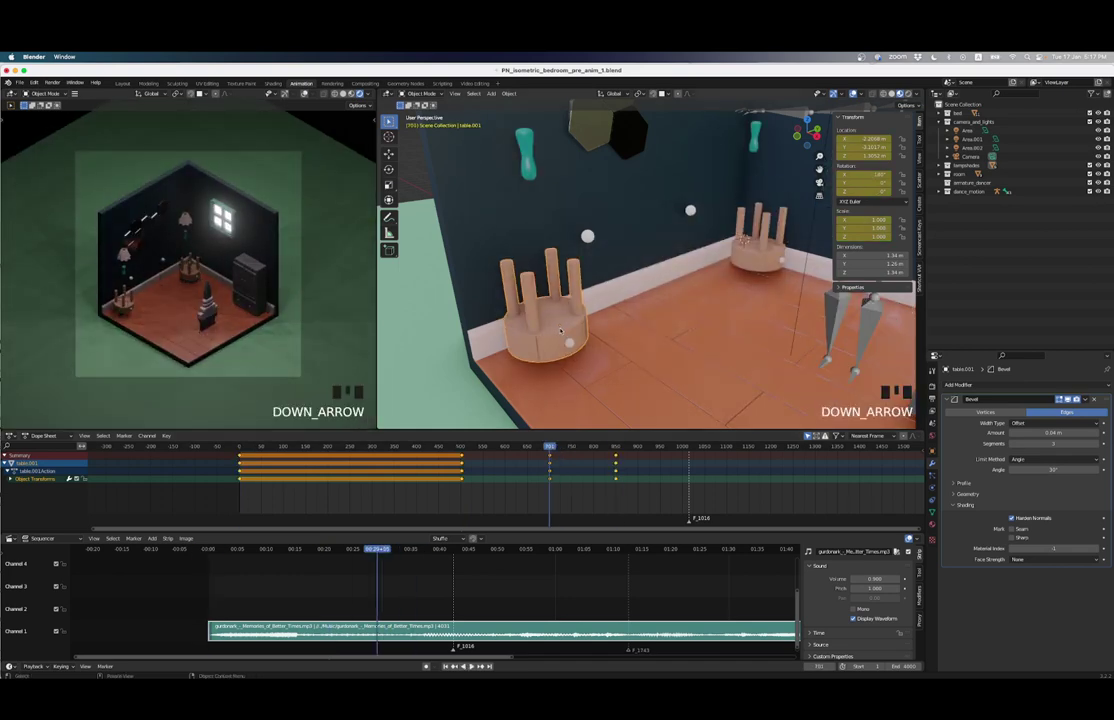
key(Tab)
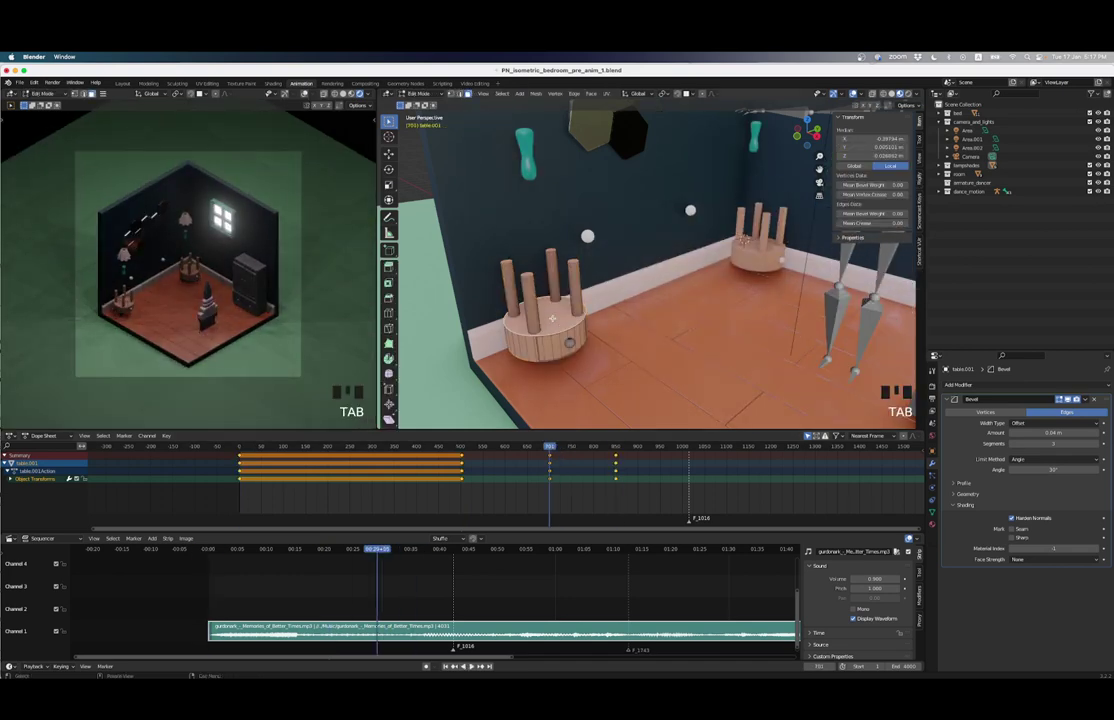
key(shift+s)
click(490, 321)
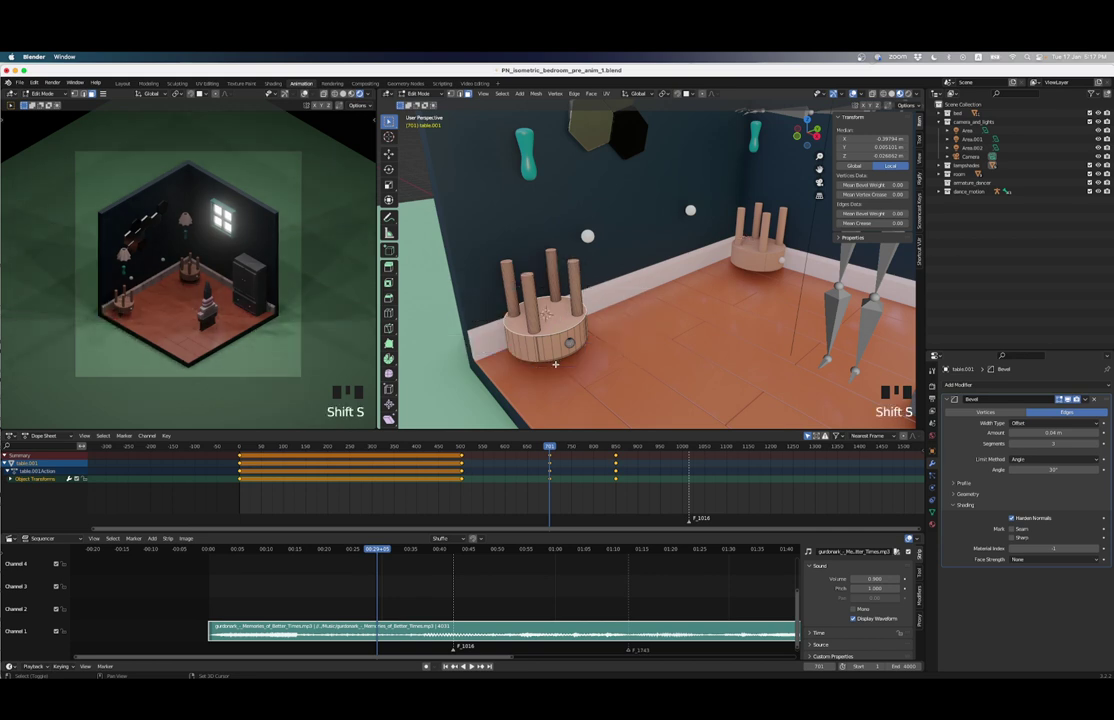
Step: Back in Object Mode, set the front nightstand's origin to the 3D cursor
key(Tab)
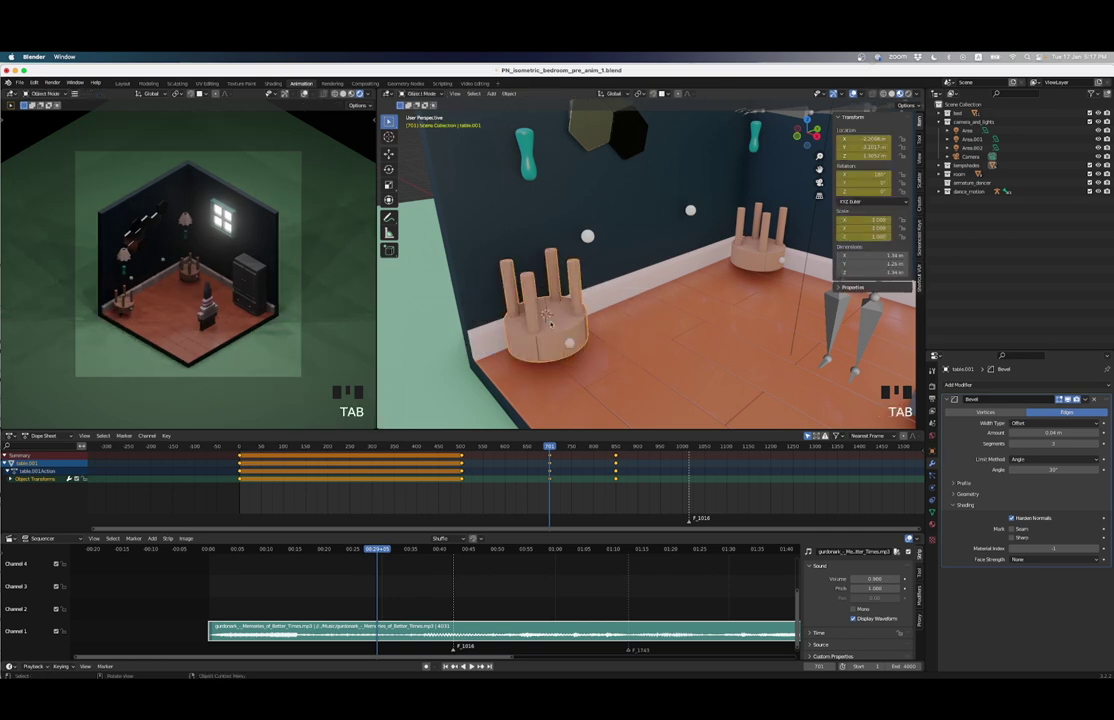
right_click(515, 321)
mouse_move(515, 321)
click(603, 344)
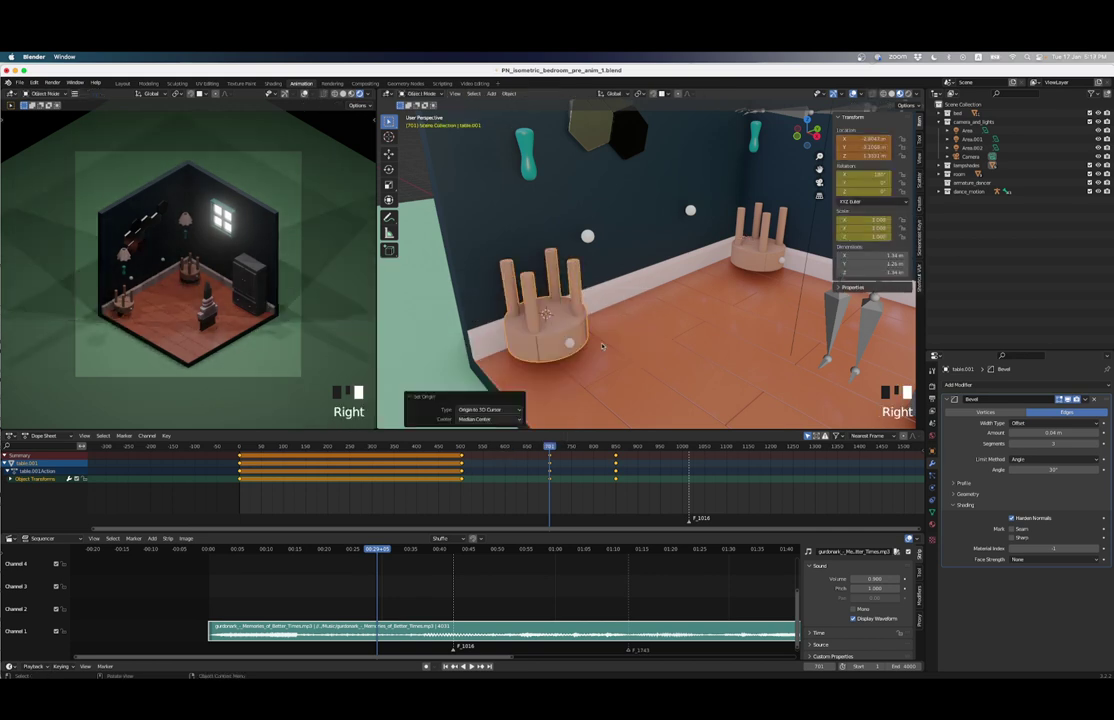
Step: Preview both nightstands' rotation with their new origins, viewing the whole room, and return to frame 701
key(space)
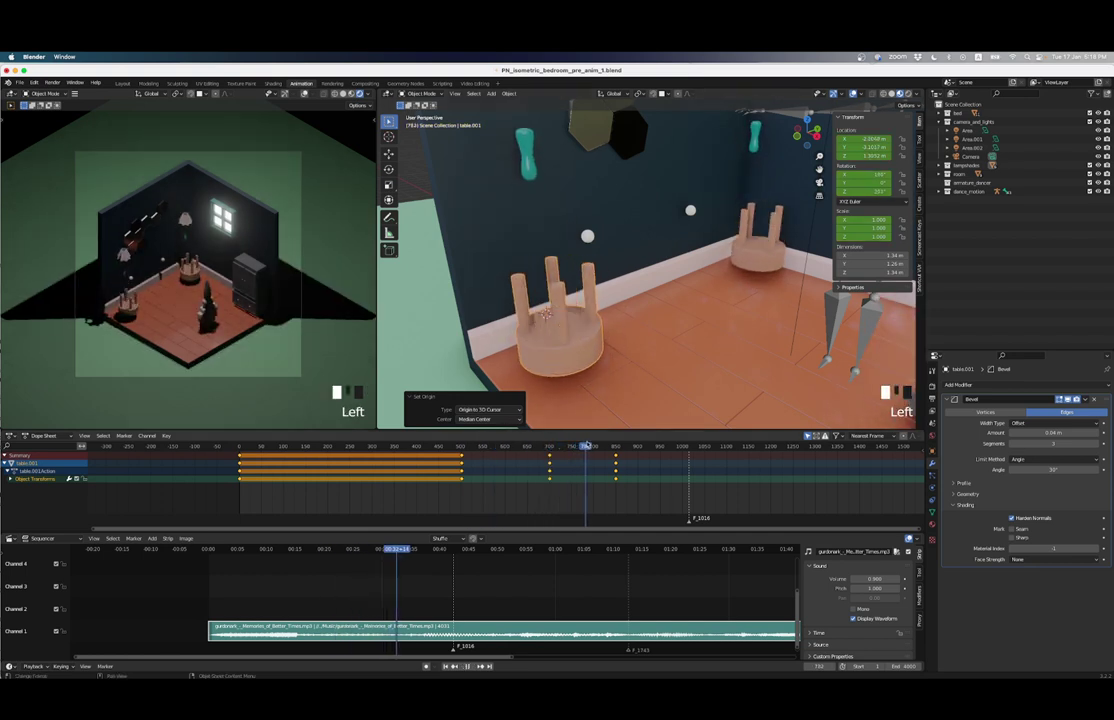
key(space)
scroll(638, 287, down, 5)
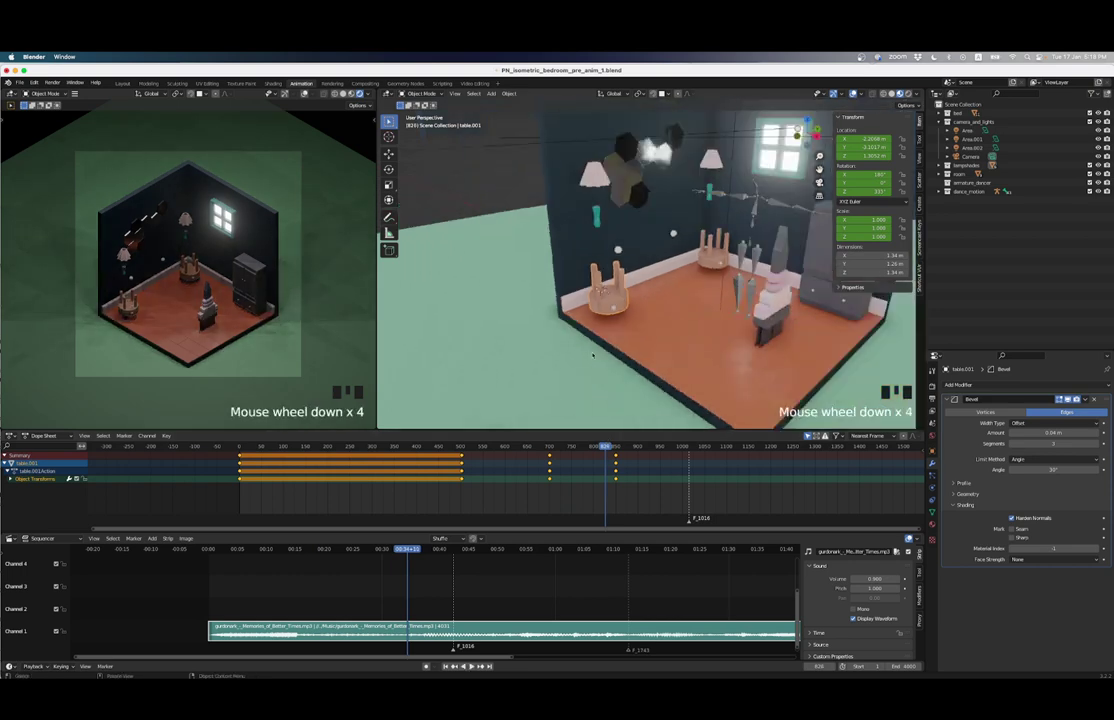
scroll(636, 314, up, 3)
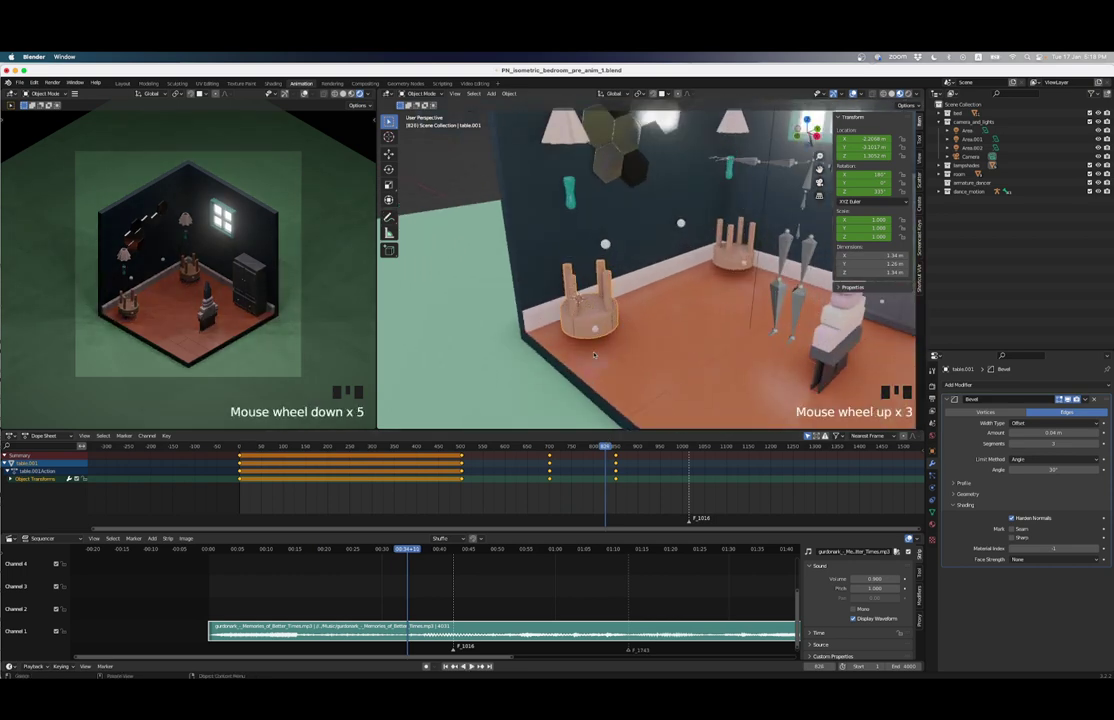
key(Down)
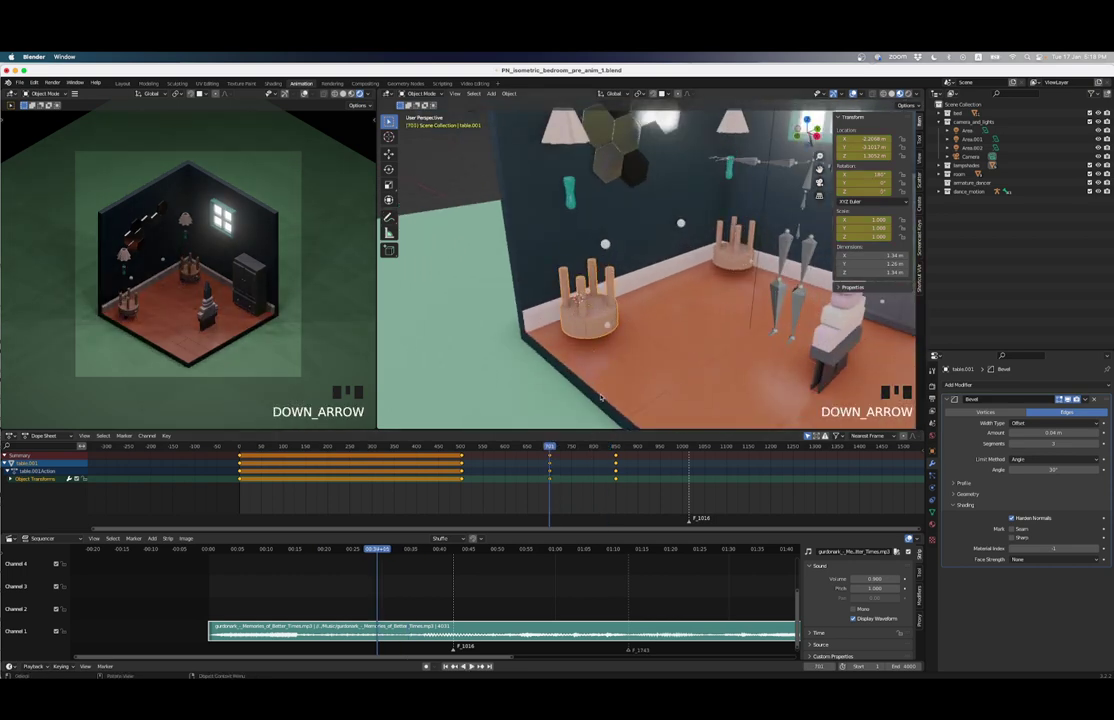
Step: At the nightstand keyframe near frame 850, scale the front nightstand by 0.5 along X and 0.5 along Y
key(Up)
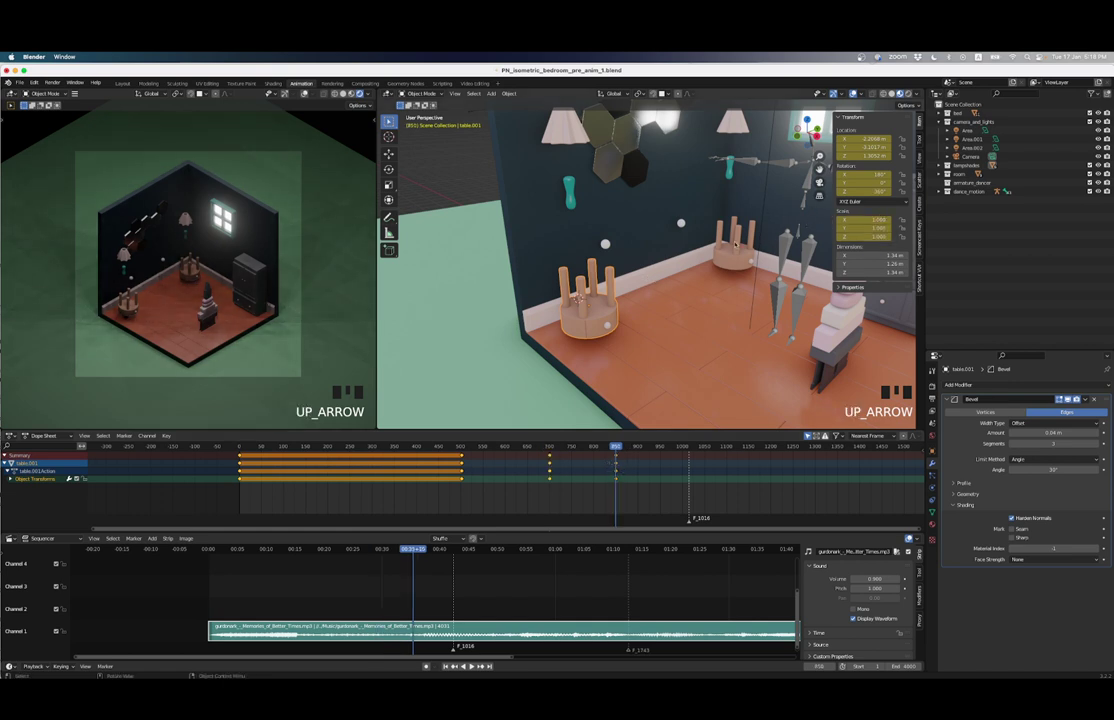
text(s.5)
key(Return)
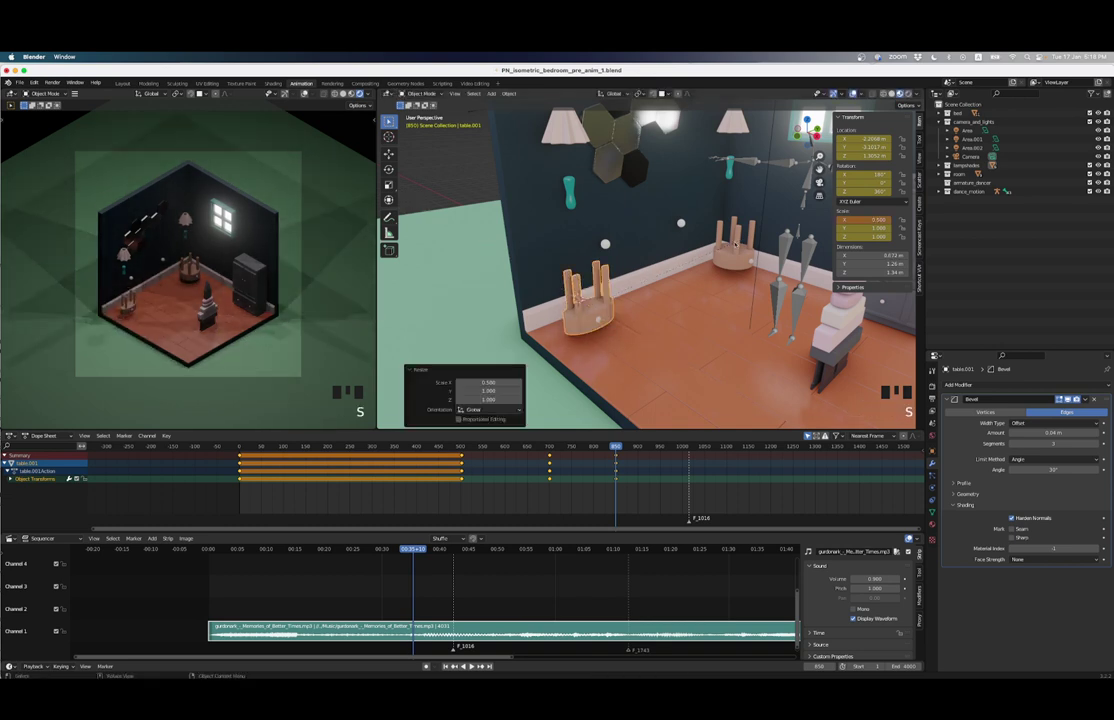
text(s)
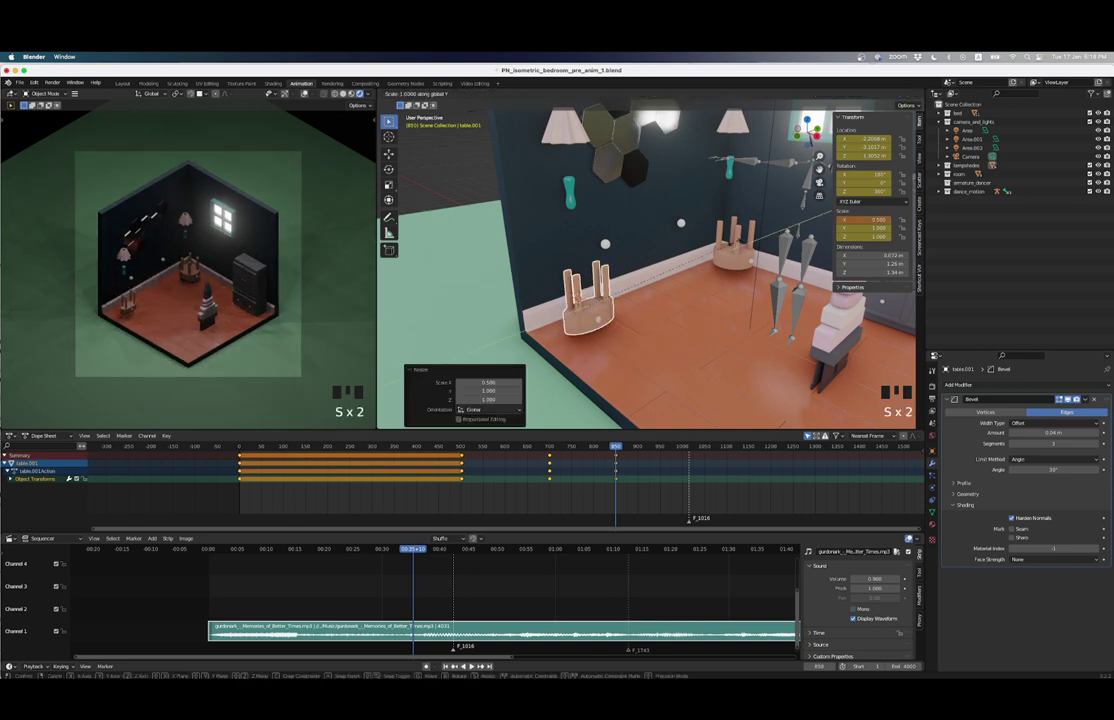
text(y.5)
key(Return)
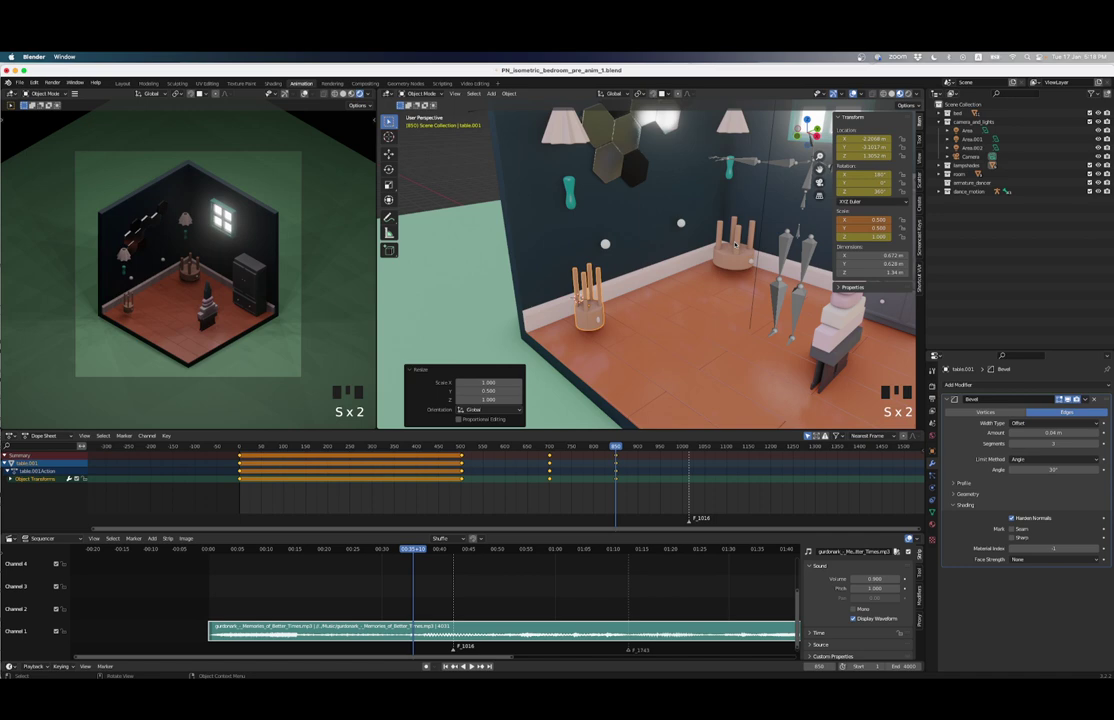
Step: Scale the front nightstand by 0.8 along Z and keyframe its new scale
scroll(671, 256, down, 5)
scroll(671, 256, up, 2)
middle_drag(671, 256, 688, 234)
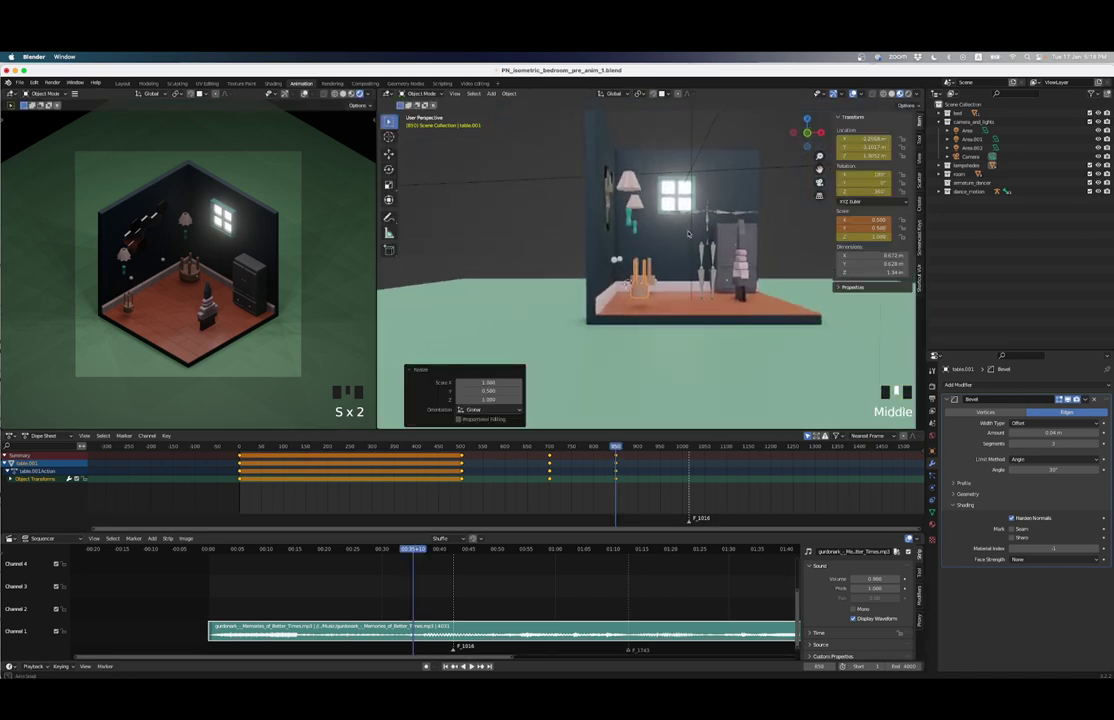
middle_drag(688, 234, 676, 237)
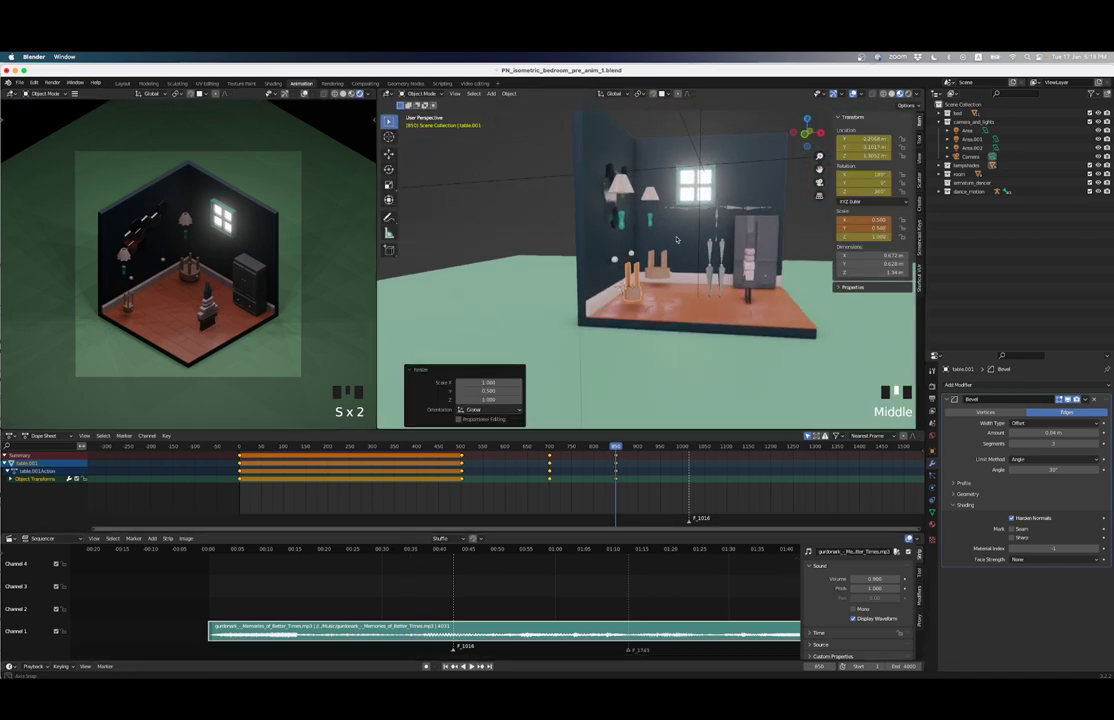
text(sz.8)
key(Return)
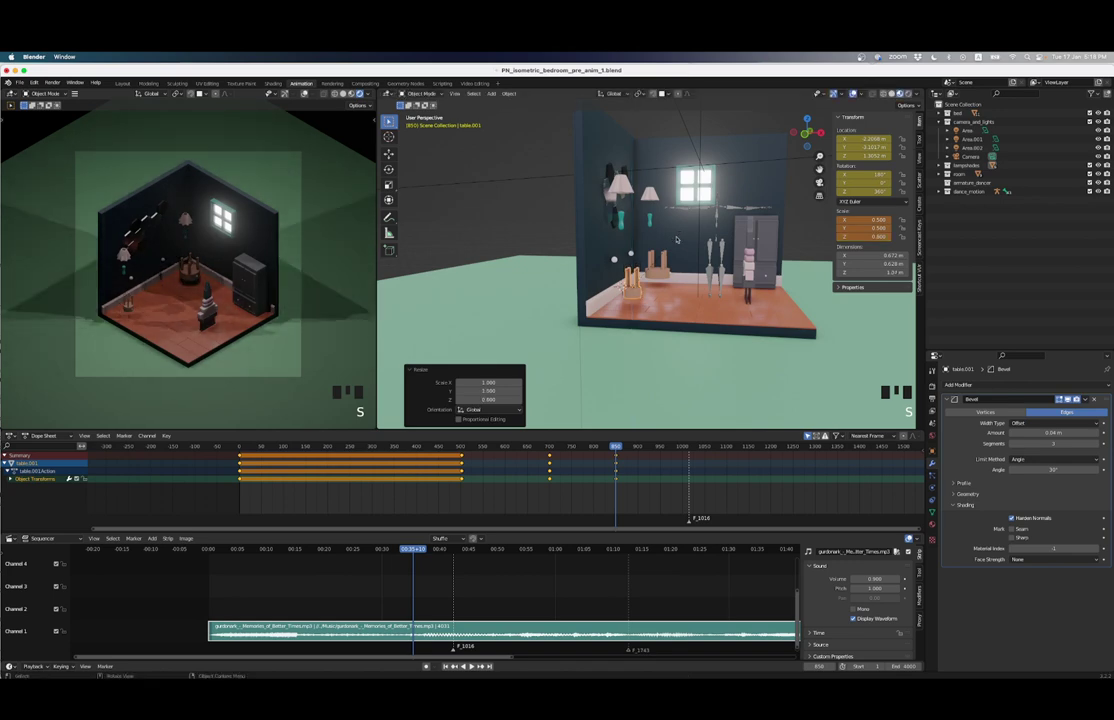
scroll(673, 289, up, 5)
scroll(673, 289, down, 5)
middle_drag(673, 289, 705, 244)
scroll(705, 244, up, 3)
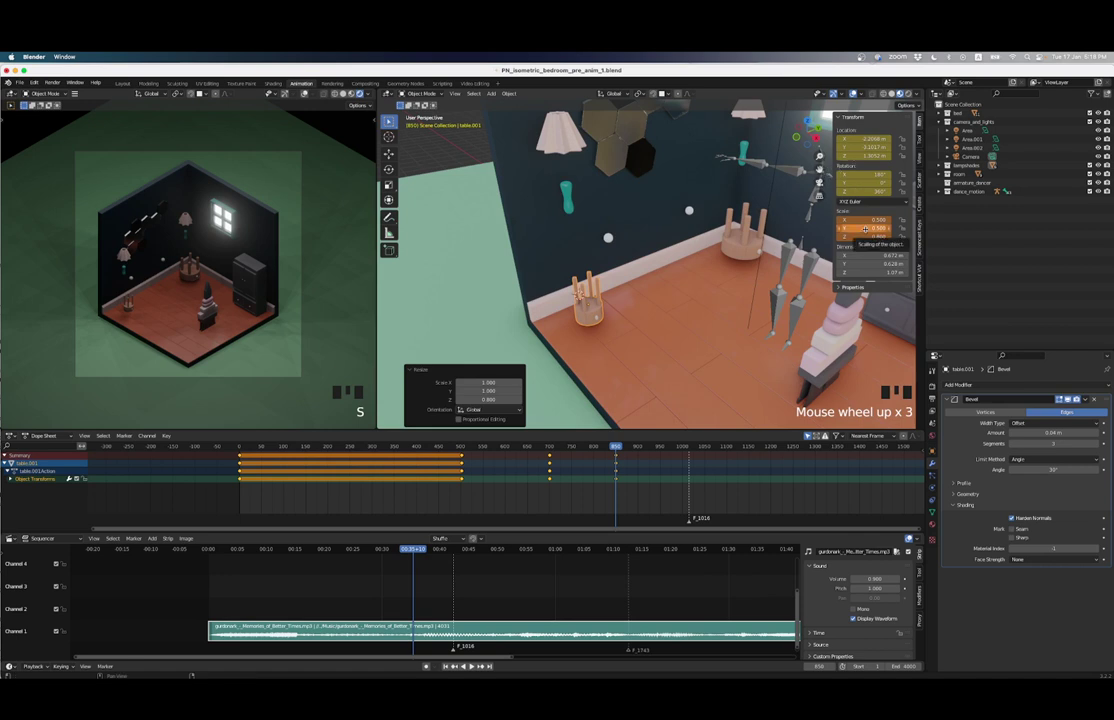
Step: Scale the rear nightstand by 0.5 along Y, 0.5 along X and 0.8 along Z, and keyframe it at the same frame
click(740, 245)
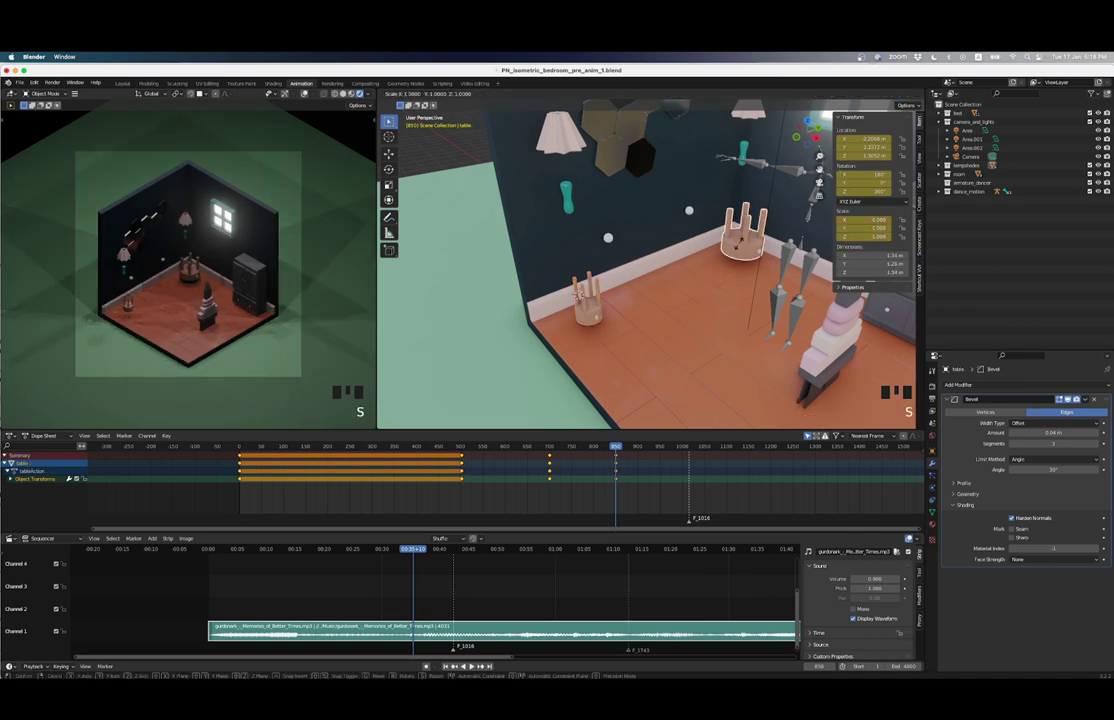
text(sy)
text(.5)
key(Return)
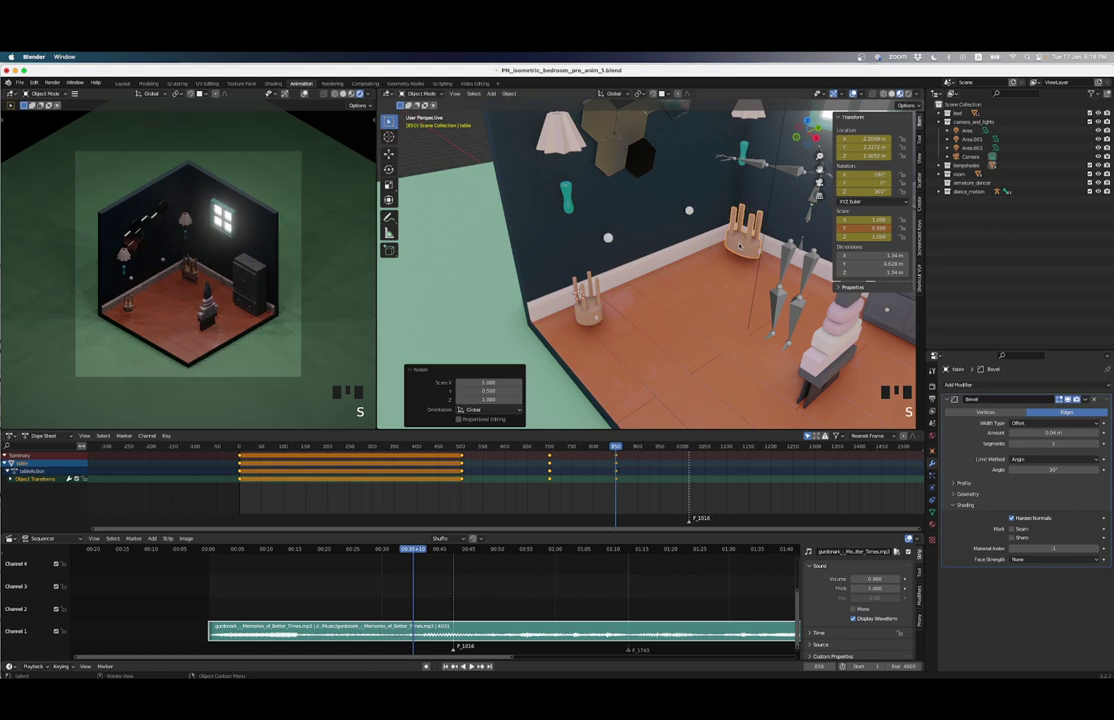
text(sx.5)
key(Return)
text(sz.)
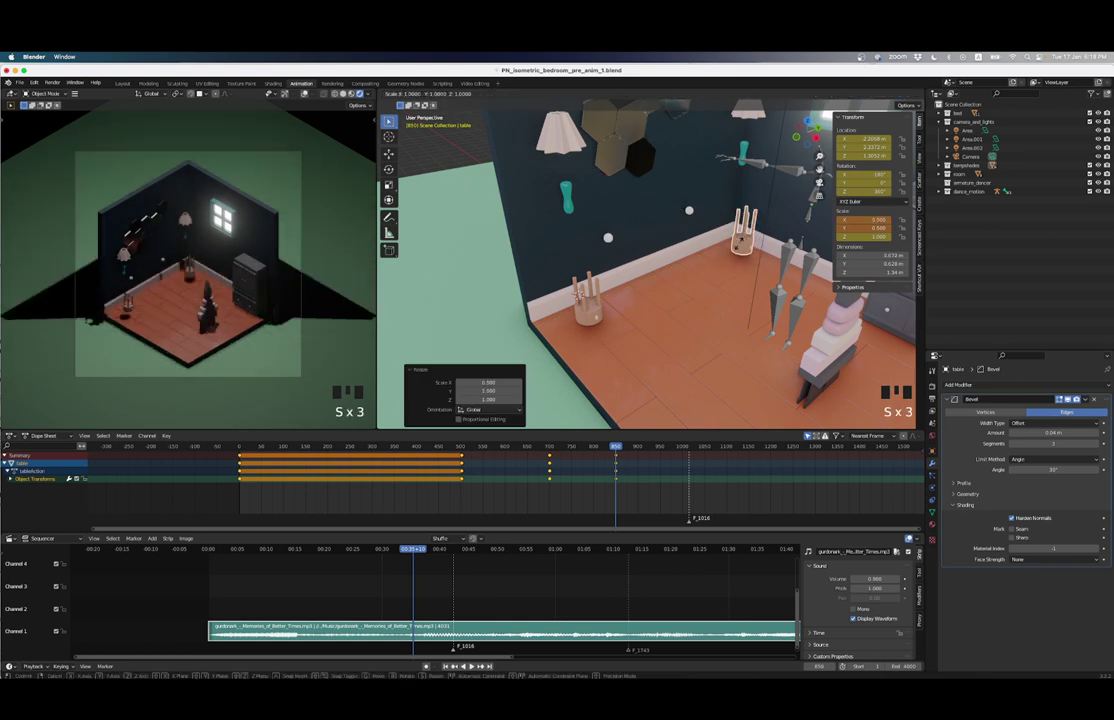
text(8)
key(Return)
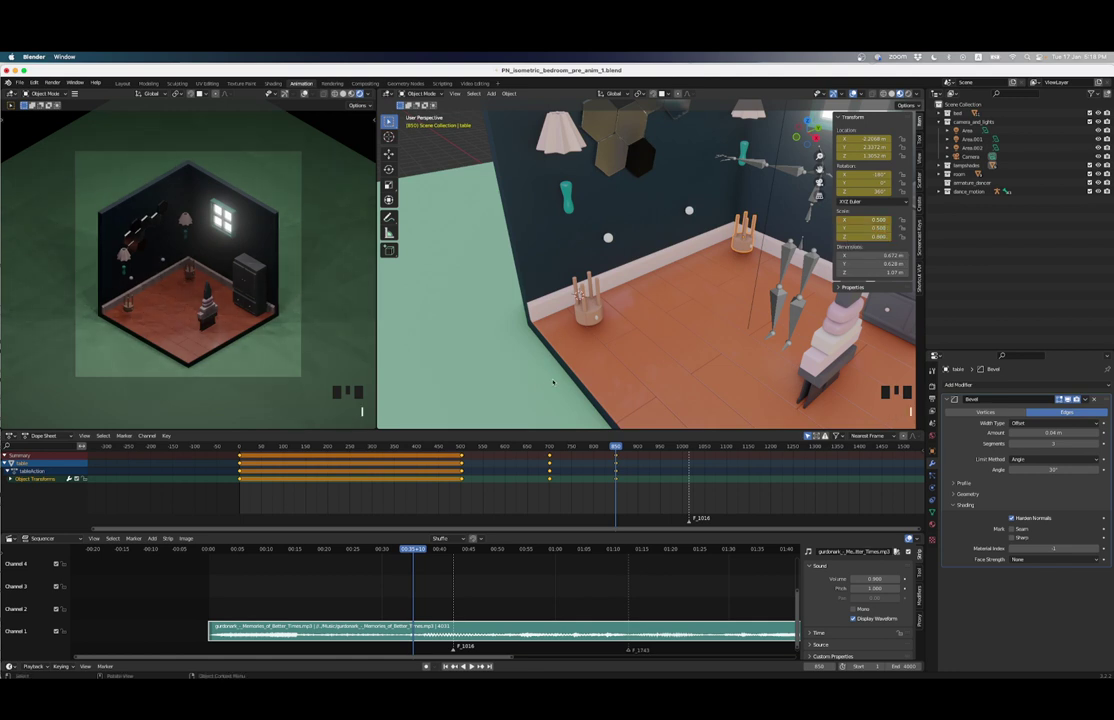
Step: Select both nightstands in the right orthographic view and raise them about 1.88 m along Z towards the floating lamp bases
middle_drag(598, 322, 621, 299)
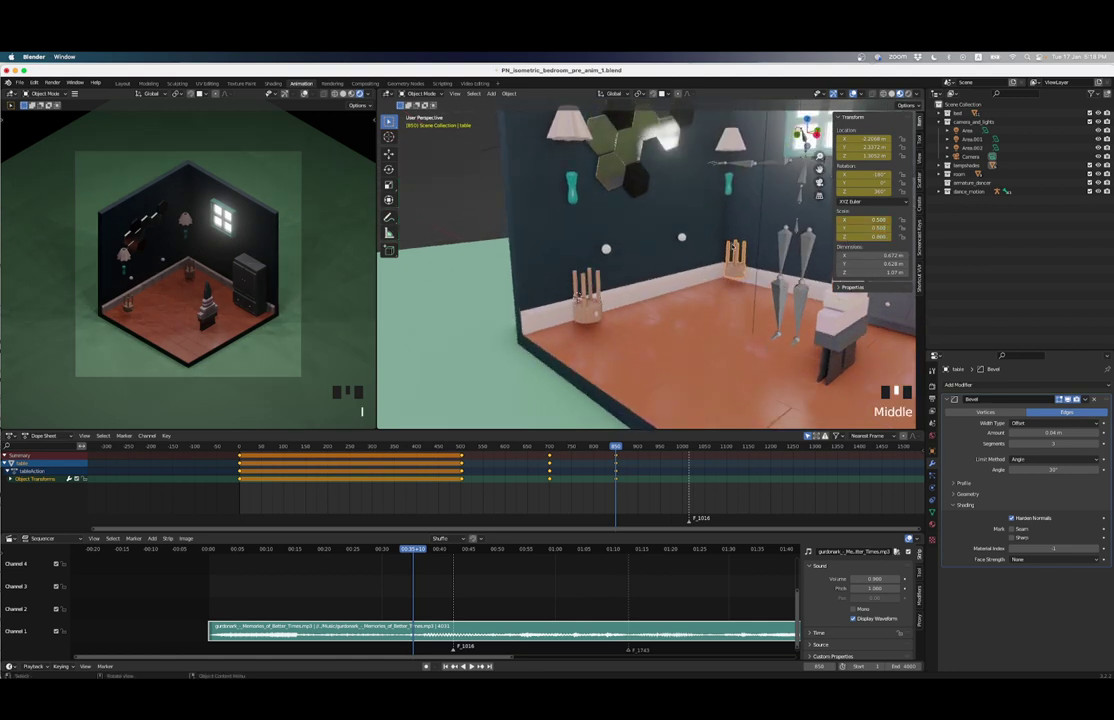
click(803, 131)
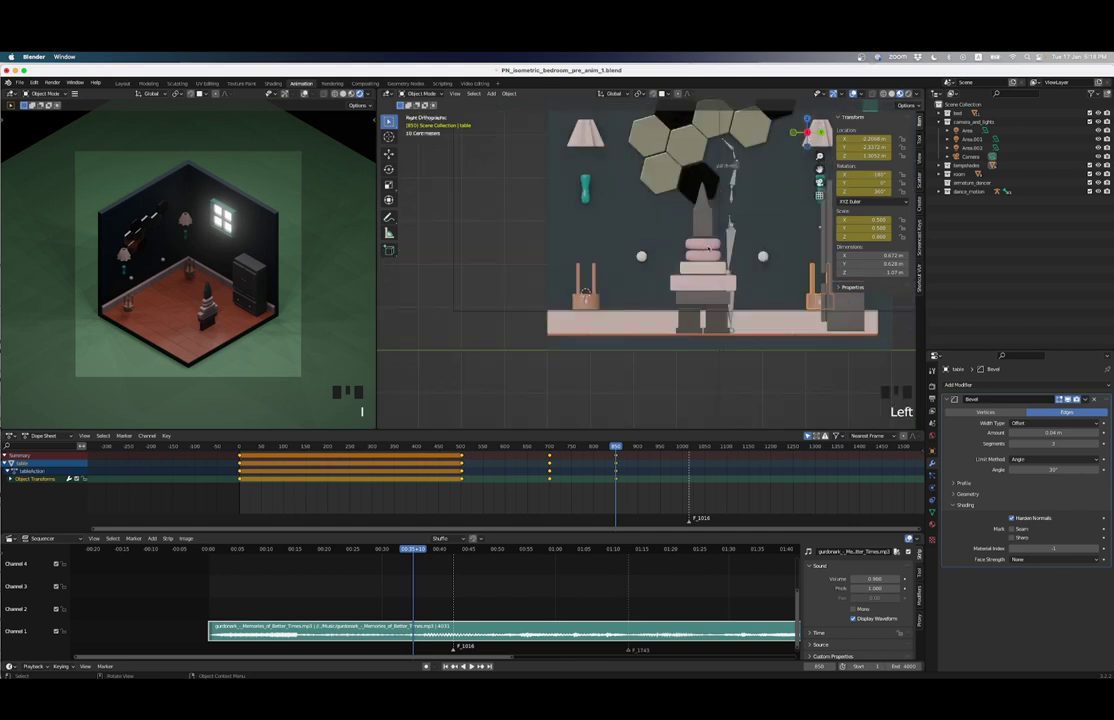
scroll(782, 271, down, 2)
shift+click(160, 260)
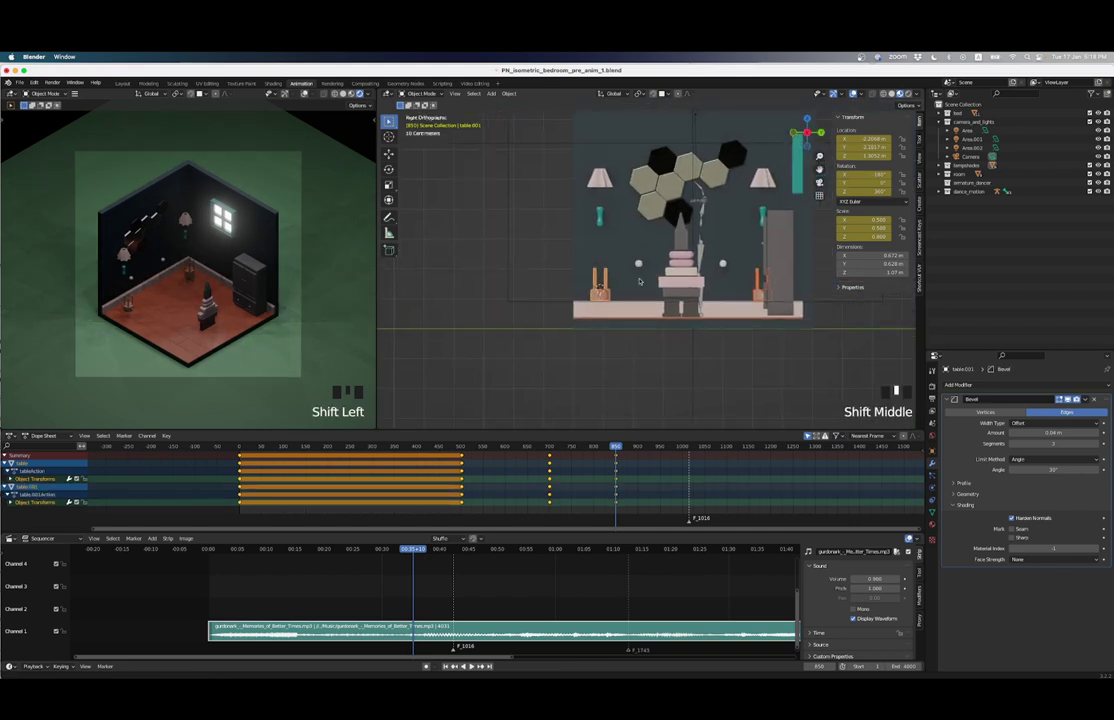
shift+middle_drag(576, 235, 541, 250)
key(g)
key(z)
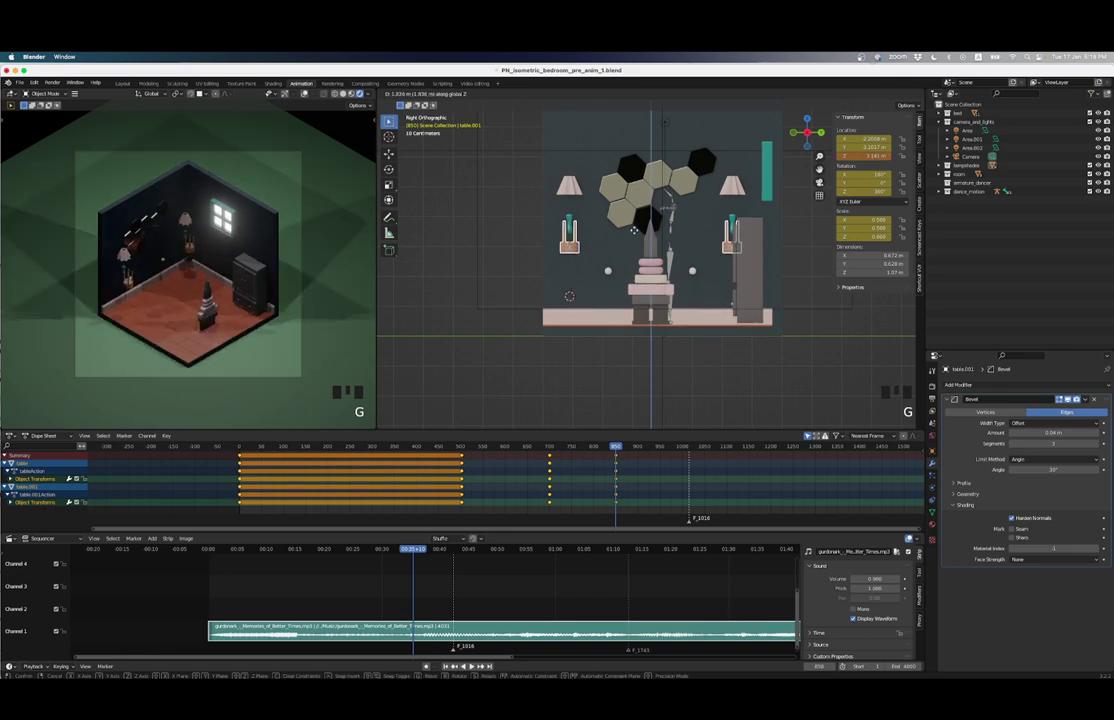
click(633, 231)
Step: Fine-tune both nightstands' height around the lamp bases to a Z location of about 3.4 m and keyframe them
middle_drag(633, 231, 790, 170)
click(803, 133)
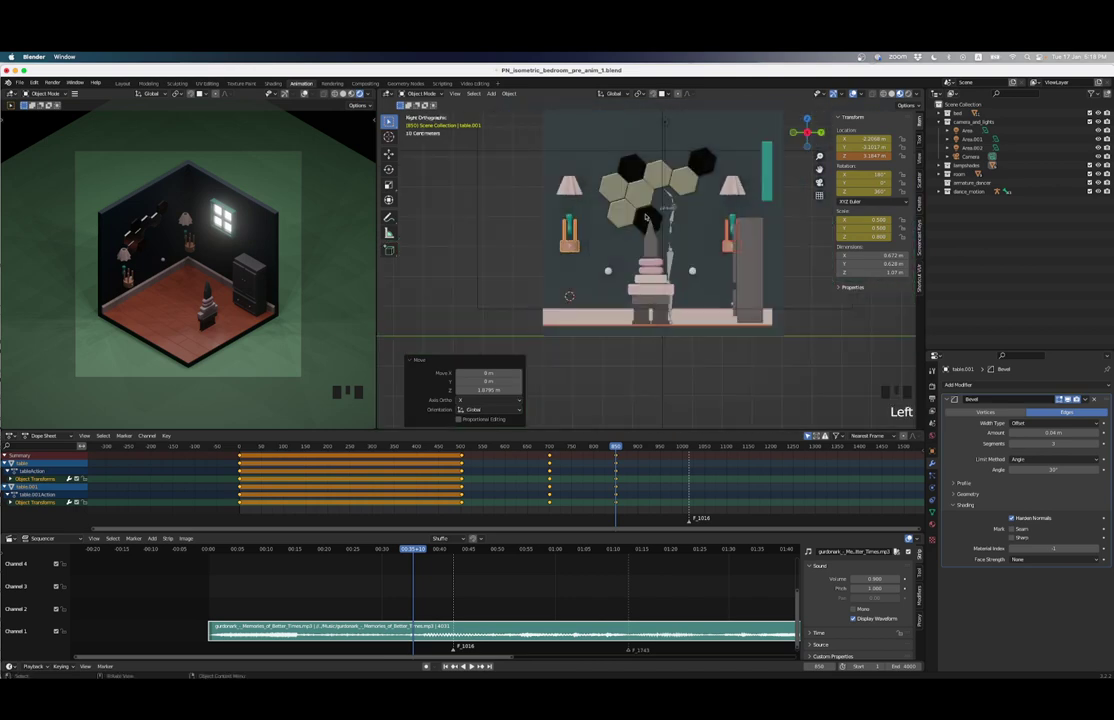
scroll(616, 254, up, 3)
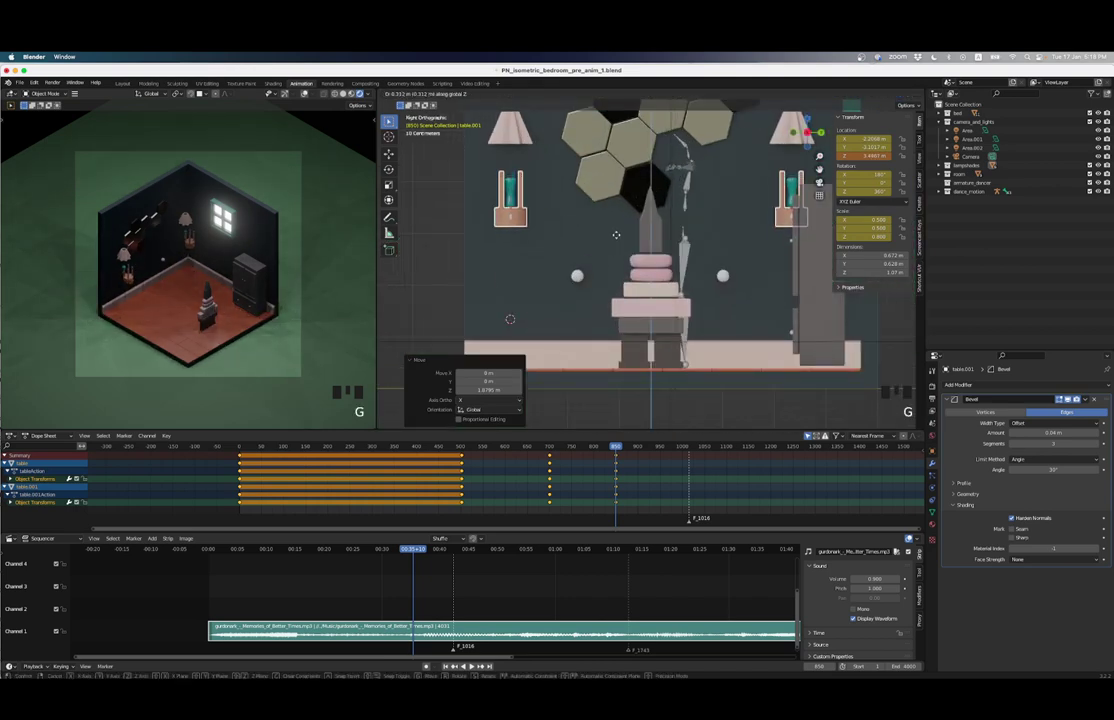
key(g)
key(z)
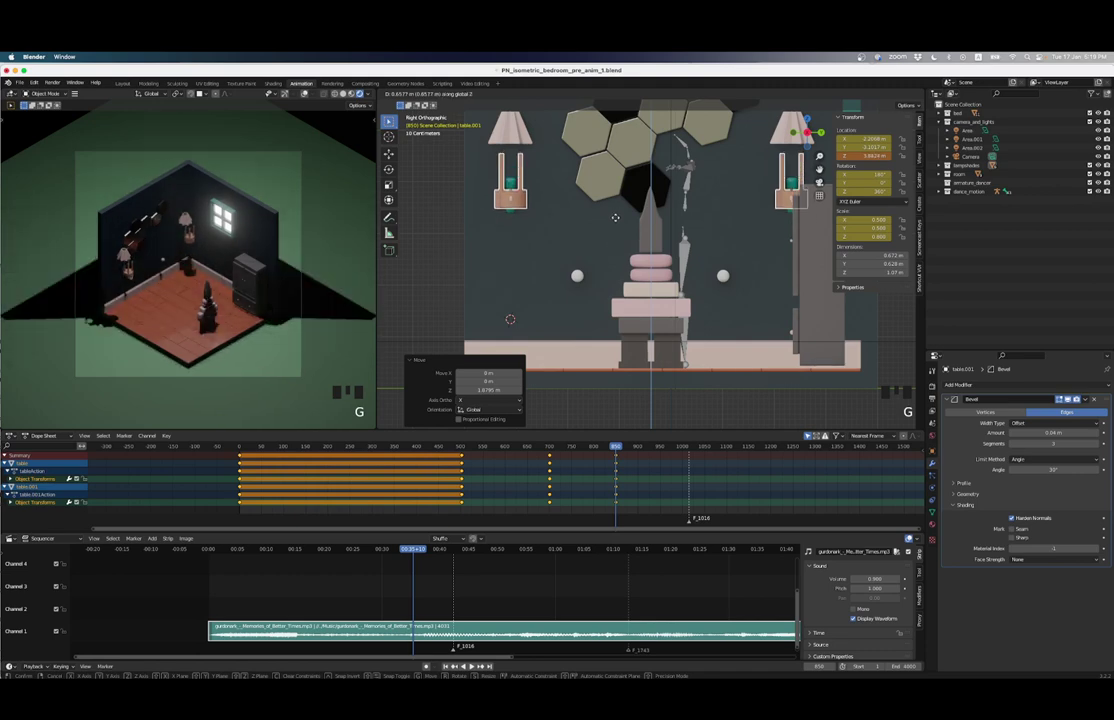
click(613, 241)
scroll(615, 250, down, 2)
middle_drag(615, 250, 644, 288)
scroll(644, 288, up, 1)
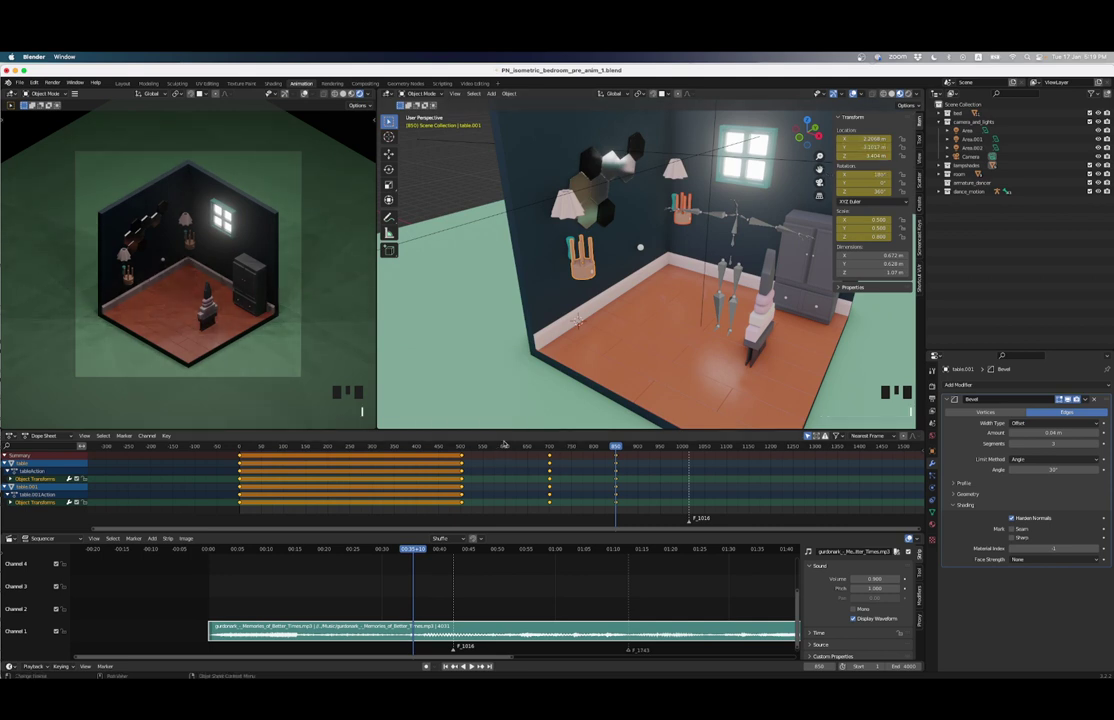
Step: Play back the nightstands' flip and rise, and scrub to about frame 195 to check their placement under the lamps from above
key(Down)
key(Down)
key(Down)
key(space)
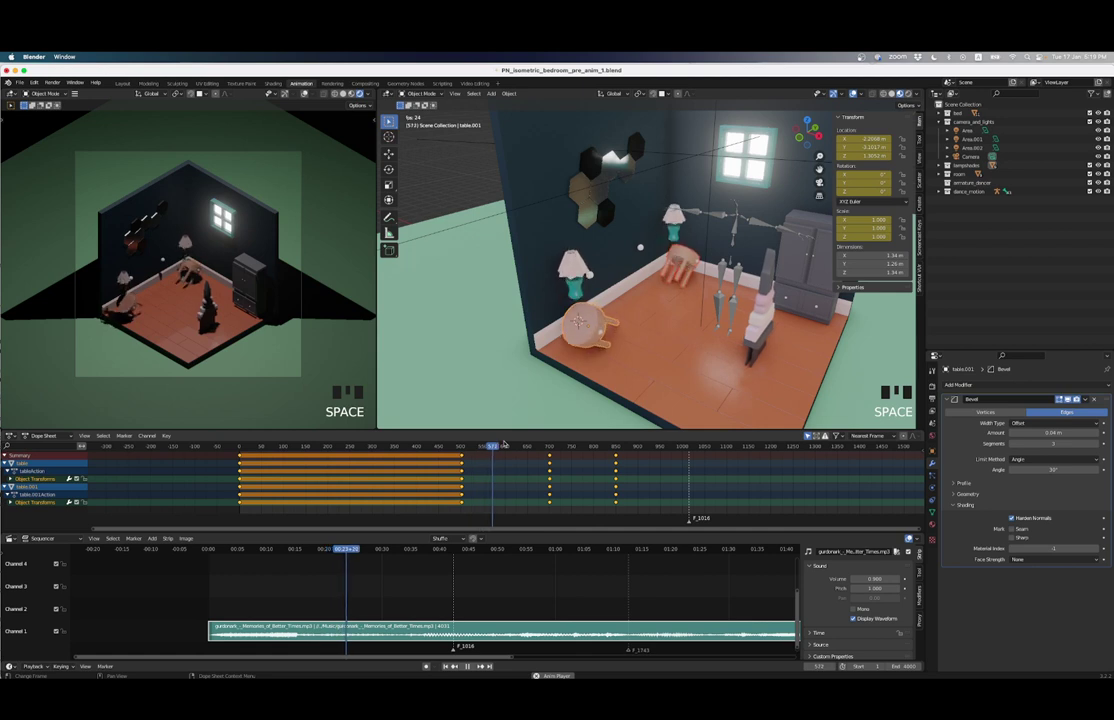
key(Left)
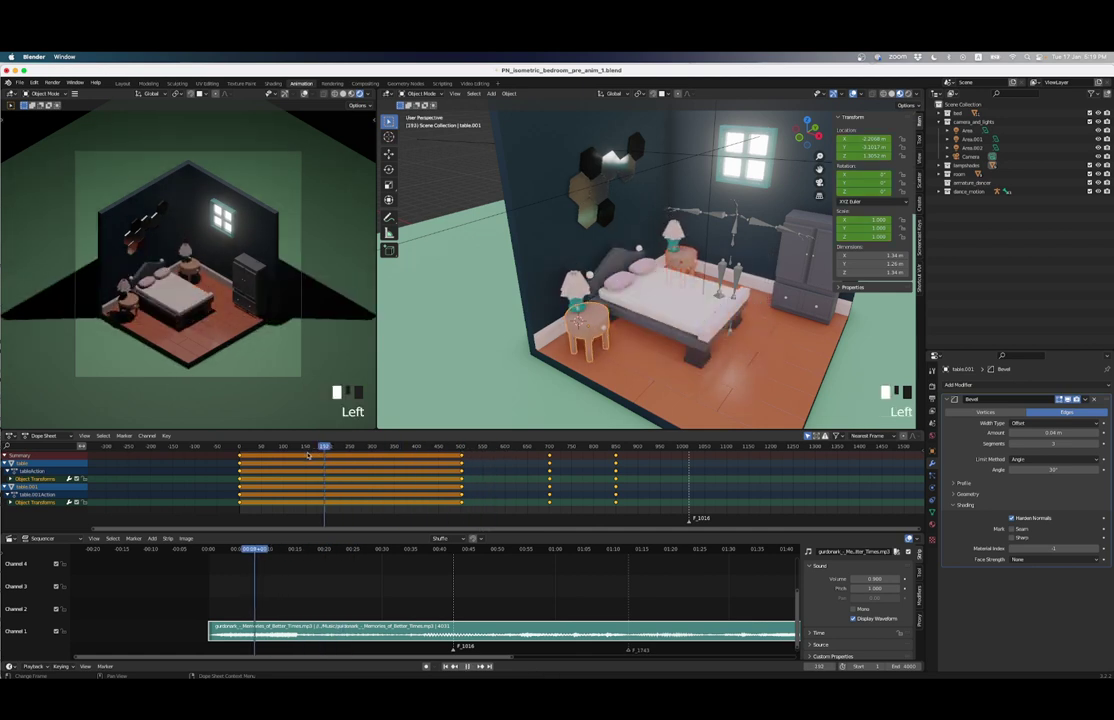
mouse_move(308, 455)
mouse_down()
mouse_move(545, 453)
mouse_move(325, 453)
mouse_up()
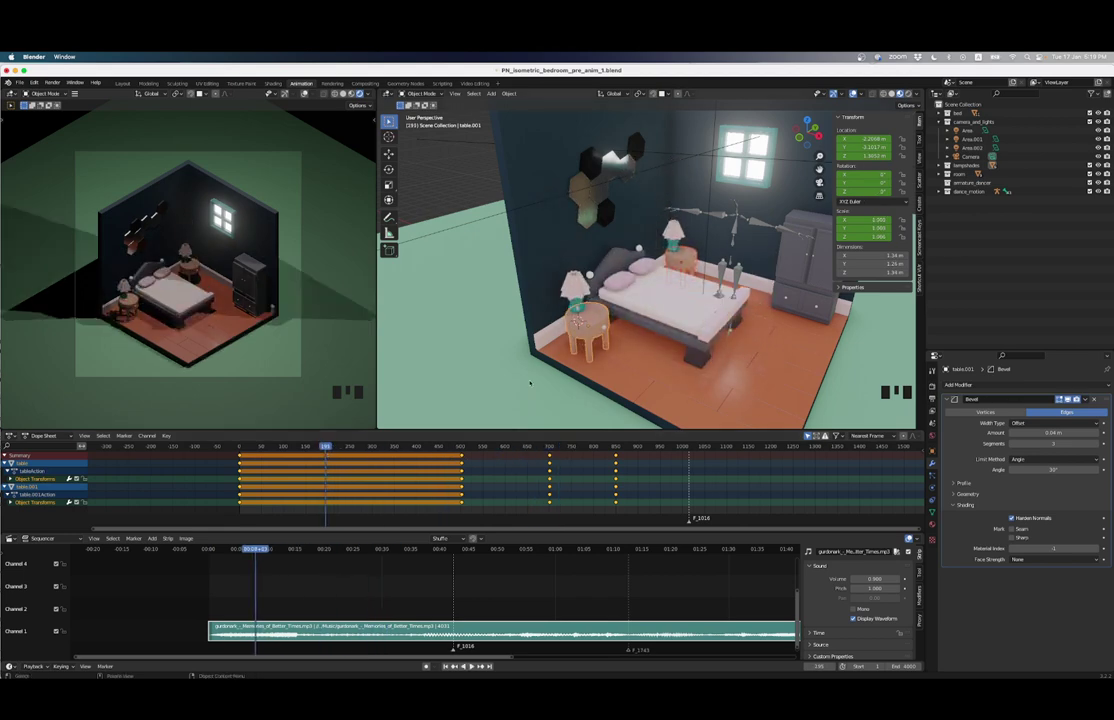
middle_drag(530, 384, 677, 360)
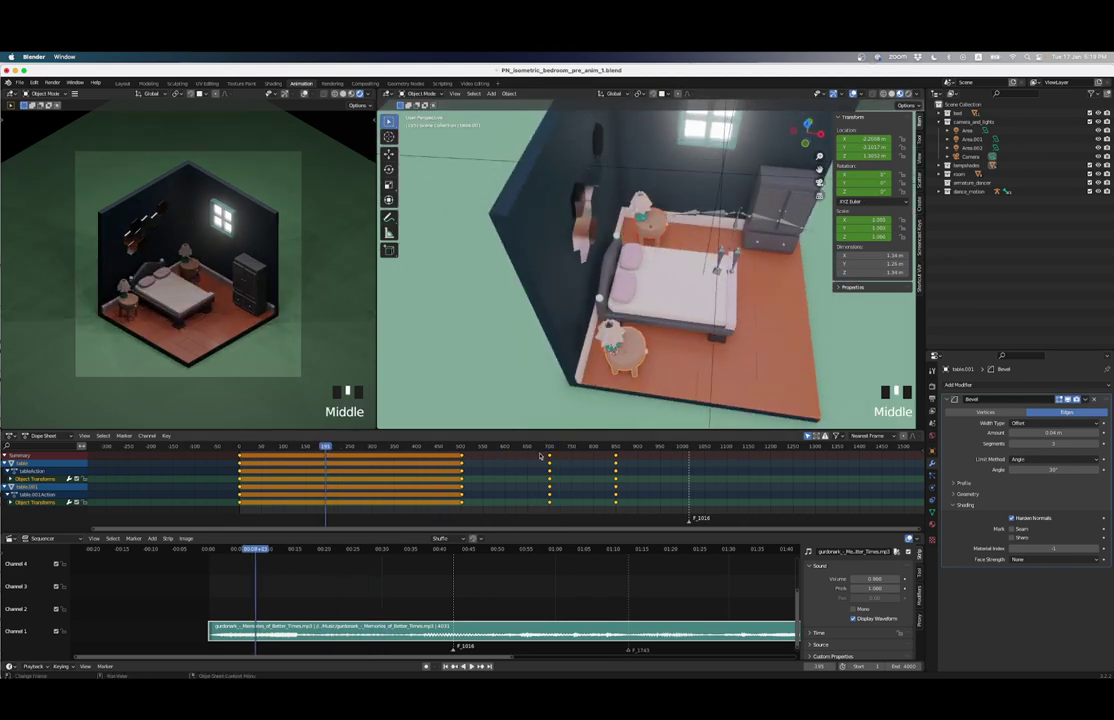
Step: At frame 1 in top view, move both nightstands about -0.41 m along X to centre them under the lamps and keyframe the front one
key(Down)
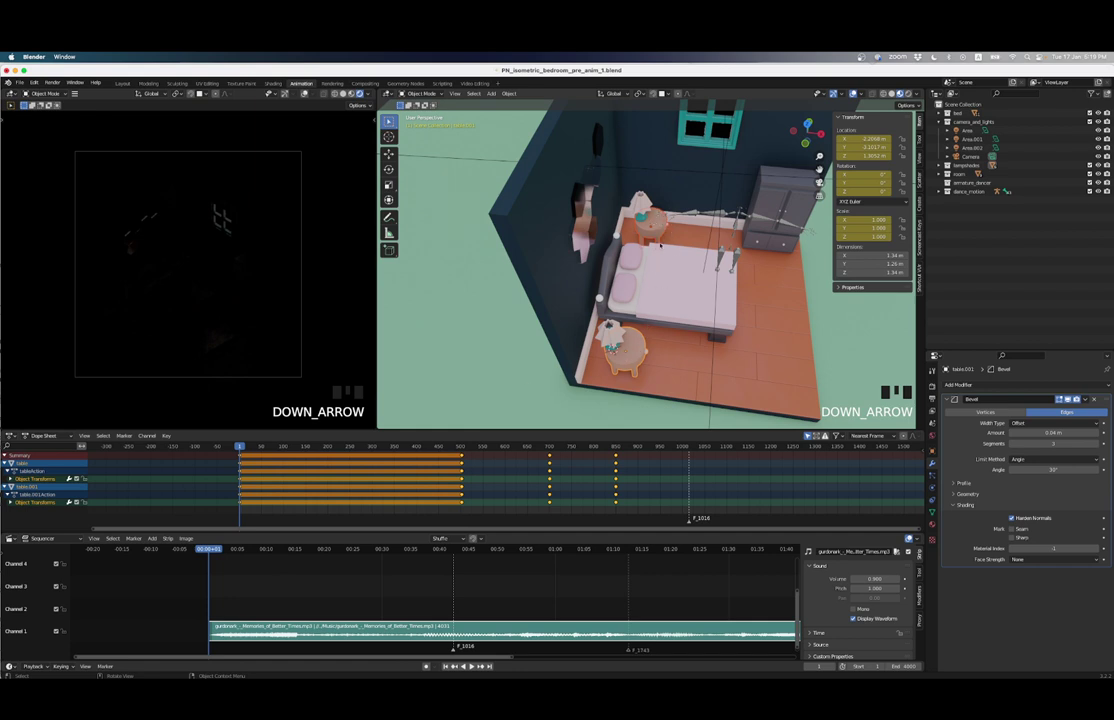
middle_drag(655, 294, 600, 288)
click(806, 122)
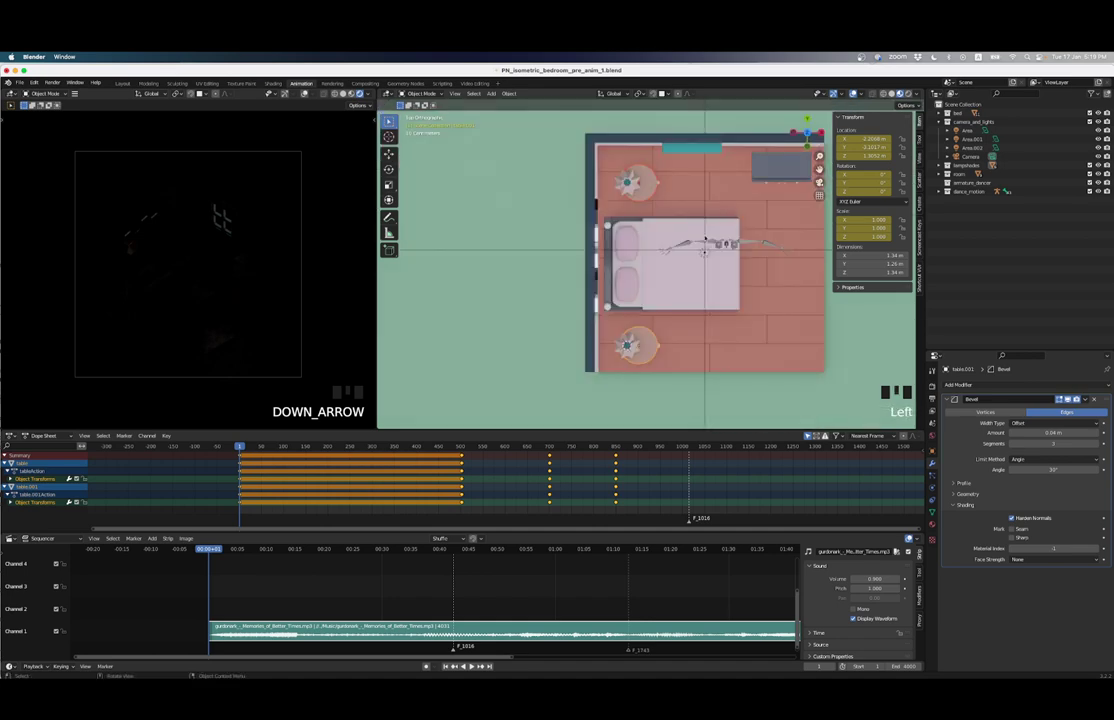
scroll(688, 255, up, 1)
scroll(691, 248, down, 2)
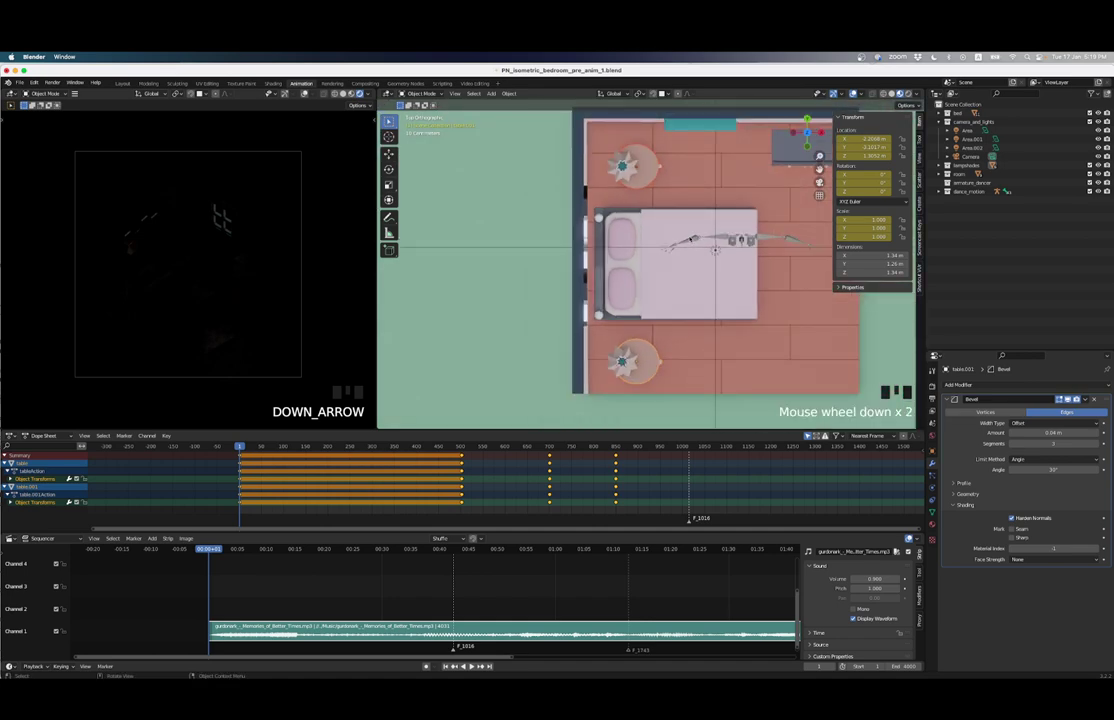
key(g)
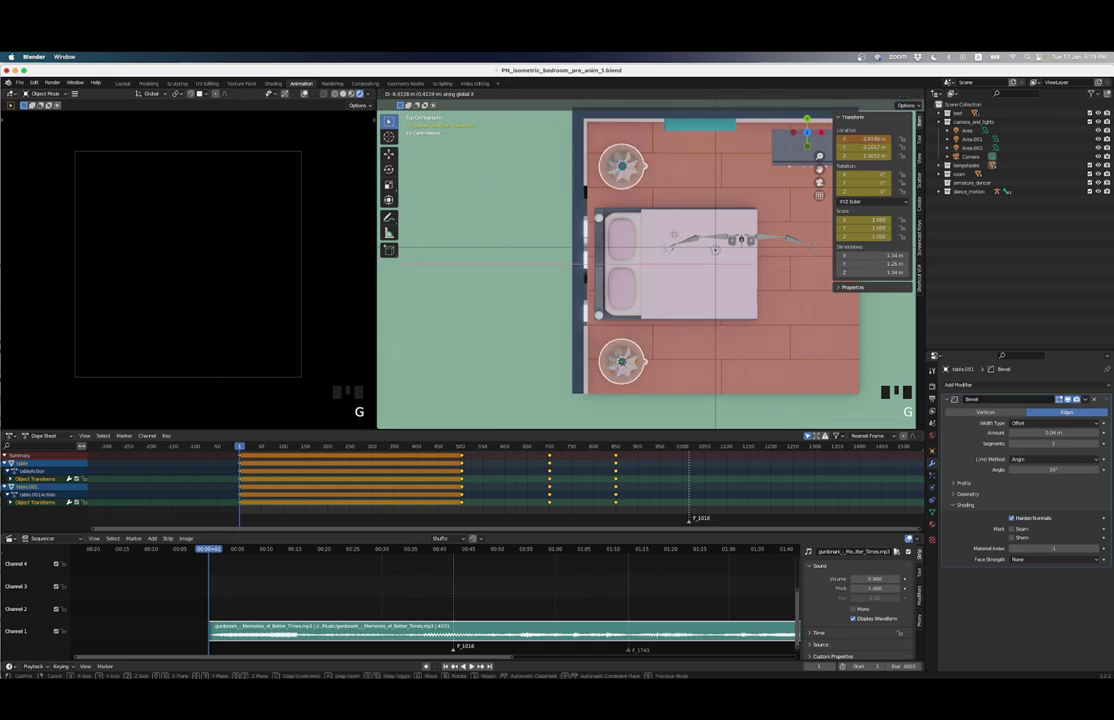
click(675, 237)
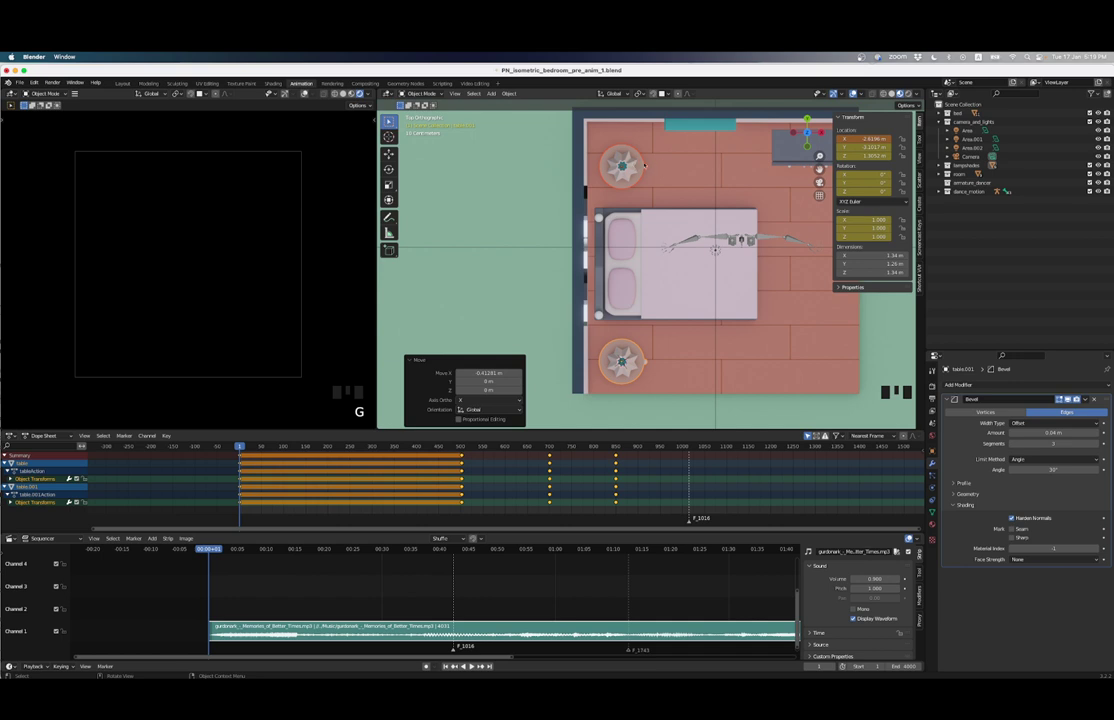
click(651, 318)
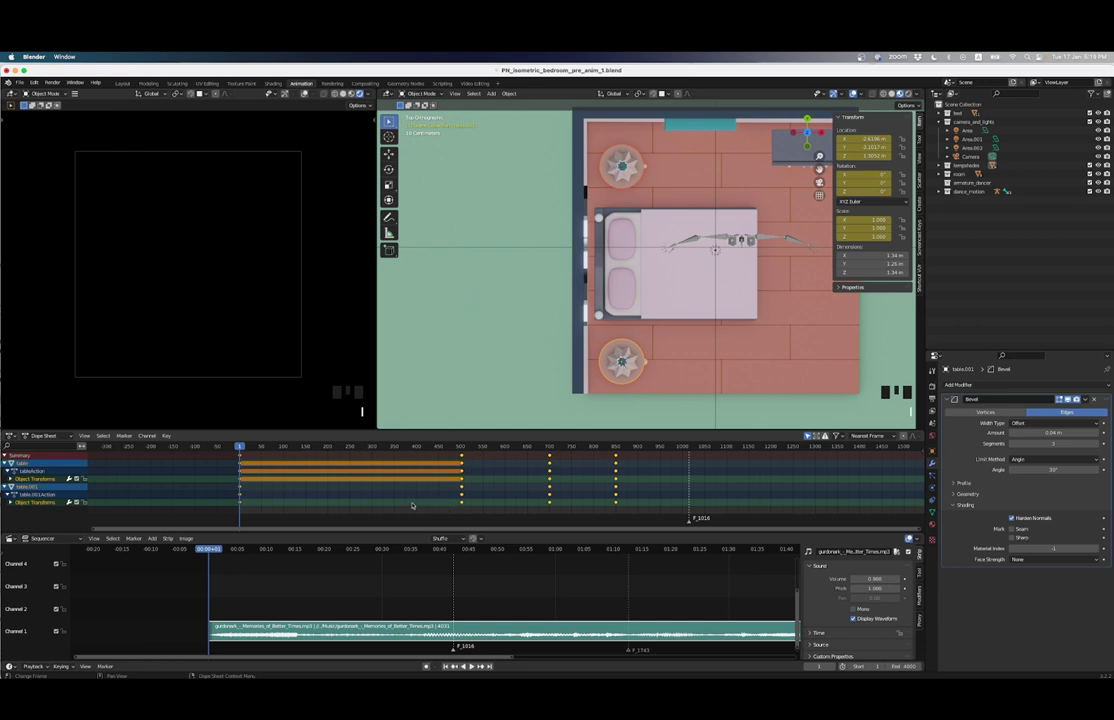
Step: Duplicate both nightstands' frame 1 keyframes to about frame 486, just before the flip starts, and deselect all keyframes
click(248, 500)
click(242, 462)
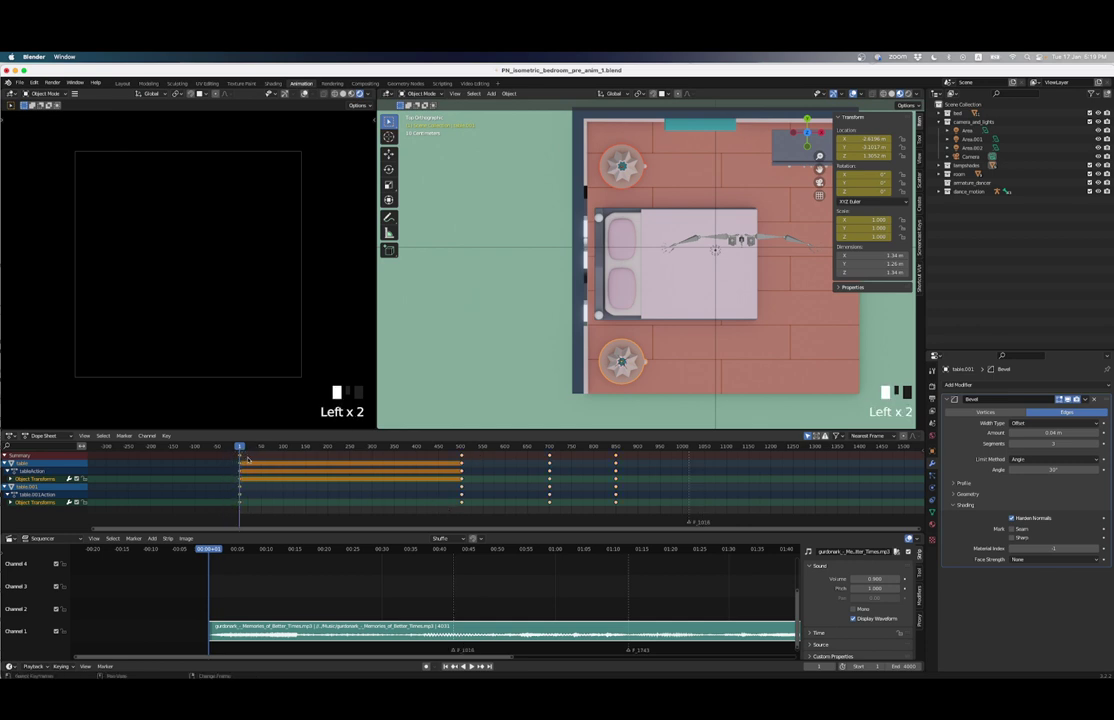
key(shift+d)
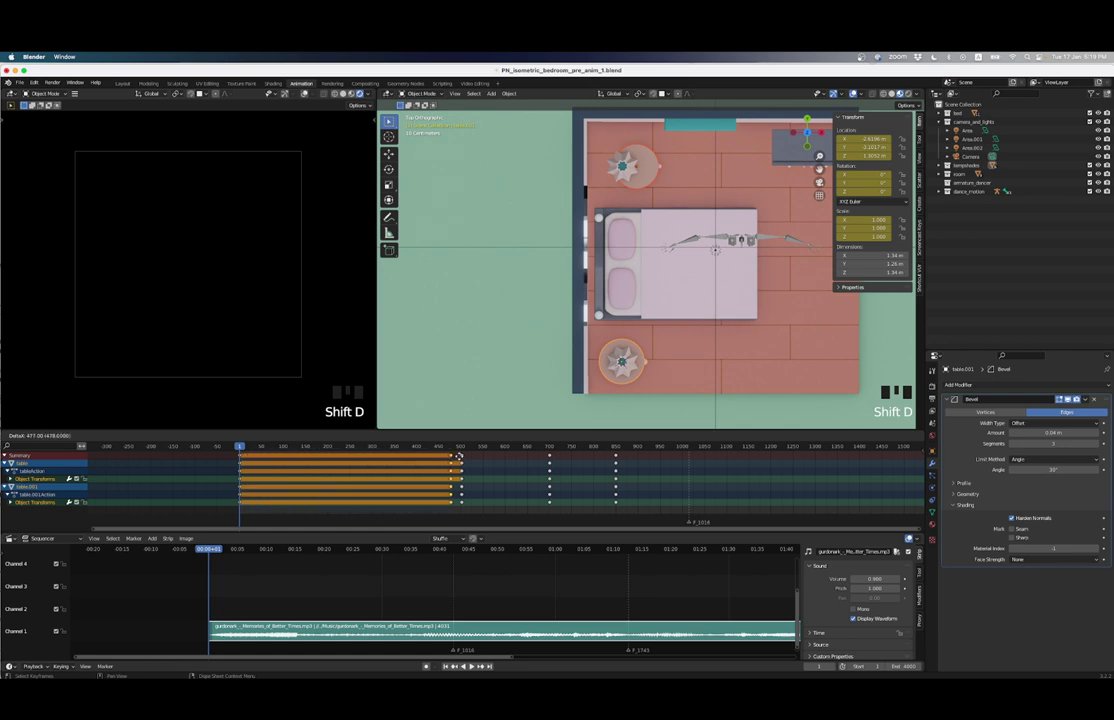
click(462, 456)
scroll(462, 470, up, 2)
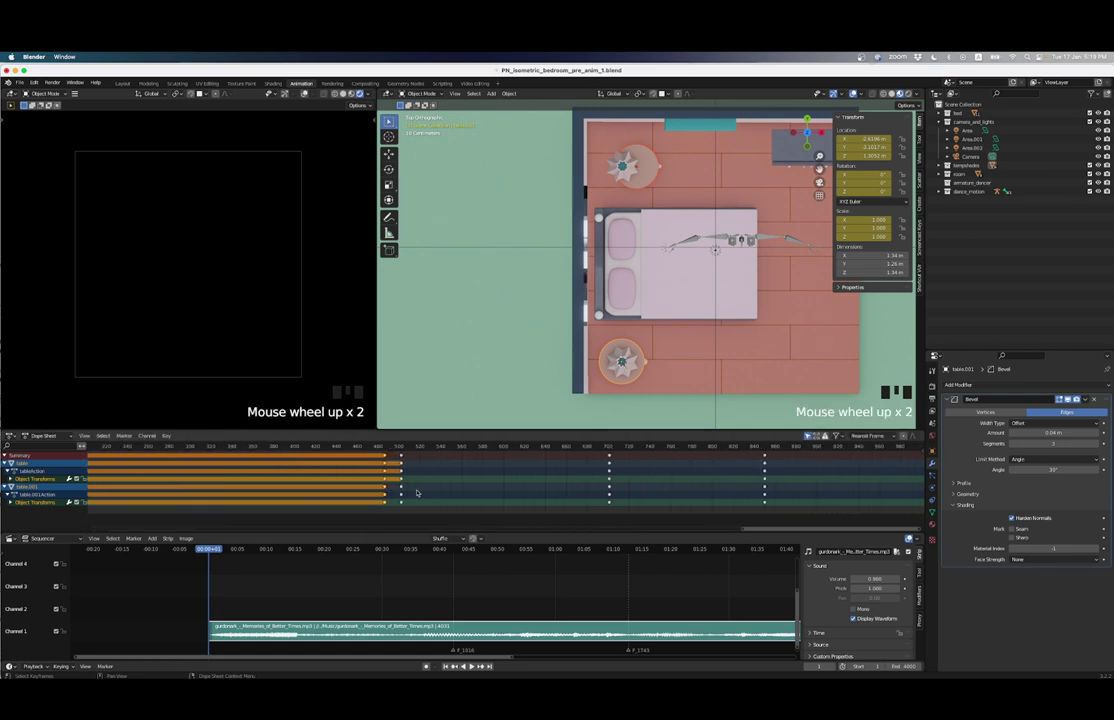
click(420, 453)
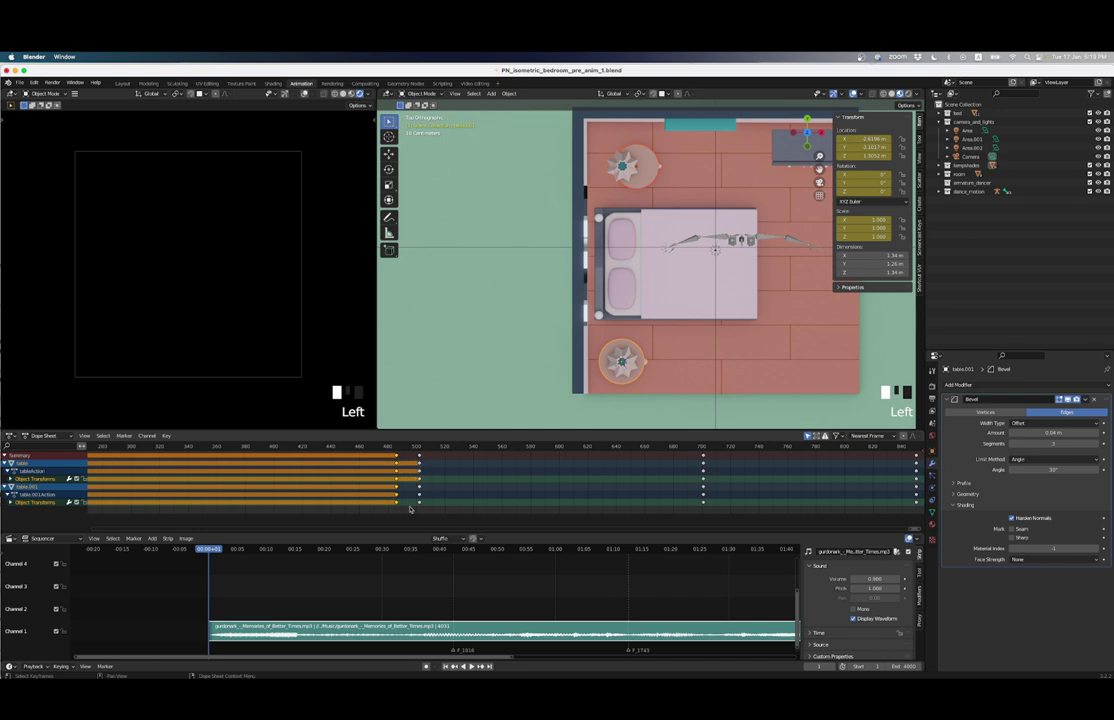
click(430, 475)
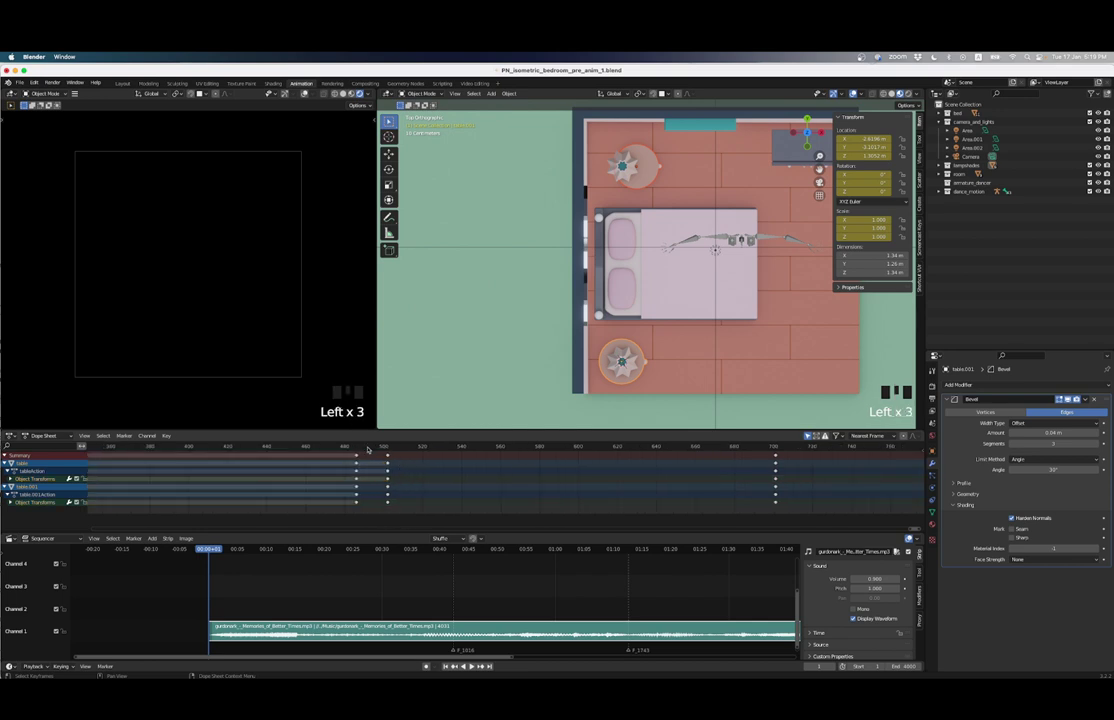
Step: Delete both nightstands' existing keyframes at frame 502 and move their duplicated keyframes from about frame 486 to frame 502
click(367, 447)
key(Up)
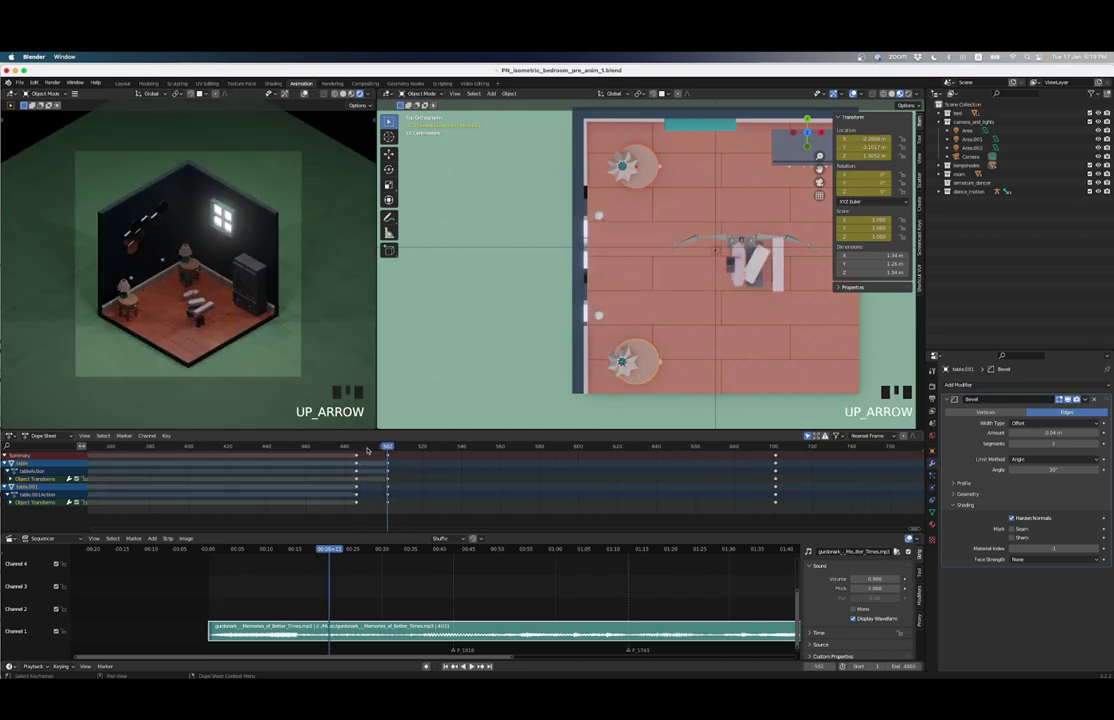
double_click(375, 464)
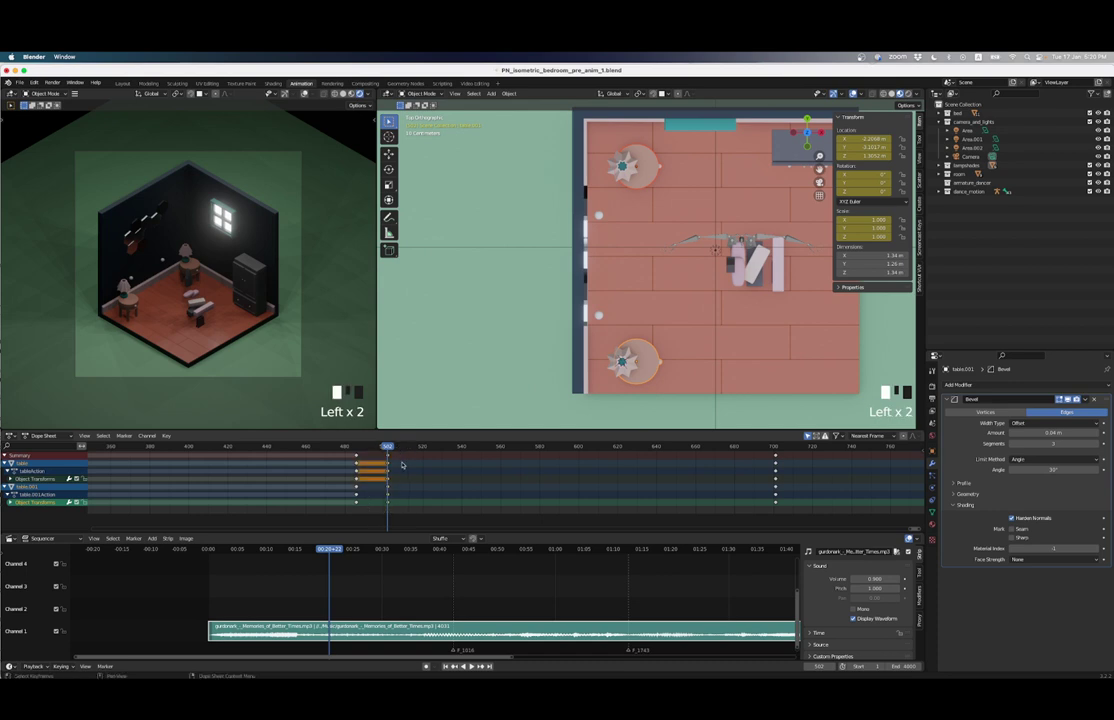
key(x)
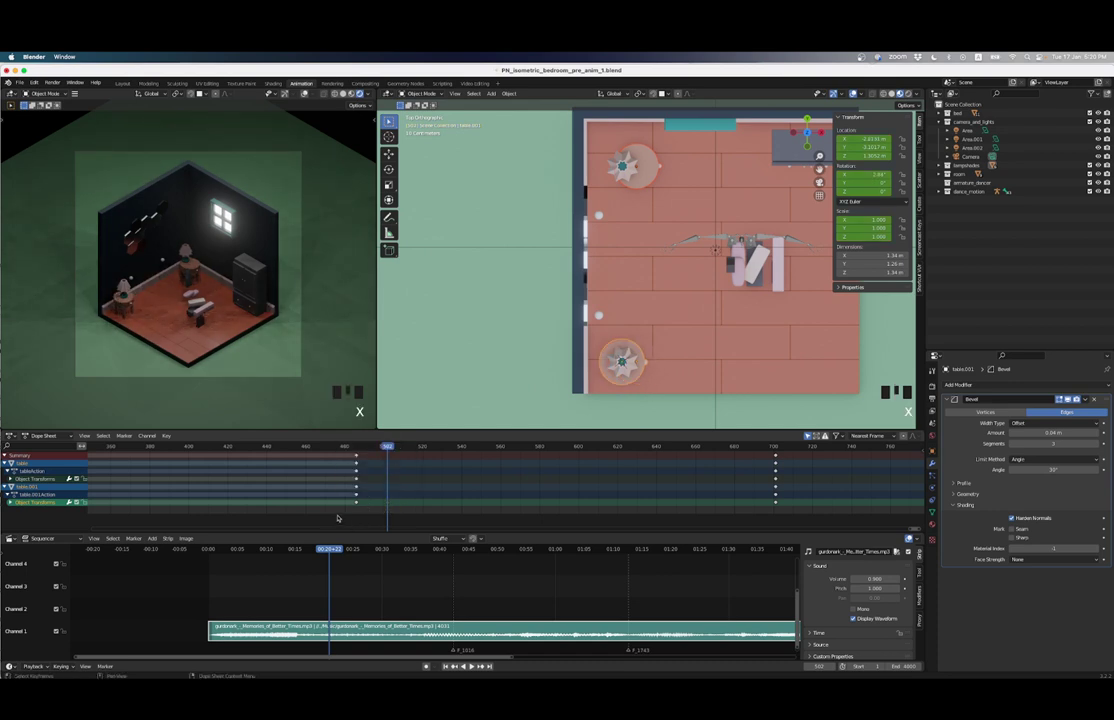
drag(347, 508, 365, 457)
key(g)
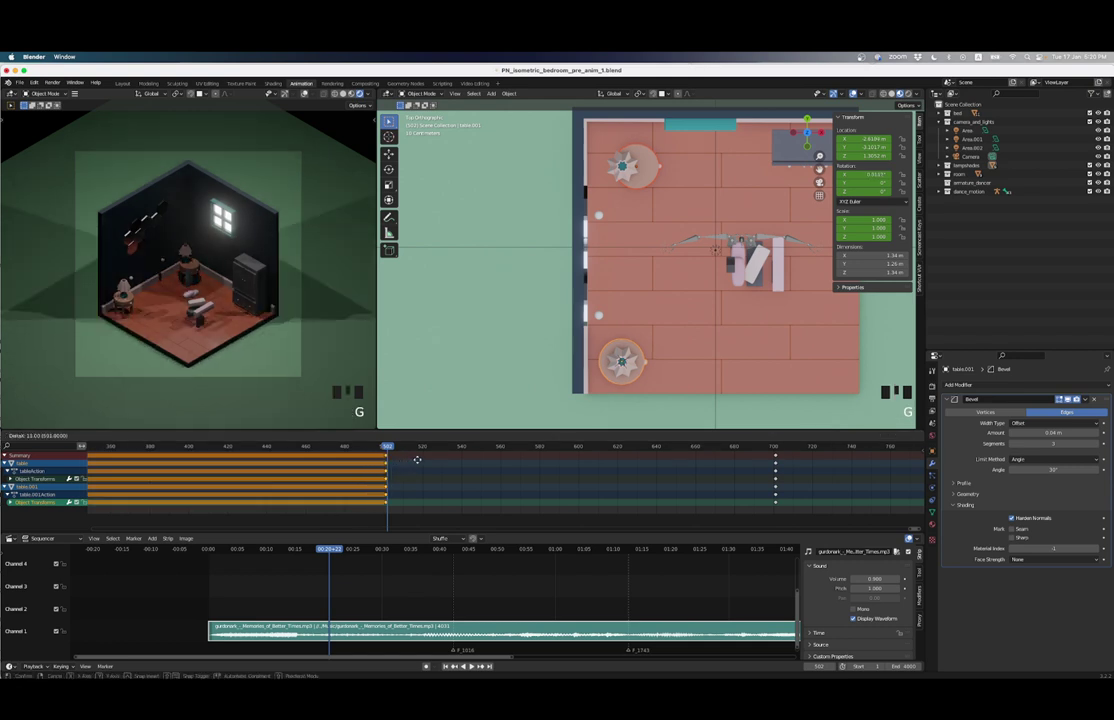
click(418, 459)
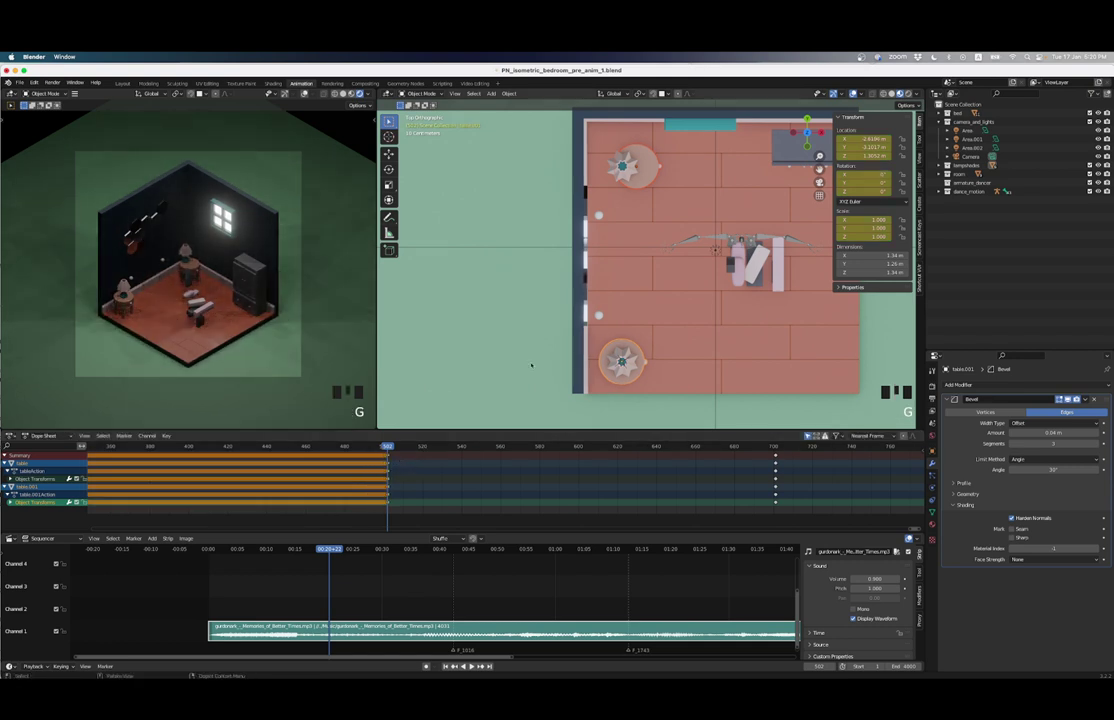
Step: Scrub through the opening frames in top view to compare both nightstands' positions under the lamps, ending on the frame 1 keyframe
scroll(606, 327, down, 4)
scroll(601, 351, up, 4)
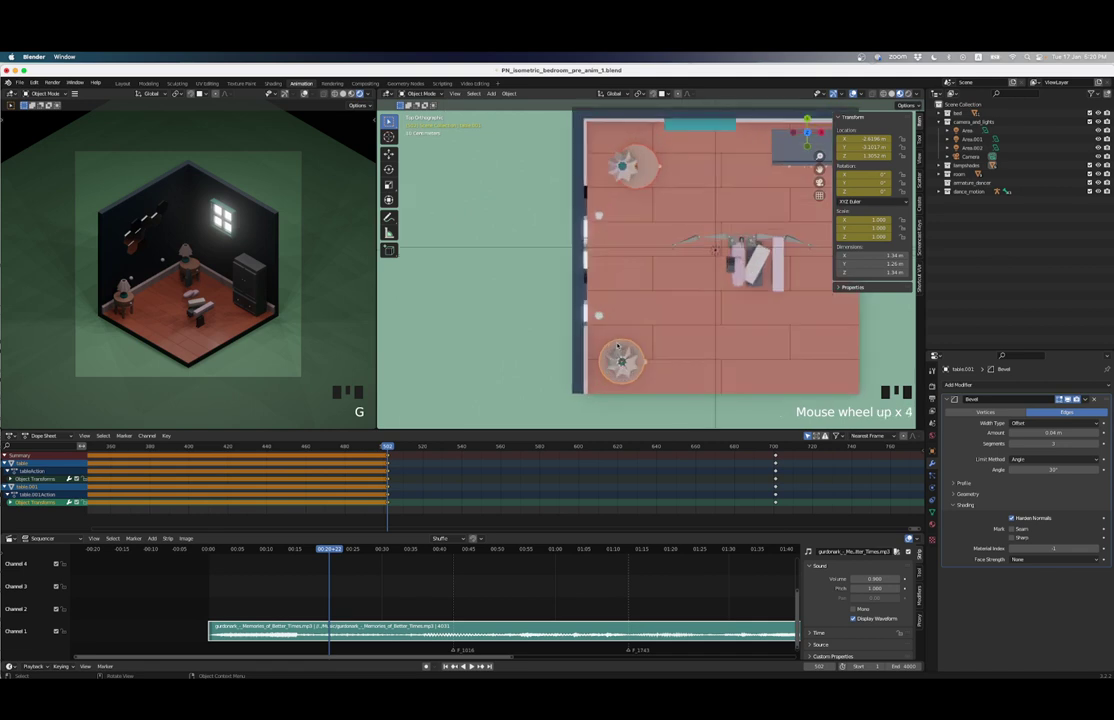
drag(387, 447, 460, 464)
key(Down)
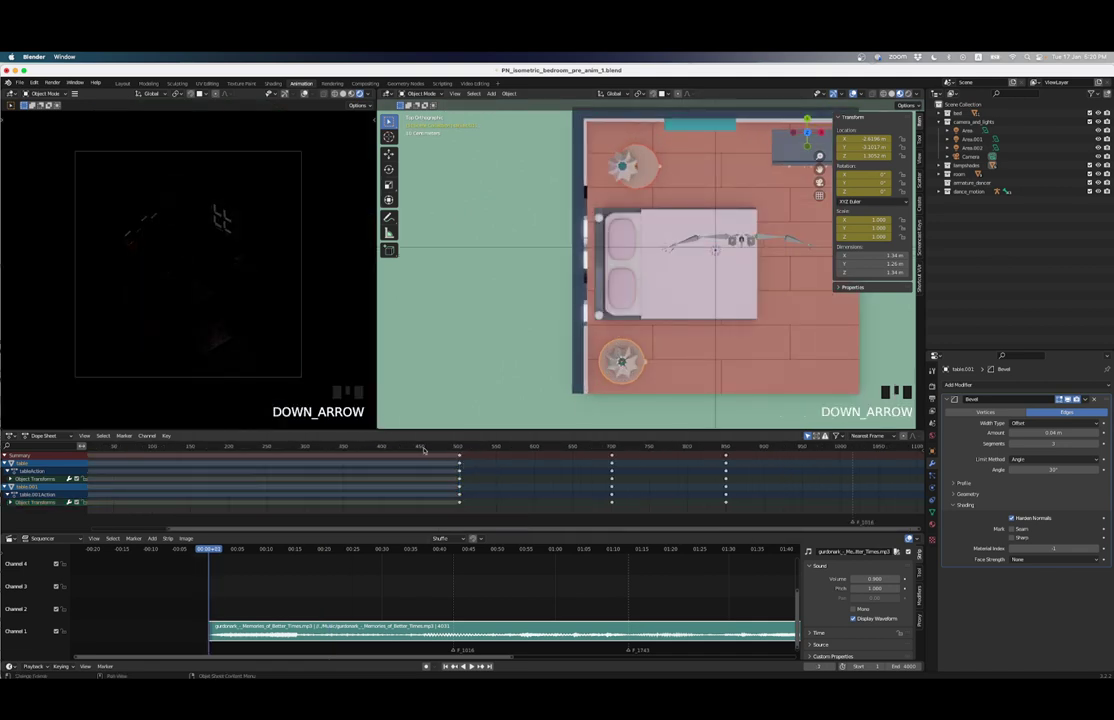
scroll(410, 462, down, 5)
click(350, 453)
click(366, 448)
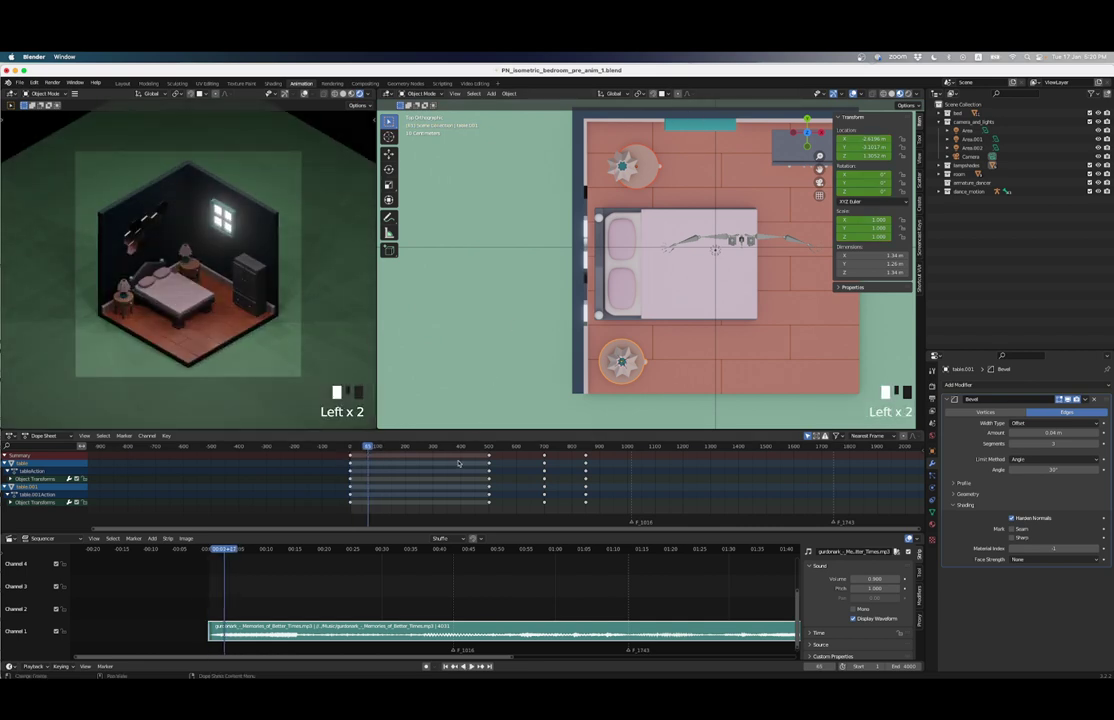
key(Down)
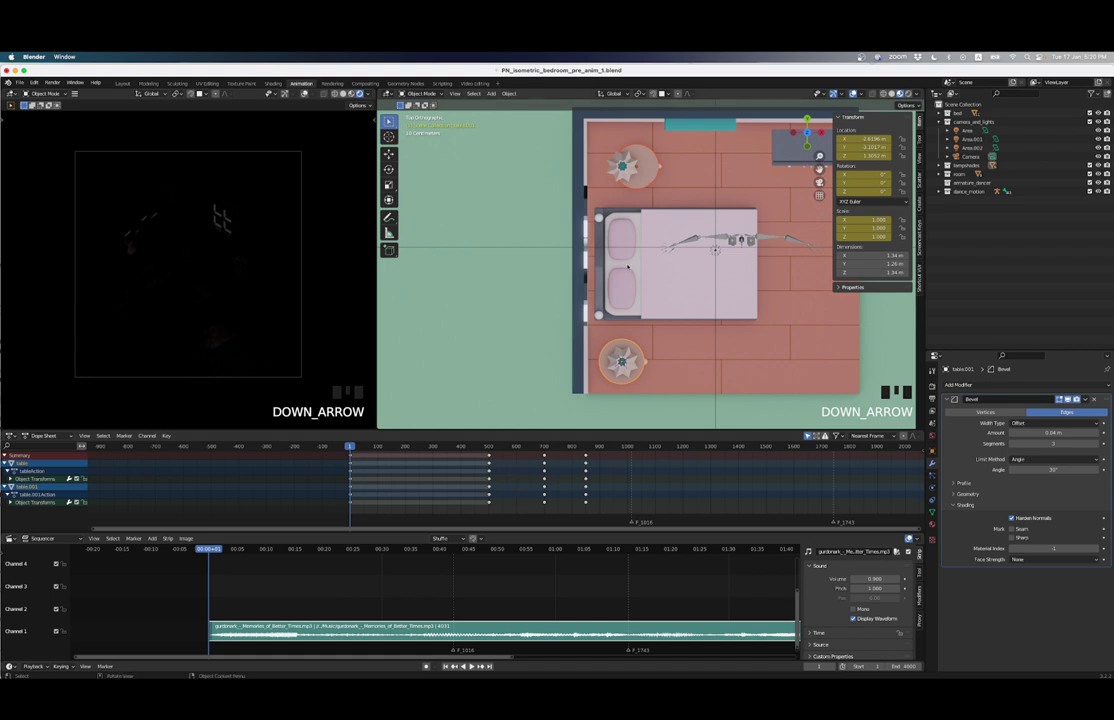
Step: At frame 1, copy the front nightstand's X location of about -2.62 m to the back nightstand and keyframe it
click(650, 185)
click(636, 356)
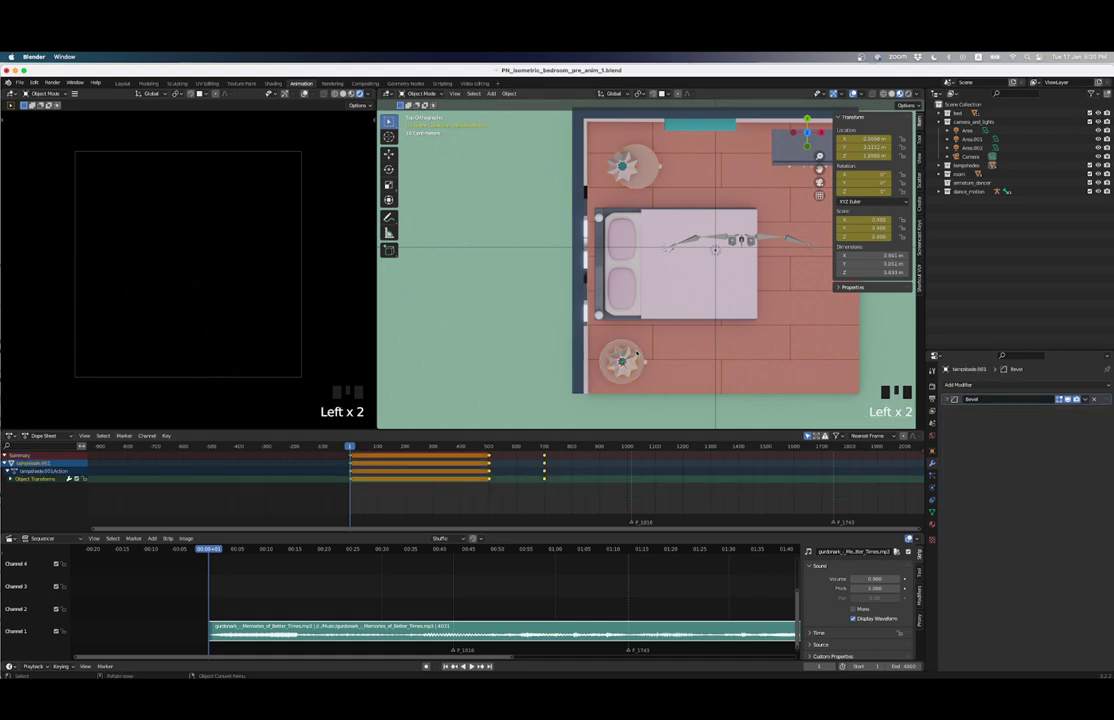
click(636, 356)
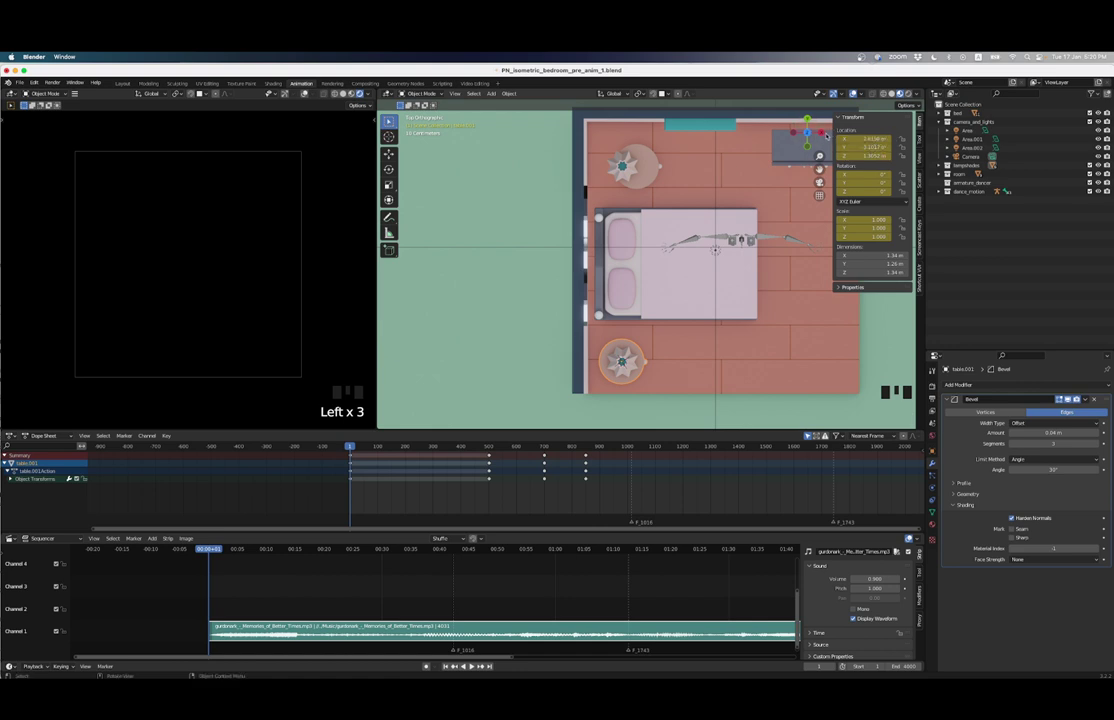
click(869, 139)
click(622, 165)
click(622, 165)
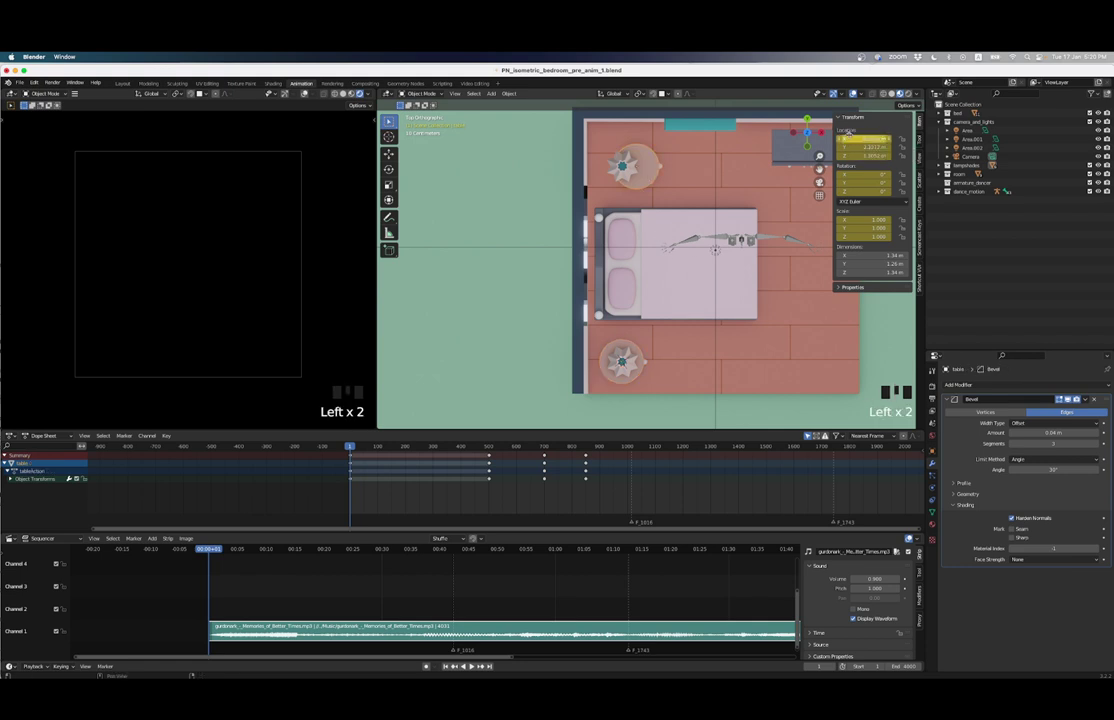
key(super+v)
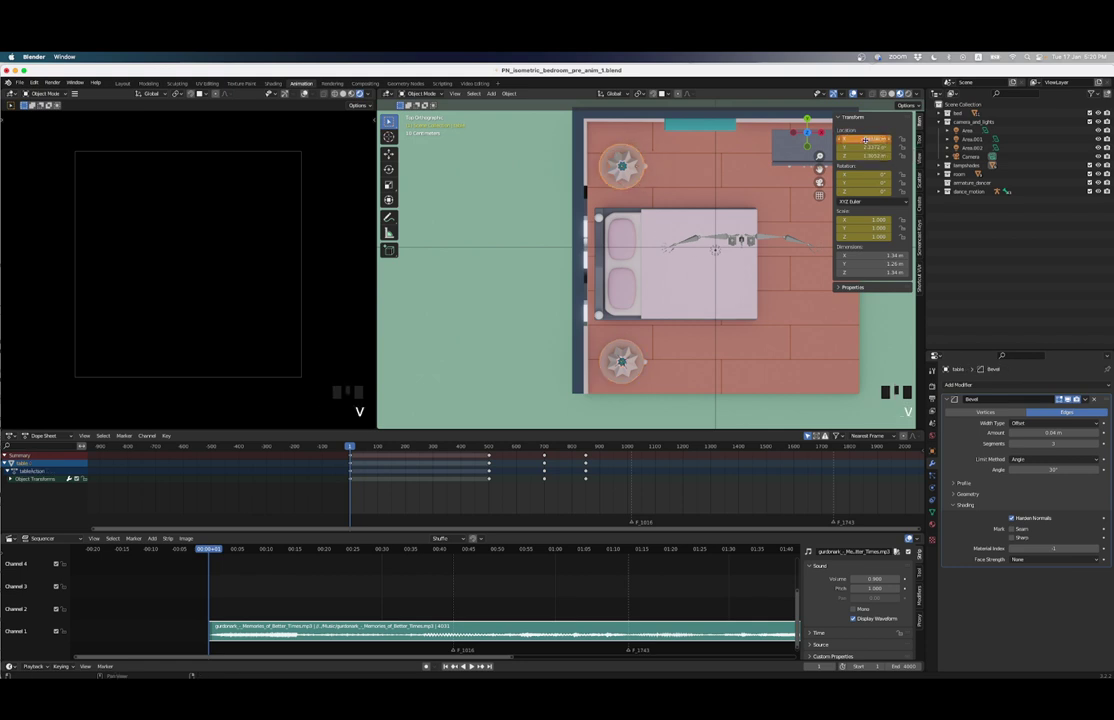
key(i)
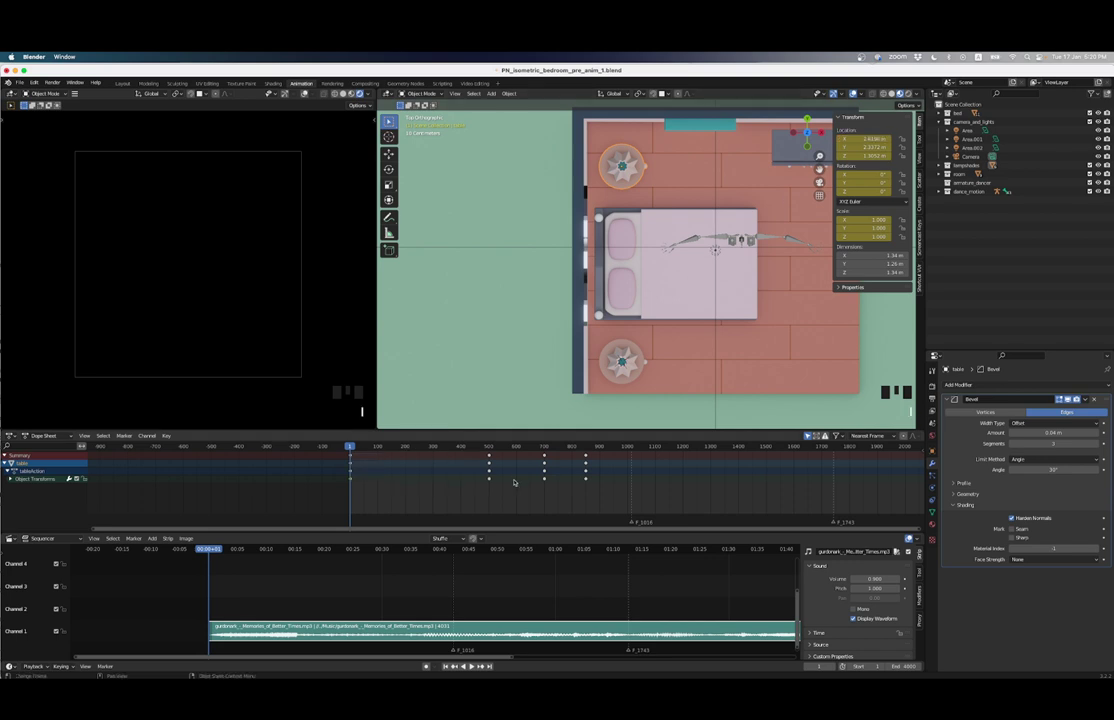
Step: At frame 502, apply the same X location of about -2.62 m to the back nightstand and keyframe it
key(Up)
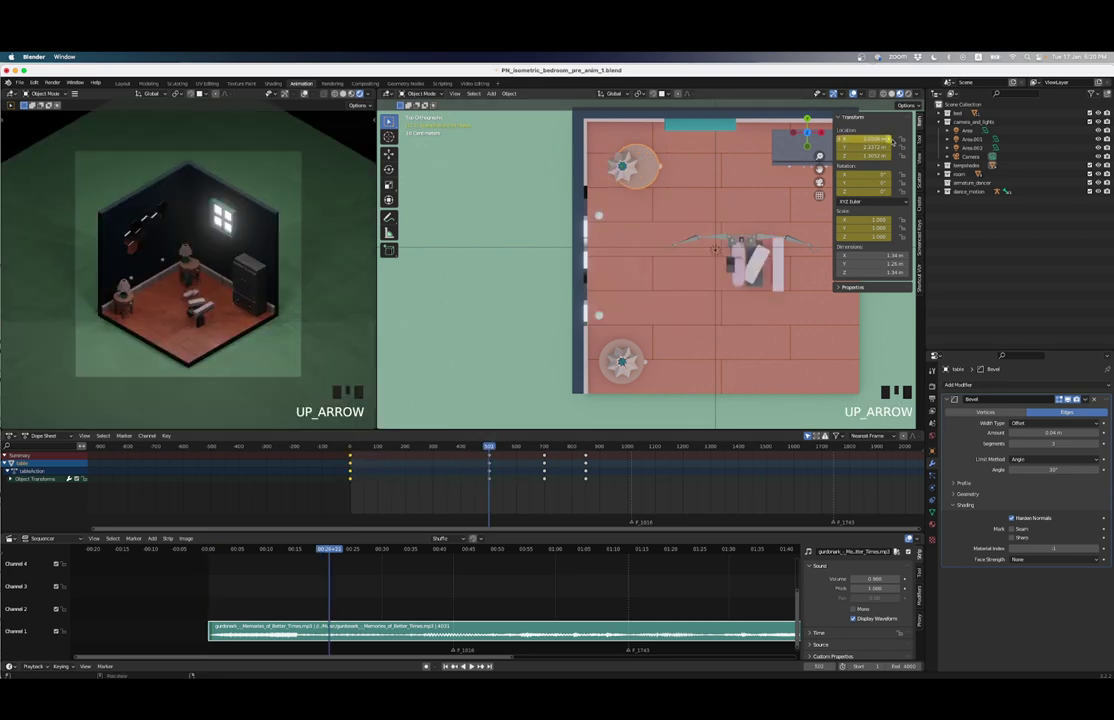
key(super+v)
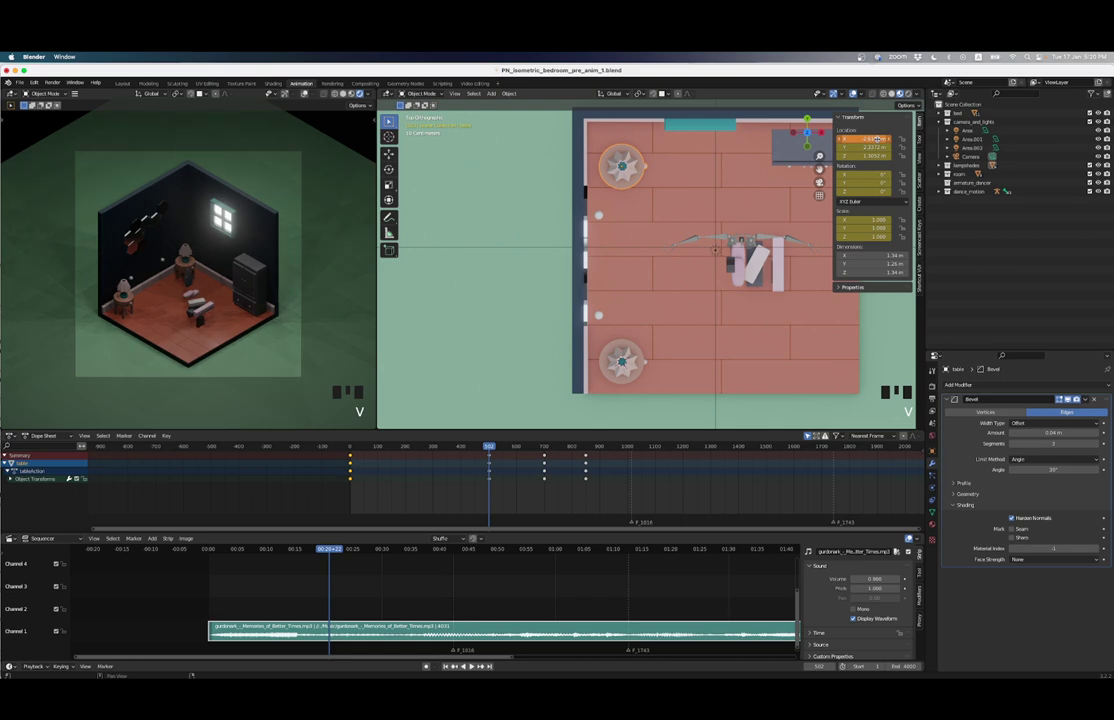
key(i)
Step: At frame 850, copy the front nightstand's Z location of about 3.4 m to the back nightstand and keyframe it
scroll(660, 260, down, 2)
middle_drag(660, 260, 597, 329)
scroll(671, 278, up, 2)
drag(435, 444, 589, 441)
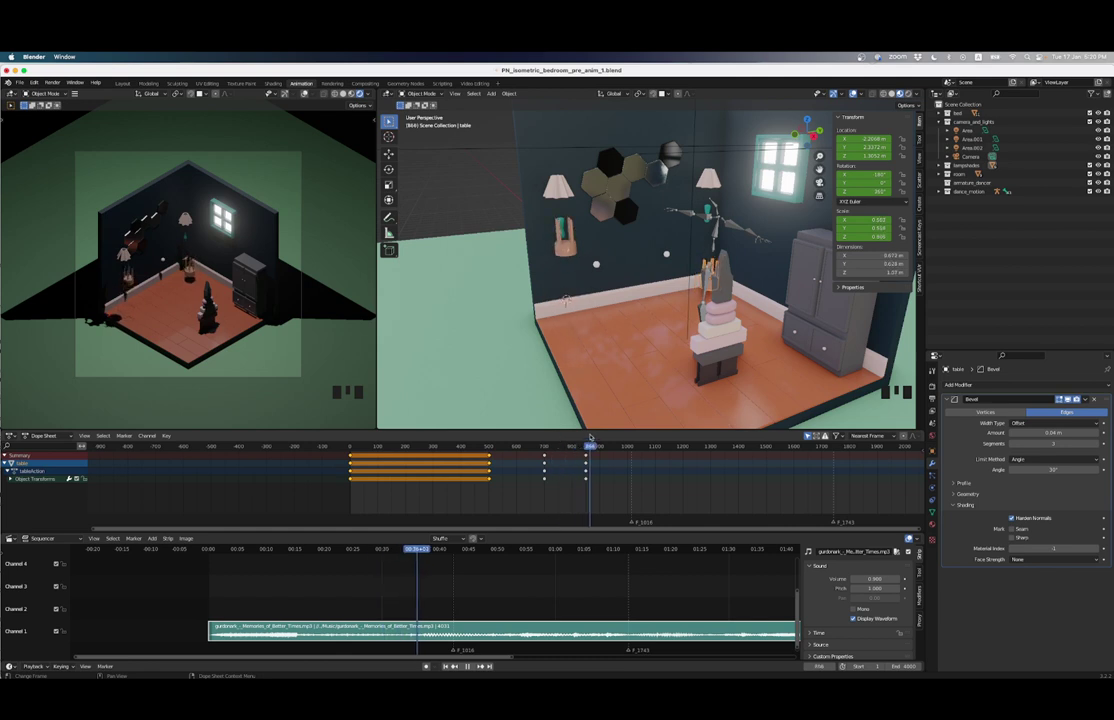
scroll(563, 289, down, 3)
scroll(563, 289, up, 3)
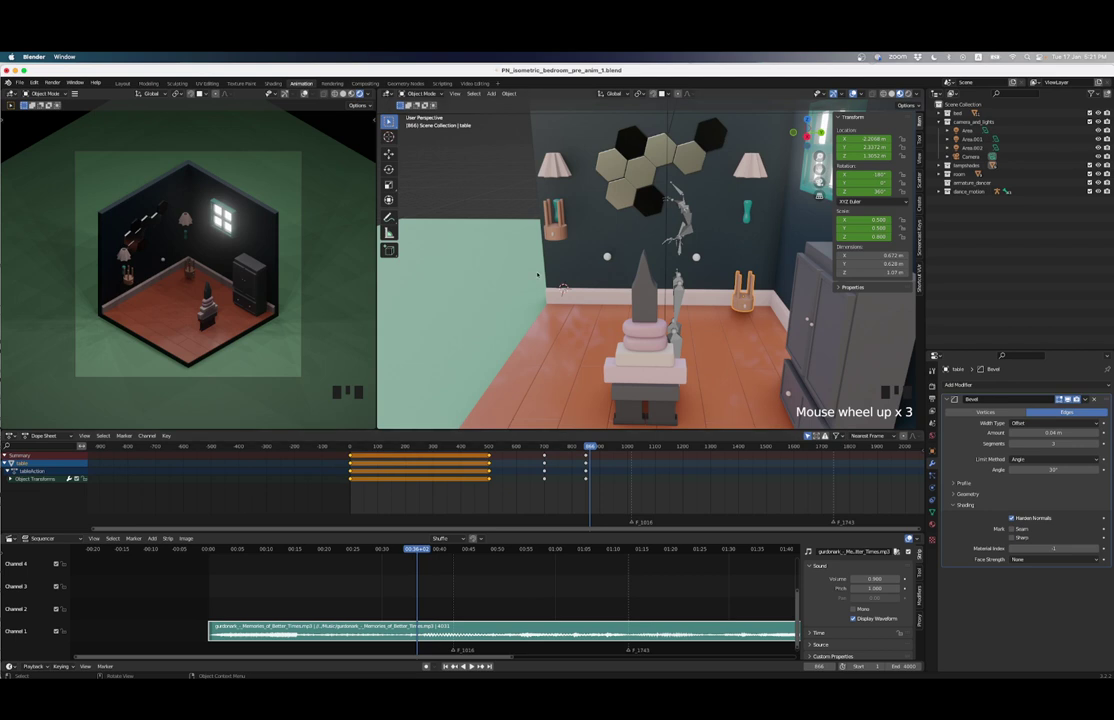
click(556, 238)
key(Down)
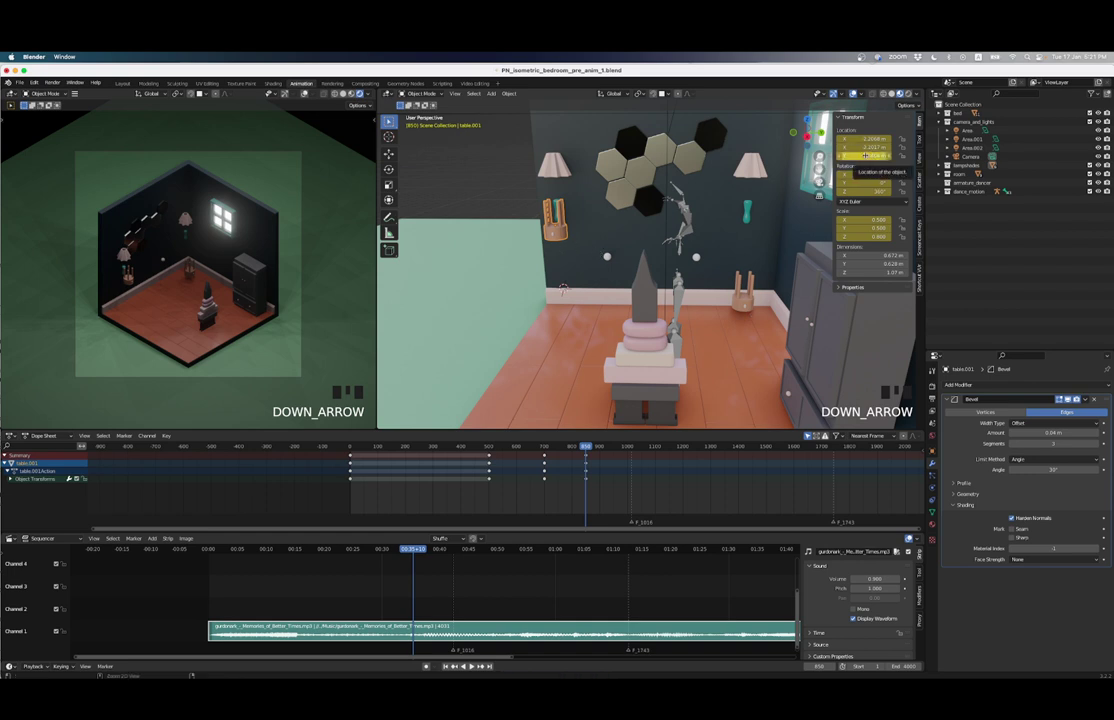
key(c)
click(747, 300)
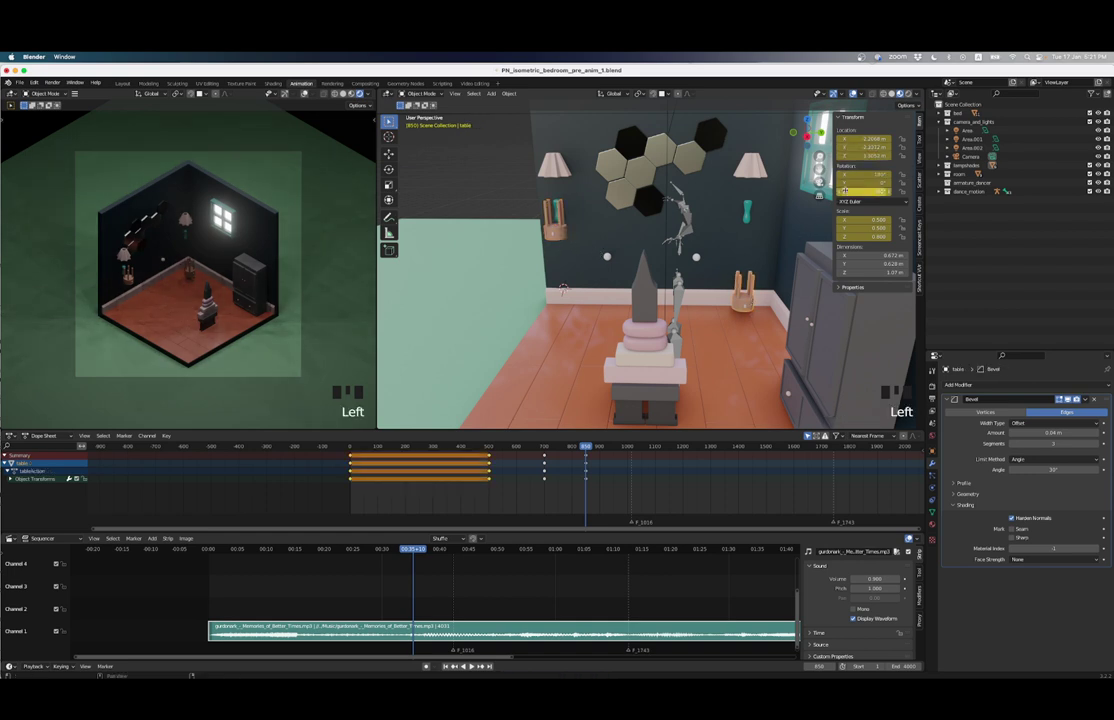
key(ctrl+v)
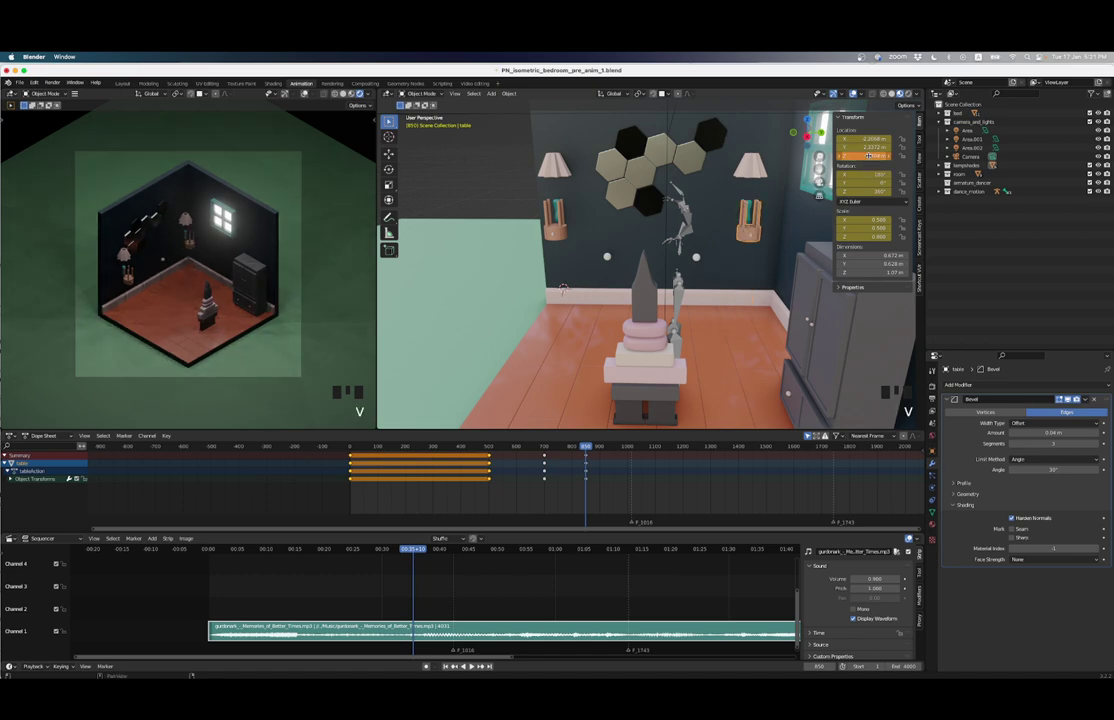
Step: Scrub and play back the nightstands' flip and rise from before frame 502 to about frame 867
middle_drag(563, 290, 556, 326)
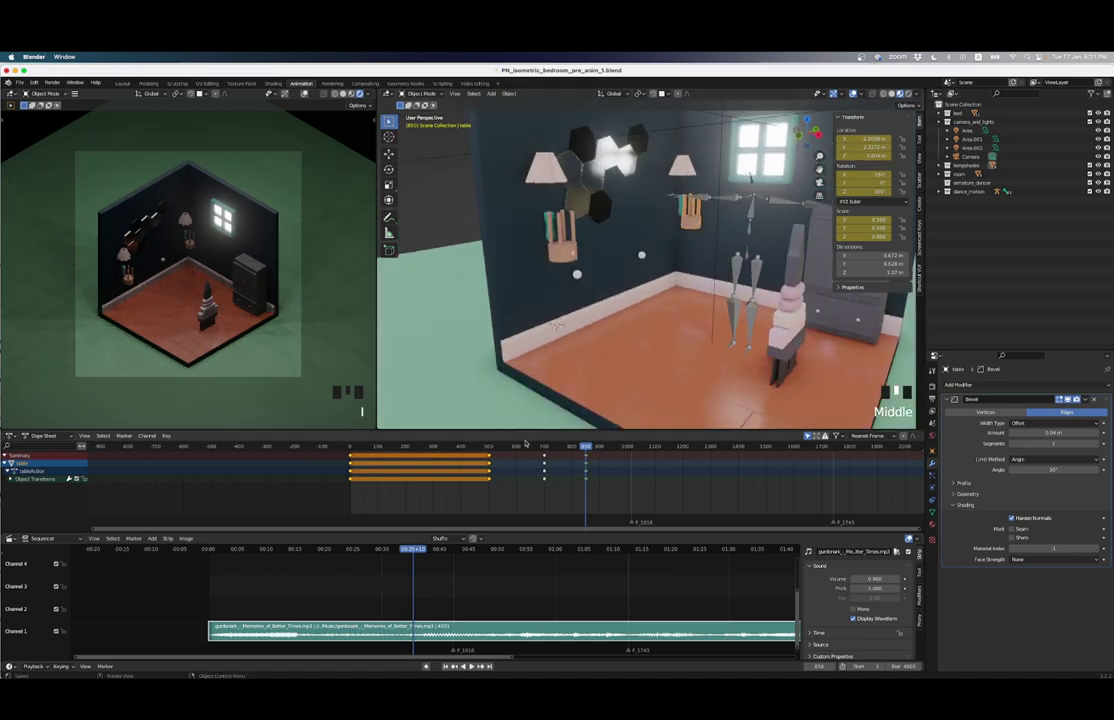
drag(490, 453, 607, 450)
scroll(695, 305, down, 4)
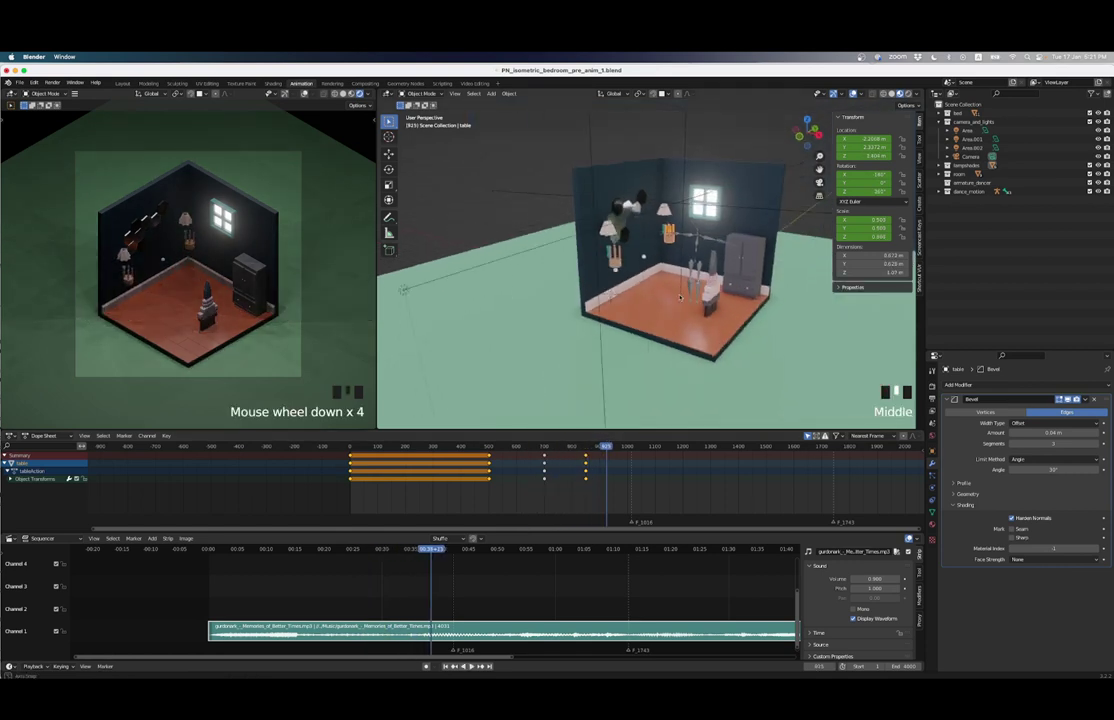
scroll(695, 305, up, 2)
scroll(558, 493, down, 4)
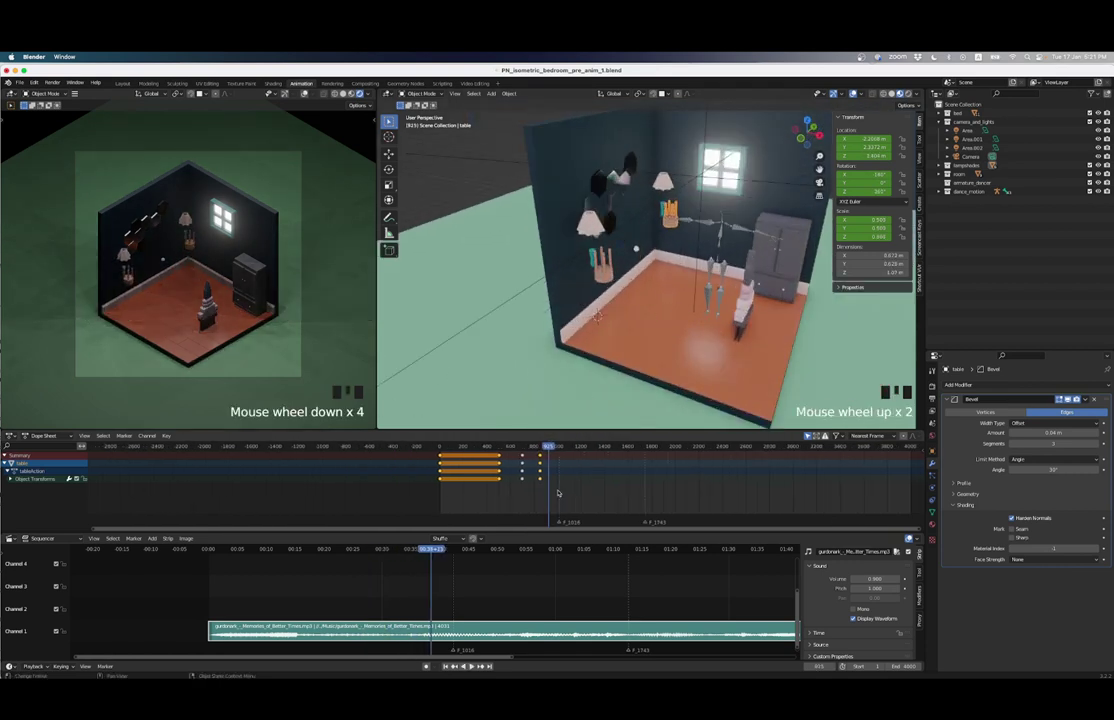
click(495, 453)
key(space)
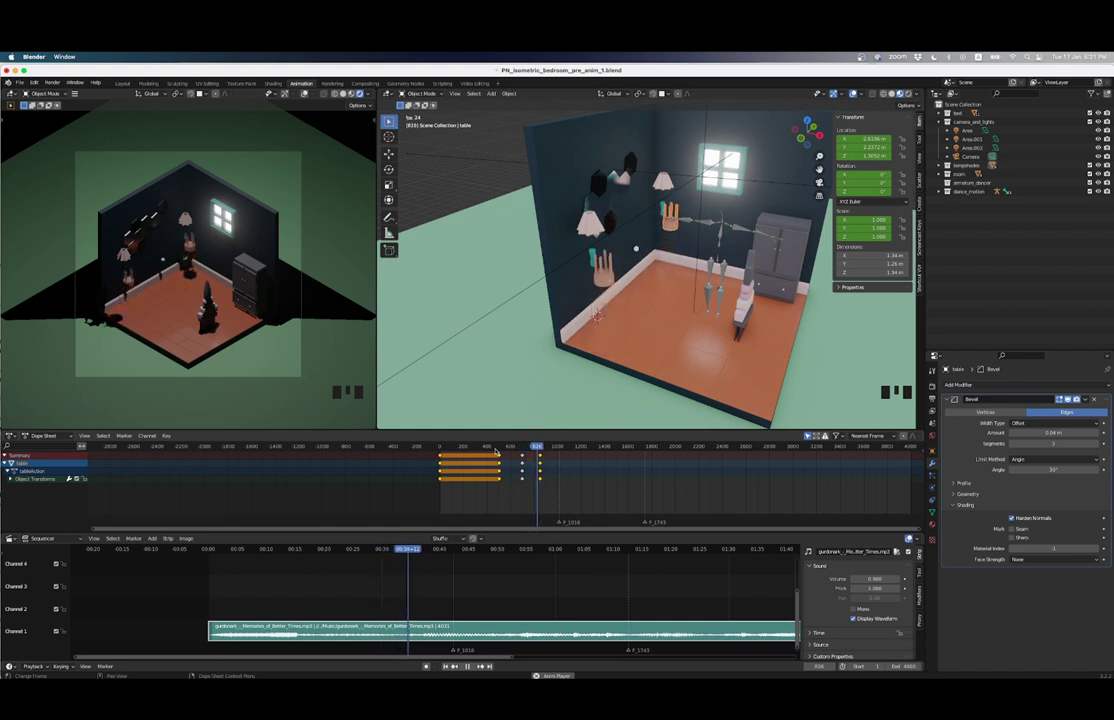
key(space)
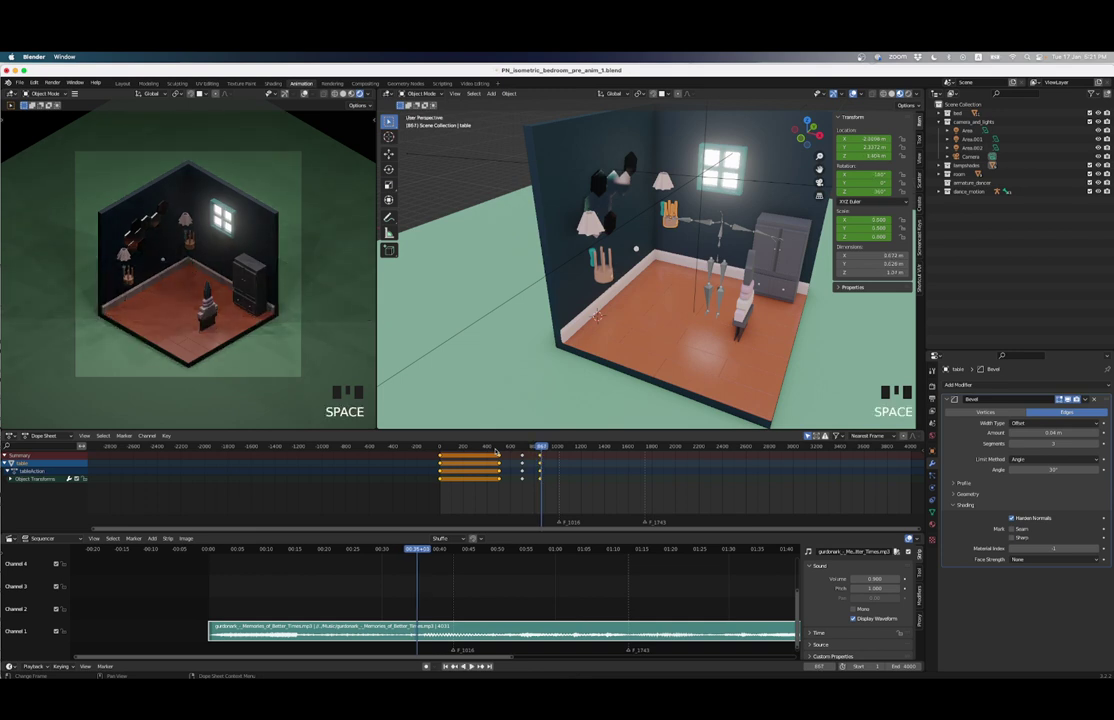
Step: Play the animation near the F_1016 marker and again around frame 830 to check the nightstands' timing against the music
scroll(521, 451, up, 6)
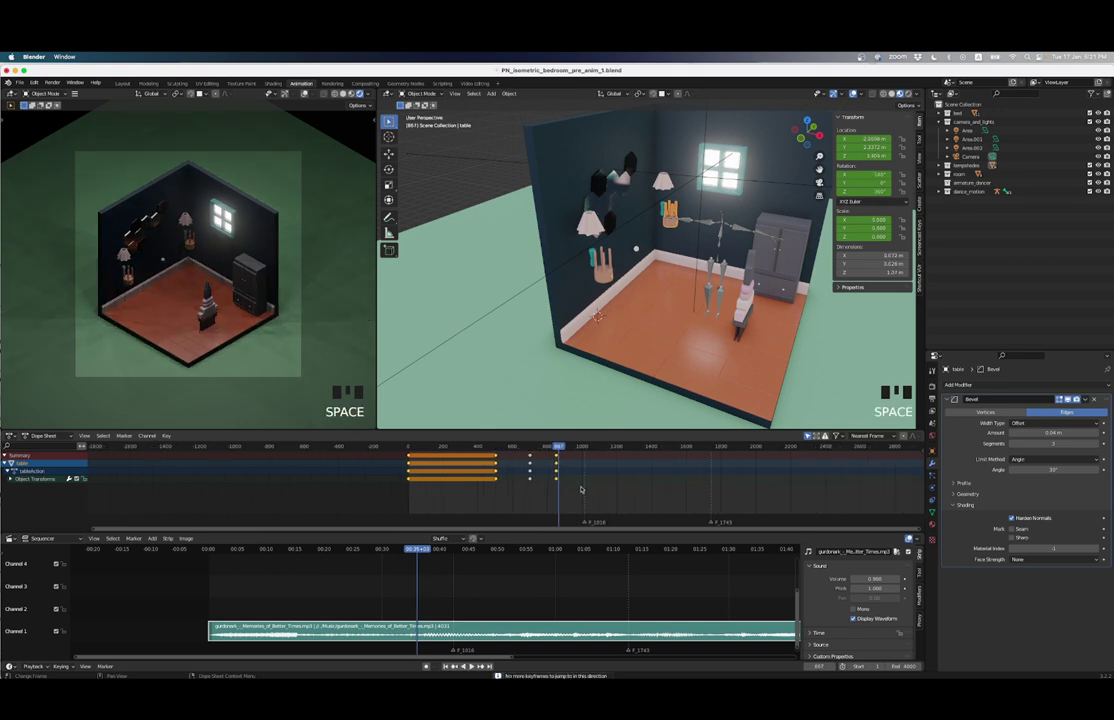
ctrl+scroll(536, 479, down, 3)
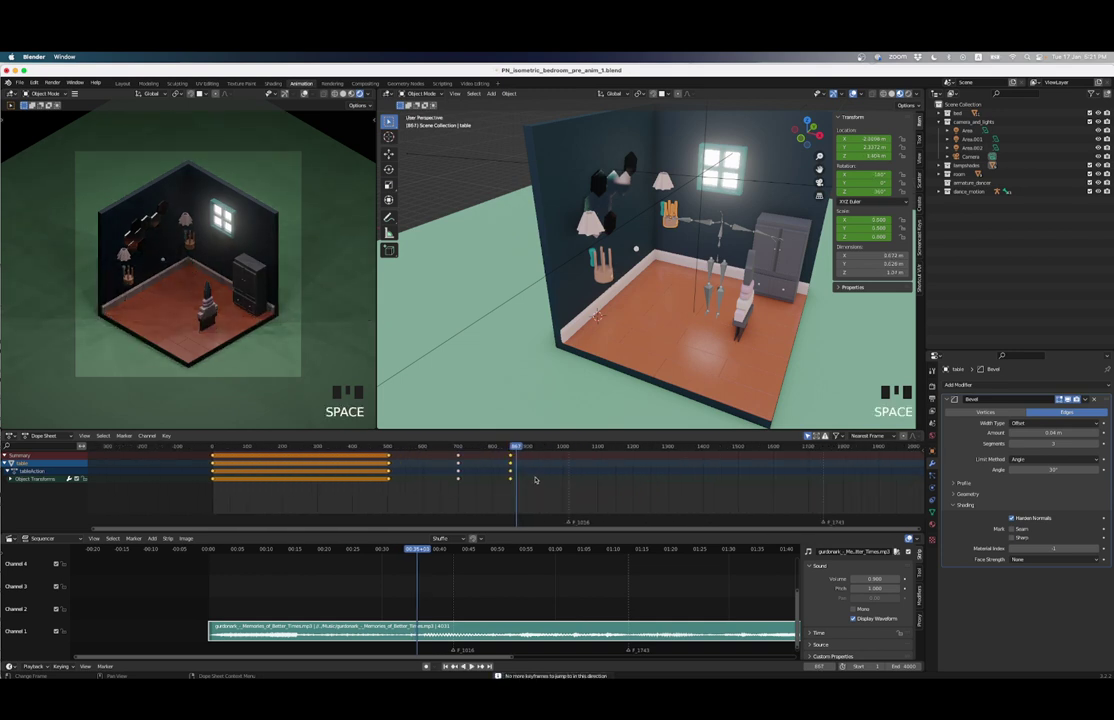
key(Down)
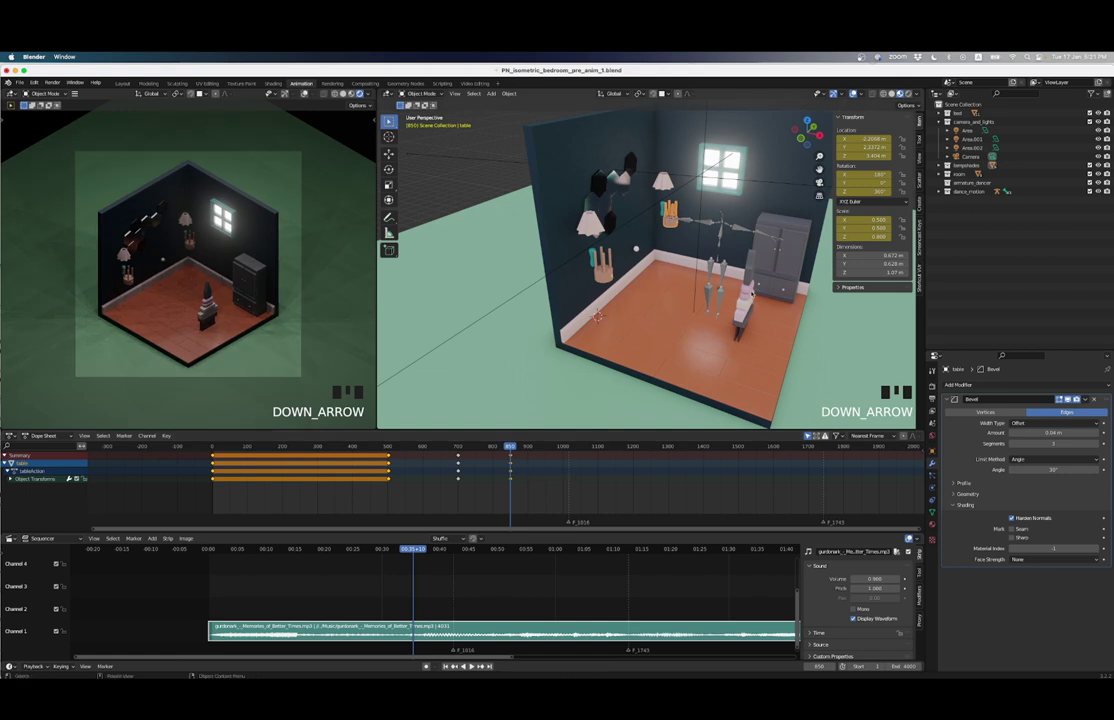
click(689, 331)
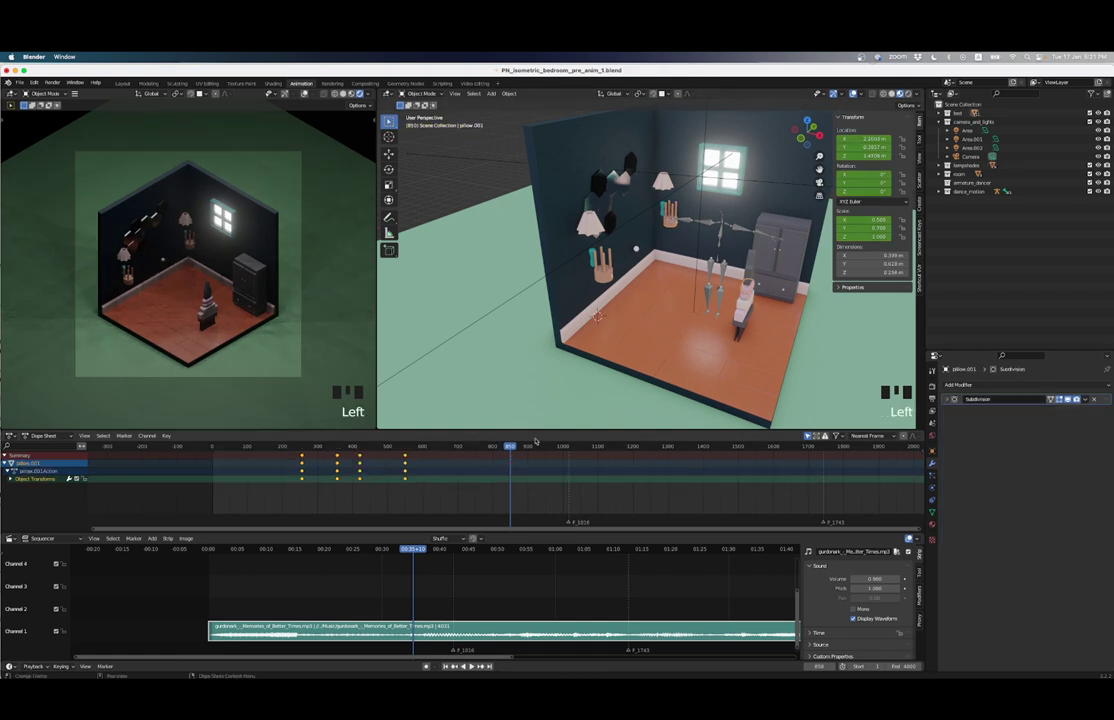
click(566, 447)
key(space)
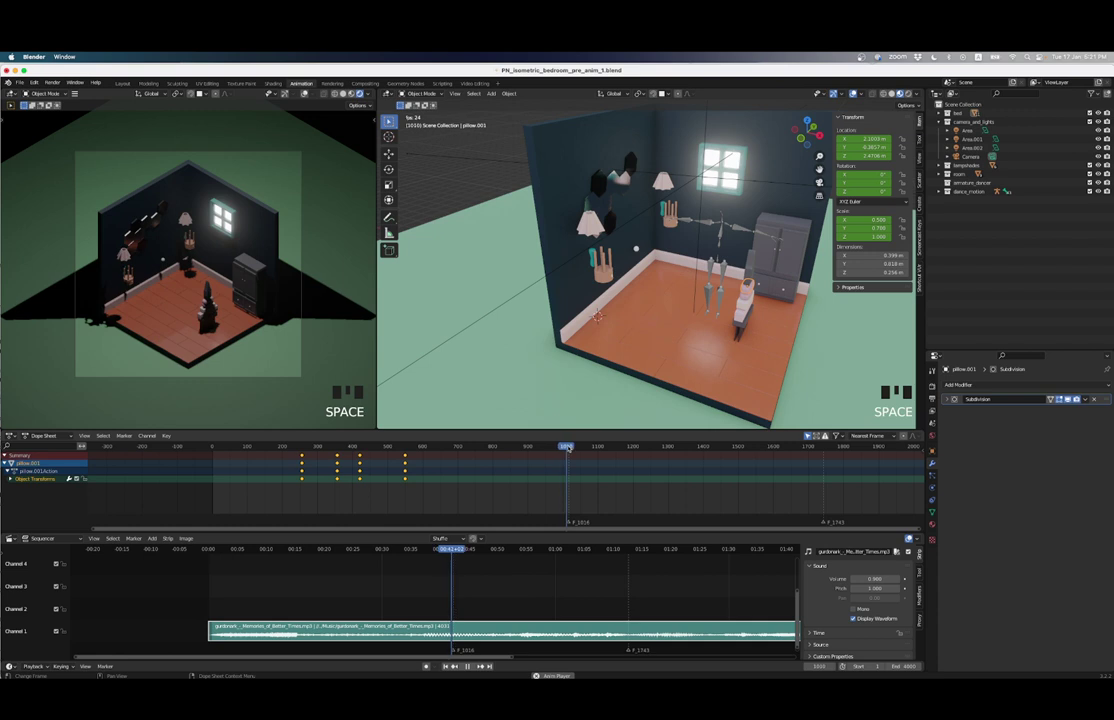
click(566, 447)
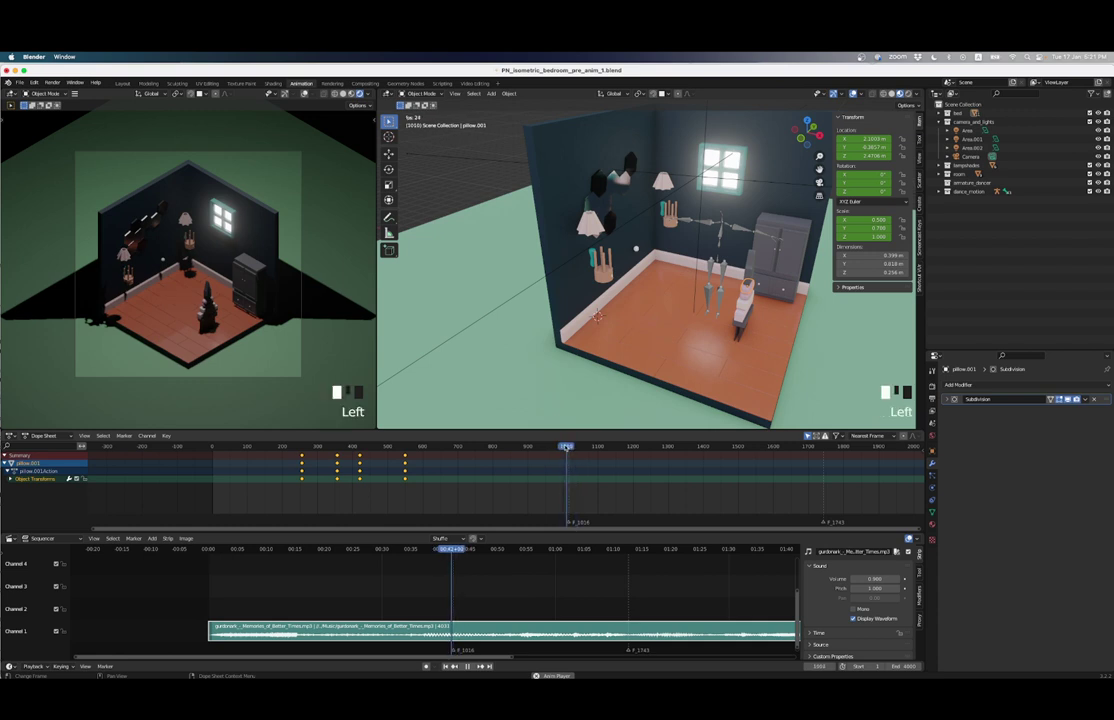
key(space)
click(505, 447)
click(485, 447)
key(space)
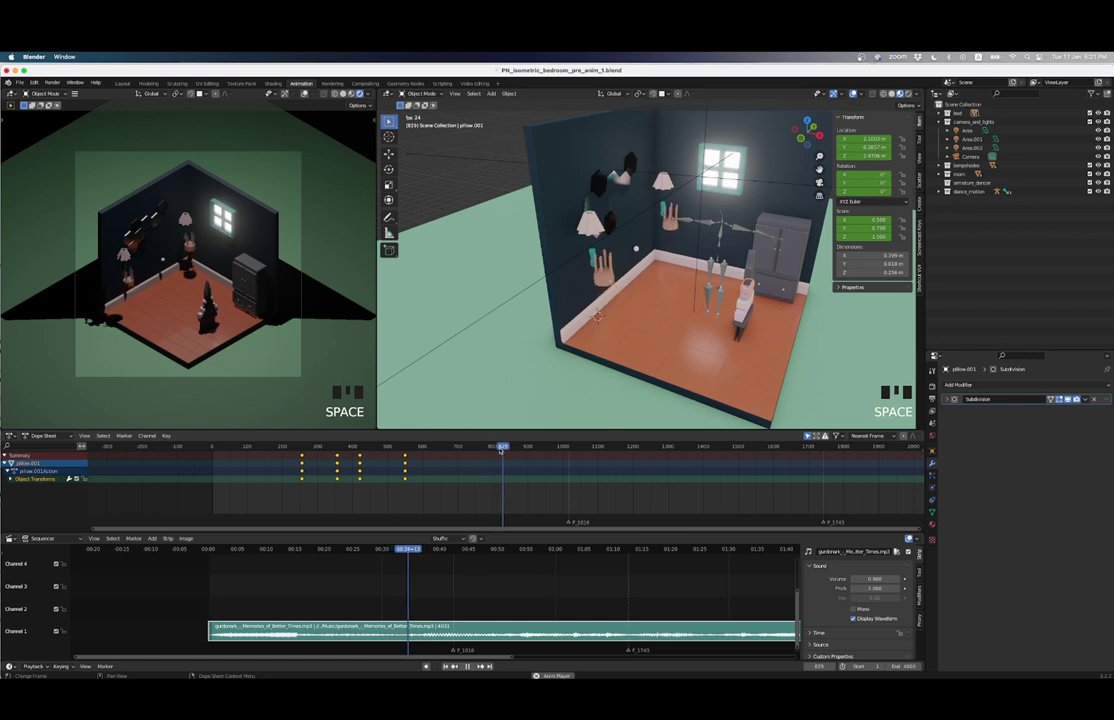
key(space)
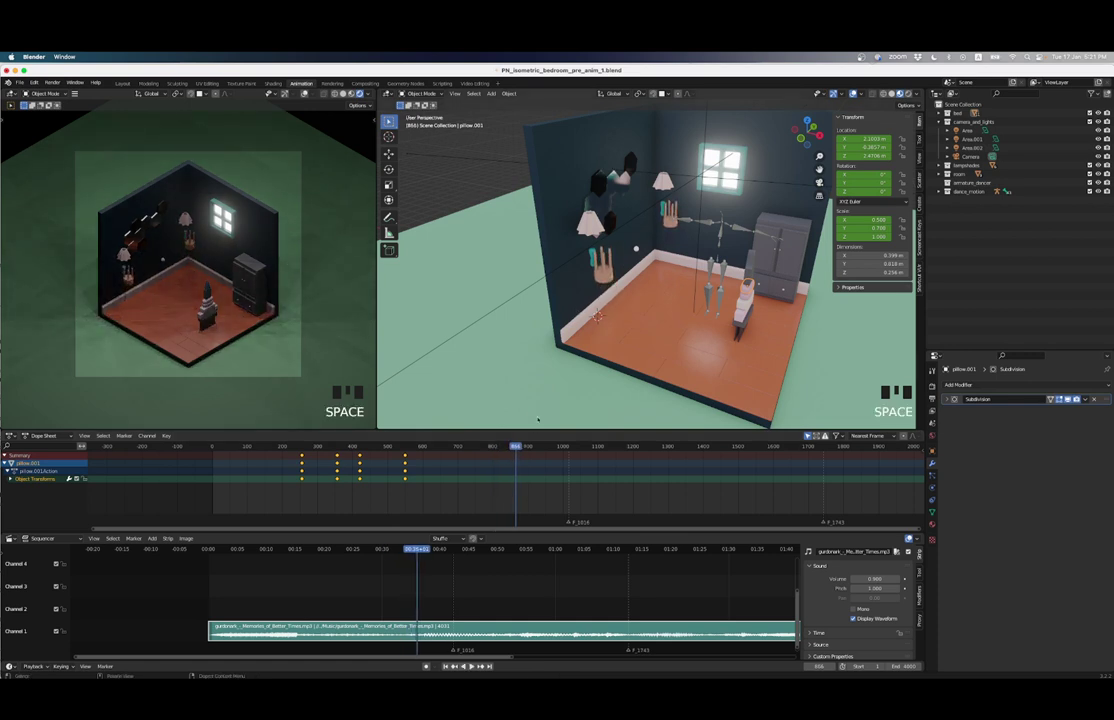
Step: Select the front nightstand and move the playhead to frame 1016, at the F_1016 marker
click(609, 318)
key(Down)
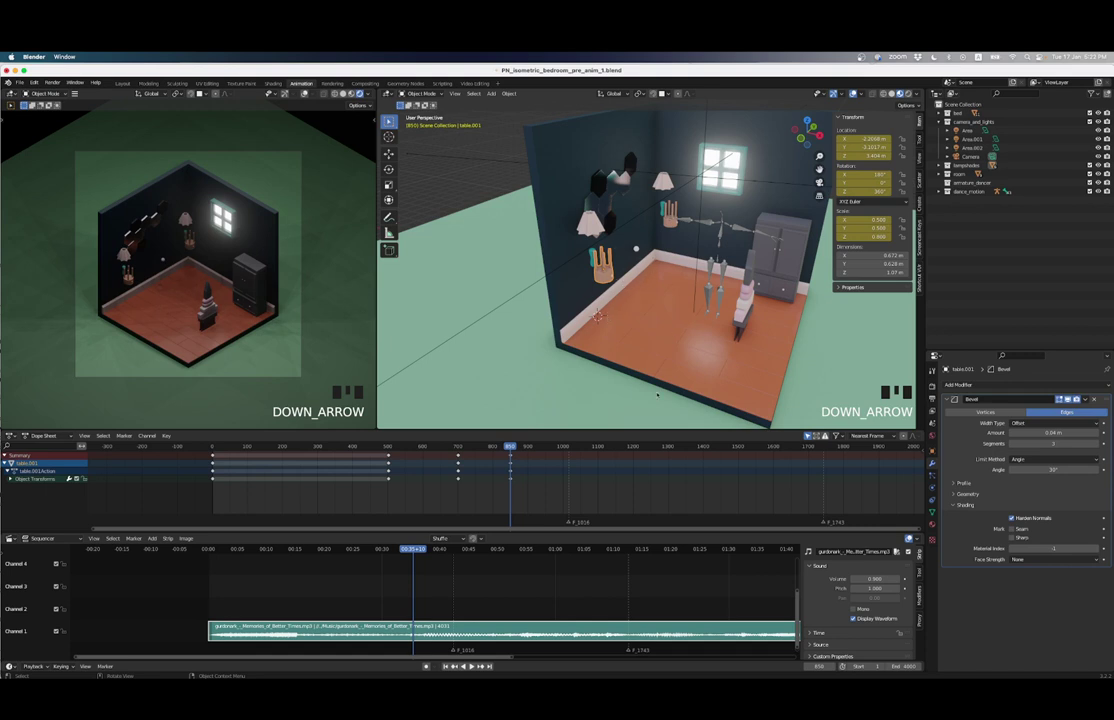
scroll(615, 492, up, 3)
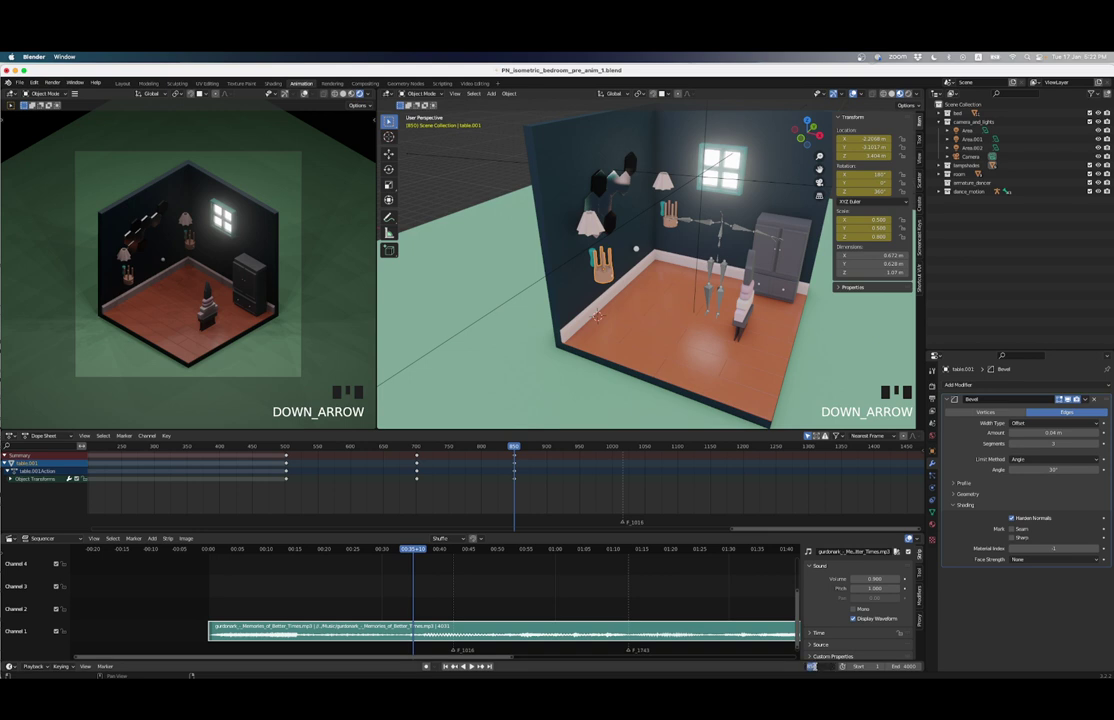
key(Left)
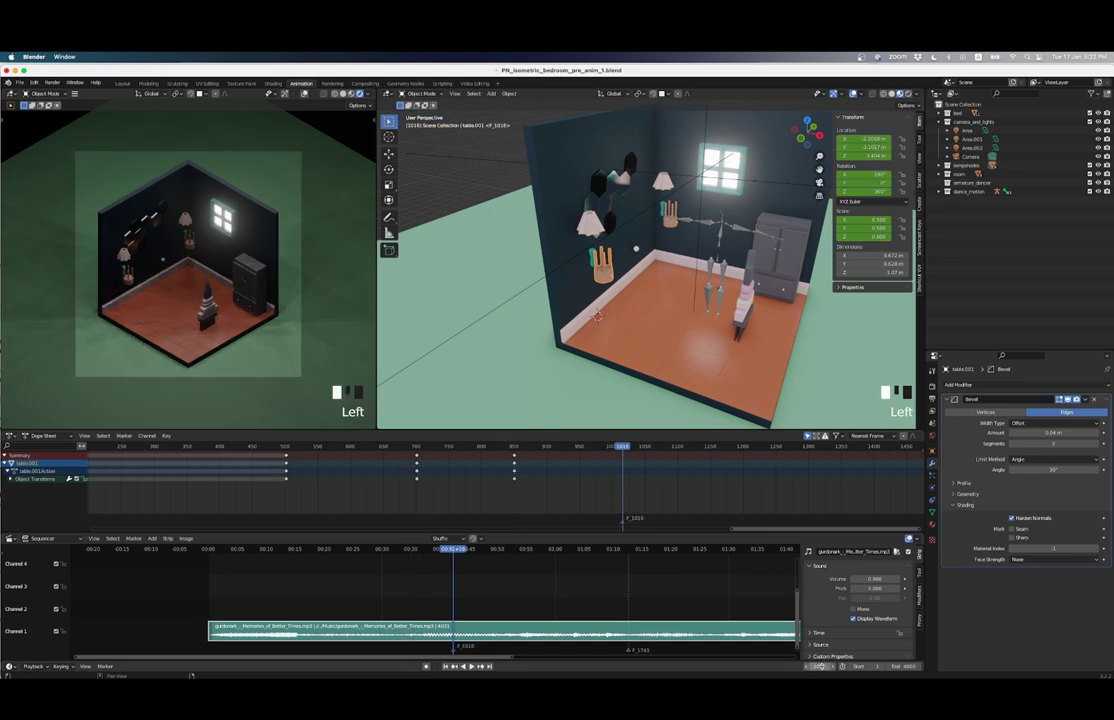
middle_drag(597, 316, 674, 268)
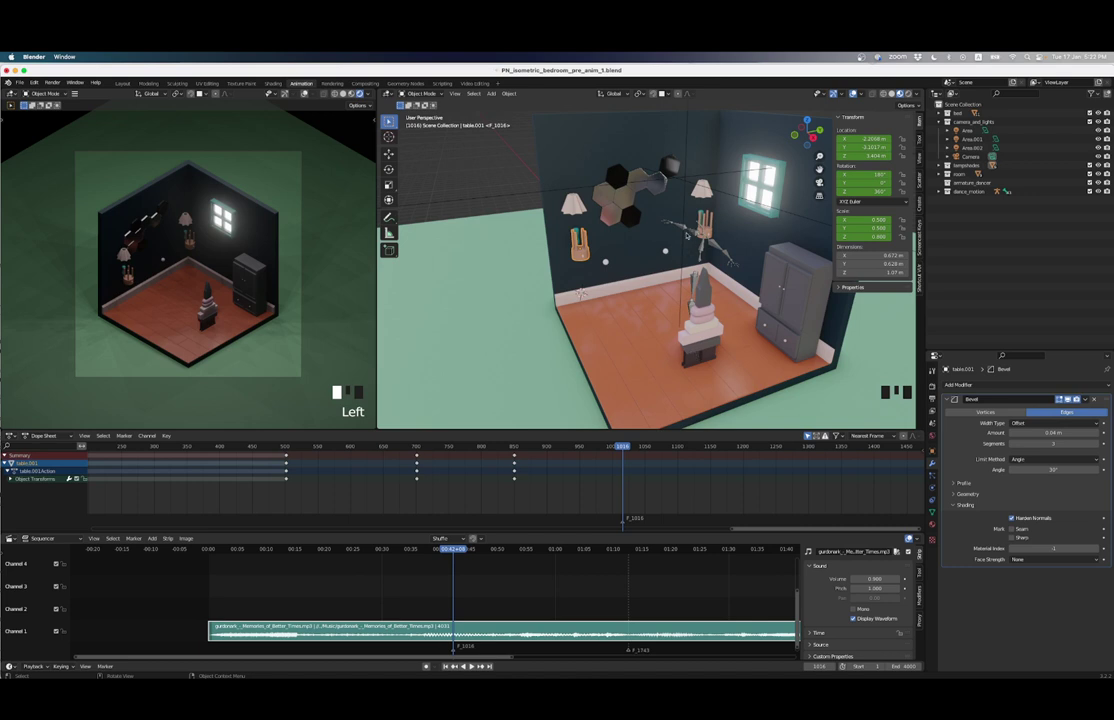
click(807, 120)
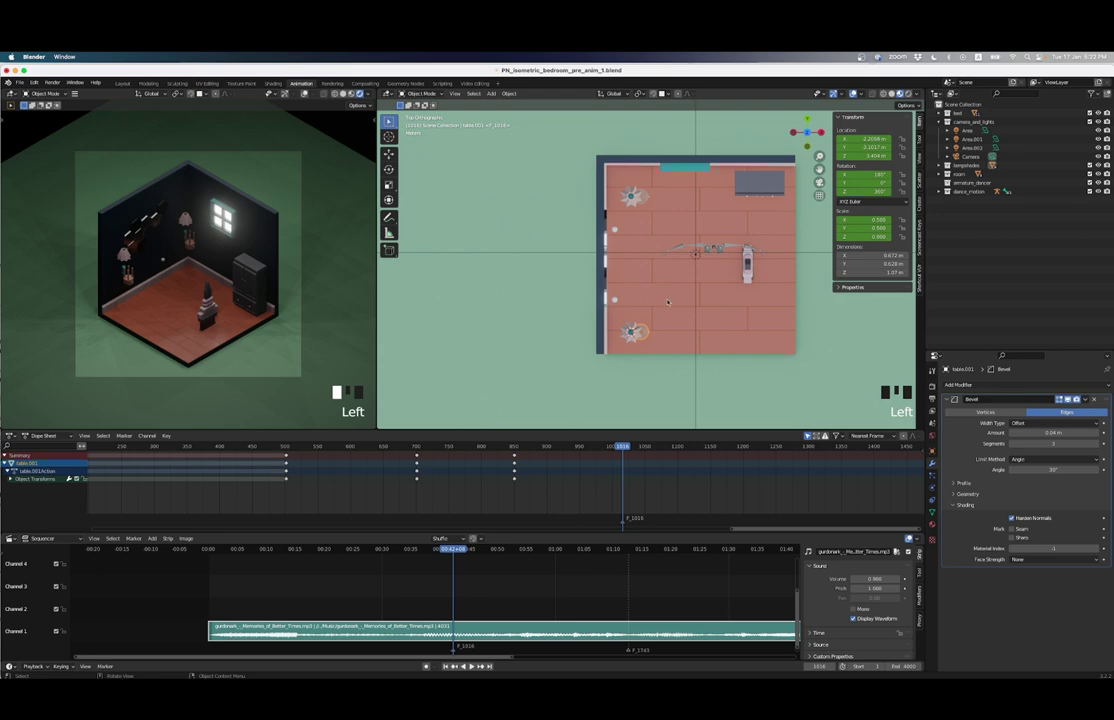
middle_drag(654, 215, 594, 315)
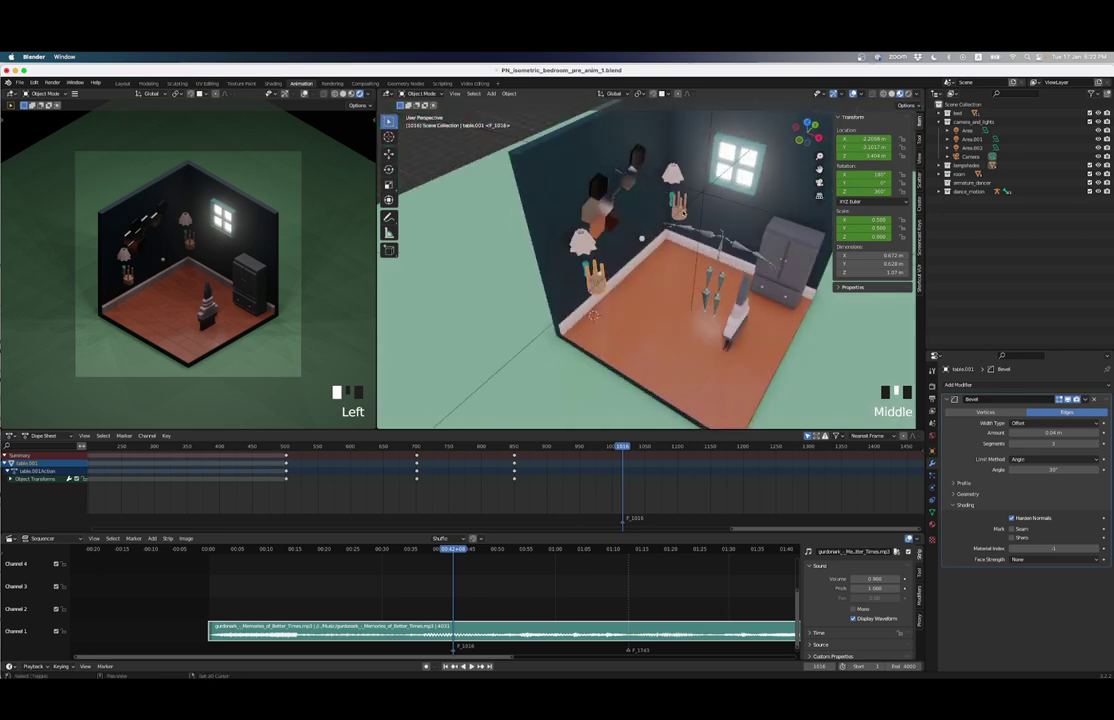
Step: Select both nightstands, move them along X to about 2.11 m, and keyframe their location, rotation and scale at frame 1016
shift+click(716, 175)
click(594, 315)
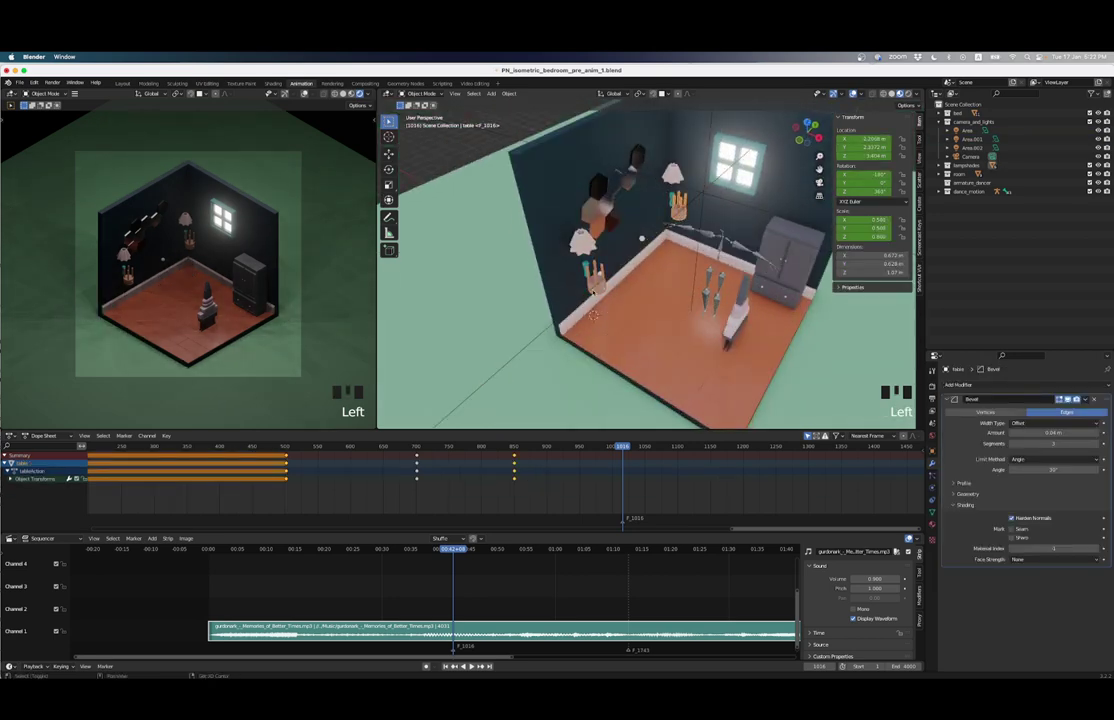
shift+click(594, 315)
click(594, 315)
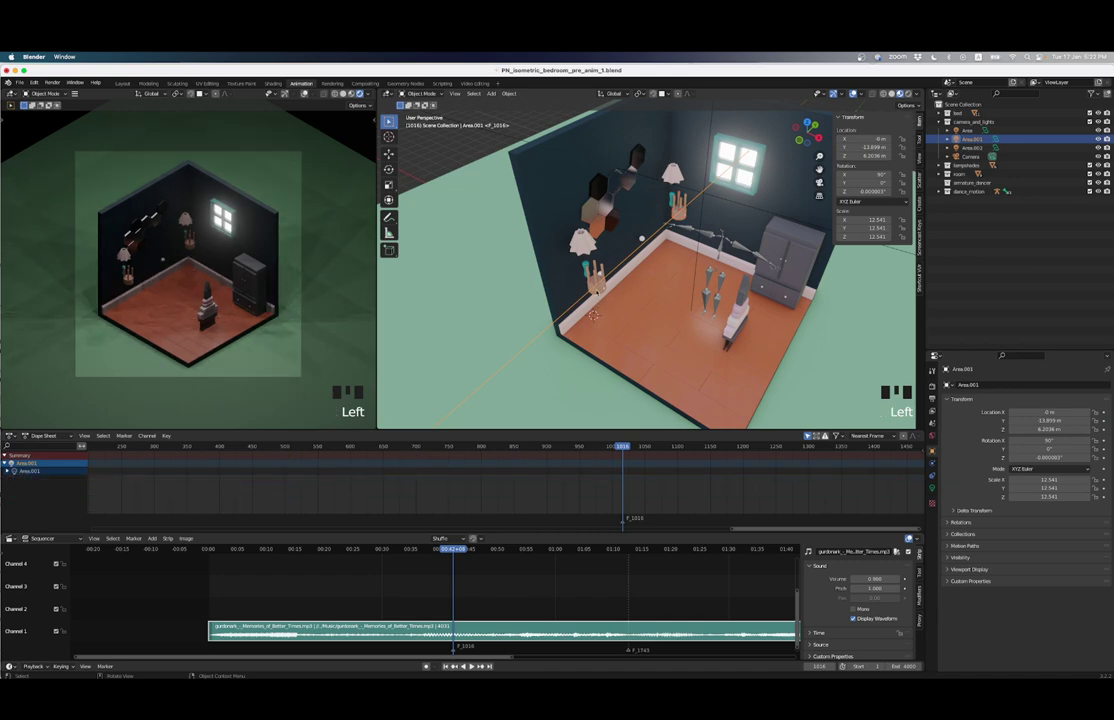
click(594, 315)
shift+click(594, 315)
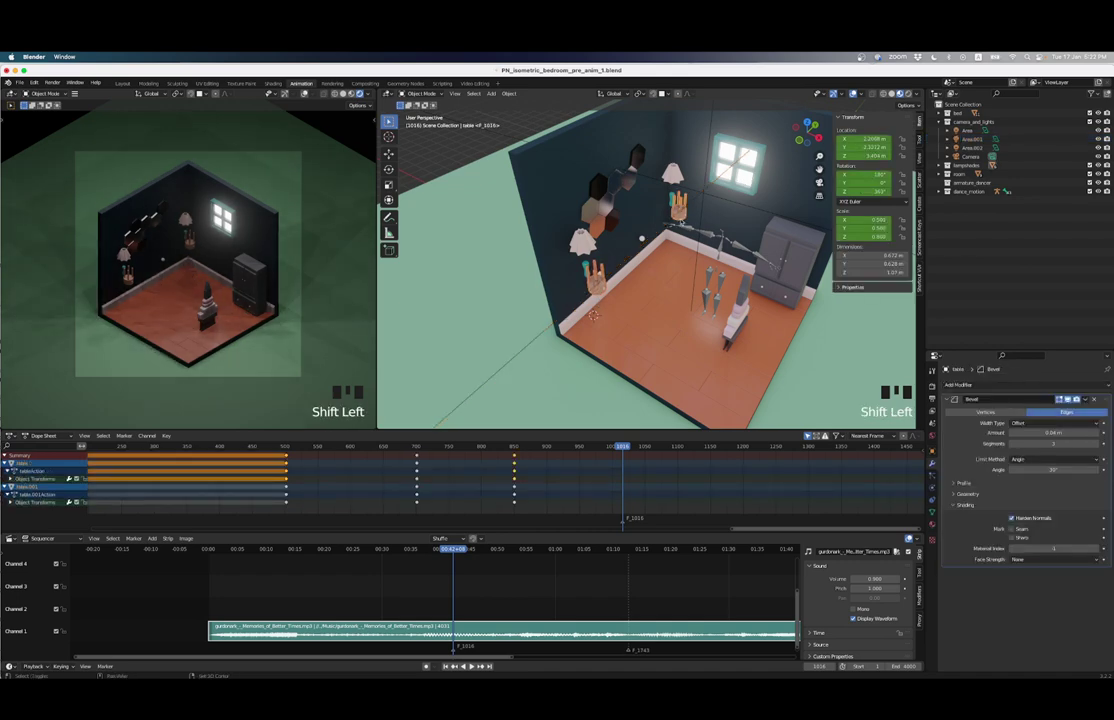
click(796, 134)
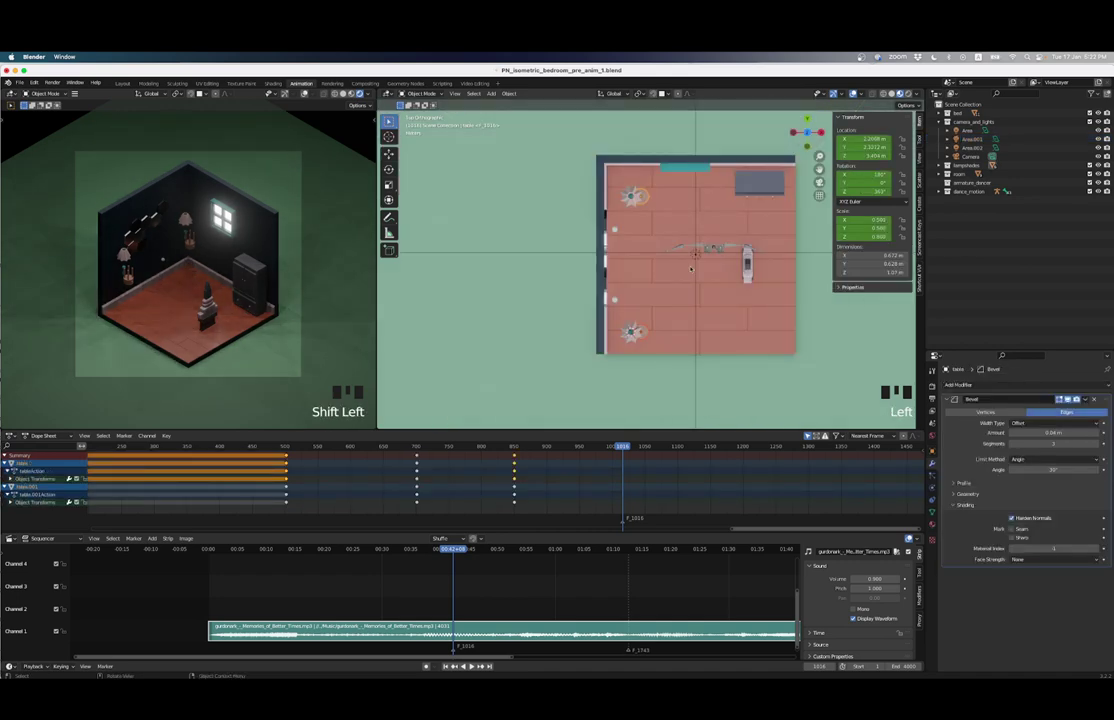
key(g)
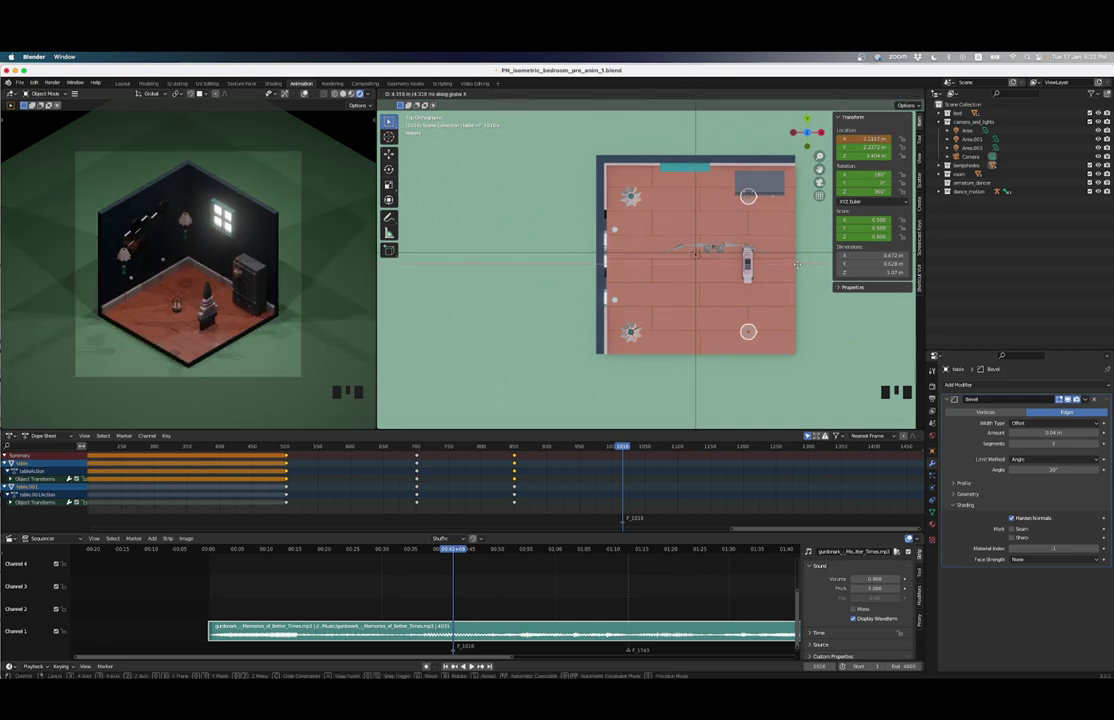
click(797, 265)
key(i)
key(i)
key(i)
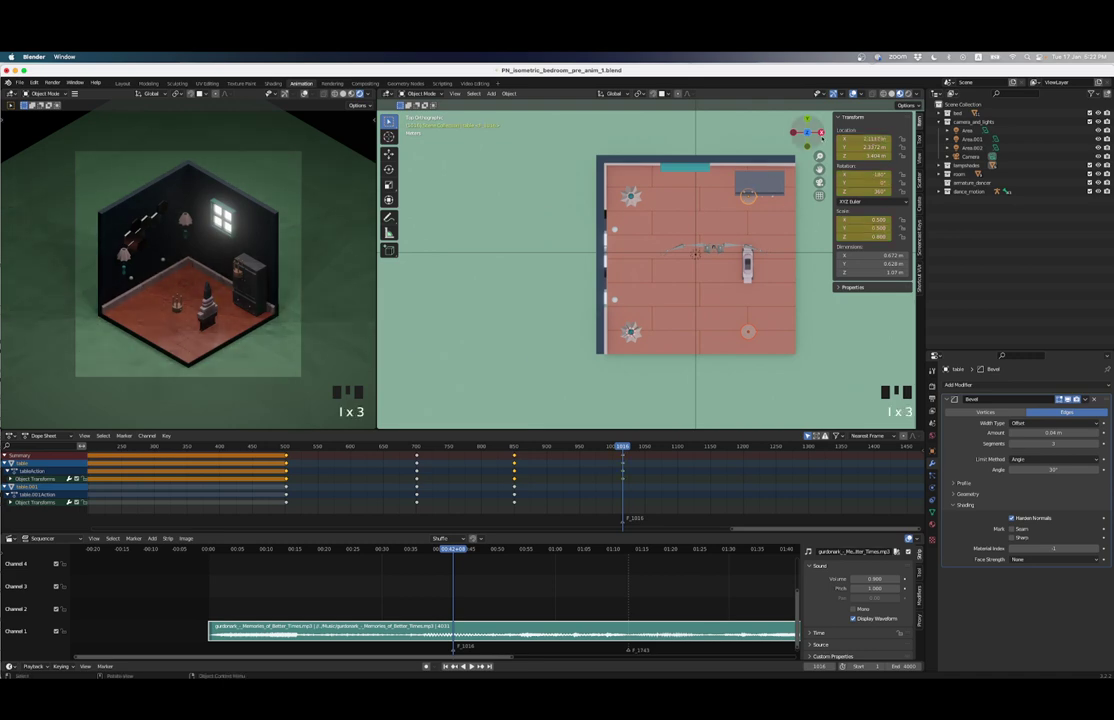
Step: In the right side view, move the front nightstand about 1.55 m along Y towards the bed stack
click(821, 133)
scroll(564, 252, up, 5)
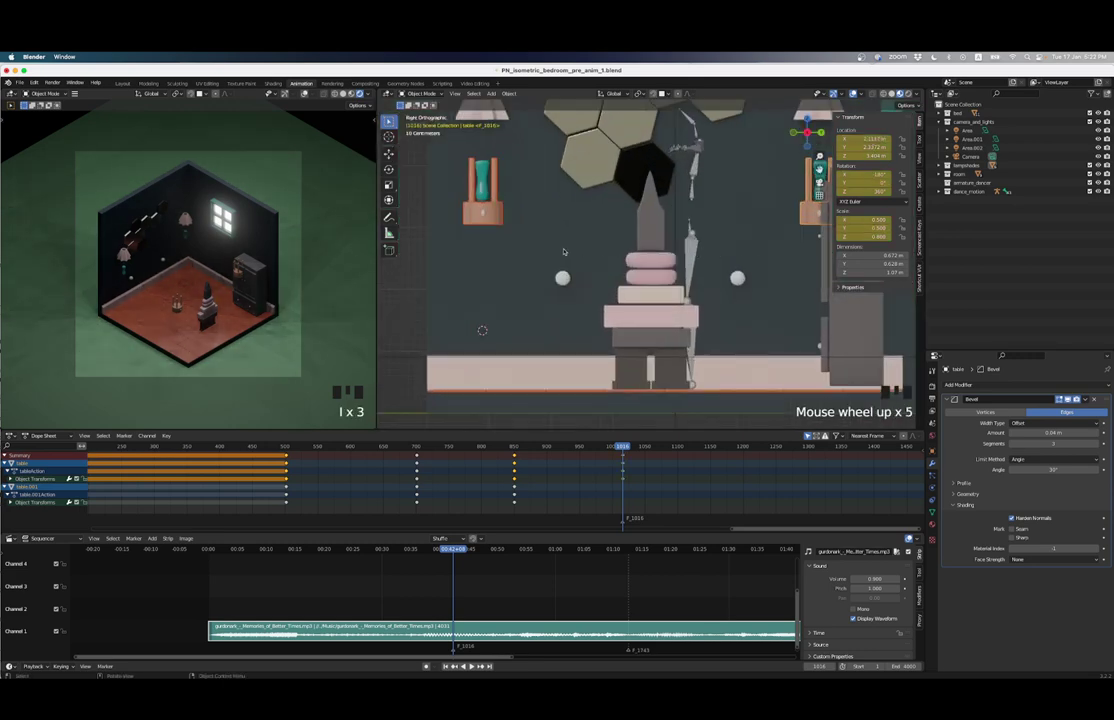
click(505, 221)
shift+middle_drag(560, 222, 519, 226)
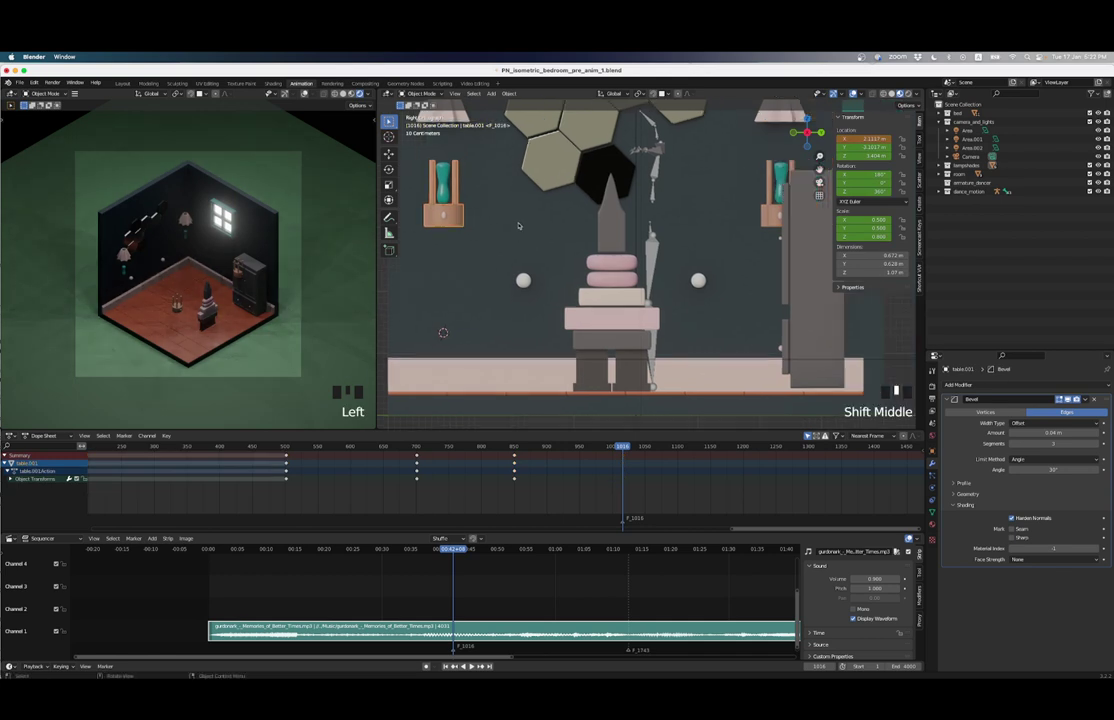
key(g)
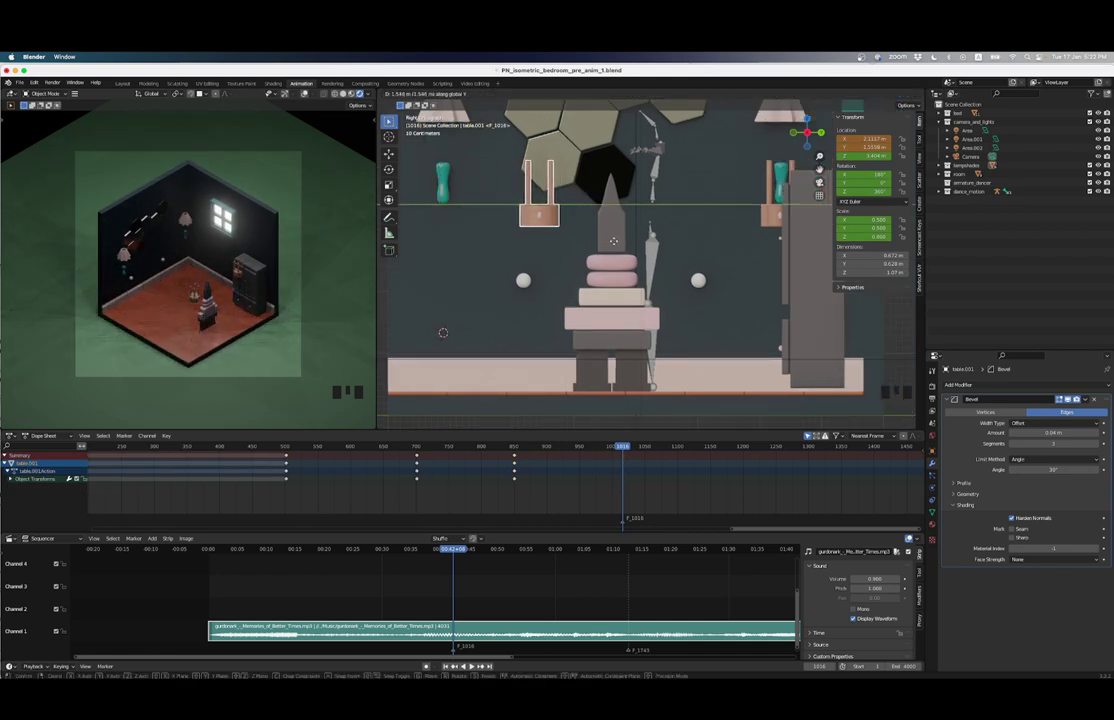
click(613, 241)
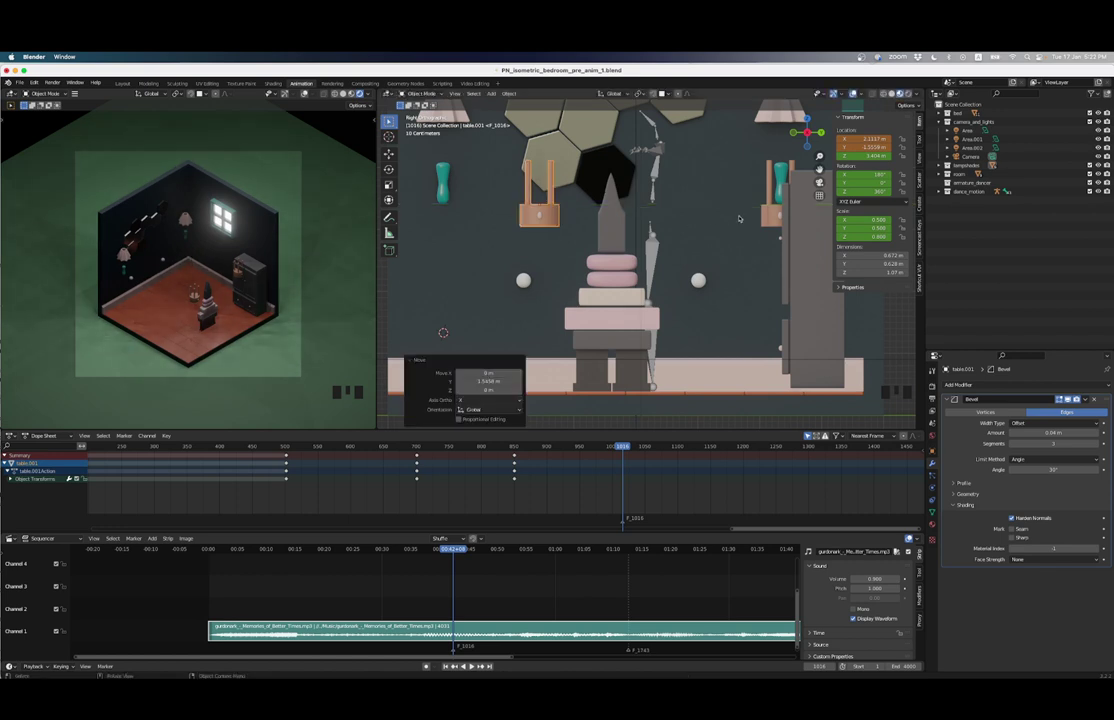
Step: Move the back nightstand along Y to about 0.89 m and keyframe both nightstands' locations at frame 1016
click(768, 216)
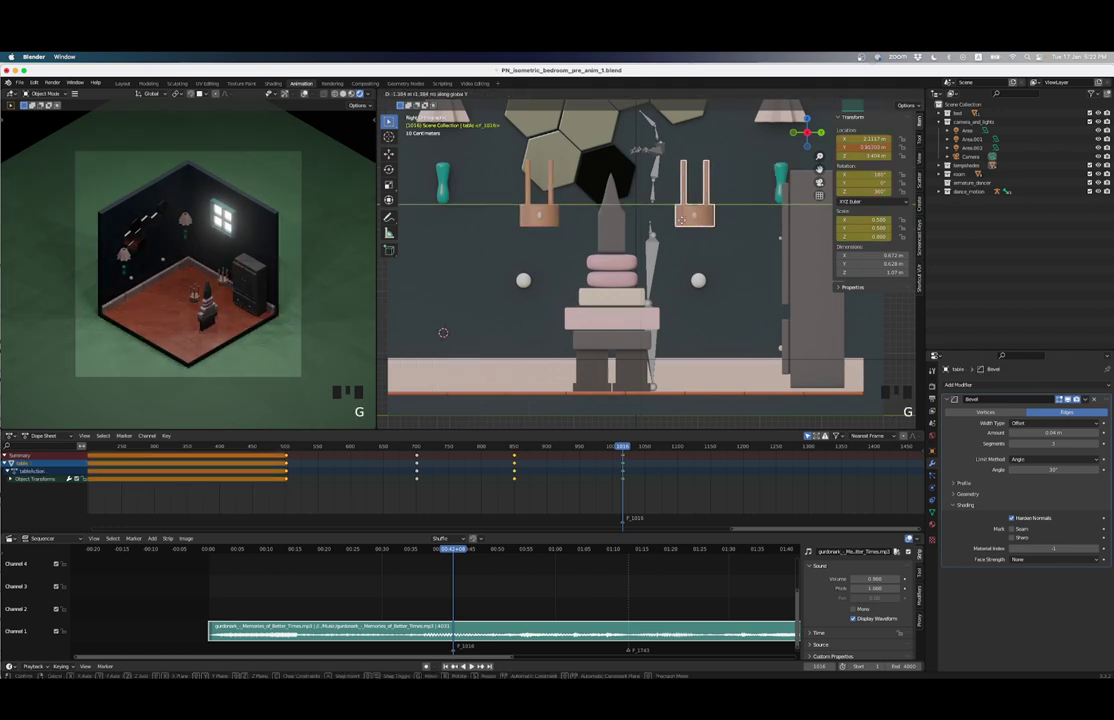
key(g)
key(y)
click(677, 220)
click(540, 212)
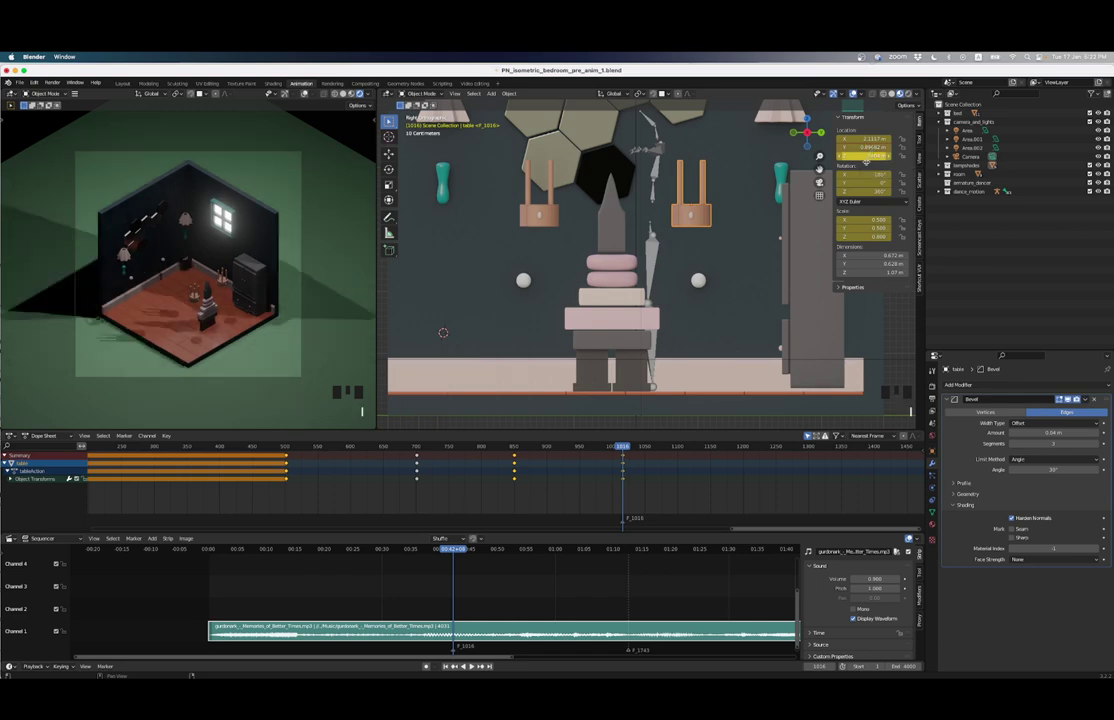
Step: Select both floating lamp bases and move them about 4.25 m along X towards the nightstands
scroll(640, 250, down, 5)
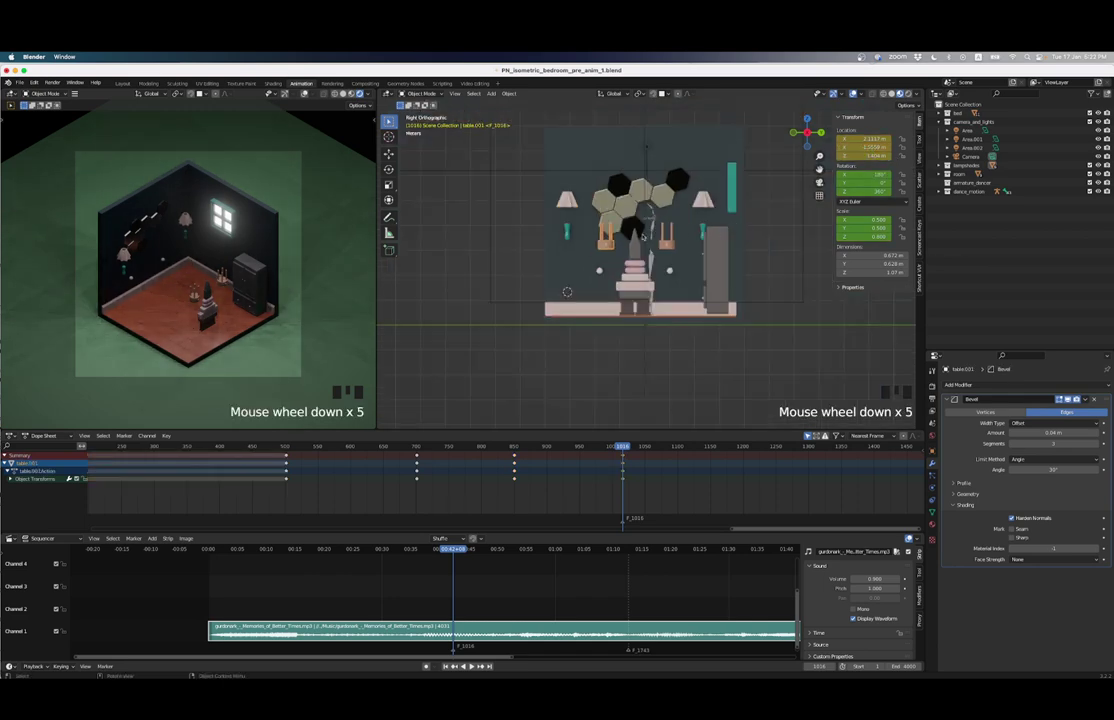
middle_drag(640, 250, 551, 234)
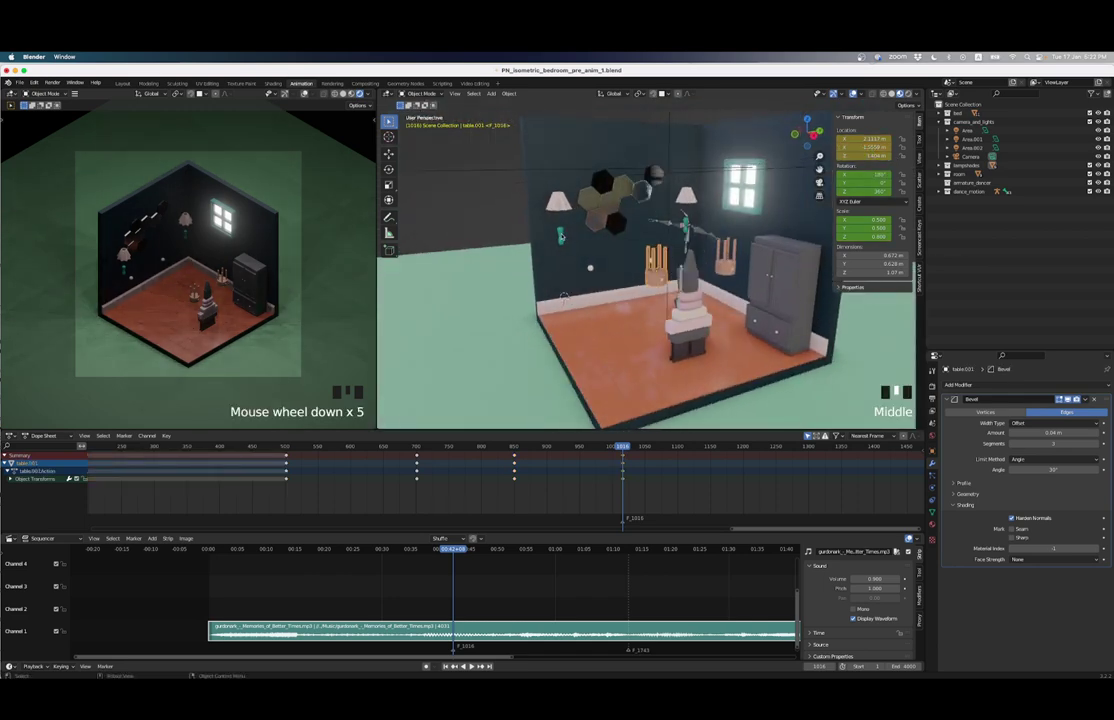
click(561, 236)
shift+click(586, 196)
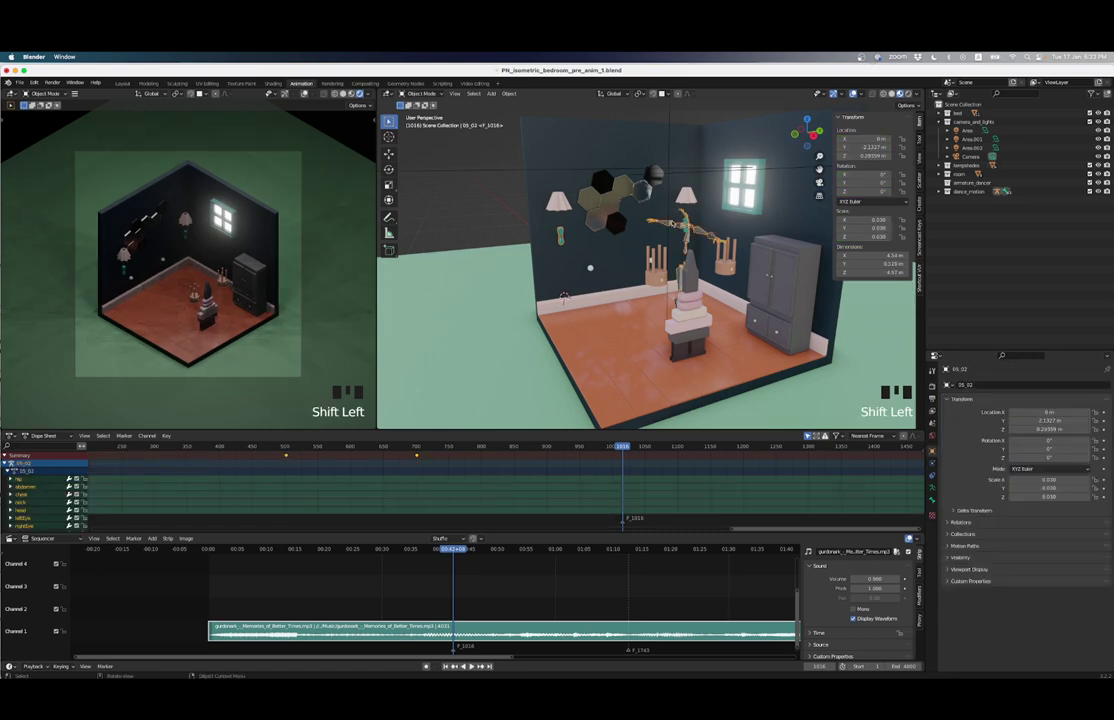
middle_drag(586, 196, 588, 192)
click(592, 243)
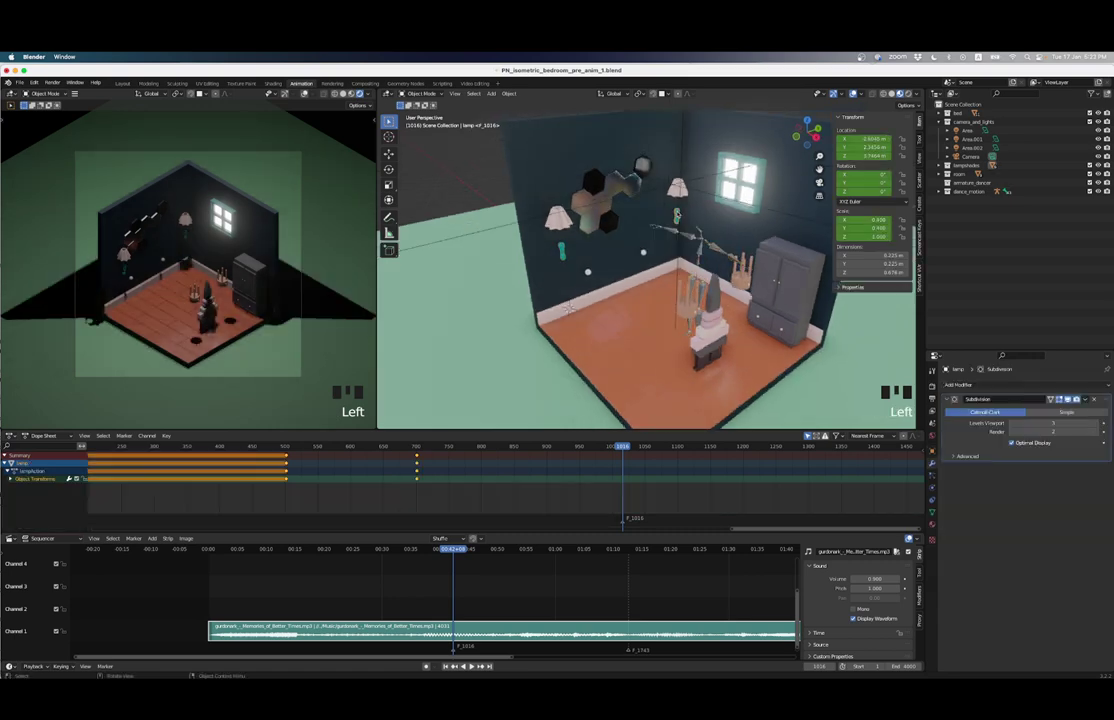
shift+click(563, 252)
middle_drag(563, 252, 735, 232)
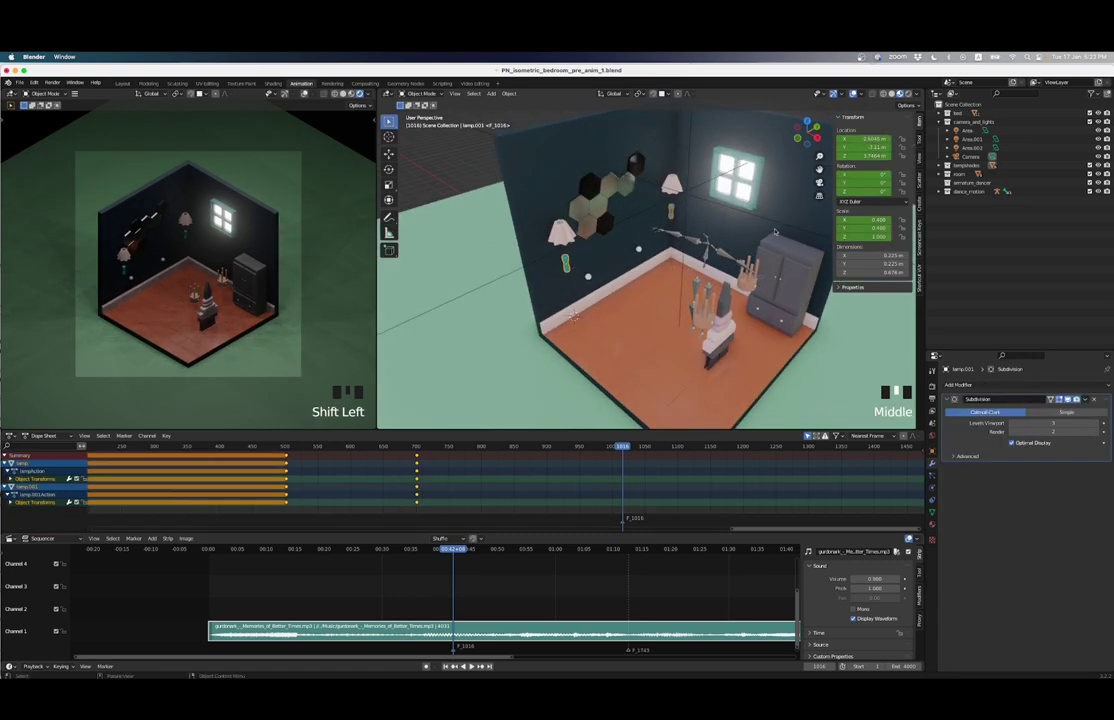
scroll(714, 249, up, 2)
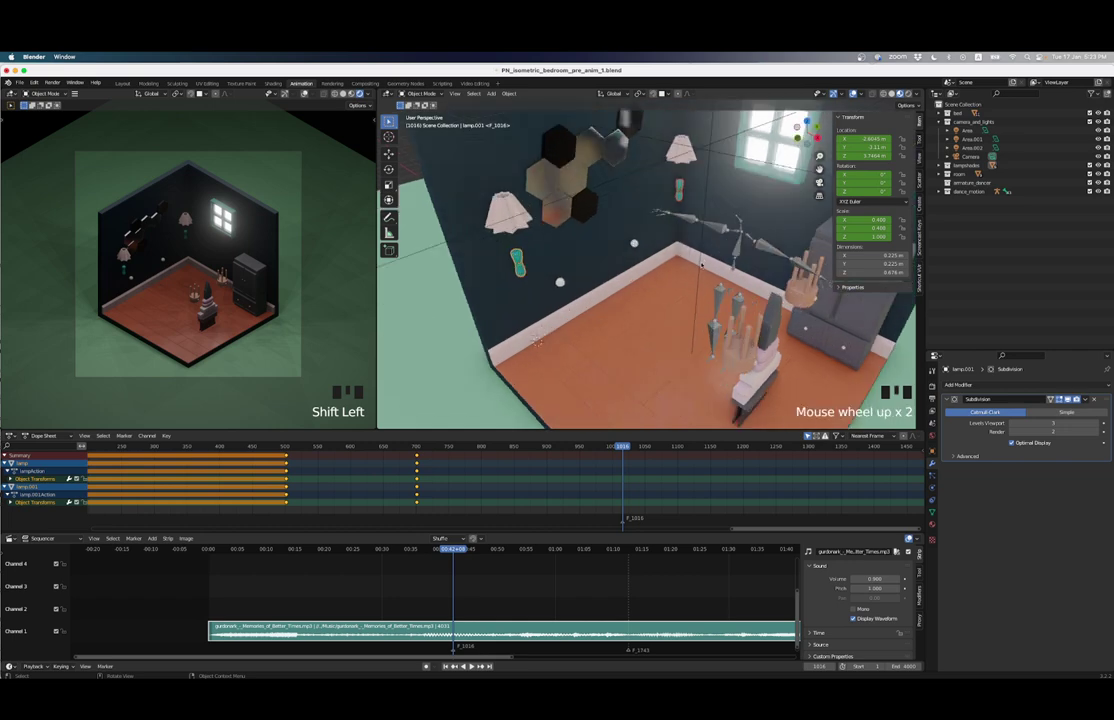
key(g)
key(x)
key(Return)
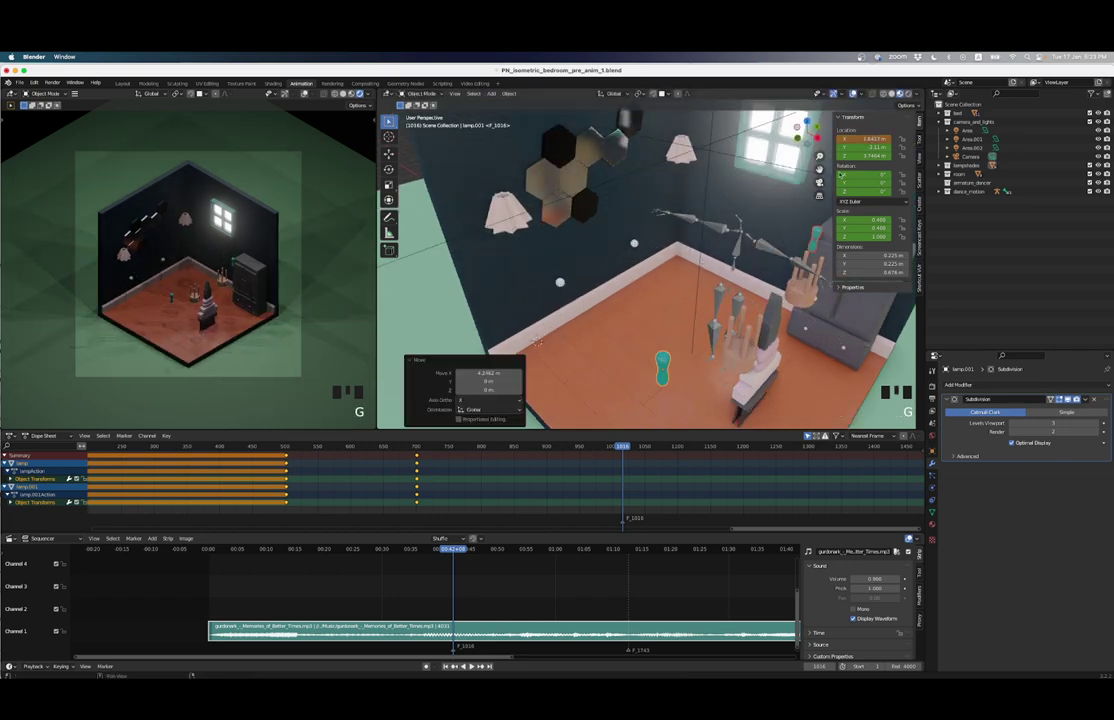
Step: In the top view, shift both lamp bases about 0.45 m further along X to line up with the nightstands
click(807, 137)
key(g)
key(x)
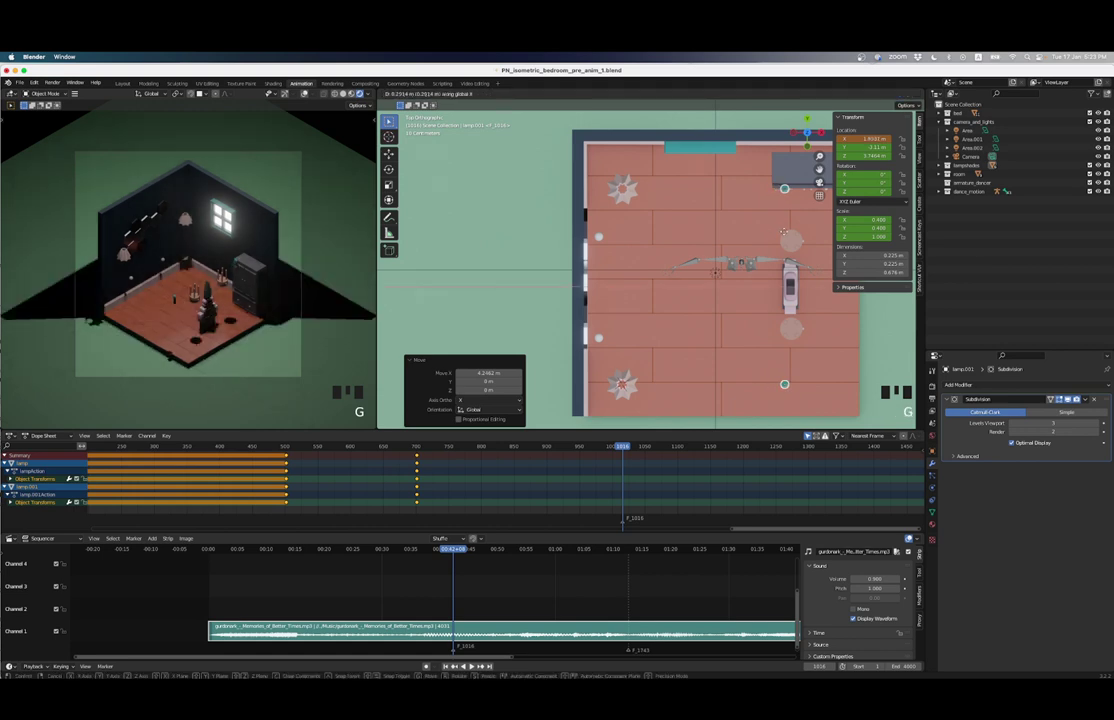
key(Return)
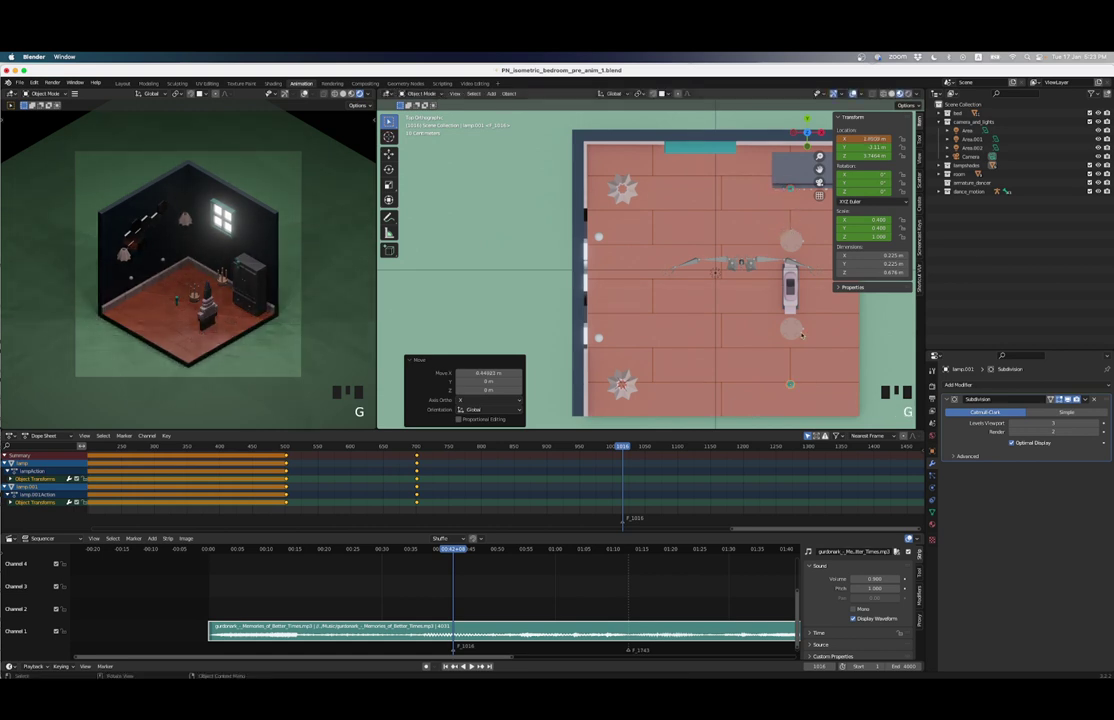
Step: Centre the front lamp base inside its nightstand, about 1.56 m along Y, and keyframe its location, rotation and scale at frame 1016
scroll(792, 386, up, 3)
shift+middle_drag(792, 386, 703, 294)
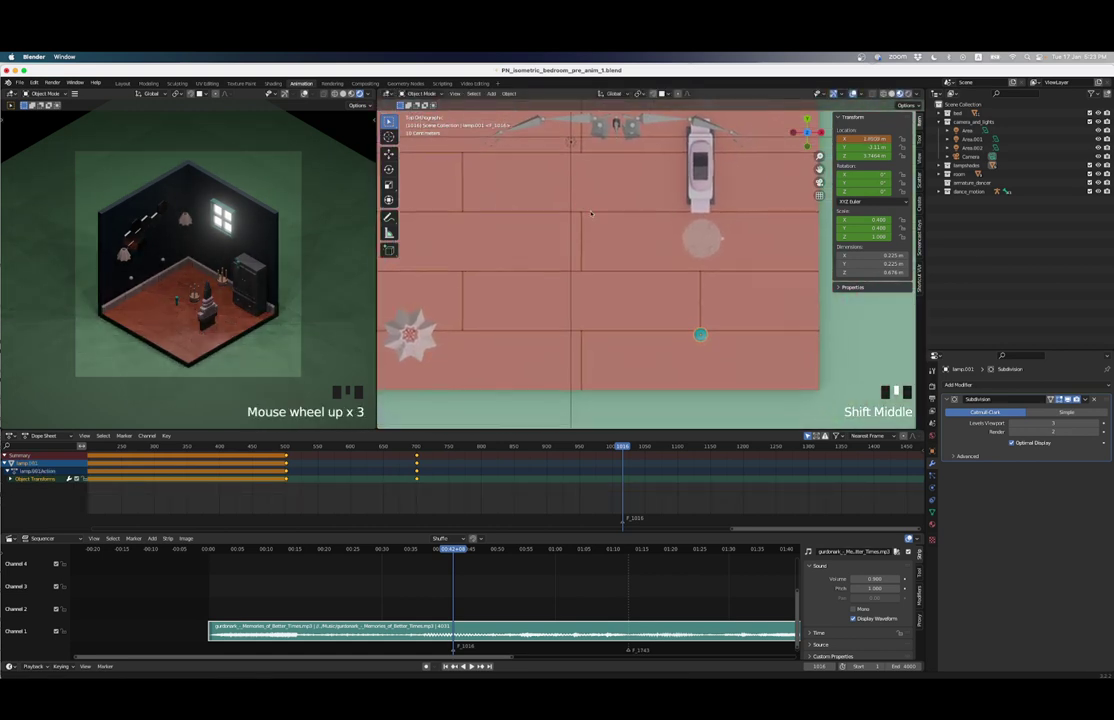
scroll(703, 294, up, 2)
key(g)
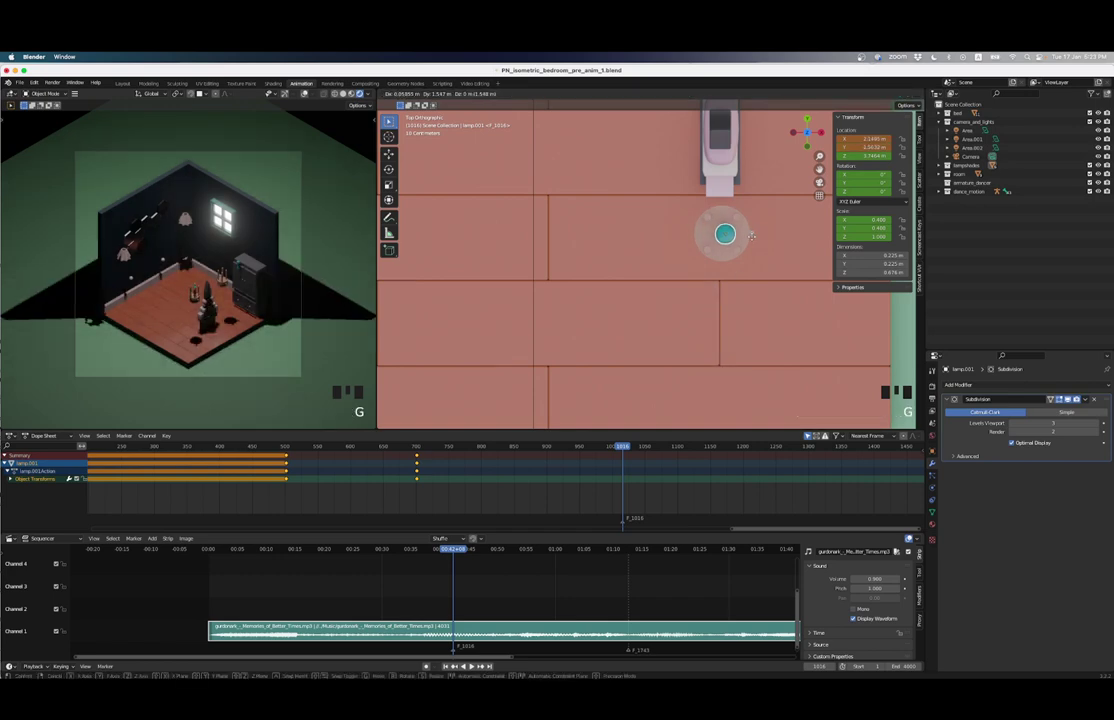
click(750, 236)
scroll(750, 236, down, 4)
middle_drag(750, 236, 598, 237)
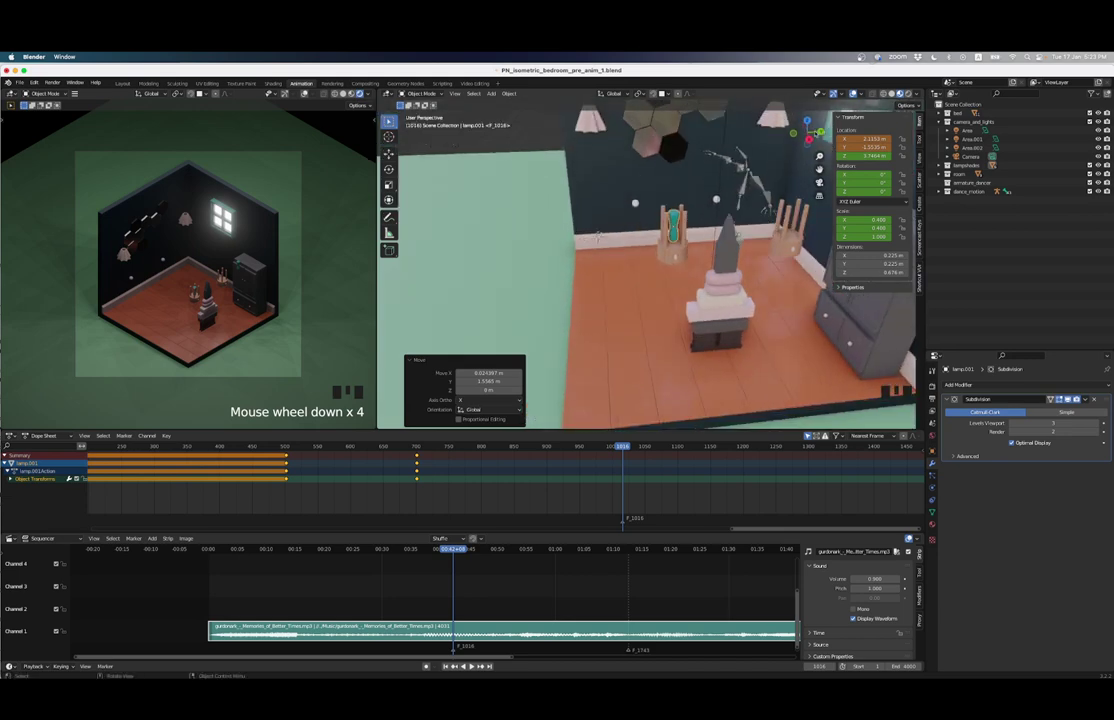
key(i)
key(i)
key(i)
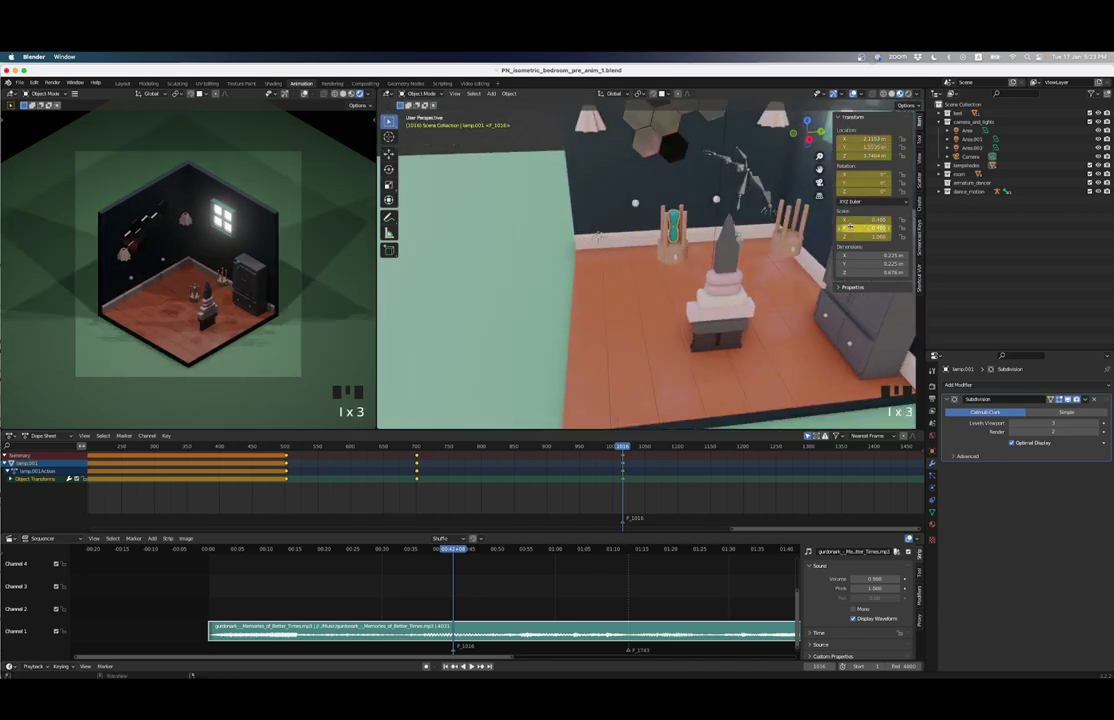
Step: Centre the back lamp base inside its nightstand, about 0.9 m along Y, and keyframe its location, rotation and scale at frame 1016
middle_drag(825, 220, 800, 205)
middle_drag(781, 189, 668, 213)
key(g)
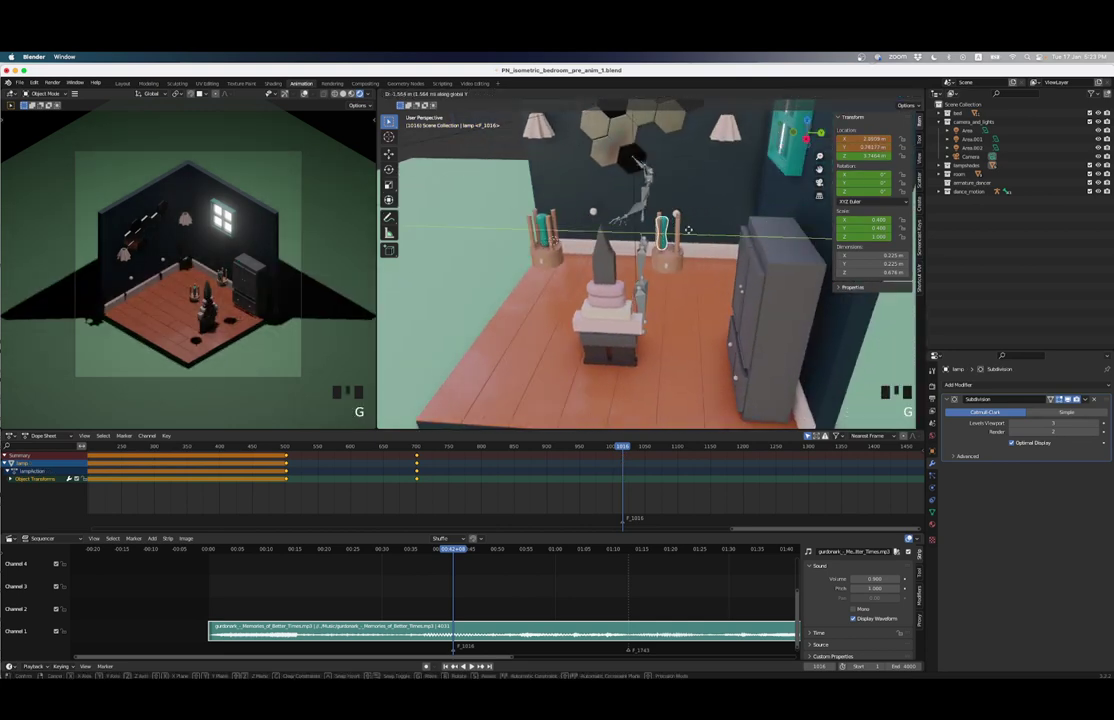
key(KP_7)
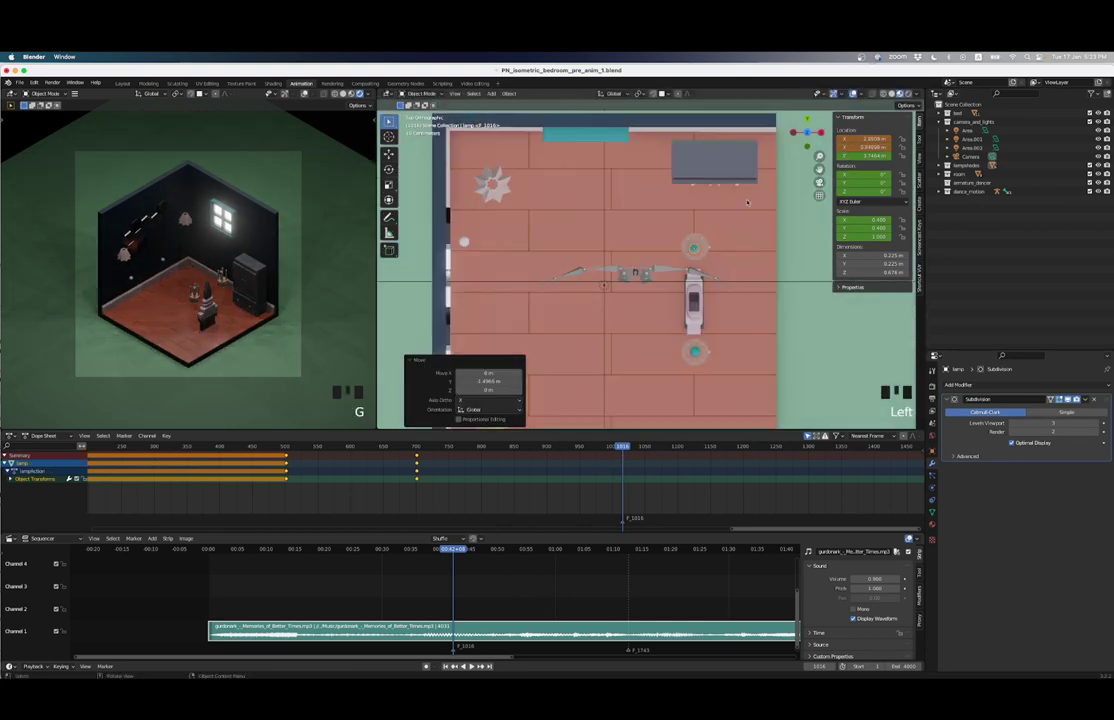
scroll(772, 211, up, 6)
key(g)
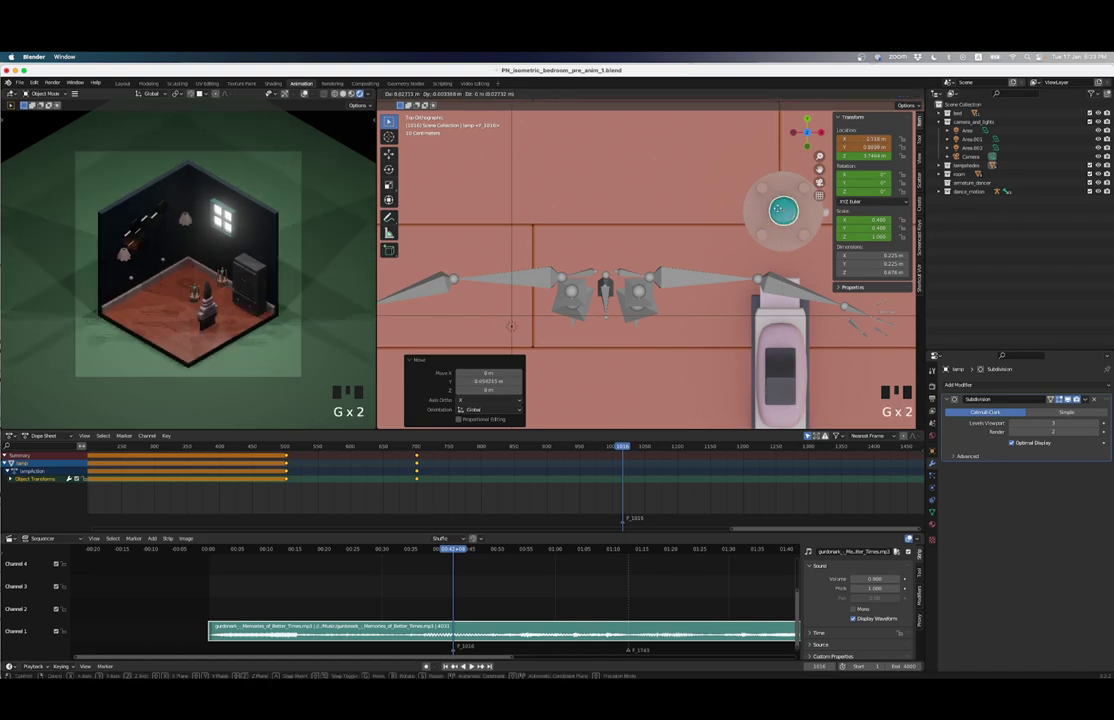
click(777, 213)
scroll(749, 230, down, 3)
shift+middle_drag(749, 230, 876, 135)
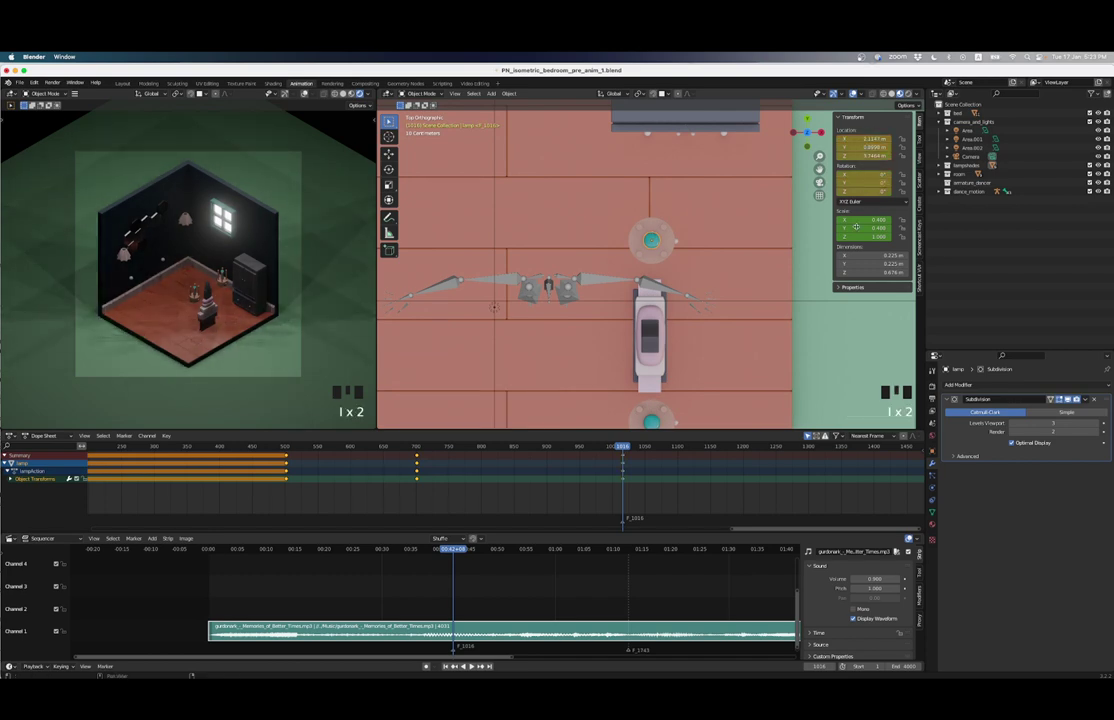
Step: In the top view, move the front lampshade about 4.74 m along X and 1.56 m along Y, onto the front lamp base
scroll(750, 150, down, 7)
middle_drag(750, 150, 700, 200)
middle_drag(531, 287, 537, 318)
scroll(533, 300, up, 2)
shift+scroll(537, 321, down, 2)
click(599, 243)
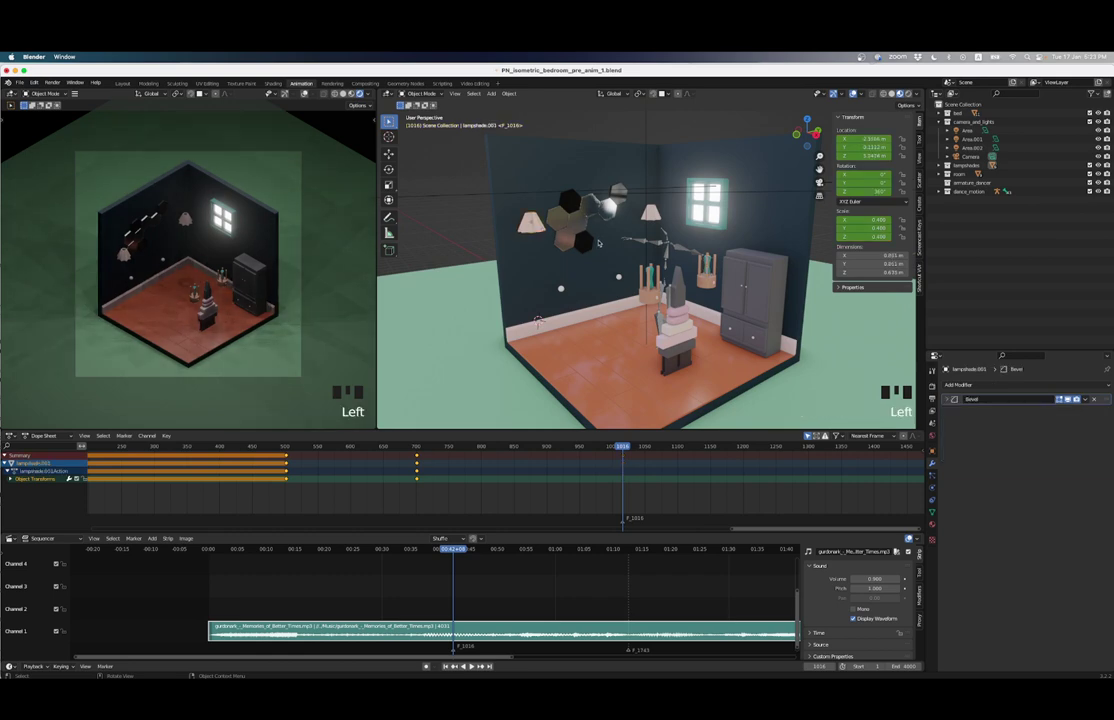
drag(806, 133, 801, 130)
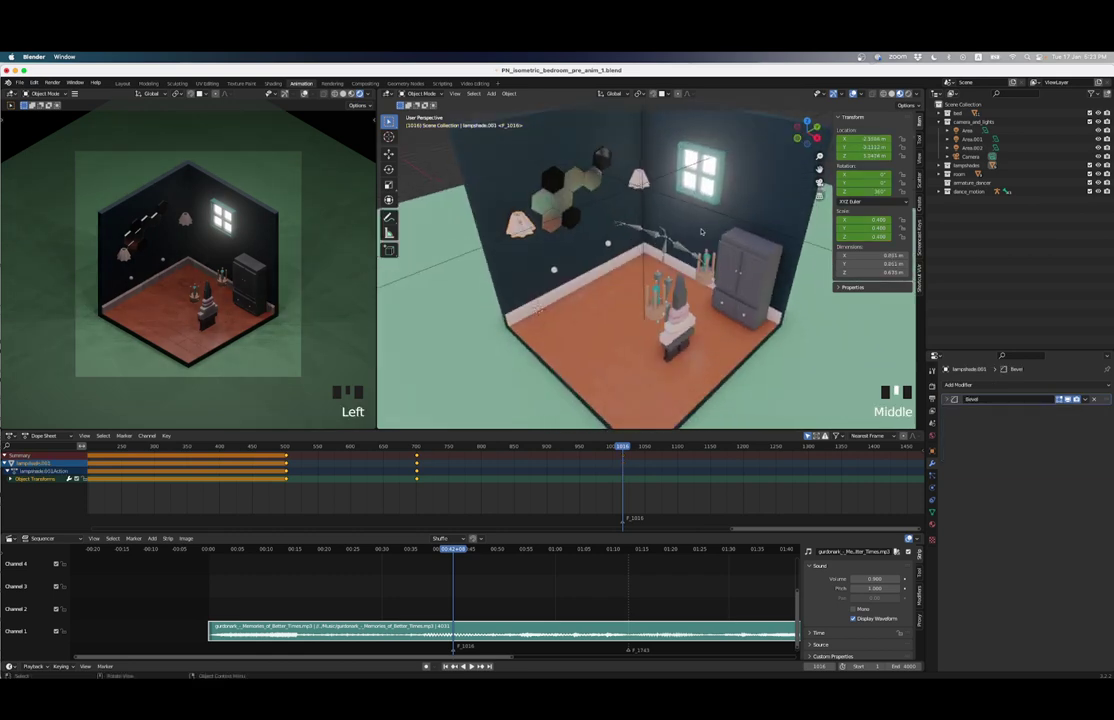
key(KP_5)
click(803, 126)
scroll(600, 353, up, 2)
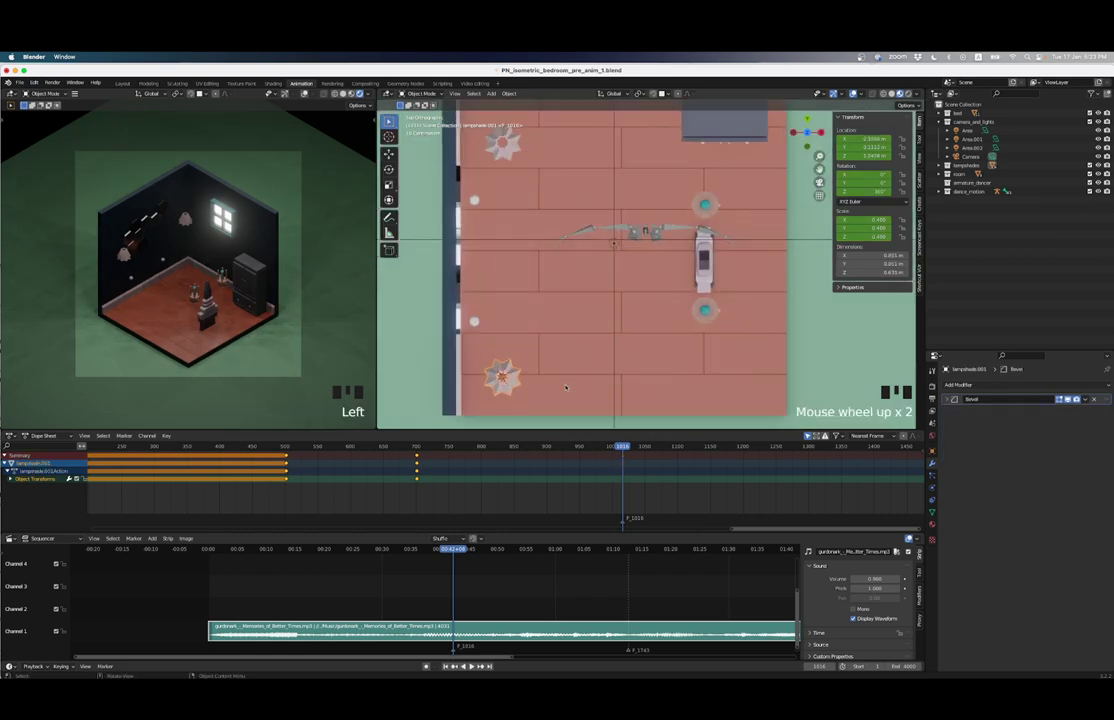
key(g)
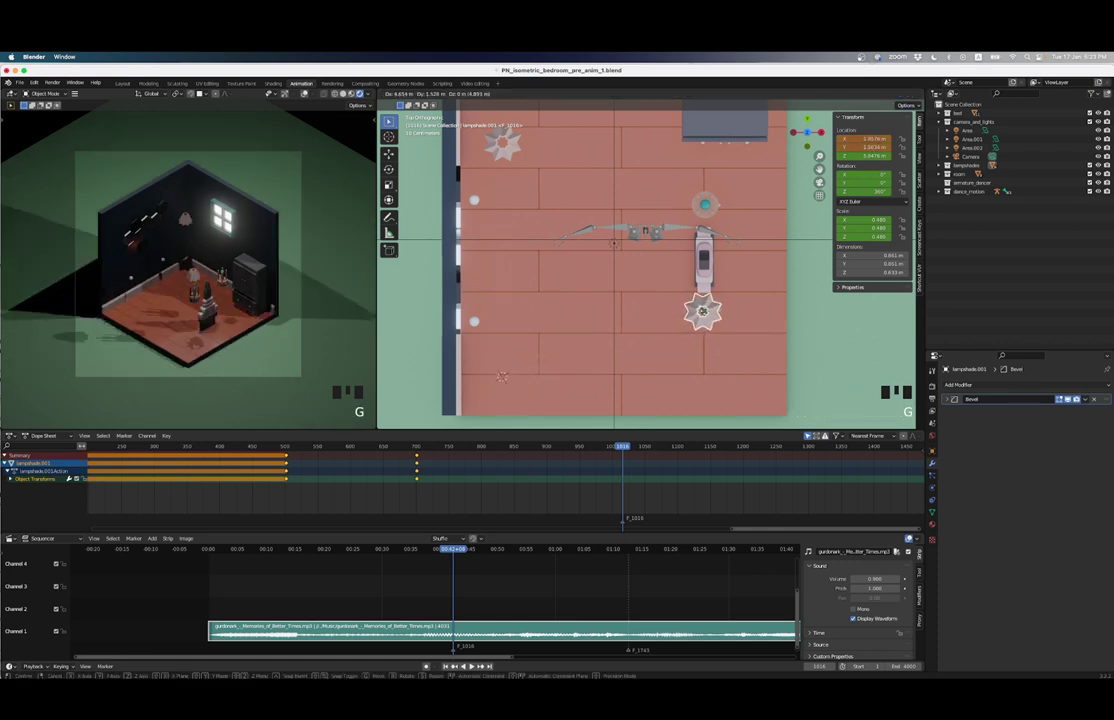
key(Return)
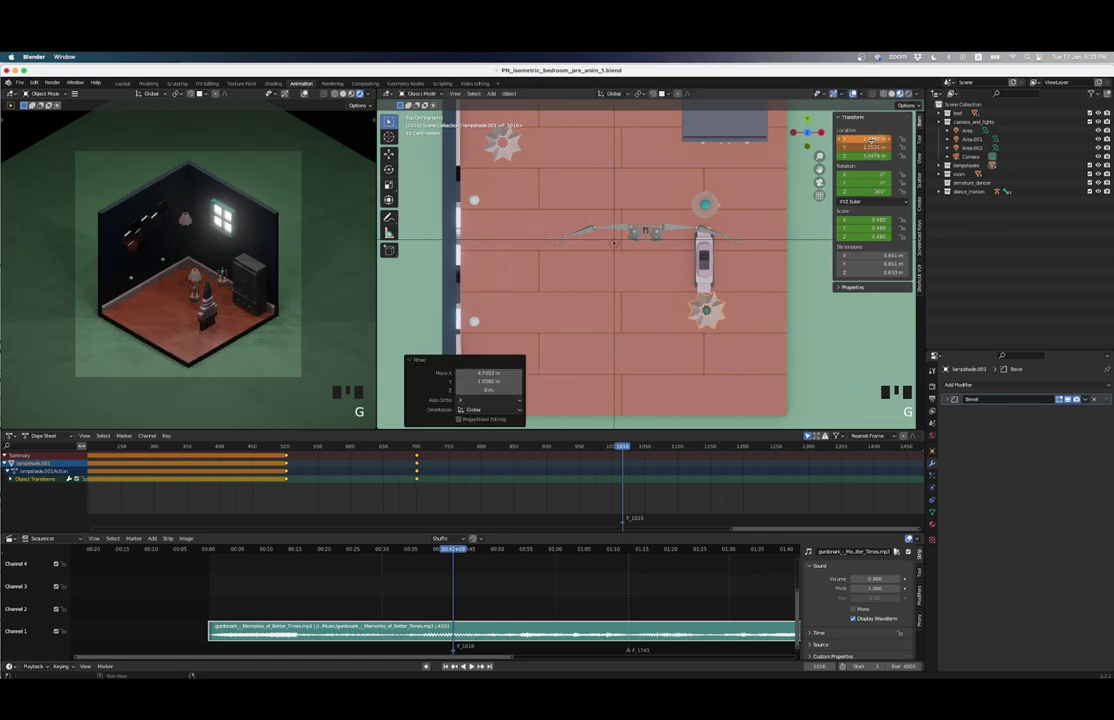
Step: Set the front lampshade's Z rotation to 720° and keyframe its location, rotation and scale at frame 1016
key(i)
key(i)
key(i)
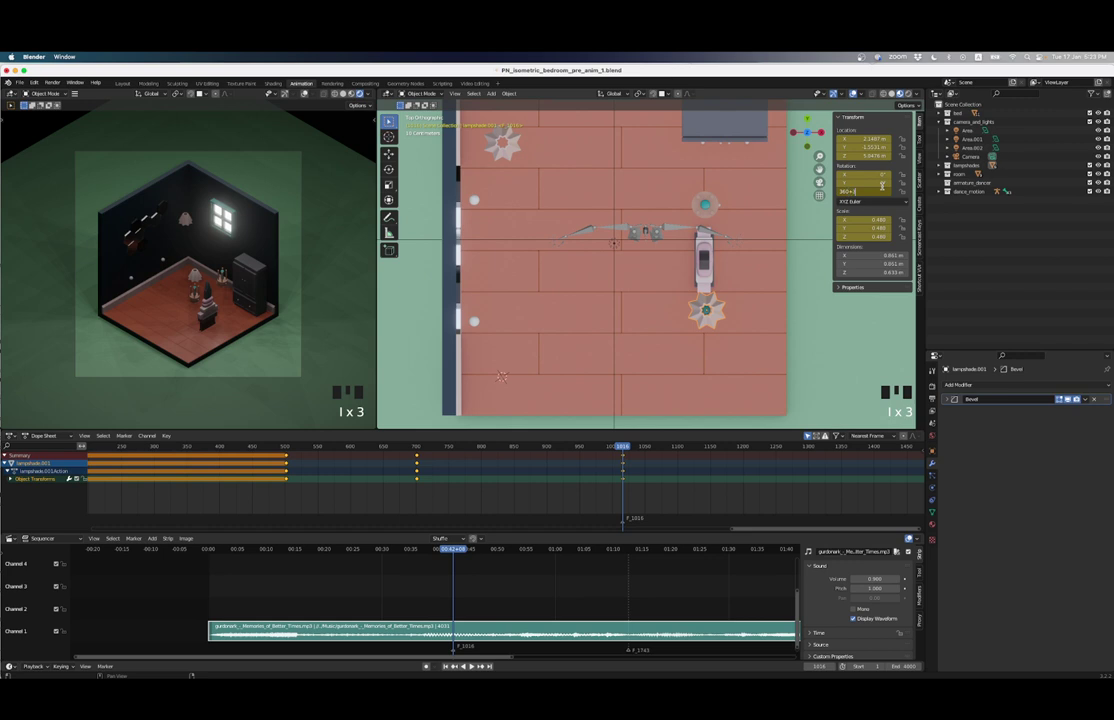
key(Return)
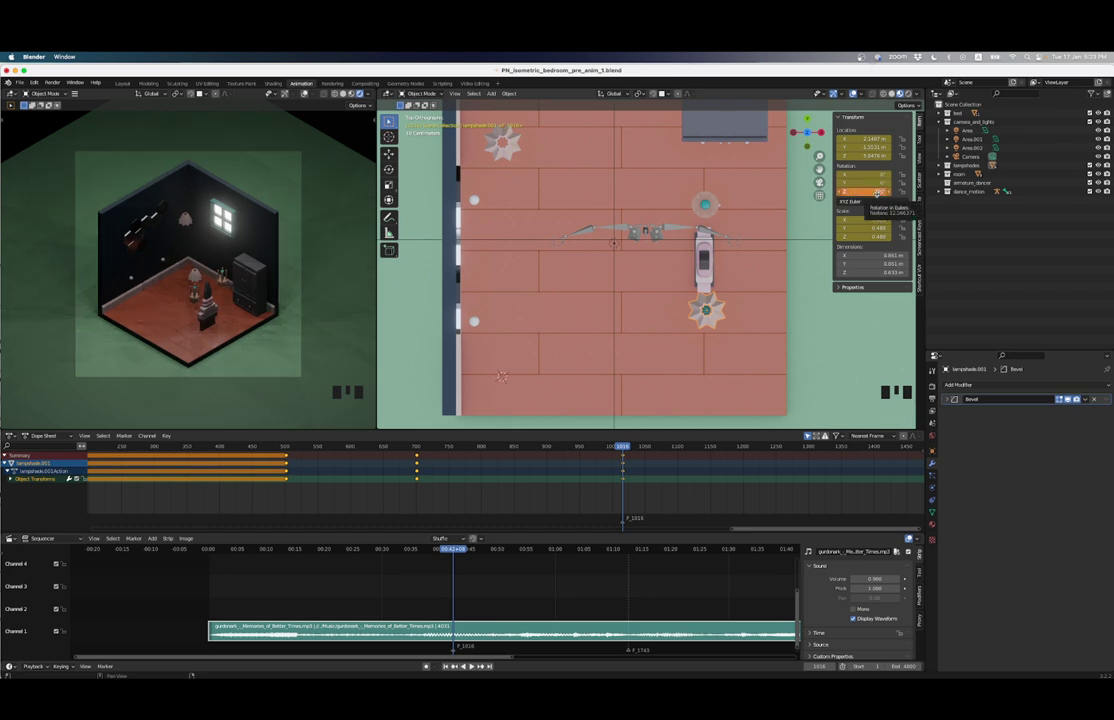
key(i)
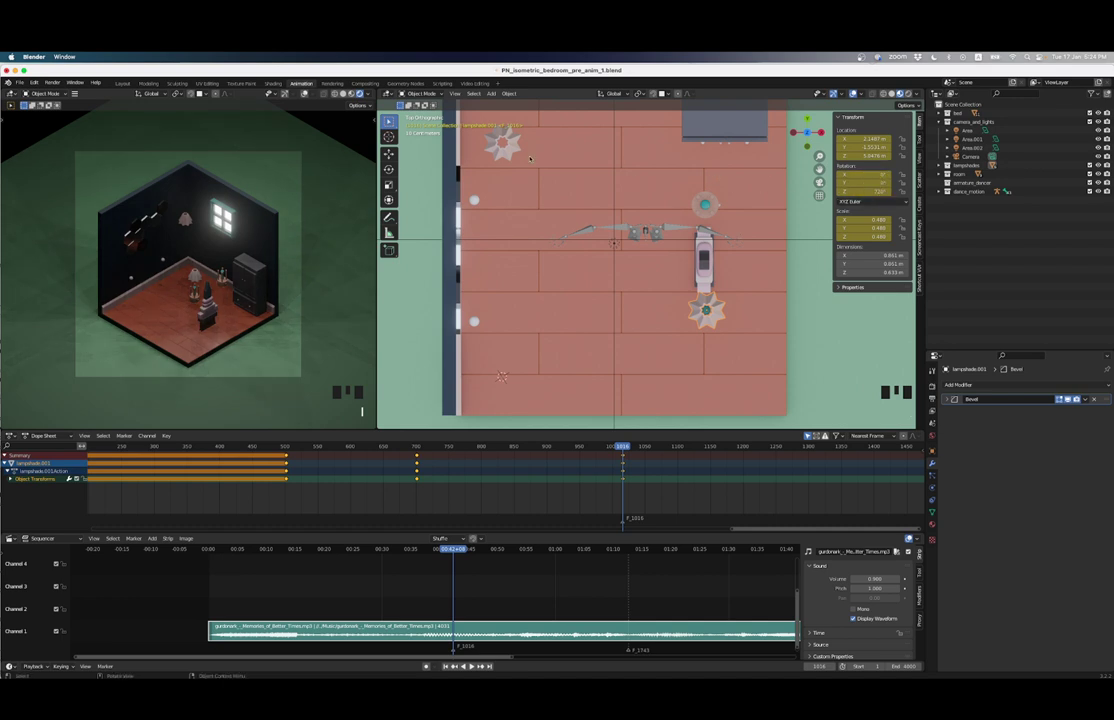
Step: Move the back lampshade about 4.73 m along X and -1.45 m along Y, onto the back lamp base
click(510, 149)
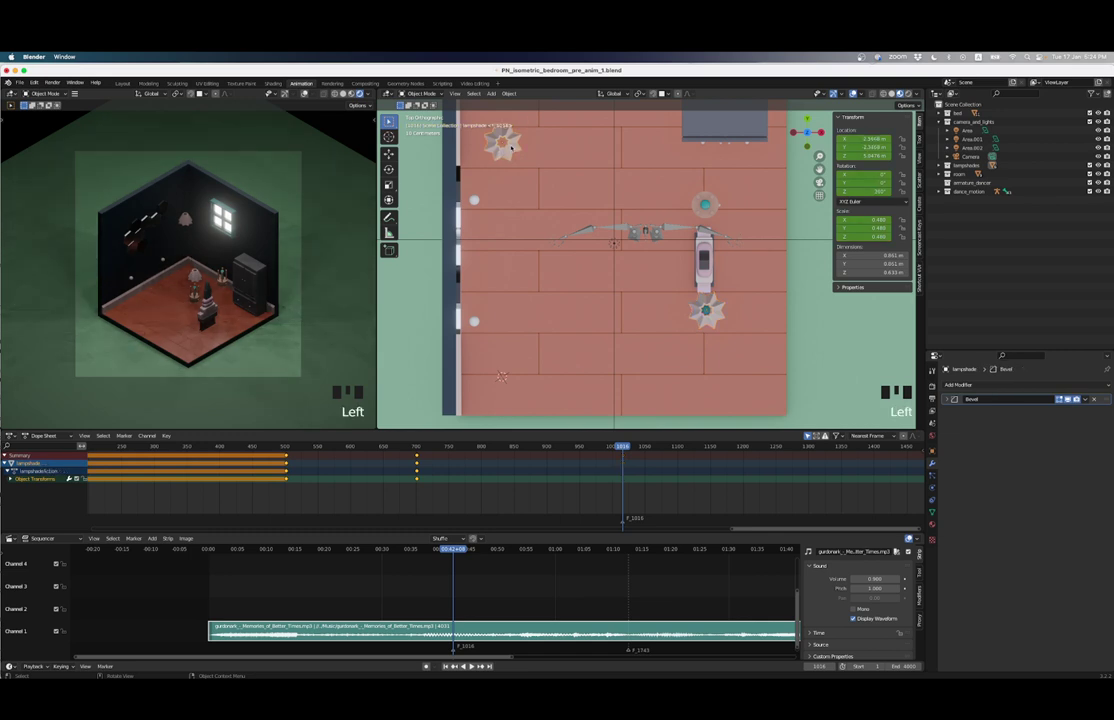
key(g)
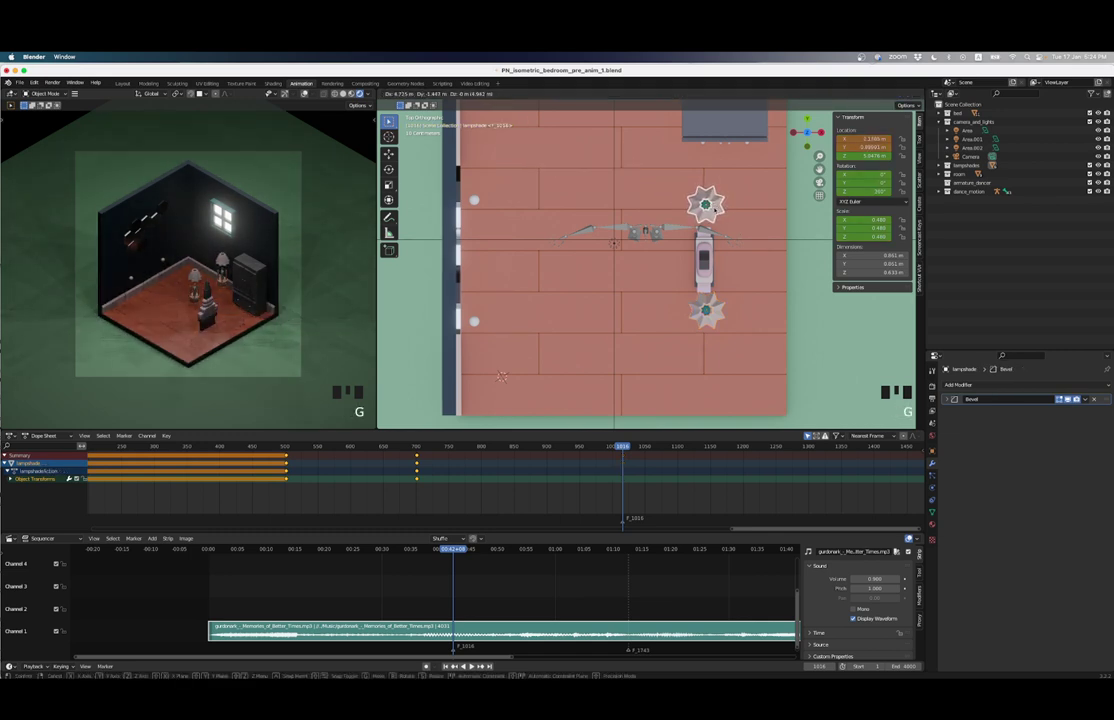
click(705, 205)
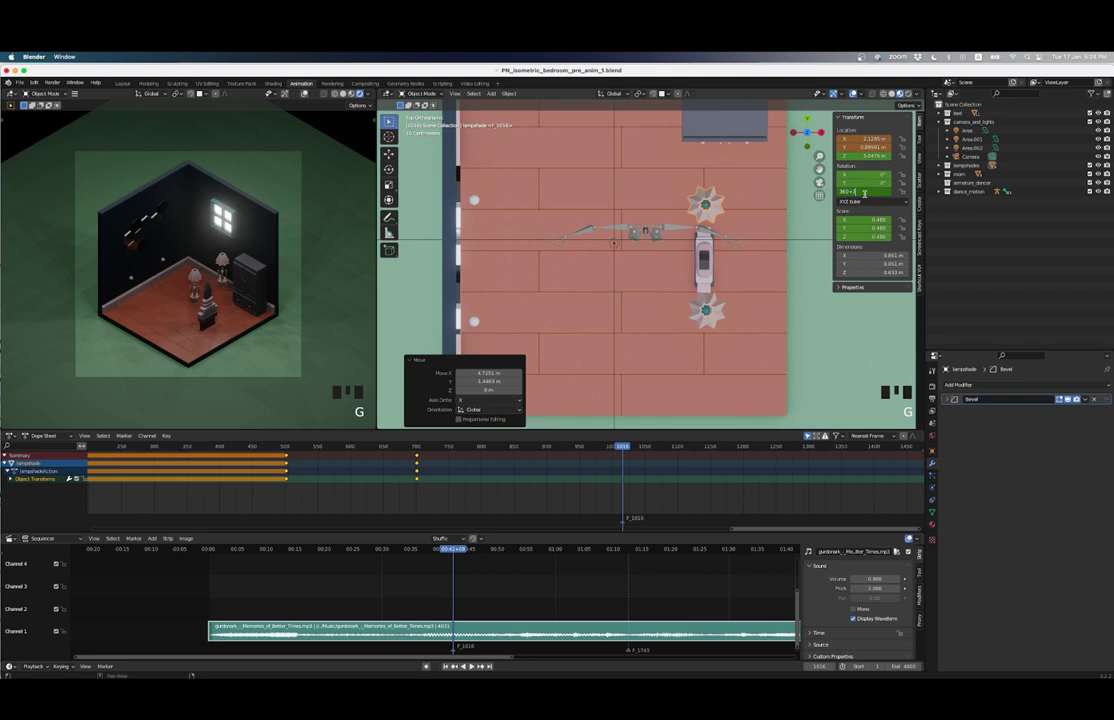
Step: Set the back lampshade's Z rotation to 720° and keyframe its location, rotation and scale at frame 1016
key(Return)
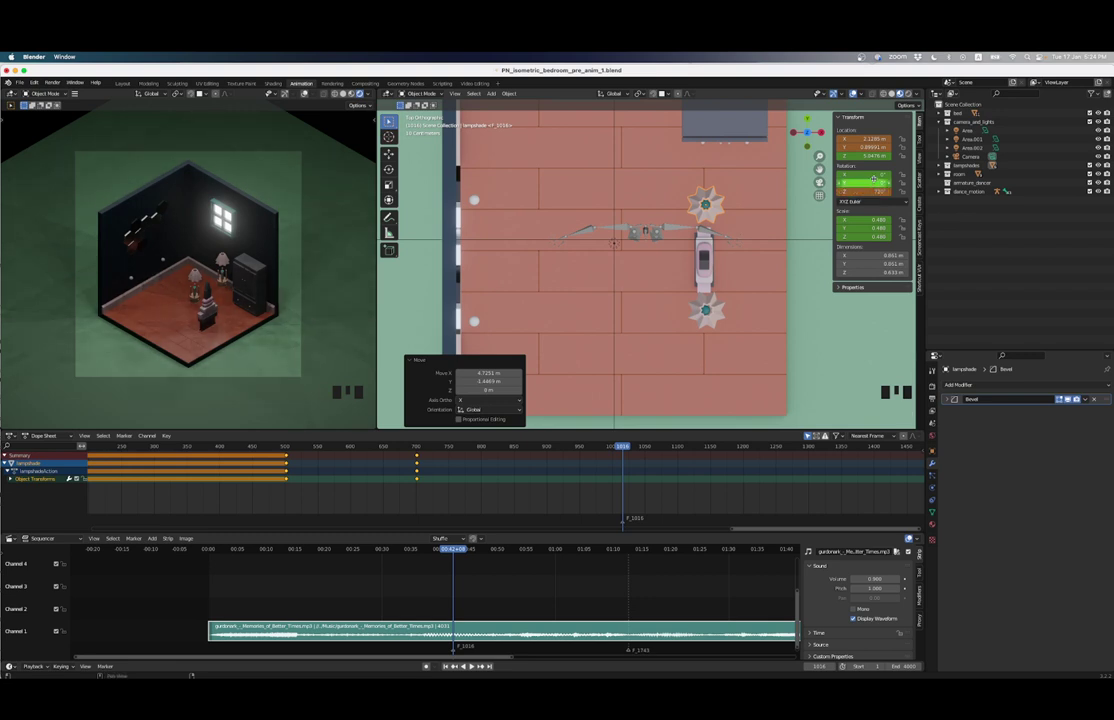
key(i)
key(i)
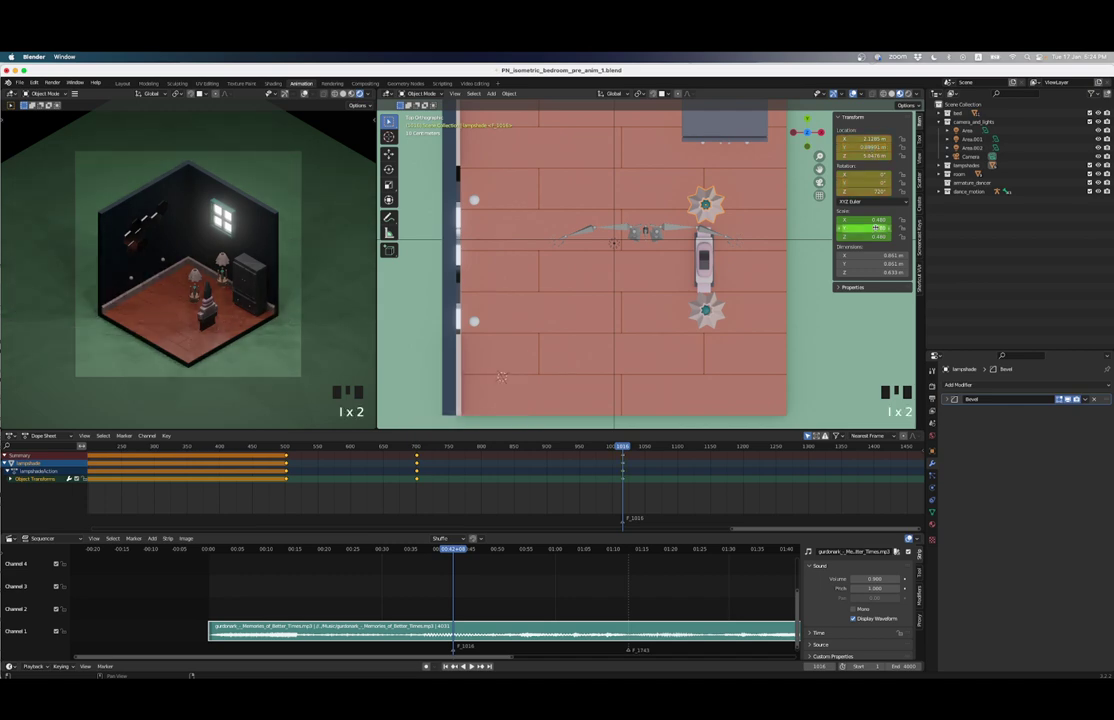
Step: Preview the lampshades' motion, set both nightstands' Z rotation to 720° at frame 1016, and keyframe it
scroll(628, 318, down, 3)
scroll(628, 318, up, 2)
middle_drag(640, 290, 628, 318)
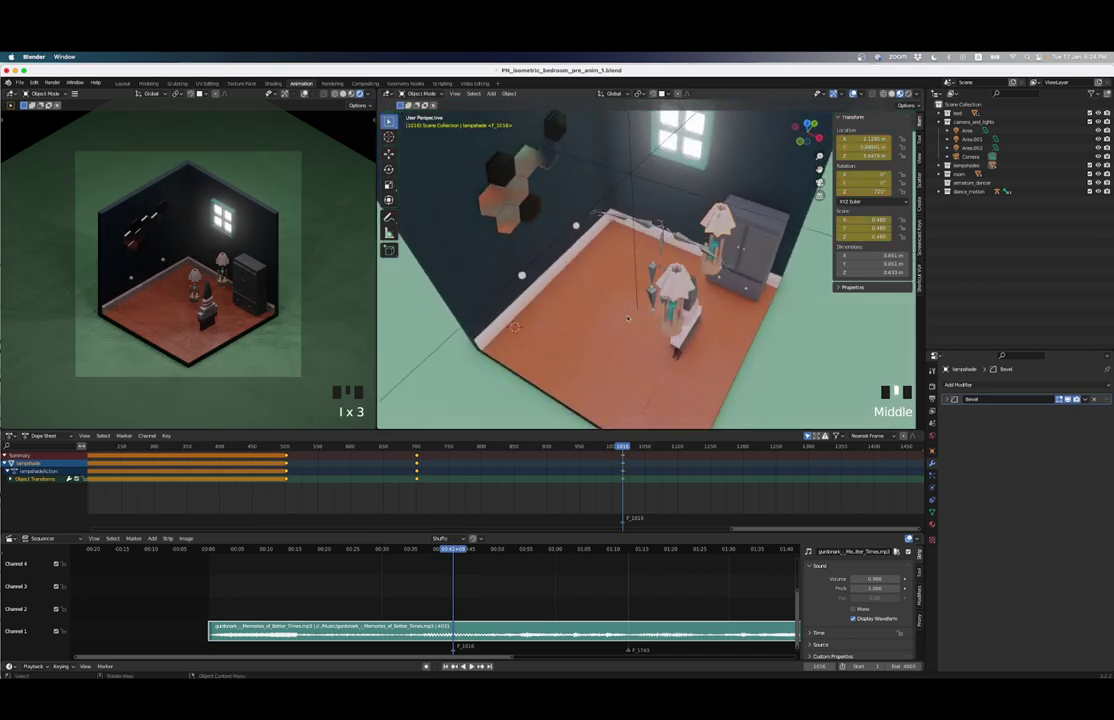
drag(417, 452, 527, 416)
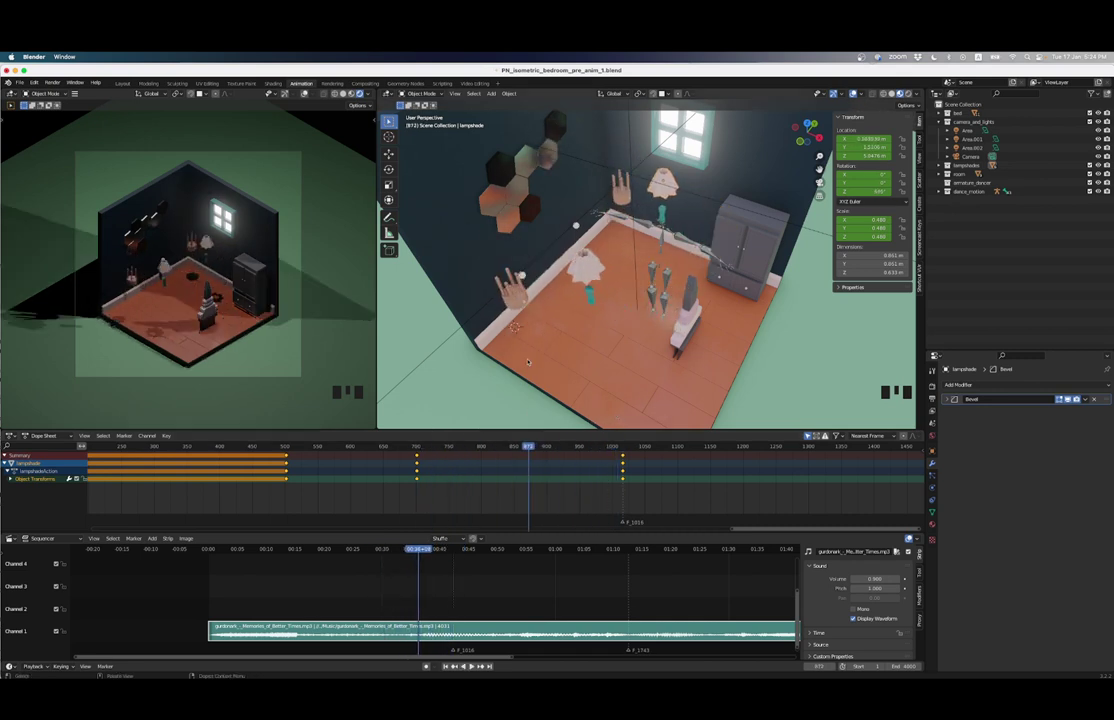
click(545, 412)
key(Up)
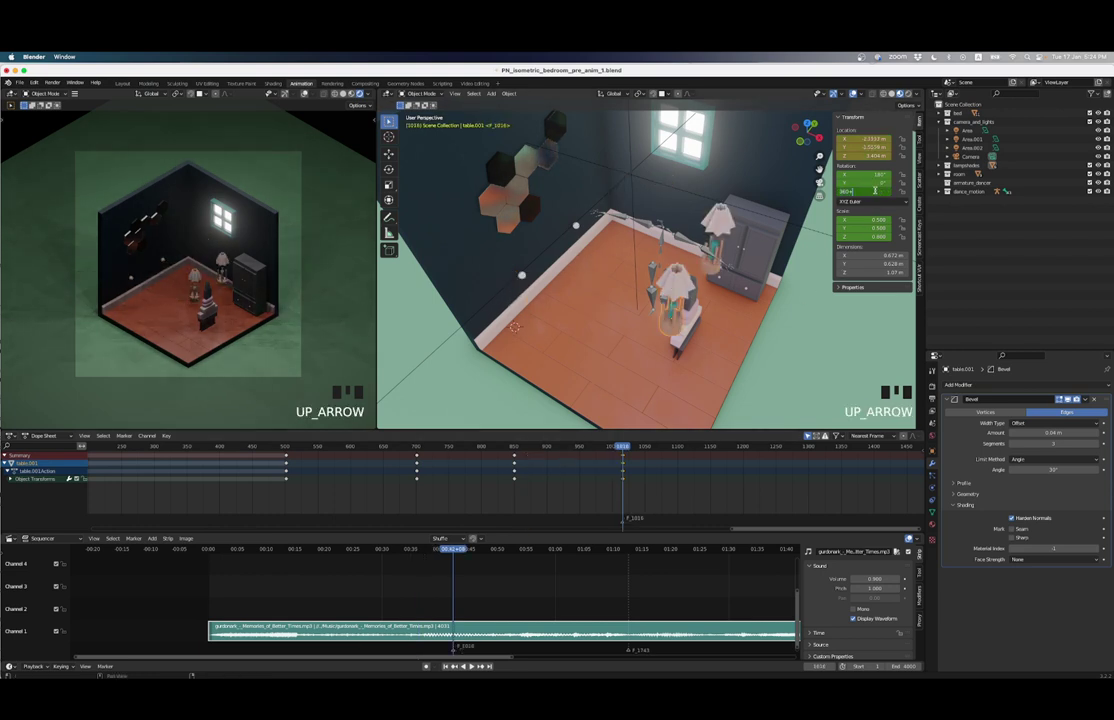
key(Return)
key(i)
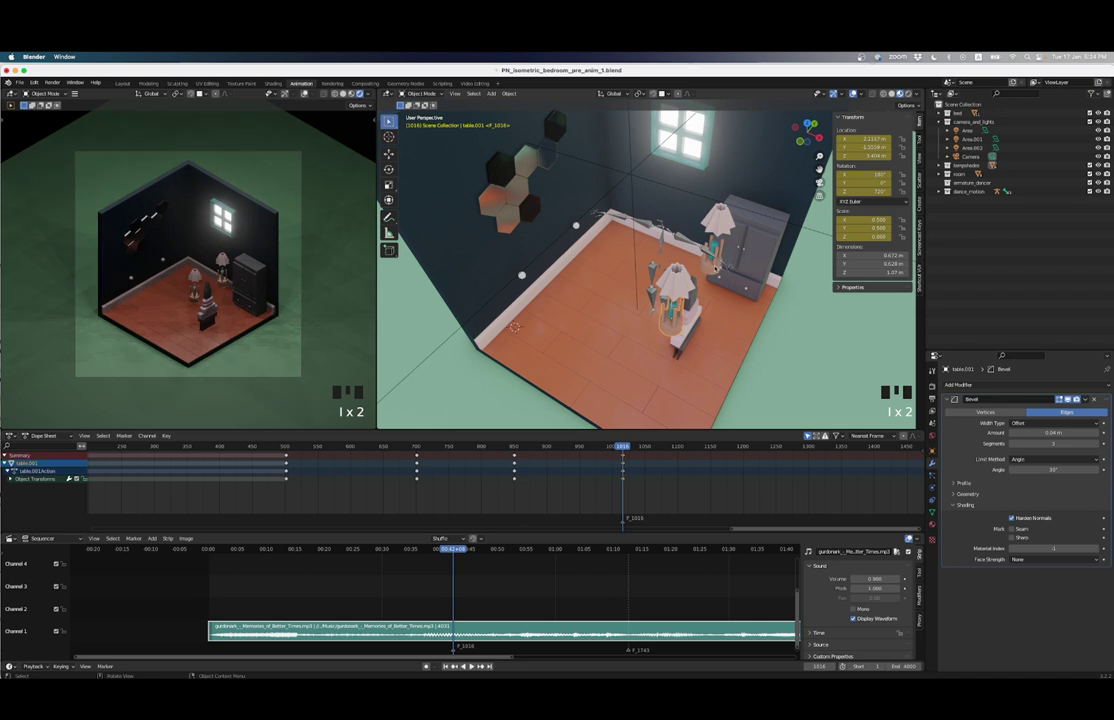
click(720, 250)
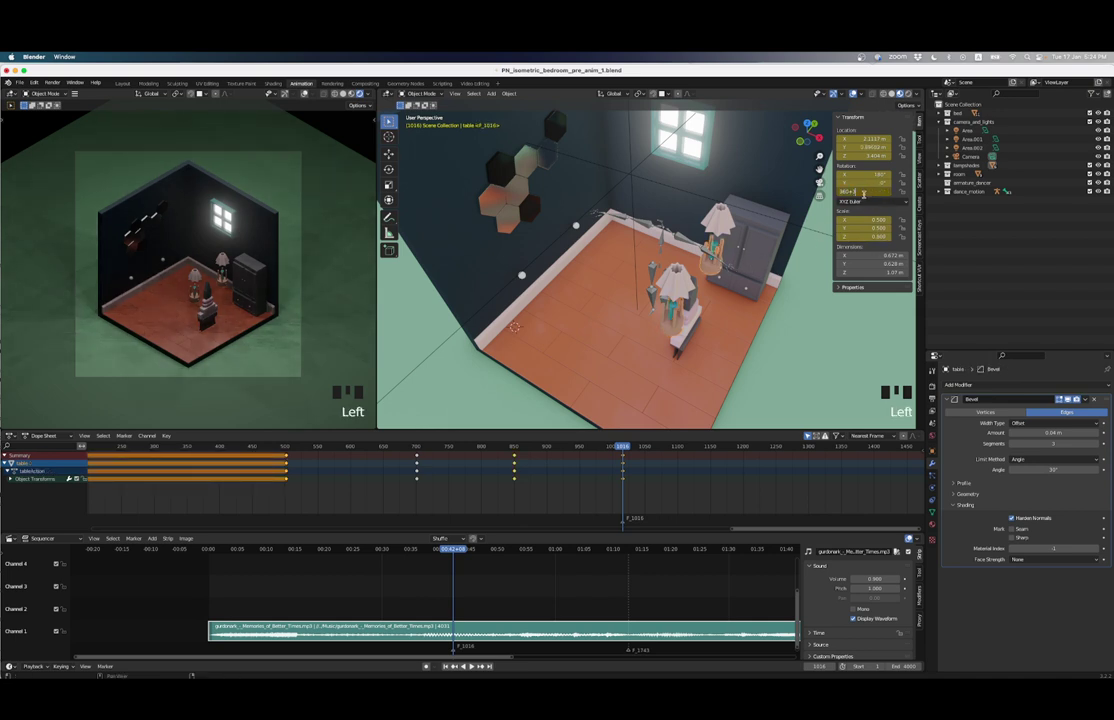
key(Return)
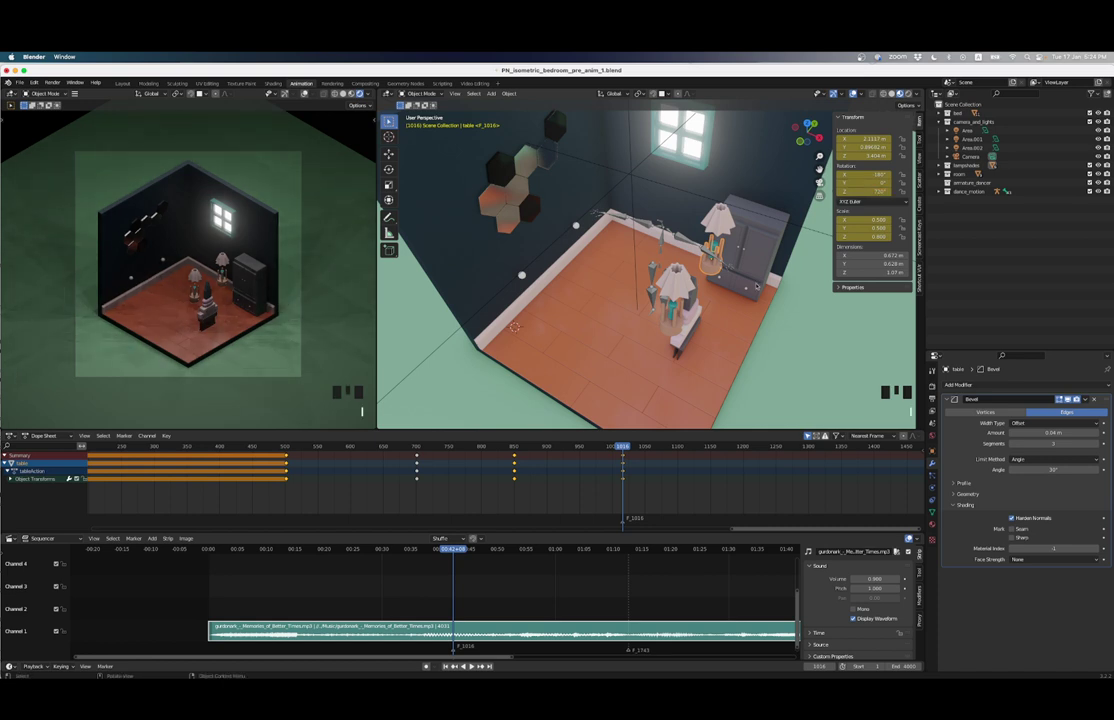
Step: Scrub and play back the animation from about frame 600 to check how the nightstands and lamps spin across the room
drag(440, 447, 629, 445)
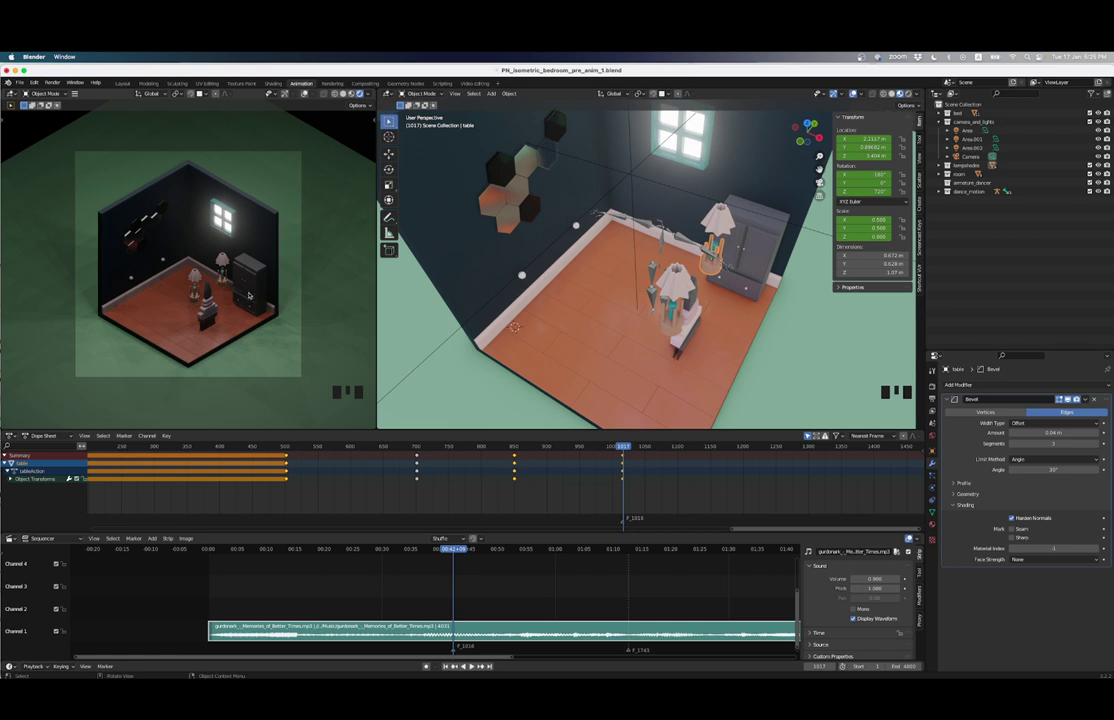
scroll(615, 476, down, 3)
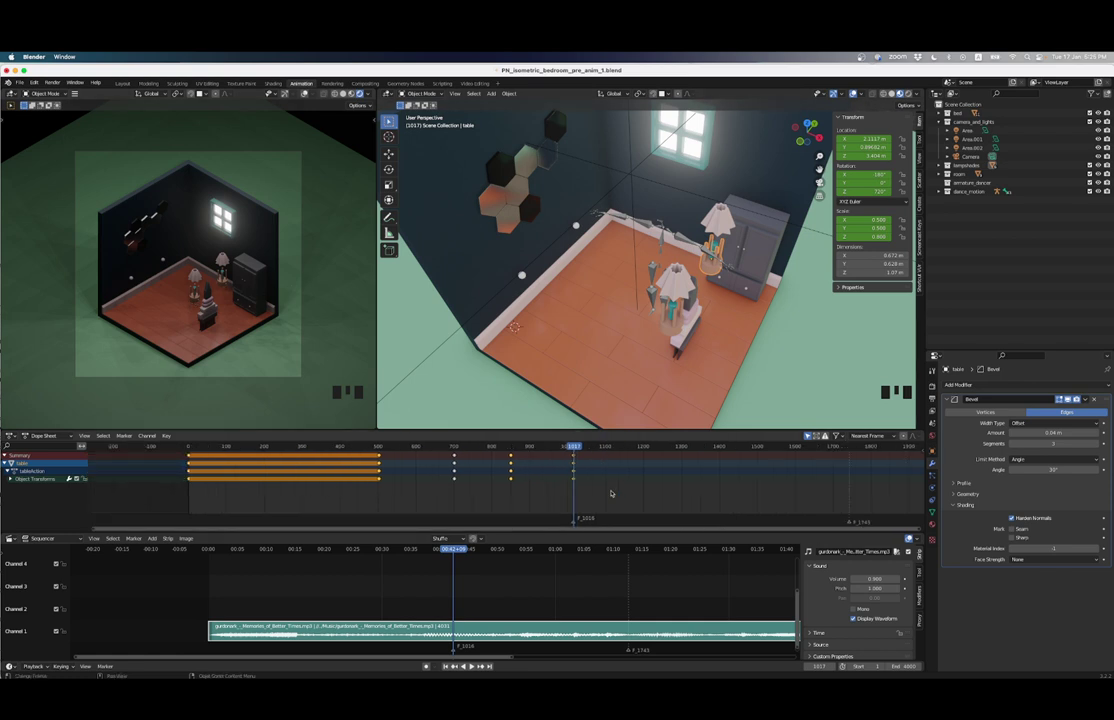
key(space)
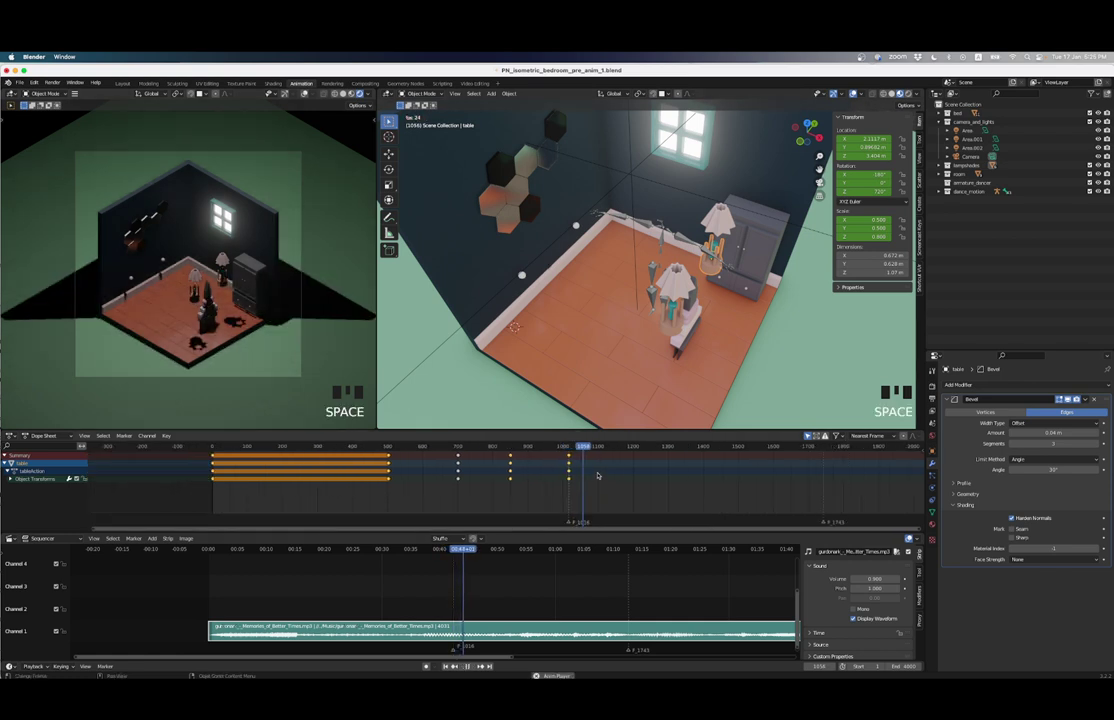
scroll(597, 476, down, 3)
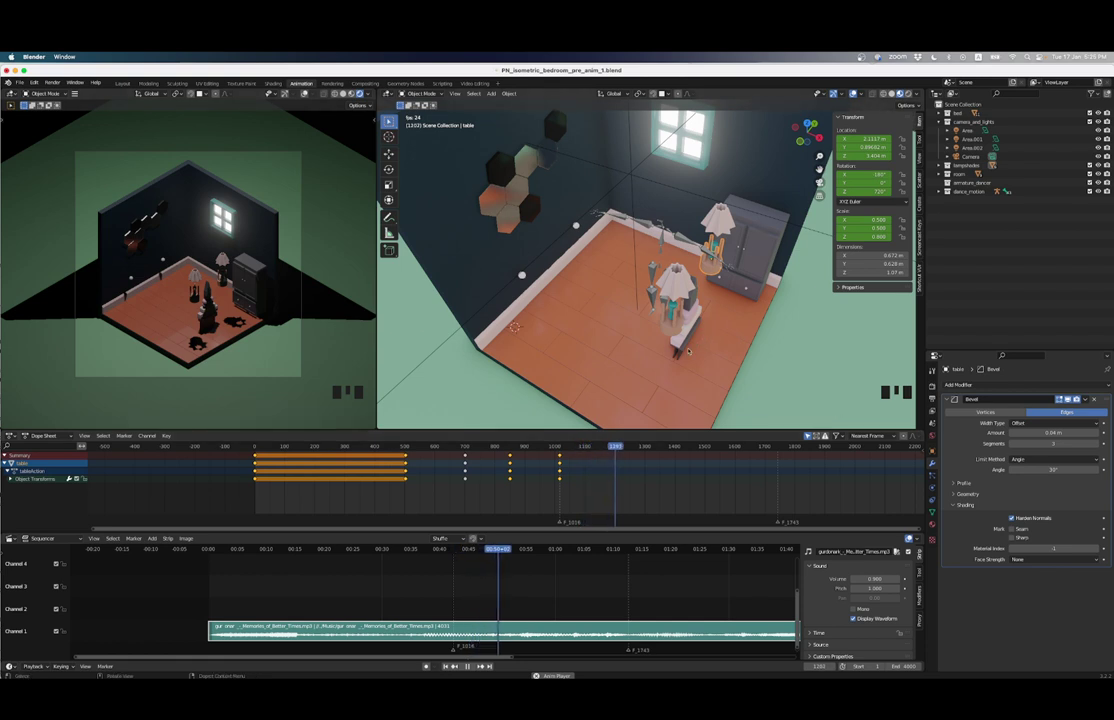
key(space)
click(434, 448)
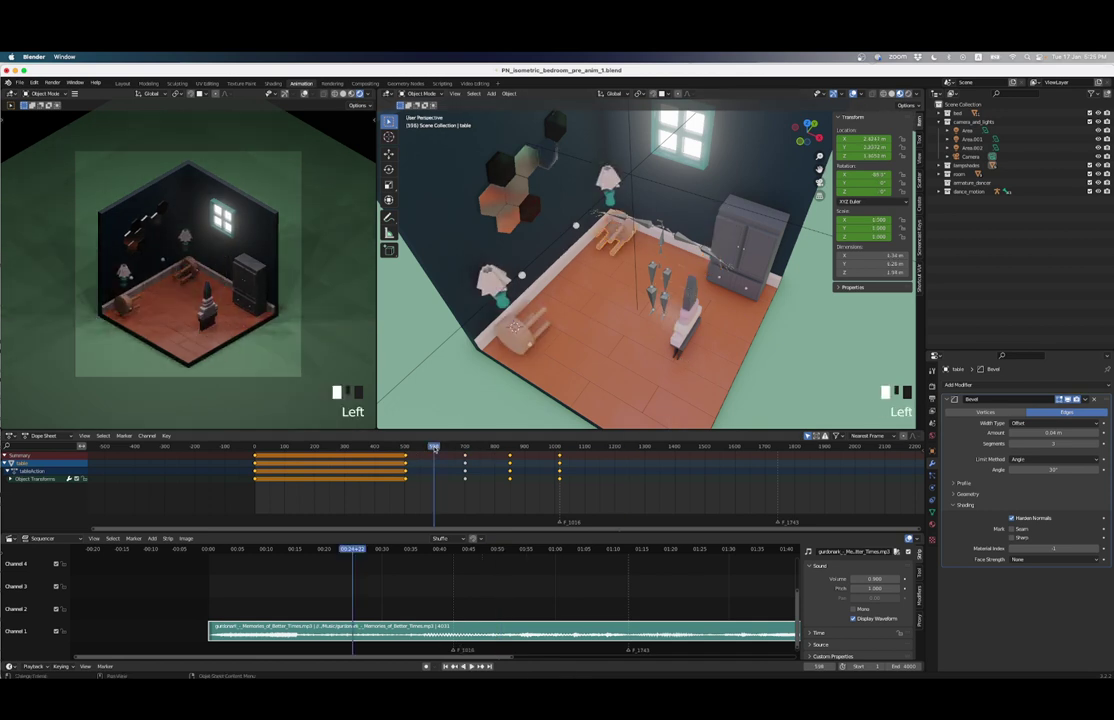
key(space)
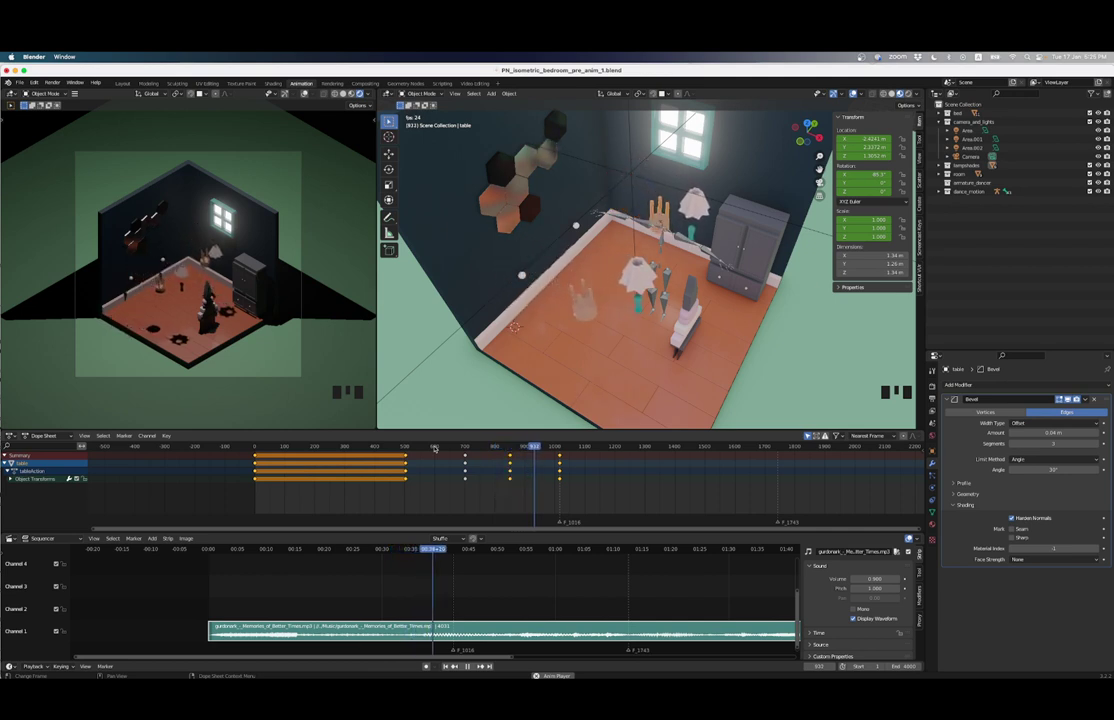
key(space)
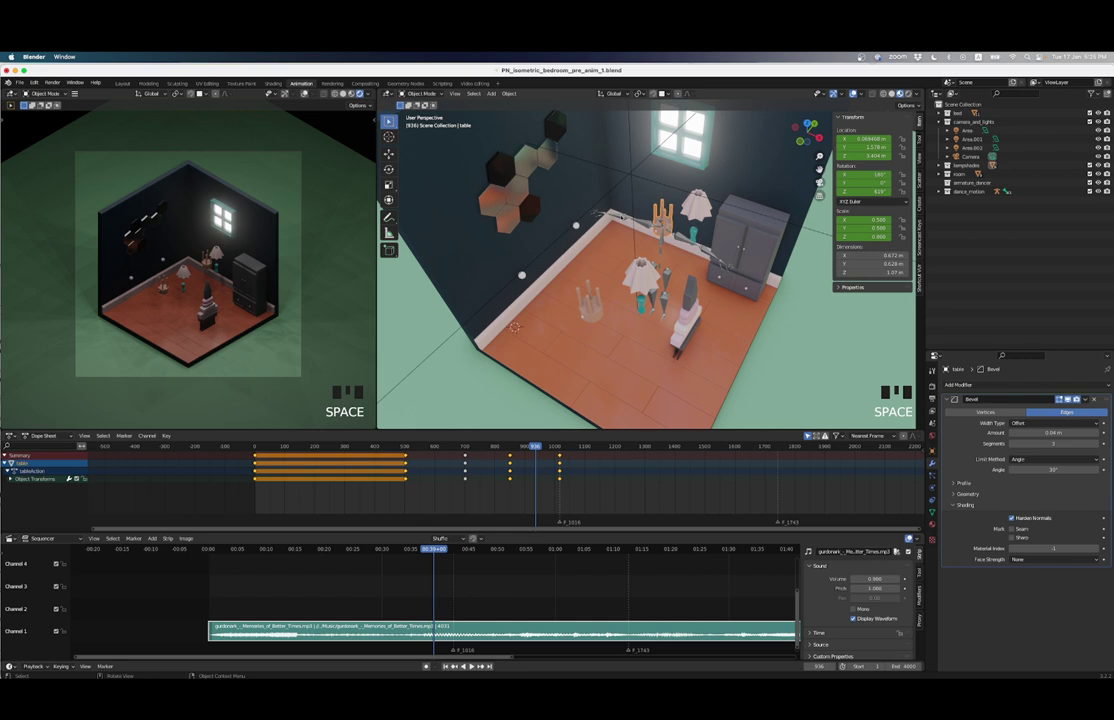
Step: Select the cupboard and play the animation, stopping at frame 857
click(757, 248)
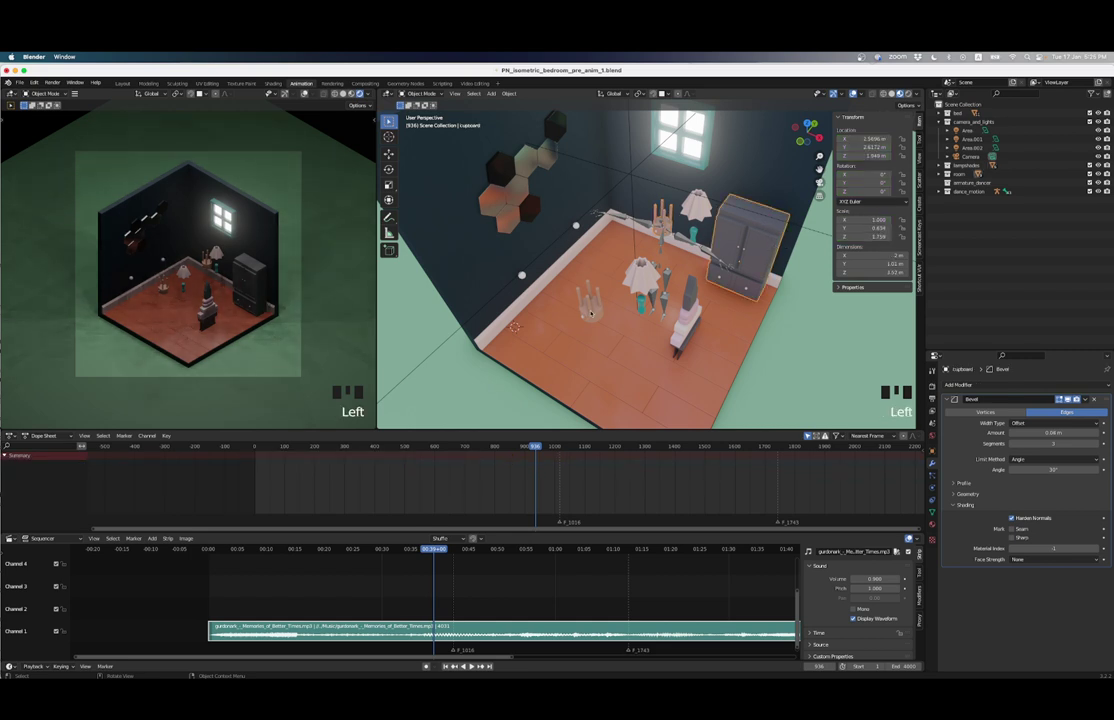
click(477, 453)
key(space)
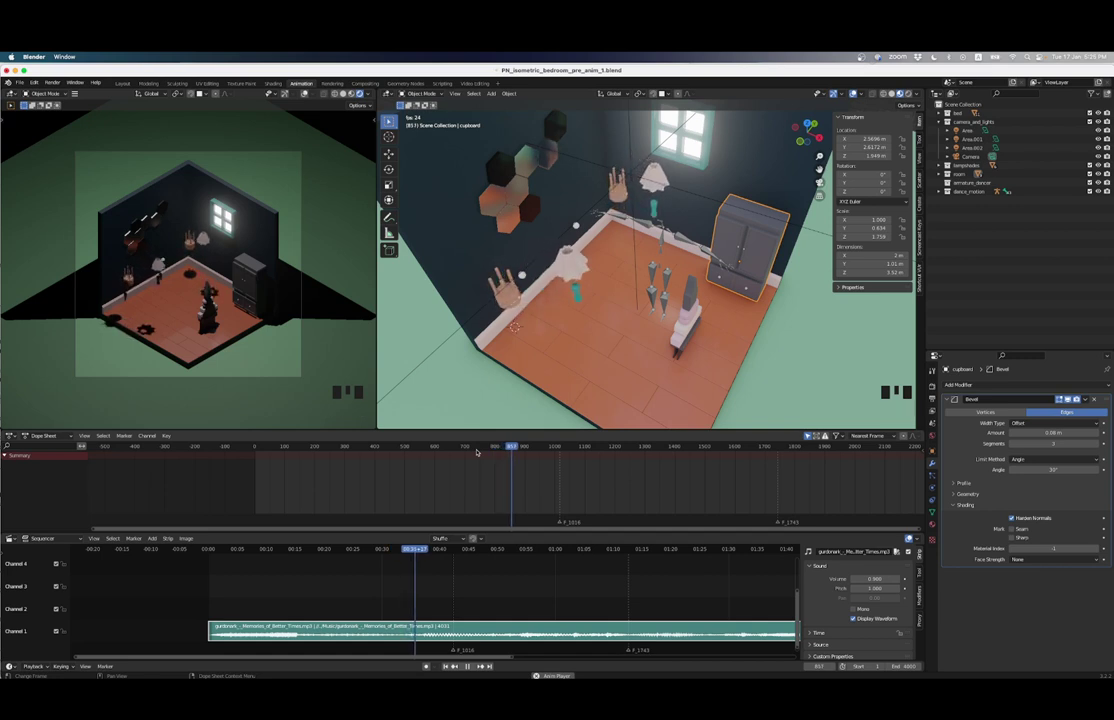
key(space)
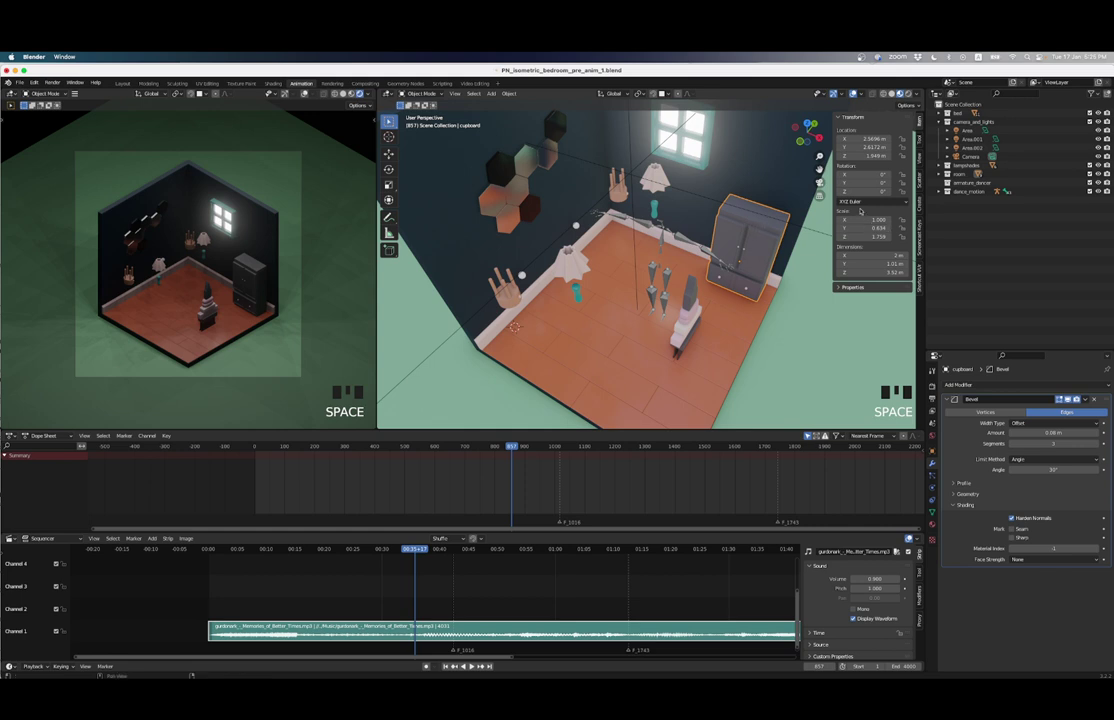
Step: Apply the cupboard's scale and keyframe its location, rotation and scale at frame 857
key(ctrl+a)
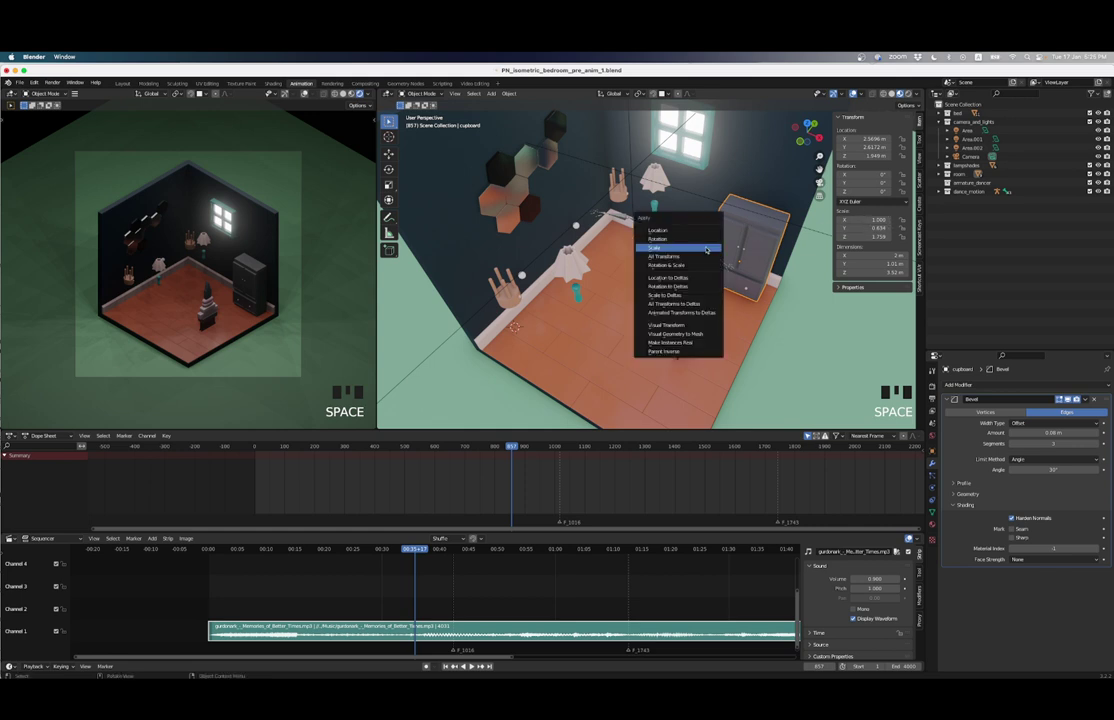
click(672, 243)
key(i)
key(i)
key(i)
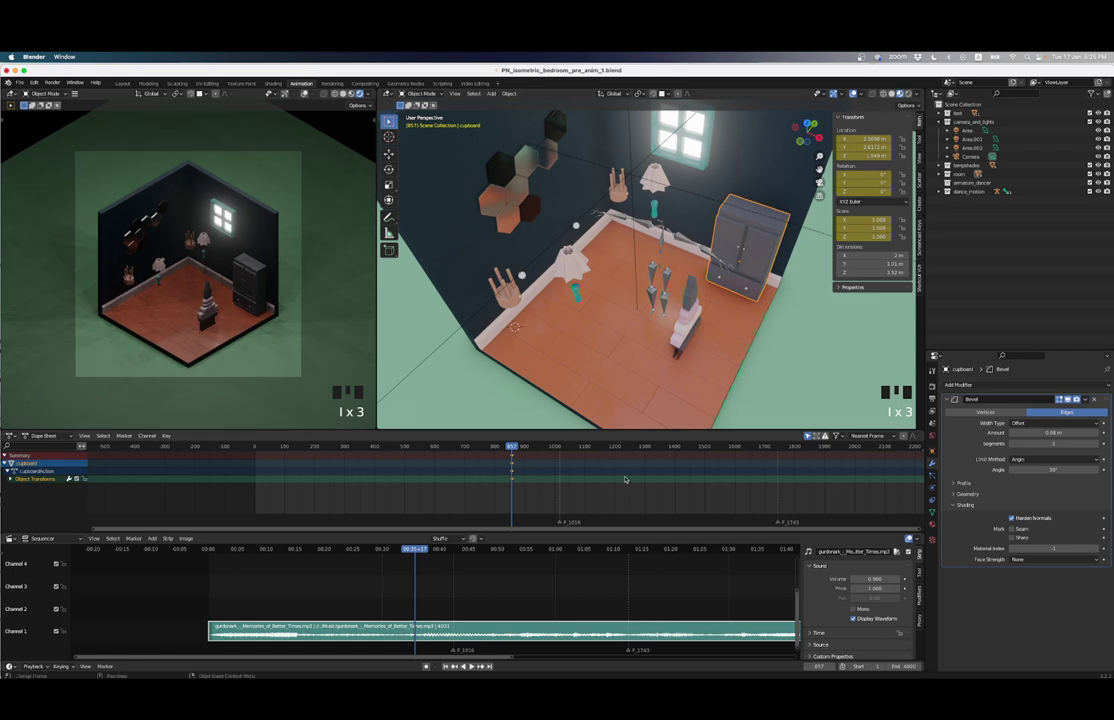
Step: Keyframe the cupboard's location, rotation and scale at frame 1, and return to its keyframe at frame 857
key(shift+Left)
key(i)
key(i)
key(i)
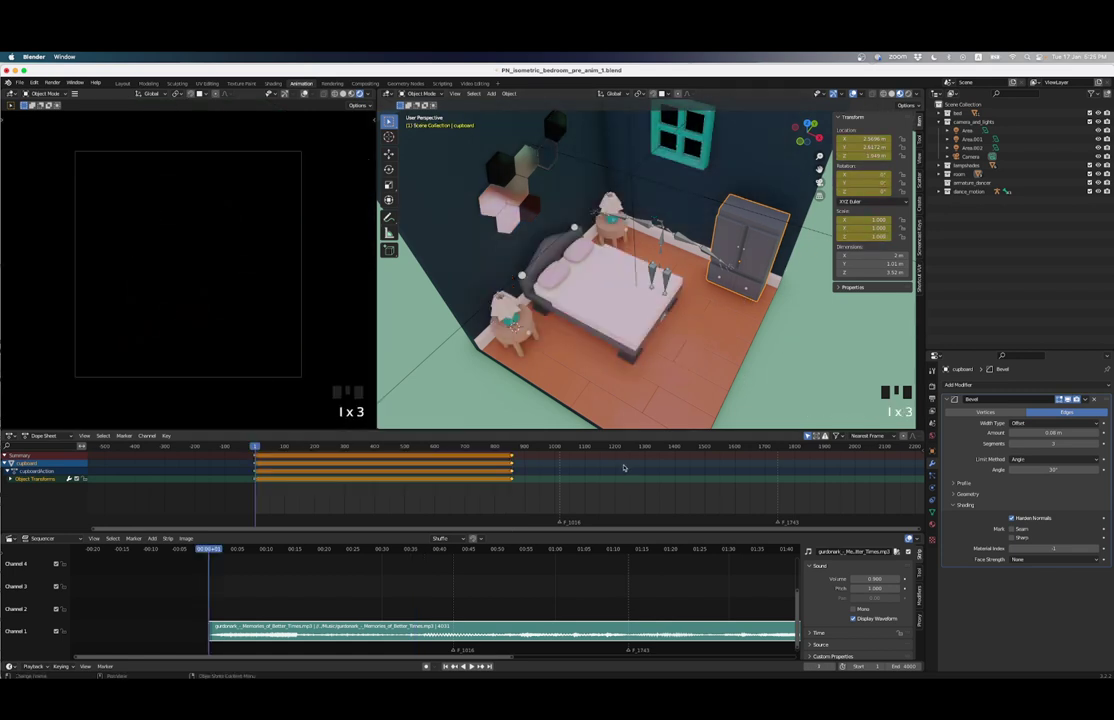
key(Up)
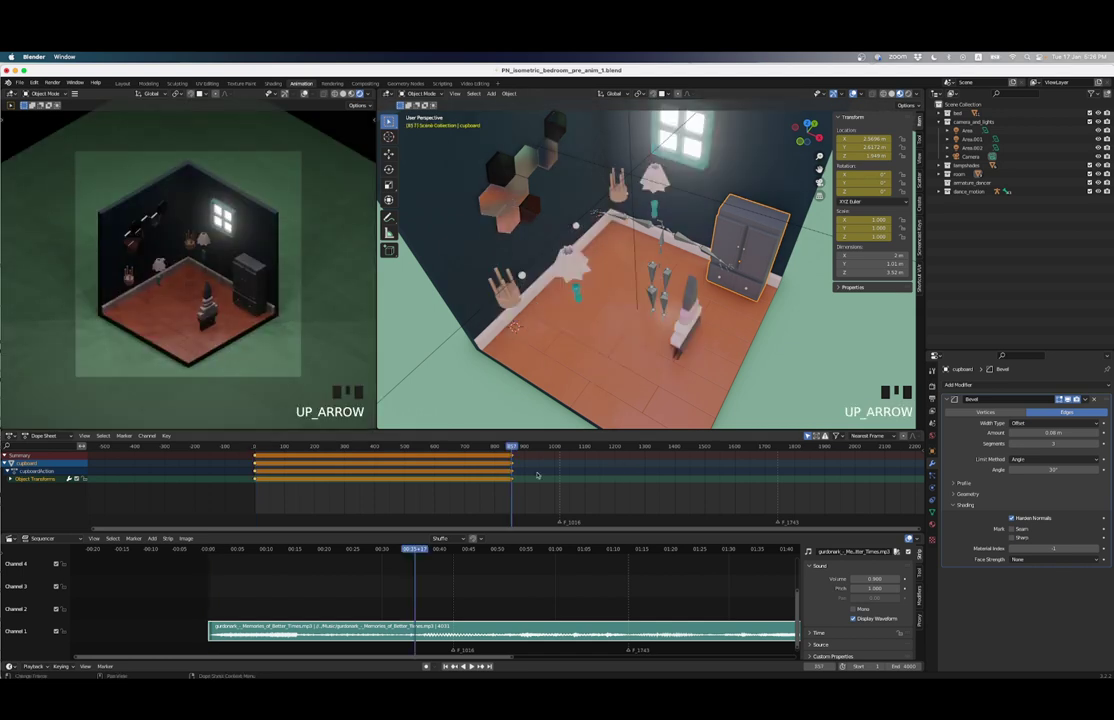
Step: At frame 939, move the cupboard about -3.07 m along X and keyframe its location, rotation and scale
drag(512, 470, 536, 470)
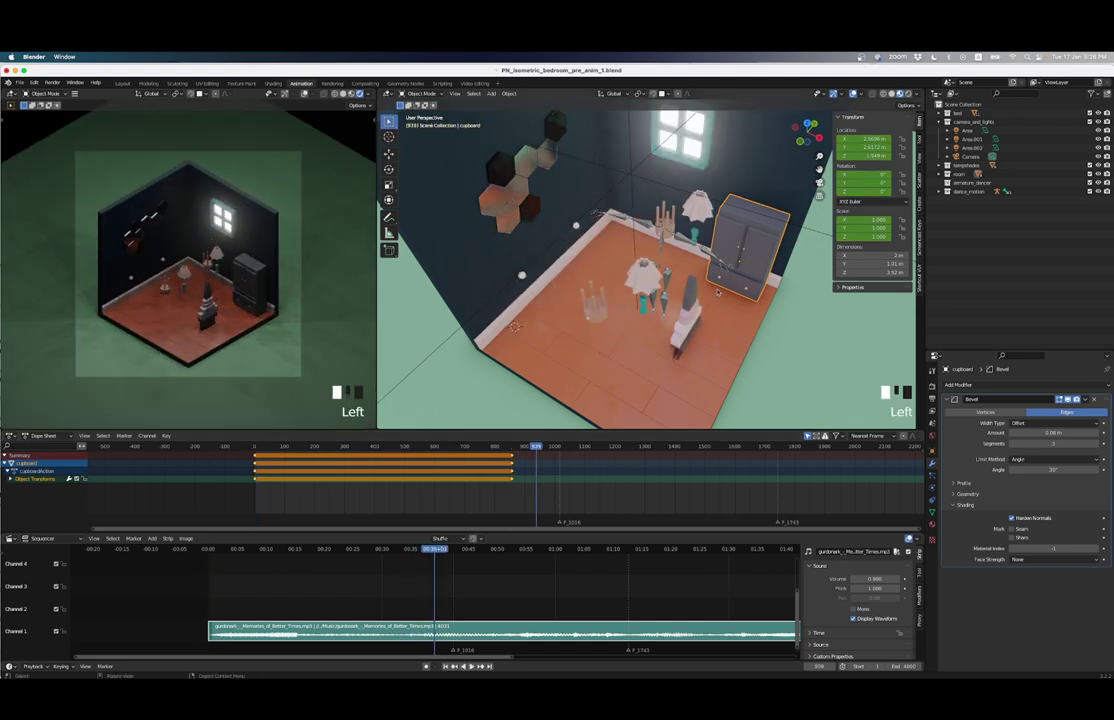
key(g)
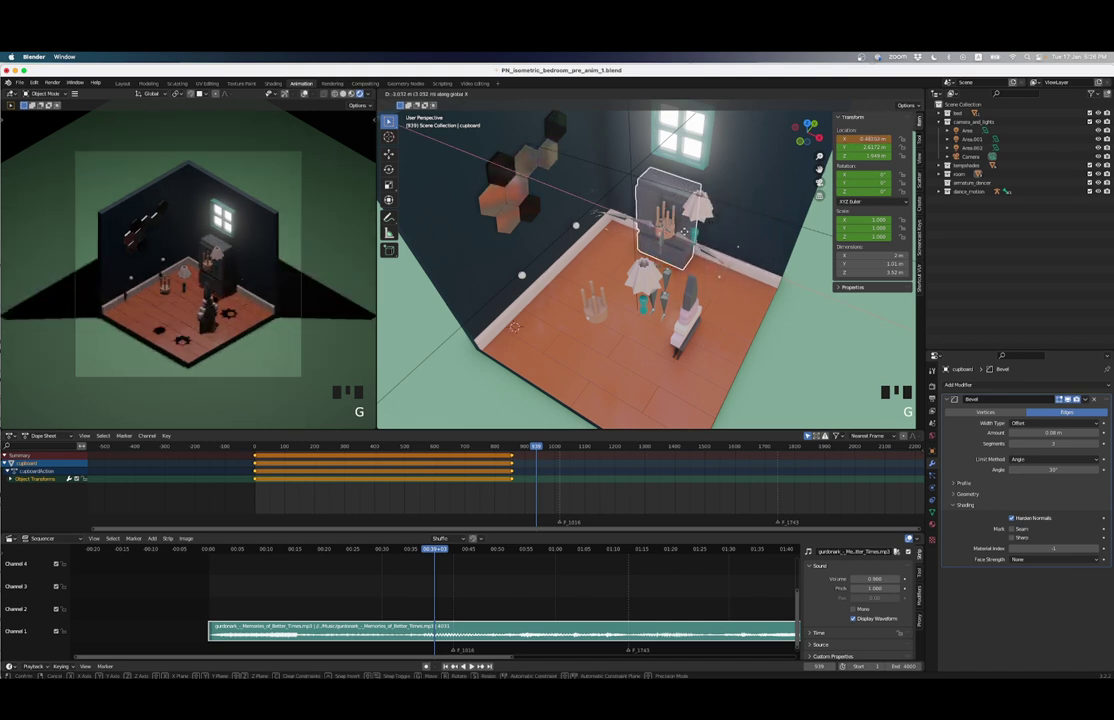
click(873, 128)
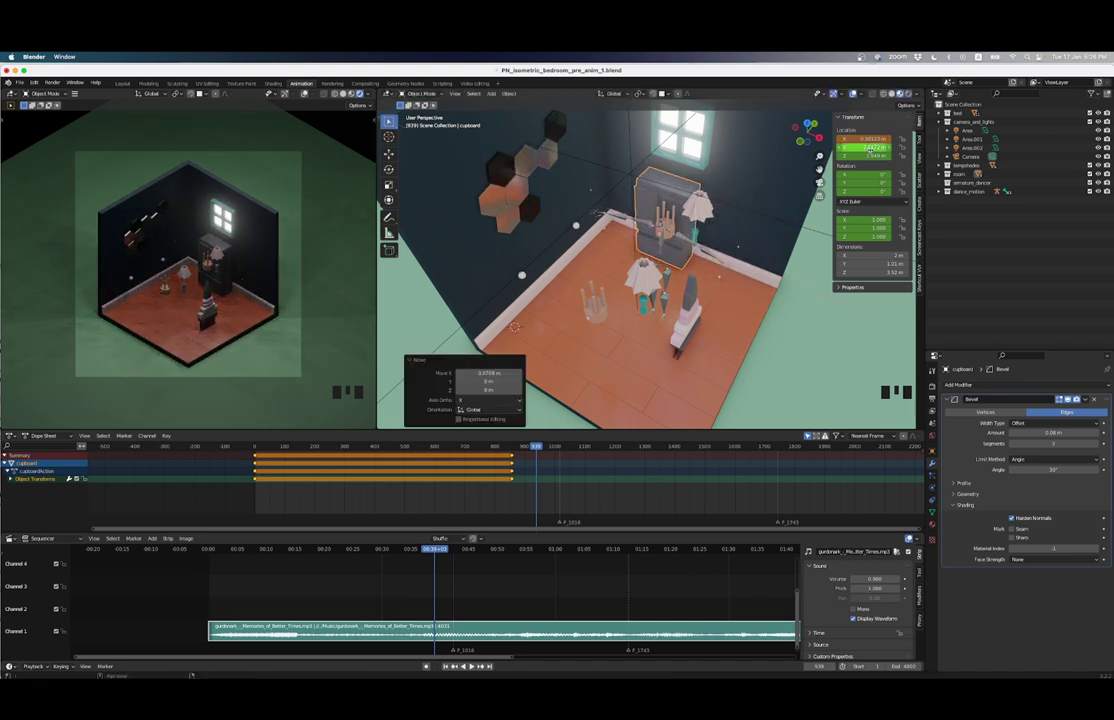
key(i)
key(i)
key(i)
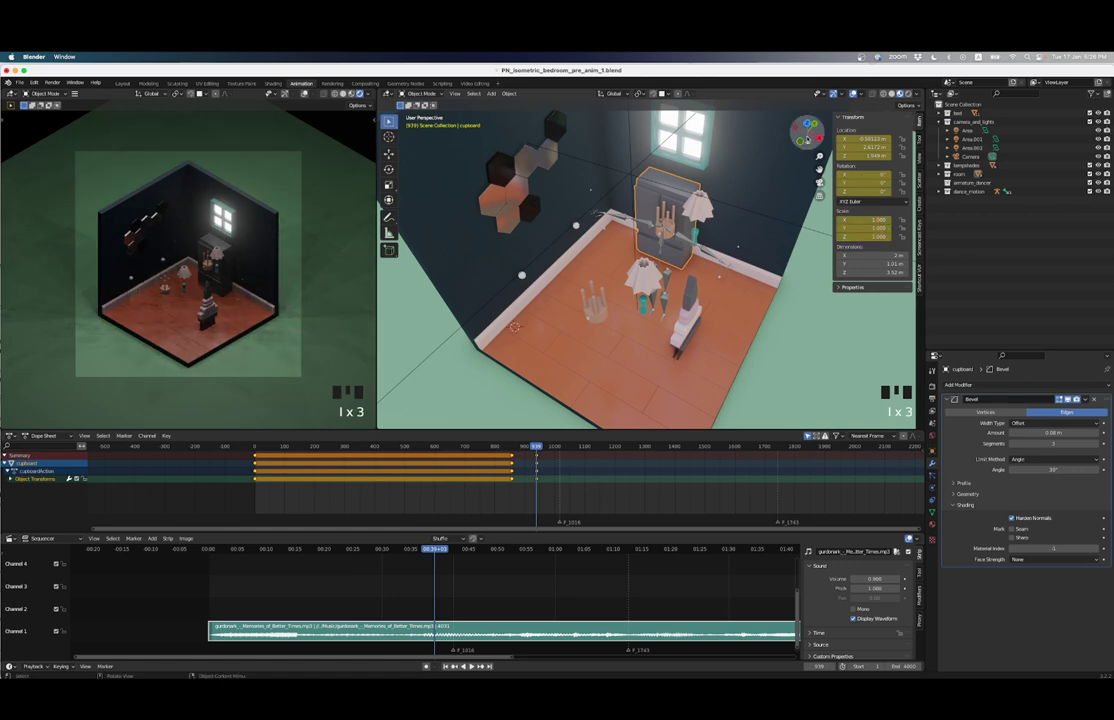
Step: Working in top view, set the cupboard's Z rotation to 90° at frame 996 and keyframe the rotation
click(805, 122)
shift+middle_drag(608, 191, 610, 264)
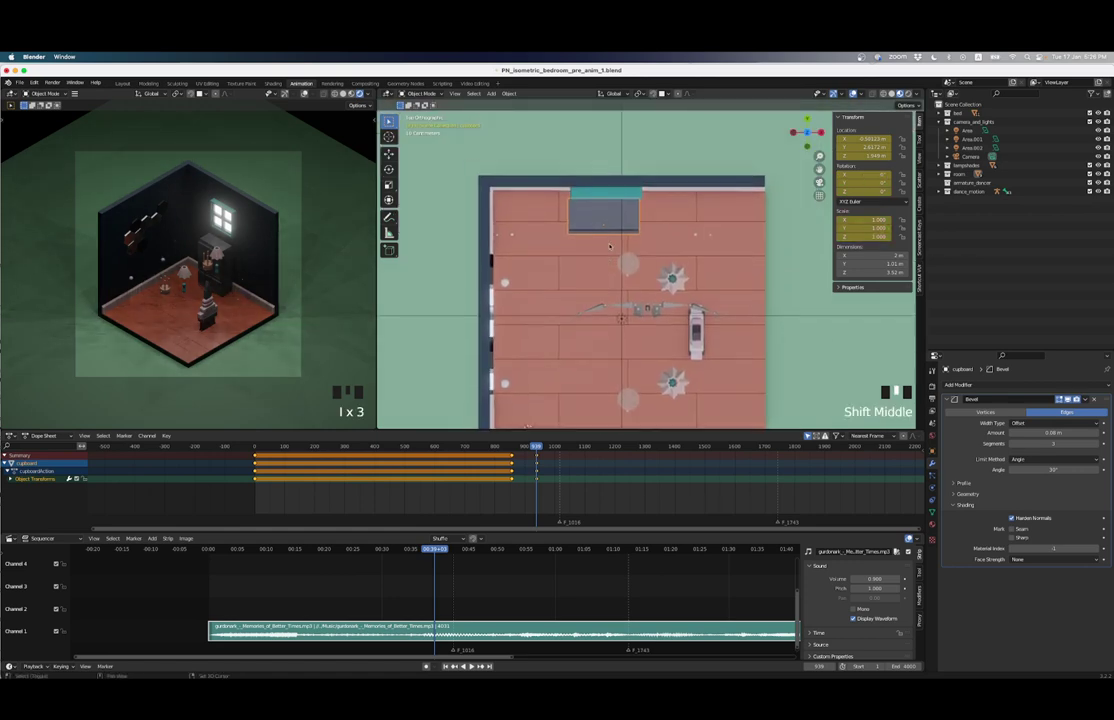
scroll(653, 232, up, 2)
key(r)
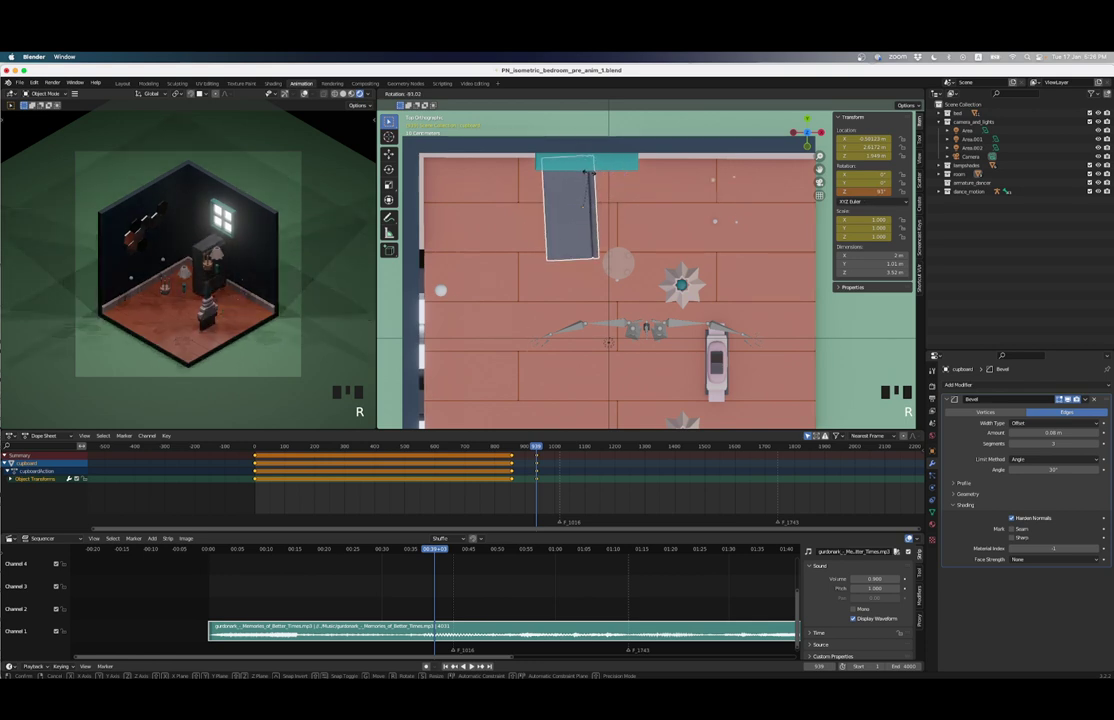
key(Escape)
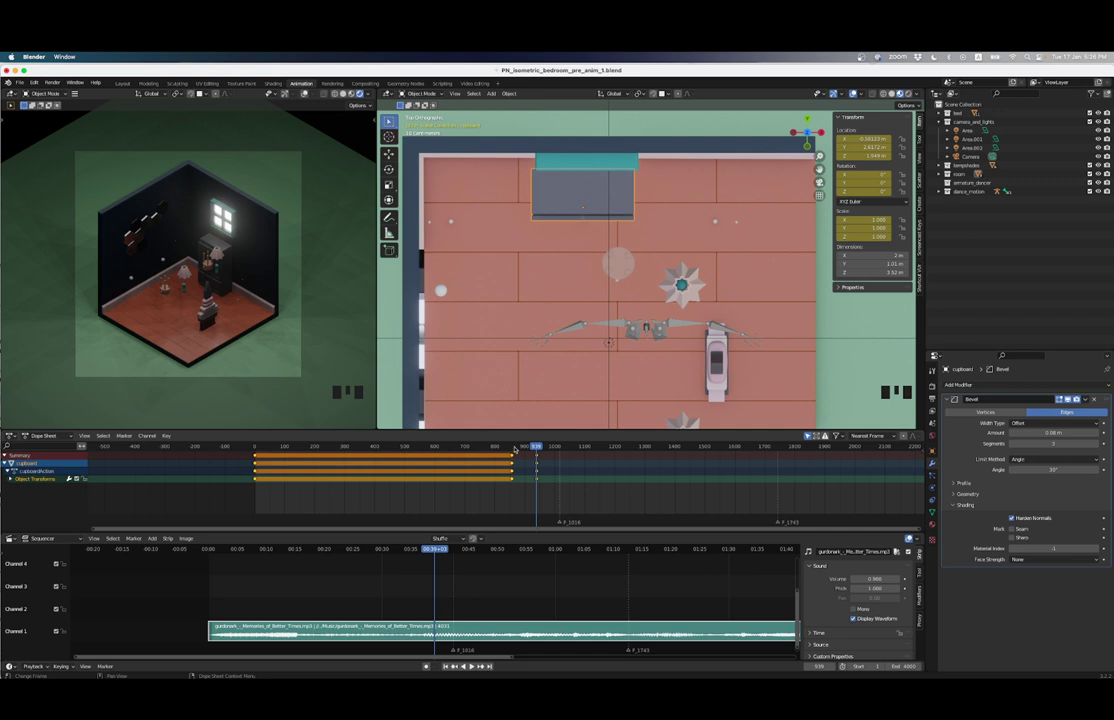
drag(515, 449, 566, 449)
key(Up)
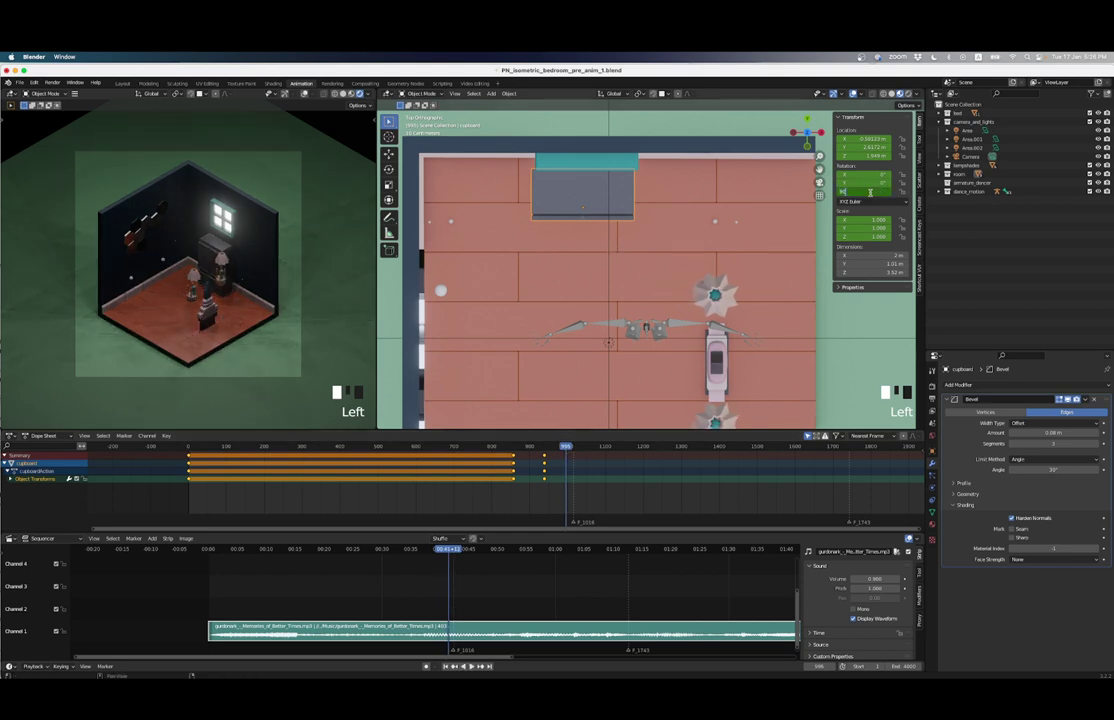
drag(870, 192, 871, 192)
key(i)
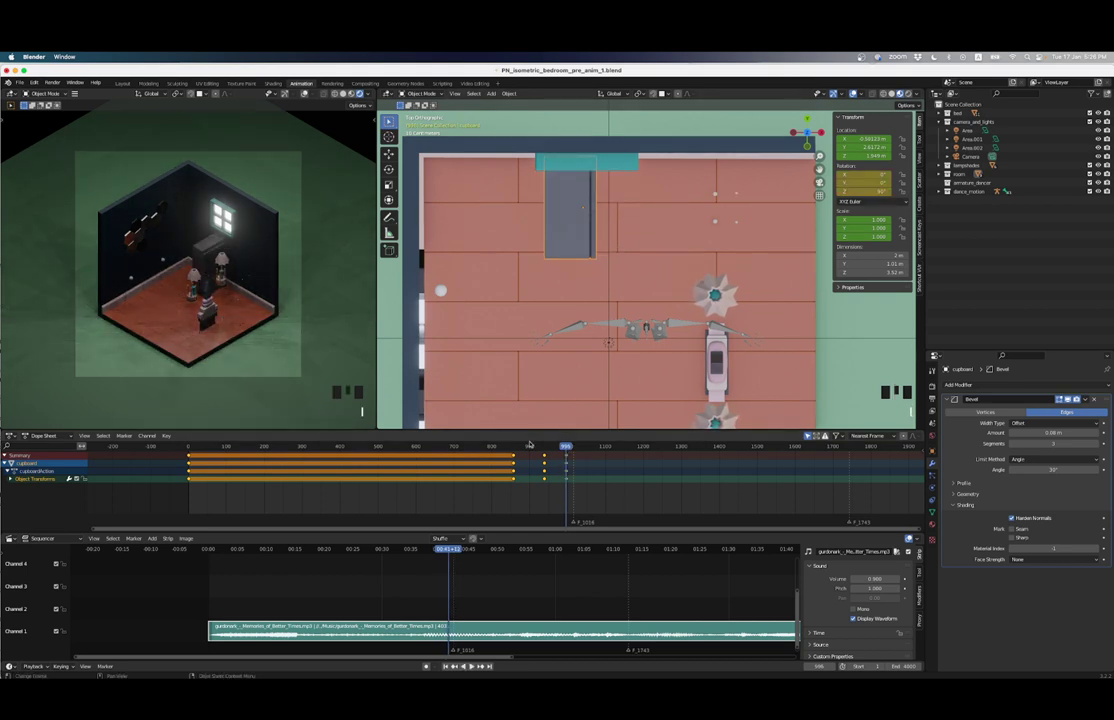
Step: At frame 971, move the cupboard about 0.32 m away from the window wall and keyframe its location, rotation and scale
scroll(579, 399, up, 3)
shift+middle_drag(575, 320, 565, 427)
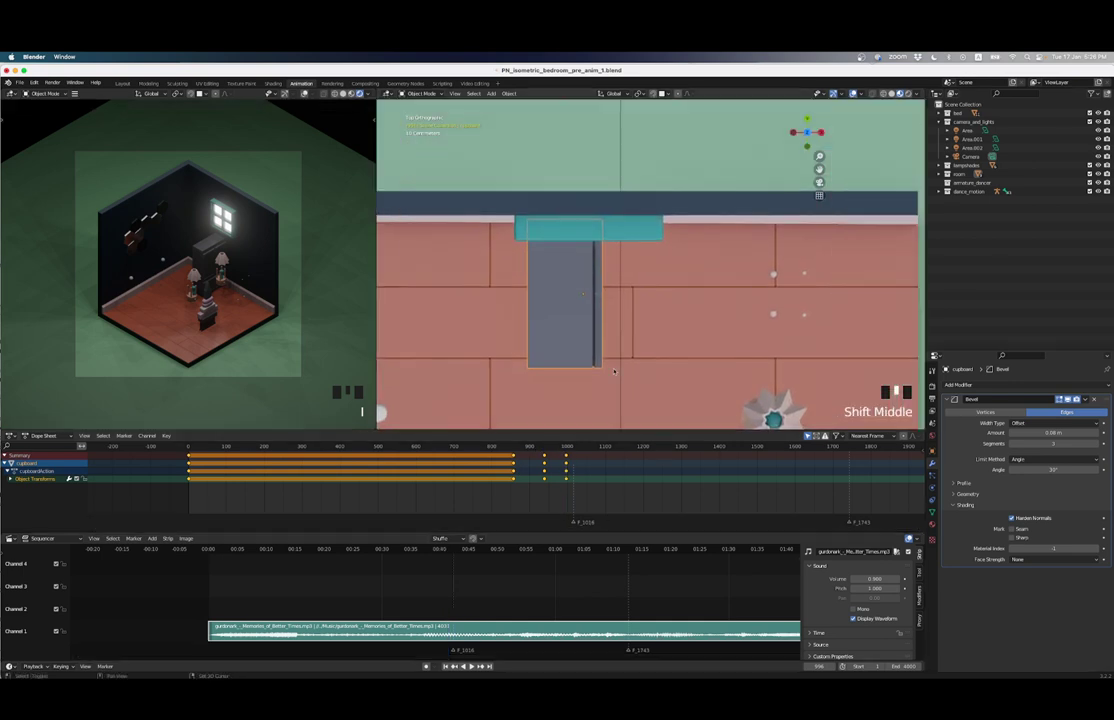
click(547, 449)
mouse_move(547, 449)
mouse_down()
mouse_move(530, 449)
mouse_move(557, 449)
mouse_up()
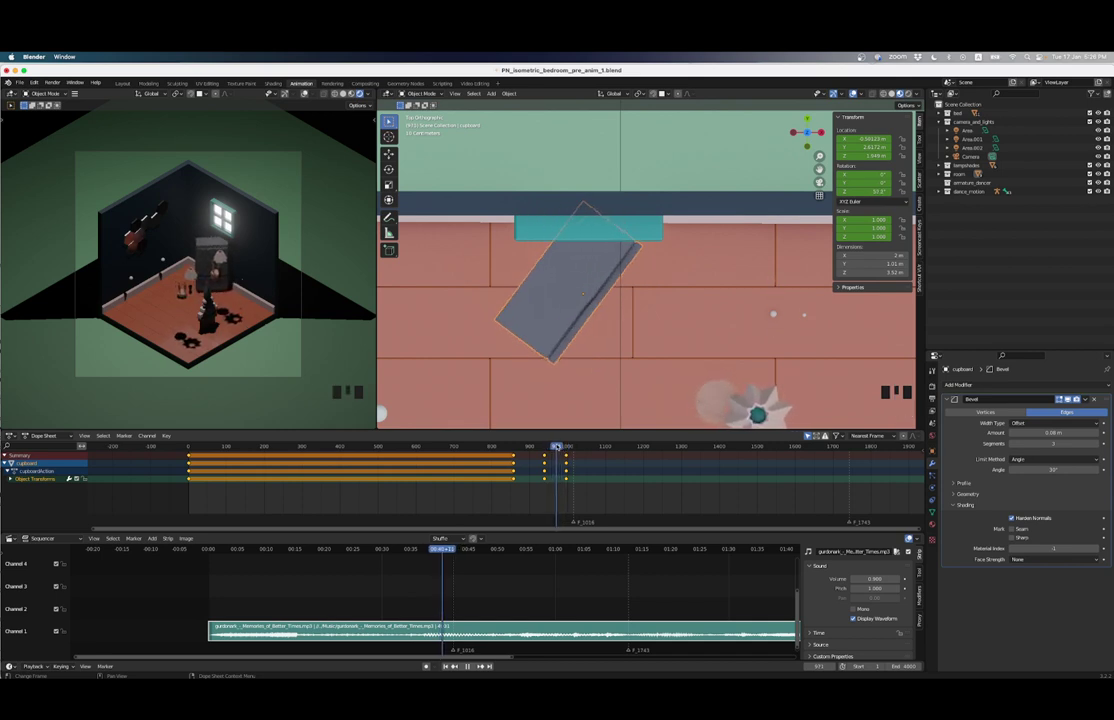
key(g)
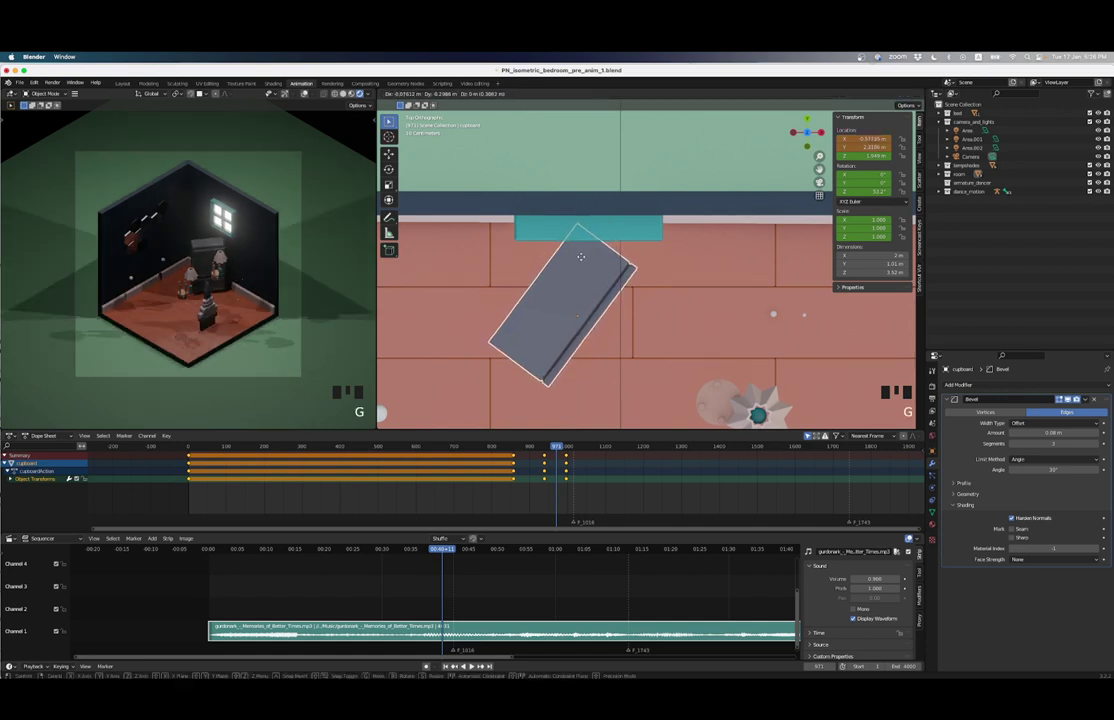
click(581, 260)
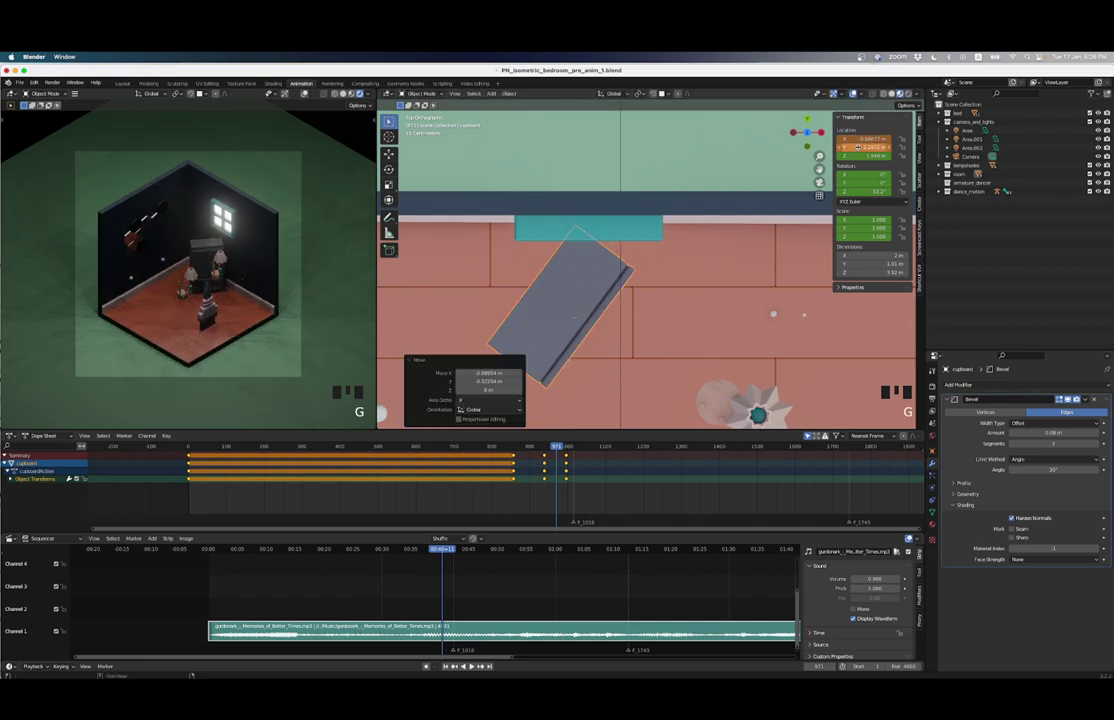
key(i)
key(i)
key(i)
key(i)
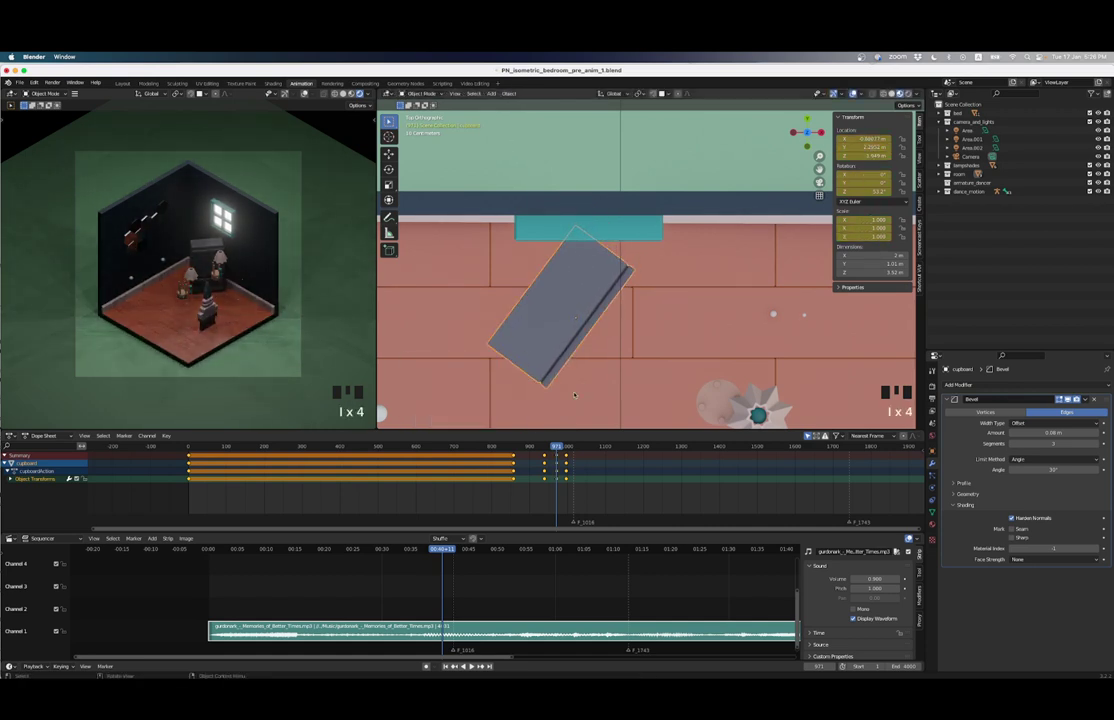
Step: Play back the cupboard's turn to check its wall clearance, and keyframe its location and scale at frame 996
mouse_move(519, 443)
mouse_down()
mouse_move(565, 453)
mouse_move(535, 452)
mouse_up()
key(space)
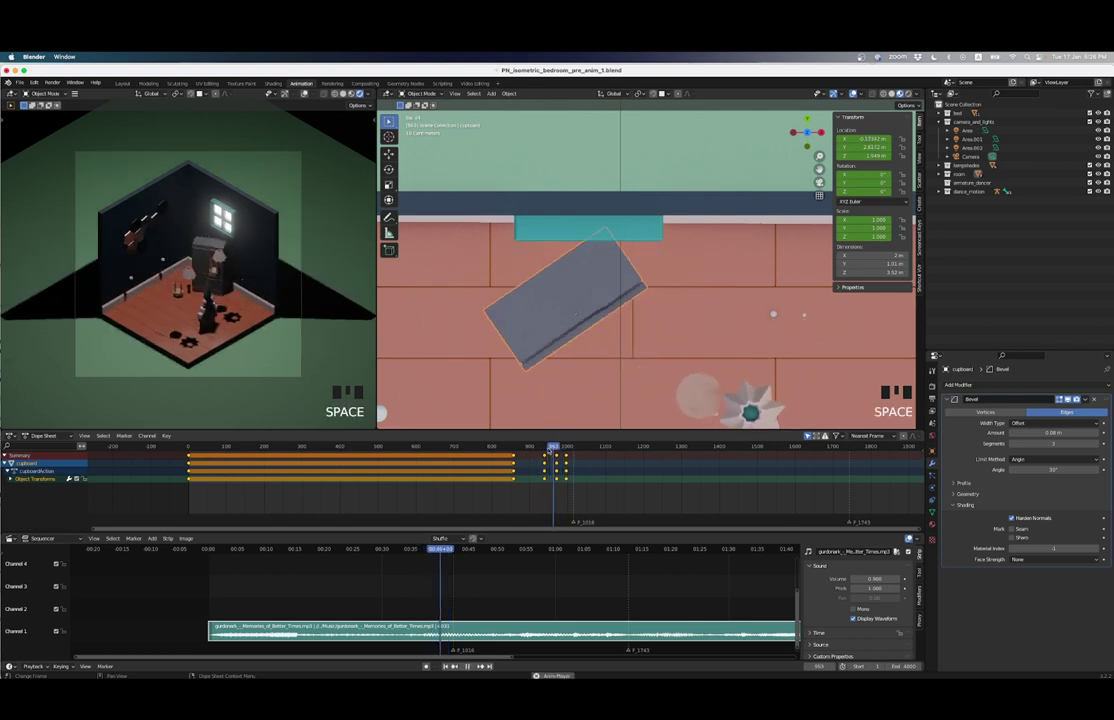
click(534, 450)
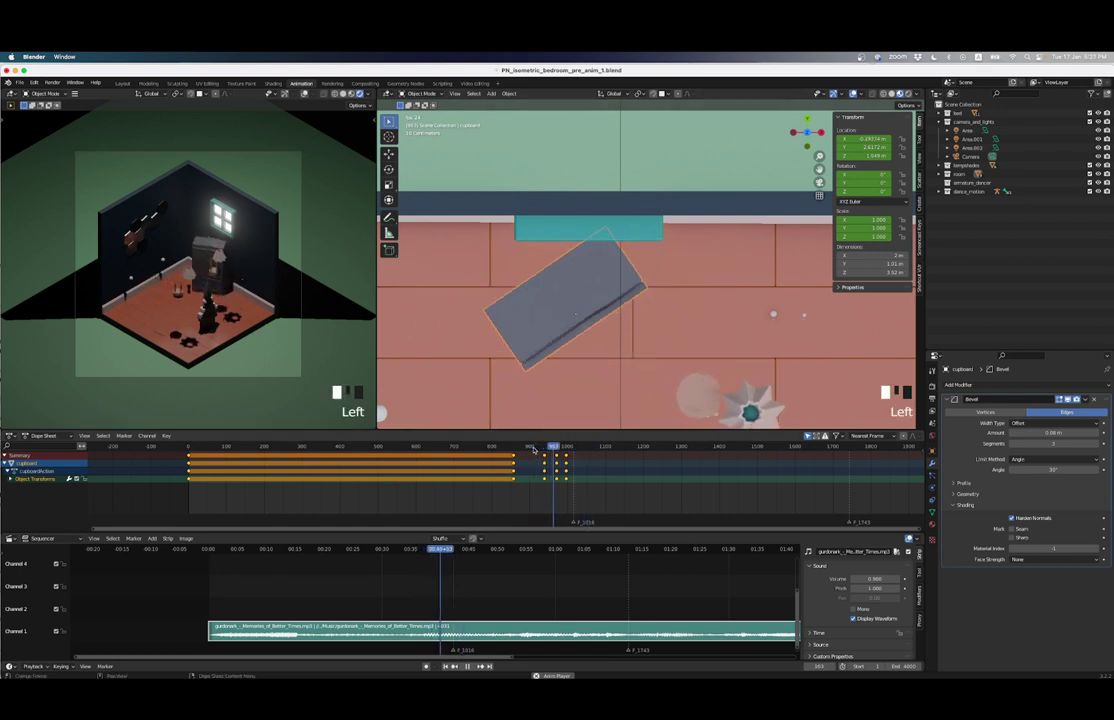
key(space)
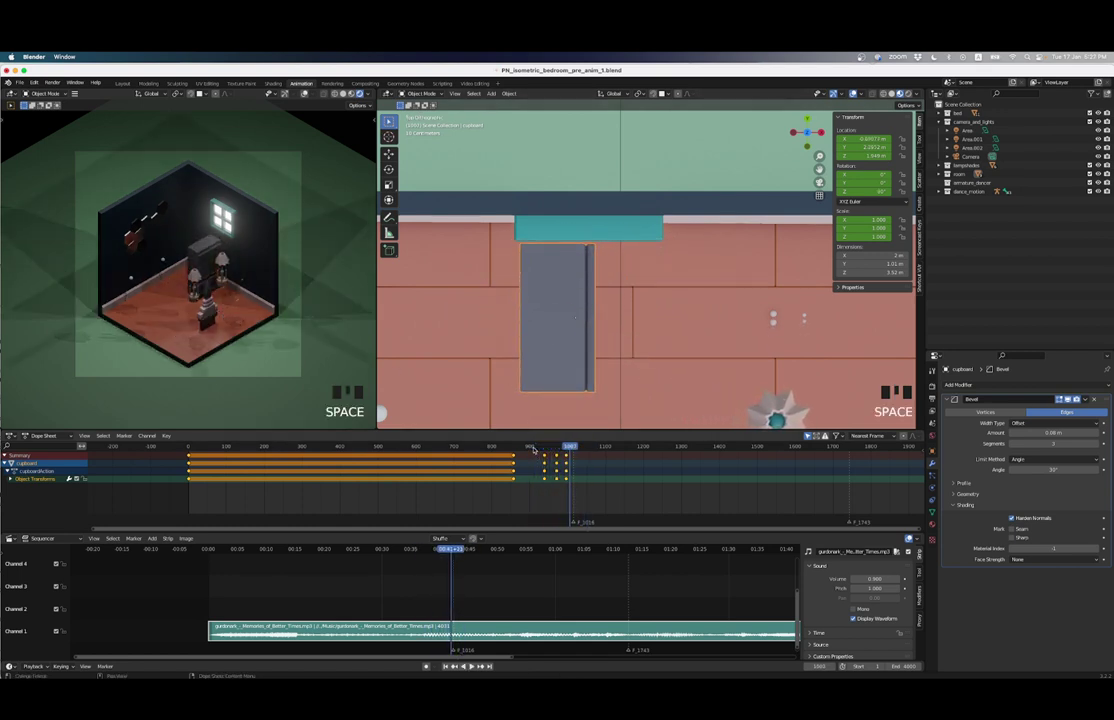
key(Down)
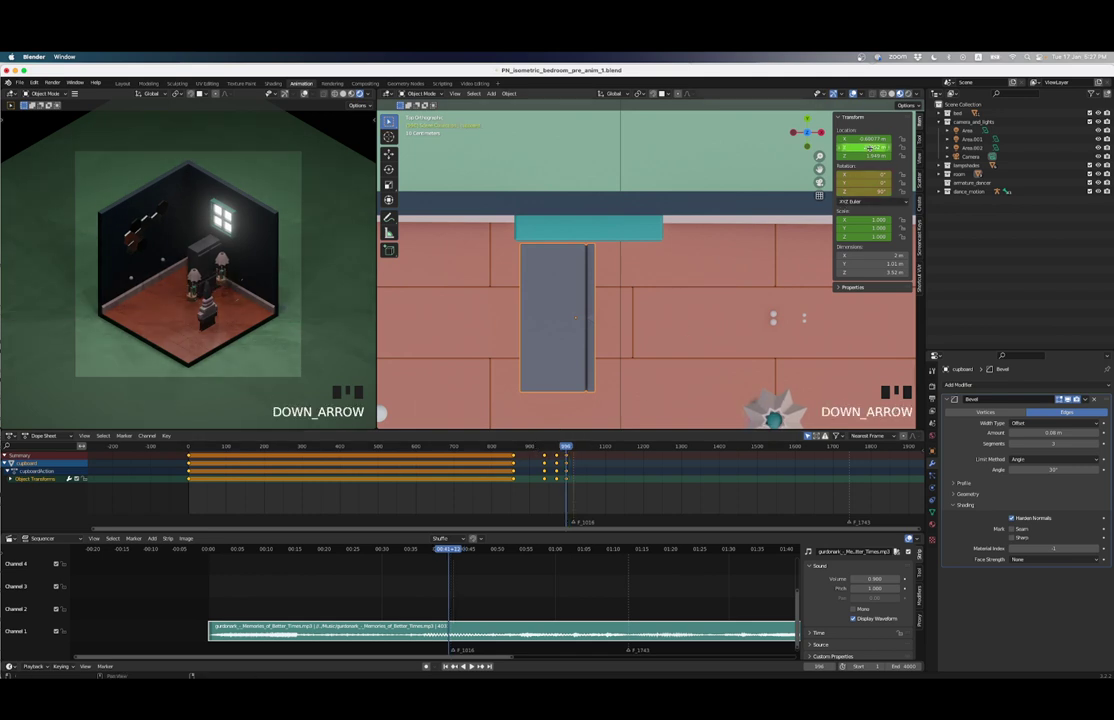
key(i)
key(i)
Step: At frame 1037, move the cupboard about -2.66 m along Y and keyframe its location, rotation and scale
scroll(650, 270, down, 3)
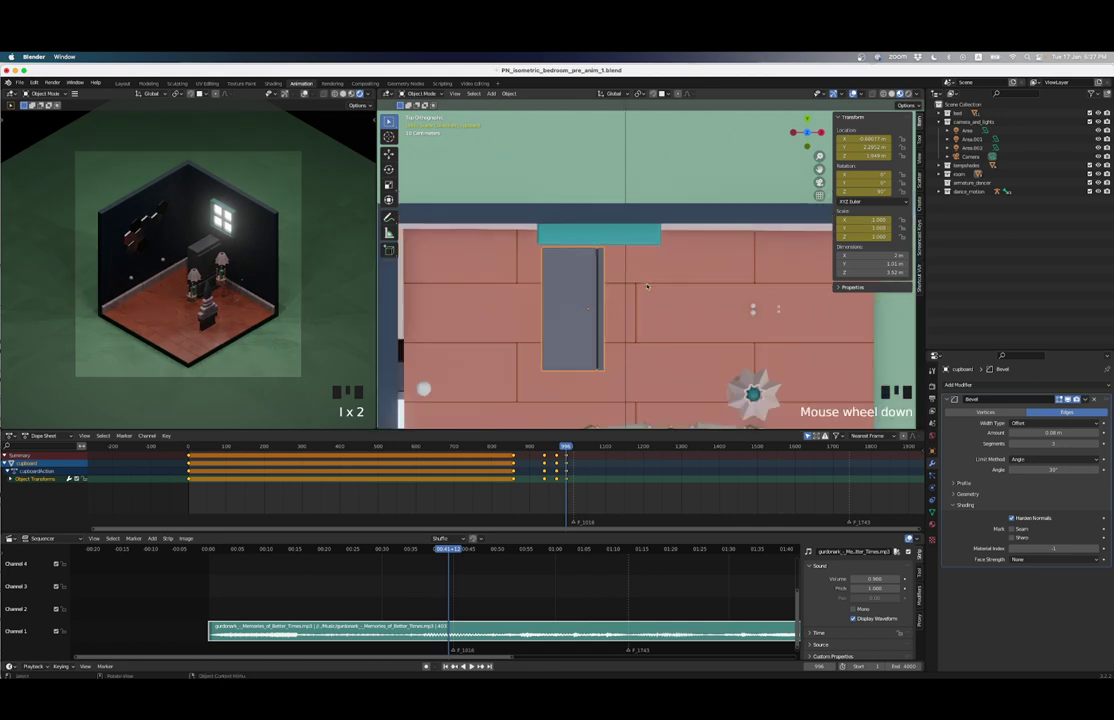
shift+middle_drag(650, 270, 616, 207)
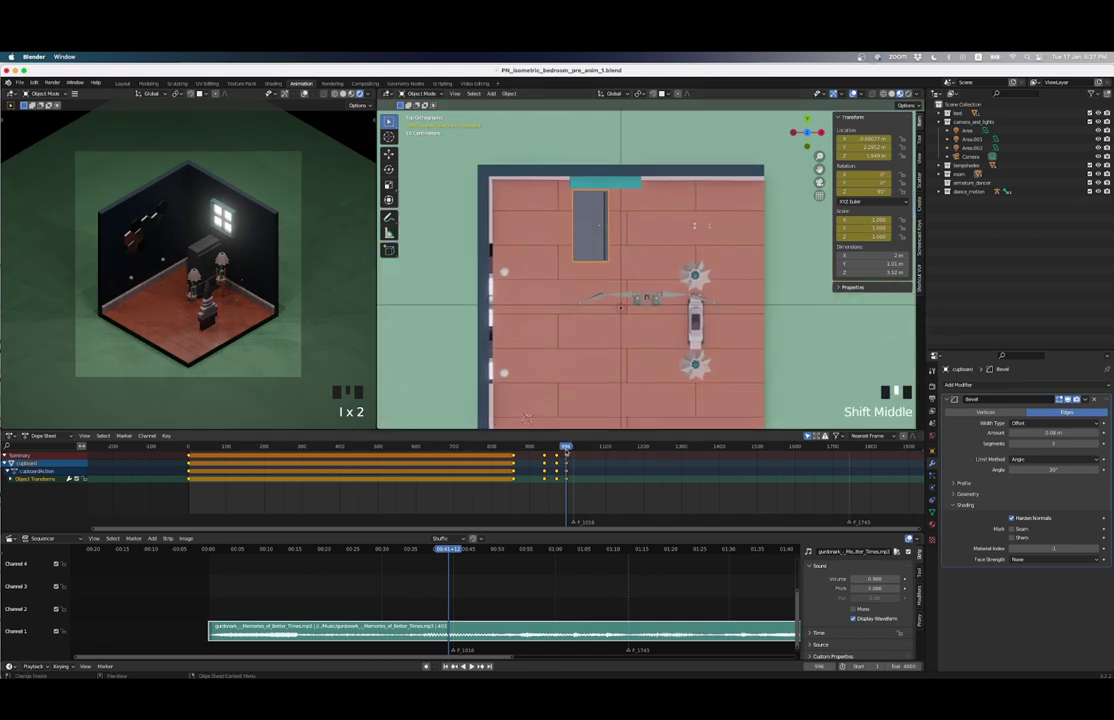
click(470, 666)
click(581, 446)
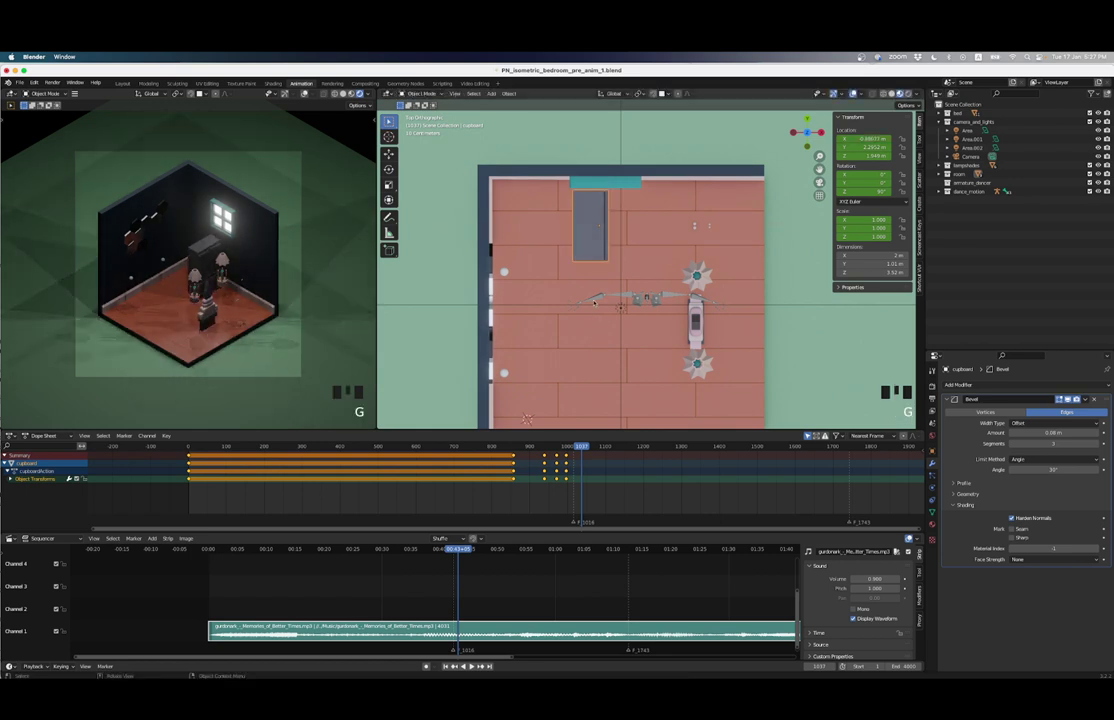
key(g)
key(g)
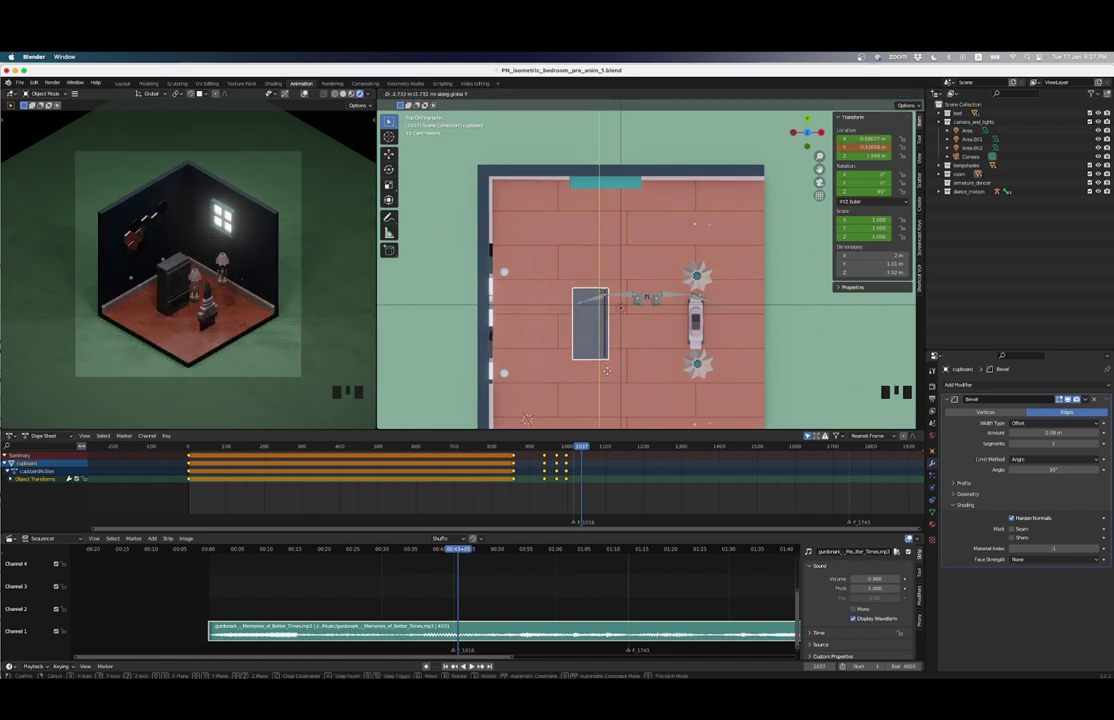
click(606, 369)
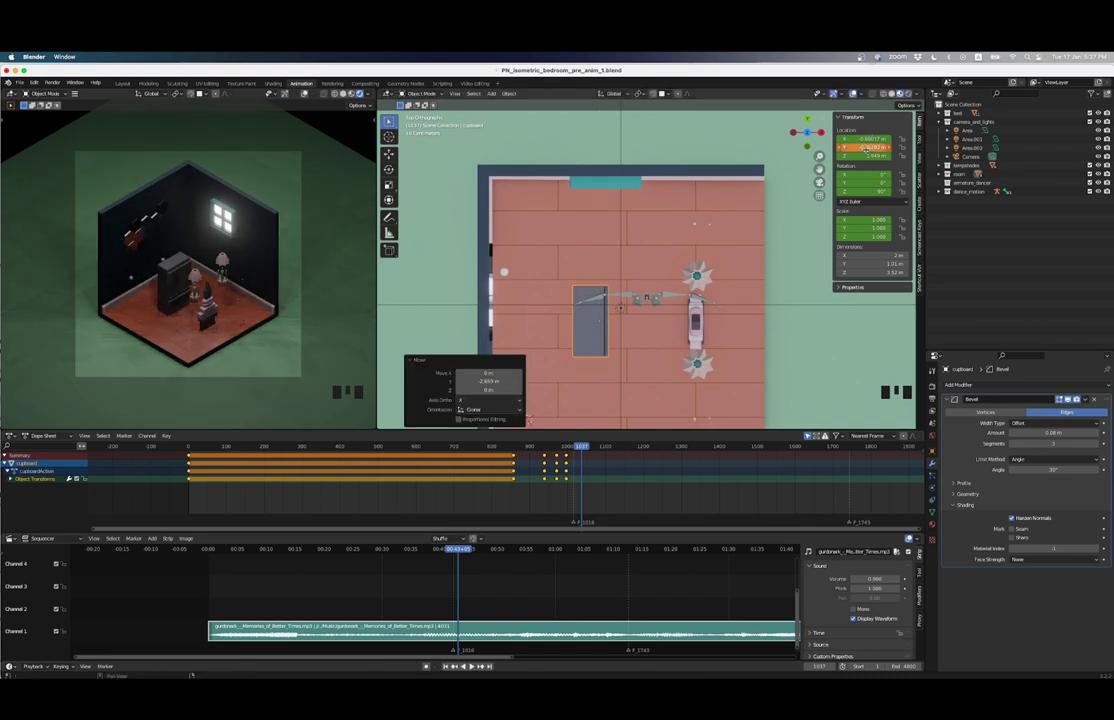
key(i)
key(i)
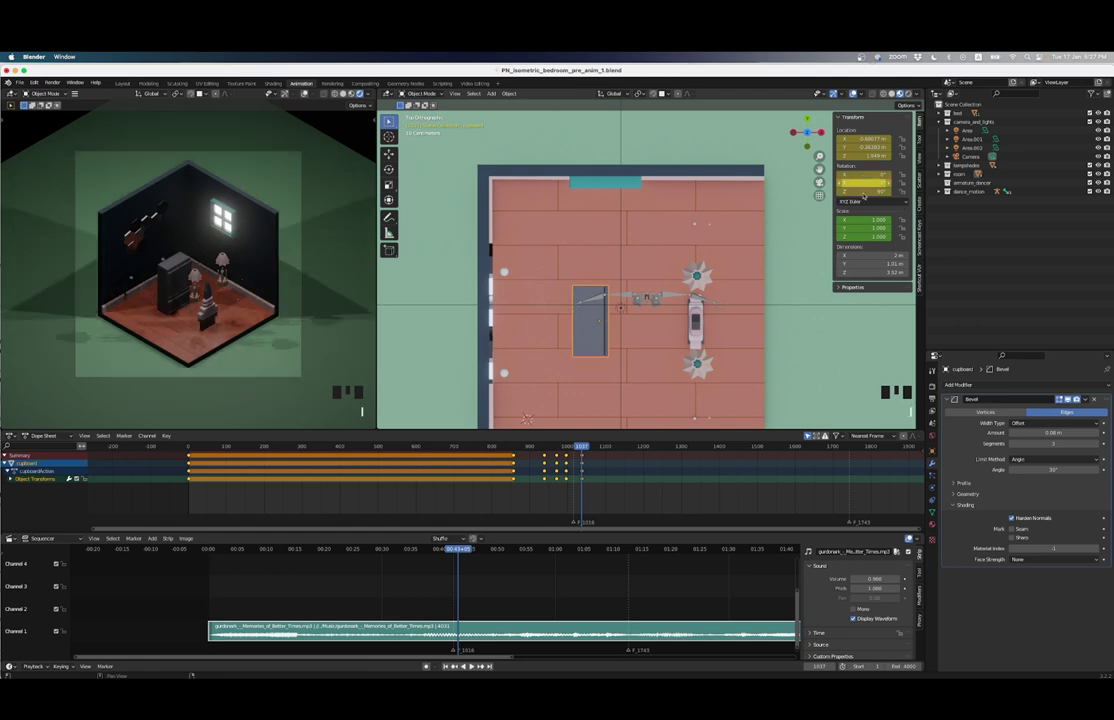
key(i)
key(i)
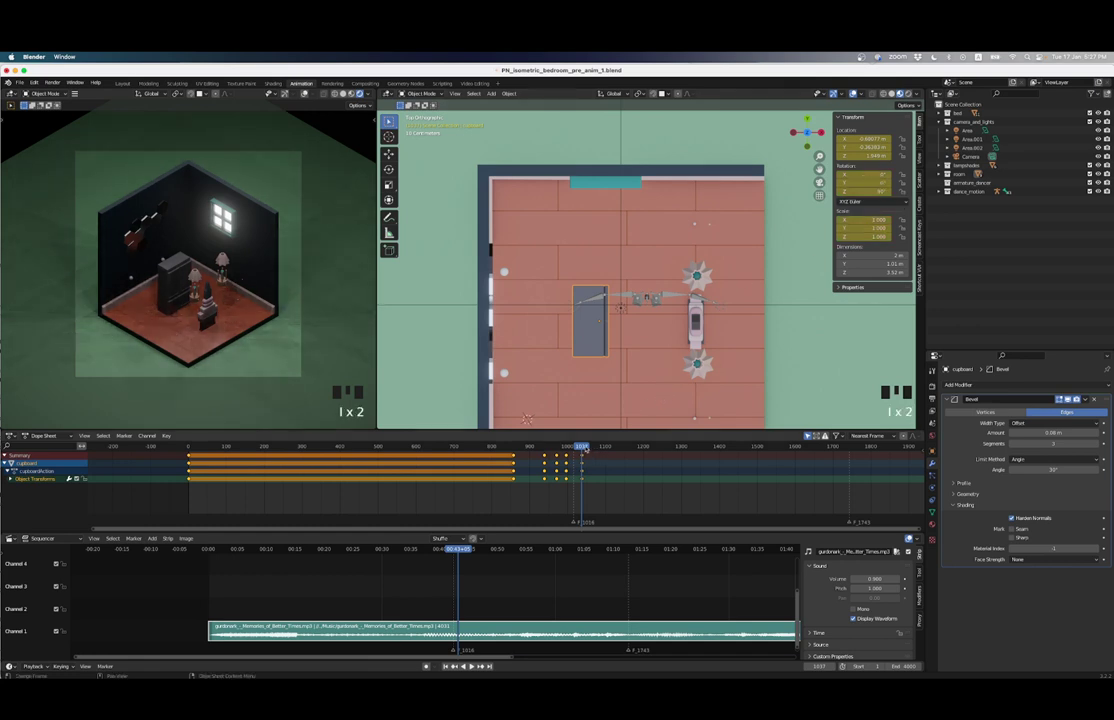
Step: At frame 1081, move the cupboard about 1.97 m along X towards the bed stack and keyframe its location, rotation and scale
drag(585, 451, 598, 451)
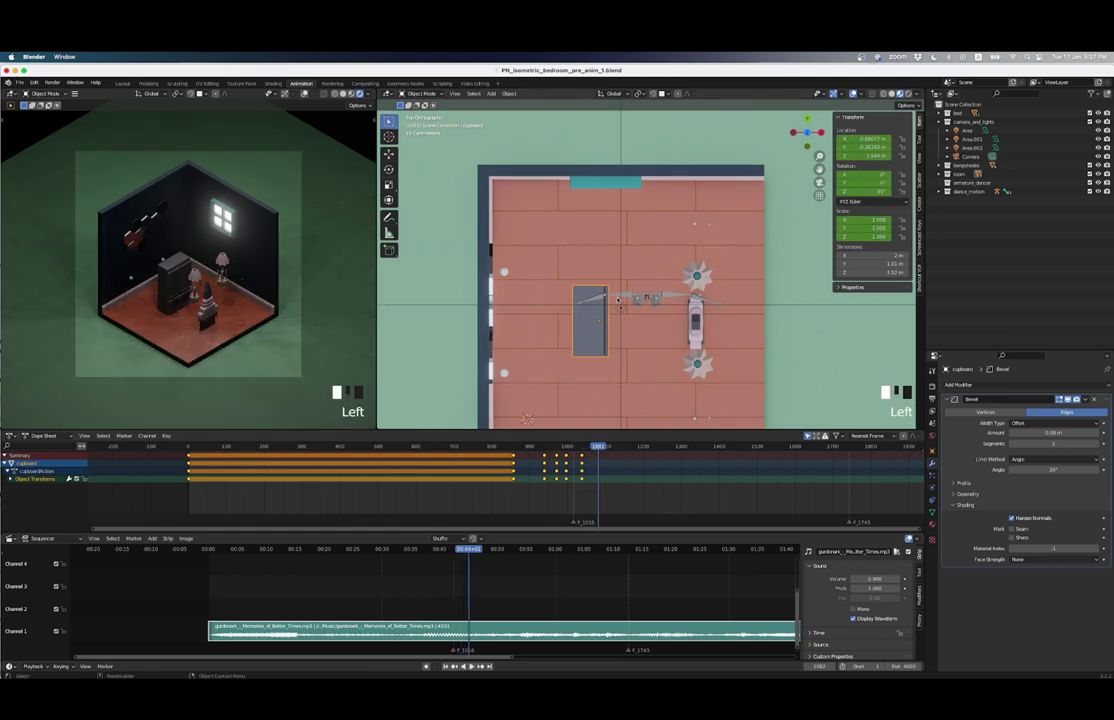
key(g)
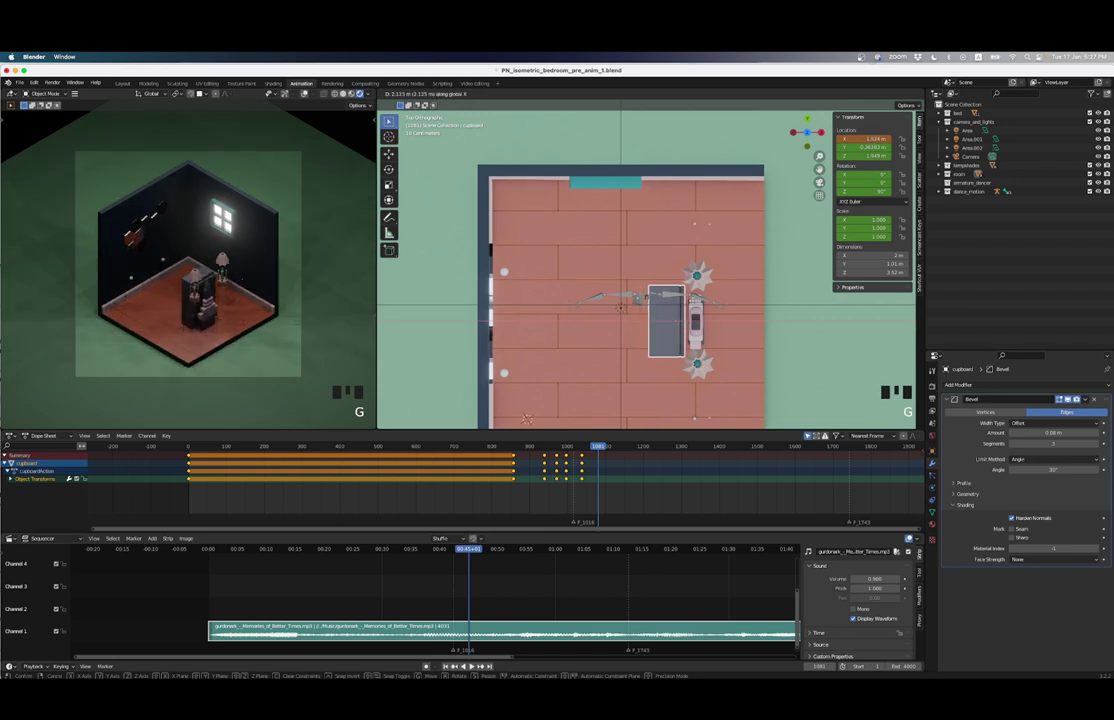
click(522, 419)
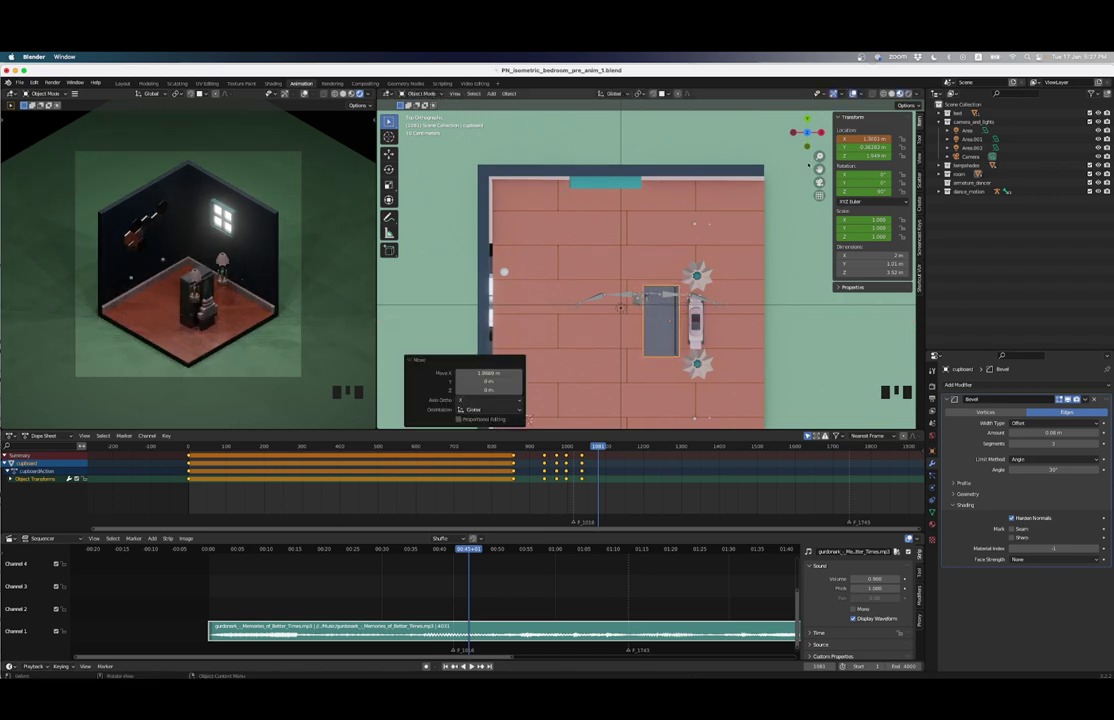
key(i)
key(i)
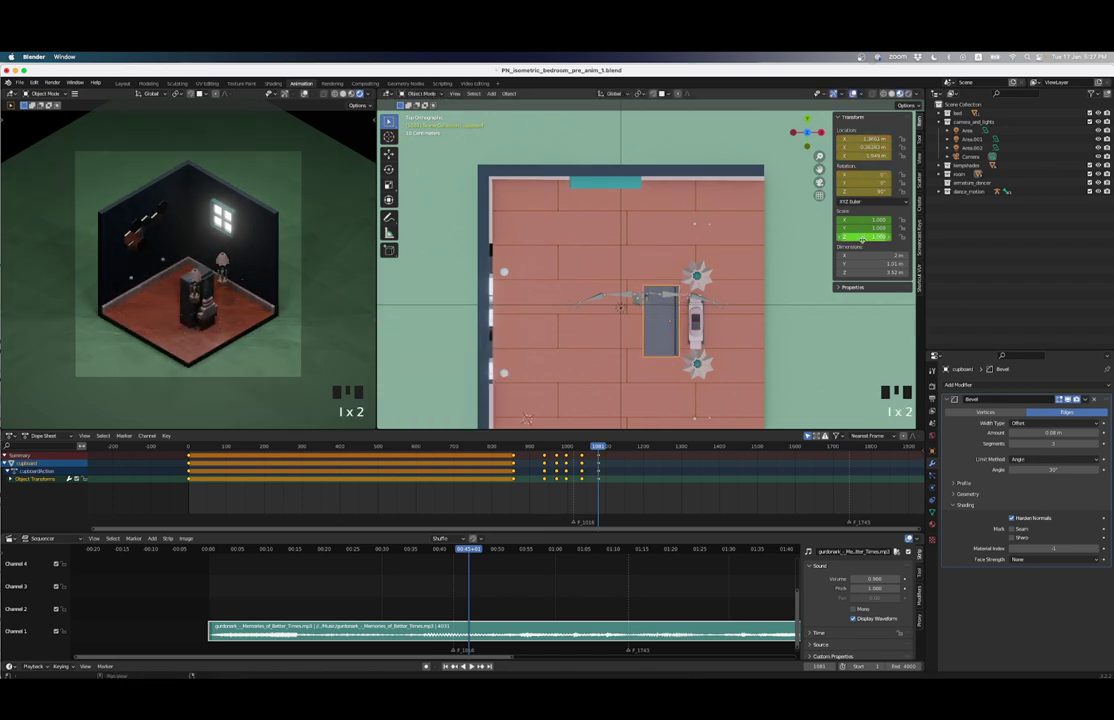
key(i)
Step: Shift the cupboard's five keyframes from frame 939 to 1081 earlier together, with the last one close to frame 1016
scroll(568, 449, up, 5)
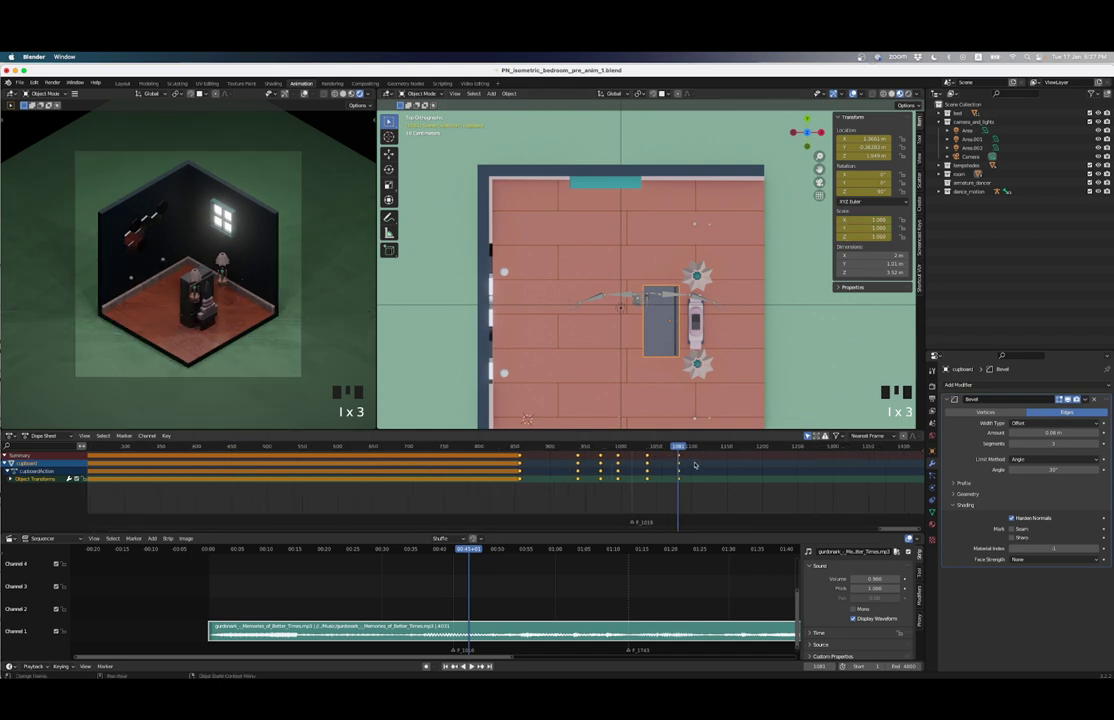
click(571, 447)
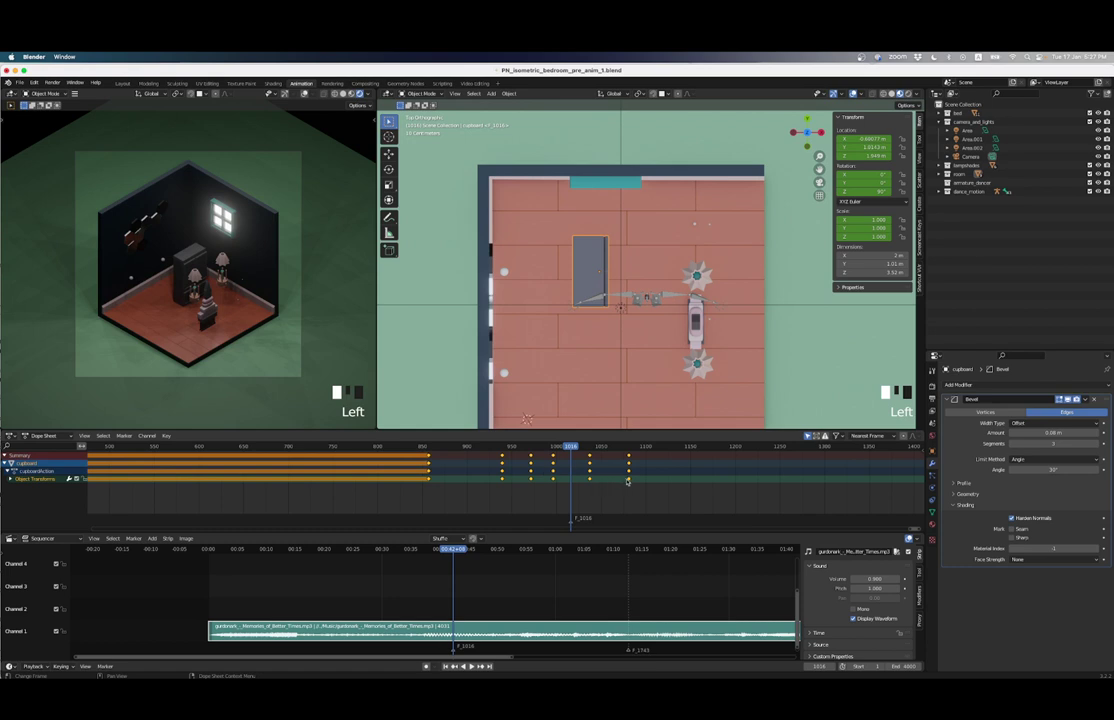
drag(652, 494, 492, 448)
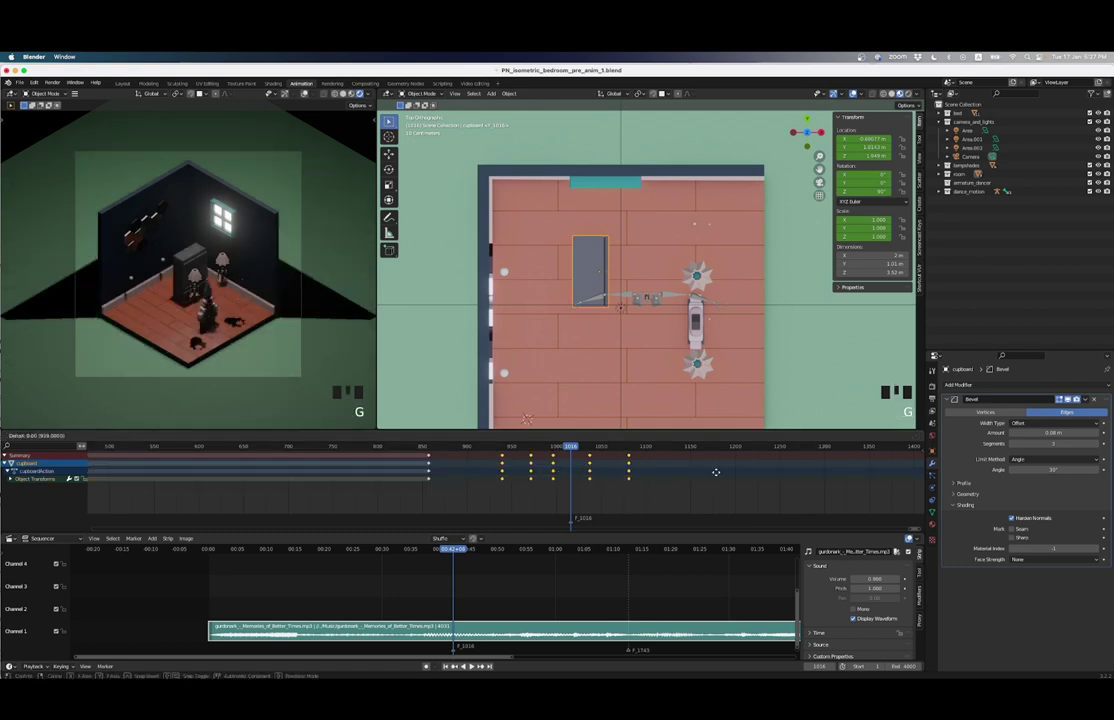
key(g)
click(661, 472)
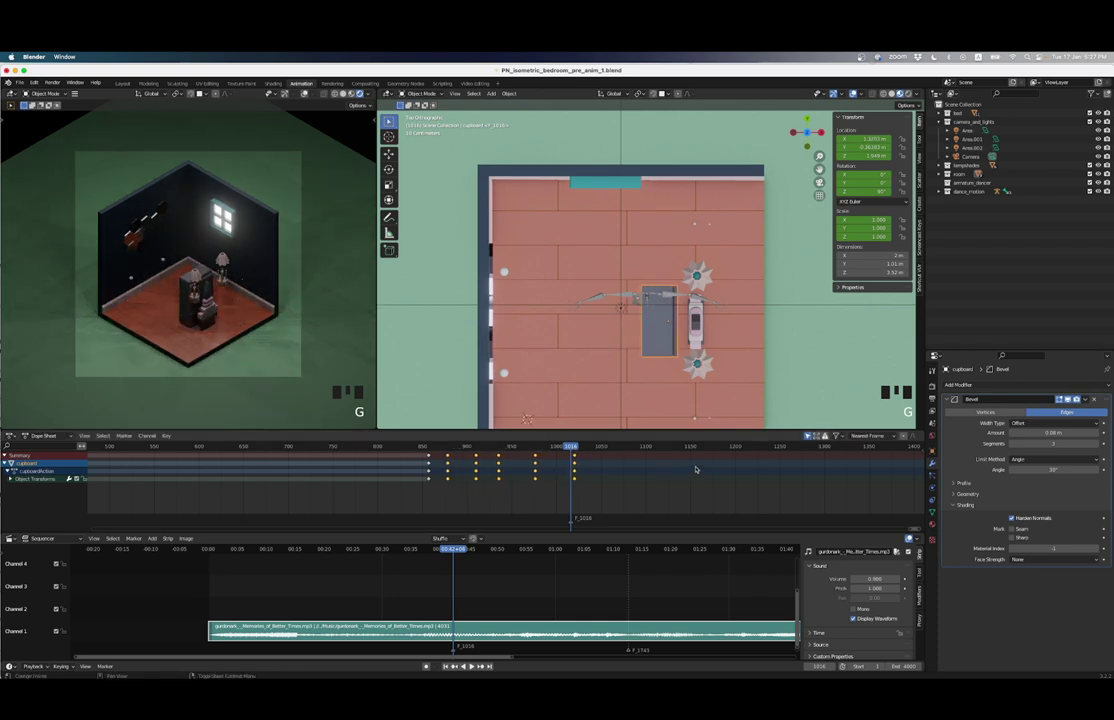
Step: Compress the spacing of the cupboard's five selected keyframes and shift them slightly earlier, with the last one just before frame 1016
key(s)
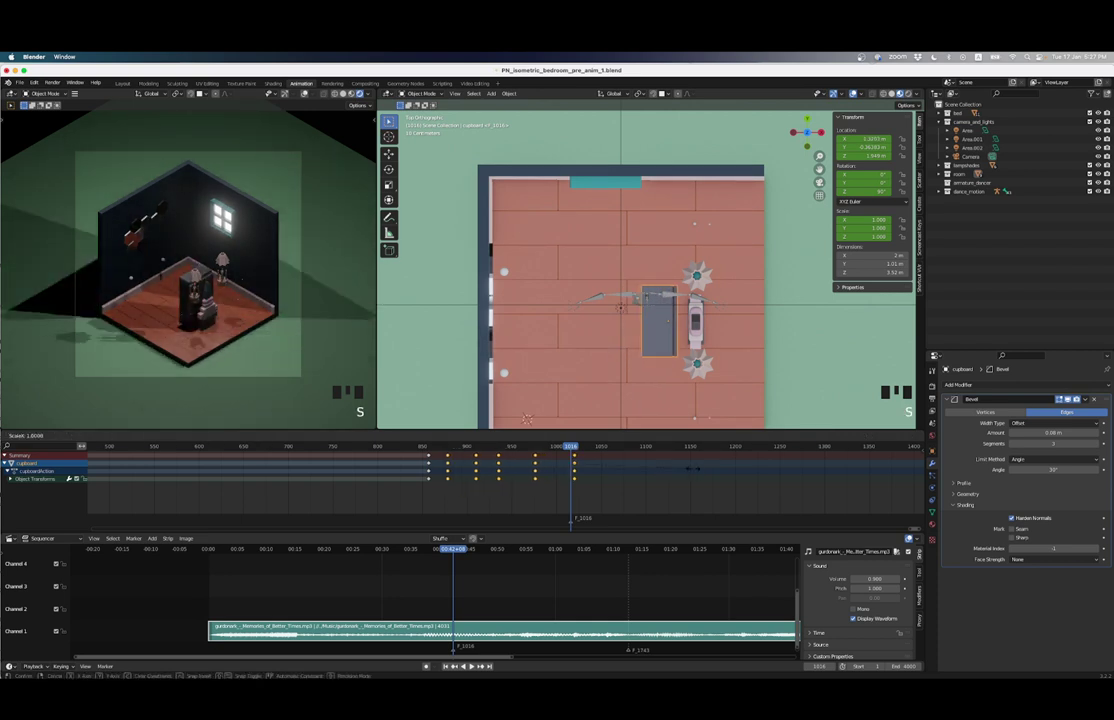
click(641, 473)
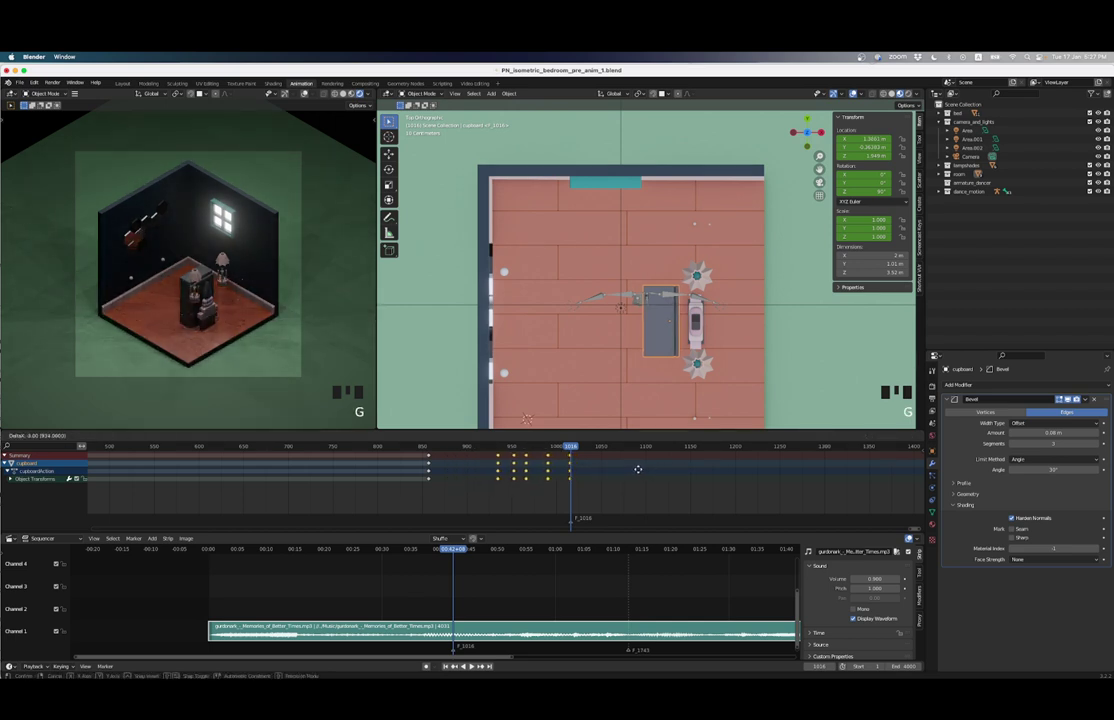
key(g)
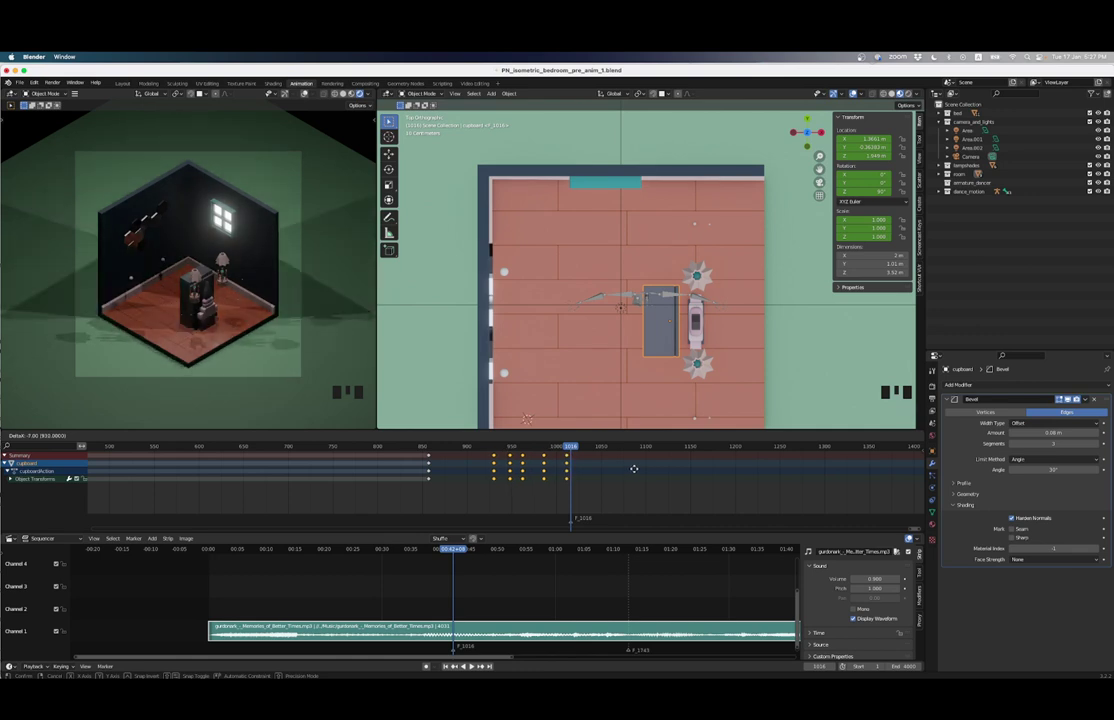
click(630, 470)
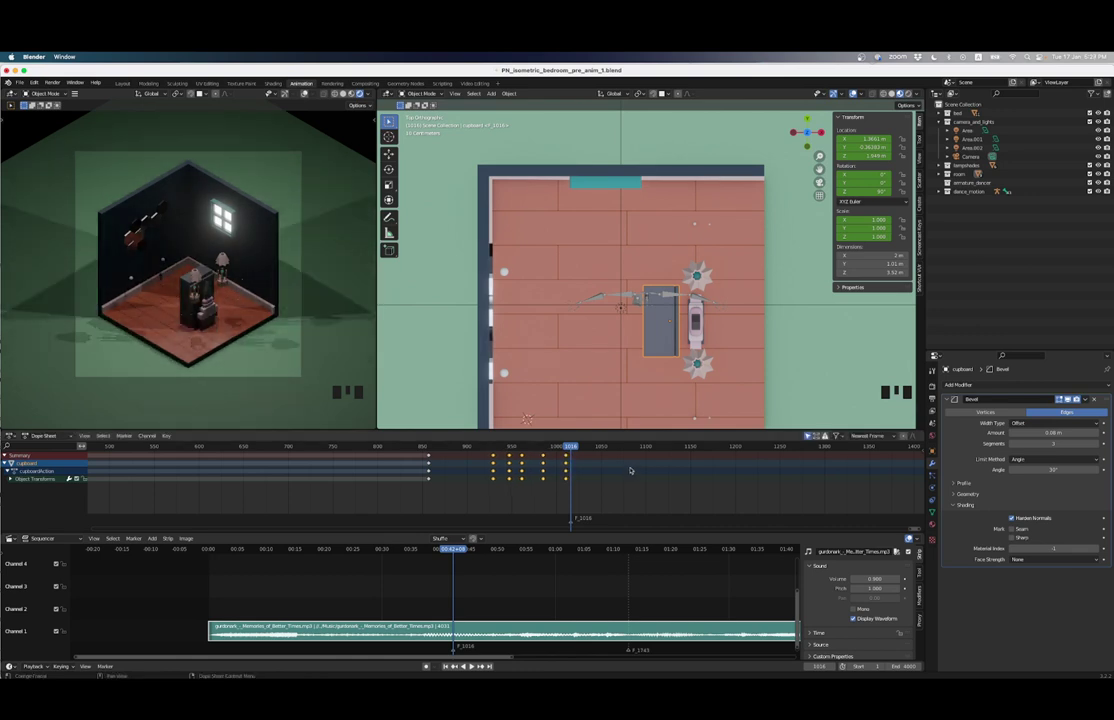
Step: Play back the cupboard's retimed move and shift its five keyframes about 16 frames earlier, with the last one at frame 994
click(440, 446)
key(space)
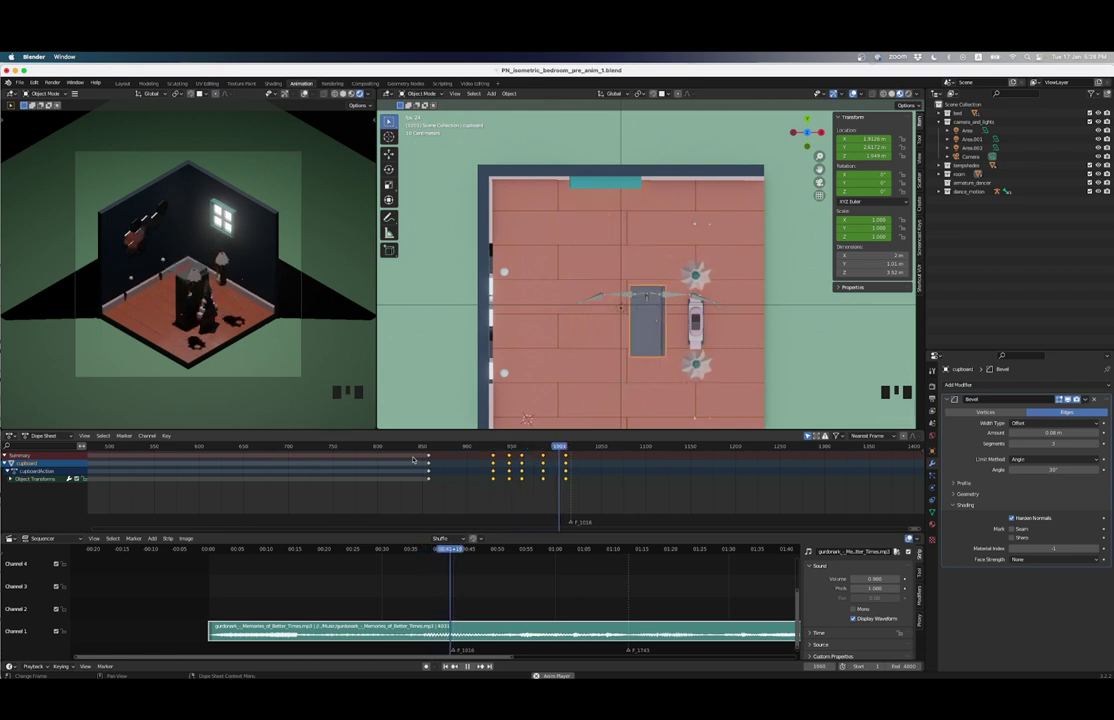
key(space)
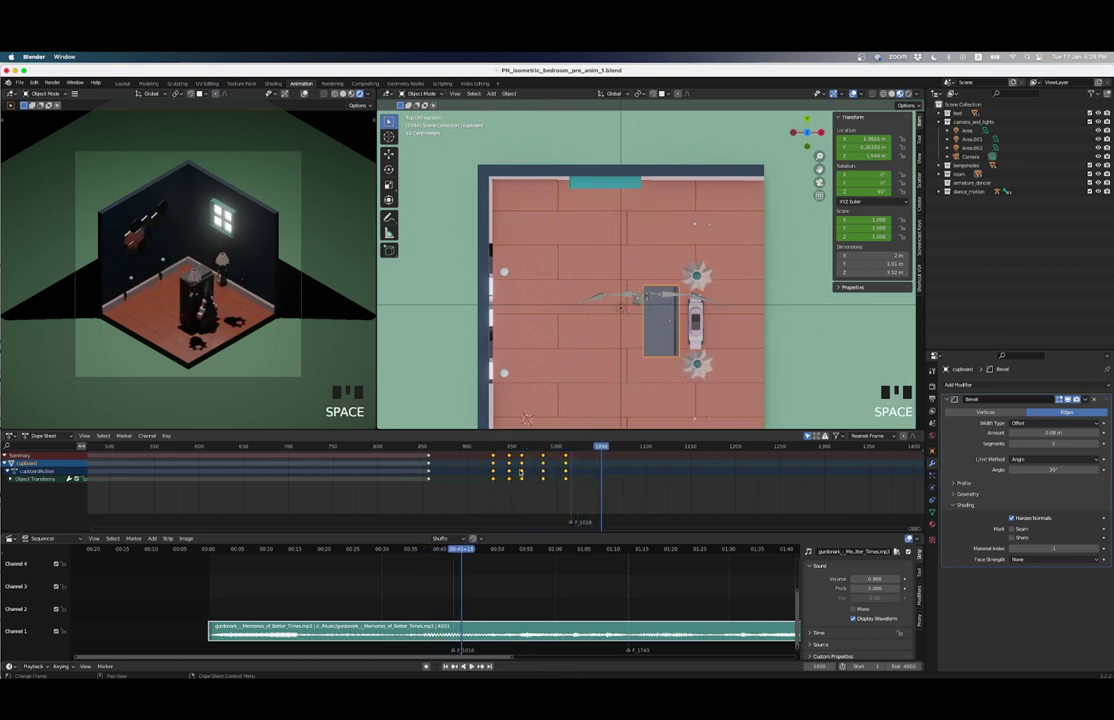
key(g)
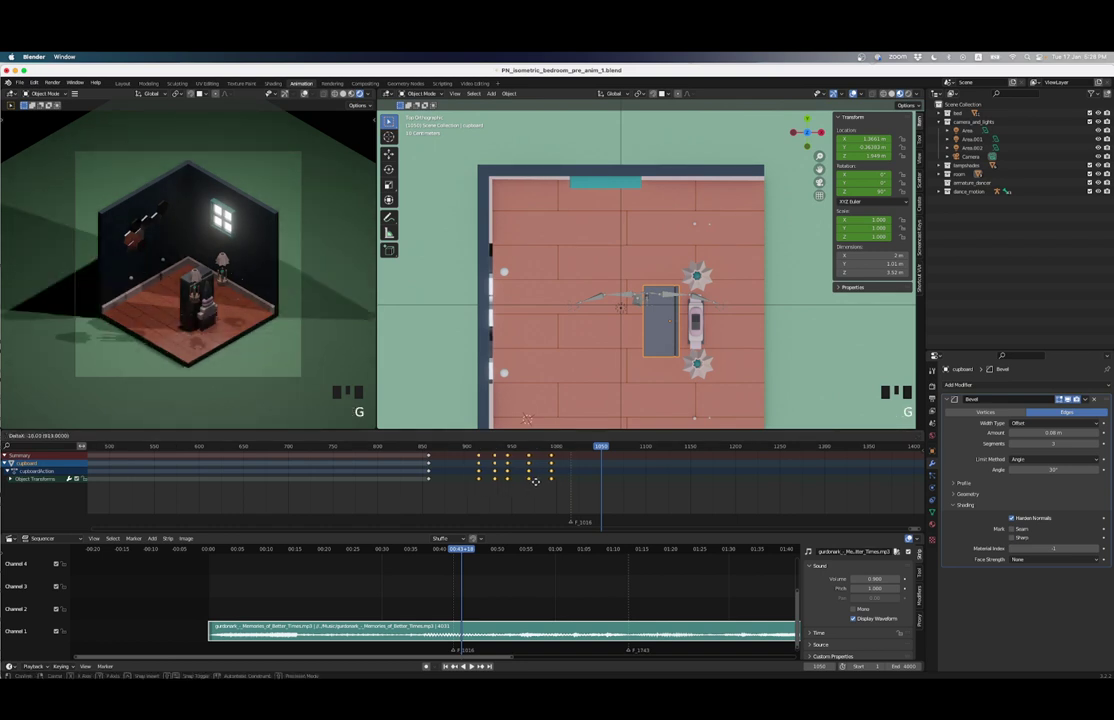
click(581, 448)
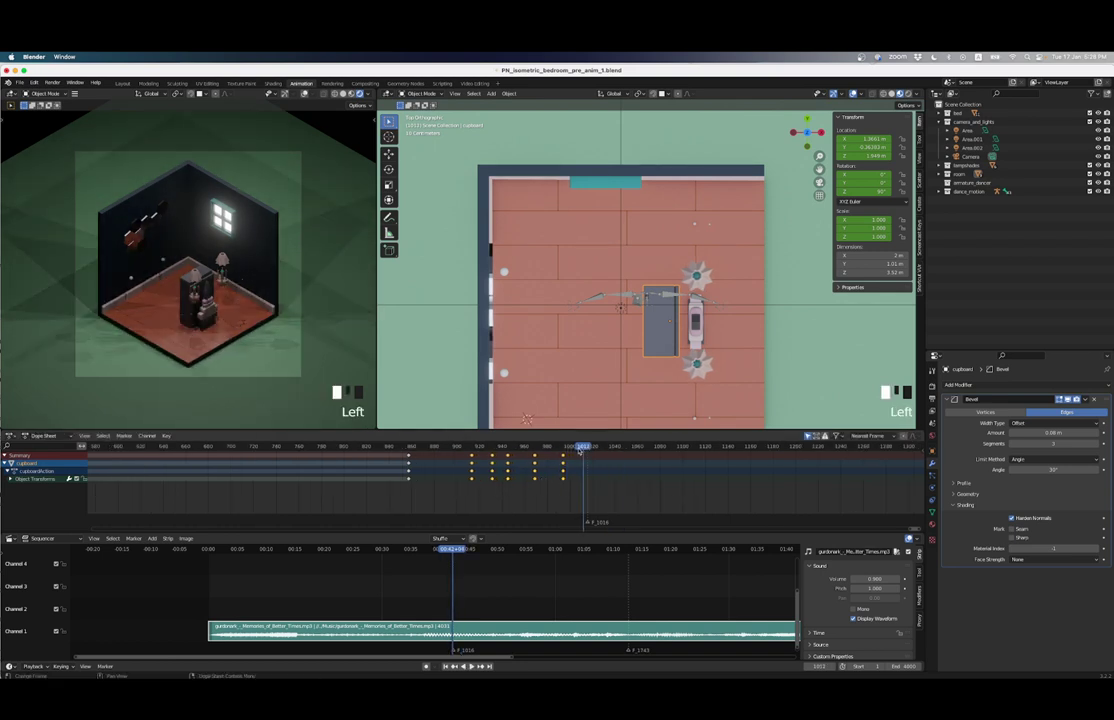
Step: At frame 1016, shrink the cupboard to about 0.404 along global Y and about 0.452 along Z
scroll(632, 520, up, 2)
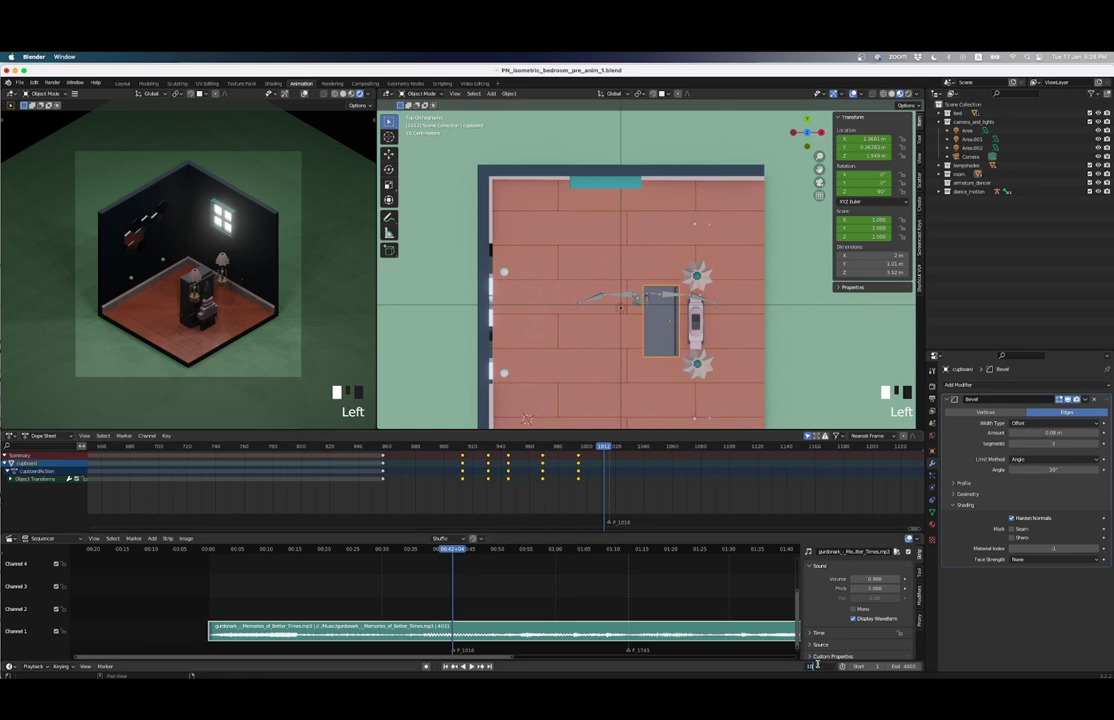
drag(817, 664, 818, 664)
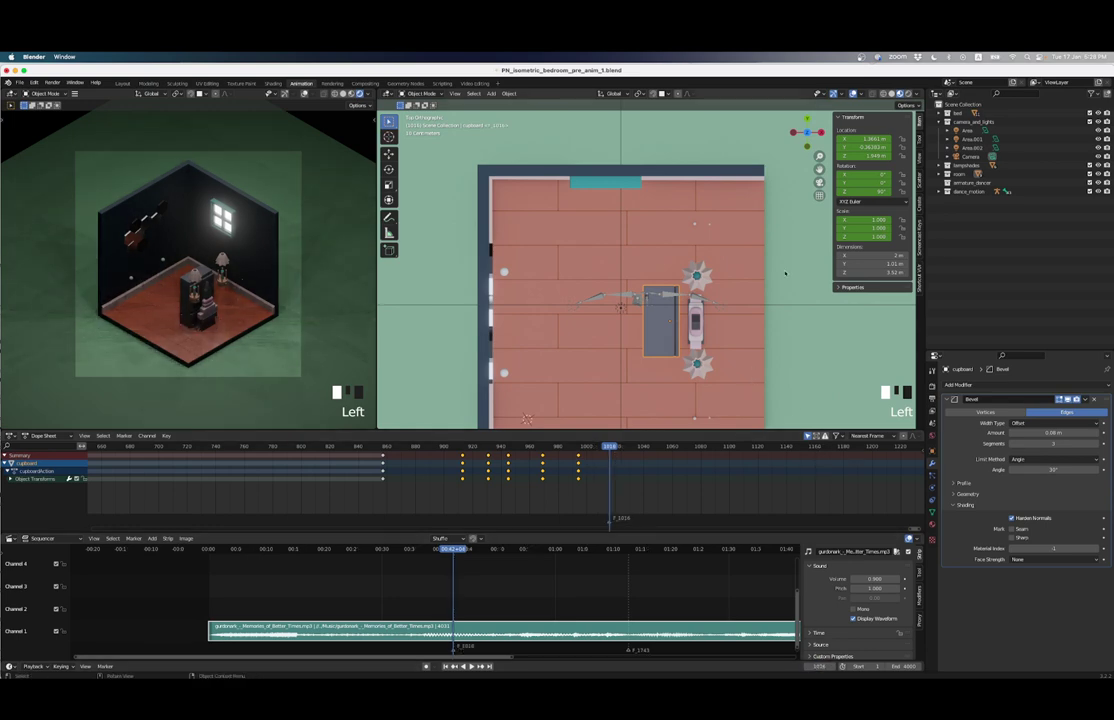
middle_drag(785, 273, 596, 288)
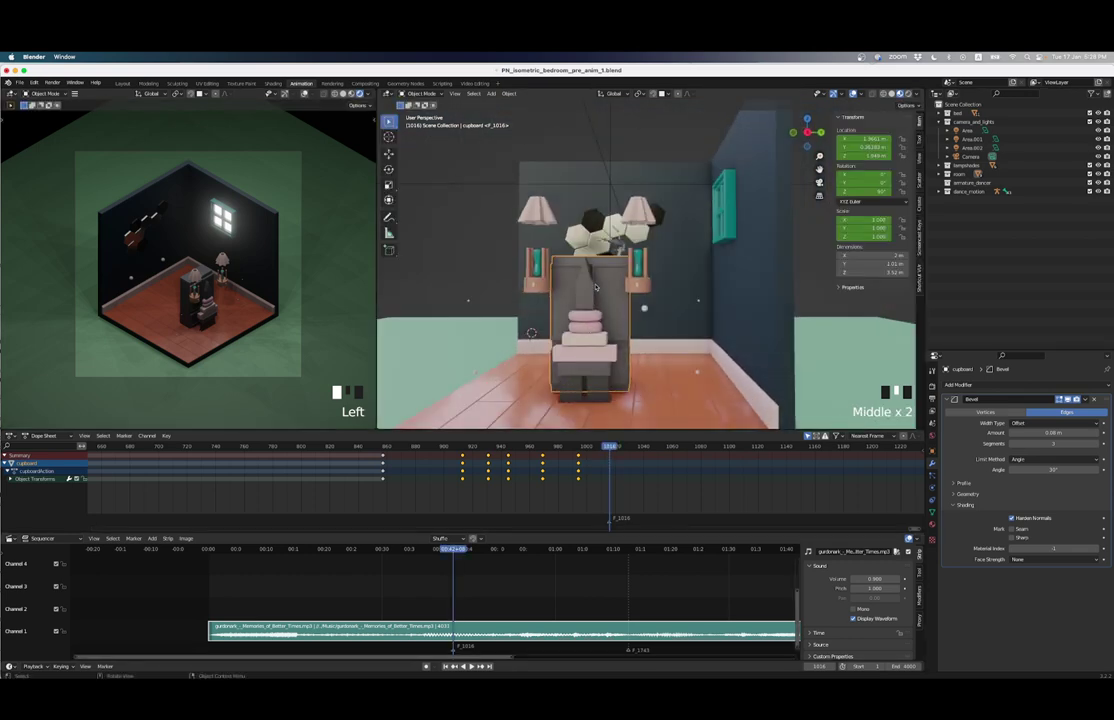
click(808, 132)
shift+middle_drag(720, 310, 713, 285)
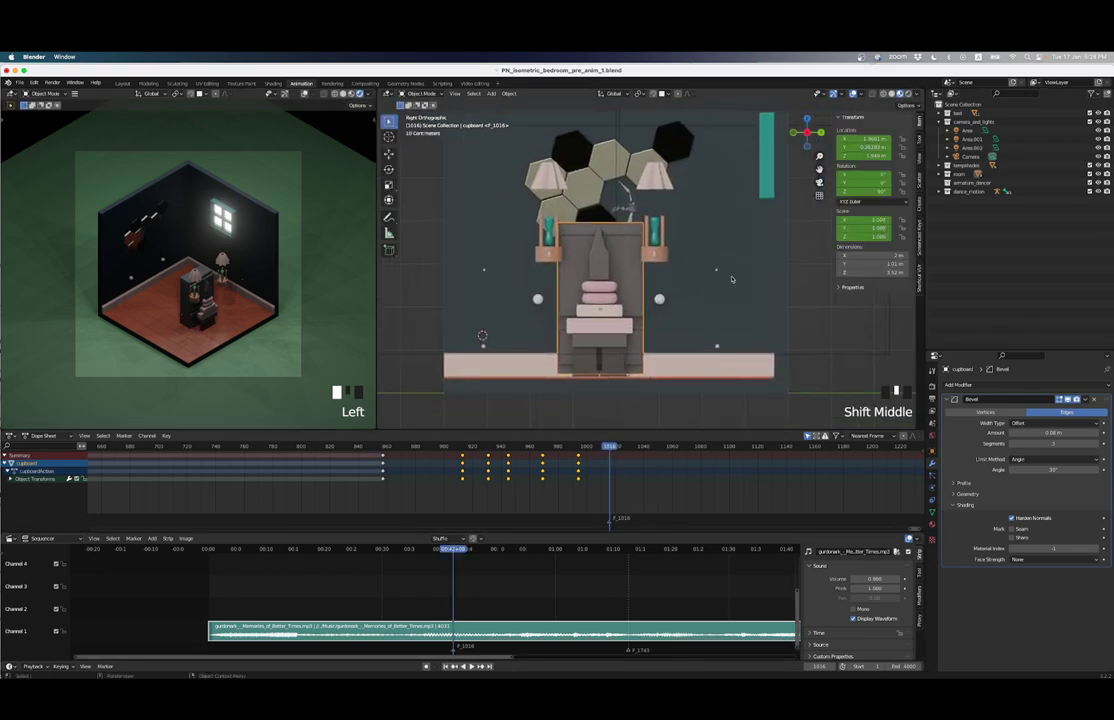
key(s)
key(y)
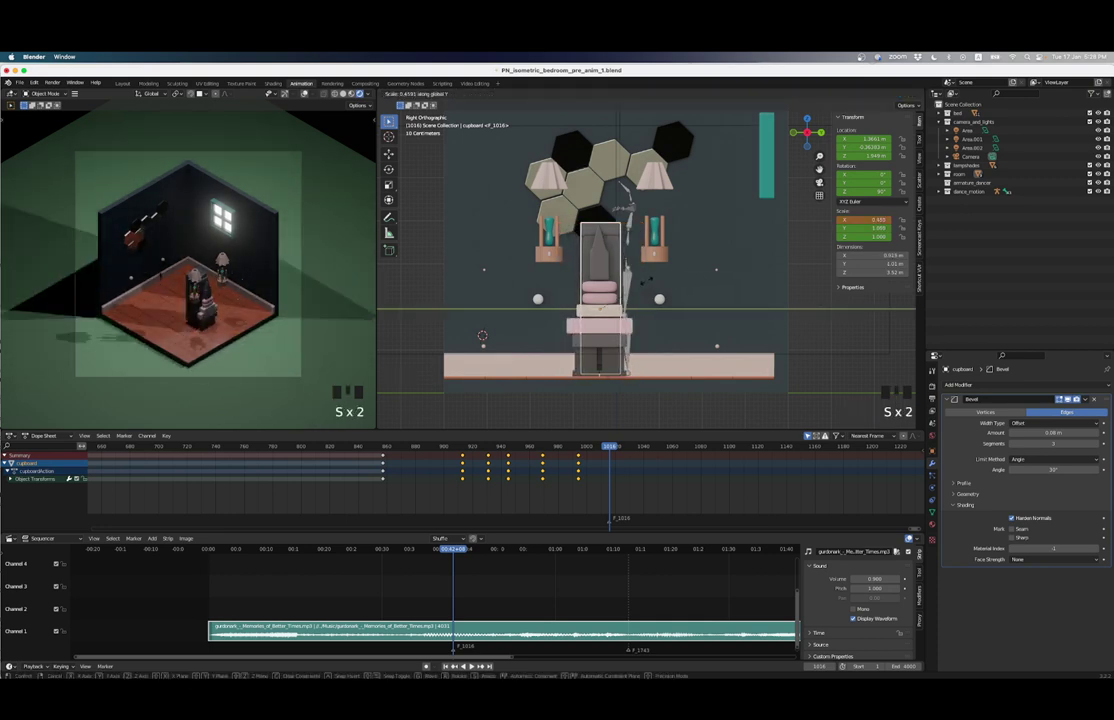
key(Return)
key(s)
key(z)
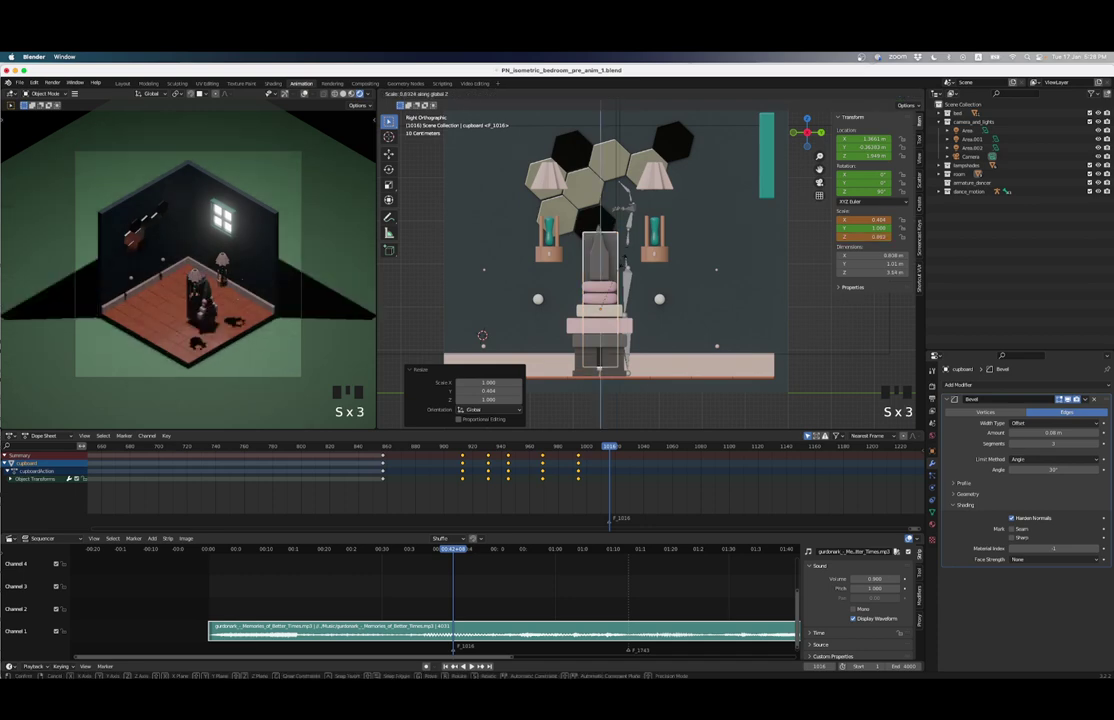
key(Return)
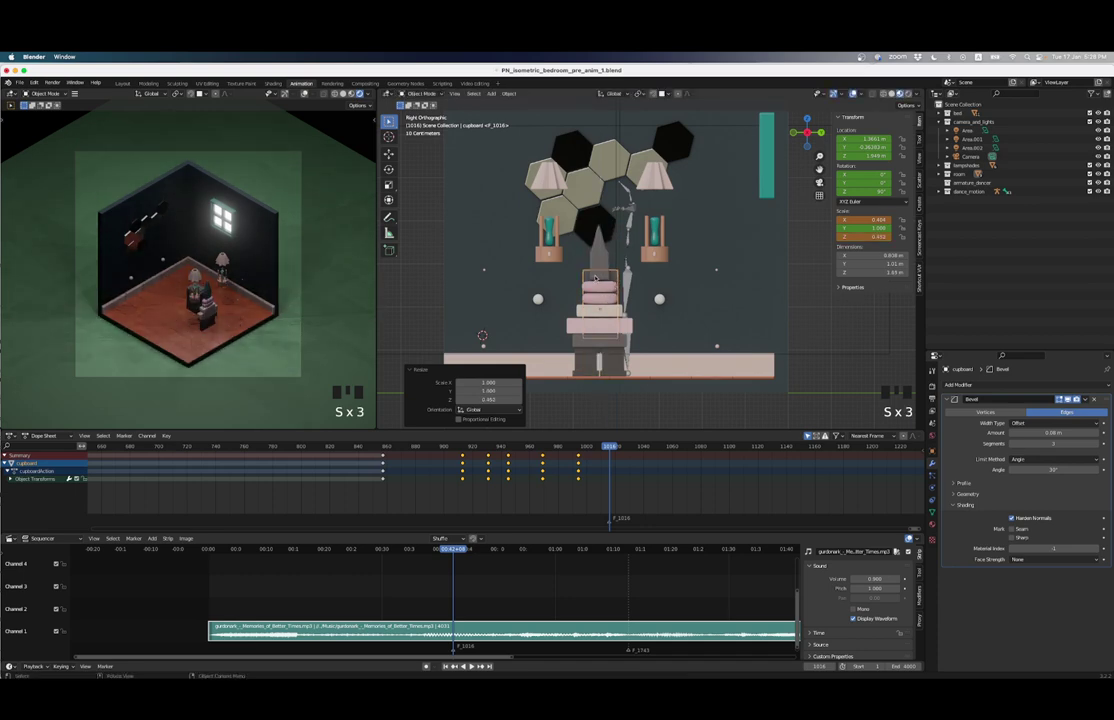
Step: Scale the cupboard by about 0.729 along global X and by a further 0.947 or so along Z
middle_drag(598, 277, 748, 179)
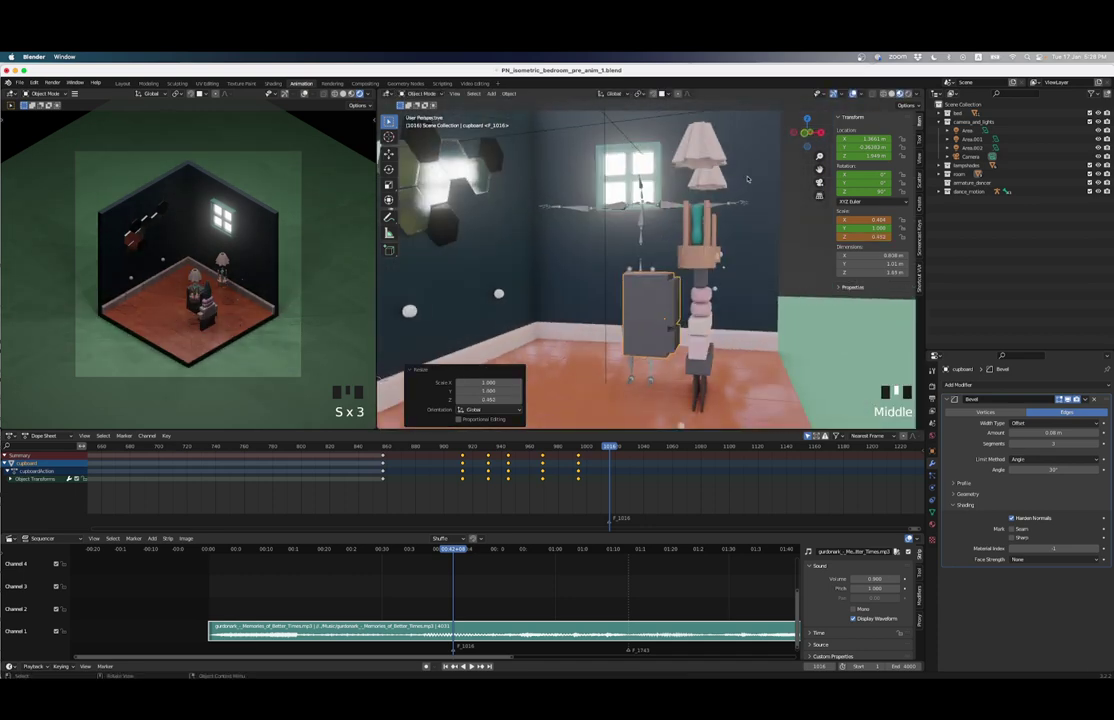
click(808, 140)
scroll(710, 308, up, 1)
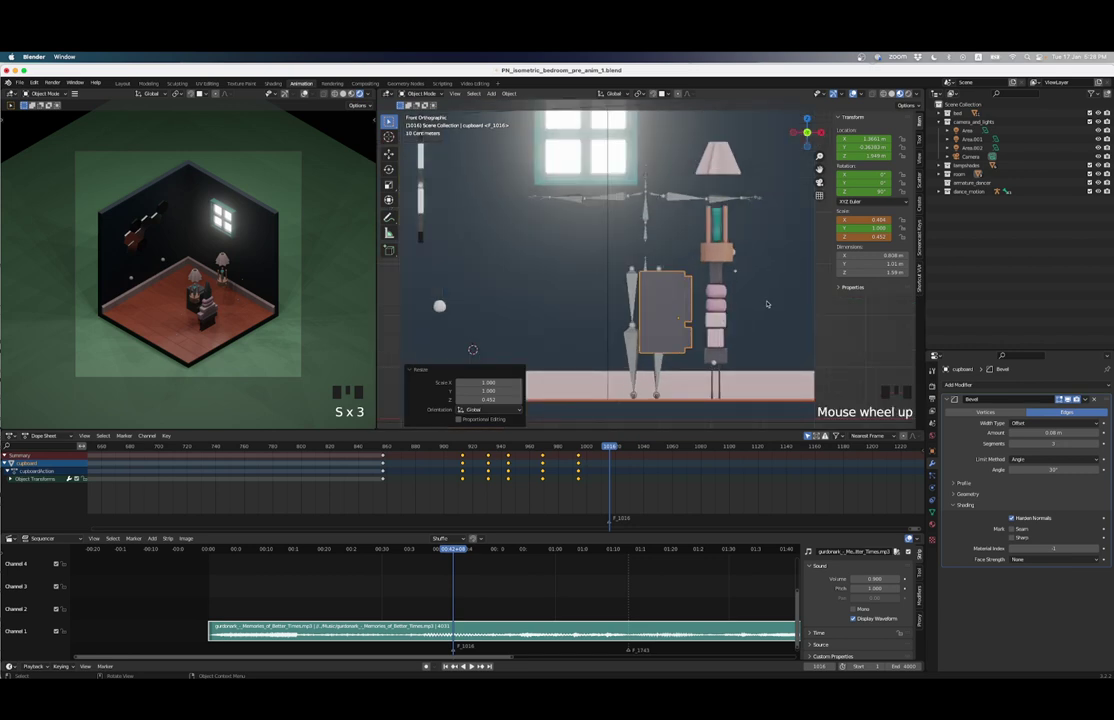
key(s)
key(x)
click(742, 304)
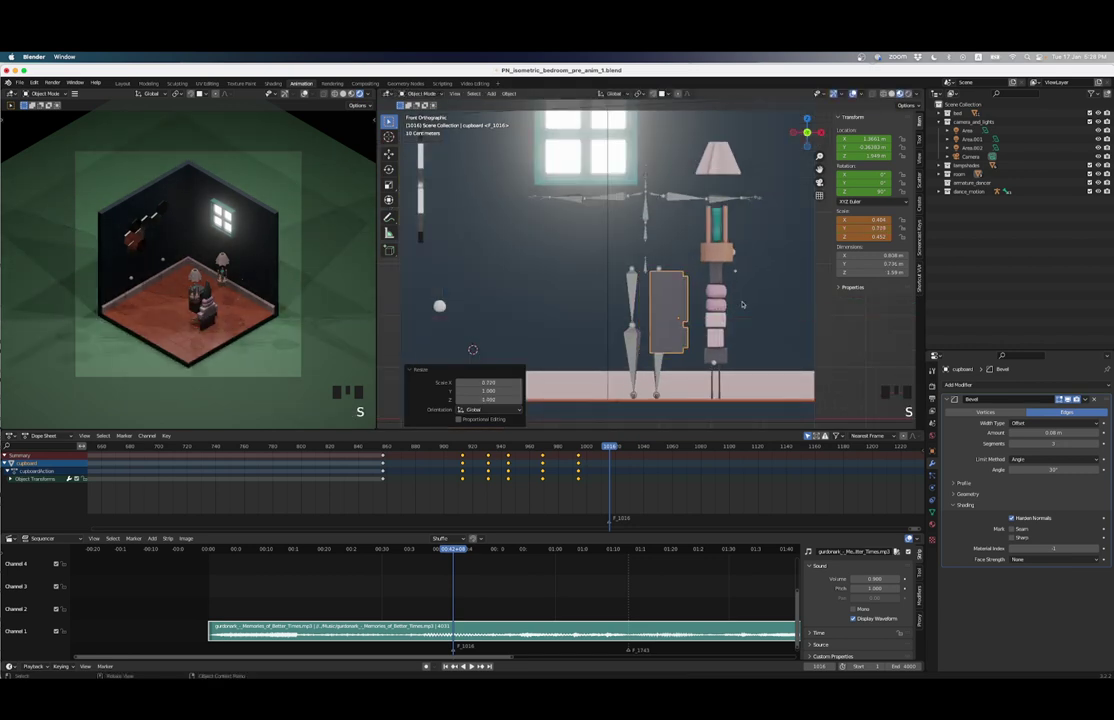
key(s)
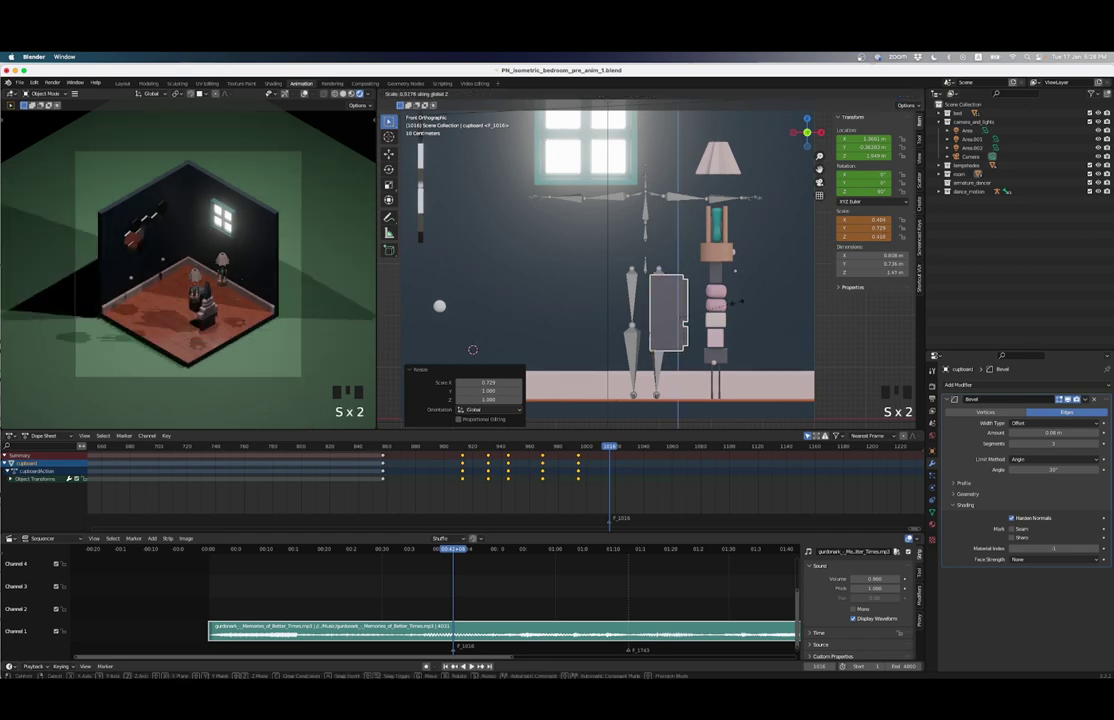
click(470, 352)
Step: Lower the shrunken cupboard about 0.9 m along Z onto the floor and keyframe its location, rotation and scale at frame 1016
middle_drag(470, 352, 718, 266)
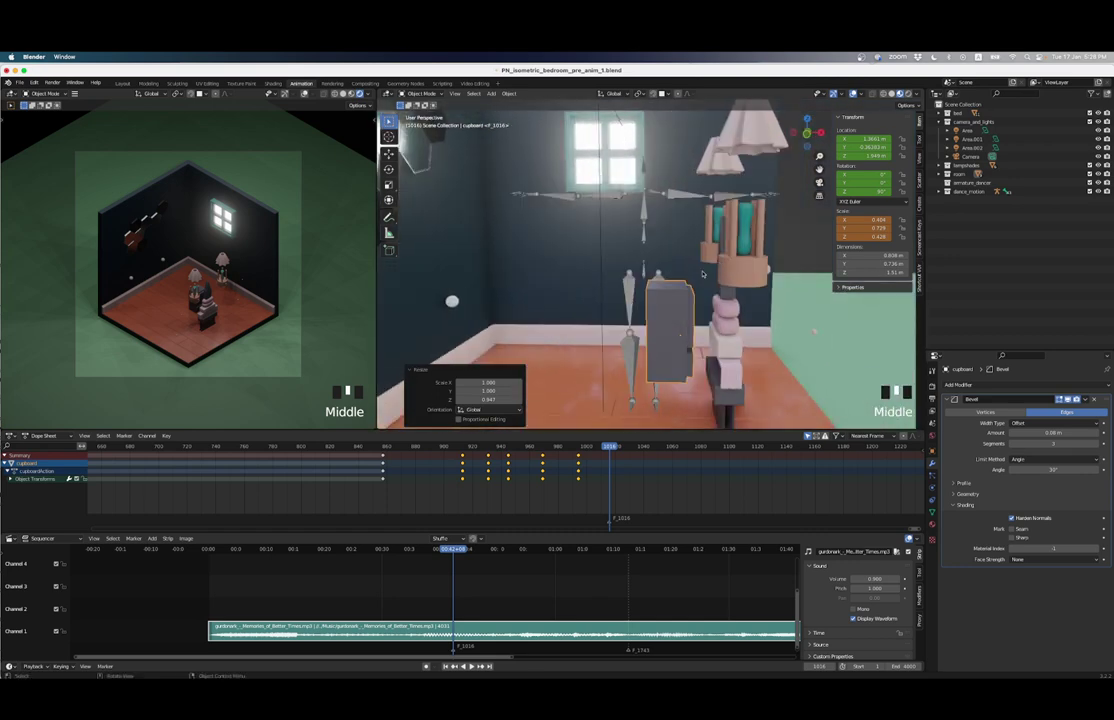
shift+middle_drag(677, 311, 727, 208)
click(806, 133)
scroll(698, 288, up, 2)
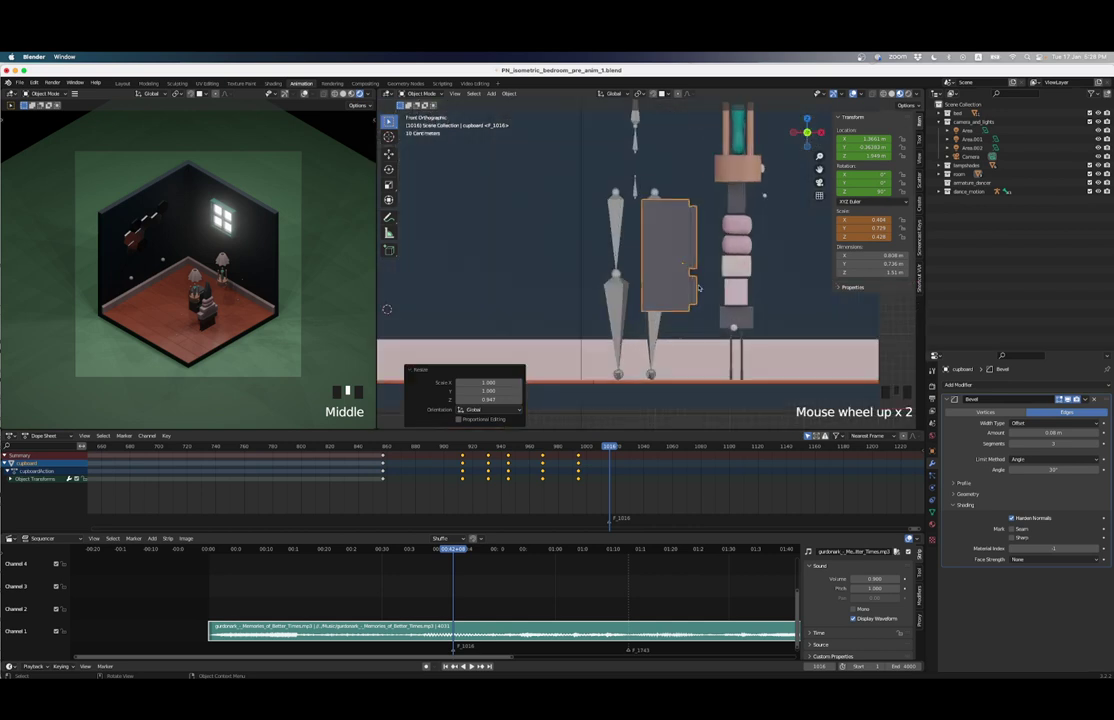
key(g)
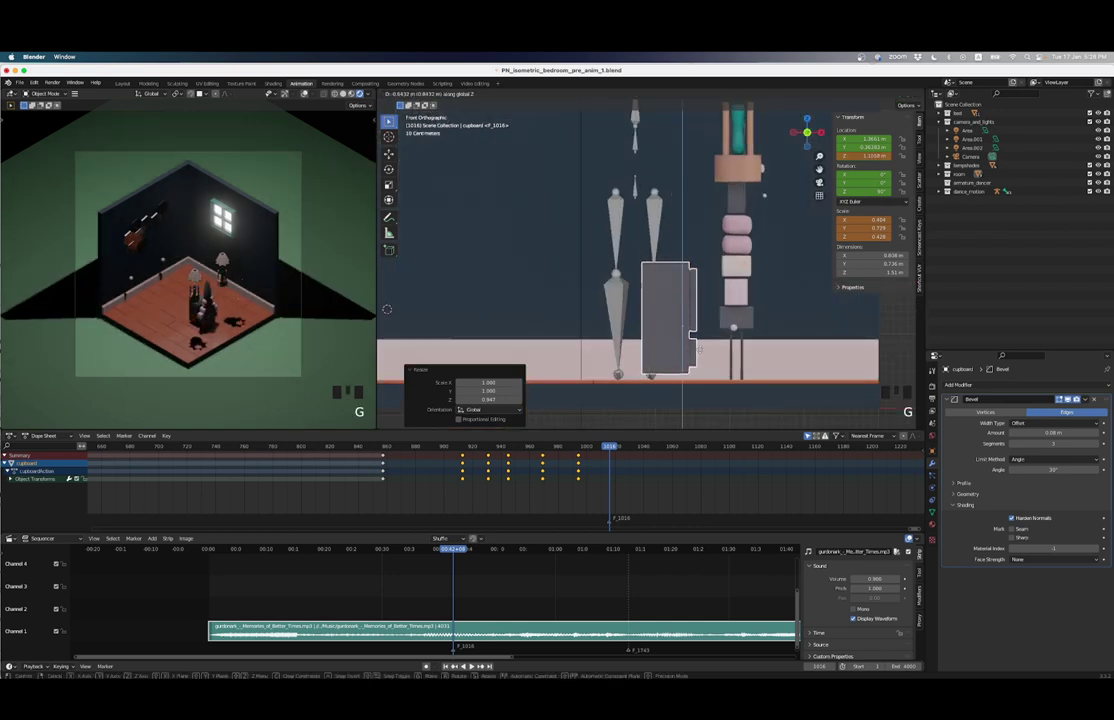
click(701, 352)
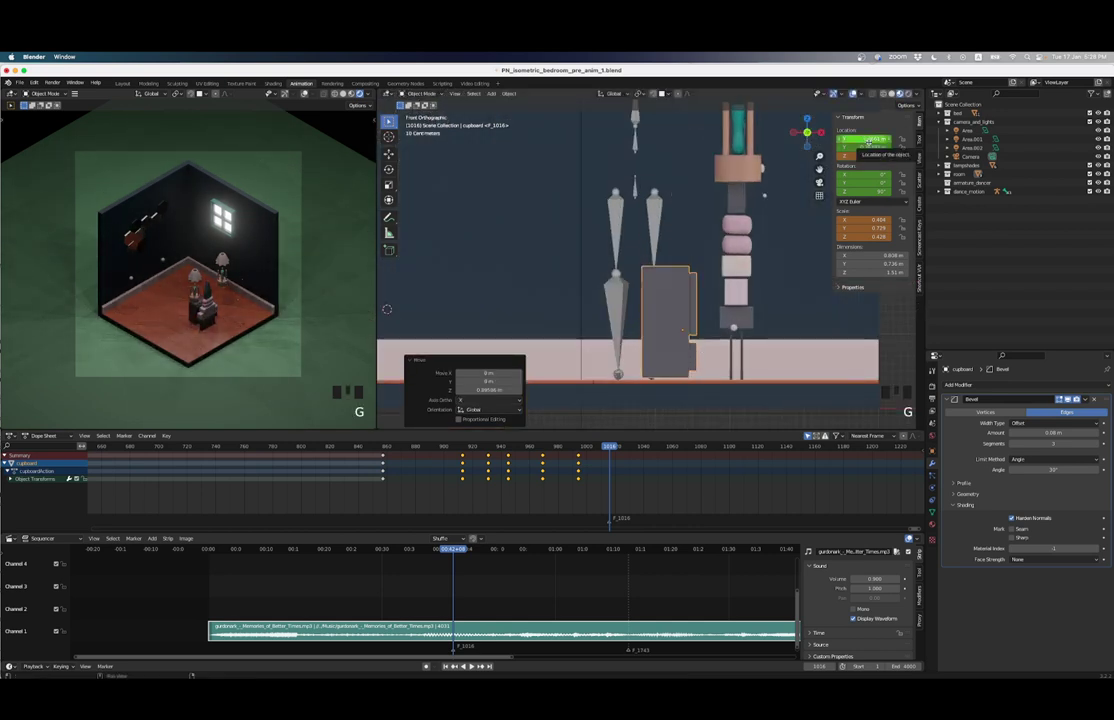
key(i)
key(i)
key(i)
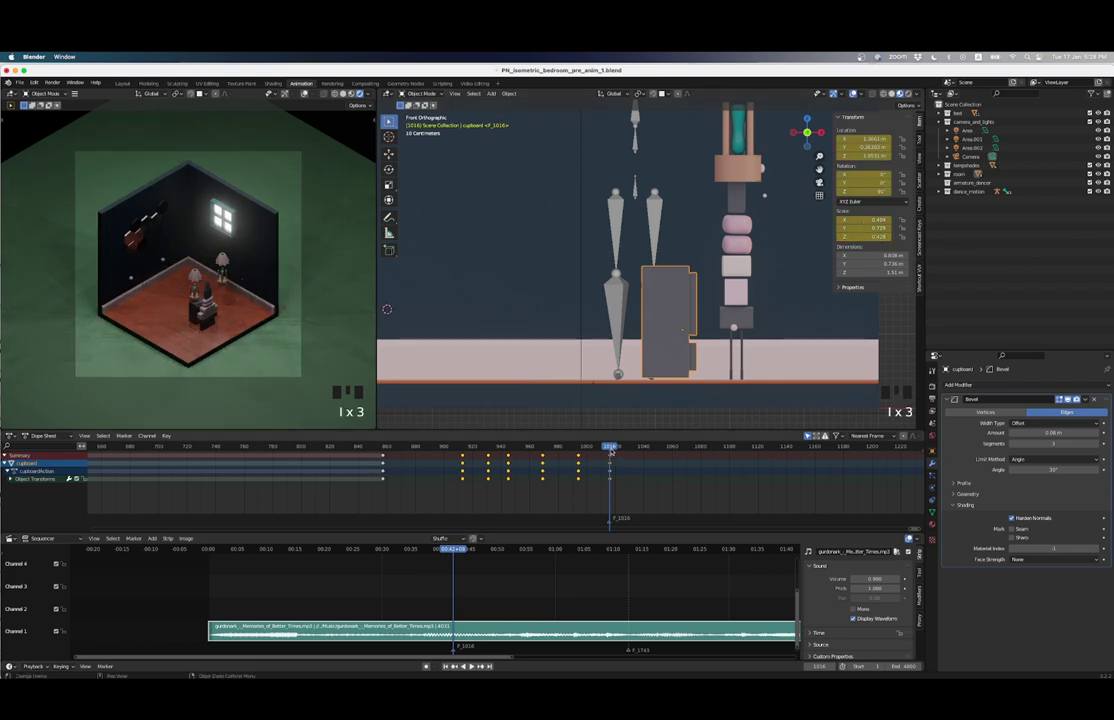
Step: Compare the cupboard's base with the floor level in front view at the keyframes on frames 1016 and 994
mouse_move(610, 452)
mouse_down()
mouse_move(557, 452)
mouse_move(611, 454)
mouse_up()
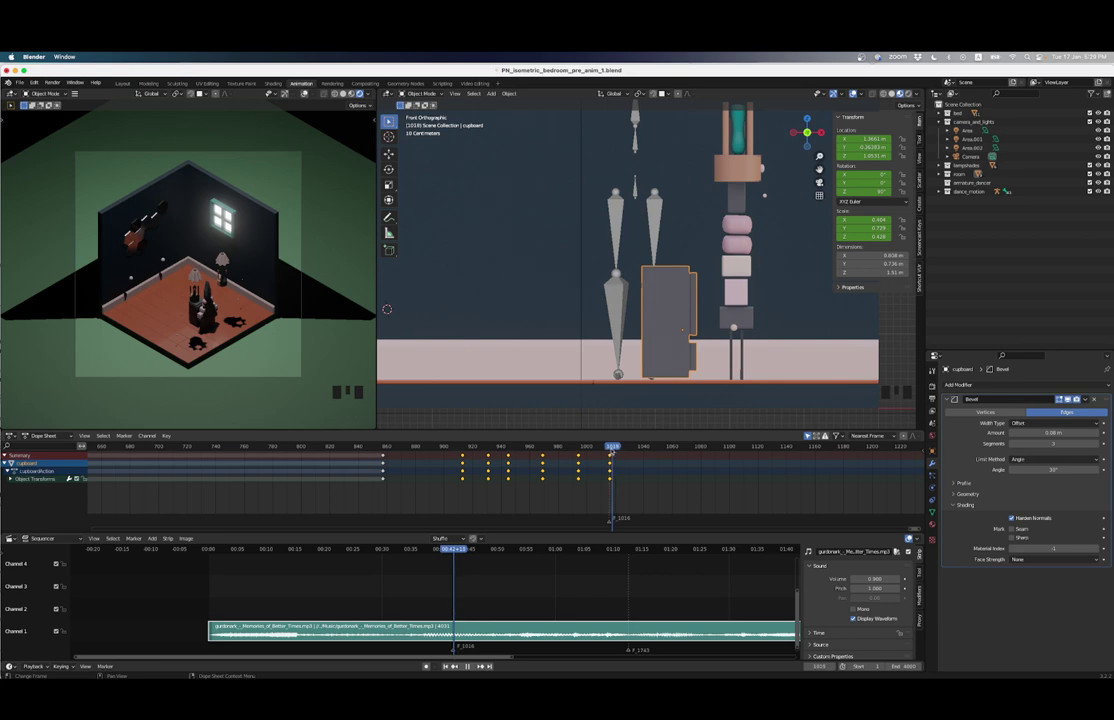
scroll(700, 250, down, 6)
middle_drag(700, 250, 795, 197)
click(806, 133)
scroll(687, 297, up, 7)
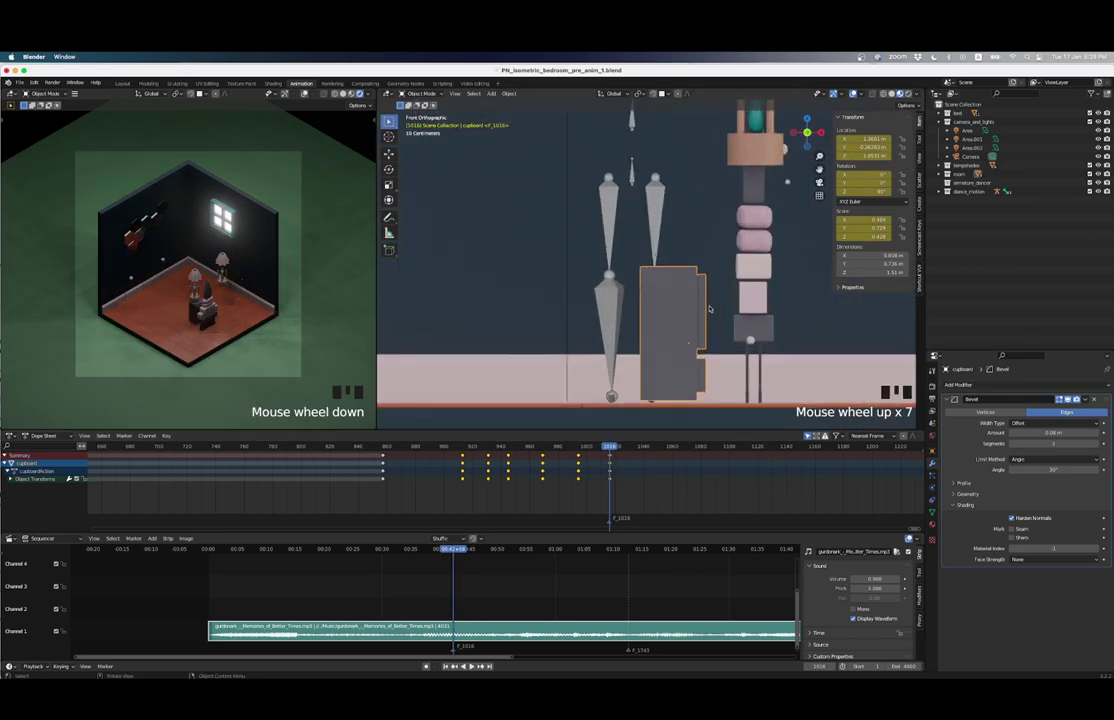
shift+middle_drag(687, 297, 667, 284)
scroll(684, 334, up, 2)
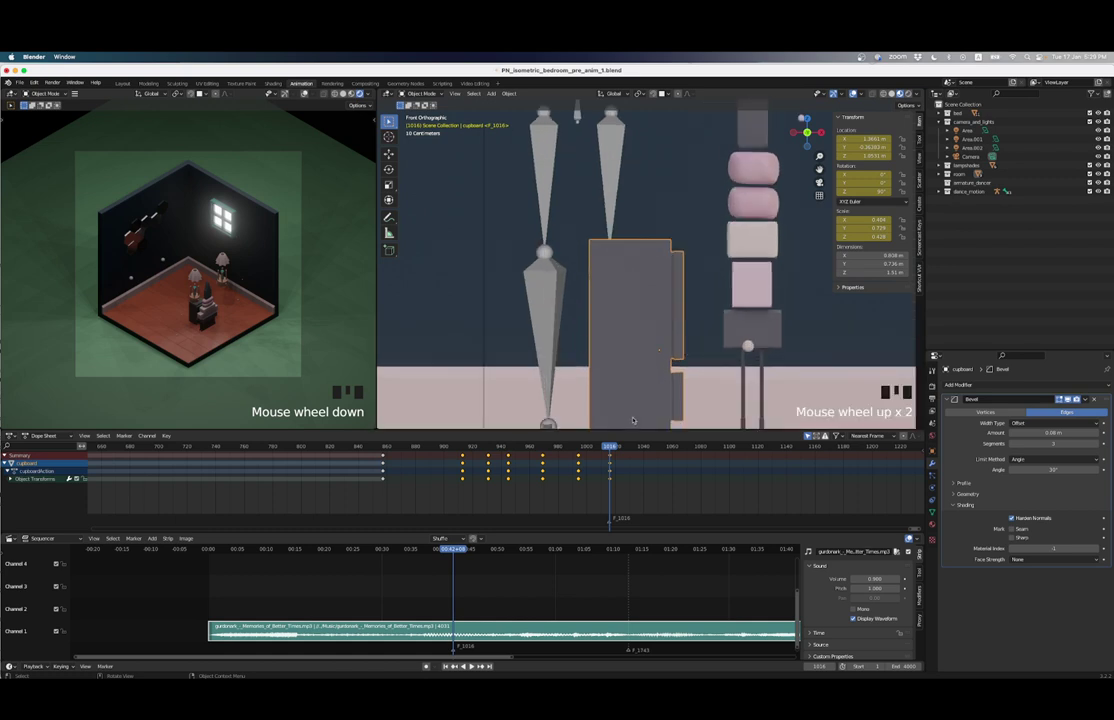
key(Down)
scroll(663, 326, down, 4)
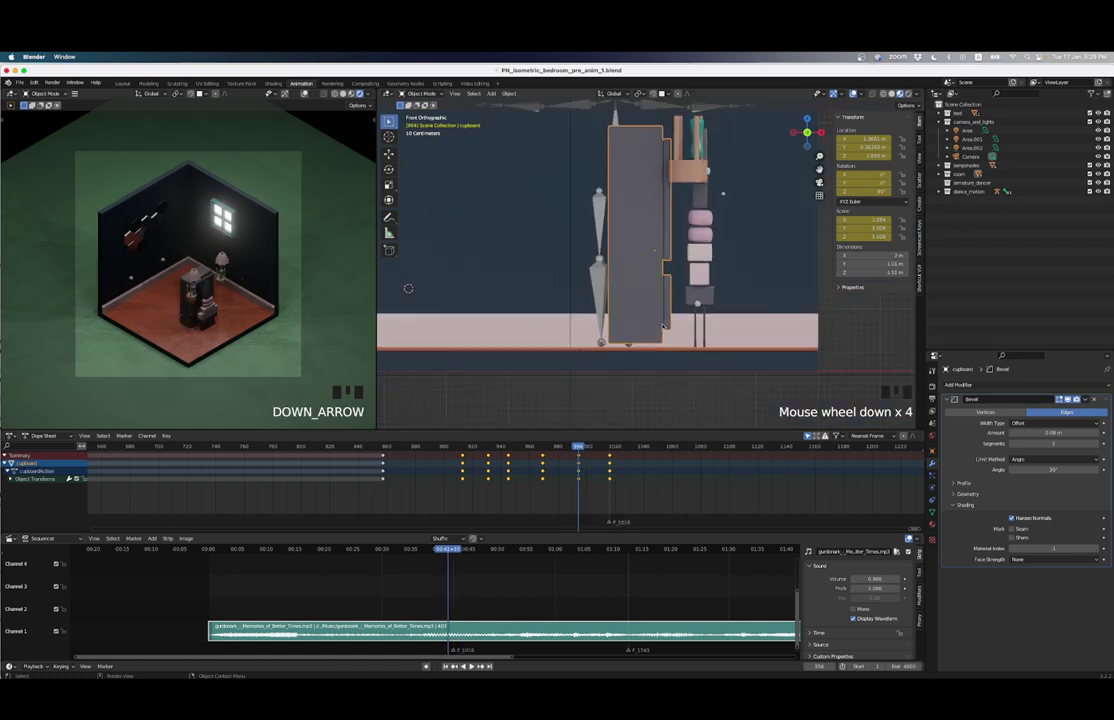
scroll(662, 325, up, 2)
scroll(662, 325, down, 2)
scroll(662, 325, up, 2)
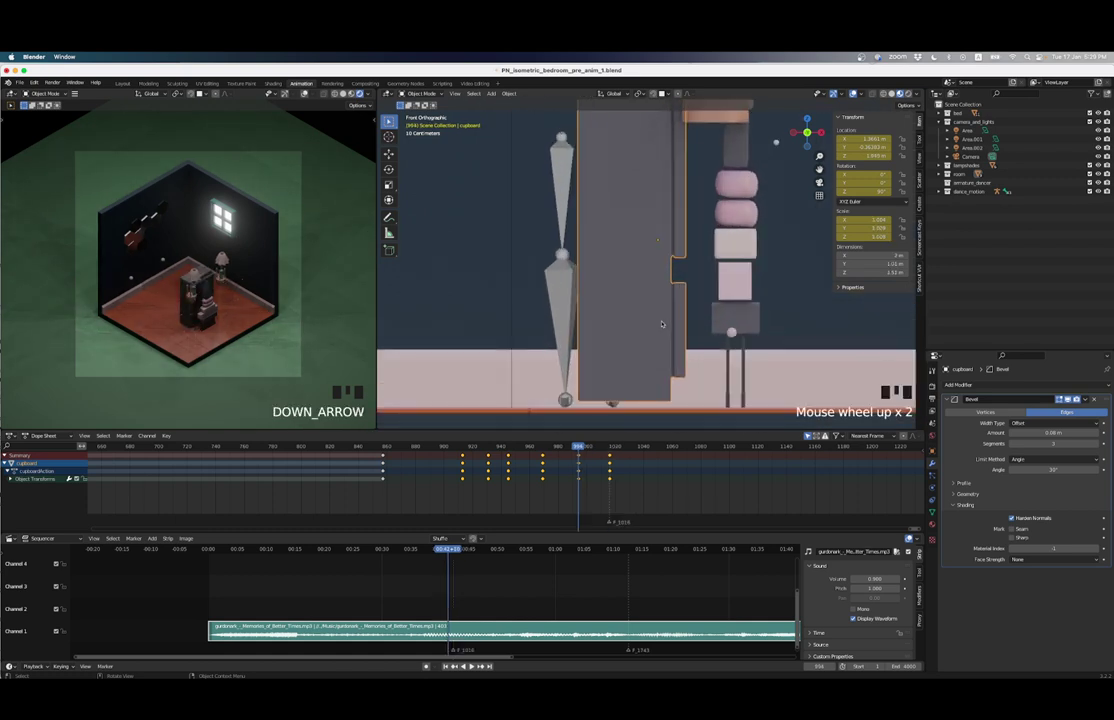
scroll(661, 324, down, 1)
key(g)
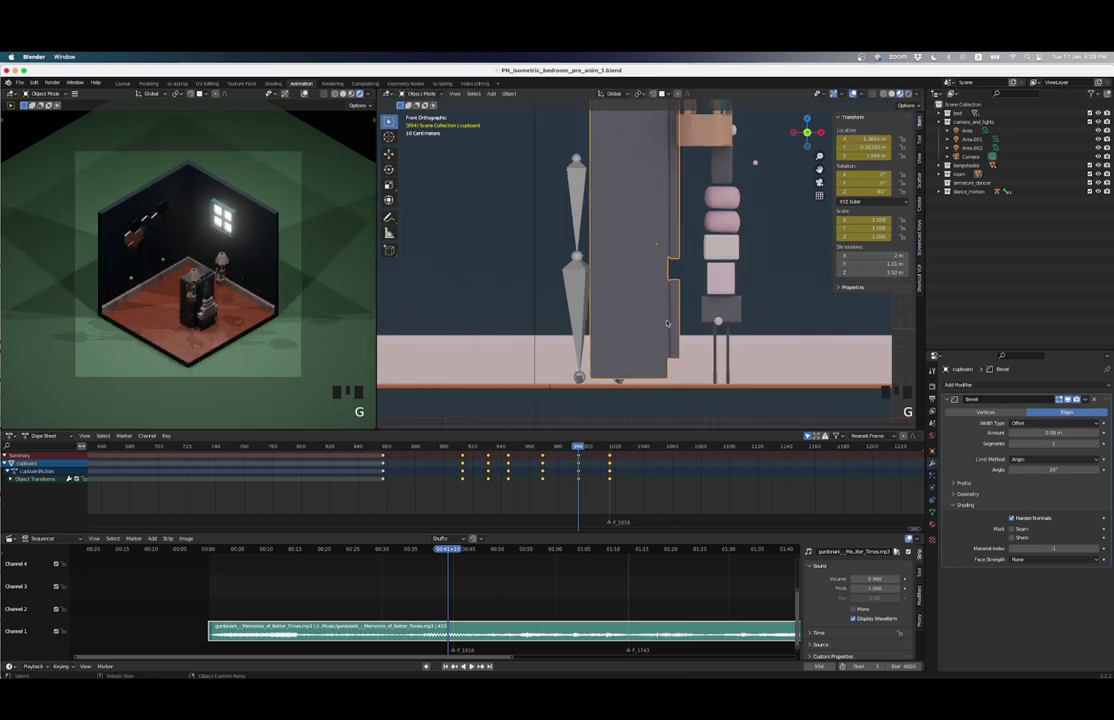
scroll(663, 322, down, 3)
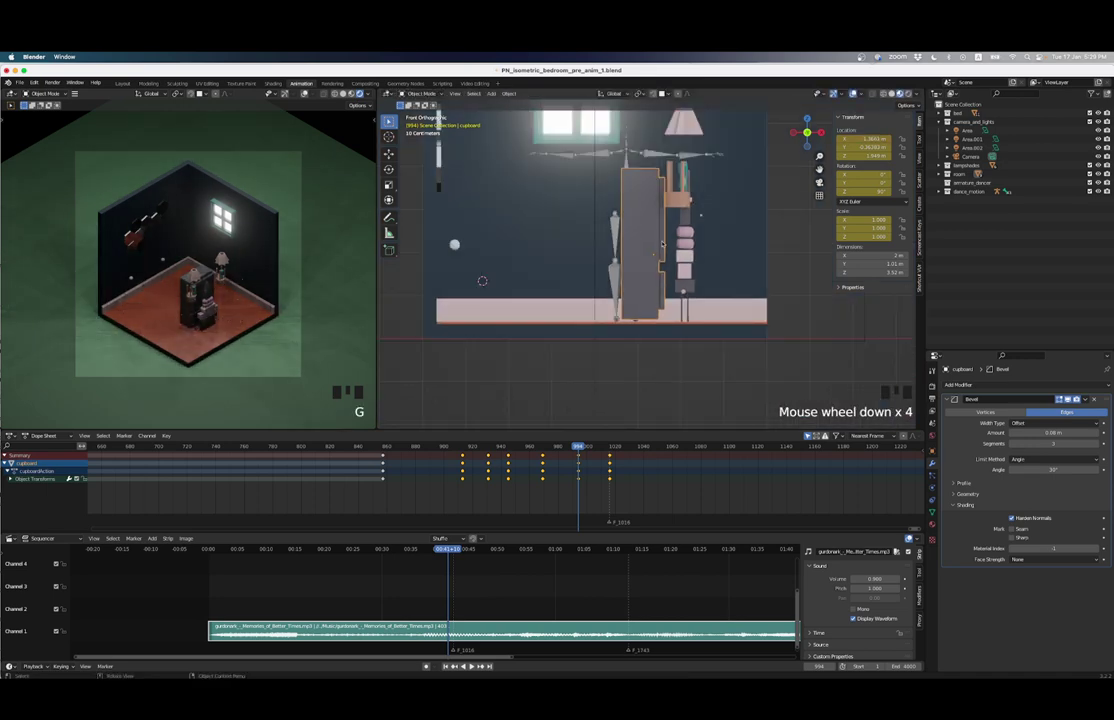
Step: Play back the cupboard's move and shrink from about frame 880 until past the marker at frame 1743
middle_drag(662, 243, 526, 193)
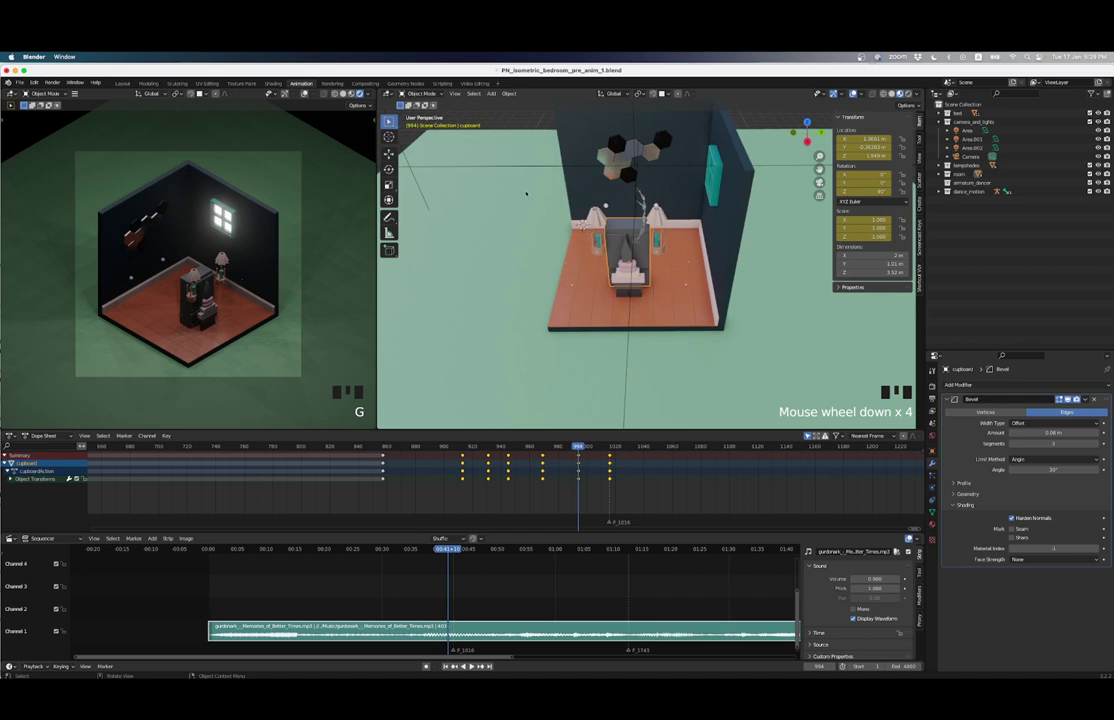
scroll(528, 122, up, 3)
middle_drag(528, 122, 436, 291)
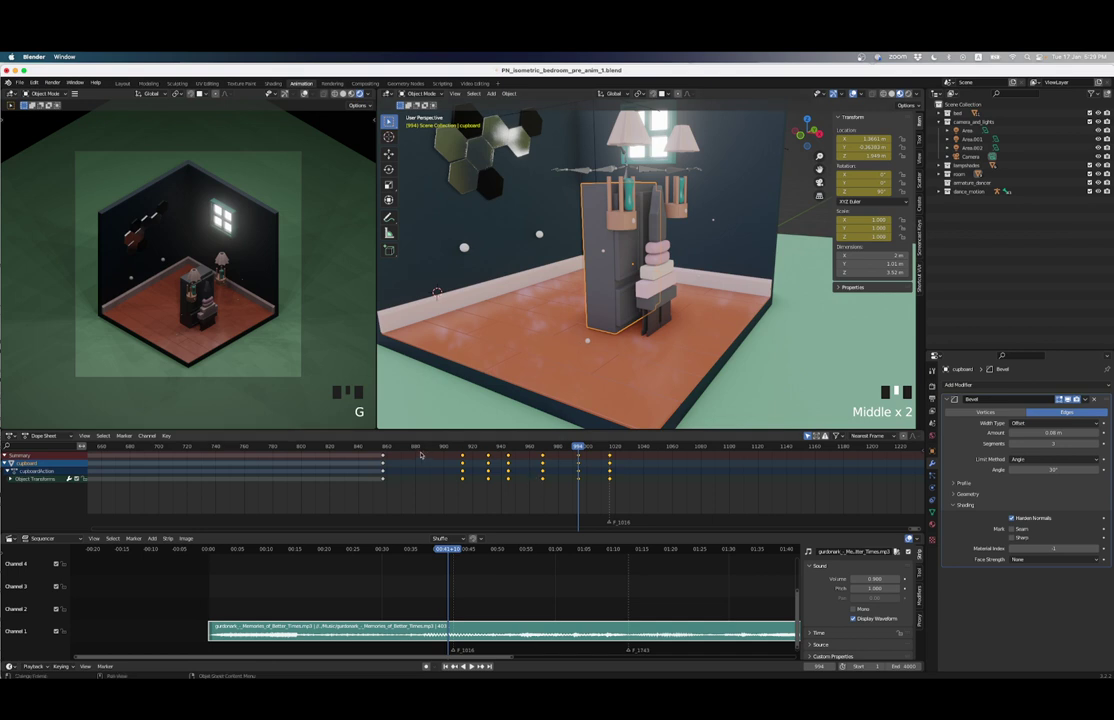
click(418, 446)
key(space)
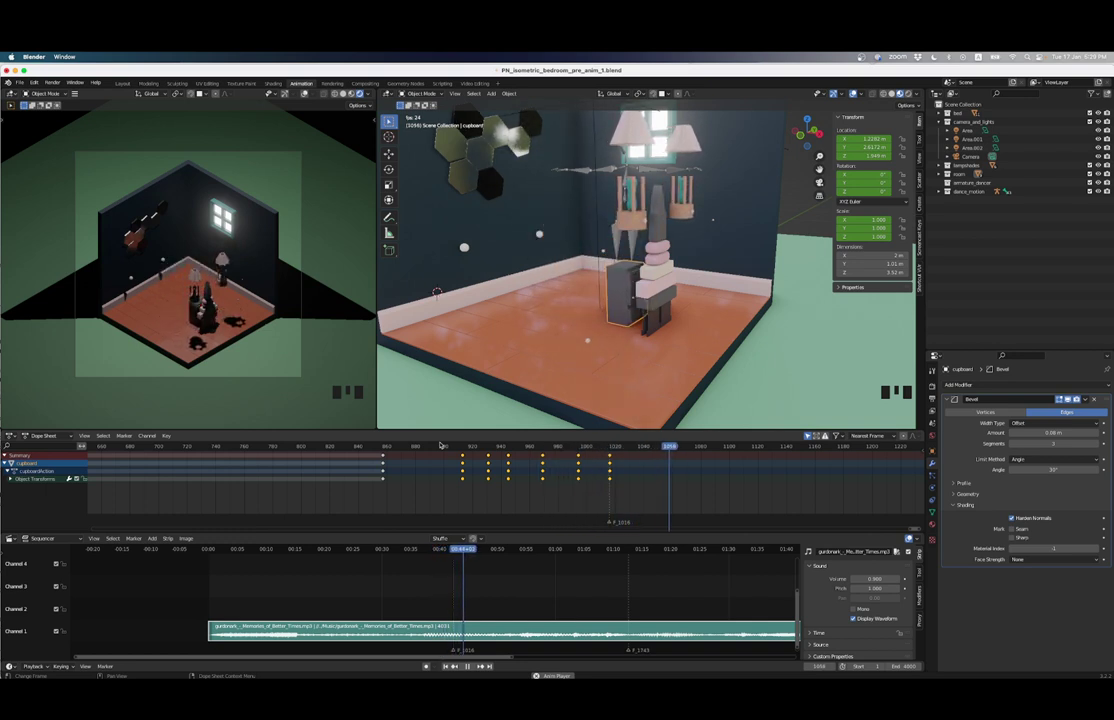
scroll(674, 477, down, 13)
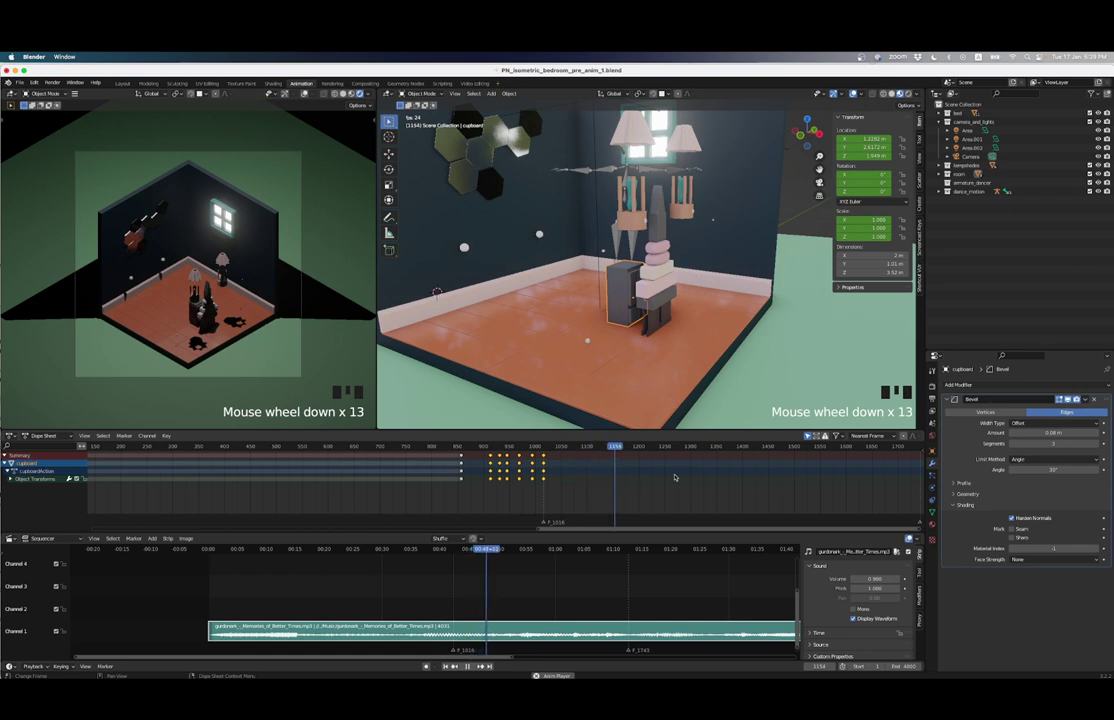
scroll(668, 478, down, 7)
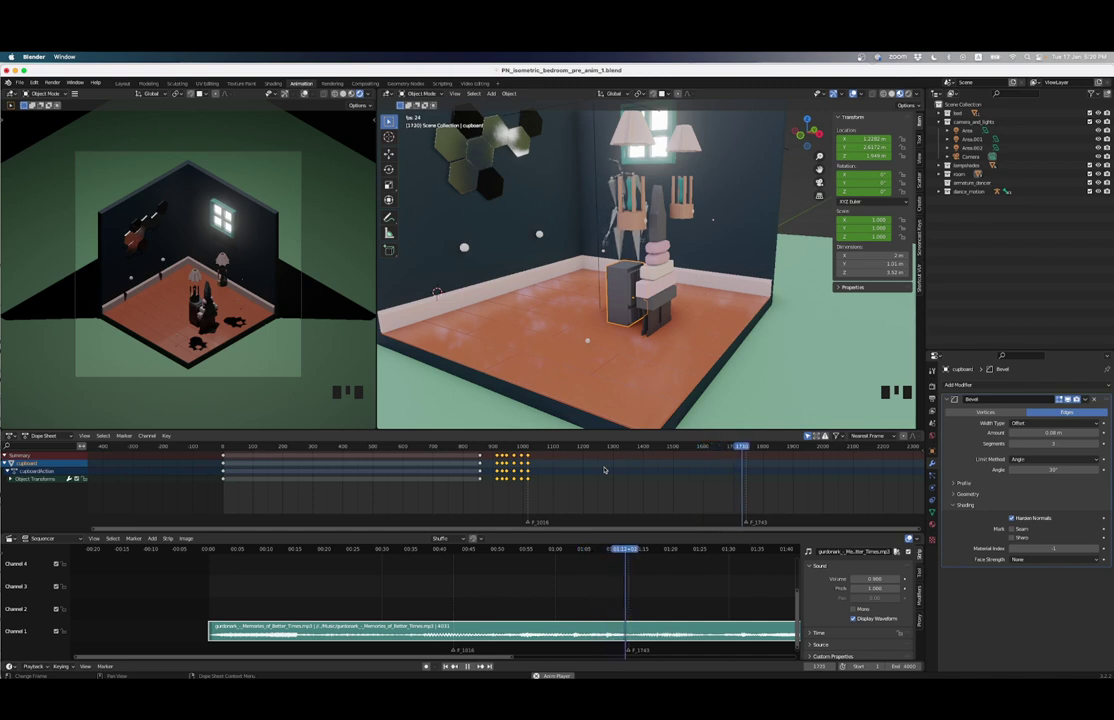
key(space)
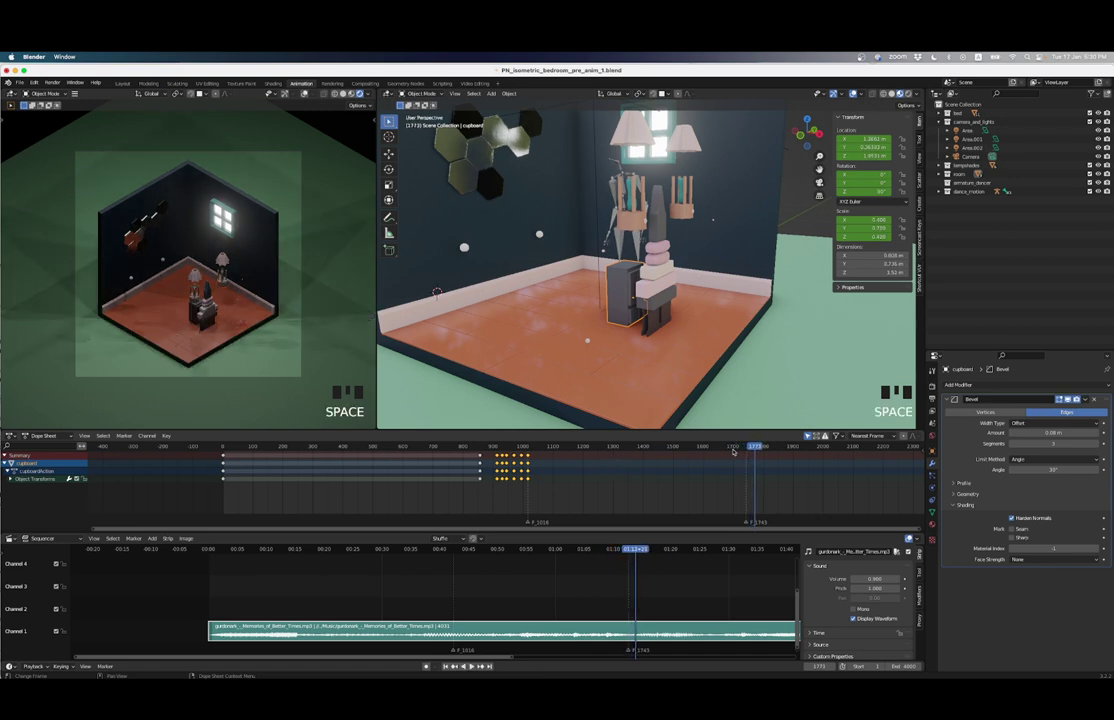